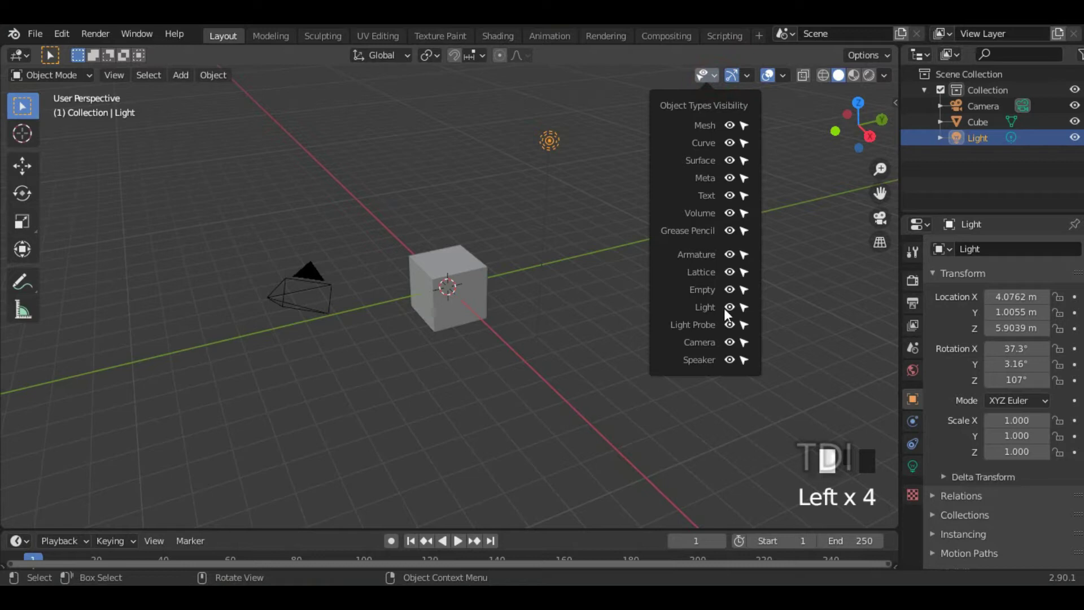
Step: Hide the light and camera object types in the viewport
left_click(730, 341)
middle_click_drag(528, 259, 556, 331, "shift")
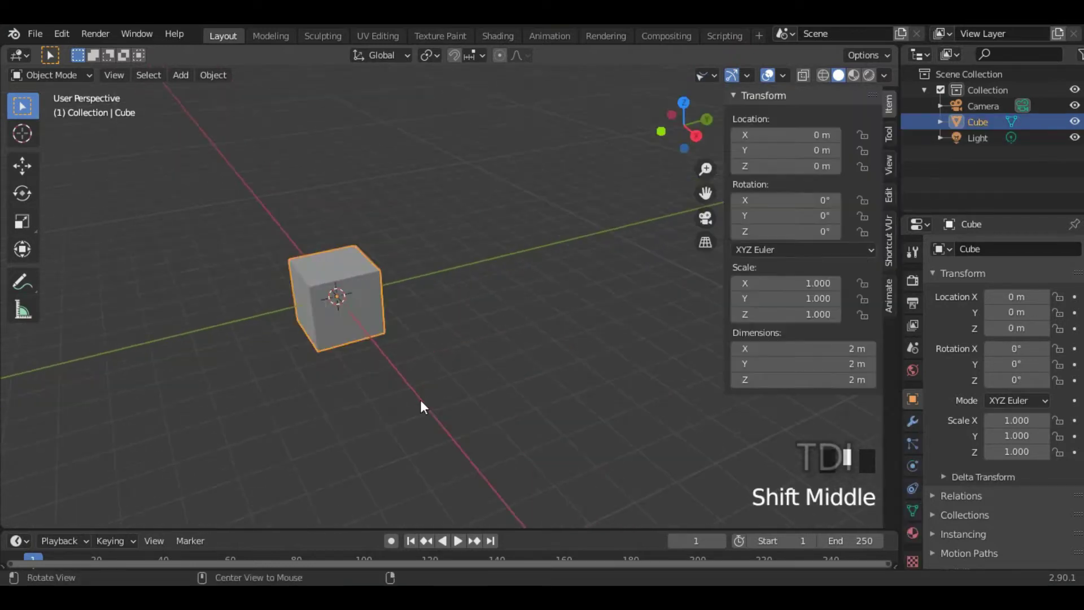
middle_click_drag(421, 407, 407, 395)
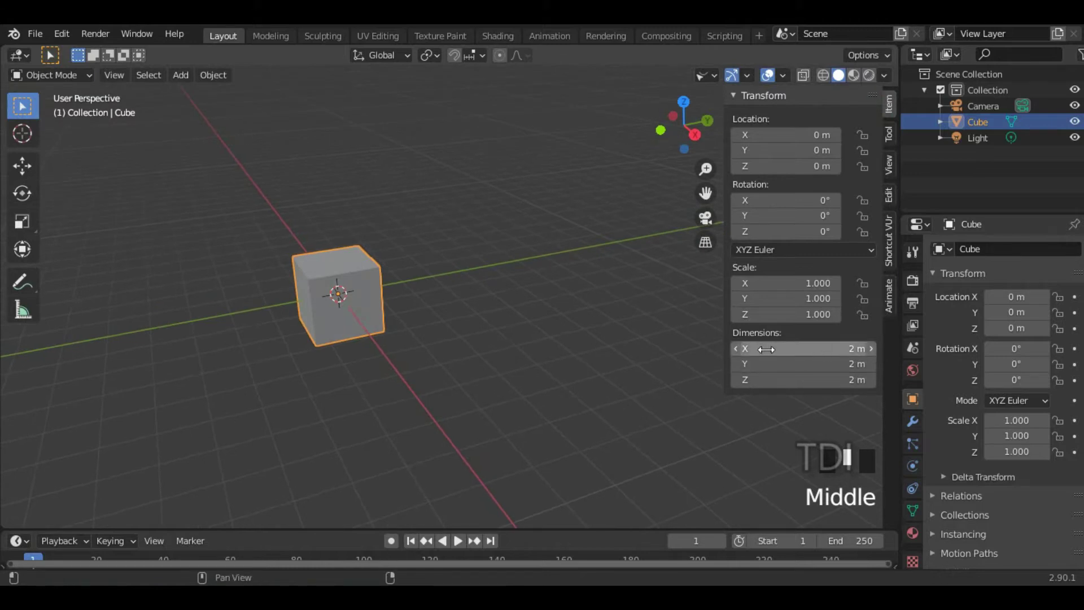
Step: Set the cube's dimensions to 20 m in X, 20 m in Y and 0.177 m in Z, and deselect it
left_click(809, 348)
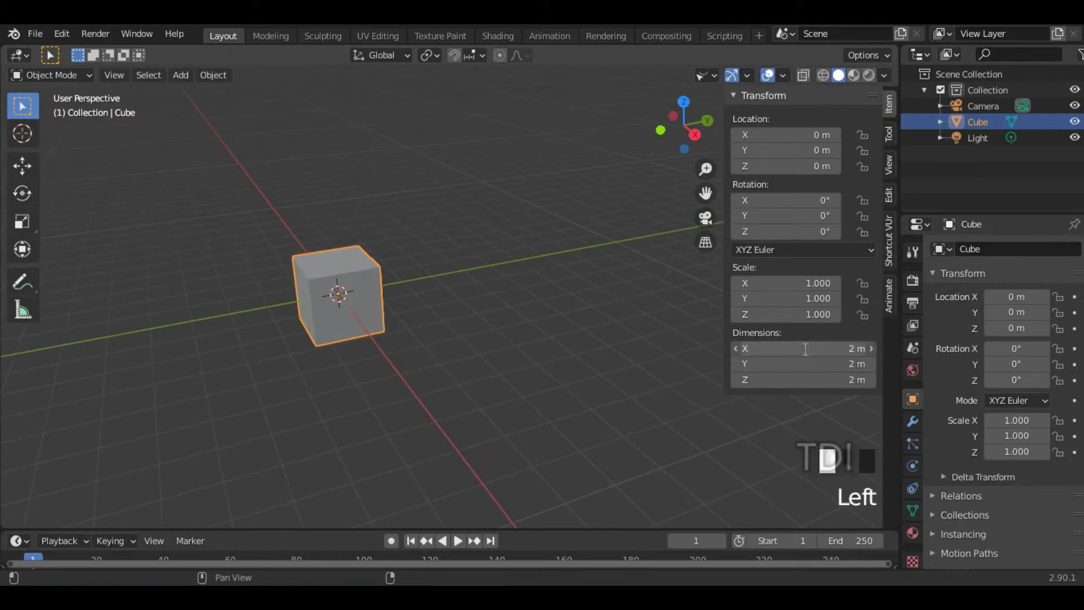
type("20")
key("Return")
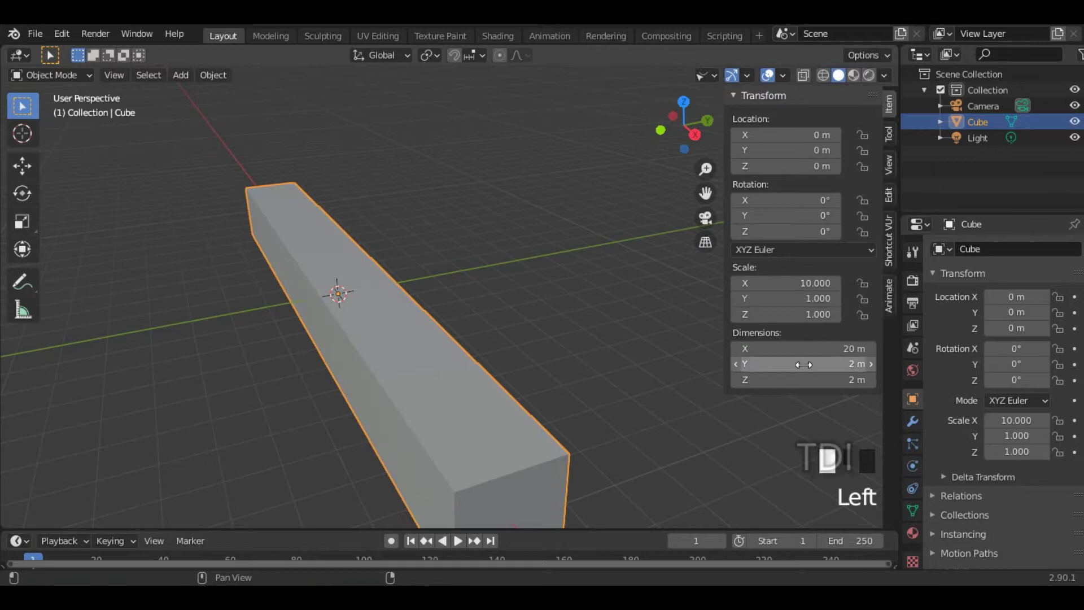
left_click(806, 364)
type("20")
key("Return")
left_click(821, 379)
type("0.177")
key("Return")
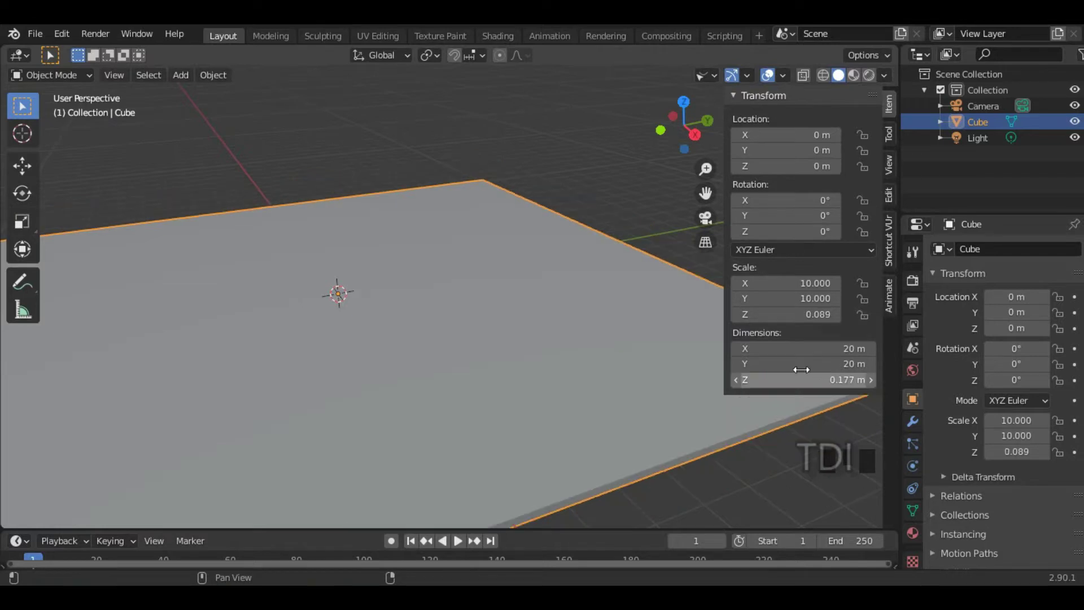
scroll(630, 299, "down", 2)
left_click(590, 239)
Step: Add a plane mesh and, in front view, raise it along Z to about 1.86 m above the slab
mouse_move(490, 303)
middle_mouse_down()
mouse_move(540, 307)
mouse_move(490, 303)
mouse_move(497, 286)
mouse_move(438, 310)
mouse_move(513, 315)
mouse_move(491, 302)
middle_mouse_up()
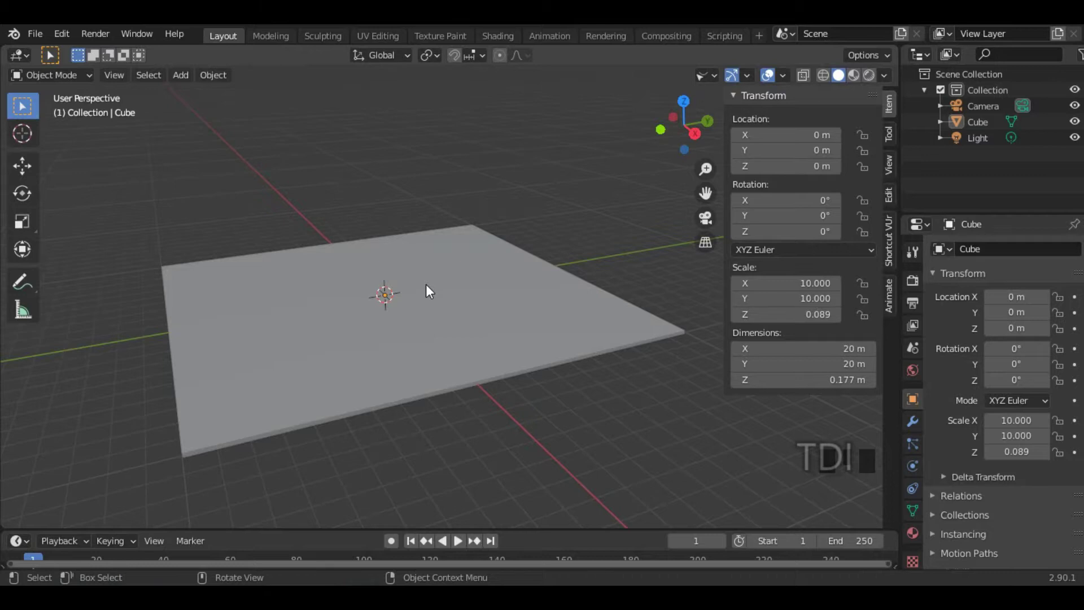
key("KP_1")
middle_click_drag(499, 281, 465, 310, "shift")
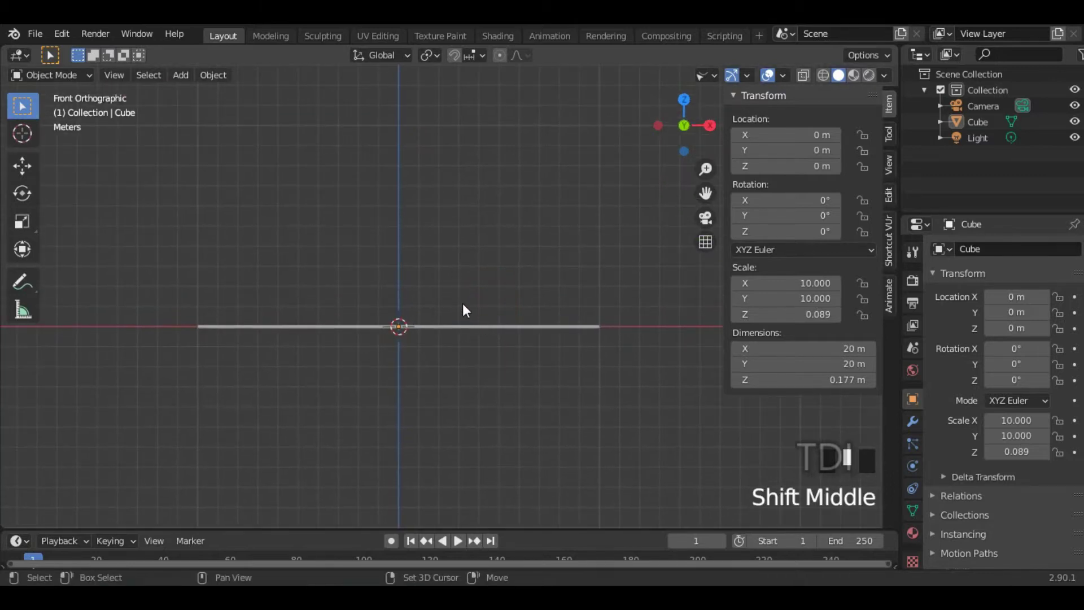
key("shift+a")
left_click(394, 253)
left_click(534, 260)
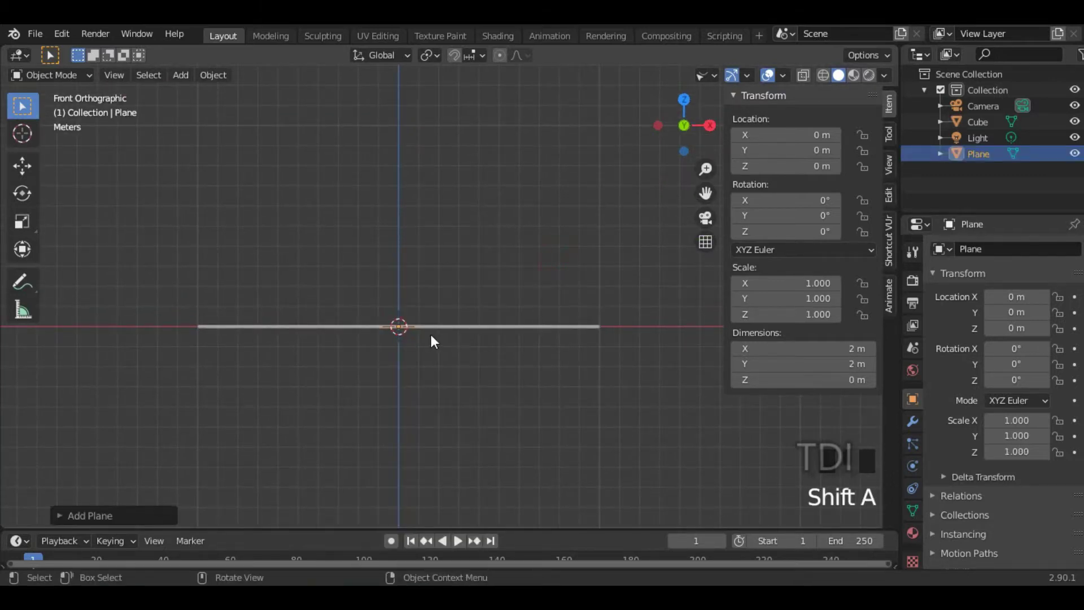
key("g")
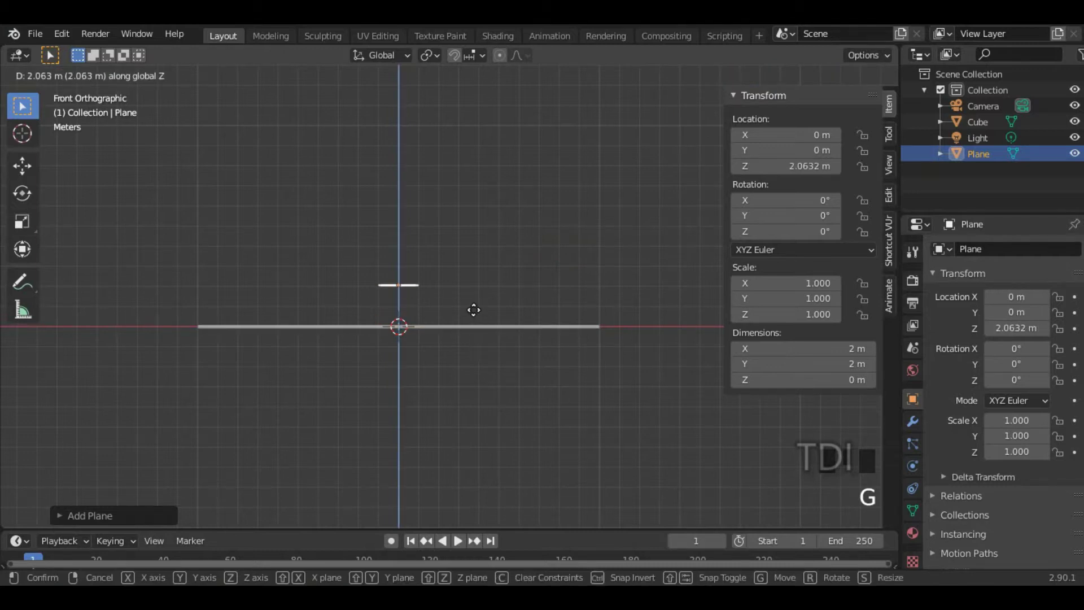
left_click(477, 315)
Step: From the top view, scale the plane to about 9.77 so it nearly covers the slab
middle_click_drag(564, 329, 417, 367)
key("KP_7")
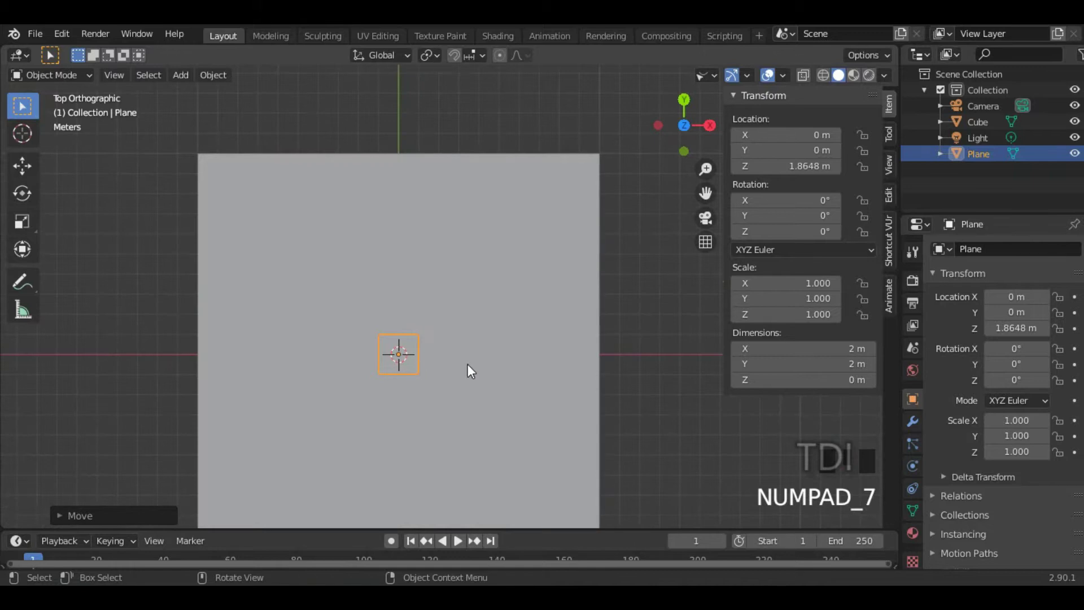
scroll(469, 371, "down", 2)
middle_click_drag(508, 419, 505, 397, "shift")
key("s")
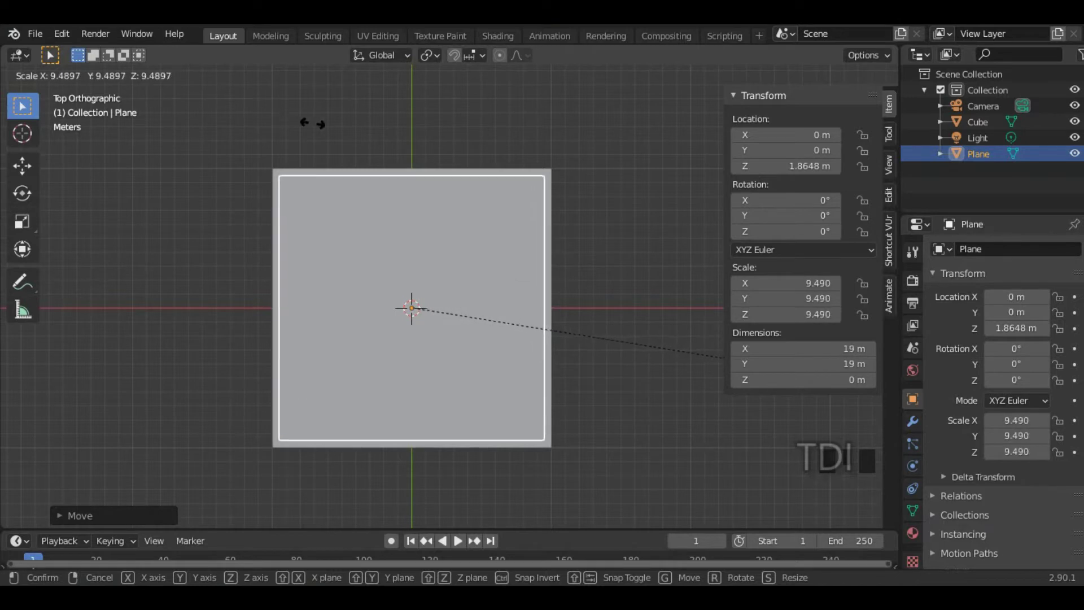
left_click(359, 131)
Step: Switch the plane to Edit Mode
middle_click_drag(637, 356, 477, 204)
middle_click_drag(459, 255, 466, 295)
scroll(494, 310, "up", 2)
key("Tab")
Step: Try subdividing the plane with 20 cuts, and undo the subdivision
right_click(452, 269)
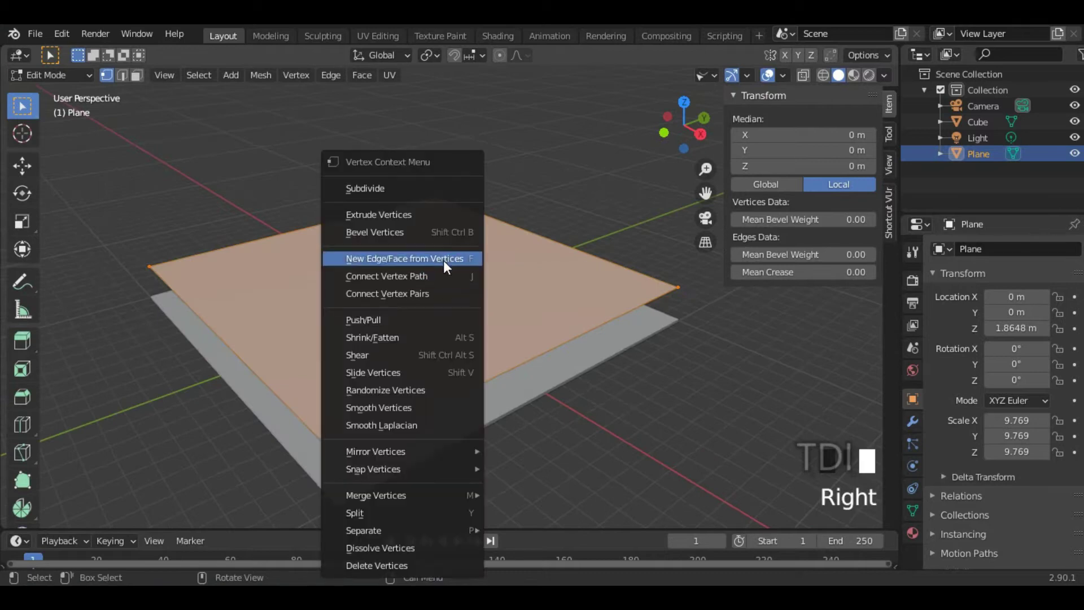
left_click(414, 188)
mouse_move(428, 331)
middle_mouse_down()
mouse_move(457, 334)
mouse_move(436, 317)
mouse_move(416, 331)
middle_mouse_up()
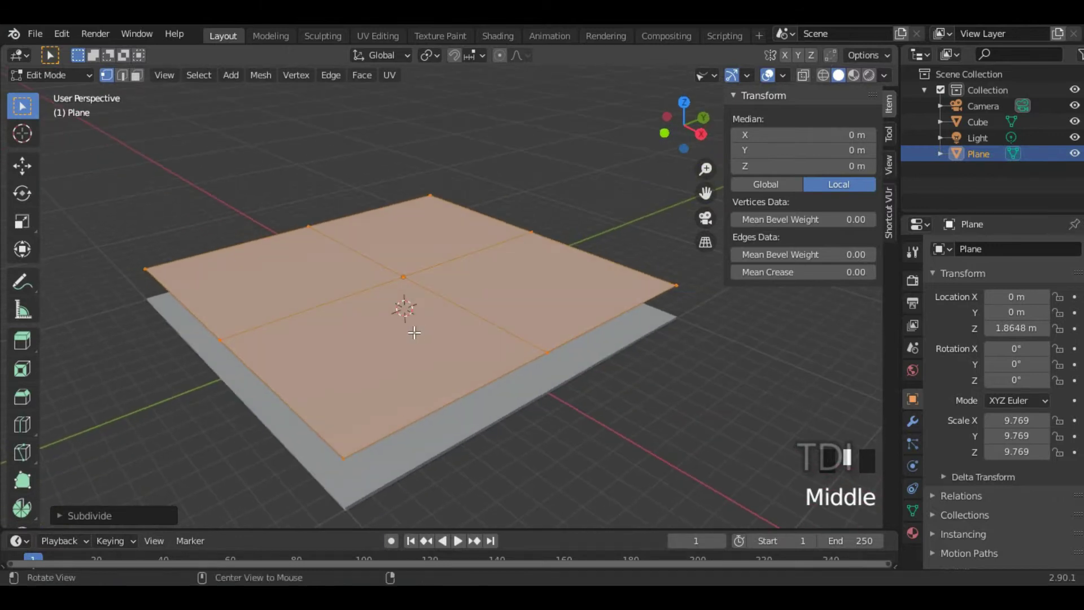
left_click(76, 516)
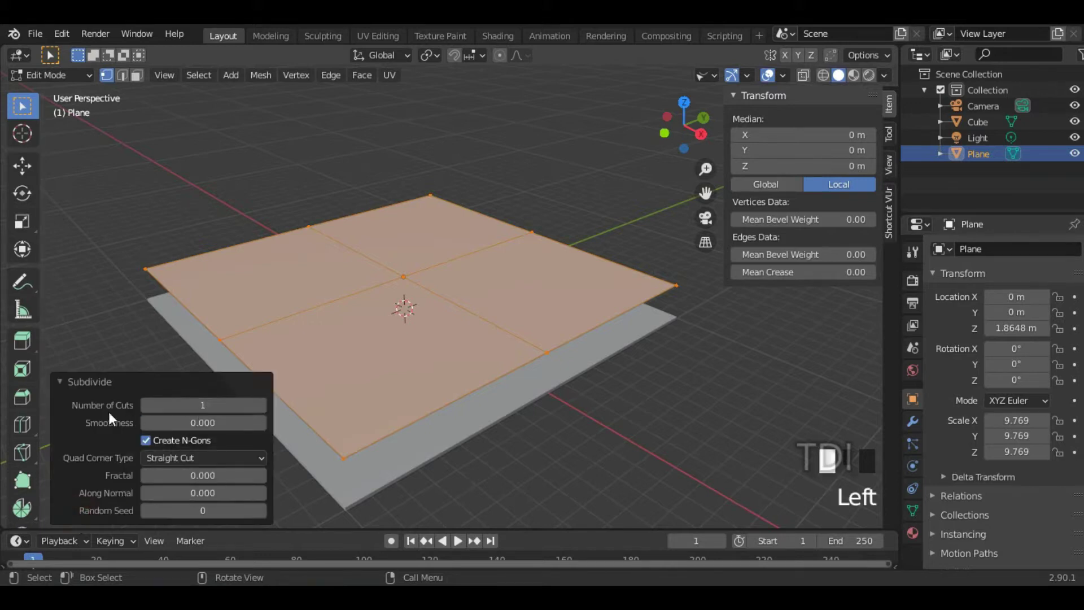
double_click(206, 404)
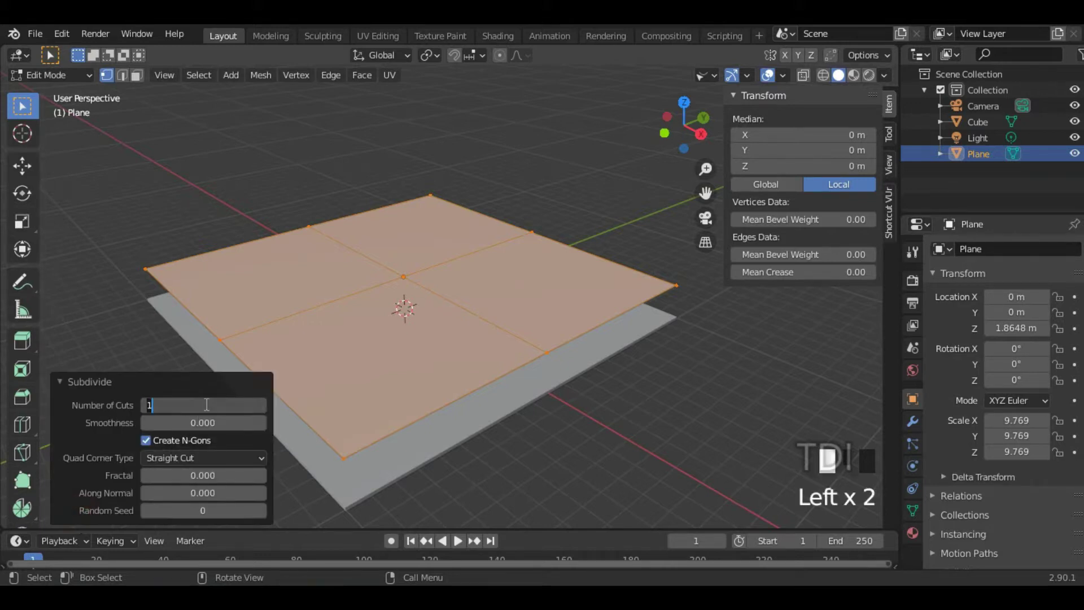
type("20")
key("Return")
left_click(152, 382)
key("ctrl+z")
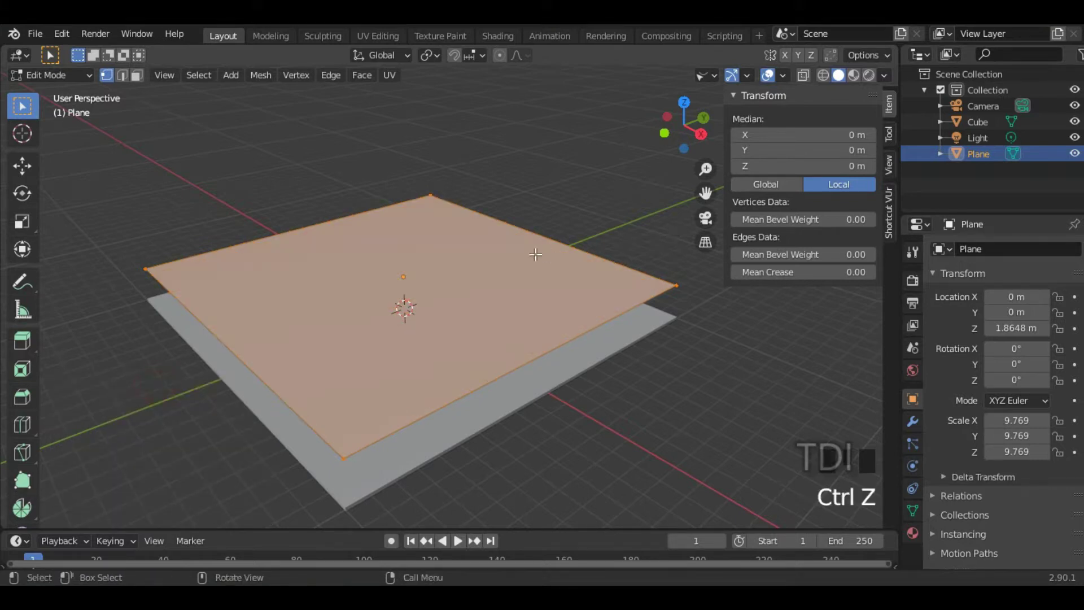
Step: Try subdividing the plane three times in a row with single cuts, and undo all three subdivisions
right_click(417, 242)
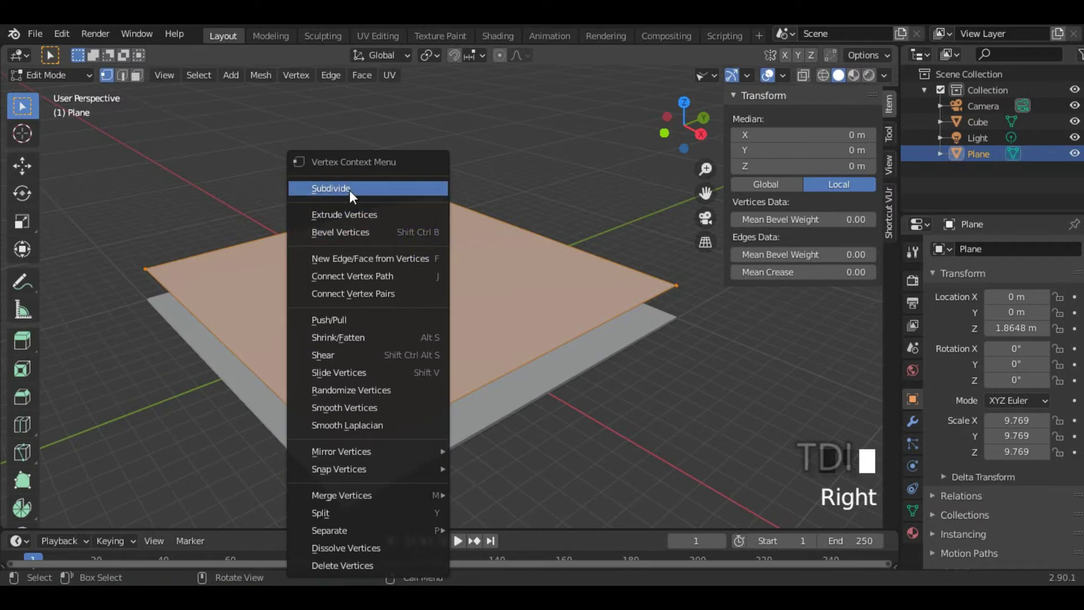
left_click(349, 191)
right_click(356, 192)
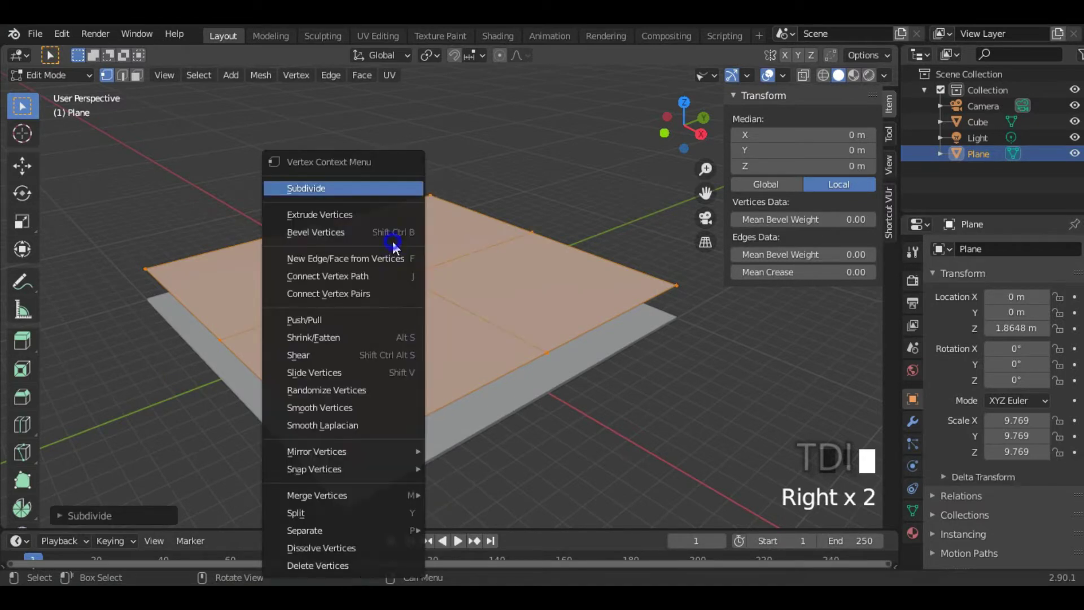
left_click(358, 186)
right_click(355, 189)
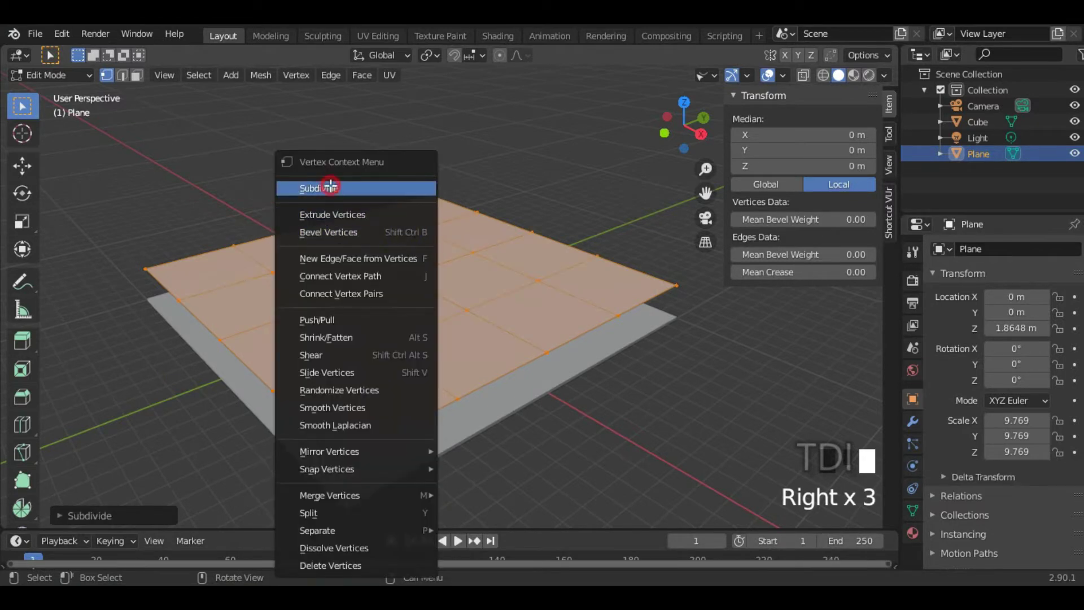
left_click(330, 186)
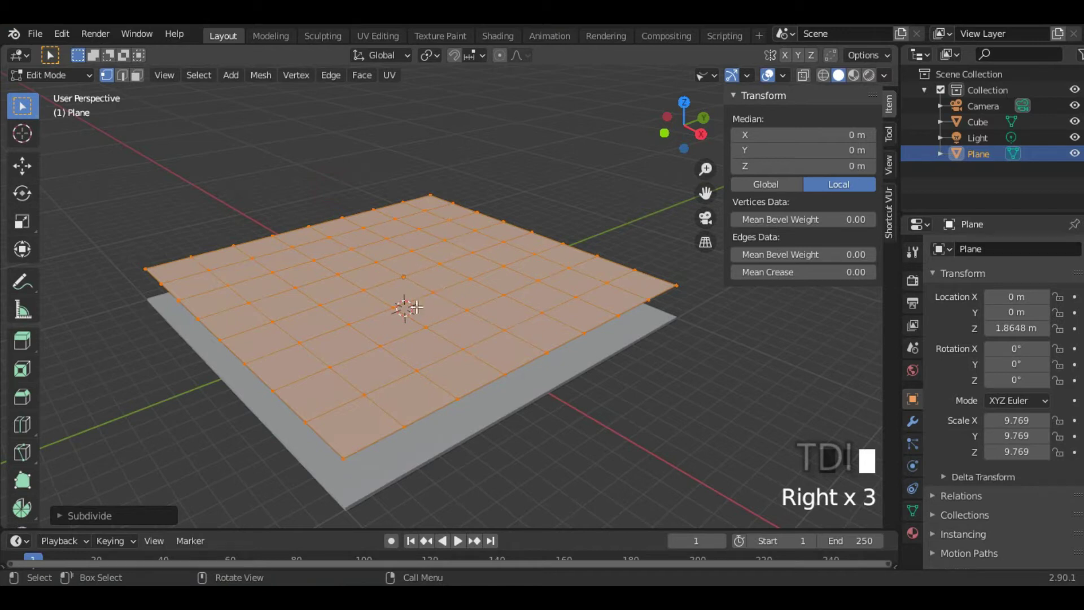
key("ctrl+z")
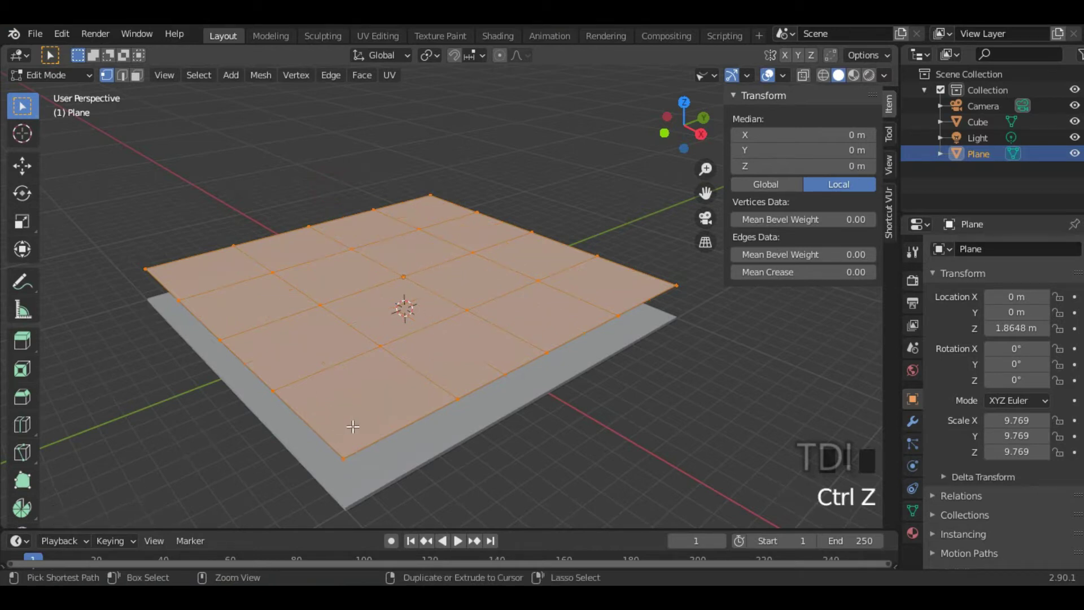
key("ctrl+z")
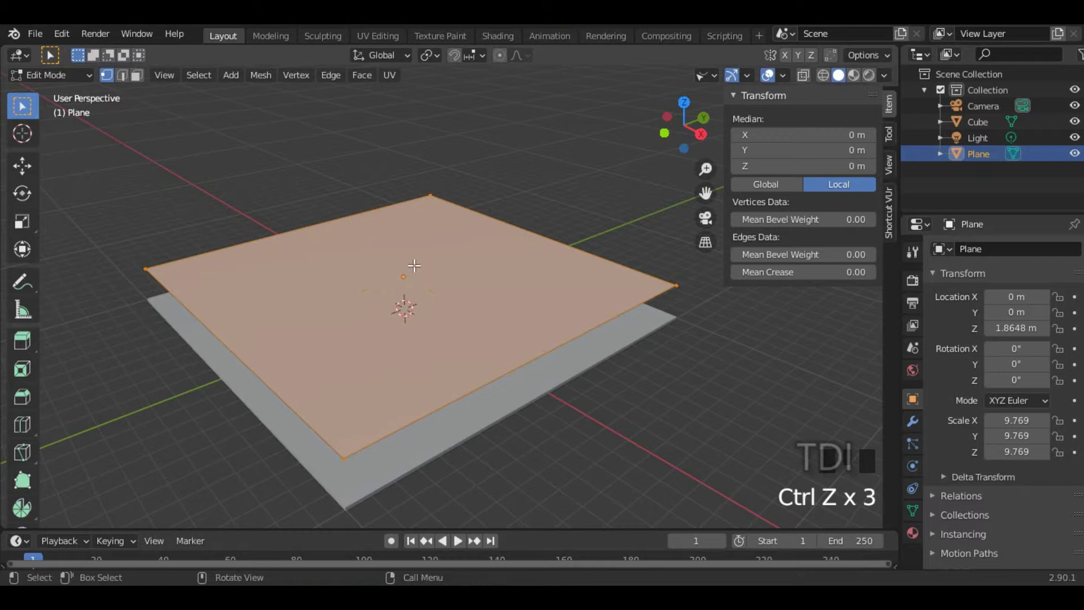
Step: Subdivide the plane with the number of cuts set to 20
right_click(415, 264)
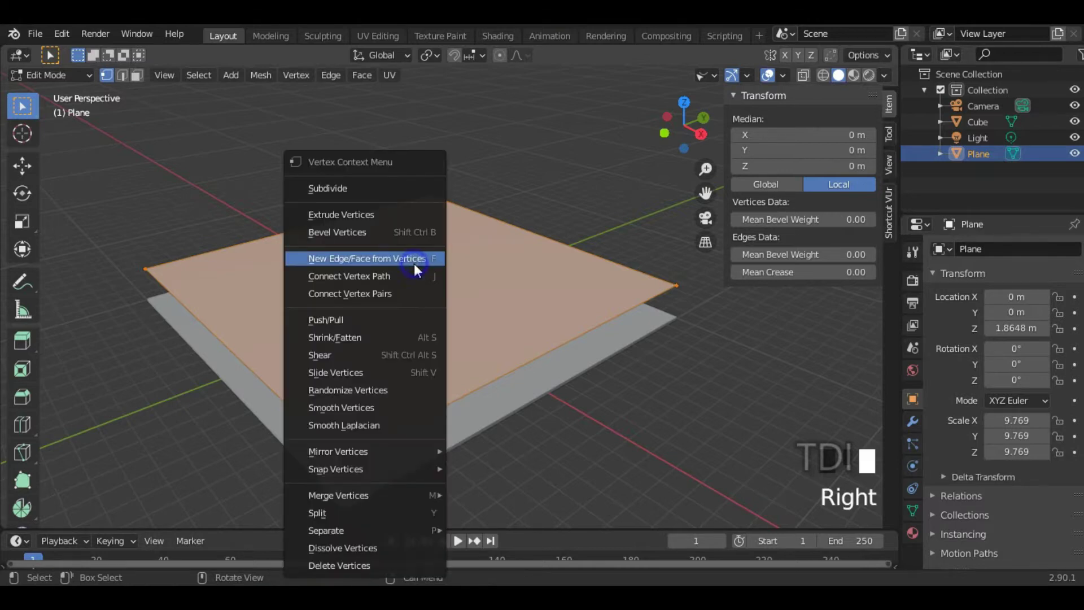
left_click(353, 187)
left_click(103, 514)
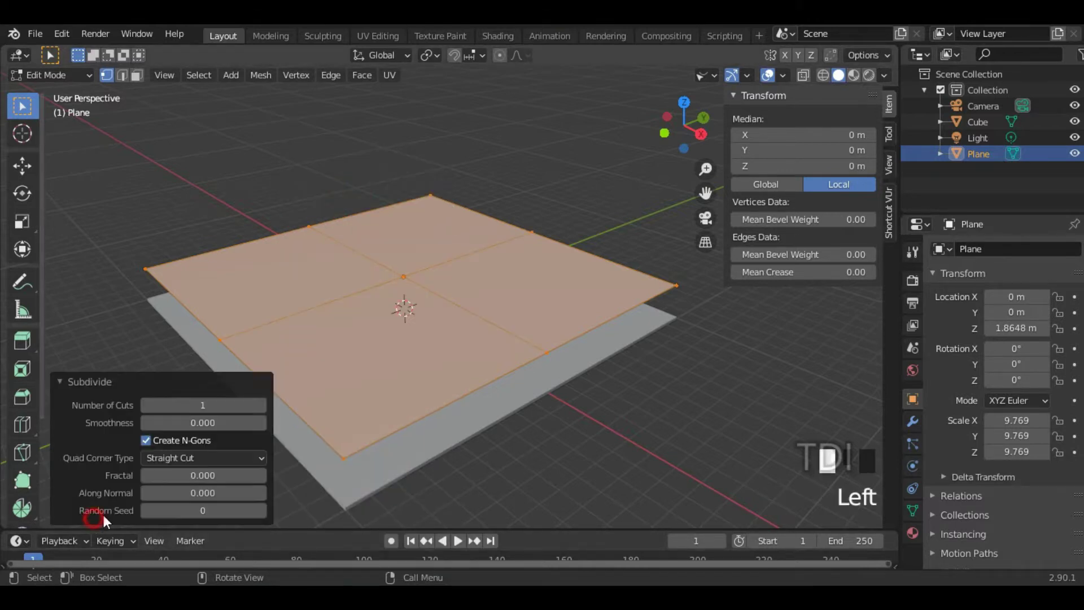
double_click(218, 402)
type("20")
key("Return")
middle_click_drag(567, 333, 525, 370)
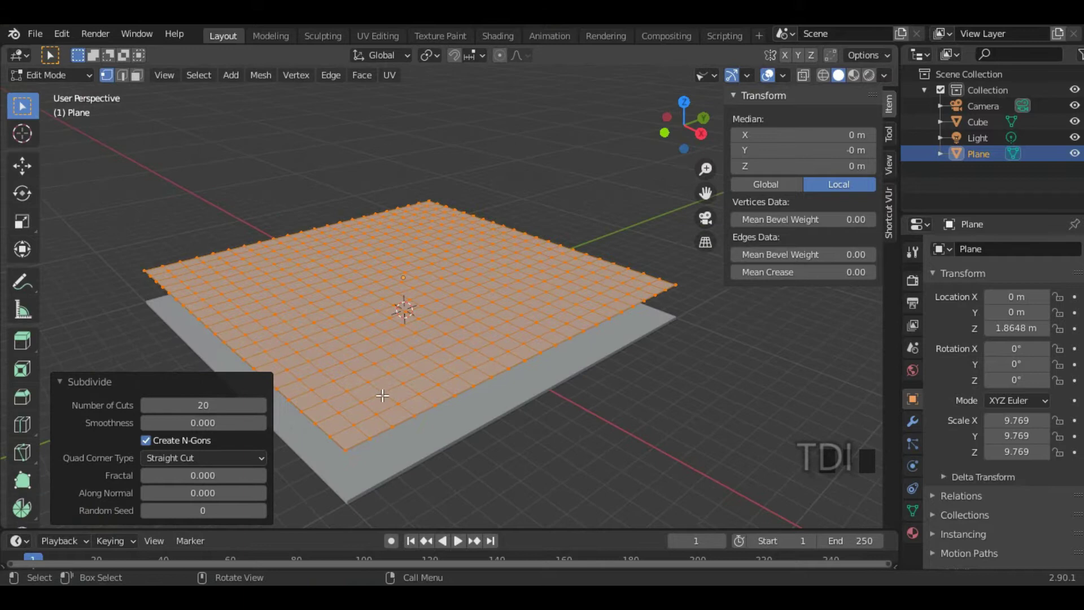
Step: Set the subdivision's number of cuts to 27
left_click(220, 405)
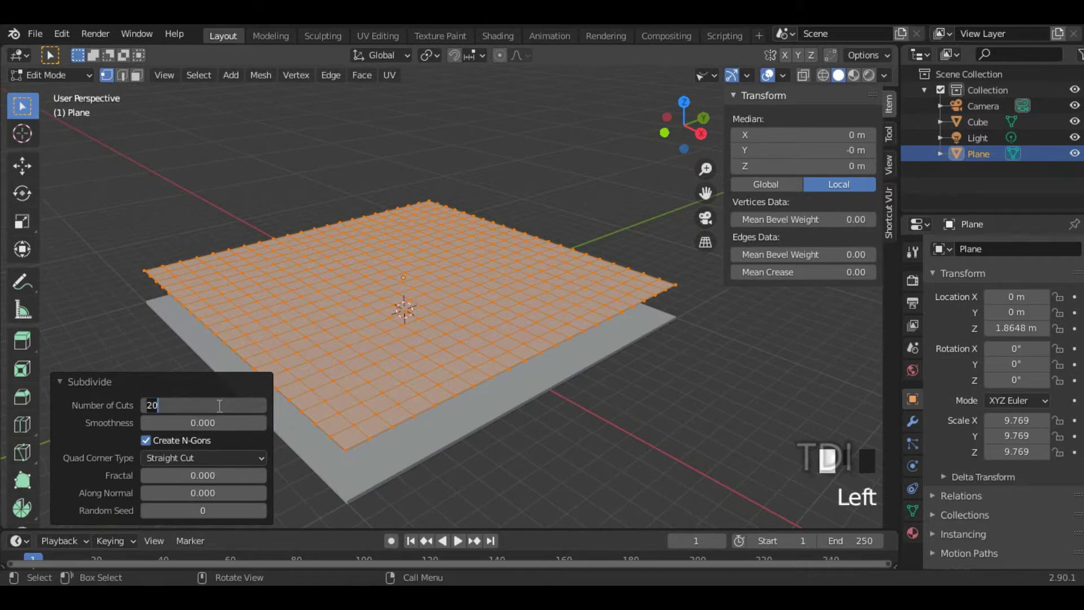
left_click(713, 375)
middle_click_drag(714, 375, 365, 321)
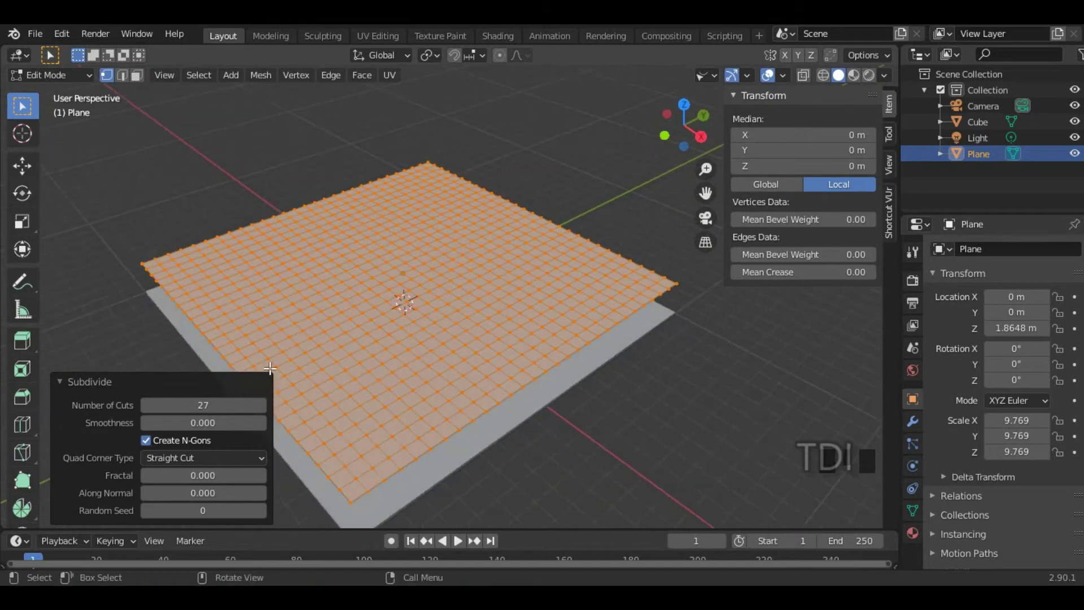
left_click(154, 380)
middle_click_drag(570, 406, 567, 362)
Step: Clear the selection and select random vertices across the plane's grid
left_click(578, 189)
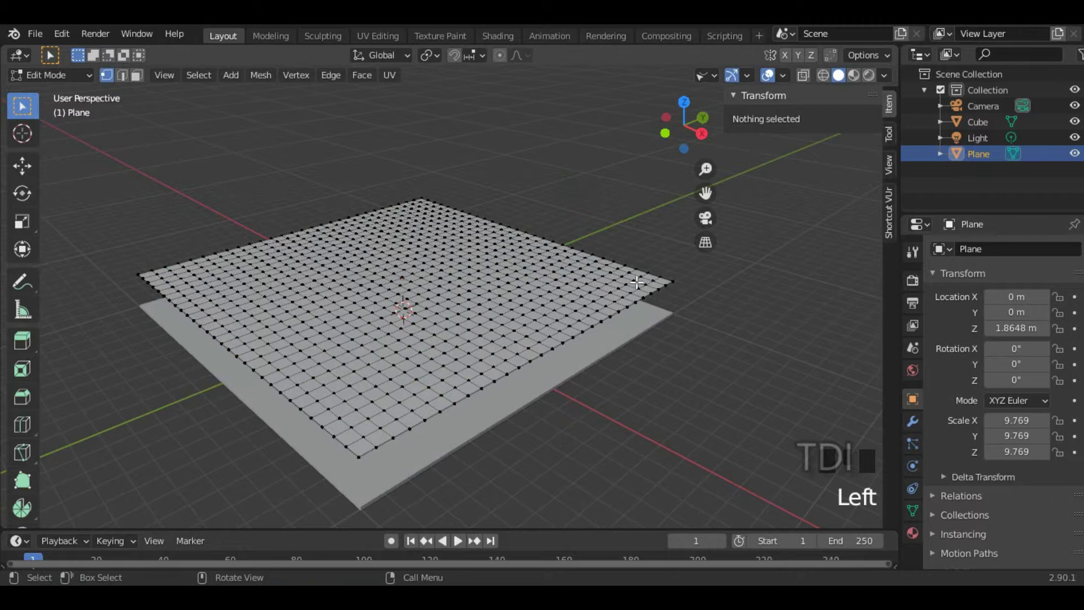
middle_click_drag(644, 394, 583, 211, "shift")
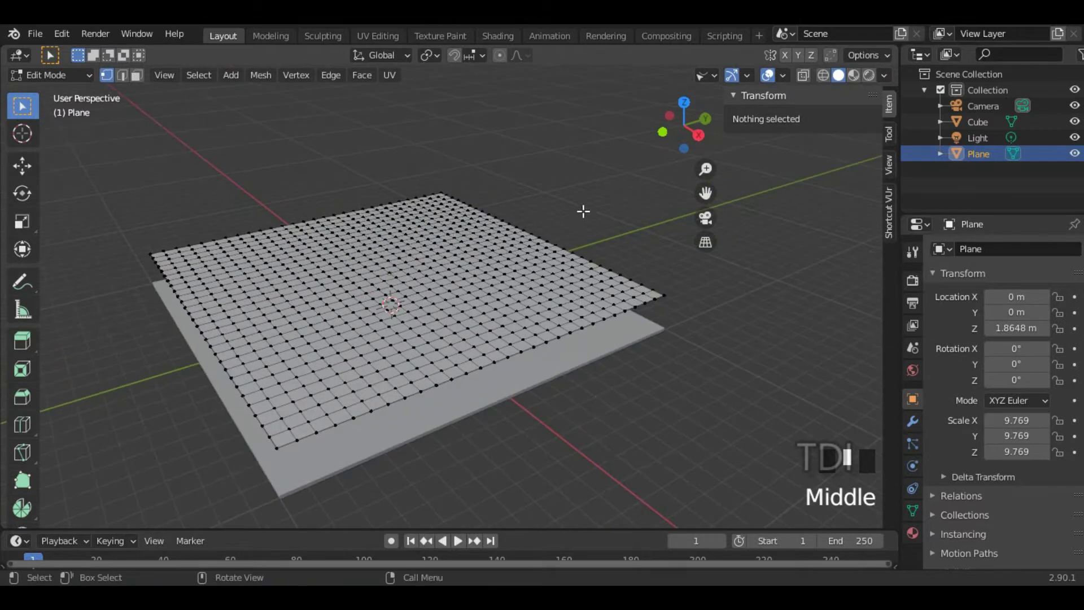
left_click(202, 76)
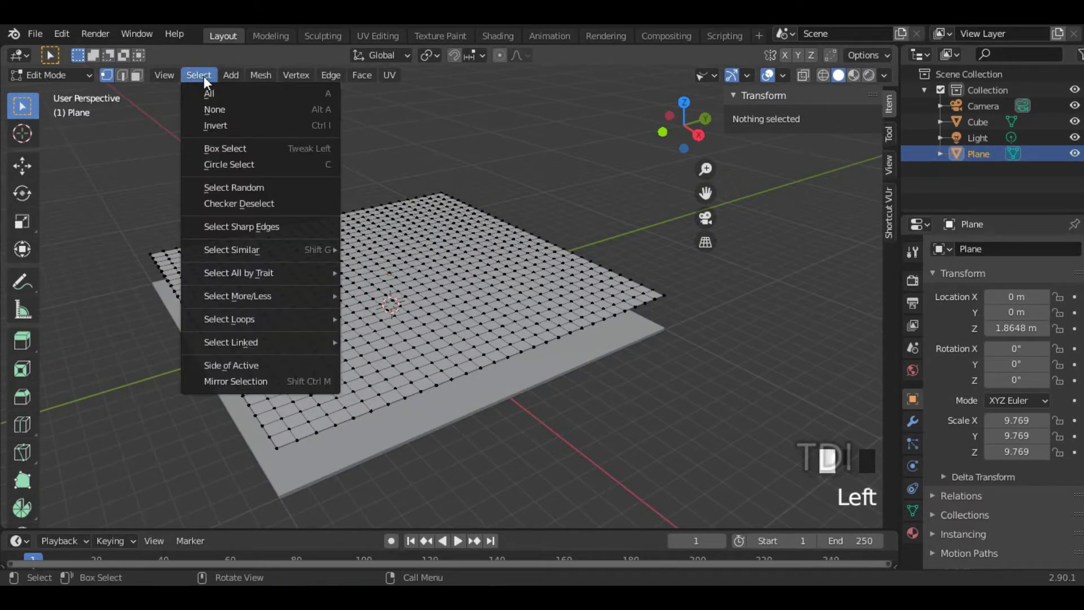
left_click(276, 187)
middle_click_drag(335, 332, 473, 357)
scroll(467, 350, "up", 2)
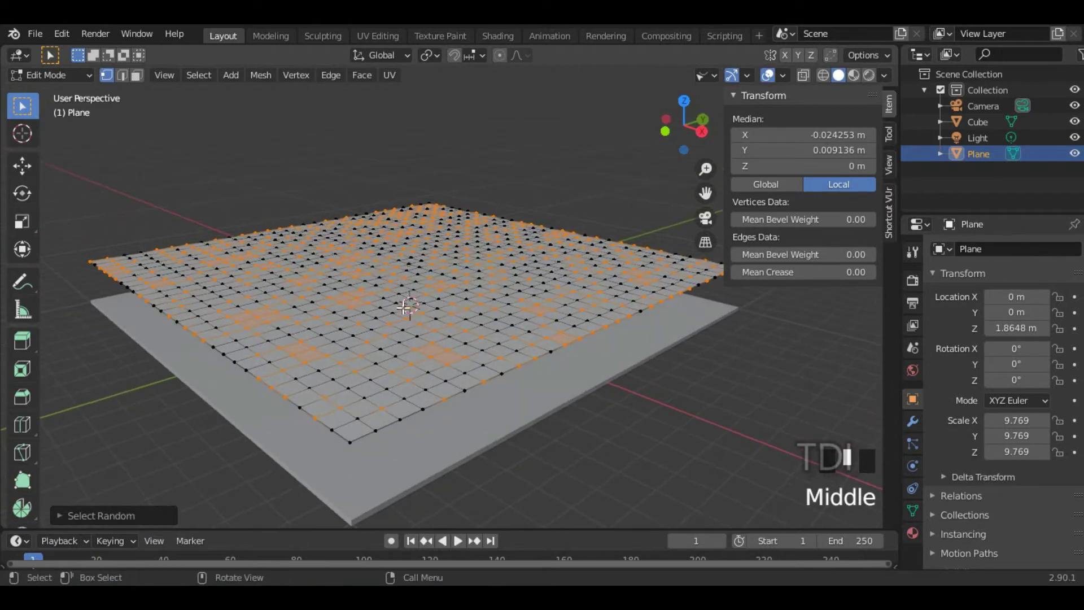
Step: Sketch wavy annotation lines behind the plane, undo them and return to the selection tool
left_click(22, 280)
mouse_move(150, 203)
left_mouse_down()
mouse_move(247, 200)
mouse_move(356, 168)
left_mouse_up()
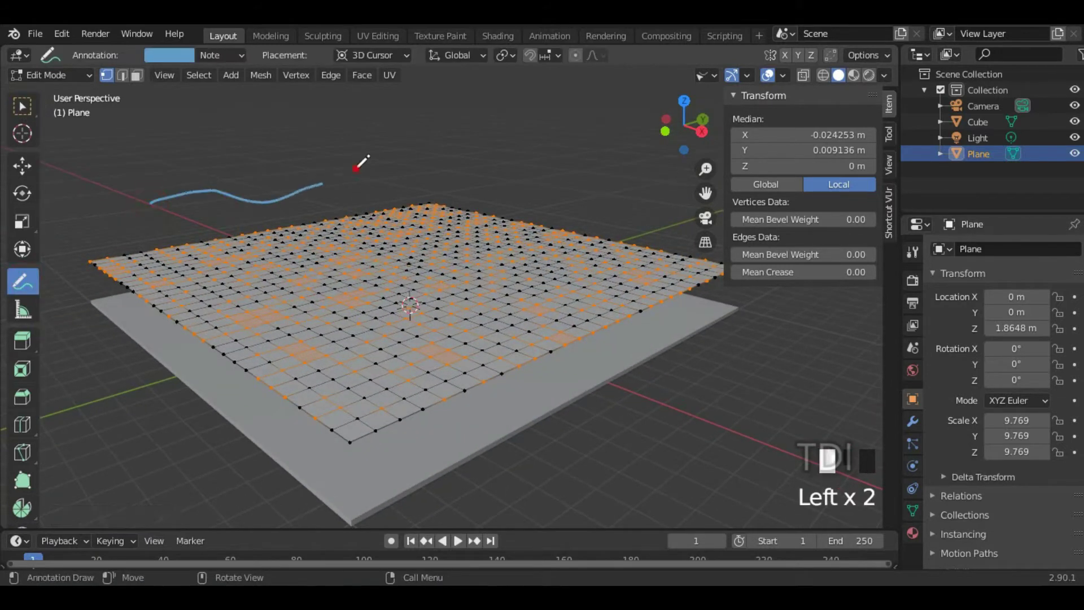
key("ctrl+z")
key("ctrl+z")
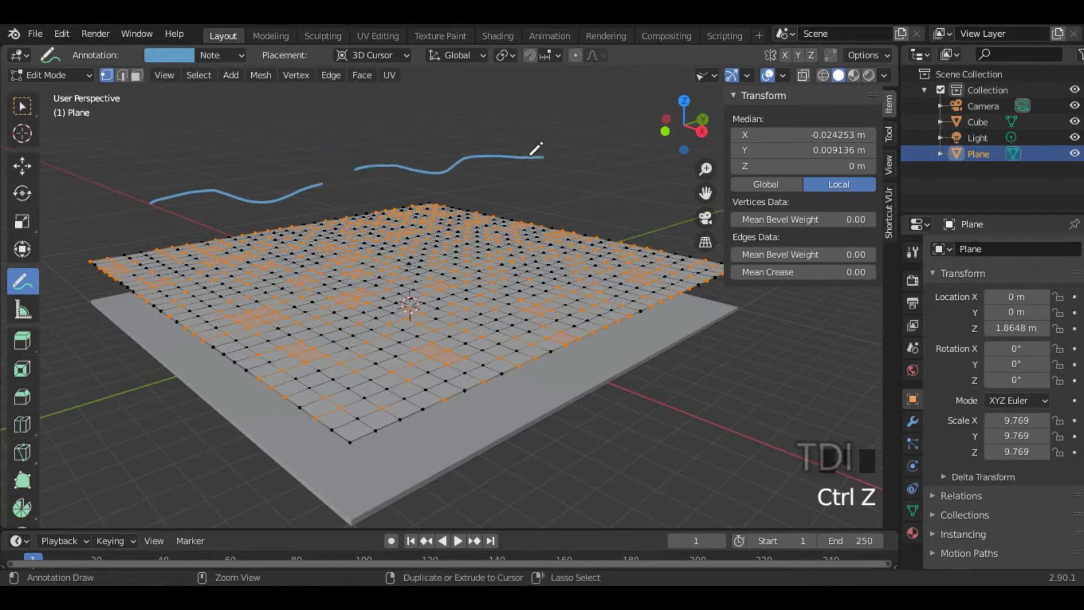
left_click(26, 111)
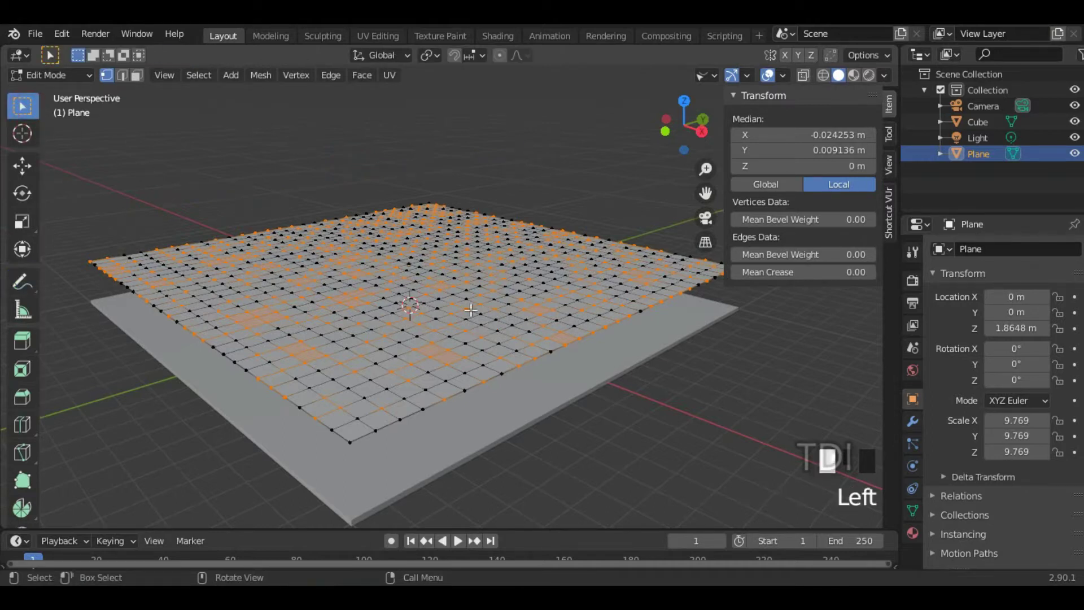
Step: Move the randomly selected vertices of the plane up about 0.2 m along the Z axis
middle_click_drag(721, 344, 693, 348, "shift")
key("g")
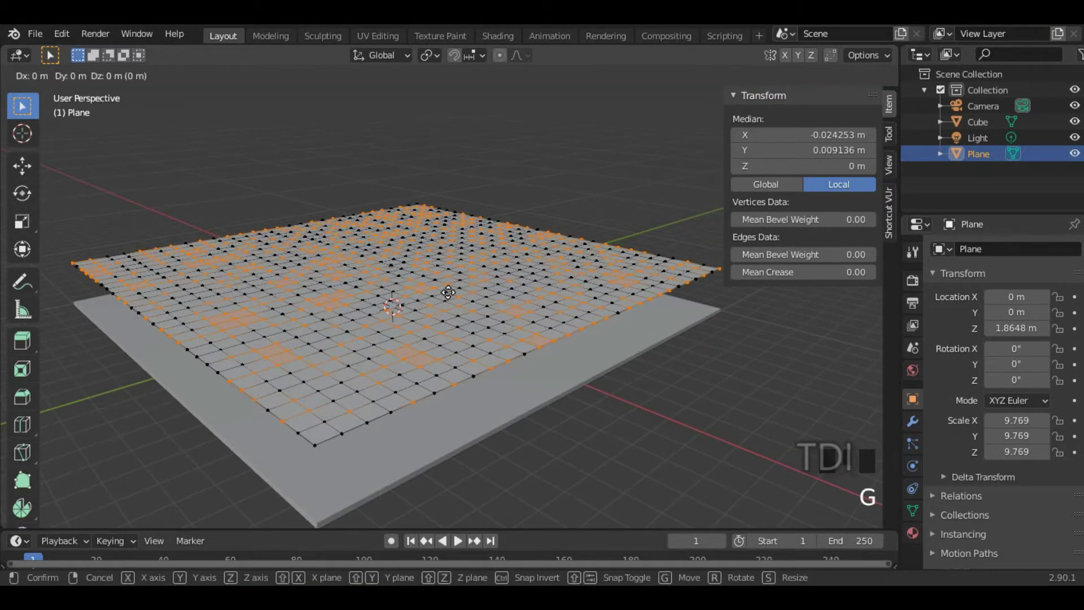
key("z")
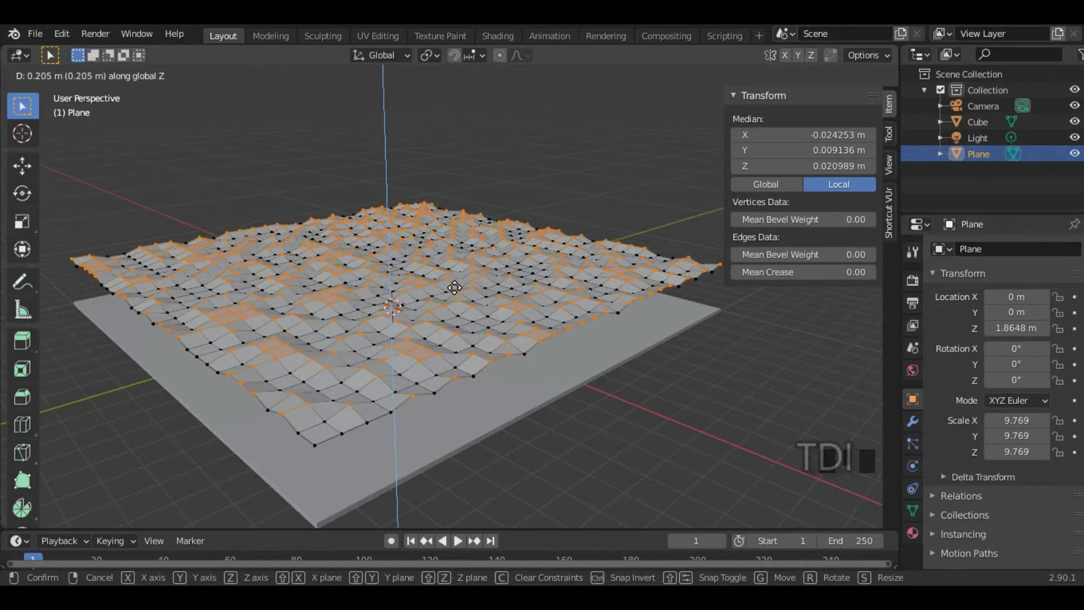
left_click(455, 288)
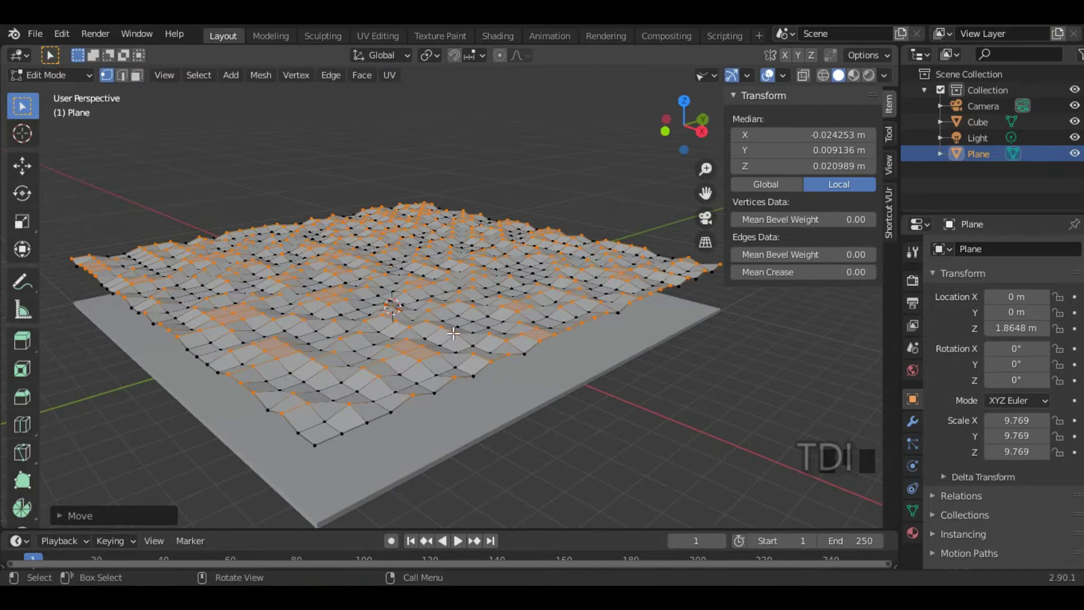
Step: Leave mesh editing and apply smooth shading to the uneven plane
key("Tab")
mouse_move(435, 359)
middle_mouse_down()
mouse_move(372, 347)
mouse_move(430, 359)
mouse_move(462, 336)
mouse_move(438, 359)
middle_mouse_up()
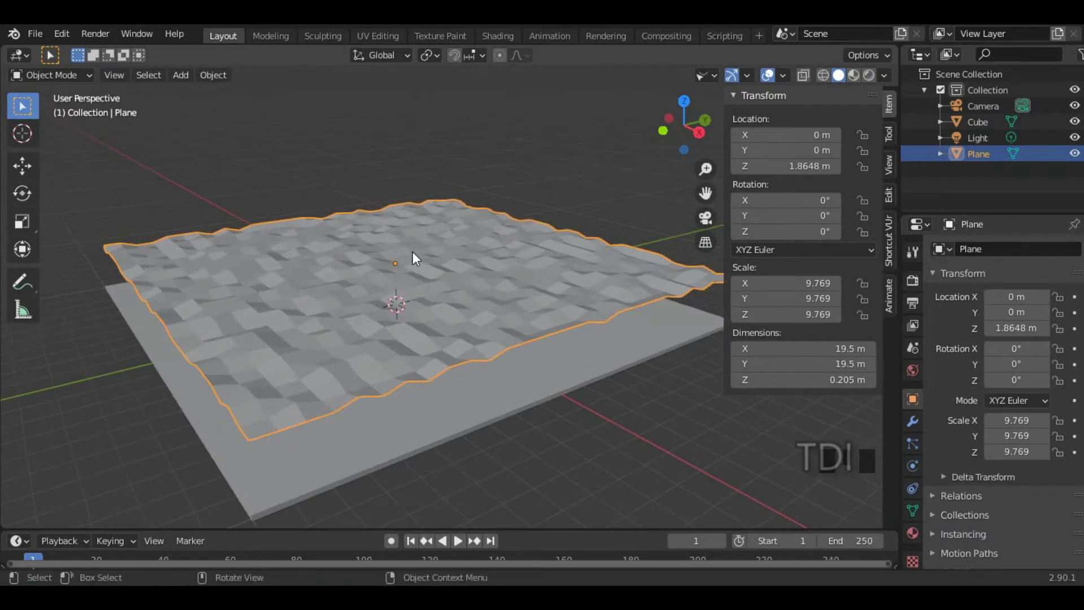
right_click(330, 255)
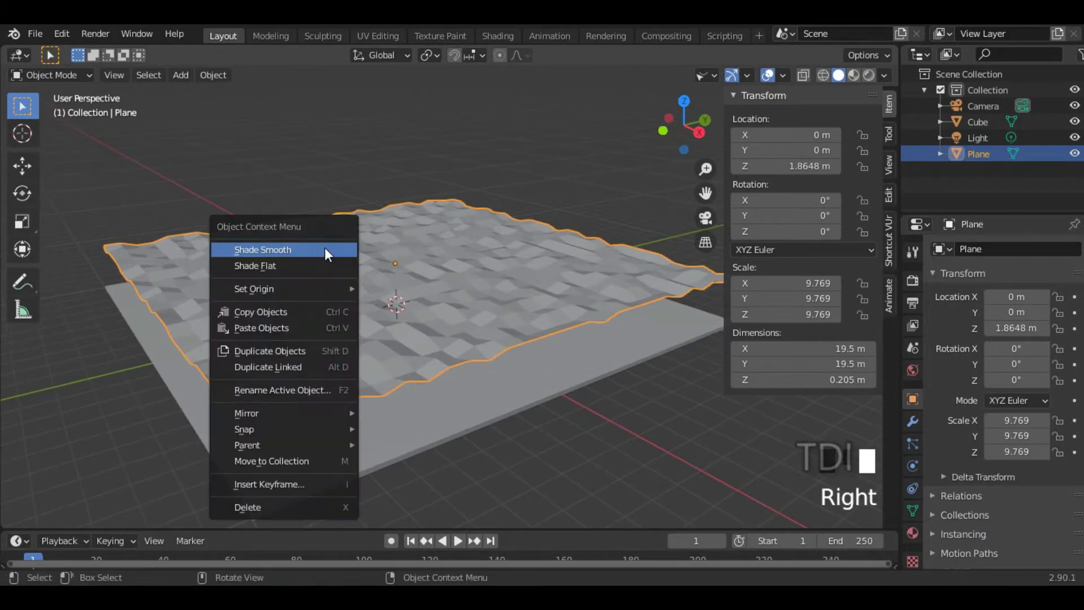
left_click(324, 249)
Step: Edit the plane's mesh and select the border edges along all four of its sides
middle_click_drag(395, 283, 265, 339)
key("Tab")
left_click(265, 341)
double_click(265, 344)
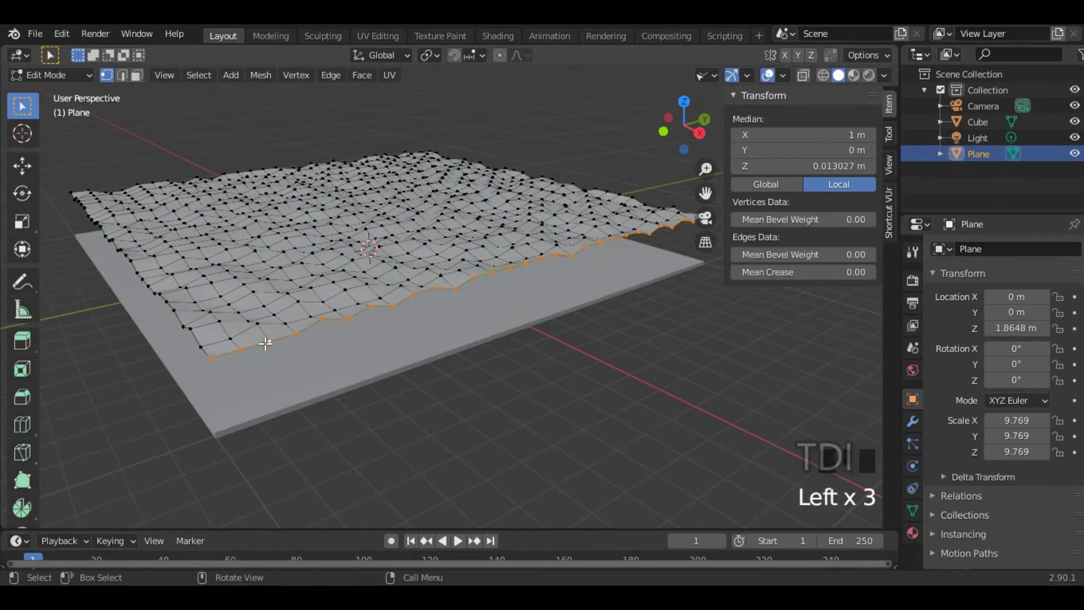
left_click(198, 343, "shift")
double_click(198, 342, "shift")
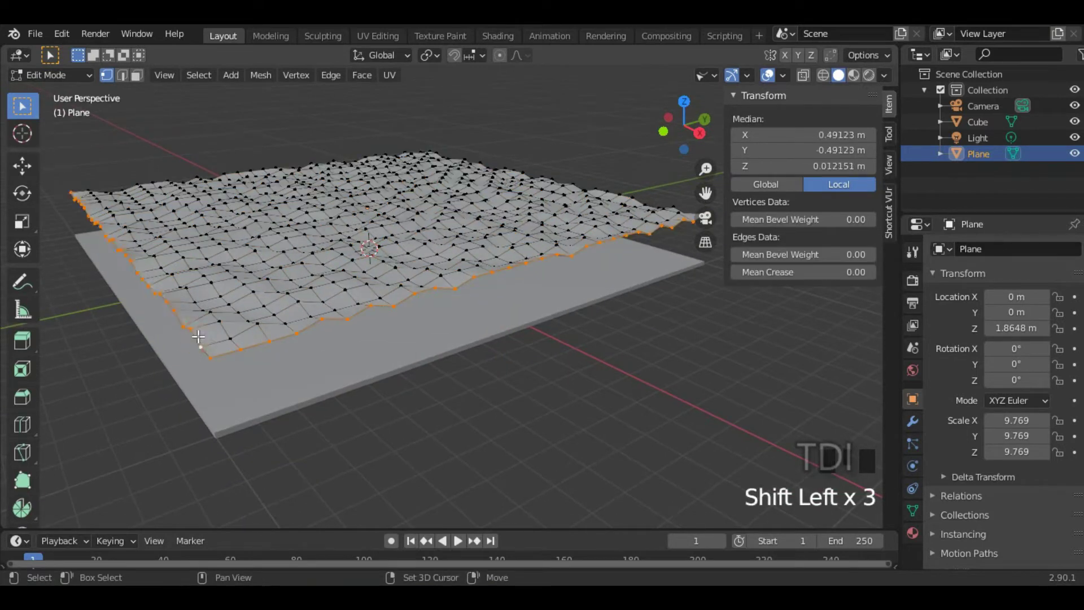
middle_click_drag(394, 310, 438, 336)
left_click(382, 363, "shift")
double_click(382, 363, "shift")
middle_click_drag(382, 363, 534, 317)
left_click(452, 327, "shift")
double_click(452, 327, "shift")
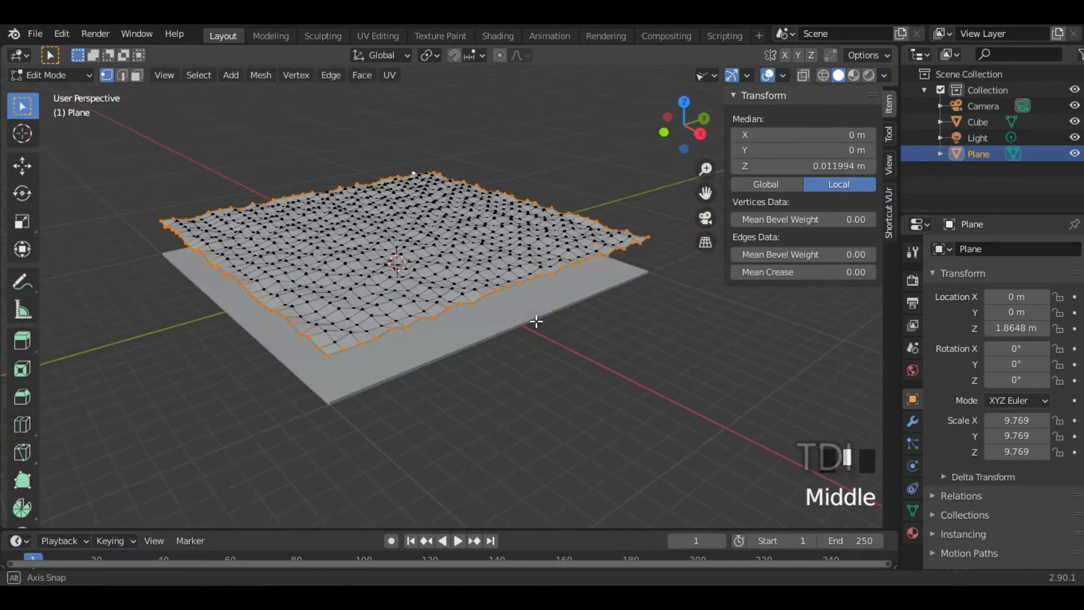
Step: From the right view, extrude the selected border edges about 1.49 m down along Z to form side walls
key("KP_3")
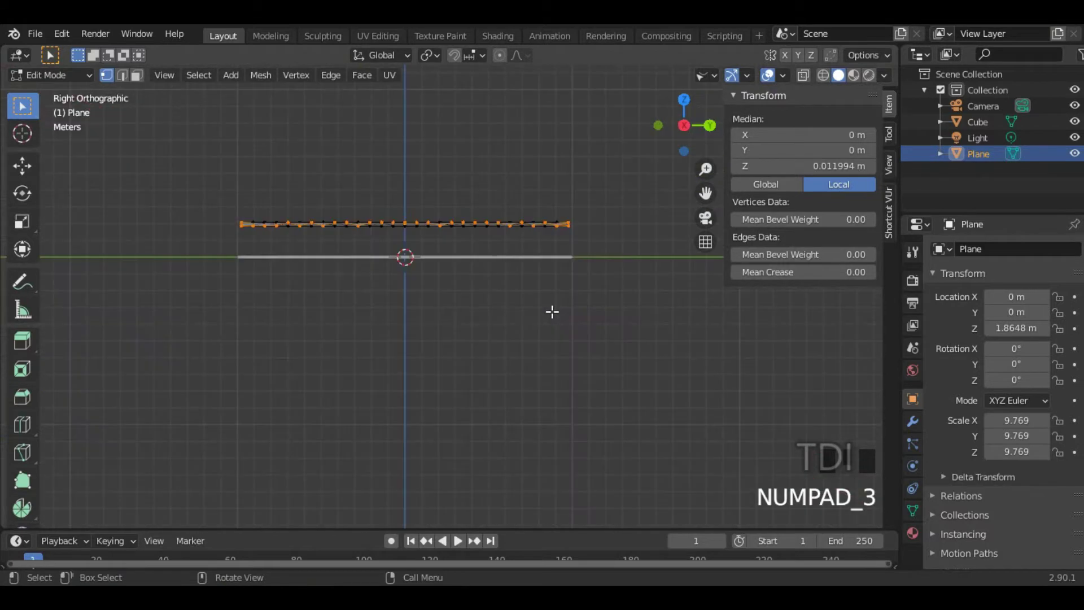
scroll(535, 239, "up", 3)
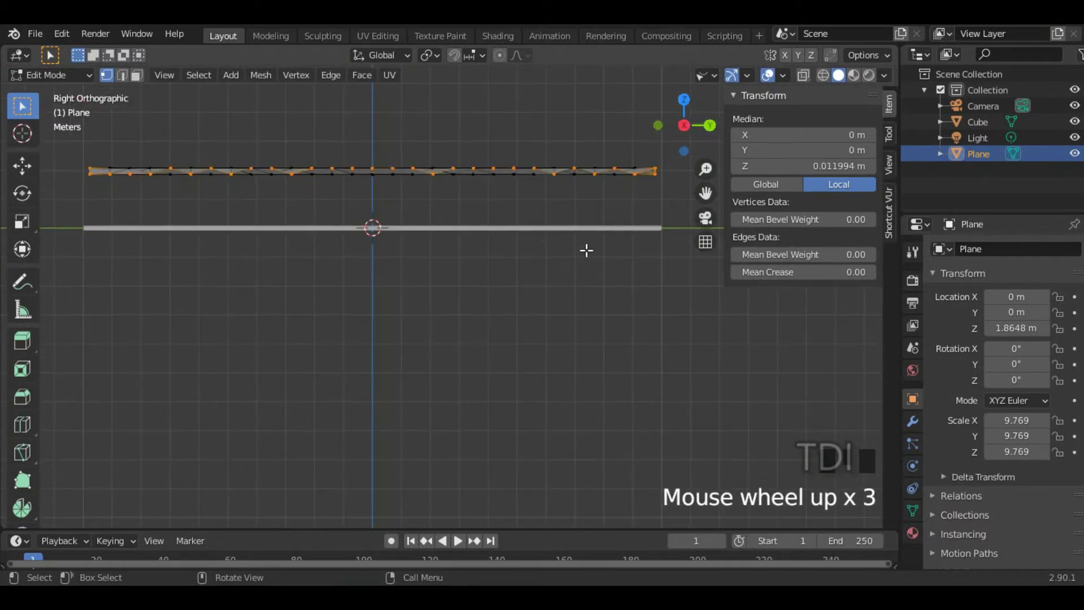
key("e")
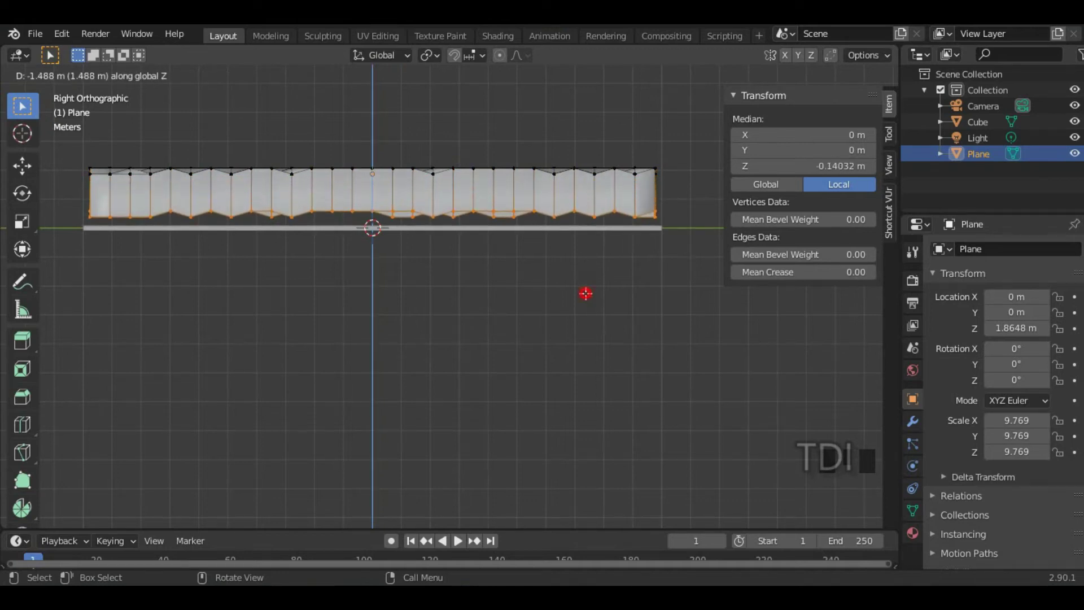
left_click(585, 293)
middle_click_drag(643, 280, 632, 331)
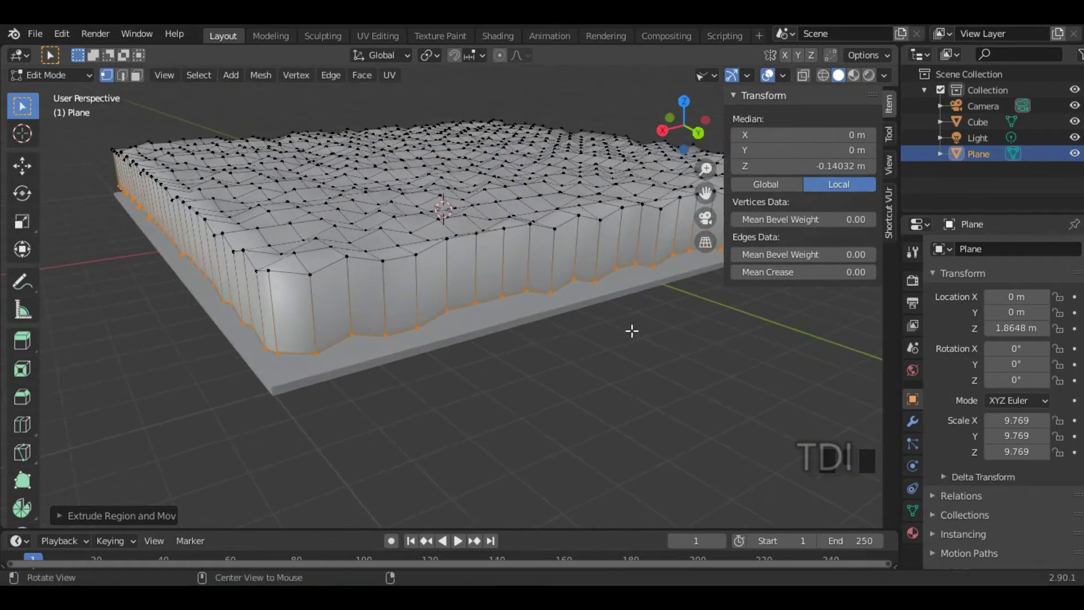
Step: Sketch an annotation line along the walls' wavy lower edge, undo it and return to the selection tool
scroll(554, 353, "up", 1)
middle_click_drag(553, 353, 387, 393, "shift")
scroll(573, 358, "up", 2)
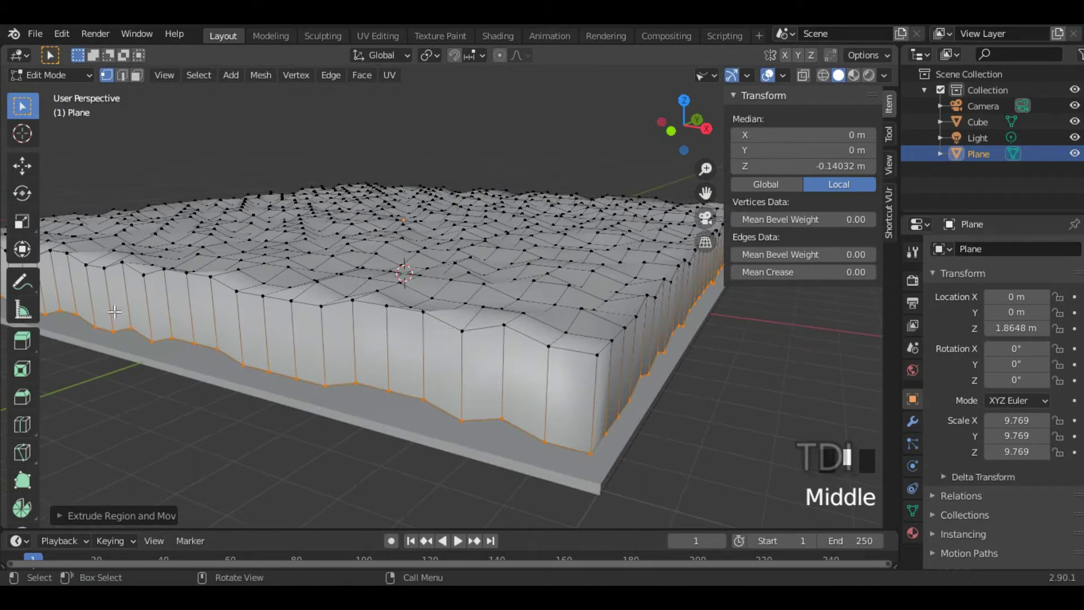
left_click(22, 281)
left_click(324, 393)
left_click_drag(338, 384, 373, 392)
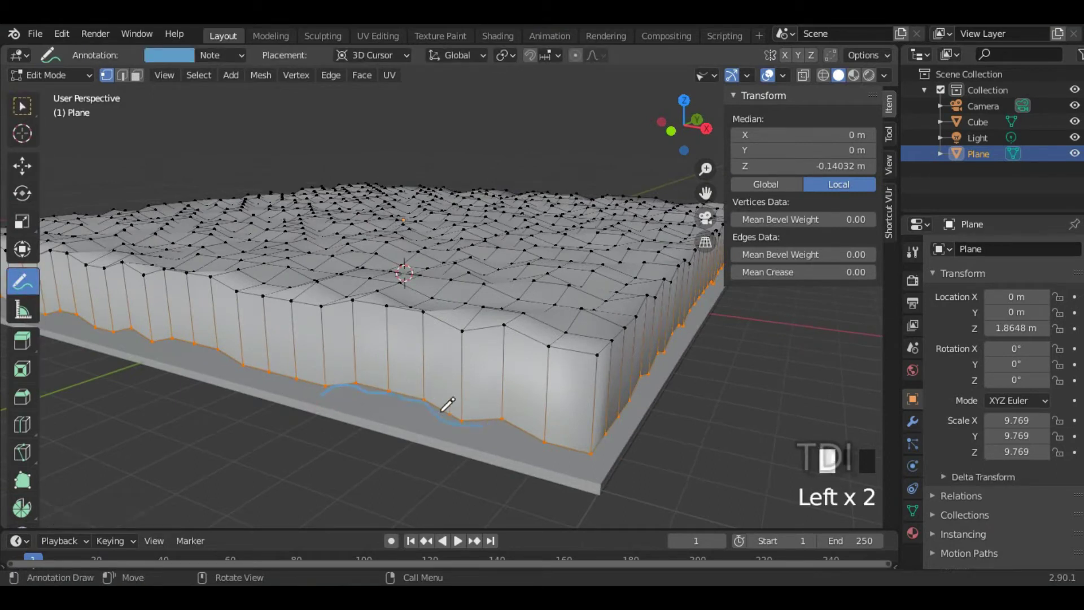
key("ctrl+z")
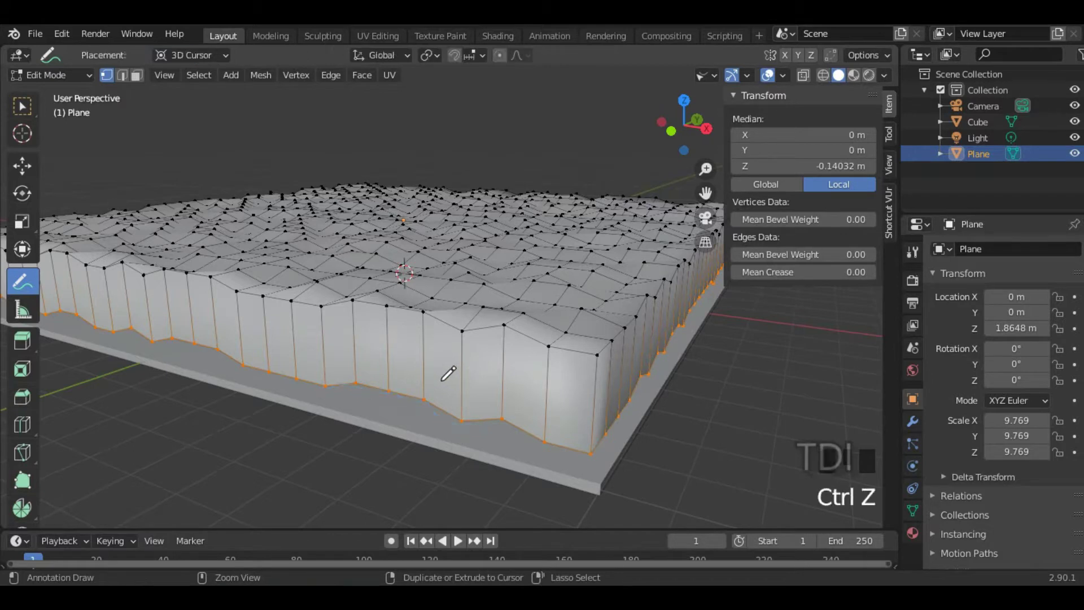
left_click(22, 106)
Step: Flatten the walls' lower border by scaling it to 0 along the Z axis
scroll(556, 423, "down", 3)
middle_click_drag(556, 423, 678, 335)
key("s")
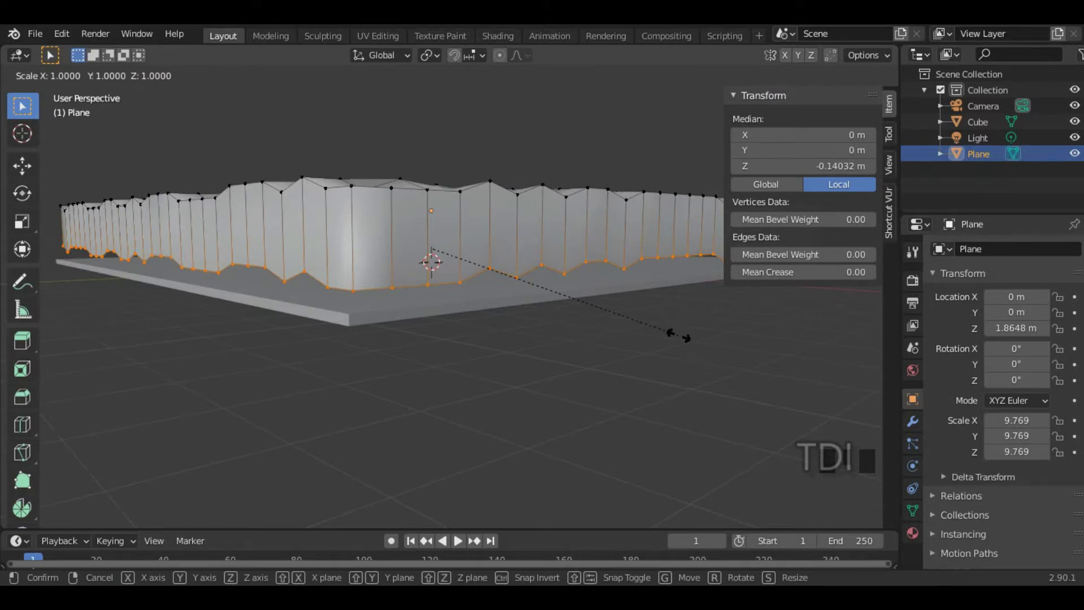
key("z")
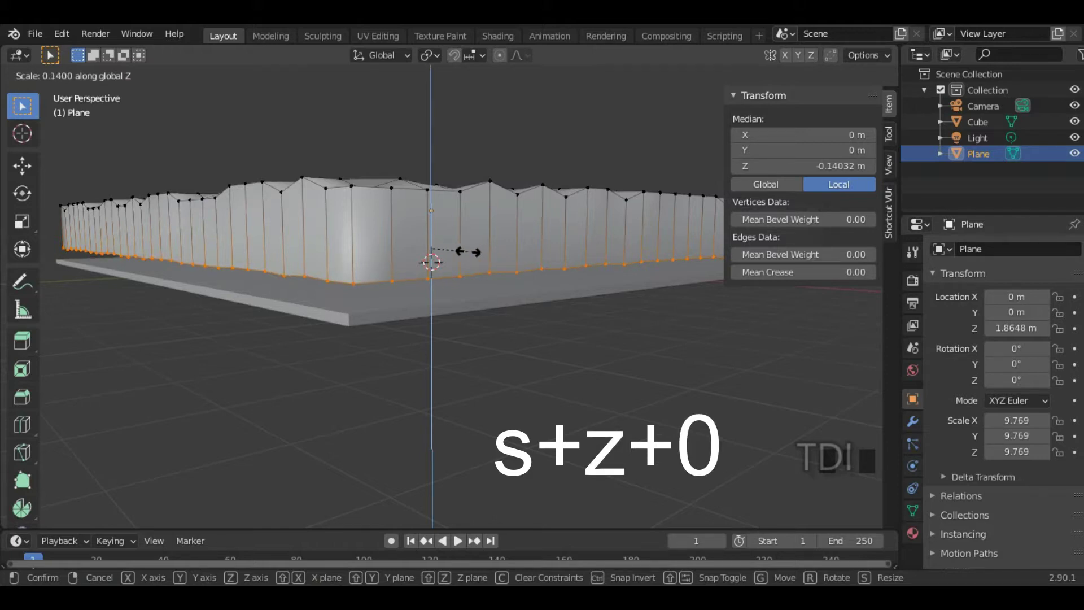
key("0")
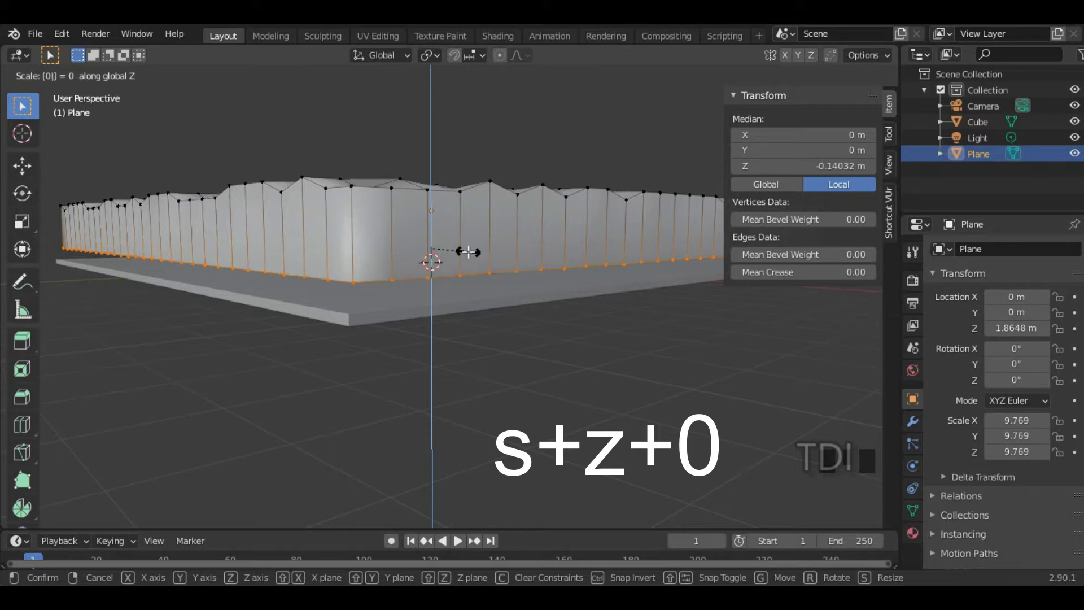
key("Return")
middle_click_drag(543, 288, 427, 283)
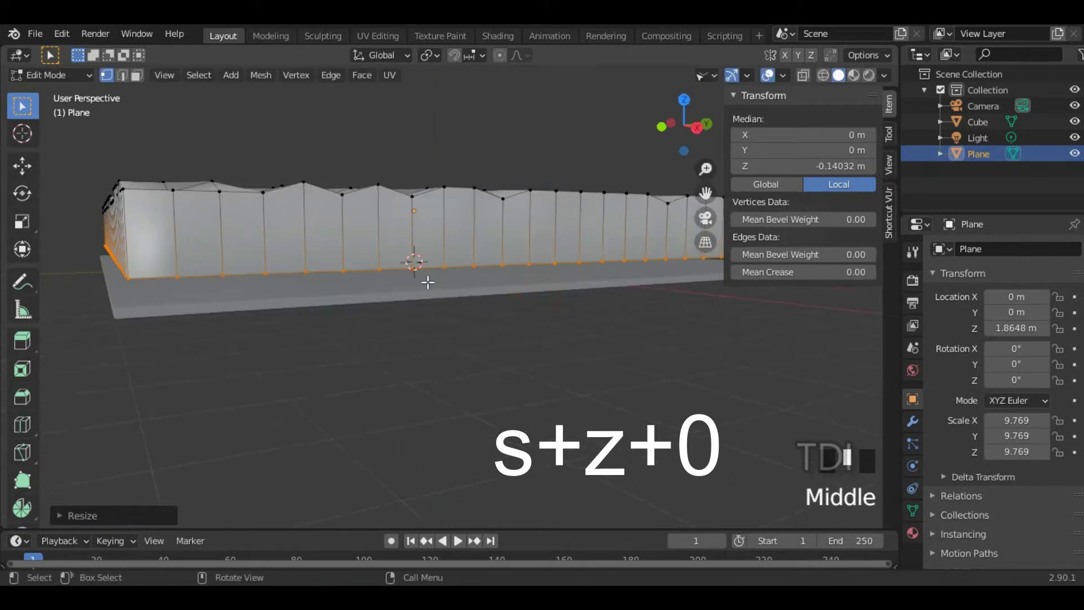
middle_click_drag(337, 274, 411, 280)
Step: Lower the flattened wall border along Z to bring it down close to the base slab
scroll(374, 267, "down", 2)
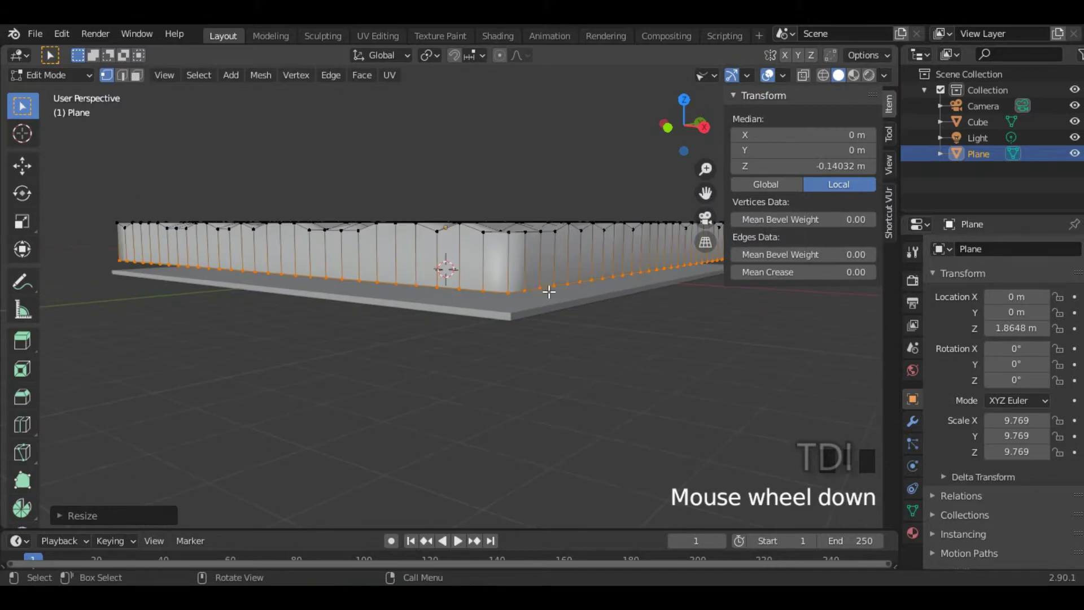
key("g")
key("z")
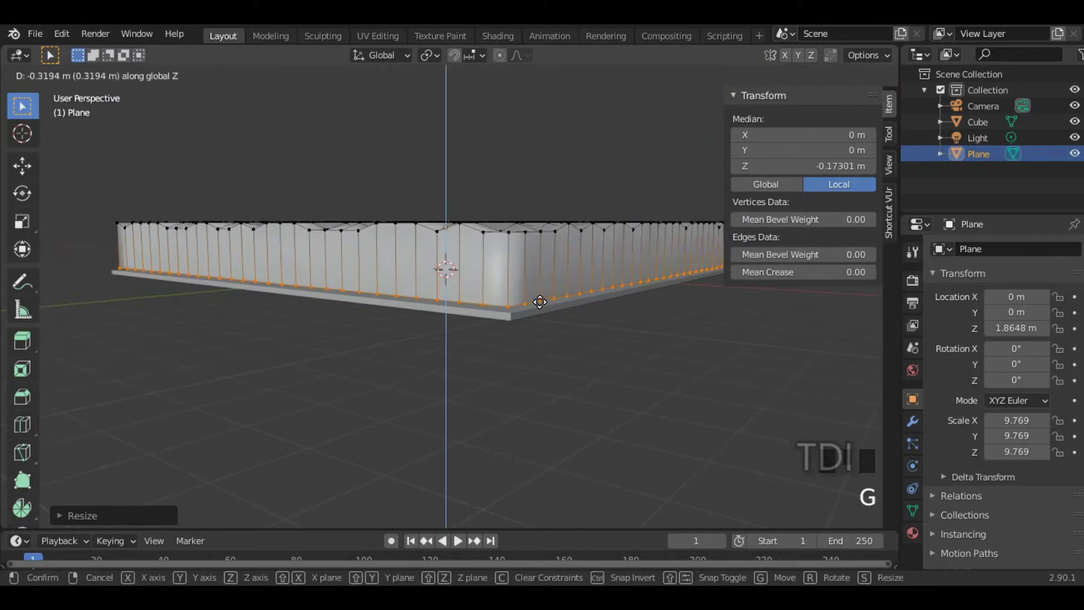
left_click(536, 298)
Step: In a wireframe right view, zoom in on the slab's corner and nudge the lower border down into the slab
mouse_move(523, 300)
middle_mouse_down("shift")
mouse_move(487, 278)
mouse_move(368, 273)
middle_mouse_up("shift")
scroll(487, 278, "up", 3)
key("z")
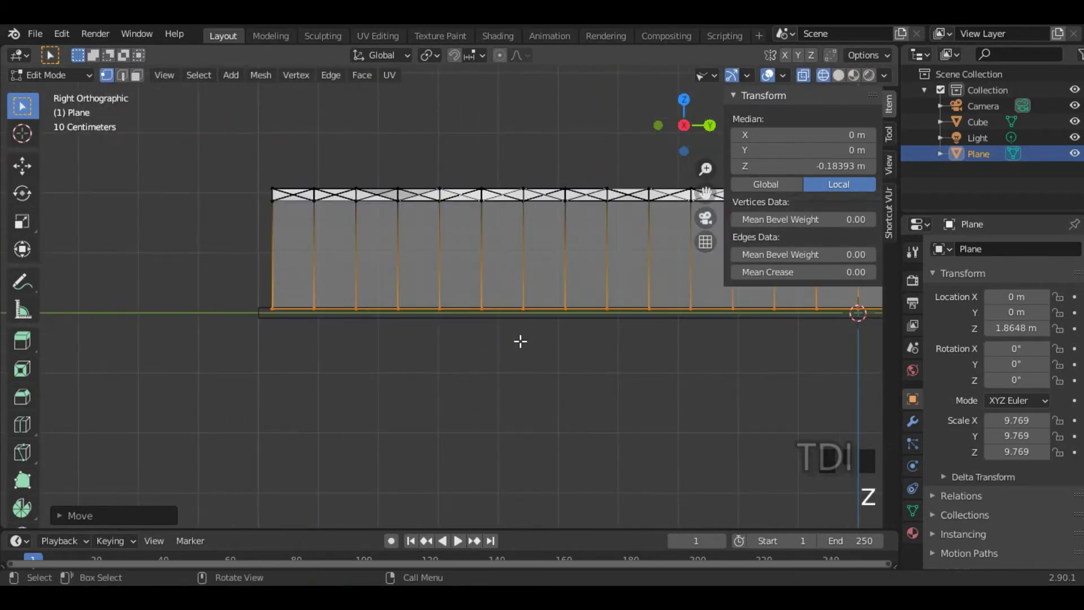
key("n")
scroll(484, 332, "up", 3)
middle_click_drag(483, 331, 498, 298, "shift")
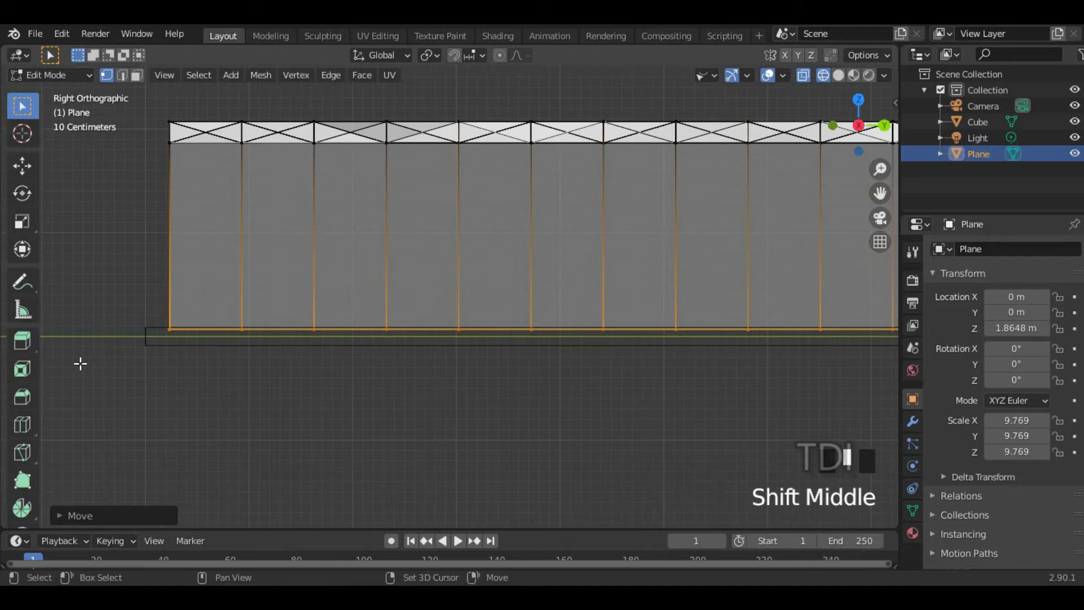
scroll(80, 363, "up", 2)
middle_click_drag(211, 321, 492, 327, "shift")
scroll(325, 354, "up", 1)
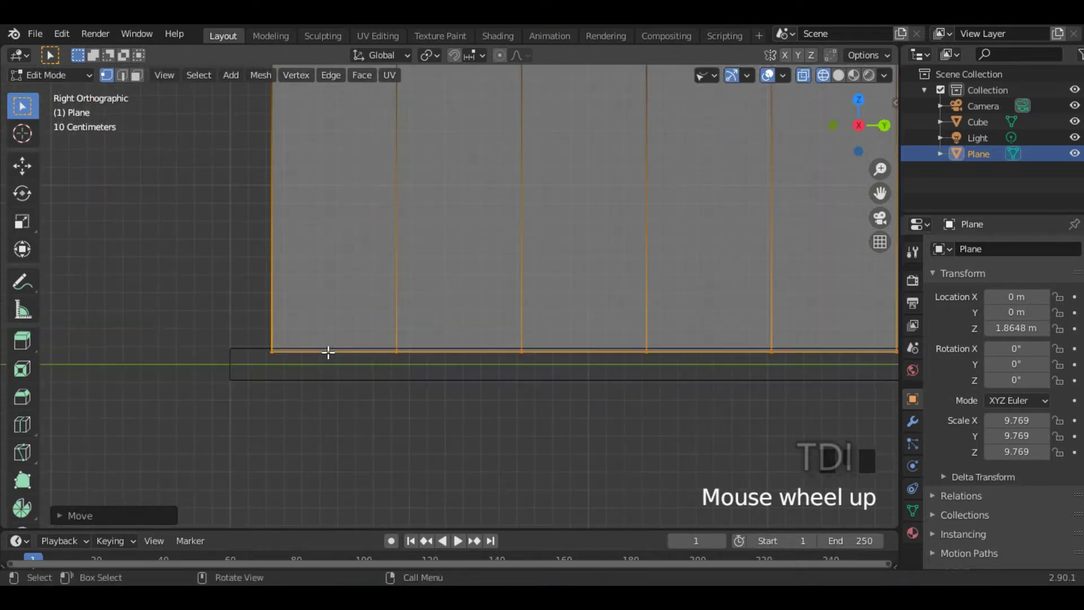
key("g")
left_click(327, 360)
Step: Restore solid shading and return to Object Mode
scroll(297, 331, "down", 8)
mouse_move(636, 325)
middle_mouse_down()
mouse_move(531, 328)
mouse_move(469, 283)
middle_mouse_up()
scroll(428, 317, "down", 5)
key("z")
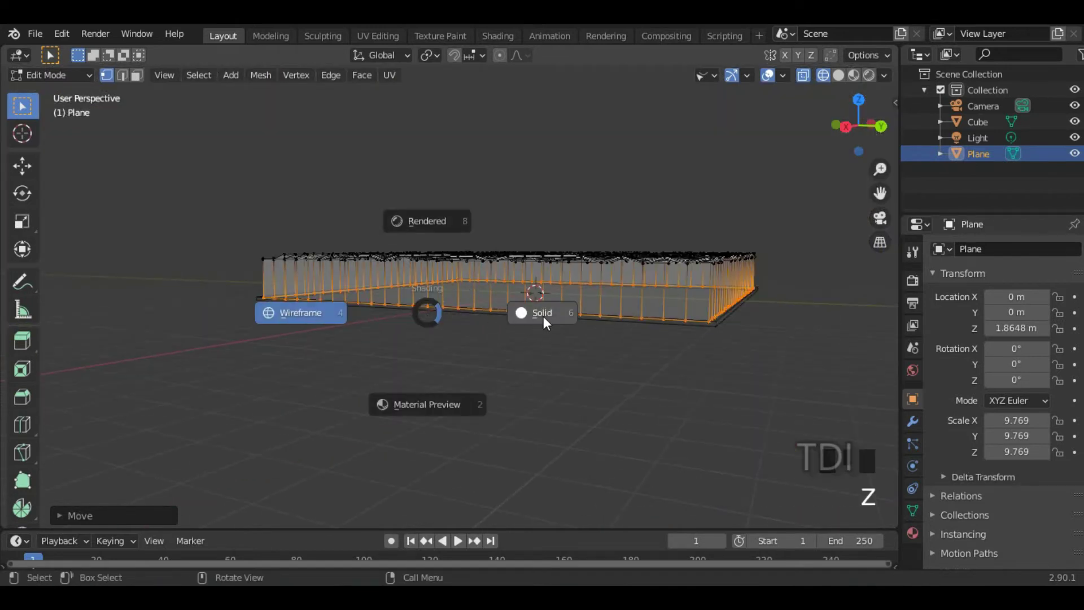
left_click(545, 318)
key("Tab")
Step: Examine the smooth-shaded block on its slab from several sides and check its transform values
scroll(499, 307, "down", 1)
middle_click_drag(499, 307, 578, 329)
scroll(609, 334, "up", 2)
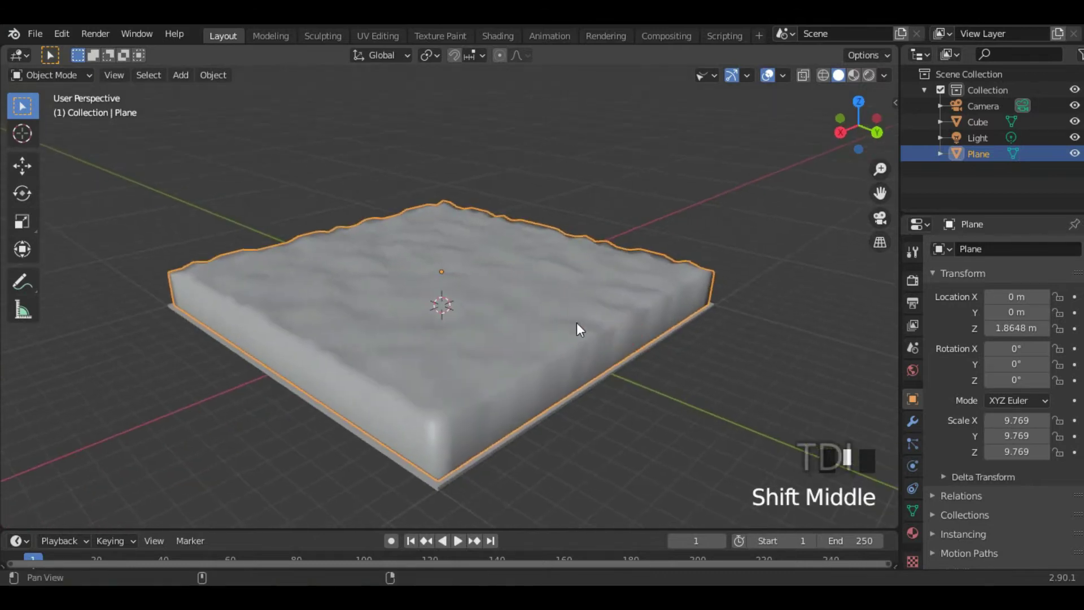
middle_click_drag(476, 358, 514, 338)
key("n")
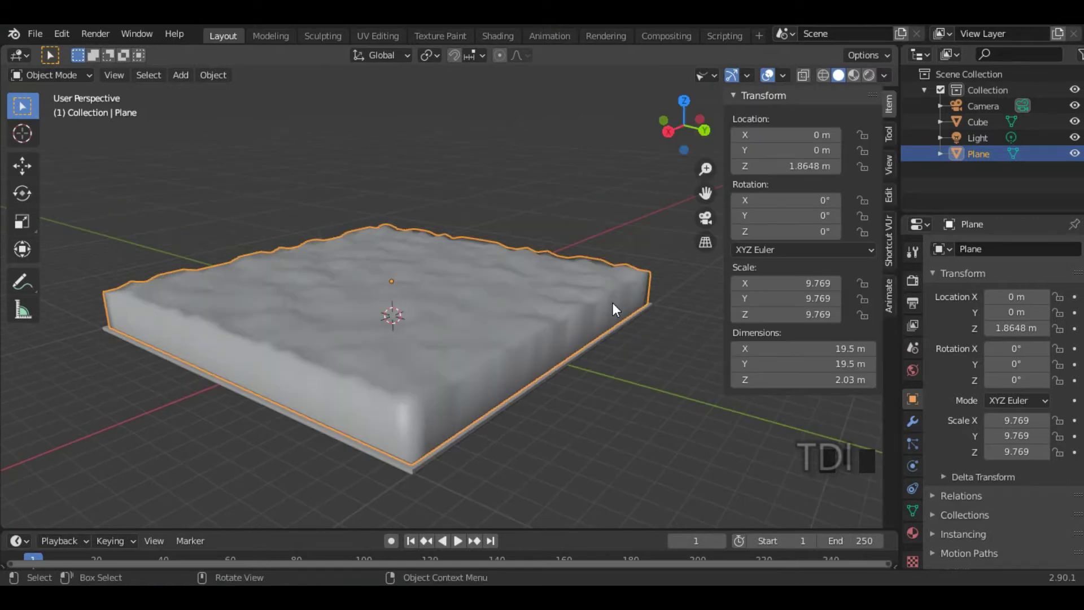
key("n")
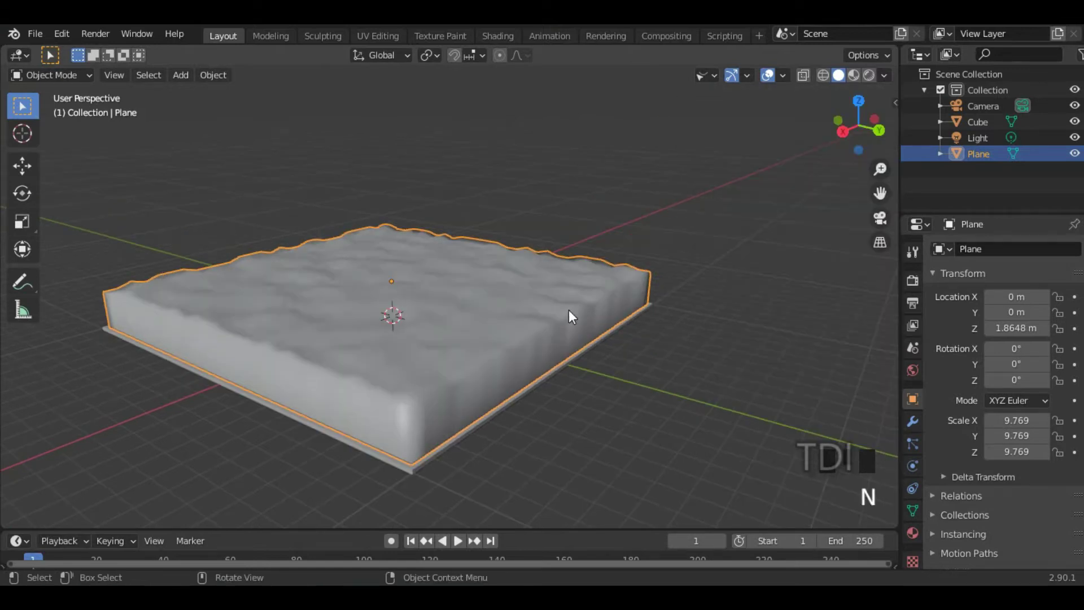
mouse_move(515, 350)
middle_mouse_down()
mouse_move(533, 333)
mouse_move(499, 347)
middle_mouse_up()
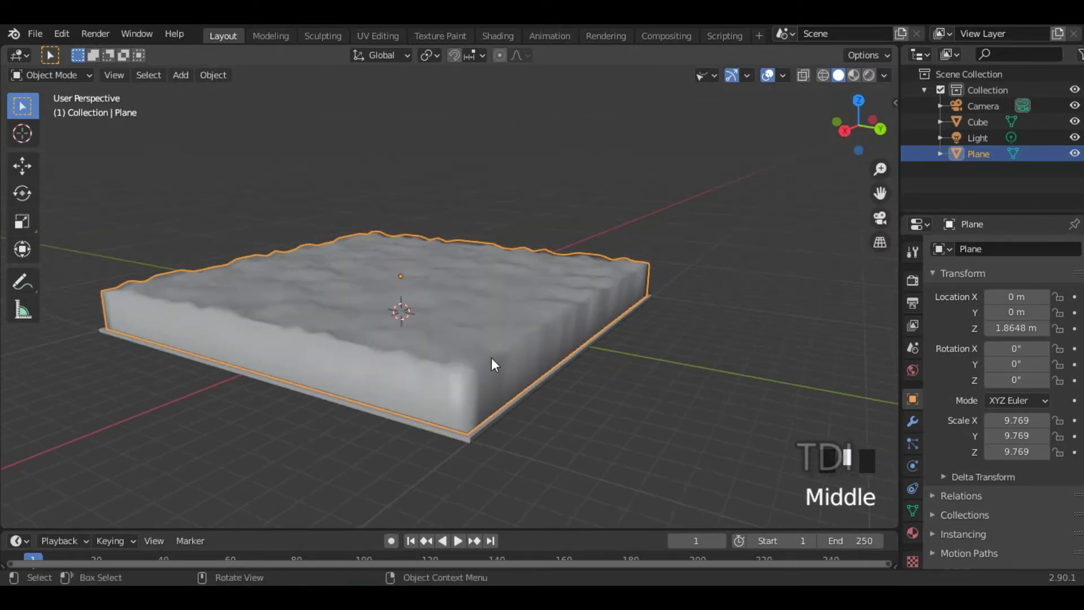
scroll(420, 370, "up", 2)
mouse_move(426, 375)
middle_mouse_down()
mouse_move(392, 372)
mouse_move(479, 356)
mouse_move(424, 374)
middle_mouse_up()
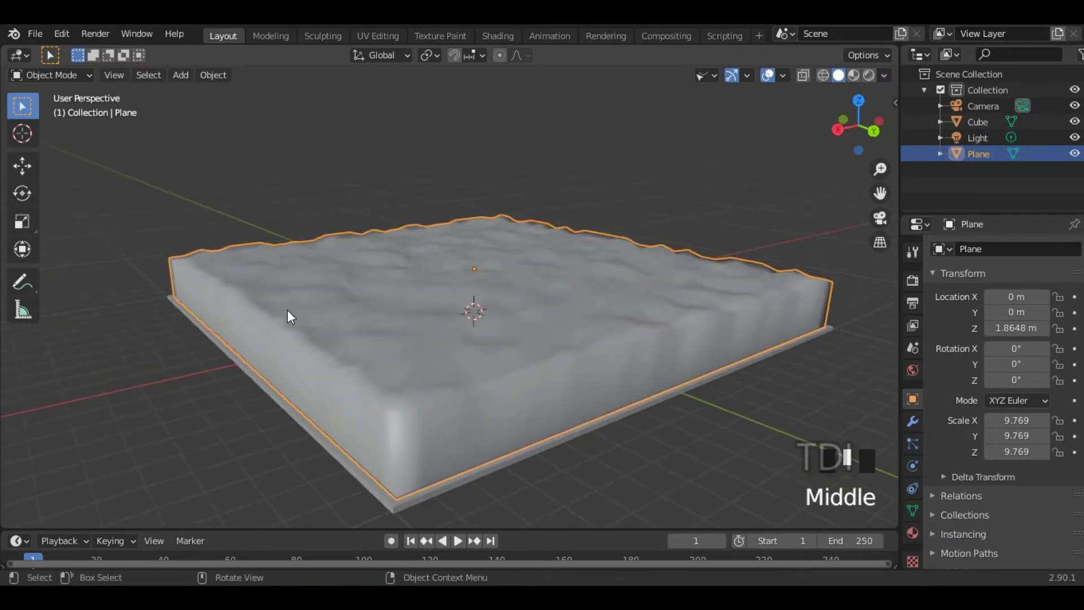
middle_click_drag(377, 339, 569, 389)
Step: Edit the plane's mesh and select the upper border edges around all four sides
key("Tab")
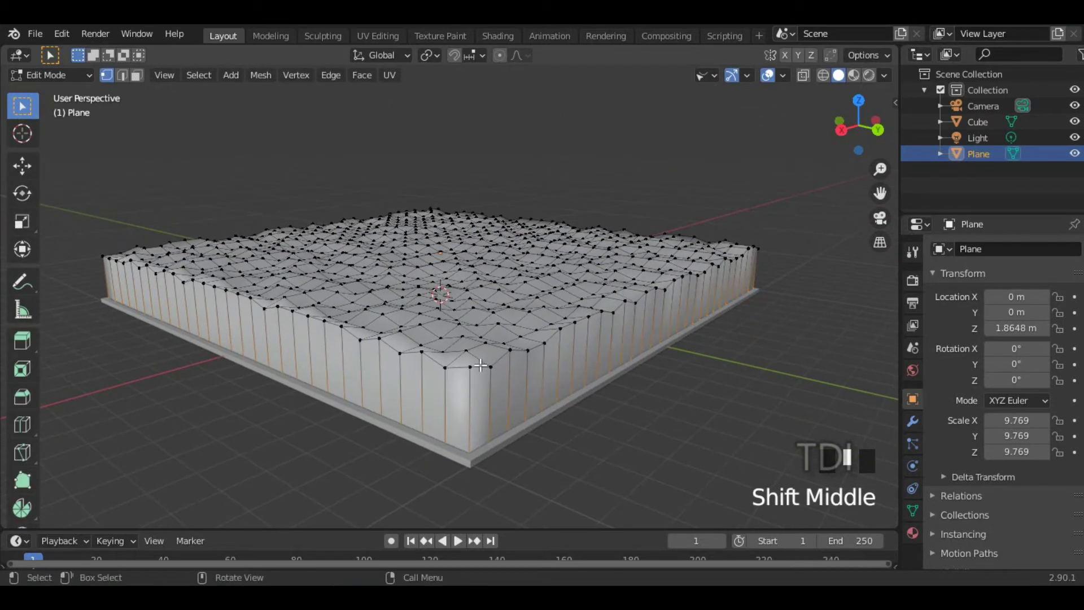
left_click(479, 366)
left_click(479, 366)
left_click(479, 367)
left_click(479, 366)
left_click(480, 367)
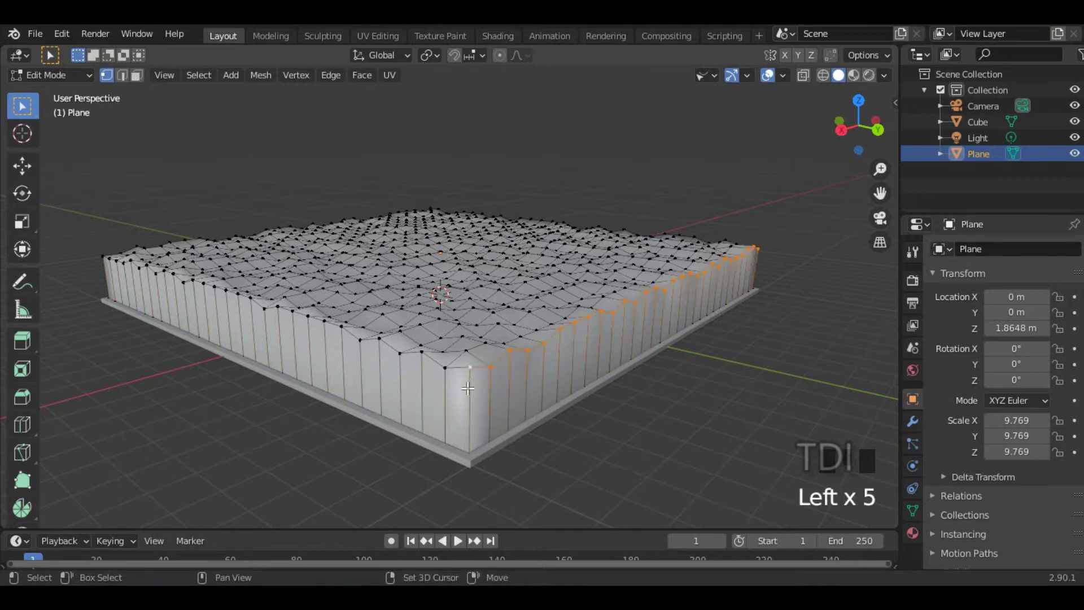
left_click(480, 381, "shift")
left_click(480, 382, "shift")
left_click(481, 381, "shift")
middle_click_drag(481, 381, 452, 289)
left_click(461, 358, "shift")
Step: Add the walls' lower border loop to the selection in wireframe shading and switch to edge selection mode
key("z")
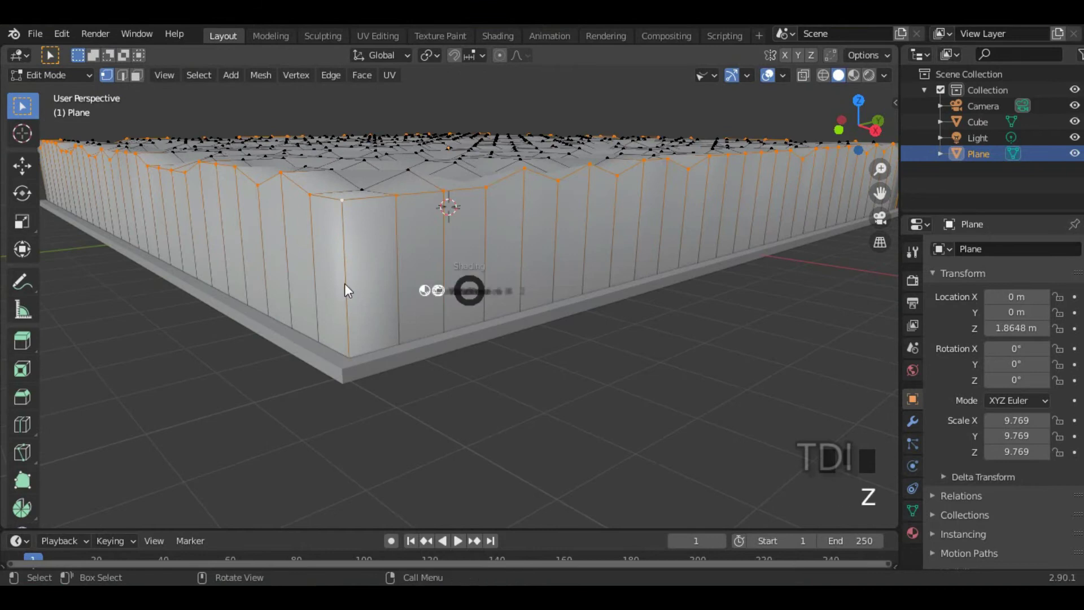
left_click(378, 354, "shift")
left_click(378, 354, "shift")
left_click(379, 353, "shift")
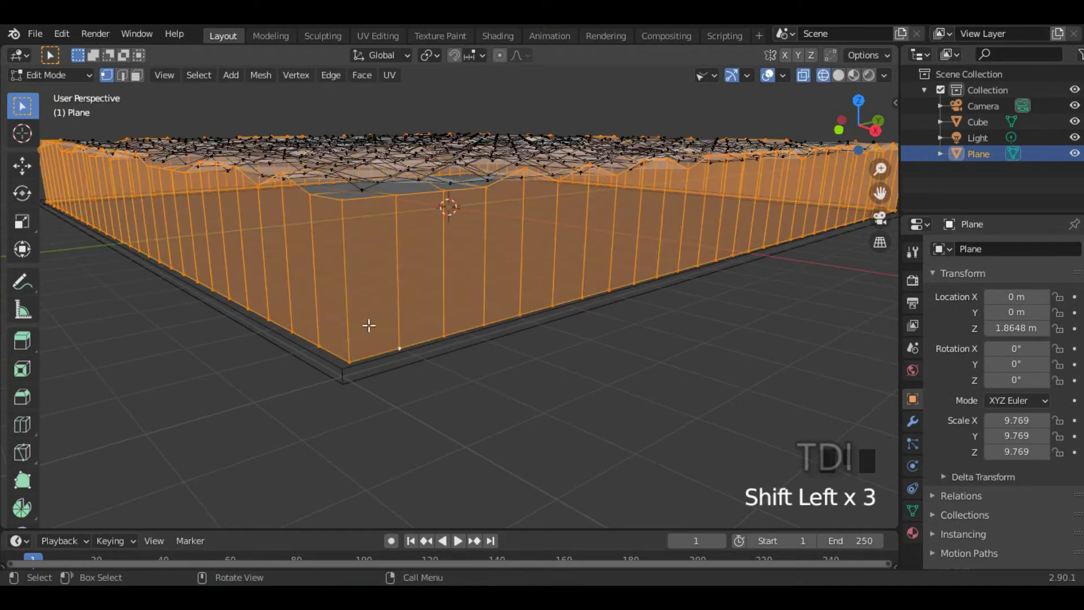
left_click(121, 76)
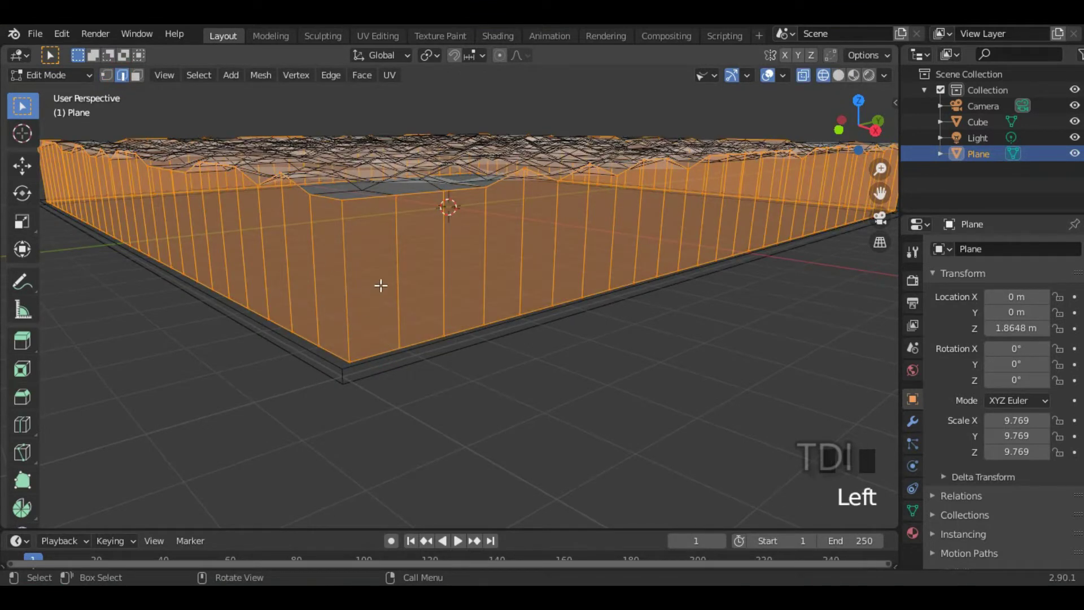
Step: Add the block's vertical corner edges to the upper border edge selection, and restore solid shading
middle_click_drag(380, 354, 119, 80)
middle_click_drag(215, 145, 489, 335, "shift")
triple_click(497, 356, "shift")
middle_click_drag(601, 320, 510, 310)
triple_click(417, 288, "shift")
middle_click_drag(417, 289, 474, 289)
left_click(363, 341, "shift")
double_click(358, 339, "shift")
scroll(455, 331, "down", 2)
mouse_move(455, 332)
middle_mouse_down()
mouse_move(421, 336)
mouse_move(643, 288)
mouse_move(811, 276)
mouse_move(733, 271)
mouse_move(595, 295)
mouse_move(662, 280)
mouse_move(630, 286)
mouse_move(605, 309)
middle_mouse_up()
key("z")
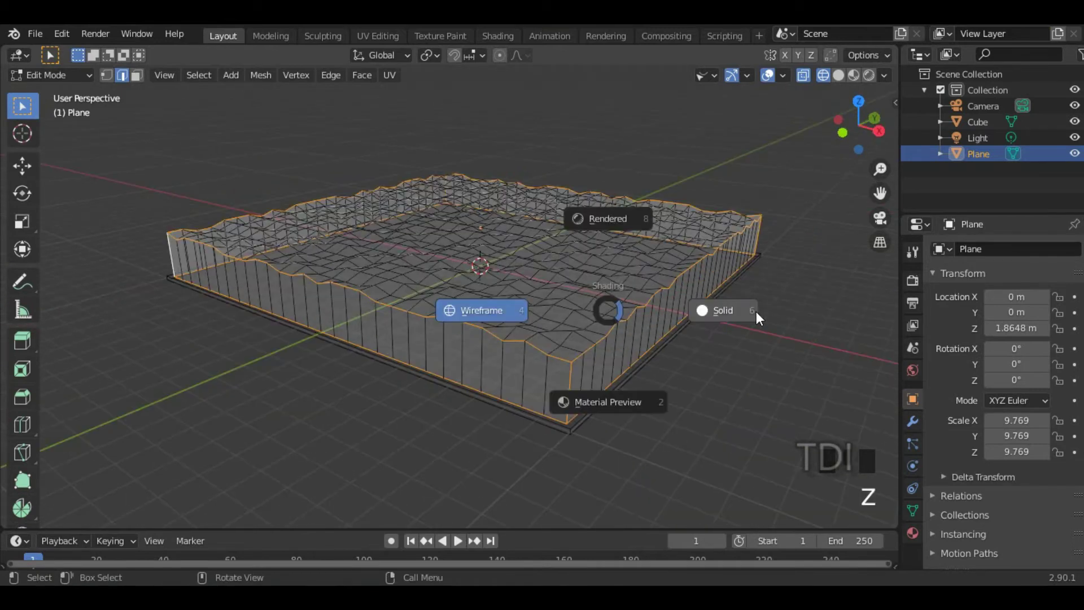
left_click(741, 310)
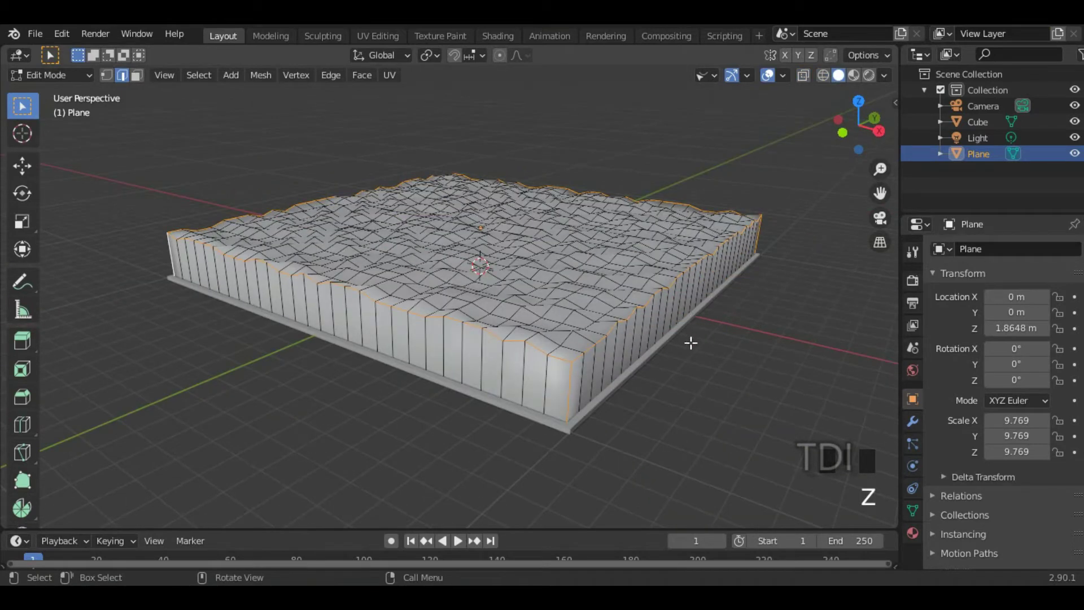
Step: Bevel the selected border and corner edges with a width of 0.01 m and 2 segments, and return to Object Mode
middle_click_drag(727, 358, 757, 365, "shift")
key("ctrl+b")
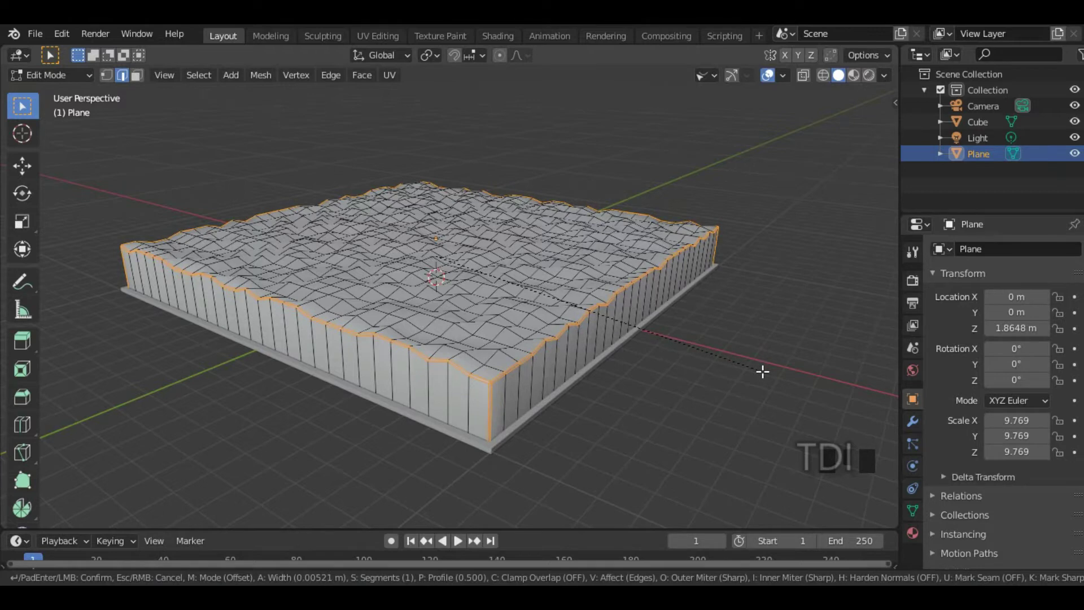
left_click(758, 369)
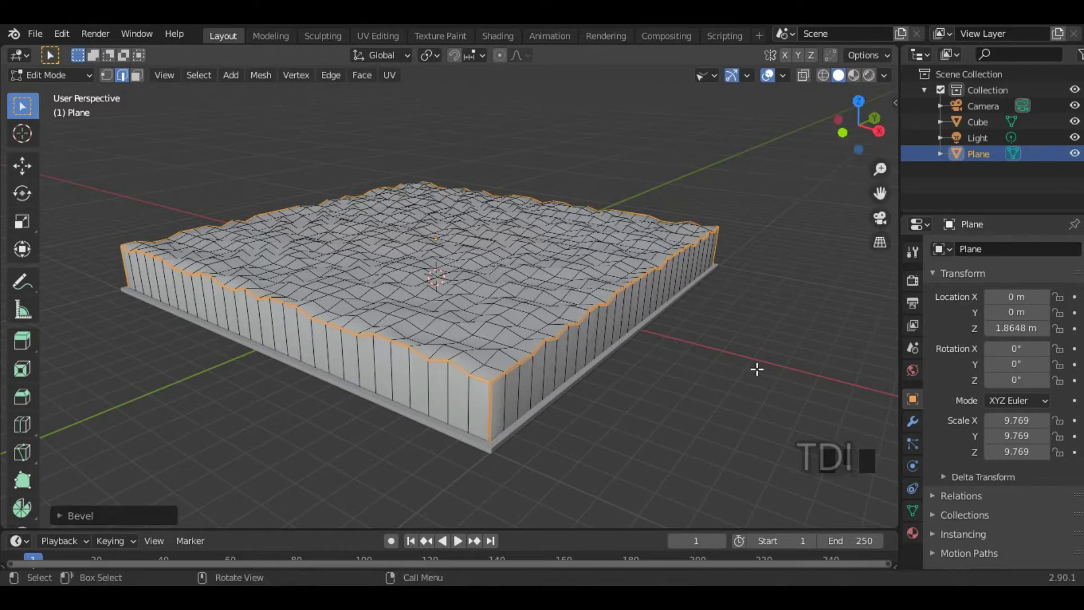
left_click(162, 508)
mouse_move(570, 305)
middle_mouse_down("shift")
mouse_move(588, 294)
mouse_move(597, 310)
mouse_move(621, 282)
mouse_move(516, 289)
mouse_move(460, 314)
middle_mouse_up("shift")
scroll(485, 313, "down", 2)
key("z")
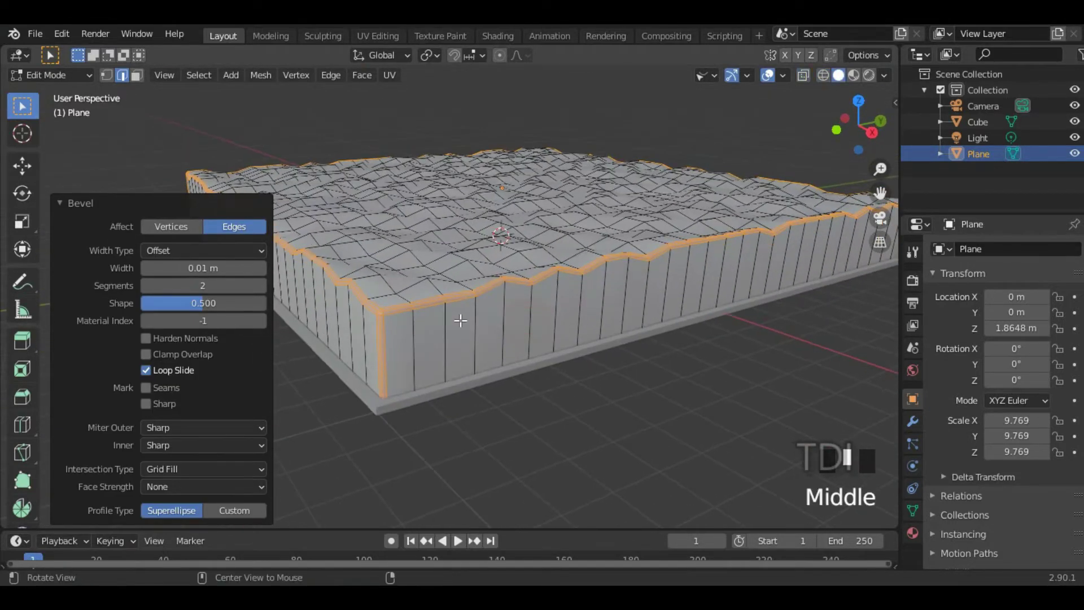
left_click(114, 205)
mouse_move(556, 226)
middle_mouse_down("shift")
mouse_move(644, 224)
mouse_move(556, 223)
middle_mouse_up("shift")
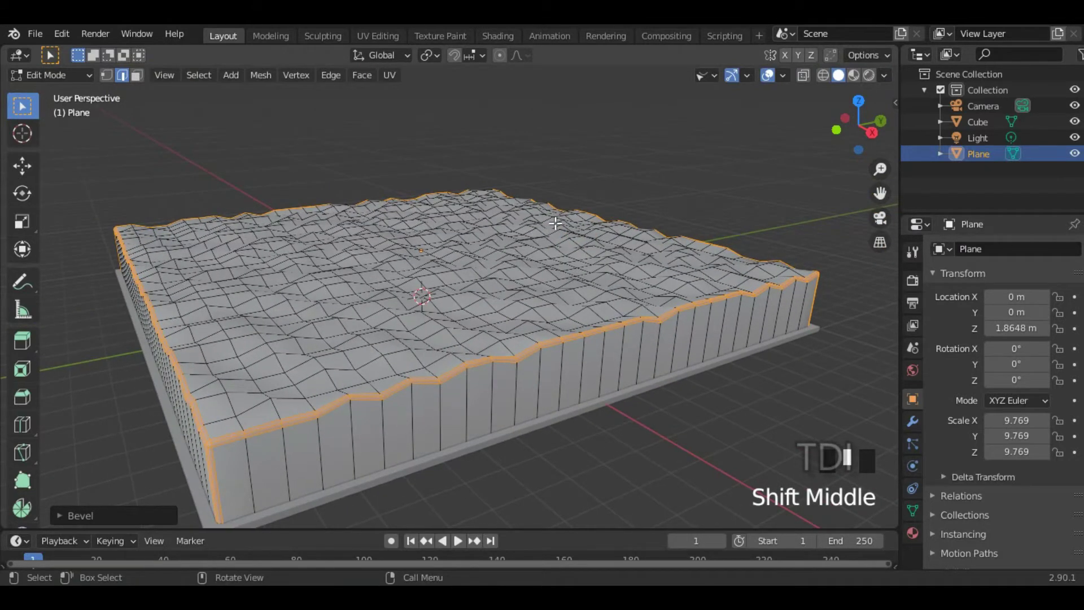
key("Tab")
Step: Examine the block's bevelled edges and smooth shading from several sides
scroll(529, 225, "down", 2)
mouse_move(530, 225)
middle_mouse_down()
mouse_move(513, 249)
mouse_move(530, 245)
mouse_move(559, 319)
mouse_move(574, 307)
mouse_move(537, 300)
mouse_move(518, 375)
middle_mouse_up()
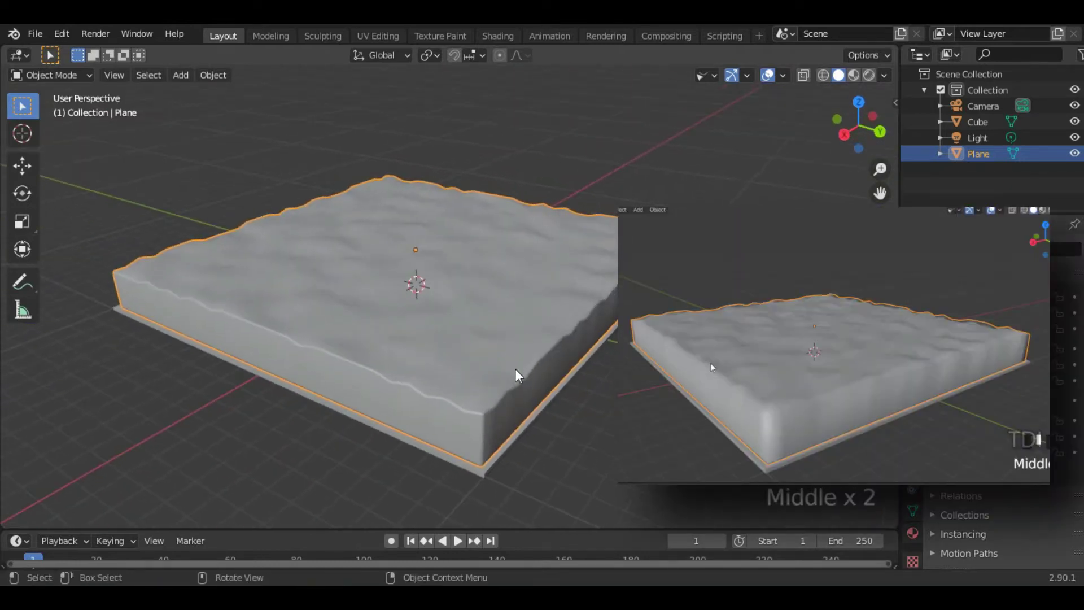
mouse_move(616, 317)
middle_mouse_down()
mouse_move(402, 287)
mouse_move(389, 321)
middle_mouse_up()
scroll(390, 320, "up", 2)
mouse_move(476, 319)
middle_mouse_down()
mouse_move(439, 316)
mouse_move(511, 320)
mouse_move(356, 307)
middle_mouse_up()
mouse_move(423, 310)
middle_mouse_down("shift")
mouse_move(438, 298)
mouse_move(579, 320)
mouse_move(638, 254)
mouse_move(589, 247)
middle_mouse_up("shift")
scroll(588, 246, "down", 1)
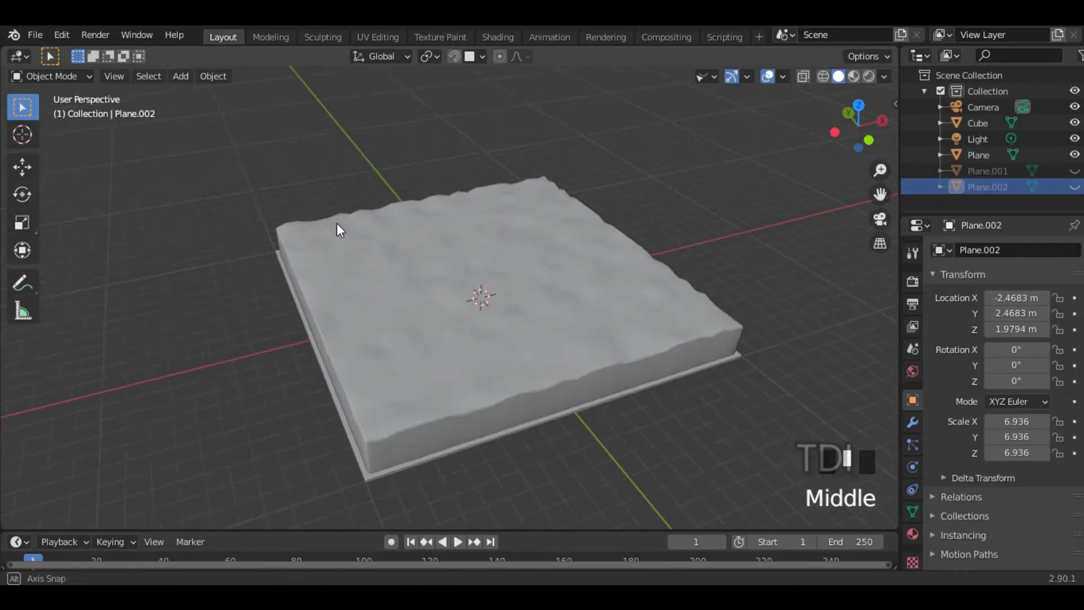
mouse_move(338, 230)
middle_mouse_down()
mouse_move(385, 222)
mouse_move(322, 210)
middle_mouse_up()
Step: Add a 2 m plane and raise it about 2.29 m along Z, just above the block's uneven surface
key("KP_7")
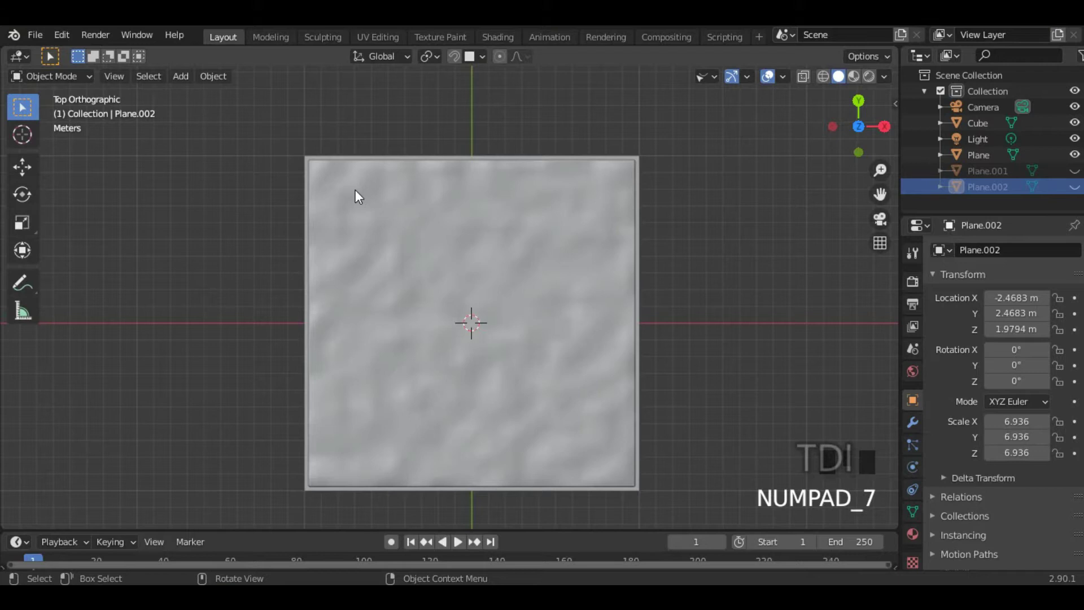
key("KP_3")
key("shift+a")
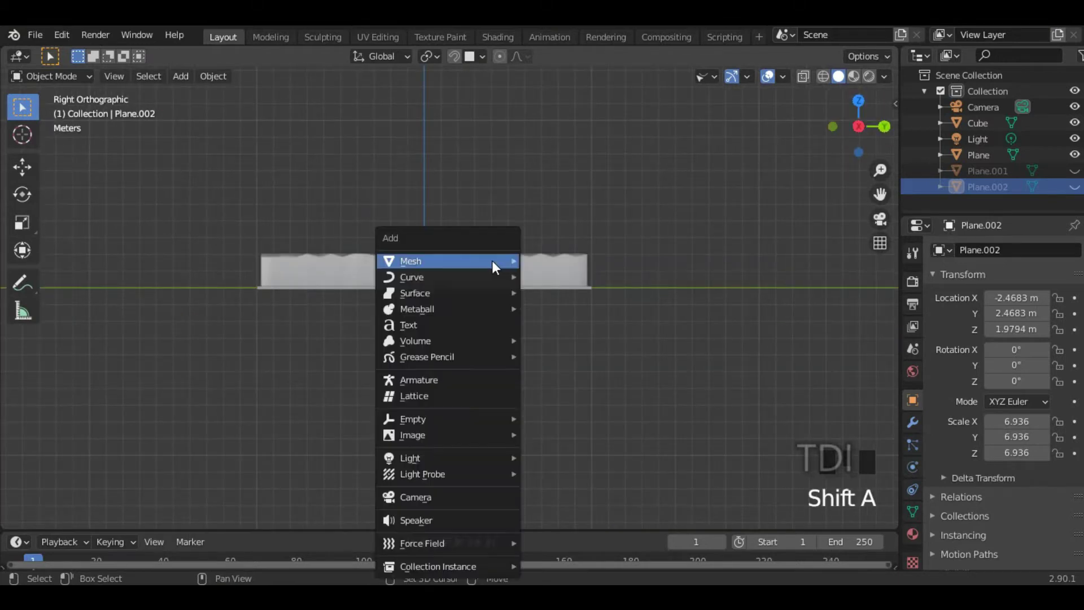
mouse_move(480, 256)
left_click(604, 256)
key("g")
key("z")
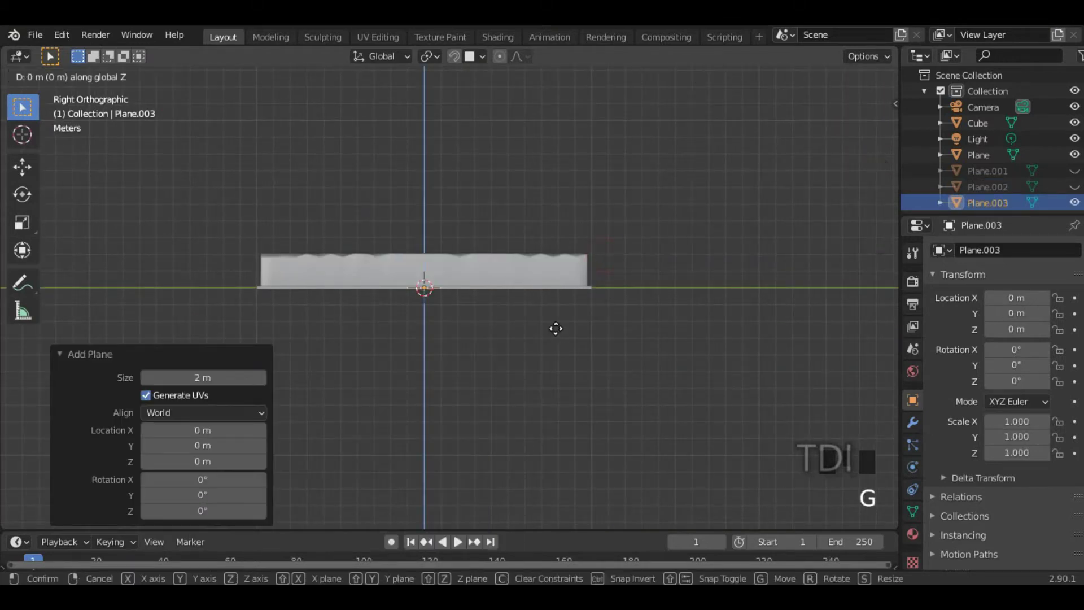
left_click(557, 286)
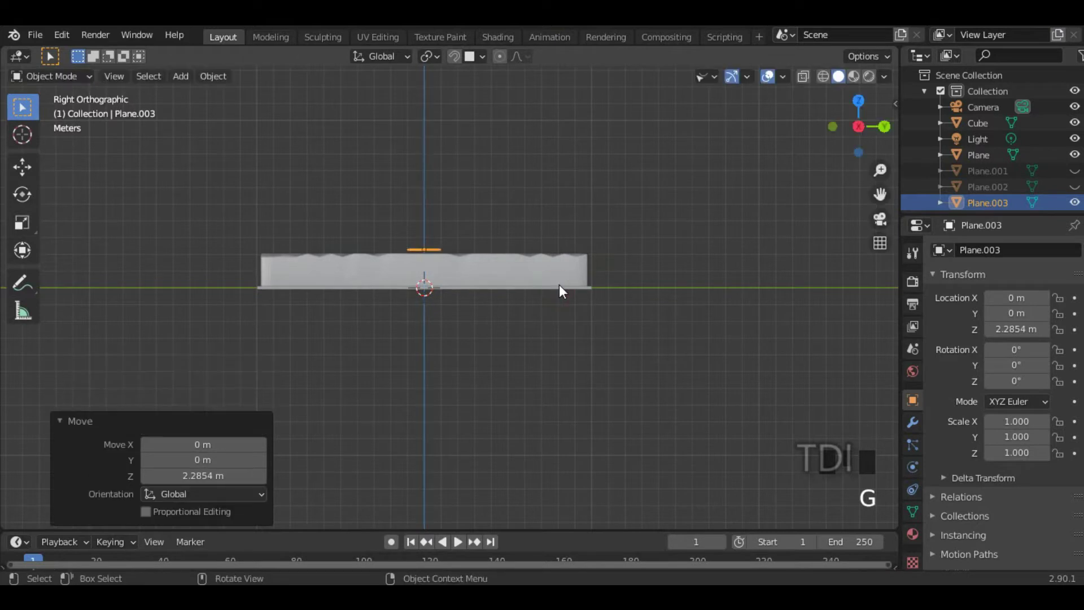
Step: In top view, scale the new plane to about 6.47 and move it to about X -2.05 m, Y 2.19 m
key("KP_7")
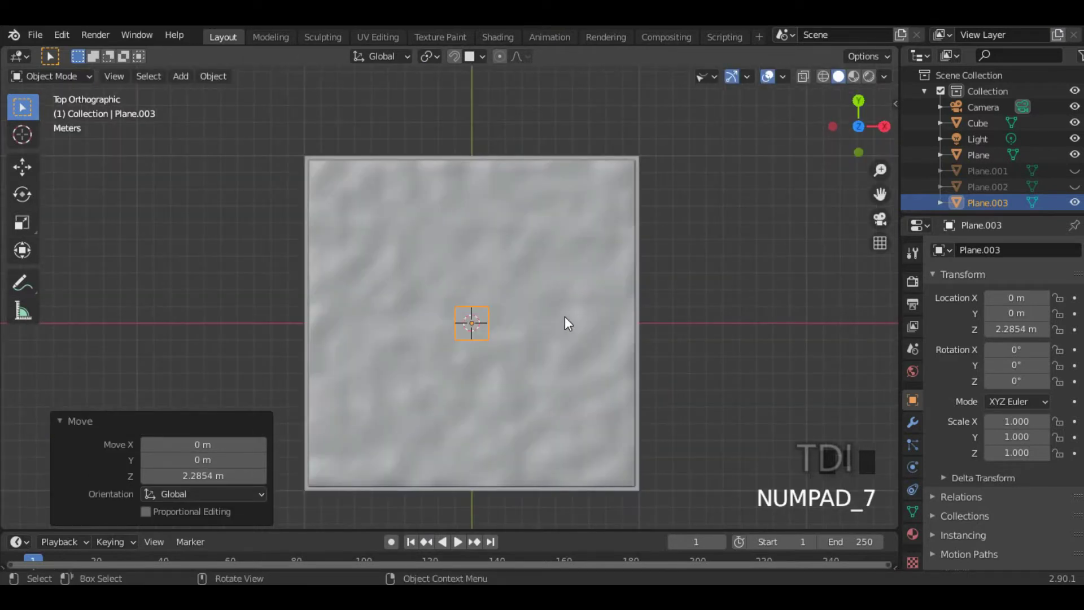
key("s")
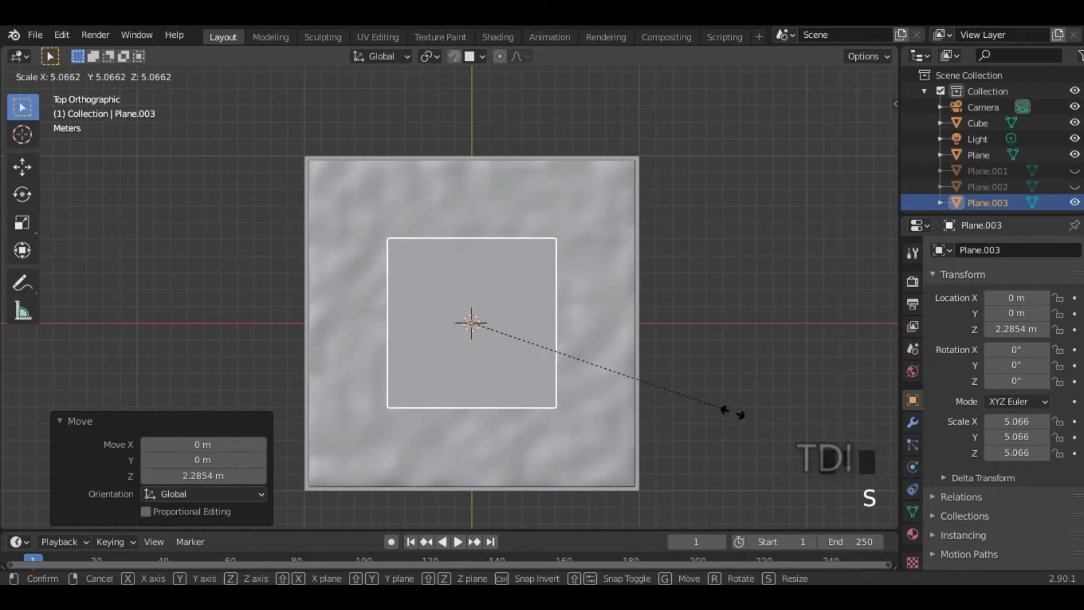
left_click(774, 422)
key("g")
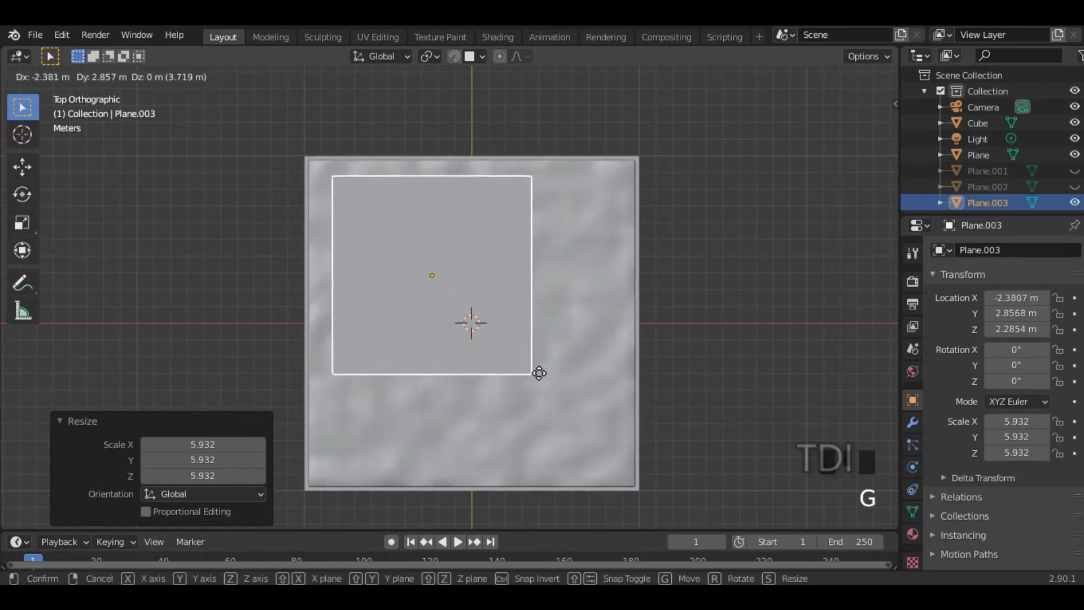
left_click(539, 374)
key("s")
left_click(648, 383)
key("g")
left_click(621, 377)
middle_click_drag(621, 377, 714, 269)
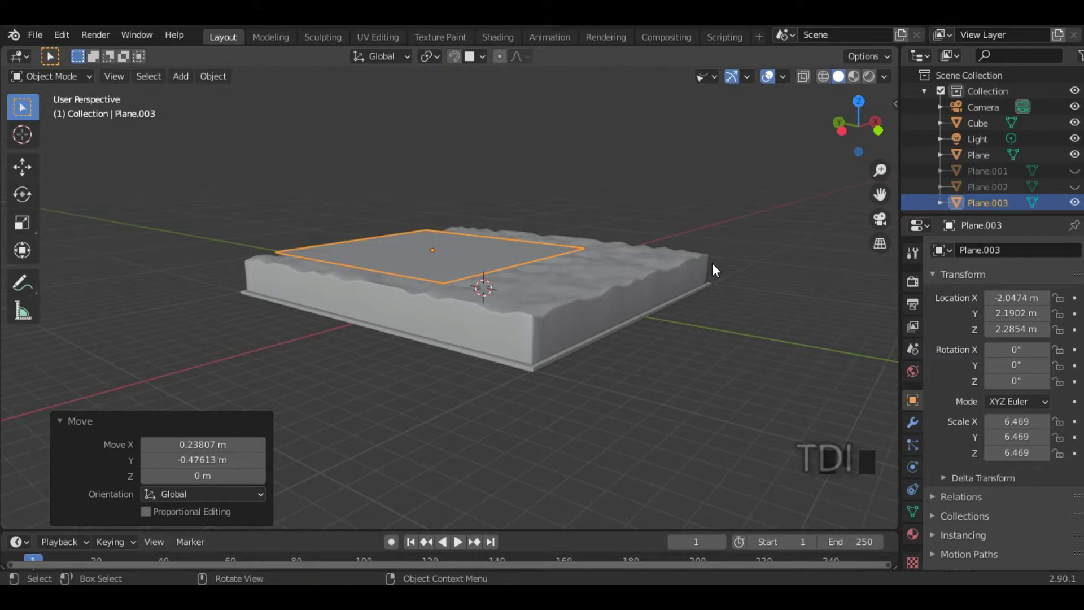
middle_click_drag(621, 299, 588, 295)
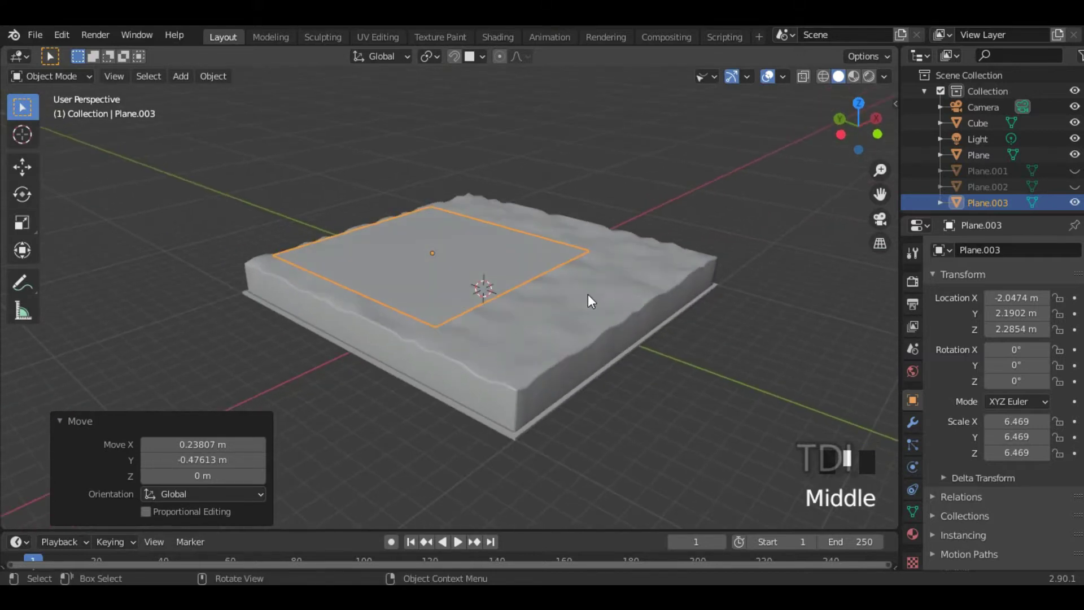
Step: Edit the new plane's mesh and subdivide it with 20 cuts
key("Tab")
scroll(520, 271, "up", 2)
right_click(453, 240)
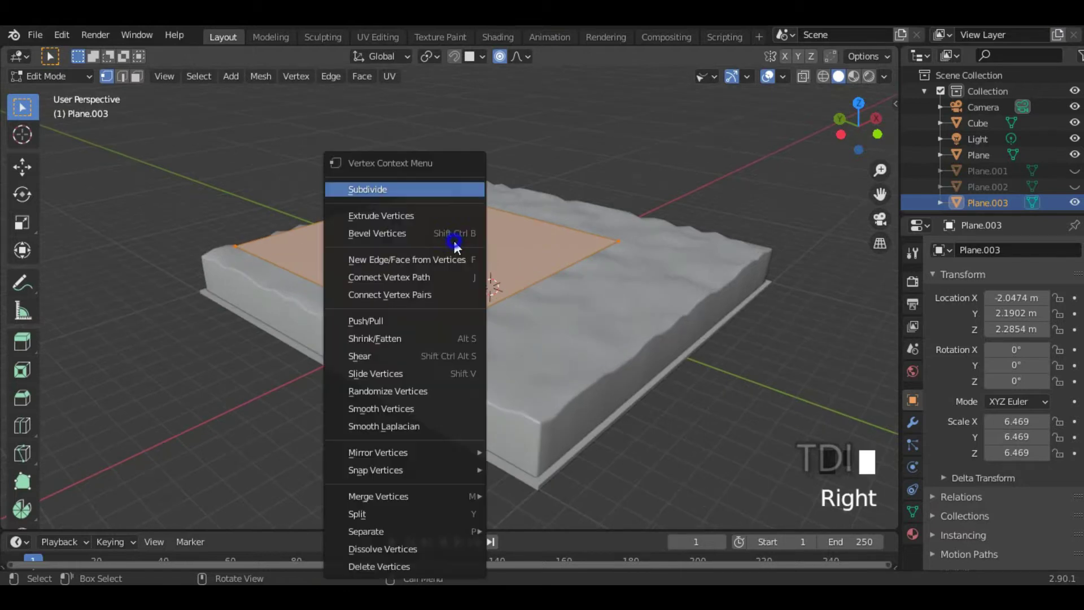
left_click(397, 189)
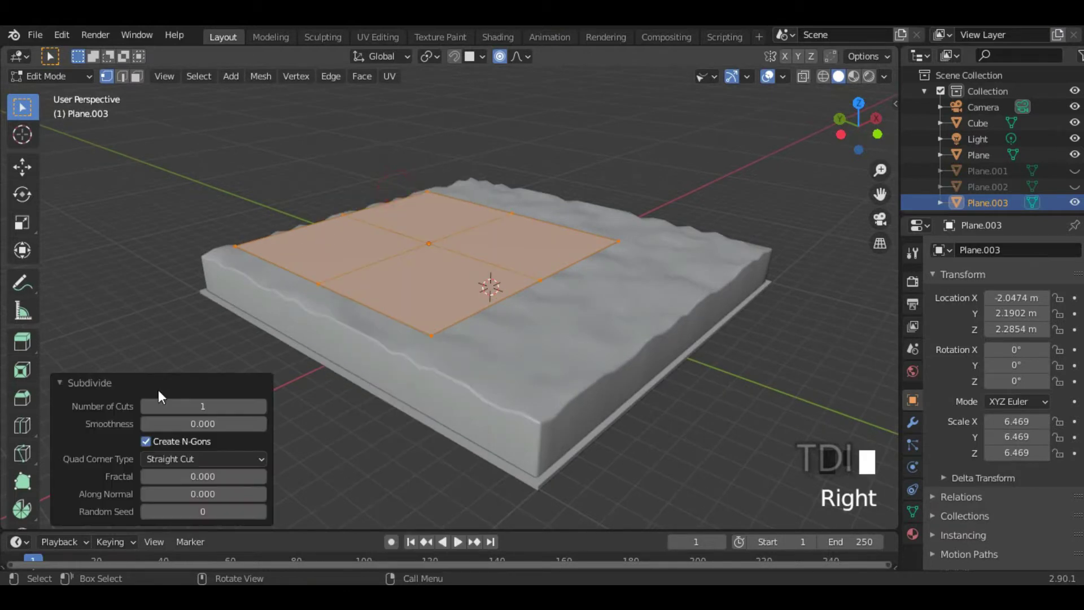
left_click(214, 407)
type("20")
key("Return")
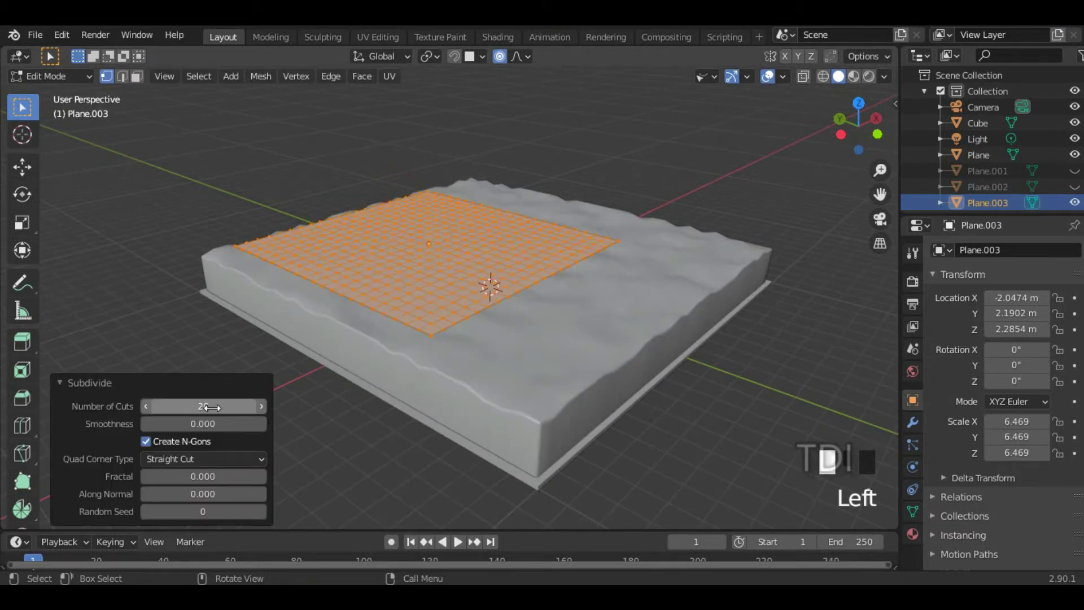
Step: Deselect the subdivided plane and select its vertices randomly at 50% with random seed 3
middle_click_drag(486, 390, 529, 290)
scroll(399, 314, "up", 4)
scroll(433, 347, "down", 3)
left_click(706, 183)
left_click(552, 326)
left_click(204, 76)
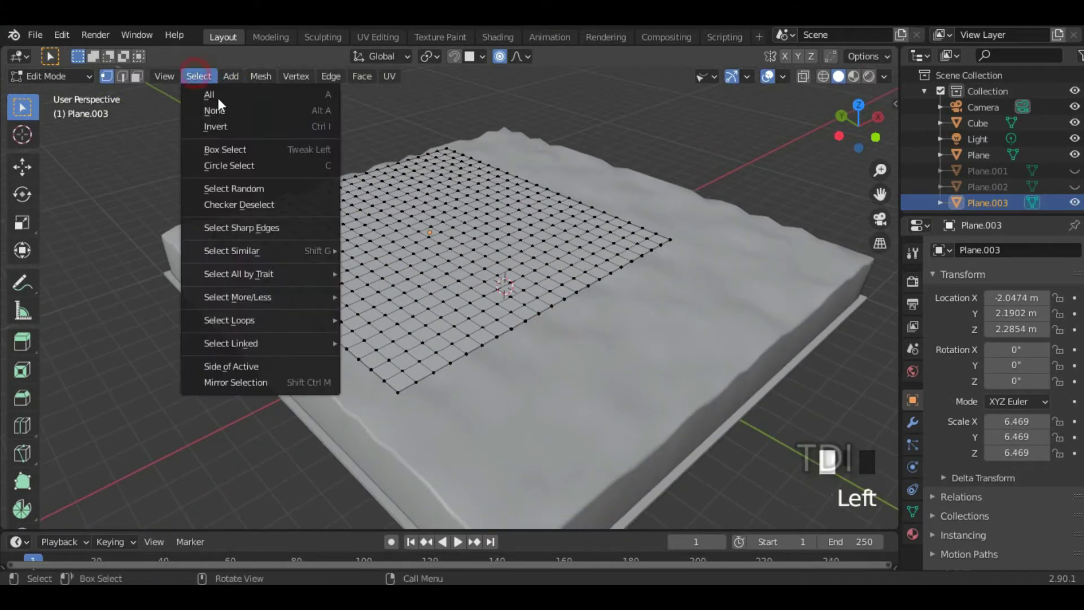
left_click(247, 190)
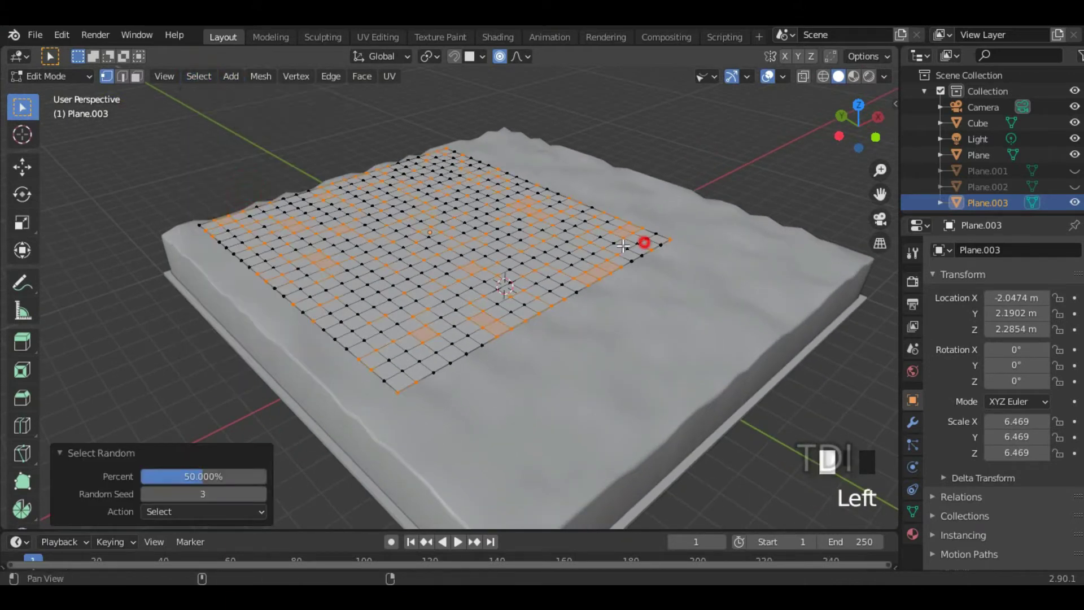
middle_click_drag(643, 242, 529, 235, "shift")
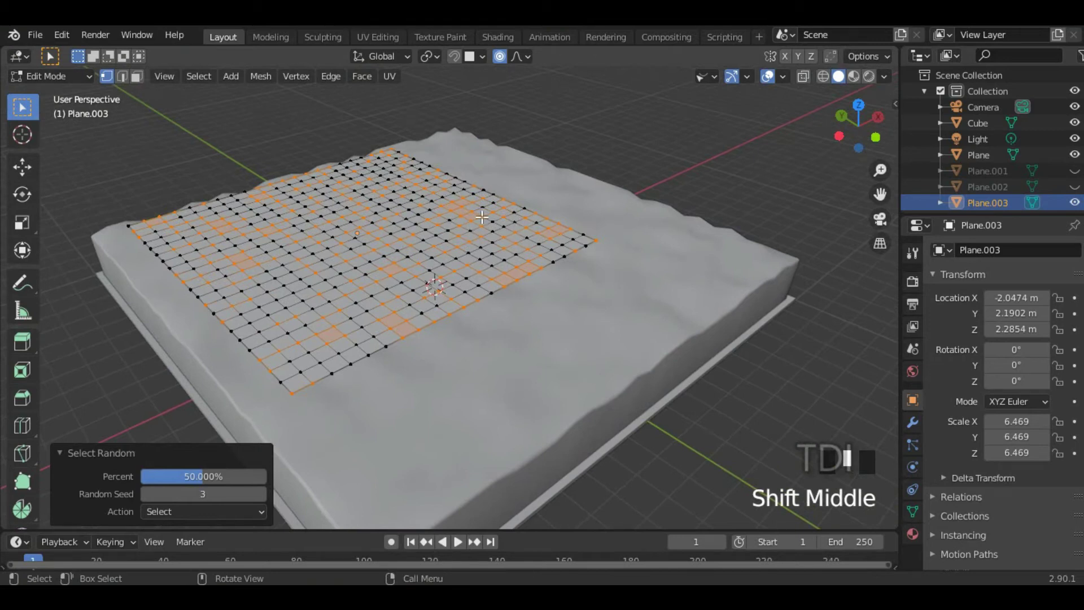
key("g")
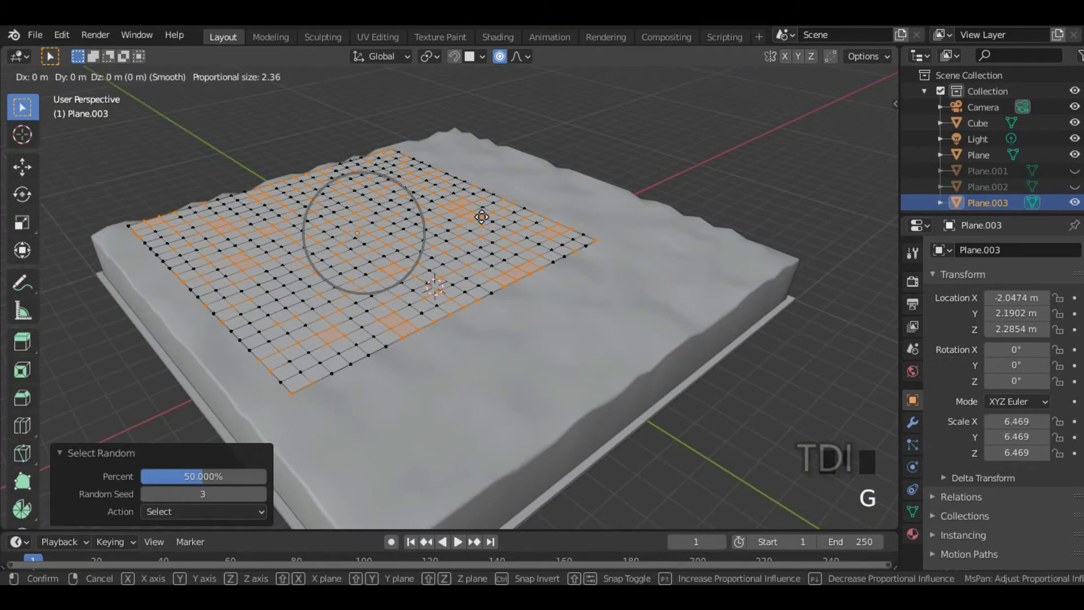
key("z")
right_click(481, 217)
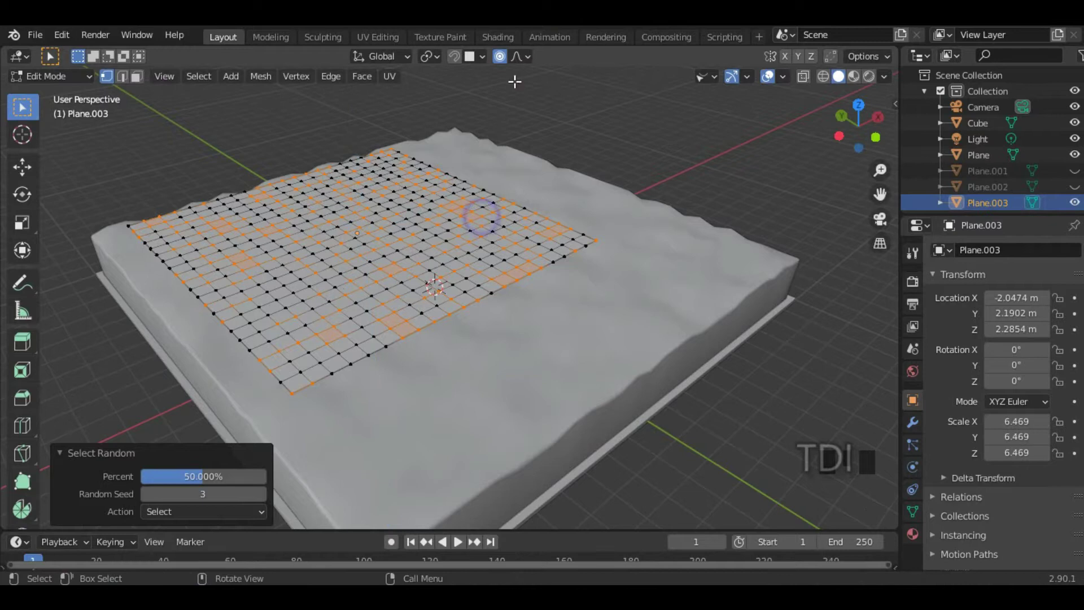
left_click(500, 57)
left_click(500, 56)
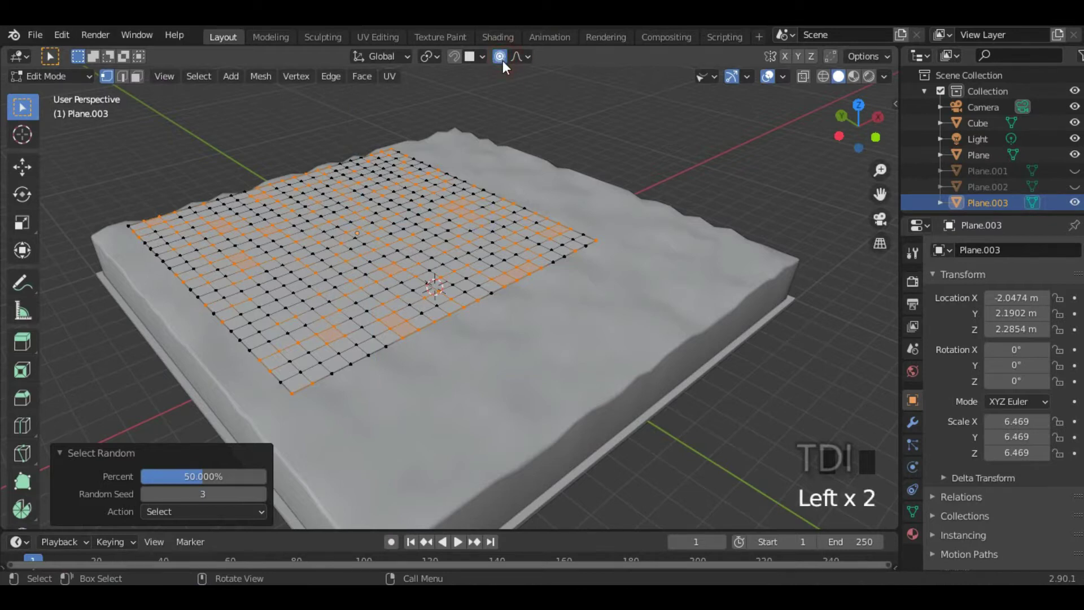
Step: Move the randomly selected vertices along Z with smooth proportional editing at size 1.00 to make the plane uneven
key("g")
key("z")
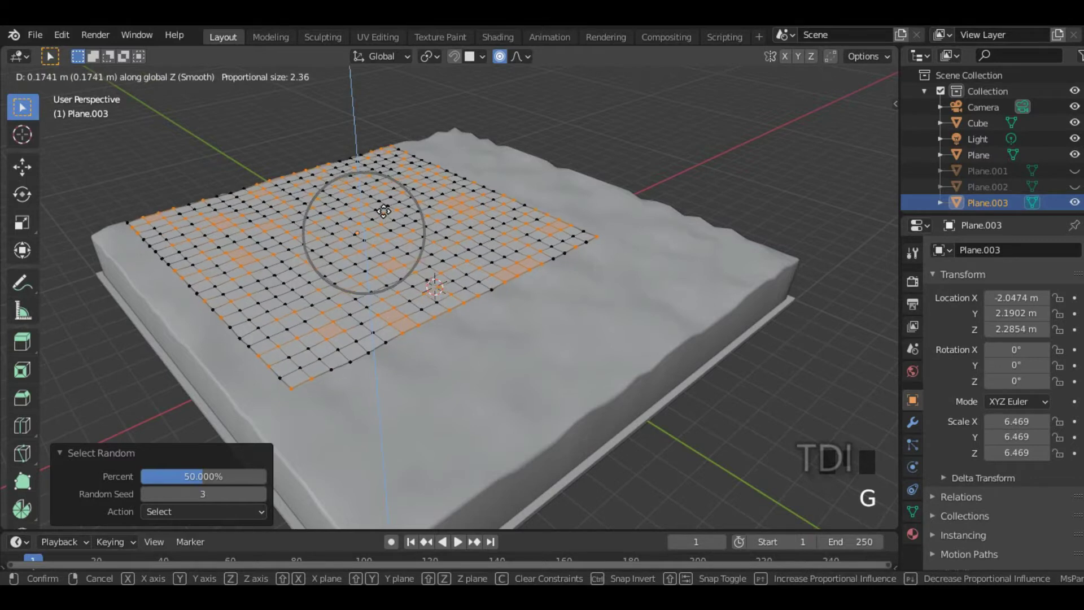
scroll(383, 207, "up", 3)
scroll(383, 208, "up", 4)
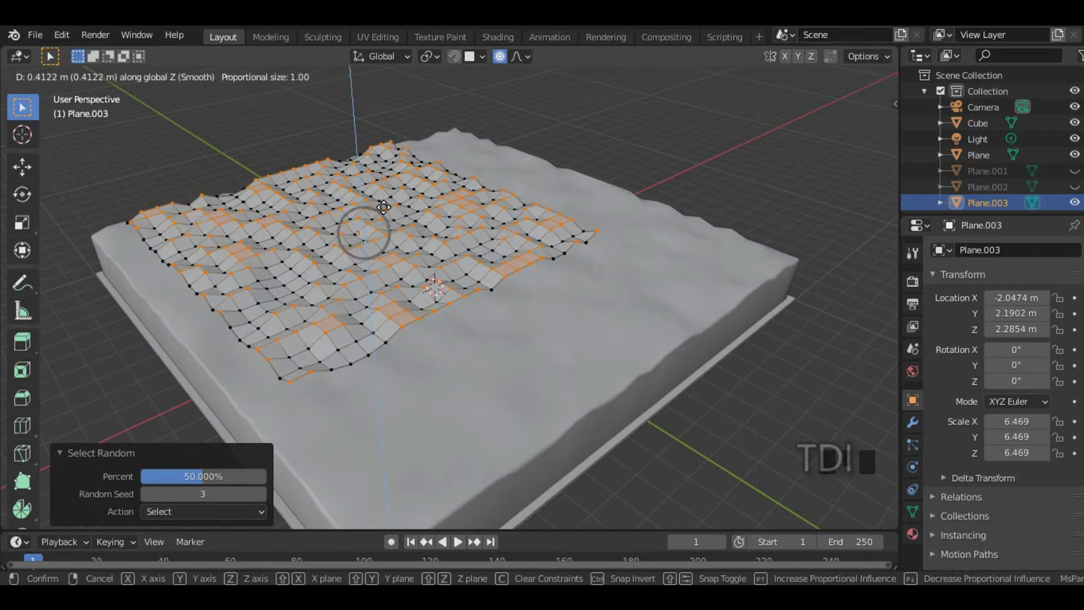
left_click(382, 226)
middle_click_drag(381, 226, 418, 195)
Step: Move the vertices at the plane's centre upward about 0.74 m with smooth proportional editing at size 3.45
left_click(377, 227)
mouse_move(377, 227)
middle_mouse_down()
mouse_move(499, 193)
mouse_move(365, 241)
middle_mouse_up()
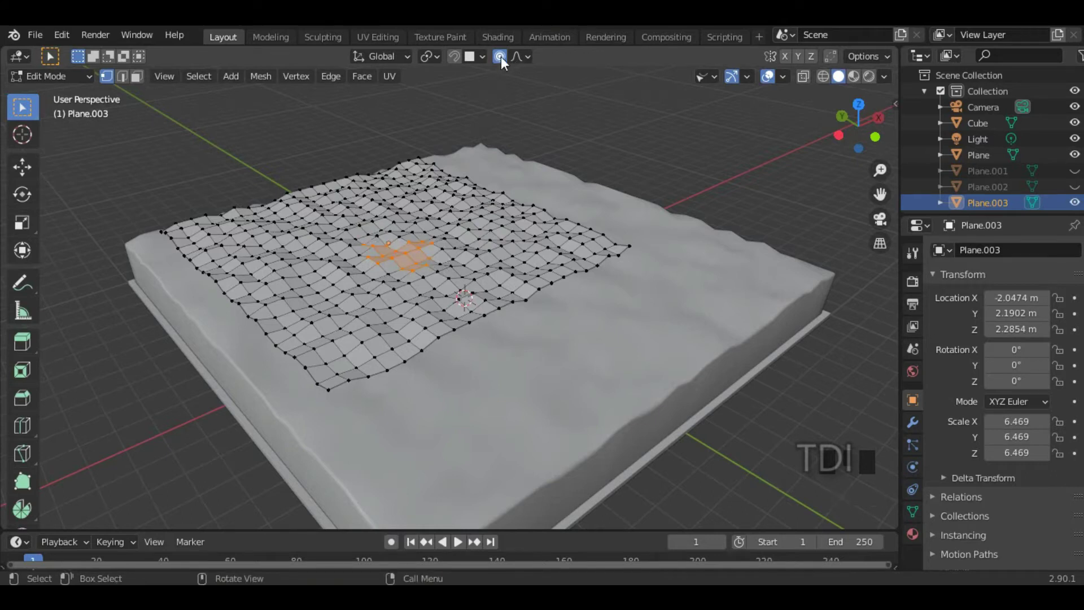
key("g")
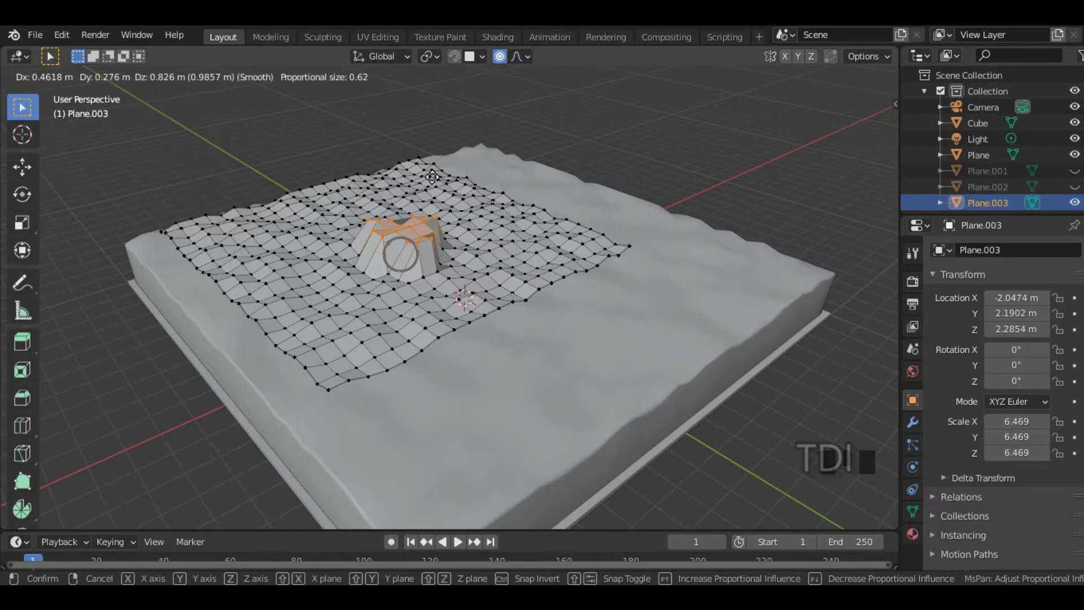
scroll(431, 177, "down", 5)
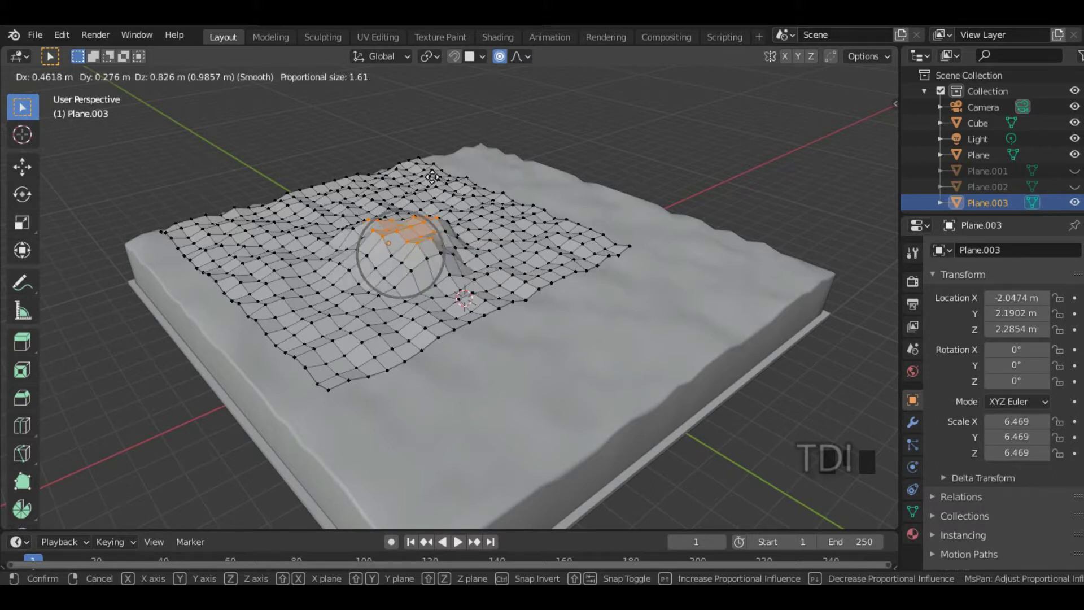
scroll(432, 177, "down", 2)
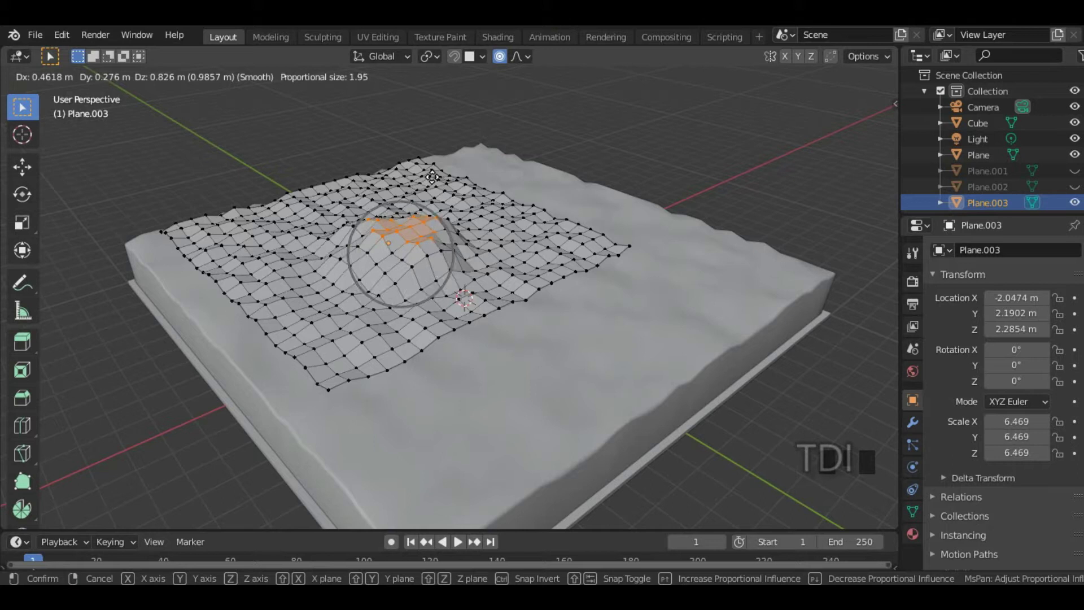
scroll(432, 176, "down", 4)
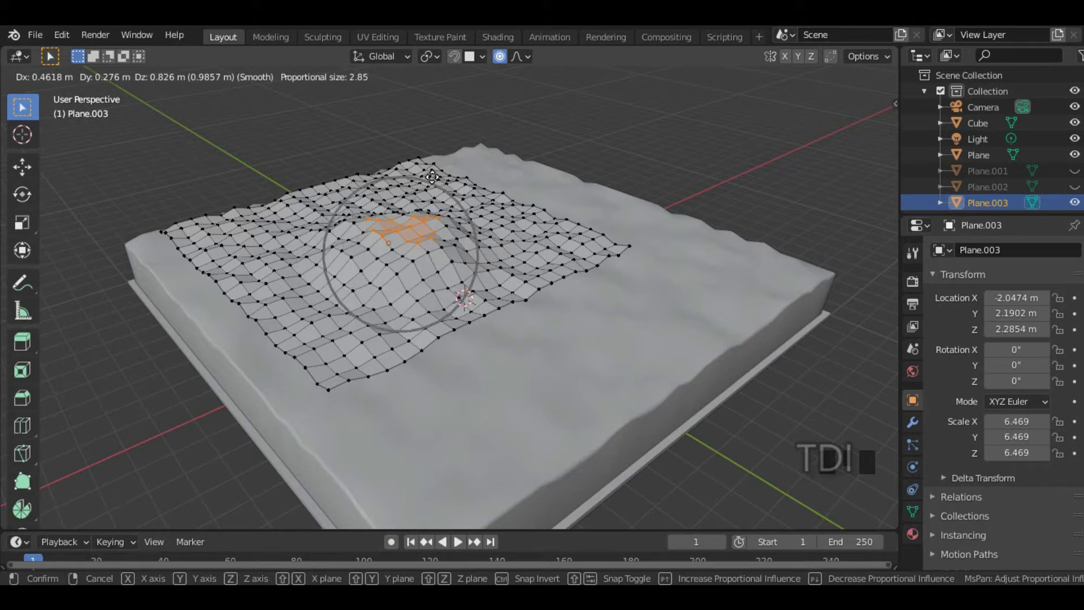
scroll(432, 176, "down", 1)
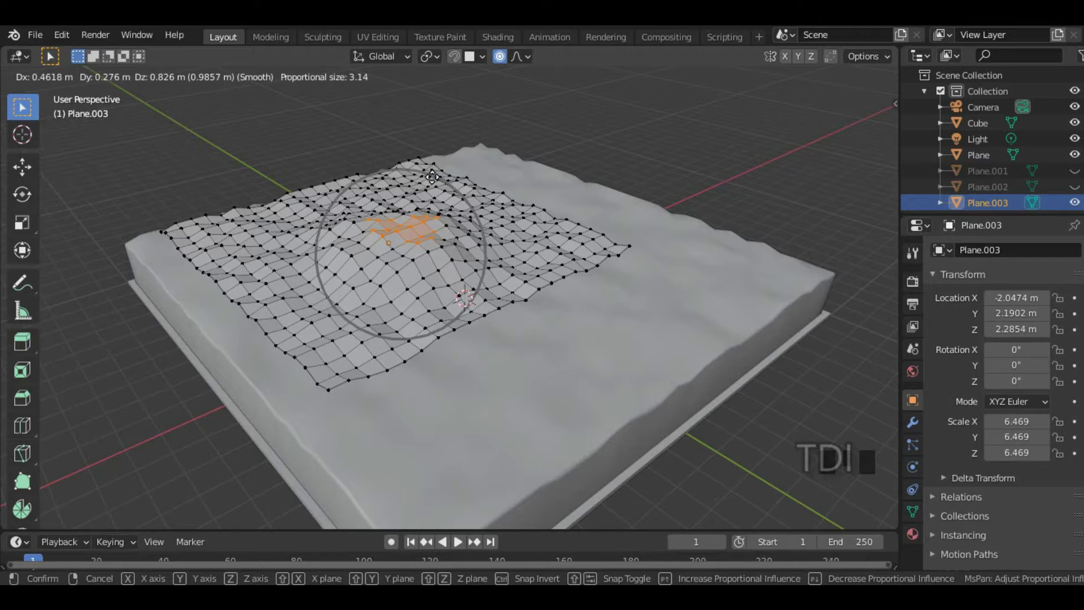
scroll(428, 178, "down", 5)
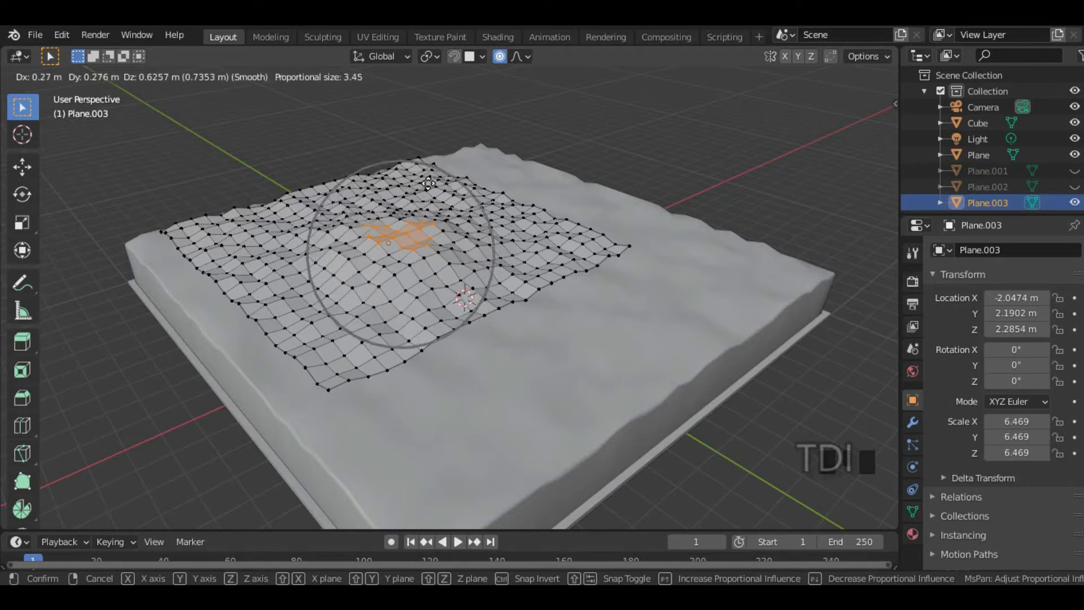
left_click(428, 183)
Step: Raise a vertex patch toward the plane's +X side, moving it about 0.44 m with smooth proportional editing at size 7.40
middle_click_drag(429, 183, 447, 234)
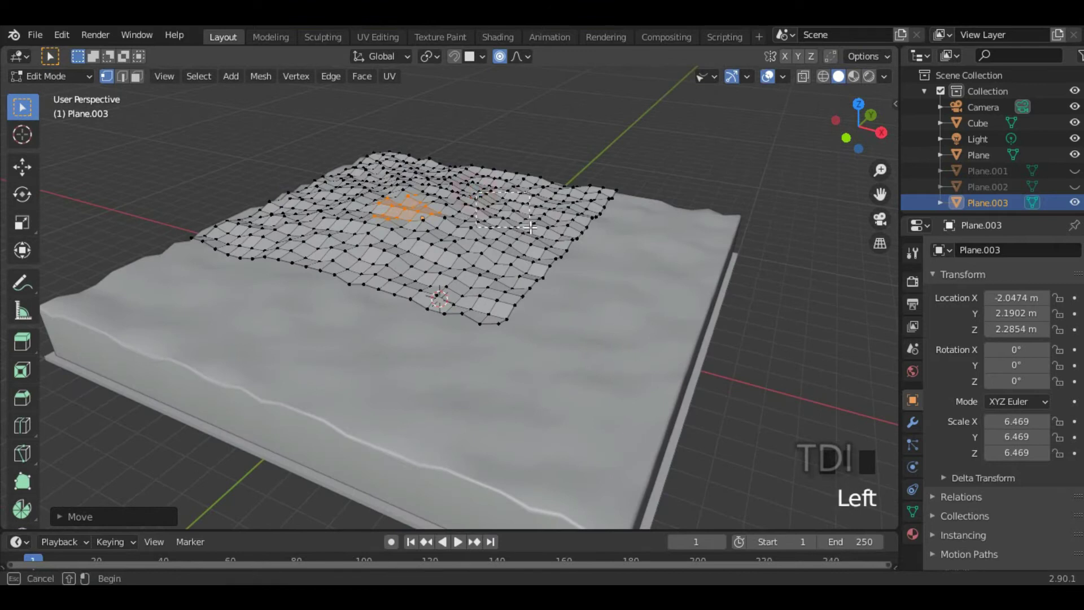
left_click_drag(530, 227, 530, 227)
key("g")
scroll(556, 203, "up", 8)
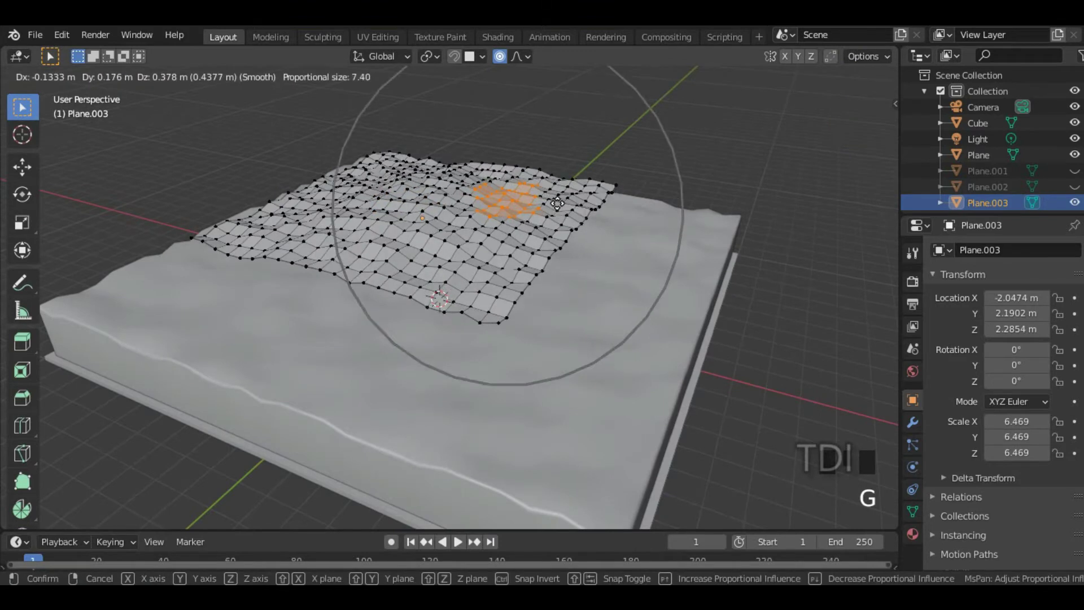
left_click(557, 205)
Step: Move two more spots of the terrain plane's mesh with smooth proportional editing to vary its relief
middle_click_drag(557, 204, 339, 261)
left_click(479, 285)
key("g")
left_click(417, 272)
left_click(338, 261)
key("g")
left_click(423, 326)
Step: Box-select another vertex patch of the plane and raise it about 0.61 m along Z with smooth proportional editing at size 2.14
middle_click_drag(424, 326, 300, 291)
left_click_drag(299, 291, 360, 352)
key("g")
key("z")
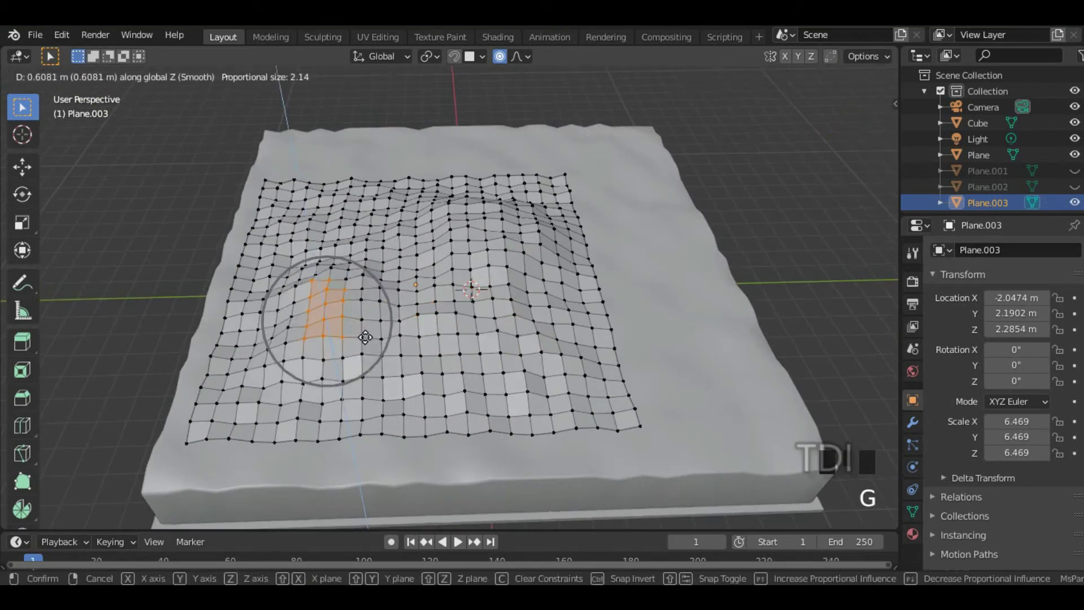
left_click(365, 335)
Step: Box-select a broad vertex patch near one side of the plane and move it along Z with smooth proportional editing
middle_click_drag(364, 335, 411, 188)
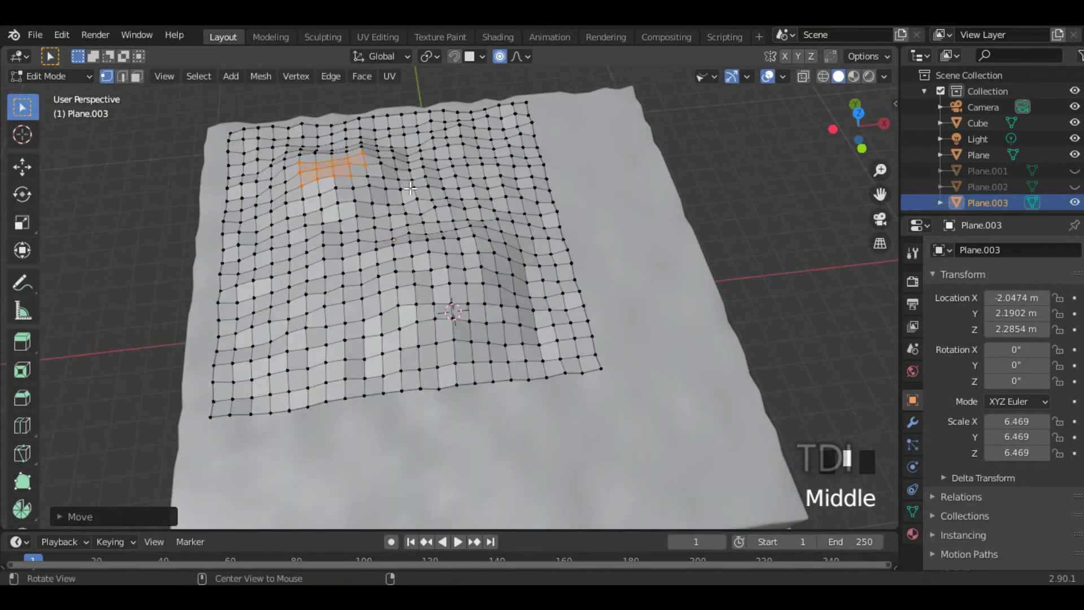
left_click_drag(510, 210, 510, 210)
key("g")
key("z")
left_click(511, 204)
Step: Box-select the vertex patch beside the plane's centre and adjust its height along Z with smooth proportional editing
middle_click_drag(511, 203, 345, 261)
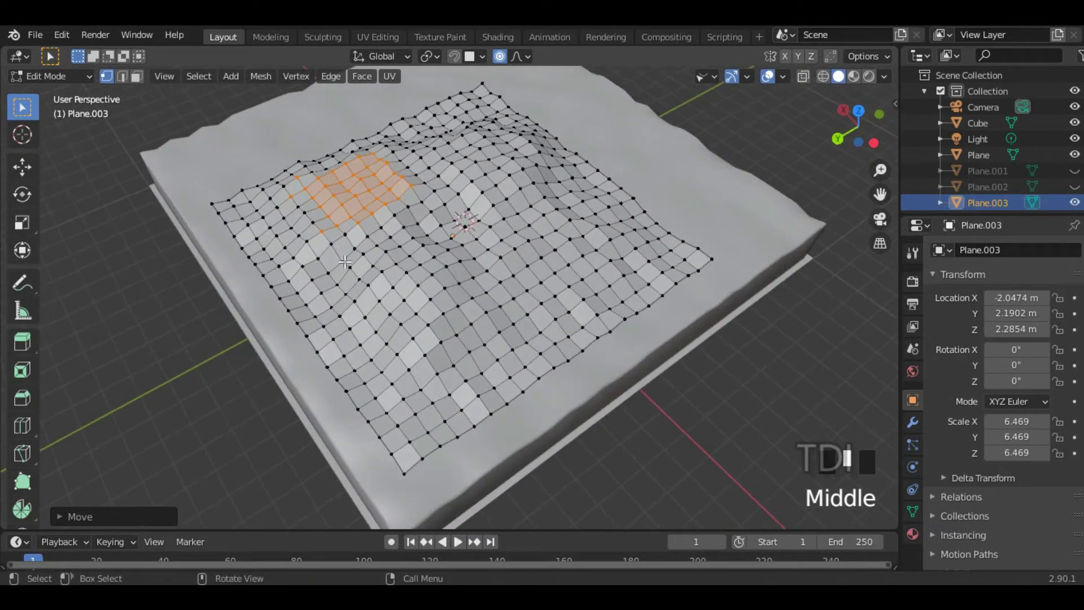
middle_click_drag(374, 322, 451, 186)
left_click_drag(451, 187, 508, 229)
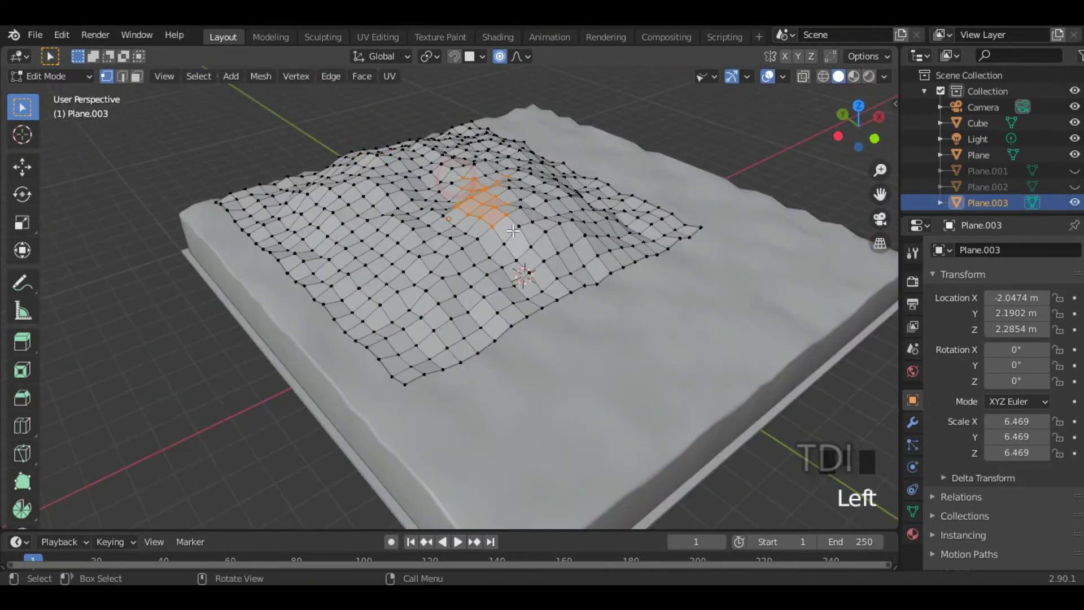
key("g")
key("z")
left_click(511, 232)
Step: Leave mesh editing and shade the sculpted terrain plane smooth
middle_click_drag(511, 231, 576, 252)
key("Tab")
right_click(446, 241)
left_click(444, 242)
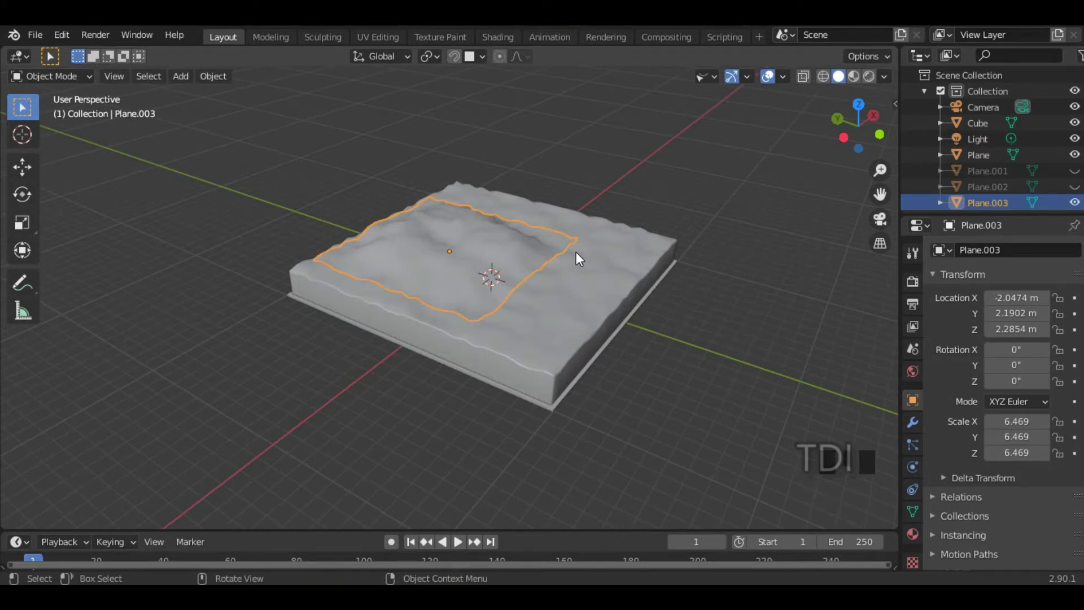
Step: Select the plane's boundary edges in edit mode with wireframe shading and extrude them downward along Z to form side walls
key("Tab")
scroll(526, 330, "up", 3)
middle_click_drag(526, 330, 612, 379, "shift")
key("2")
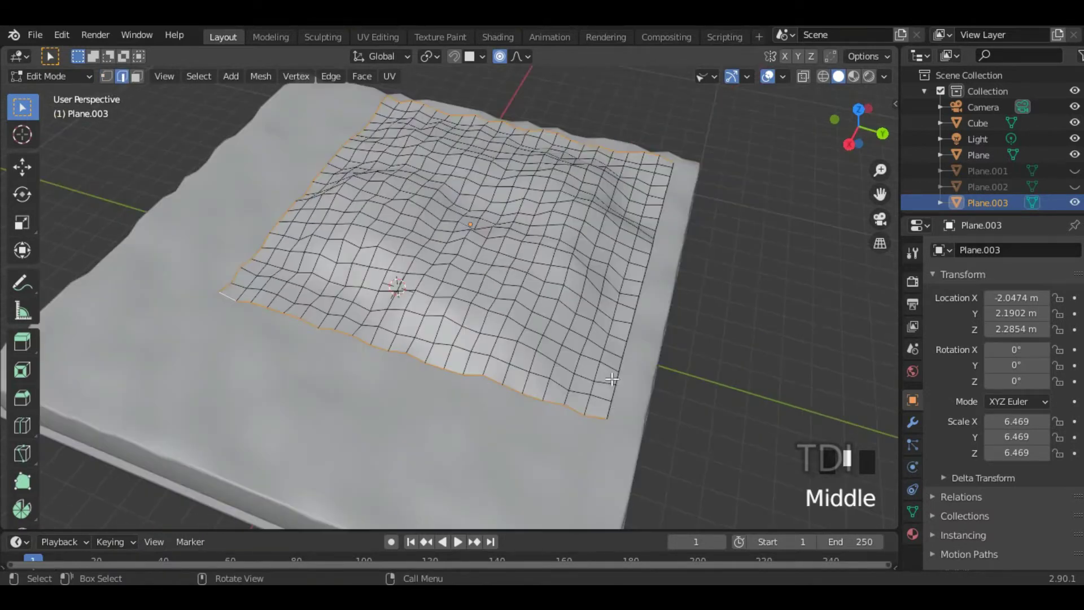
mouse_move(607, 418)
middle_mouse_down()
mouse_move(655, 359)
mouse_move(677, 362)
middle_mouse_up()
key("z")
middle_click_drag(332, 333, 563, 358)
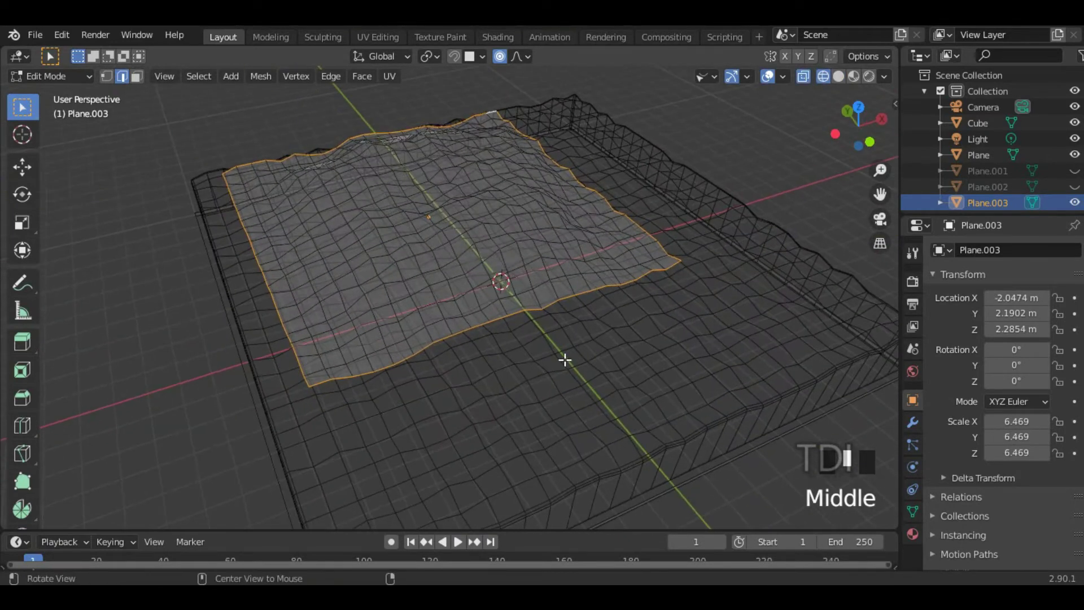
key("e")
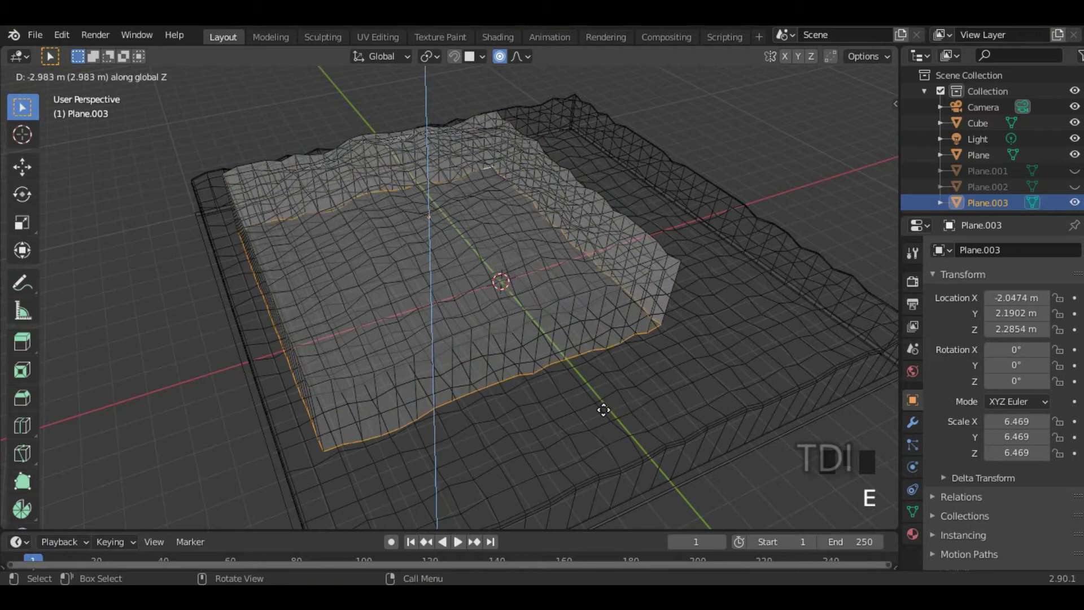
left_click(646, 435)
Step: In front view, move the extruded bottom edge loop up about 0.93 m along Z and turn off proportional editing
middle_click_drag(646, 436, 621, 399)
key("KP_3")
key("KP_1")
key("g")
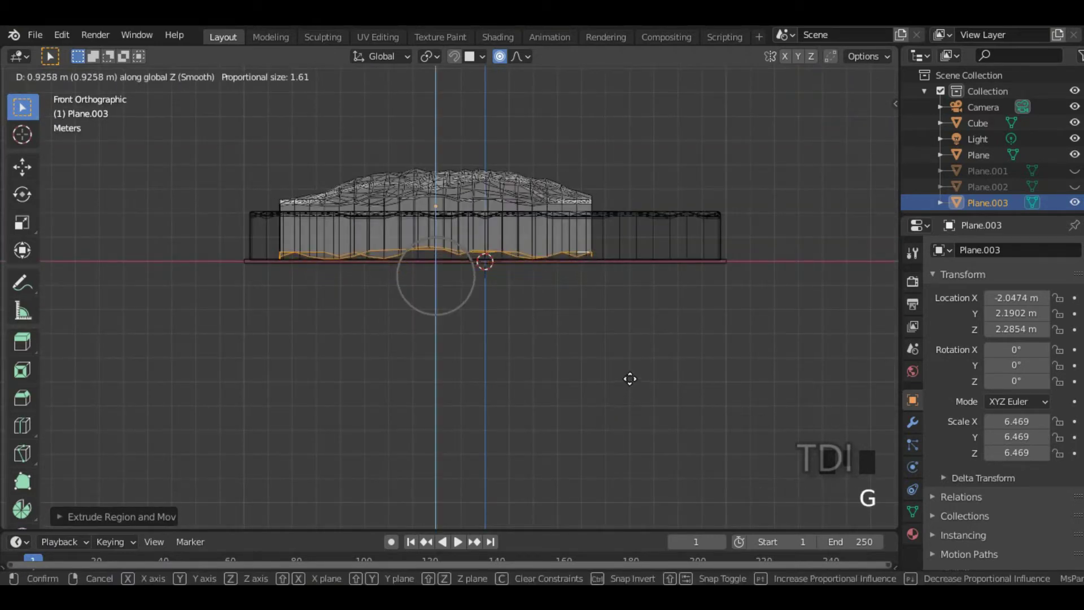
left_click(629, 377)
left_click(499, 56)
Step: Nudge the bottom edge loop along Z and flatten it by scaling it to zero along Z
scroll(477, 337, "up", 3)
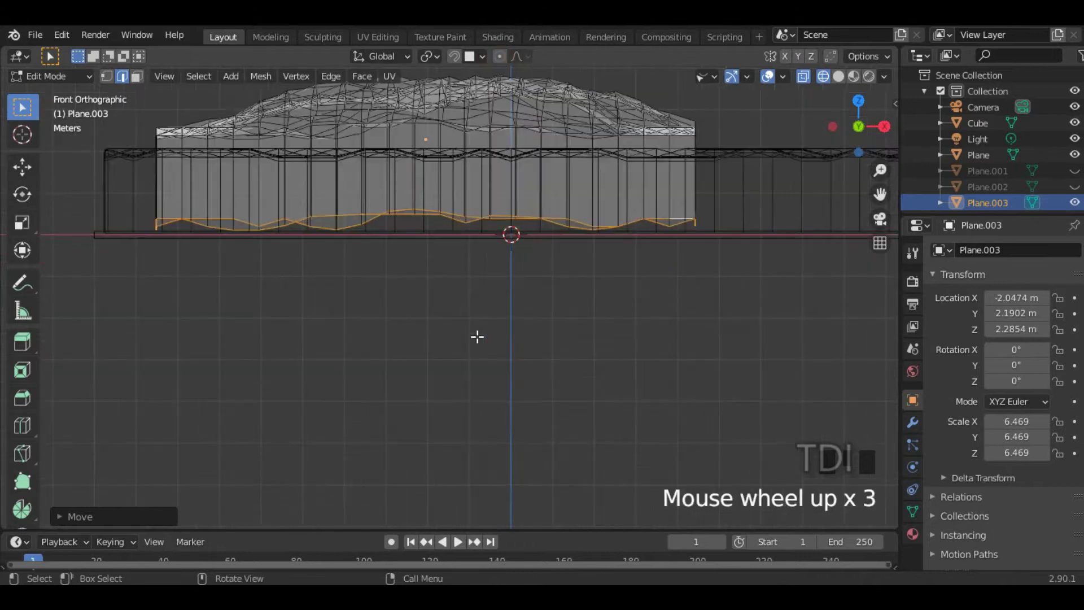
middle_click_drag(590, 296, 656, 341, "shift")
key("g")
key("z")
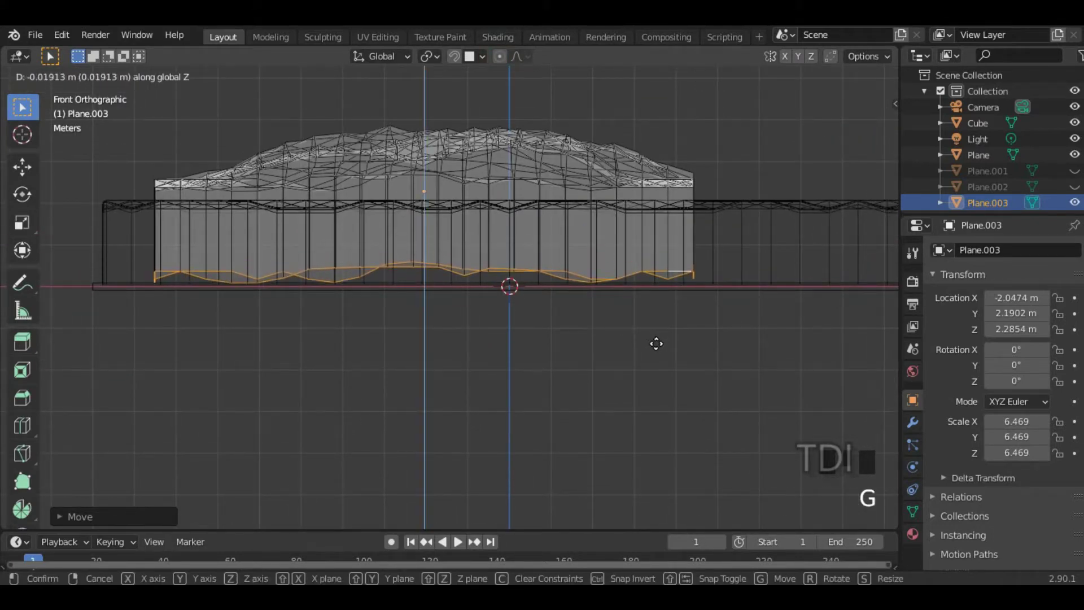
left_click(656, 343)
key("s")
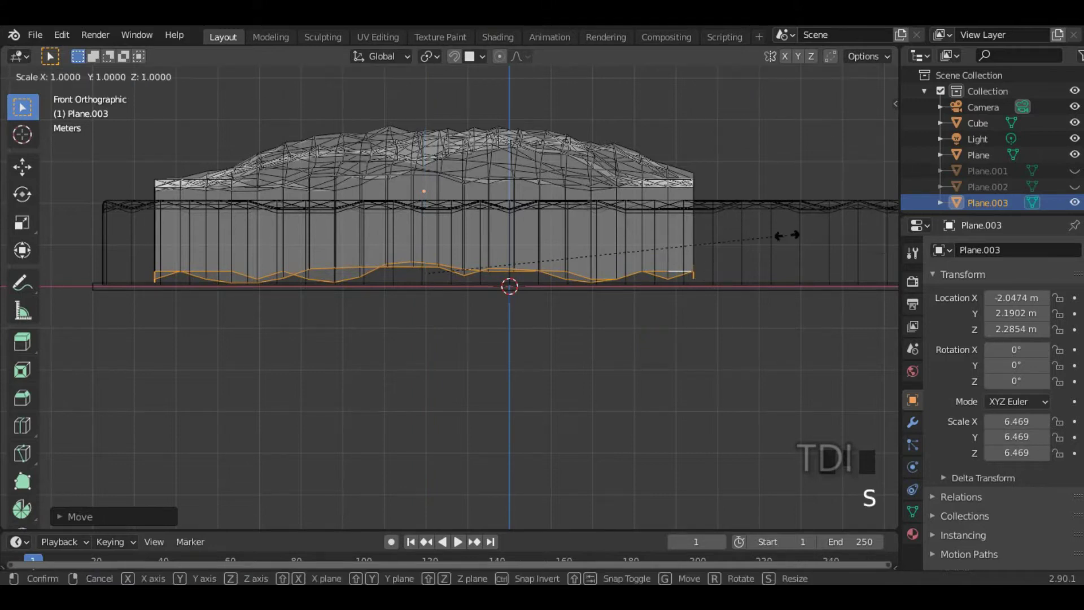
key("z")
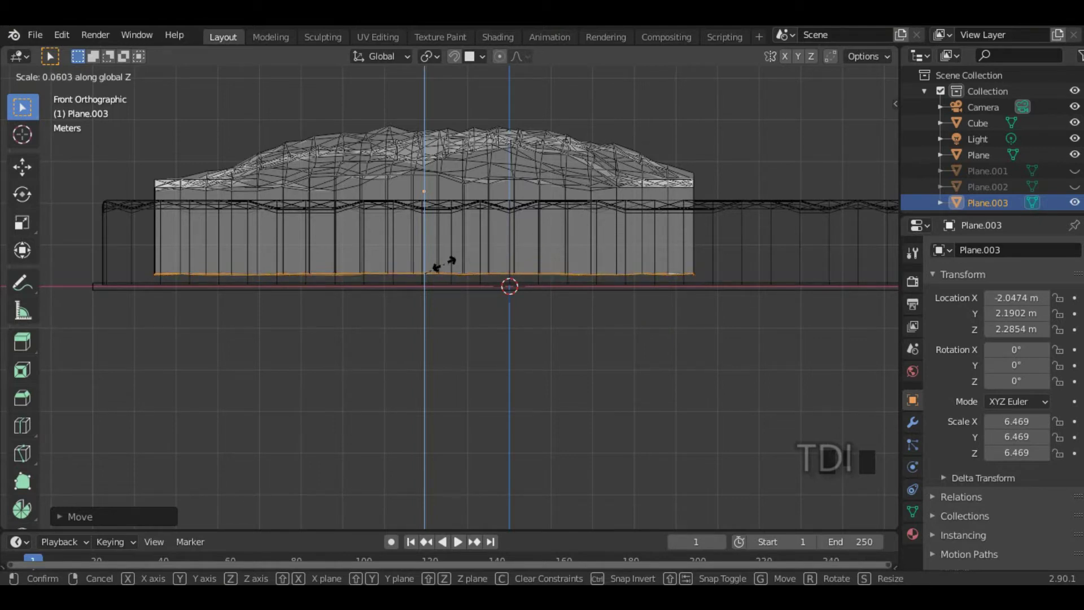
key("Return")
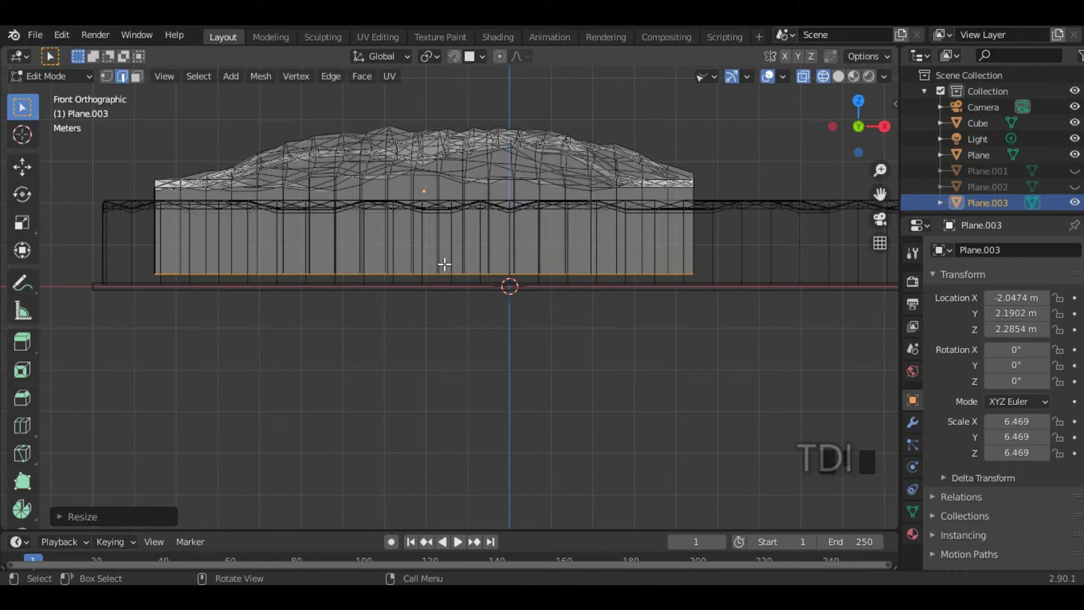
Step: In object mode, move the terrain layer to about X -3.22 m, Y 3.09 m at the block's corner and deselect it
middle_click_drag(625, 307, 511, 333)
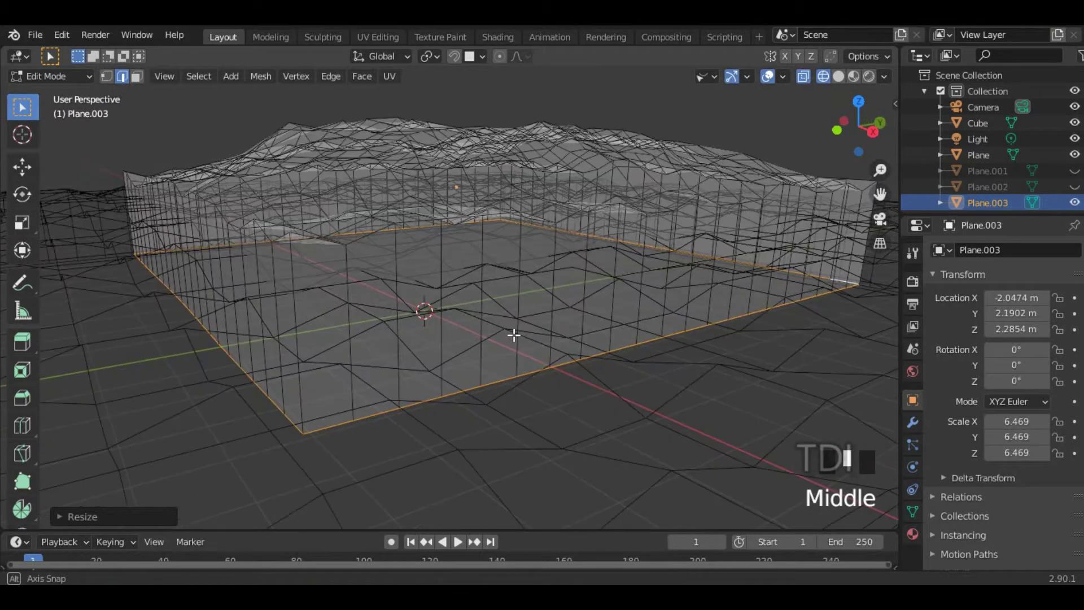
key("Tab")
left_click(22, 167)
mouse_move(446, 243)
left_mouse_down()
mouse_move(459, 235)
mouse_move(448, 242)
left_mouse_up()
middle_click_drag(448, 242, 420, 290)
left_click_drag(408, 298, 399, 305)
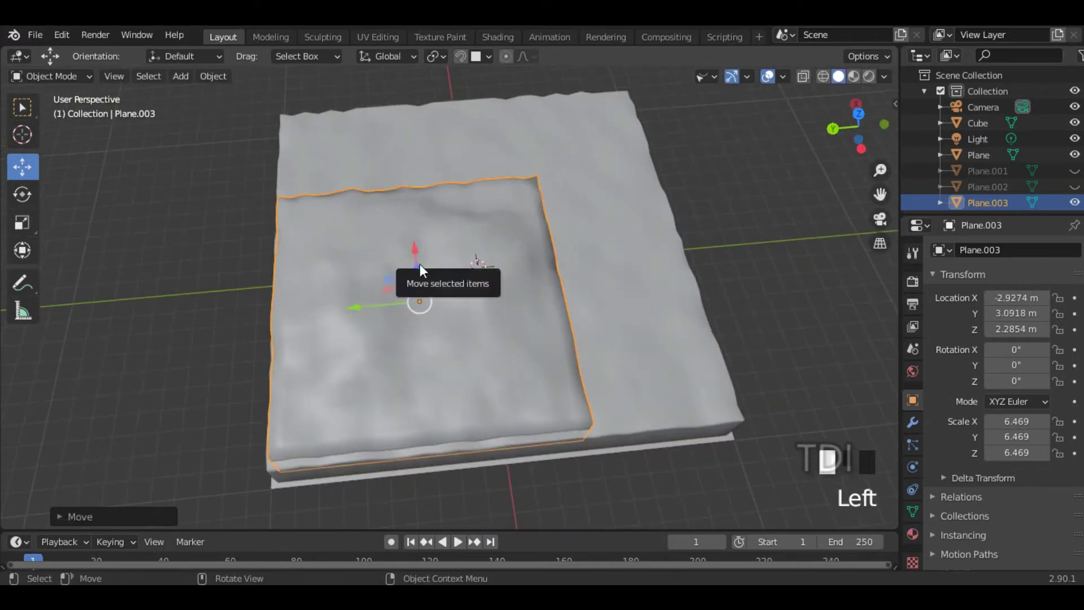
middle_click_drag(419, 264, 408, 245)
left_click_drag(409, 245, 452, 244)
middle_click_drag(452, 244, 400, 266)
left_click(194, 249)
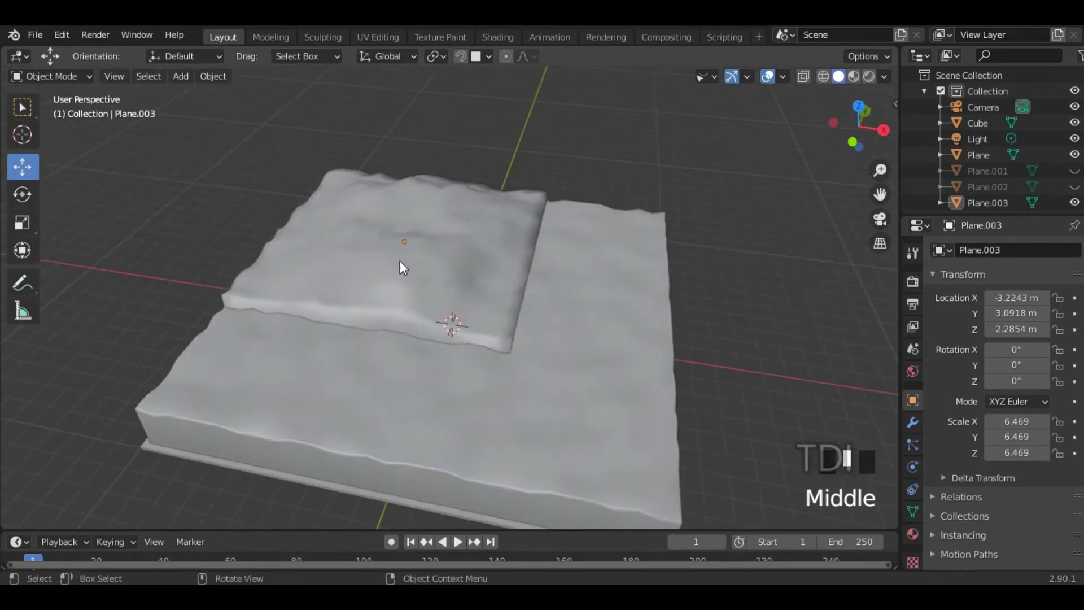
Step: In see-through right view, select the layer's upper vertices and lower them about 0.6 m along Z with smooth proportional editing at size 2.36
middle_click_drag(467, 241, 469, 219)
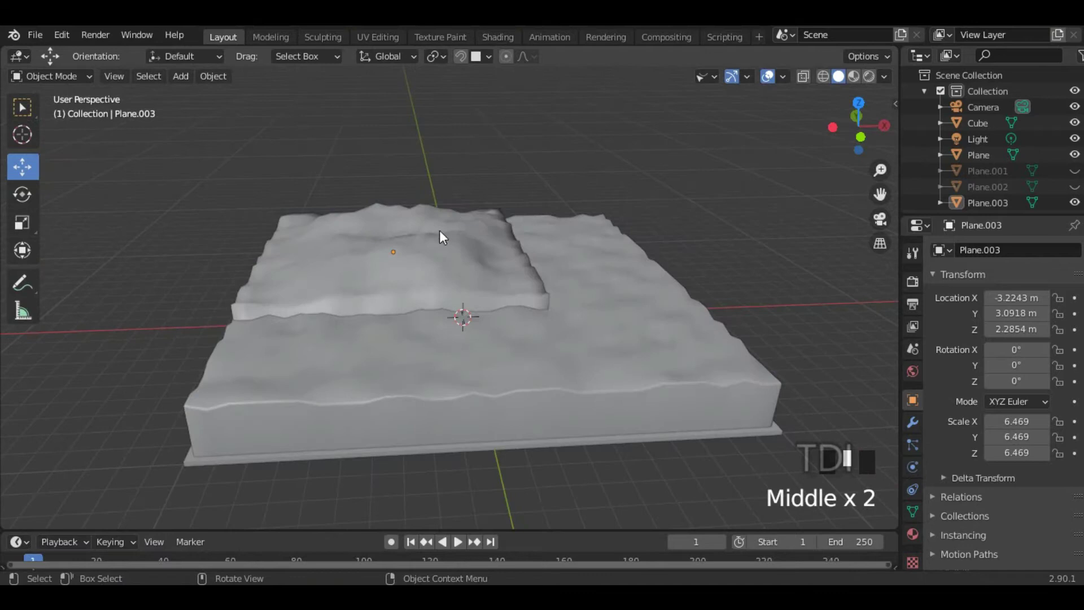
middle_click_drag(495, 307, 520, 269)
left_click(482, 260)
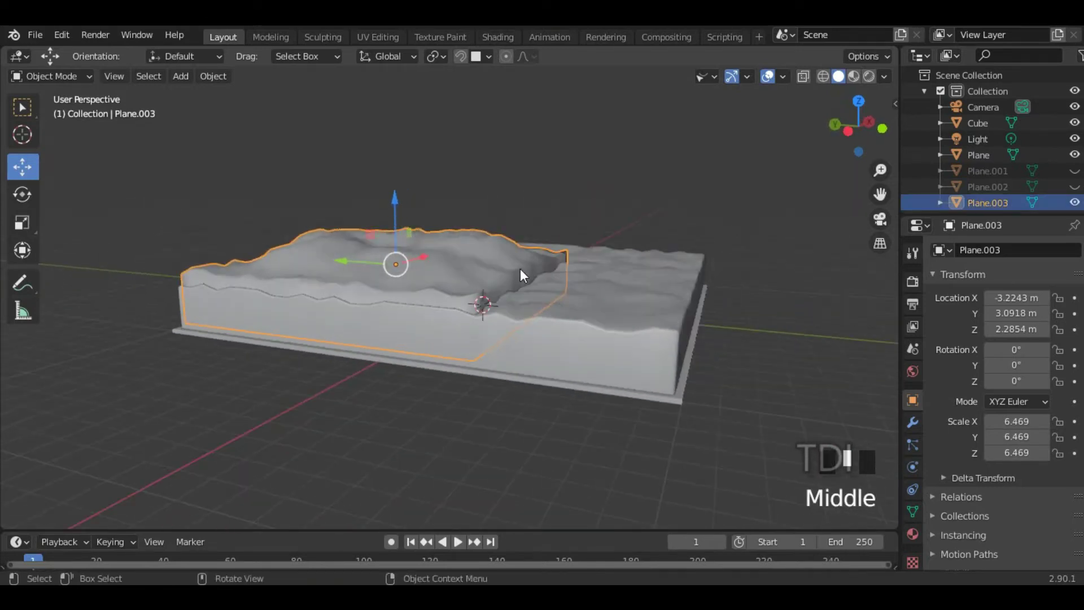
key("Tab")
middle_click_drag(462, 292, 457, 290)
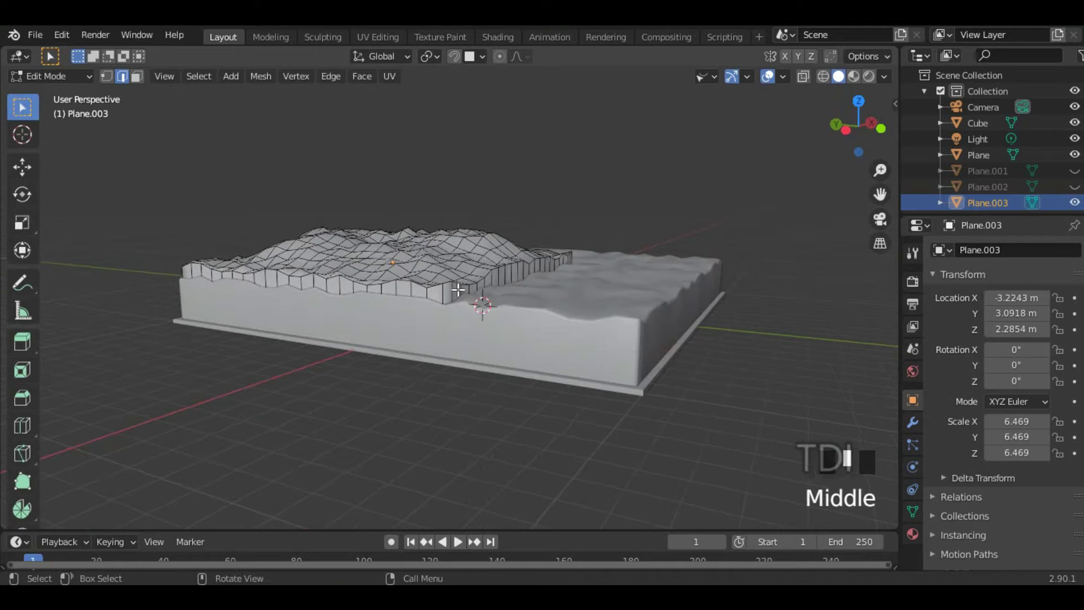
key("KP_3")
key("alt+z")
key("1")
scroll(670, 244, "up", 3)
middle_click_drag(670, 244, 500, 203, "shift")
left_click_drag(185, 189, 734, 259)
key("o")
key("g")
key("z")
scroll(842, 212, "down", 3)
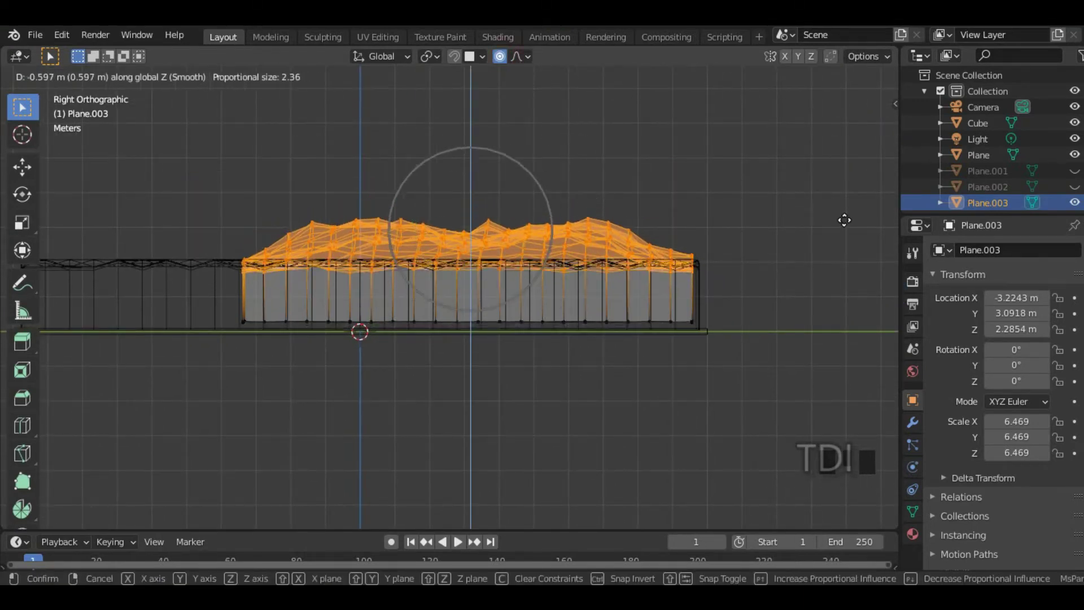
left_click(844, 220)
Step: Return to solid shading and raise the terrain layer in object mode to about Z 2.50 m
key("z")
left_click(798, 247)
mouse_move(798, 246)
middle_mouse_down()
mouse_move(288, 257)
mouse_move(334, 276)
mouse_move(404, 235)
middle_mouse_up()
key("Tab")
scroll(288, 256, "down", 3)
left_click_drag(394, 232, 393, 226)
Step: In edit mode, adjust two vertex spots near the layer's -X edge along Z with smooth proportional editing
key("Tab")
left_click(312, 353)
key("g")
key("z")
left_click(311, 352)
middle_click_drag(312, 352, 335, 369)
left_click(388, 377)
key("g")
key("z")
left_click(390, 370)
Step: Move further vertices near the layer's -X edge freely with proportional editing so the edge blends into the block
key("g")
left_click(336, 366)
key("g")
left_click(330, 364)
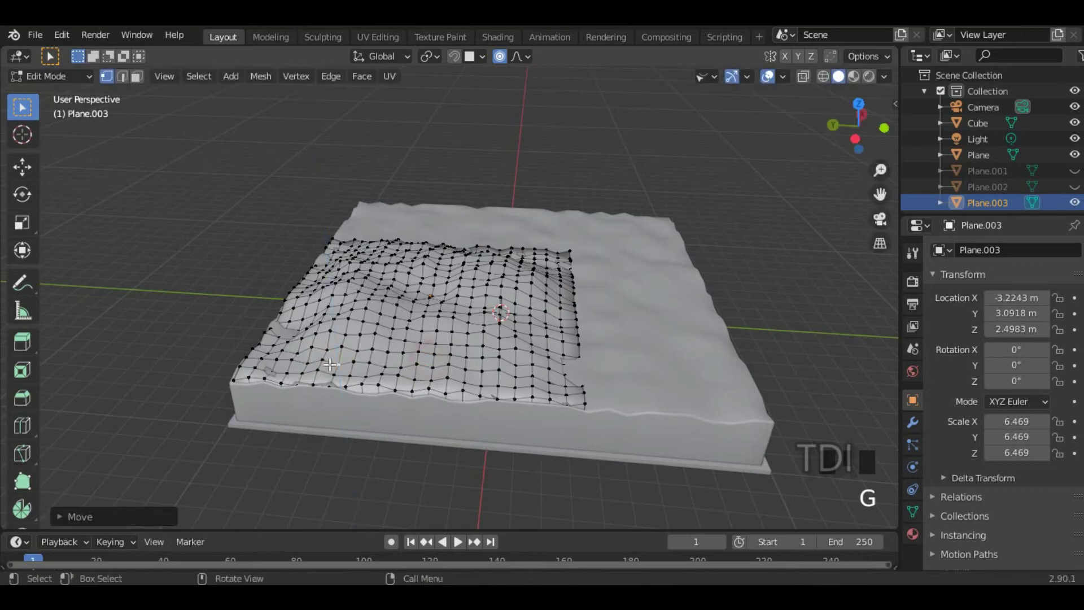
middle_click(329, 364)
key("g")
left_click(339, 395)
Step: Select vertices along the layer's -Y edge and move them along Z with smooth proportional editing
middle_click_drag(338, 395, 525, 347)
left_click(412, 331)
key("g")
key("z")
left_click(404, 350)
Step: Select the vertex patch at the layer's inner corner and move it outward along X with smooth proportional editing at size 5.56
left_click(460, 358)
key("g")
key("x")
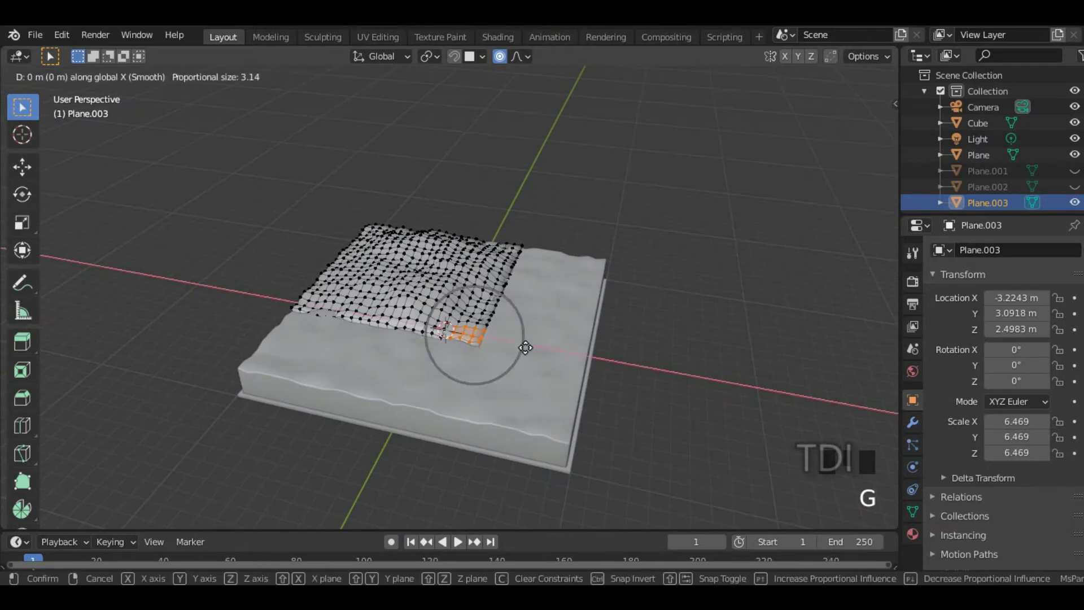
scroll(544, 356, "down", 6)
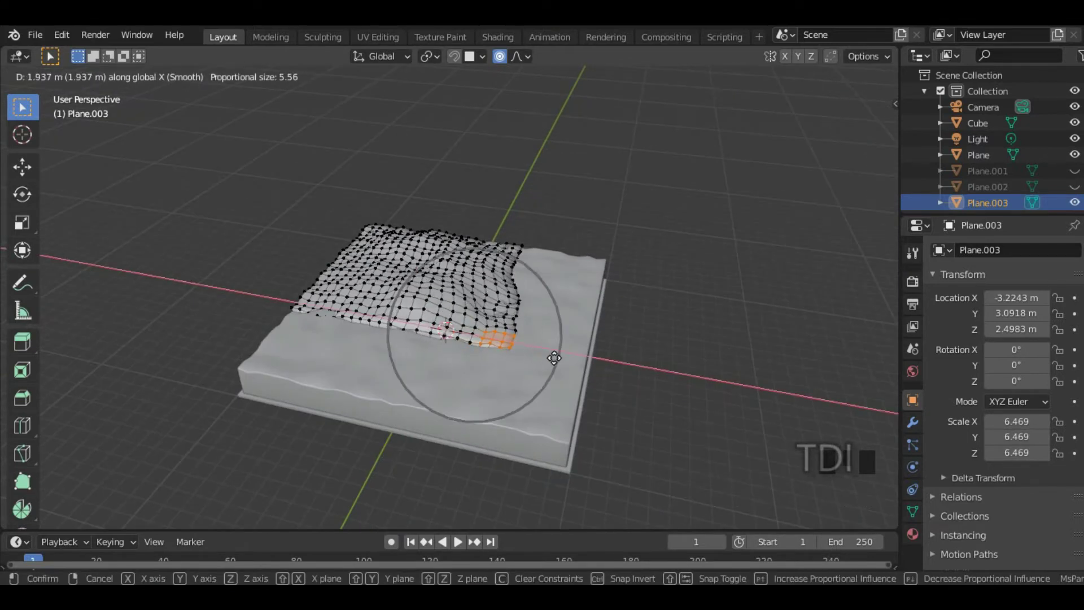
left_click(563, 362)
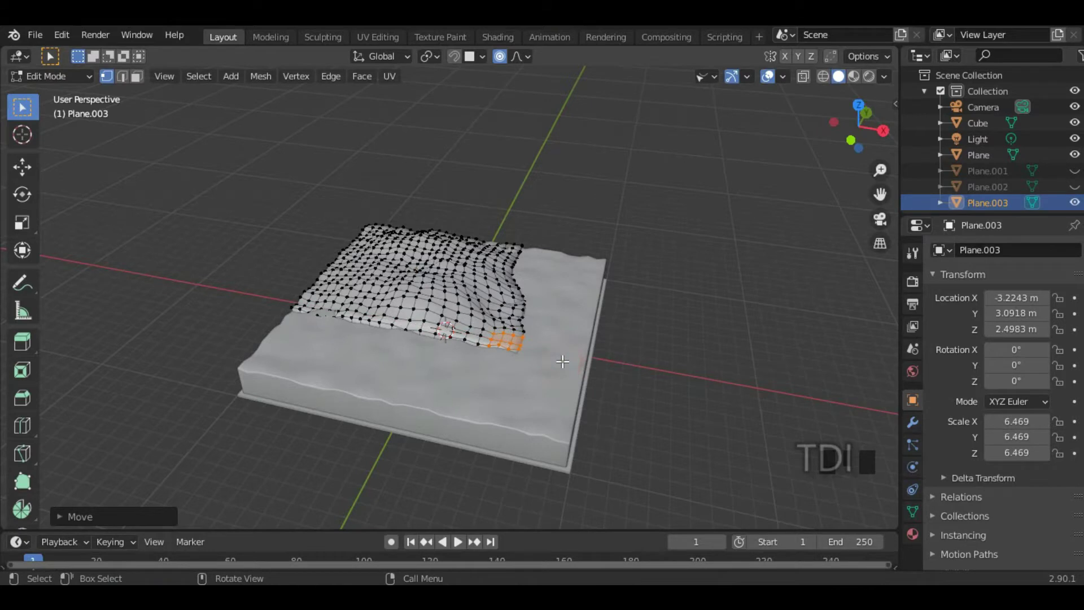
Step: Move the selected inner-corner vertex patch about 0.96 m along -Y with smooth proportional editing at size 11.92
key("g")
key("y")
scroll(556, 370, "down", 2)
scroll(556, 371, "down", 6)
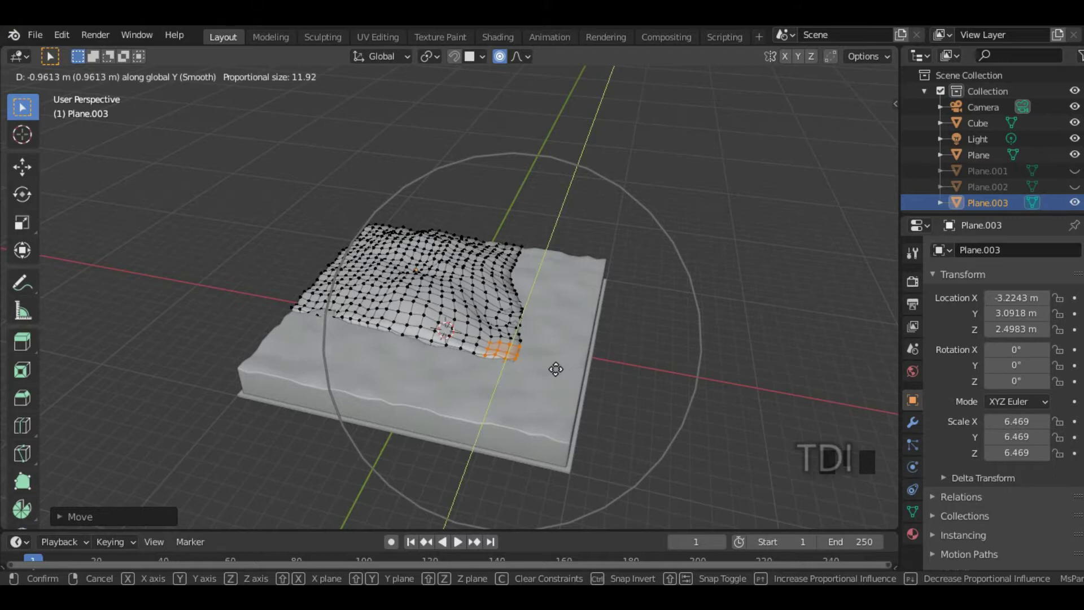
left_click(556, 369)
middle_click_drag(553, 368, 576, 378)
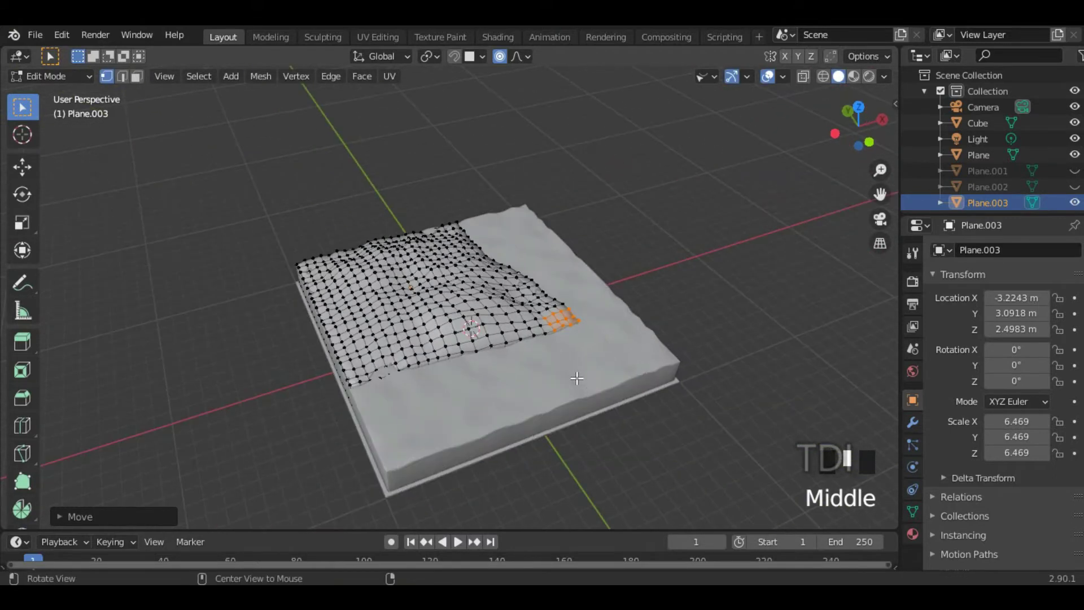
key("Tab")
left_click(670, 291)
middle_click_drag(670, 290, 649, 253)
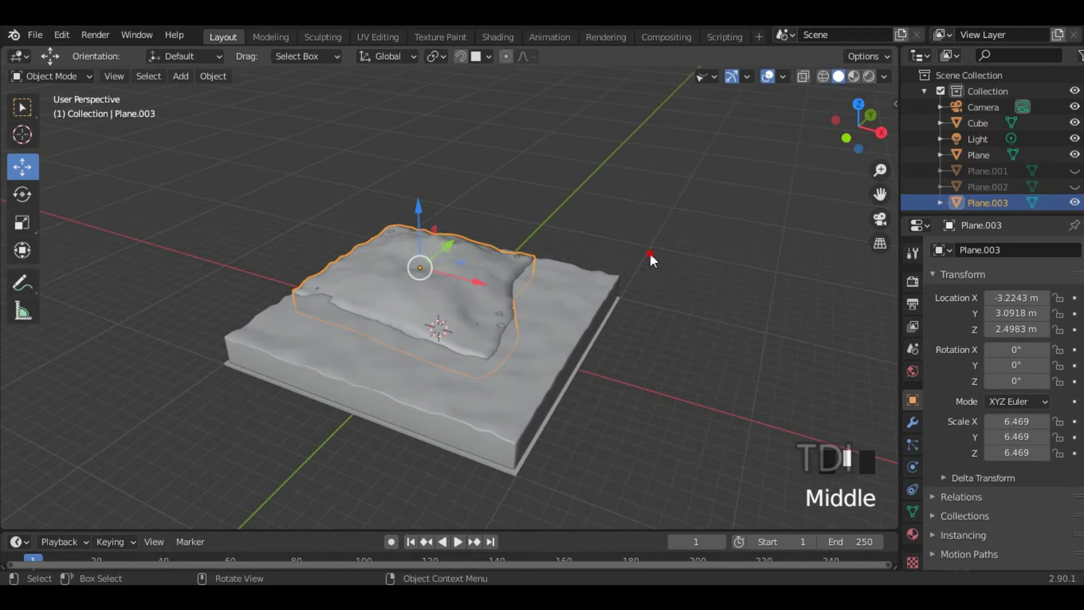
Step: In edit mode, move a vertex near the layer's +X edge along Z with smooth proportional editing at size 11.92
left_click(503, 319)
middle_click_drag(502, 319, 547, 352)
key("Tab")
scroll(488, 340, "up", 4)
key("g")
key("z")
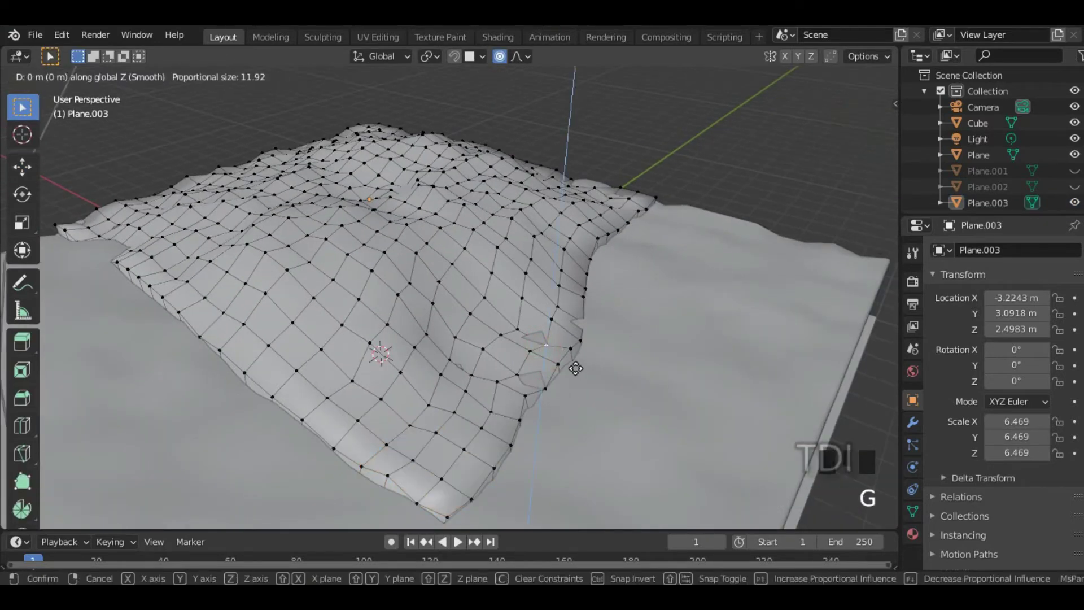
left_click(576, 365)
Step: Turn off proportional editing and reposition single vertices freely along the layer's outer edges
middle_click_drag(576, 363, 510, 257)
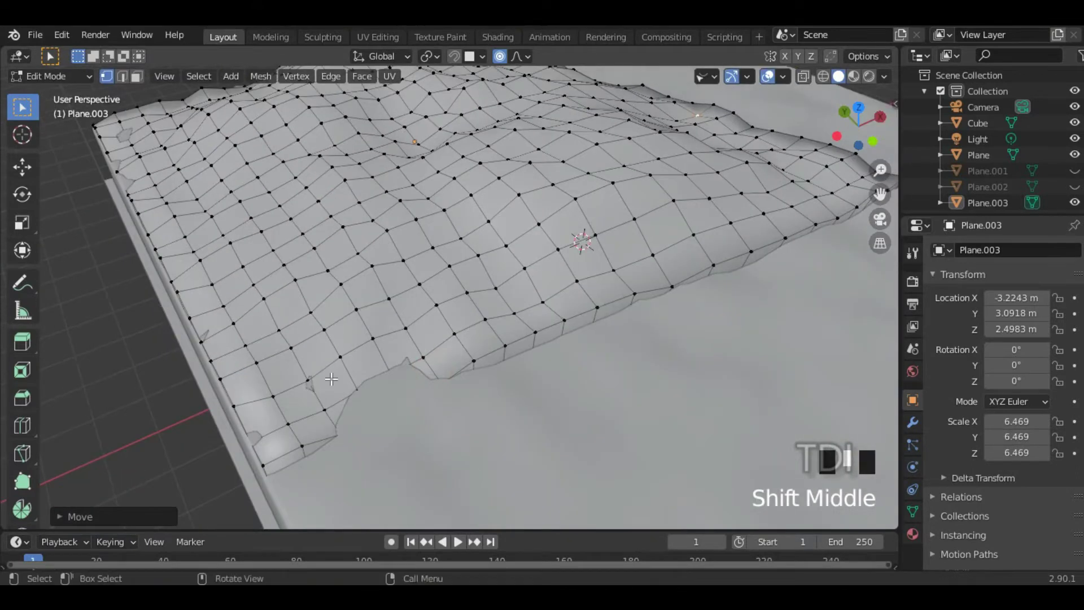
key("o")
key("g")
left_click(368, 308)
middle_click_drag(368, 307, 255, 338)
key("g")
left_click(363, 440)
Step: Raise a single vertex near the layer's +Y edge along Z without proportional editing, and return to object mode
left_click(136, 379)
key("g")
key("z")
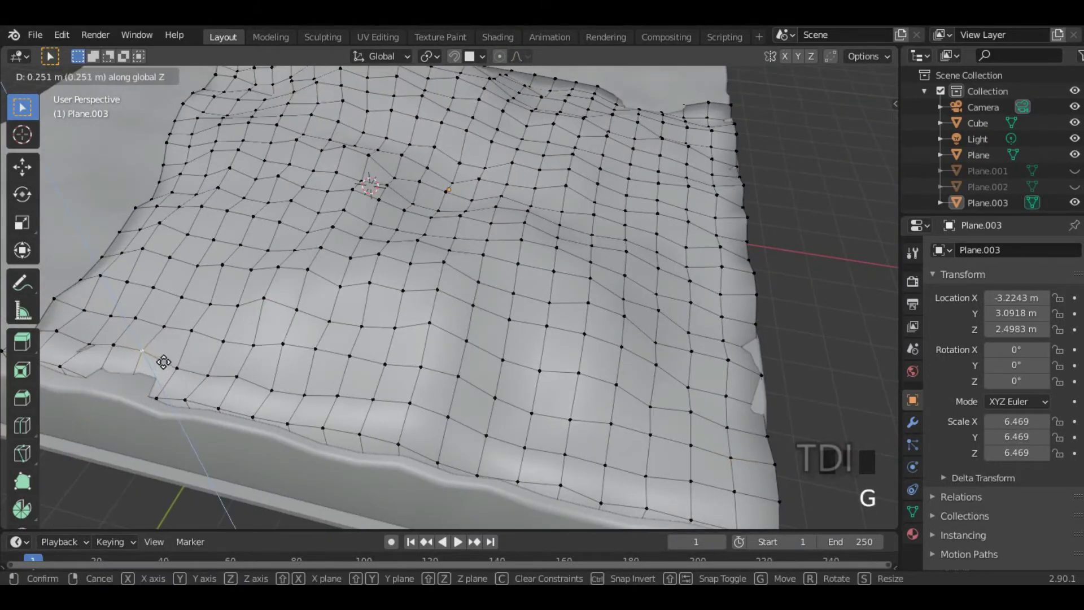
left_click(92, 339)
key("g")
key("Tab")
scroll(486, 317, "down", 3)
middle_click_drag(486, 317, 587, 293)
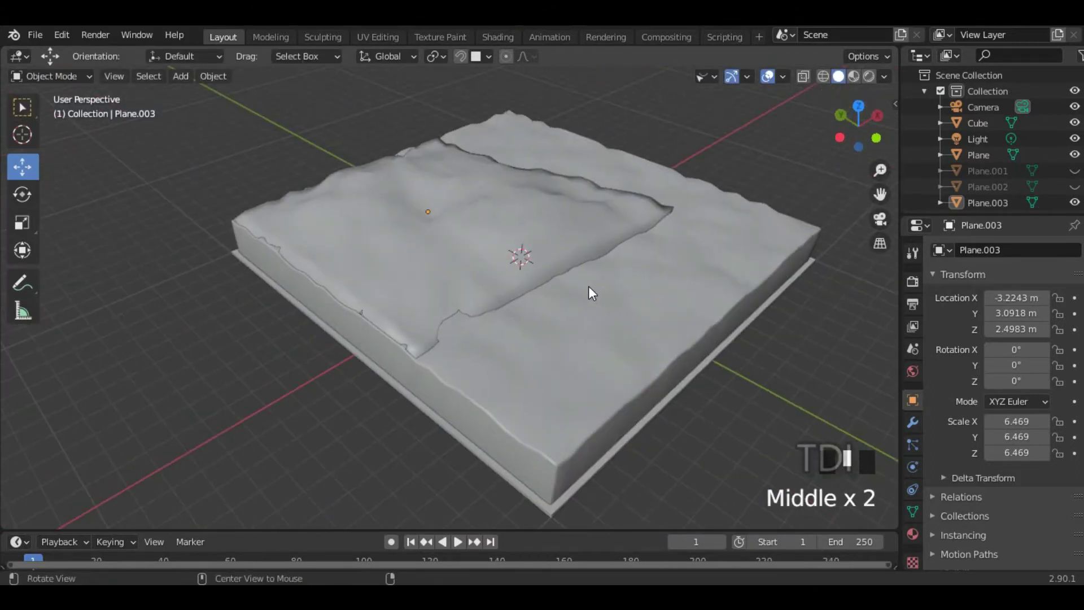
Step: In edit mode, adjust vertices around the notch in the layer's -Y edge near its -X end by moving them along Z
key("Tab")
left_click(456, 330)
key("g")
key("z")
left_click(496, 327)
key("g")
key("z")
left_click(489, 319)
key("g")
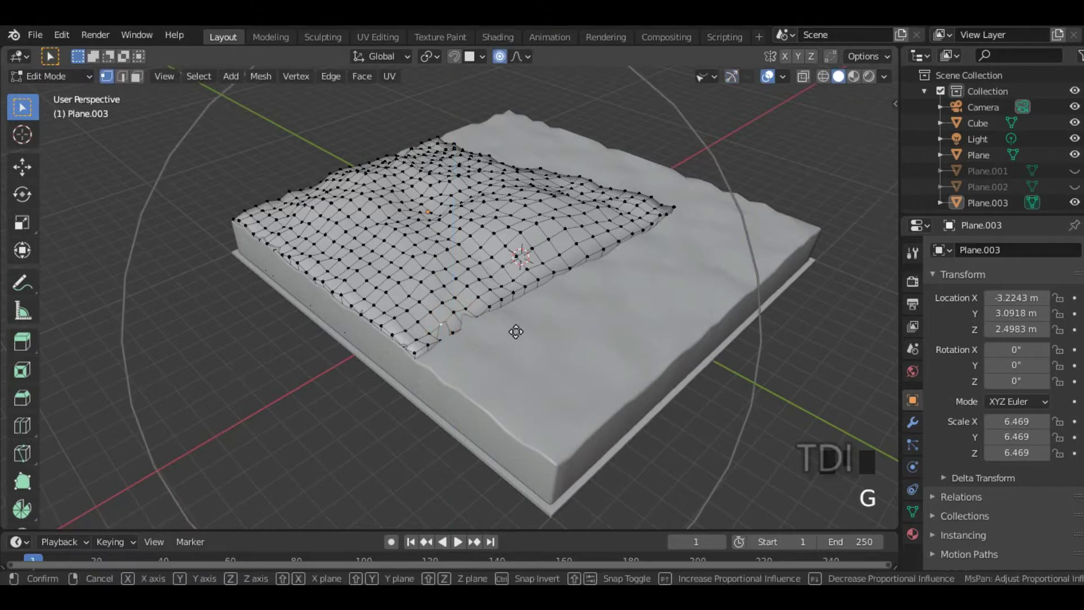
key("z")
left_click(517, 329)
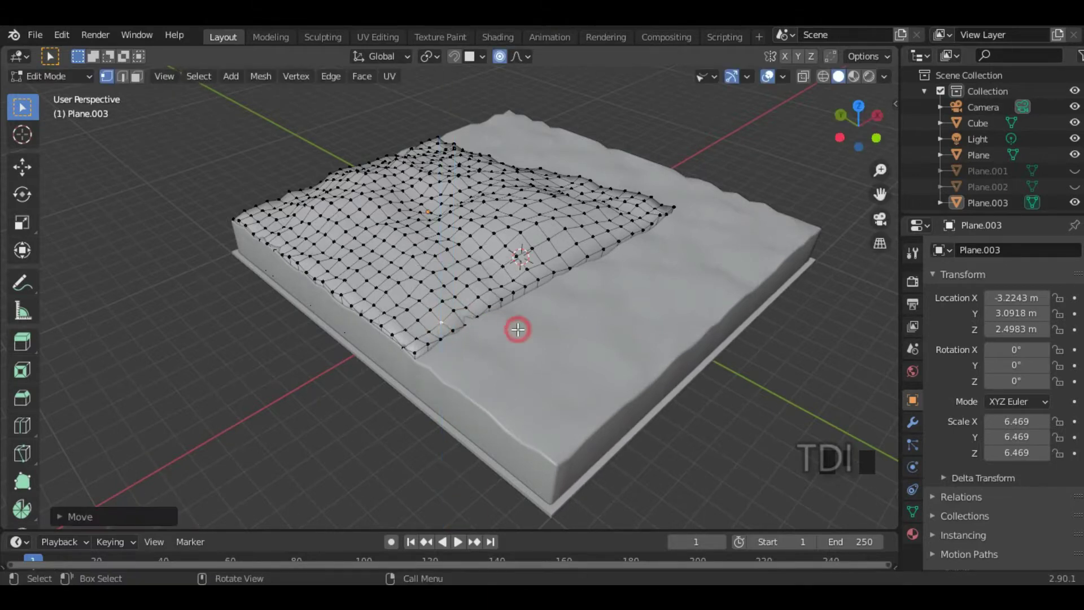
Step: Raise the -Y edge vertex beside the notch along Z with smooth proportional editing at size 6.73, and exit edit mode
key("g")
key("z")
scroll(516, 322, "down", 15)
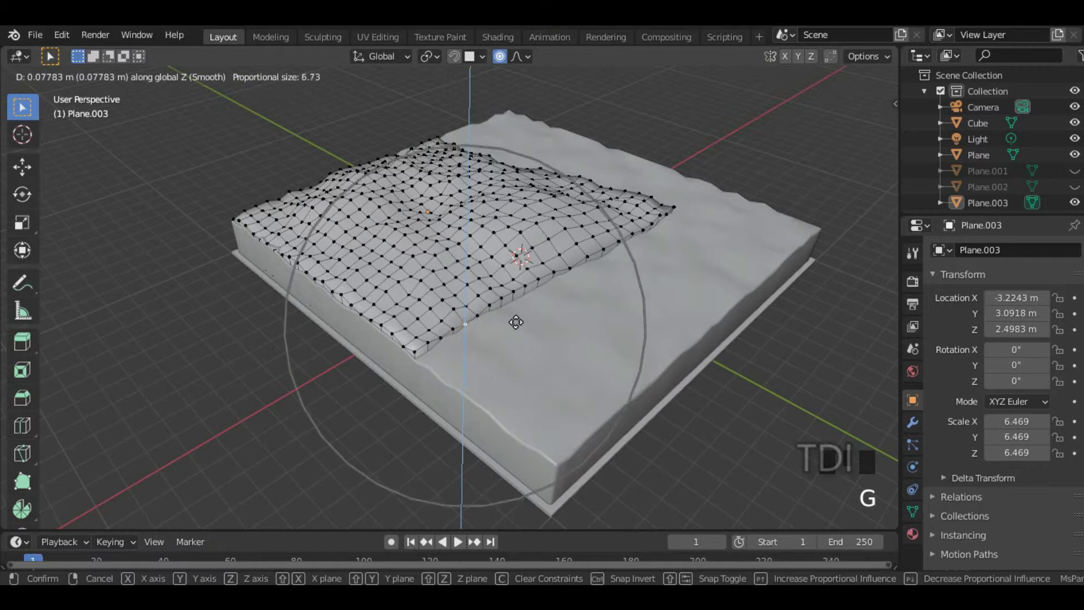
left_click(514, 320)
key("Tab")
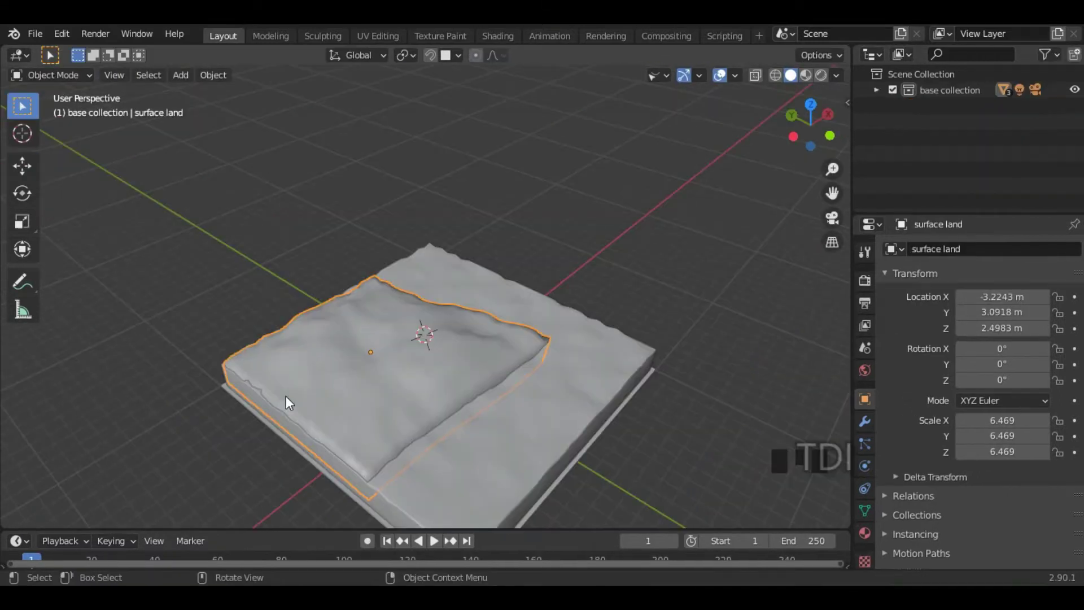
Step: In edit mode with wireframe display, box-select the lower vertices at the surface land layer's +X, +Y corner
left_click(534, 372, "shift")
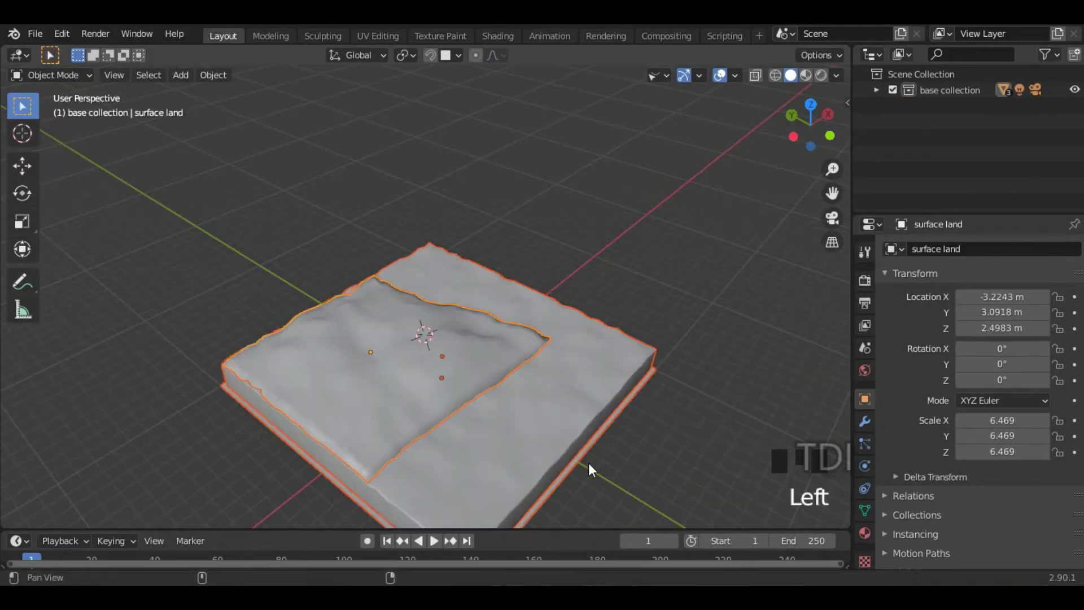
middle_click_drag(589, 464, 510, 307, "shift")
left_click(615, 257)
middle_click_drag(580, 326, 387, 303)
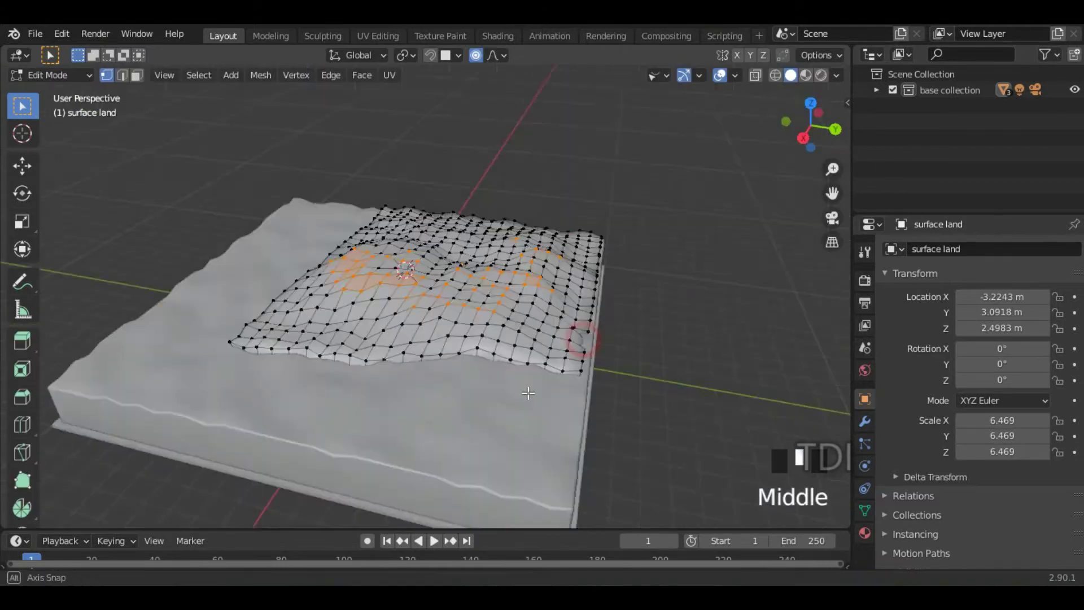
mouse_move(528, 393)
middle_mouse_down()
mouse_move(486, 350)
mouse_move(470, 397)
middle_mouse_up()
left_click(453, 334)
scroll(503, 363, "up", 2)
left_click(399, 431, "ctrl")
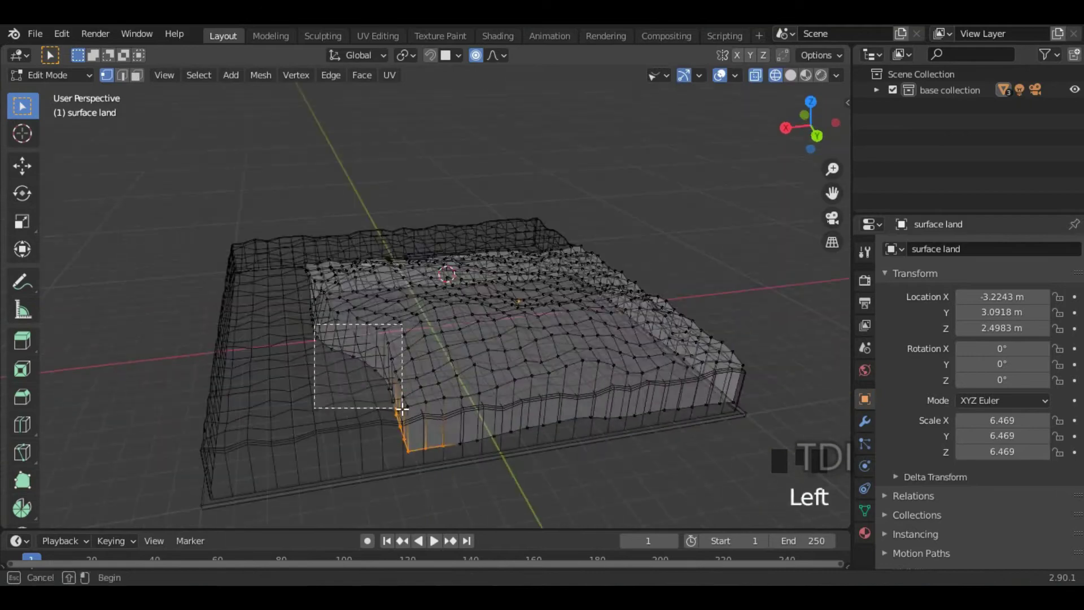
middle_click_drag(399, 431, 416, 351)
key("KP_1")
middle_click_drag(254, 431, 421, 423)
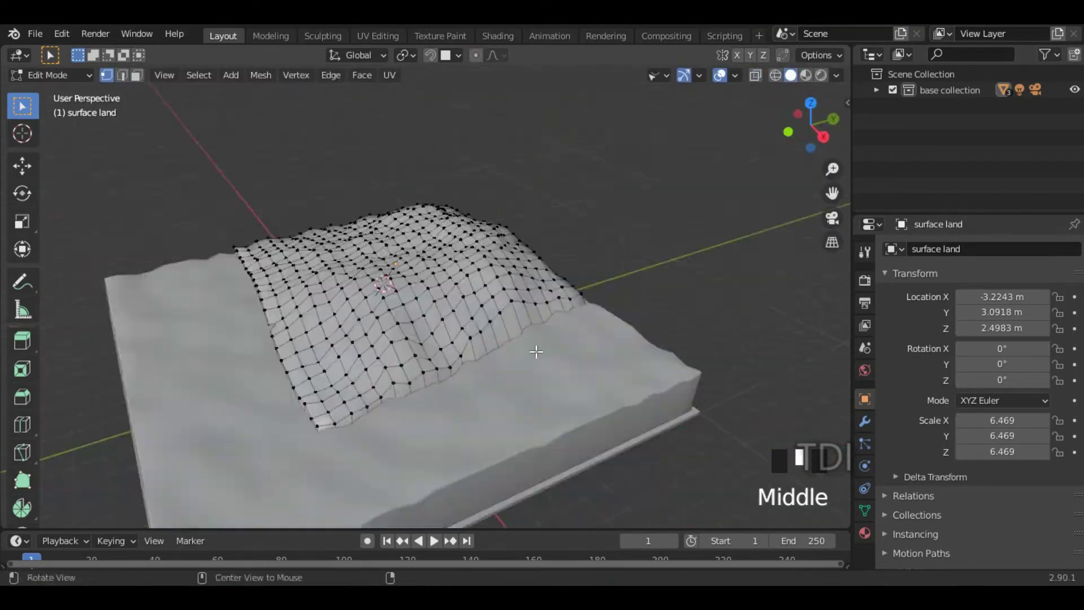
Step: Move several vertex spots of the surface land layer along Z to reshape its hill and edges, and return to object mode
key("g")
key("z")
left_click(380, 319)
middle_click_drag(380, 319, 660, 363)
key("g")
key("z")
left_click(225, 350)
middle_click_drag(225, 350, 523, 205)
key("KP_3")
key("g")
key("z")
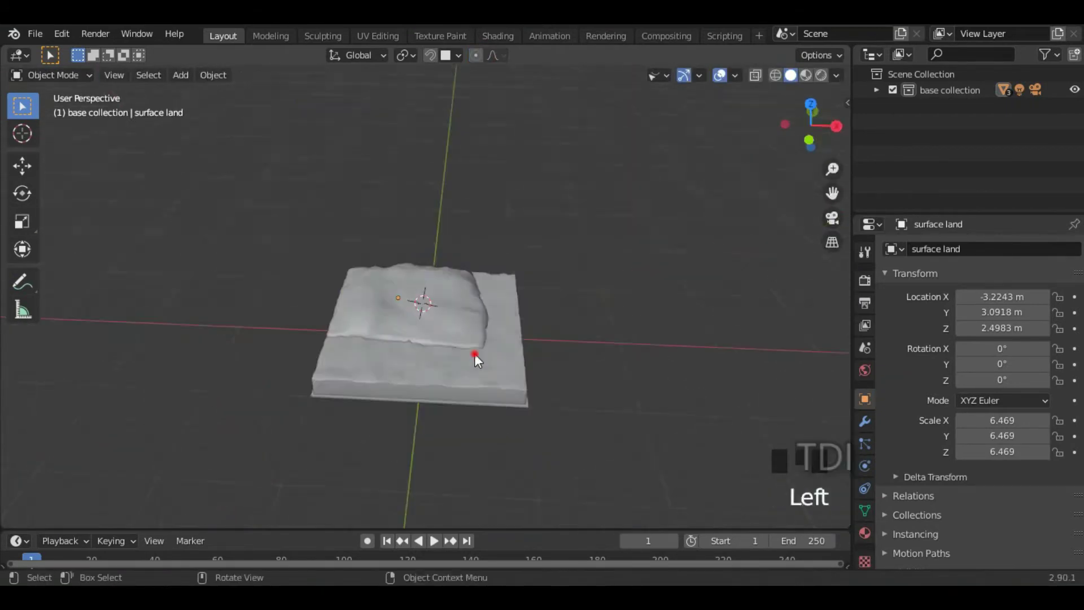
left_click(472, 263)
middle_click_drag(472, 263, 588, 299)
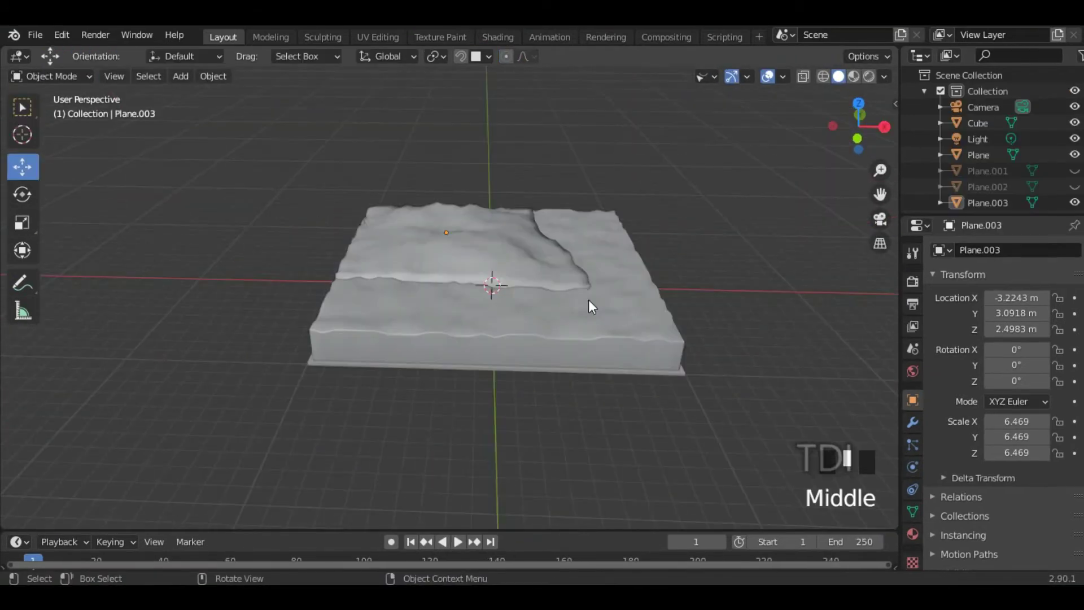
Step: Select the hilly terrain layer and hide it, leaving the uneven block and base slab visible
left_click(428, 366)
left_click(508, 345)
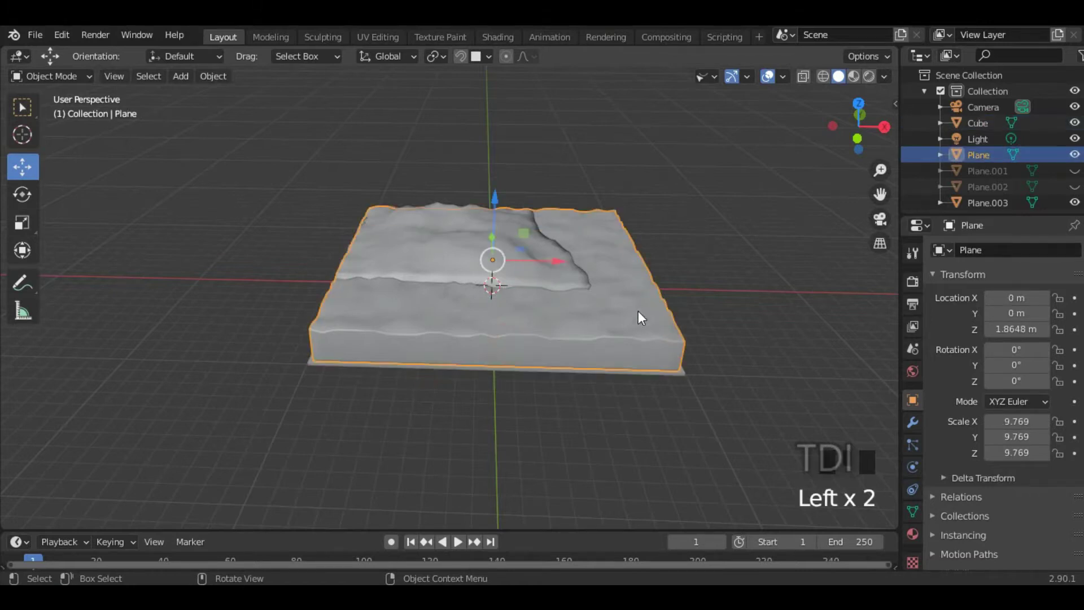
left_click(421, 245)
middle_click_drag(522, 293, 536, 268)
key("h")
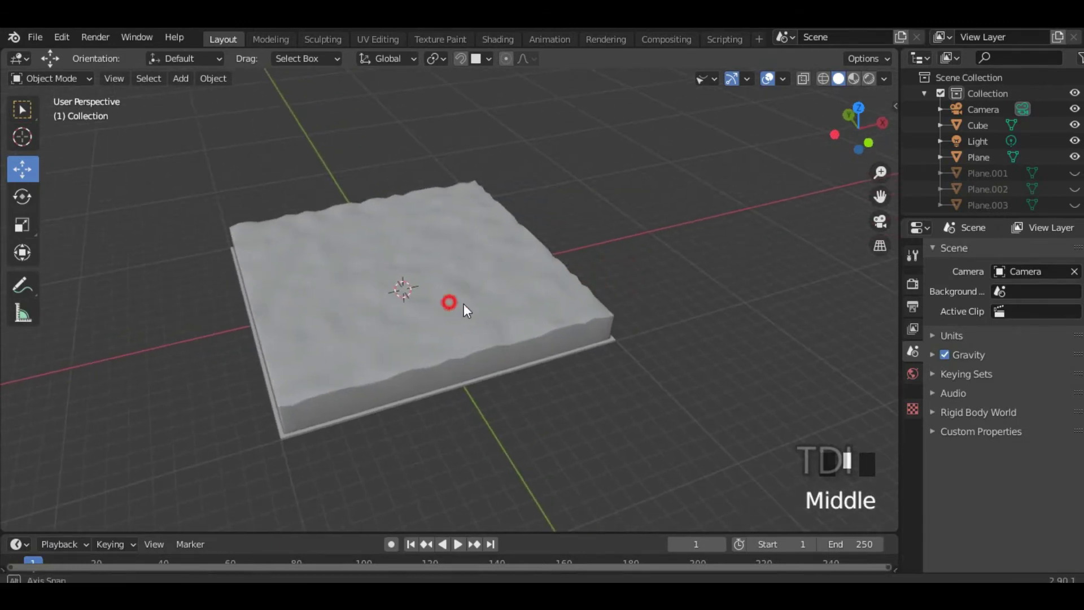
middle_click_drag(464, 304, 485, 287)
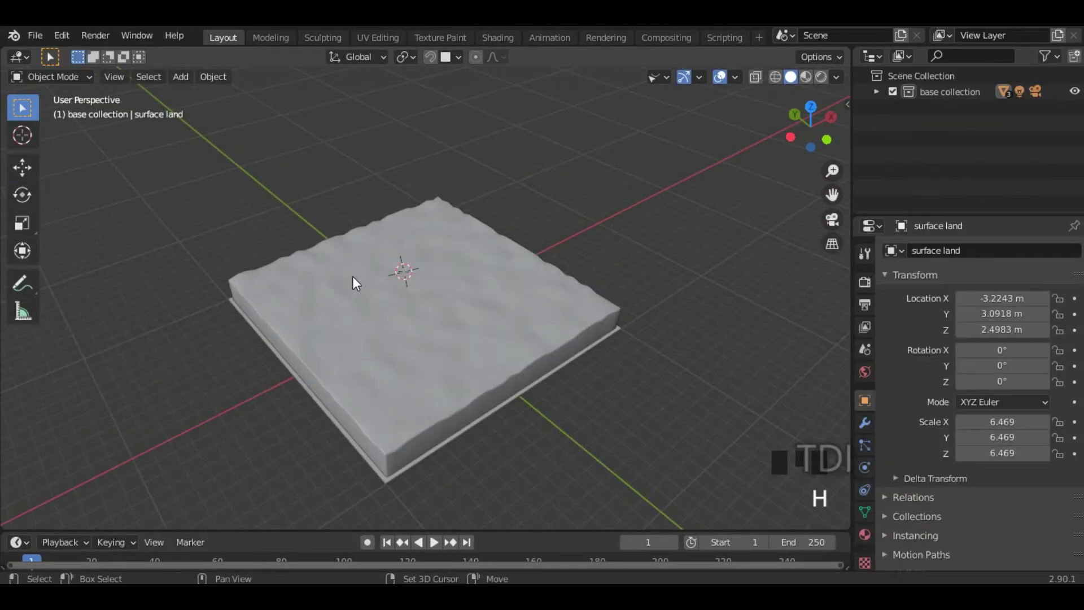
Step: Add a cube mesh and, in top view, scale it uniformly to 6.563
key("shift+a")
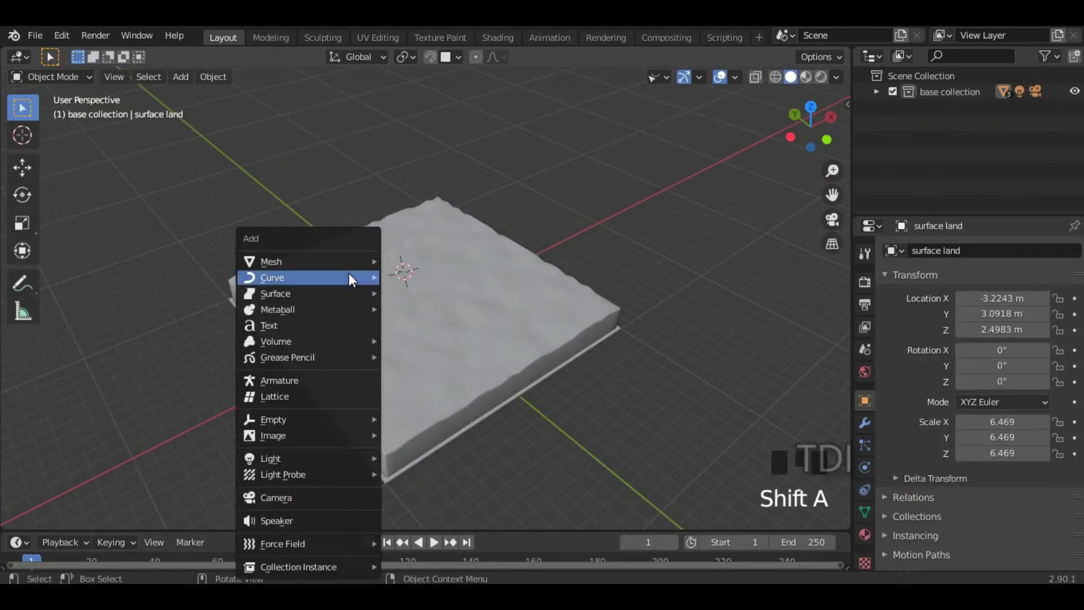
mouse_move(346, 261)
left_click(441, 273)
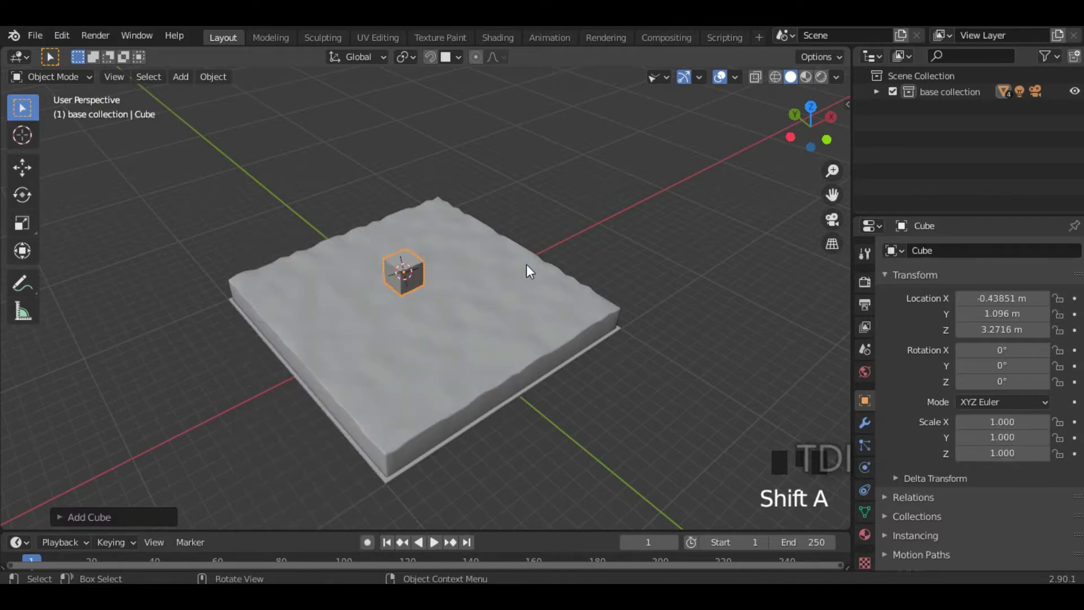
key("KP_7")
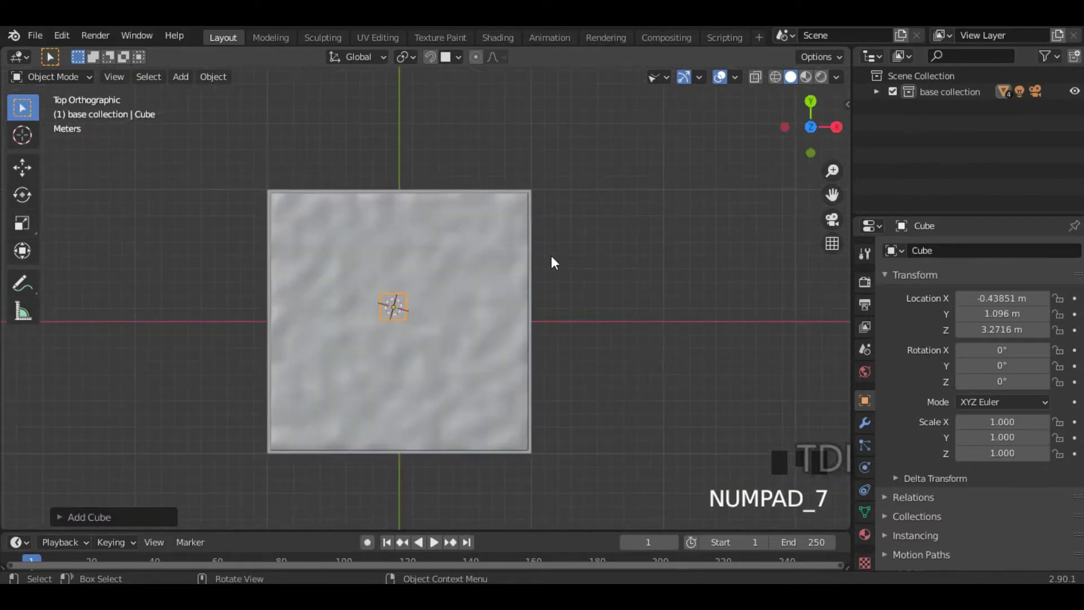
key("s")
mouse_move(126, 245)
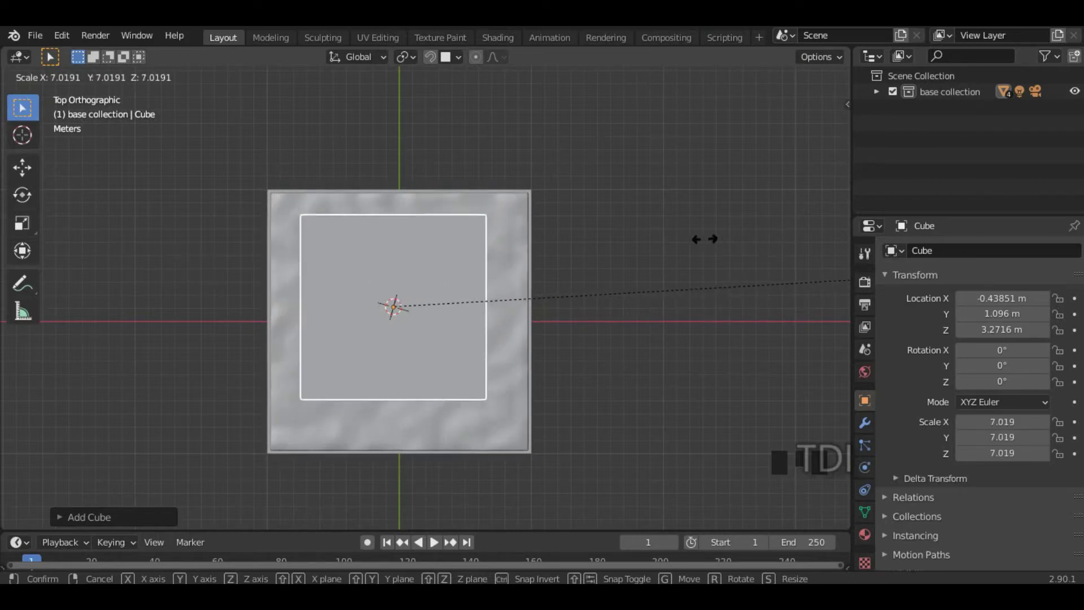
left_click(630, 249)
Step: Move the cube onto the block's -X, +Y corner and flatten it to a Z scale of 1.149
key("g")
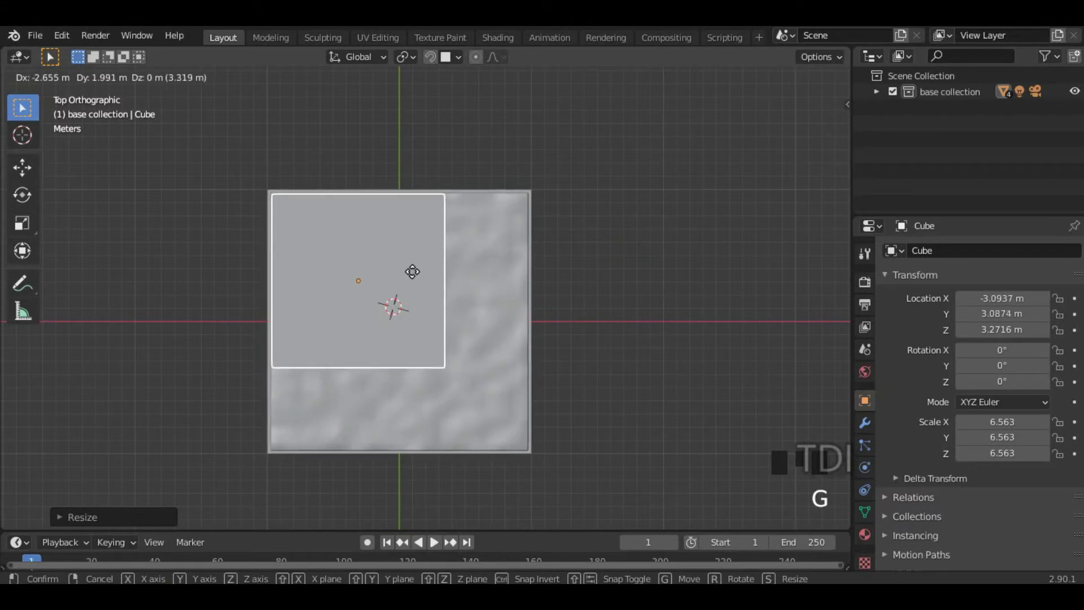
left_click(412, 273)
middle_click_drag(431, 423, 635, 257)
key("s")
key("z")
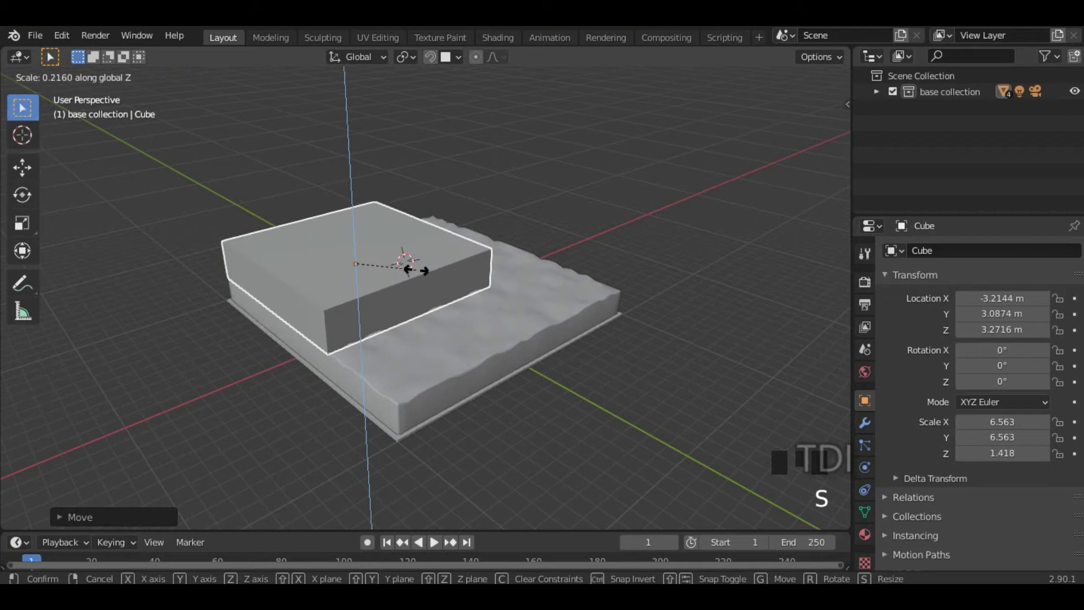
left_click(404, 272)
Step: Lower the flattened cube along Z to 1.2199 m so it sinks into the uneven block
key("KP_3")
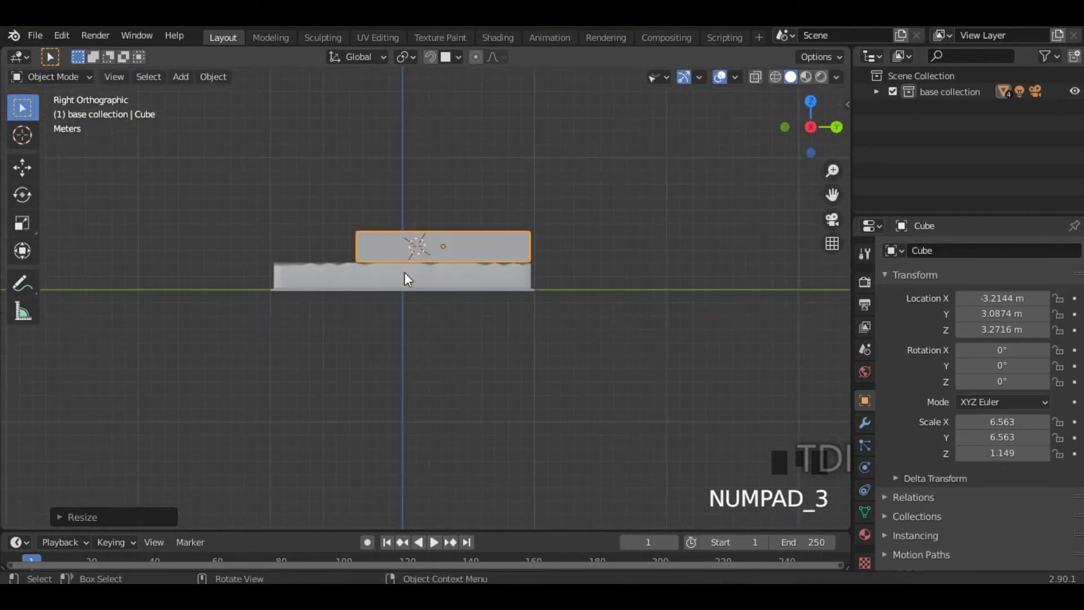
key("g")
key("z")
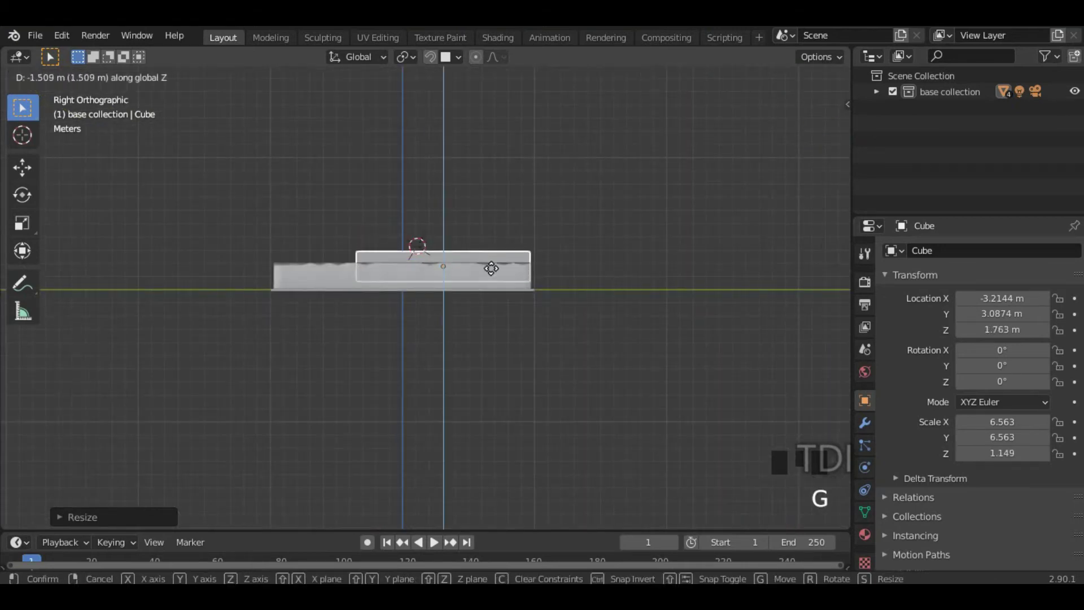
left_click(492, 274)
scroll(431, 287, "up", 3)
middle_click_drag(430, 286, 429, 310)
scroll(407, 296, "down", 4)
key("KP_1")
middle_click_drag(509, 293, 581, 363)
scroll(459, 355, "up", 2)
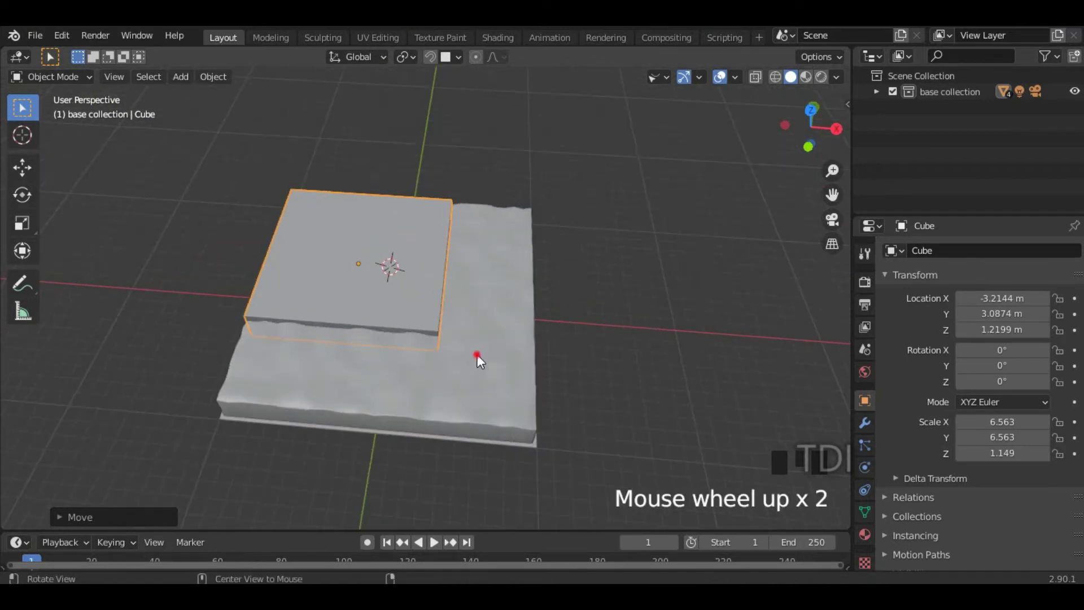
middle_click_drag(476, 357, 569, 358)
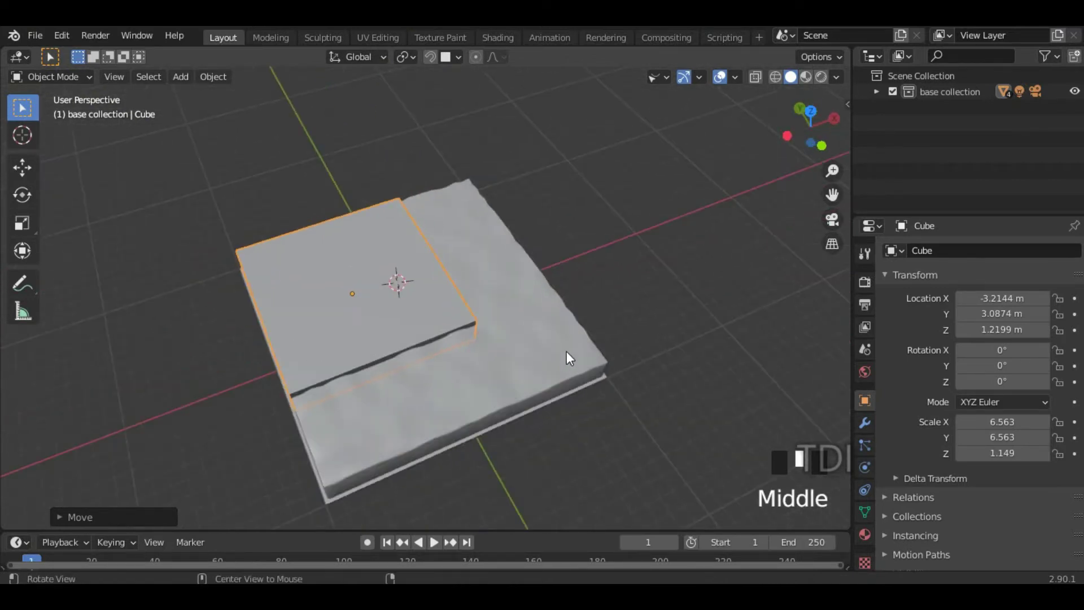
left_click(319, 39)
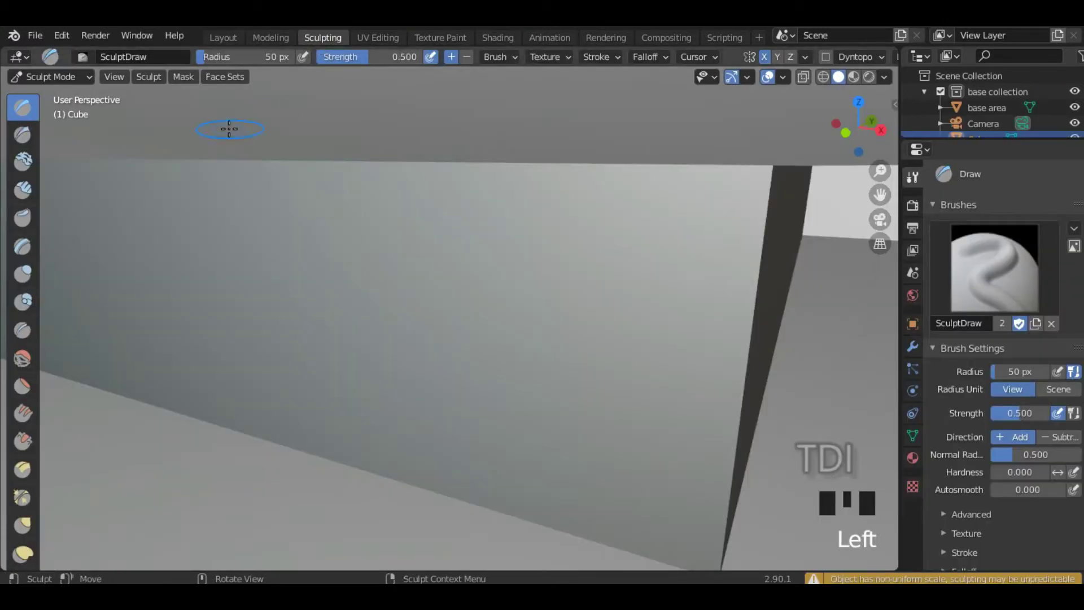
scroll(283, 213, "down", 3)
middle_click_drag(286, 208, 423, 223)
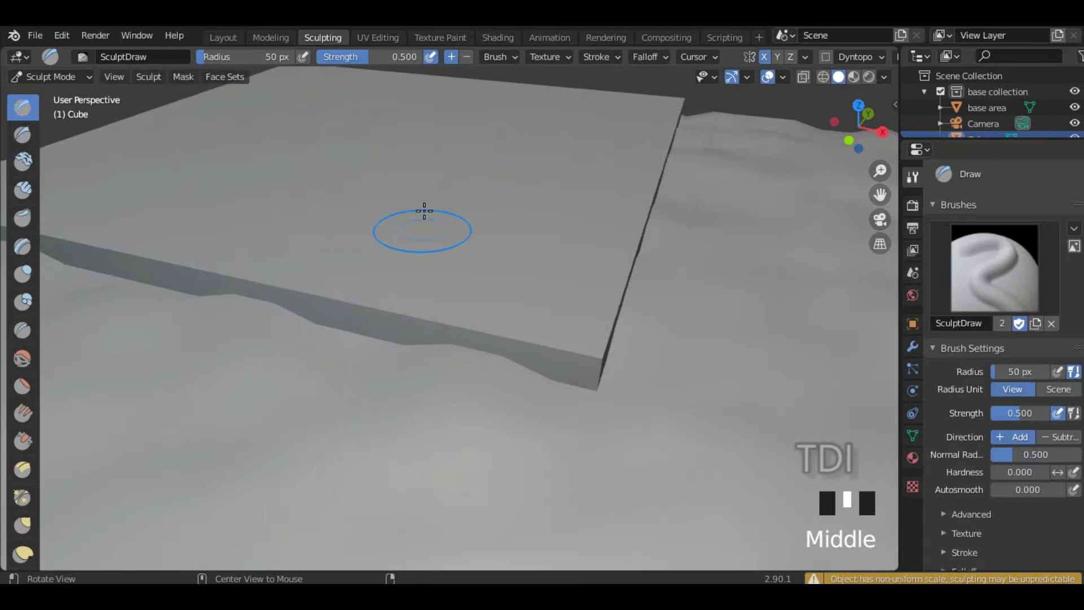
left_click(223, 37)
scroll(326, 221, "down", 2)
middle_click_drag(363, 286, 336, 290)
Step: Add 20 evenly spaced loop cuts across the flattened cube in one direction
key("Tab")
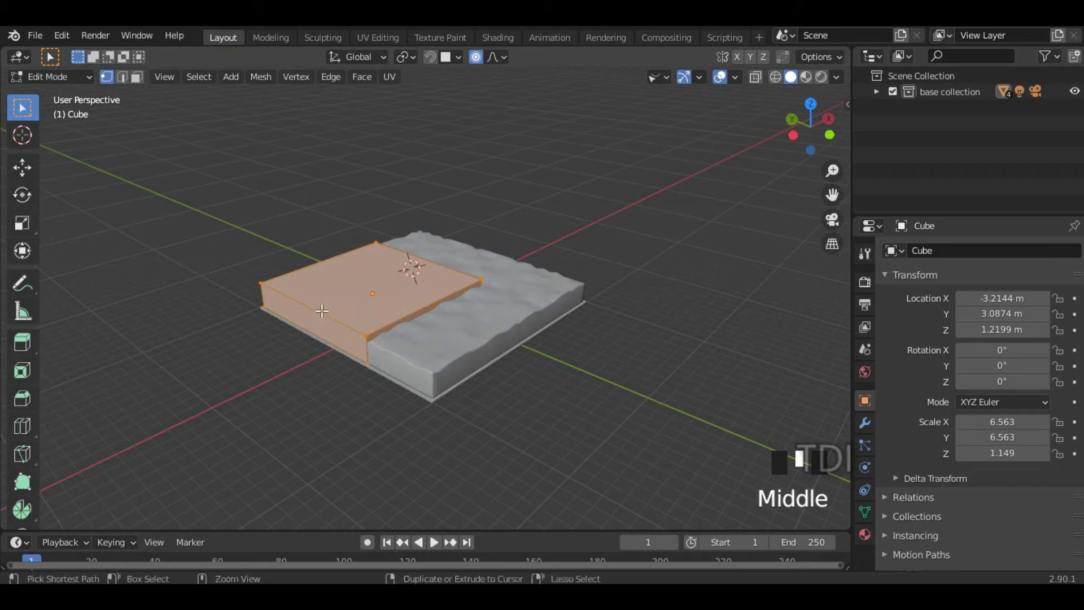
key("ctrl+r")
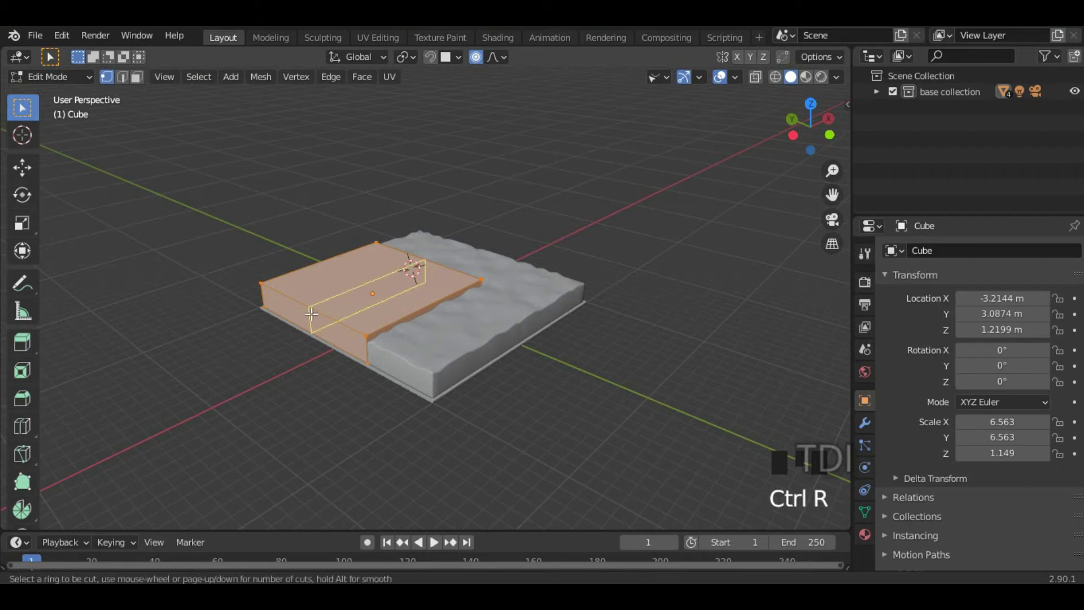
left_click(311, 314)
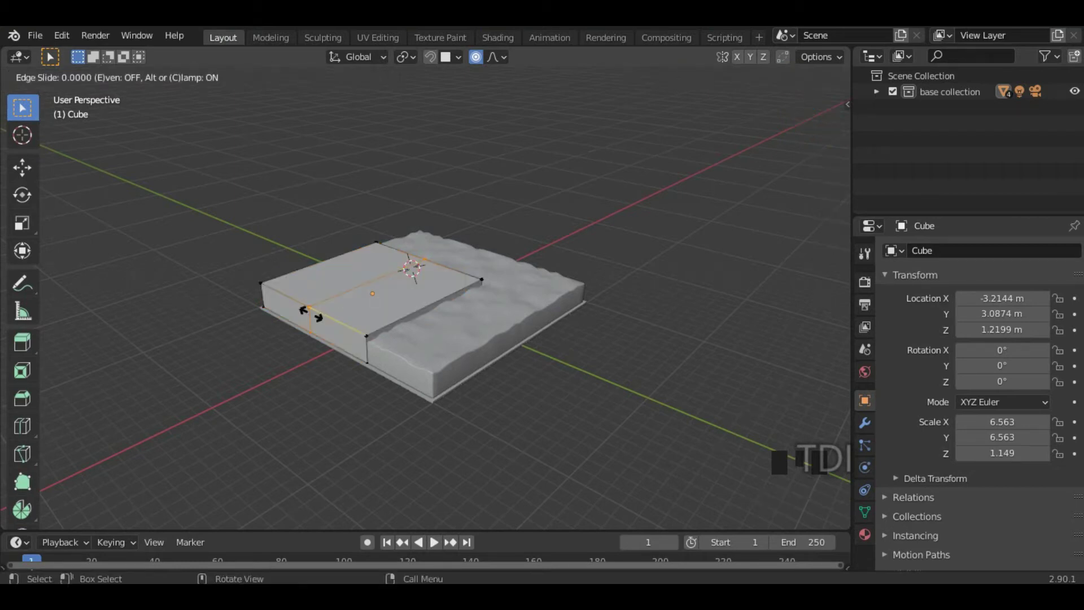
right_click(311, 314)
left_click(125, 517)
left_click(209, 387)
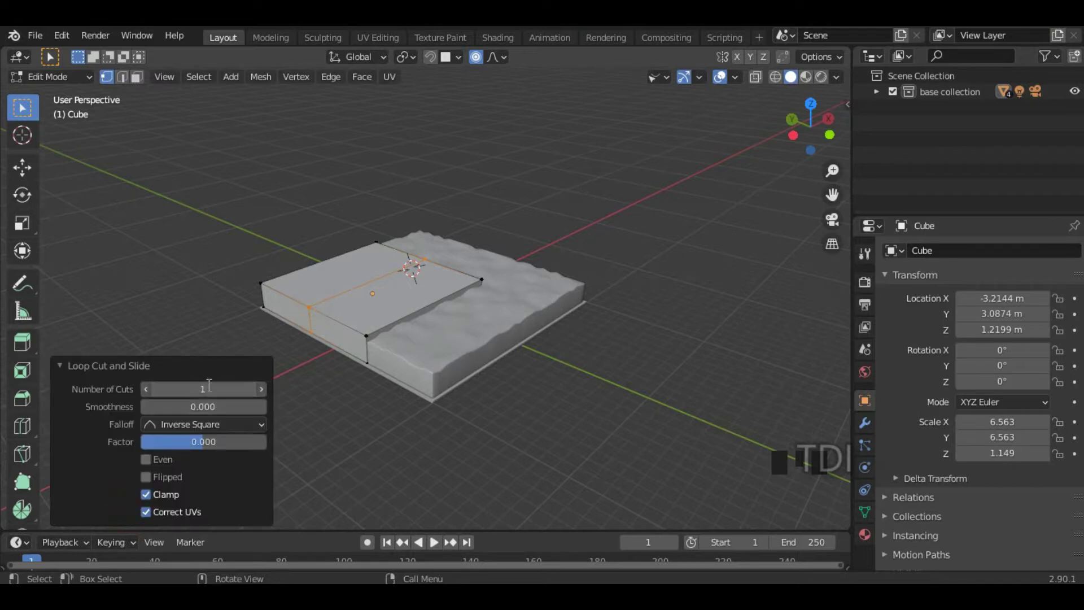
type("20")
key("Return")
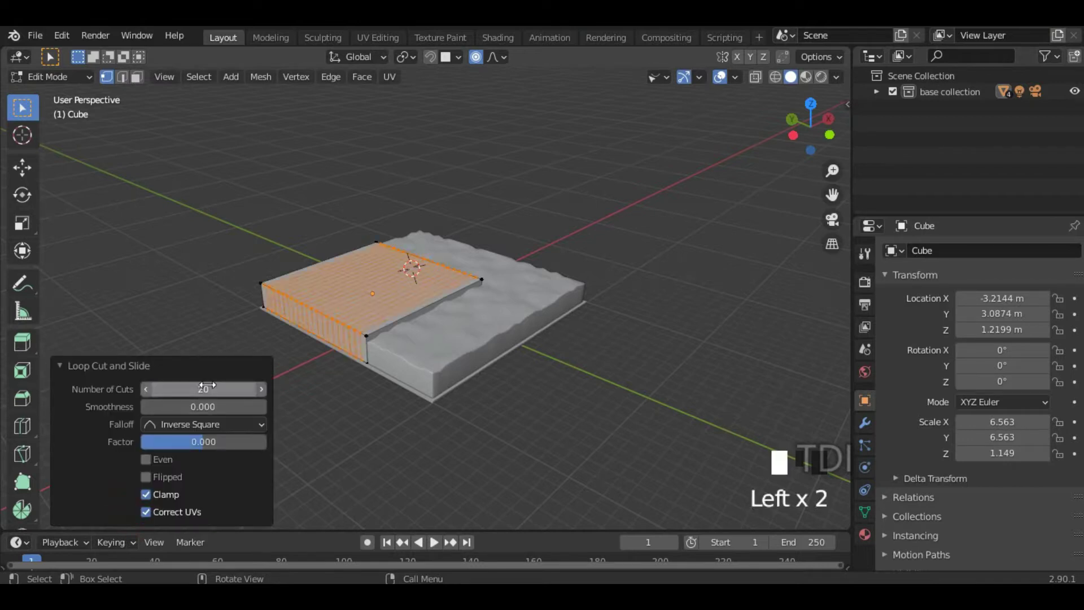
Step: Add a perpendicular set of evenly spaced loop cuts so the flattened cube's top forms a grid, and clear the selection
key("ctrl+r")
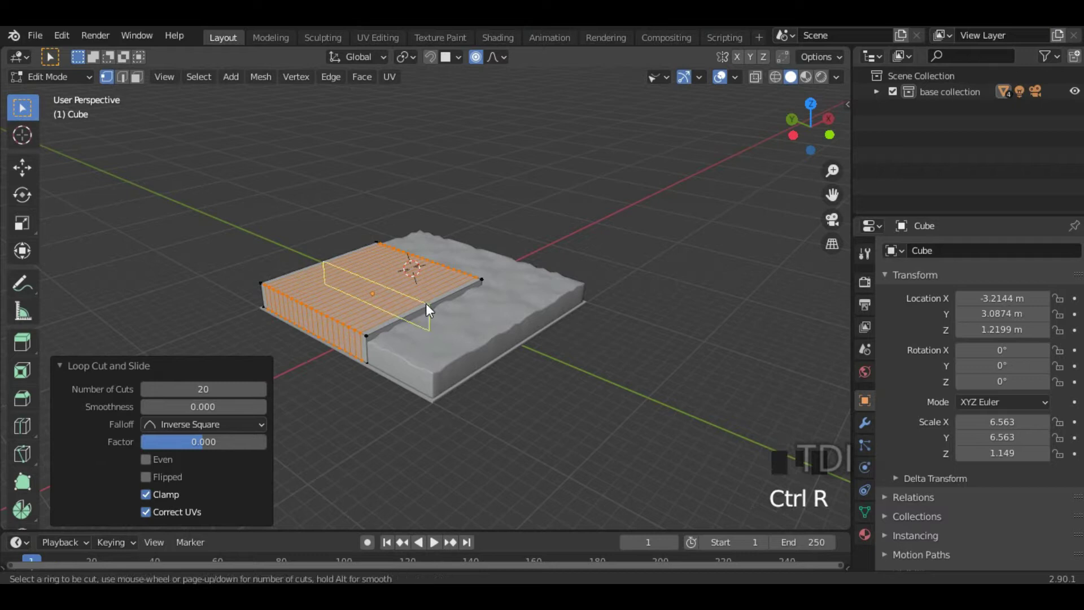
left_click(426, 303)
left_click(425, 305)
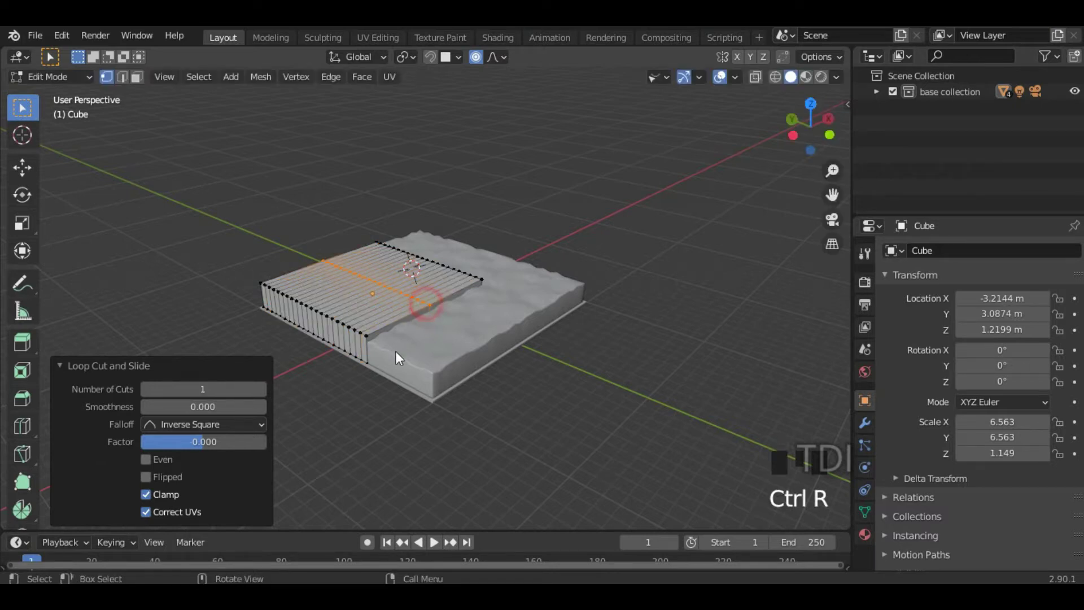
left_click(193, 389)
type("1")
type("0")
left_click(194, 389)
middle_click_drag(364, 303, 449, 371)
scroll(464, 352, "up", 3)
left_click(516, 186)
middle_click_drag(440, 310, 340, 363)
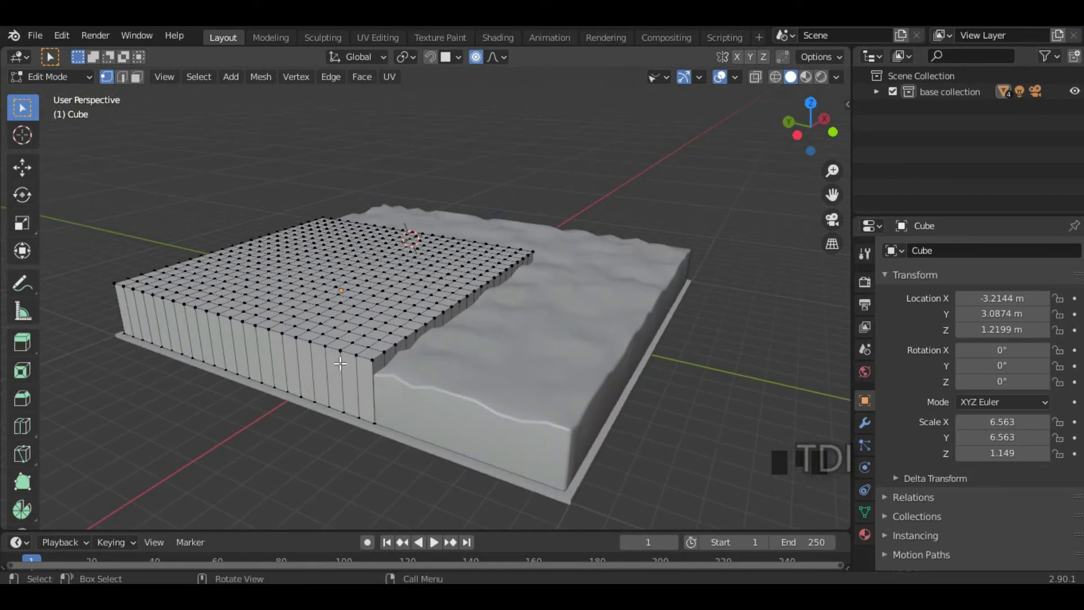
Step: Switch to the Sculpting workspace with the subdivided cube in view and set the brush radius to 50 px
left_click(322, 38)
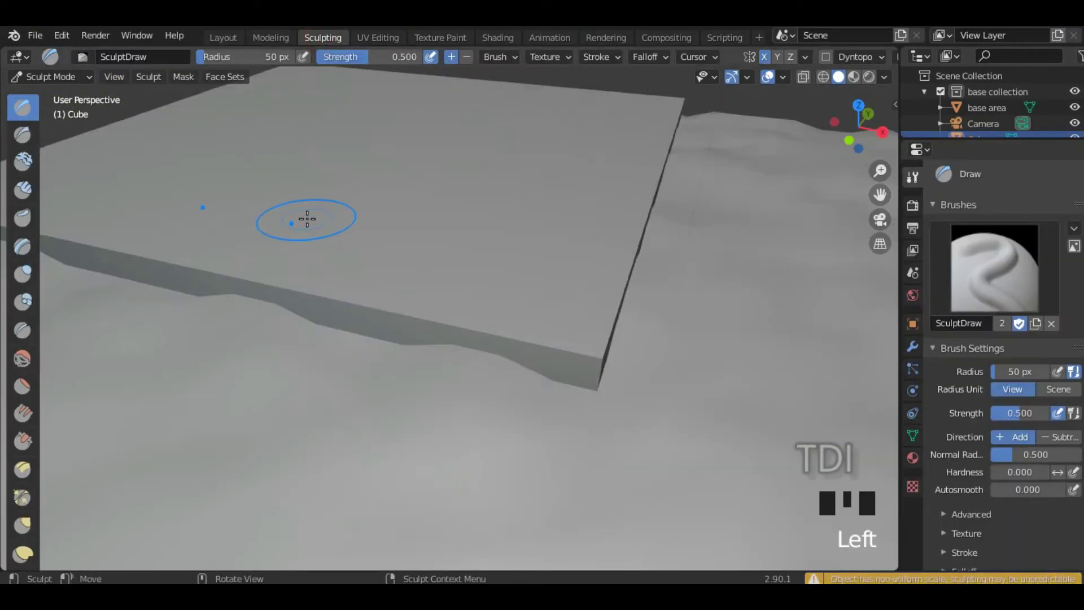
scroll(305, 216, "down", 4)
mouse_move(387, 247)
middle_mouse_down()
mouse_move(419, 266)
mouse_move(527, 252)
mouse_move(513, 261)
mouse_move(503, 245)
middle_mouse_up()
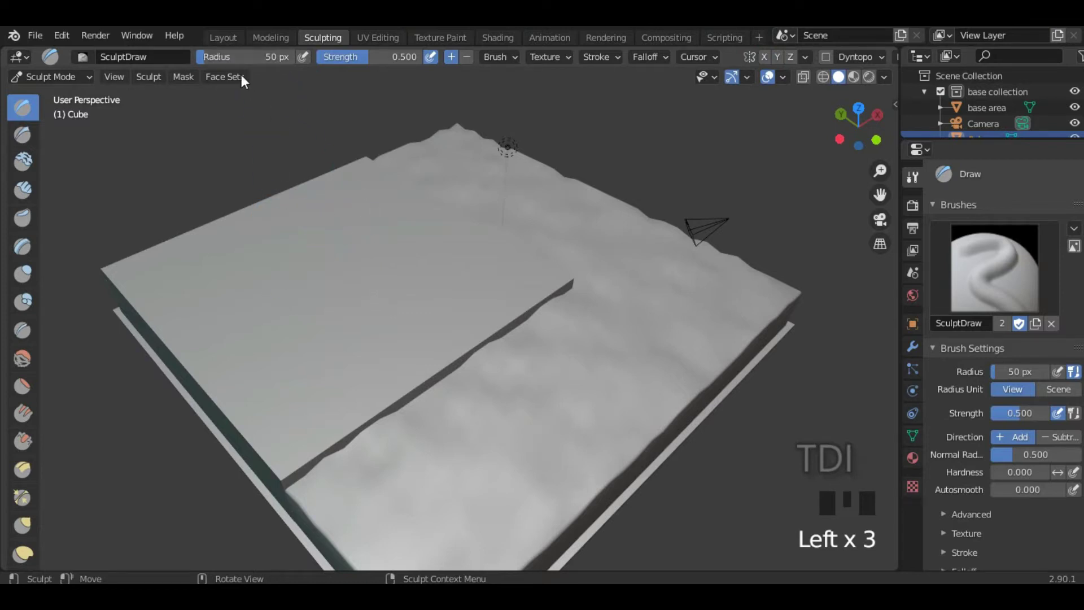
mouse_move(229, 55)
left_mouse_down()
mouse_move(238, 70)
mouse_move(219, 82)
mouse_move(222, 60)
left_mouse_up()
left_click(222, 56)
type("50")
left_click(221, 59)
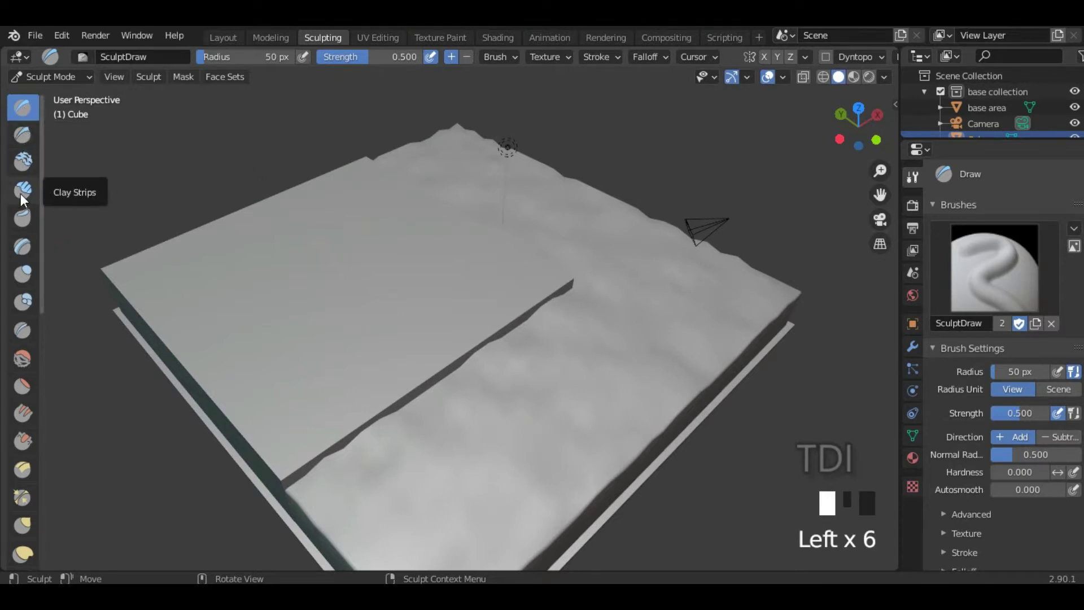
Step: Sculpt soft uneven bumps across the cube's top surface using the Inflate brush
left_click(22, 275)
left_click_drag(314, 339, 334, 300)
mouse_move(334, 299)
middle_mouse_down()
mouse_move(375, 331)
mouse_move(387, 316)
mouse_move(397, 339)
middle_mouse_up()
left_click_drag(396, 338, 408, 313)
left_click_drag(285, 302, 365, 295)
left_click(421, 293)
left_click(421, 307)
left_click(317, 341)
left_click(358, 346)
left_click(339, 346)
left_click(387, 373)
left_click(390, 380)
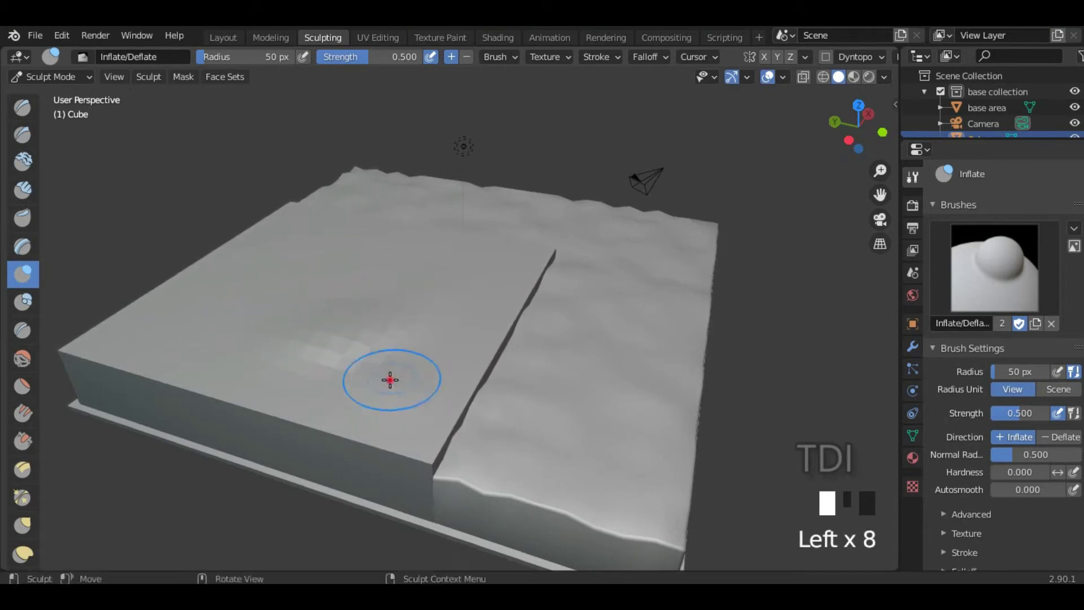
left_click(390, 379)
left_click(373, 373)
left_click(259, 337)
mouse_move(298, 340)
middle_mouse_down()
mouse_move(395, 347)
mouse_move(445, 375)
middle_mouse_up()
left_click(436, 391)
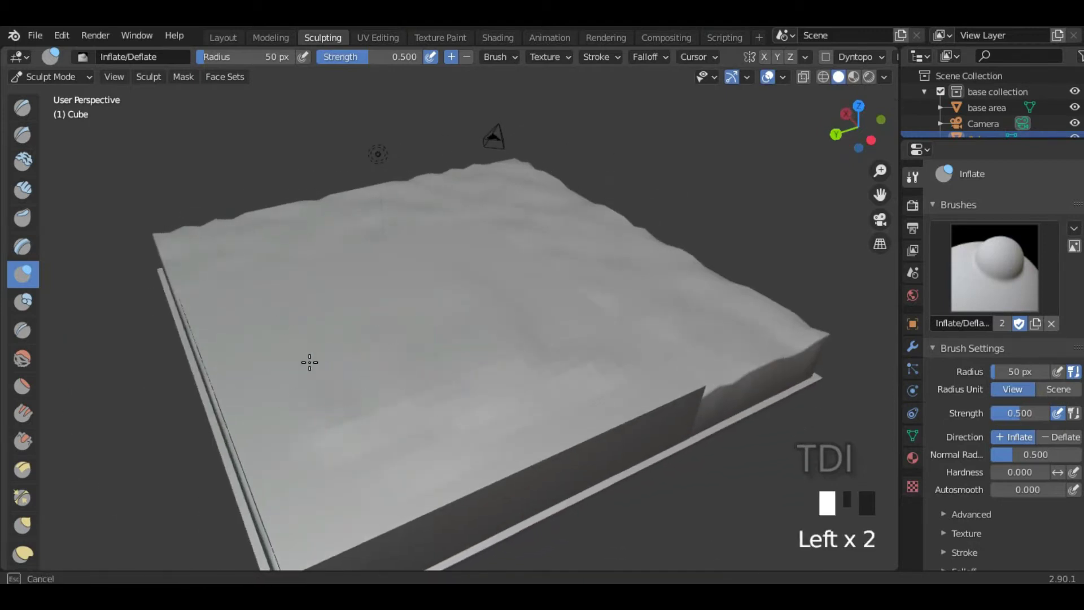
mouse_move(315, 377)
middle_mouse_down()
mouse_move(336, 407)
mouse_move(276, 392)
mouse_move(249, 338)
middle_mouse_up()
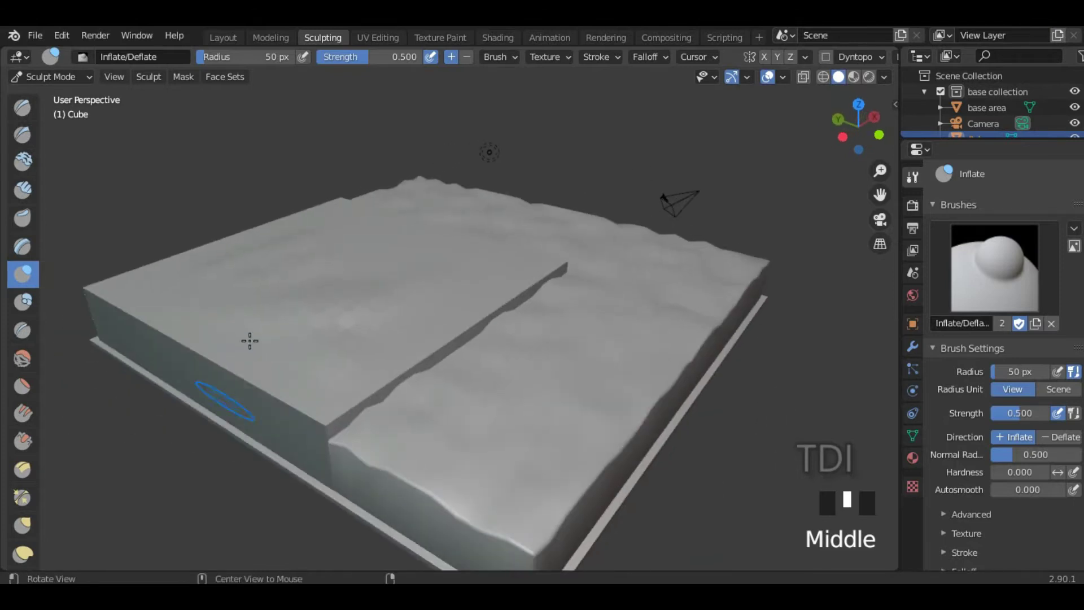
left_click(312, 286)
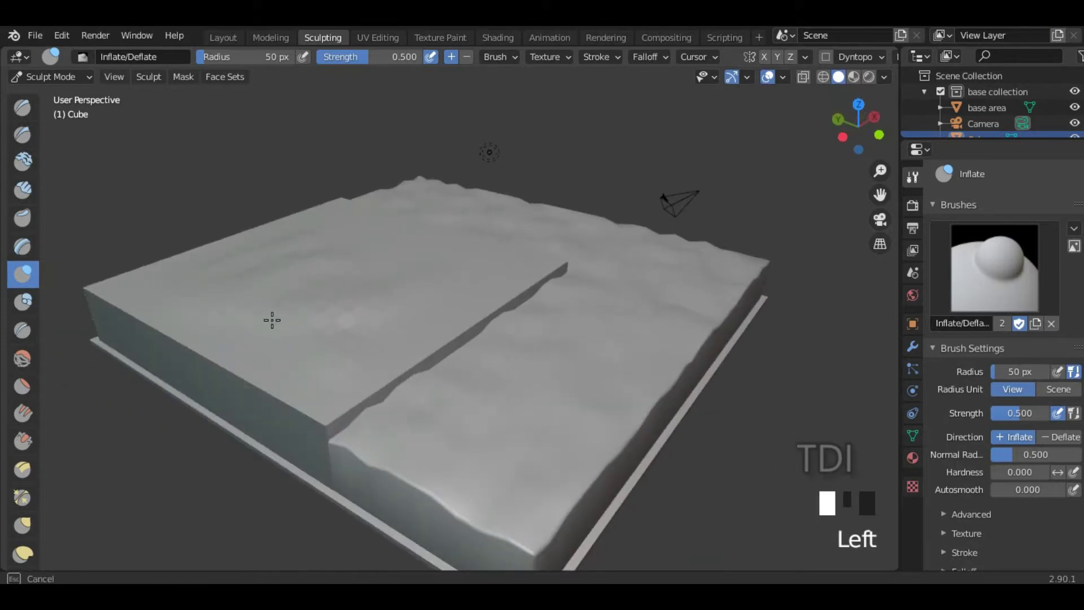
left_click(373, 266)
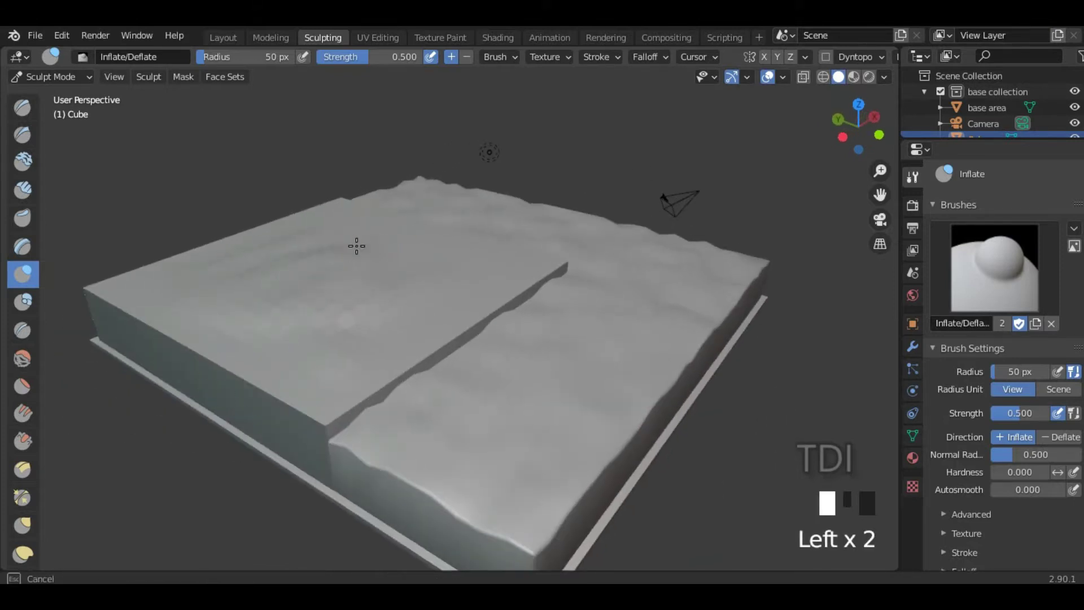
middle_click_drag(297, 310, 452, 288)
mouse_move(412, 343)
middle_mouse_down()
mouse_move(462, 332)
mouse_move(438, 348)
middle_mouse_up()
left_click_drag(439, 348, 401, 330)
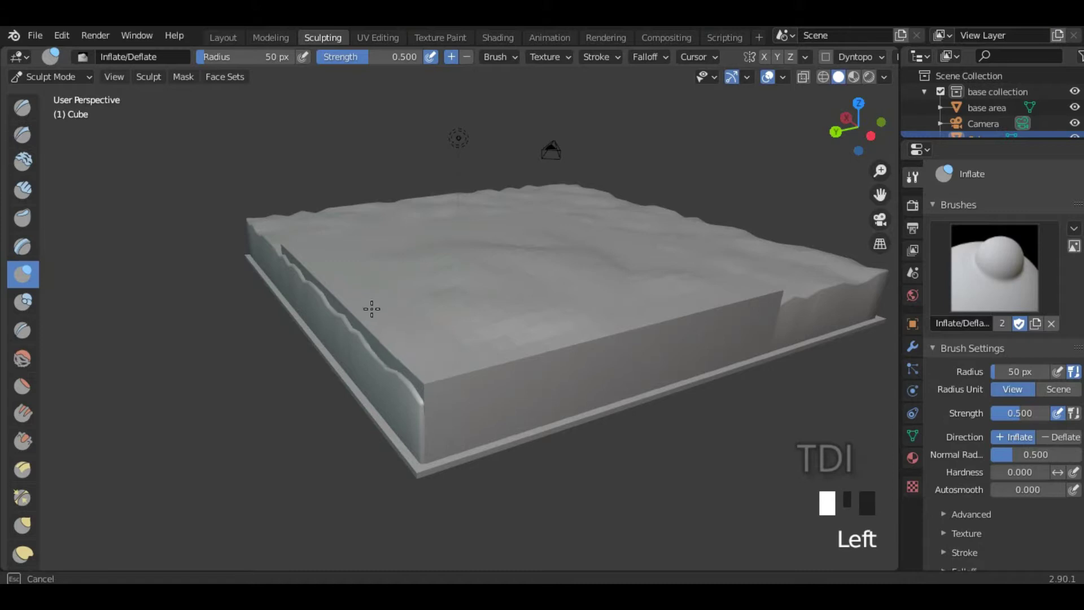
mouse_move(371, 291)
middle_mouse_down()
mouse_move(416, 317)
mouse_move(407, 327)
mouse_move(457, 344)
mouse_move(417, 325)
mouse_move(414, 293)
middle_mouse_up()
Step: Check the cube's sculpted mesh in Edit Mode with everything selected, and add more Inflate strokes to its top in Sculpt Mode
key("Tab")
key("a")
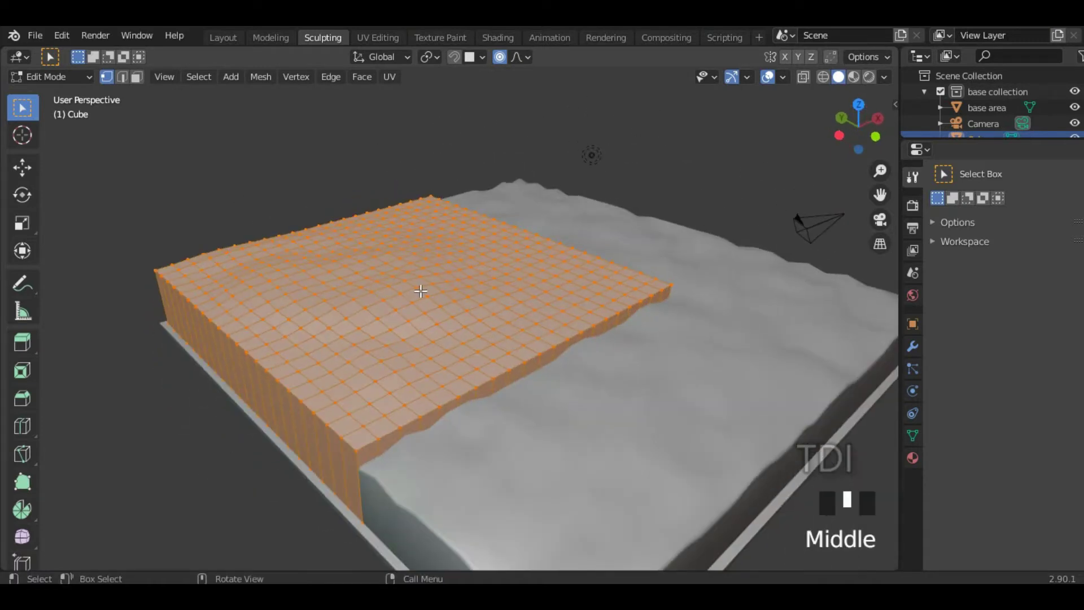
key("Tab")
left_click_drag(425, 290, 463, 320)
left_click_drag(365, 353, 361, 327)
mouse_move(361, 327)
middle_mouse_down()
mouse_move(370, 312)
mouse_move(347, 83)
middle_mouse_up()
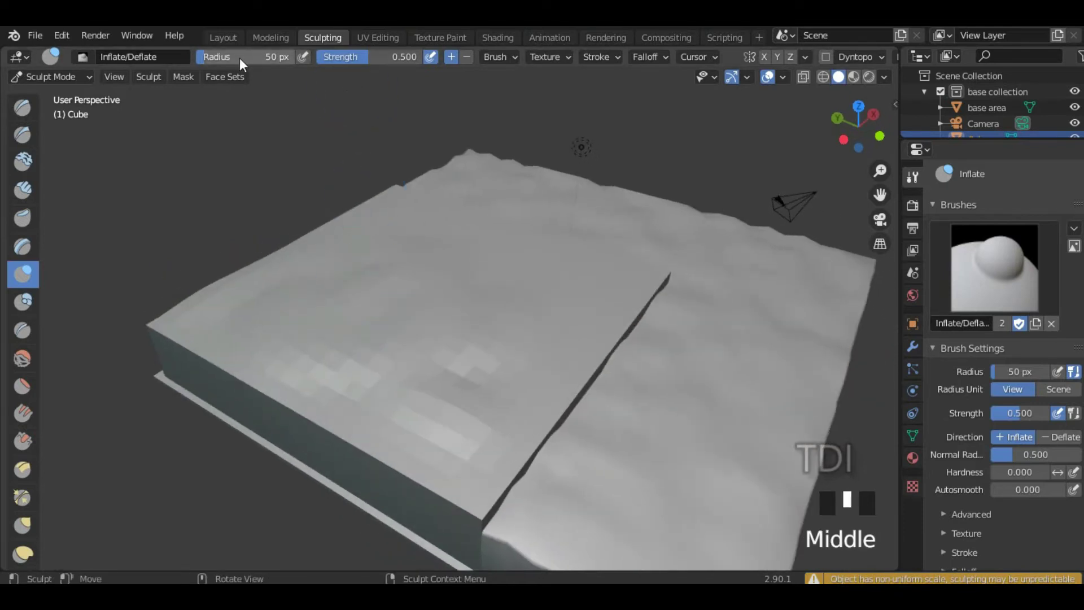
Step: Sculpt stronger mounds over the cube's top and corner with the Blob brush at 50 px radius and 0.500 strength
left_click(23, 302)
mouse_move(375, 334)
left_mouse_down()
mouse_move(402, 331)
mouse_move(350, 331)
left_mouse_up()
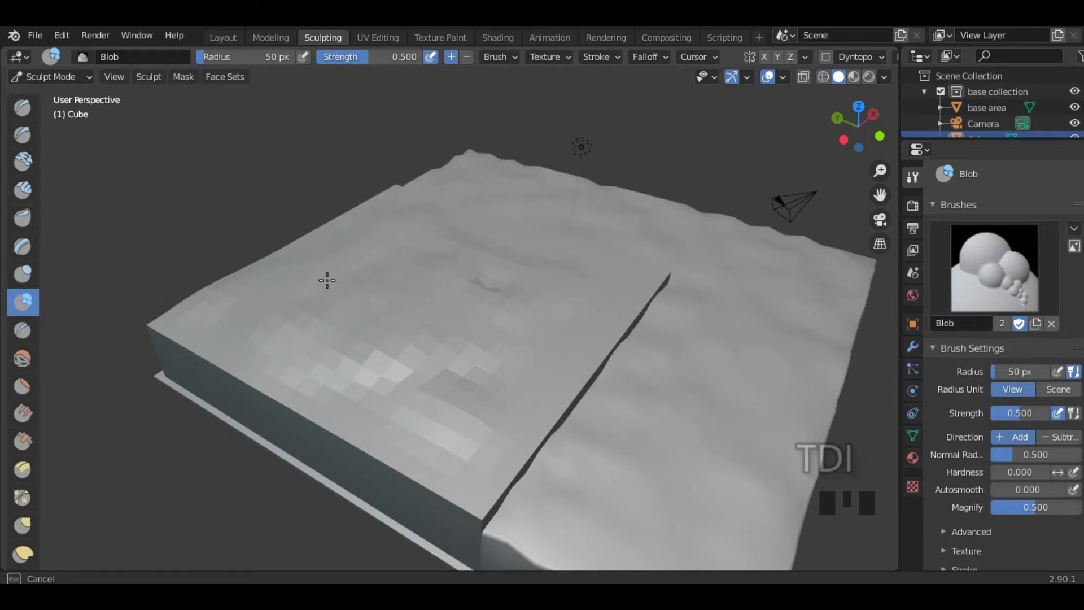
mouse_move(329, 373)
left_mouse_down()
mouse_move(438, 404)
mouse_move(436, 368)
left_mouse_up()
mouse_move(435, 368)
middle_mouse_down()
mouse_move(554, 353)
mouse_move(562, 371)
middle_mouse_up()
left_click_drag(496, 403, 485, 344)
mouse_move(358, 305)
left_mouse_down()
mouse_move(520, 392)
mouse_move(497, 317)
left_mouse_up()
left_click_drag(450, 284, 508, 327)
mouse_move(542, 341)
middle_mouse_down()
mouse_move(375, 341)
mouse_move(468, 354)
middle_mouse_up()
key("Tab")
key("Tab")
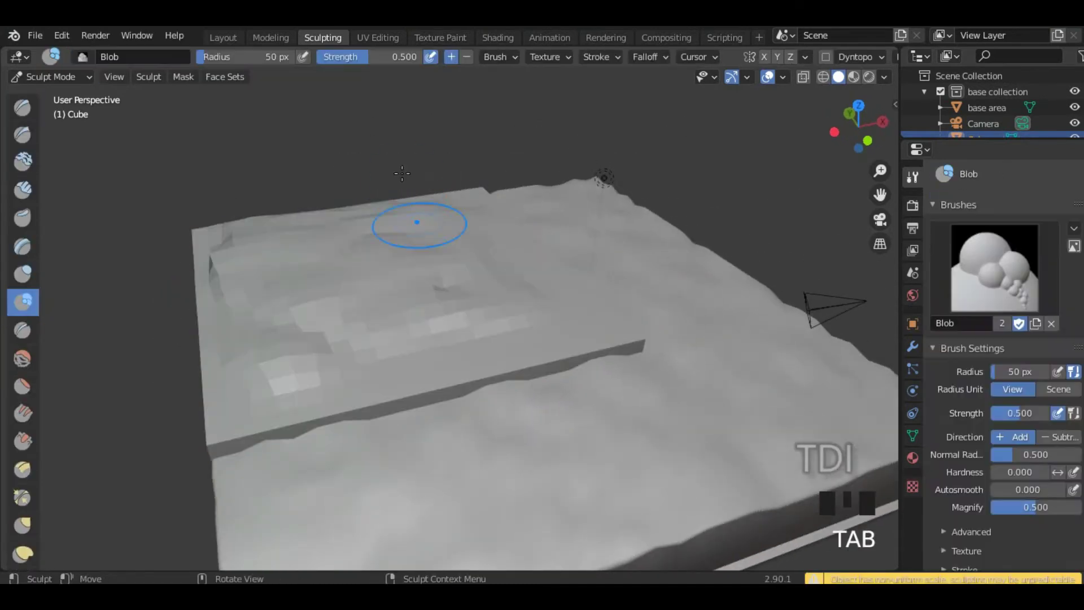
Step: Return to the Layout workspace and shade the sculpted cube smooth
left_click(222, 37)
middle_click_drag(420, 307, 446, 255)
right_click(317, 262)
left_click(314, 262)
middle_click_drag(405, 308, 432, 282)
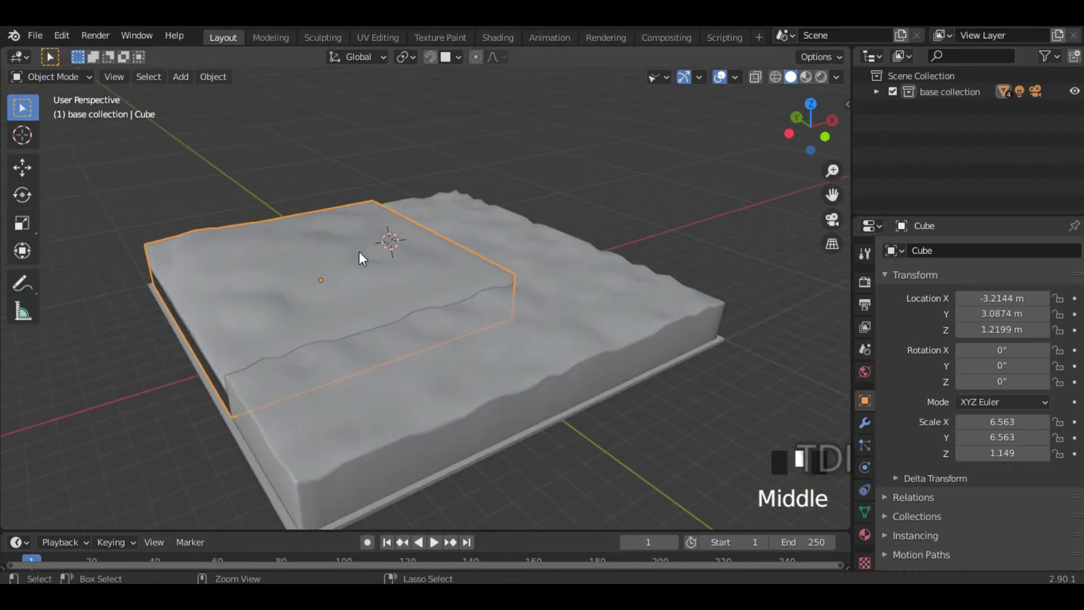
Step: Try applying the sculpted cube's scale and undo it
key("ctrl+a")
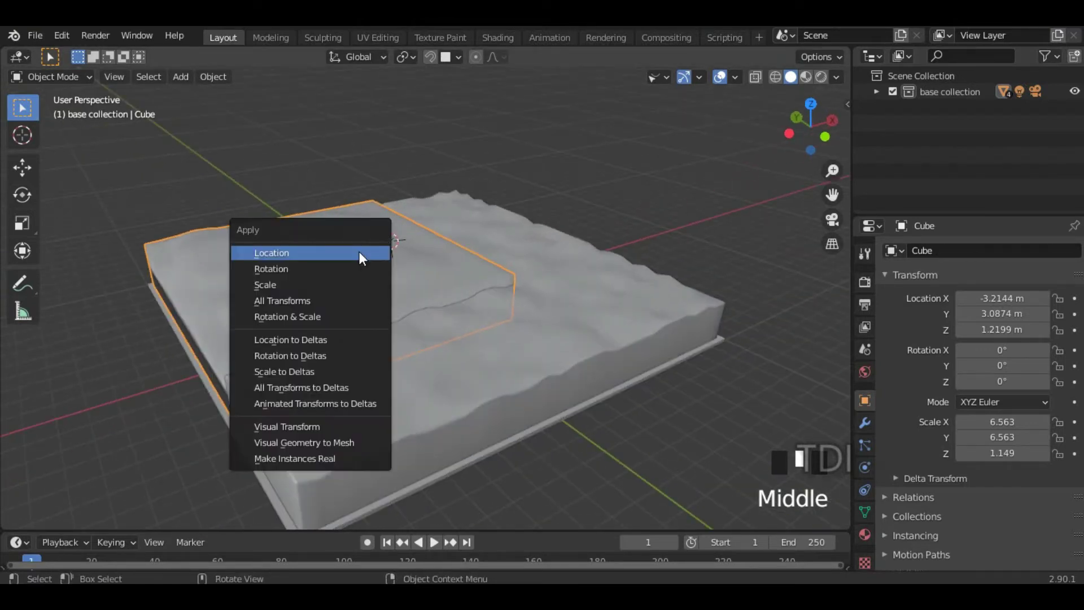
left_click(277, 285)
middle_click_drag(276, 301, 333, 283)
key("ctrl+z")
middle_click_drag(434, 350, 399, 344)
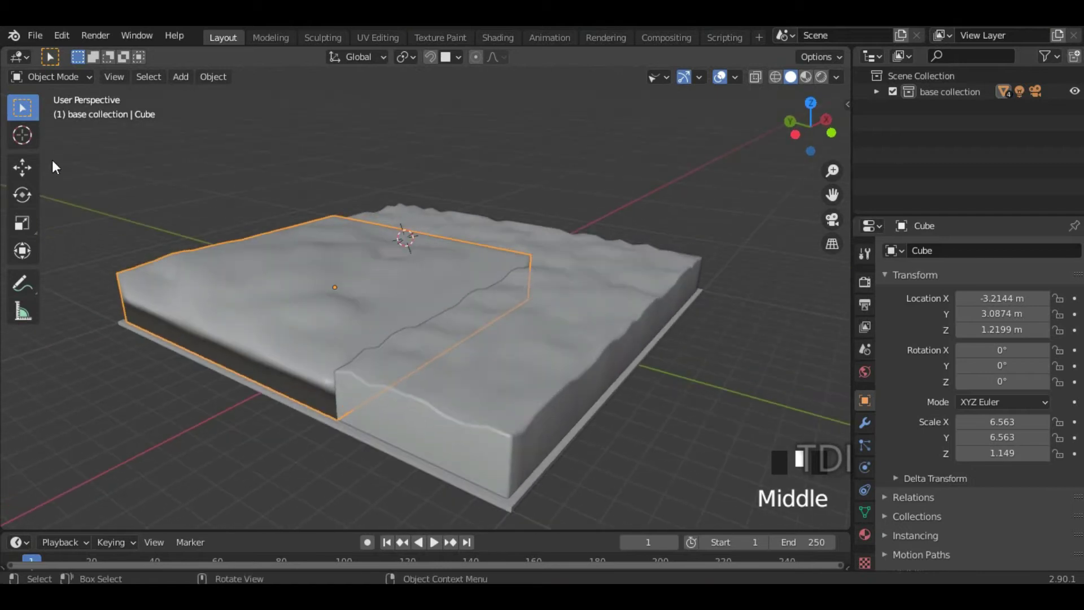
Step: Move the sculpted cube along the X axis to -3.0625 m so its side sinks into the uneven block
left_click(24, 165)
mouse_move(384, 276)
left_mouse_down()
mouse_move(395, 264)
mouse_move(382, 266)
left_mouse_up()
middle_click_drag(382, 266, 468, 341)
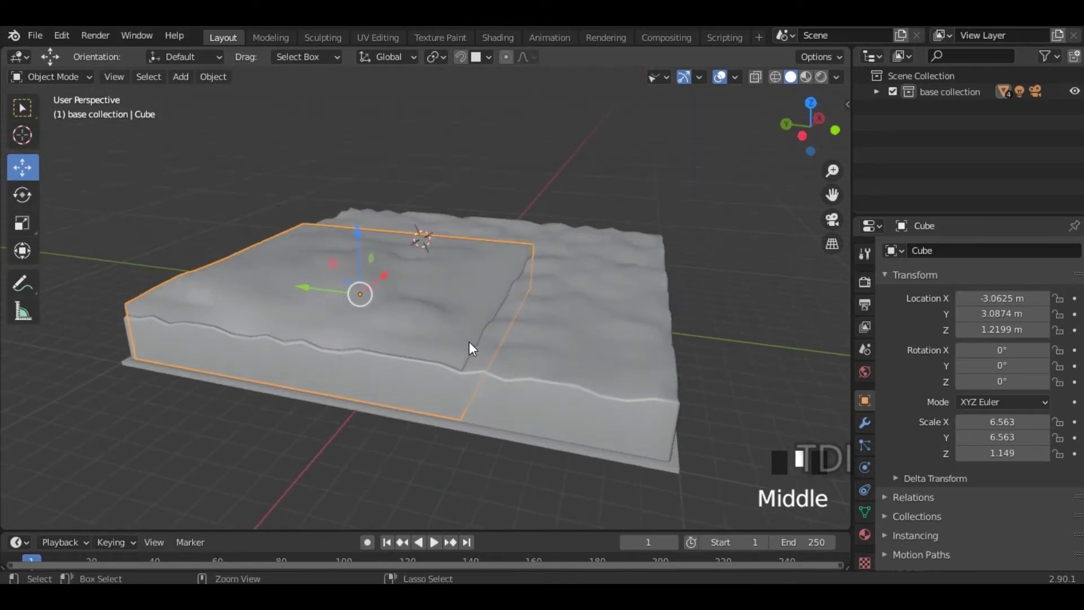
Step: Apply the sculpted cube's scale and deselect it to inspect how it blends with the block
key("ctrl+a")
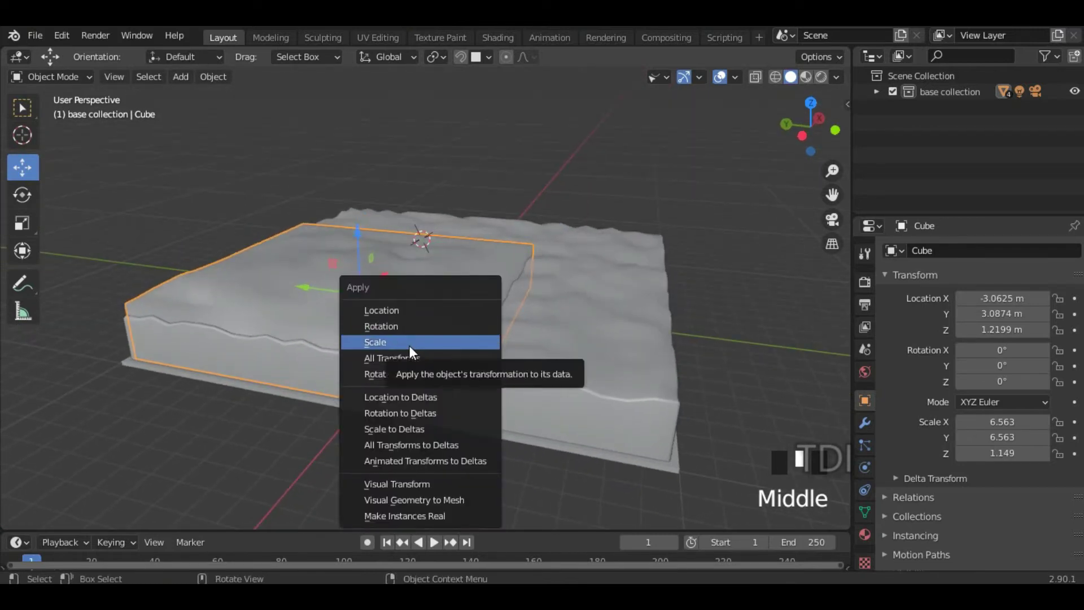
left_click(408, 343)
middle_click_drag(420, 347, 605, 236)
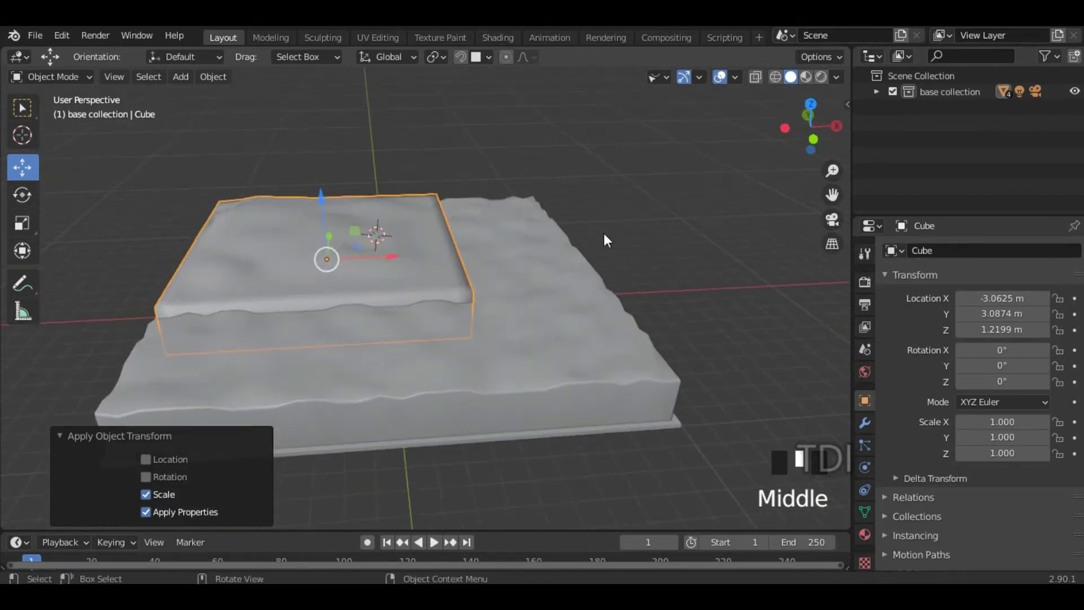
left_click(649, 198)
middle_click_drag(435, 295, 537, 302)
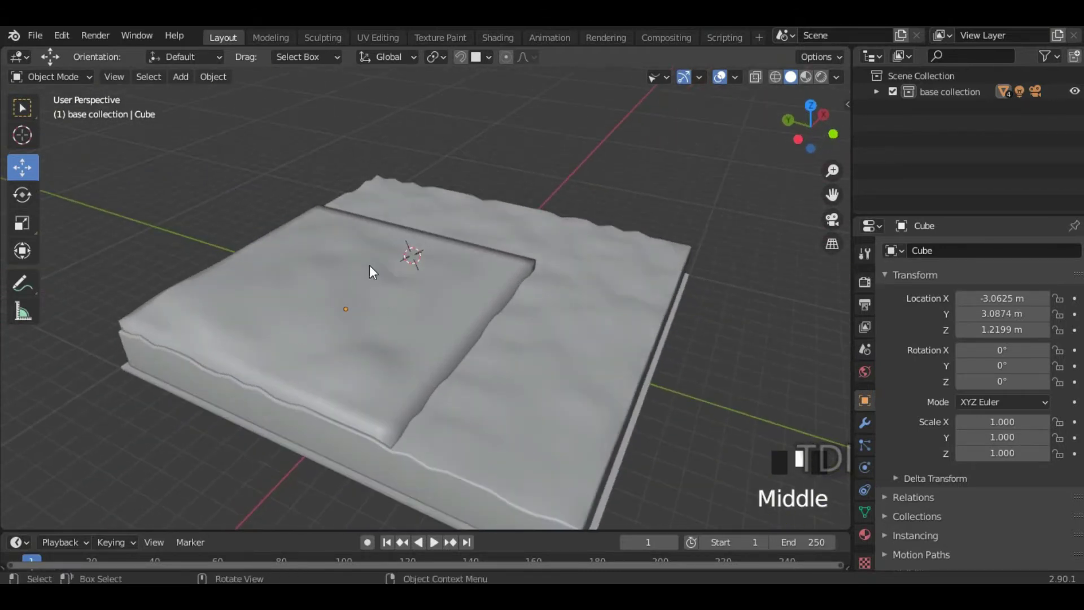
middle_click_drag(527, 341, 409, 291)
Step: Select the sculpted cube layer and delete it
left_click(408, 289)
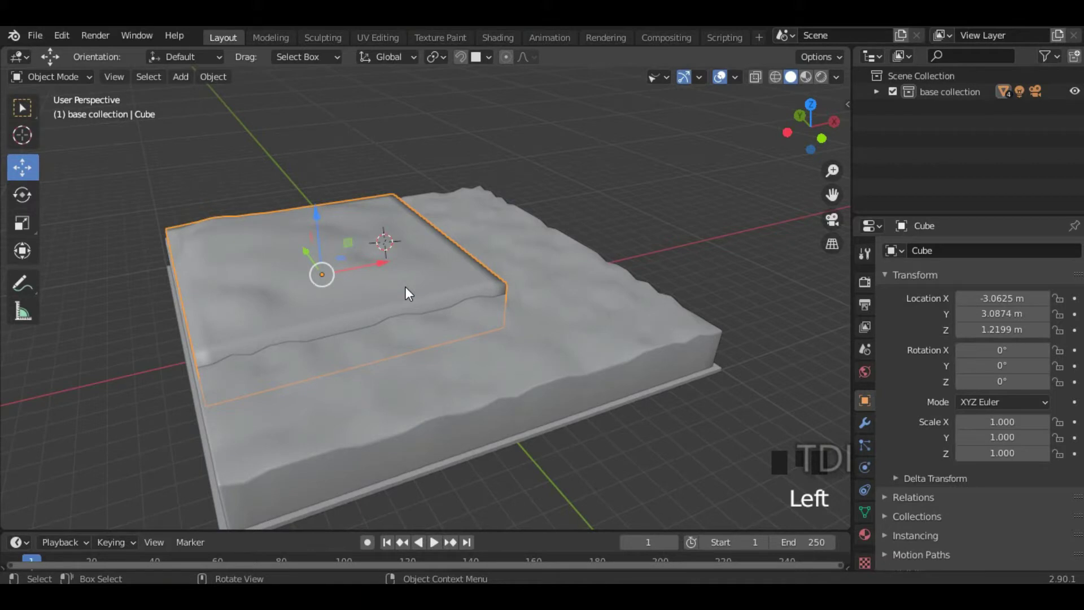
key("x")
left_click(405, 287)
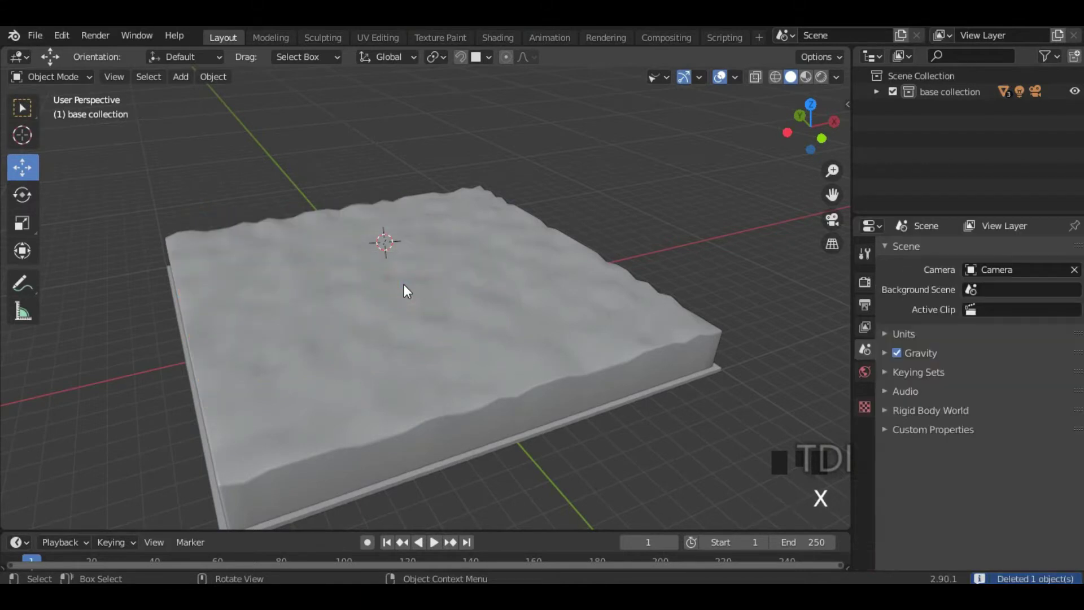
Step: Unhide the hilly terrain layer on the corner of the uneven block
key("alt+h")
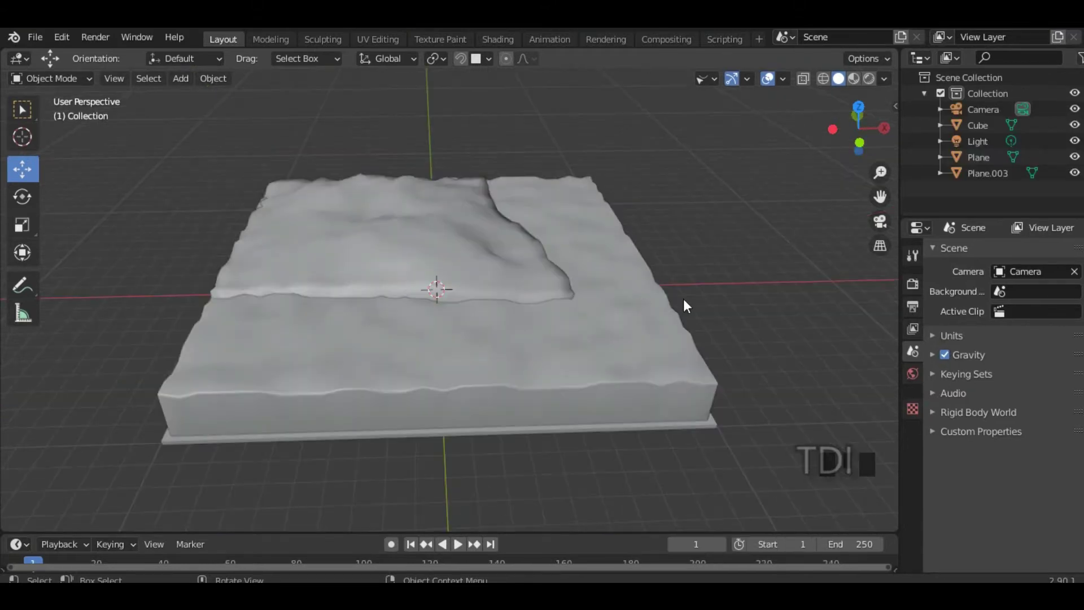
middle_click_drag(645, 297, 582, 312)
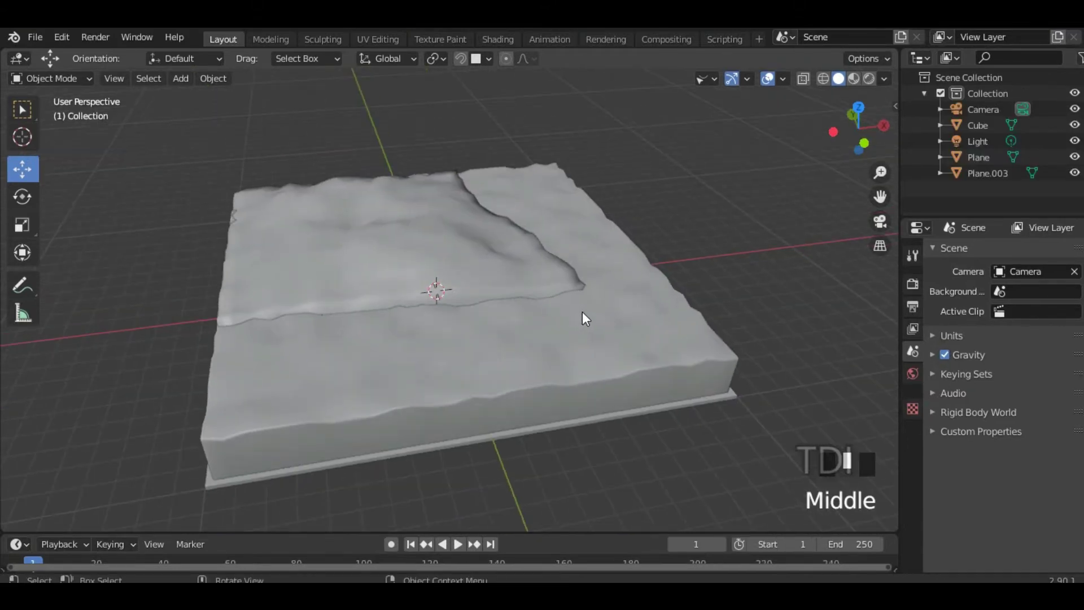
middle_click_drag(672, 344, 479, 246, "shift")
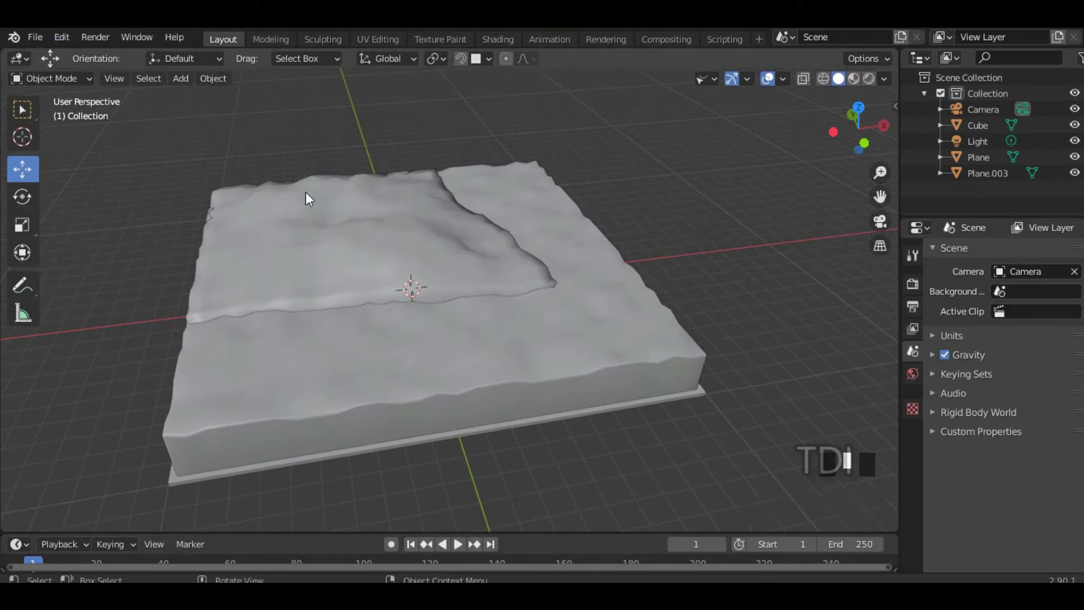
Step: Save the scene in the Documents folder under the file name "day 6 & 7 tutorial"
left_click(34, 37)
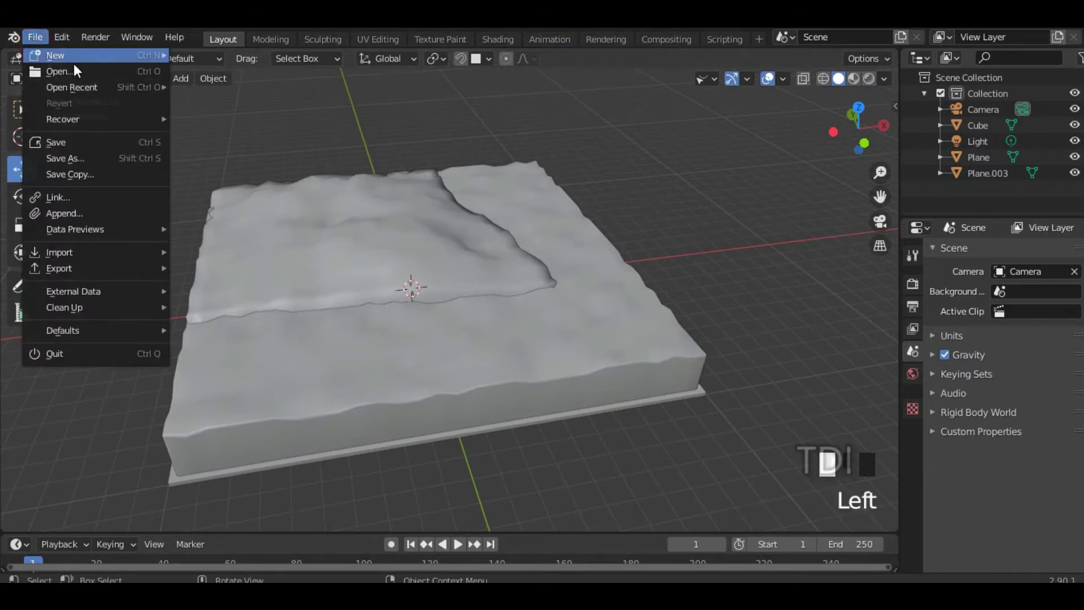
left_click(89, 145)
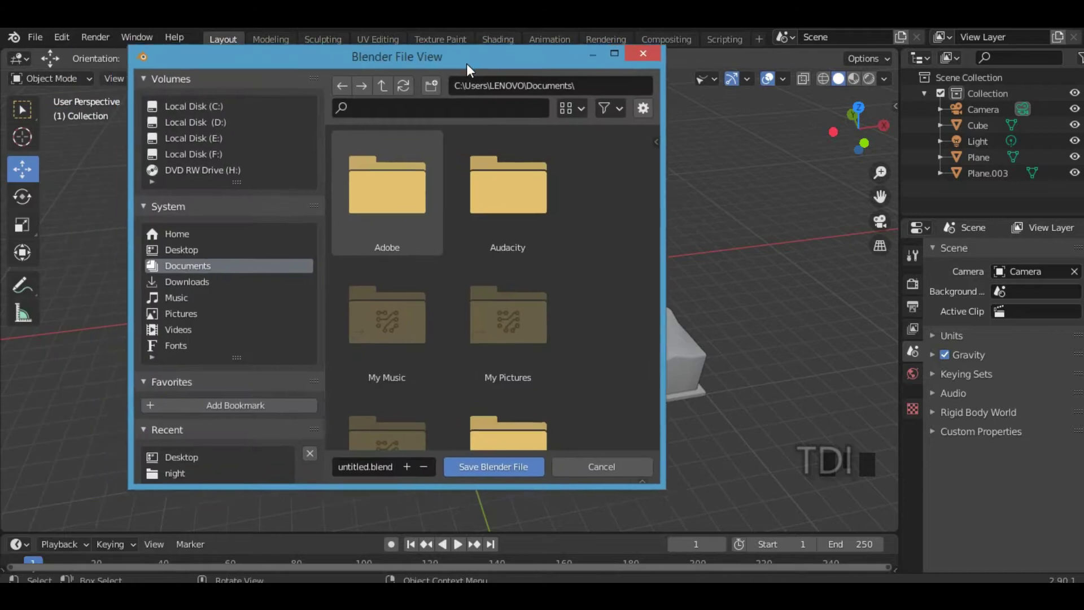
type("day 6")
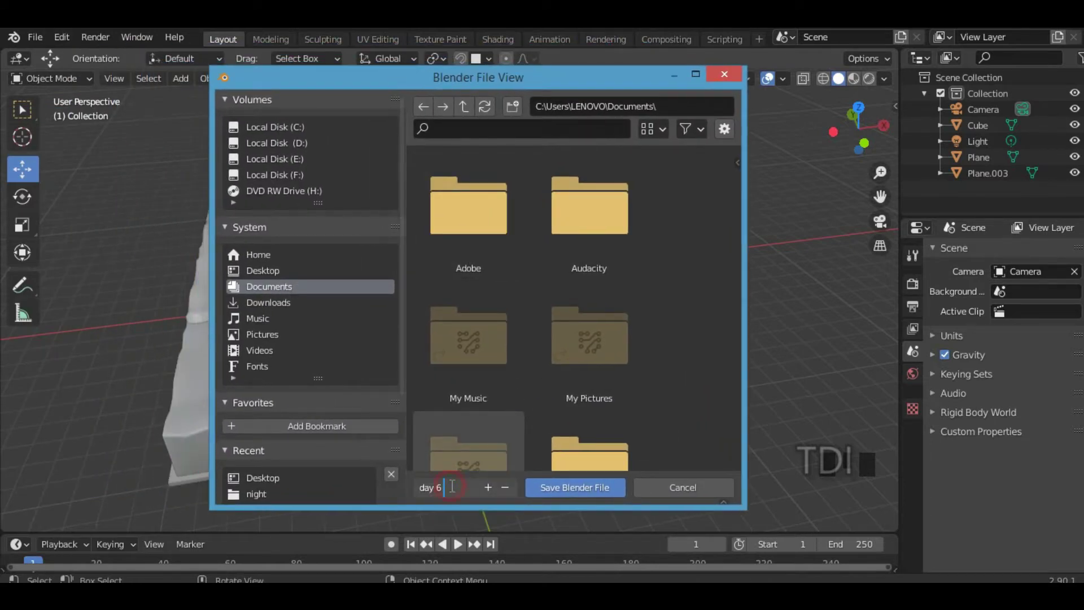
type(" & 7 tutorial")
left_click(587, 486)
middle_click_drag(539, 375, 603, 357)
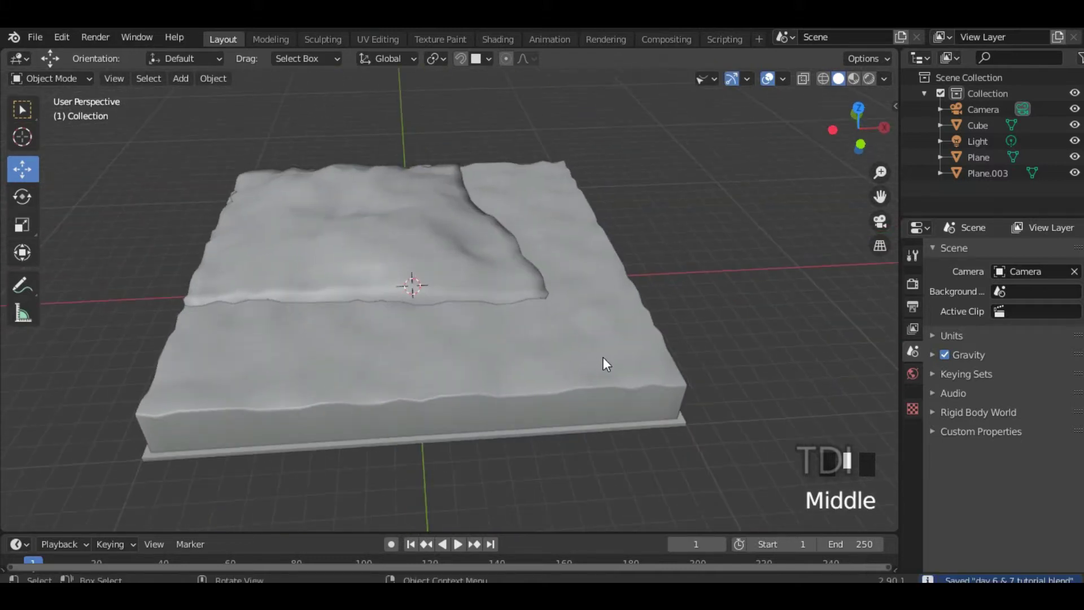
Step: Widen the object list area and rename the uneven block object to "water"
left_click(903, 121)
left_click_drag(902, 120, 851, 123)
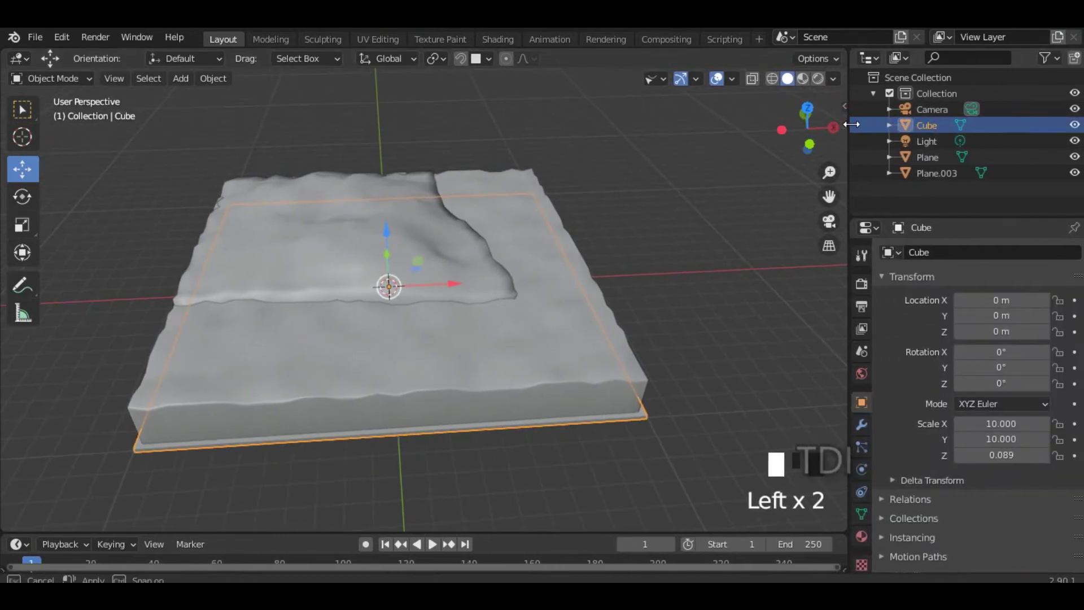
left_click(933, 109)
left_click(935, 95)
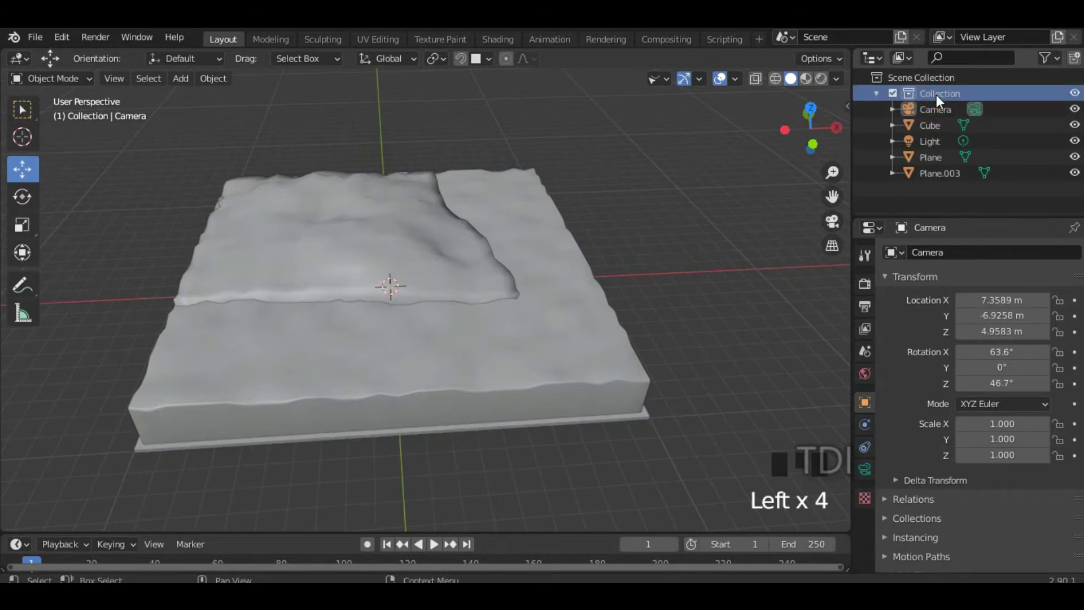
left_click(540, 300)
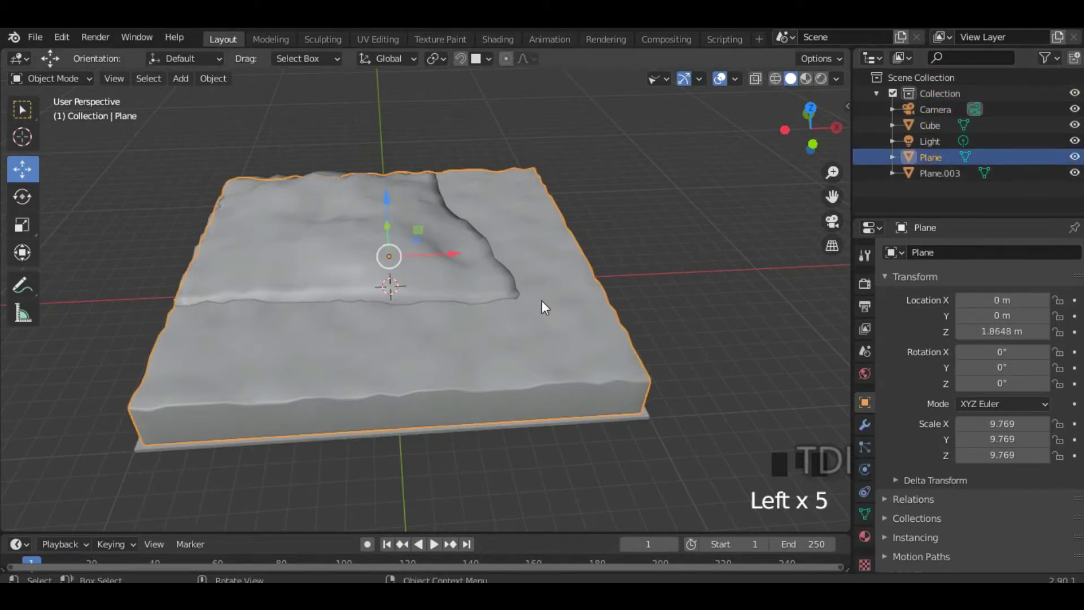
left_click(936, 158)
double_click(937, 158)
type("water")
key("Return")
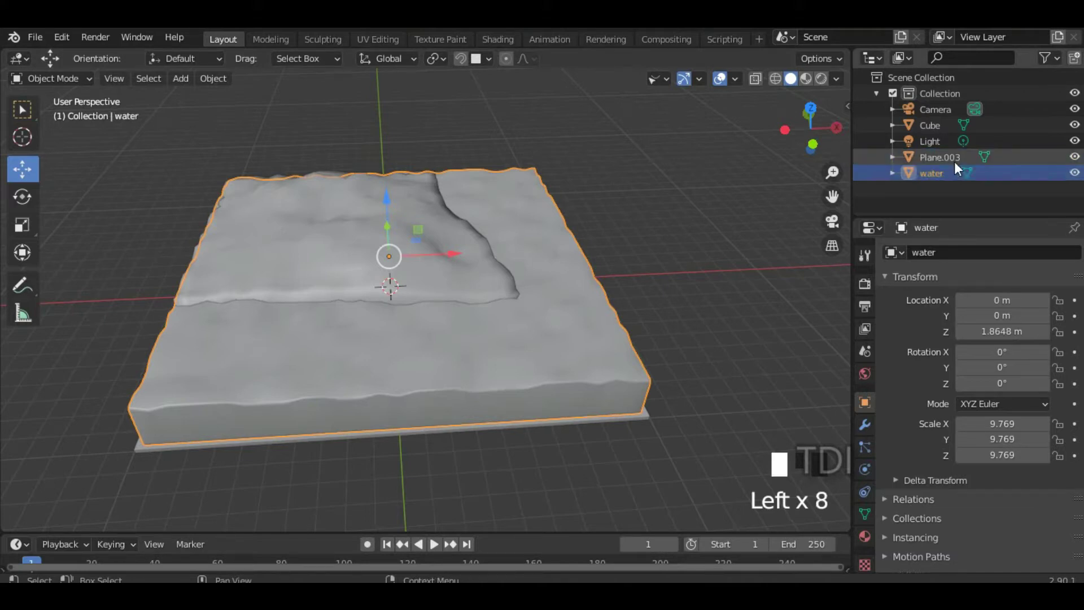
Step: Rename the hilly terrain layer on the corner of the block to "surface land"
left_click(456, 253)
left_click(473, 275)
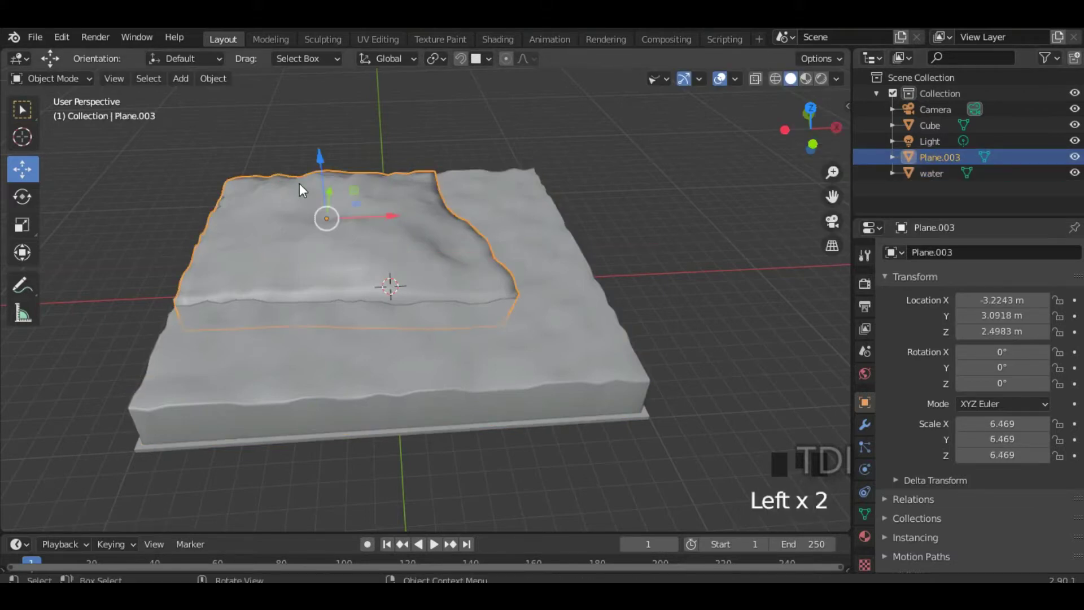
left_click(22, 109)
left_click(940, 158)
double_click(939, 158)
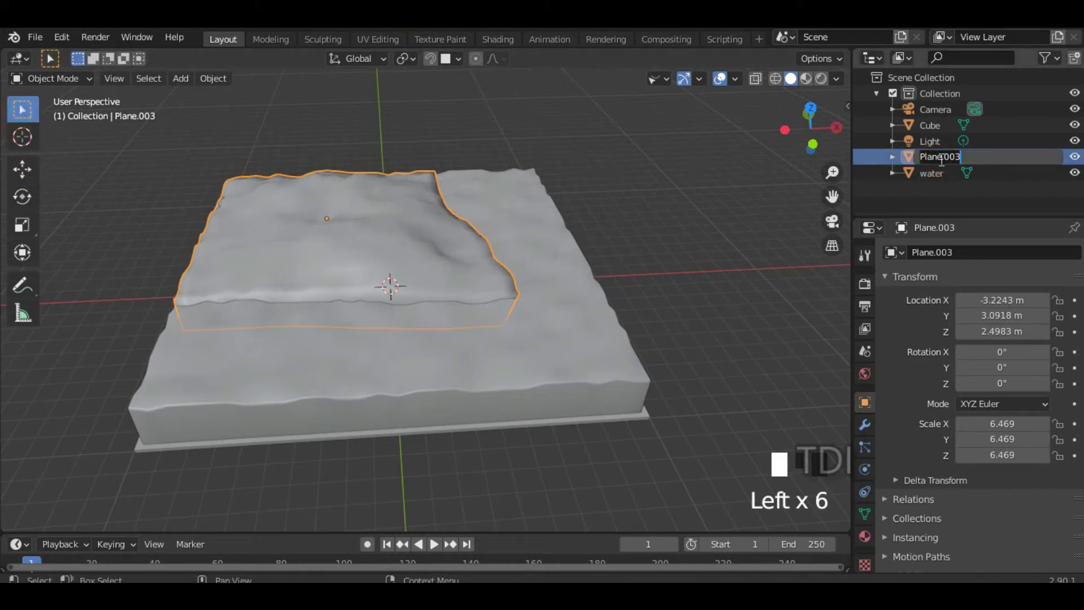
type("surf")
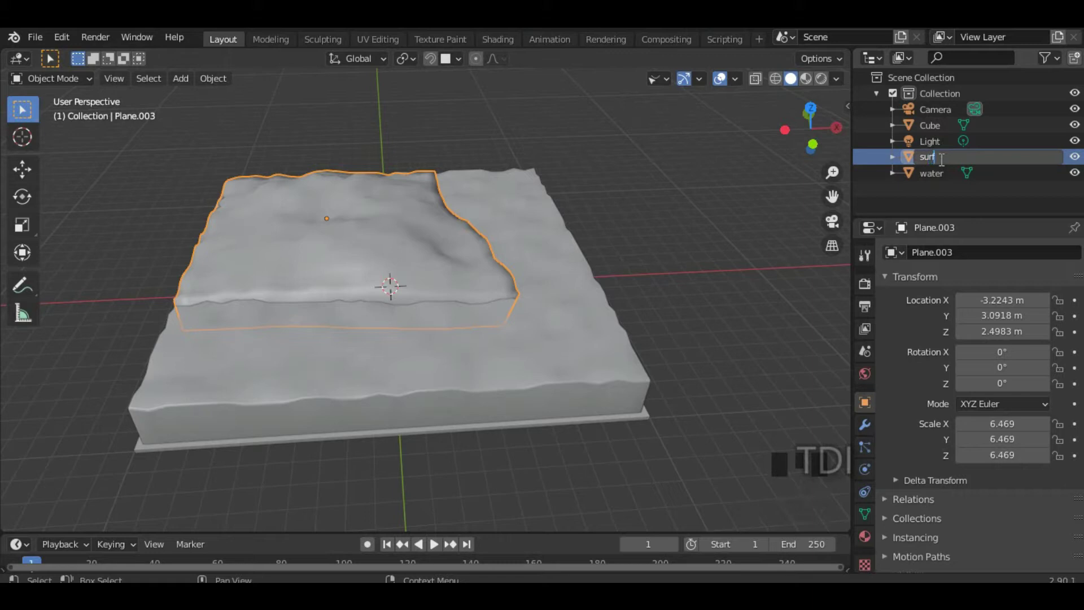
type("ace land")
key("Return")
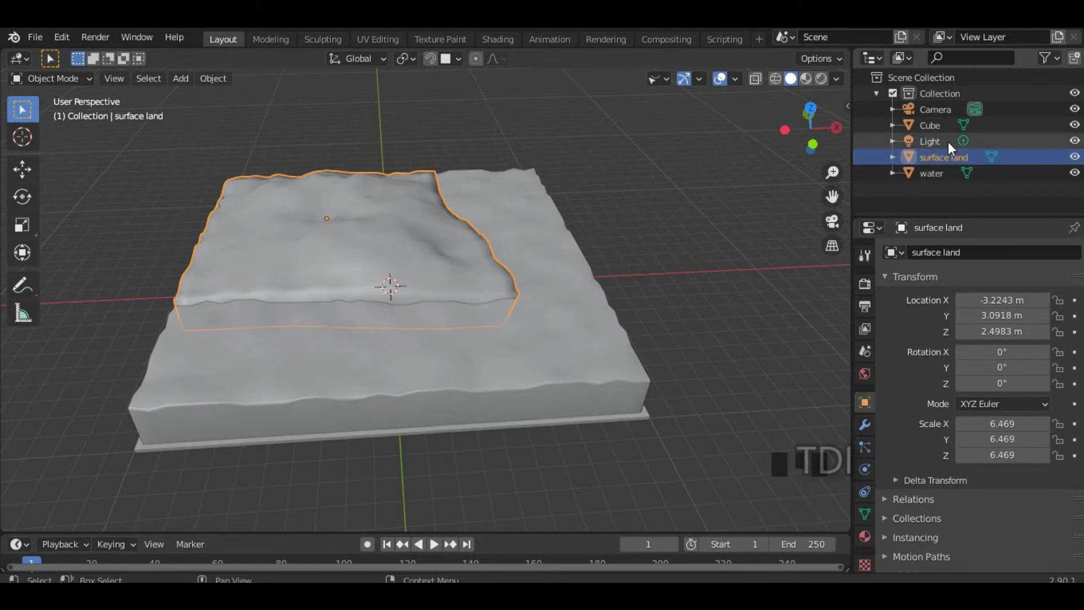
Step: Rename the thin base slab beneath the terrain from Cube to "base area"
left_click(941, 124)
double_click(933, 123)
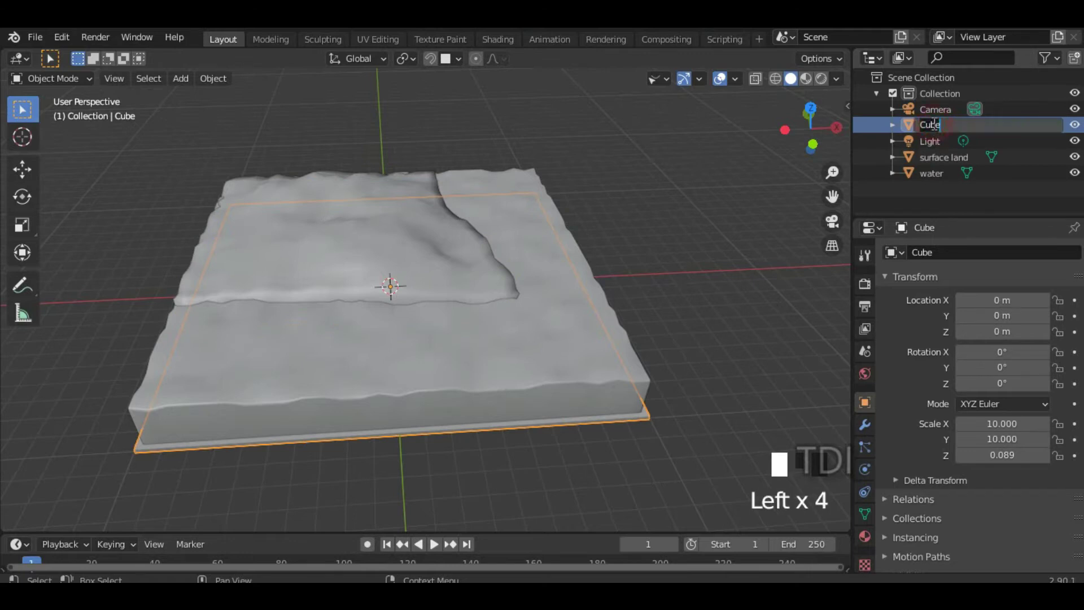
type("base area")
key("Return")
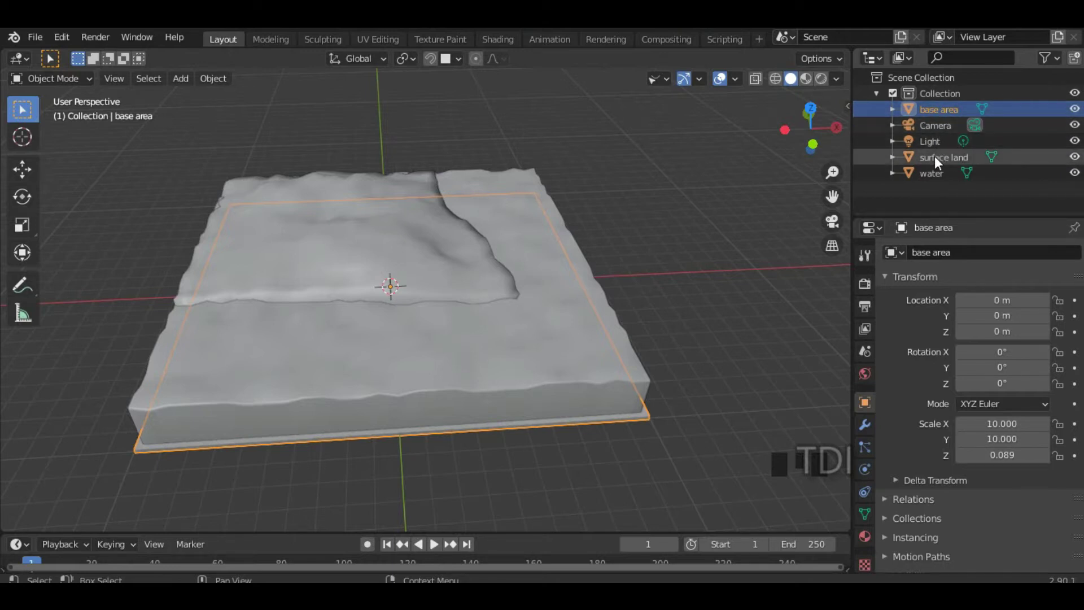
Step: Rename the collection holding the terrain objects, camera and light to "base collection"
left_click(934, 92)
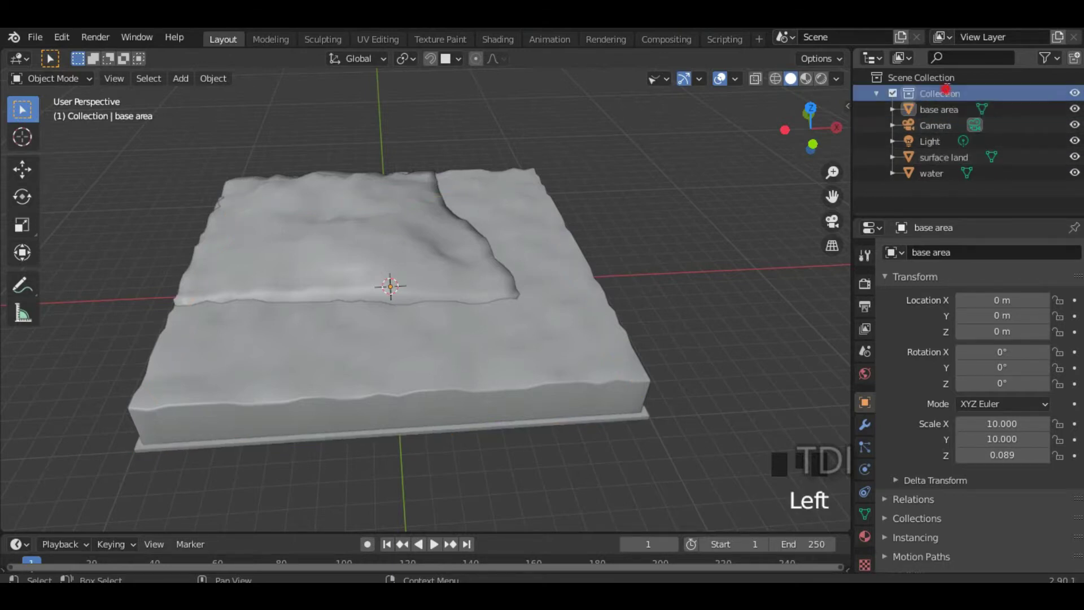
double_click(968, 92)
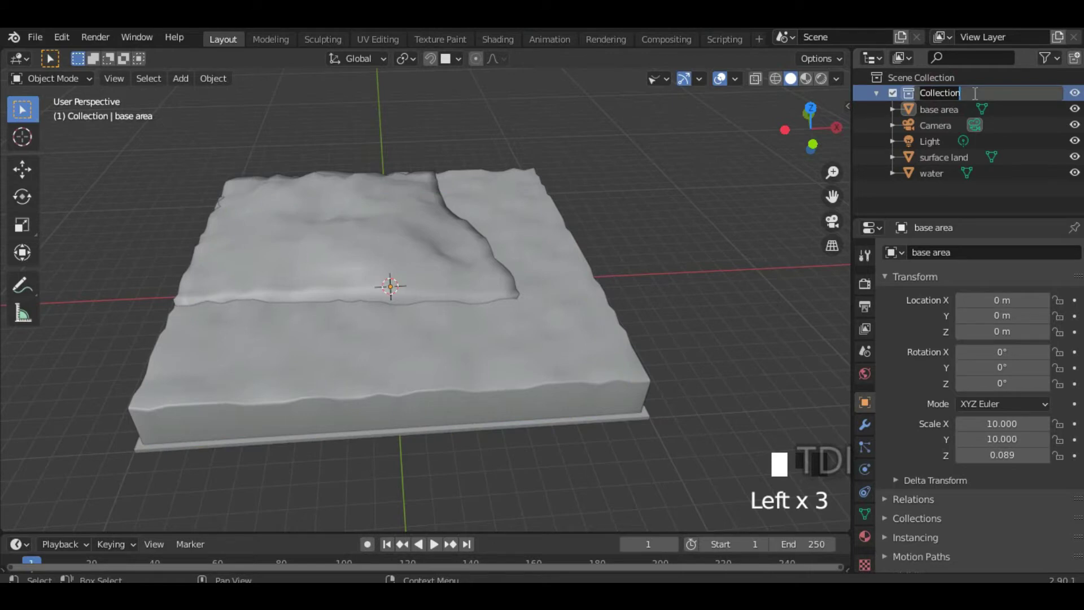
type("base")
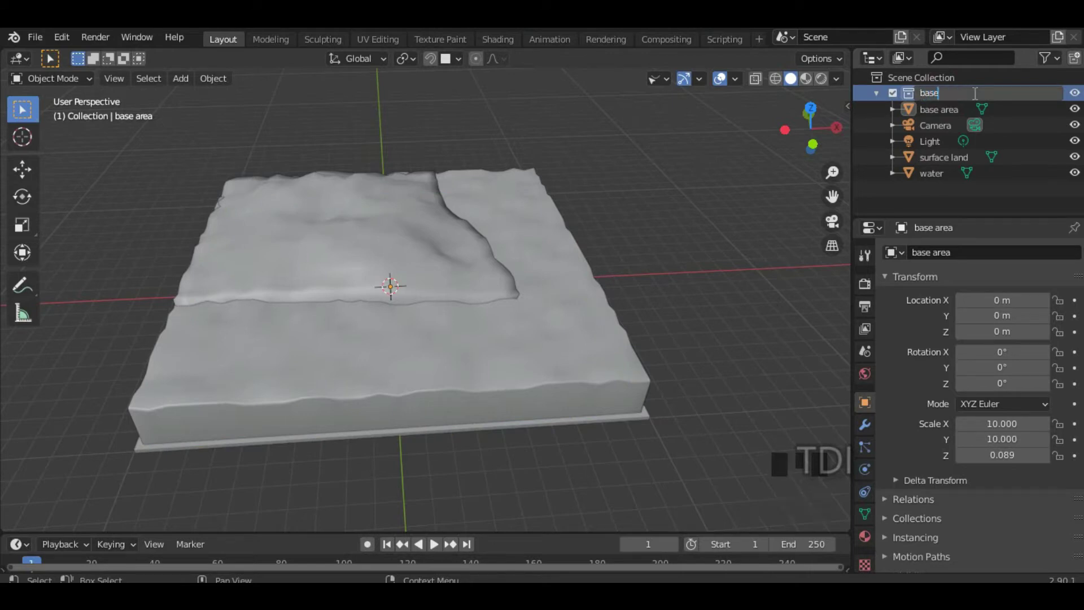
type(" collection")
key("Return")
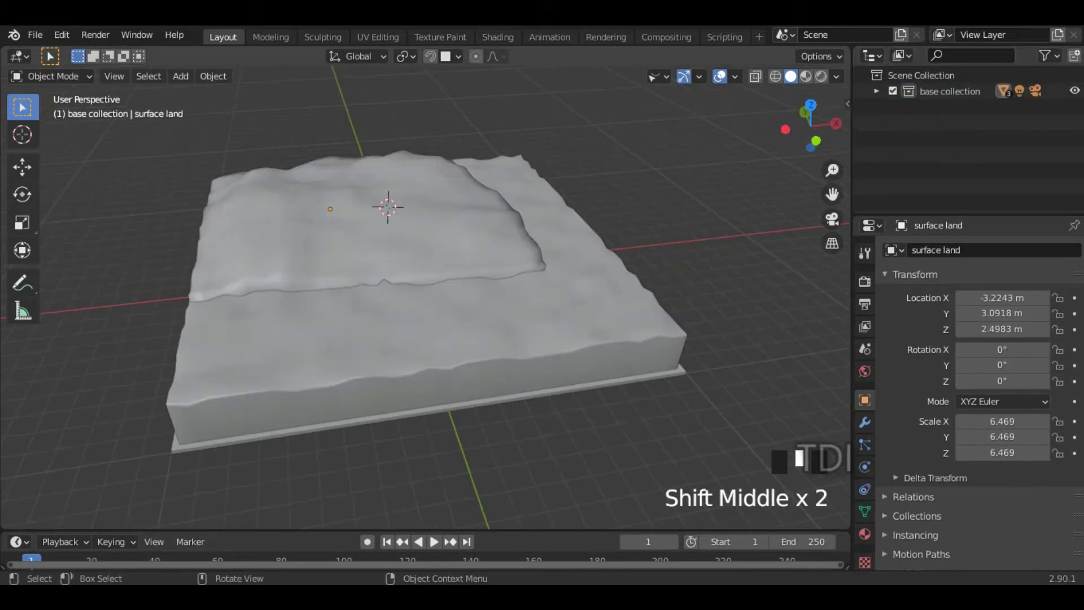
middle_click_drag(571, 262, 354, 387)
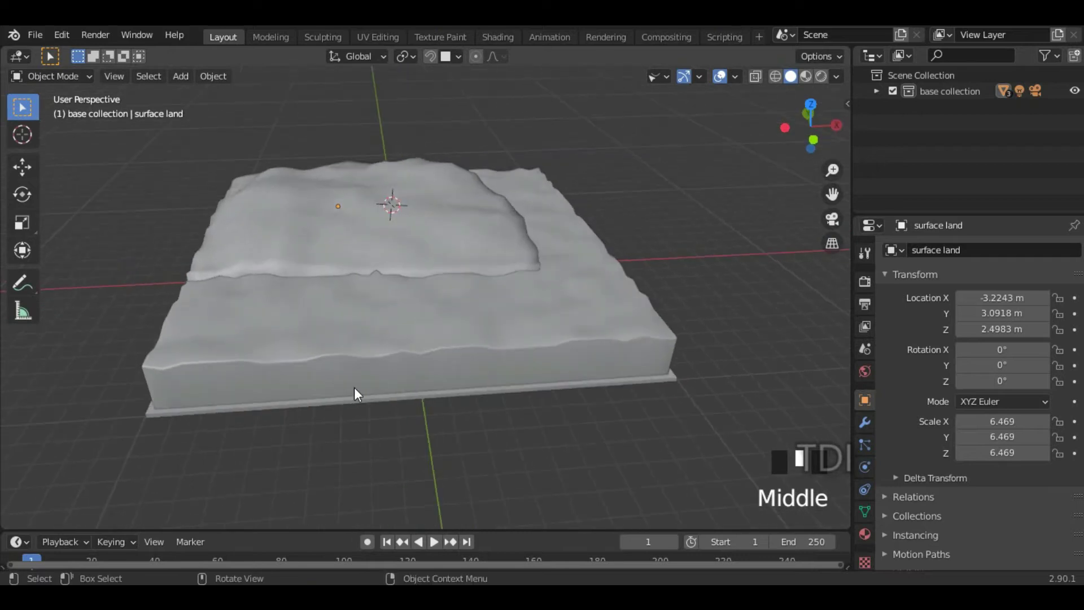
left_click(391, 364)
left_click(456, 231)
middle_click_drag(435, 290, 387, 238)
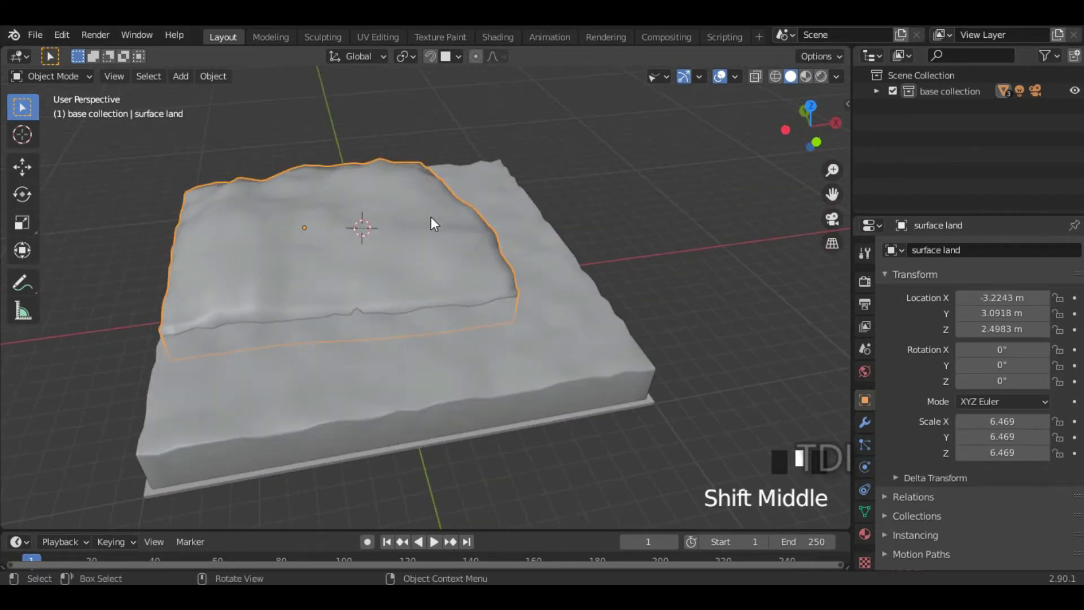
Step: Create a new collection beside the base collection and name it "light house"
right_click(932, 130)
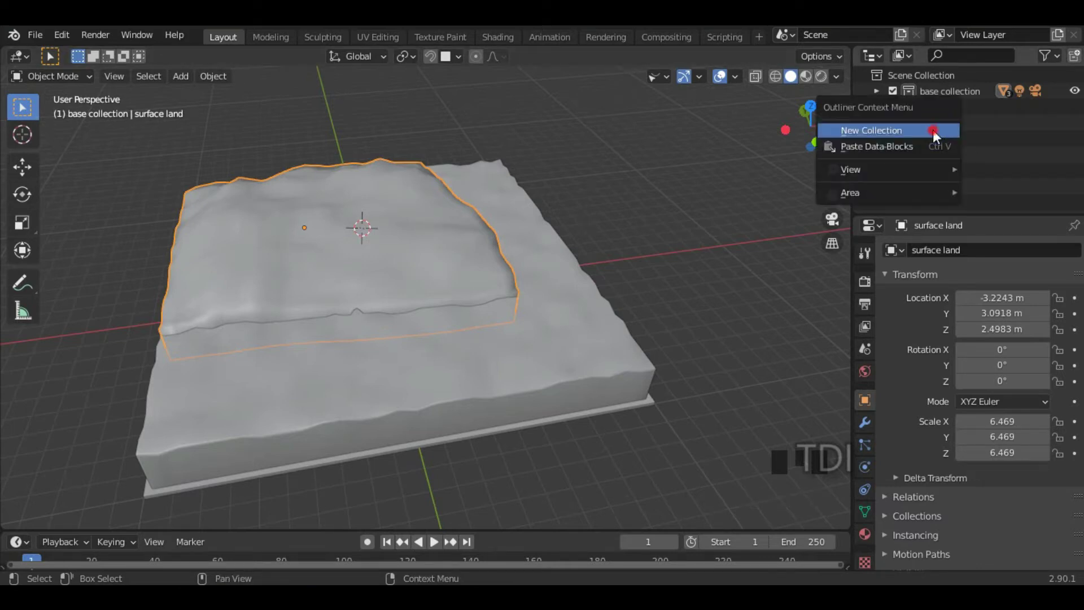
left_click(933, 130)
double_click(948, 106)
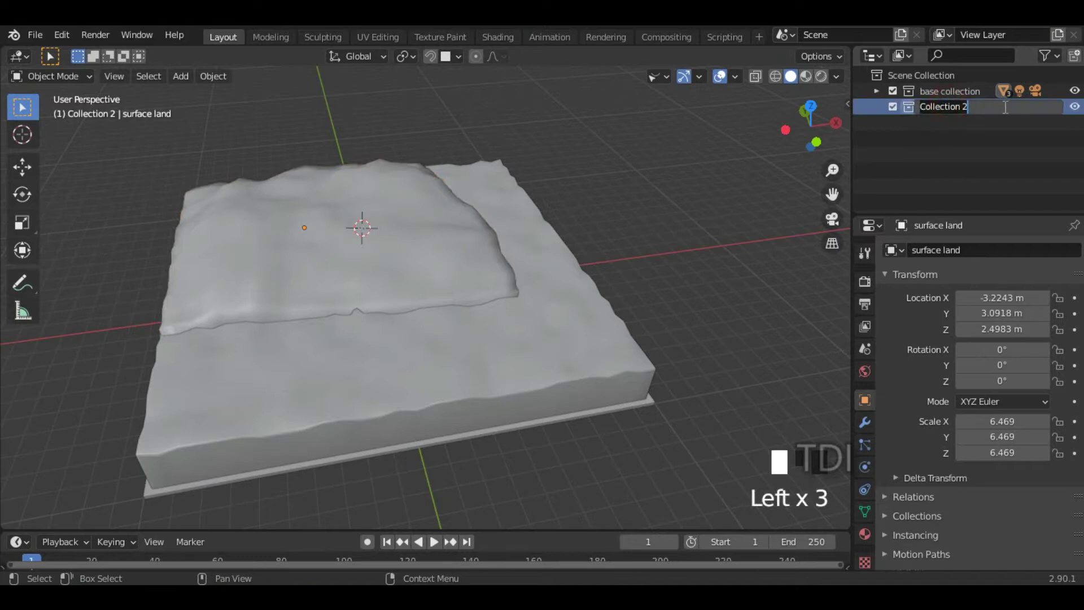
key("BackSpace")
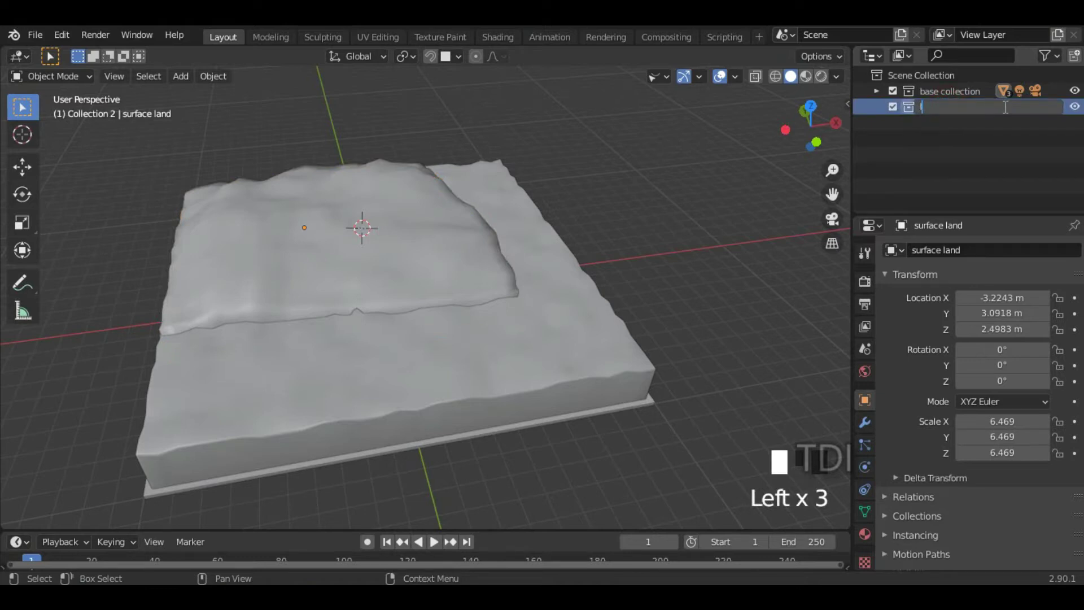
type("light house")
key("Return")
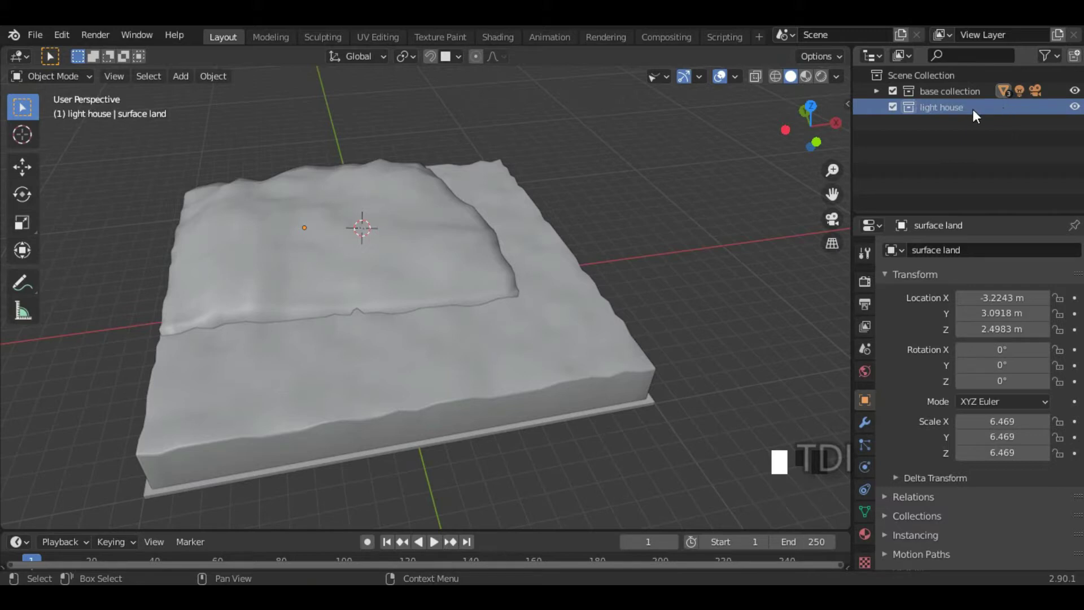
Step: Place the 3D cursor on top of the hill, towards the back of the surface land, and check its position
middle_click_drag(790, 181, 515, 260)
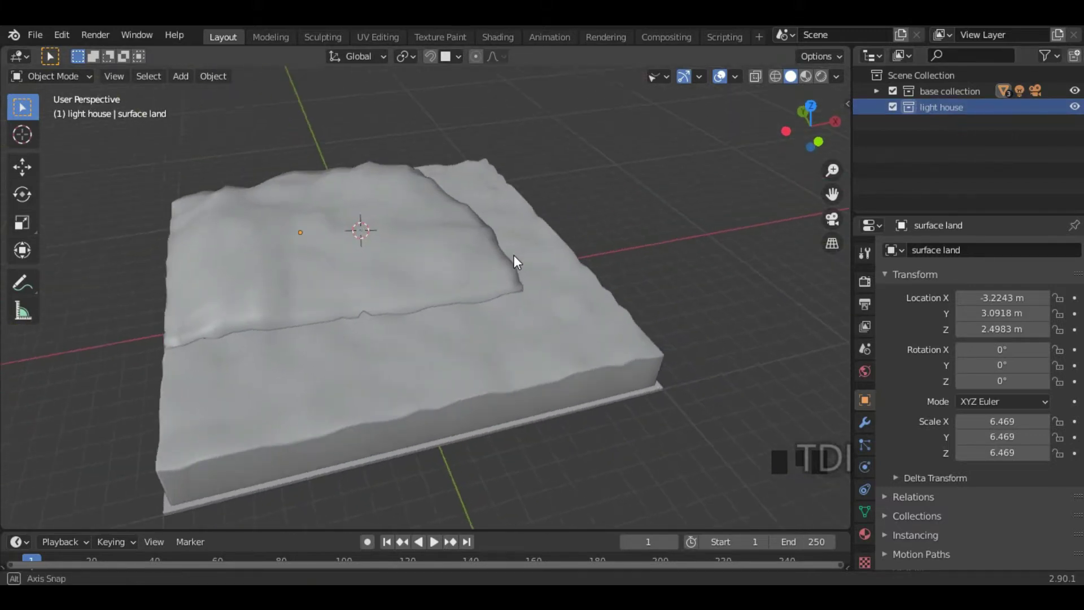
key("shift")
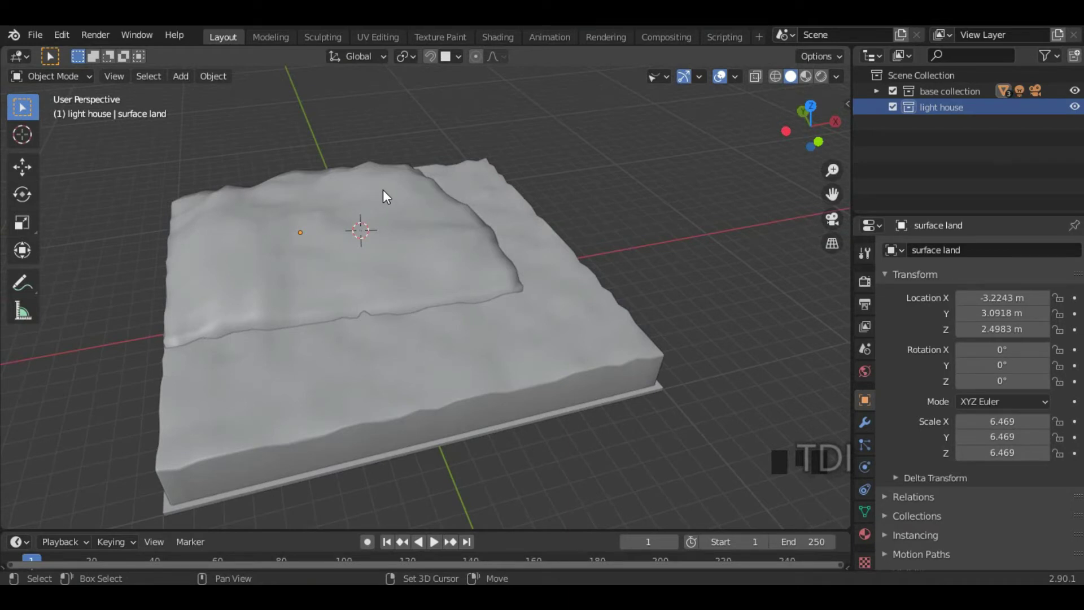
right_click(384, 190, "shift")
middle_click_drag(384, 190, 514, 290)
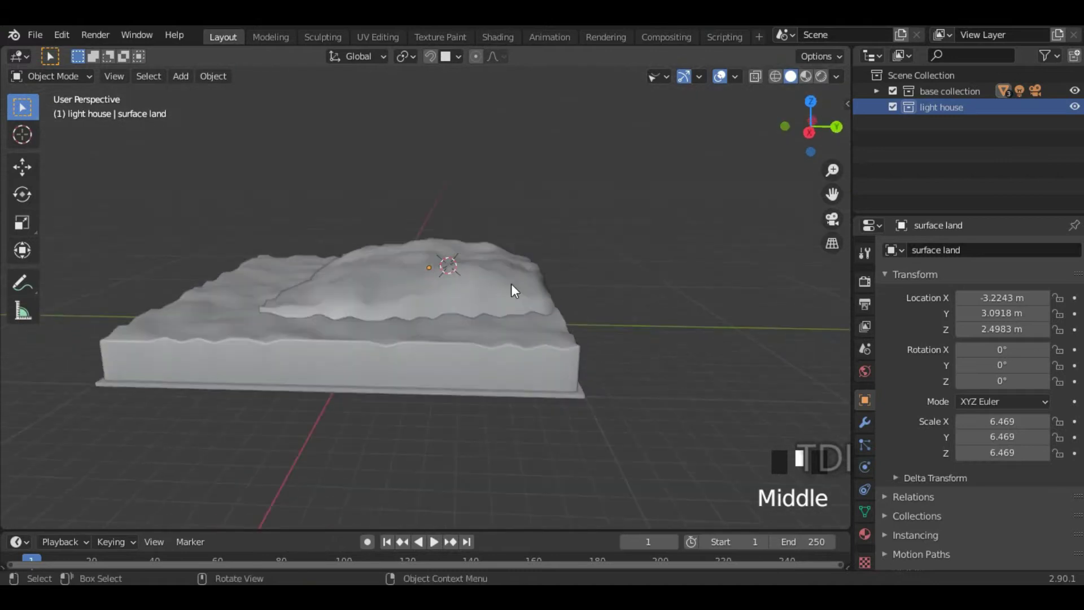
scroll(514, 291, "up", 4)
middle_click_drag(541, 233, 533, 260)
Step: Add a 16-vertex mesh circle with a 1 m radius at the 3D cursor in the light house collection
key("shift")
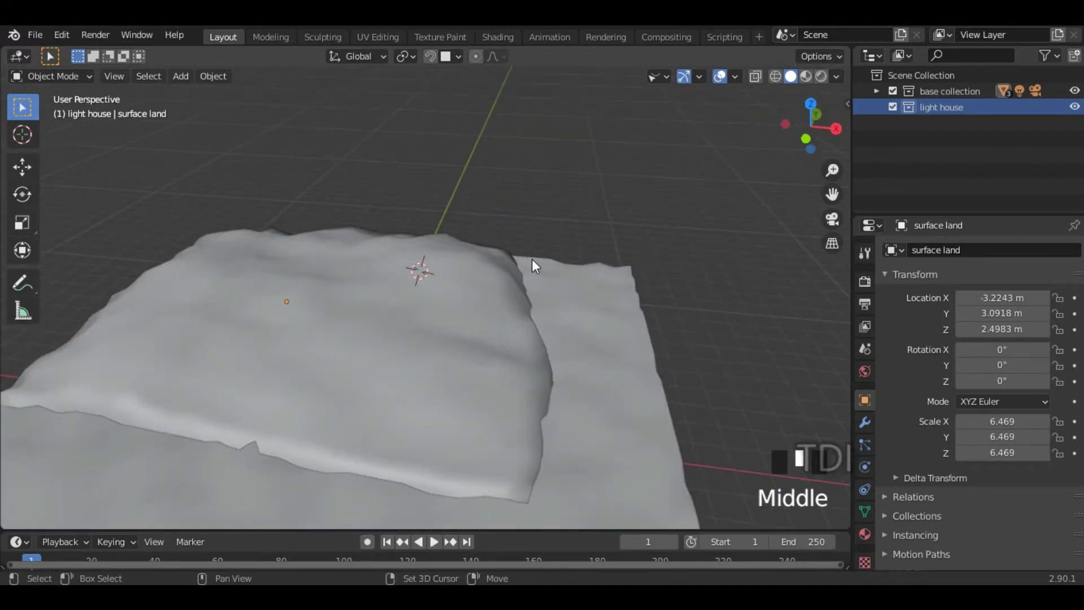
key("shift+a")
mouse_move(503, 261)
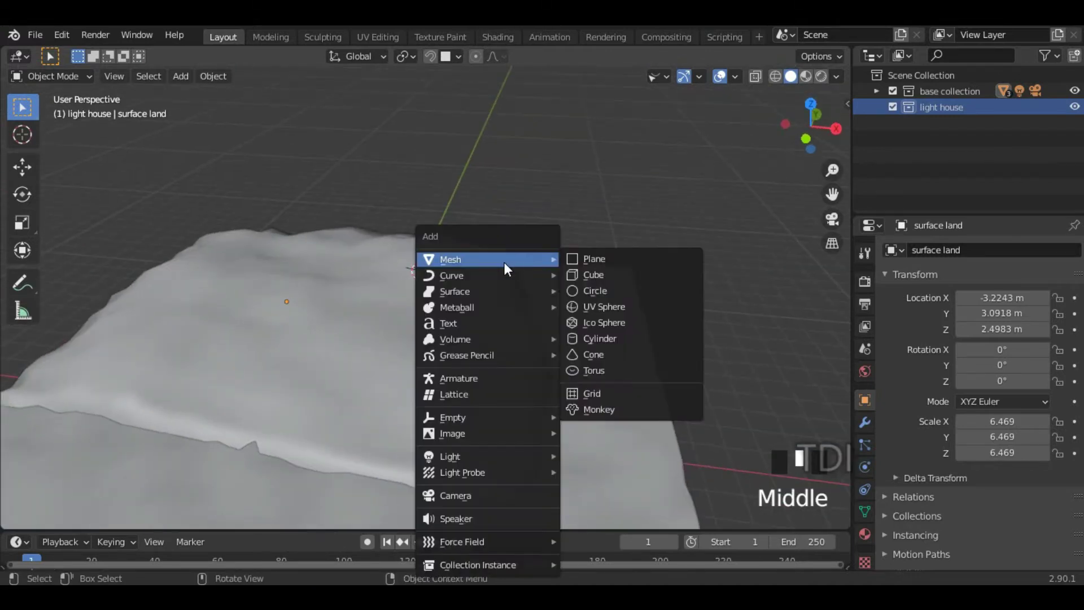
left_click(601, 289)
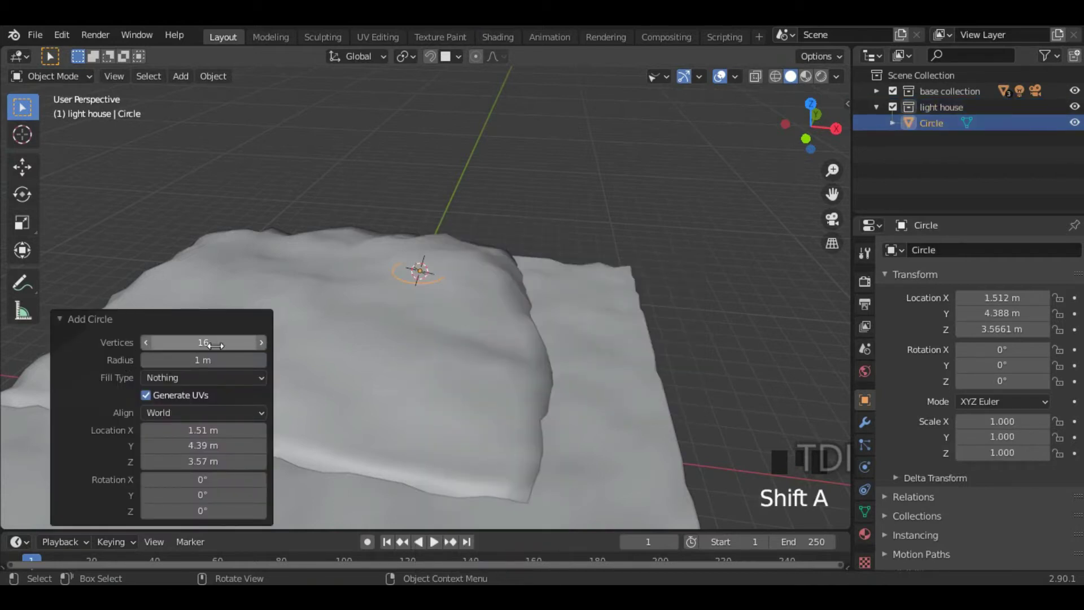
Step: Show the scene in wireframe shading and view the circle from the front in orthographic projection
scroll(493, 284, "up", 5)
key("KP_7")
key("z")
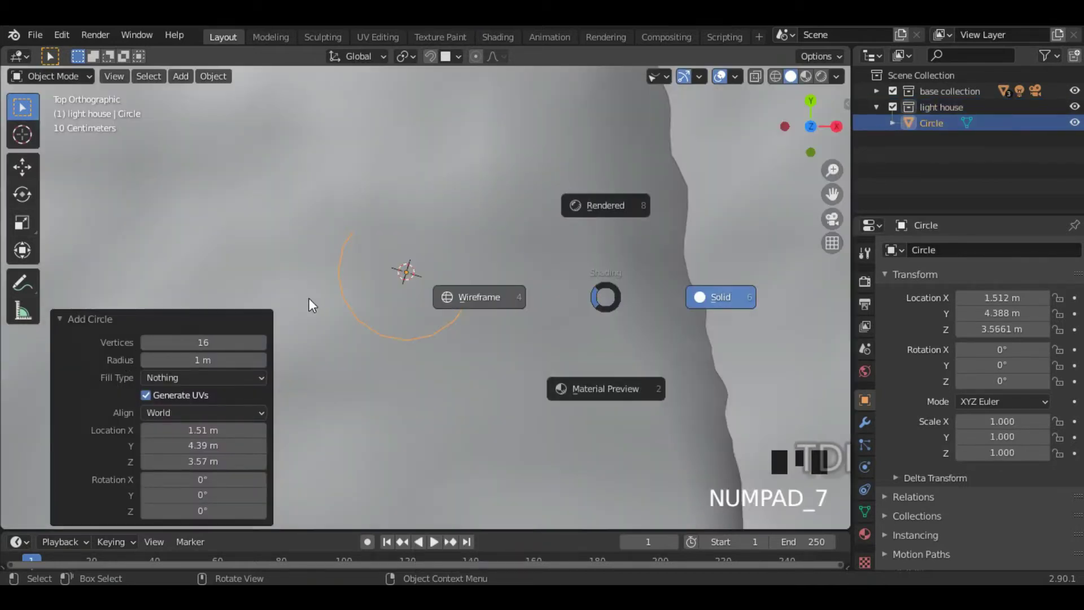
left_click(474, 295)
middle_click_drag(474, 295, 522, 268)
key("KP_1")
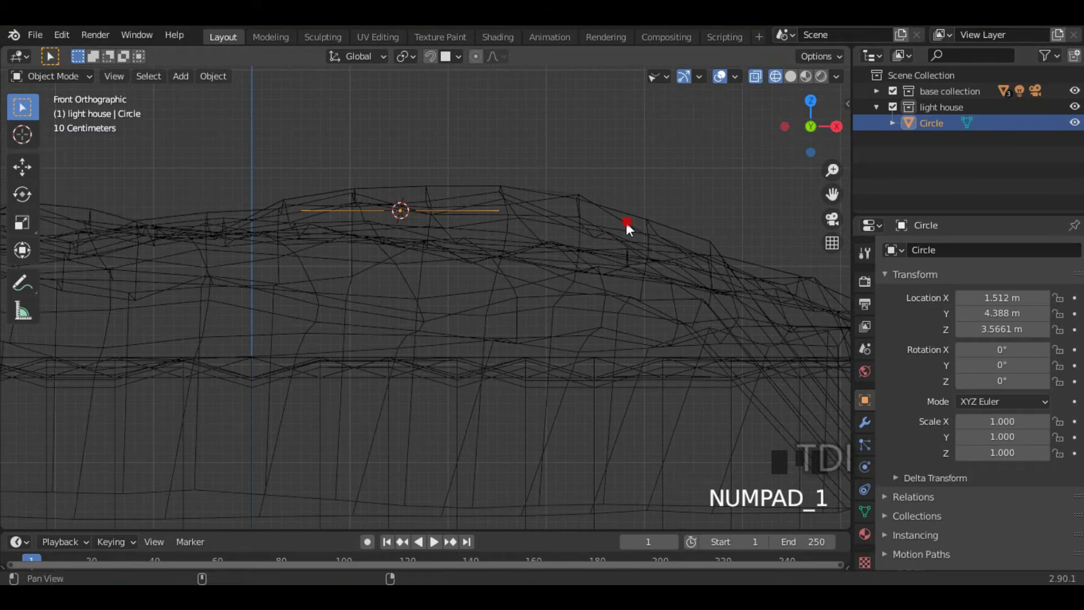
middle_click_drag(625, 223, 616, 274, "shift")
Step: Extrude the whole circle upward along the Z axis by about 1.2 m in Edit Mode
key("Tab")
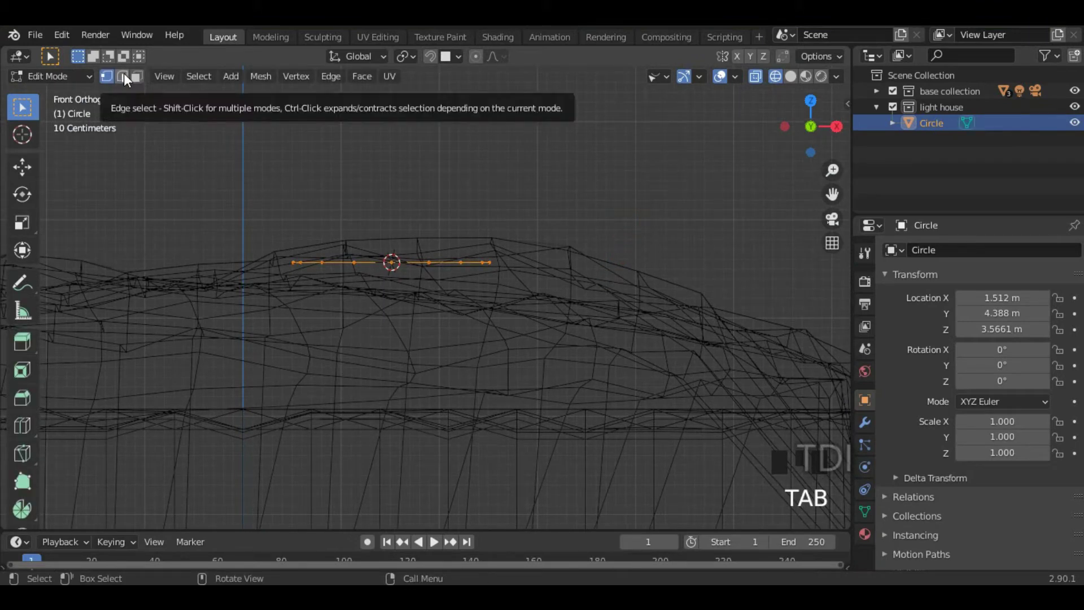
key("e")
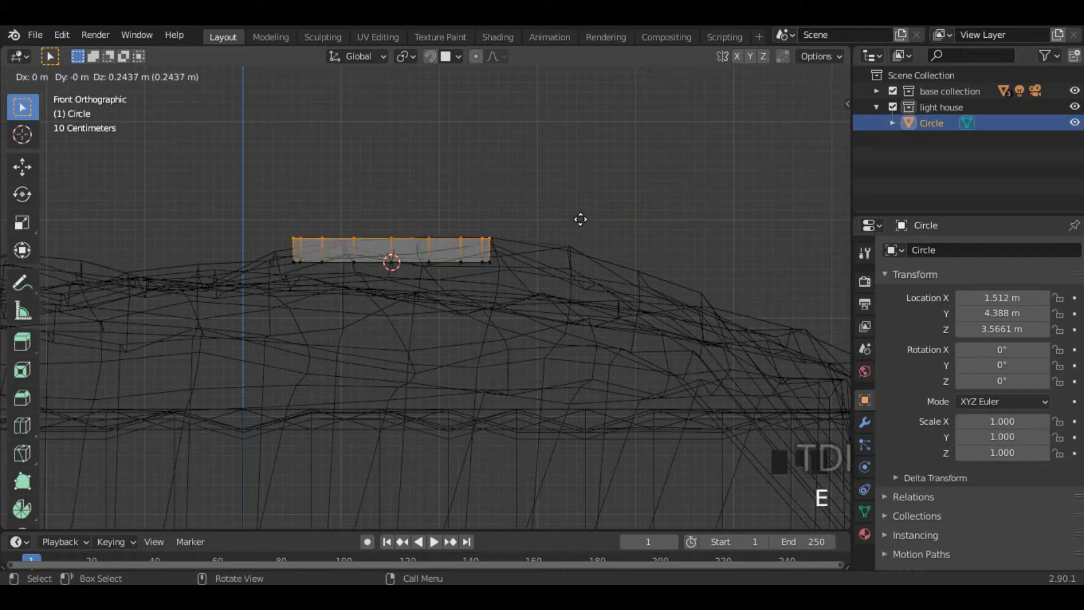
key("z")
left_click(581, 127)
Step: Move the extruded top ring of the circle up along the Z axis by about 4.19 m
scroll(564, 230, "down", 5)
middle_click_drag(563, 230, 520, 243, "shift")
key("g")
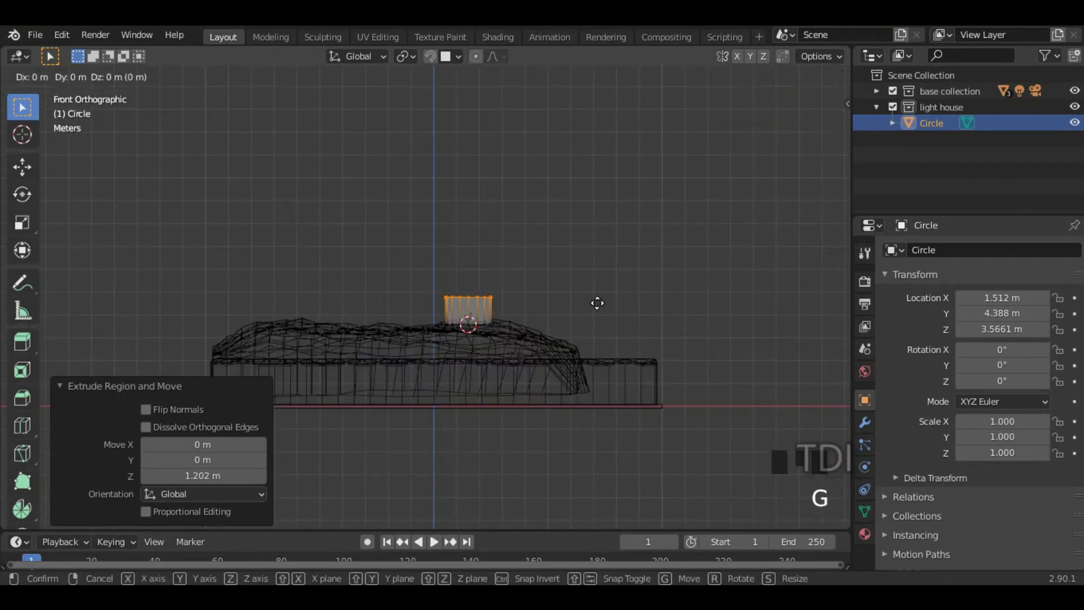
key("z")
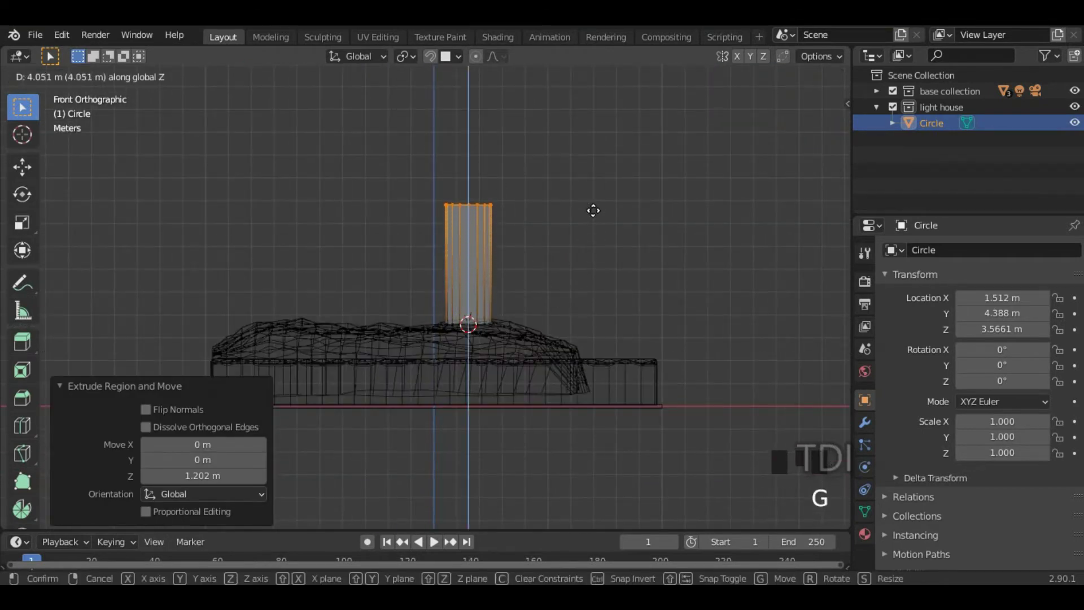
left_click(592, 208)
scroll(593, 206, "up", 4)
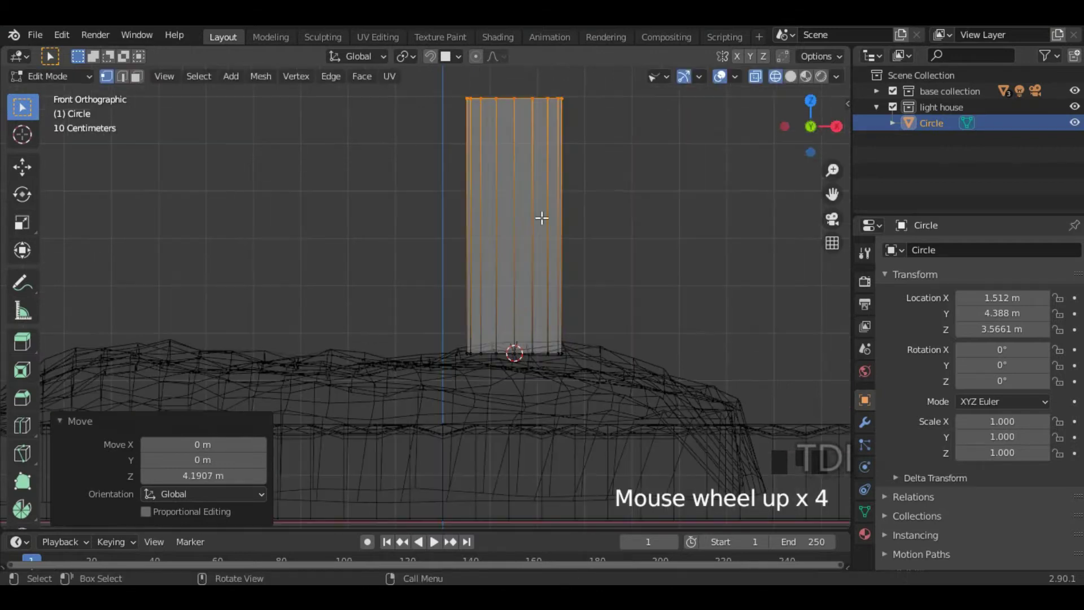
Step: Scale the tower's top ring to about 0.69 so the lighthouse body tapers upward
scroll(617, 181, "down", 1)
key("s")
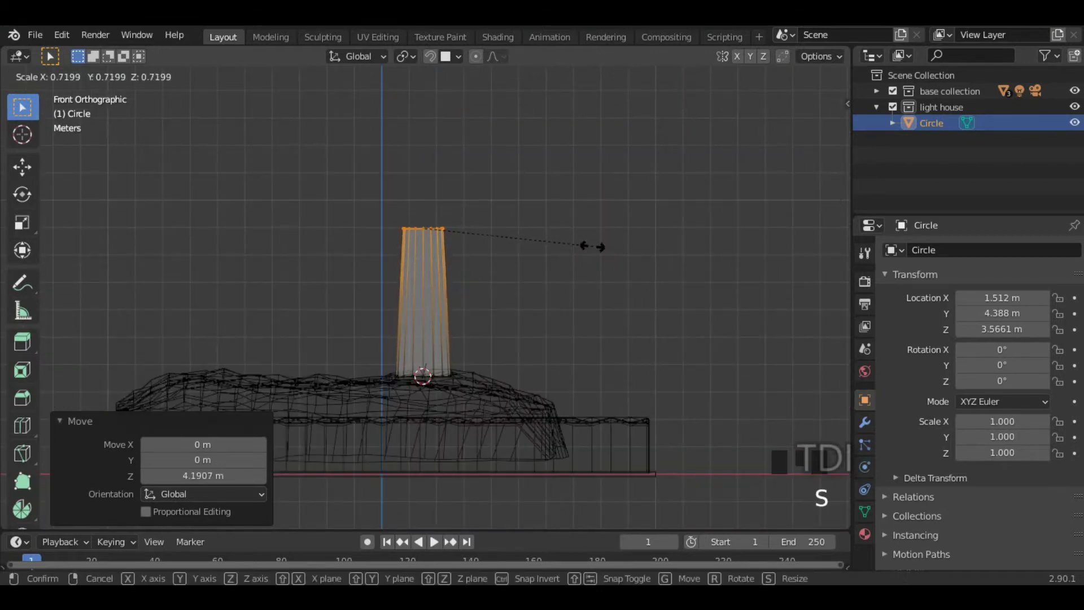
left_click(587, 247)
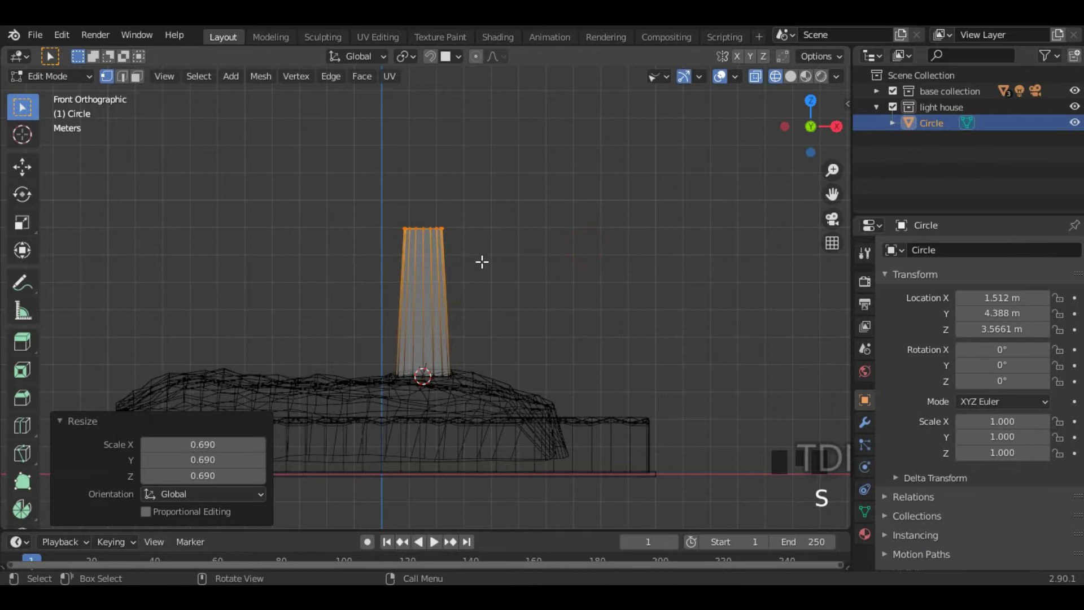
Step: Show the scene in solid shading, then extrude the tower's top ring in place and scale it to about 0.715 as an inward ledge
mouse_move(590, 223)
middle_mouse_down()
mouse_move(559, 303)
mouse_move(629, 247)
middle_mouse_up()
key("z")
scroll(563, 274, "up", 4)
key("e")
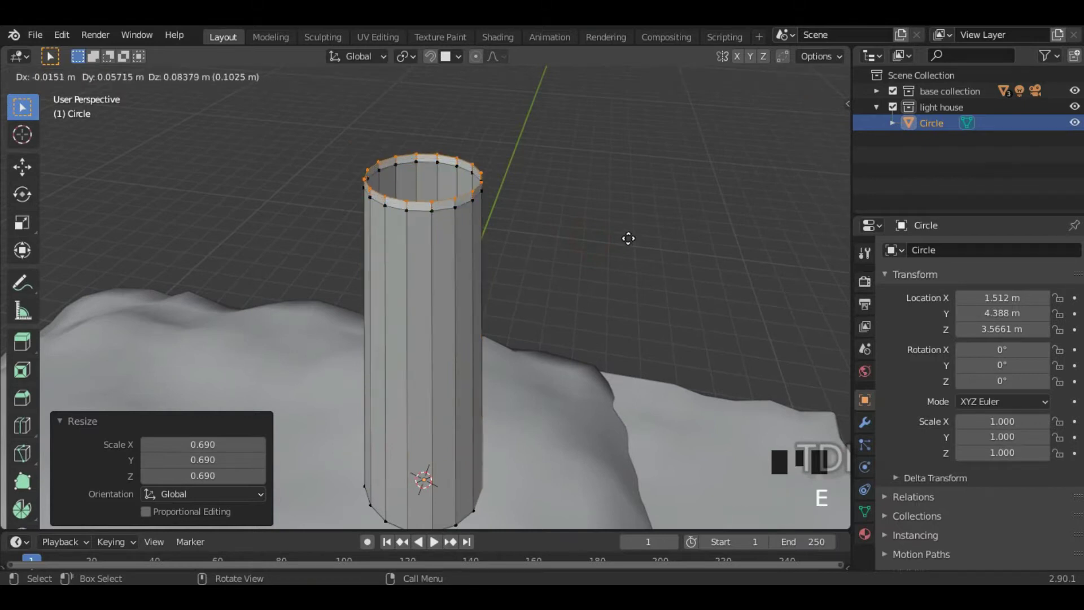
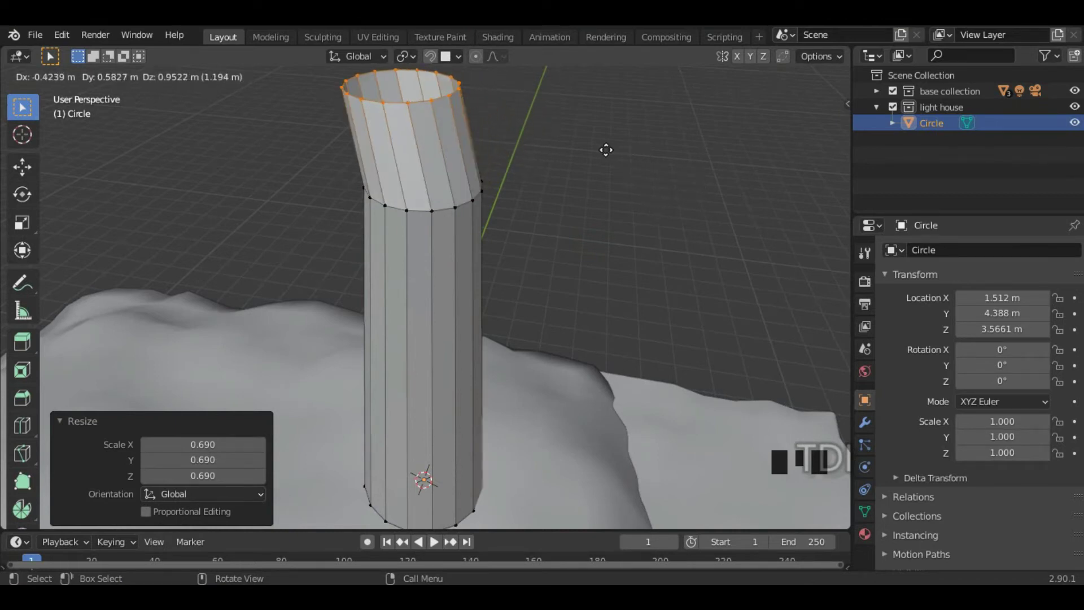
right_click(672, 143)
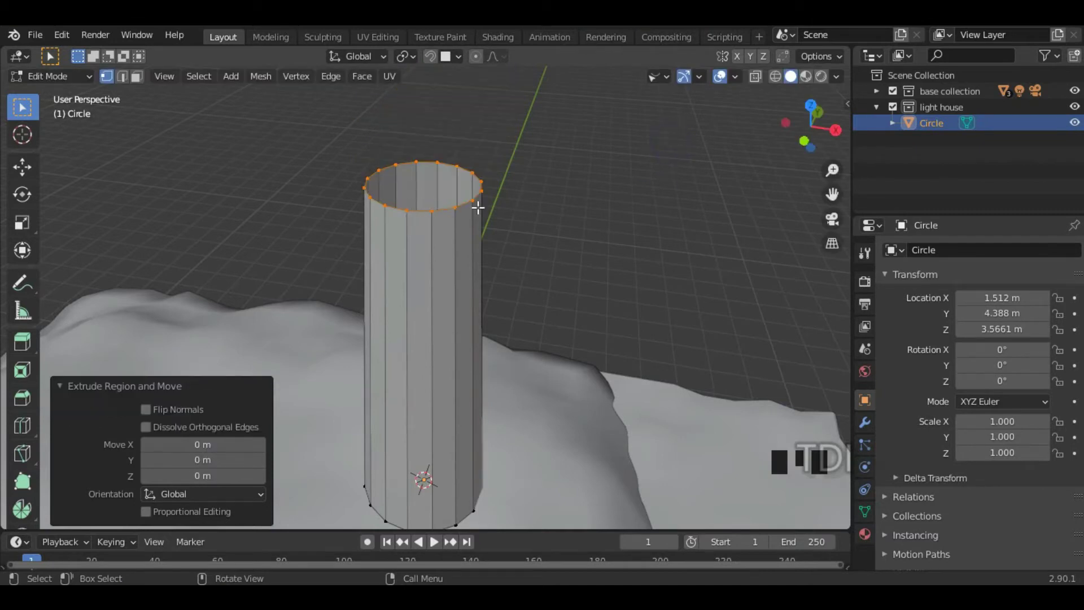
key("s")
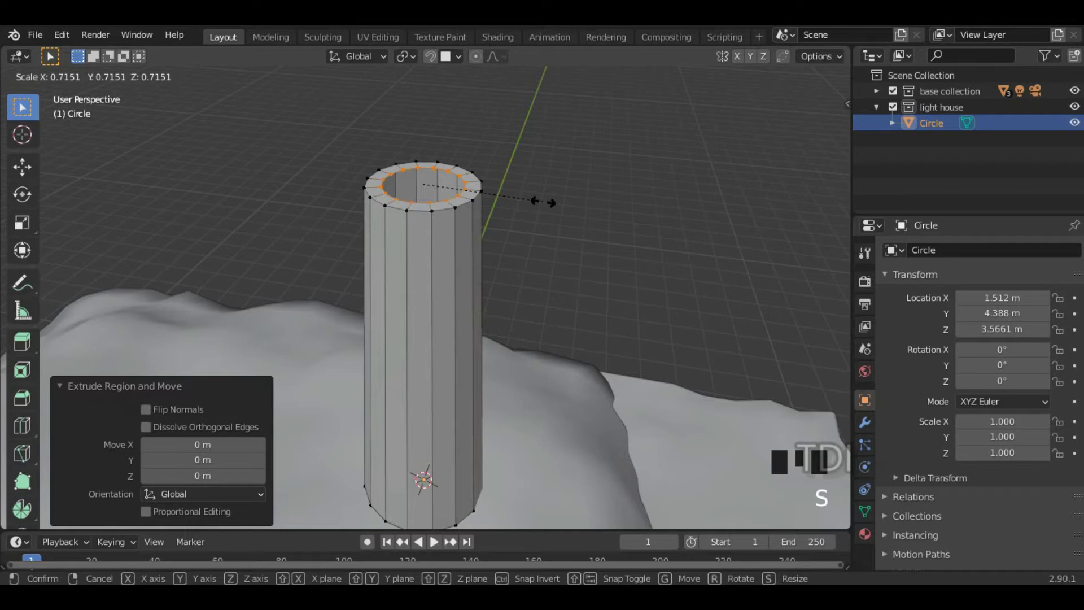
left_click(543, 202)
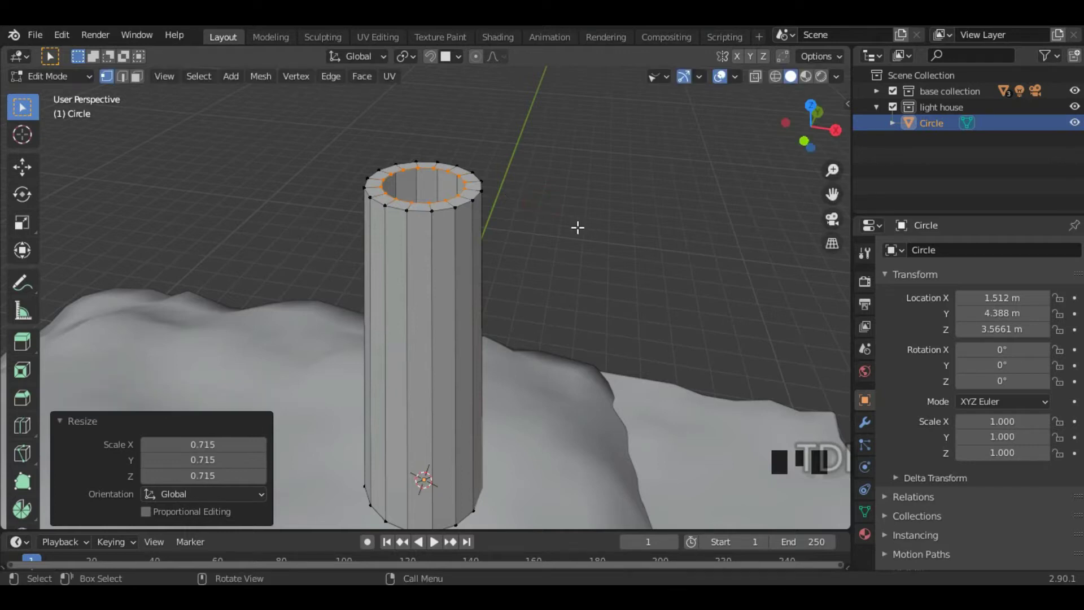
Step: Extrude the ledge's inner ring upward along the Z axis by about 1.06 m to form the lantern room
key("e")
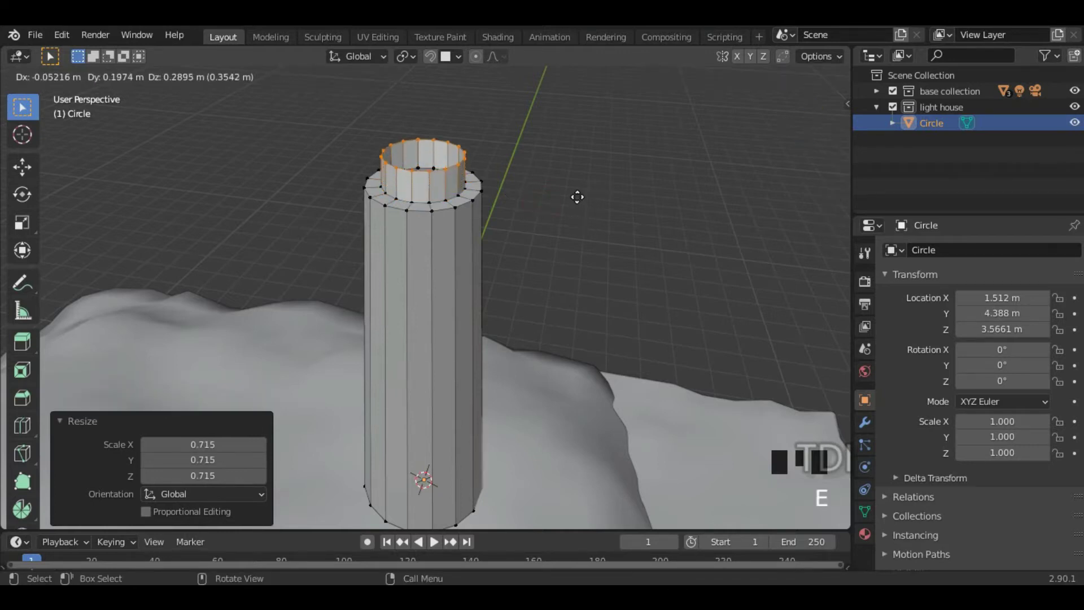
key("z")
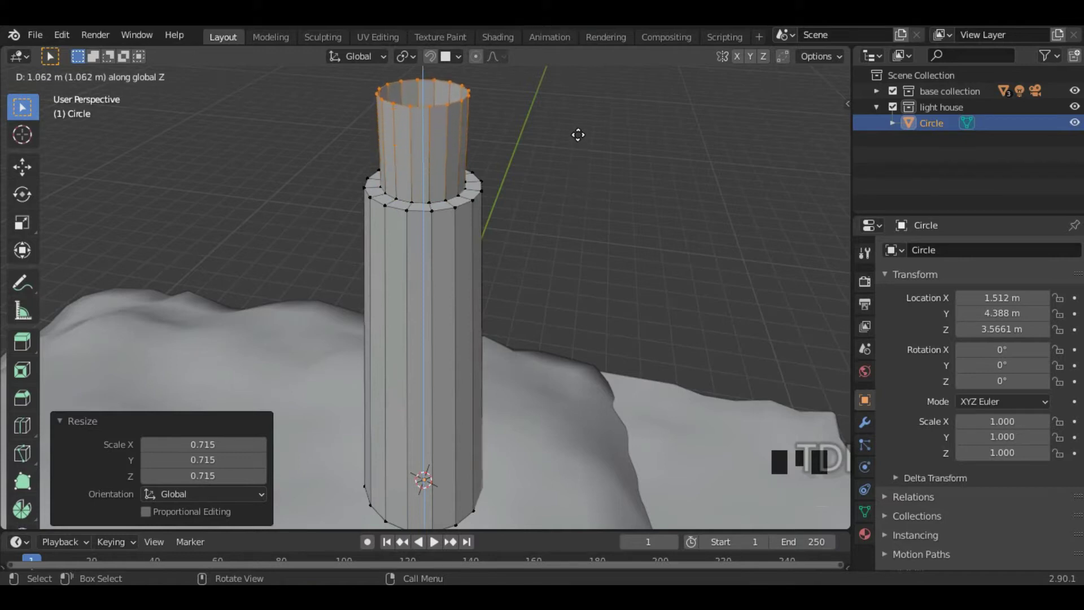
left_click(578, 134)
middle_click_drag(579, 271, 581, 306)
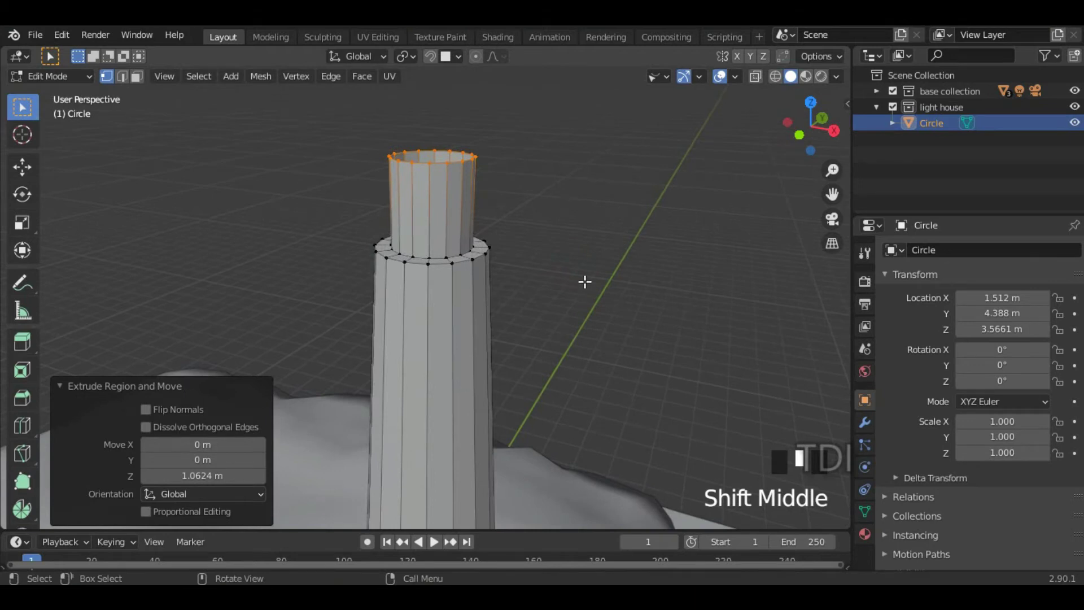
Step: Extrude the lantern room's top ring outward at a scale of about 1.385 and raise the new ring about 0.2 m along Z
key("e")
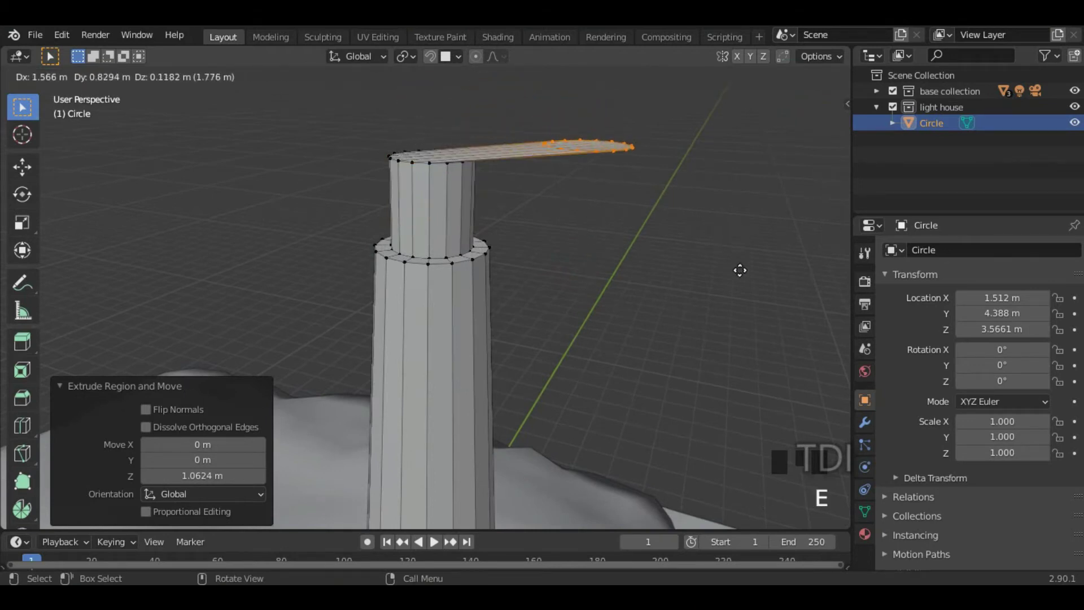
right_click(739, 270)
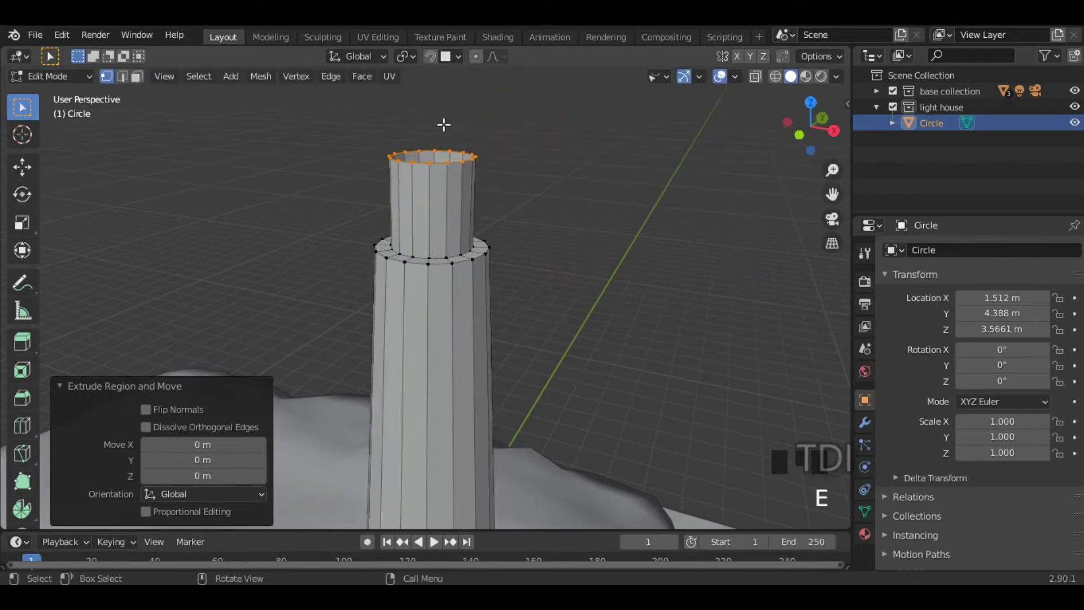
middle_click_drag(494, 180, 549, 201, "shift")
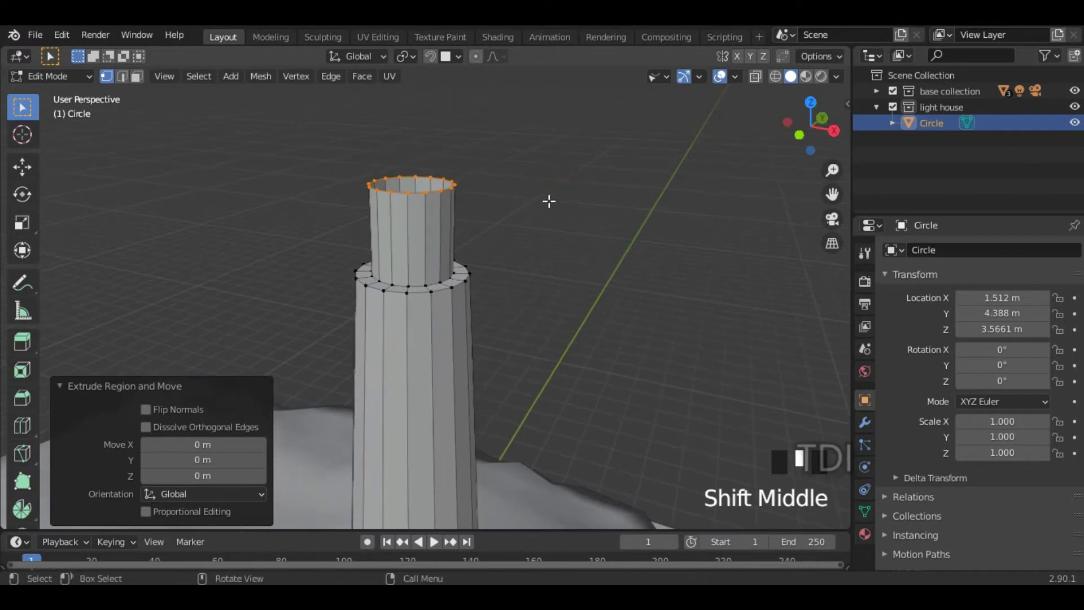
key("s")
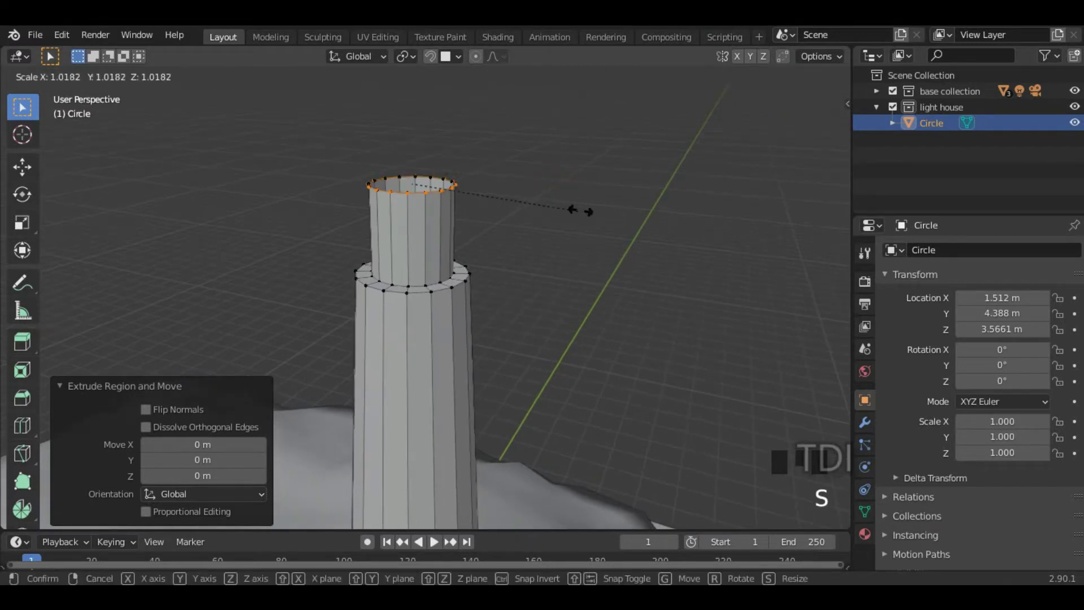
left_click(641, 204)
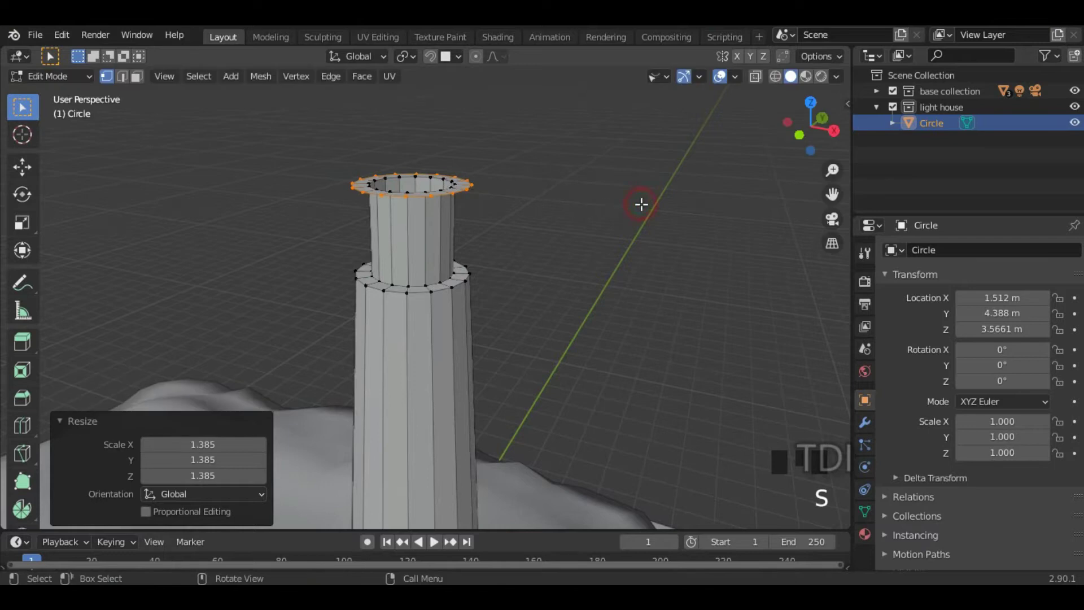
key("g")
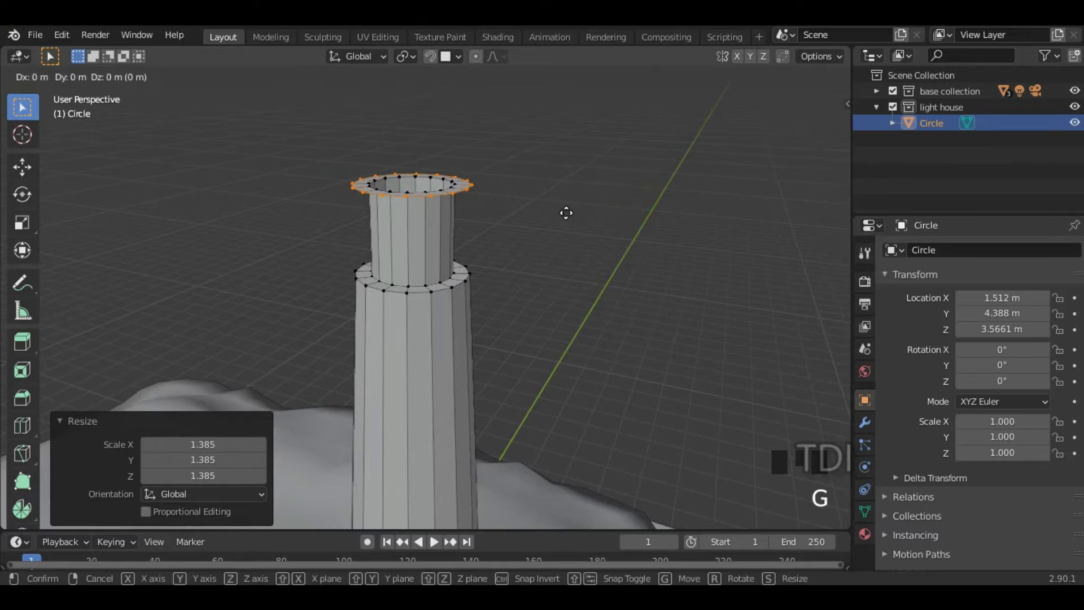
key("z")
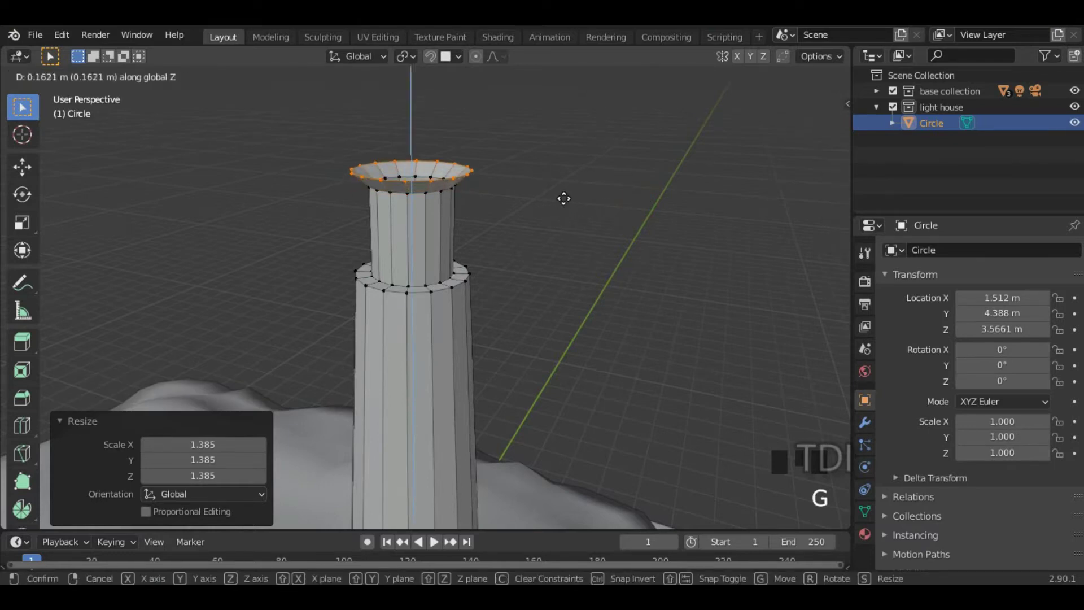
left_click(563, 196)
Step: From the front view, extrude the outer ring up about 0.46 m and scale it to about 0.2 to form a conical roof
middle_click_drag(515, 227, 547, 267)
key("KP_1")
scroll(537, 222, "down", 4)
key("e")
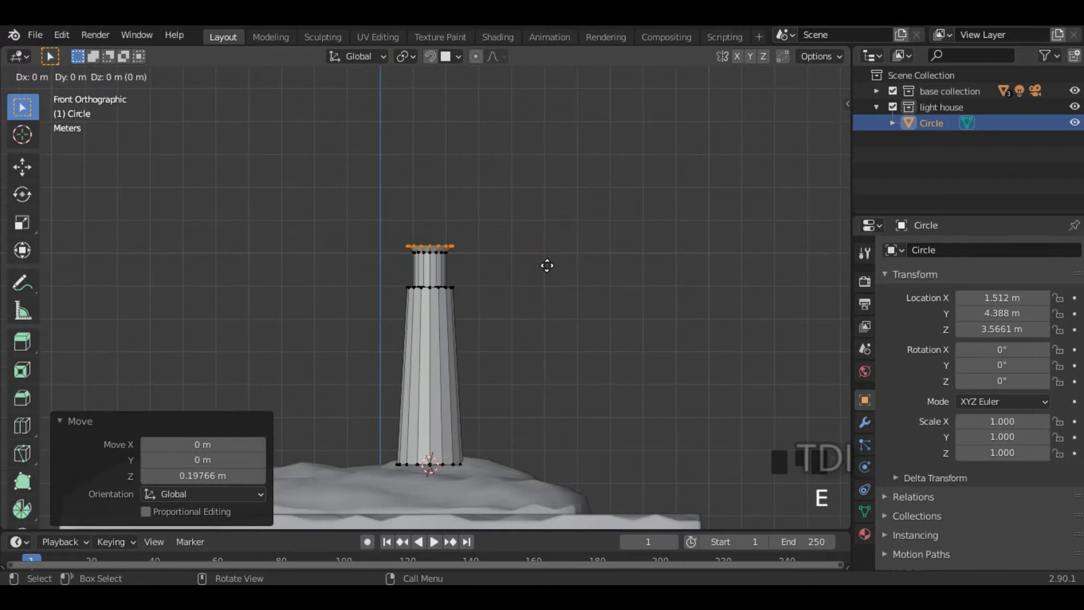
left_click(548, 252)
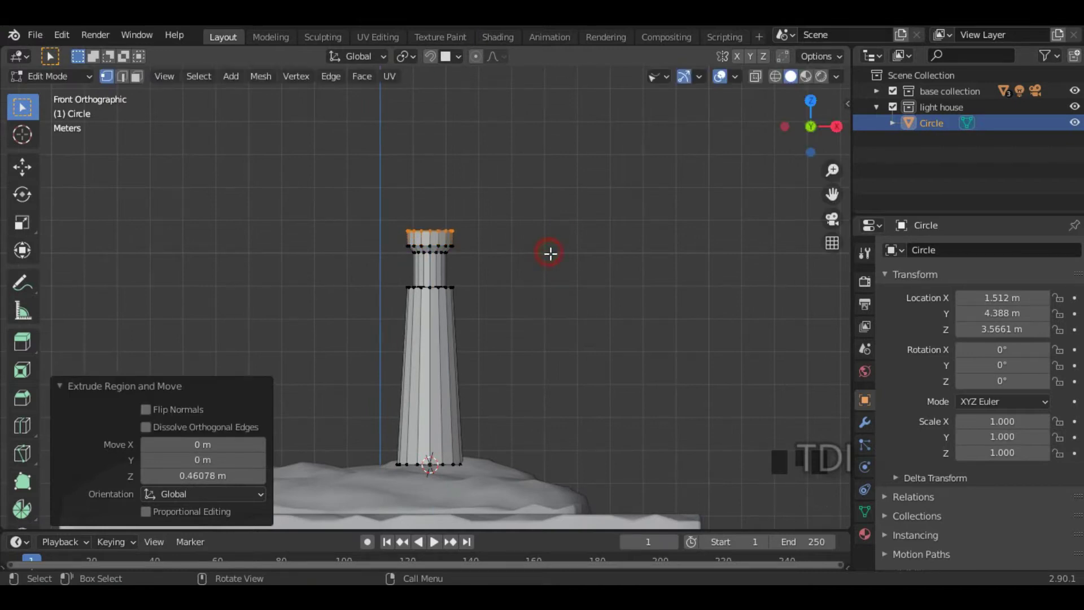
key("s")
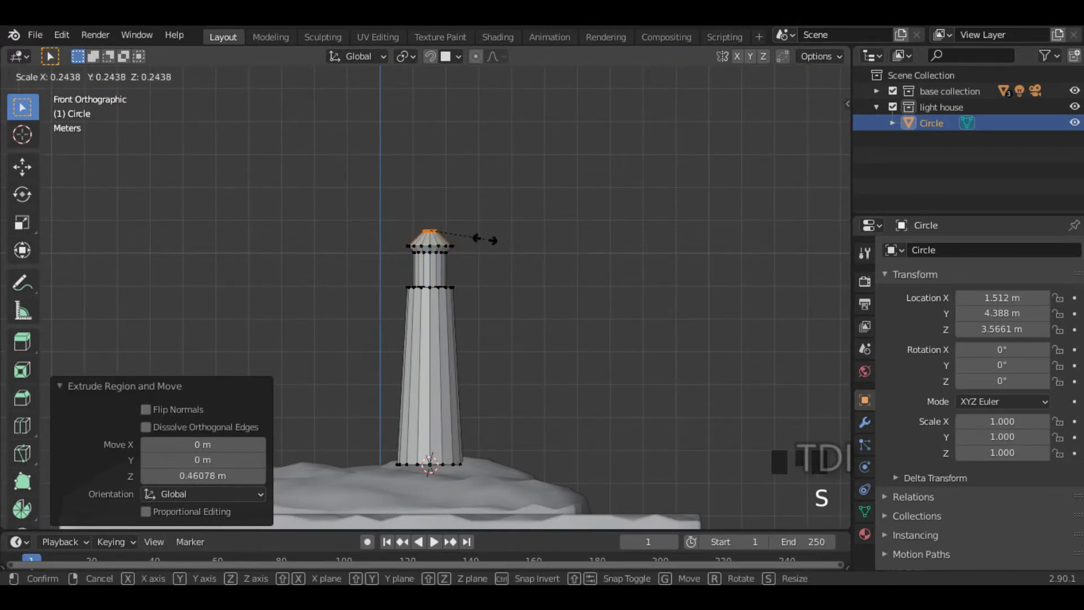
left_click(478, 235)
Step: Lower the roof's top ring along the Z axis by about 0.05 m
scroll(478, 235, "up", 4)
scroll(619, 176, "up", 3)
middle_click_drag(478, 235, 516, 197)
key("g")
key("z")
left_click(546, 220)
scroll(546, 220, "down", 1)
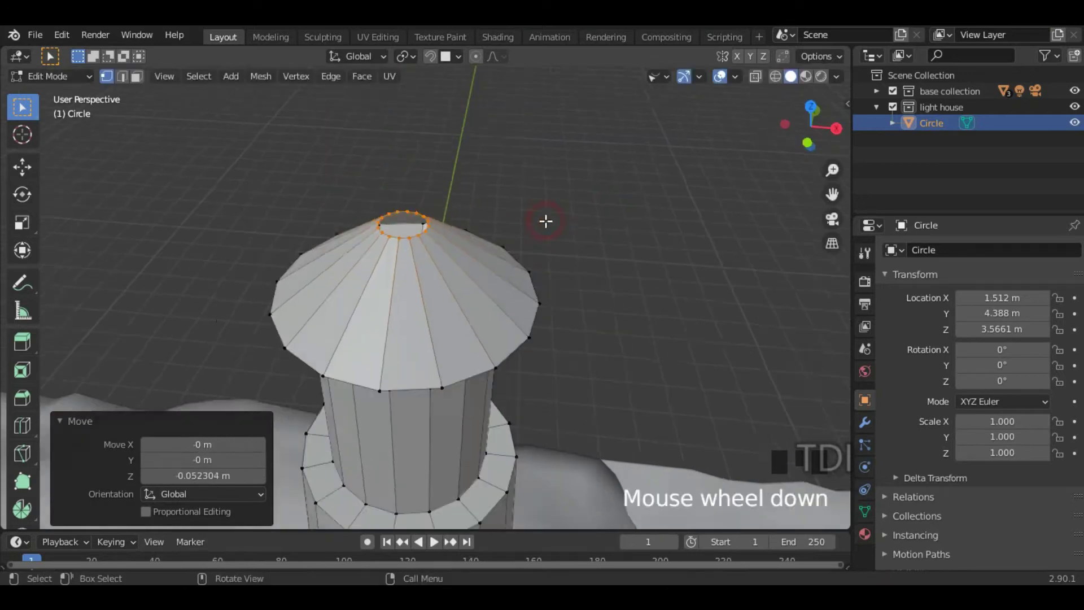
Step: Extrude the roof's top ring slightly upward as a collar, then extrude it in place and scale it to about 0.692
scroll(464, 261, "up", 3)
middle_click_drag(464, 262, 571, 261, "shift")
key("e")
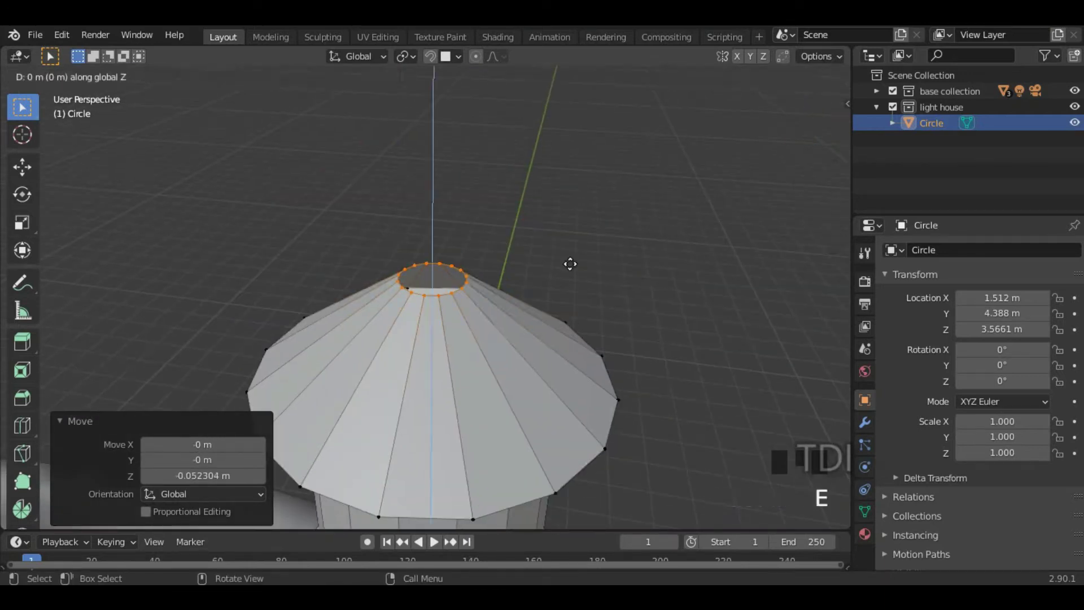
left_click(570, 252)
key("e")
right_click(658, 213)
key("s")
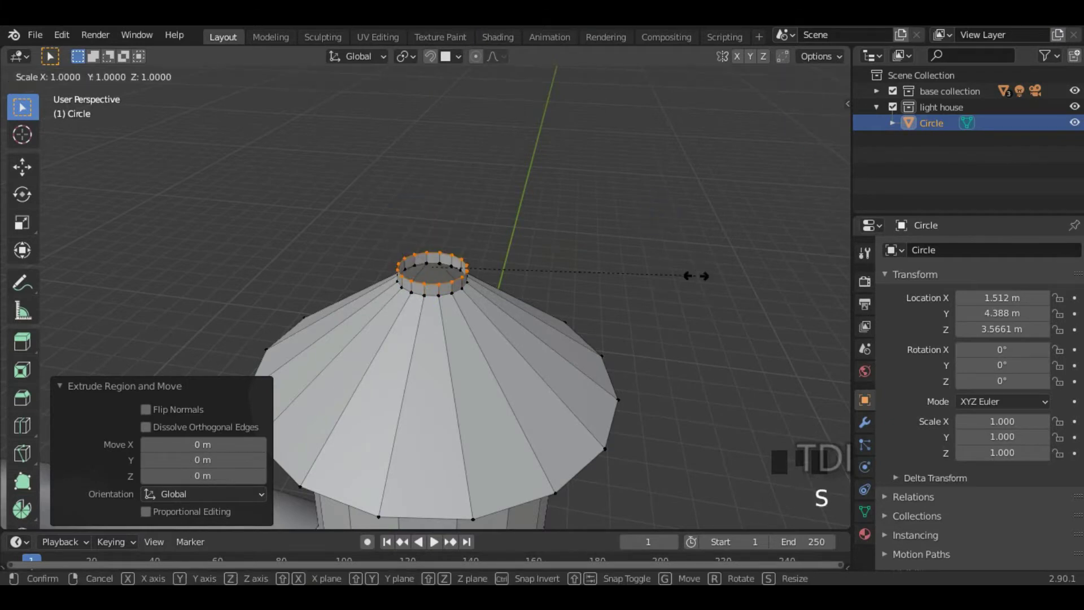
left_click(612, 276)
Step: Extrude the collar's inner ring up about 0.054 m along Z, fill its opening with a face and return to Object Mode
key("e")
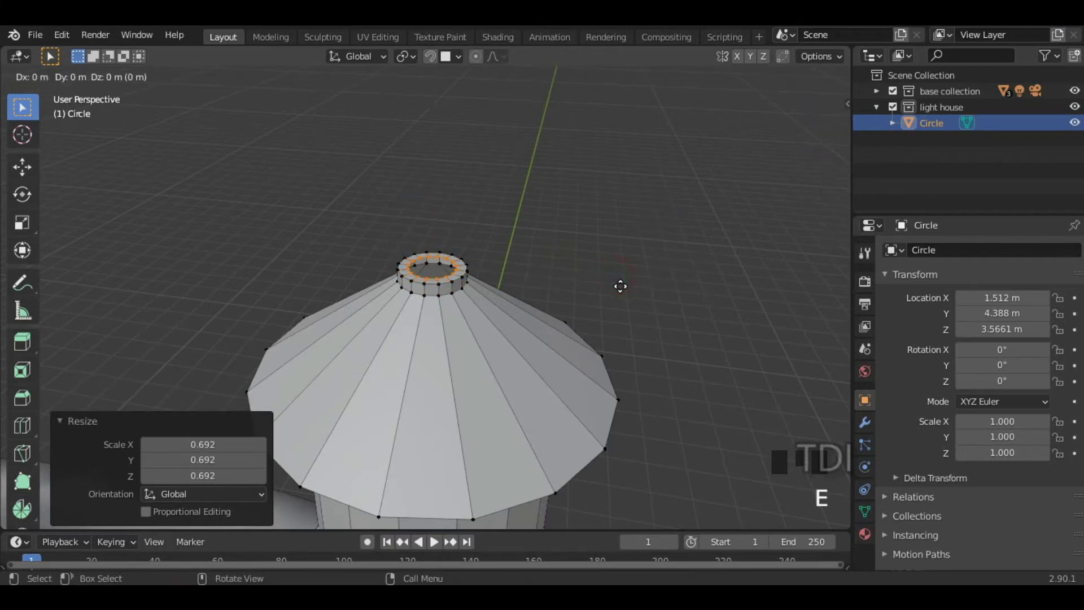
key("z")
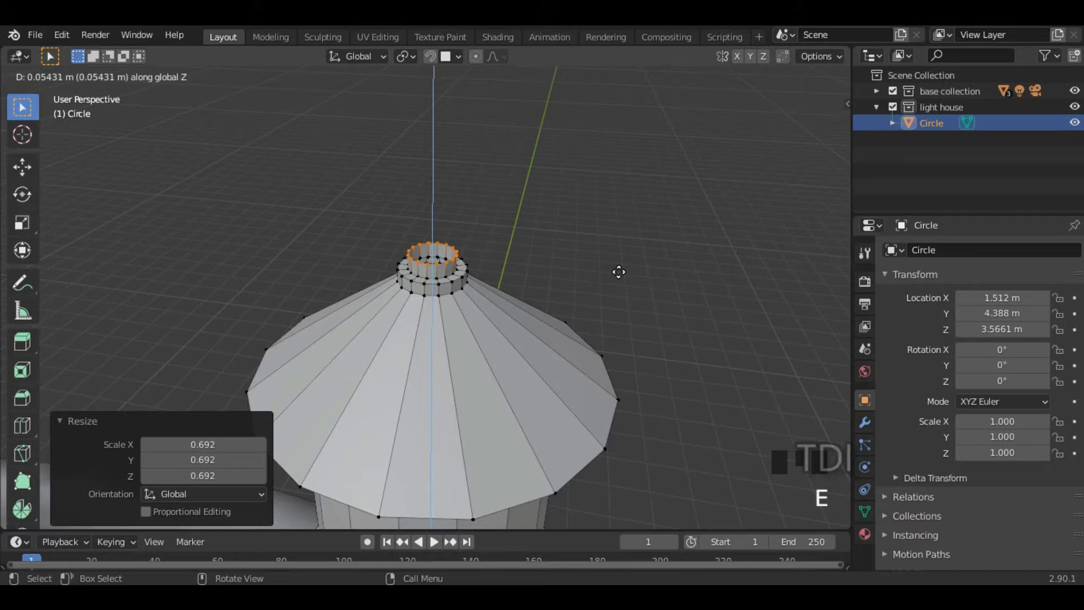
left_click(618, 272)
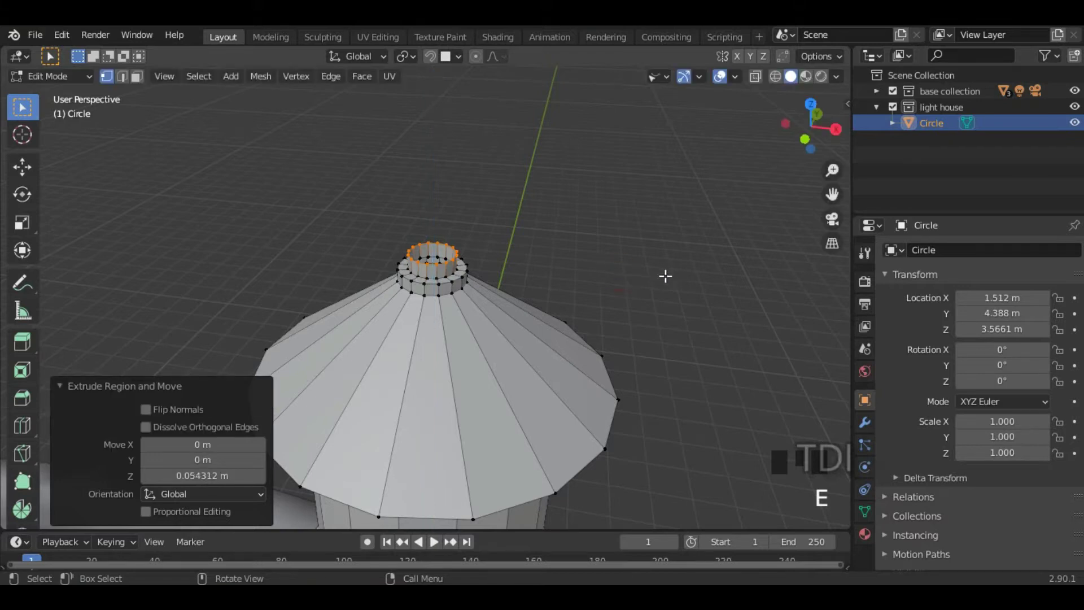
key("f")
middle_click_drag(636, 307, 497, 290)
left_click(622, 287)
key("Tab")
scroll(622, 284, "down", 6)
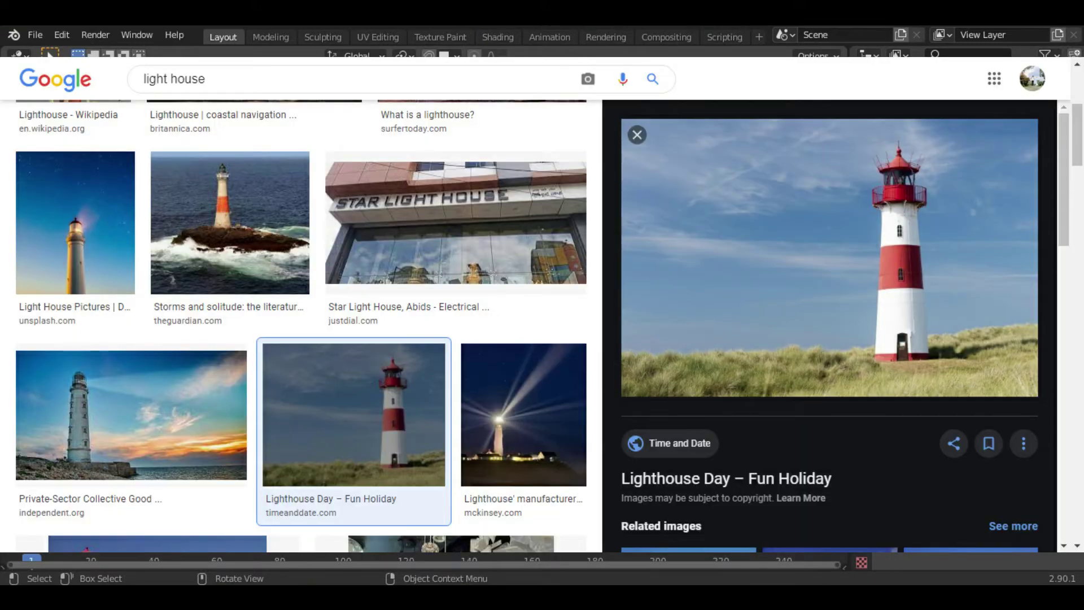
Step: Sketch horizontal annotation lines across the lighthouse's main body to mark the colour bands
left_click(22, 282)
mouse_move(416, 273)
left_mouse_down()
mouse_move(464, 273)
mouse_move(473, 287)
left_mouse_up()
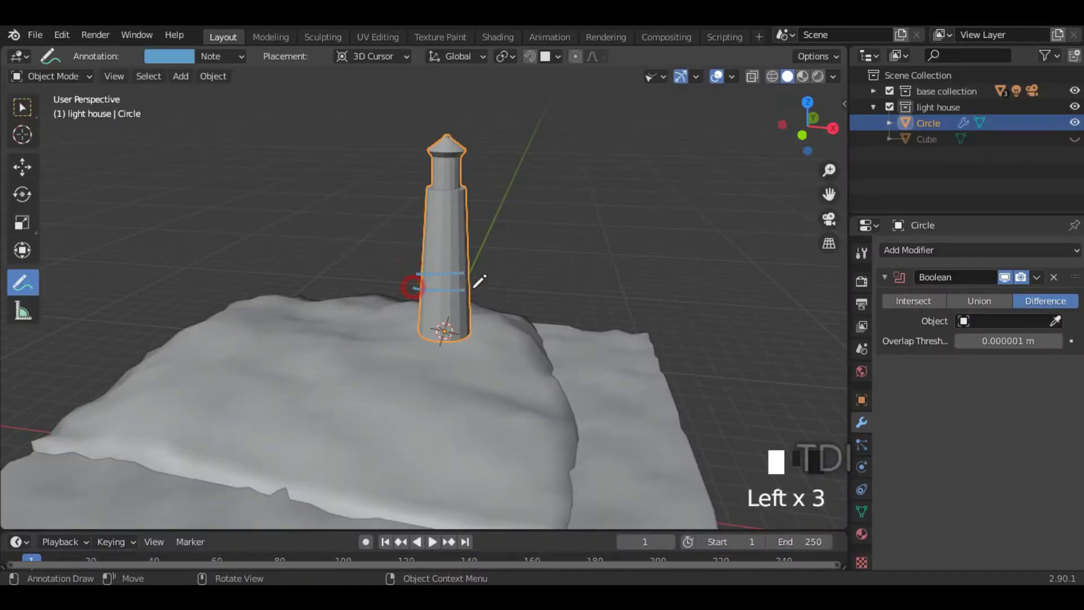
mouse_move(425, 258)
left_mouse_down()
mouse_move(468, 257)
mouse_move(463, 207)
left_mouse_up()
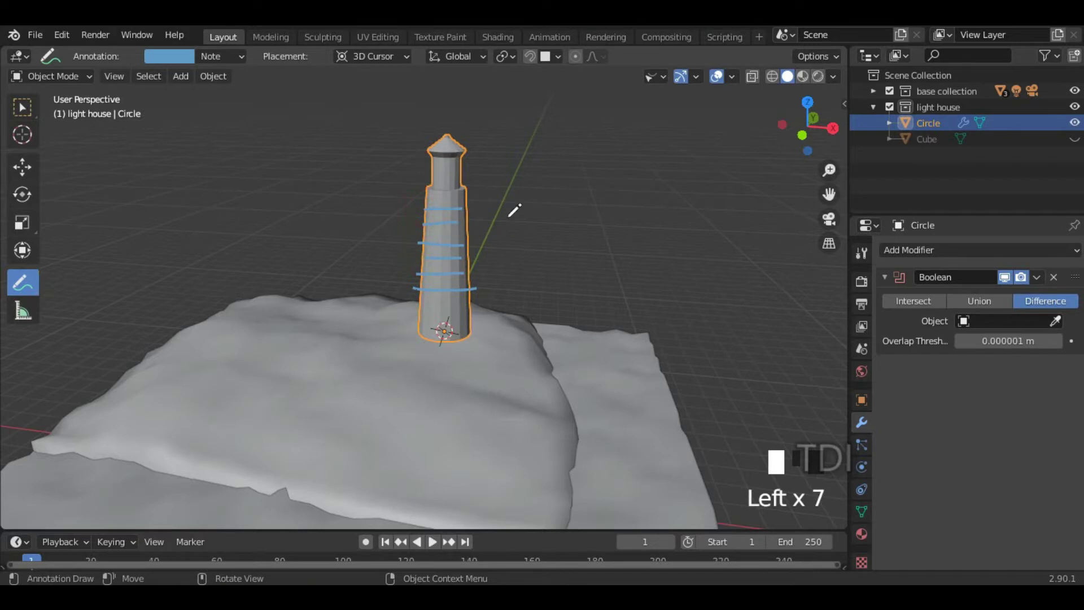
Step: Check the lighthouse reference photo, then add five evenly spaced horizontal loop cuts around the tower's main body and return to Object Mode
key("alt+Tab")
key("w")
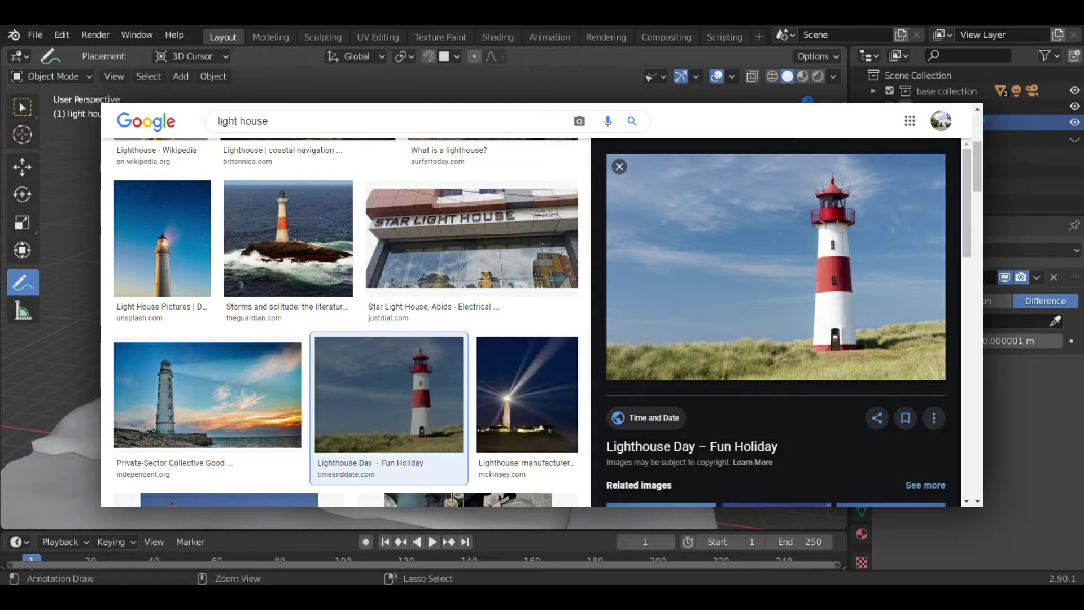
key("Tab")
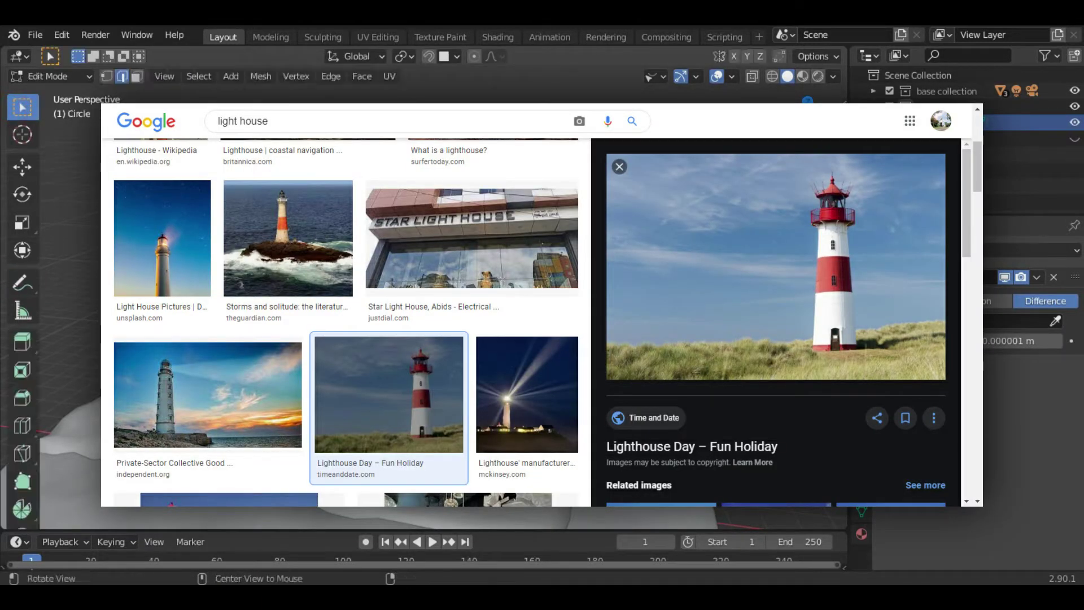
key("ctrl+r")
scroll(470, 287, "up", 4)
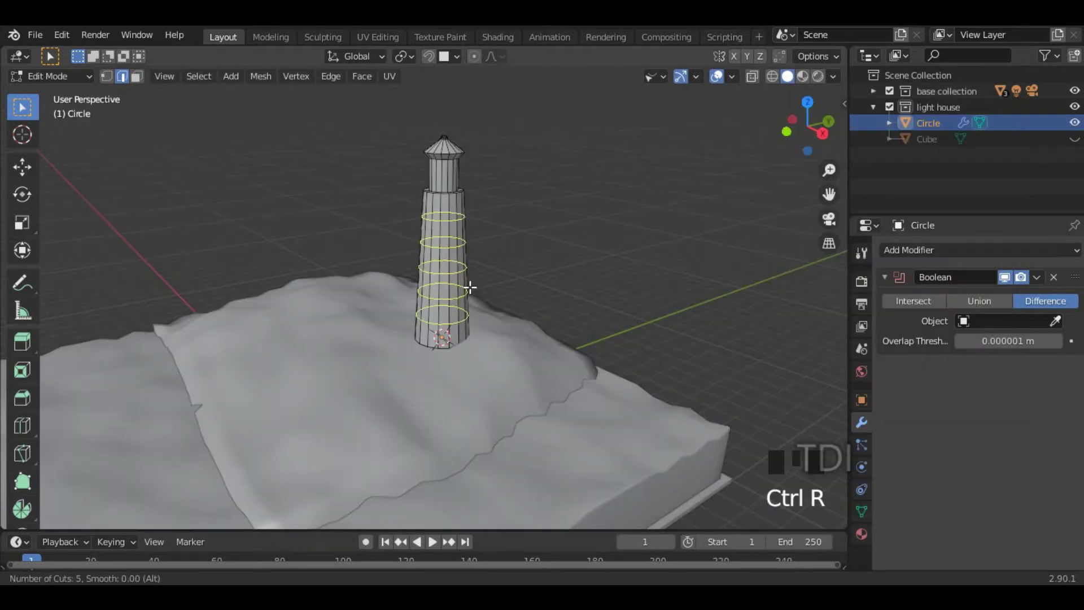
left_click(469, 287)
right_click(479, 317)
middle_click_drag(479, 317, 556, 298)
key("Tab")
Step: Add an ico sphere and raise it about 8.145 m along the Z axis, above the lighthouse roof
middle_click_drag(447, 218, 473, 343, "shift")
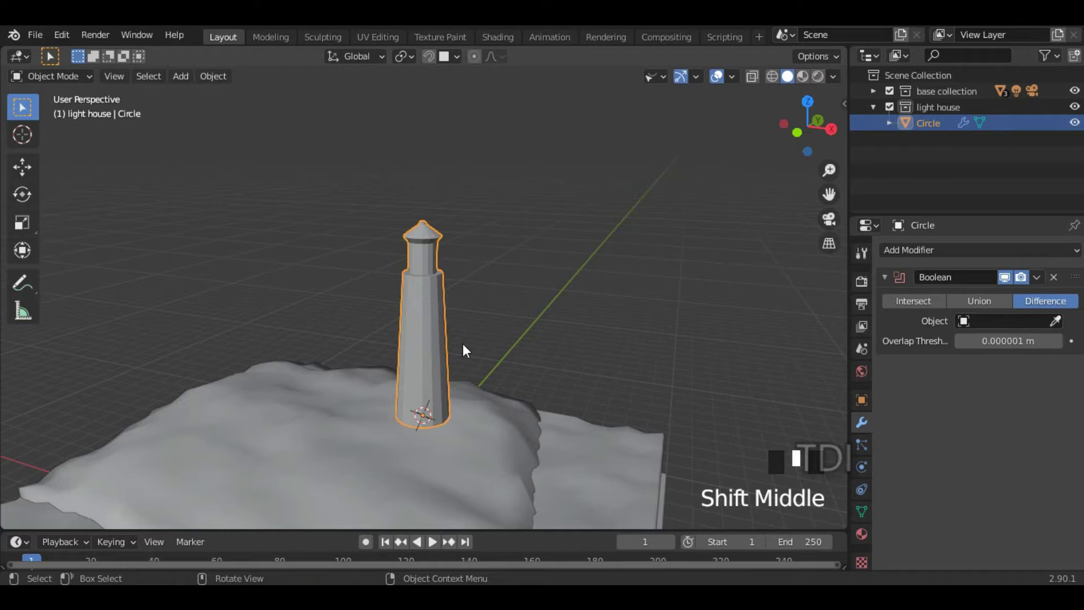
key("shift+a")
mouse_move(426, 261)
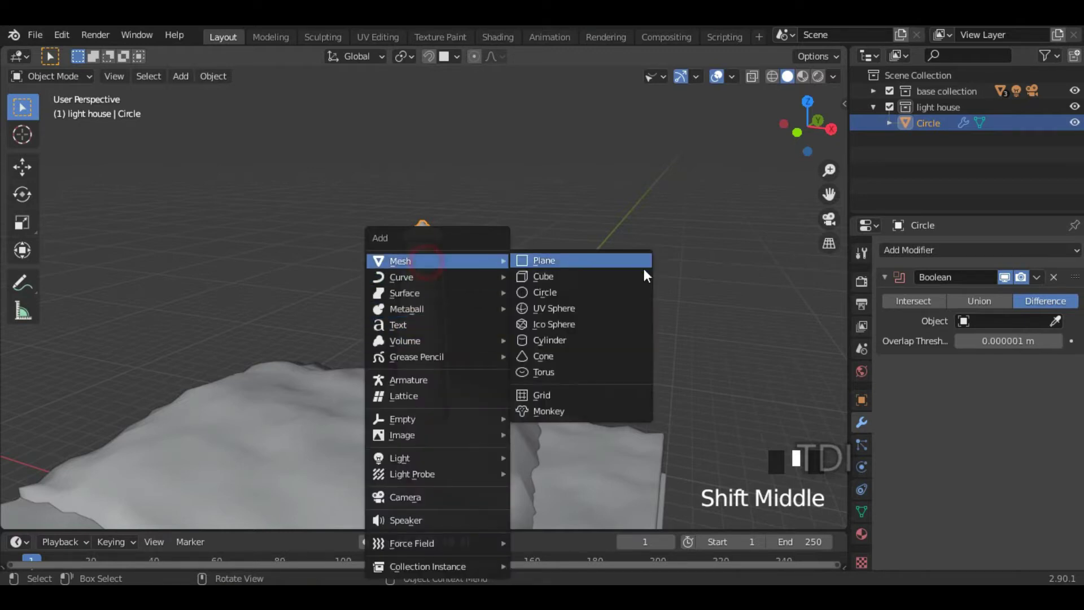
left_click(561, 324)
key("g")
key("z")
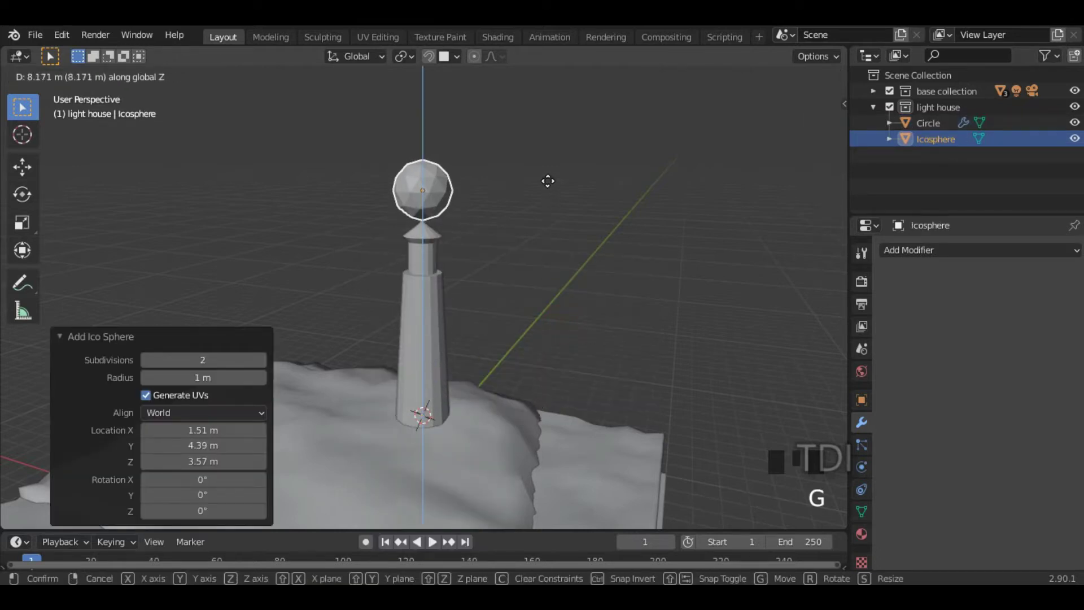
left_click(547, 179)
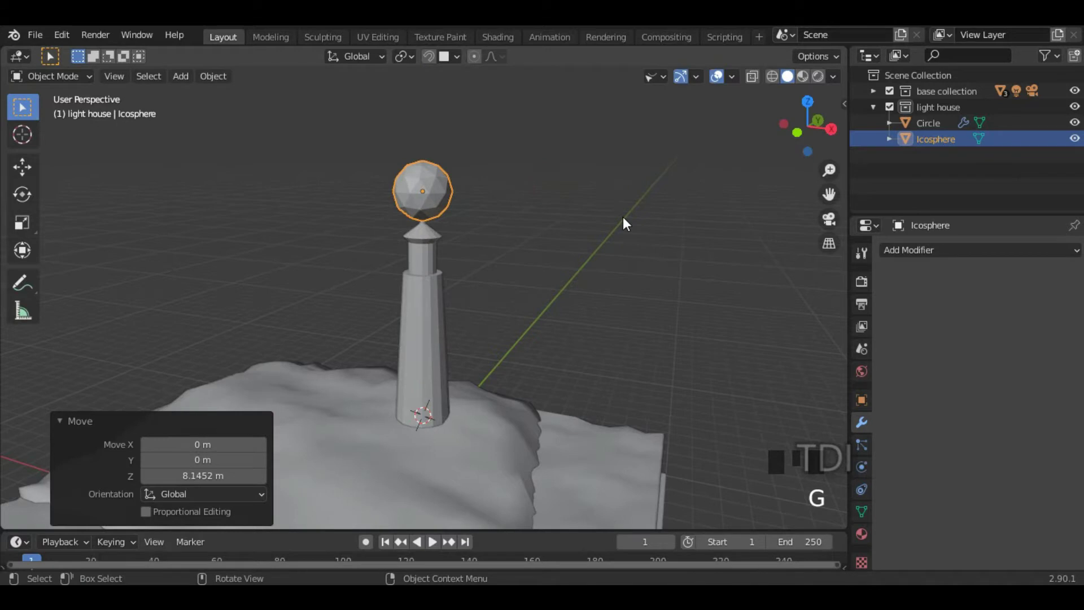
Step: Scale the ico sphere to about 0.129 and lower it about 0.857 m along Z to the roof's tip
key("KP_Decimal")
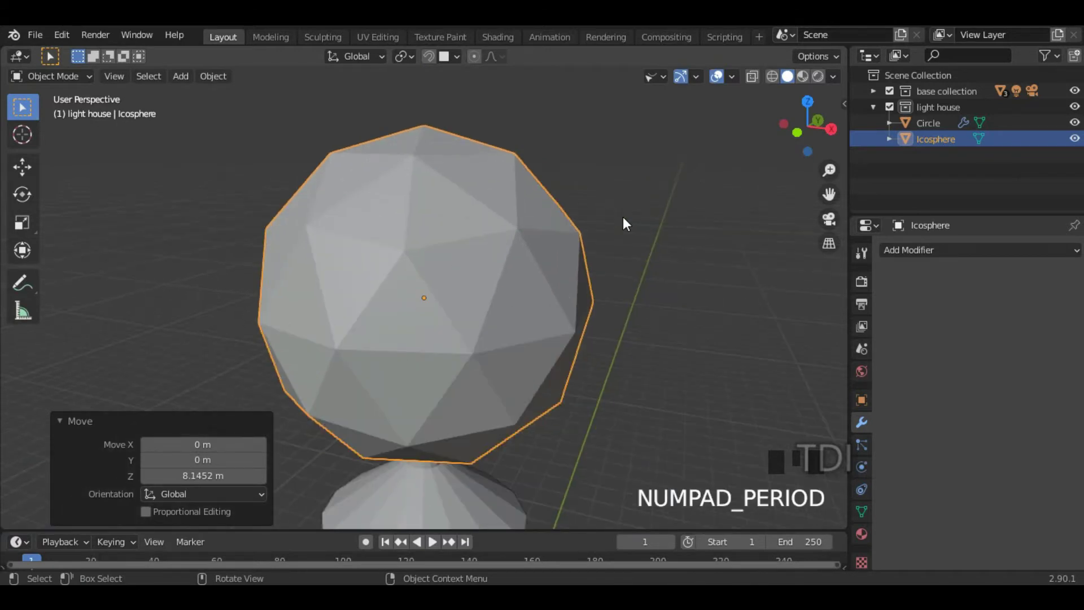
middle_click_drag(635, 256, 711, 222)
key("s")
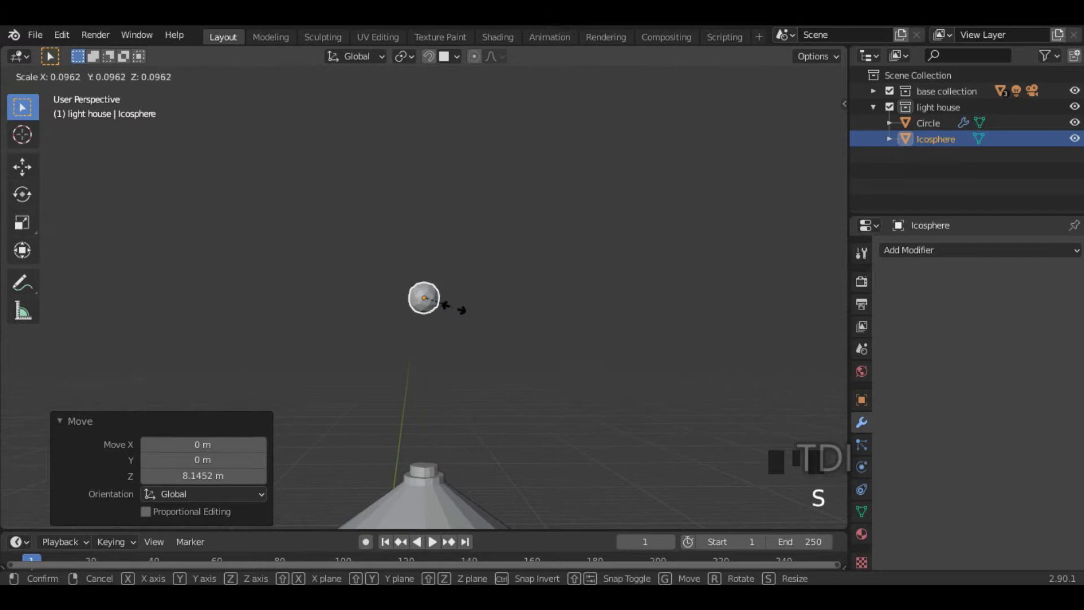
left_click(460, 311)
key("g")
key("z")
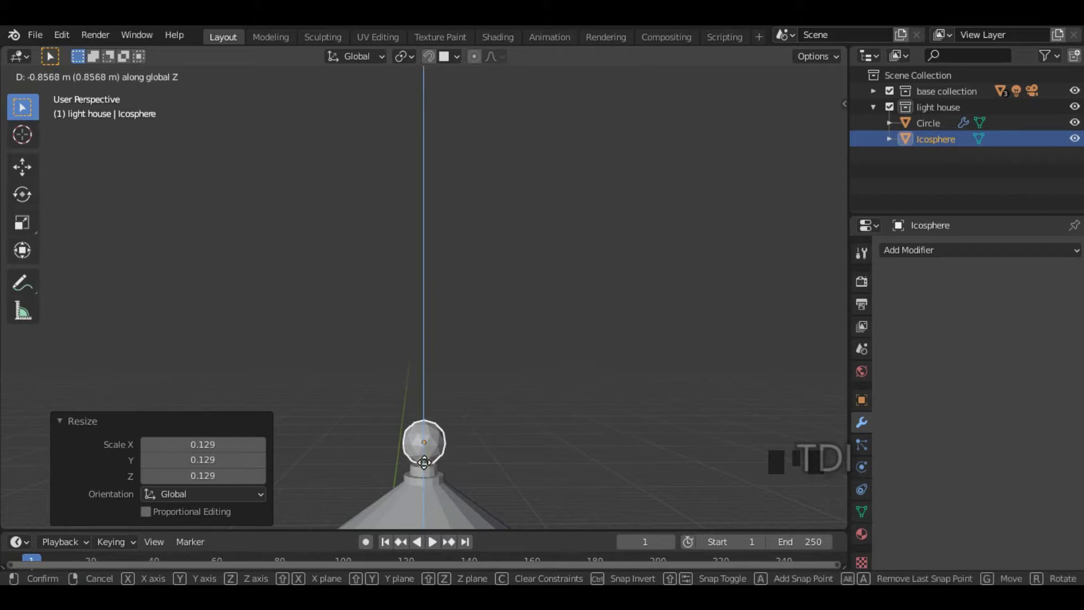
left_click(424, 462)
middle_click_drag(482, 473, 531, 355, "shift")
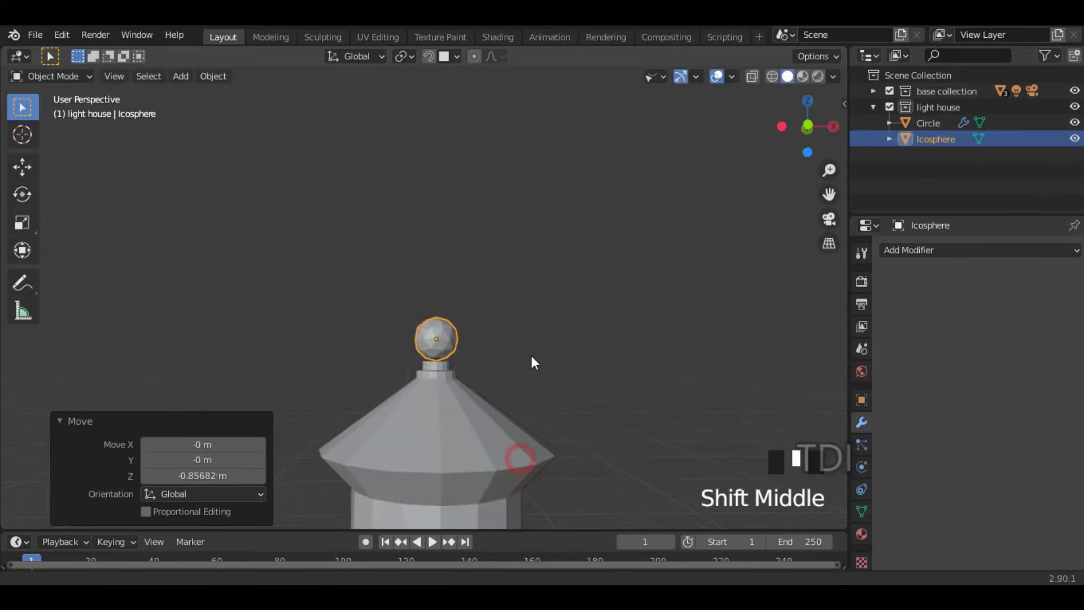
Step: Lower the ico sphere about 0.008 m along Z with snapping on to seat it on the roof's collar, then turn snapping off
left_click(428, 56)
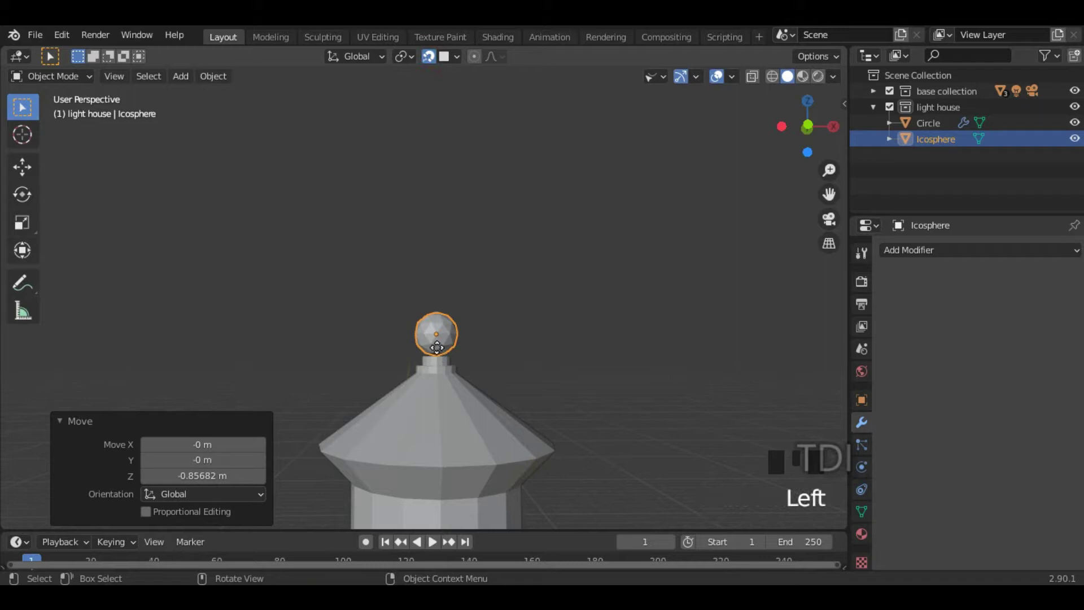
key("g")
key("z")
left_click(436, 349)
scroll(445, 395, "up", 3)
key("g")
key("z")
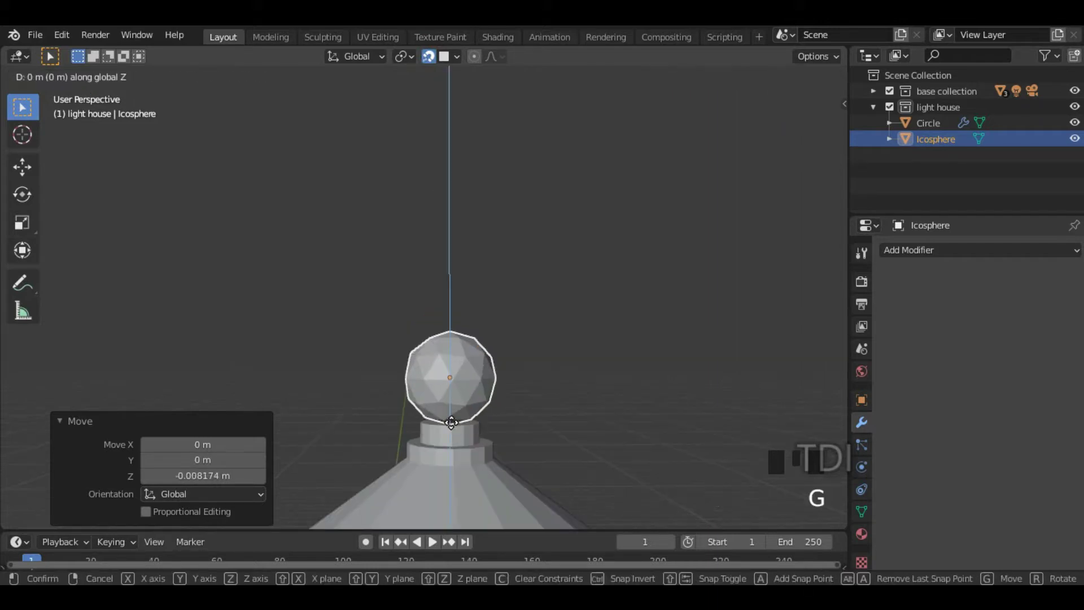
middle_click(563, 442)
key("Tab")
key("Tab")
left_click(428, 56)
Step: Duplicate the uppermost loop-cut ring of the tower's main body in place, separate it as a new object and return to Object Mode
scroll(481, 347, "down", 5)
left_click(480, 367)
scroll(480, 385, "up", 4)
middle_click_drag(481, 385, 573, 347, "shift")
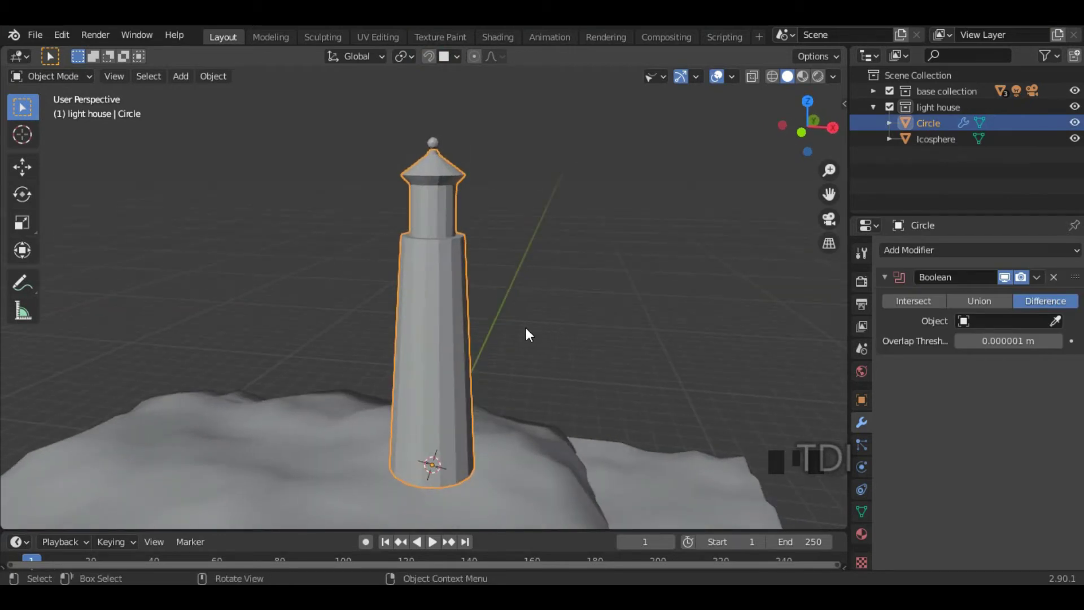
key("Tab")
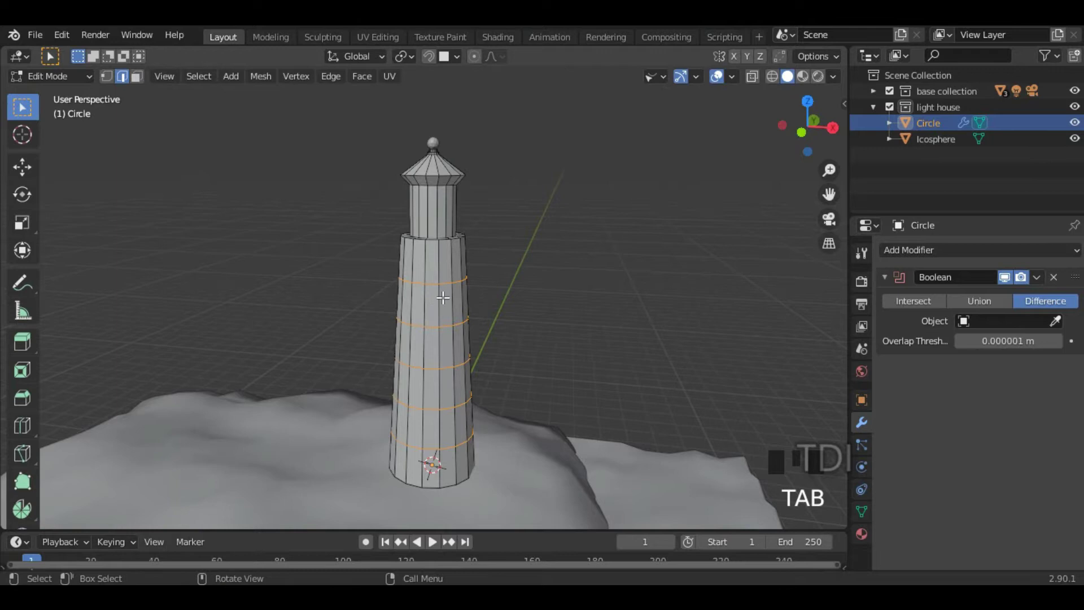
left_click_drag(460, 283, 438, 283)
left_click(438, 283, "alt")
middle_click_drag(429, 291, 530, 315)
scroll(502, 288, "up", 4)
scroll(512, 298, "down", 1, "alt")
scroll(512, 298, "down", 3)
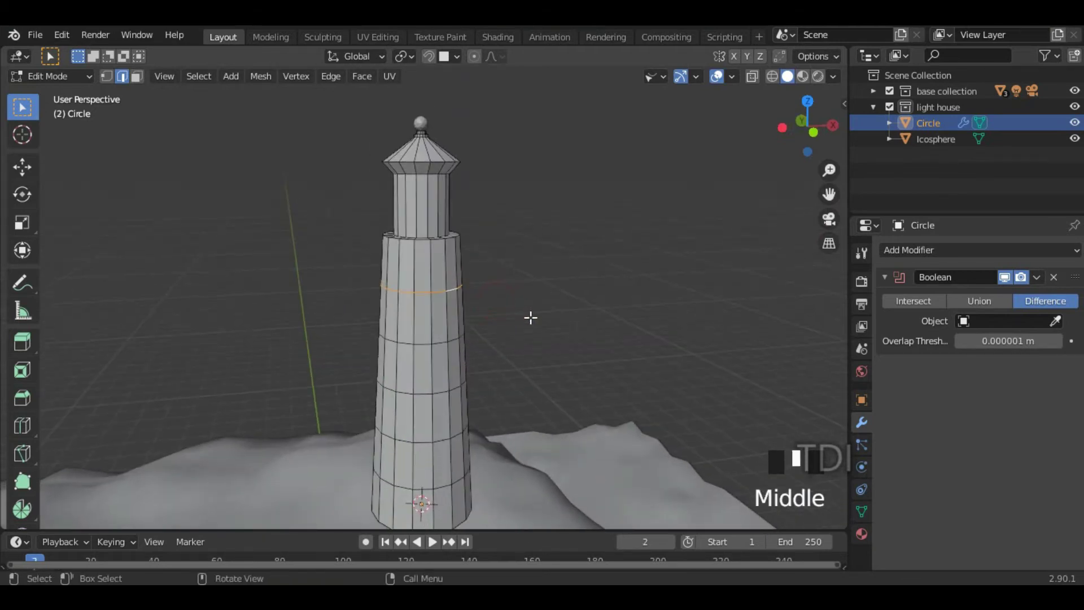
key("shift+d")
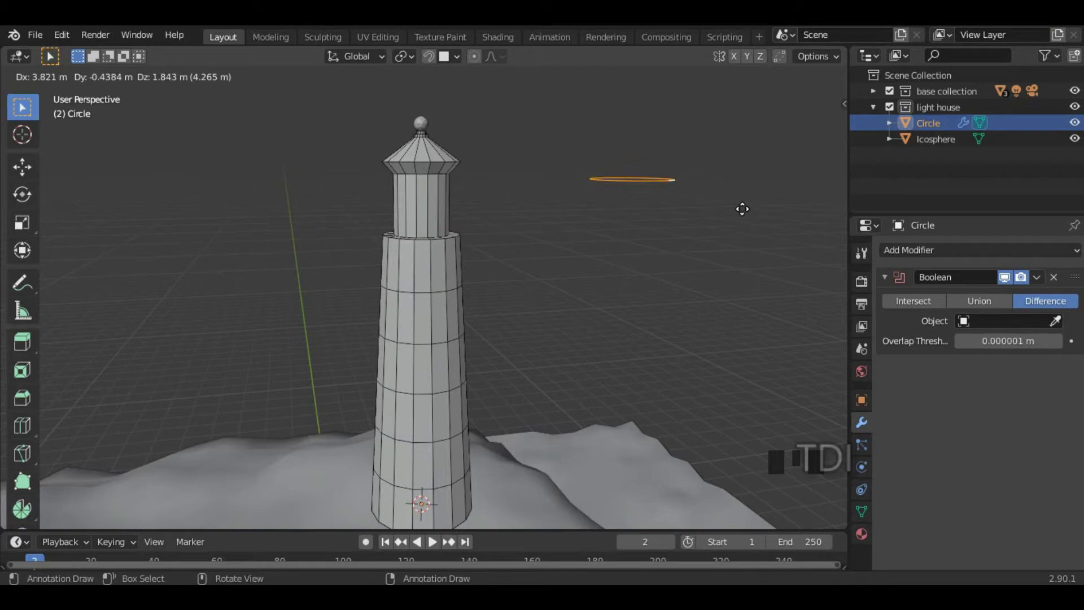
right_click(742, 209)
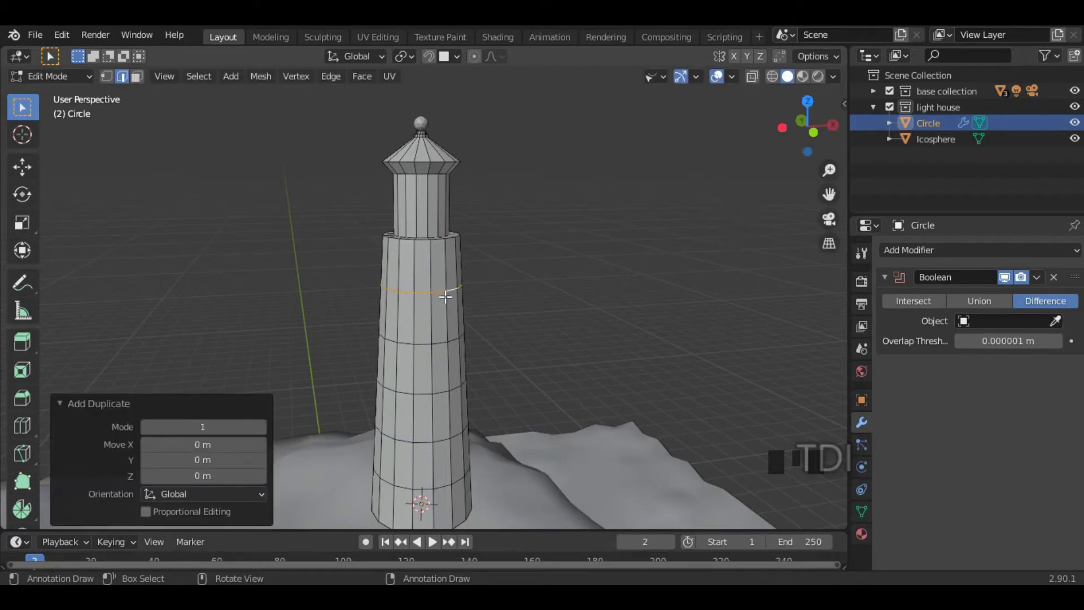
key("p")
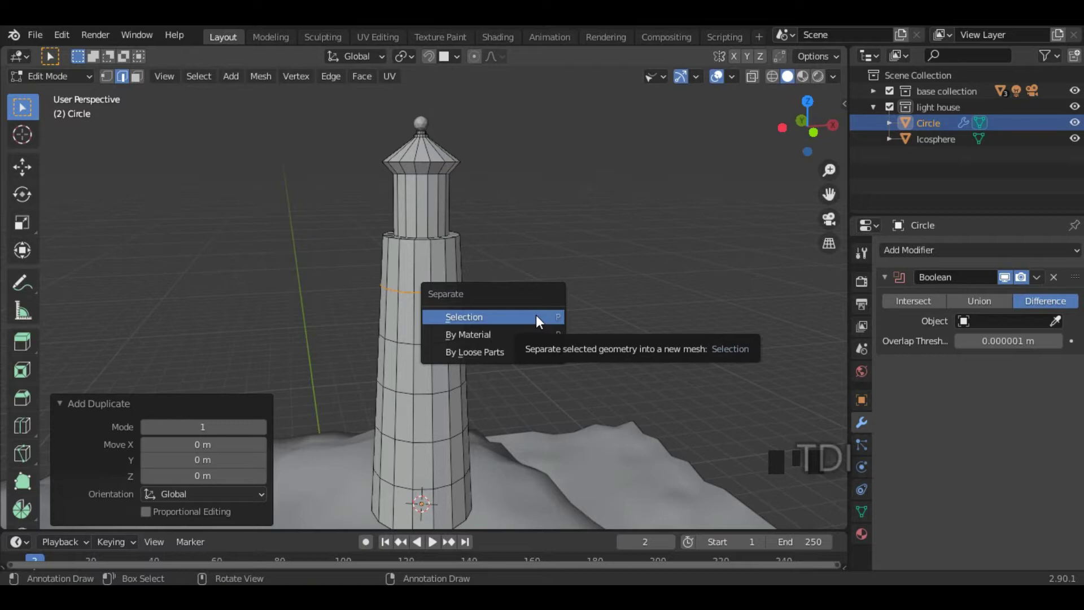
left_click(489, 319)
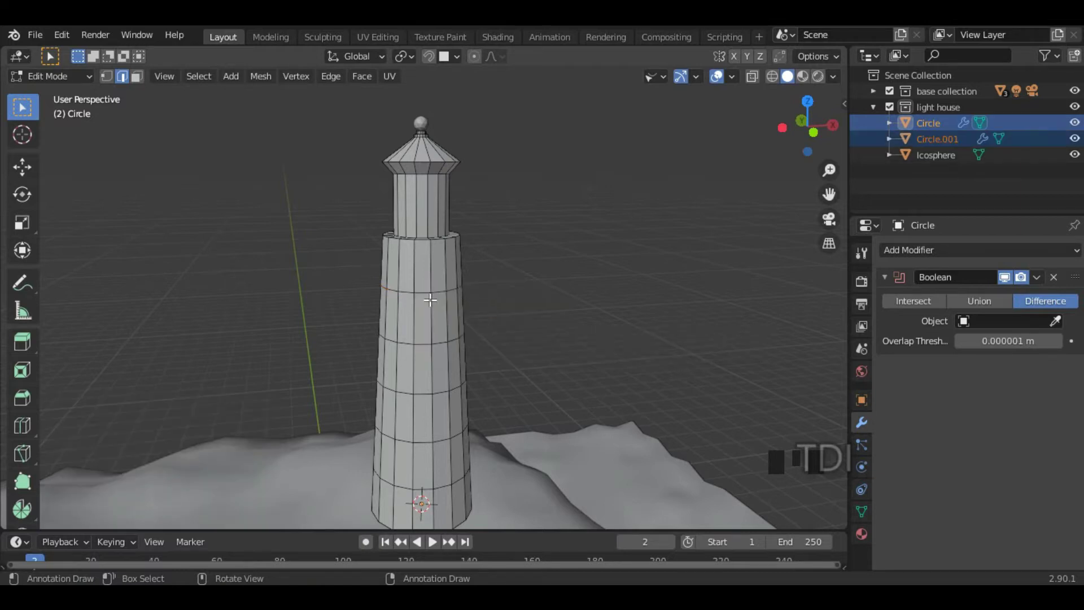
scroll(430, 300, "up", 8)
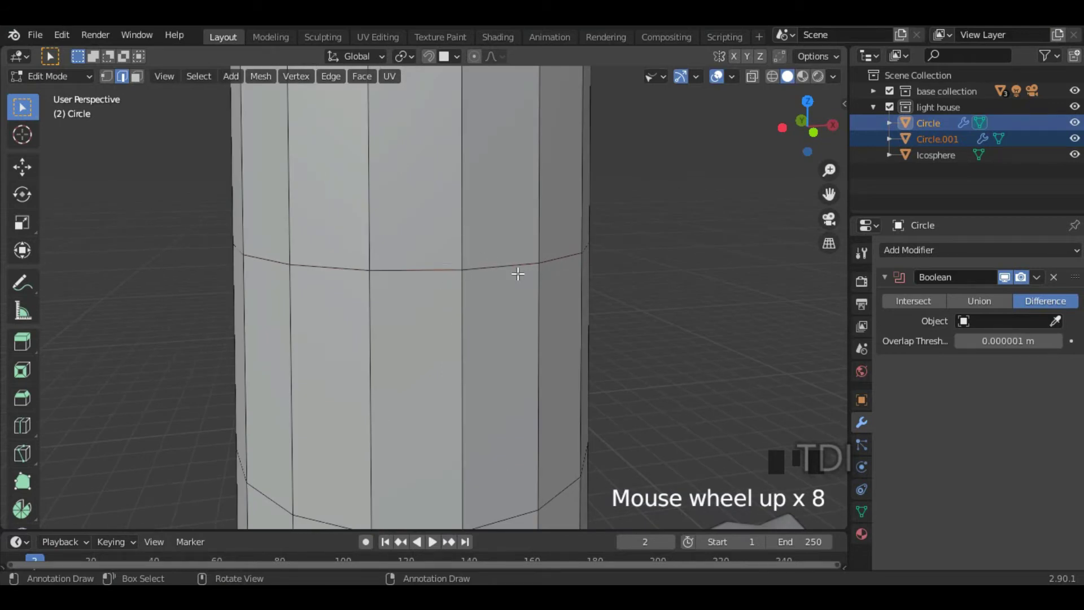
key("Tab")
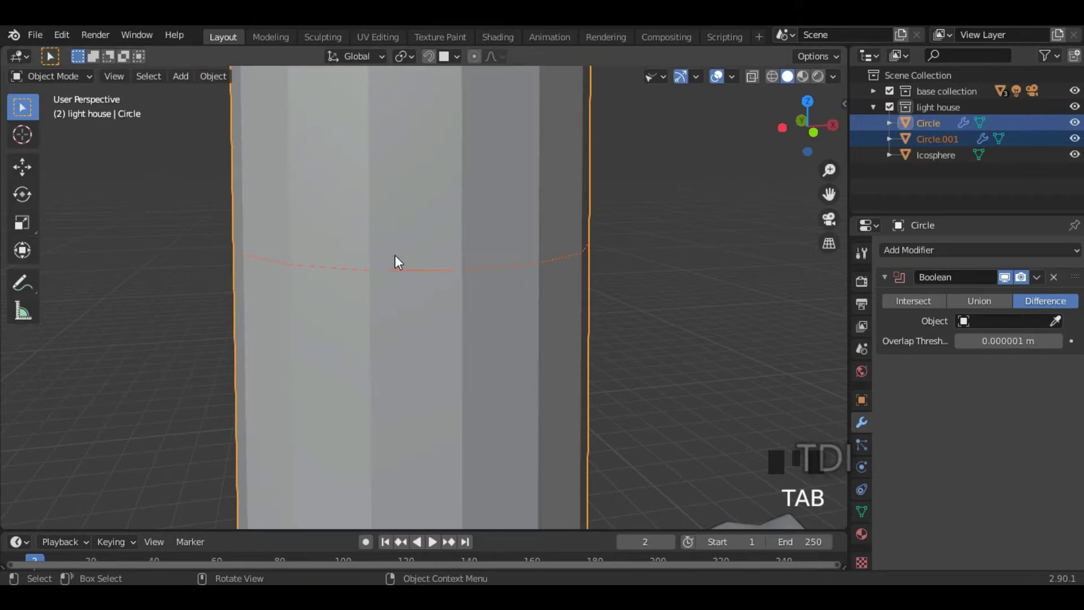
Step: Extrude the whole separated ring in place and scale it outward to about 1.85 to form a flat gallery disc around the tower
scroll(427, 277, "down", 6)
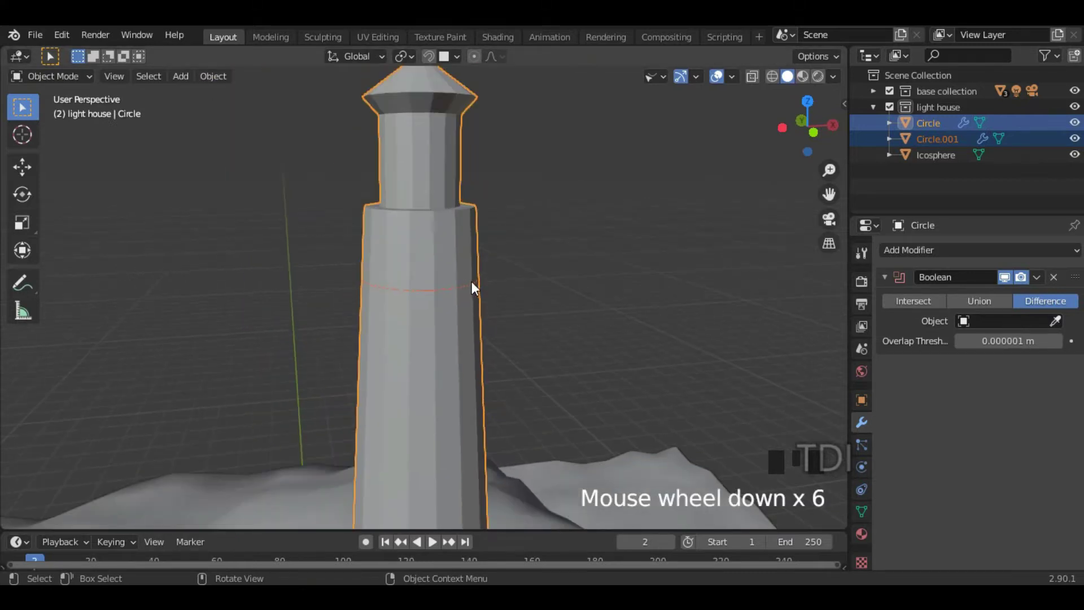
left_click(431, 291)
scroll(432, 293, "up", 5)
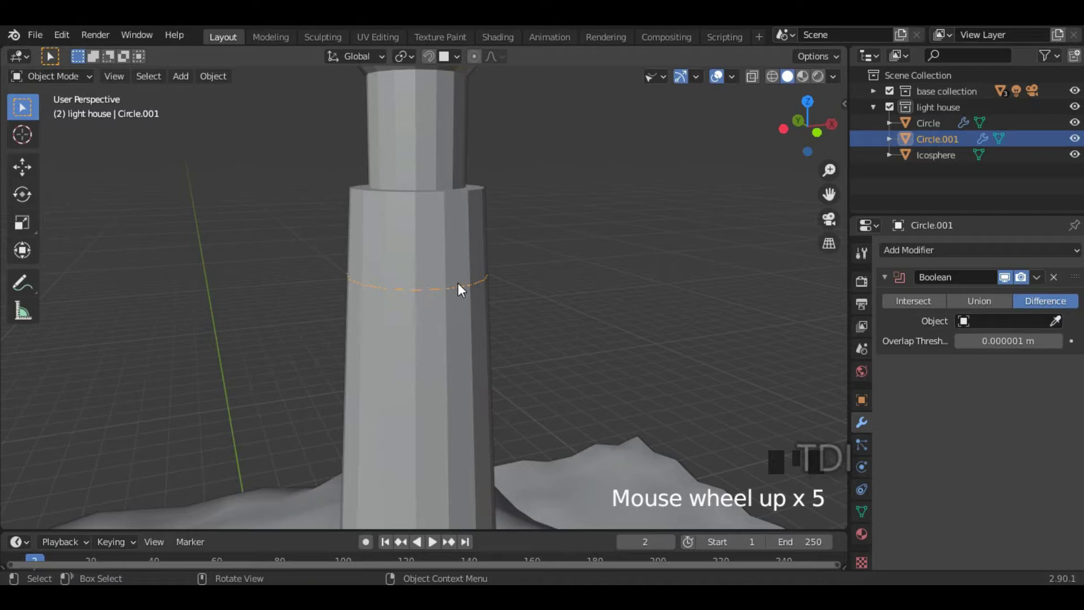
key("Tab")
key("a")
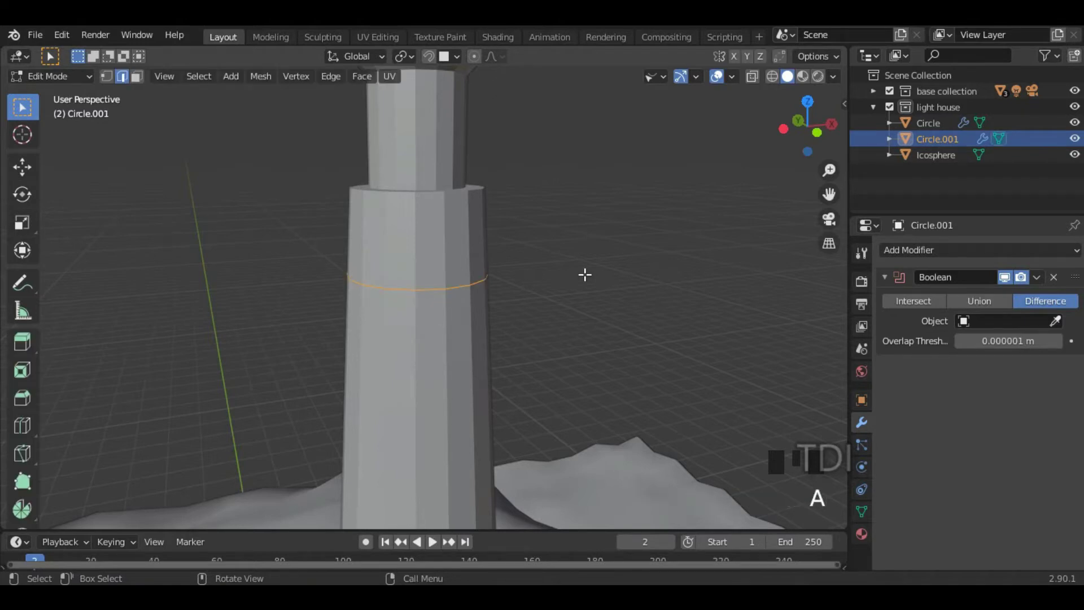
scroll(584, 273, "down", 5)
mouse_move(467, 314)
middle_mouse_down()
mouse_move(538, 330)
mouse_move(476, 315)
middle_mouse_up()
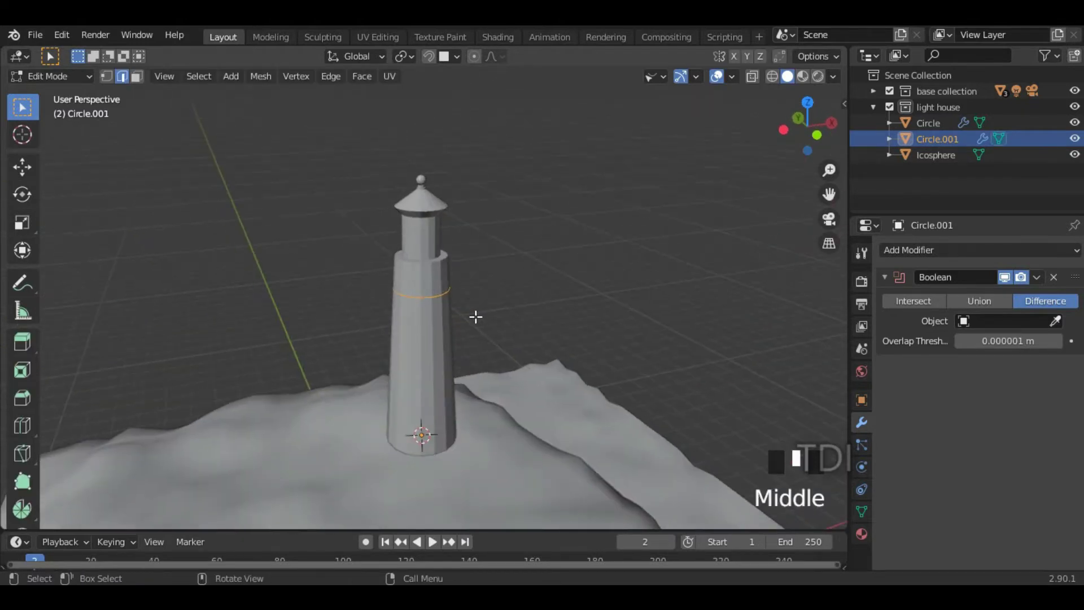
scroll(504, 307, "up", 2)
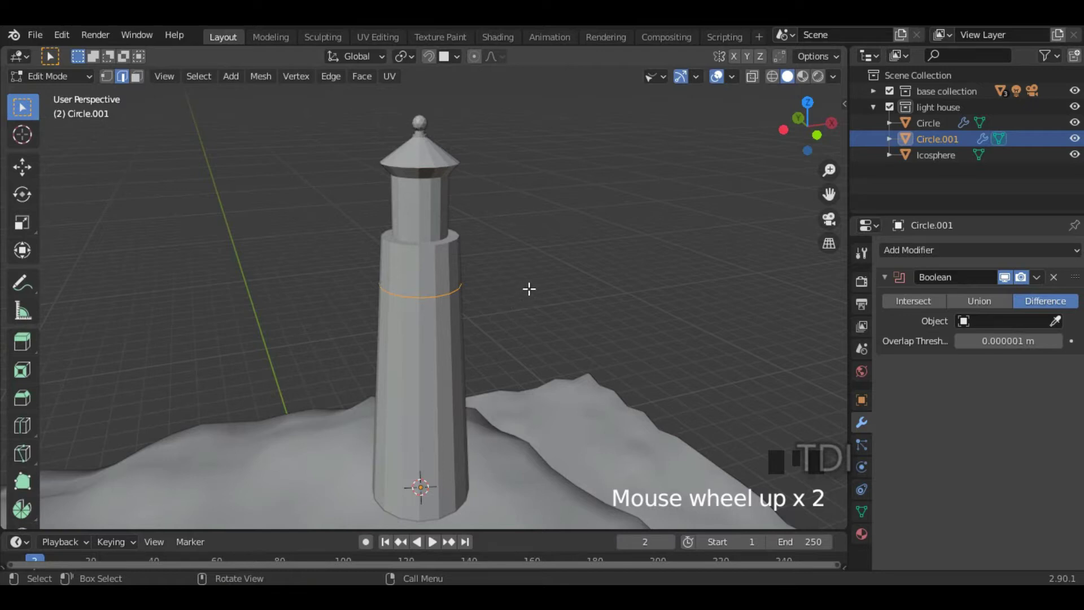
key("e")
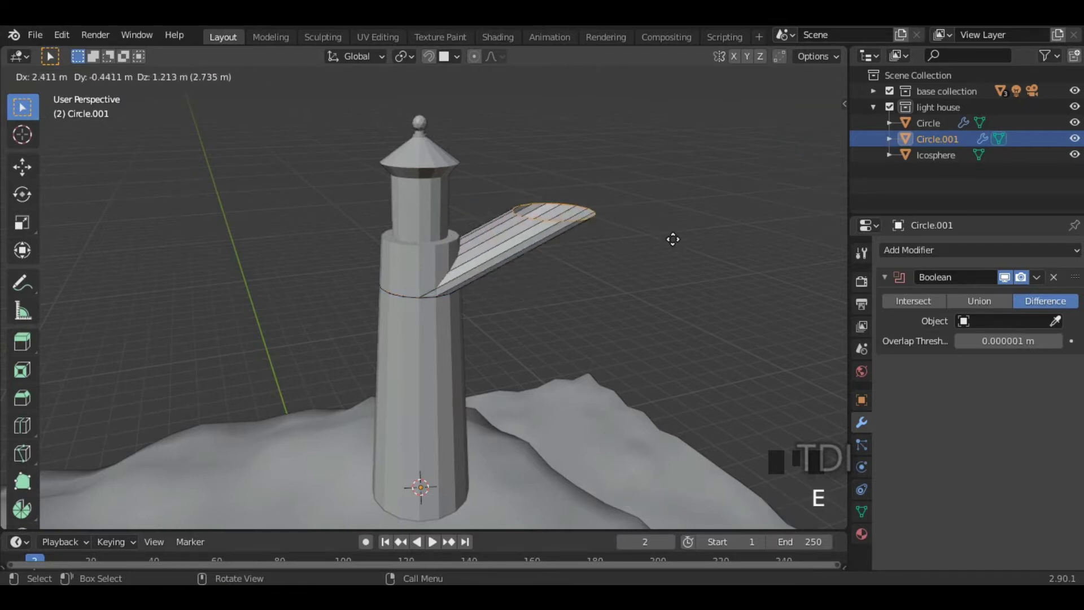
right_click(693, 194)
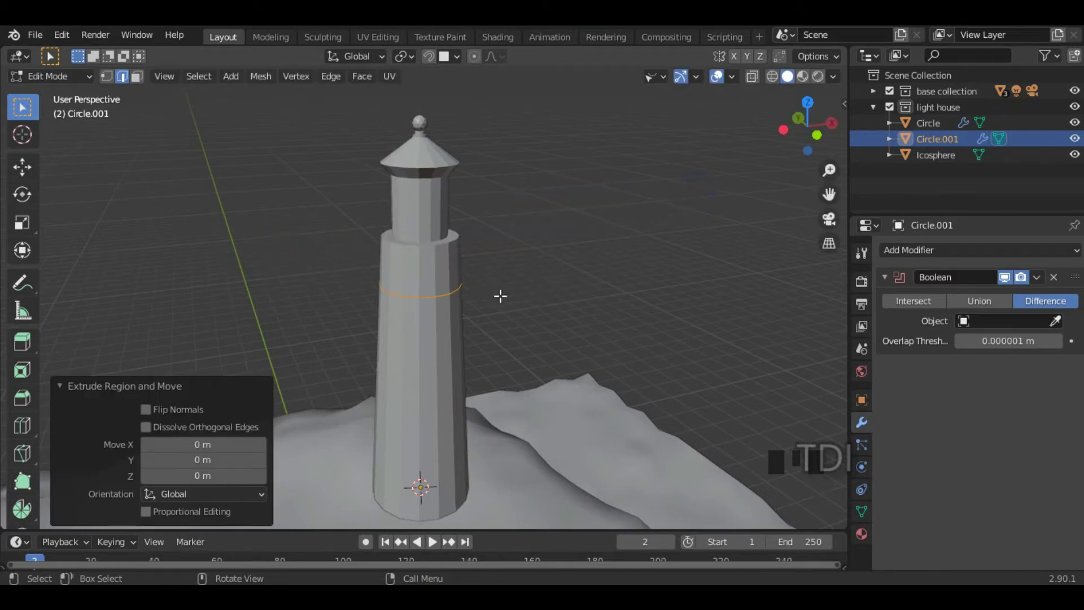
key("s")
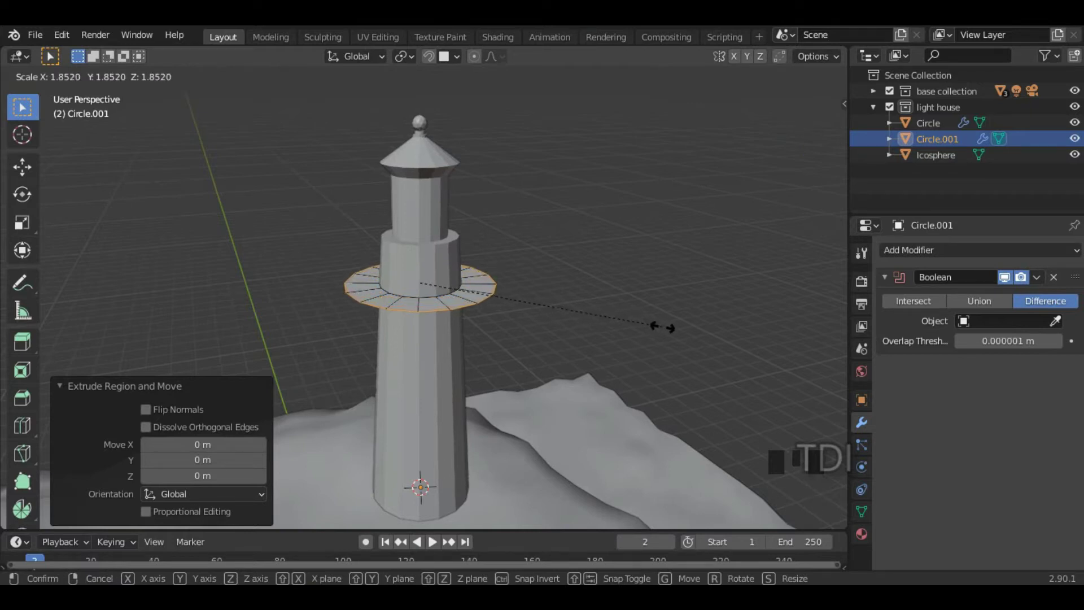
left_click(666, 328)
left_click_drag(591, 363, 527, 310)
middle_click_drag(526, 310, 605, 308)
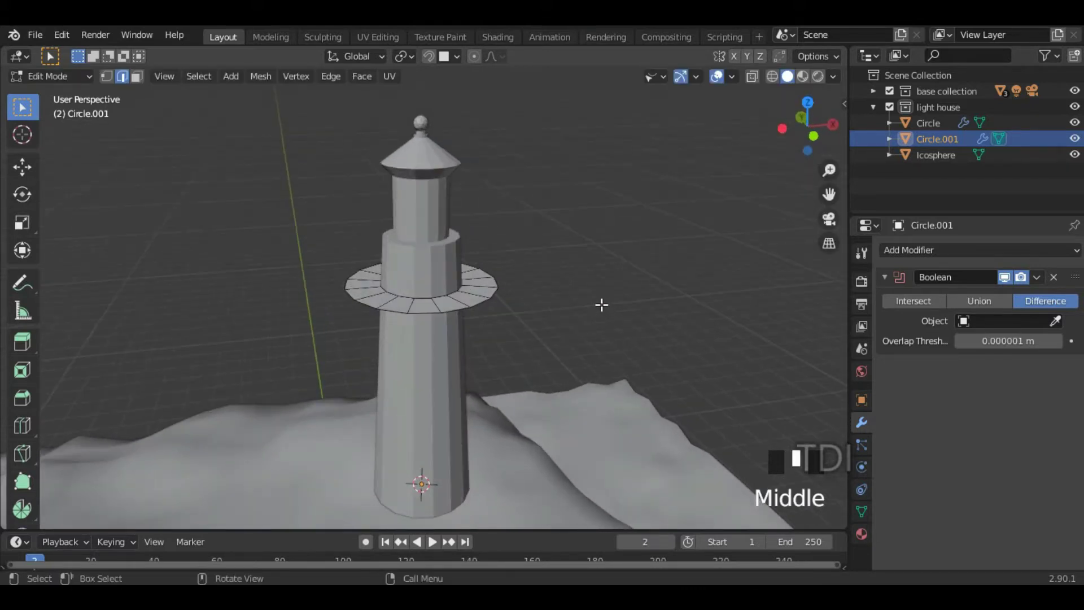
Step: Extrude the gallery disc up about 0.123 m along Z, then lower its top faces about 0.025 m
key("a")
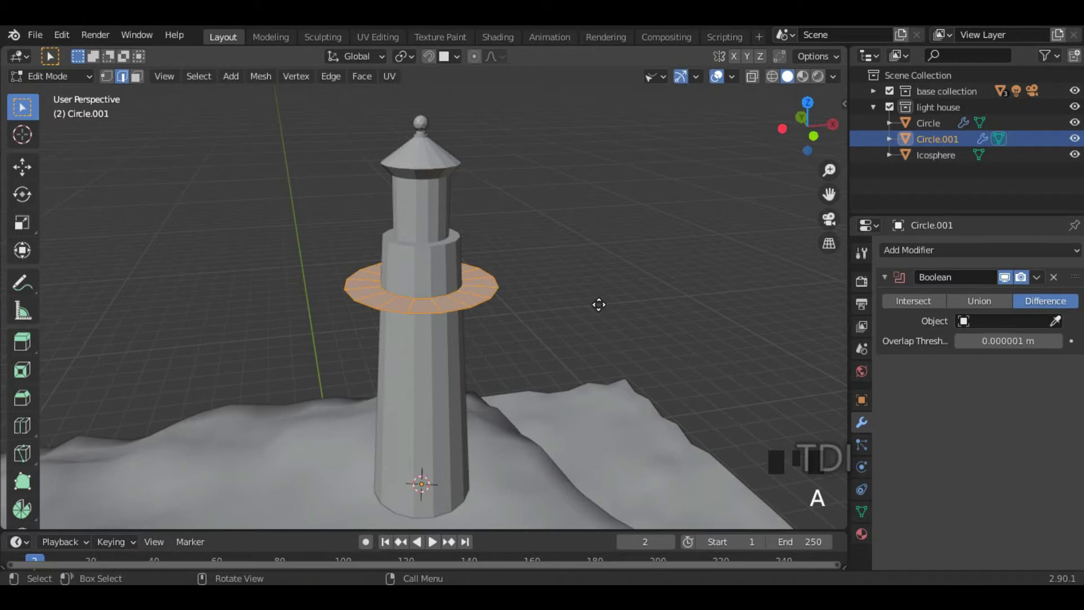
key("e")
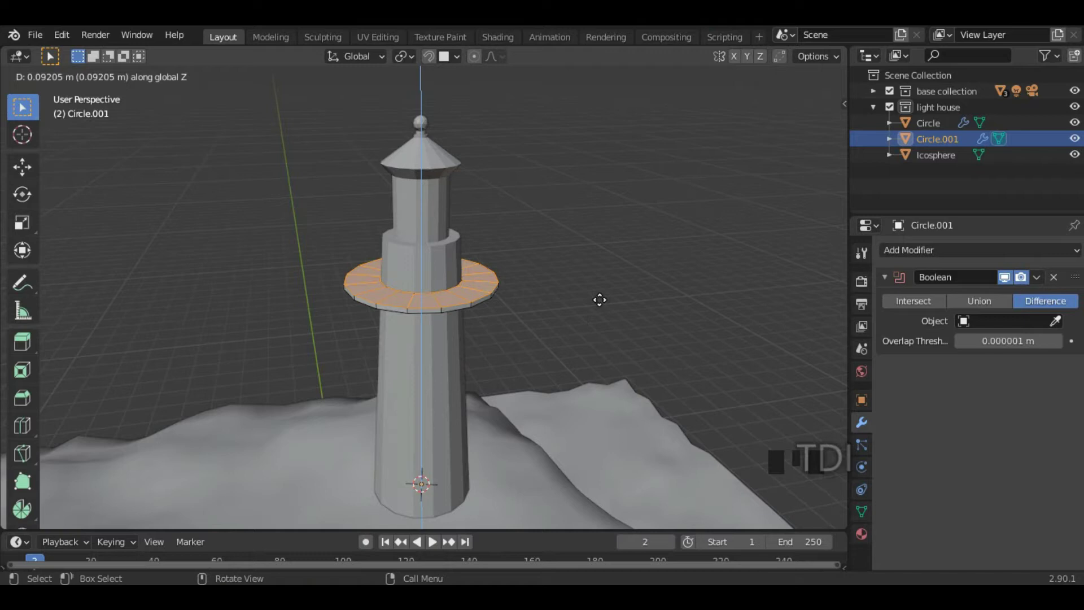
left_click(587, 305)
middle_click_drag(587, 305, 587, 299)
key("g")
key("z")
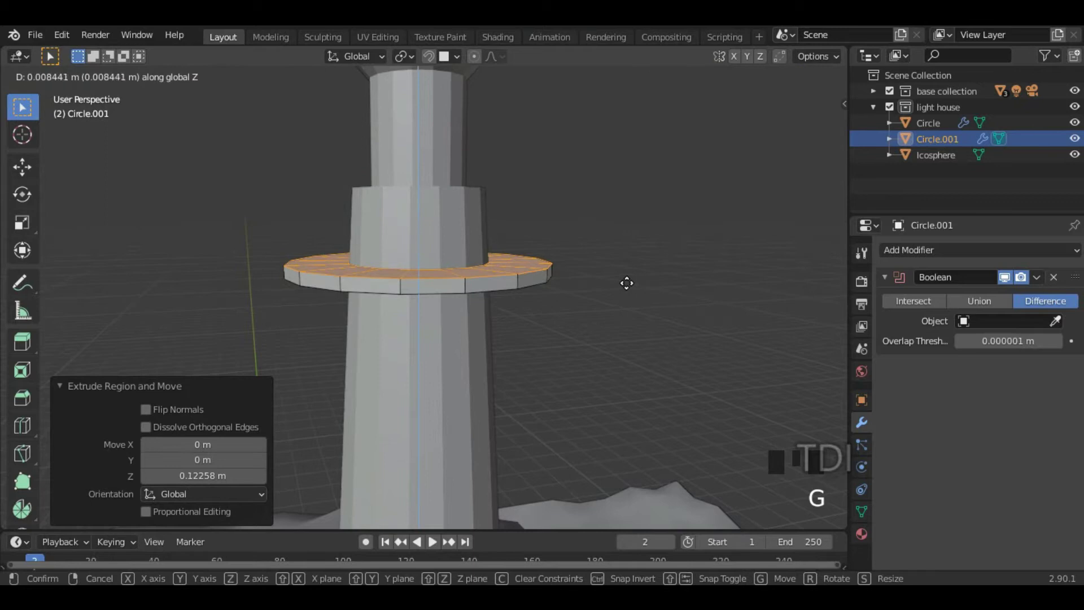
left_click(629, 285)
middle_click_drag(629, 285, 530, 303)
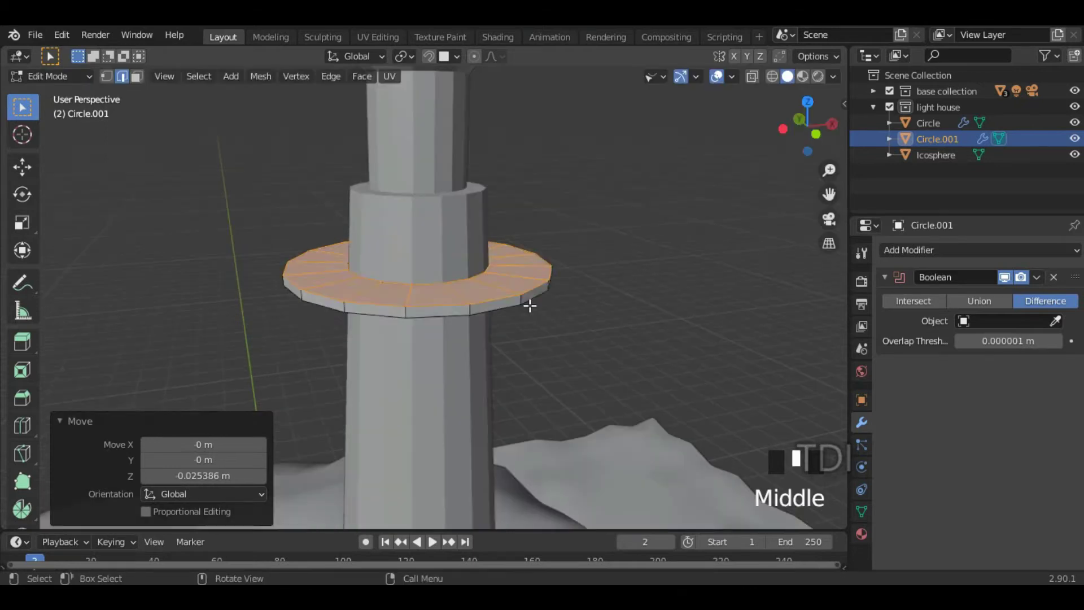
key("Tab")
scroll(529, 305, "down", 5)
left_click(582, 286)
middle_click_drag(534, 357, 452, 299)
scroll(455, 305, "up", 4)
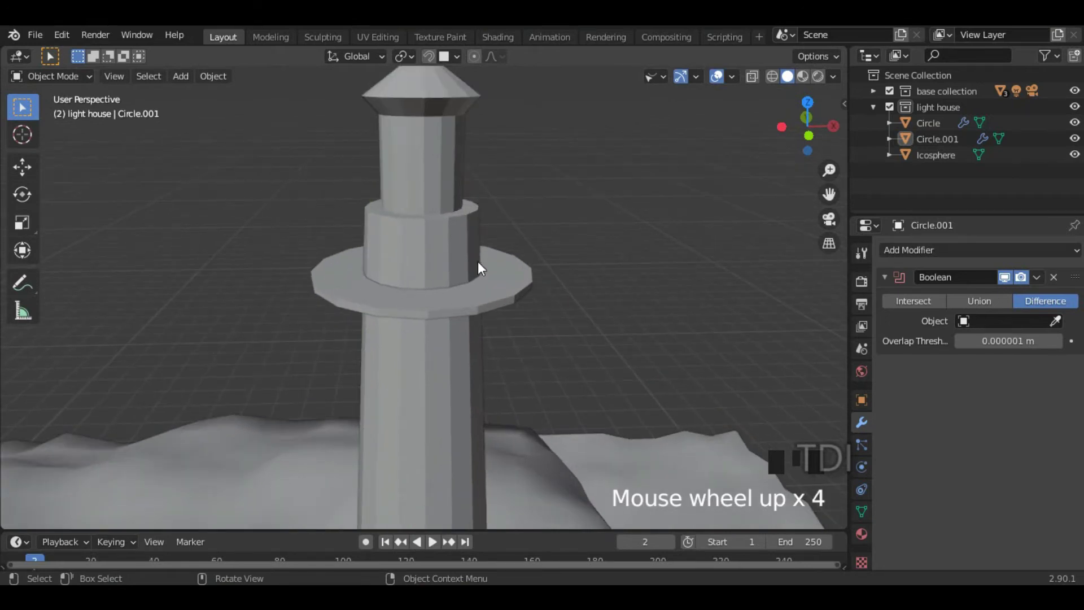
middle_click_drag(431, 297, 451, 308)
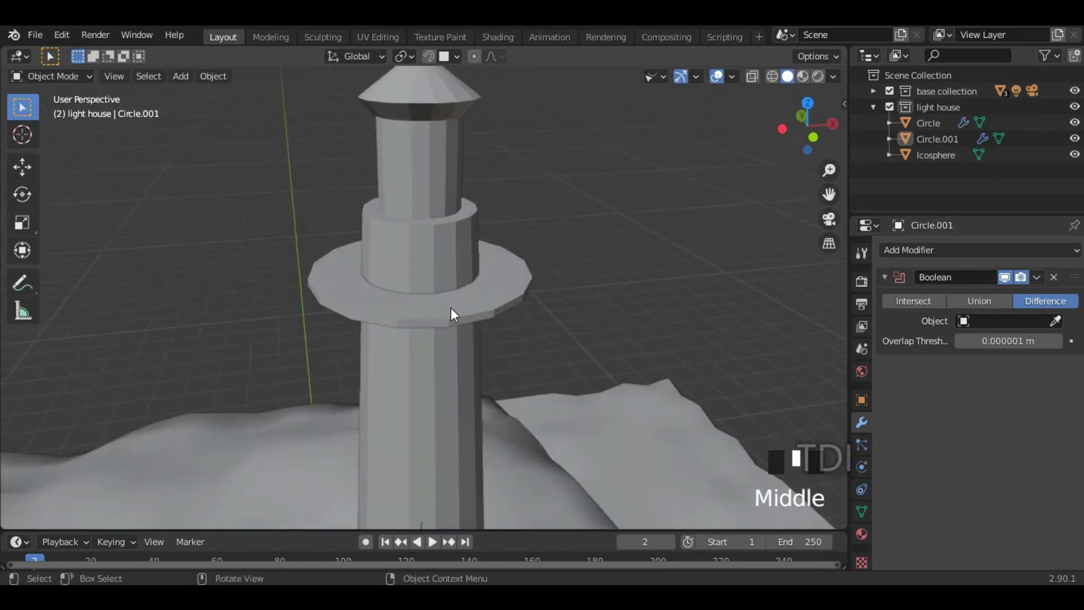
Step: Duplicate the outer top edge loop of the gallery disc in place, separate it as a new object and return to Object Mode
key("Tab")
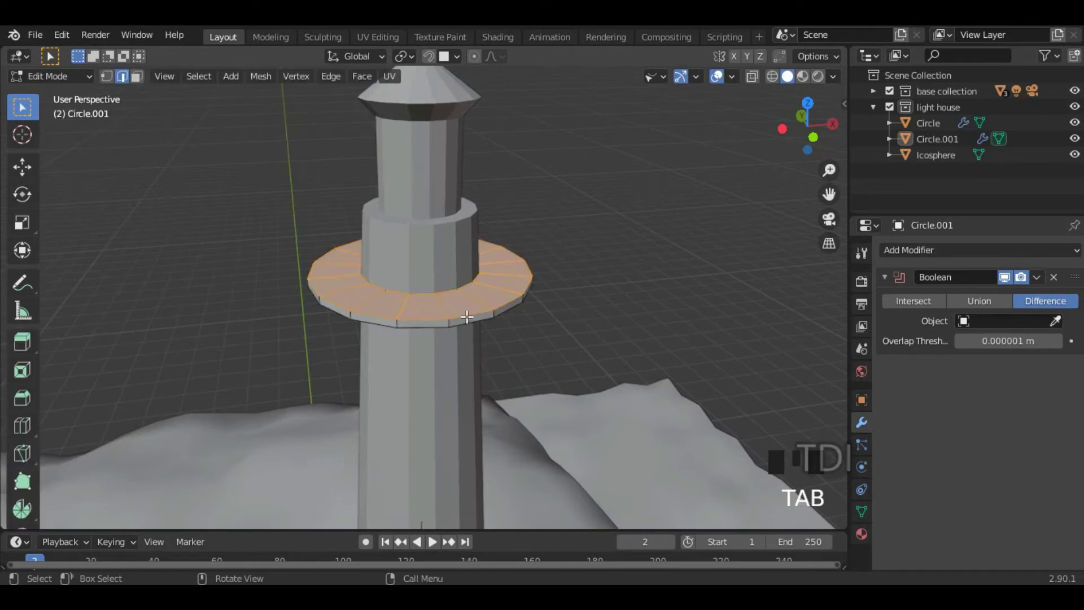
triple_click(467, 316)
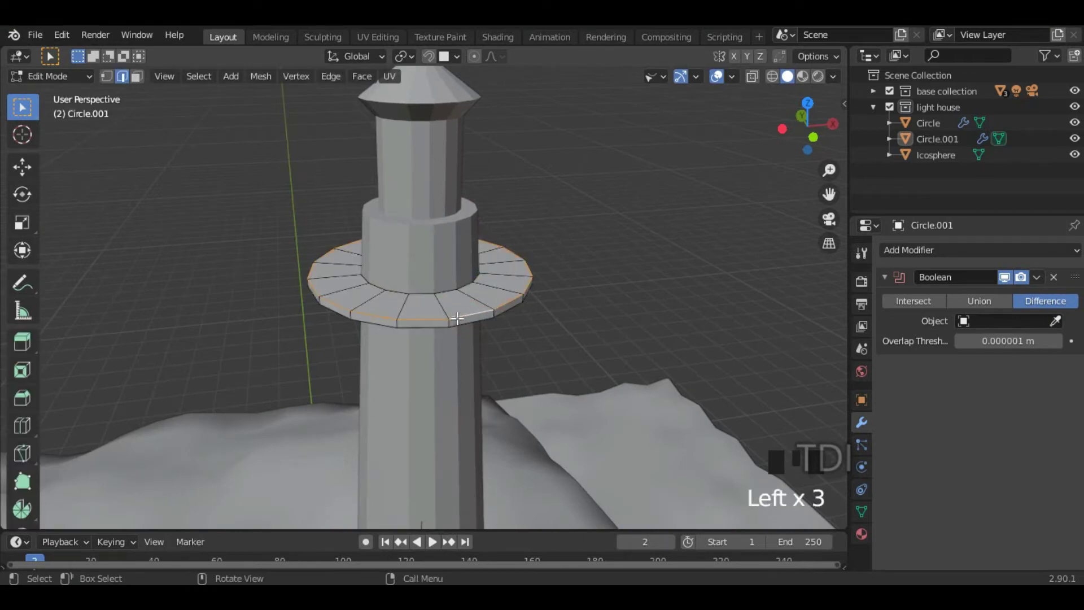
mouse_move(537, 305)
middle_mouse_down()
mouse_move(429, 309)
mouse_move(527, 305)
middle_mouse_up()
key("shift+d")
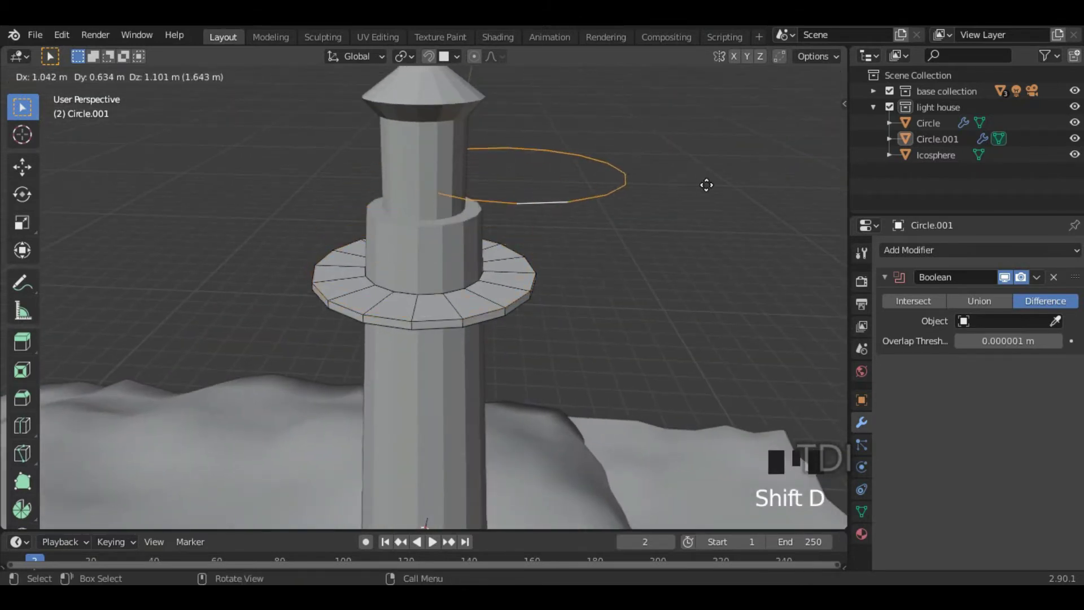
right_click(708, 177)
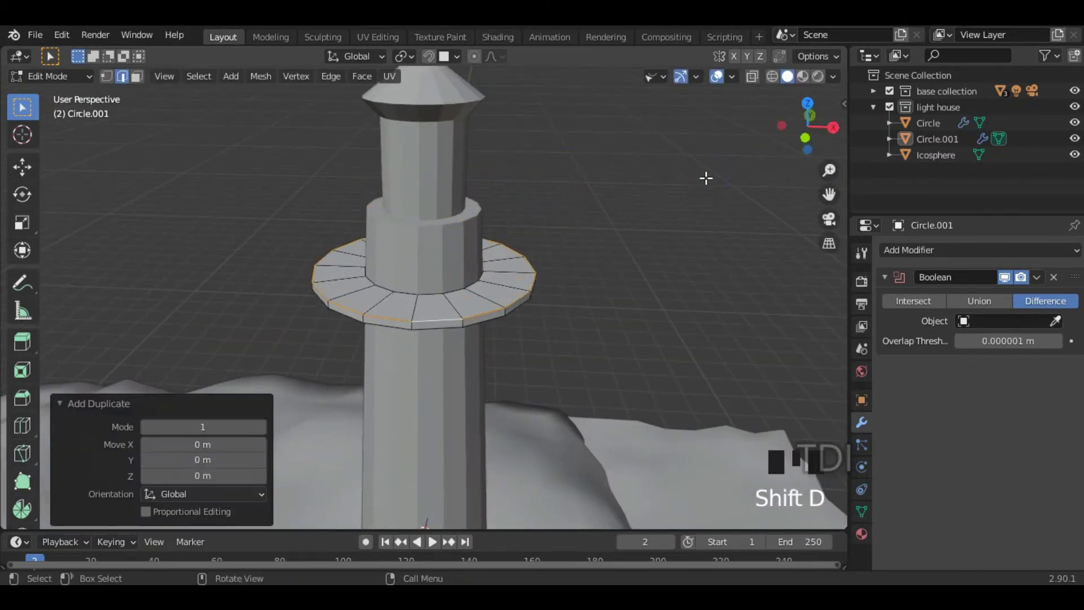
key("p")
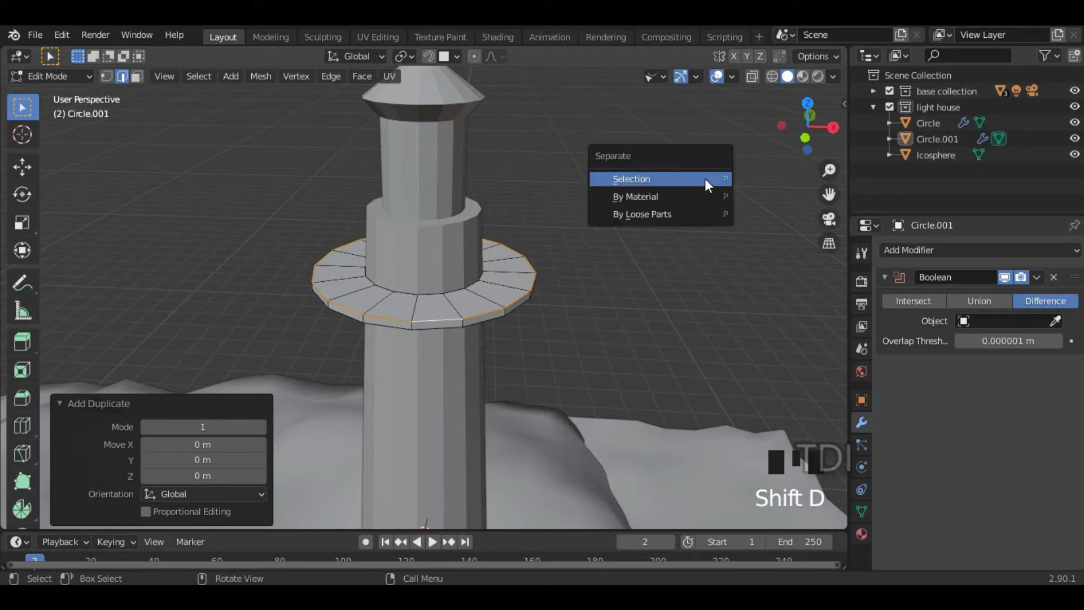
left_click(705, 178)
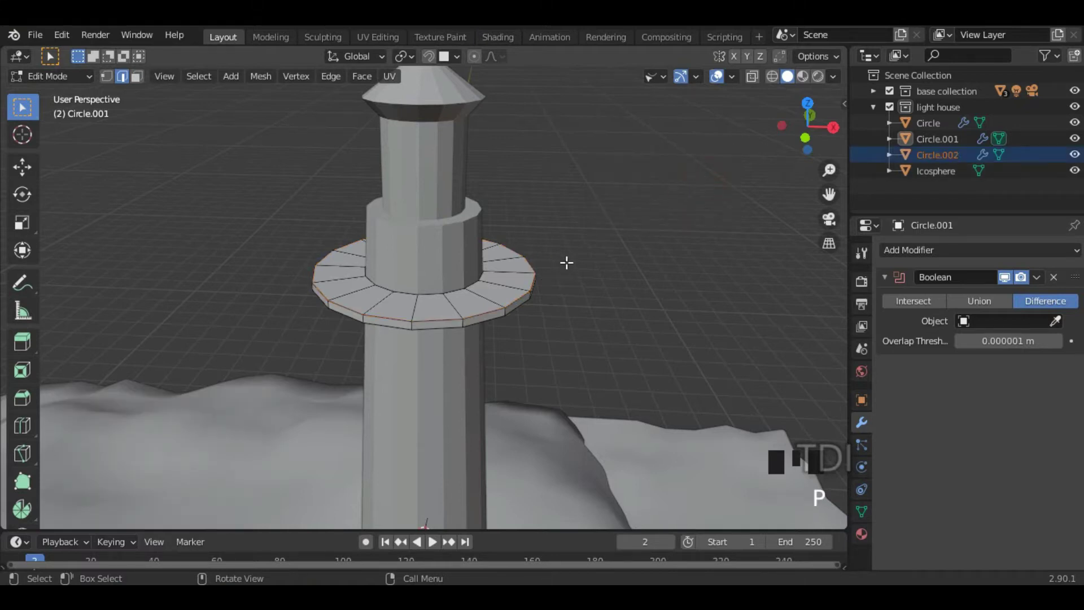
key("Tab")
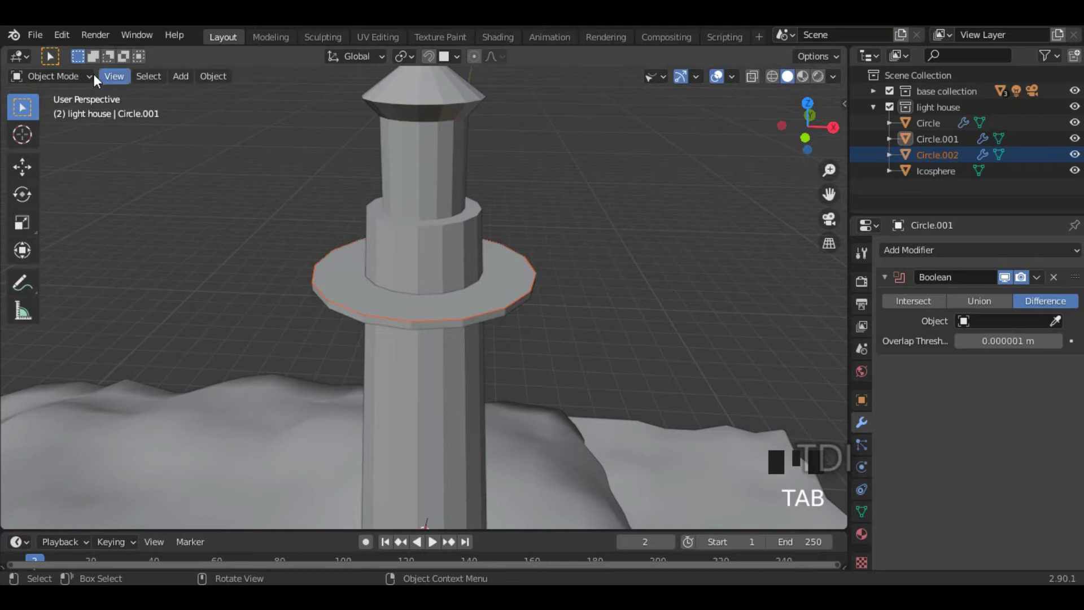
Step: Extrude all vertices of the separated outer ring up about 0.527 m along Z to form the railing wall
left_click(484, 312)
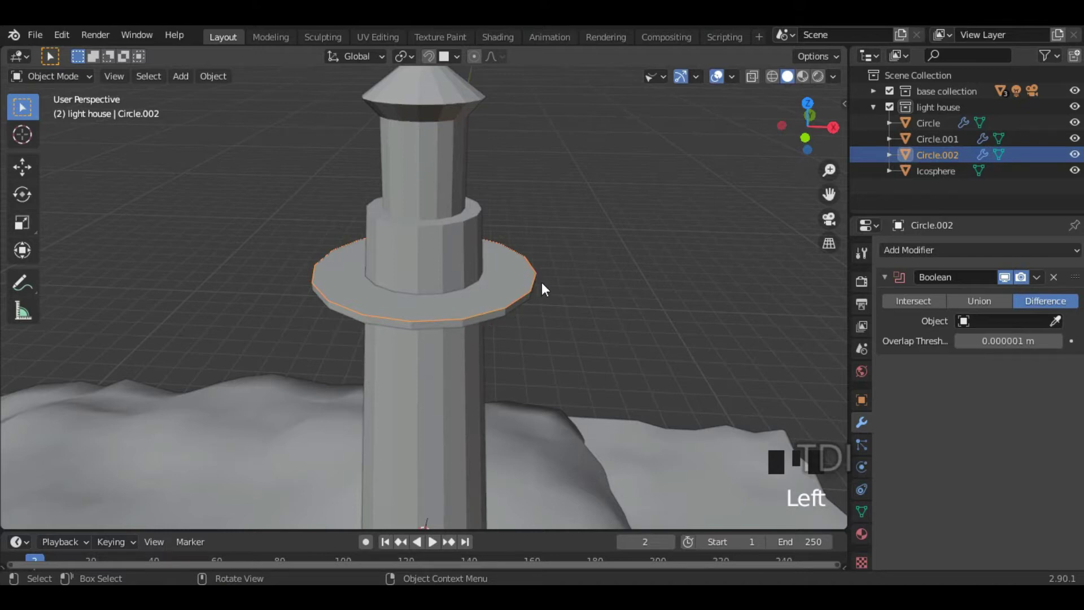
key("Tab")
key("1")
key("a")
middle_click_drag(593, 286, 588, 309)
key("e")
key("z")
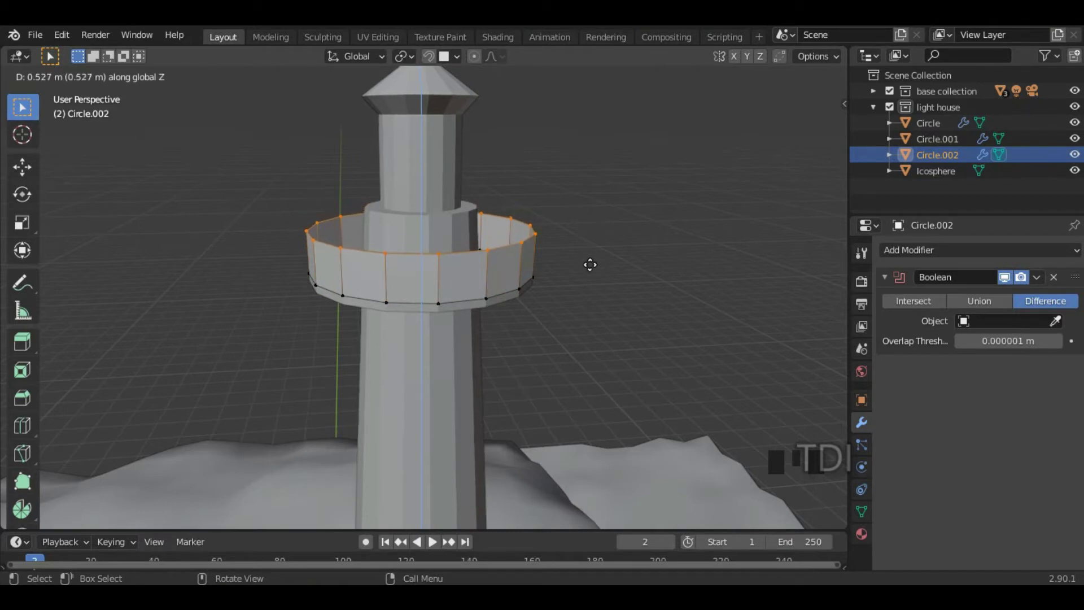
left_click(590, 264)
mouse_move(561, 302)
middle_mouse_down()
mouse_move(627, 288)
mouse_move(573, 315)
mouse_move(582, 304)
middle_mouse_up()
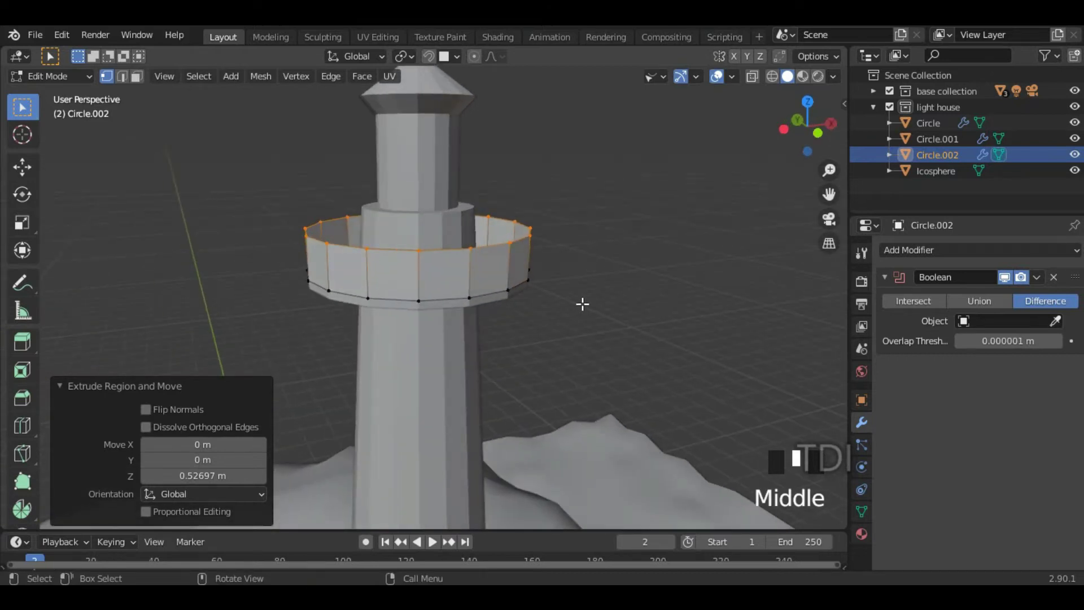
Step: Delete the edges of the railing wall's lower ring, keeping the top ring and vertical posts, and remove the railing's Boolean modifier
key("KP_3")
key("z")
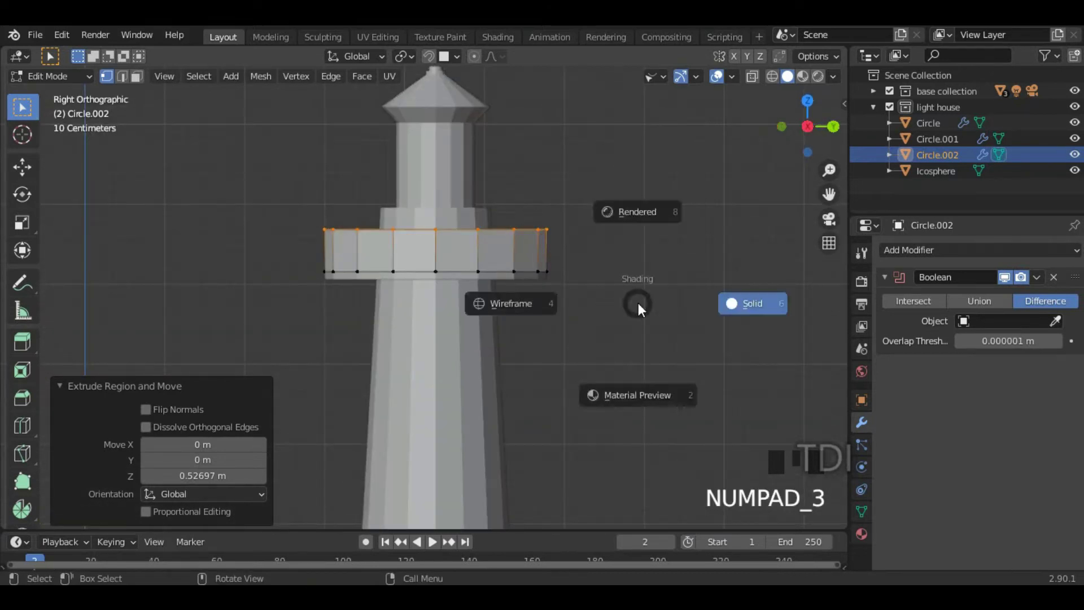
left_click(317, 305)
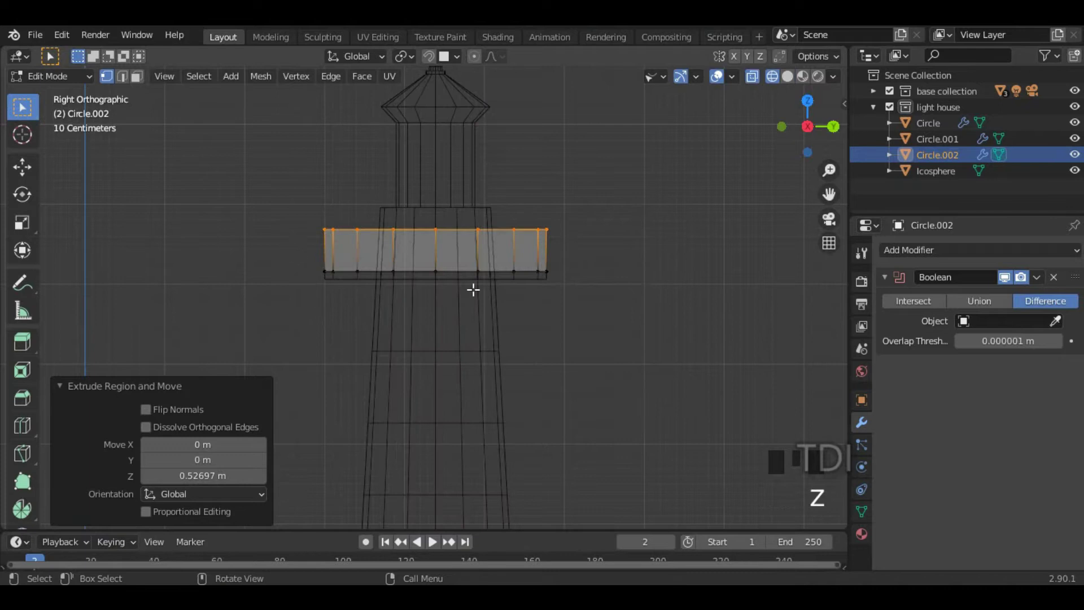
left_click(628, 285)
left_click_drag(288, 257, 721, 283)
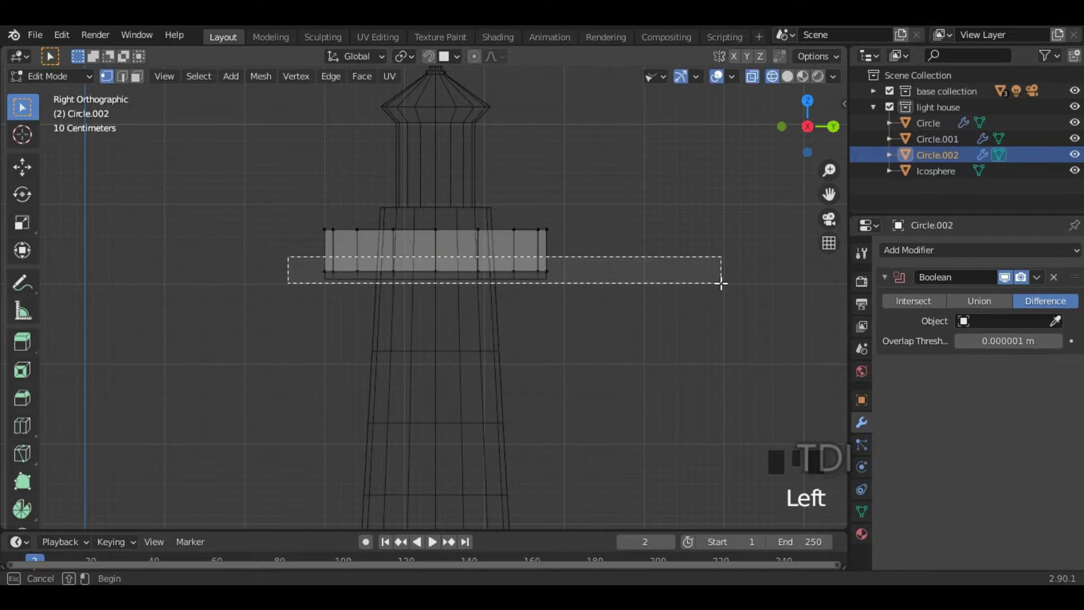
left_click_drag(722, 284, 721, 283)
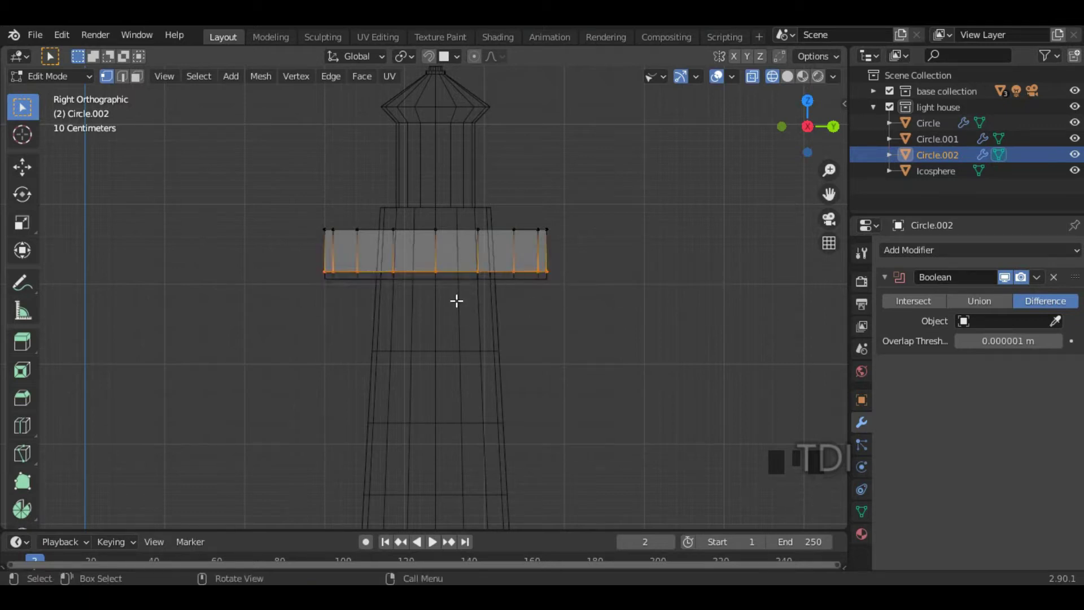
mouse_move(576, 301)
middle_mouse_down()
mouse_move(595, 332)
mouse_move(416, 321)
middle_mouse_up()
key("z")
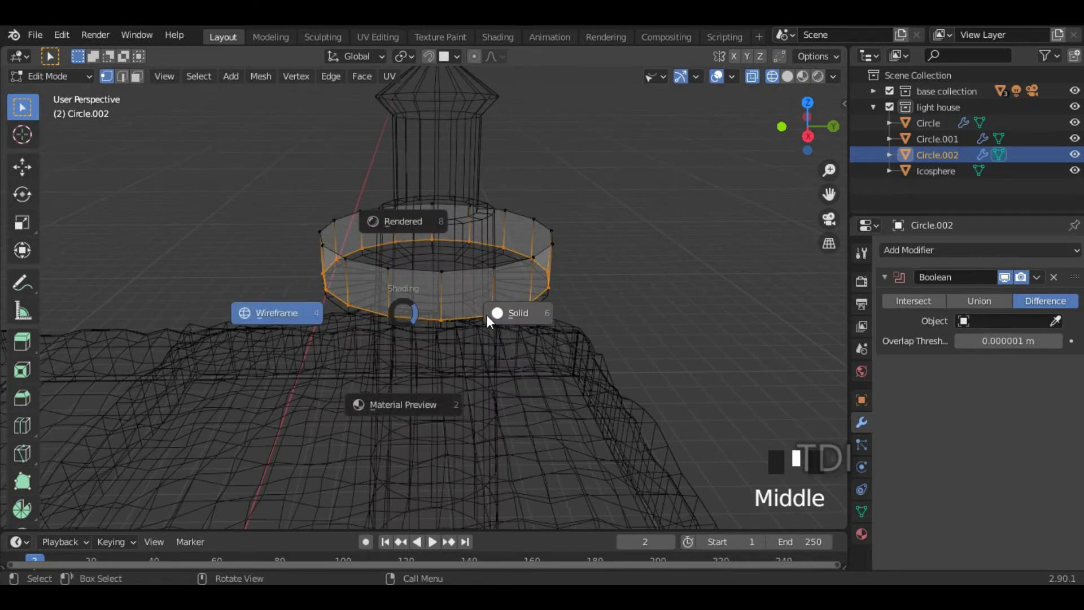
left_click(599, 307)
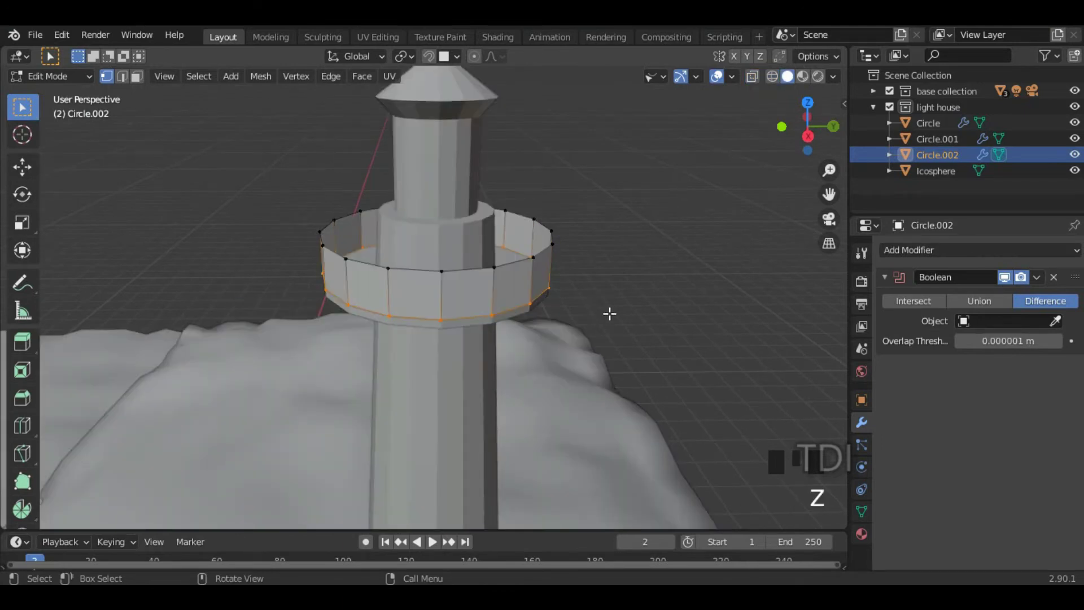
key("x")
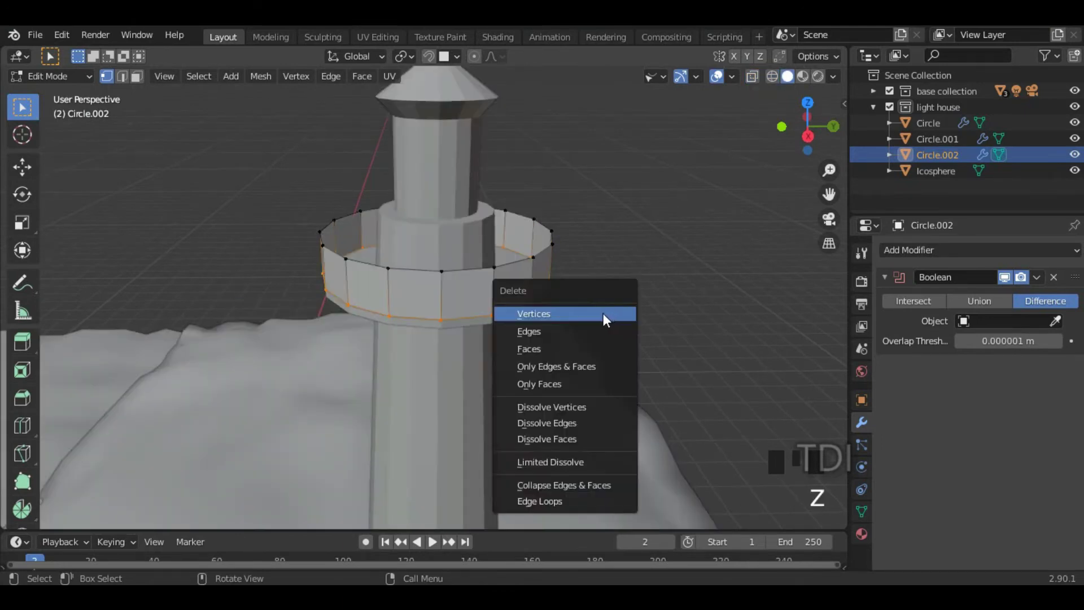
left_click(562, 327)
mouse_move(562, 328)
middle_mouse_down()
mouse_move(438, 314)
mouse_move(525, 315)
mouse_move(554, 331)
middle_mouse_up()
middle_click_drag(629, 321, 564, 300)
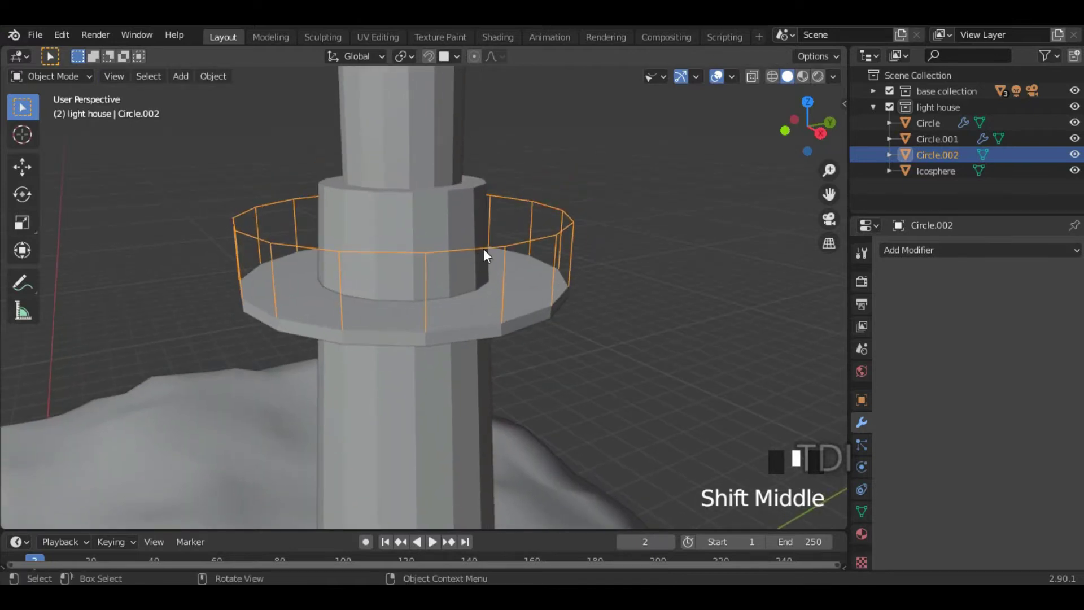
left_click(483, 248)
left_click(520, 238)
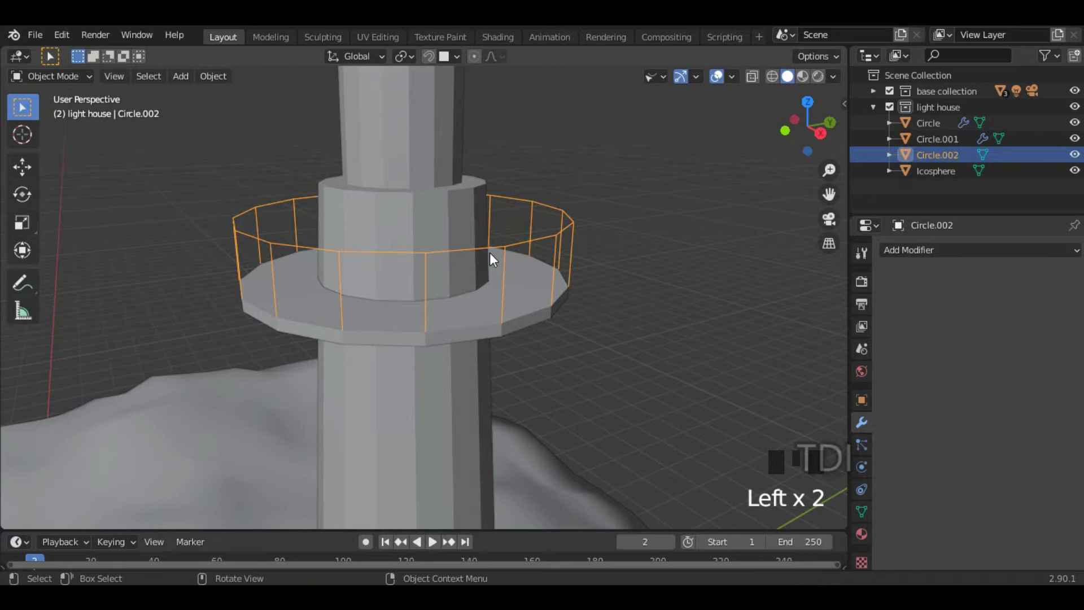
left_click(22, 282)
mouse_move(255, 198)
left_mouse_down()
mouse_move(234, 225)
mouse_move(376, 247)
mouse_move(557, 211)
mouse_move(330, 186)
mouse_move(249, 195)
left_mouse_up()
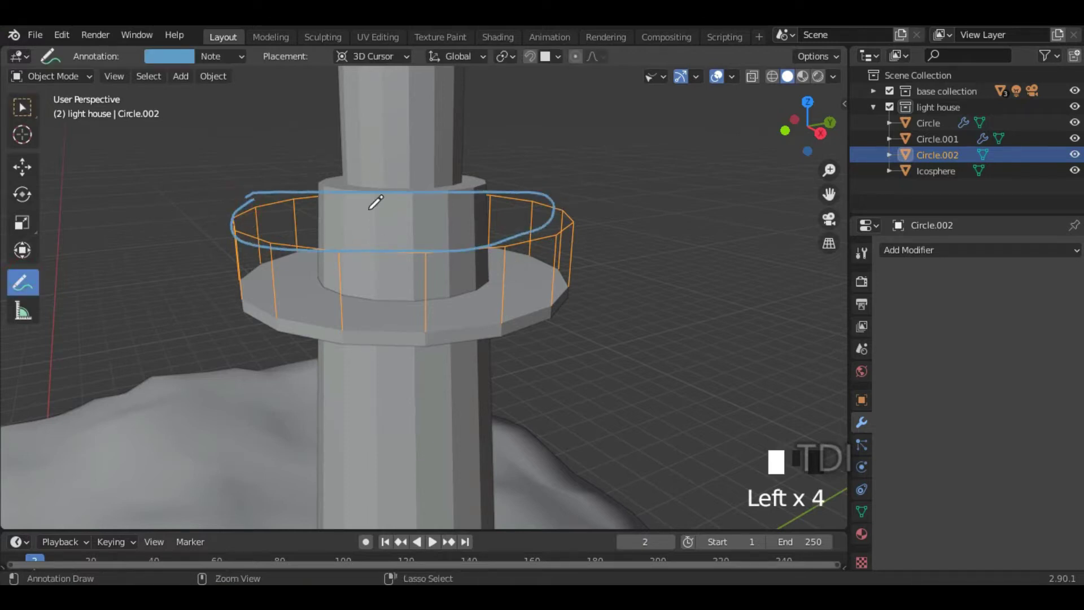
key("ctrl+x")
left_click(22, 107)
Step: Enter Edit Mode on the railing, switch to edge selection and try to select its top edge loop
key("Tab")
left_click(511, 246)
left_click(515, 244)
left_click(515, 245)
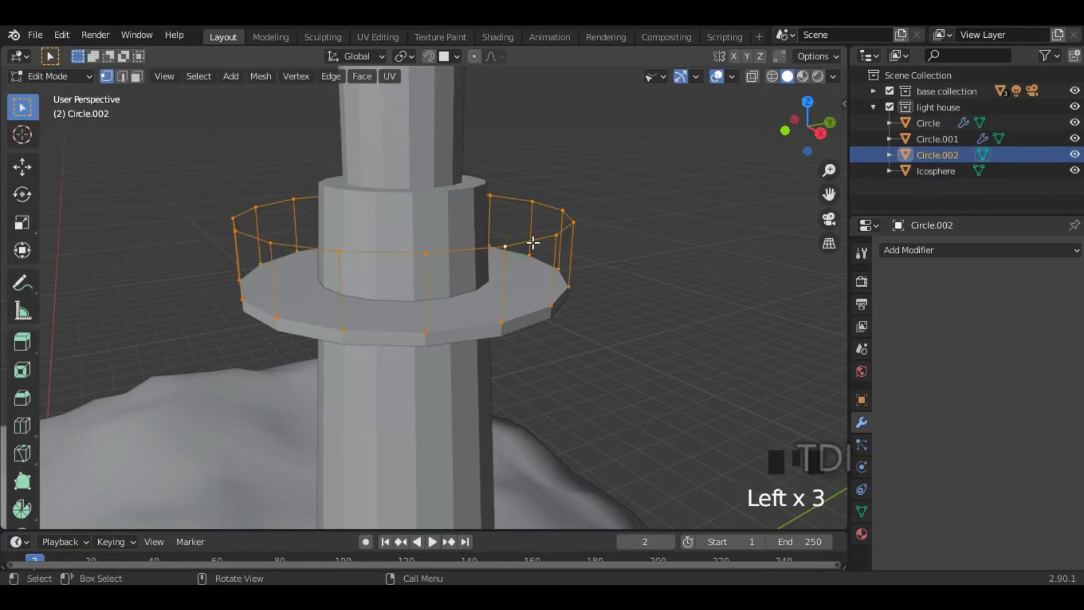
key("2")
left_click(533, 243)
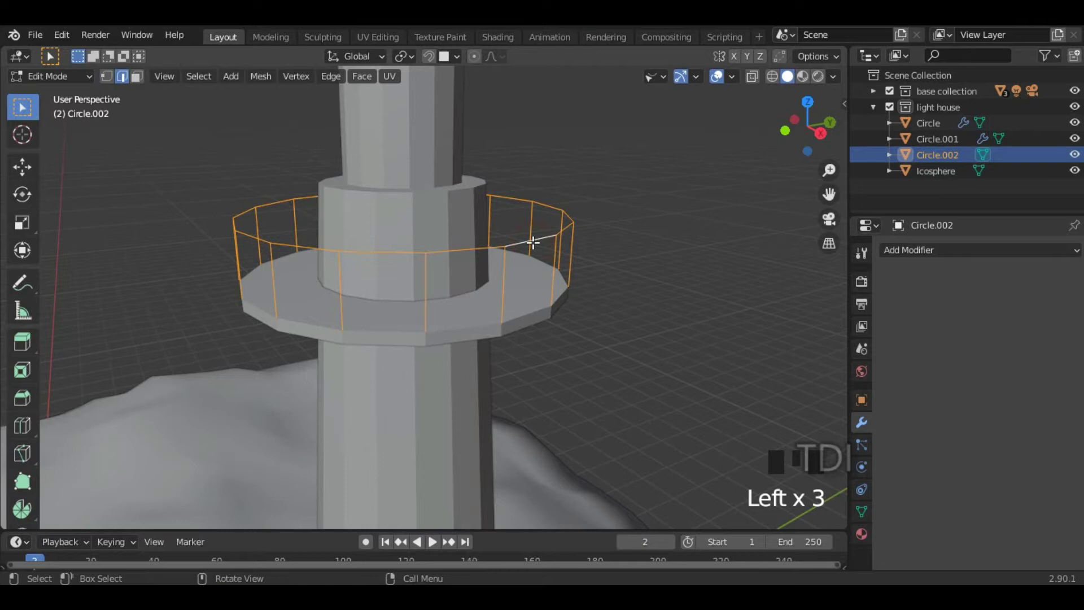
Step: Select only the railing's top ring, duplicate it in place, separate it as a new object and return to Object Mode
key("KP_3")
key("z")
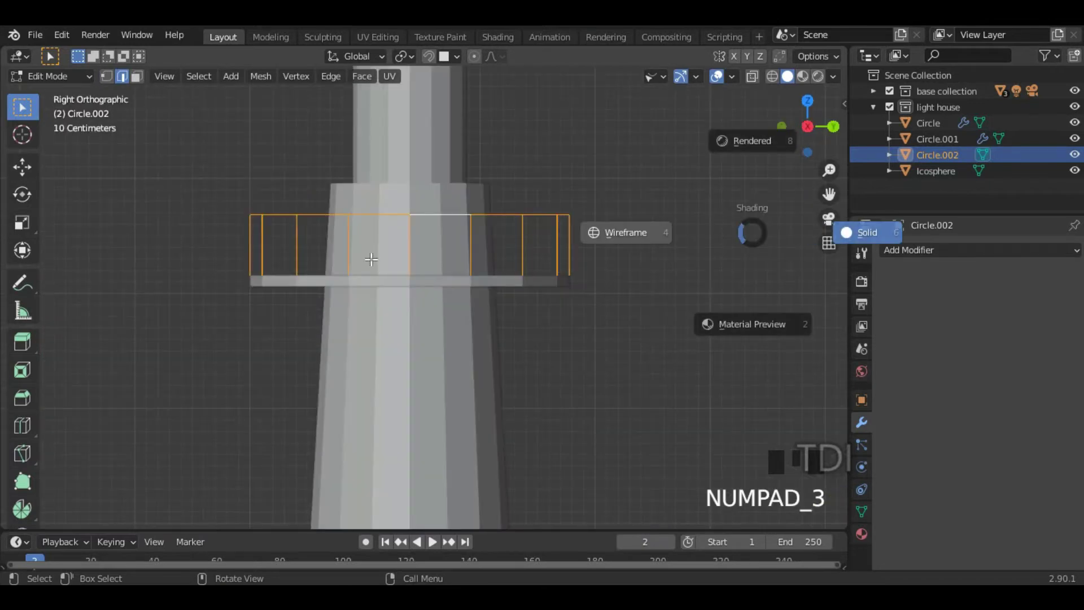
left_click(597, 176)
left_click_drag(214, 190, 684, 230)
mouse_move(596, 248)
middle_mouse_down()
mouse_move(581, 288)
mouse_move(612, 305)
mouse_move(628, 291)
middle_mouse_up()
key("z")
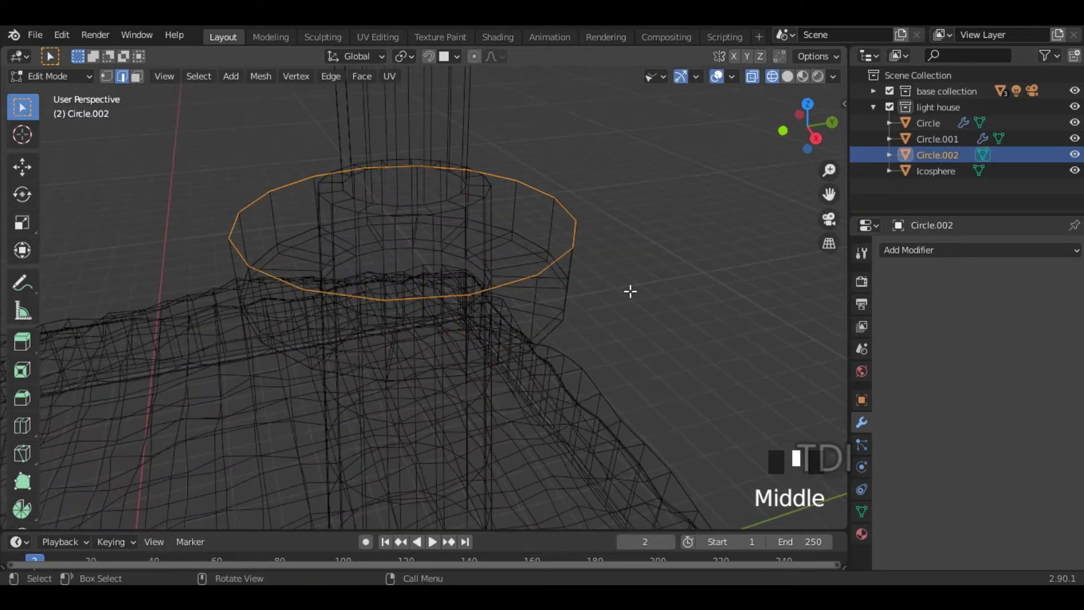
key("shift+d")
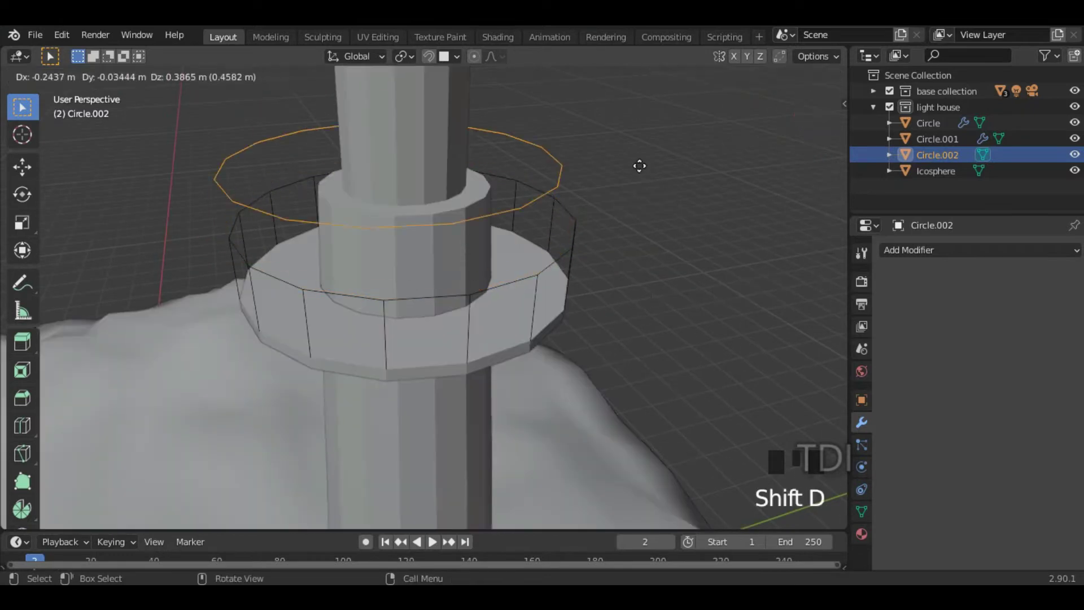
right_click(661, 226)
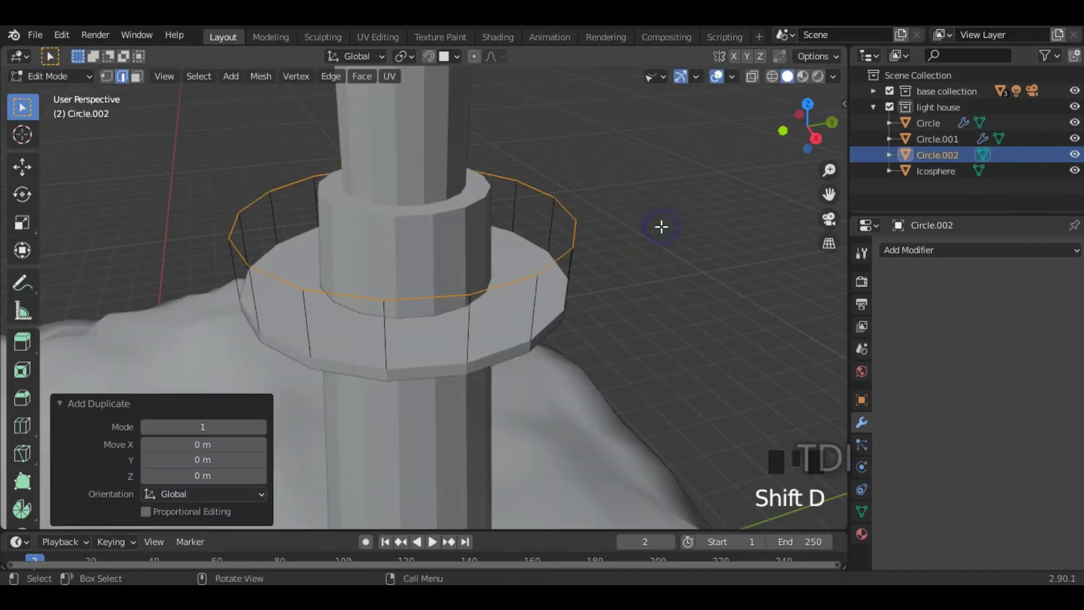
key("p")
left_click(662, 226)
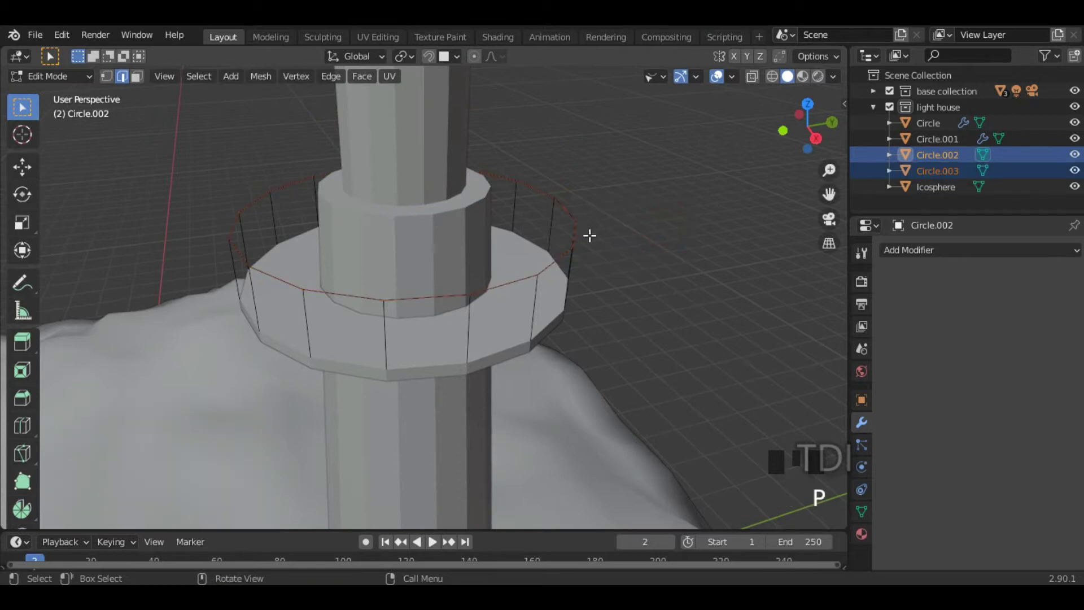
key("Tab")
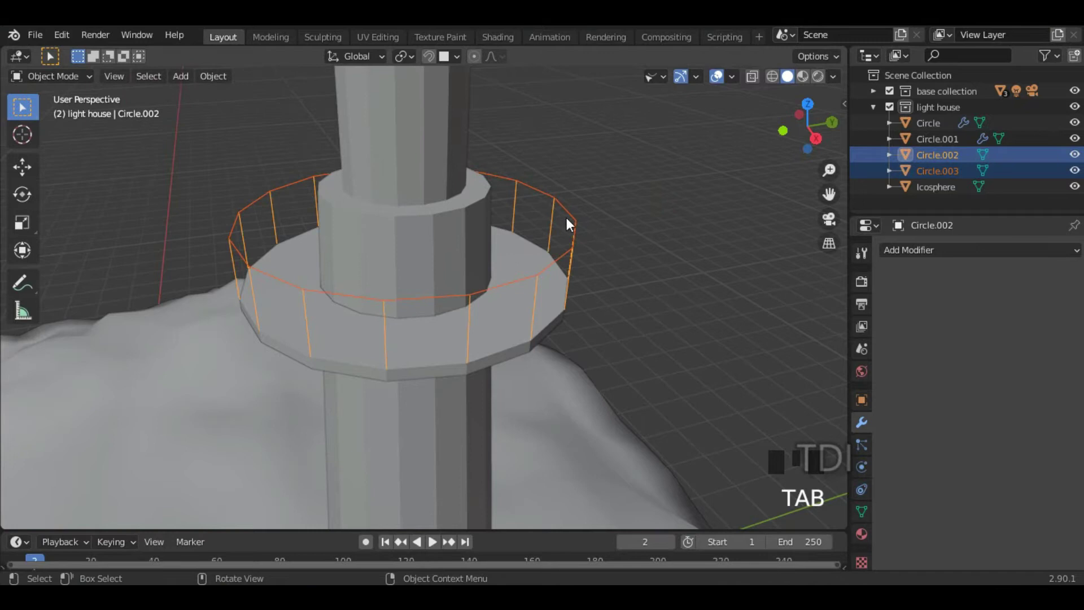
Step: Select only the railing's top ring and convert it from a mesh to a curve
middle_click_drag(638, 314, 586, 290)
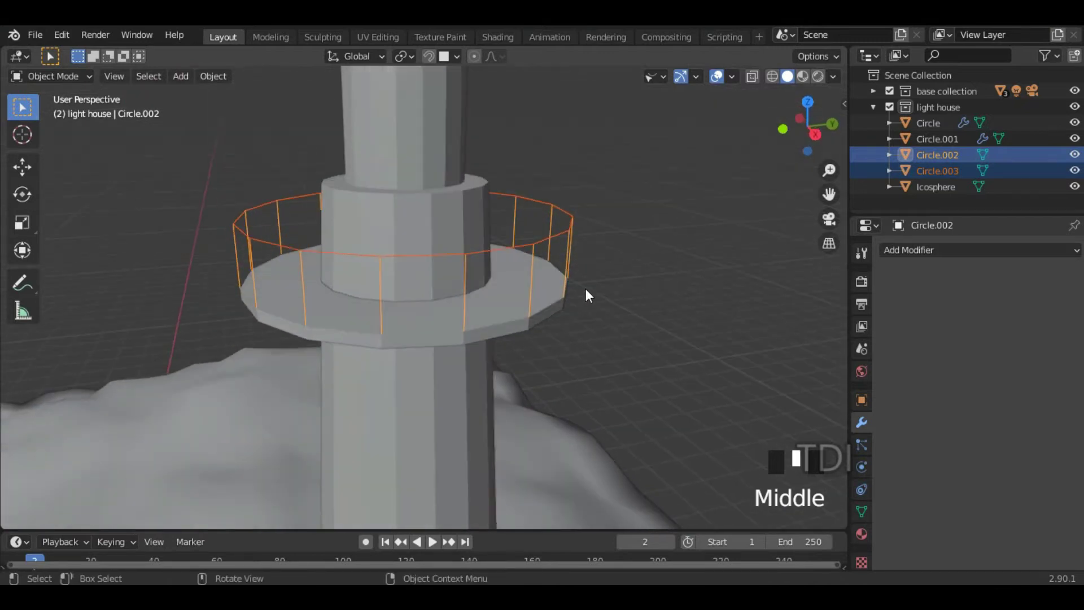
left_click(516, 246)
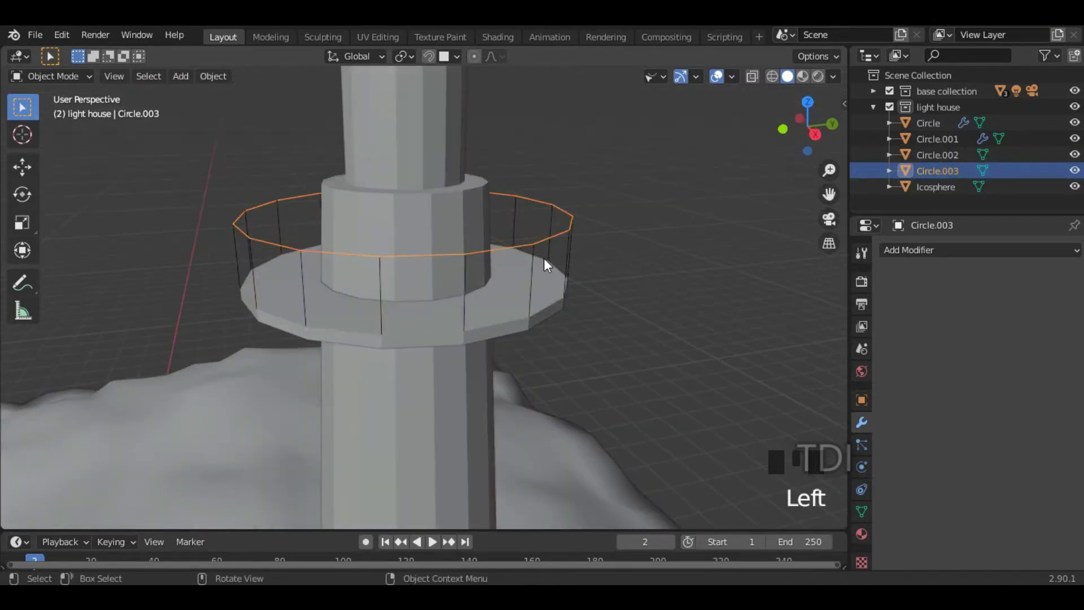
mouse_move(585, 237)
middle_mouse_down()
mouse_move(558, 237)
mouse_move(595, 252)
middle_mouse_up()
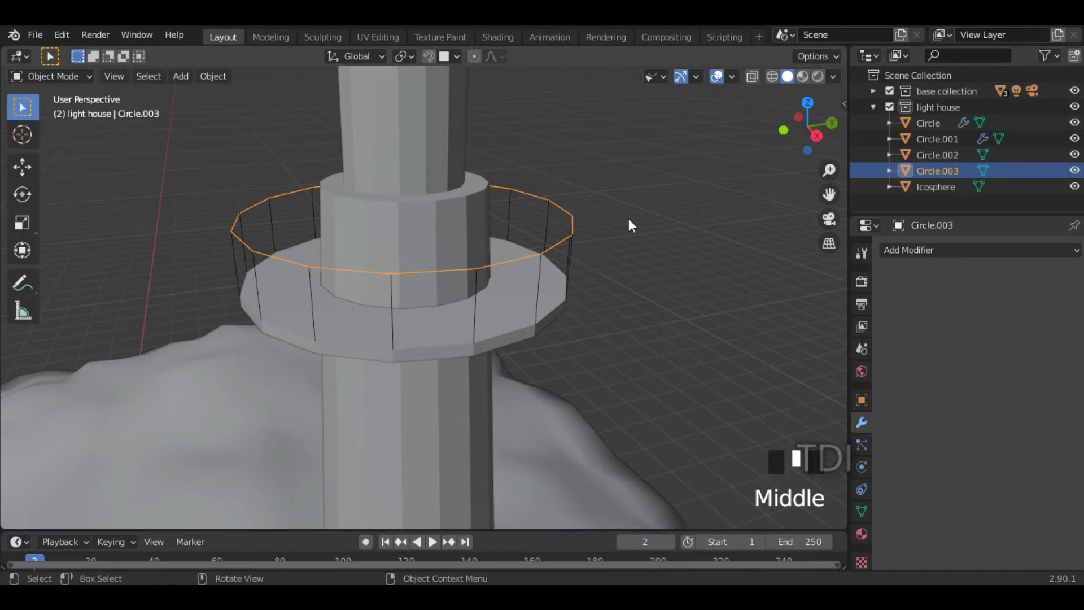
key("F3")
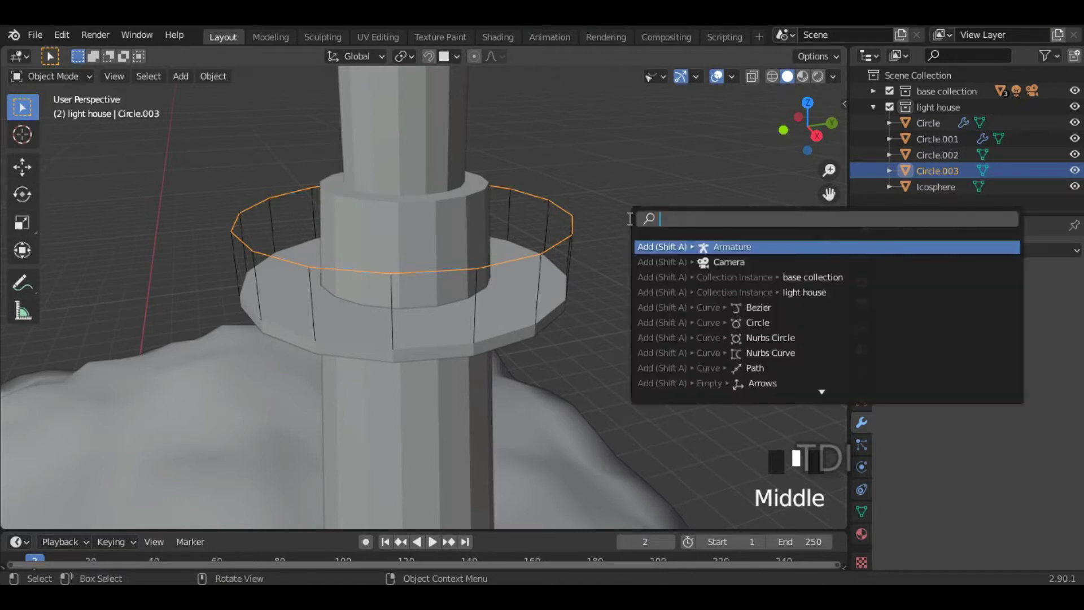
type("convert")
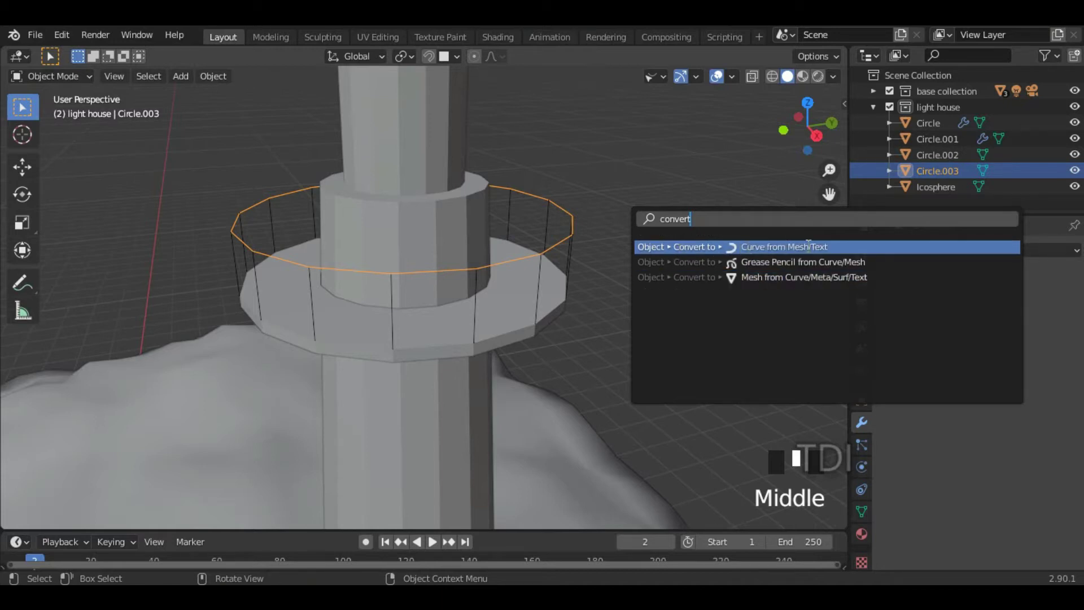
left_click(753, 246)
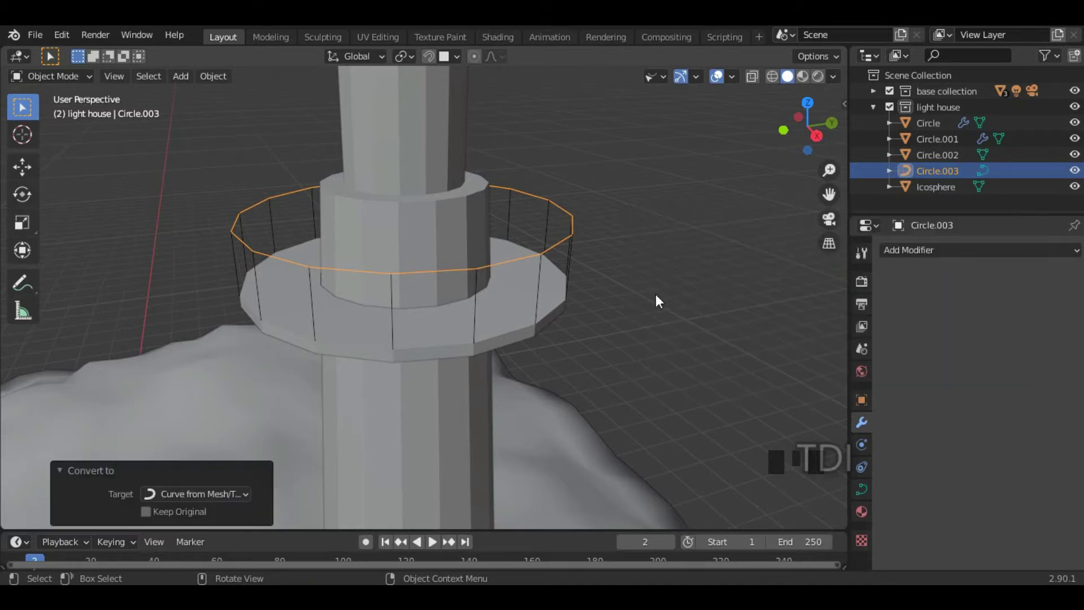
left_click(219, 75)
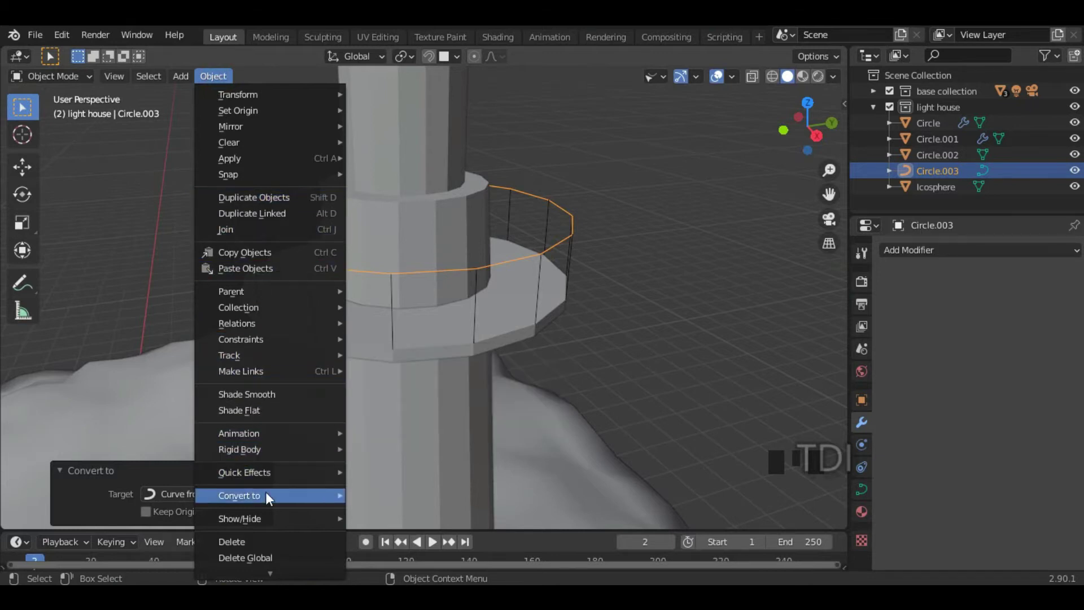
mouse_move(279, 495)
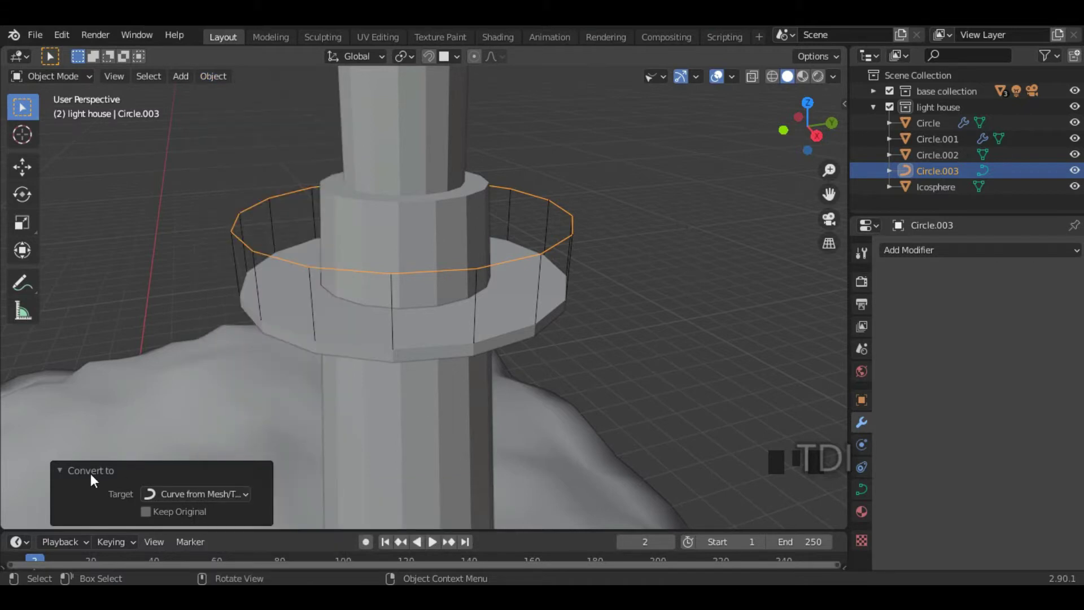
left_click(77, 469)
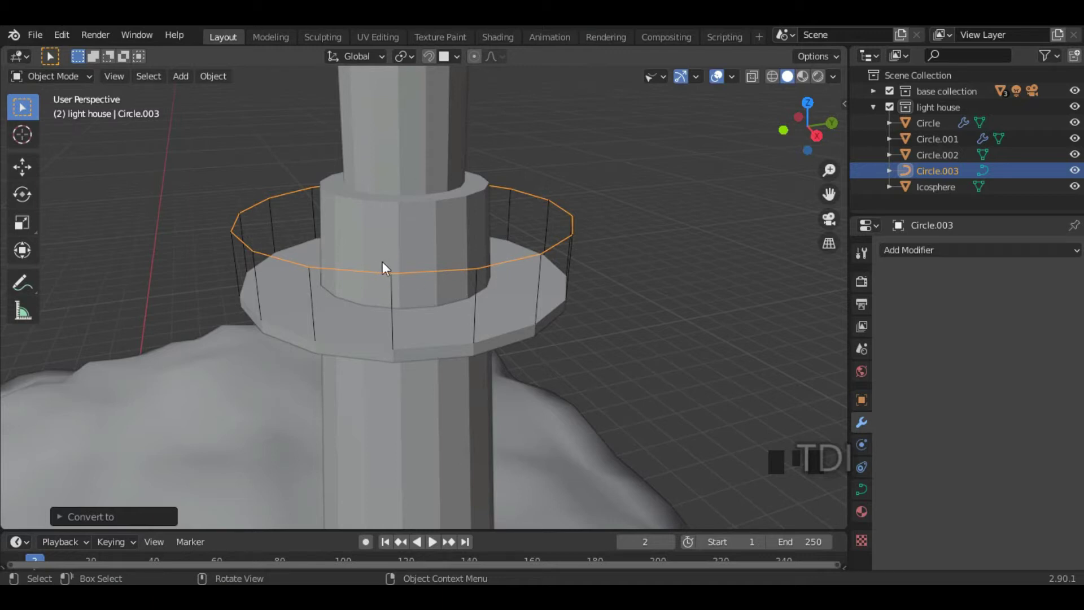
middle_click_drag(506, 272, 516, 260)
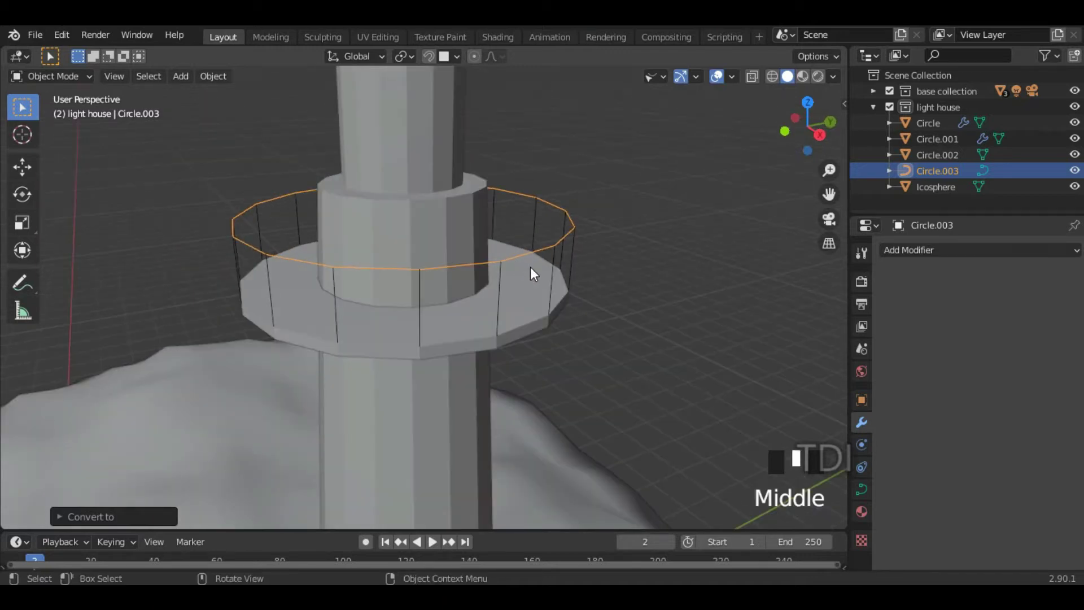
Step: Set the top ring curve's geometry bevel depth to 0.04 m to give the handrail thickness
left_click(862, 489)
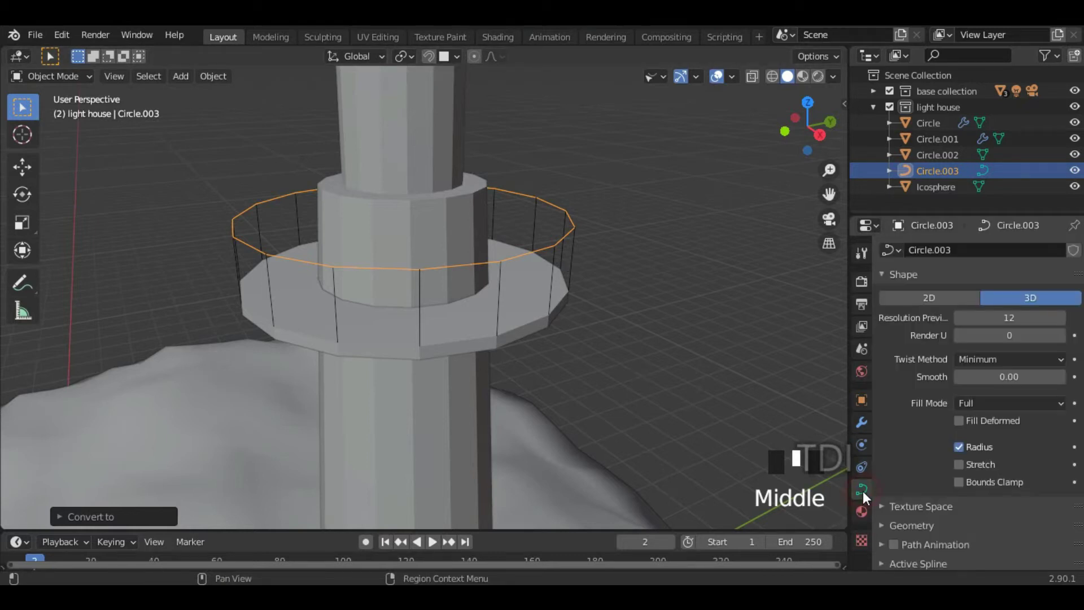
scroll(902, 354, "down", 5)
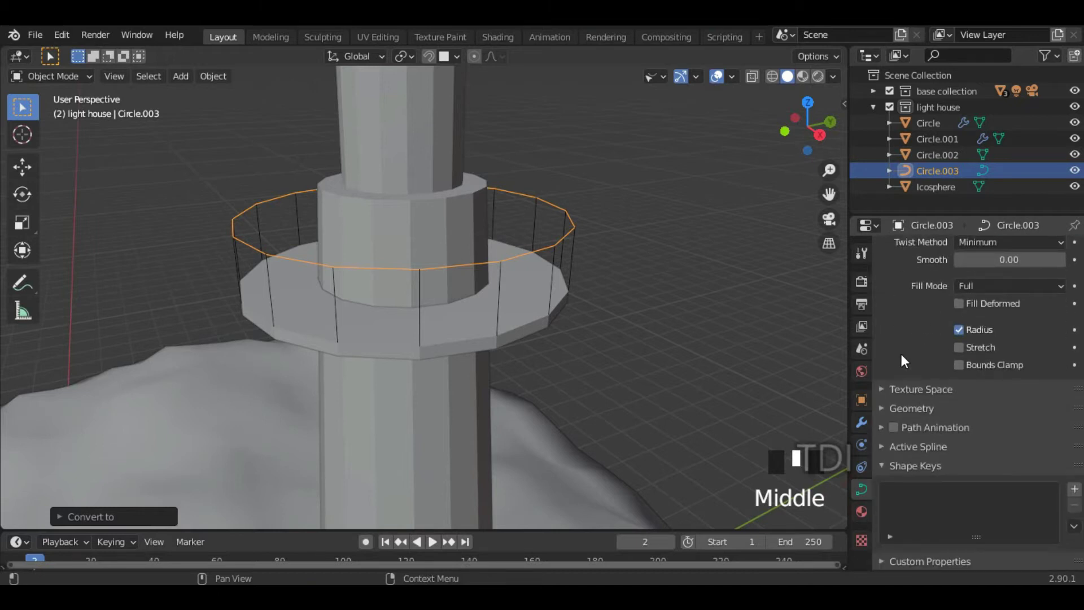
left_click(886, 409)
scroll(947, 365, "down", 5)
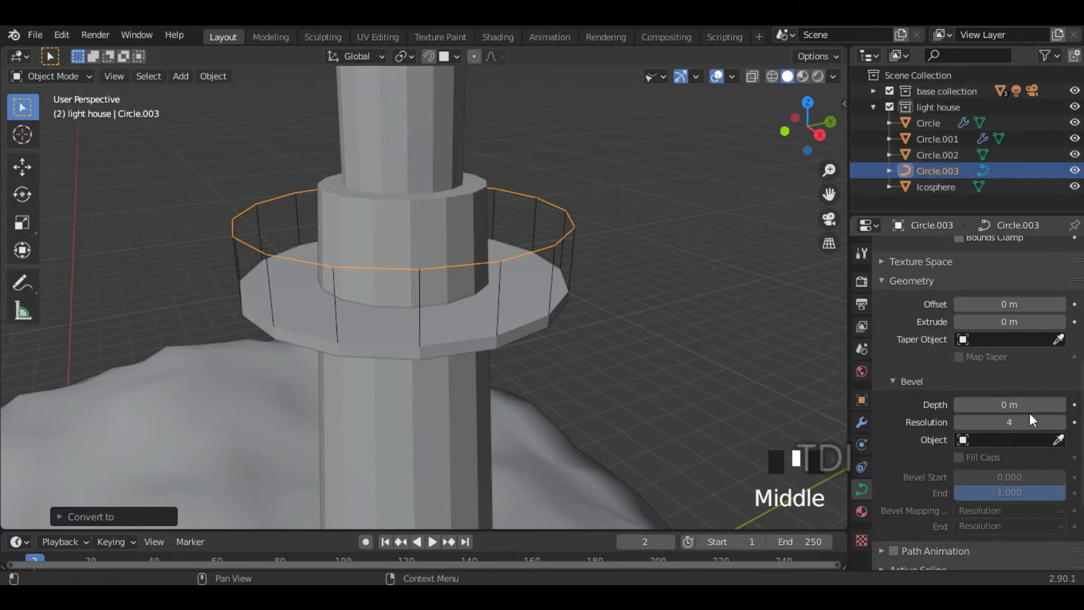
left_click(1061, 404)
left_click(1061, 404)
left_click(1061, 404)
scroll(531, 271, "up", 4)
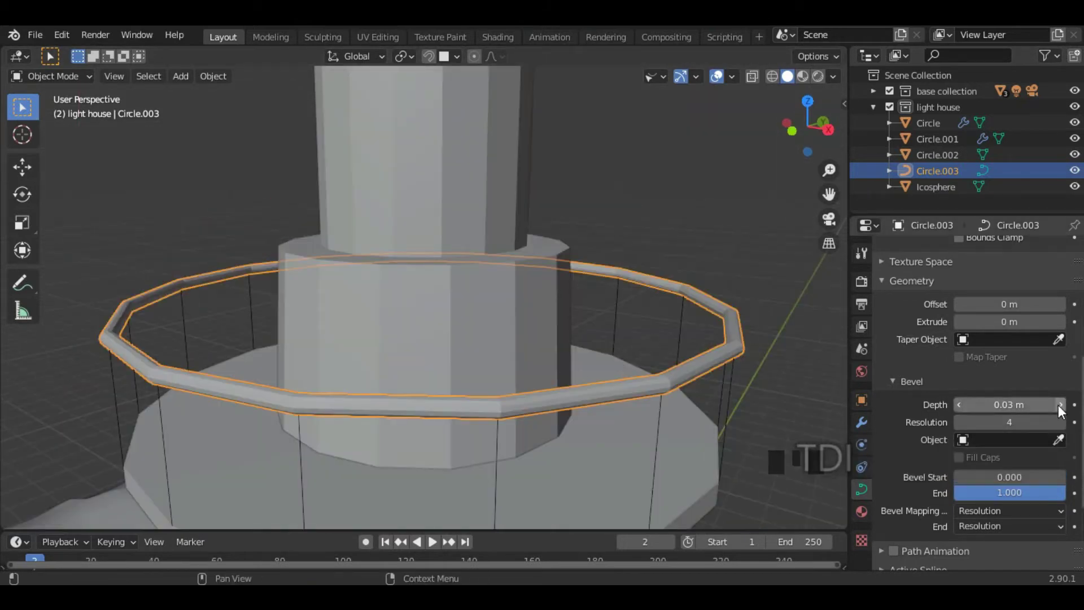
left_click(659, 415)
Step: Select the railing posts object and convert it from a mesh to a curve
left_click(639, 389)
scroll(640, 389, "down", 4)
mouse_move(629, 376)
middle_mouse_down()
mouse_move(618, 363)
mouse_move(635, 393)
middle_mouse_up()
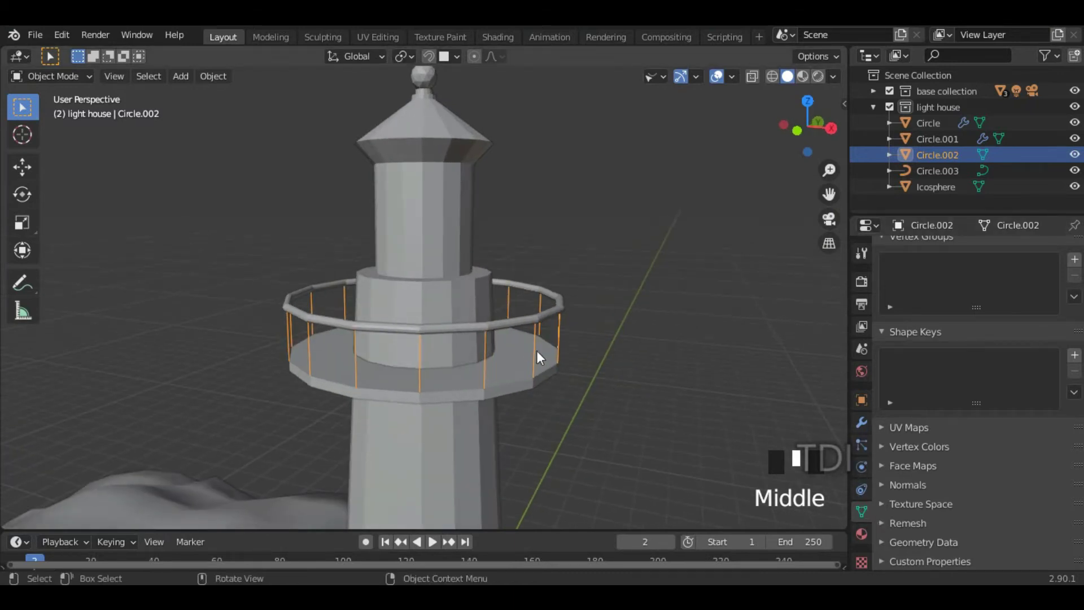
left_click(219, 76)
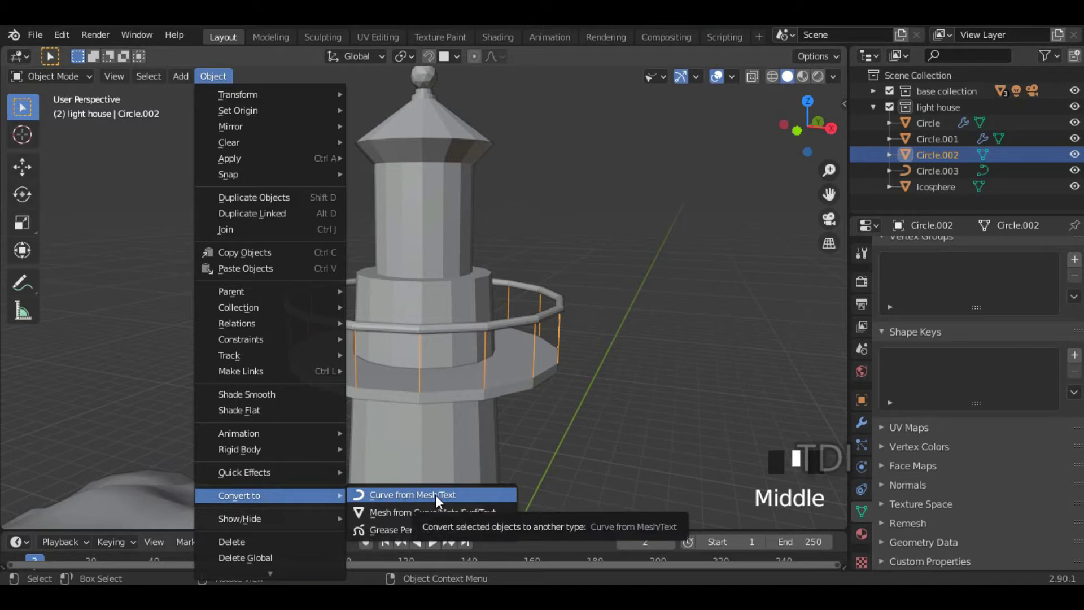
left_click(436, 494)
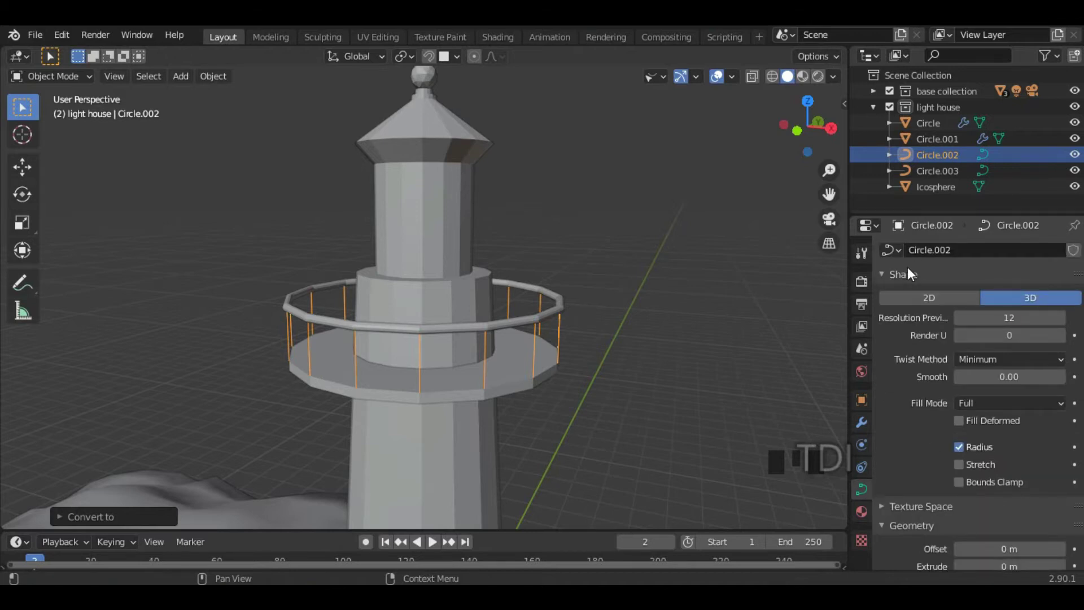
Step: Set the posts curve's bevel depth to 0.02 m, inspect the railing up close and reselect the posts
left_click(884, 274)
left_click(884, 274)
scroll(903, 379, "down", 4)
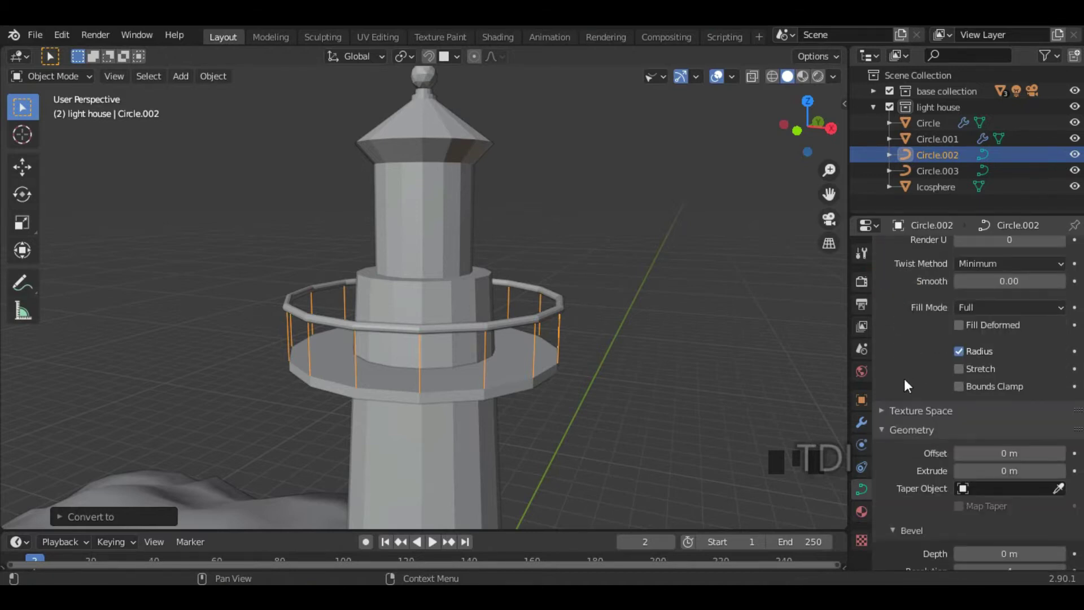
scroll(934, 350, "down", 5)
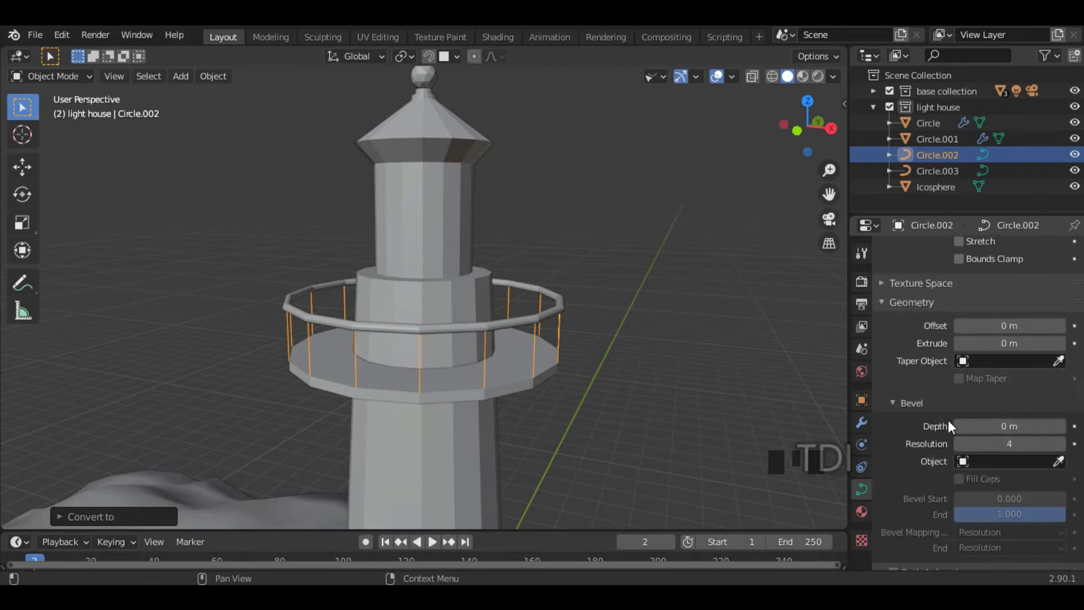
left_click(1061, 427)
left_click(1061, 427)
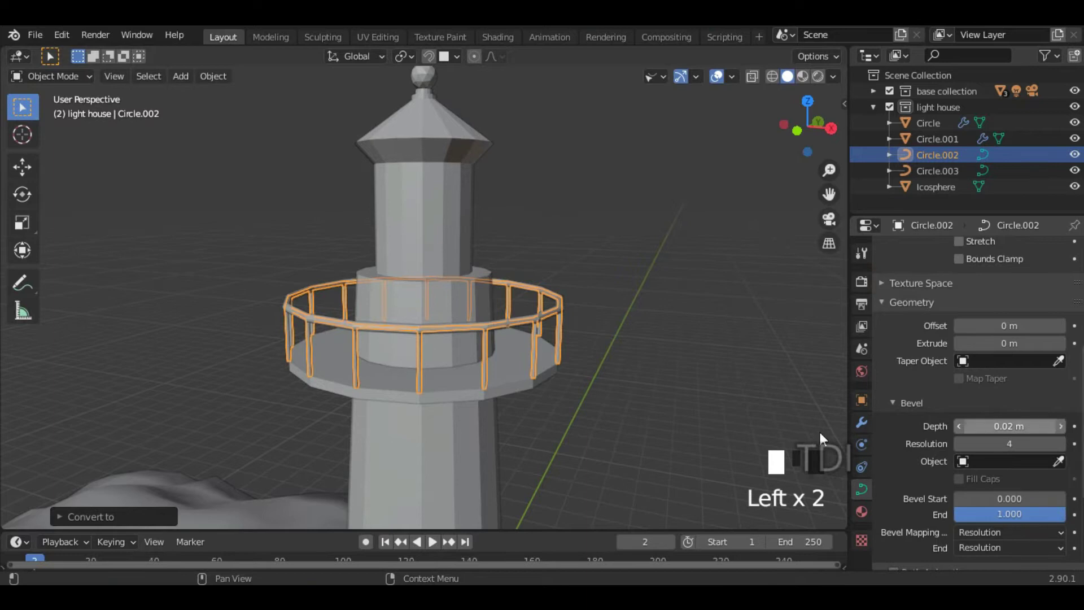
left_click(659, 339)
scroll(565, 373, "up", 2)
scroll(565, 366, "up", 2)
middle_click_drag(578, 405, 602, 393)
scroll(599, 377, "down", 1)
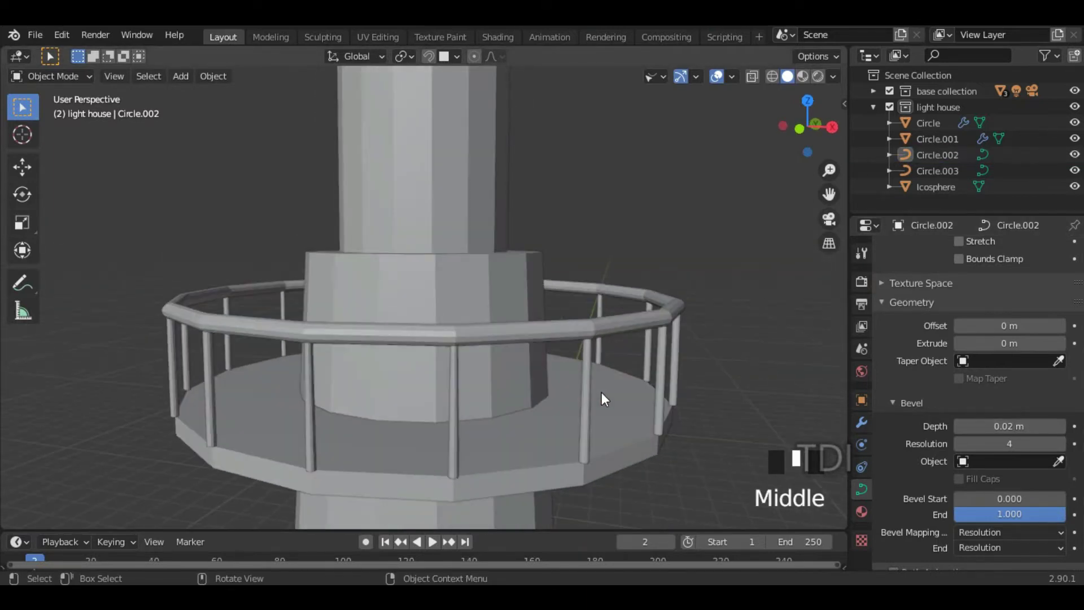
left_click(590, 379)
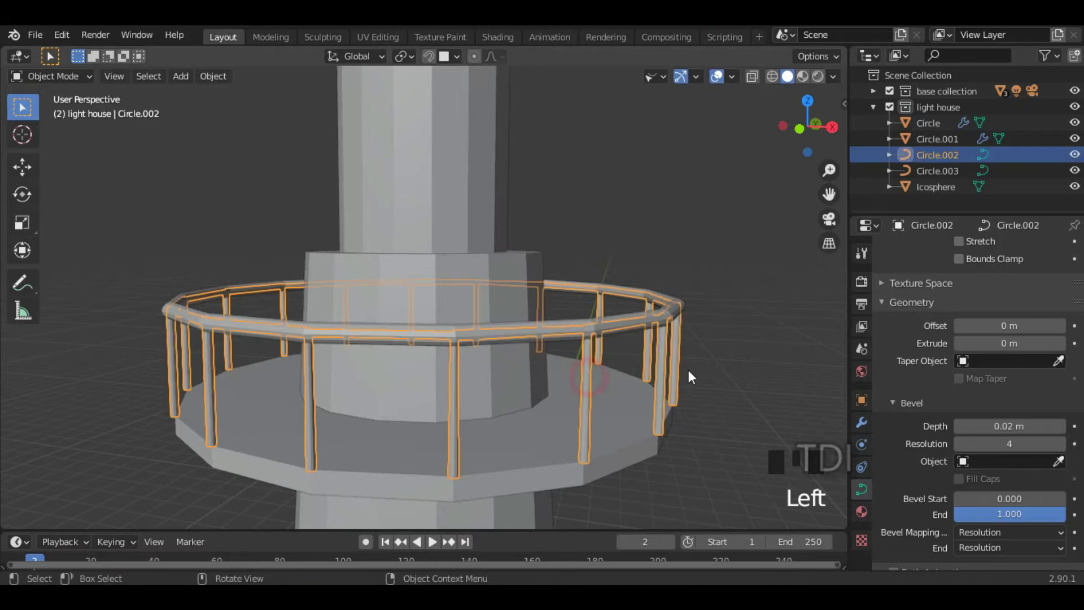
key("s")
left_click(755, 360)
scroll(614, 401, "down", 5)
middle_click_drag(605, 387, 602, 240, "shift")
scroll(635, 282, "down", 1)
middle_click_drag(634, 281, 648, 282)
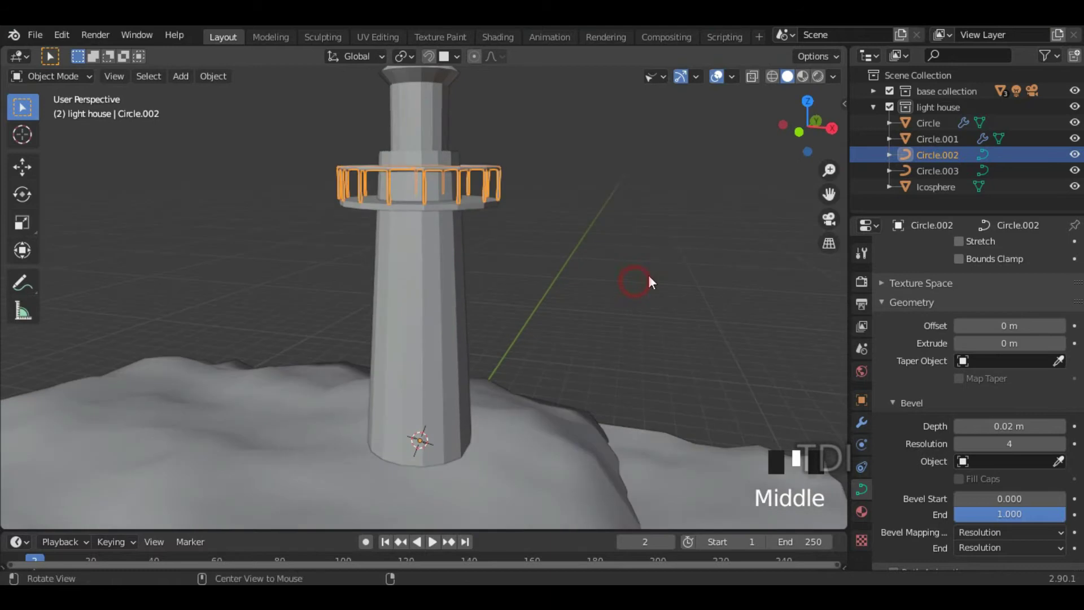
key("s")
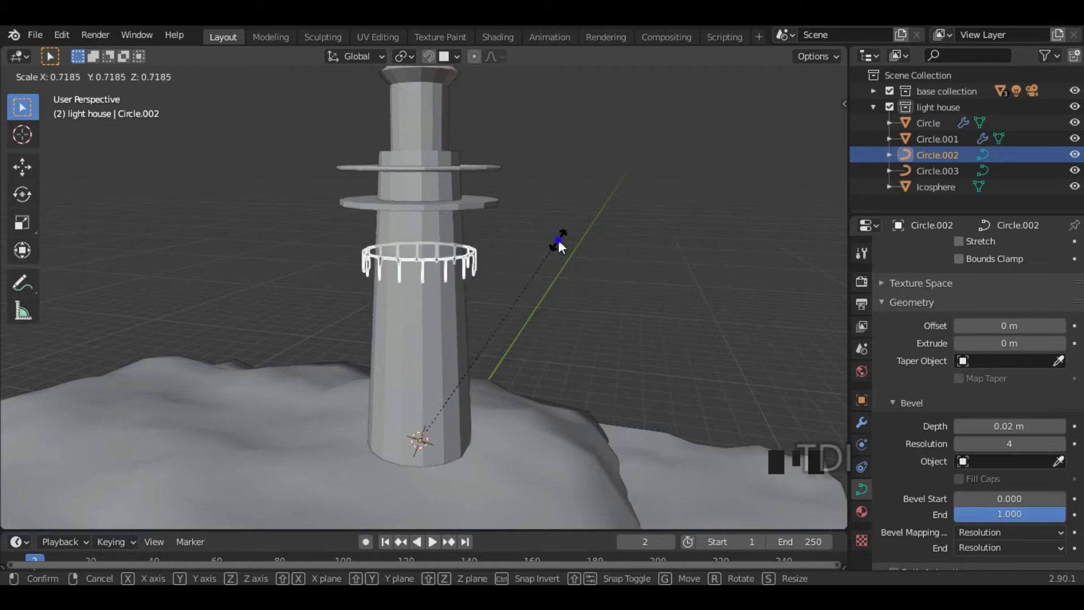
left_click(570, 168)
Step: Set the posts' origin to their geometry and scale them down slightly so they stand on the gallery platform
middle_click_drag(573, 169, 600, 299, "shift")
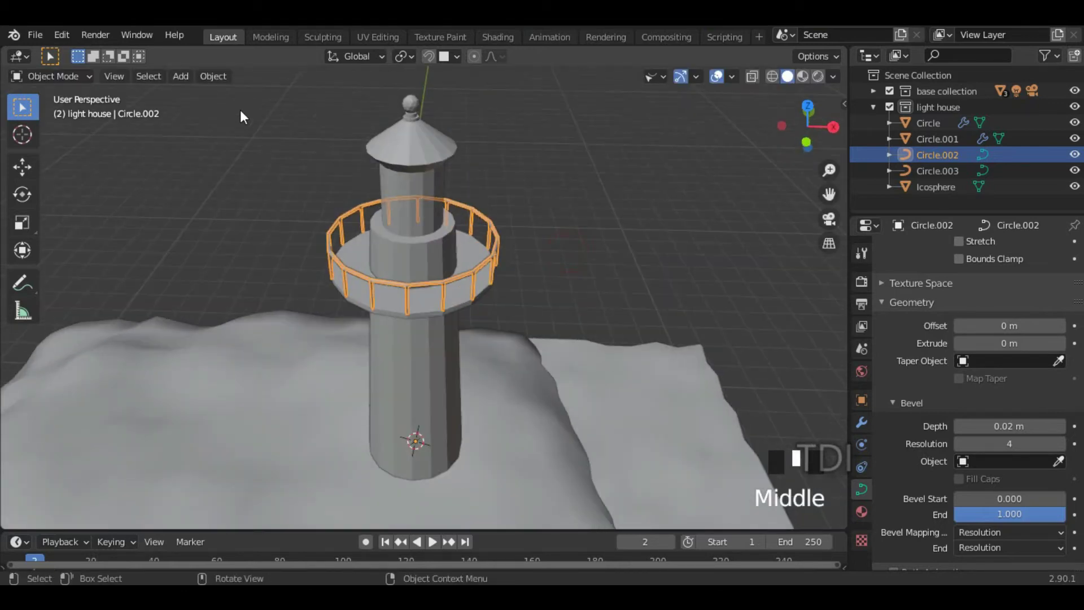
left_click(212, 78)
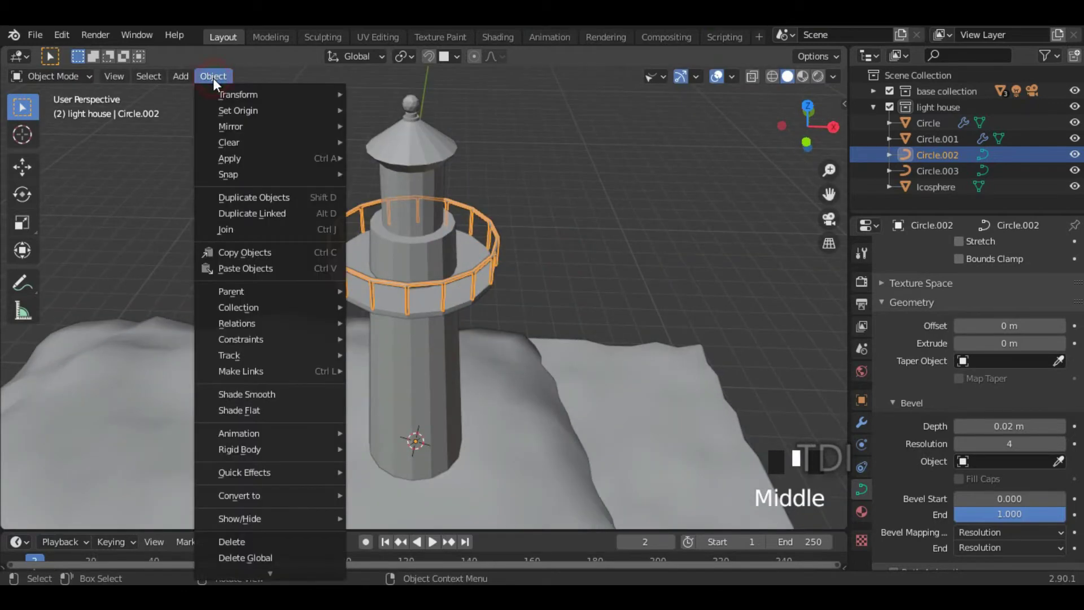
left_click(238, 111)
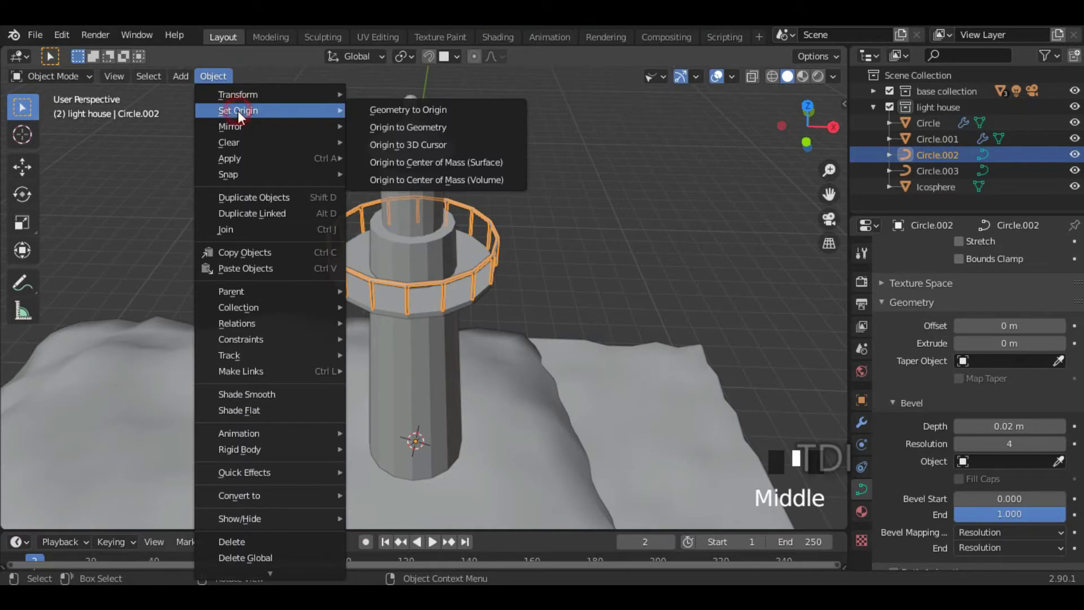
left_click(429, 128)
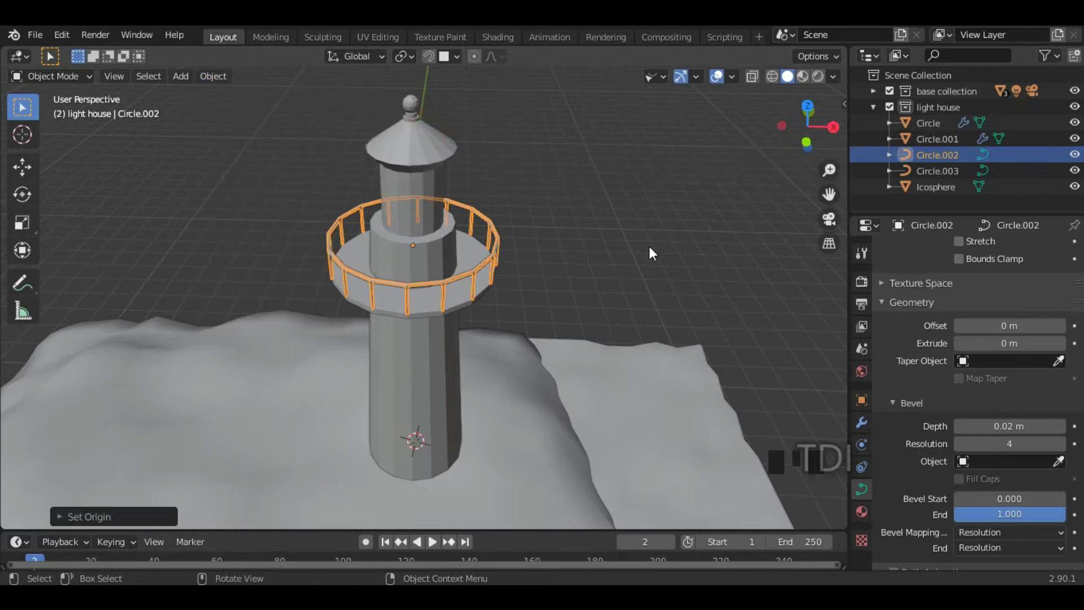
key("s")
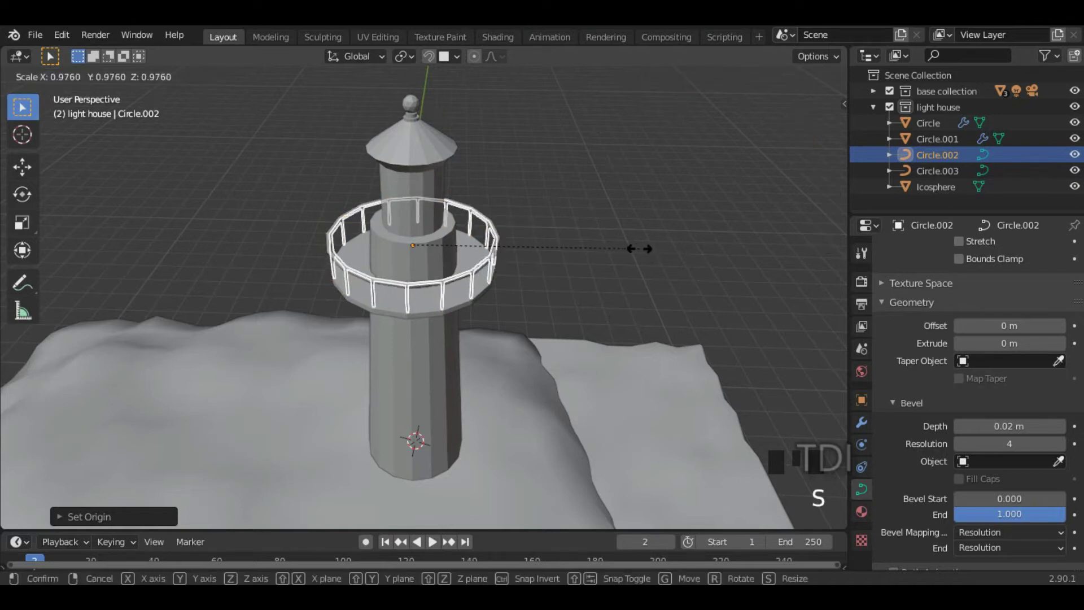
left_click(628, 249)
scroll(510, 302, "up", 4)
middle_click_drag(542, 315, 571, 278)
key("s")
key("Escape")
Step: Select the railing's top ring and try to scale it down to match the posts
scroll(754, 235, "down", 5)
middle_click_drag(755, 235, 520, 296, "shift")
scroll(569, 179, "up", 6)
middle_click_drag(569, 178, 584, 316)
left_click(685, 338)
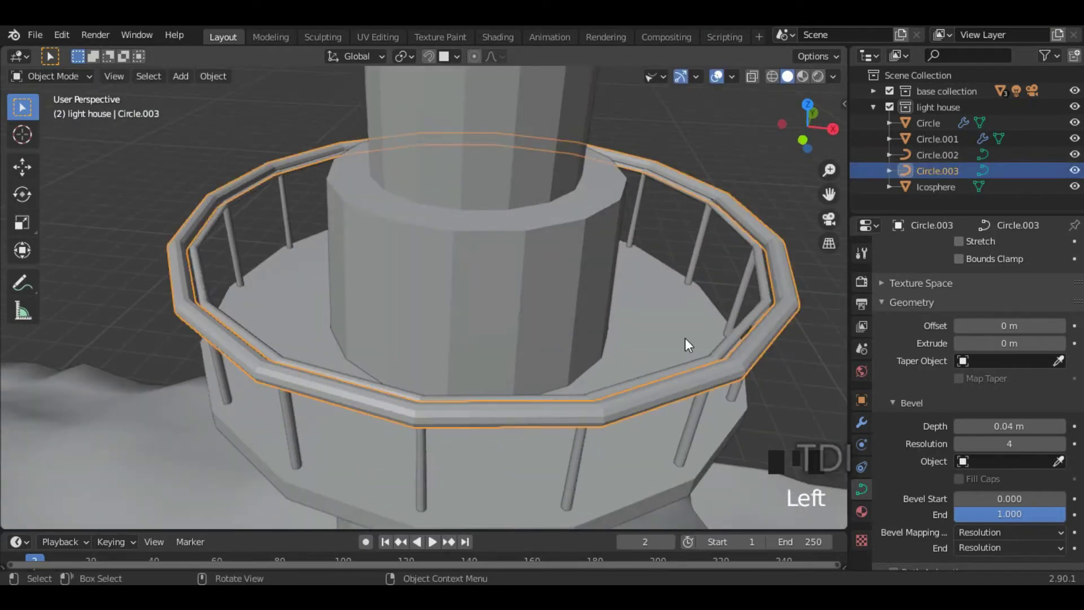
key("s")
left_click(628, 415)
scroll(636, 372, "down", 6)
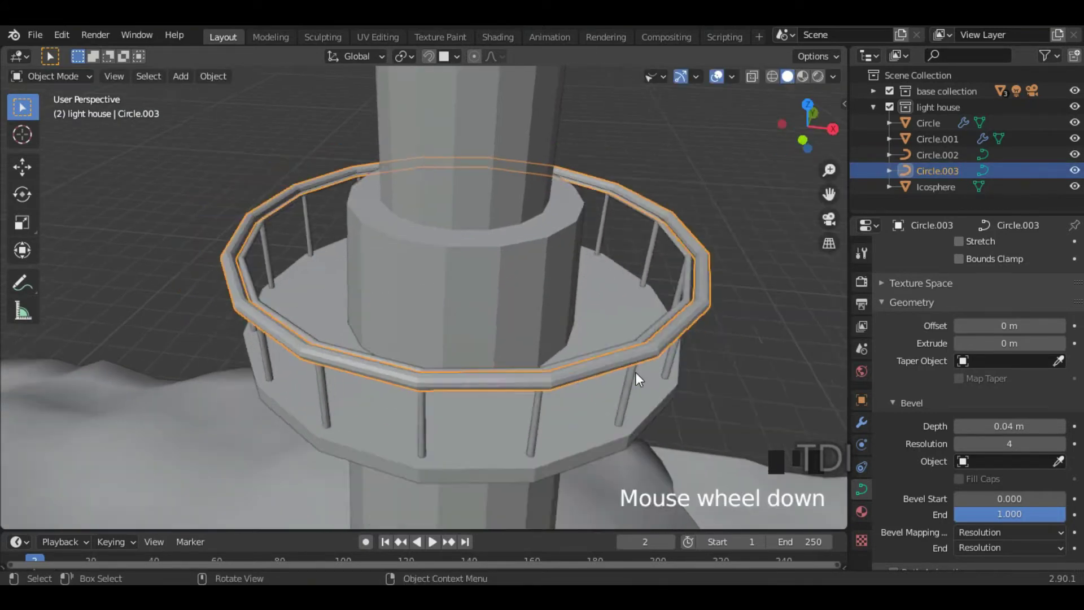
middle_click_drag(635, 373, 675, 305)
key("s")
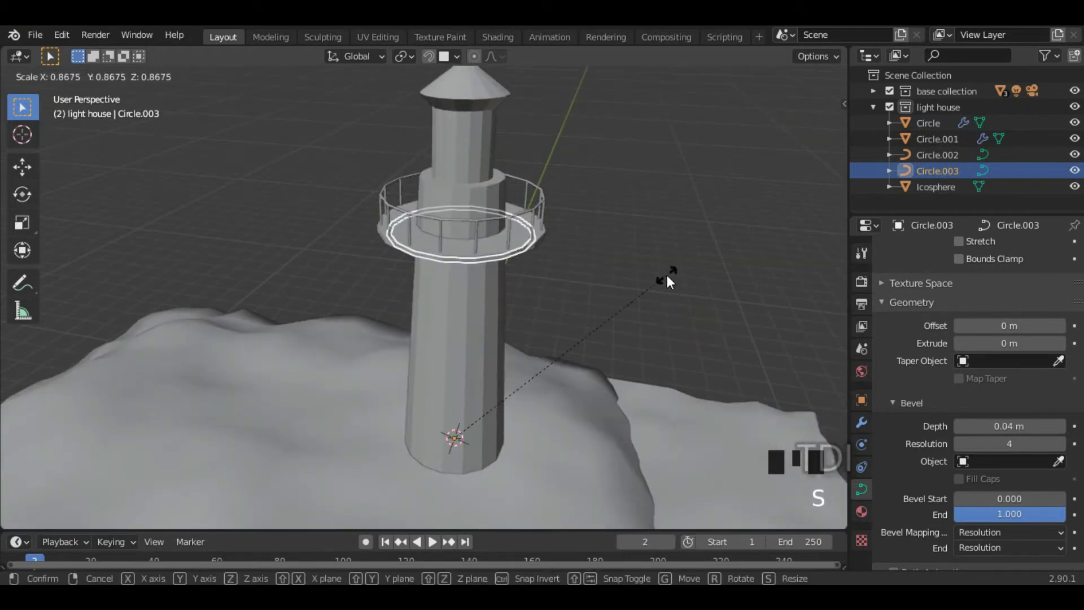
Step: Close the running scale of the balcony's top rail ring and set the ring's origin to its geometry
left_click(666, 275)
left_click(214, 76)
mouse_move(238, 110)
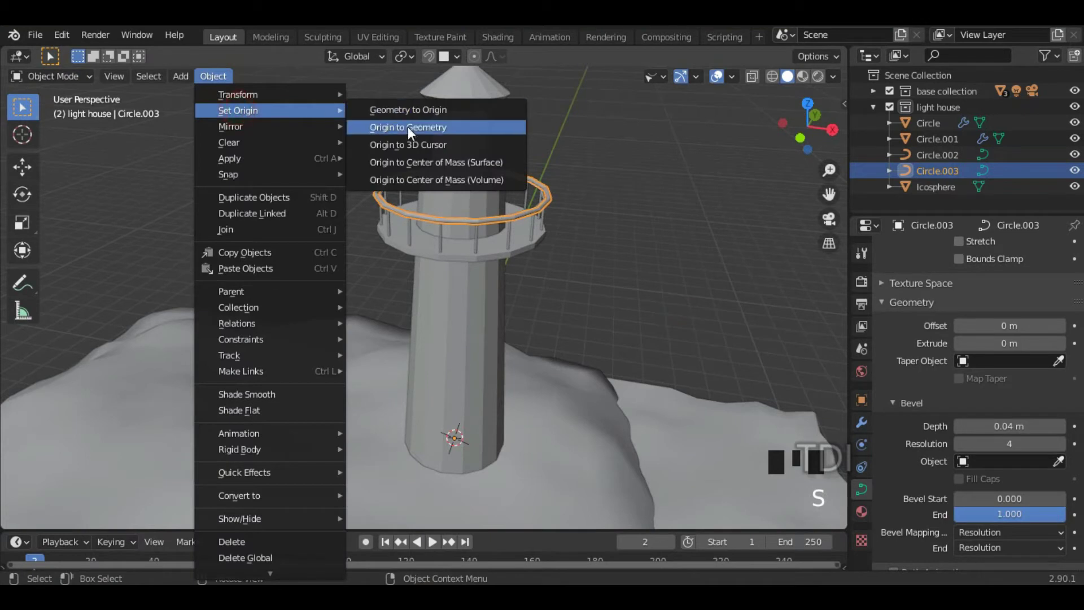
left_click(408, 128)
Step: Scale the top rail ring so it lines up with the tops of the balcony posts
scroll(491, 192, "up", 2)
key("s")
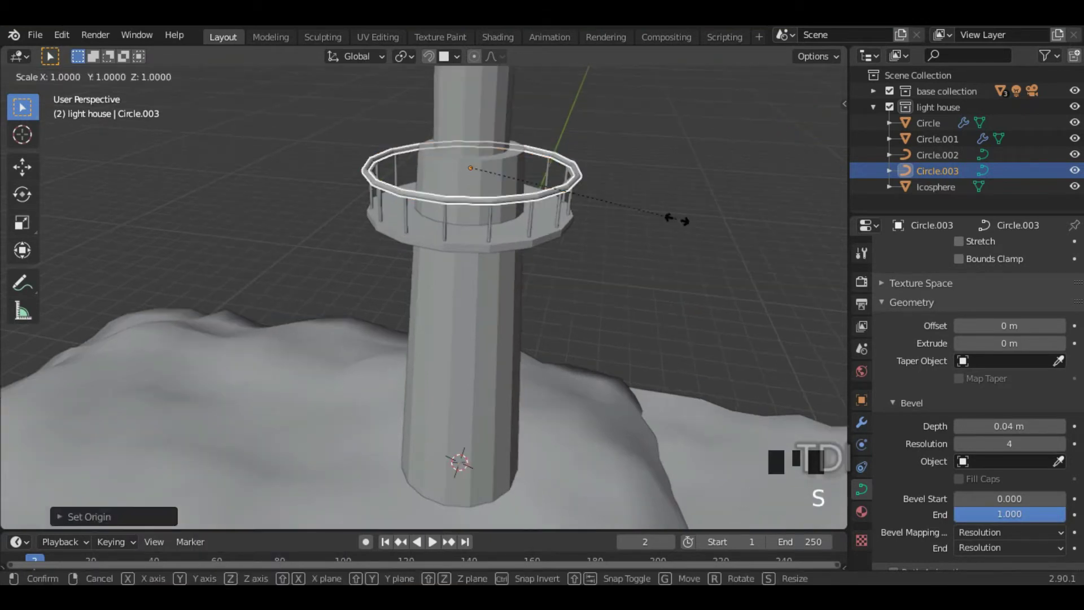
left_click(671, 214)
scroll(542, 200, "up", 4)
middle_click_drag(542, 201, 613, 232, "shift")
left_click(614, 229)
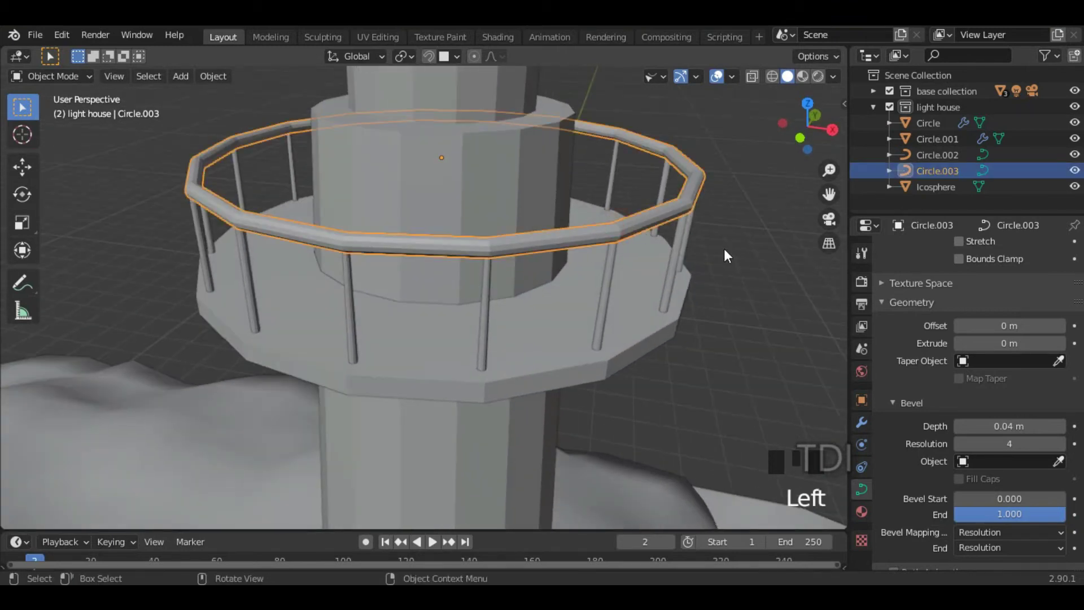
key("s")
left_click(727, 249)
middle_click_drag(727, 249, 585, 167)
left_click(584, 172)
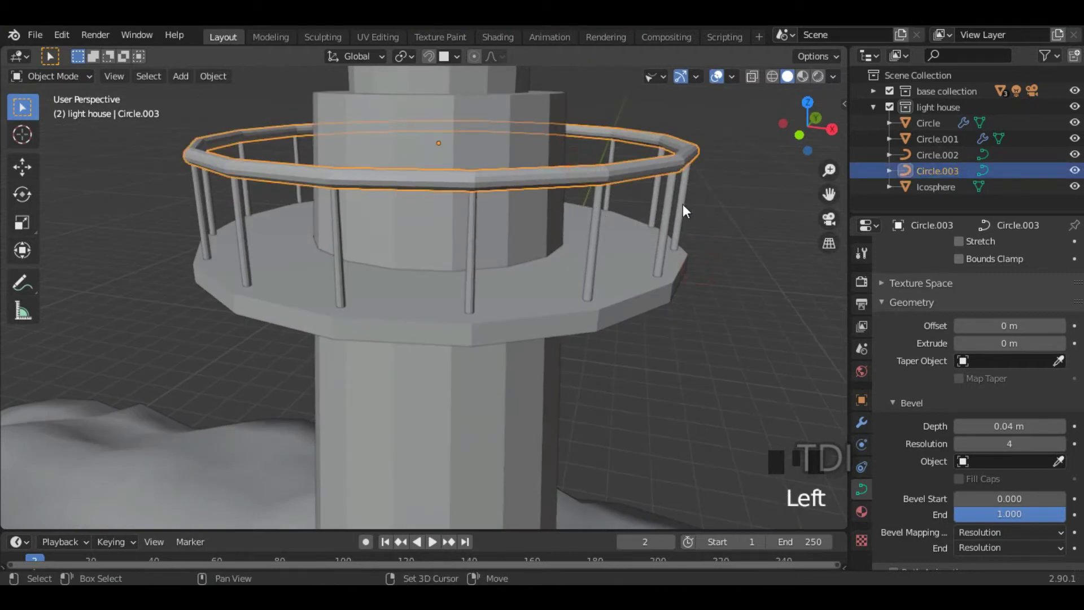
Step: Duplicate the top rail ring down along Z to about mid-height of the posts and set its bevel depth to 0.02 m
key("shift+d")
key("z")
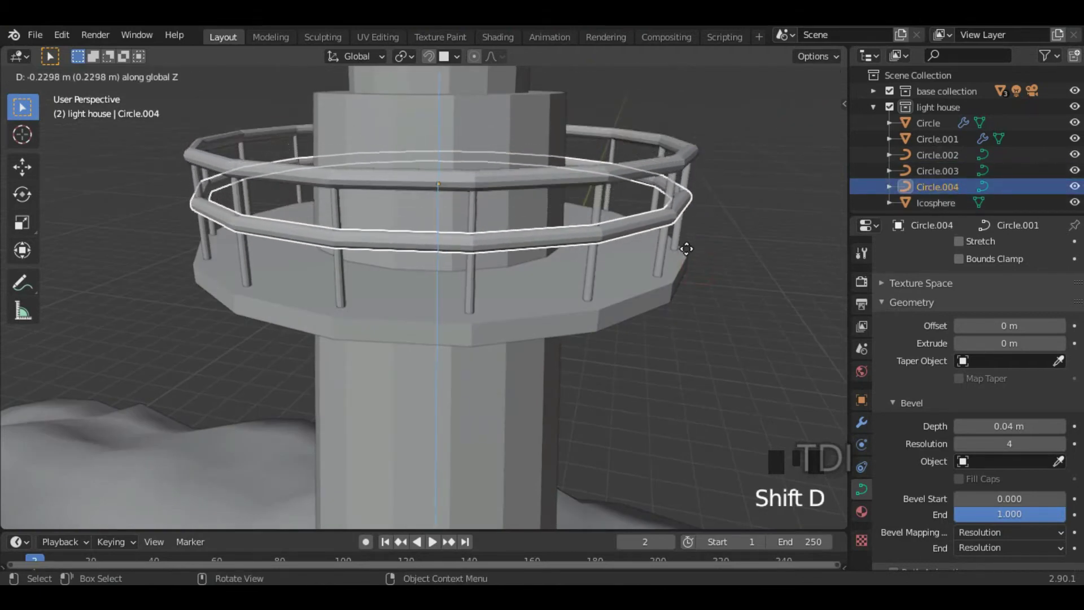
left_click(685, 251)
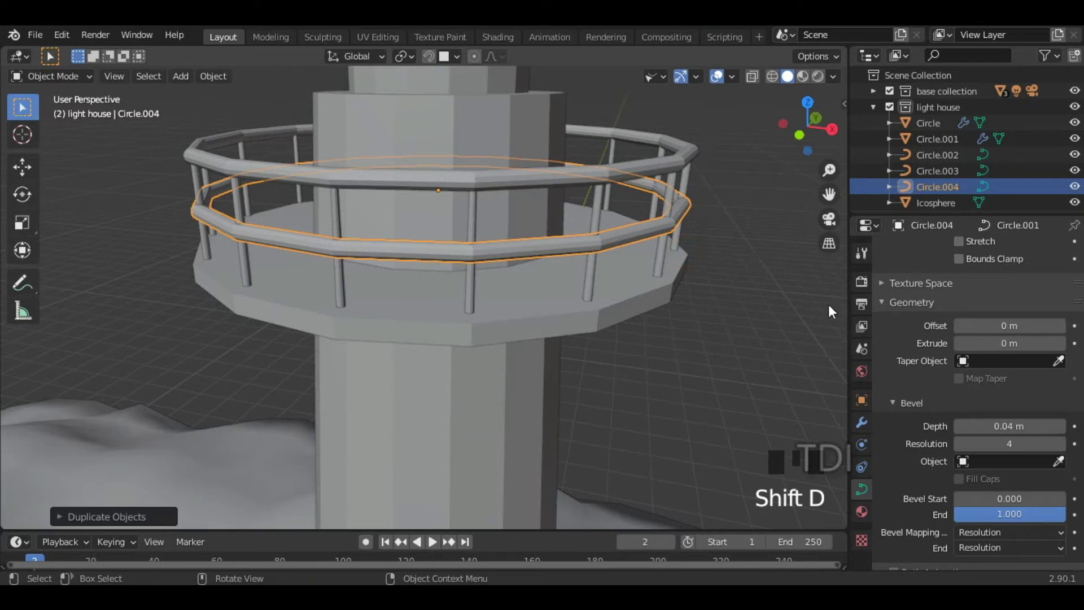
left_click(958, 426)
left_click(958, 426)
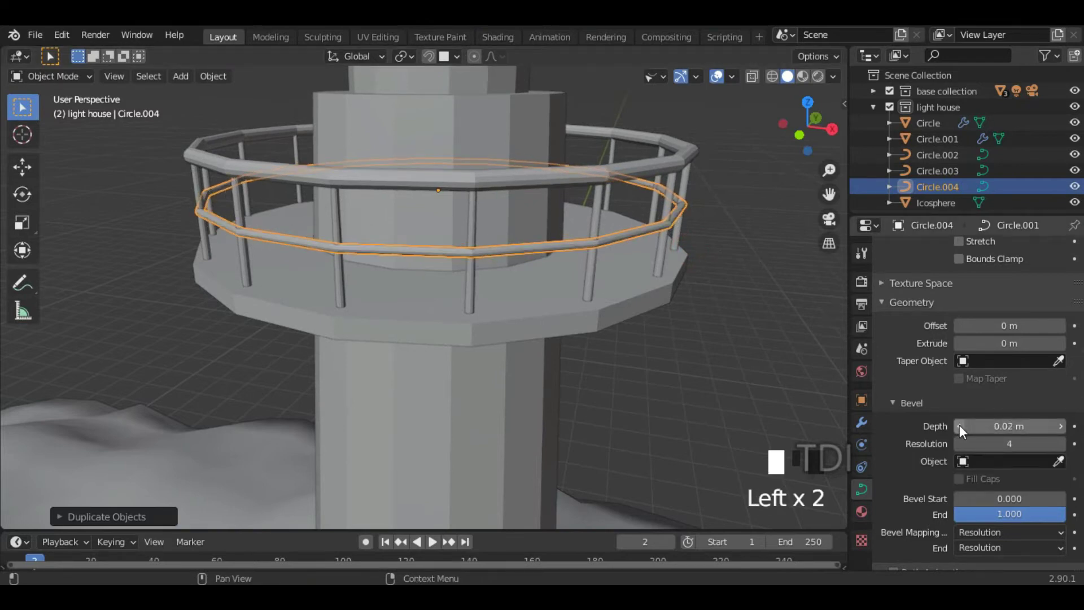
Step: Duplicate the balcony's middle rail, top rail and posts together, leaving the copy in place
left_click(751, 331)
middle_click_drag(730, 337, 467, 262)
left_click(472, 232)
left_click(459, 250)
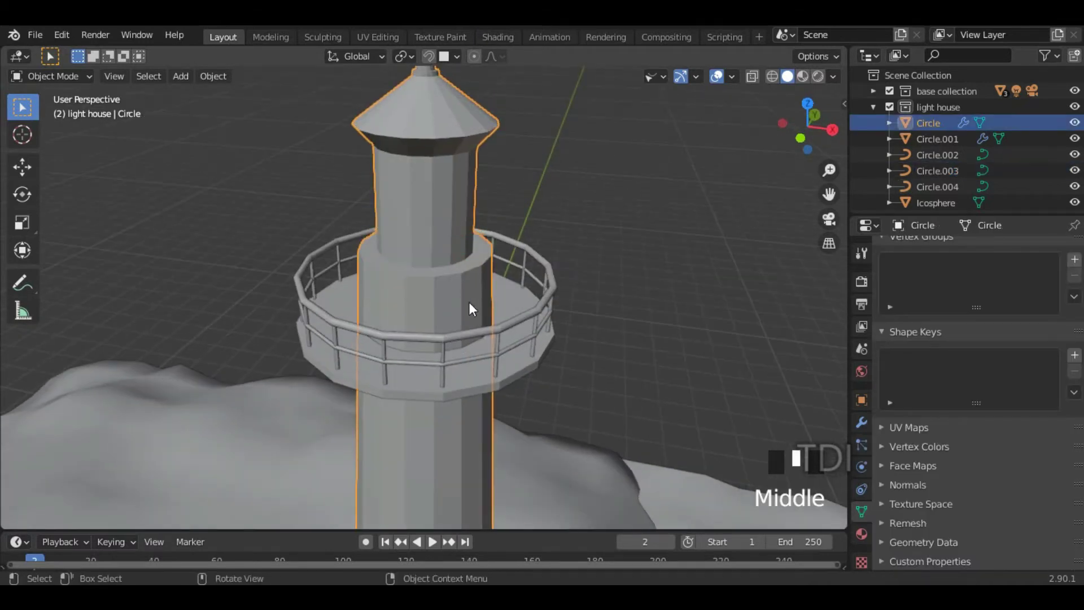
left_click(515, 337)
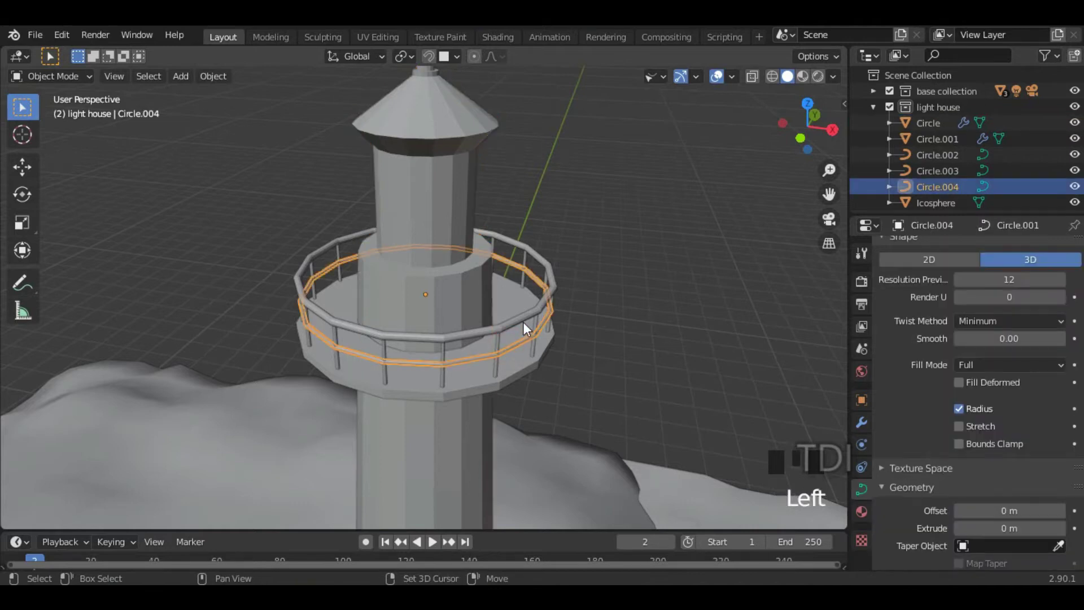
left_click(523, 319, "shift")
left_click(495, 339, "shift")
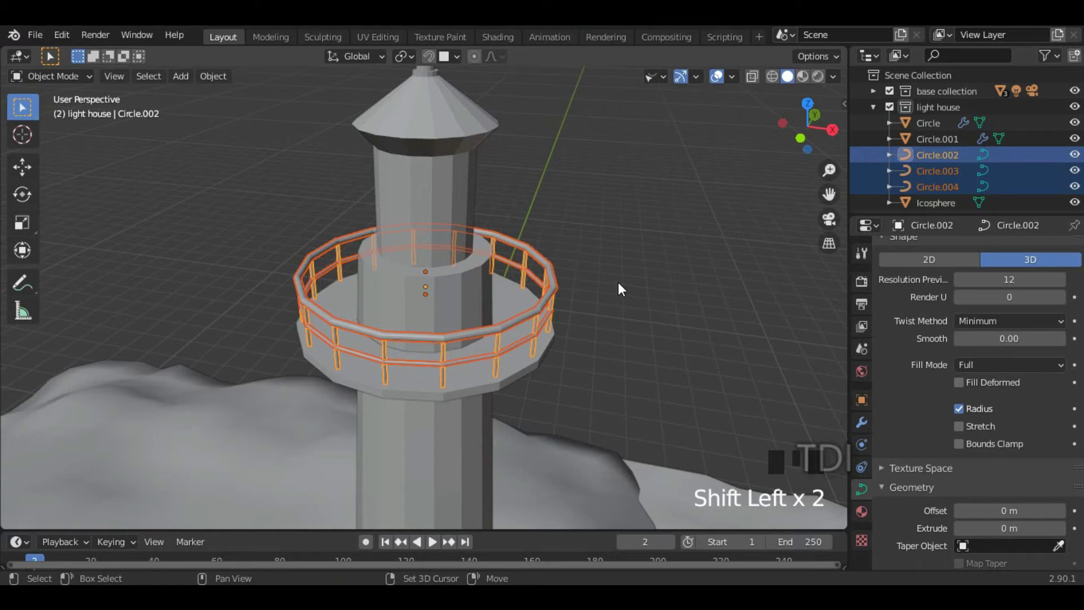
key("shift+d")
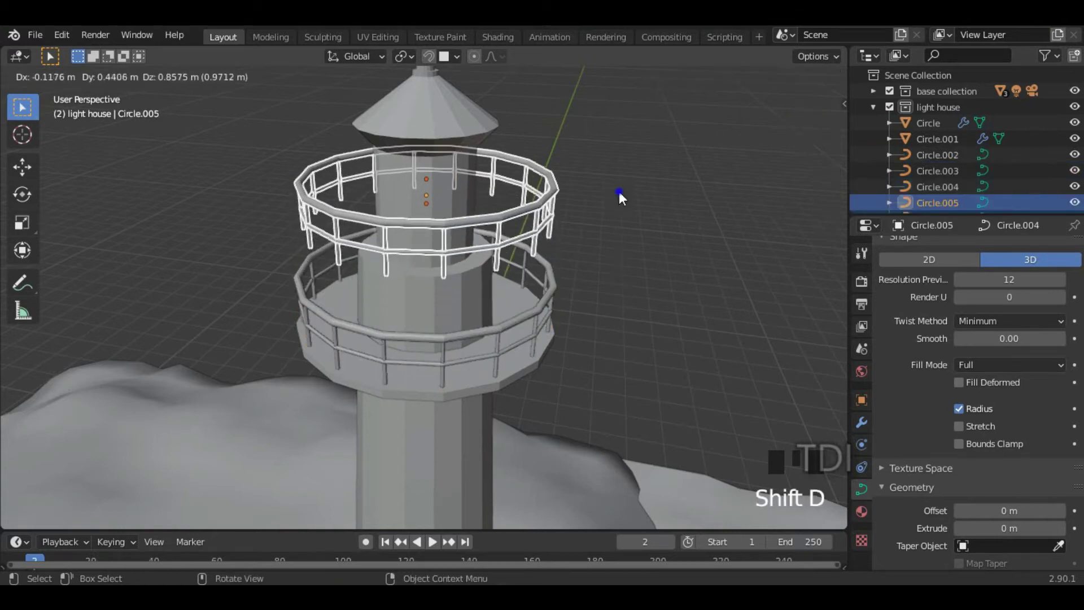
right_click(615, 214)
Step: Move the copied railing up along Z to the upper ledge and scale it down to the ledge's width
key("g")
key("z")
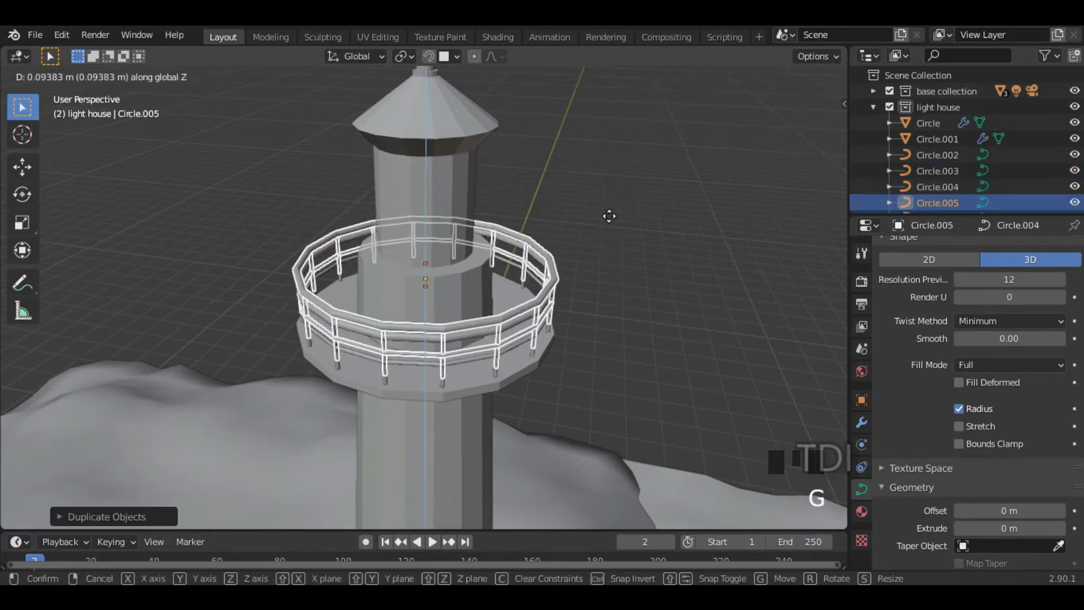
scroll(542, 164, "up", 4)
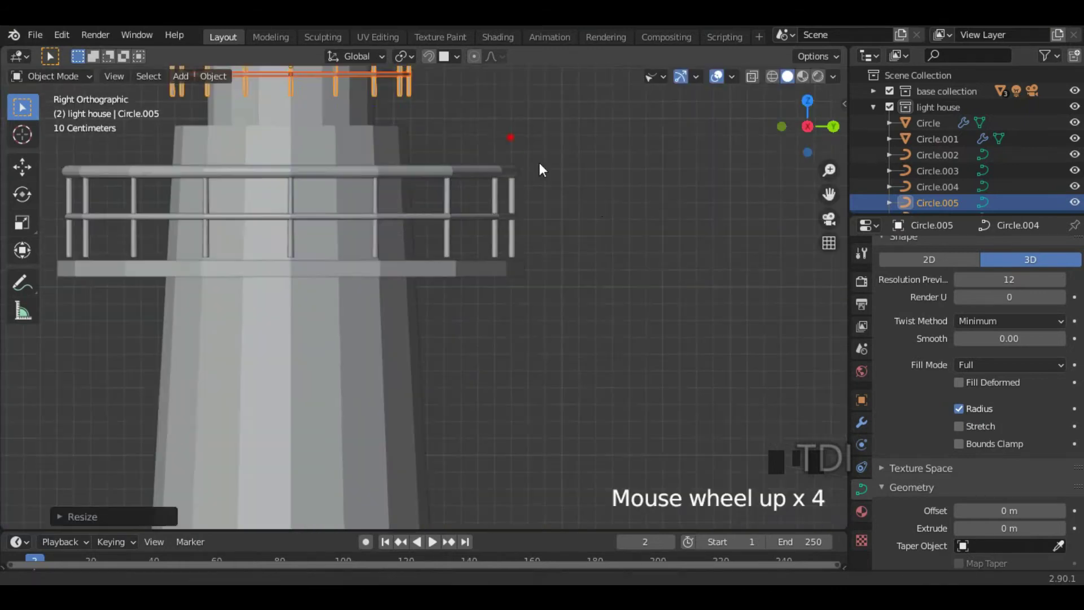
left_click_drag(542, 165, 652, 240)
Step: Scale the upper railing's top ring to about 1.03 so it meets the tops of its posts
key("s")
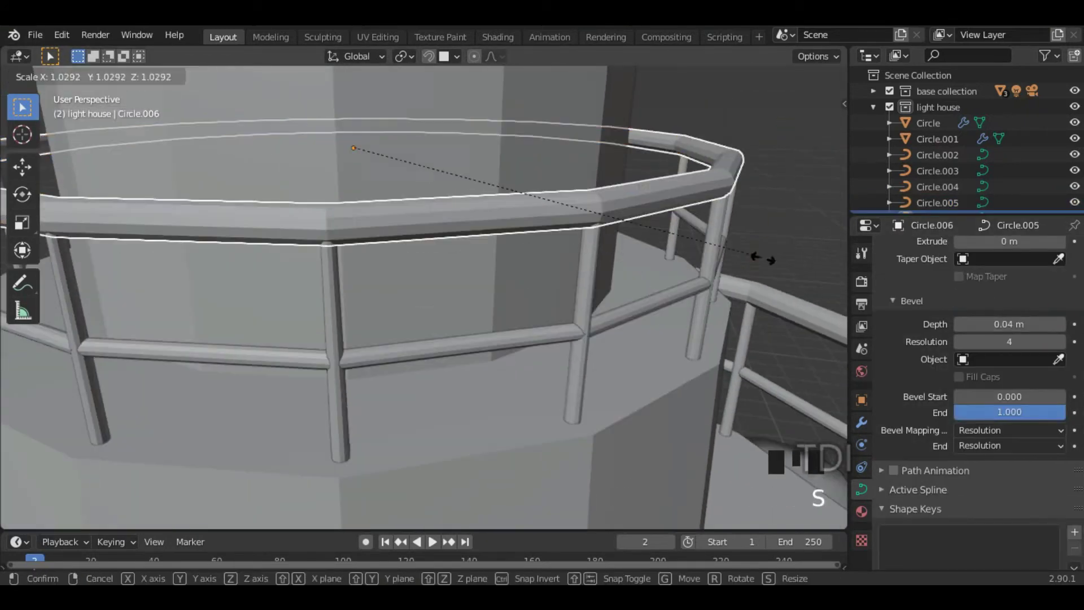
scroll(762, 255, "down", 4)
middle_click_drag(763, 256, 653, 267)
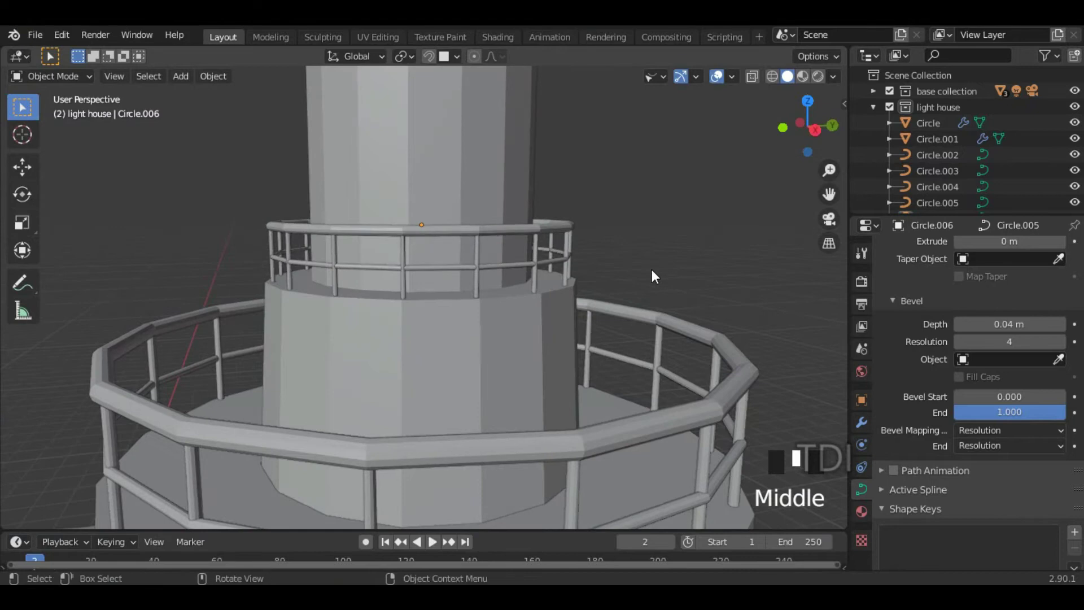
scroll(665, 317, "down", 4)
middle_click_drag(666, 319, 617, 249)
middle_click_drag(605, 200, 621, 245, "shift")
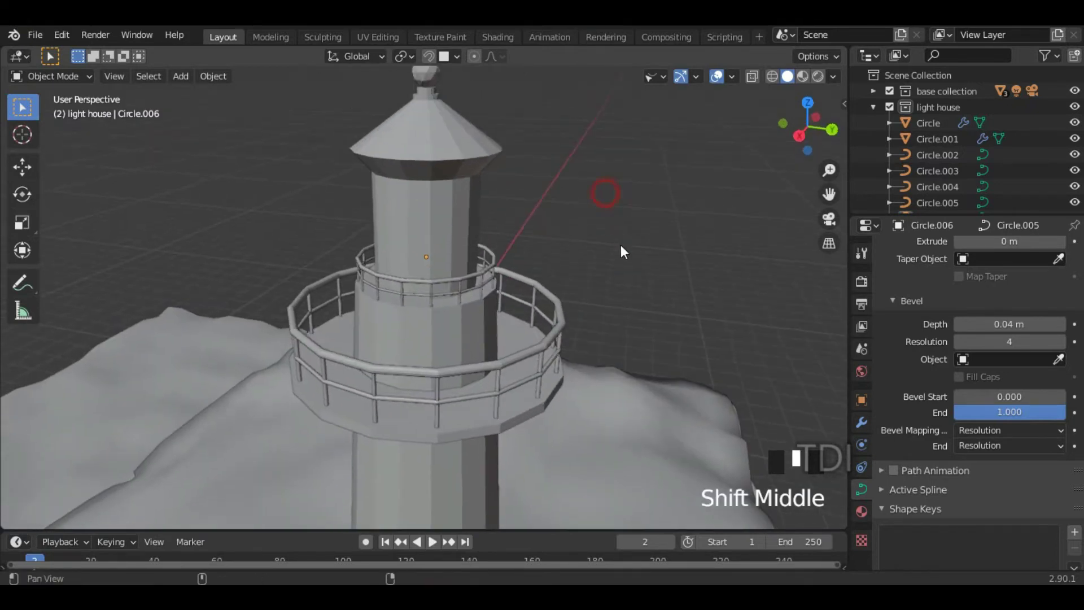
Step: Select all faces of the tower's cylindrical lantern section between the roof and the upper ledge, including the hidden ones
left_click(426, 209)
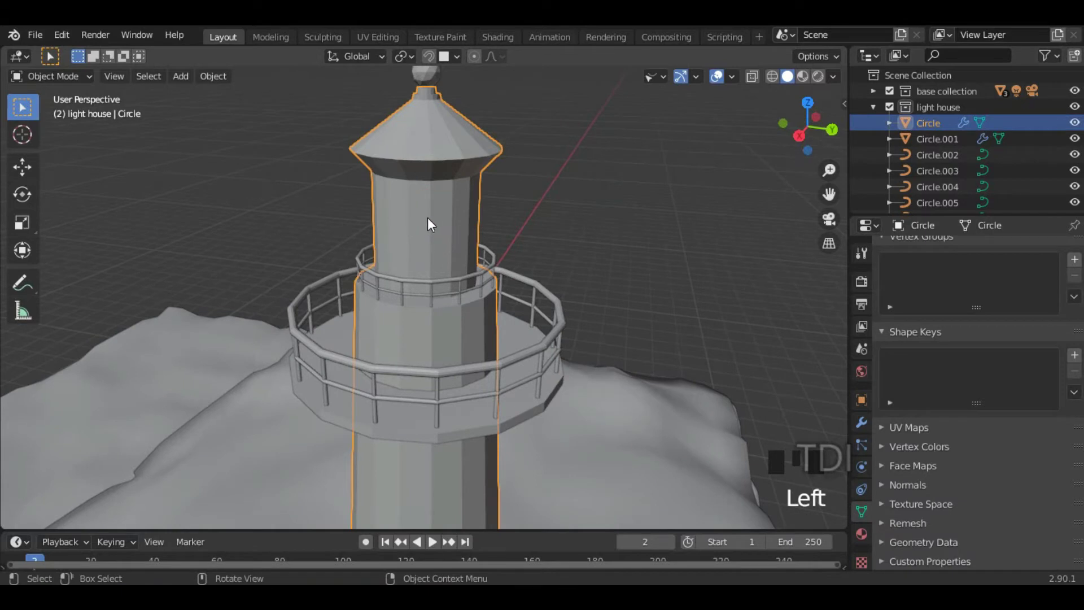
key("Tab")
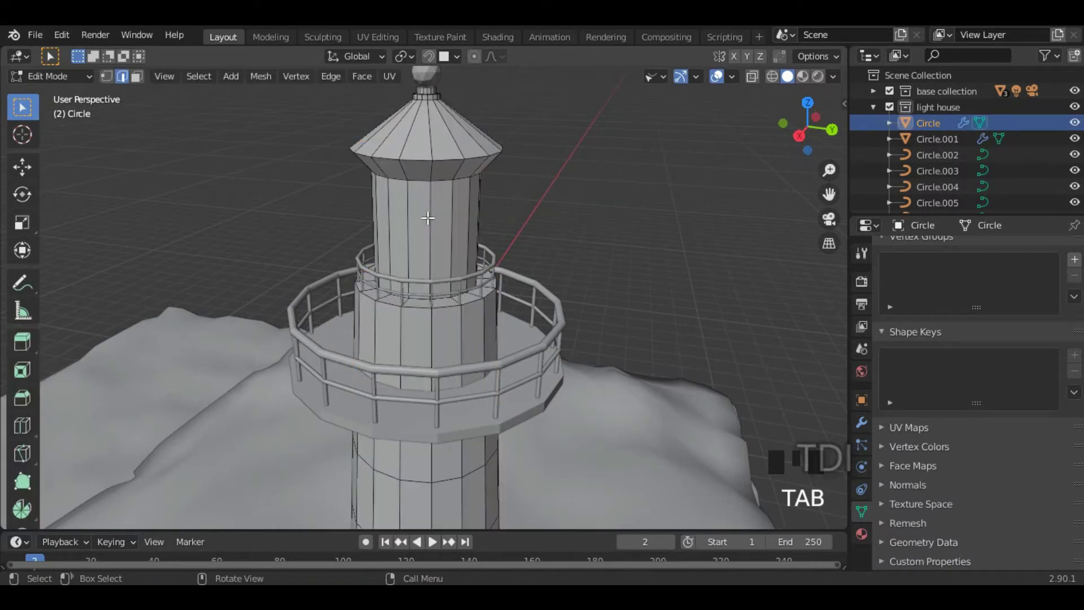
key("KP_3")
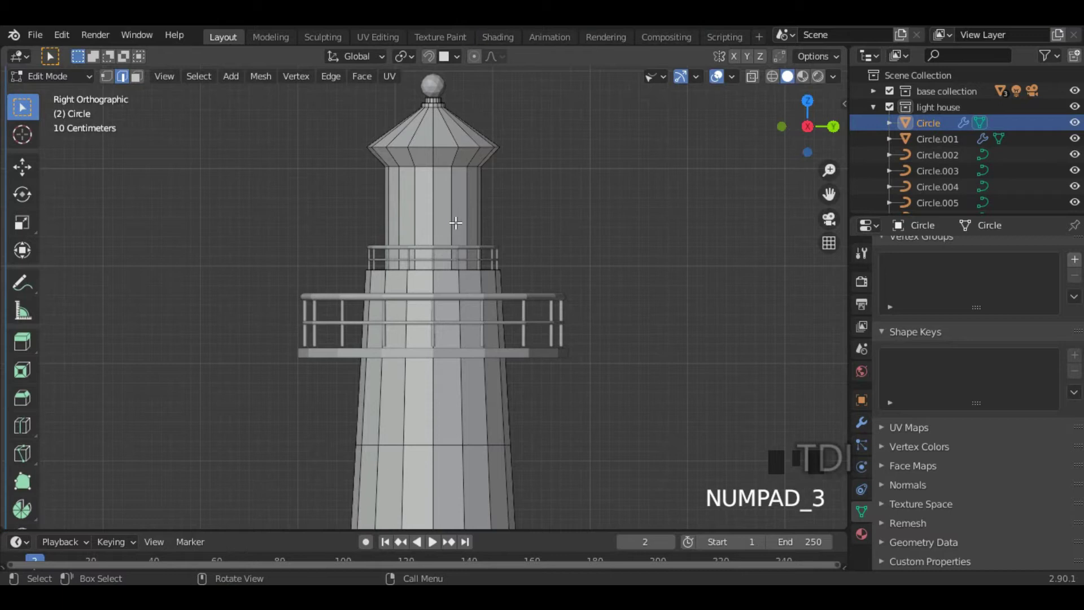
key("z")
left_click_drag(337, 177, 581, 238)
left_click(138, 77)
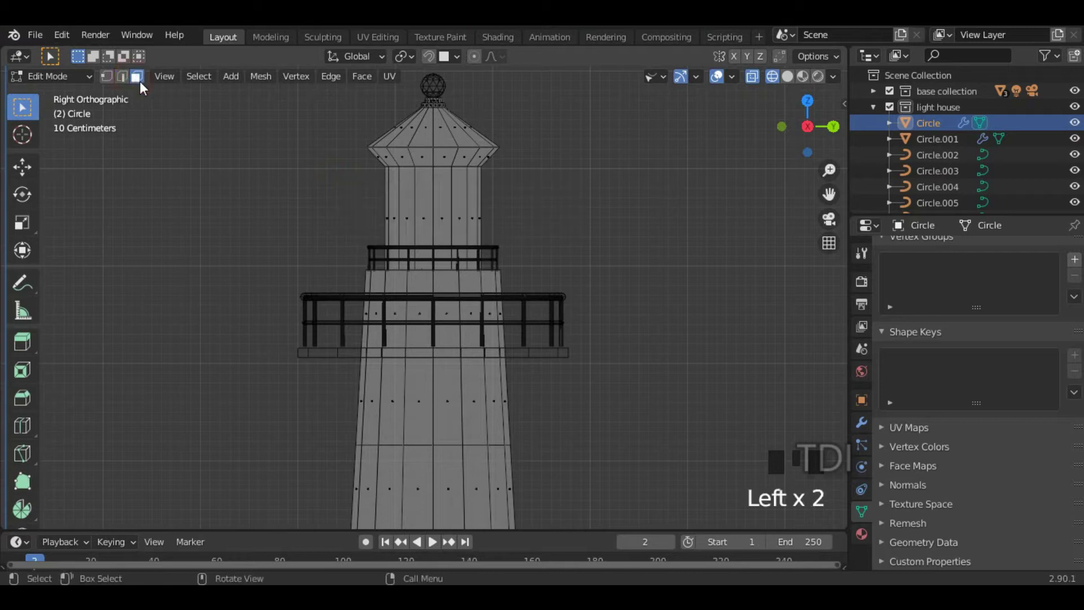
mouse_move(358, 179)
left_mouse_down()
mouse_move(516, 225)
mouse_move(566, 227)
left_mouse_up()
Step: Duplicate the selected lantern faces in place and separate them into their own object
key("z")
key("z")
mouse_move(740, 229)
middle_mouse_down()
mouse_move(542, 281)
mouse_move(338, 249)
mouse_move(561, 278)
mouse_move(596, 259)
mouse_move(554, 259)
middle_mouse_up()
key("shift+d")
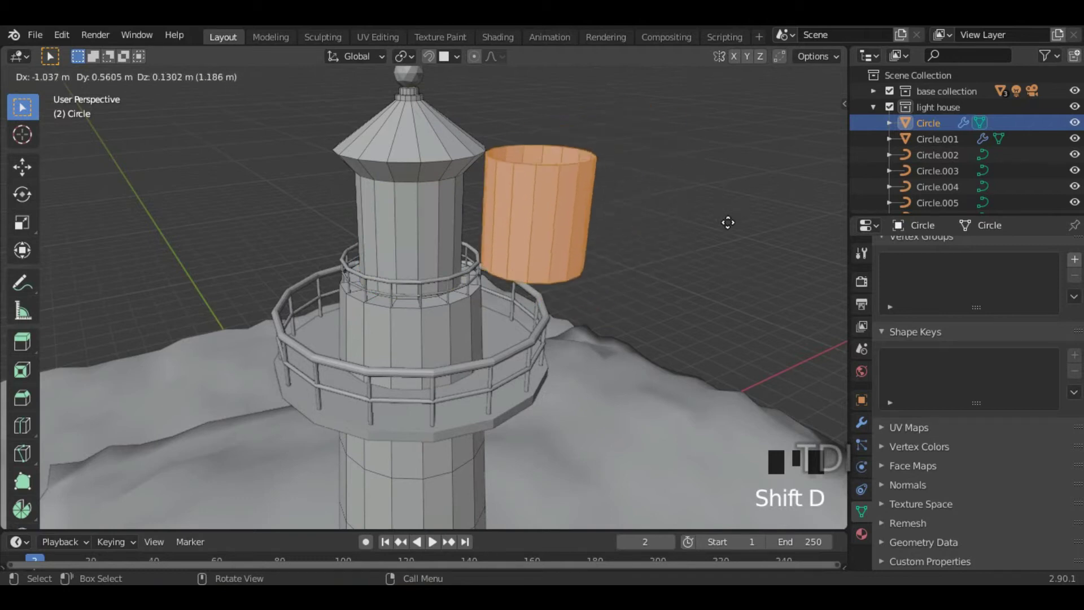
right_click(761, 168)
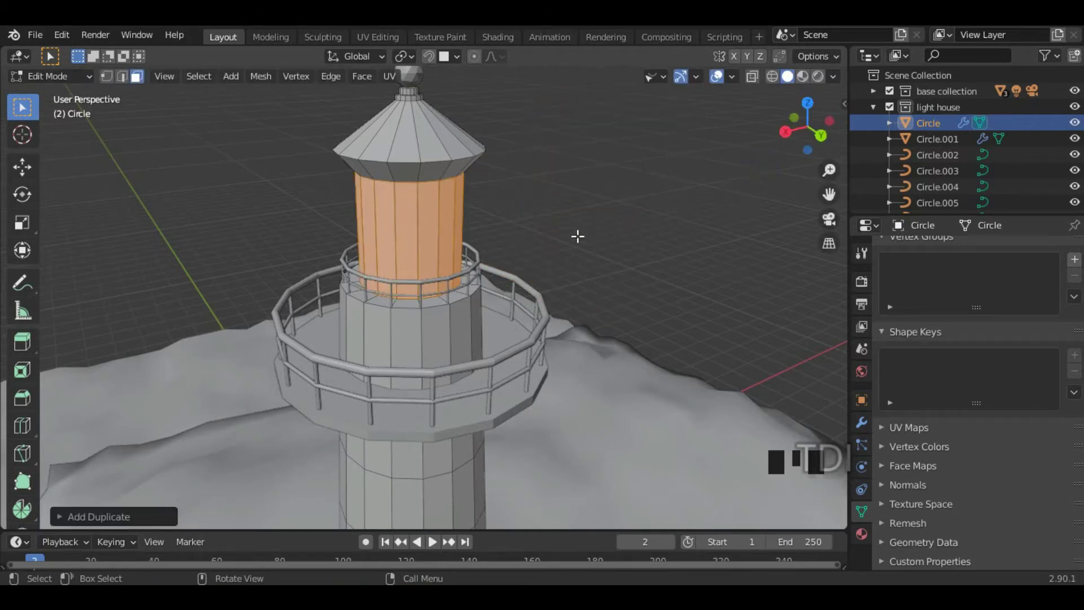
key("p")
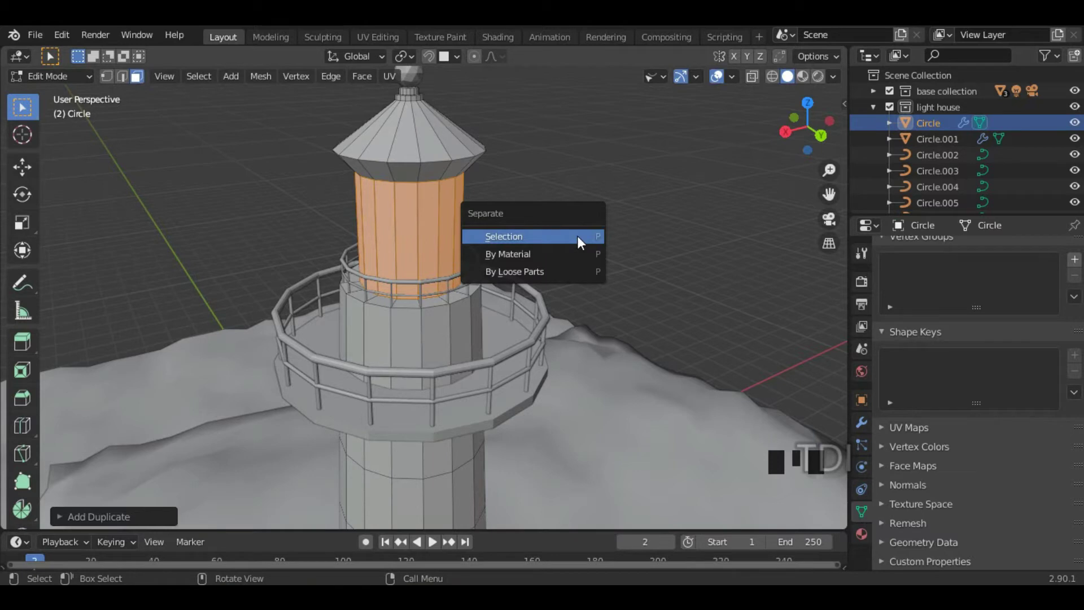
left_click(577, 236)
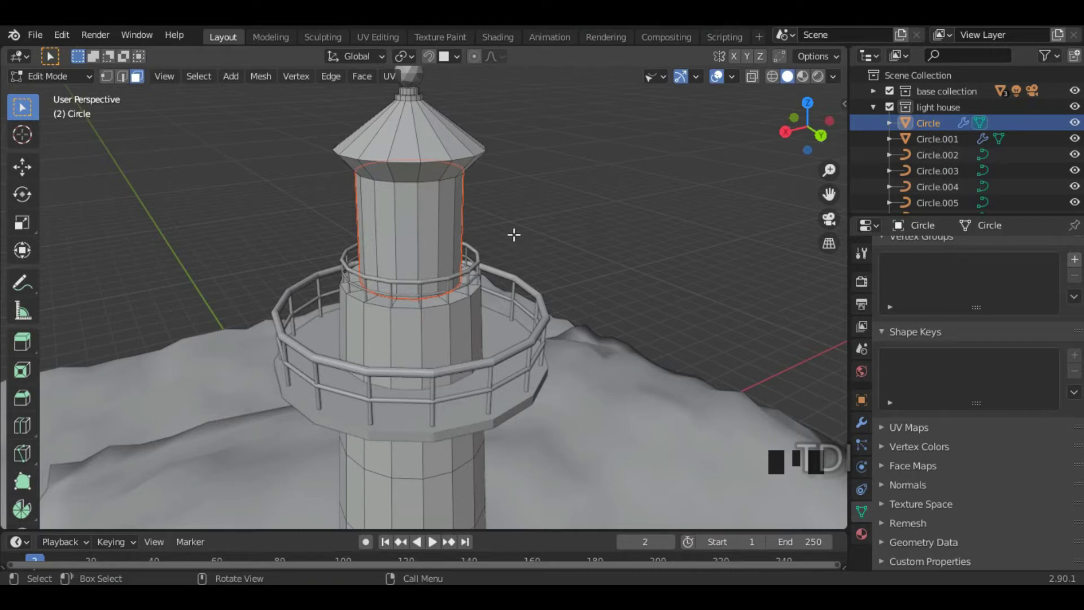
key("Tab")
Step: Add four evenly spaced horizontal loop cuts around the separated lantern cylinder
middle_click_drag(633, 245, 497, 235)
left_click(425, 228)
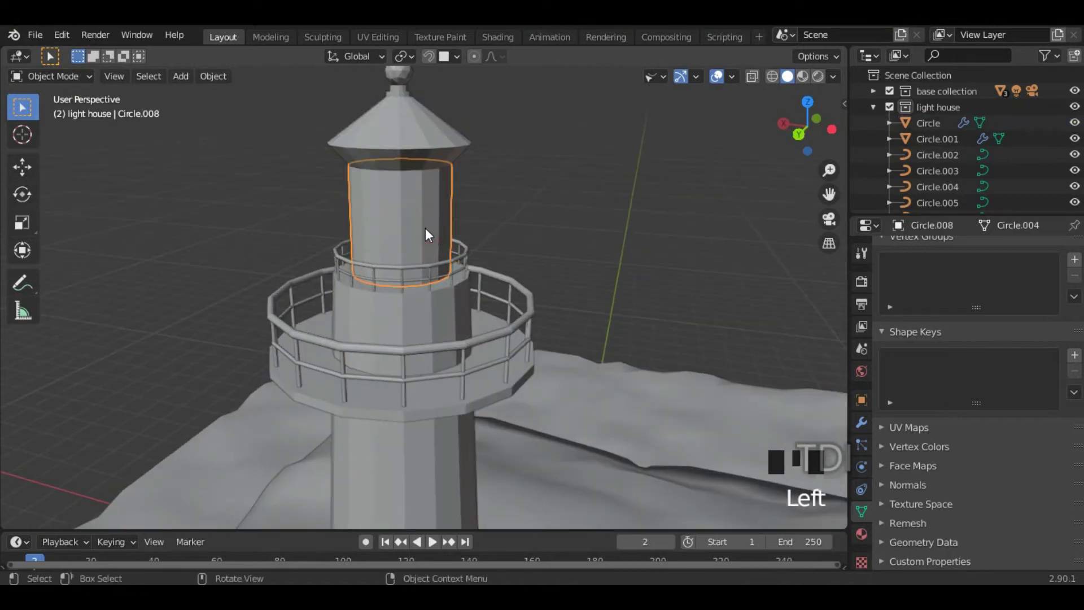
scroll(425, 228, "down", 4)
middle_click_drag(452, 266, 358, 307, "shift")
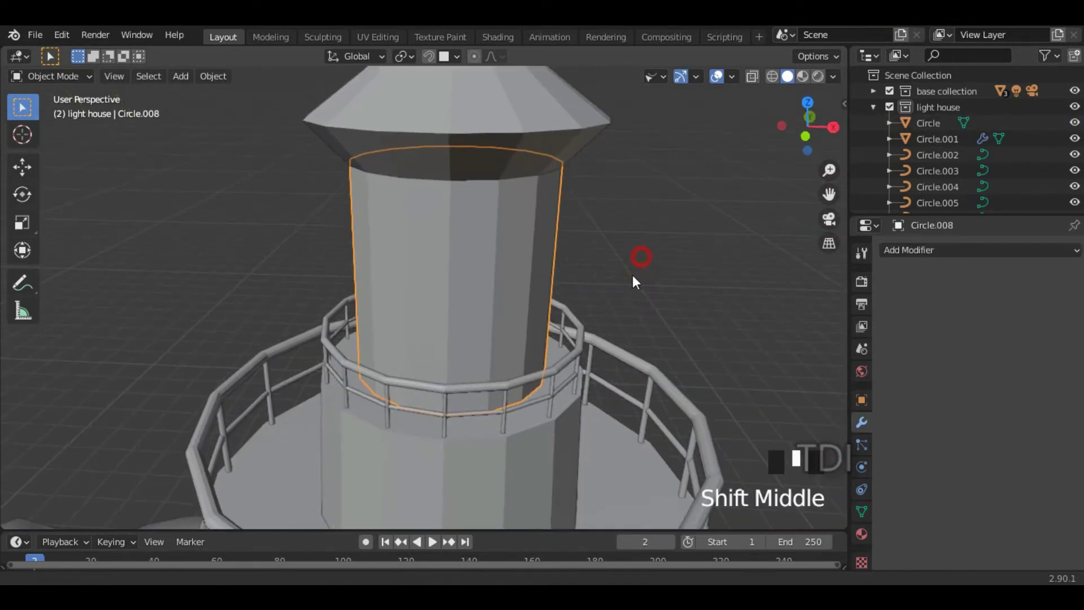
key("Tab")
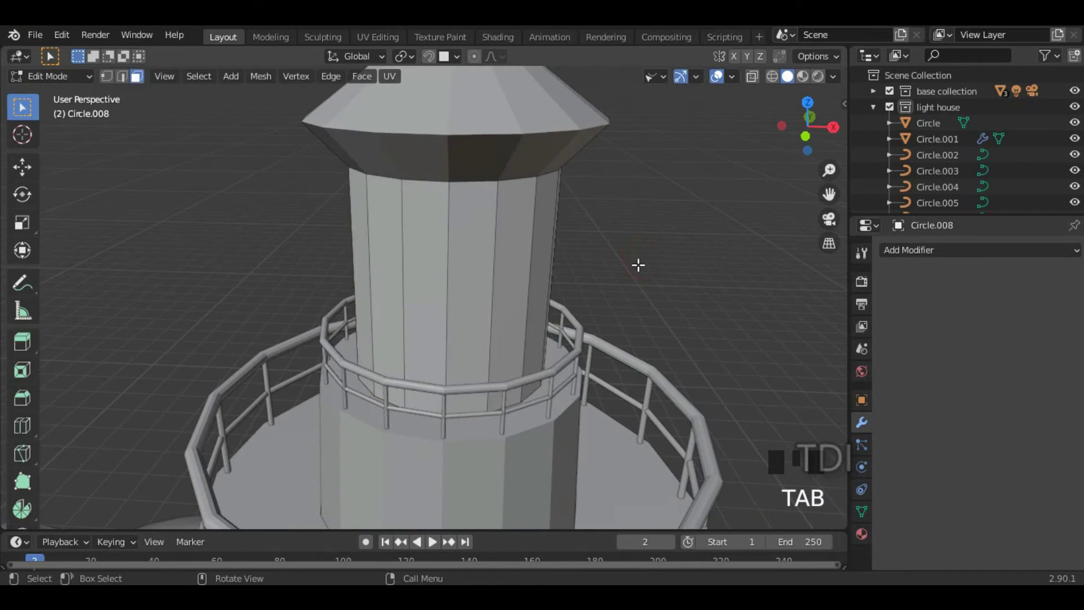
key("ctrl+r")
scroll(468, 284, "up", 2)
scroll(468, 284, "up", 1)
left_click(467, 284)
right_click(467, 284)
middle_click_drag(468, 284, 492, 329)
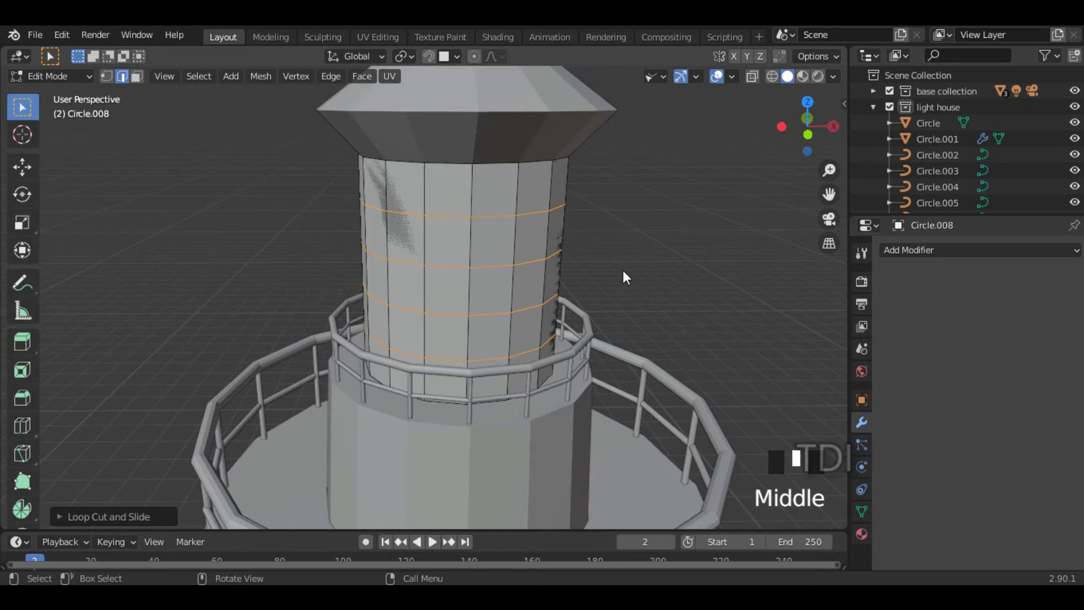
Step: Add a Wireframe modifier to the separated lantern cylinder
key("Tab")
middle_click_drag(603, 276, 573, 280)
left_click(927, 251)
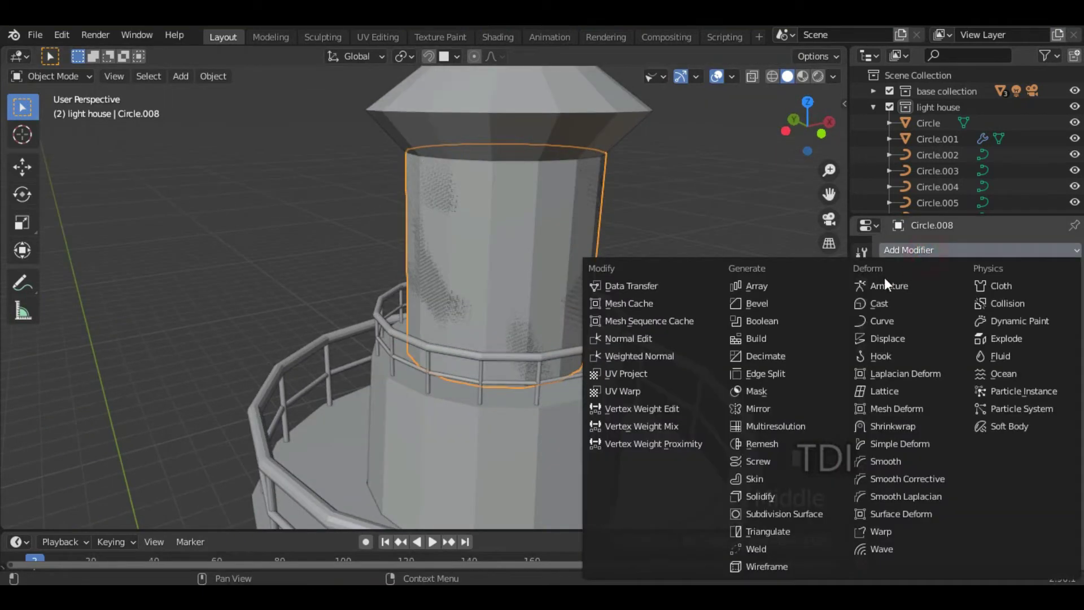
left_click(754, 567)
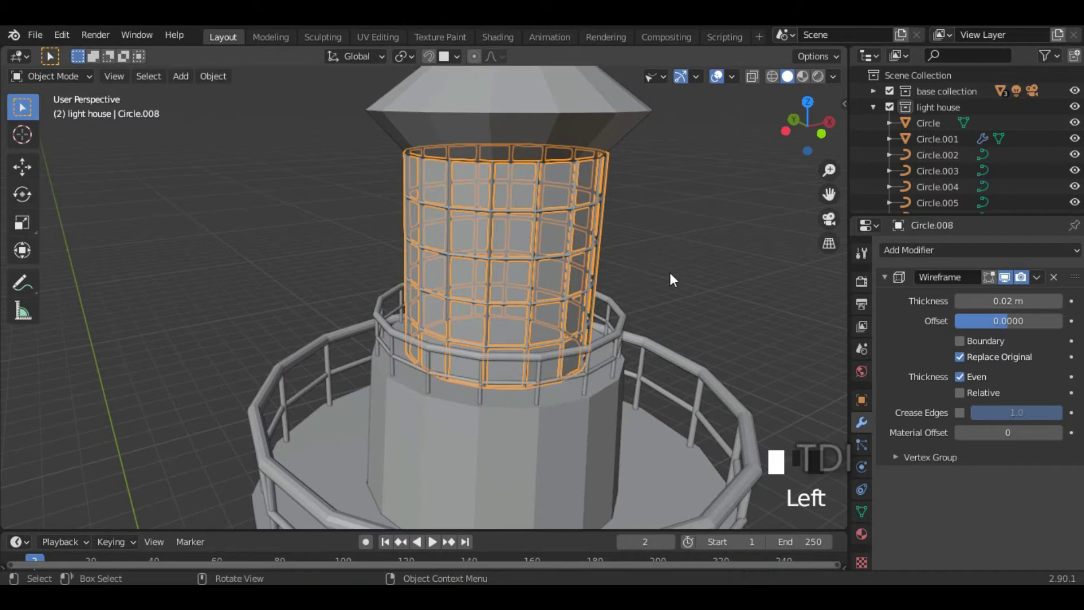
Step: Set the Wireframe modifier's thickness to 0.05 m for the lantern's window frame
scroll(677, 273, "up", 2)
middle_click_drag(741, 264, 685, 307, "shift")
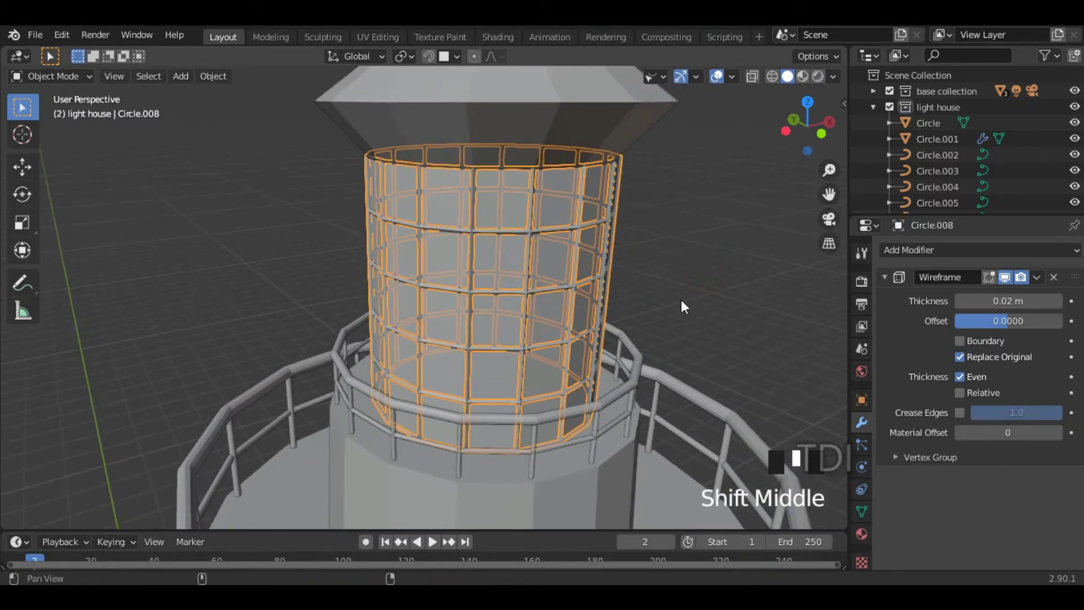
left_click(1056, 302)
left_click(1056, 303)
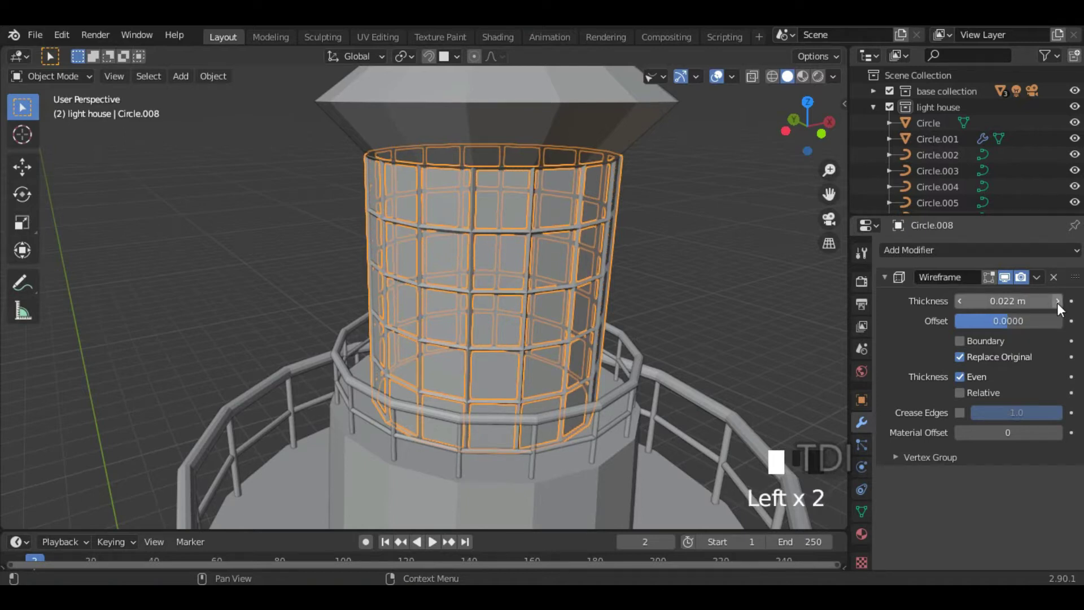
left_click(1042, 303)
key("ctrl+a")
type("0.")
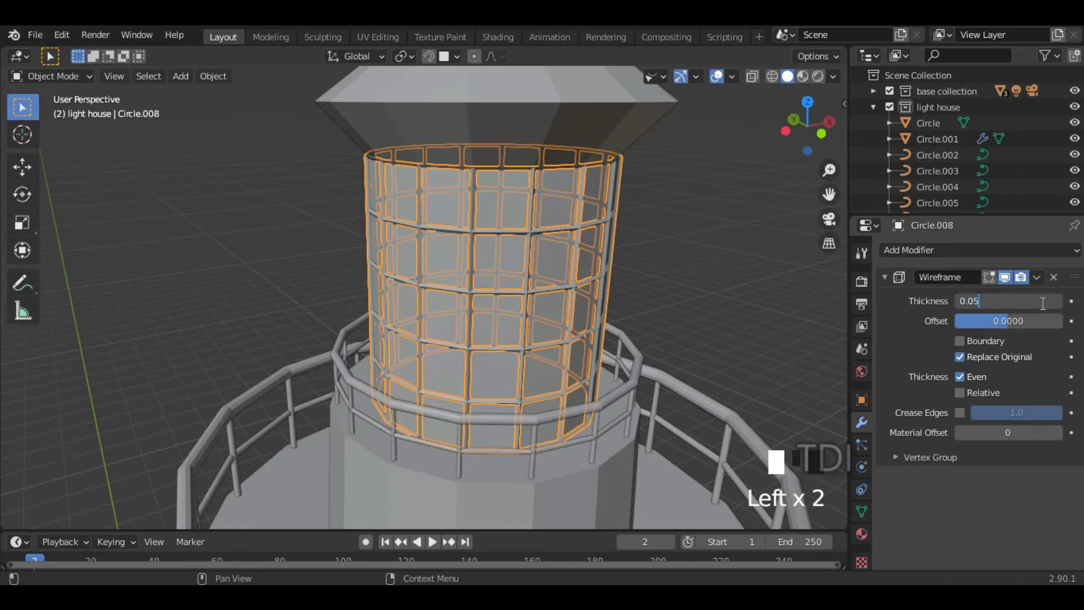
left_click(636, 289)
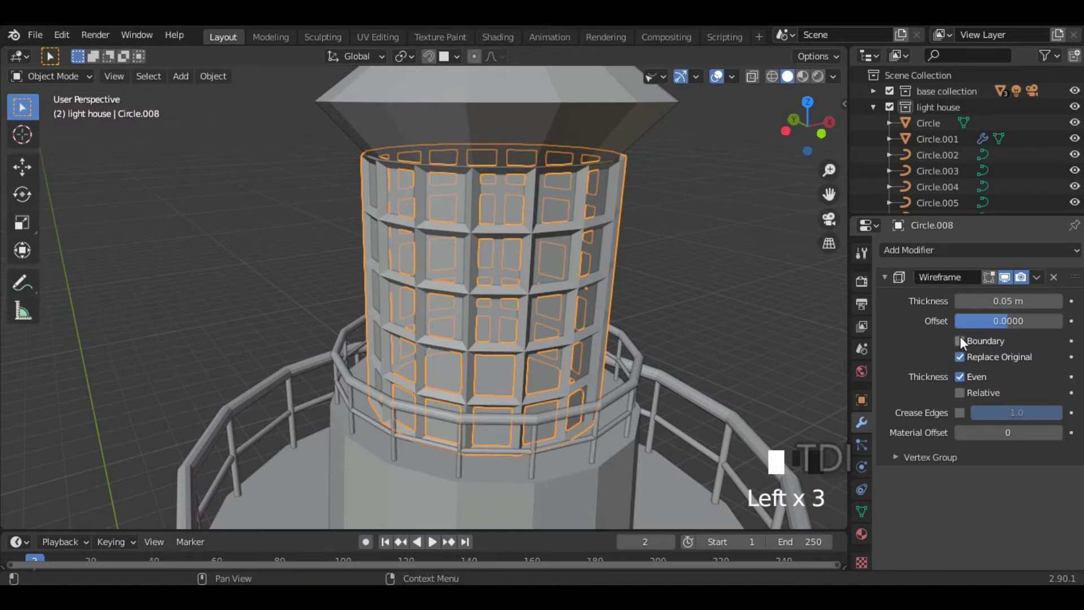
left_click(682, 220)
Step: Enable Cavity and Shadow in the solid viewport shading options
middle_click_drag(708, 290, 686, 296)
scroll(590, 221, "down", 3)
mouse_move(590, 221)
middle_mouse_down()
mouse_move(570, 312)
mouse_move(555, 306)
mouse_move(579, 251)
middle_mouse_up()
left_click(834, 77)
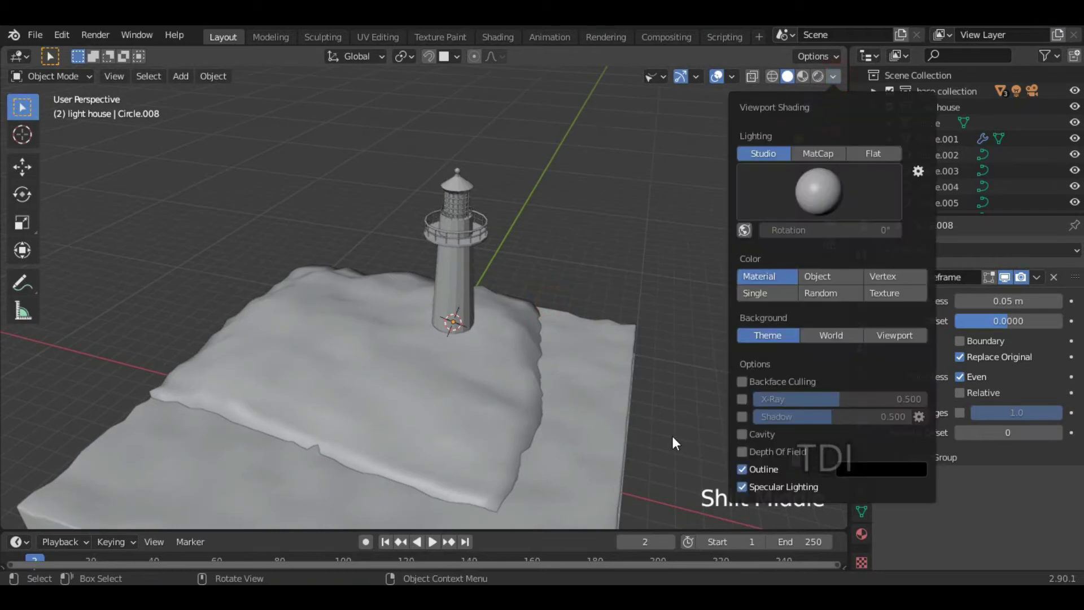
left_click(741, 435)
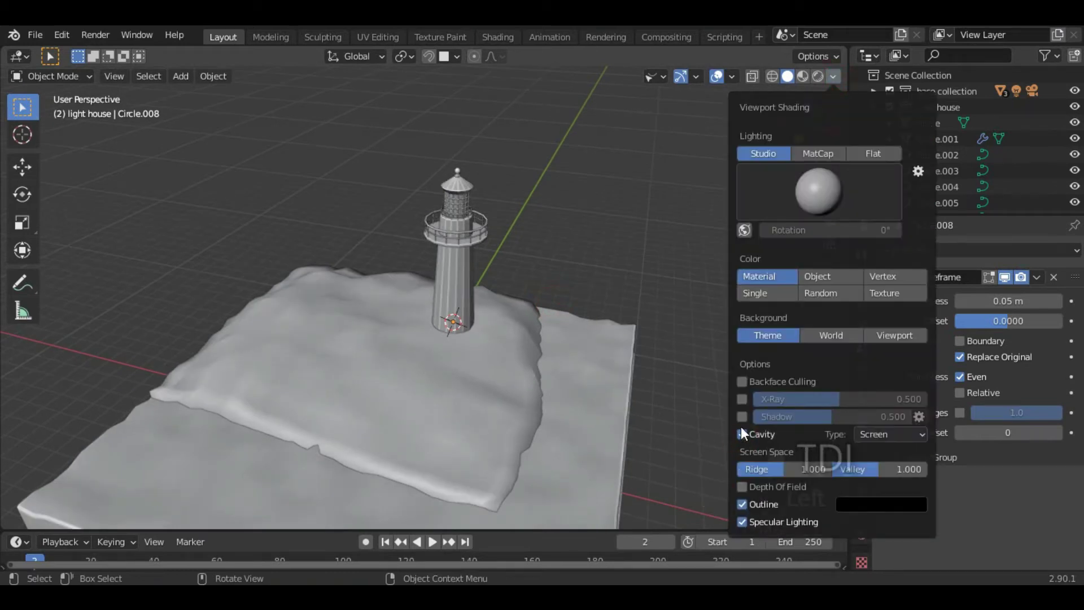
left_click(741, 416)
middle_click_drag(442, 405, 587, 370)
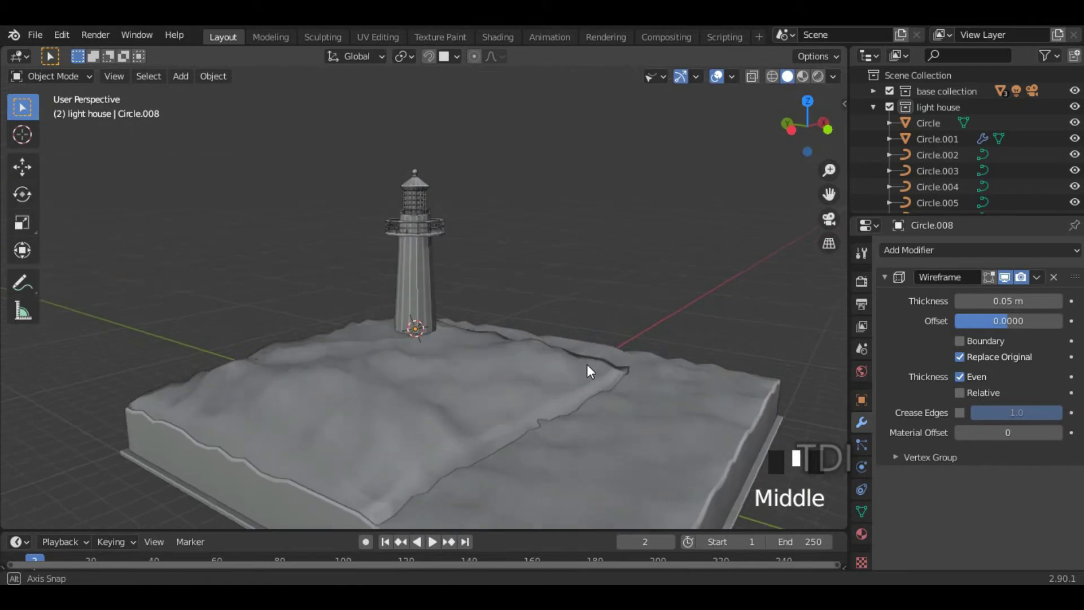
Step: Snap the 3D cursor to the world origin
scroll(630, 247, "up", 5)
middle_click_drag(630, 247, 554, 353)
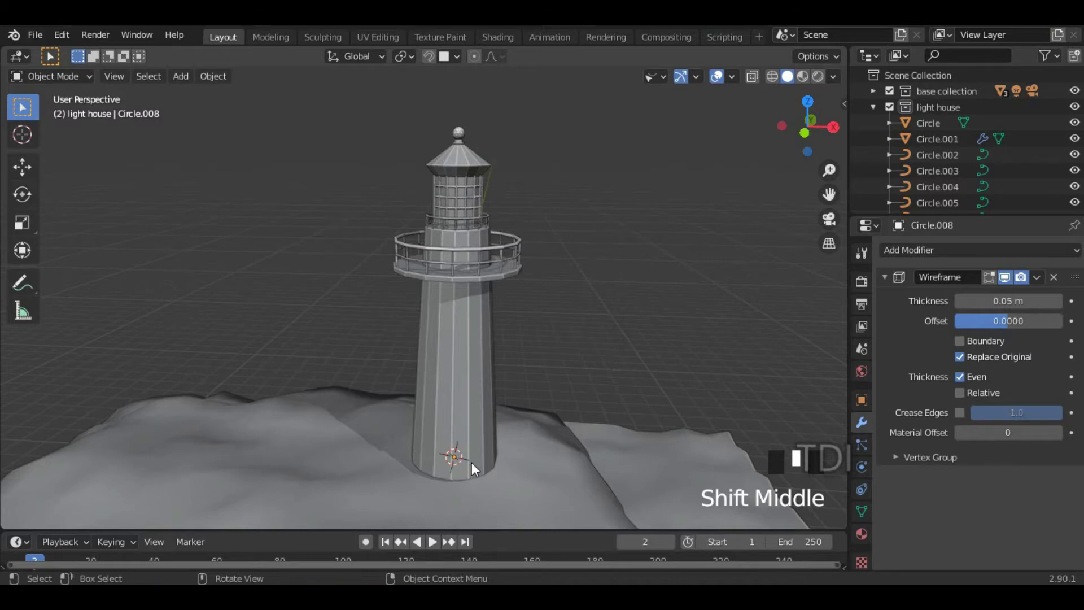
middle_click_drag(520, 460, 467, 465)
middle_click_drag(448, 467, 487, 362)
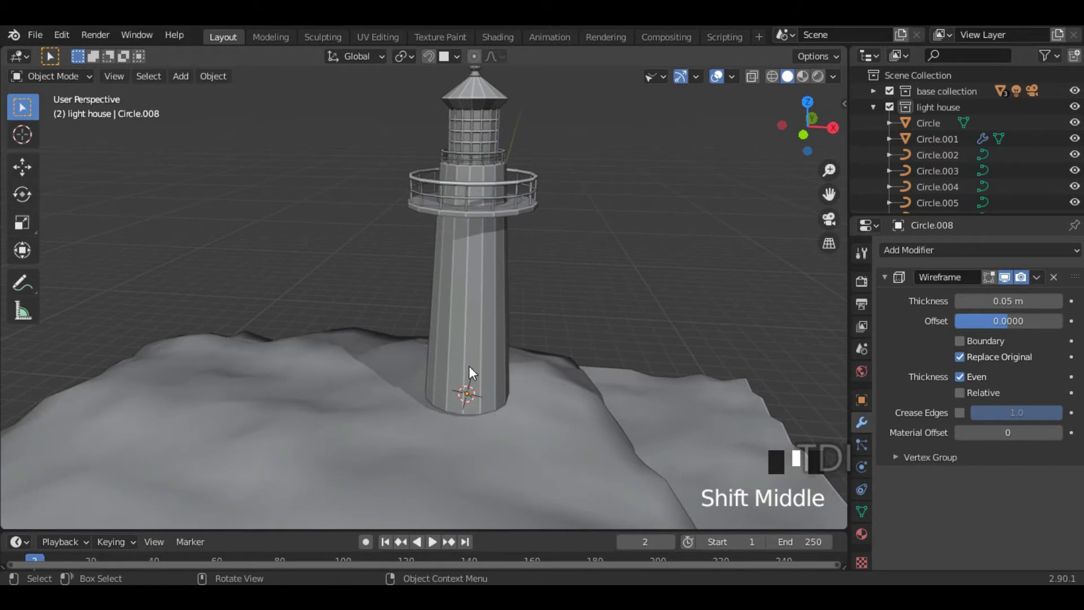
key("shift+s")
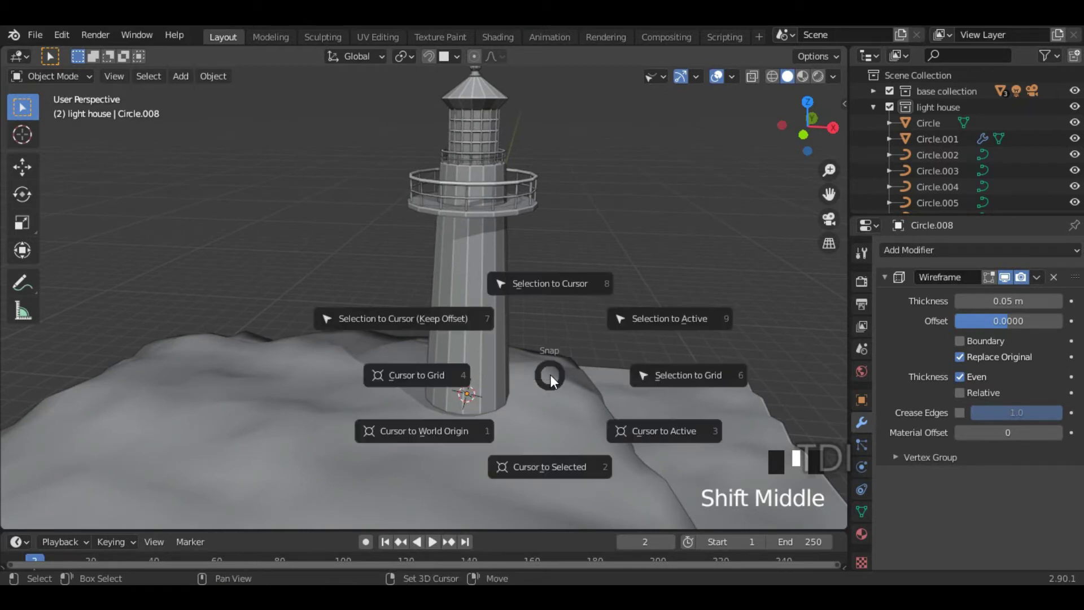
left_click(398, 441)
middle_click_drag(398, 440, 489, 391)
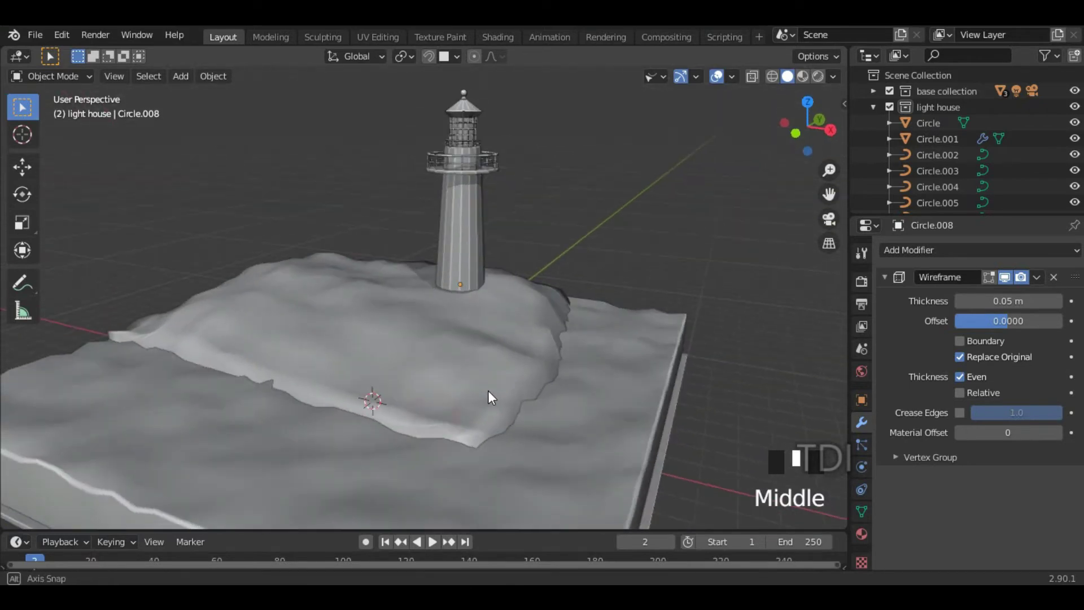
Step: Select the lighthouse tower and snap the 3D cursor to its origin at the base
left_click(461, 285)
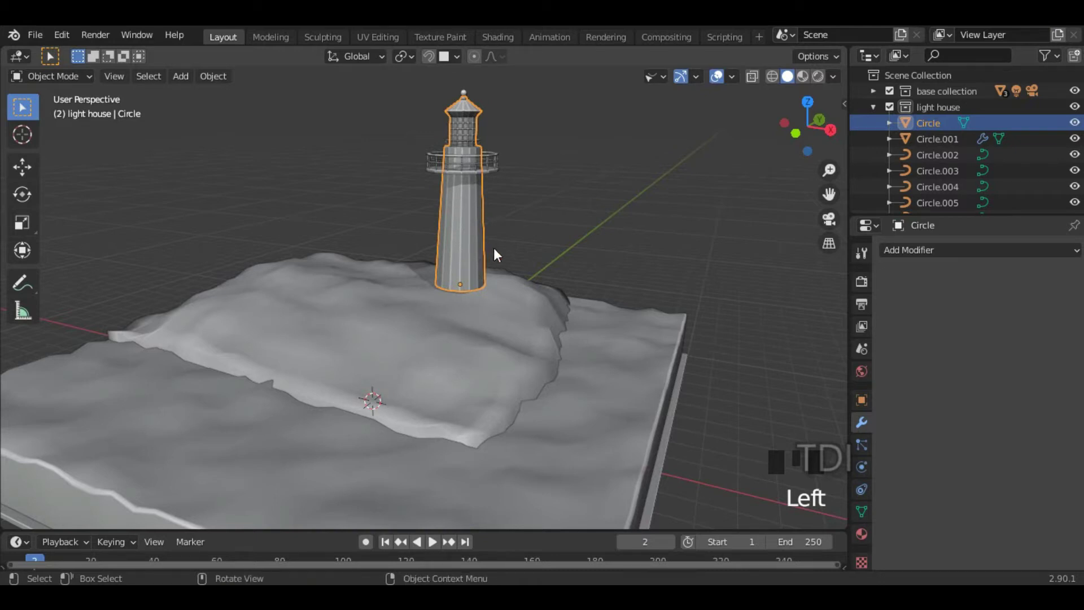
key("shift+s")
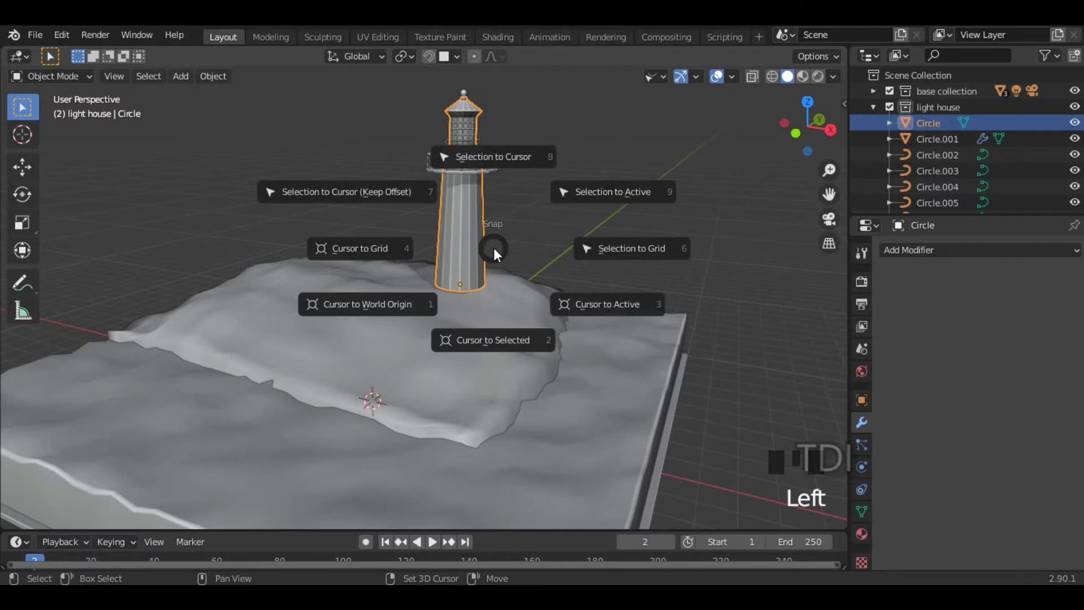
left_click(501, 355)
middle_click_drag(501, 356, 515, 288, "shift")
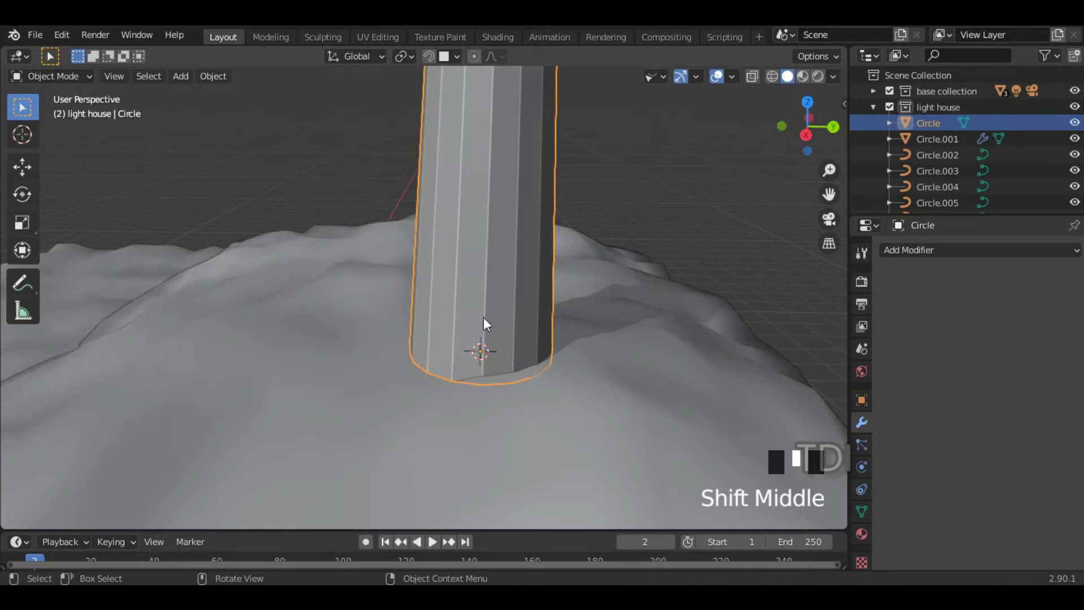
middle_click_drag(432, 334, 573, 326)
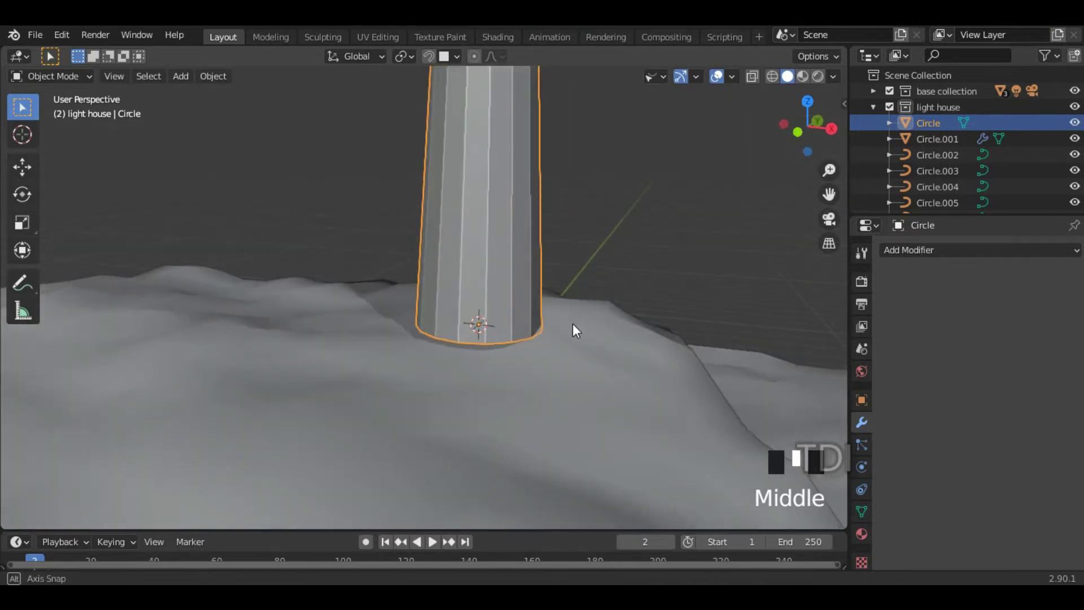
Step: Add a cube mesh at the 3D cursor at the tower's base
scroll(442, 361, "down", 3)
middle_click_drag(447, 337, 536, 349)
key("shift+a")
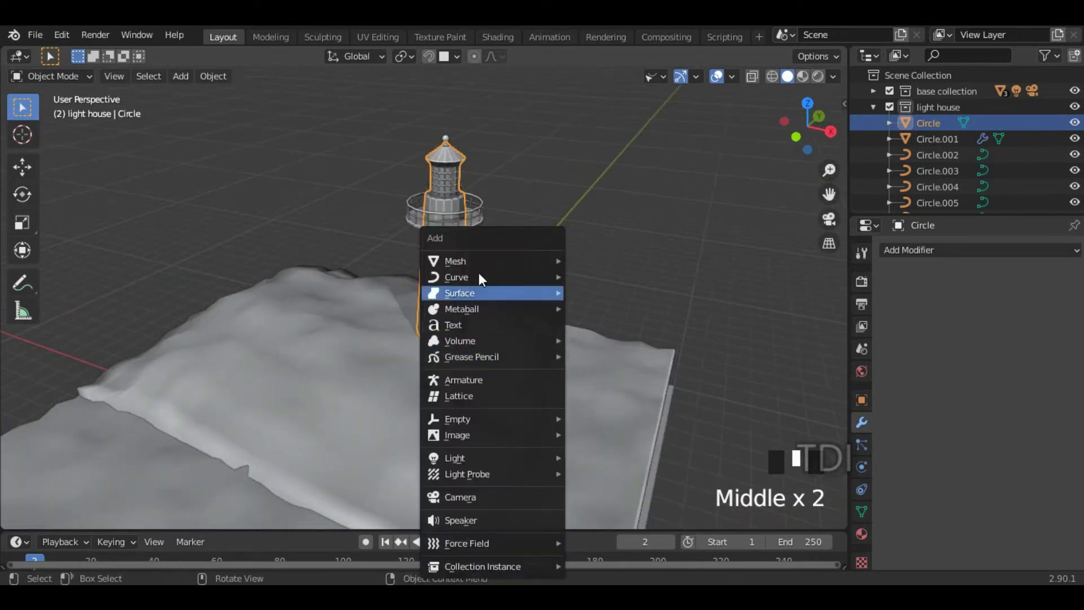
mouse_move(472, 260)
left_click(619, 274)
Step: Scale the new cube to about 0.45 along Y and about 0.51 along X
scroll(582, 356, "up", 4)
middle_click_drag(578, 352, 643, 363)
key("s")
key("y")
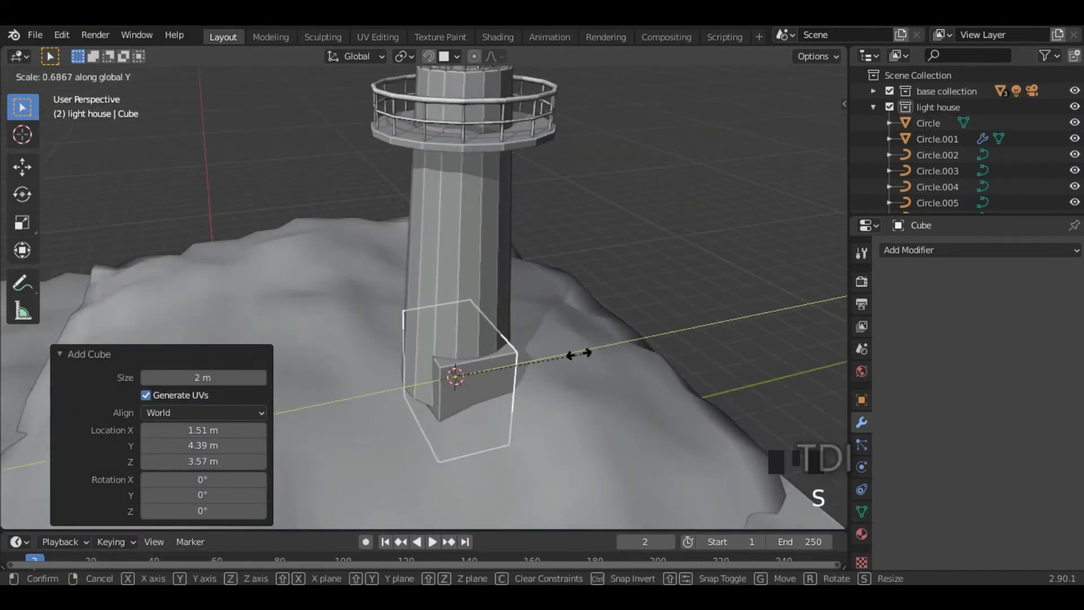
left_click(537, 354)
key("s")
key("x")
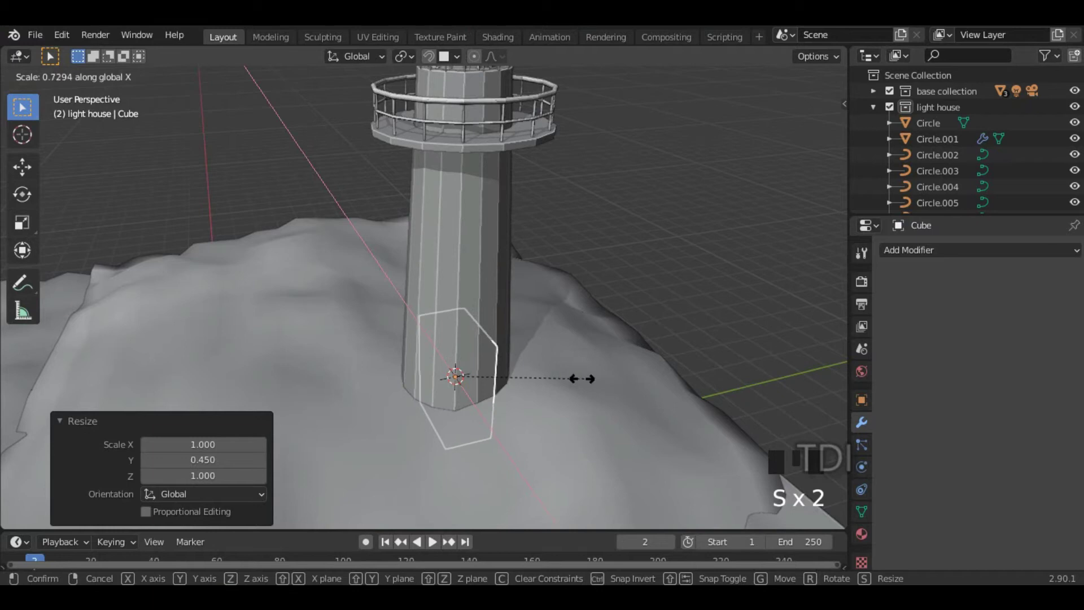
left_click(544, 380)
Step: Move the narrow box out to the front of the tower's base and raise it about 0.97 m
middle_click_drag(491, 399, 593, 386)
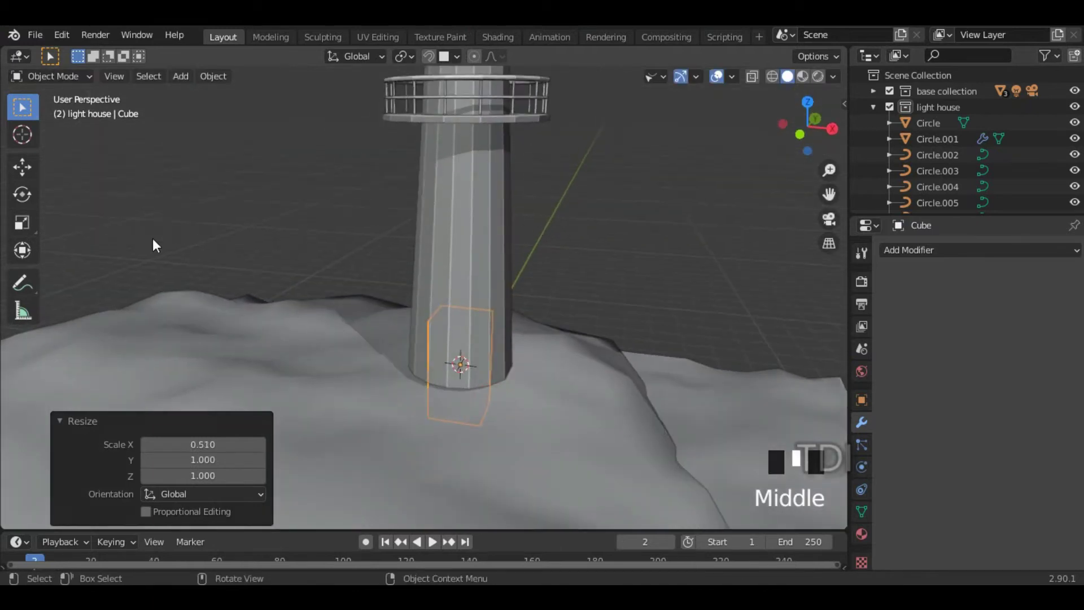
left_click(22, 168)
middle_click_drag(507, 353, 470, 368)
left_click_drag(490, 365, 410, 301)
scroll(442, 339, "down", 3)
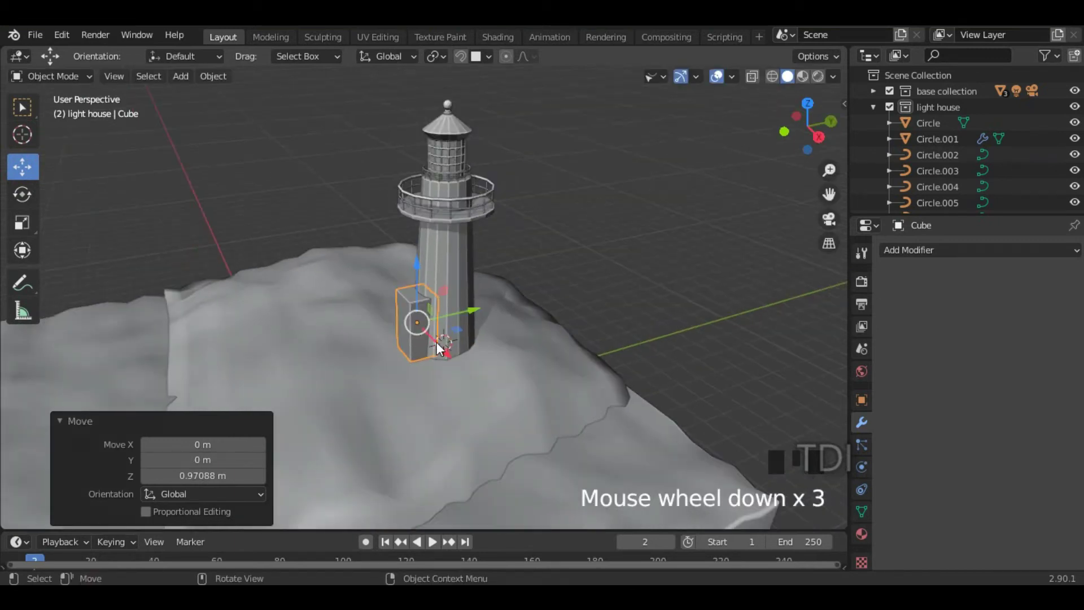
middle_click_drag(443, 339, 522, 320)
scroll(535, 314, "up", 1)
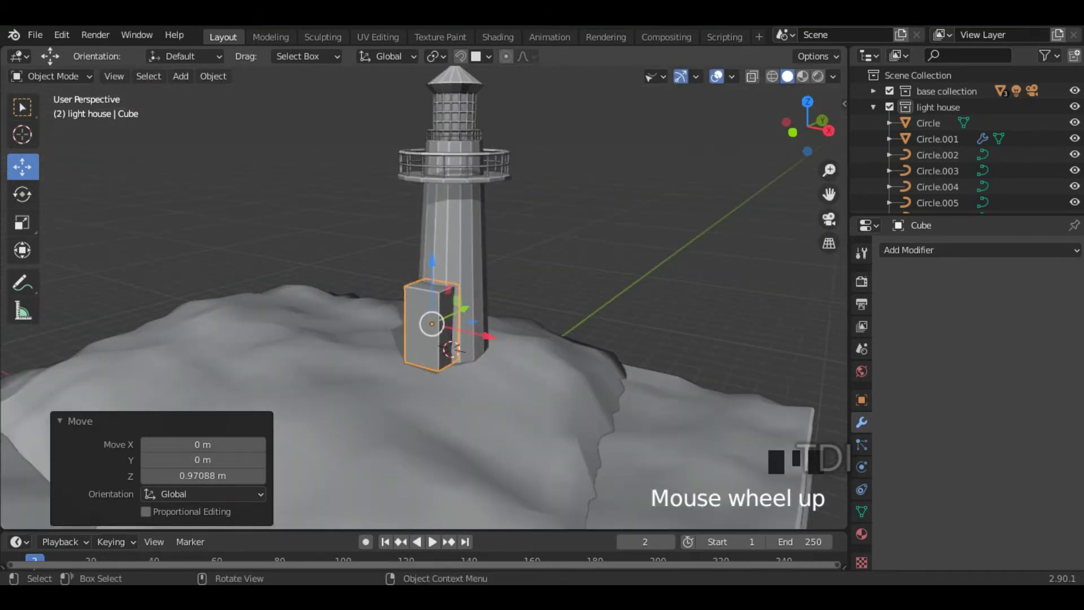
Step: Scale the box uniformly to about 0.62 and lower it about 0.25 m to door position, partly embedded in the tower wall
key("s")
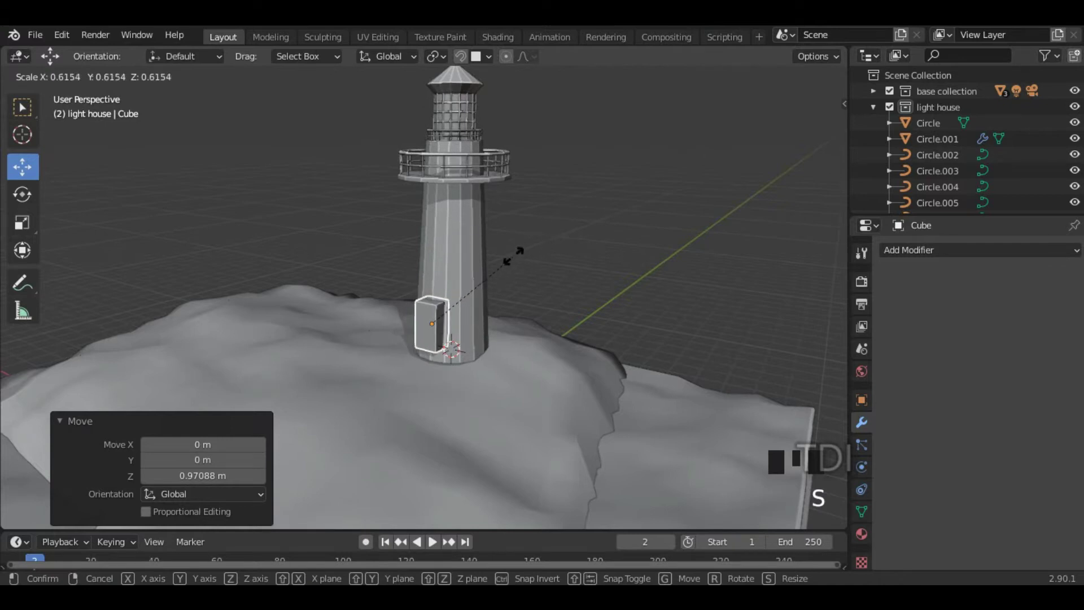
left_click(515, 255)
left_click_drag(427, 259, 430, 291)
scroll(480, 305, "up", 2)
middle_click_drag(502, 315, 474, 348)
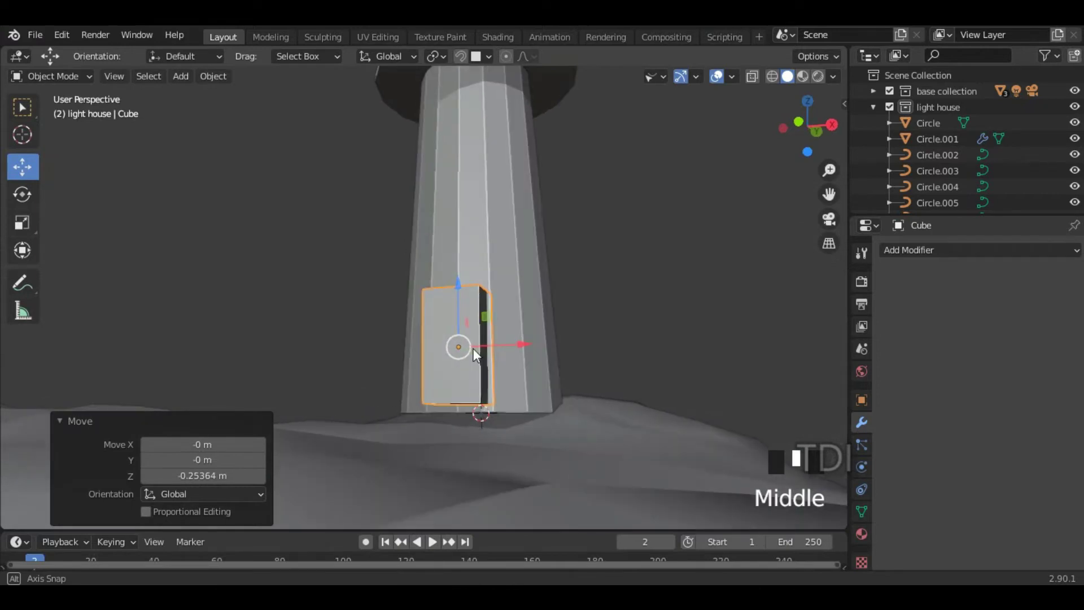
middle_click_drag(472, 411, 388, 360)
left_click_drag(429, 360, 432, 362)
middle_click_drag(402, 429, 571, 373)
Step: Bevel the box's two upper side edges with 5 segments and a width of about 0.84 m to form an arched door shape
key("Tab")
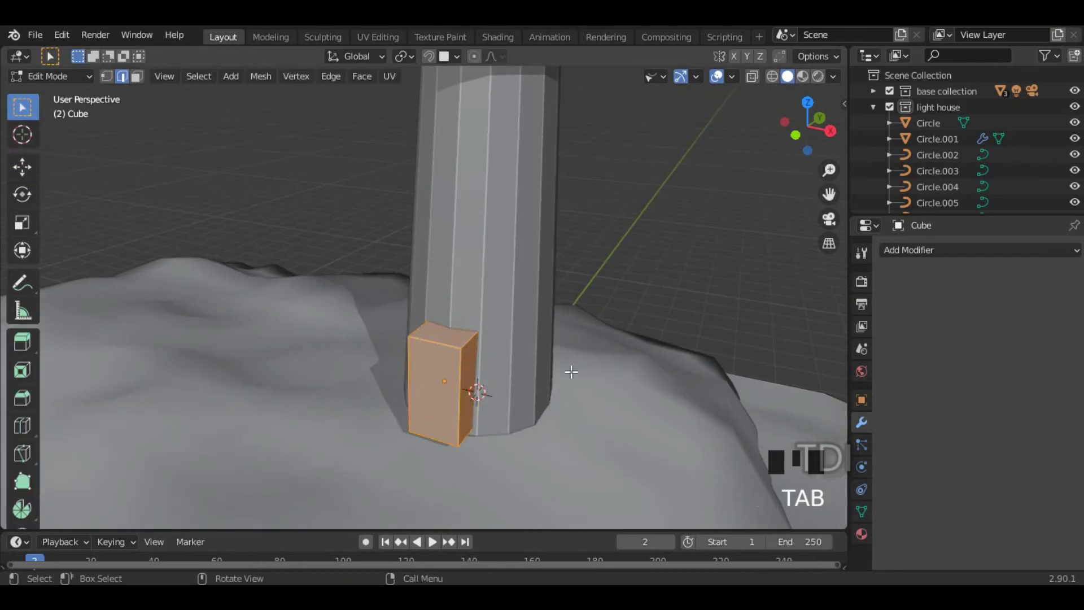
left_click(424, 328)
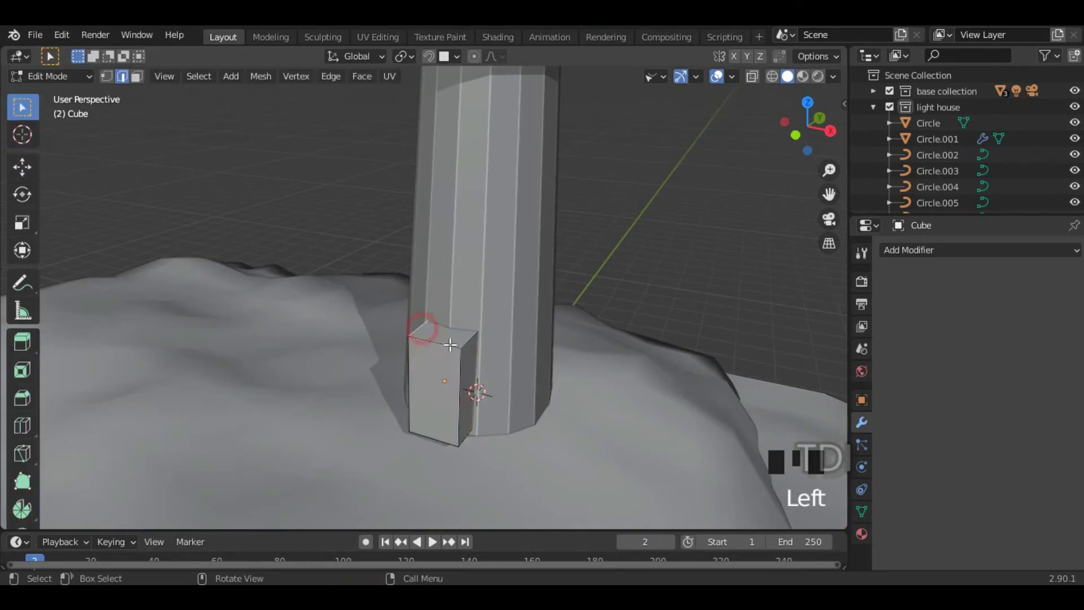
left_click(468, 336, "shift")
key("ctrl+b")
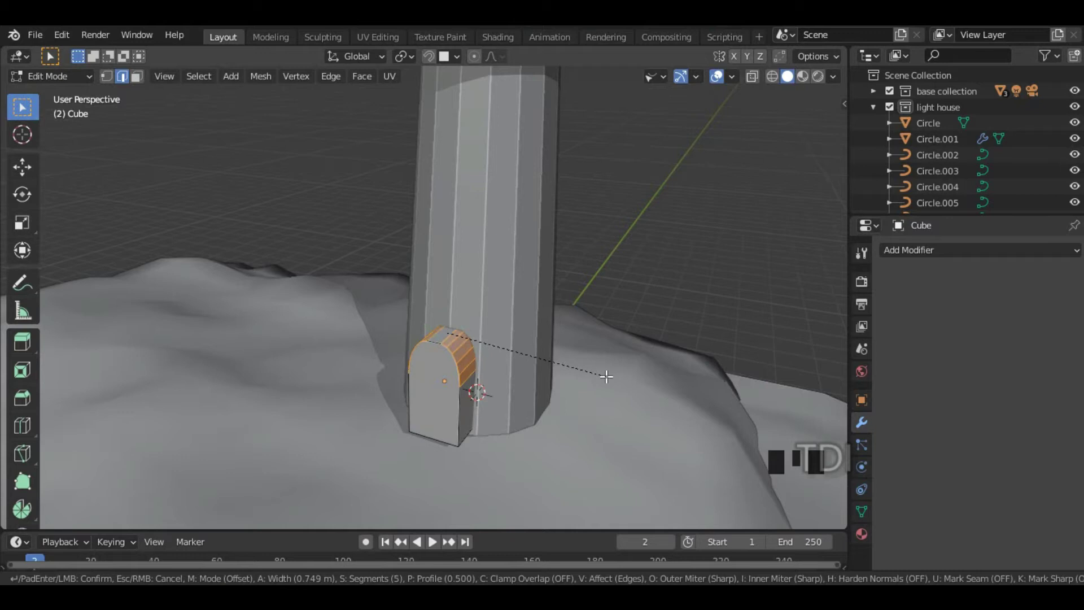
left_click(610, 378)
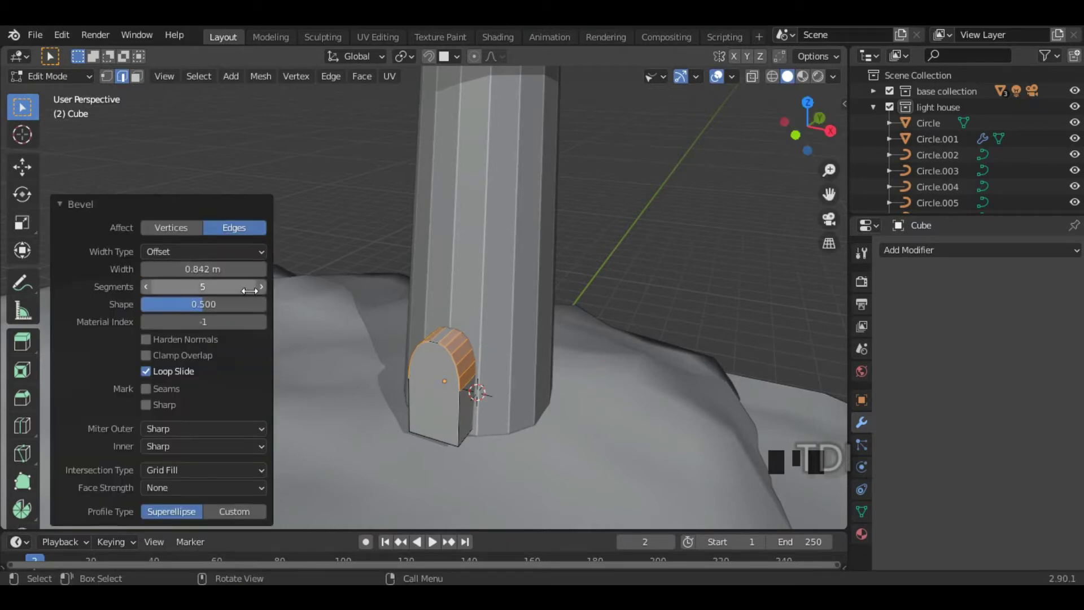
middle_click_drag(544, 357, 516, 302)
key("Tab")
Step: Add a Boolean Difference modifier to the lighthouse tower, using the arched box as the cutter object
left_click(22, 106)
left_click(459, 334)
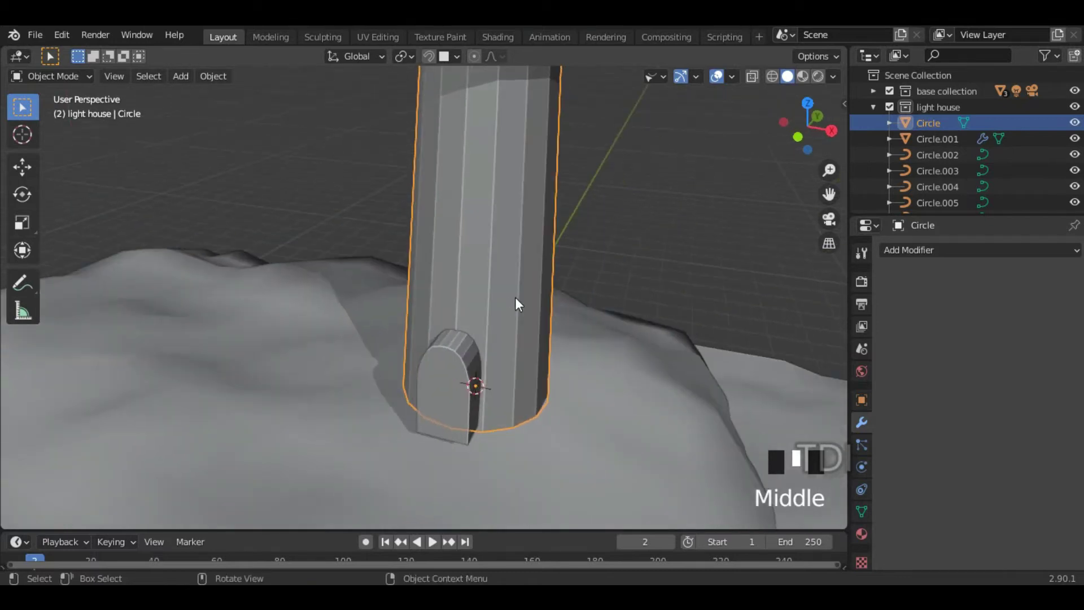
scroll(498, 265, "down", 4)
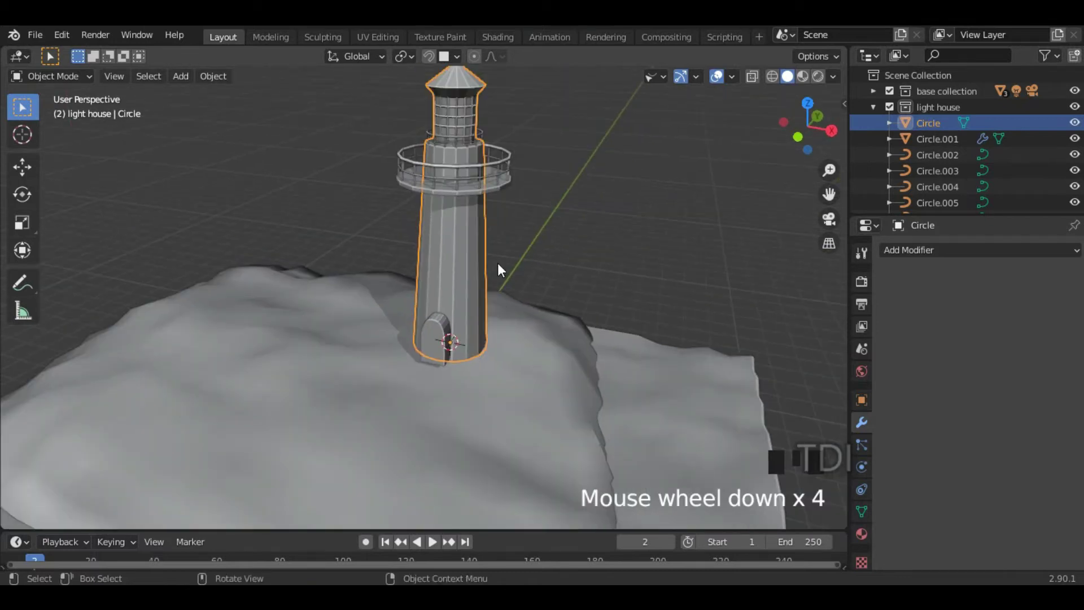
left_click(920, 249)
left_click(762, 321)
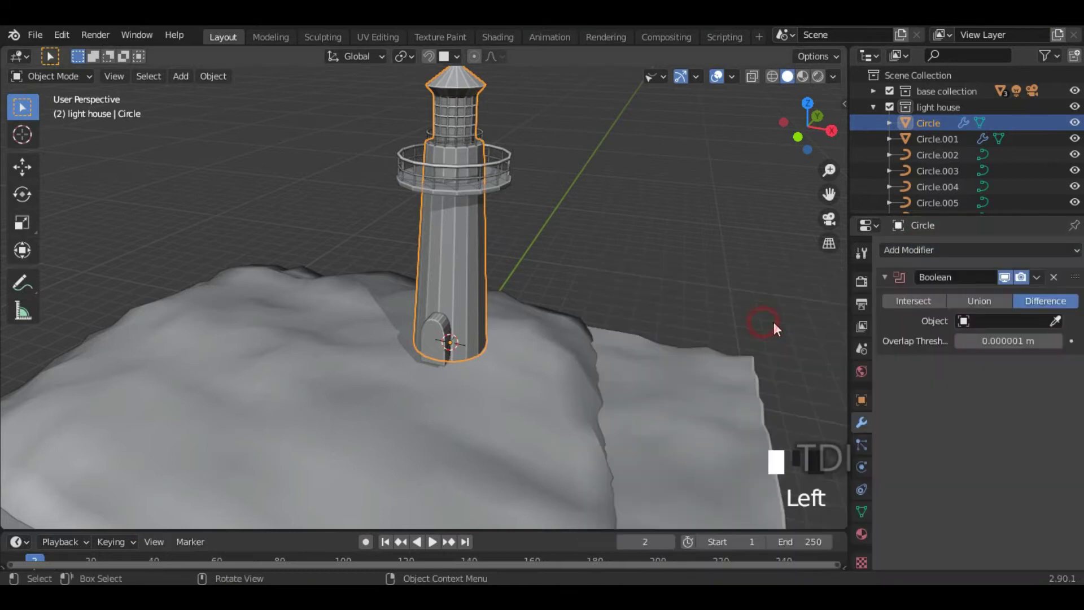
left_click(1052, 299)
left_click(1056, 320)
left_click(434, 325)
Step: Temporarily hide the arched box to inspect the doorway opening in the tower, and unhide it again
mouse_move(432, 326)
middle_mouse_down()
mouse_move(543, 341)
mouse_move(428, 341)
middle_mouse_up()
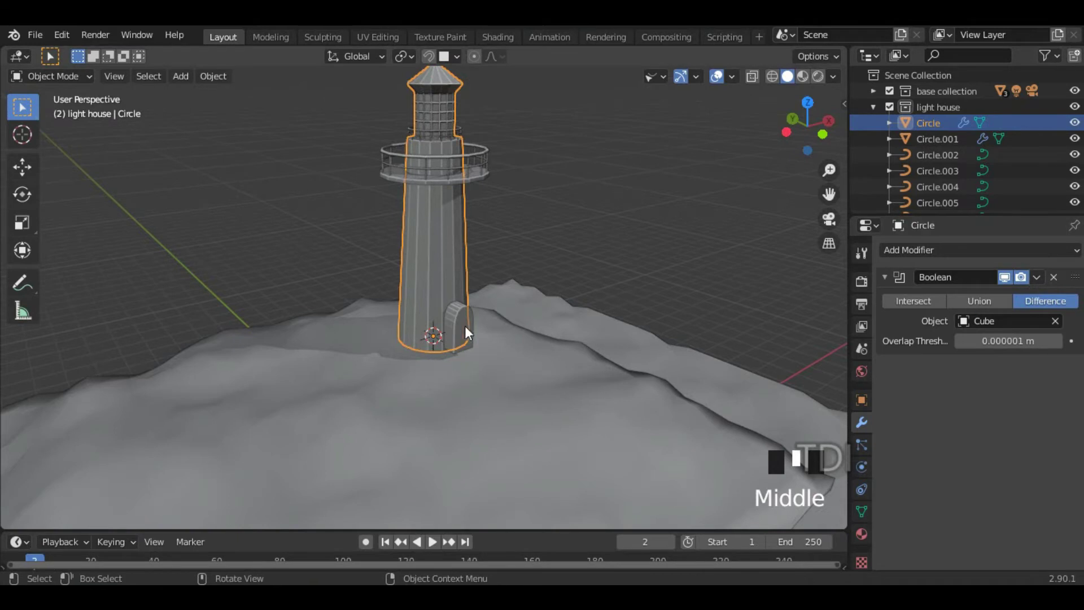
scroll(470, 341, "up", 3)
middle_click_drag(545, 360, 414, 333, "shift")
scroll(423, 350, "down", 2)
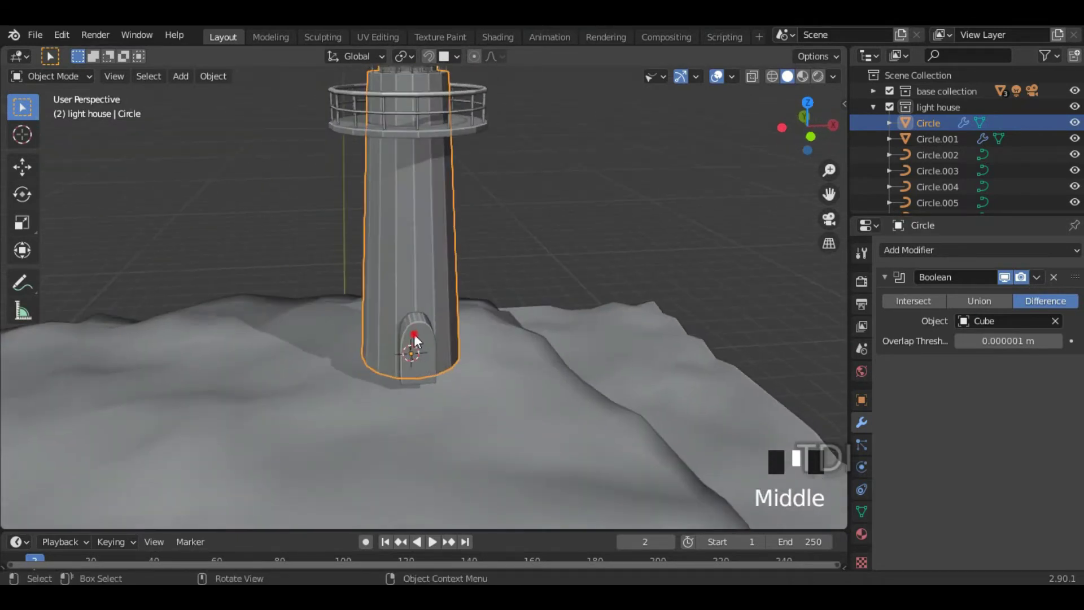
left_click(414, 336)
middle_click_drag(433, 387, 535, 400)
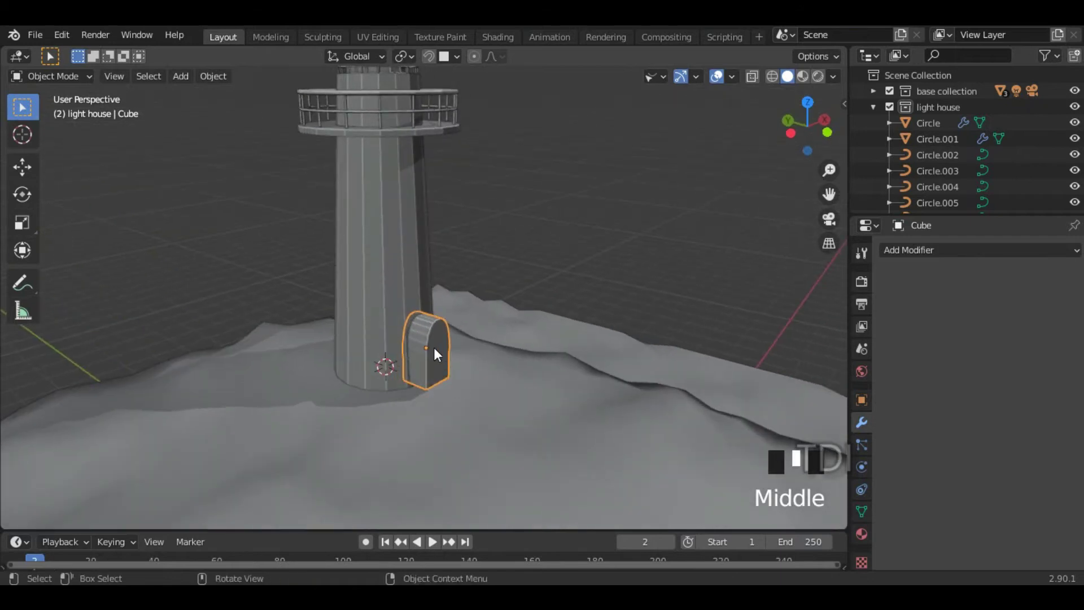
key("h")
middle_click_drag(556, 357, 402, 372)
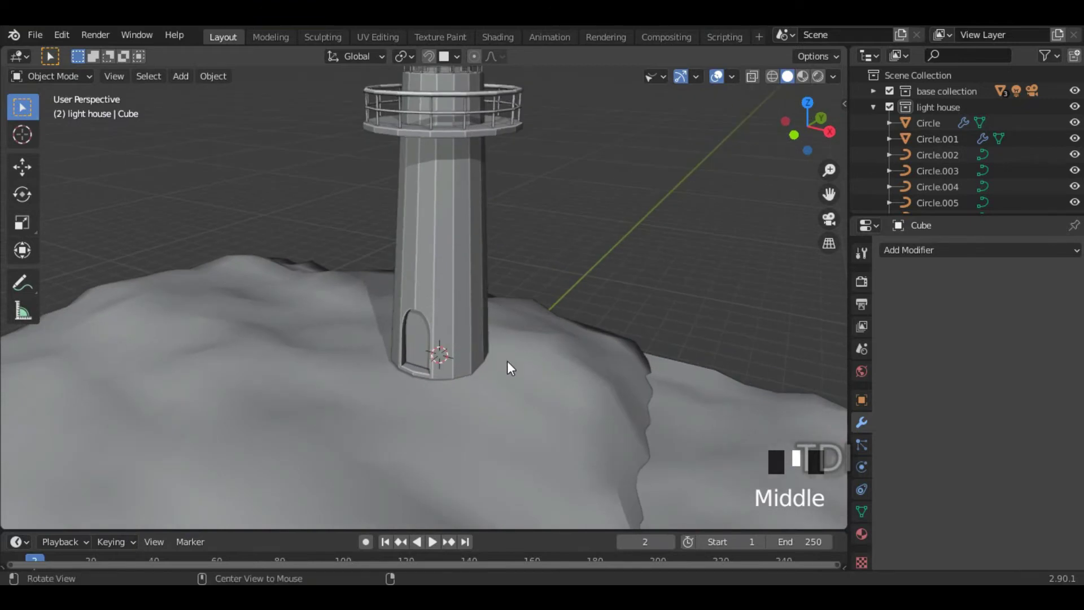
key("alt+h")
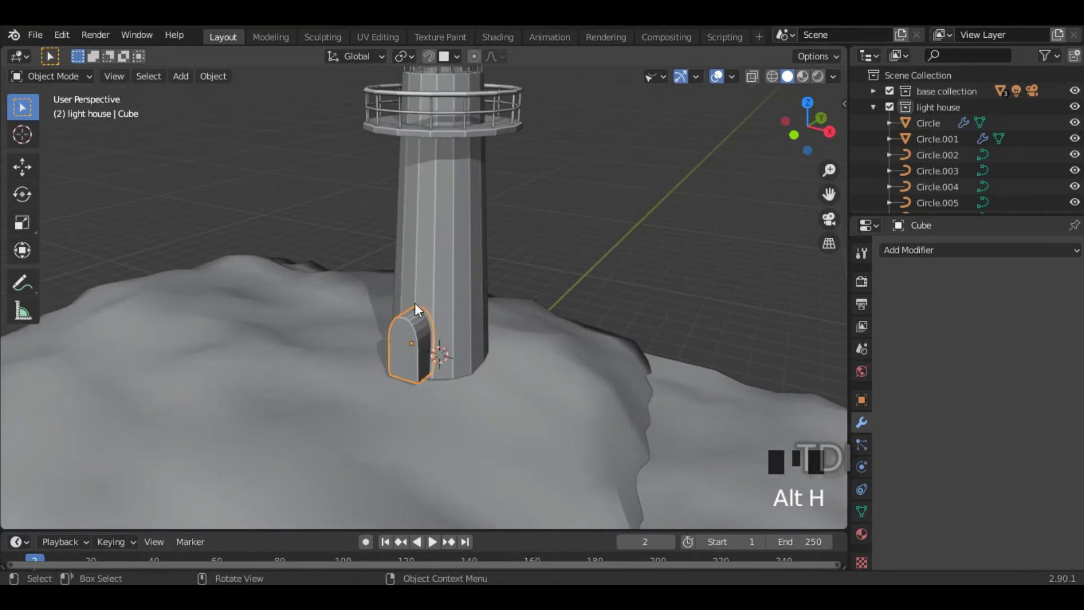
middle_click_drag(435, 354, 506, 357)
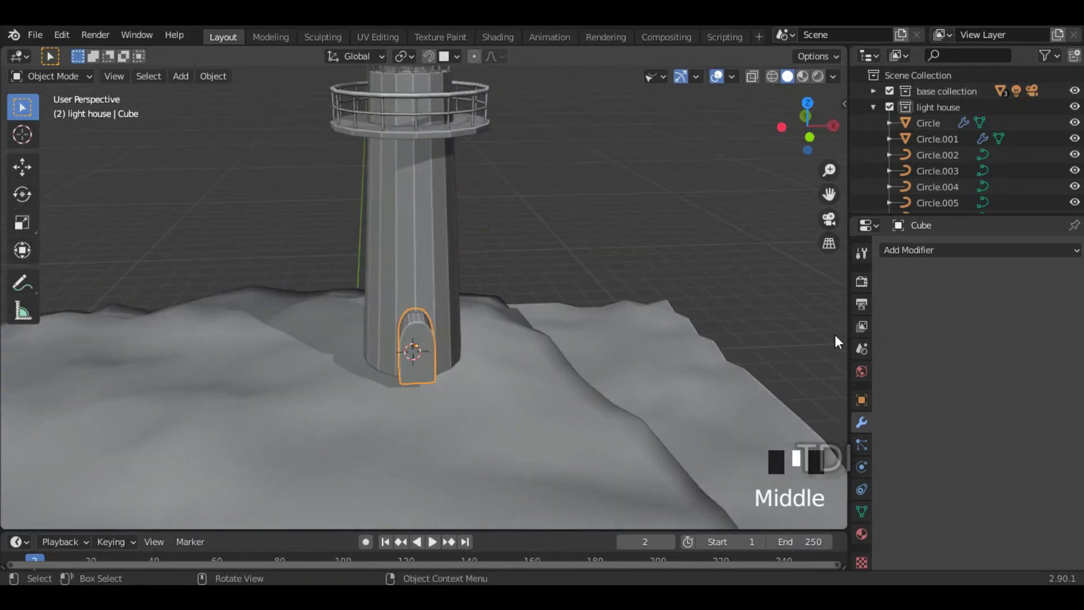
Step: Select the tower and search the add-ons in the preferences for "bool"
left_click(398, 233)
left_click(1036, 277)
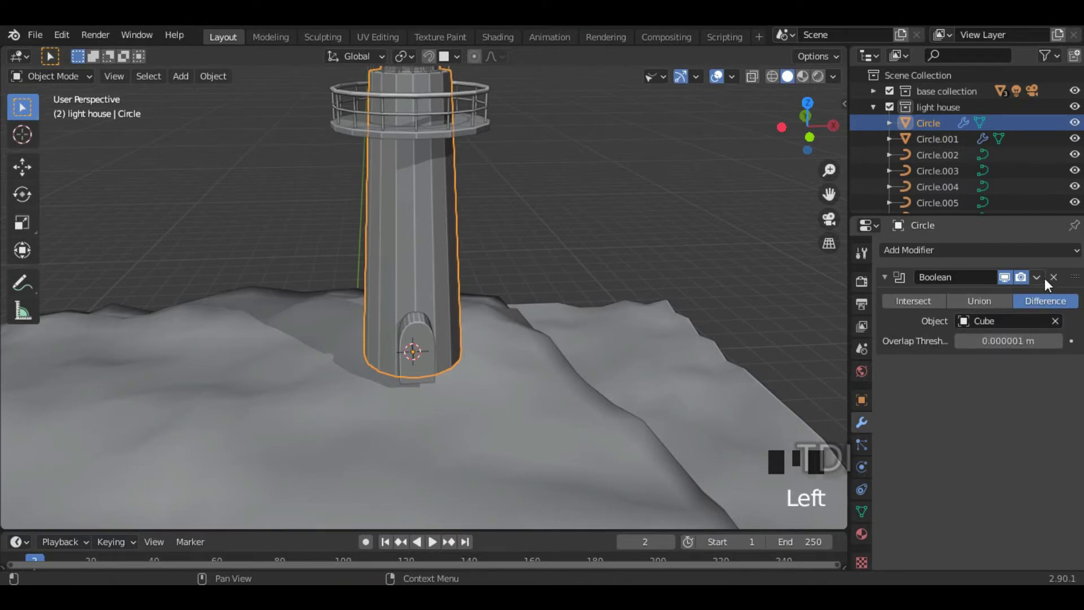
left_click(59, 34)
left_click(100, 261)
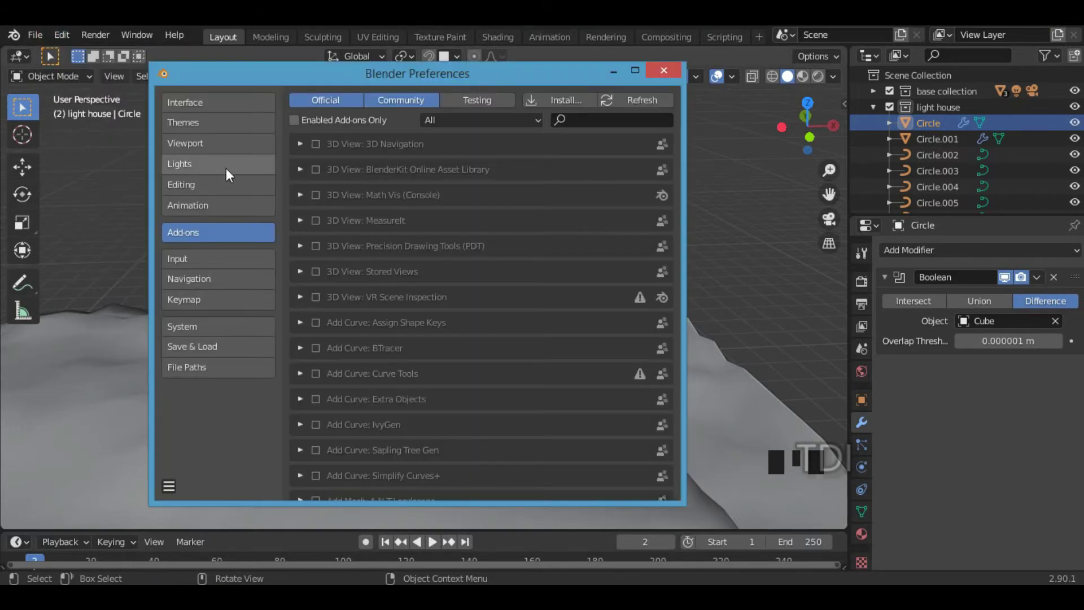
left_click(585, 122)
type("bool")
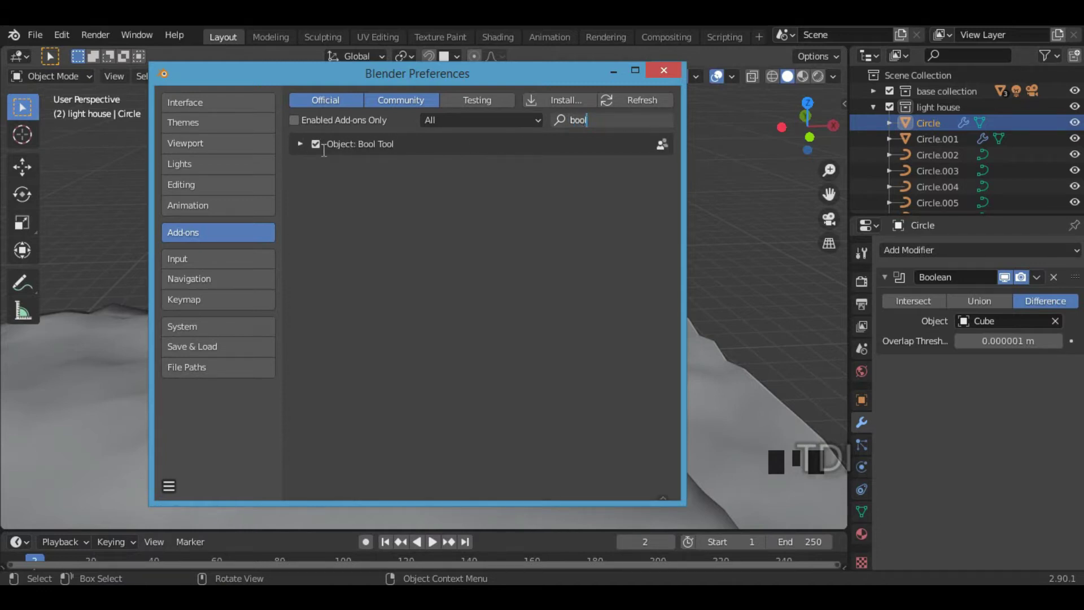
Step: Review the details of the enabled Bool Tool add-on and close the preferences
left_click(298, 144)
left_click(298, 144)
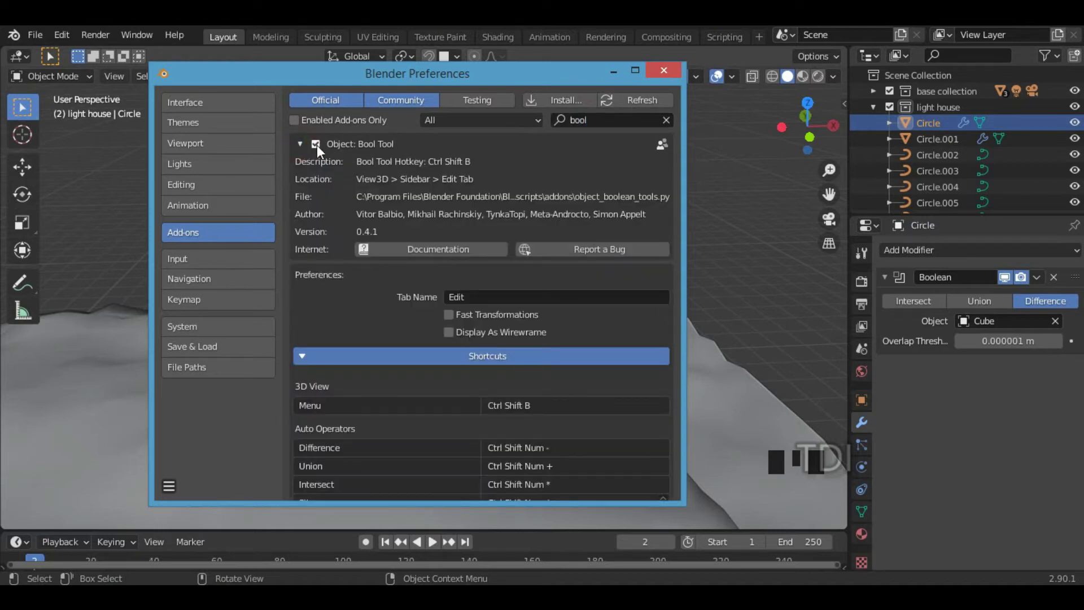
left_click(299, 144)
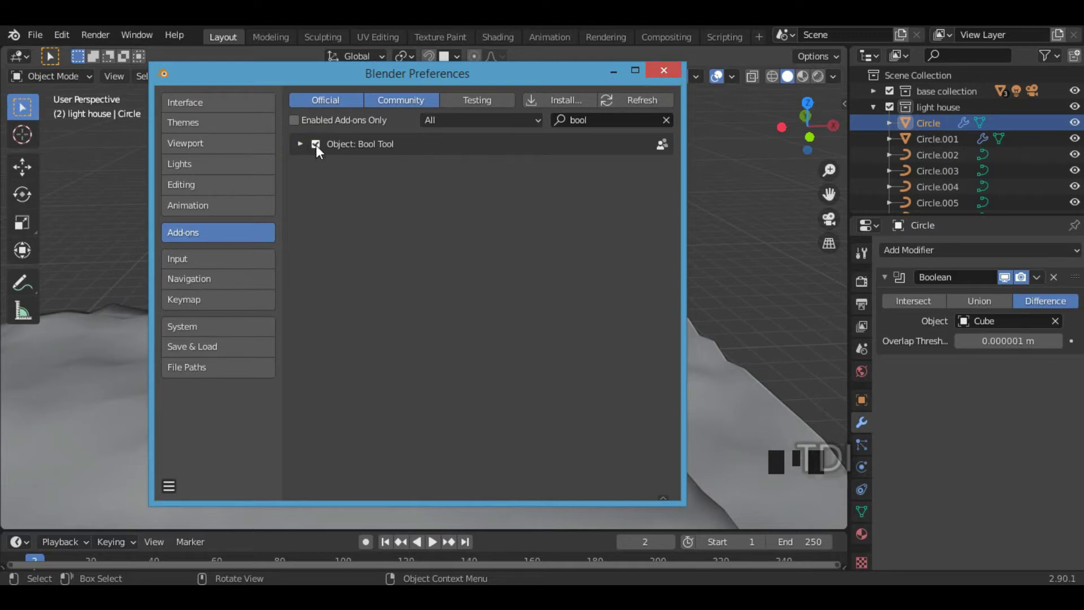
left_click(169, 485)
left_click(231, 443)
left_click(663, 71)
Step: Apply the Boolean modifier on the lighthouse tower, delete the arched cutter box, and inspect the doorway opening
middle_click_drag(562, 248, 540, 276)
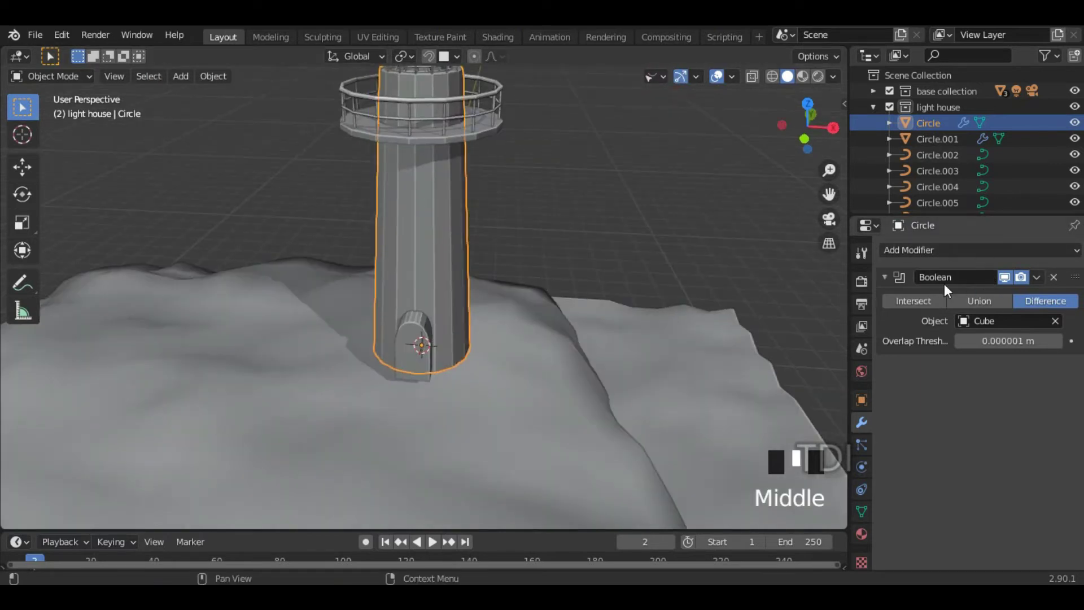
left_click(1037, 277)
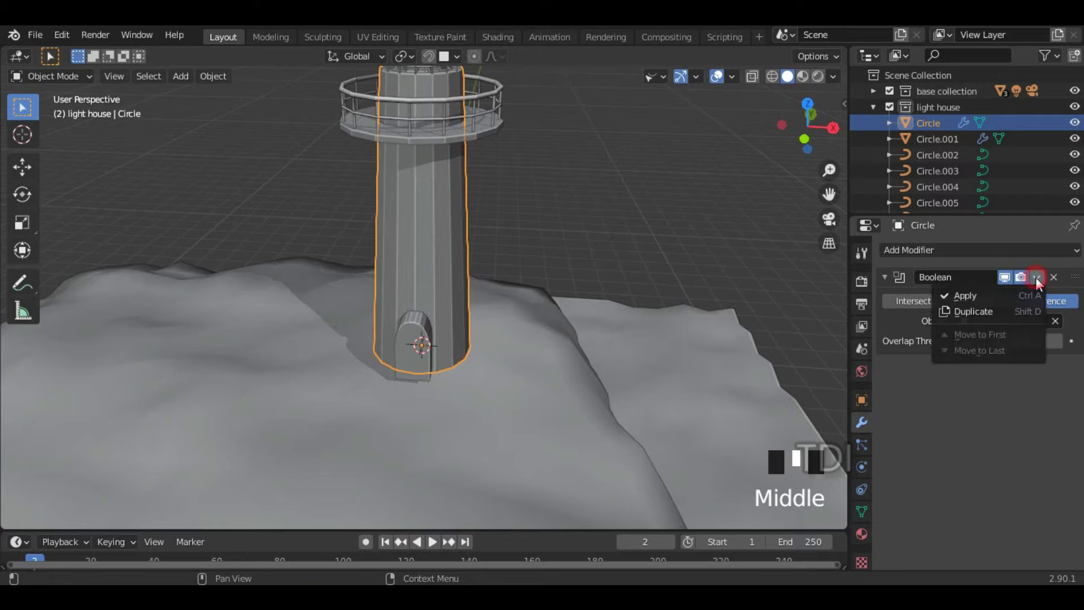
left_click(964, 296)
left_click(428, 346)
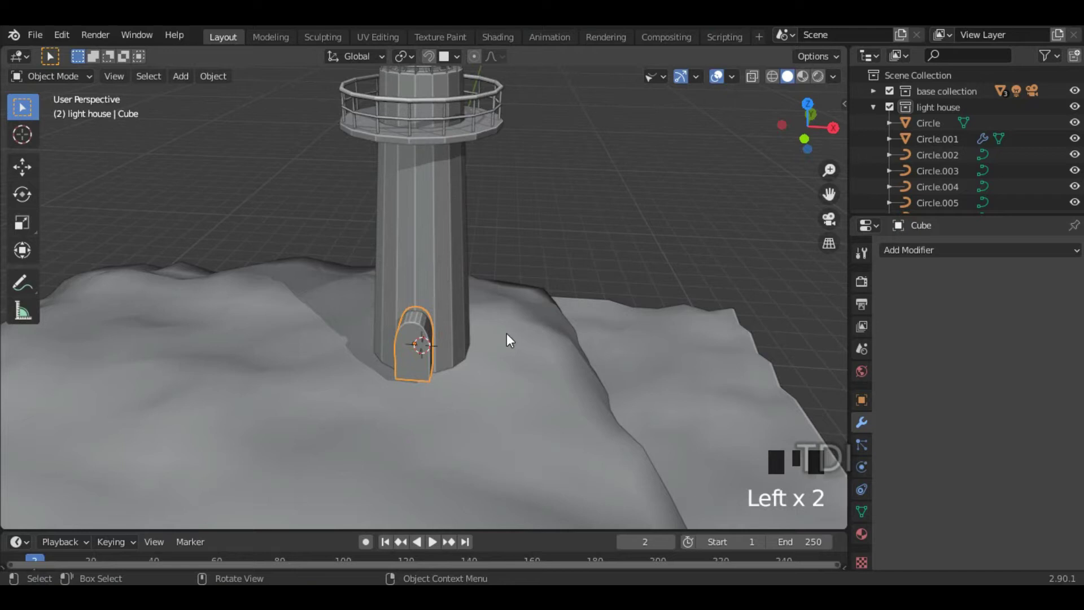
key("x")
left_click(499, 332)
middle_click_drag(450, 345, 415, 347)
middle_click_drag(524, 355, 415, 344)
left_click(415, 345)
middle_click_drag(473, 363, 421, 328)
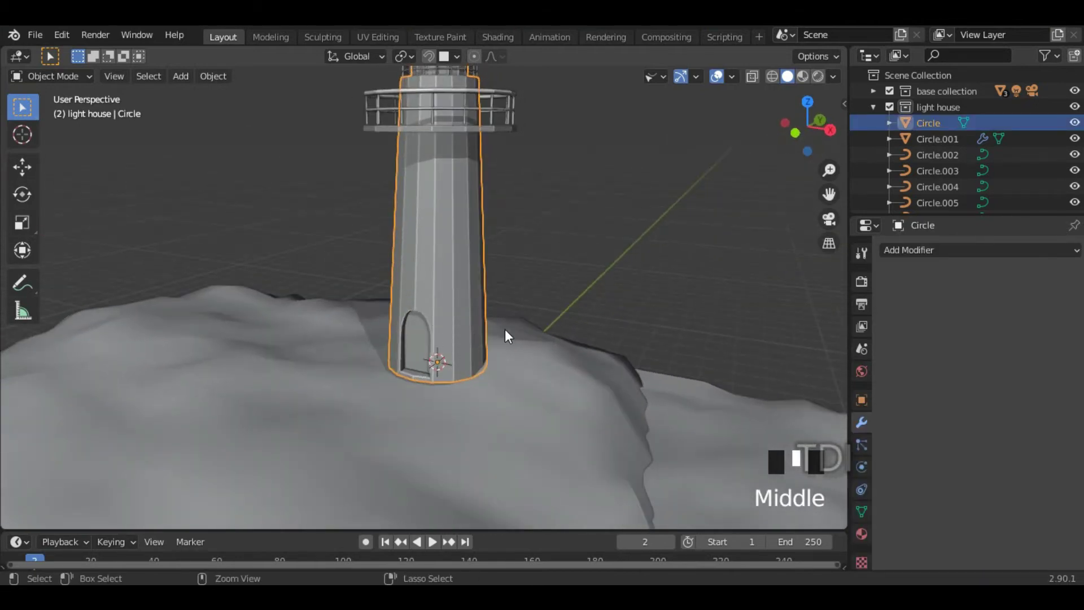
Step: Undo the cutter deletion and the applied Boolean, and remove the Boolean modifier from the tower
key("ctrl+z")
key("ctrl+z")
key("ctrl+z")
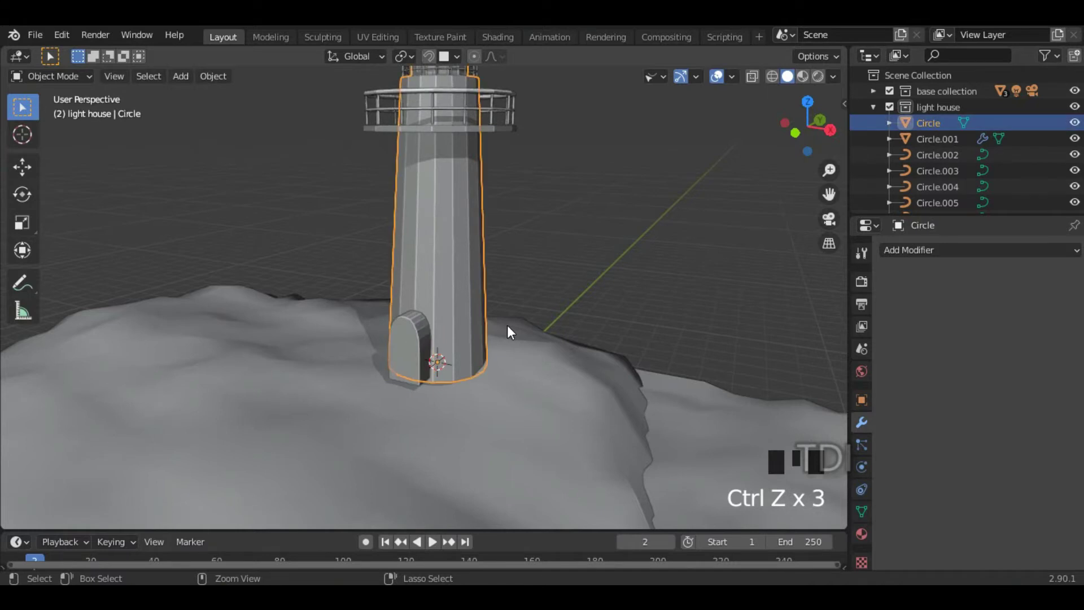
key("ctrl+z")
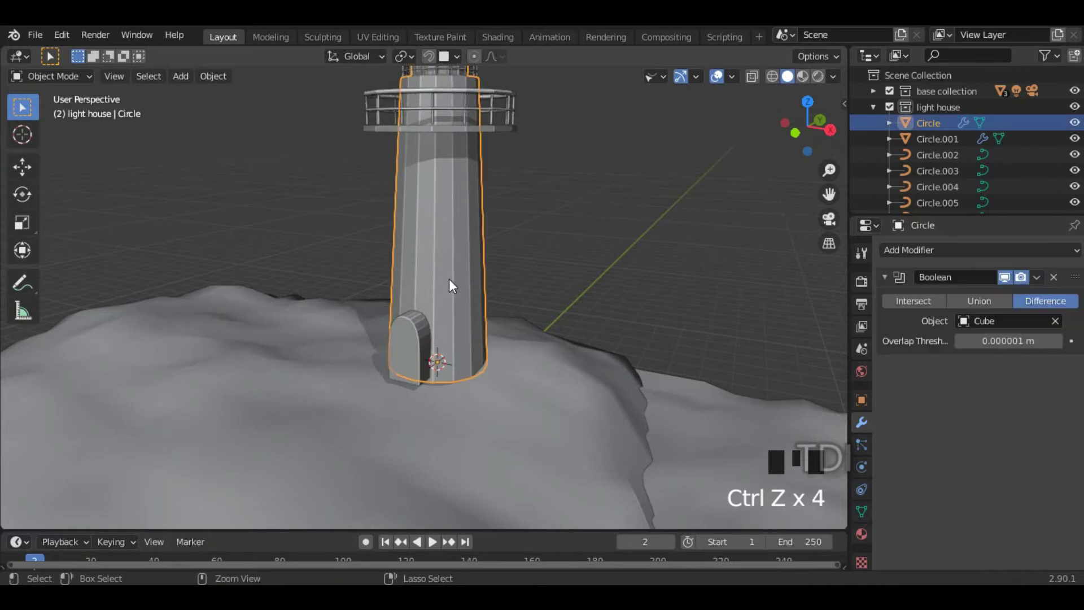
left_click(1053, 278)
Step: Cut the arched box out of the tower's base with a Bool Tool brush Difference, keeping the box as a live cutter
middle_click_drag(454, 301, 424, 346)
left_click(425, 345)
key("g")
key("Escape")
middle_click_drag(551, 317, 422, 341)
double_click(424, 342)
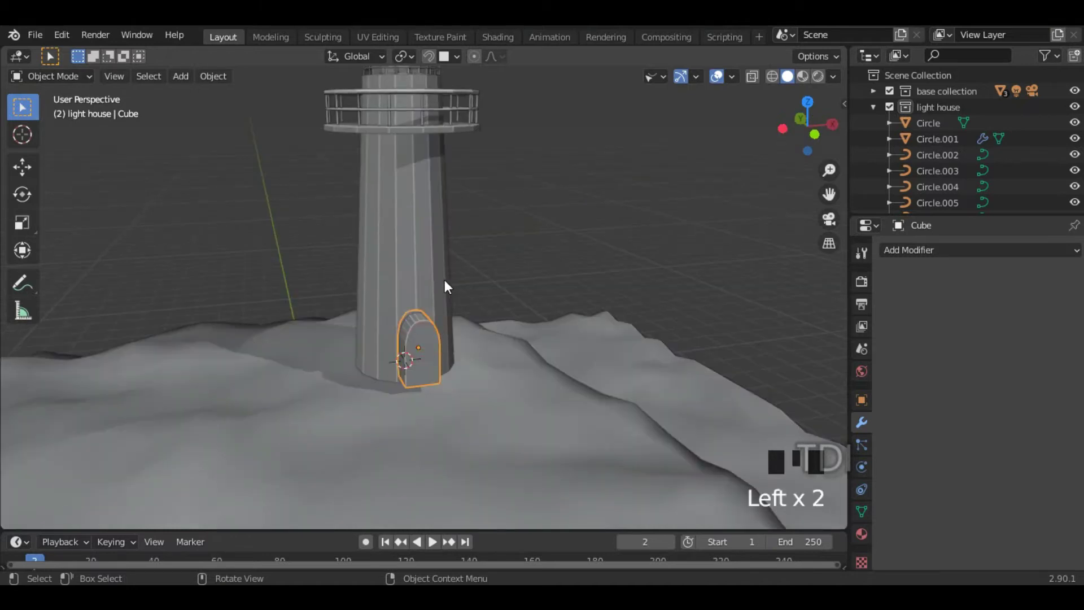
left_click(419, 239, "shift")
middle_click_drag(472, 316, 450, 352)
middle_click_drag(448, 350, 469, 360)
scroll(425, 368, "up", 4)
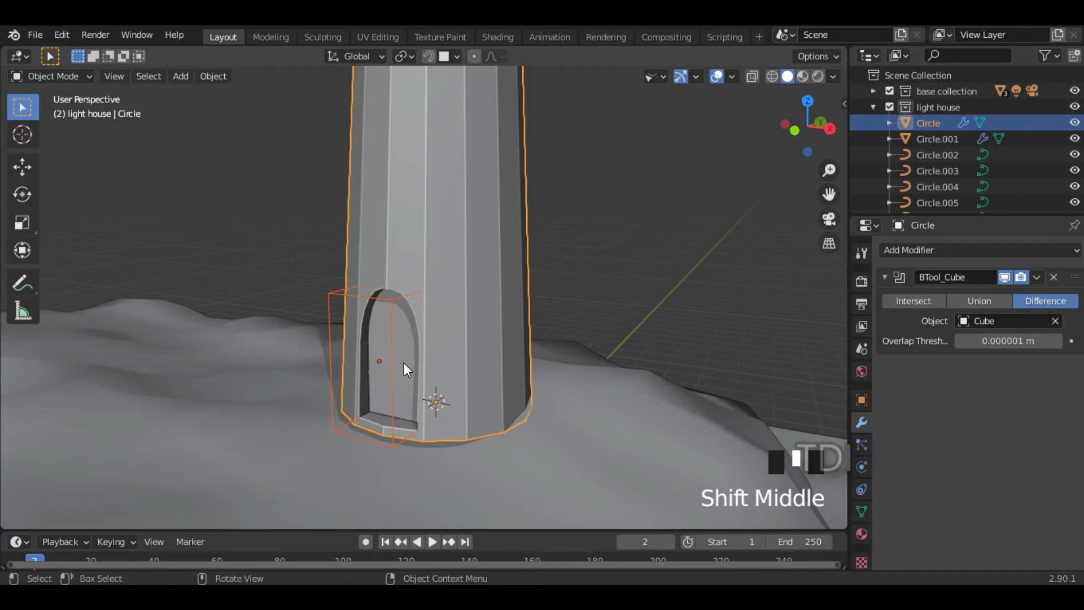
Step: Try scaling the doorway cutter uniformly, along X and along Y, cancelling each change
left_click(334, 308)
key("s")
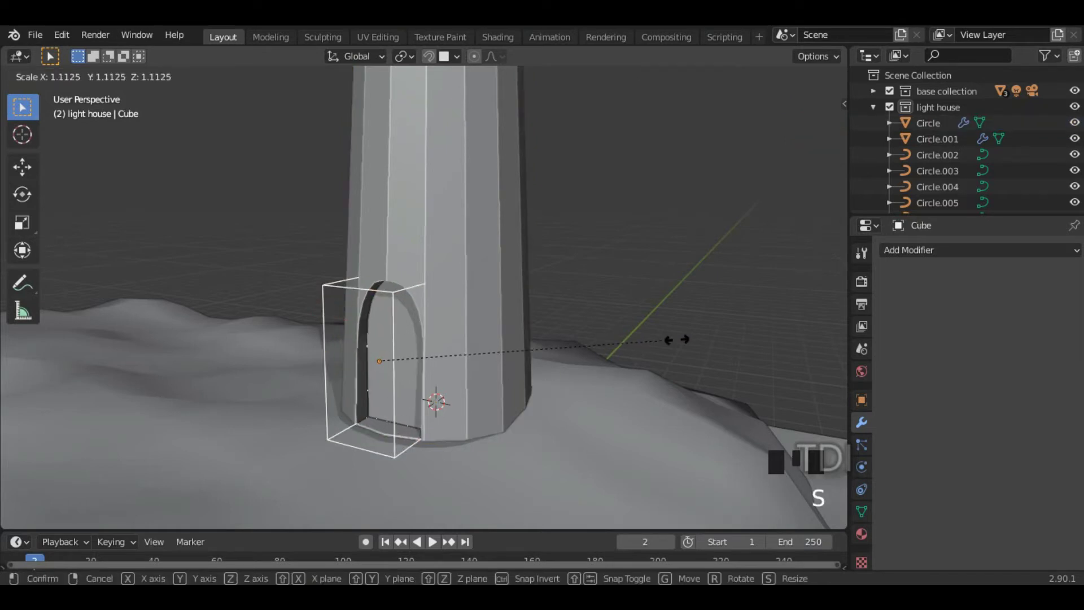
left_click(623, 327)
key("s")
key("x")
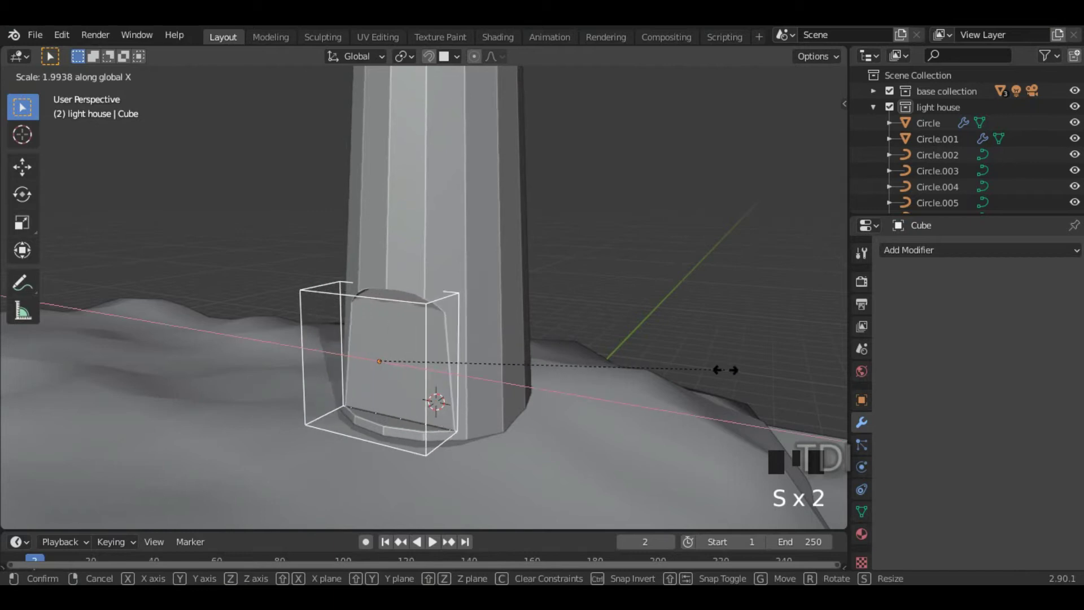
left_click(625, 358)
key("s")
key("y")
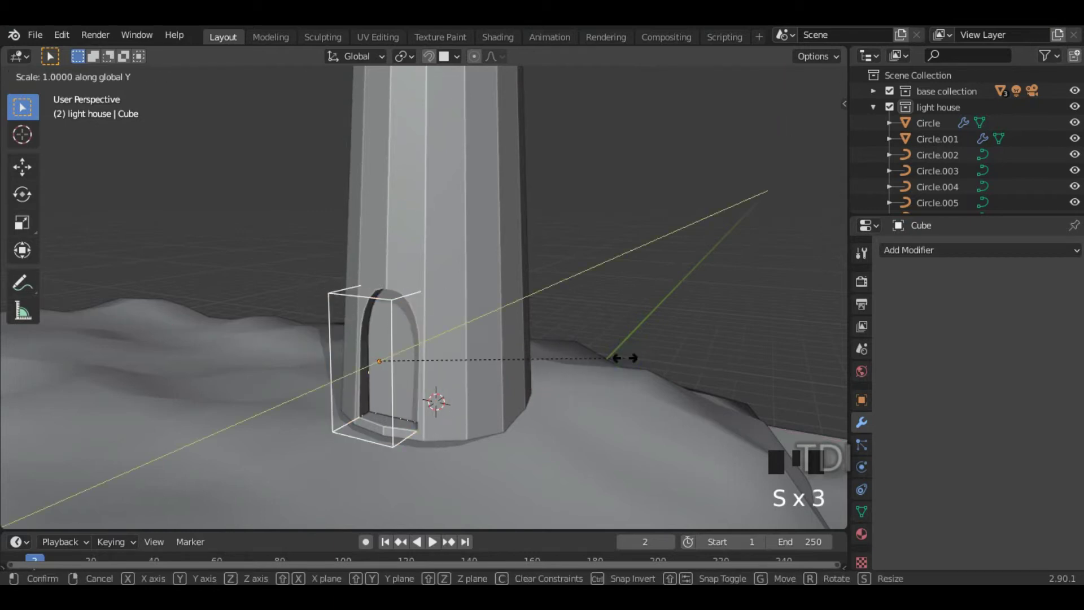
key("Escape")
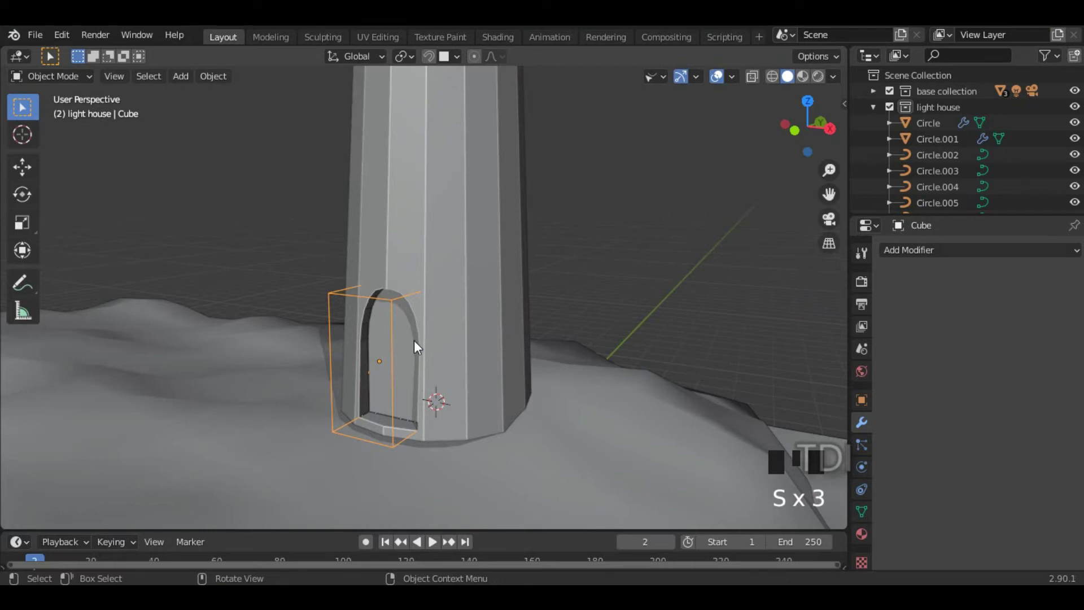
Step: Examine the doorway cut and the tower's BTool_Cube modifier from several angles
middle_click_drag(418, 330, 517, 304)
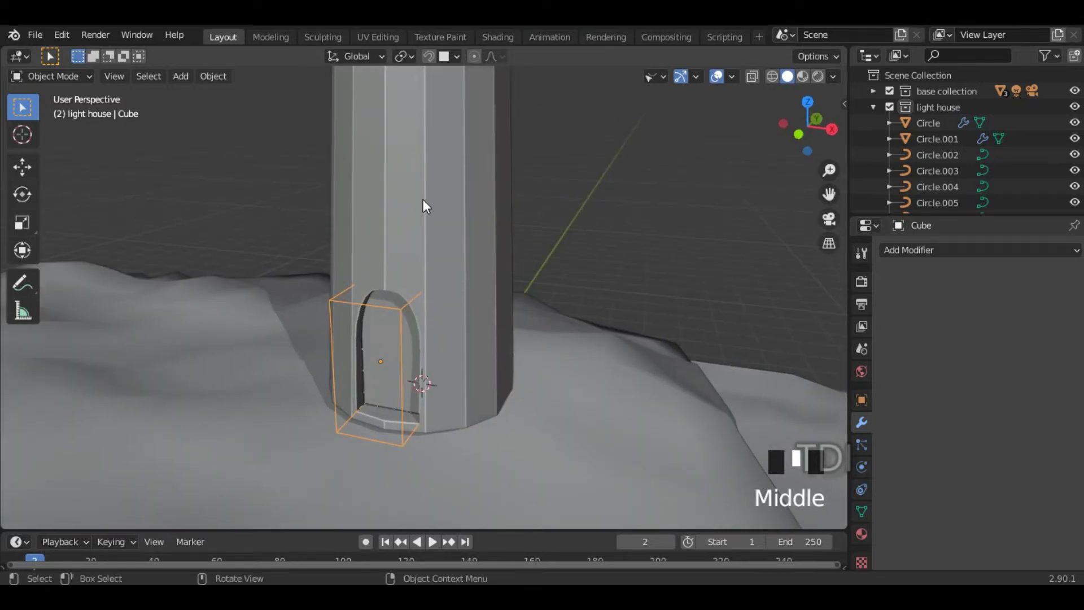
left_click_drag(828, 194, 519, 202)
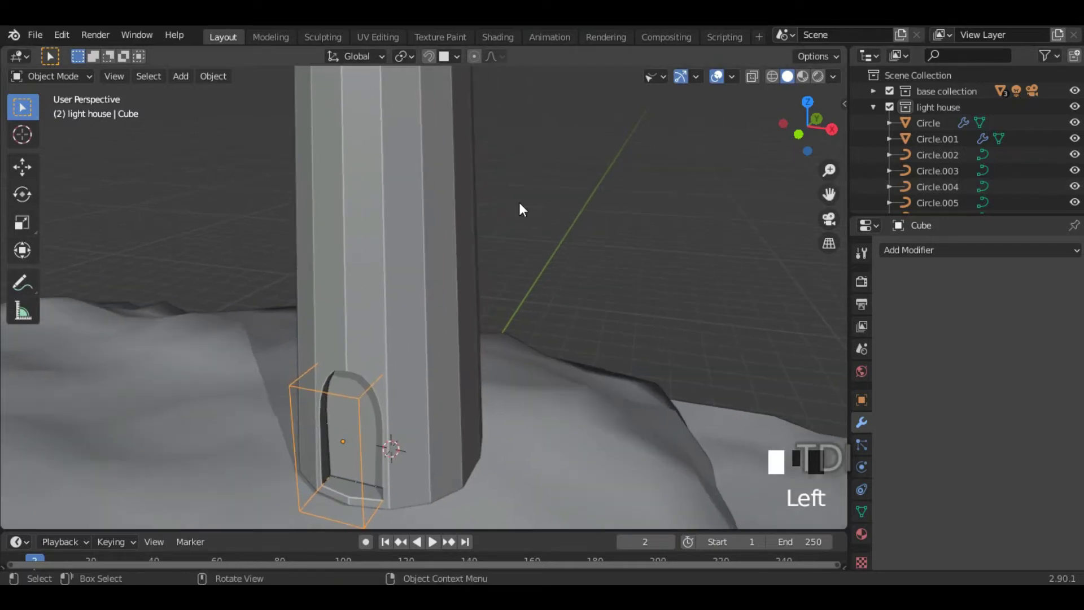
scroll(561, 208, "down", 2)
scroll(561, 209, "down", 3)
middle_click_drag(574, 220, 625, 231)
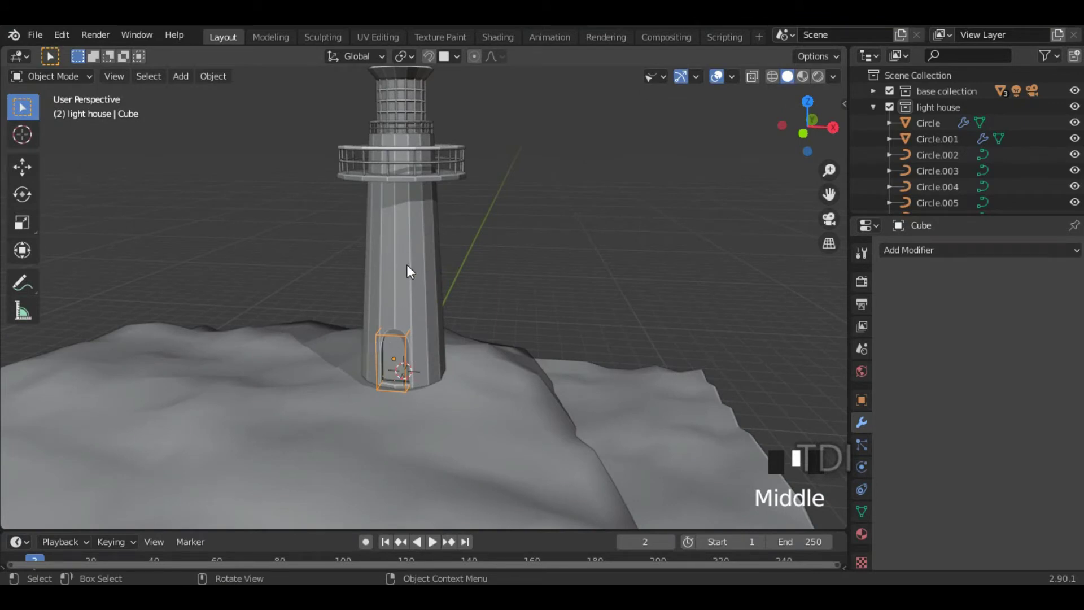
left_click(410, 215)
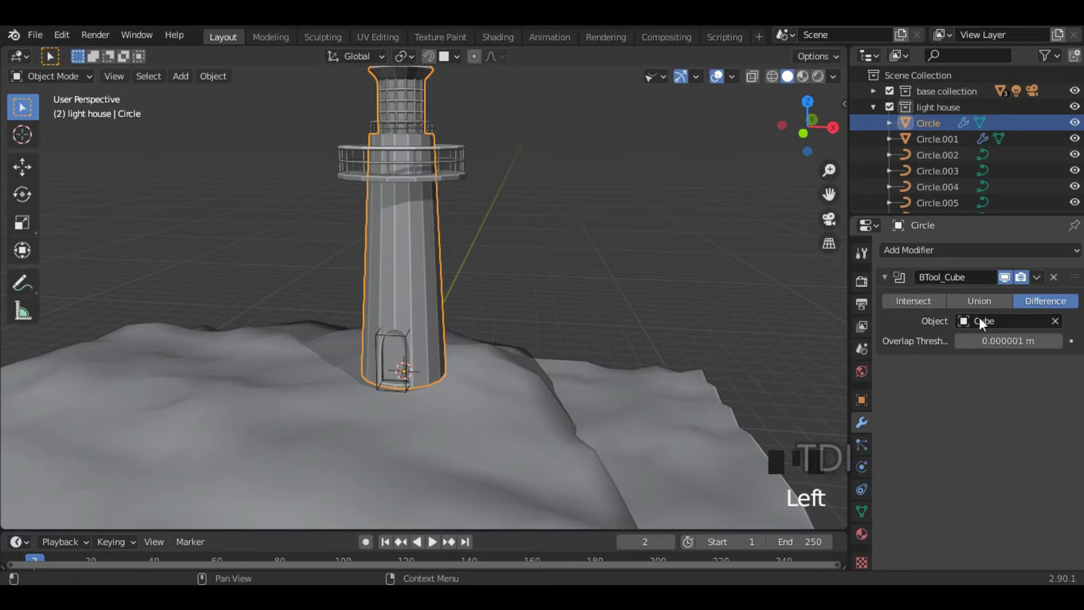
left_click(551, 259)
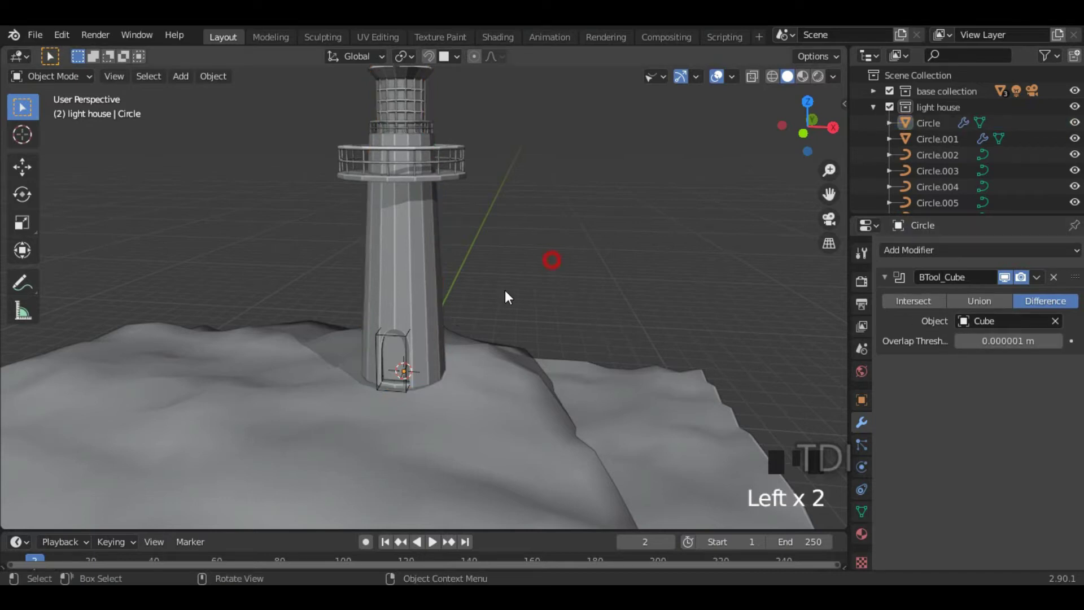
middle_click_drag(499, 349, 452, 354)
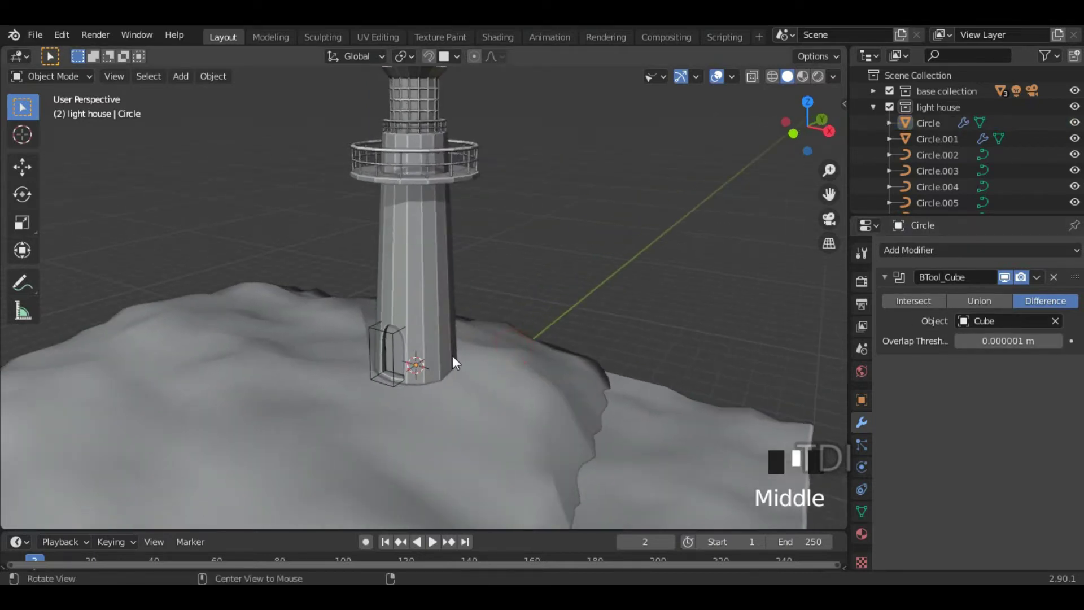
middle_click_drag(473, 312, 499, 261)
scroll(439, 283, "down", 4)
middle_click_drag(439, 283, 479, 412)
scroll(441, 296, "up", 4)
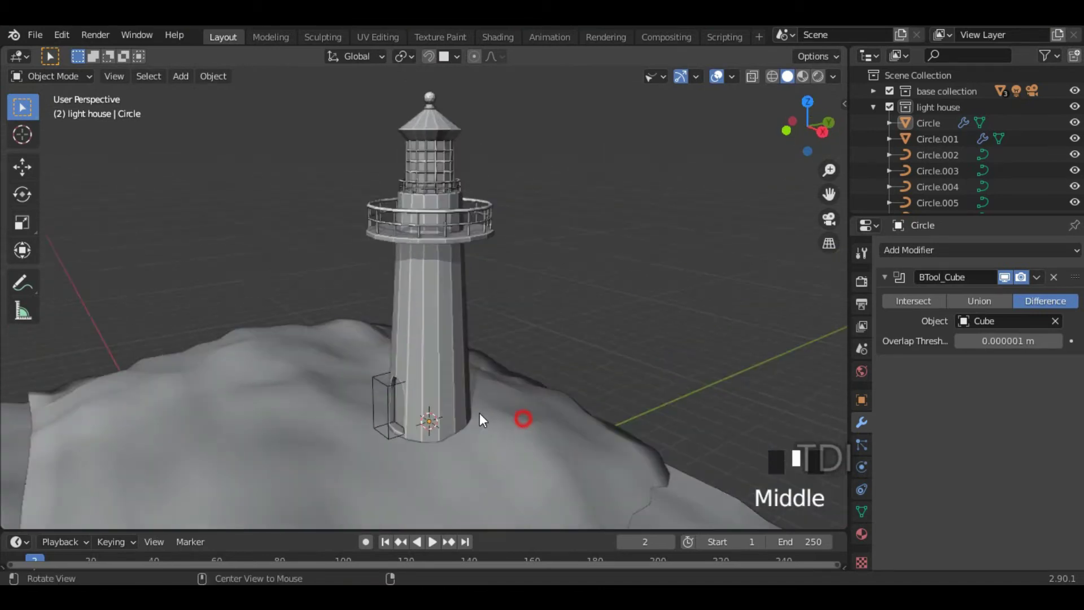
Step: Add a 2 m cube at the tower's base and raise it about 2.87 m along Z
key("shift+a")
mouse_move(418, 259)
left_click(590, 277)
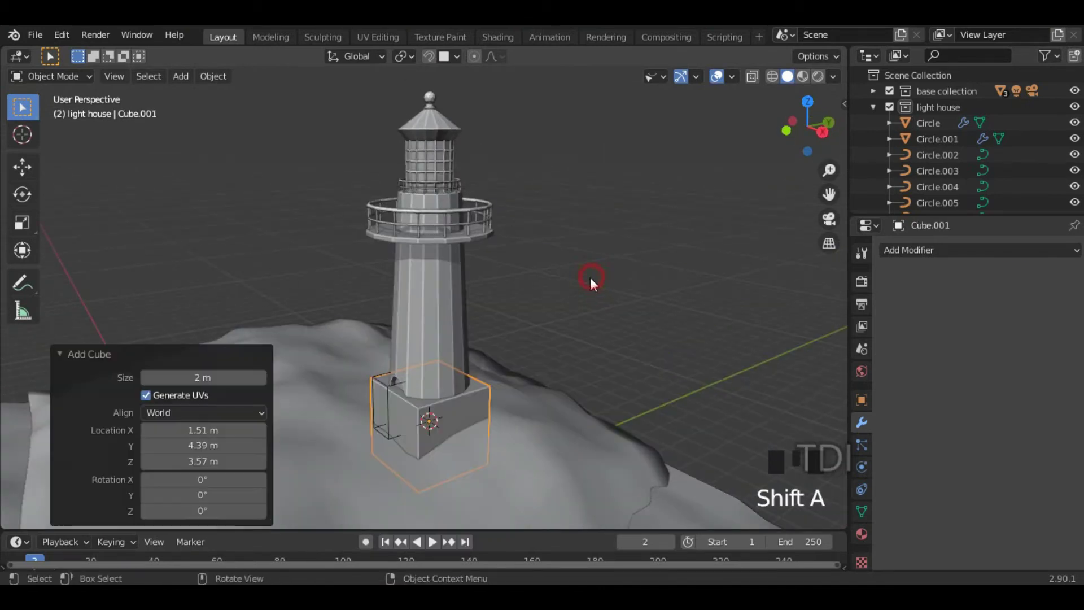
key("g")
key("z")
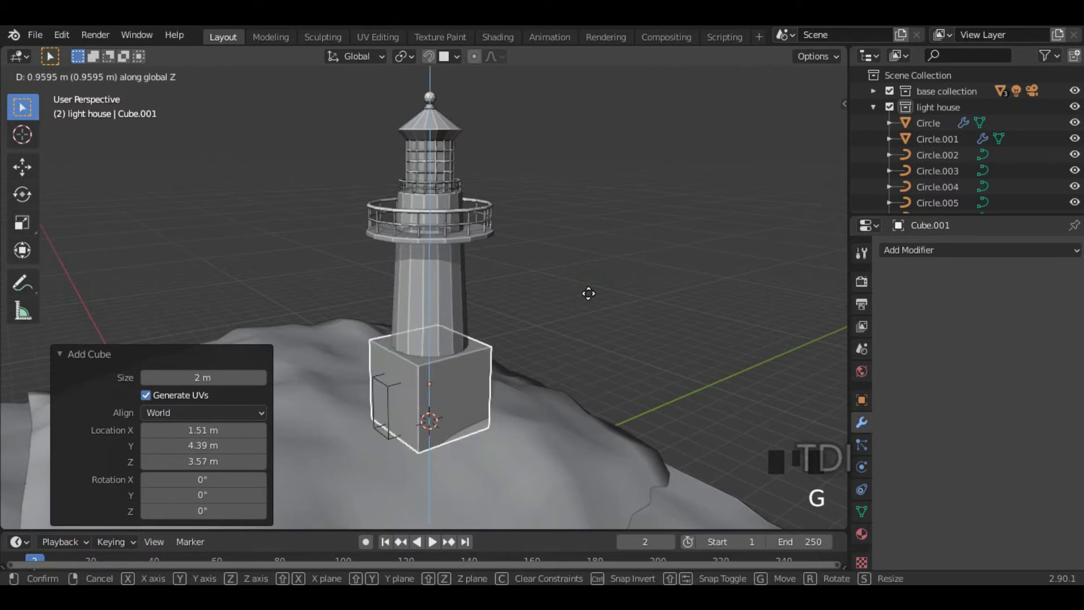
left_click(593, 271)
Step: Scale the new cube to about 0.383 along Y and 0.353 along X
key("s")
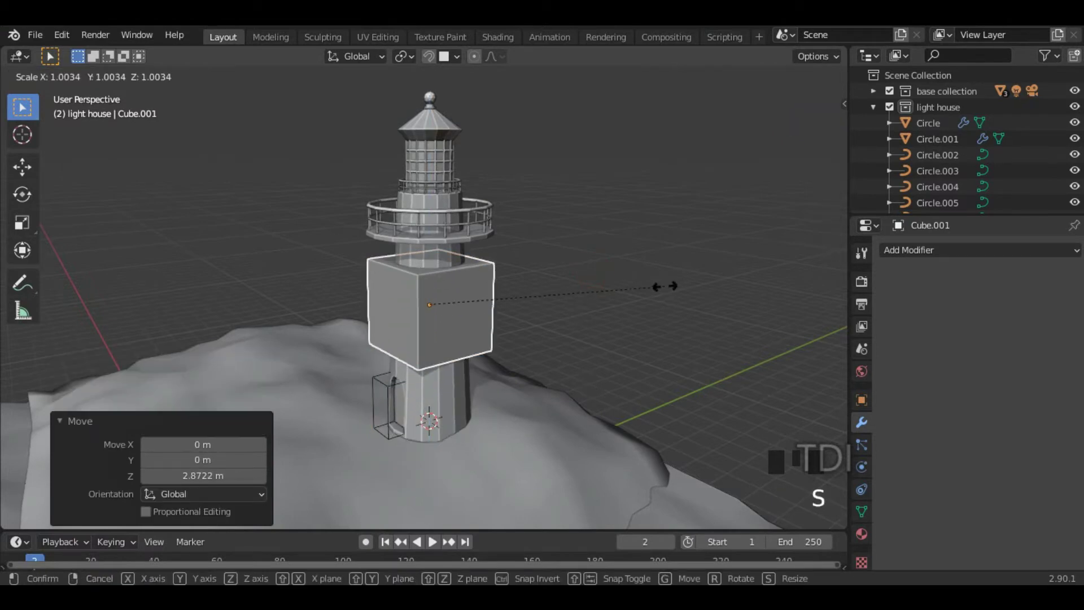
key("y")
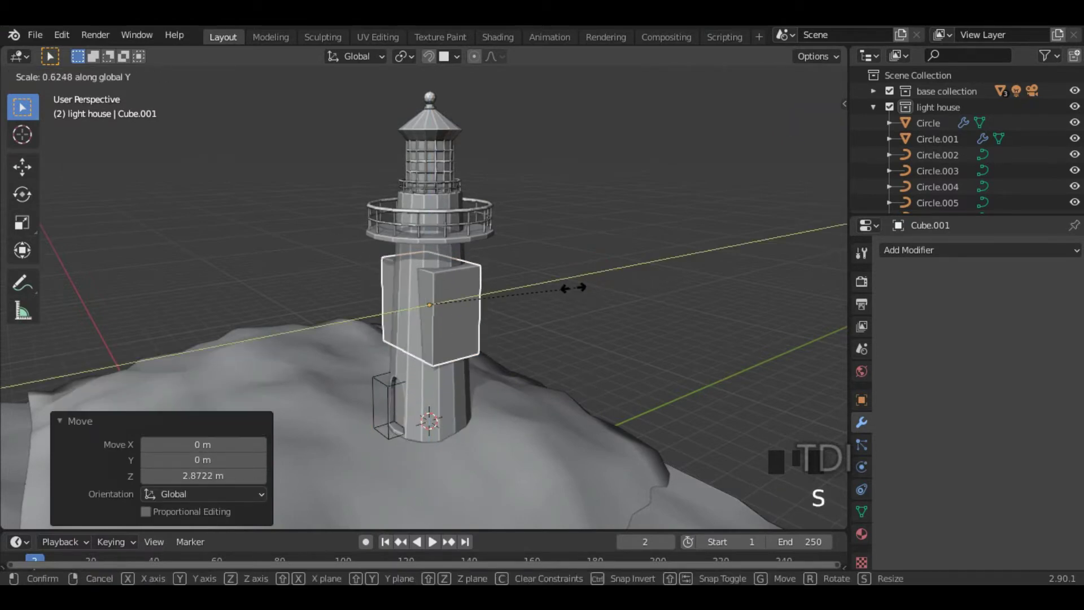
left_click(525, 293)
key("s")
key("x")
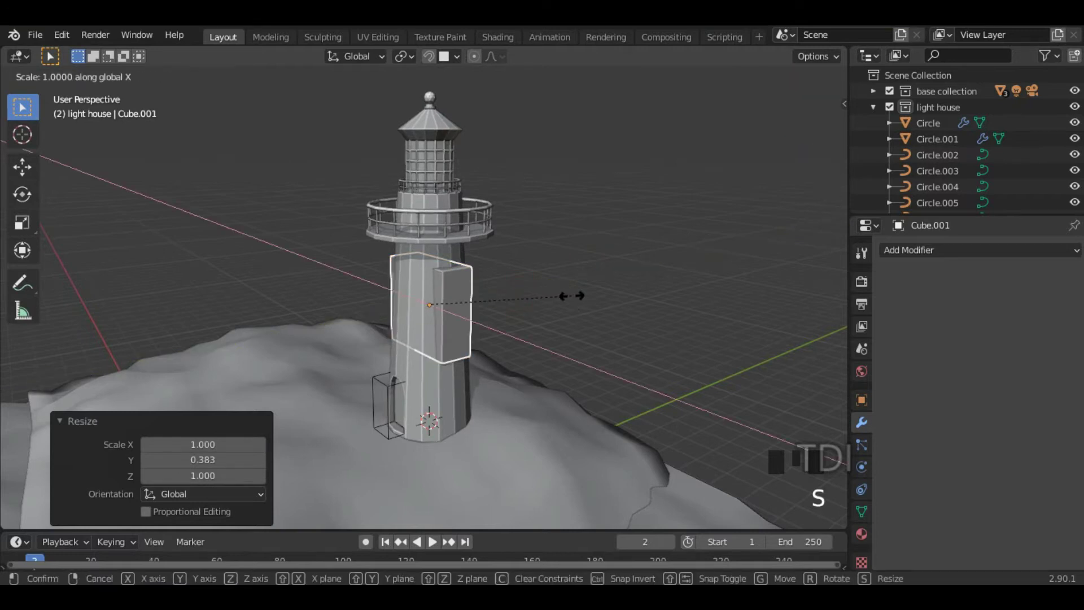
left_click(479, 292)
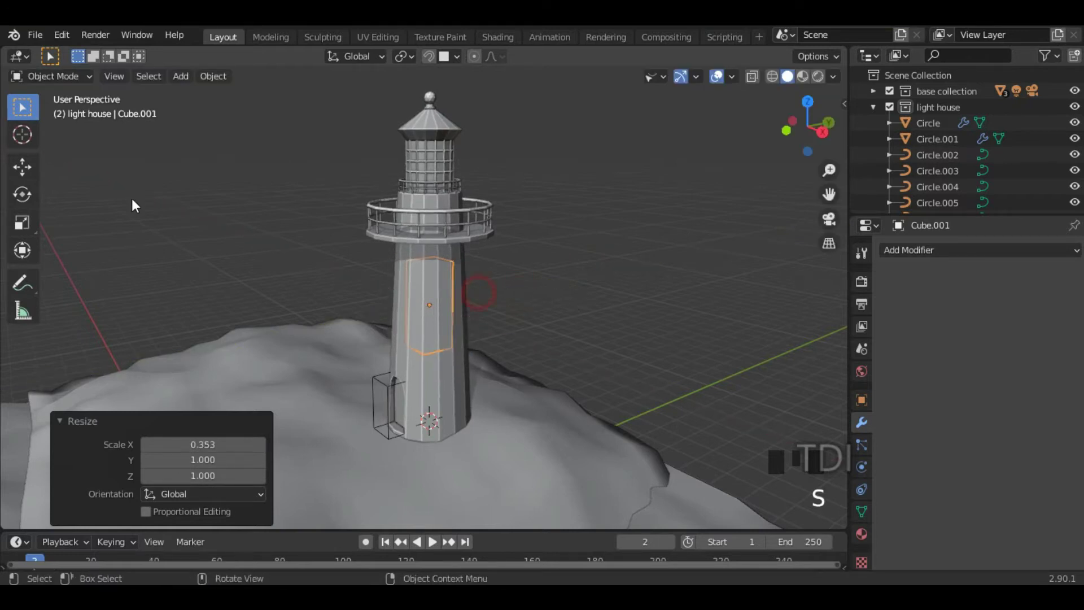
Step: Move the small block about 0.60 m along X and scale it to about 0.275 along Z
left_click(35, 162)
left_click_drag(468, 317, 487, 327)
key("s")
key("z")
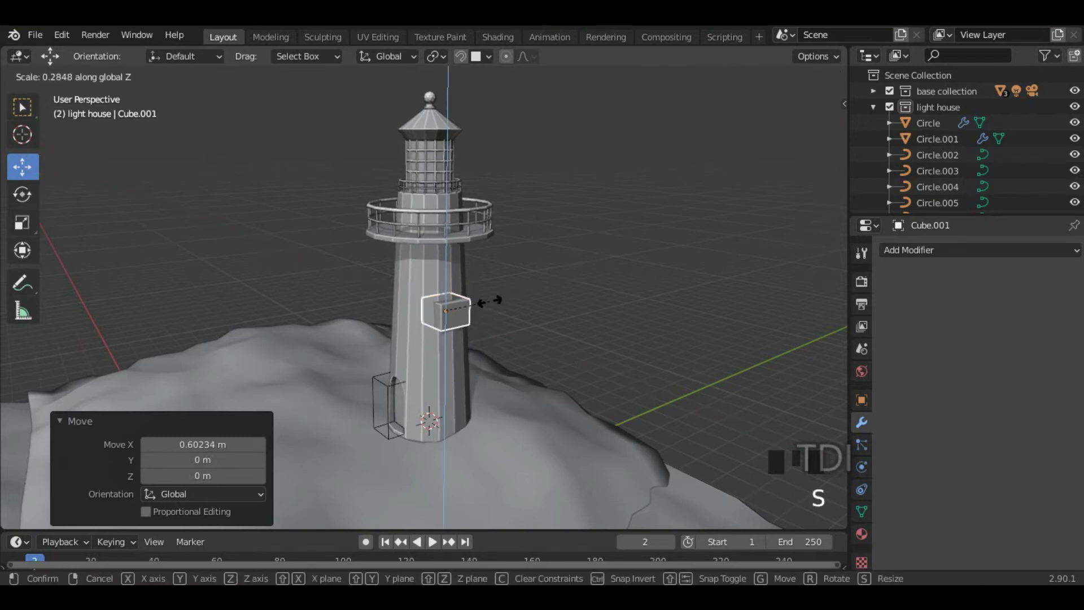
left_click(587, 300)
Step: Narrow the block to about 0.676 along its local Y axis and make it slightly taller along Z
key("s")
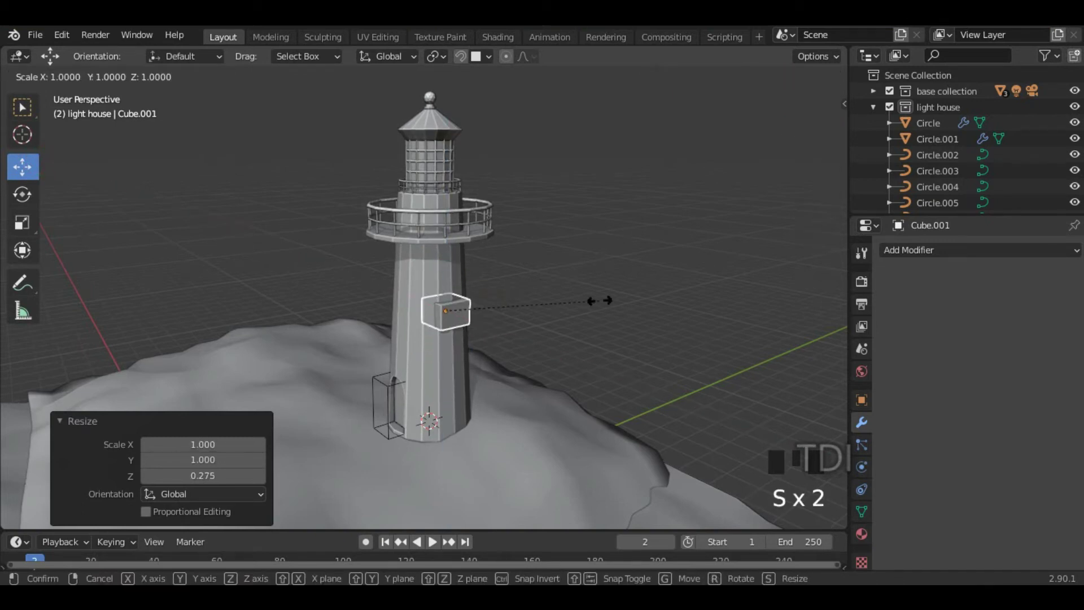
key("y")
key("y")
left_click(556, 300)
key("s")
key("z")
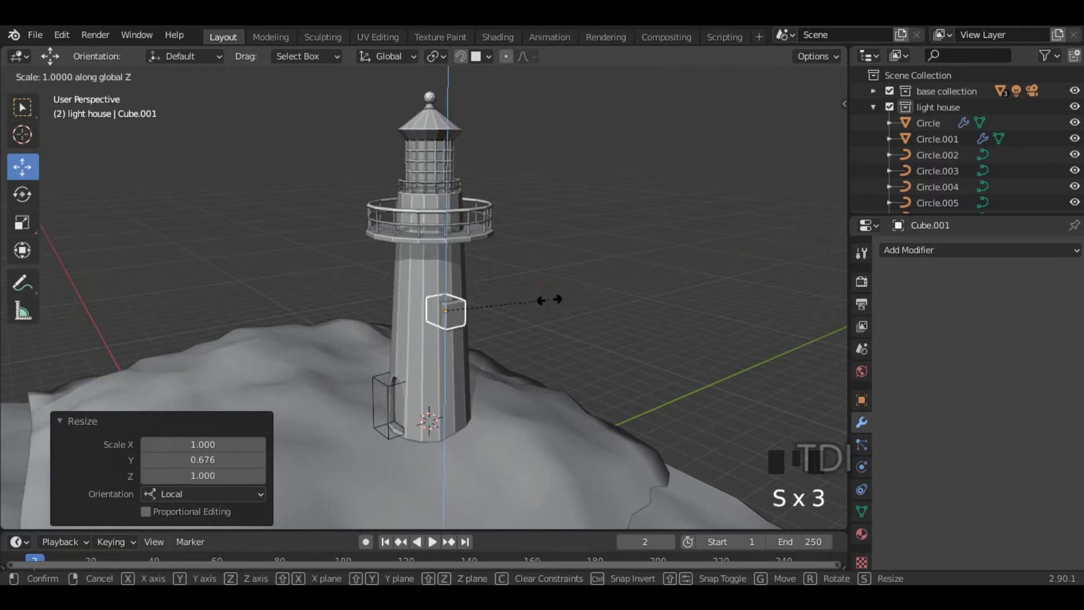
left_click(566, 303)
Step: Bevel the block's two upper side edges with 5 segments and a width of about 0.704 m to form an arched window
scroll(533, 348, "up", 4)
mouse_move(533, 349)
middle_mouse_down()
mouse_move(570, 343)
mouse_move(535, 363)
middle_mouse_up()
key("Tab")
scroll(517, 327, "down", 2)
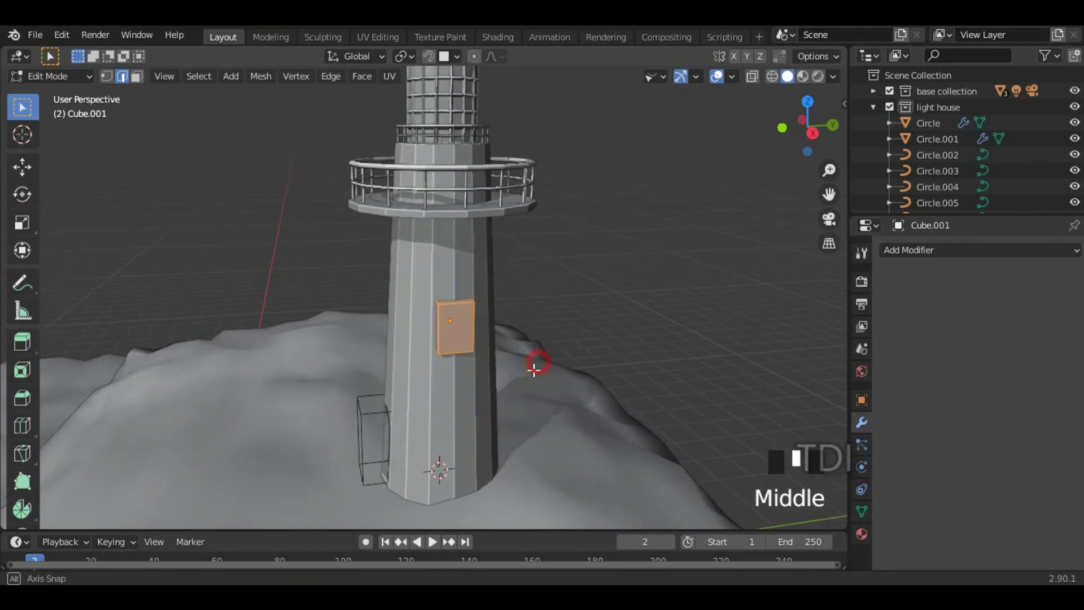
scroll(446, 314, "up", 3)
left_click(438, 313)
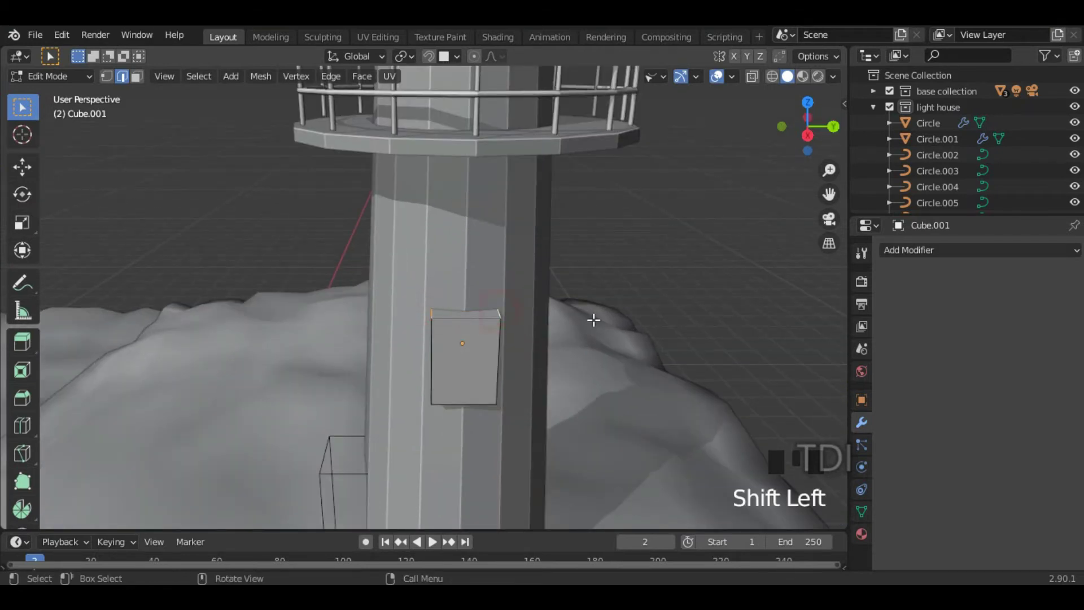
key("ctrl+b")
left_click(624, 337)
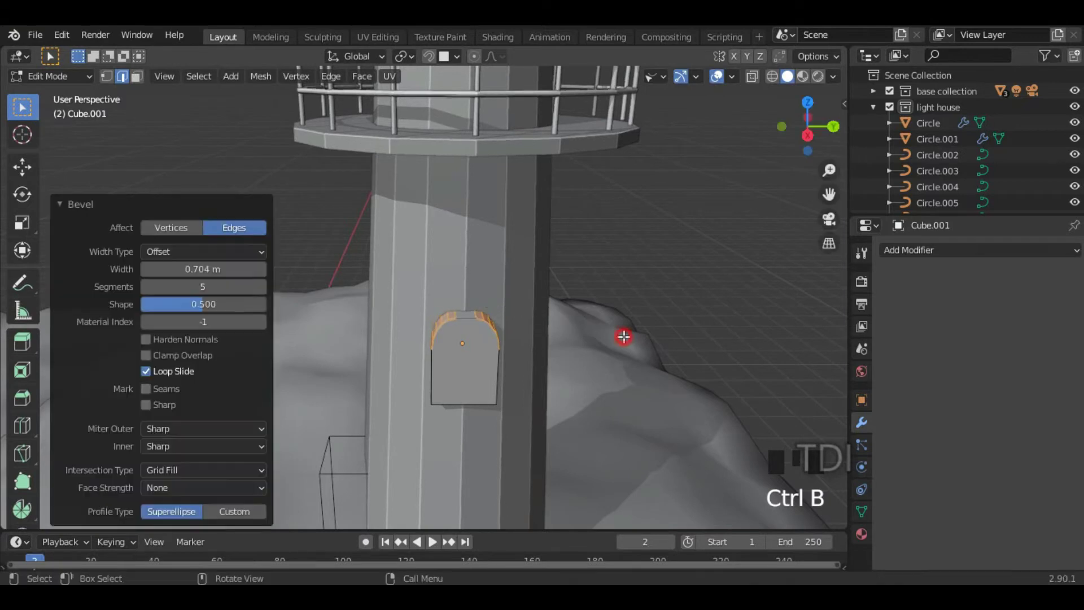
key("Tab")
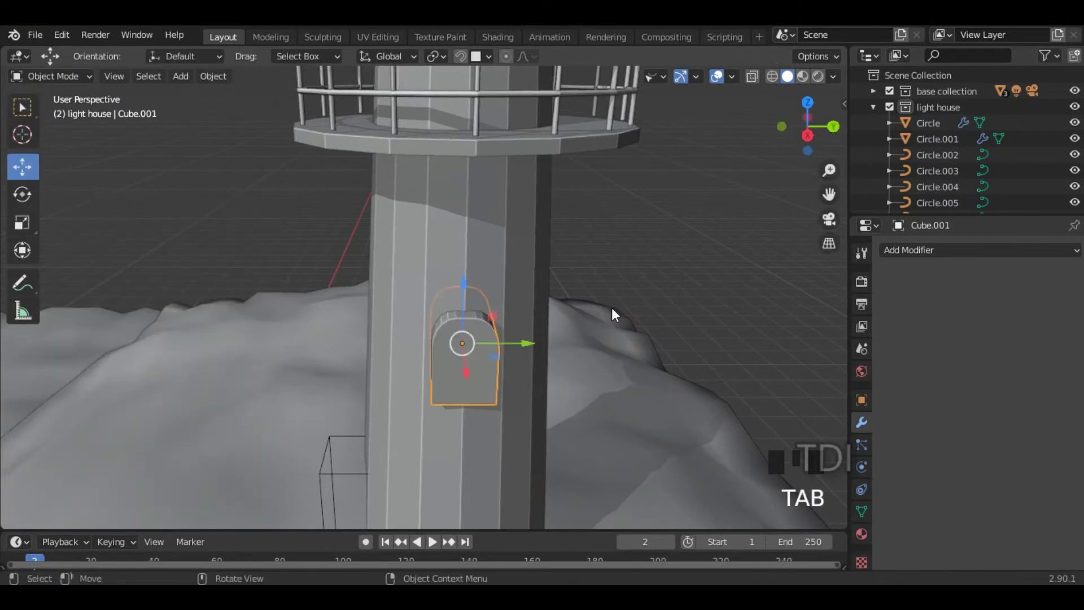
Step: Move the arched window block about 0.43 m outward along X from the tower wall
middle_click_drag(536, 336, 631, 327)
left_click_drag(537, 336, 582, 335)
middle_click_drag(582, 335, 479, 313)
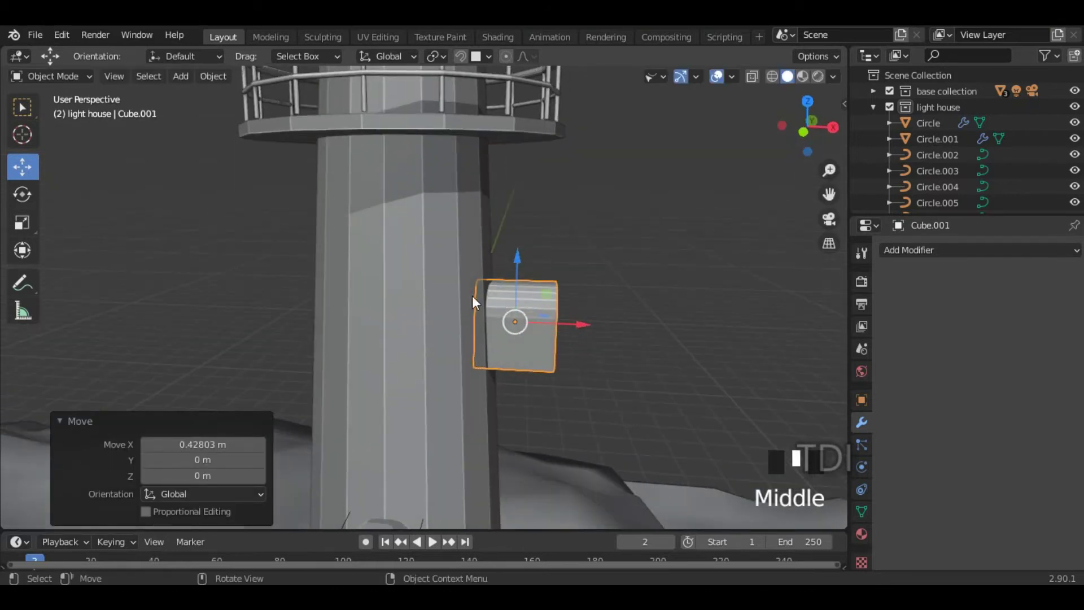
Step: Cut the arched window opening into the tower with a Boolean Difference, using the window block as the cutter
scroll(503, 311, "down", 2)
middle_click_drag(502, 310, 491, 279)
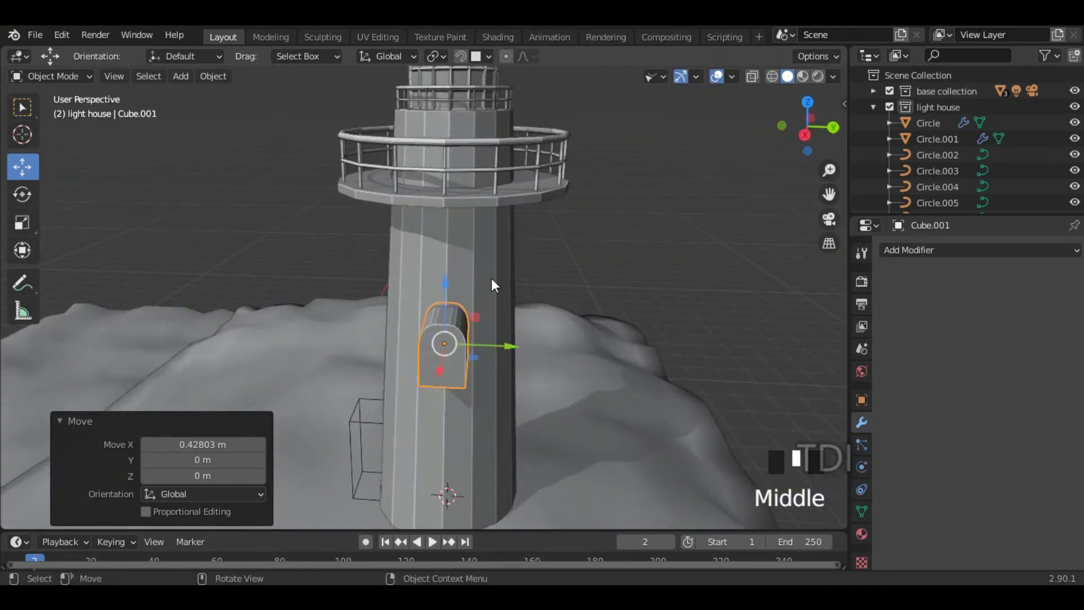
left_click(488, 252, "shift")
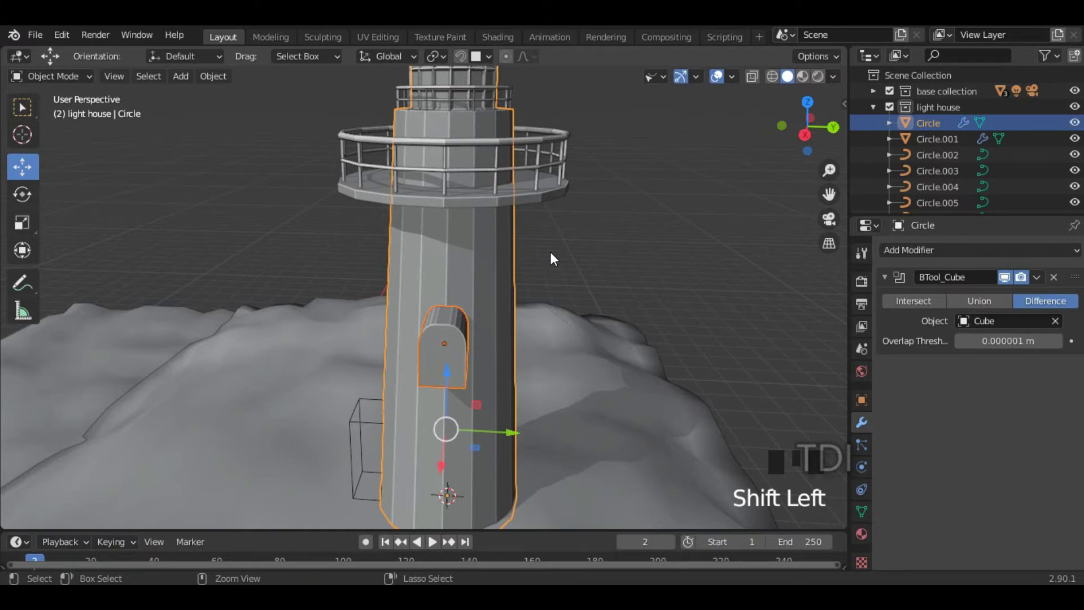
key("ctrl+KP_Subtract")
middle_click_drag(550, 252, 598, 290)
left_click(598, 290)
scroll(593, 330, "down", 3)
middle_click_drag(599, 350, 629, 353)
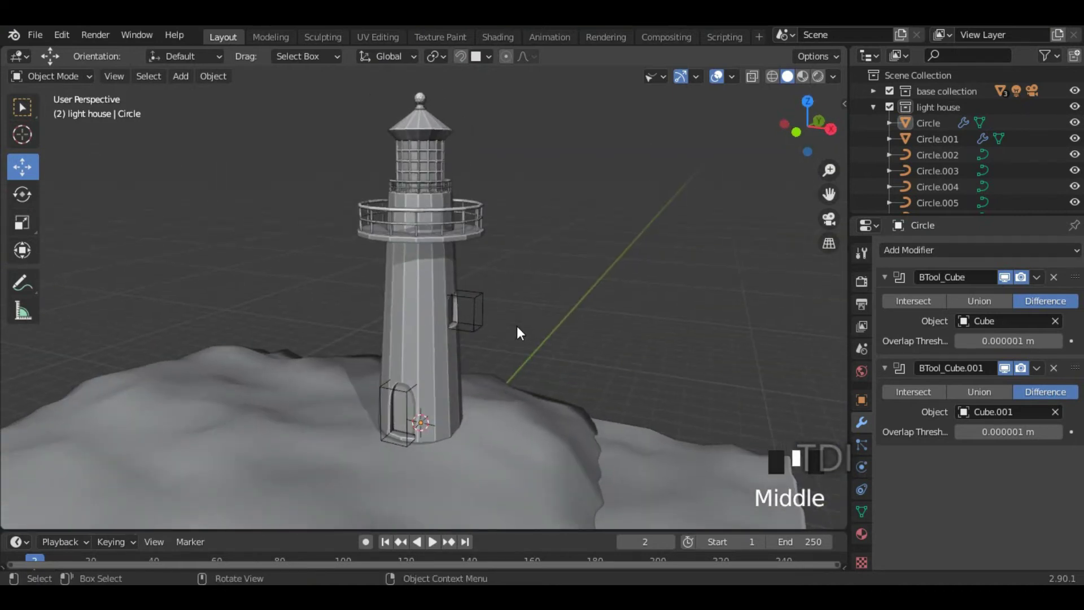
Step: Examine the tower's new window opening and the doorway from several sides
left_click(478, 298)
left_click(581, 245)
scroll(553, 295, "down", 3)
middle_click_drag(513, 307, 472, 298)
scroll(521, 285, "up", 3)
scroll(473, 288, "up", 2)
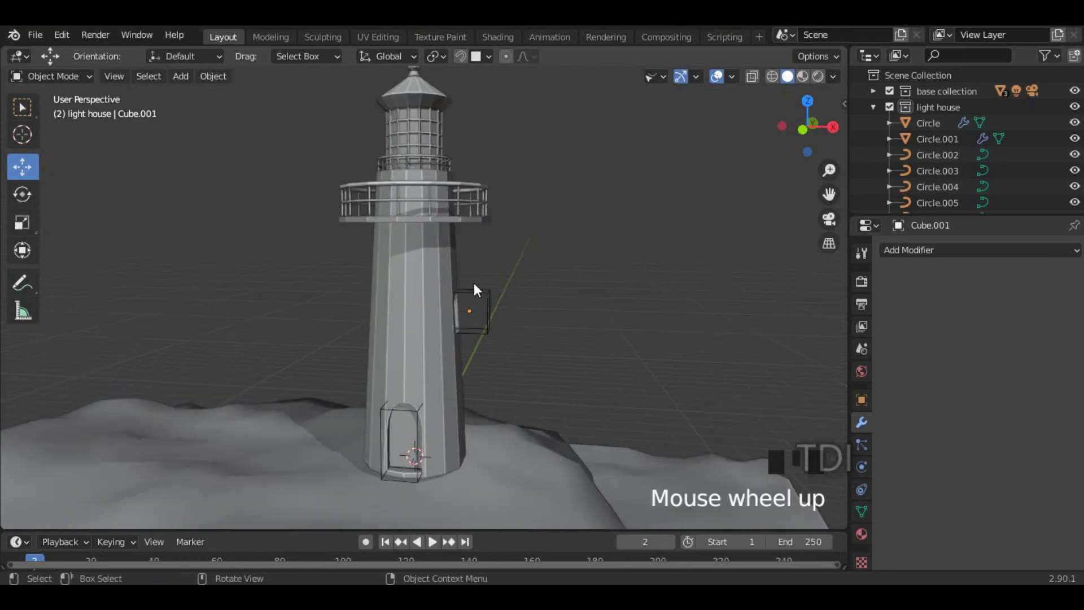
left_click(468, 230)
middle_click_drag(495, 241, 520, 241)
left_click(540, 233)
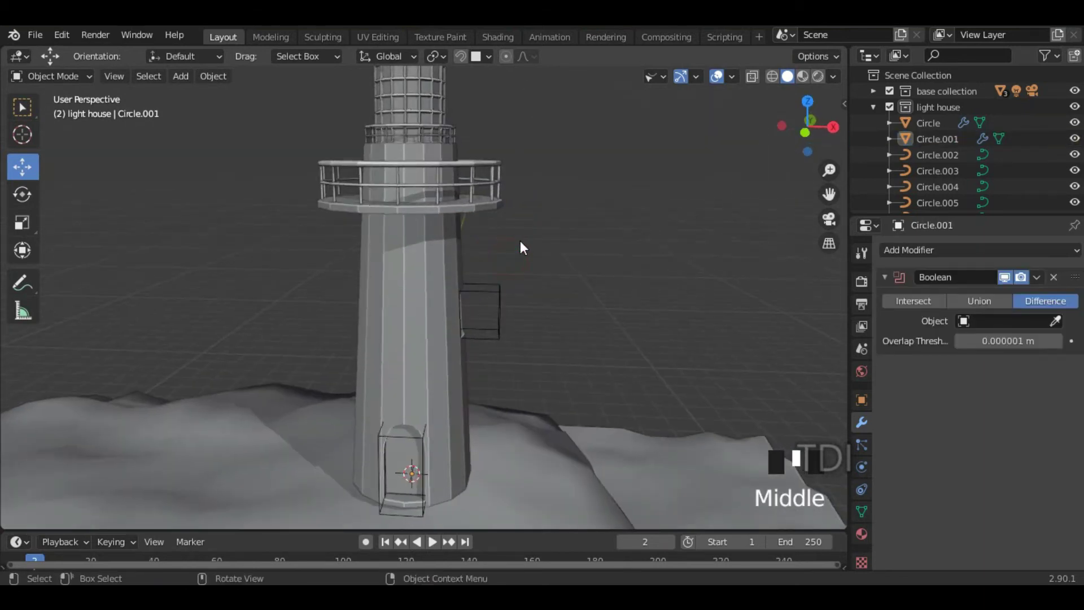
Step: Add a cube at the tower's base and move it about 2.80 m up along Z
key("KP_1")
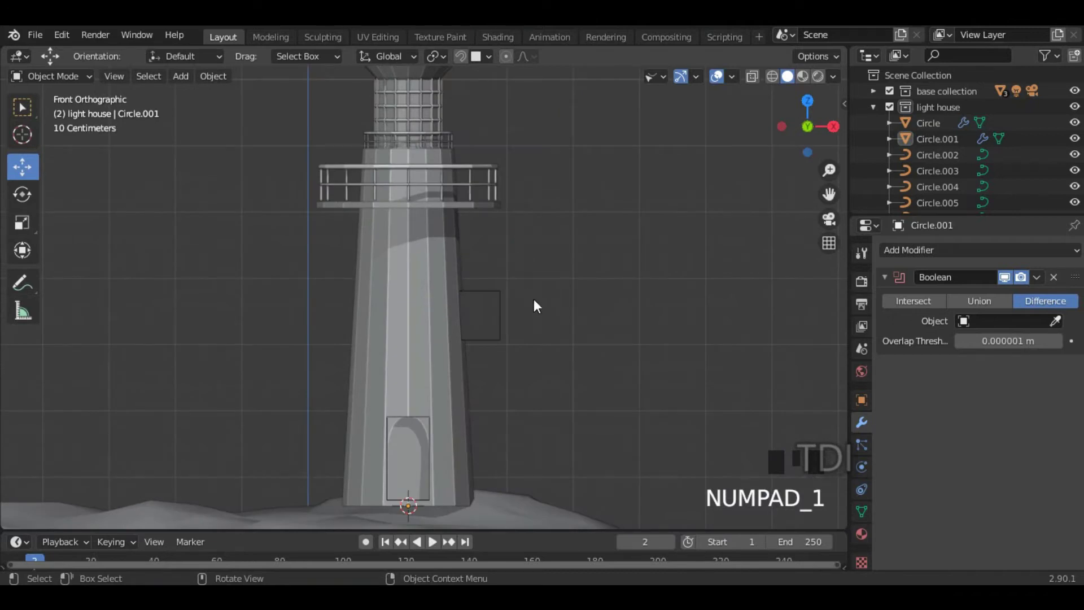
key("shift+a")
mouse_move(465, 259)
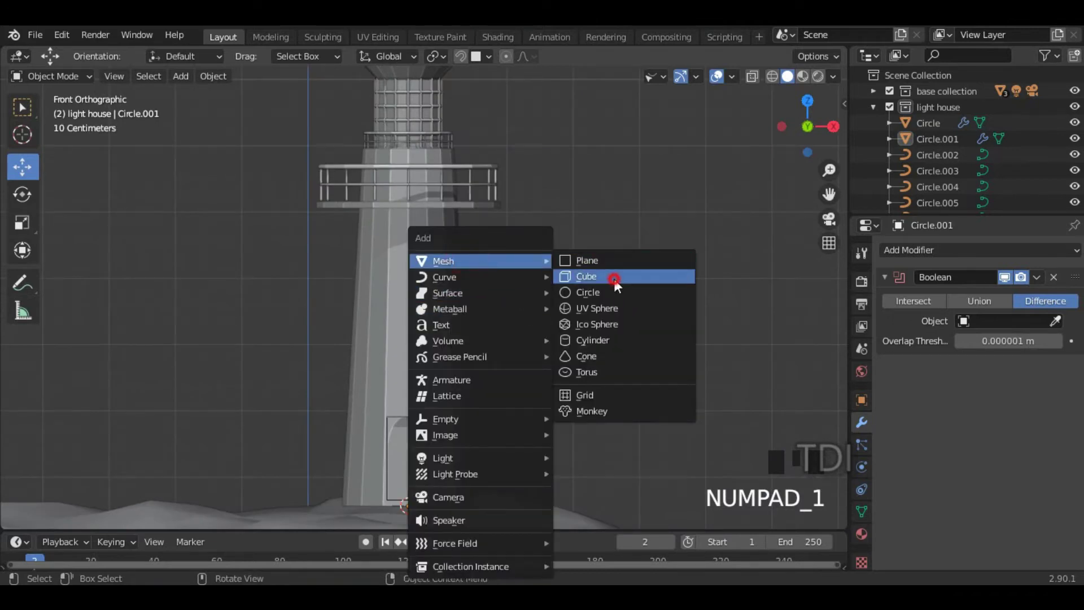
left_click(614, 278)
left_click_drag(408, 455, 408, 270)
Step: Scale the cube to about 0.217 along X and about 0.145 along Z to form a brick profile
key("s")
key("x")
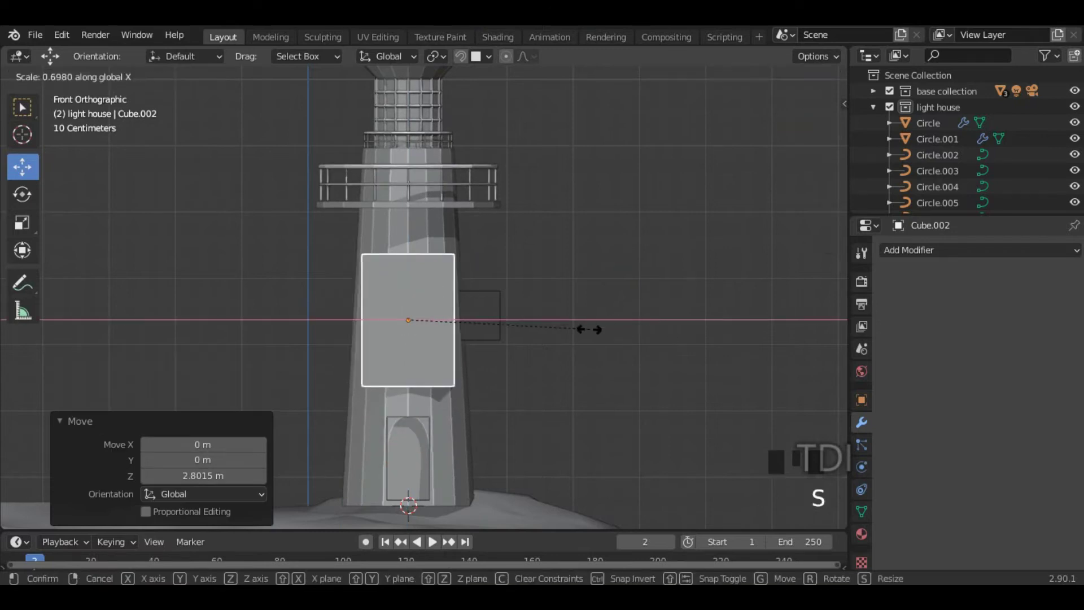
left_click(465, 323)
key("s")
key("z")
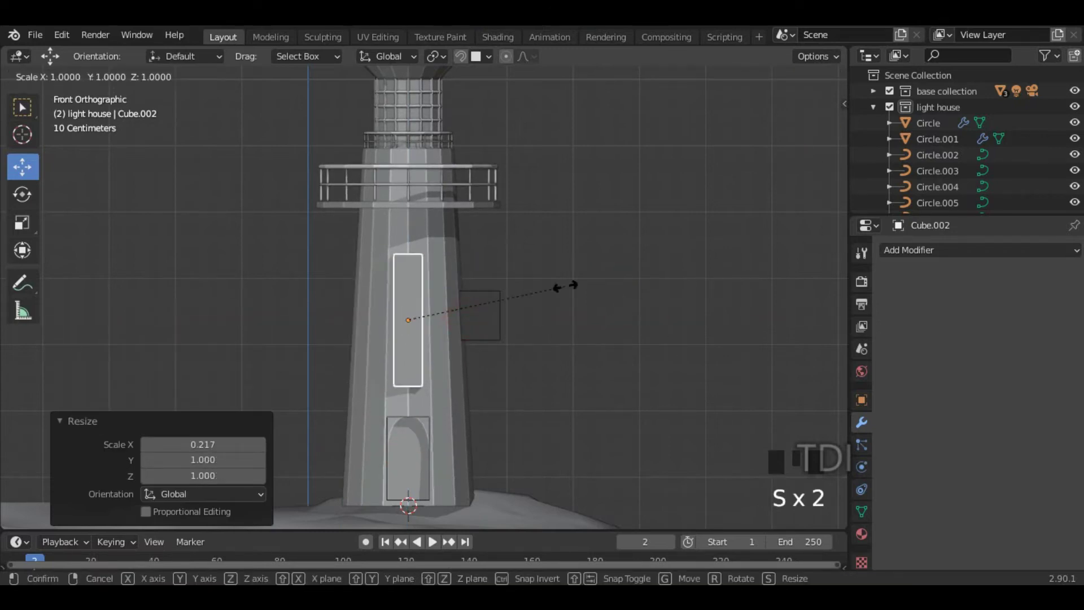
left_click(431, 317)
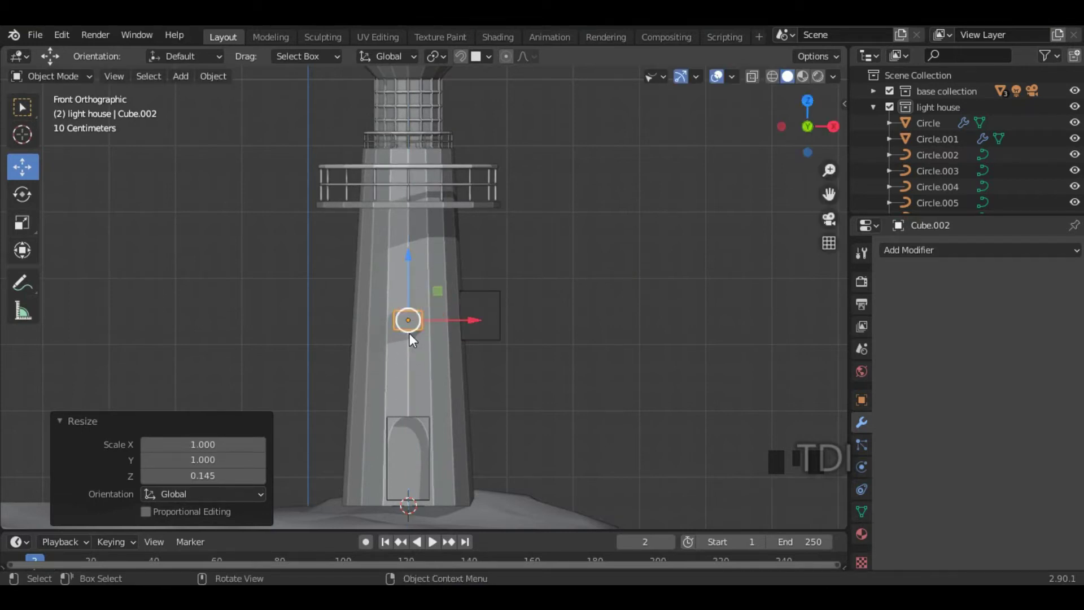
Step: Shorten the brick along the global Y axis to a small block
middle_click_drag(399, 357, 436, 377)
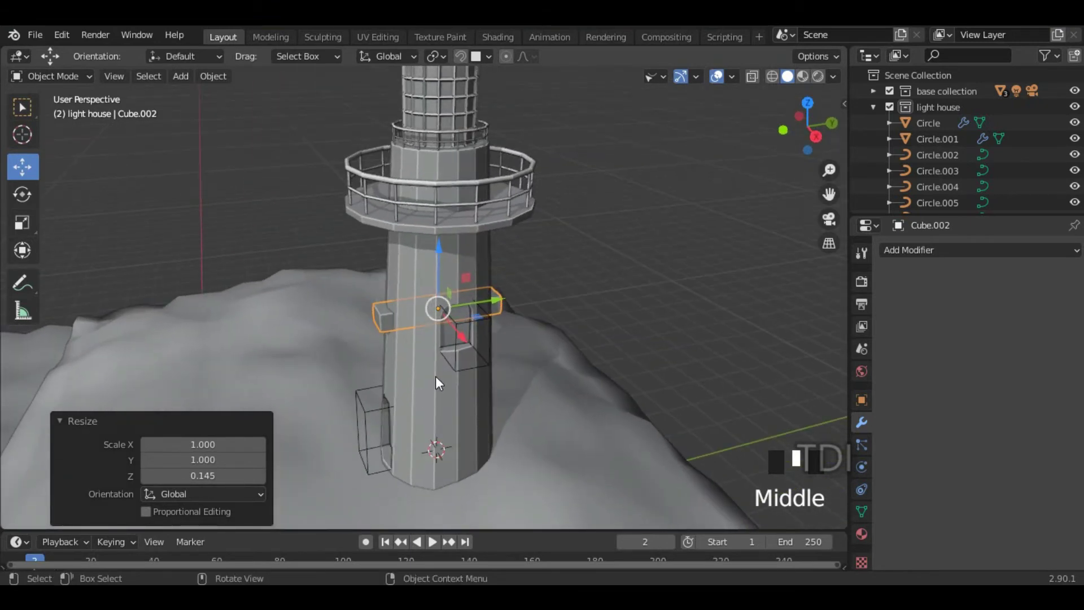
middle_click_drag(446, 303, 575, 313)
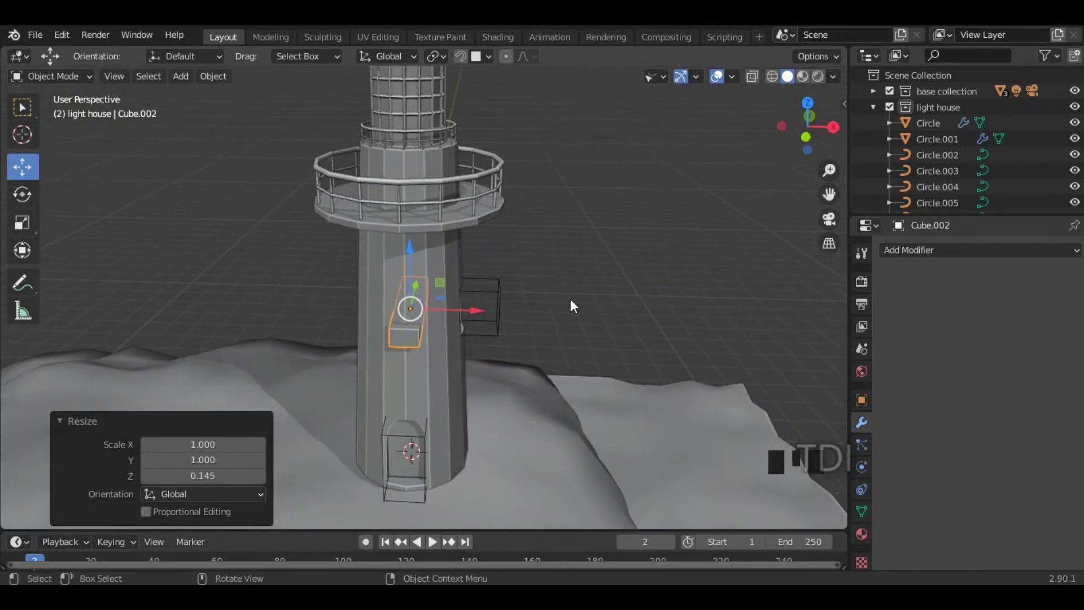
middle_click_drag(559, 349, 602, 327)
key("s")
key("y")
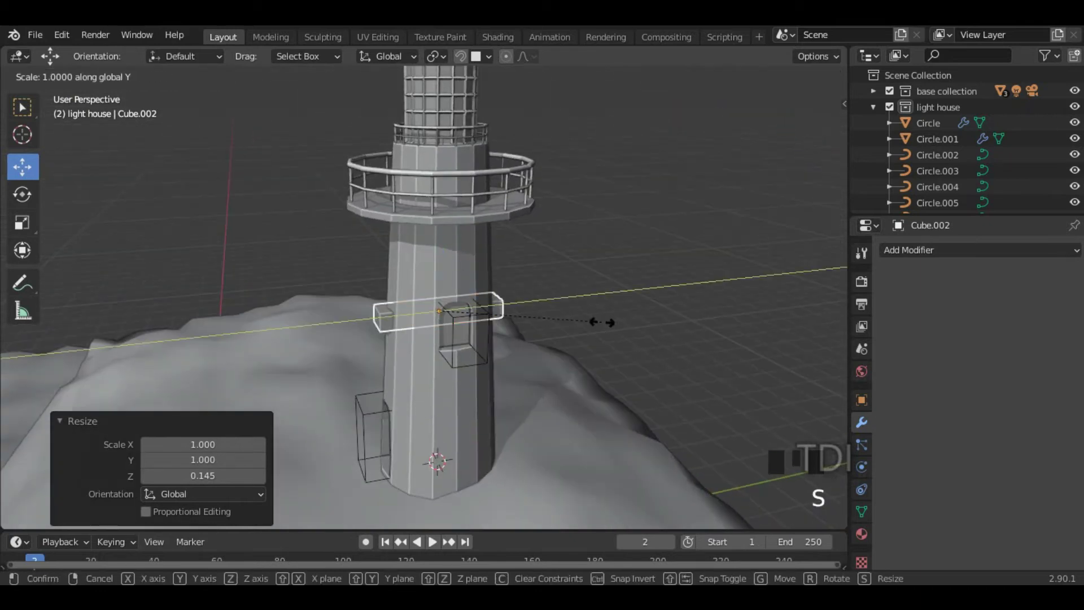
left_click(459, 310)
Step: Move the brick along Y onto the tower's front wall, finishing with a nudge of about -0.036 m
left_click_drag(476, 305, 441, 306)
scroll(387, 341, "up", 4)
middle_click_drag(388, 341, 455, 337)
left_click_drag(412, 321, 404, 325)
scroll(404, 325, "down", 4)
middle_click_drag(449, 353, 631, 300)
Step: Scale the brick down slightly and uniformly on the tower's front wall
key("s")
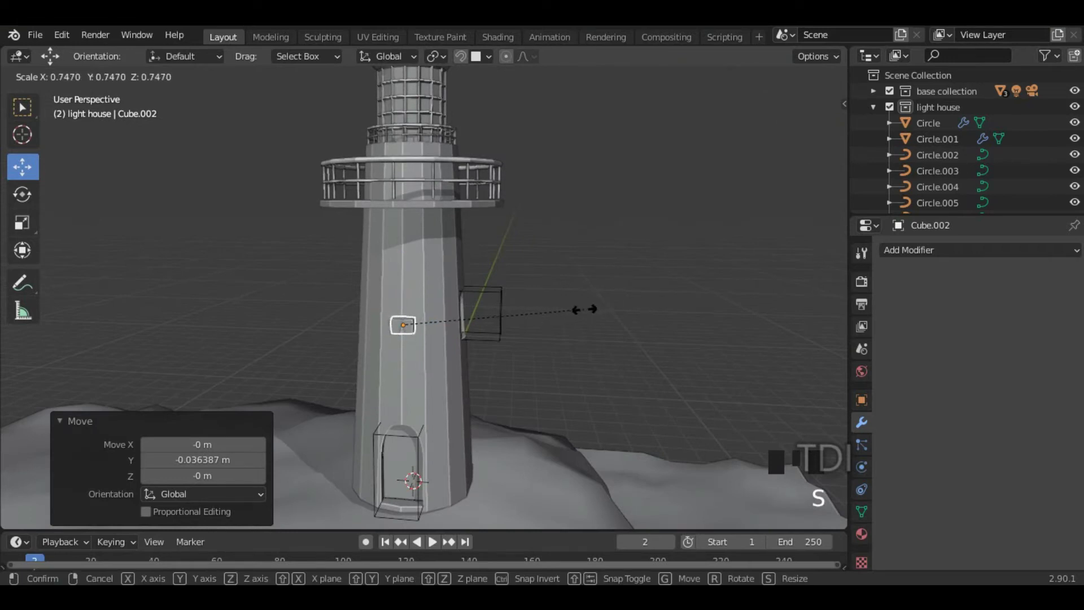
left_click(558, 314)
scroll(406, 322, "up", 3)
middle_click_drag(407, 322, 460, 358)
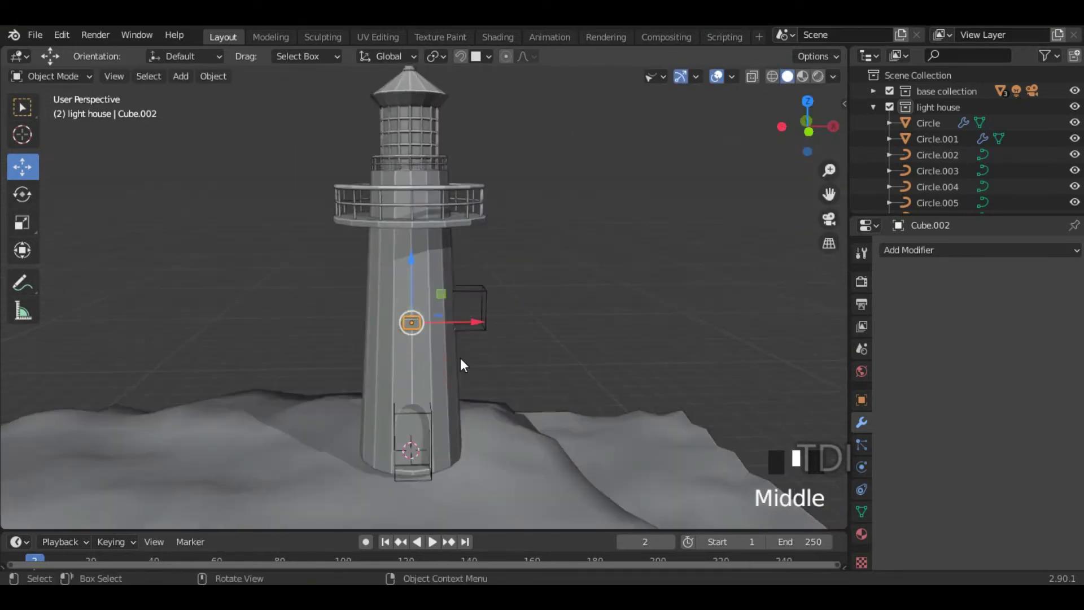
Step: Duplicate the brick along Z into a stack of three and offset the upper one about 0.134 m along X
key("KP_1")
scroll(430, 292, "up", 5)
key("shift+d")
key("z")
left_click(433, 401)
left_click(362, 327)
left_click_drag(404, 326, 418, 322)
middle_click_drag(418, 322, 510, 367)
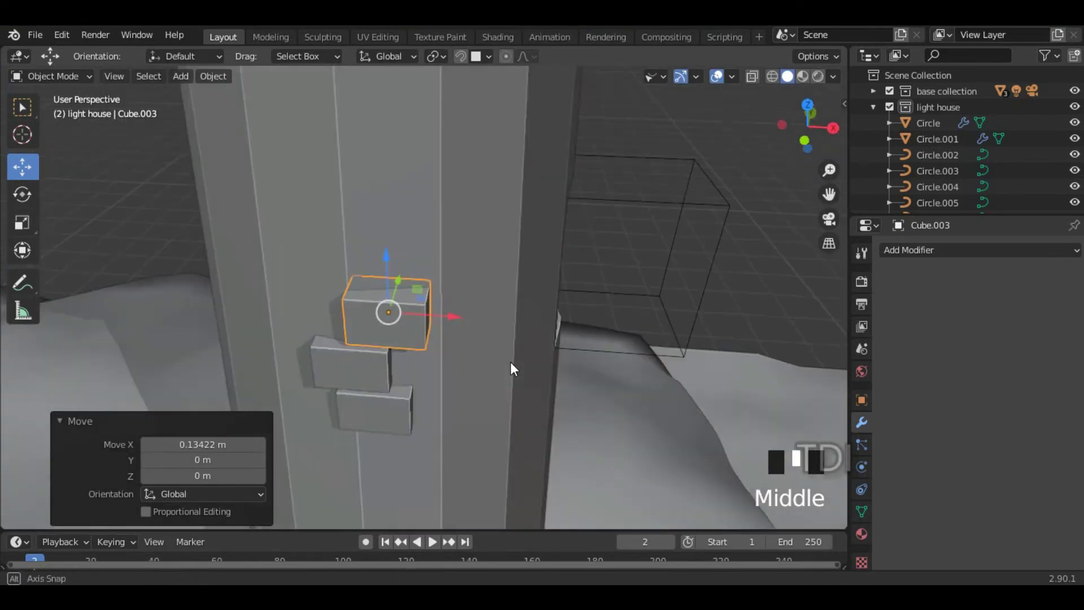
Step: Rotate the top brick to follow the wall and duplicate the three-brick group
key("r")
left_click(528, 278)
middle_click_drag(528, 278, 361, 242)
key("shift+d")
key("z")
left_click(400, 276)
scroll(401, 276, "down", 3)
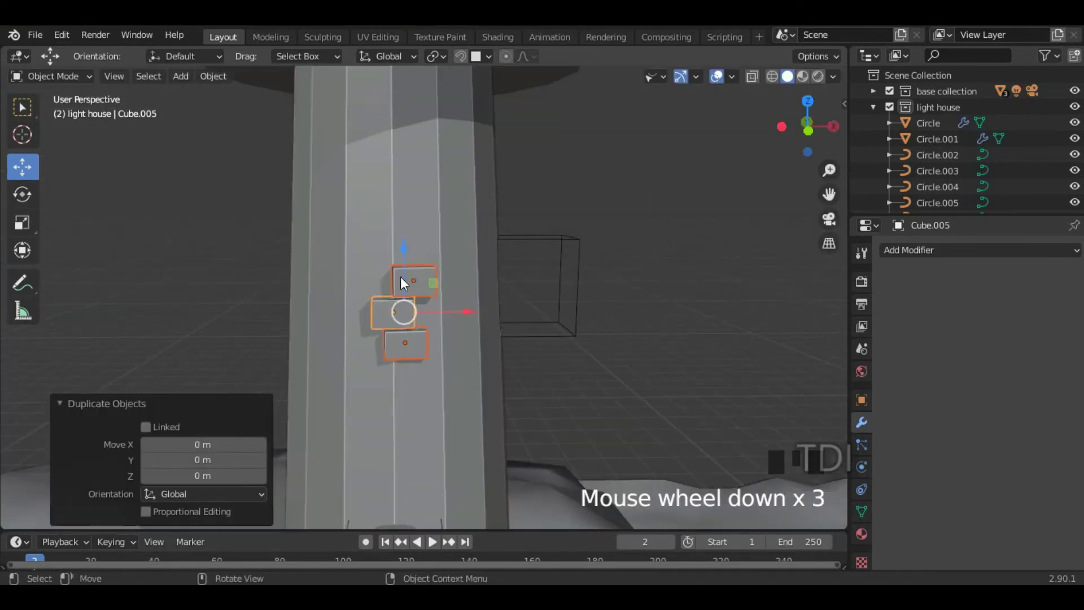
Step: Rotate the upper three-brick group to match the wall's slope and move it about 0.052 m along Y
key("r")
left_click(315, 273)
middle_click_drag(315, 273, 551, 189)
key("g")
key("y")
left_click(551, 189)
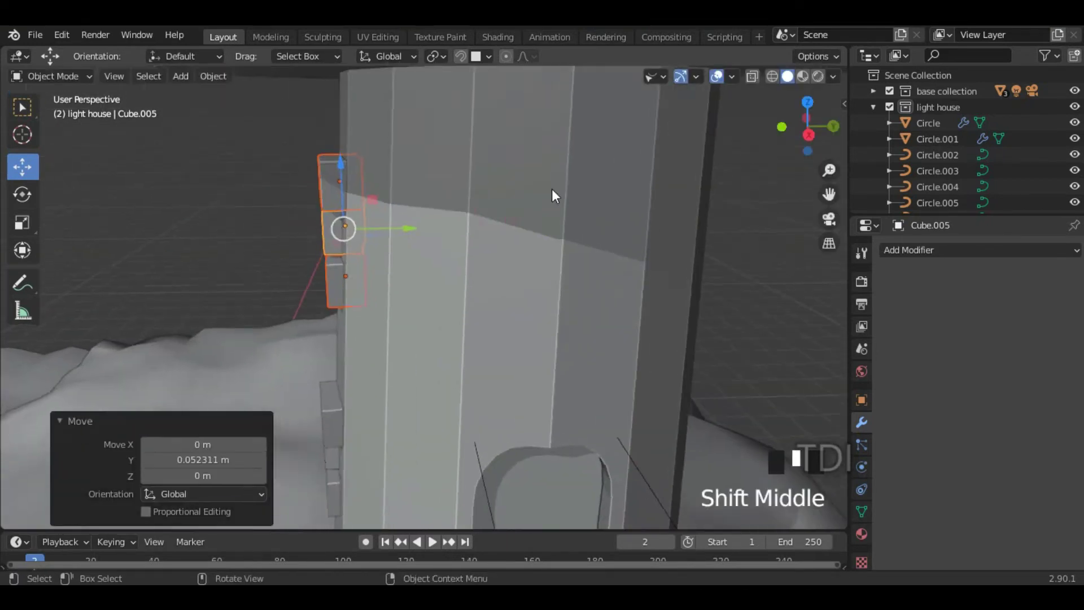
key("KP_3")
key("r")
left_click(506, 249)
Step: Select two bricks of the lower front group and rotate their copies about -84.1° around Z
scroll(544, 230, "down", 3)
middle_click_drag(506, 249, 601, 251)
double_click(428, 333)
left_click(424, 319, "shift")
key("r")
left_click(532, 299)
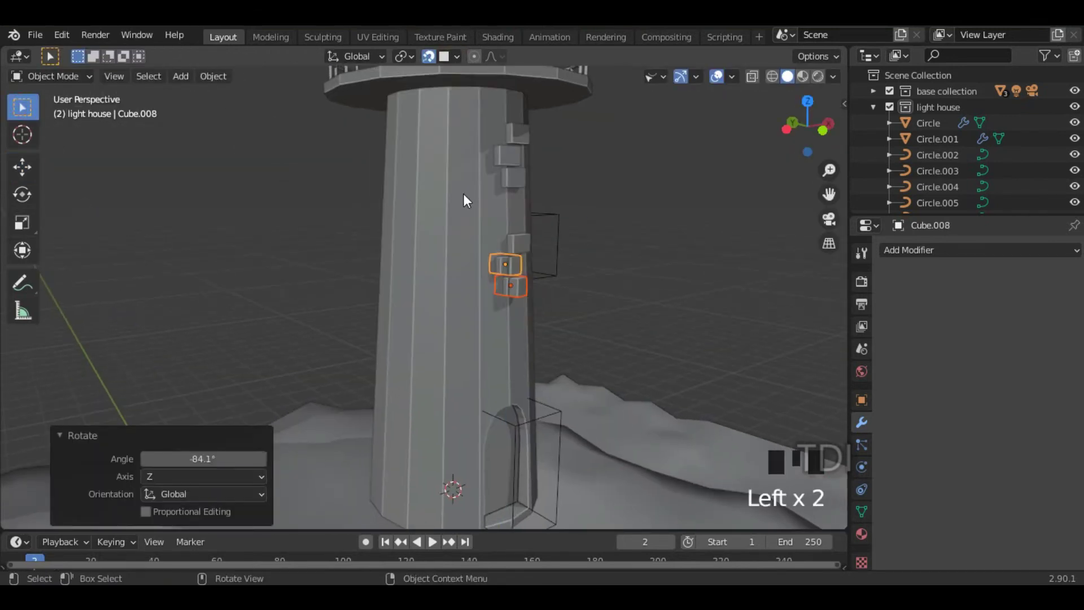
Step: Move the two-brick pair onto the tower's side wall and duplicate it lower down along Z
scroll(411, 267, "up", 4)
left_click(23, 166)
left_click_drag(508, 248, 561, 208)
scroll(561, 208, "down", 4)
key("shift+d")
key("z")
left_click(520, 334)
Step: Rotate the lower brick pair to fit the side wall, tilting it about 3.58° around Y
key("r")
left_click(586, 322)
middle_click_drag(585, 322, 576, 394, "shift")
key("r")
key("y")
left_click(462, 287)
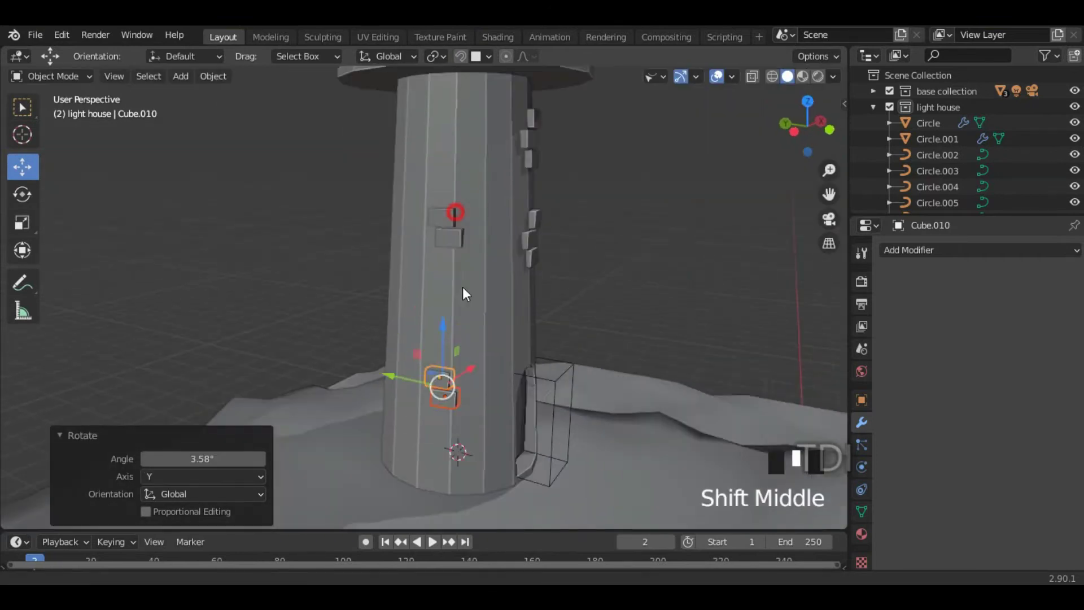
Step: Duplicate the lower pair around the tower, rotate it to the wall, and move it about 0.067 m along Y
scroll(556, 303, "down", 2)
key("shift+d")
key("r")
left_click(401, 341)
scroll(402, 341, "up", 5)
key("g")
key("y")
left_click(506, 326)
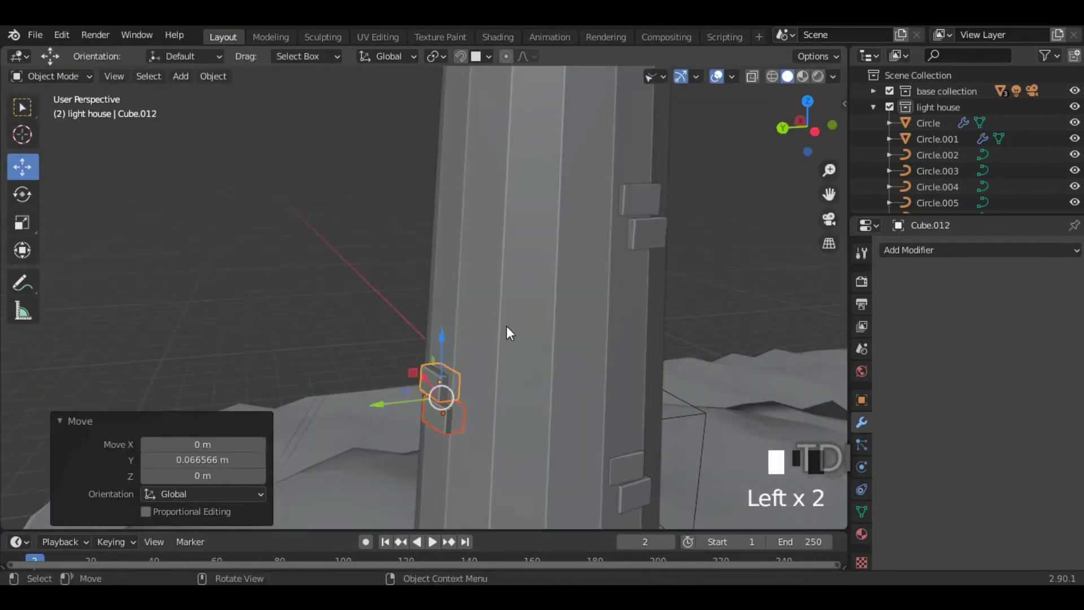
Step: Place a duplicated group of three bricks higher on the tower's rear wall, shifted about -0.133 m along Y
key("shift+d")
left_click(399, 254, "shift")
left_click(412, 276, "shift")
left_click(445, 271, "shift")
middle_click_drag(445, 271, 368, 319)
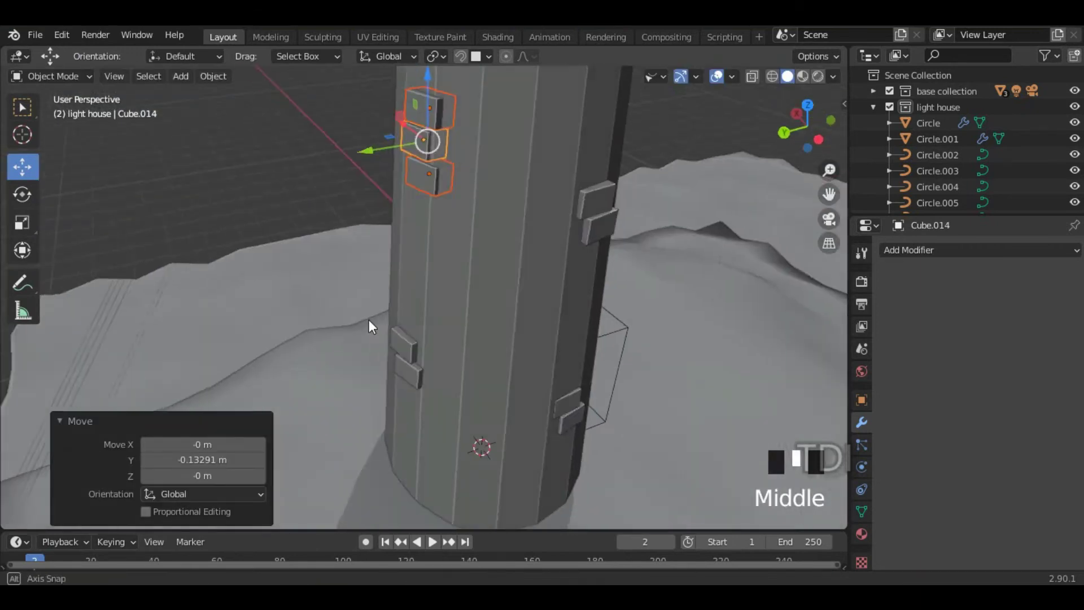
Step: Duplicate the three bricks below the window, move them about -0.036 m along X, and rotate them to the wall
key("shift+d")
left_click(378, 303)
key("g")
key("x")
left_click(446, 313)
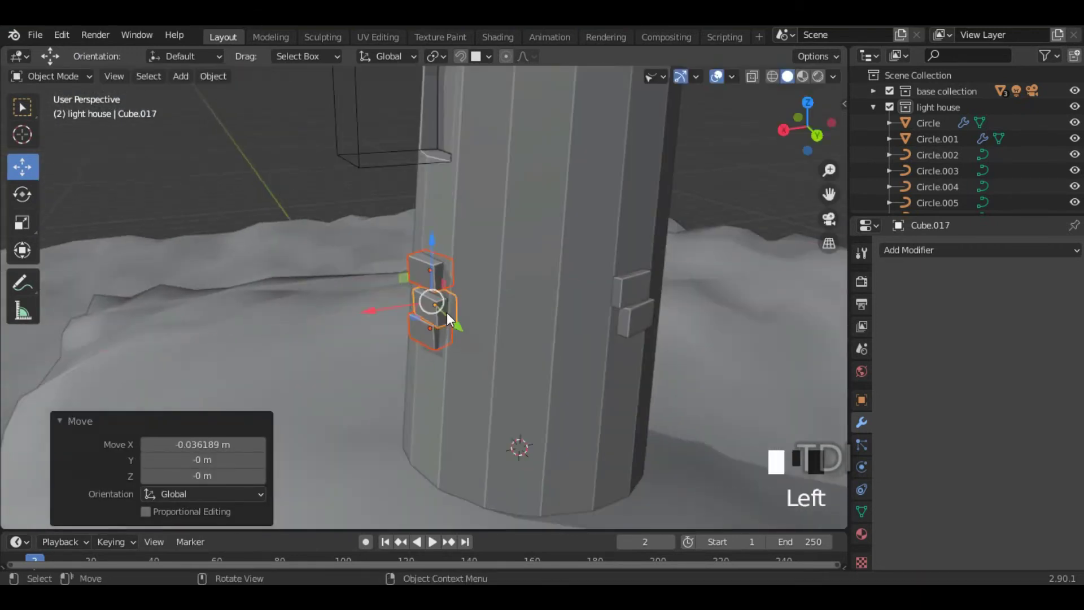
key("r")
left_click(446, 313)
middle_click_drag(446, 313, 737, 306)
Step: Duplicate a brick on the window side and move the copy about 2.32 m up along Z
key("shift+d")
left_click(381, 328)
middle_click_drag(379, 294, 425, 280)
key("shift+d")
key("z")
left_click(452, 198)
Step: Move the upper brick along X against the tower wall below the balcony
scroll(474, 117, "up", 4)
middle_click_drag(474, 117, 459, 292)
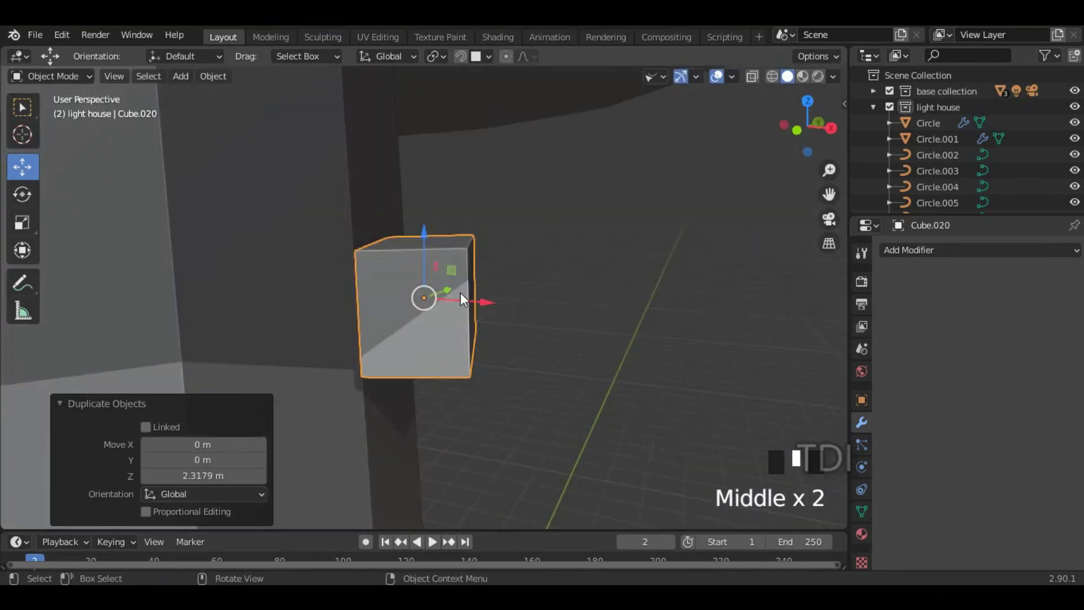
left_click_drag(459, 300, 440, 300)
middle_click_drag(440, 300, 252, 314)
key("r")
key("Escape")
Step: Duplicate the upper brick and move the copy along Z to sit next to the original
key("shift+d")
key("Escape")
key("g")
key("z")
left_click(667, 314)
middle_click_drag(667, 314, 646, 325)
key("ctrl+z")
scroll(382, 358, "up", 4)
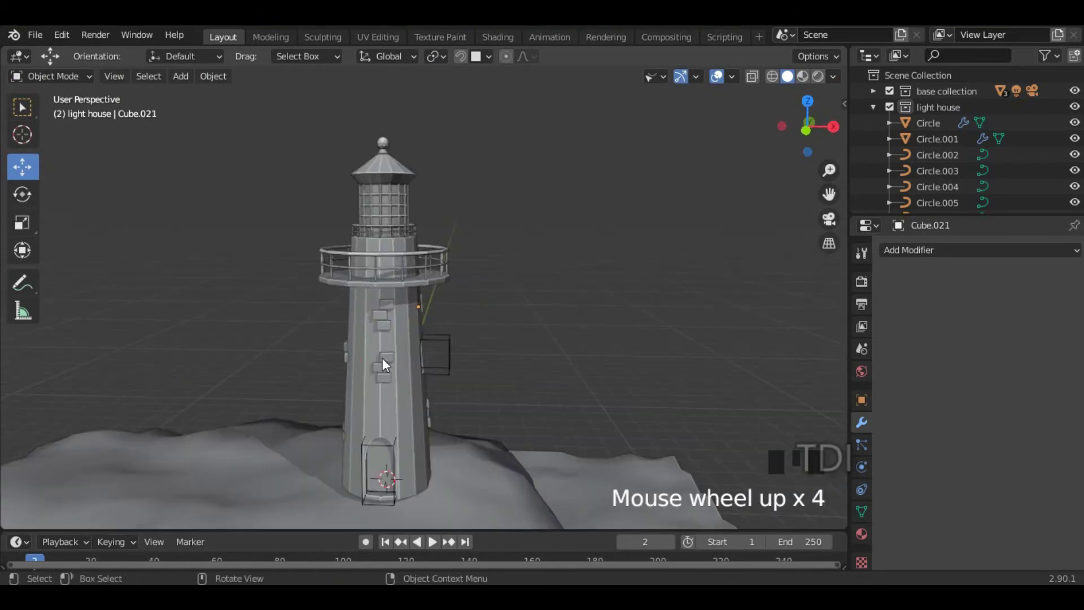
scroll(382, 359, "up", 3)
key("g")
key("z")
left_click(509, 335)
Step: Rotate the lower front brick group about 3.49° around Z and move it along Y into the wall
middle_click_drag(508, 336, 555, 328)
key("r")
key("z")
left_click_drag(429, 389, 416, 389)
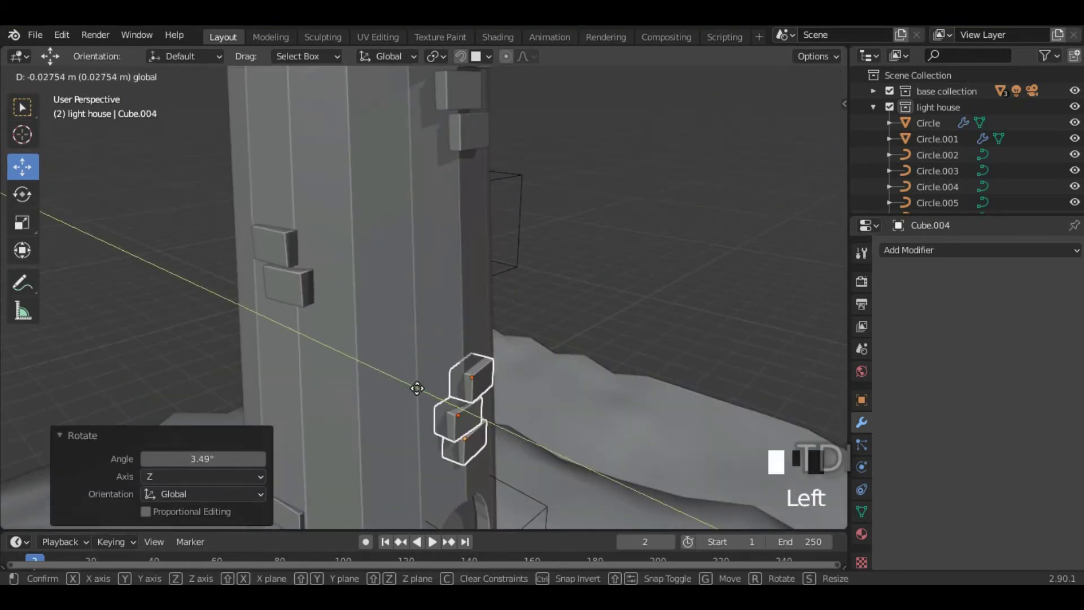
left_click(416, 389)
left_click(645, 339)
Step: Examine the placement of the brick groups around the whole lighthouse
middle_click_drag(645, 340, 503, 320)
scroll(510, 248, "down", 5)
middle_click_drag(511, 248, 505, 272)
scroll(553, 229, "down", 4)
scroll(482, 259, "up", 2)
middle_click_drag(616, 258, 473, 245)
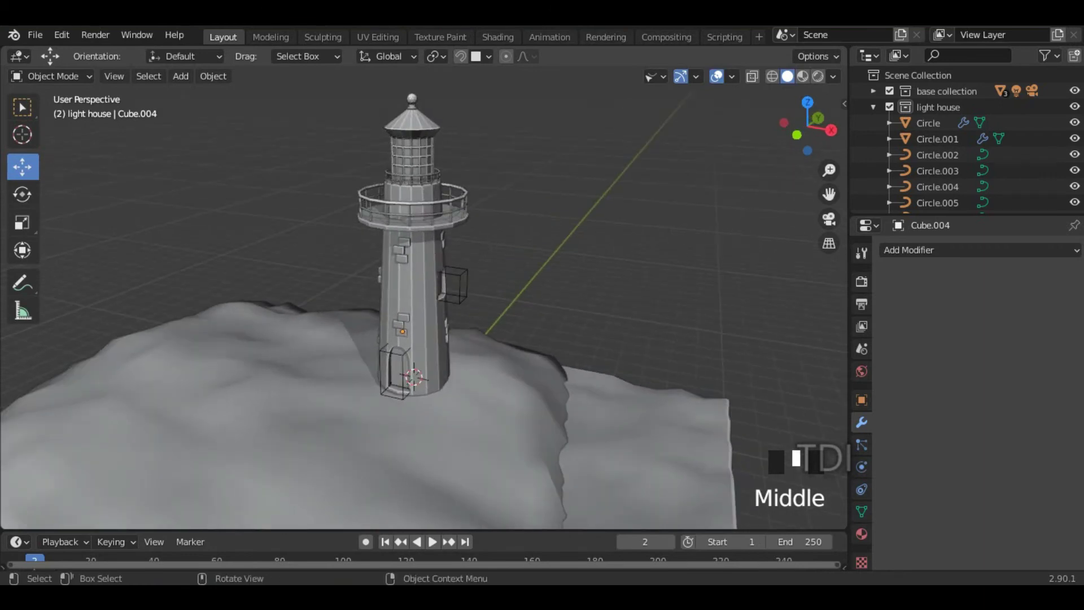
middle_click_drag(469, 252, 542, 343)
key("KP_3")
scroll(507, 232, "up", 4)
key("KP_1")
scroll(499, 323, "up", 2)
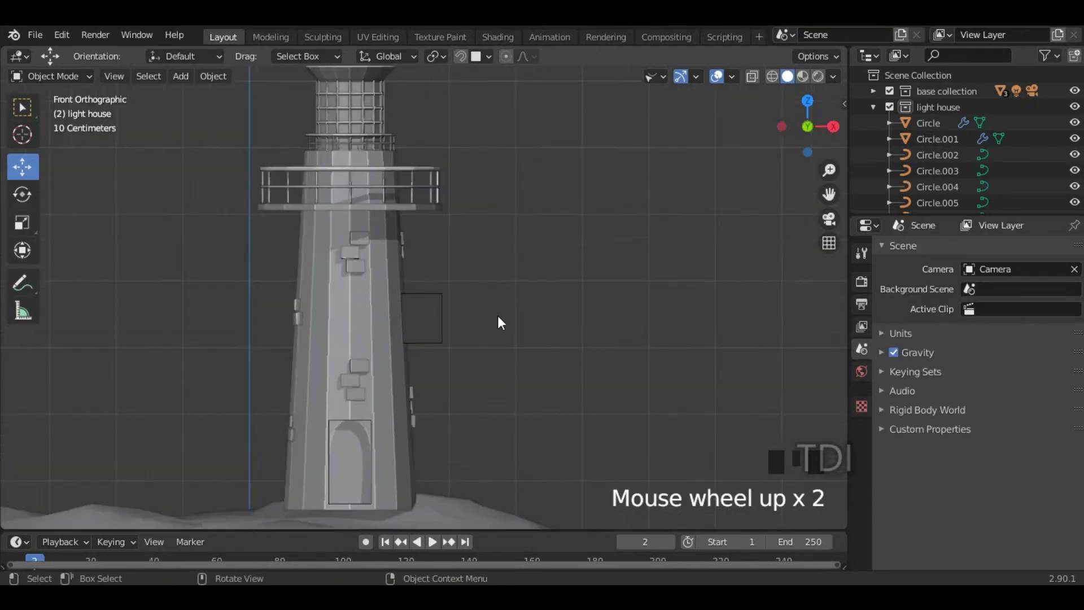
Step: Select the lower balcony platform, frame it from below, and enter Edit Mode
scroll(499, 321, "up", 3)
middle_click_drag(516, 174, 462, 336, "shift")
scroll(462, 333, "up", 2)
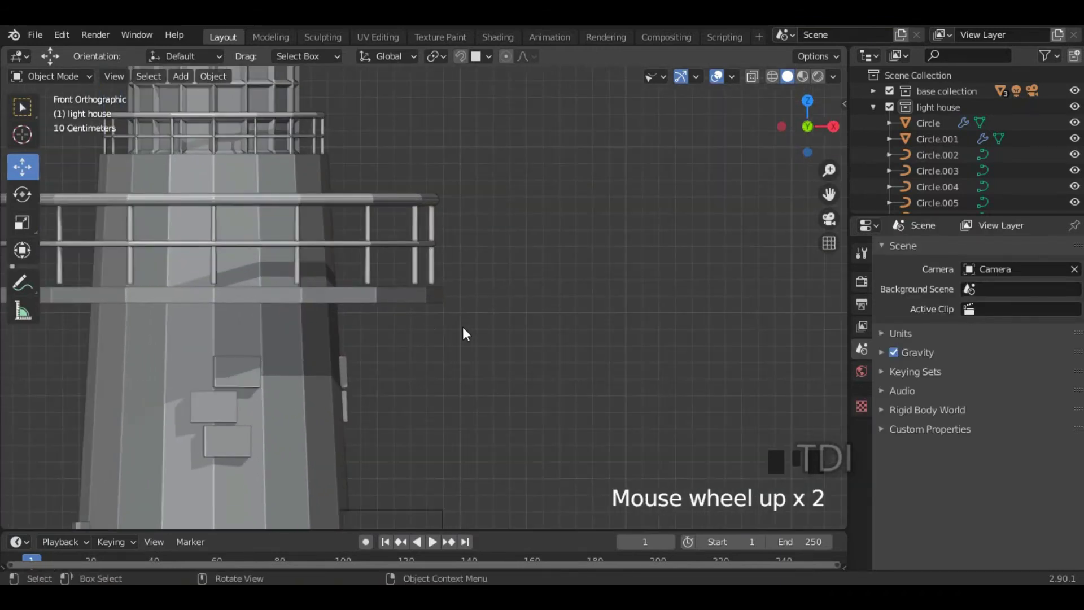
left_click(418, 296)
middle_click_drag(547, 342, 491, 261)
key("KP_Decimal")
key("Tab")
Step: Duplicate one radial edge on the underside of the lower balcony platform in place
scroll(442, 268, "up", 2)
left_click(122, 76)
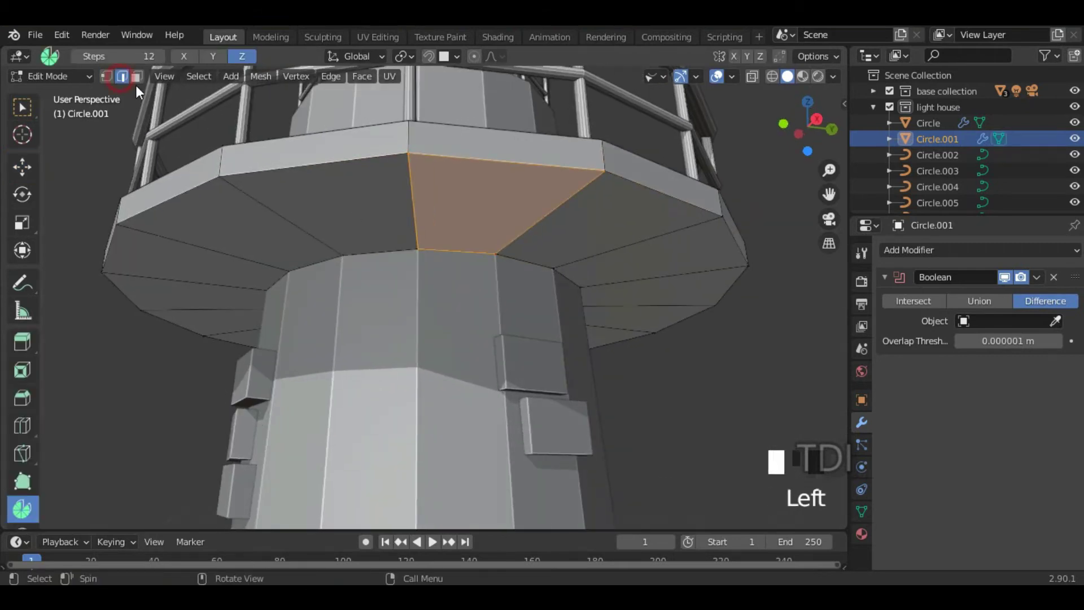
left_click(563, 209)
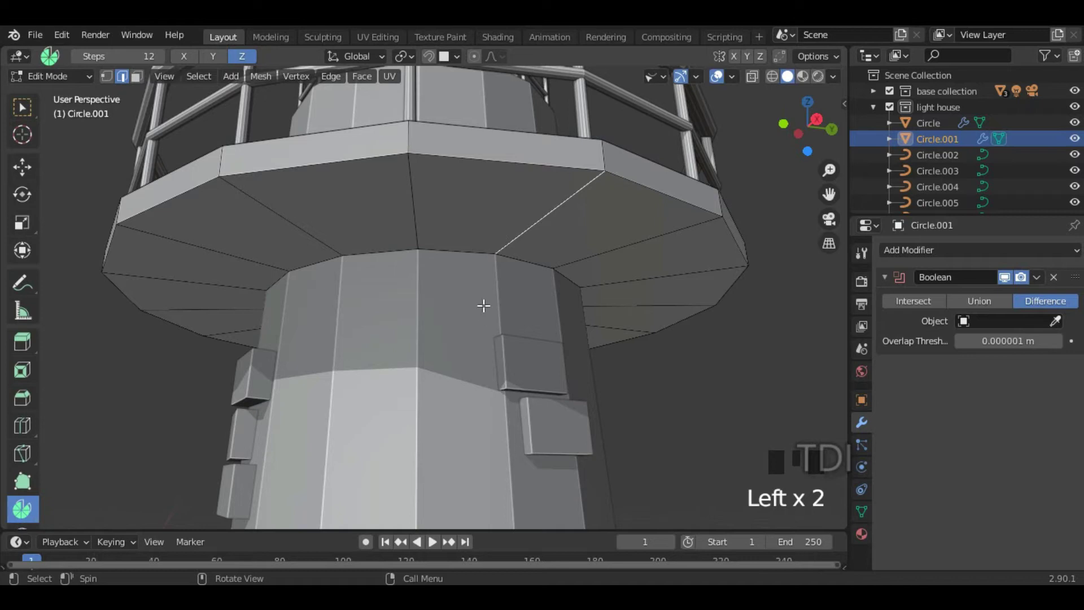
key("shift+d")
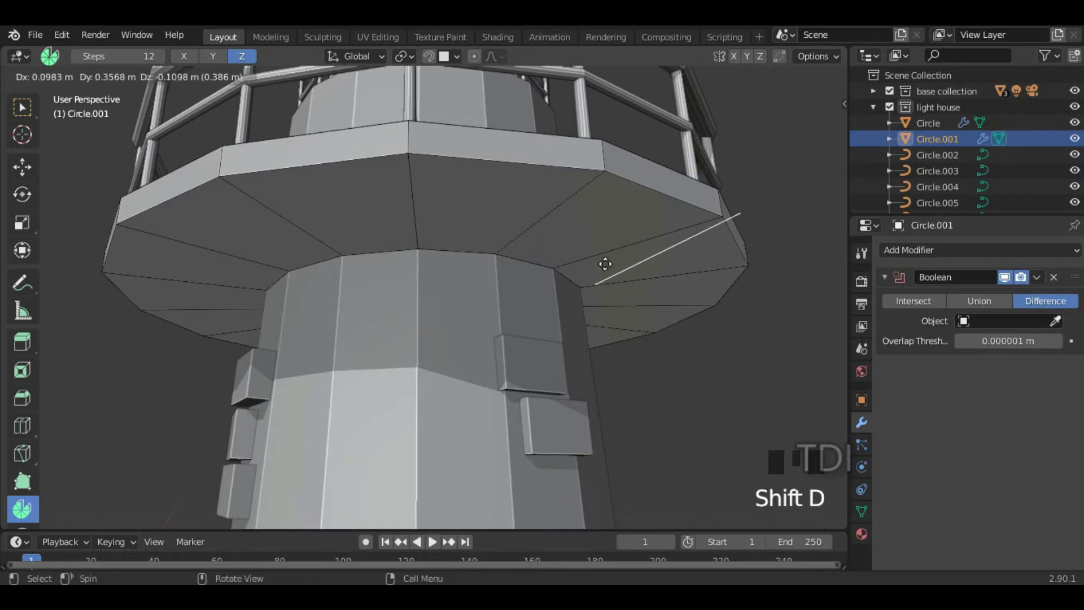
left_click(650, 327)
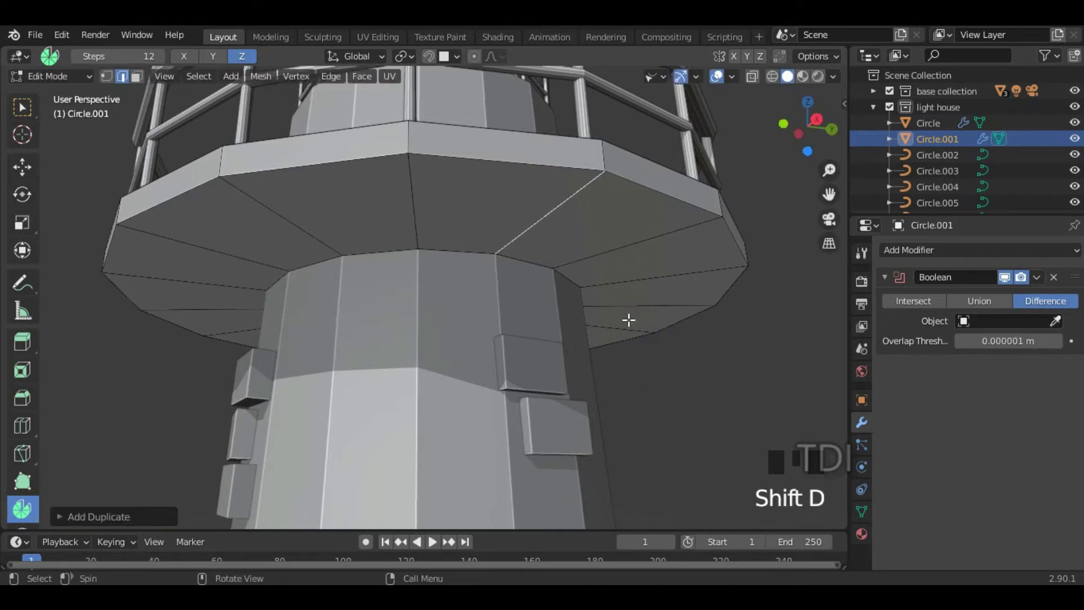
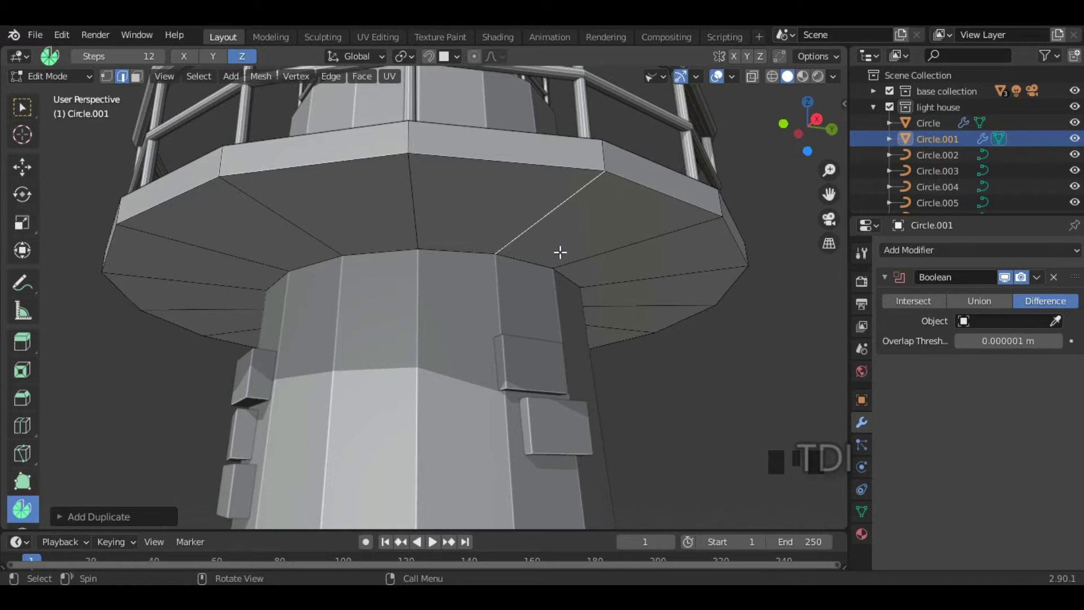
Step: Separate the duplicated edge into its own object and select it in Object Mode
middle_click_drag(586, 258, 597, 275)
key("p")
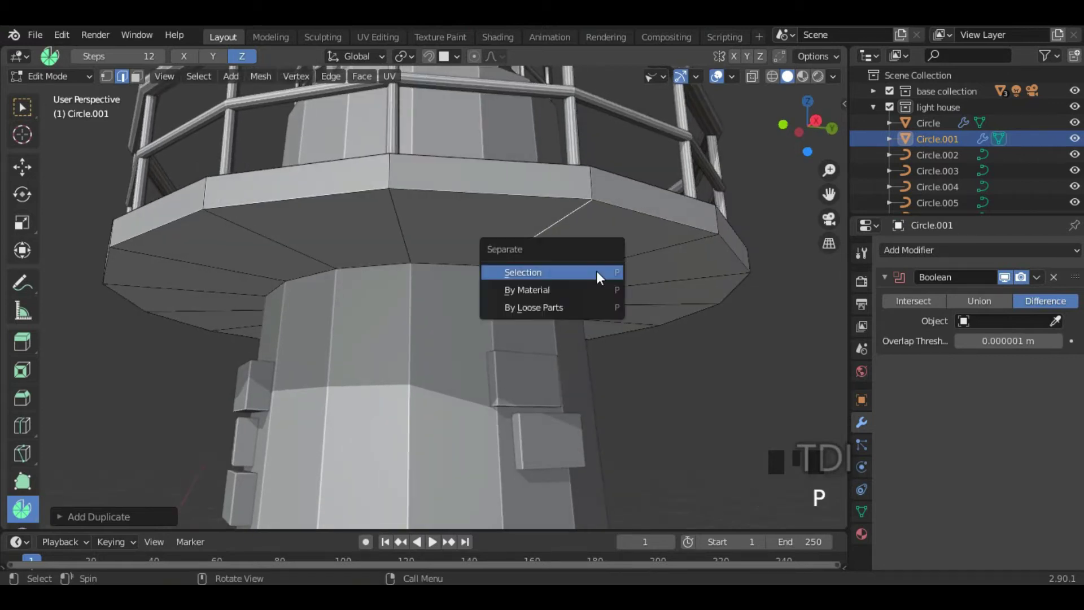
left_click(593, 271)
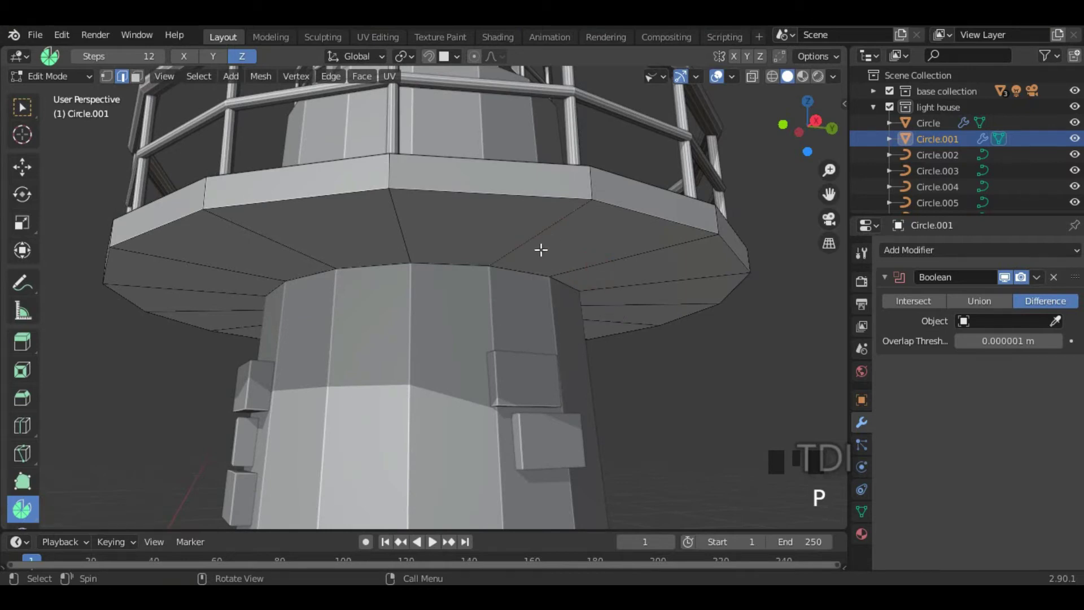
key("Tab")
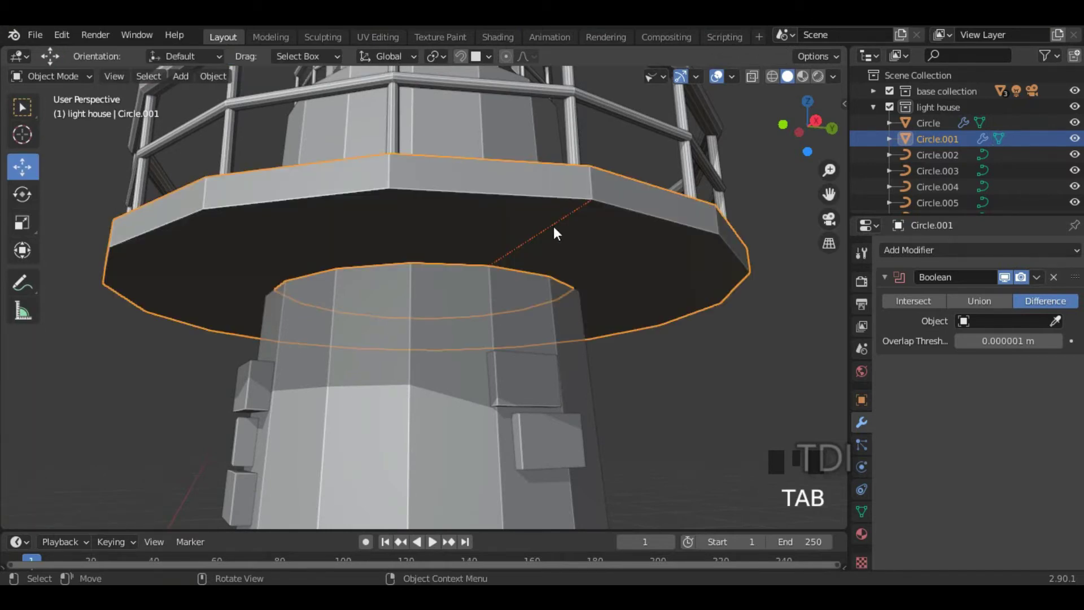
left_click(553, 227)
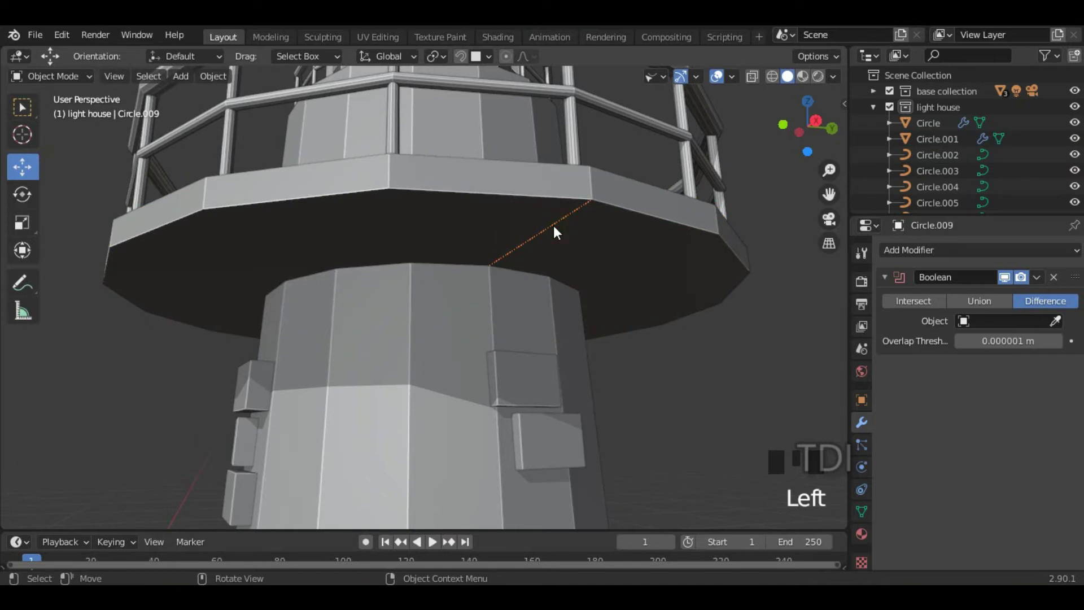
Step: Extrude the whole separated edge downward along Z into a vertical bracket face beneath the balcony
scroll(522, 264, "down", 3)
middle_click_drag(523, 265, 619, 267)
key("Tab")
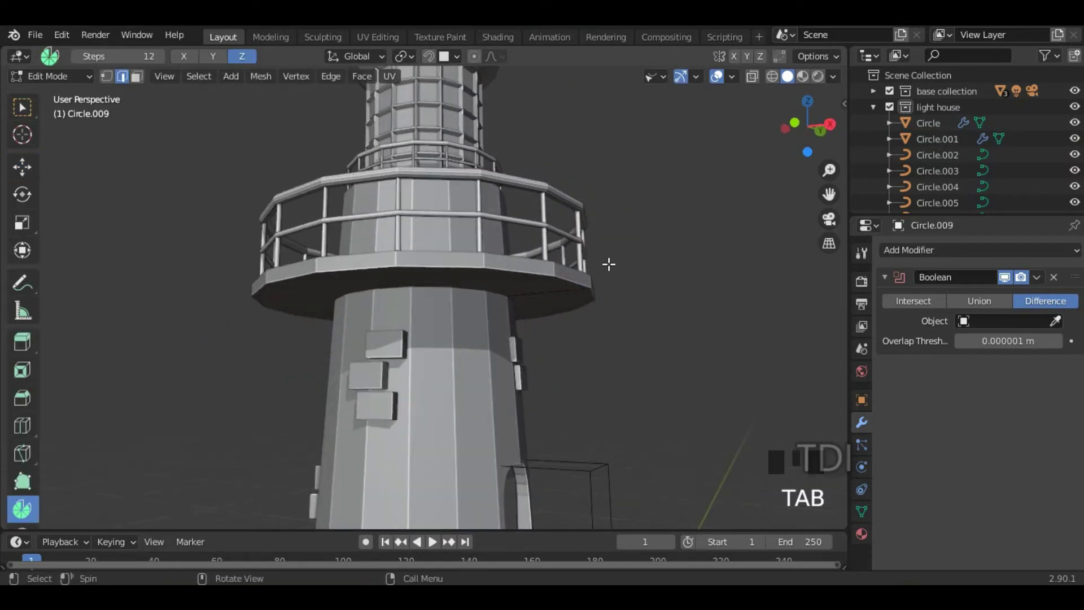
left_click(106, 77)
key("a")
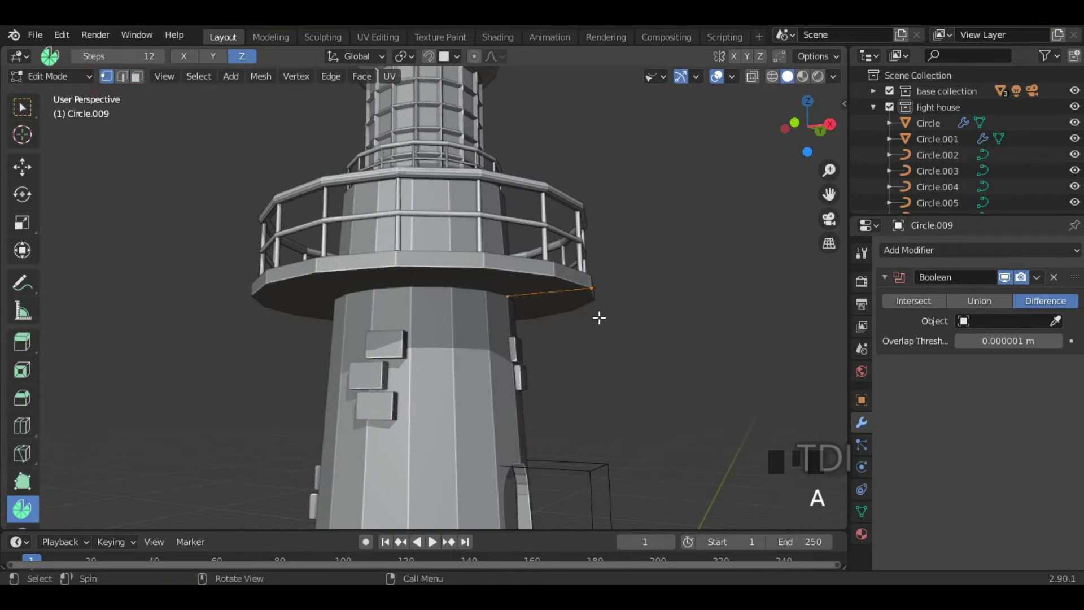
scroll(599, 317, "up", 1)
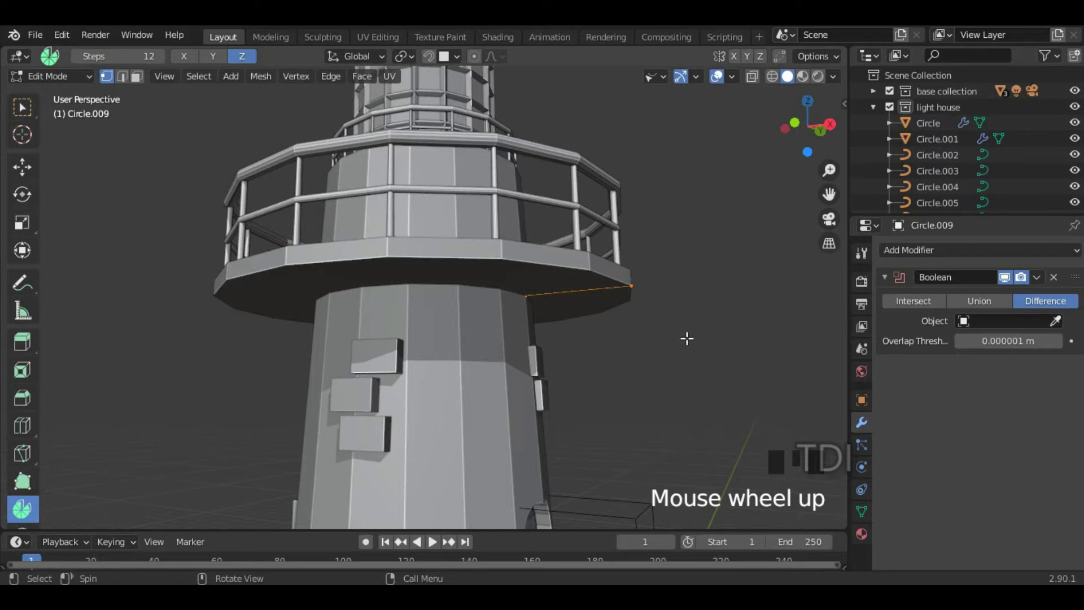
key("e")
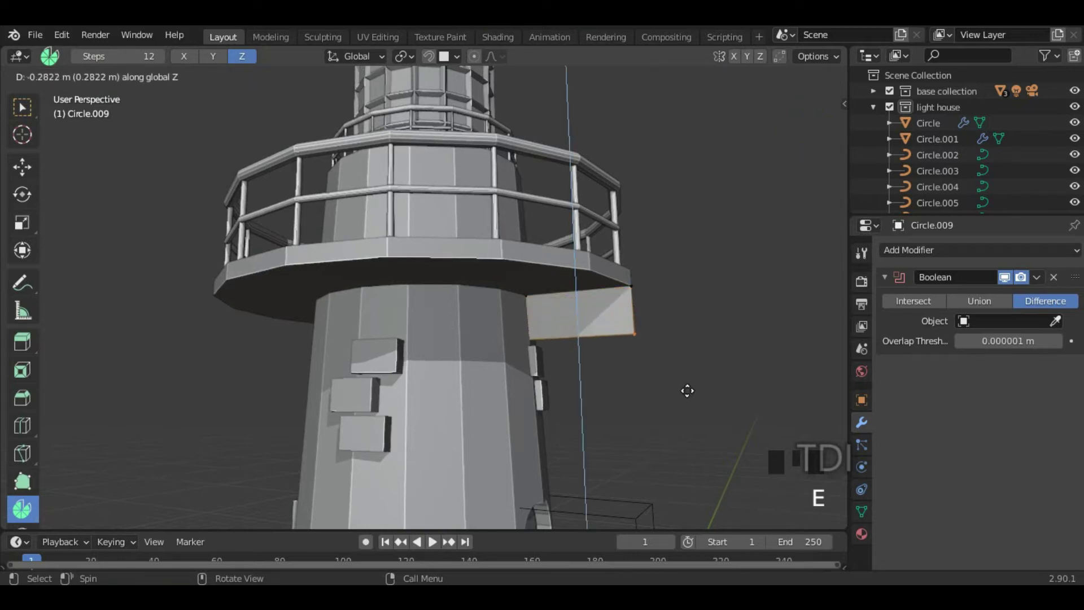
left_click(686, 406)
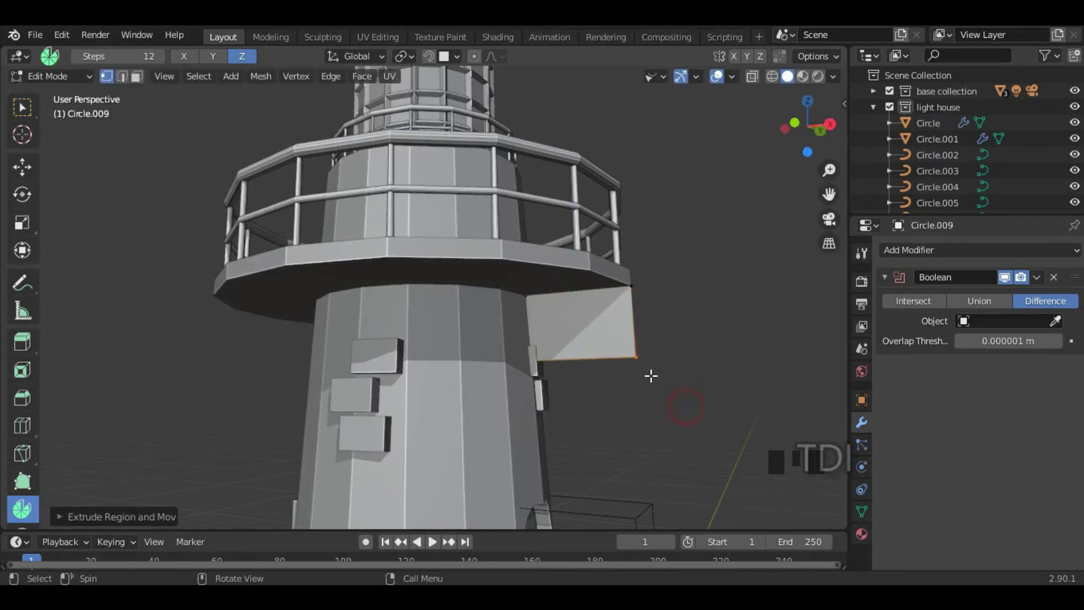
Step: Add one horizontal loop cut through the middle of the bracket face
left_click(636, 356)
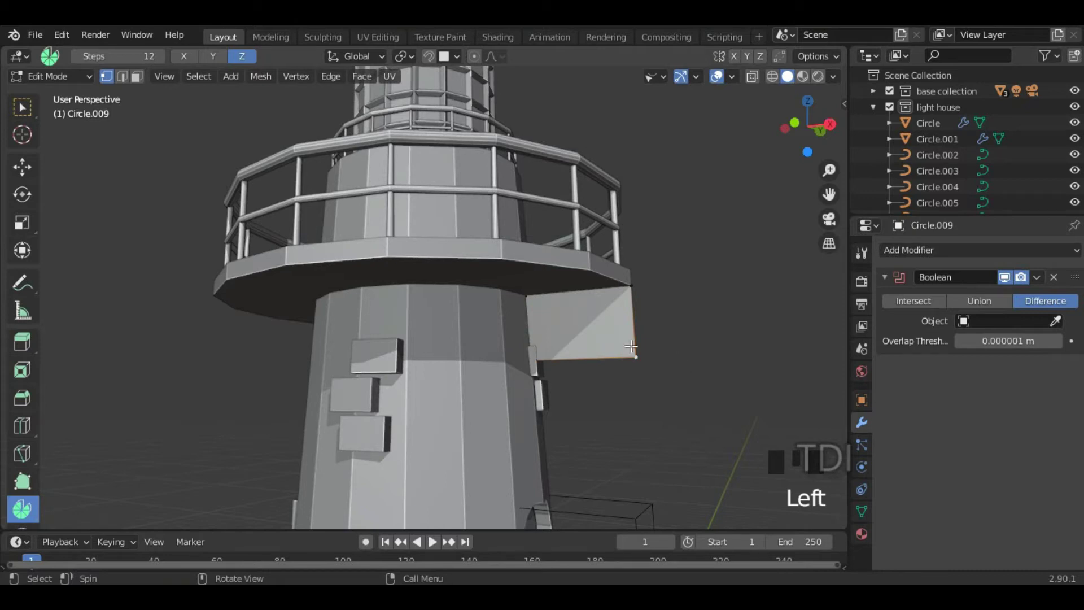
key("ctrl")
key("ctrl+r")
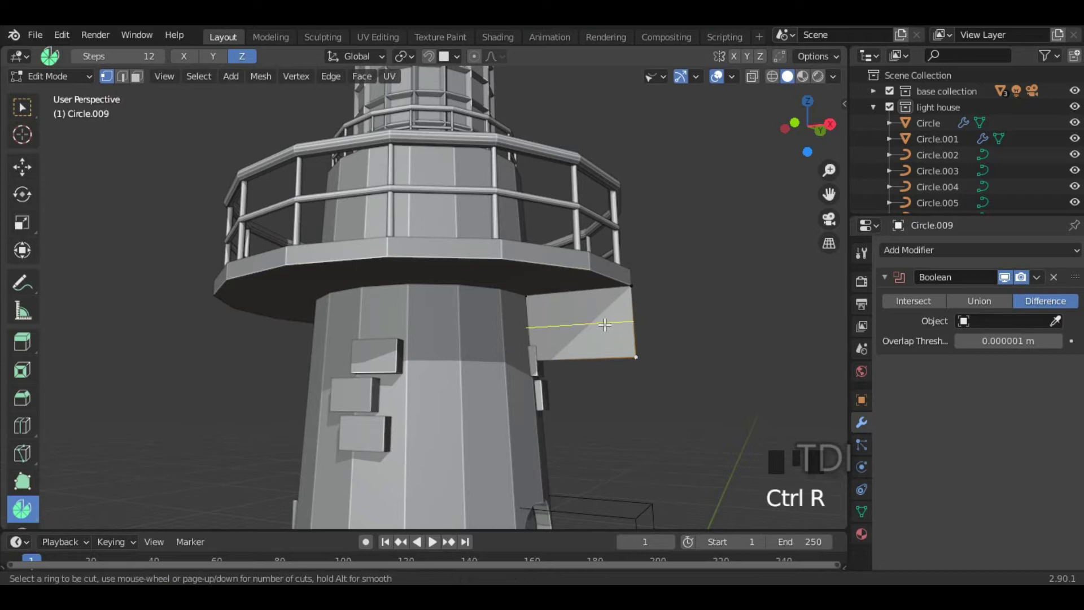
left_click(632, 323)
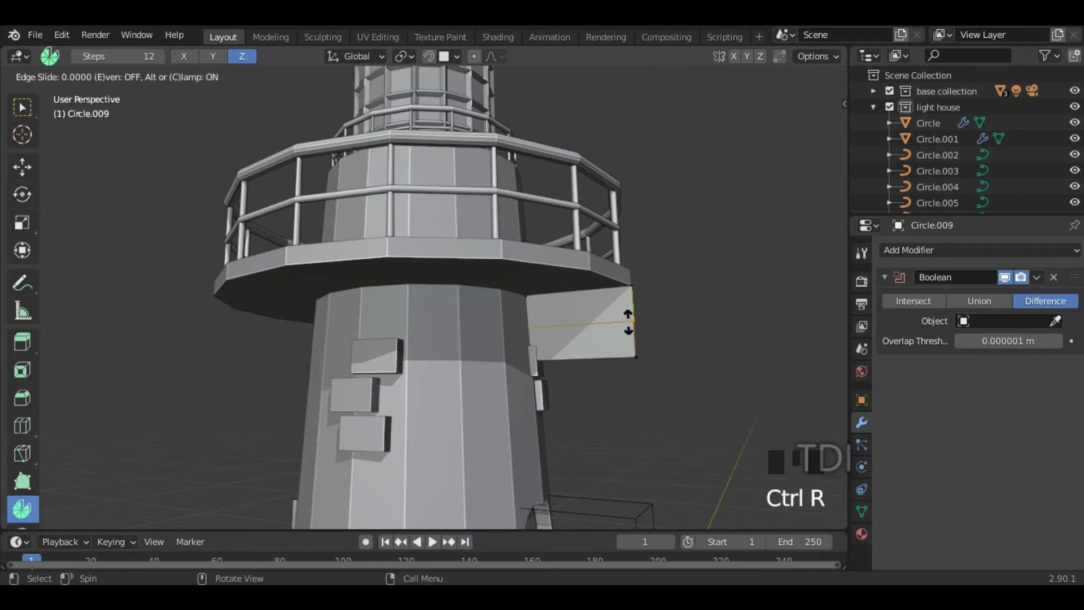
left_click(631, 337)
middle_click_drag(635, 354, 610, 331)
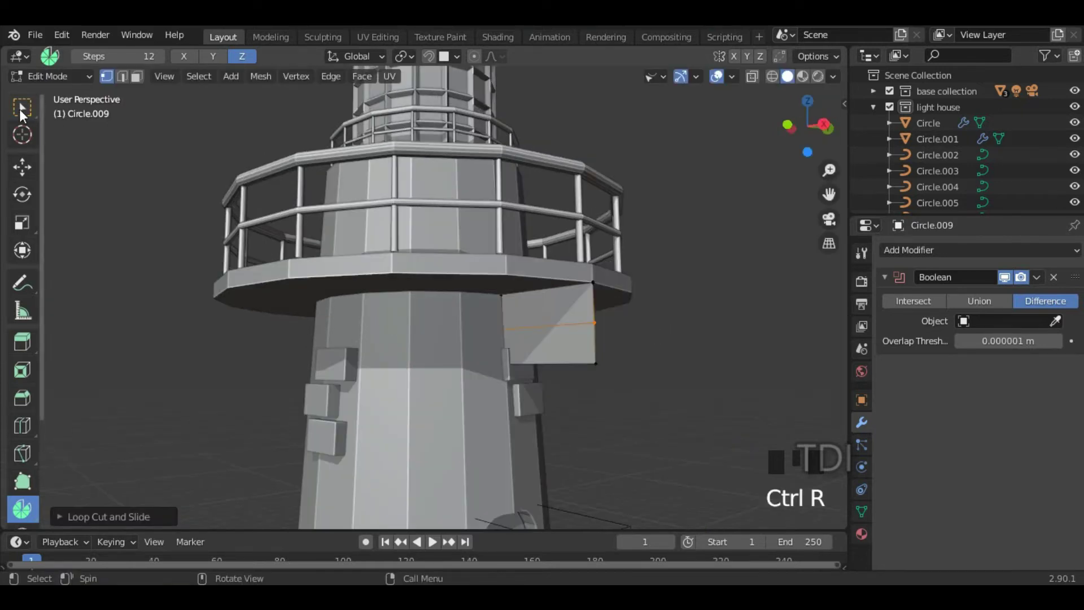
Step: Move the bracket's middle and lower outer vertices inward toward the tower and view it from the front
left_click(22, 107)
left_click(593, 356)
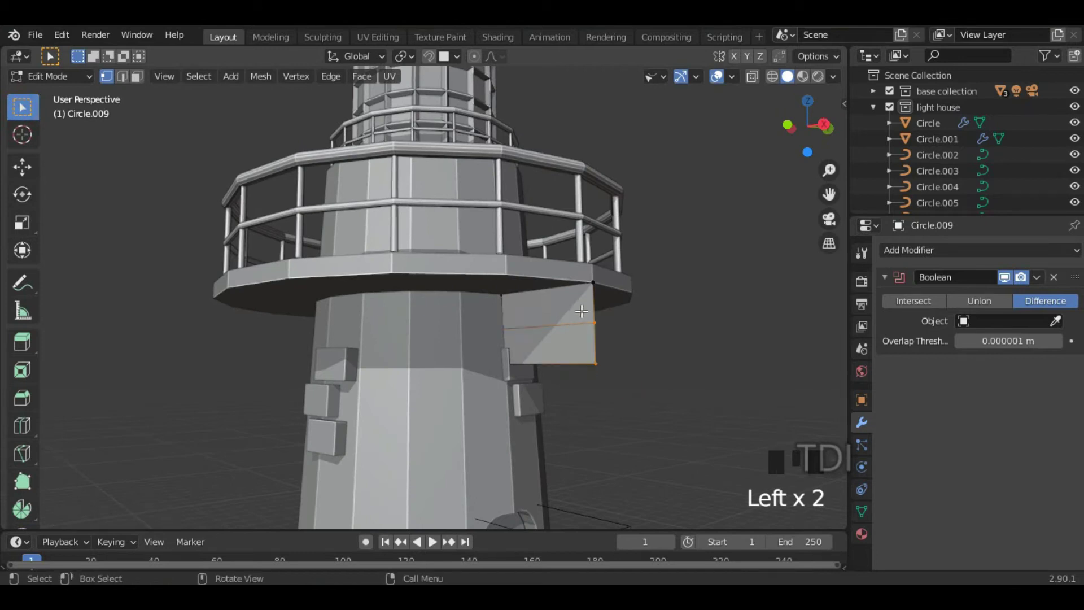
left_click(22, 166)
middle_click_drag(564, 395, 597, 371)
left_click_drag(597, 371, 569, 361)
middle_click_drag(568, 361, 576, 350)
key("KP_1")
Step: Move the bracket's lowest outer vertex further inward to taper its profile, and show it in front wireframe view
scroll(576, 348, "up", 5)
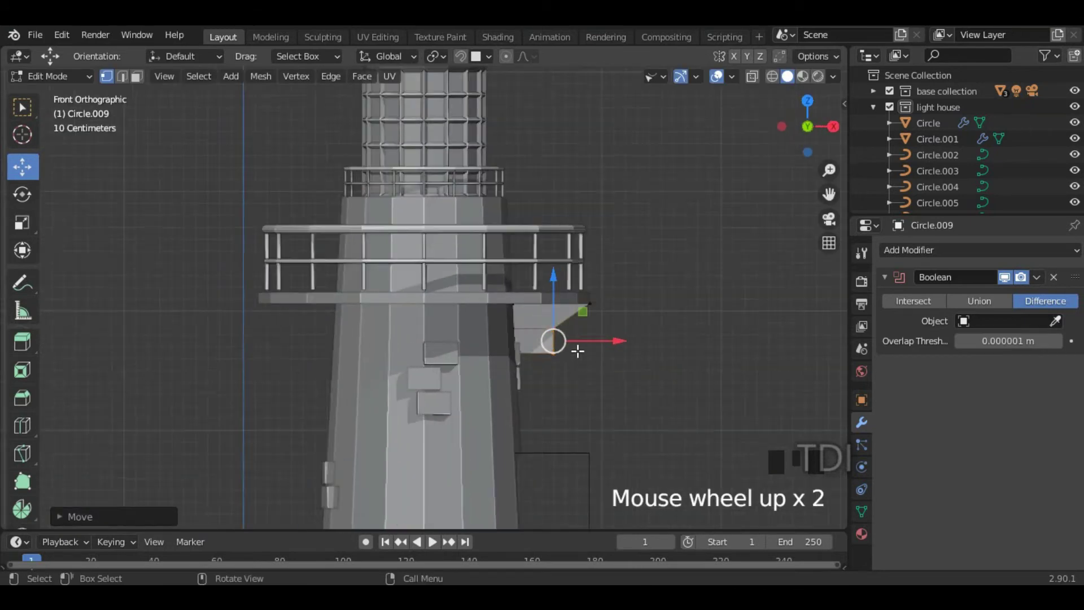
middle_click_drag(683, 332, 607, 361, "shift")
left_click(576, 394)
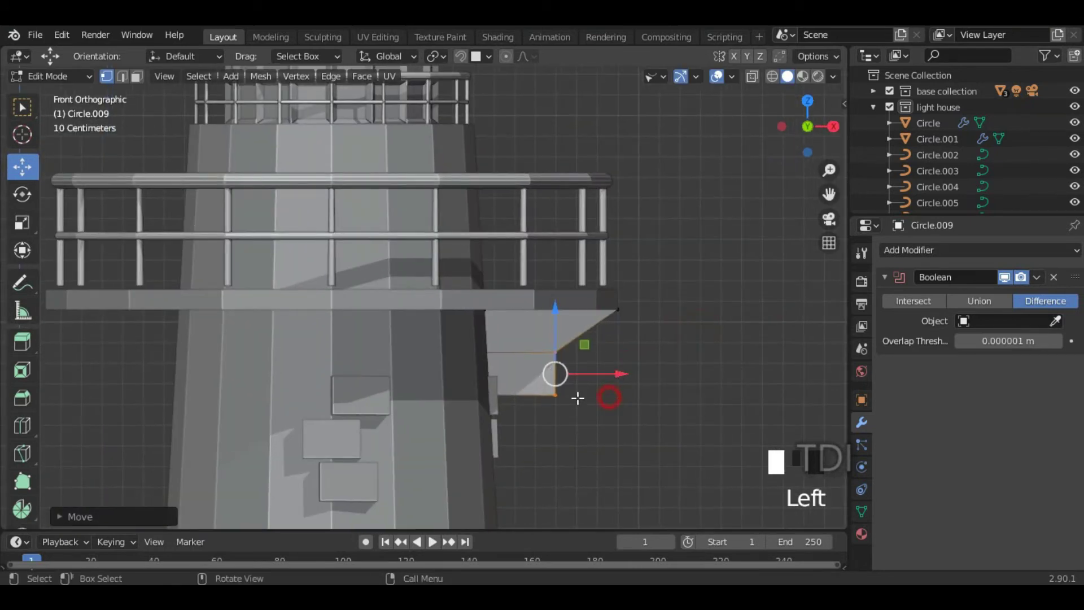
left_click_drag(555, 395, 571, 392)
scroll(571, 391, "up", 3)
middle_click_drag(570, 392, 634, 358, "shift")
mouse_move(634, 358)
left_mouse_down()
mouse_move(762, 273)
mouse_move(710, 268)
left_mouse_up()
scroll(620, 370, "down", 2)
middle_click_drag(619, 370, 603, 392)
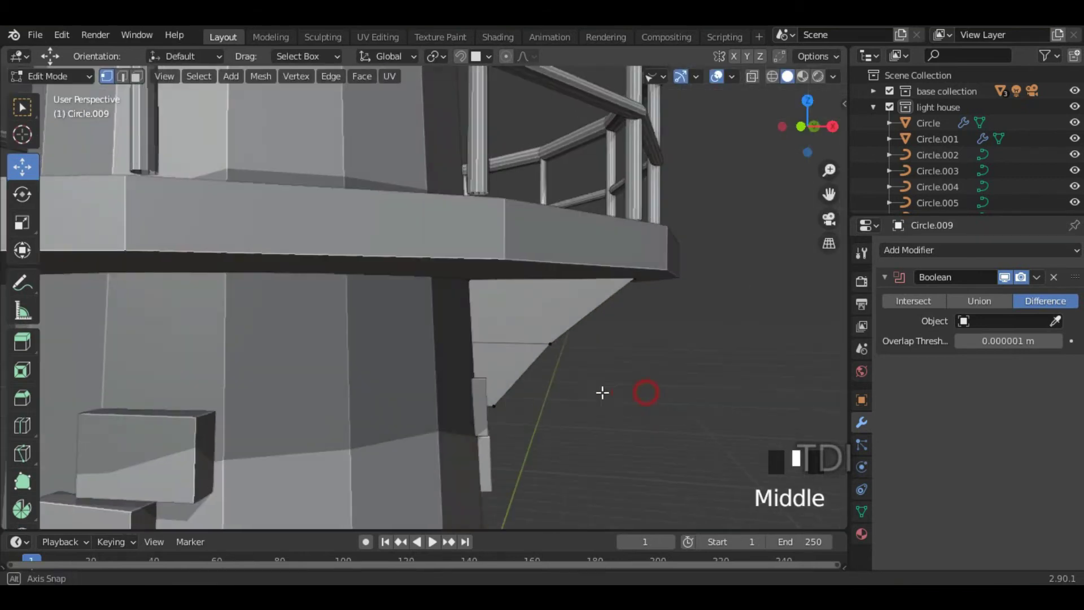
key("z")
left_click(372, 401)
key("KP_1")
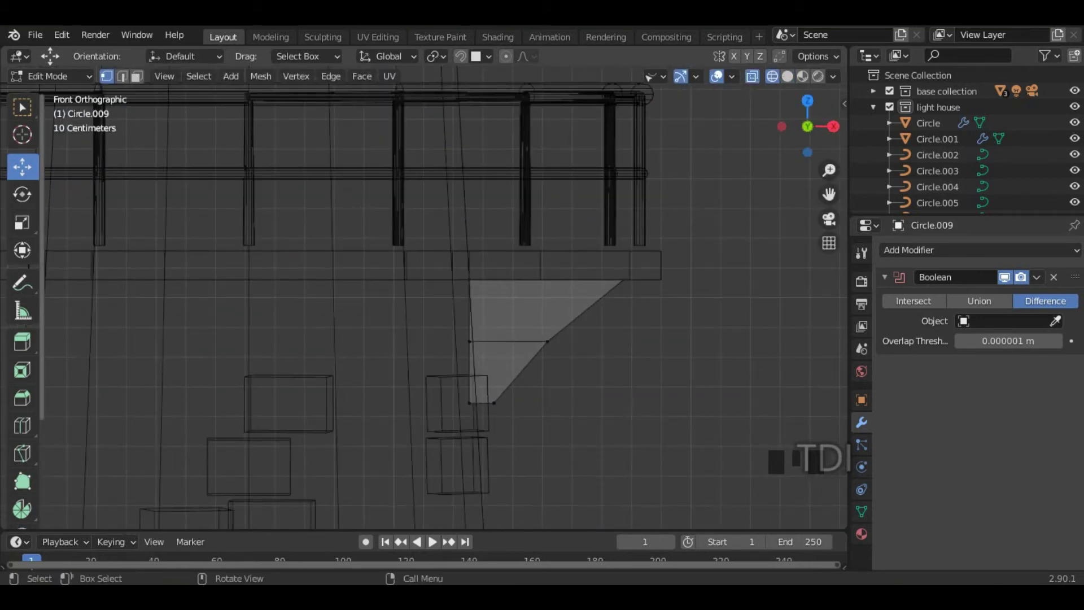
Step: Examine the bracket's shape and fit beneath the balcony from several angles
scroll(444, 283, "up", 2)
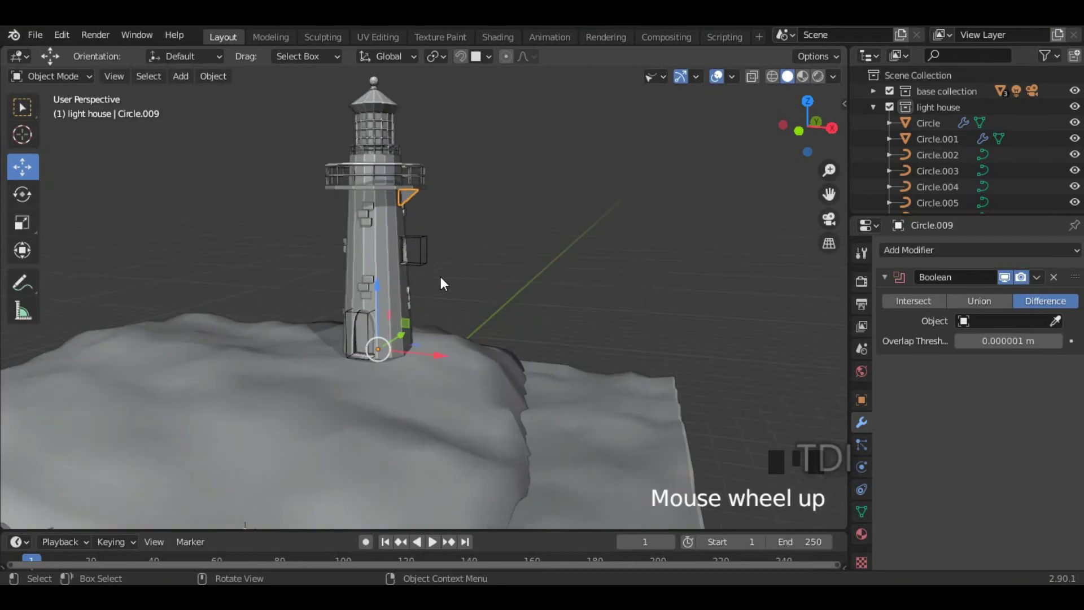
scroll(443, 283, "up", 3)
middle_click_drag(491, 219, 468, 346, "shift")
scroll(452, 256, "up", 5)
middle_click_drag(452, 257, 407, 295)
mouse_move(537, 283)
middle_mouse_down()
mouse_move(329, 263)
mouse_move(531, 282)
middle_mouse_up()
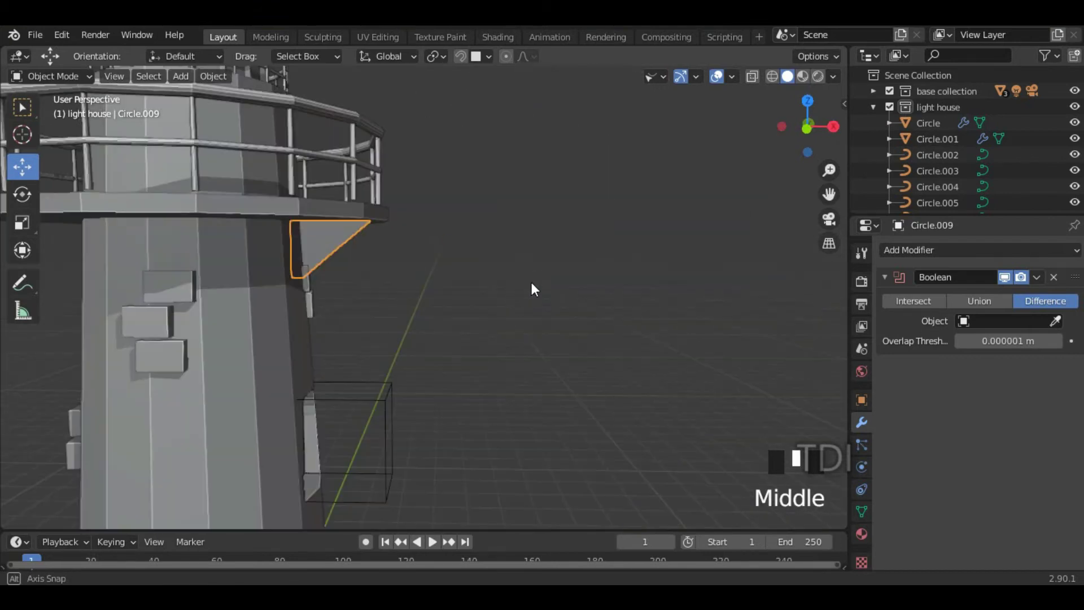
scroll(452, 308, "down", 4)
middle_click_drag(452, 309, 438, 342, "shift")
scroll(442, 271, "down", 3)
Step: Snap the 3D cursor to the origin of the lighthouse tower
left_click(385, 303)
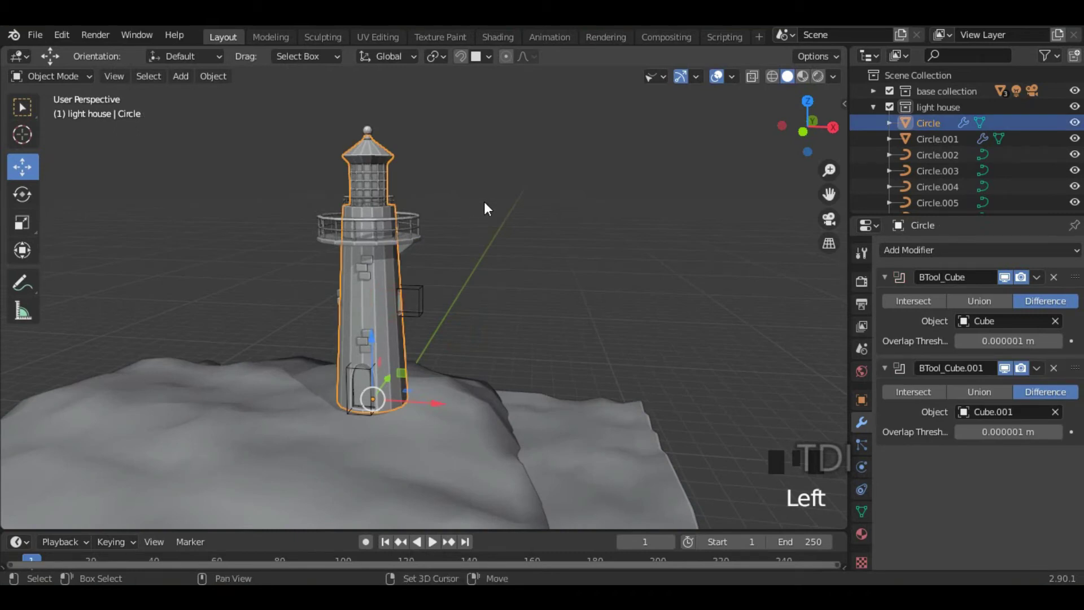
key("shift+s")
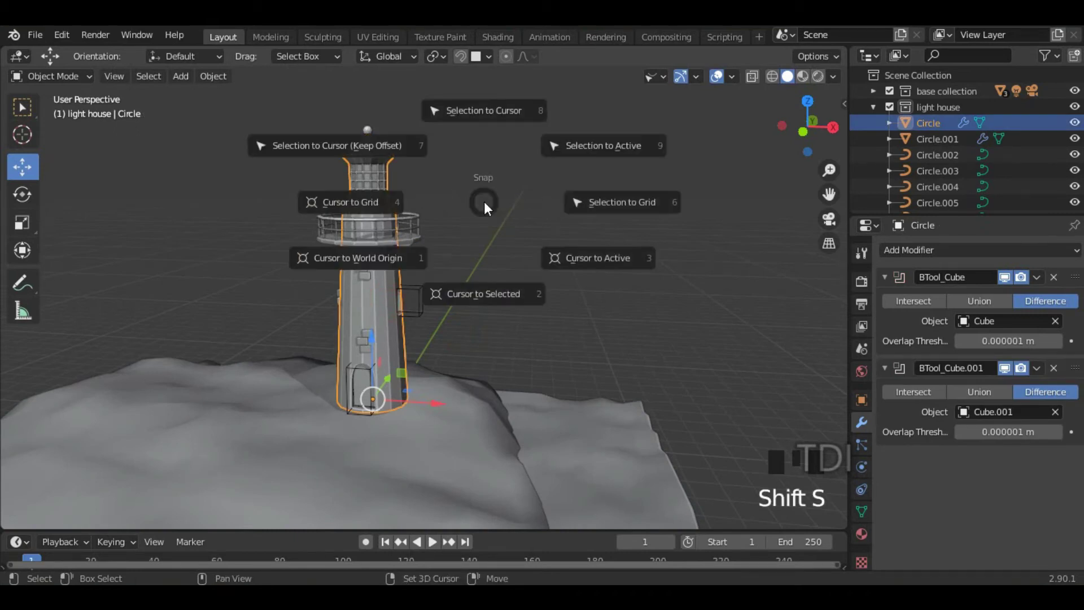
left_click(478, 300)
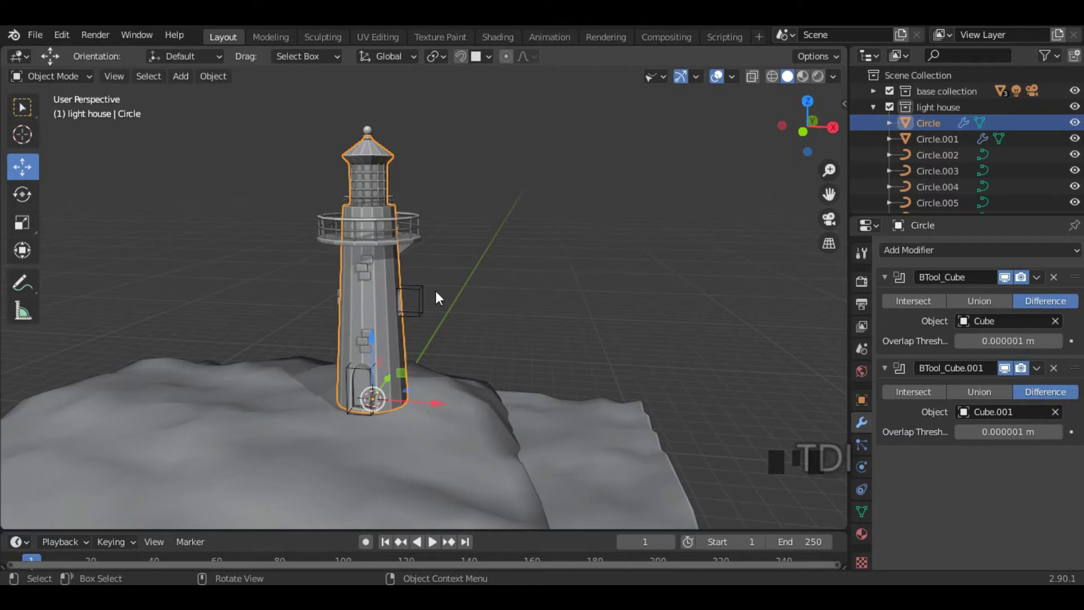
Step: Spin the whole bracket mesh around the tower's vertical axis in 12 steps over 346°
scroll(436, 290, "up", 4)
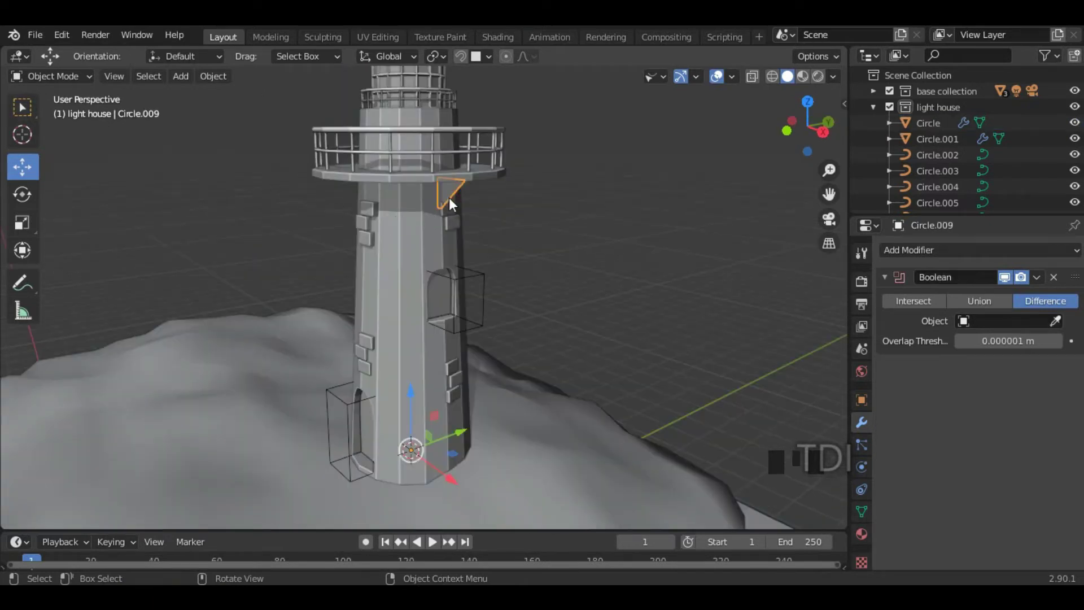
key("Tab")
key("a")
middle_click_drag(479, 203, 436, 208)
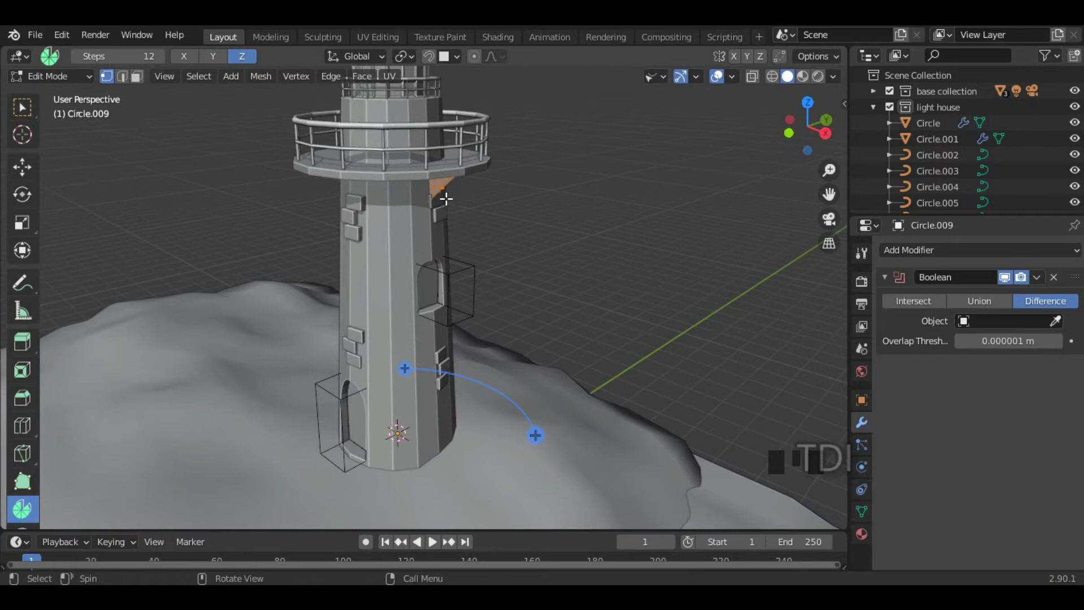
left_click_drag(406, 365, 494, 402)
middle_click_drag(511, 448, 474, 382)
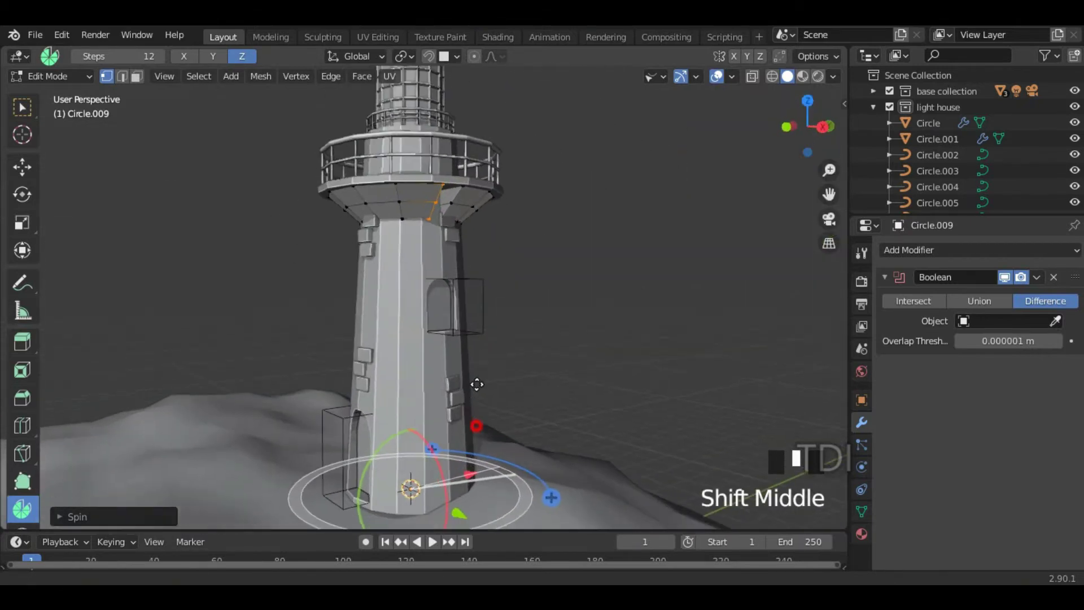
Step: Turn on Use Duplicates for the spin so the brackets are separate copies, and check them around the tower
left_click(76, 517)
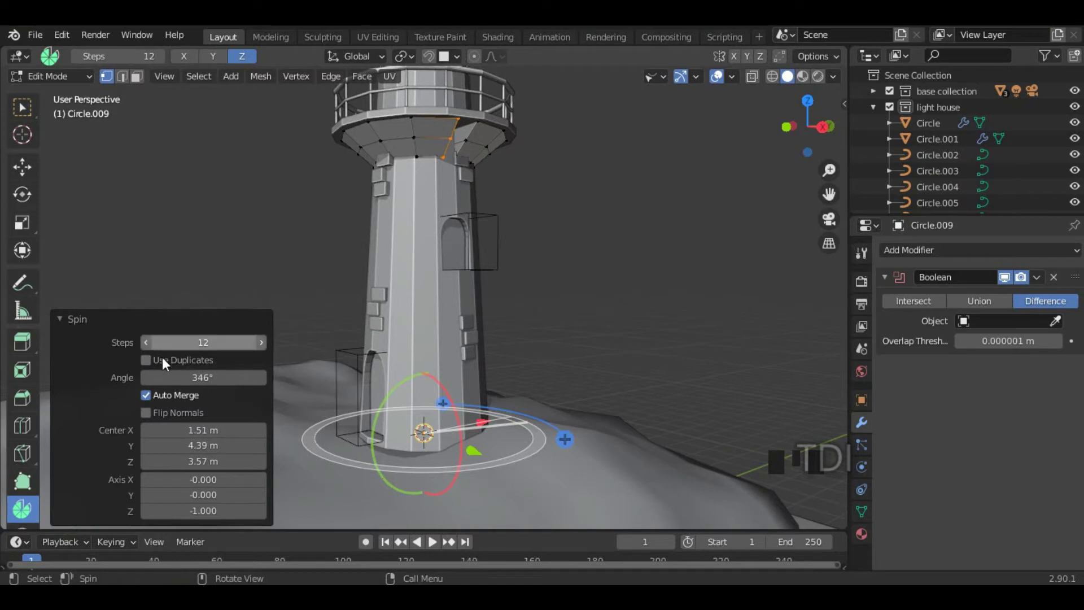
left_click(146, 359)
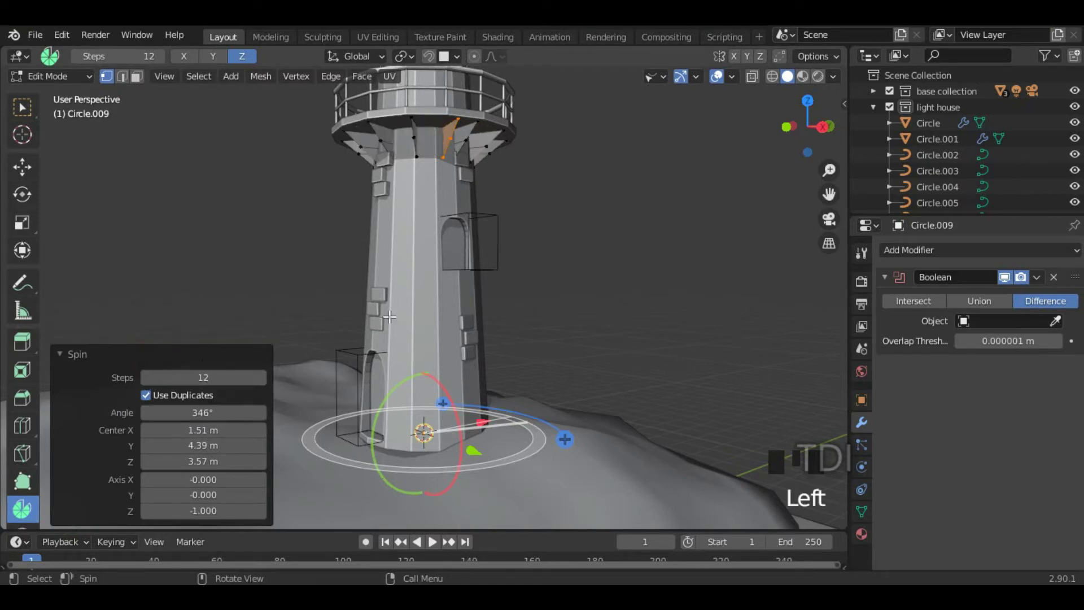
middle_click_drag(578, 216, 371, 259)
middle_click_drag(576, 262, 550, 235)
scroll(581, 244, "down", 4)
Step: Return to Object Mode and add a Solidify modifier to the balcony brackets
key("Tab")
left_click(550, 236)
scroll(547, 307, "down", 4)
middle_click_drag(548, 307, 462, 276, "shift")
scroll(503, 145, "up", 5)
middle_click_drag(503, 145, 677, 336, "shift")
scroll(512, 316, "up", 4)
left_click(971, 250)
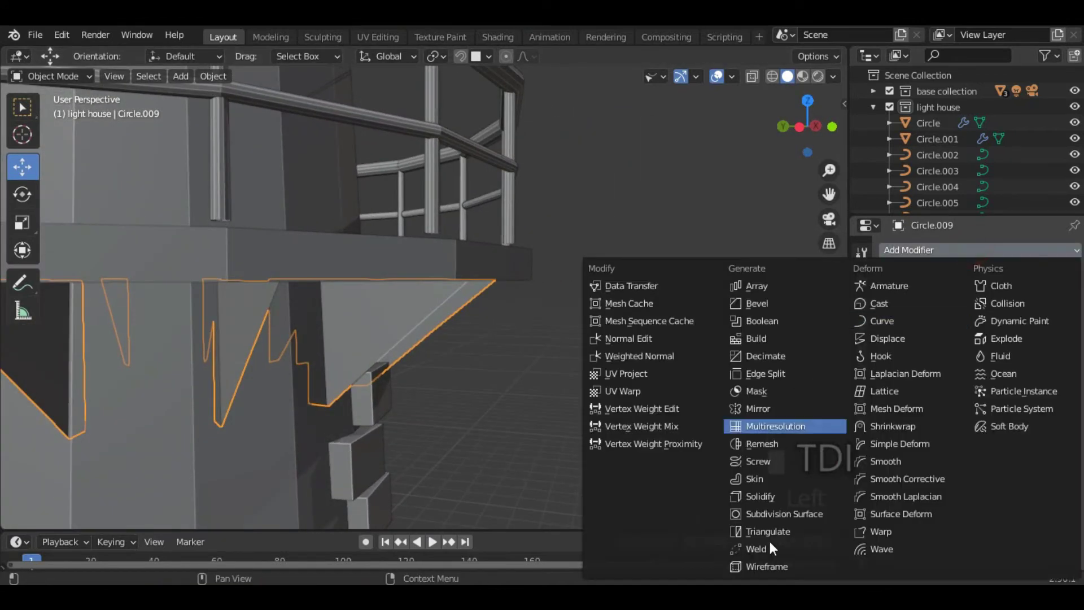
left_click(782, 493)
middle_click_drag(612, 418, 525, 402)
left_click(592, 407)
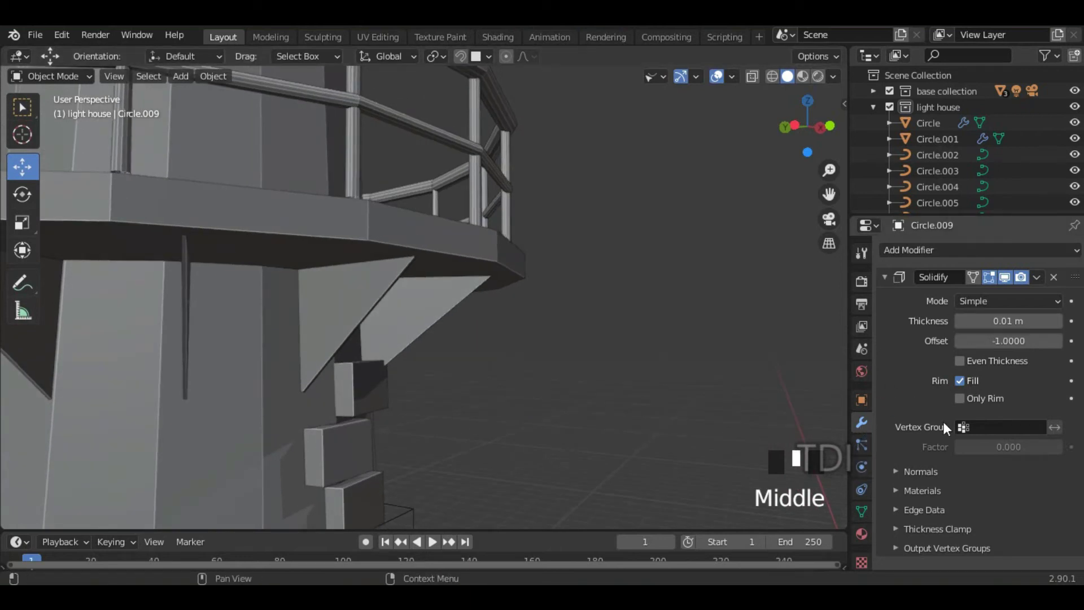
Step: Increase the Solidify thickness of the balcony brackets in small increments and inspect them
left_click(1057, 320)
left_click(1057, 321)
left_click(1057, 320)
left_click(1057, 320)
left_click(1057, 321)
left_click(1056, 321)
middle_click_drag(515, 406, 284, 408)
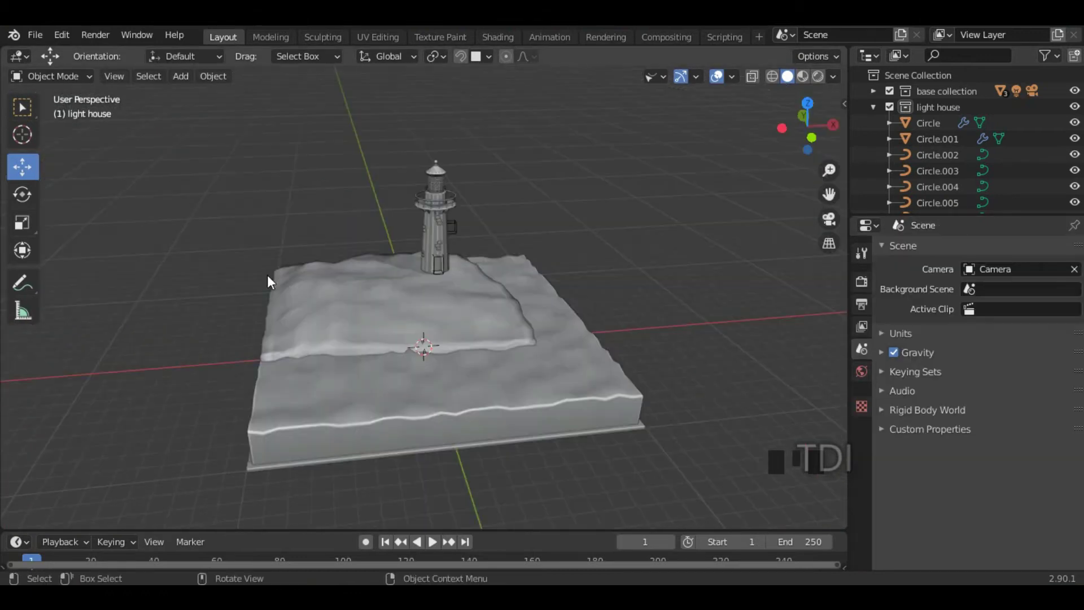
Step: Place the 3D cursor on the hill just beside the lighthouse and add a mesh circle there
middle_click_drag(657, 237, 624, 277)
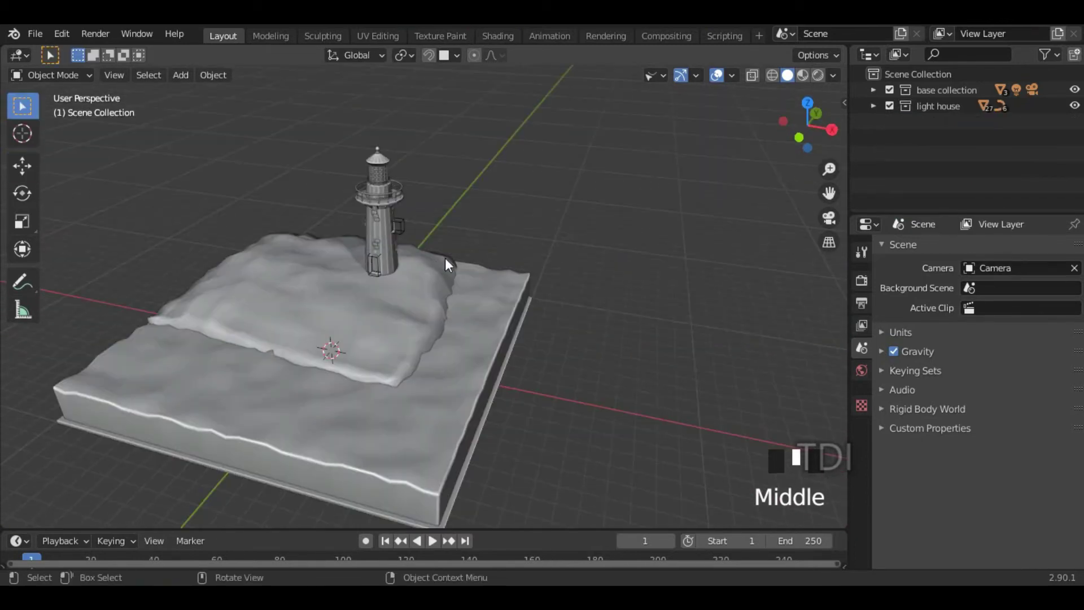
middle_click_drag(418, 276, 470, 248, "shift")
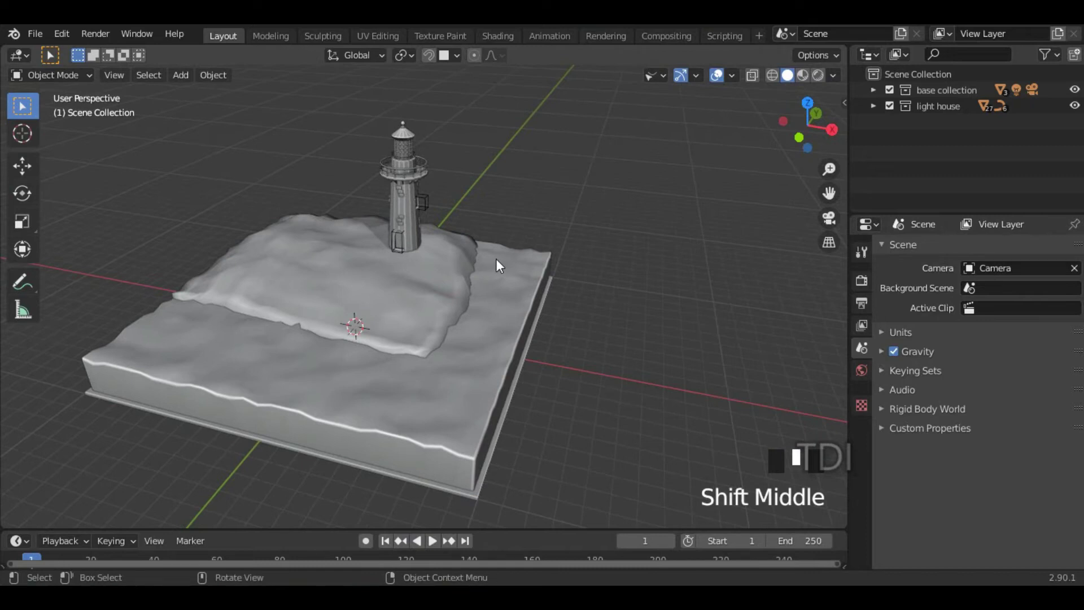
right_click(446, 245, "shift")
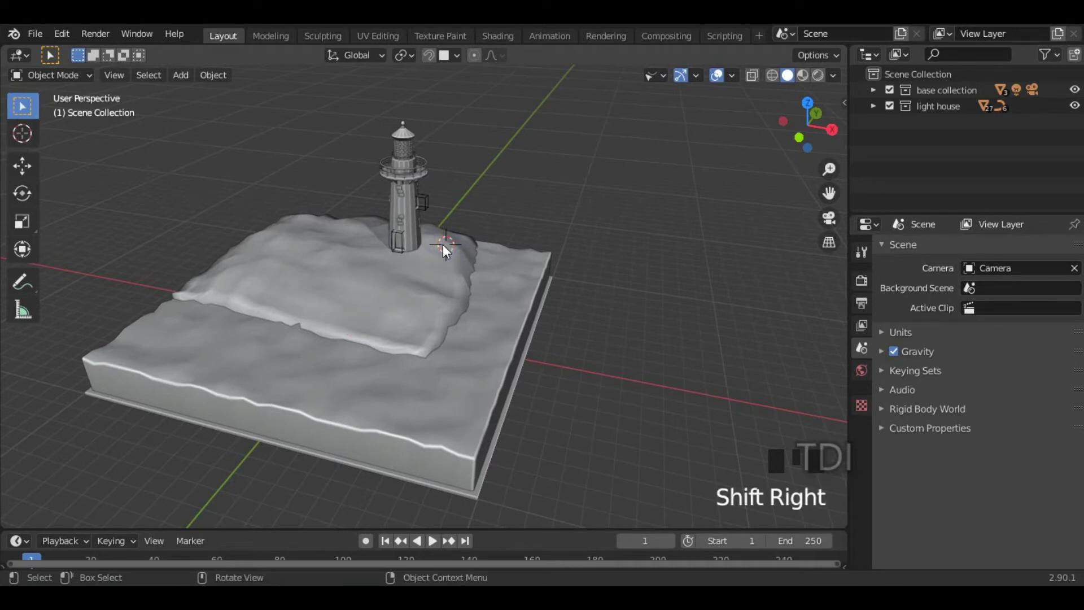
left_click(361, 237)
key("shift+a")
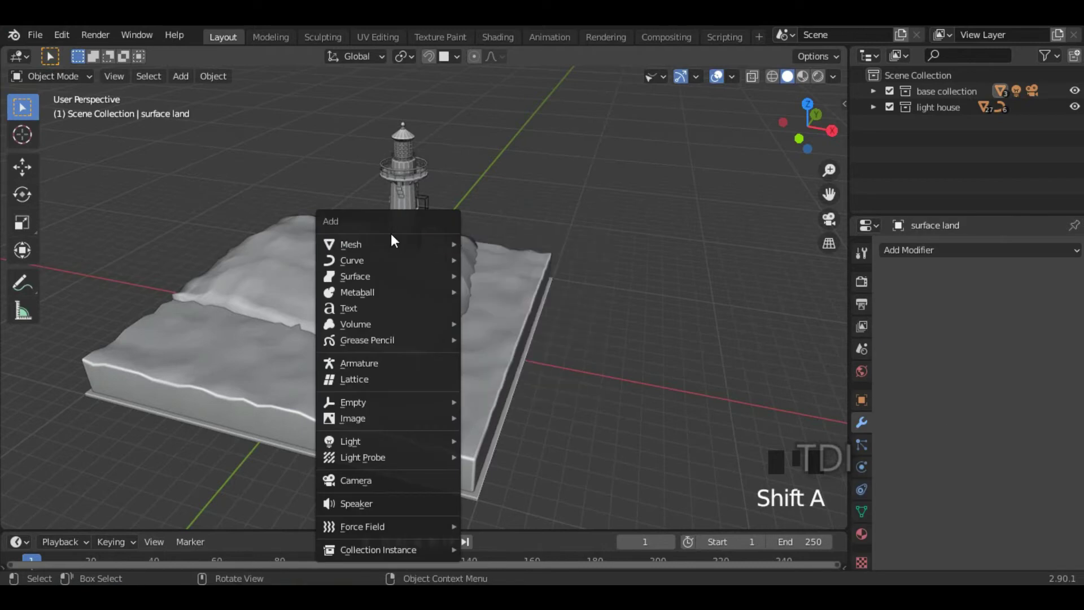
mouse_move(390, 244)
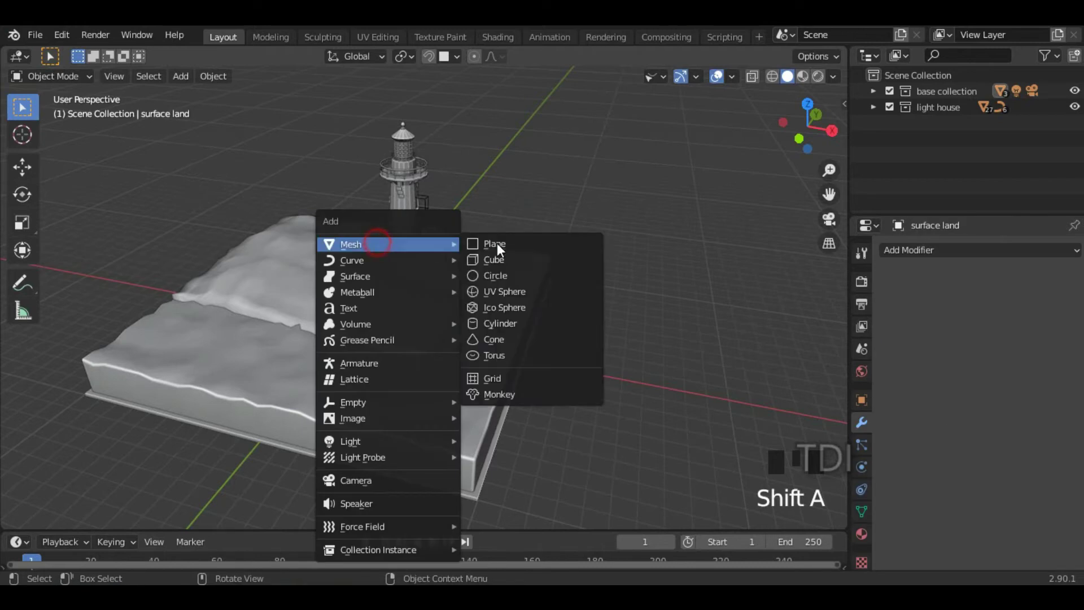
left_click(513, 278)
left_click(134, 511)
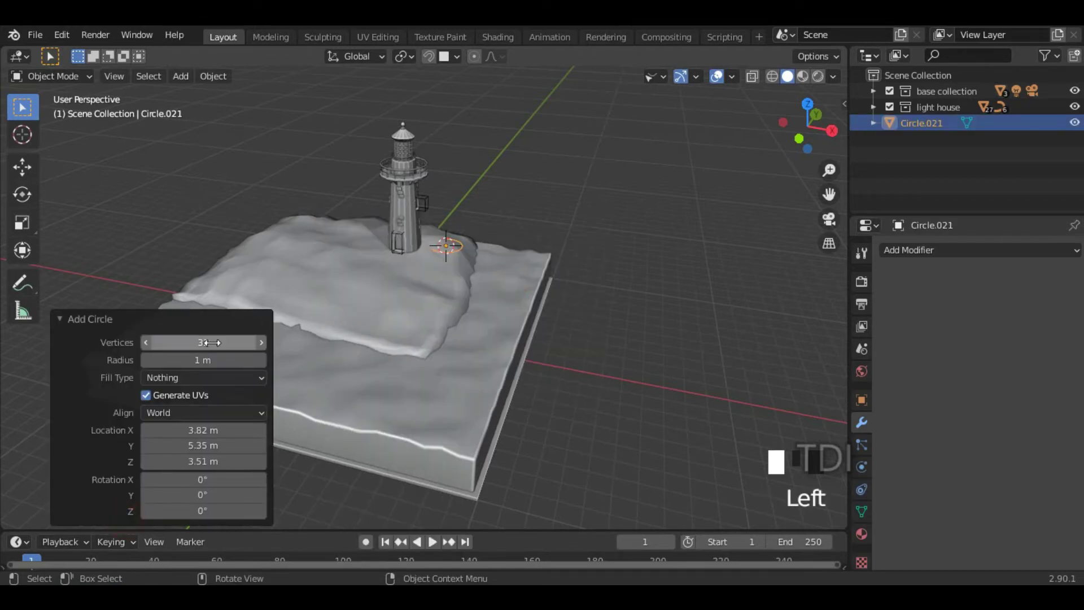
left_click(228, 318)
Step: Scale the circle down to a small ring and open it for editing in a front wireframe view with proportional editing off
middle_click_drag(228, 319, 638, 286, "shift")
key("s")
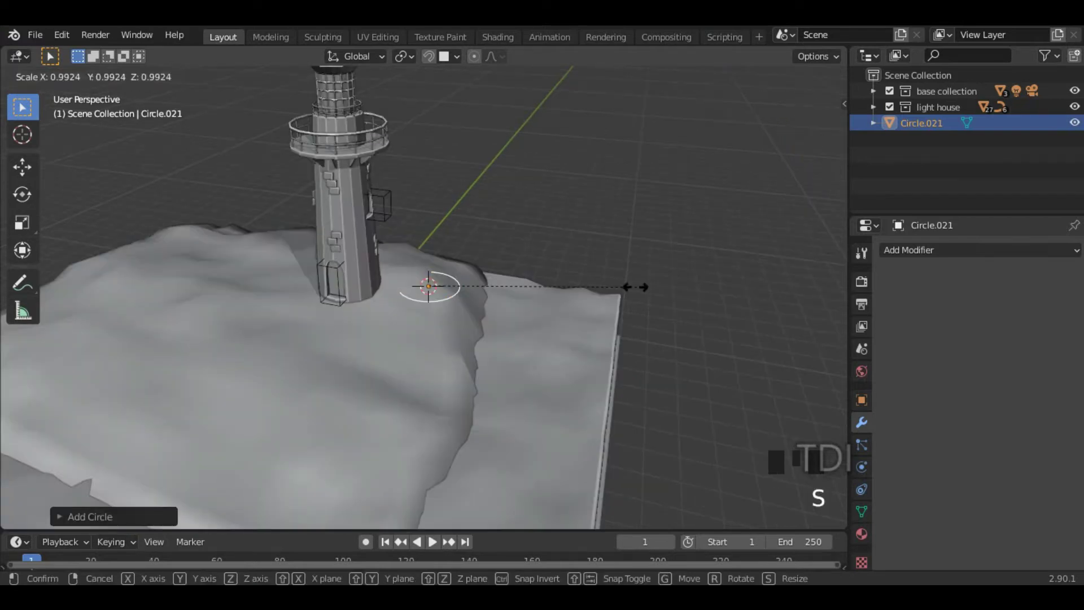
left_click(517, 292)
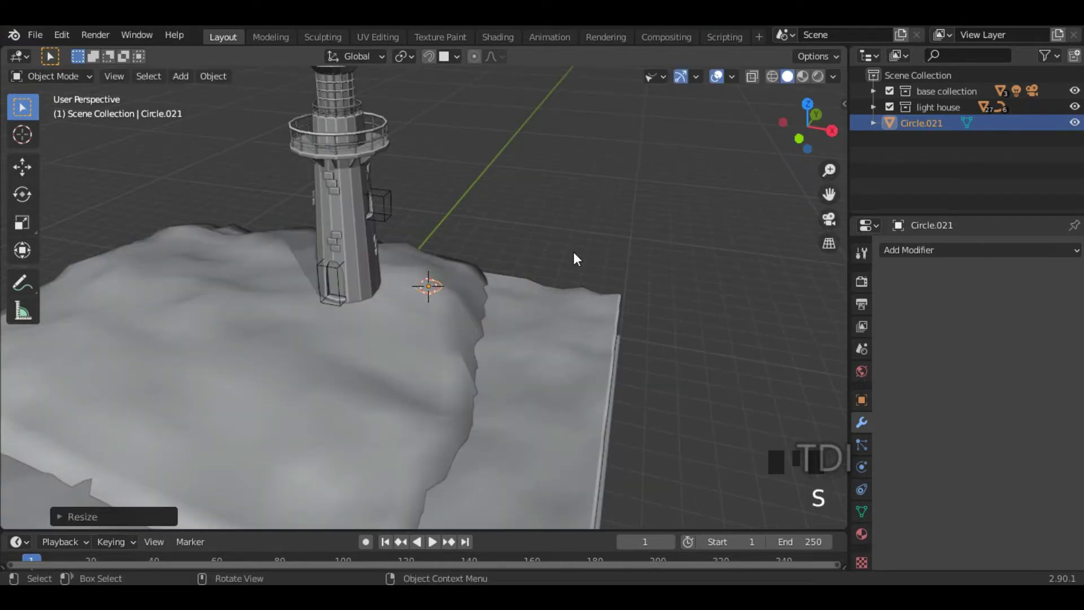
key("KP_1")
key("z")
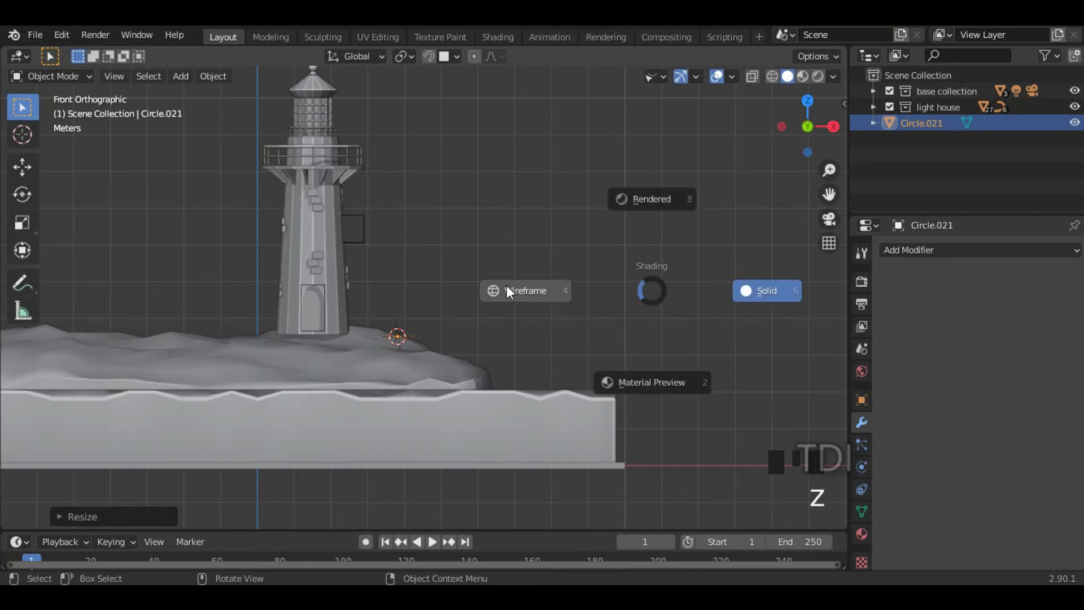
left_click(508, 287)
scroll(395, 325, "up", 5)
key("Tab")
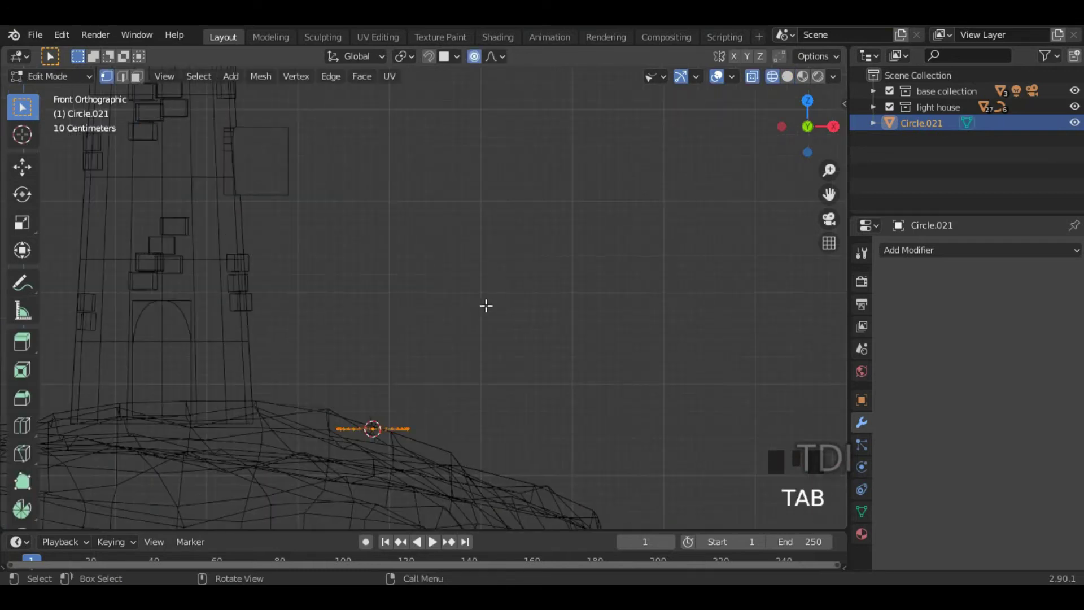
left_click(473, 56)
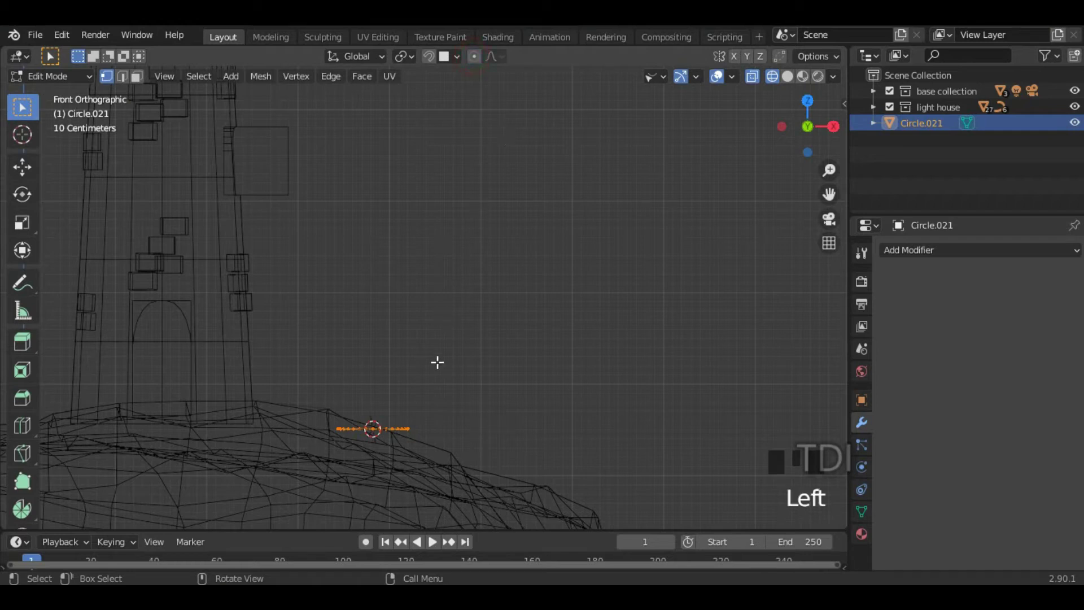
Step: Extrude the ring upward twice, narrowing the top ring after each extrusion to form the lower half of a tapered trunk
key("e")
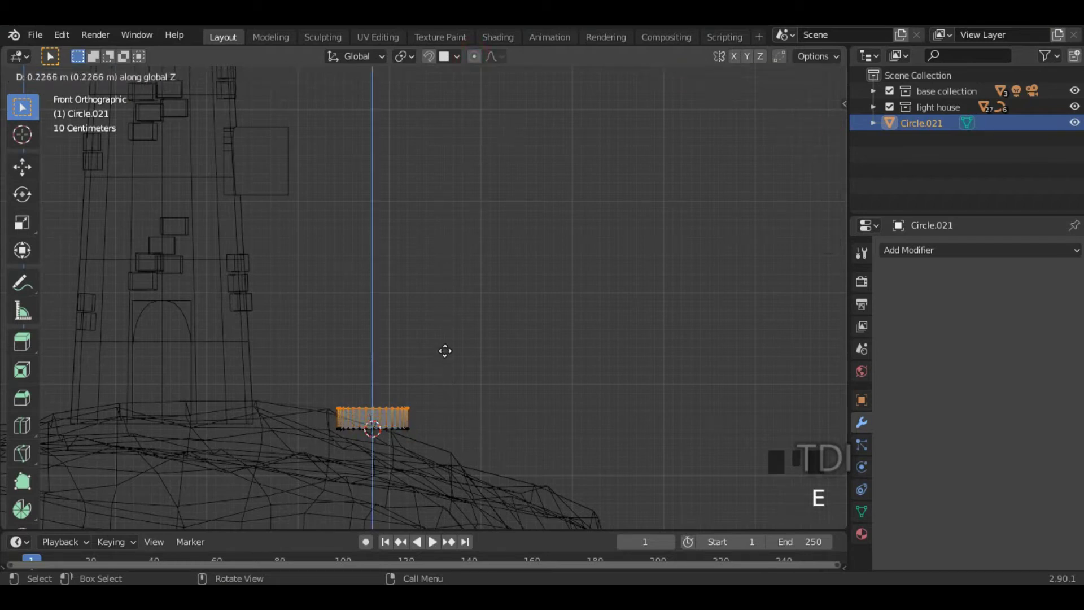
left_click(453, 257)
key("s")
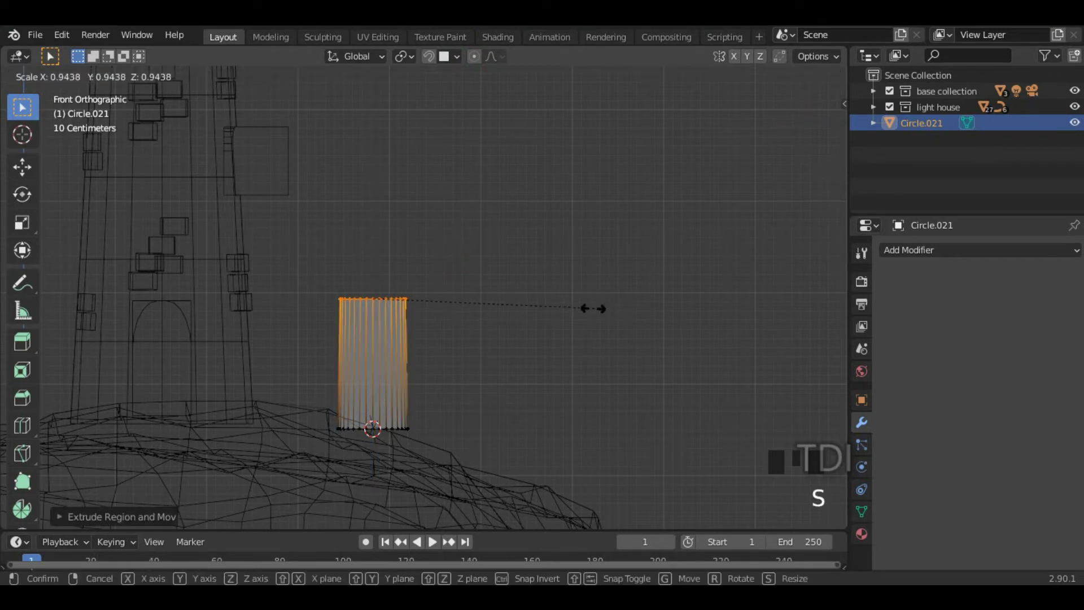
left_click(510, 319)
middle_click_drag(578, 283, 540, 399, "shift")
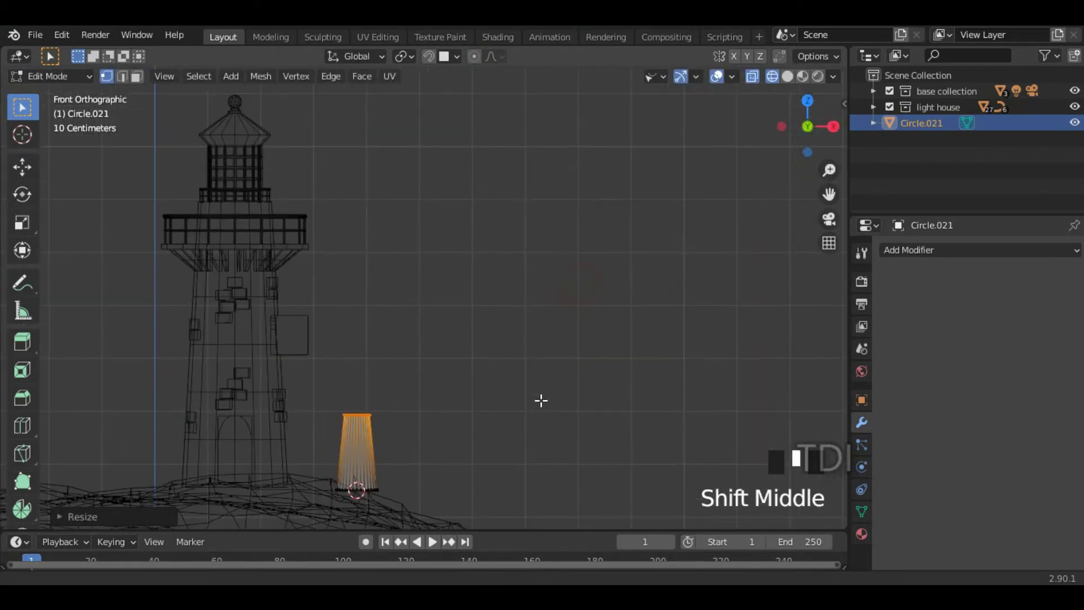
key("e")
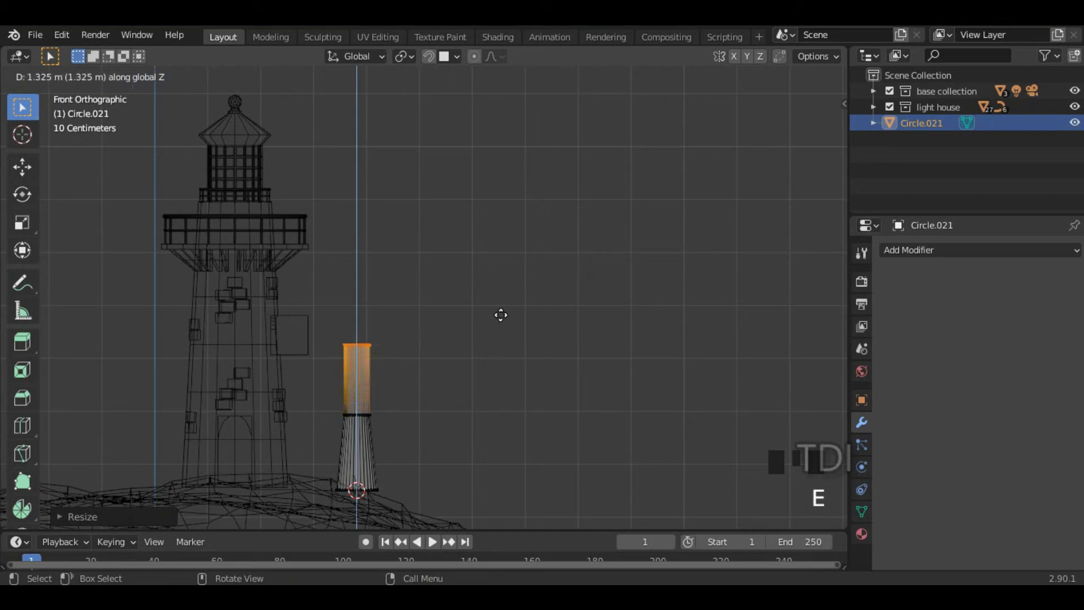
left_click(500, 305)
key("s")
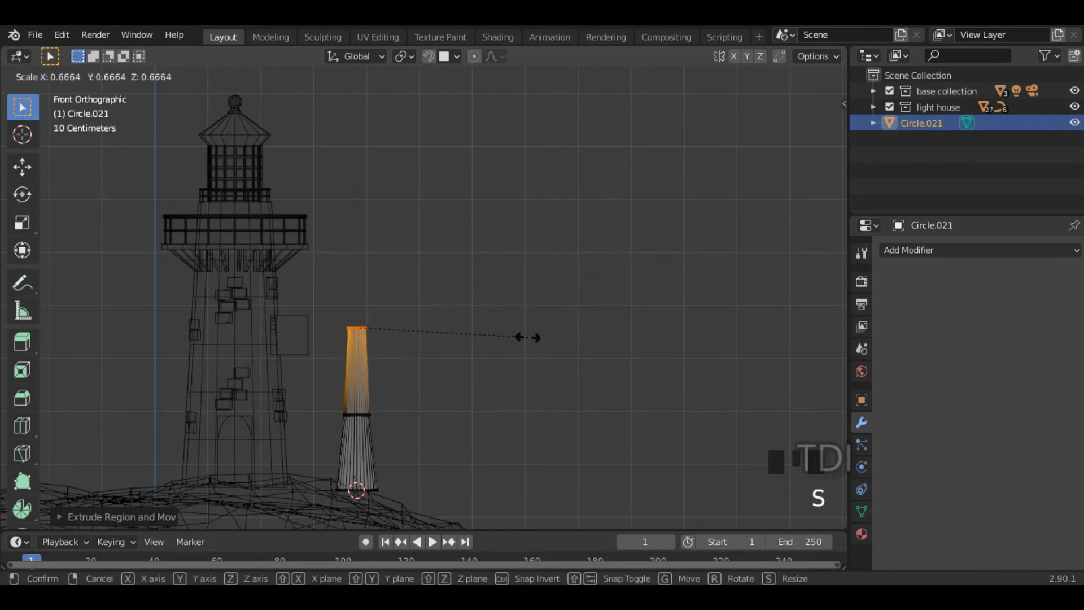
left_click(527, 337)
Step: Extrude two more trunk sections straight up to about the balcony's height, scaling each new top ring smaller
key("e")
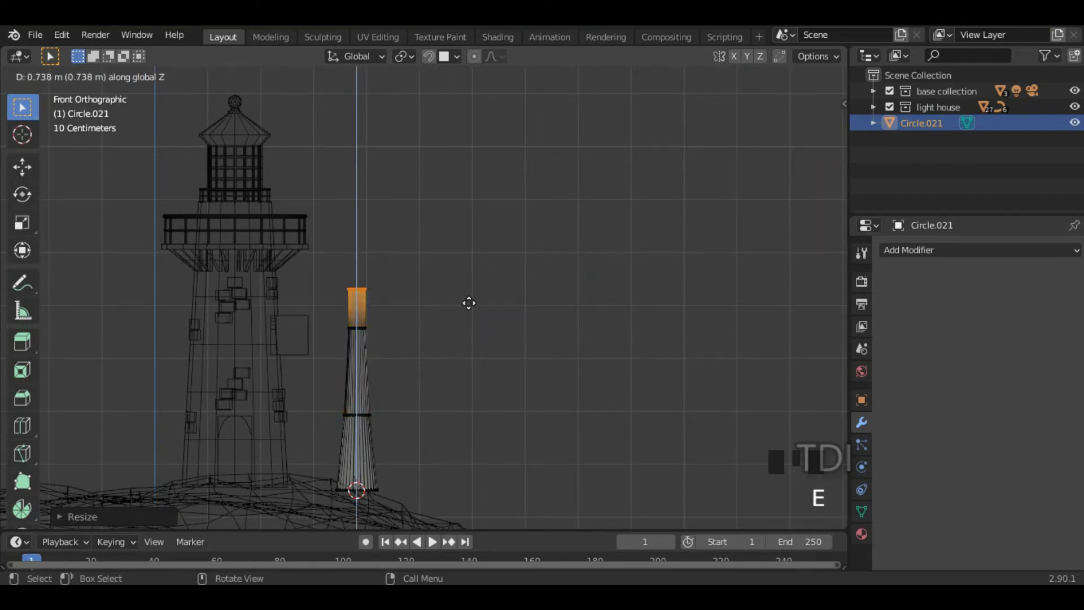
left_click(478, 274)
key("s")
left_click(511, 278)
key("e")
key("z")
left_click(485, 240)
key("s")
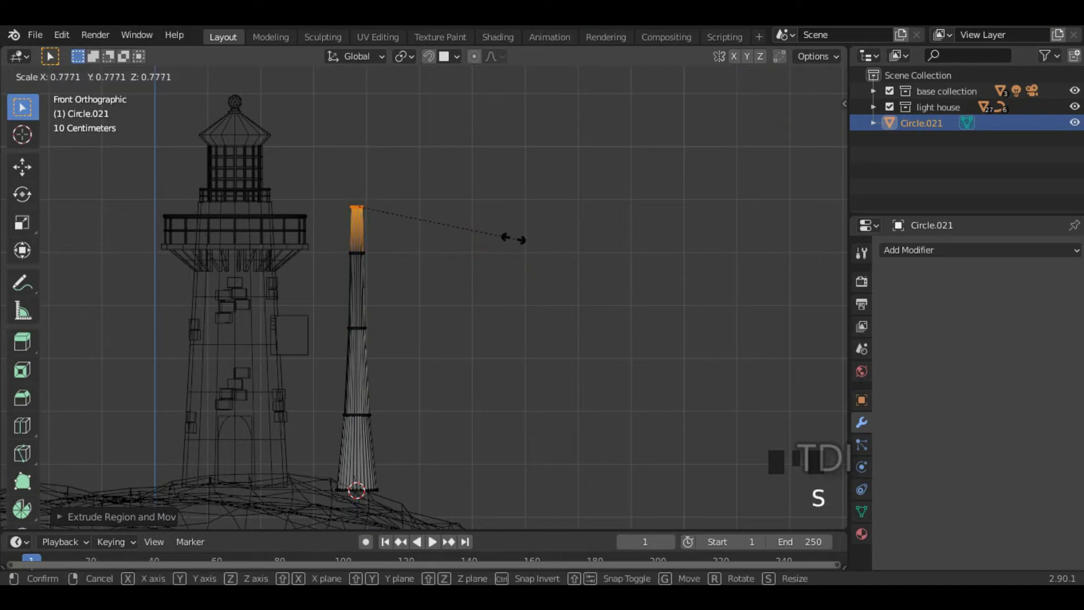
left_click(505, 237)
scroll(445, 244, "up", 2)
scroll(445, 244, "down", 1)
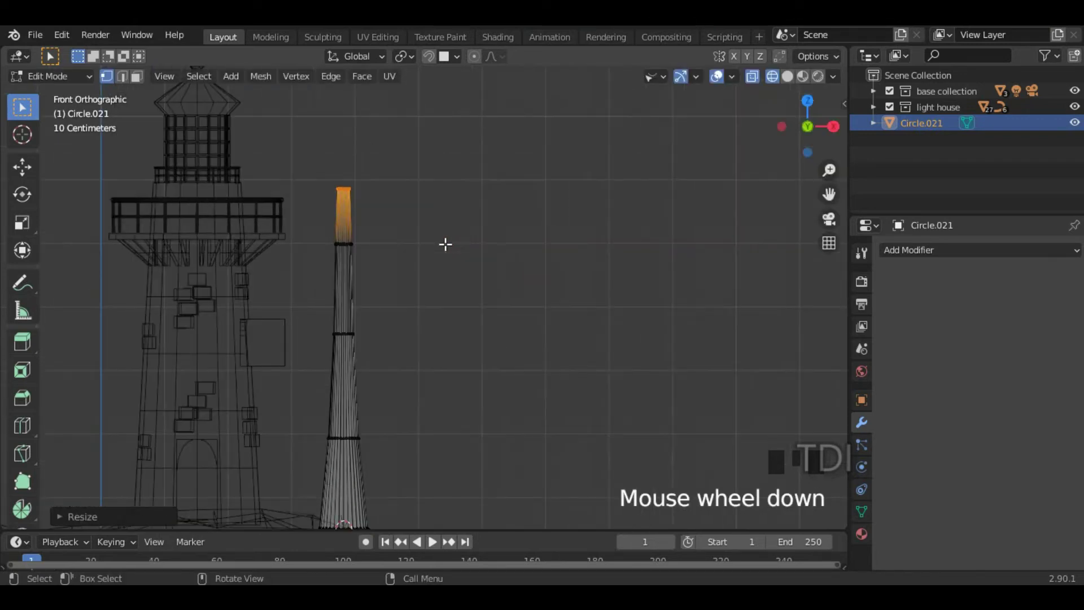
Step: Rotate the trunk's top ring about 14° in the front view
key("r")
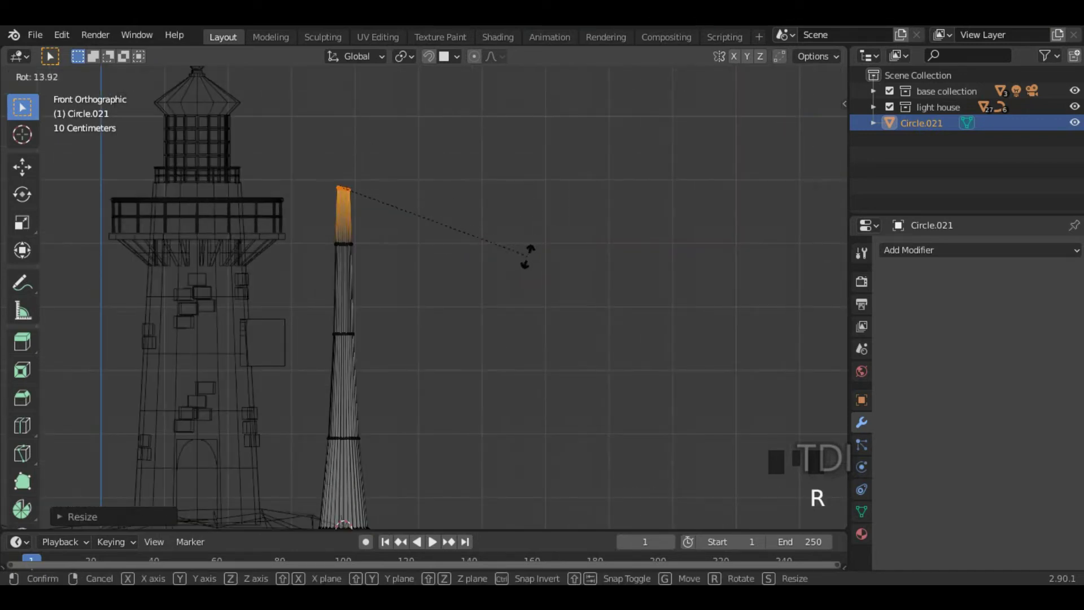
left_click(528, 257)
key("g")
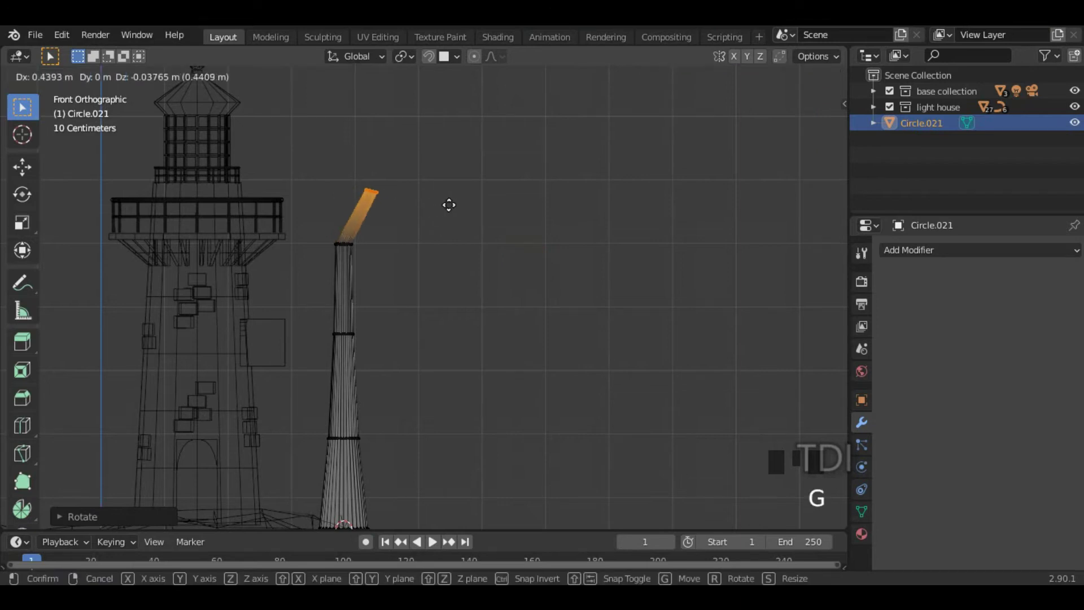
right_click(450, 203)
Step: Turn on proportional editing with a size of about 1.46 and bend the trunk's upper end sideways away from the lighthouse
left_click(475, 56)
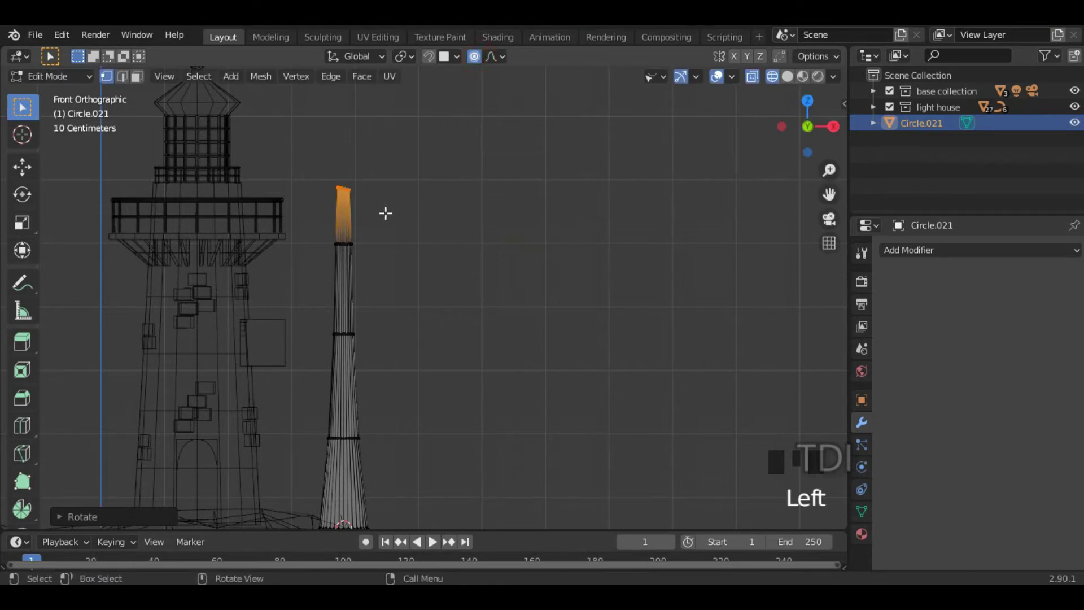
key("g")
scroll(393, 215, "up", 5)
scroll(393, 216, "up", 10)
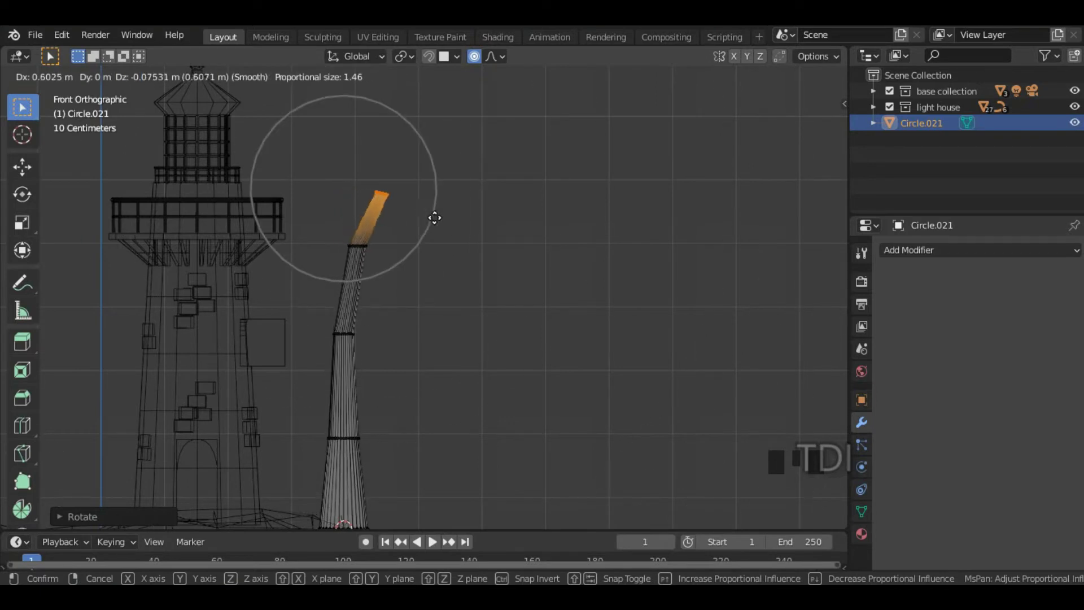
scroll(439, 211, "down", 5)
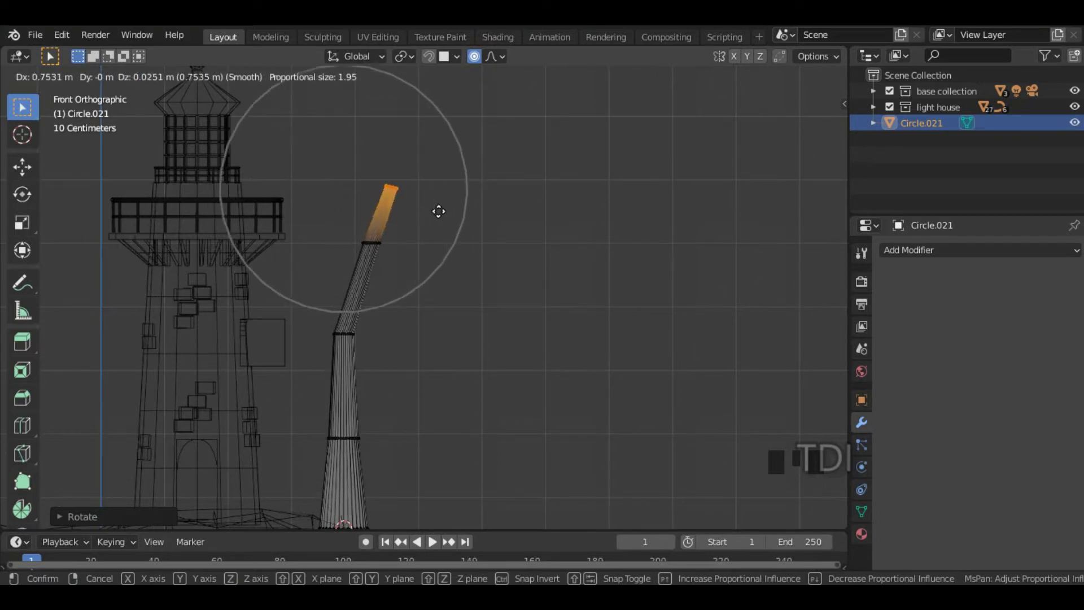
scroll(439, 211, "up", 6)
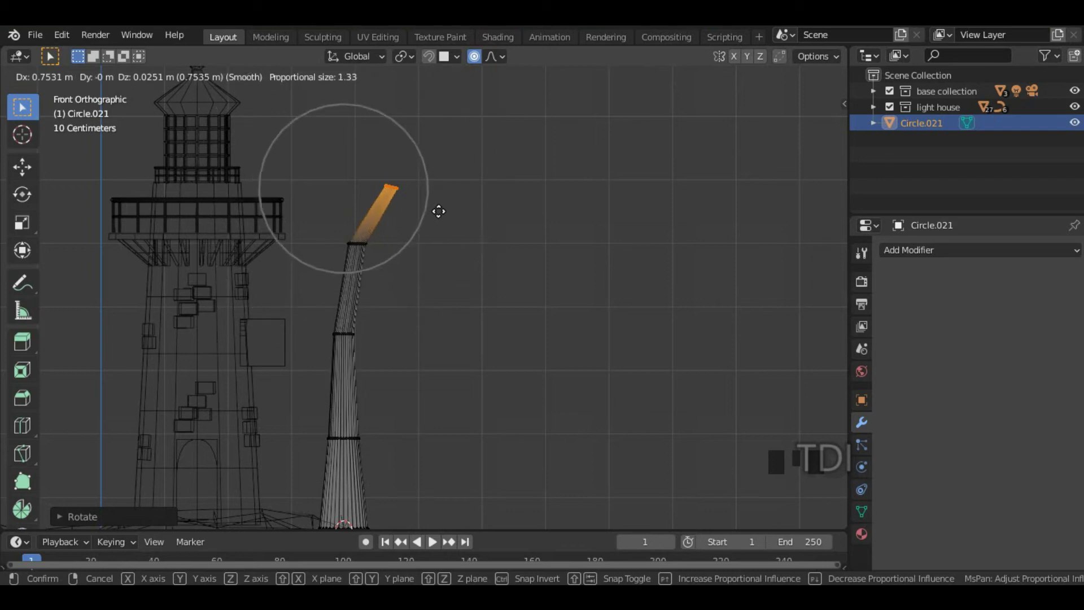
scroll(438, 211, "down", 1)
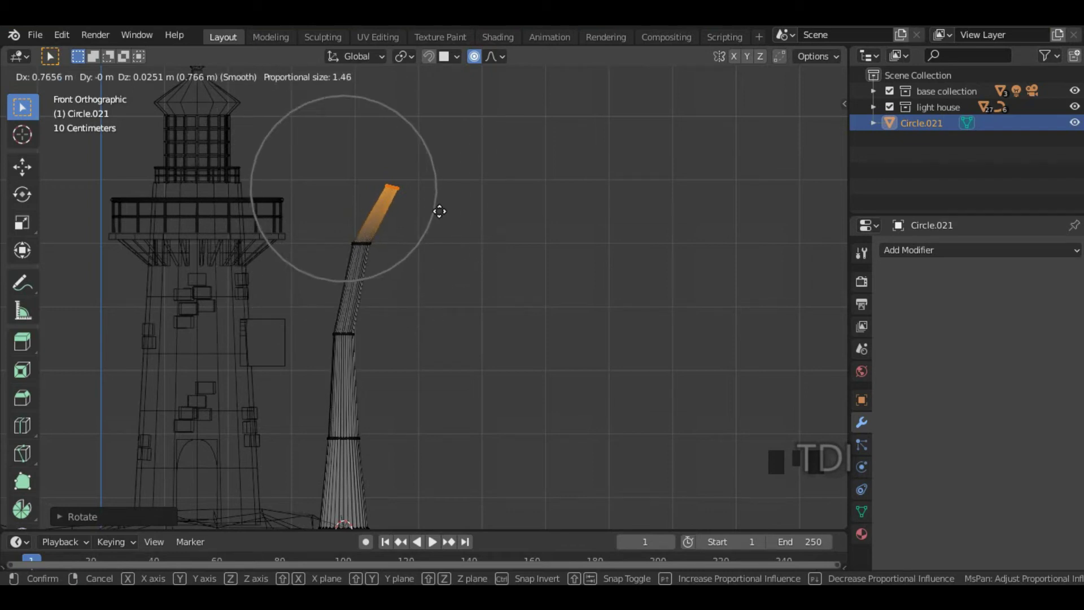
left_click(460, 218)
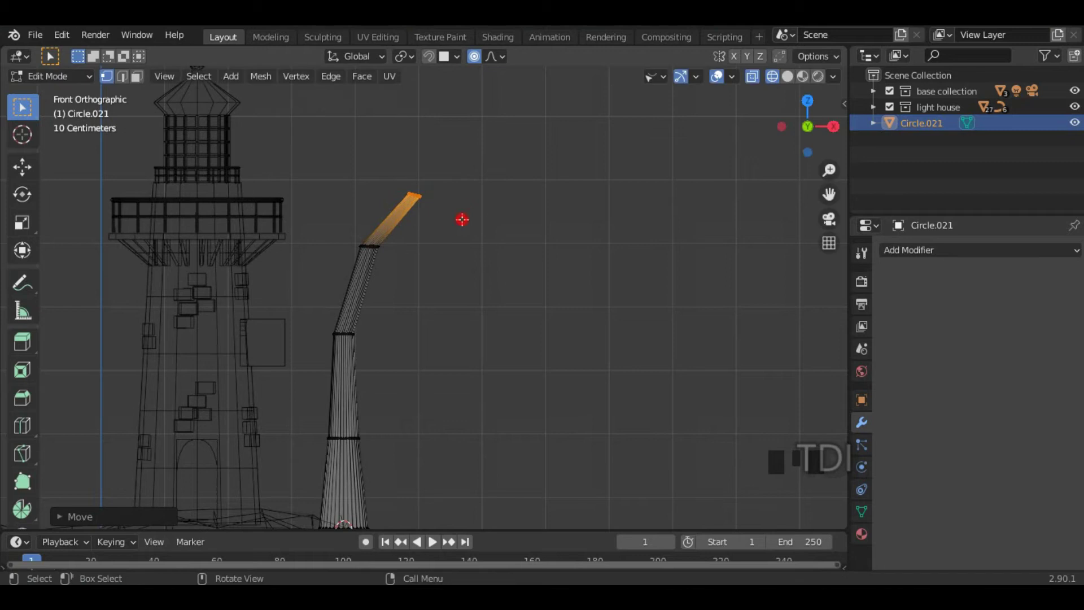
Step: Select the ring below the tip and, with proportional editing off, rotate it to follow the trunk's bend
left_click(500, 227)
left_click_drag(346, 231, 418, 270)
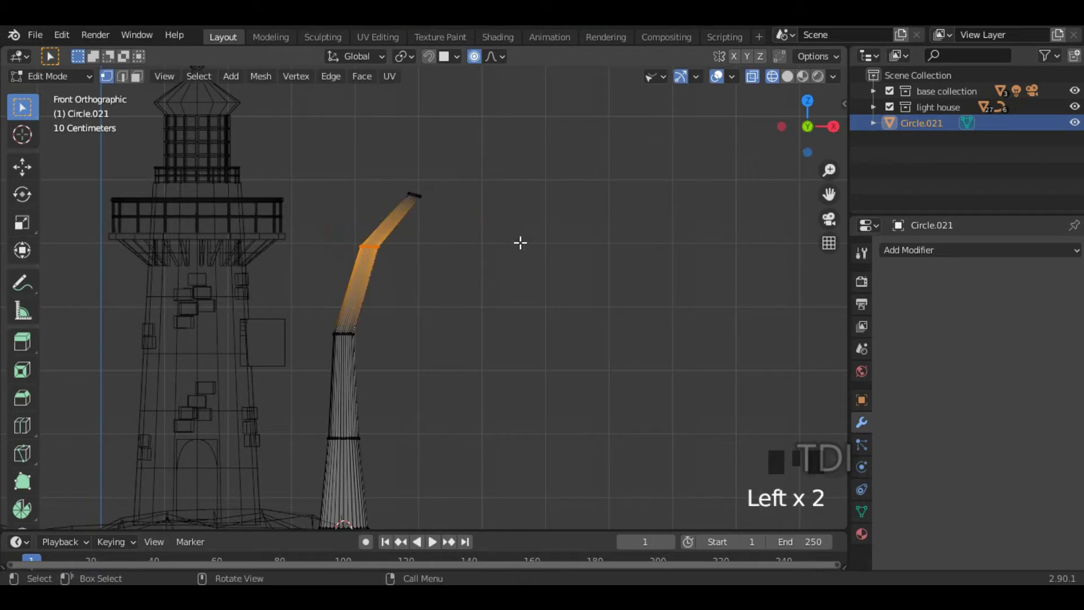
key("r")
left_click(527, 268)
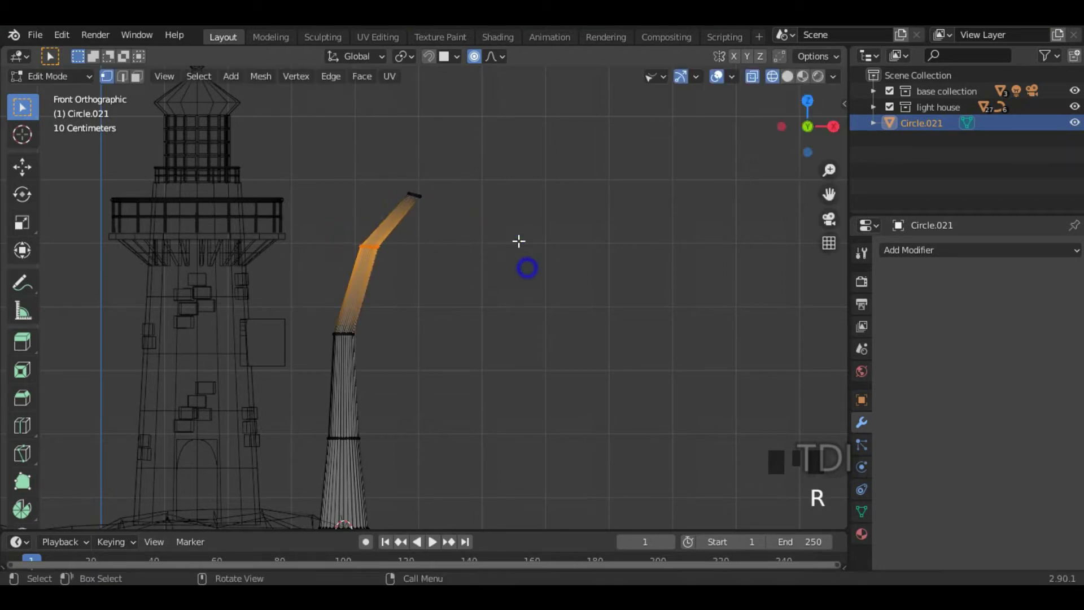
key("r")
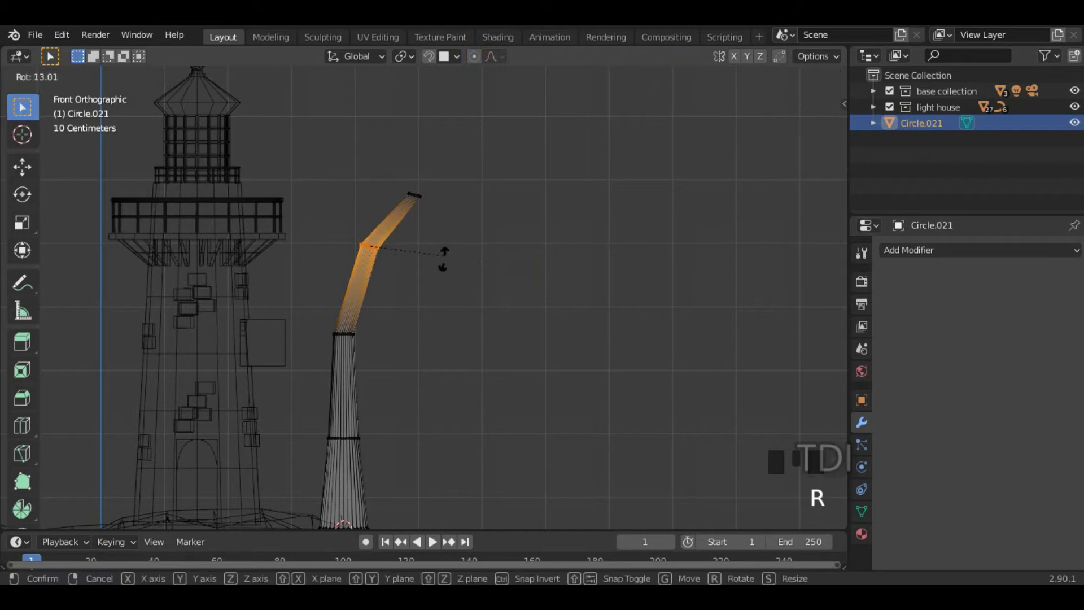
left_click(439, 271)
key("s")
key("Escape")
Step: Rotate the trunk's middle ring and shift it slightly away from the lighthouse to smooth the curve, checking it in solid shading
left_click(348, 333, "alt")
key("r")
left_click(497, 345)
key("g")
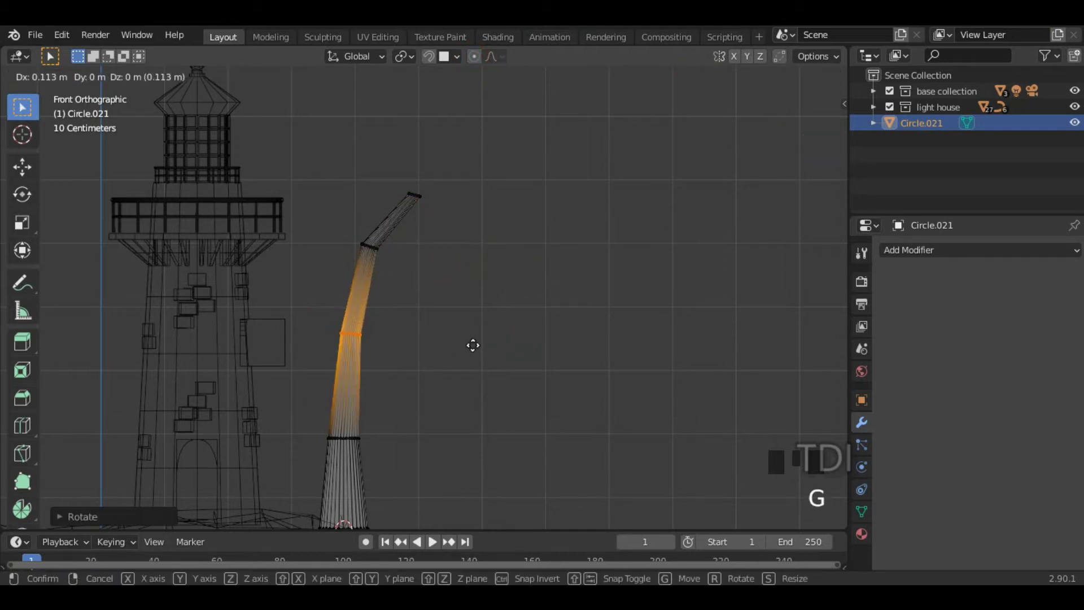
left_click(486, 320)
key("z")
left_click(552, 374)
mouse_move(551, 374)
middle_mouse_down()
mouse_move(395, 387)
mouse_move(503, 358)
middle_mouse_up()
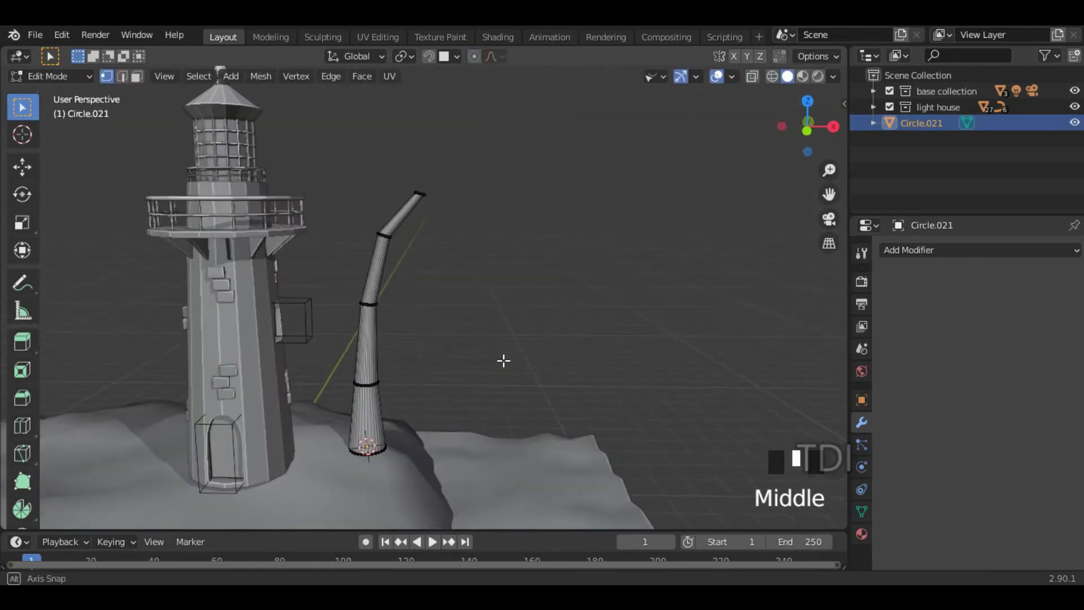
Step: Shift the trunk's top ring slightly back towards the lighthouse in the front view, and return to Object Mode with solid shading
key("KP_1")
key("z")
left_click(347, 338)
key("z")
left_click(598, 205)
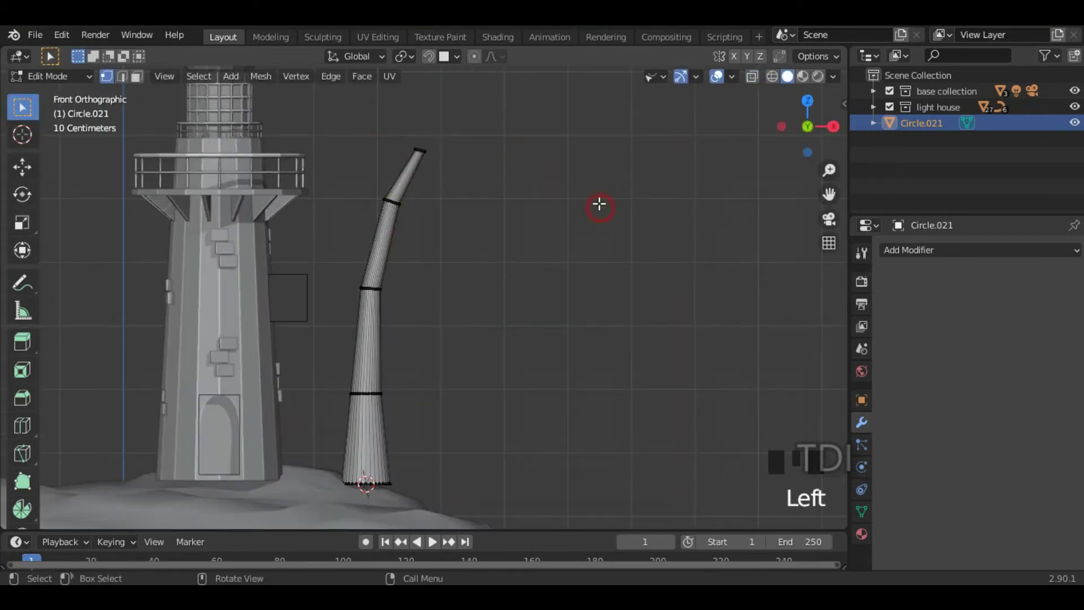
middle_click_drag(597, 205, 605, 254)
key("Tab")
left_click(497, 231)
middle_click_drag(497, 259, 604, 242)
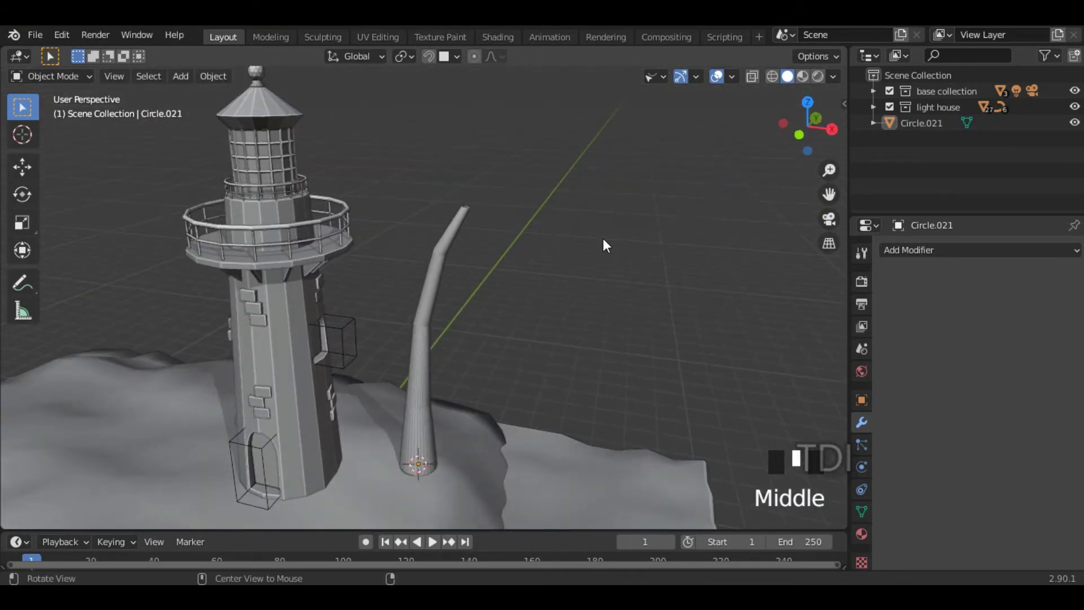
Step: Place the 3D cursor on the trunk's tip in the top view and add a plane mesh there
key("KP_7")
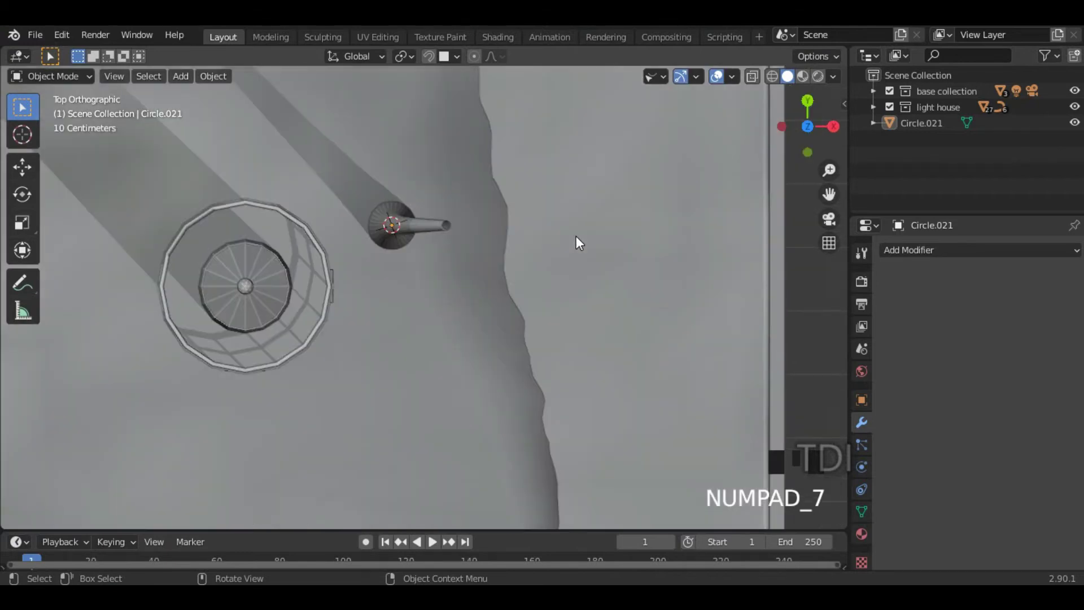
right_click(446, 224, "shift")
middle_click_drag(613, 223, 427, 225, "shift")
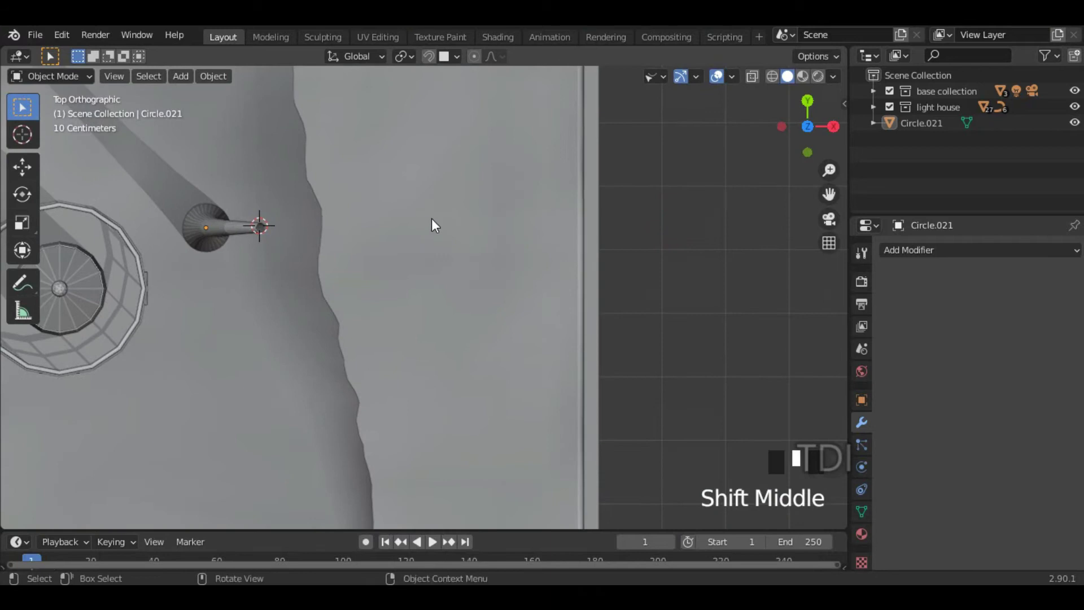
key("shift+a")
mouse_move(293, 205)
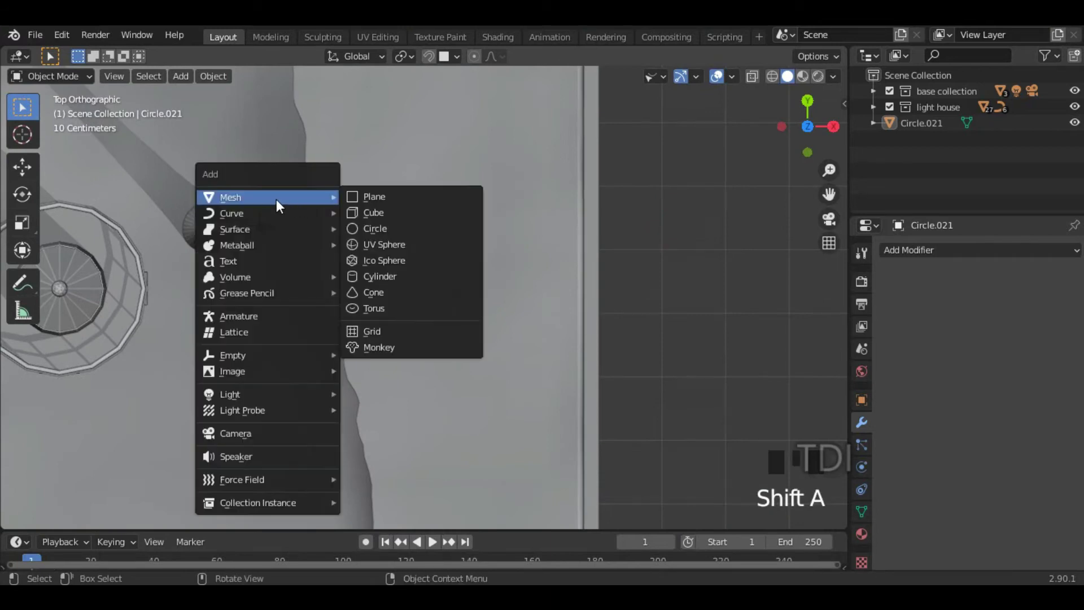
left_click(408, 202)
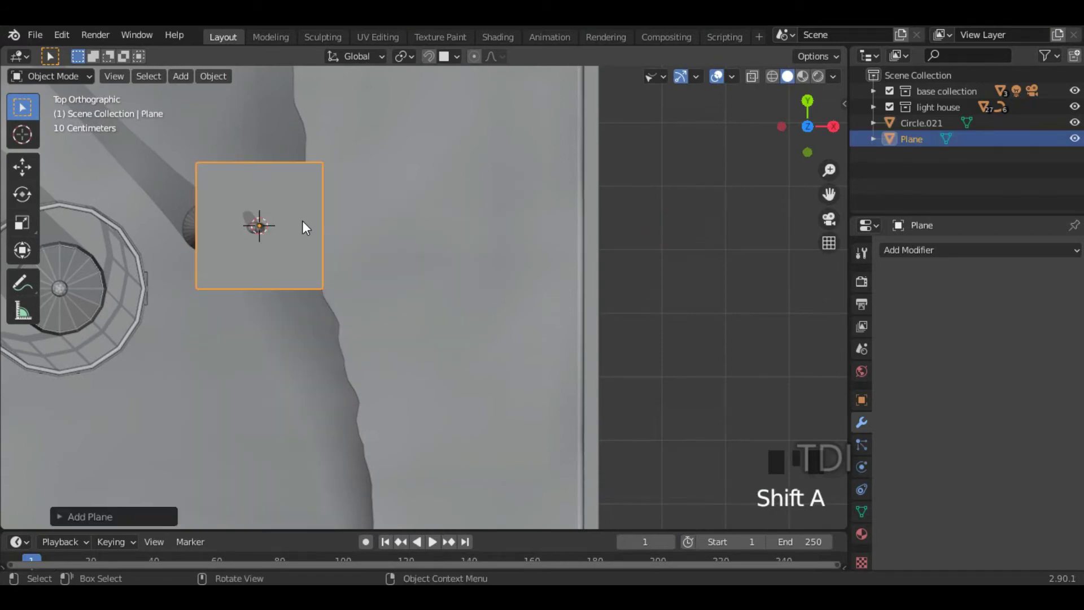
Step: Move the plane's mesh about 1 m along X in Edit Mode so its near edge meets the trunk's tip
key("Tab")
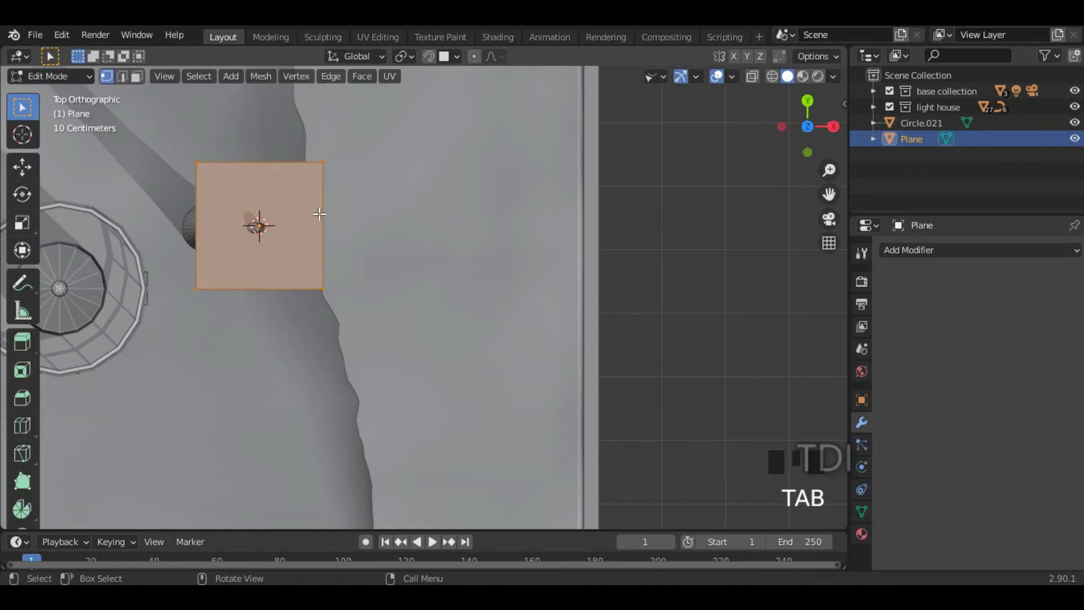
key("g")
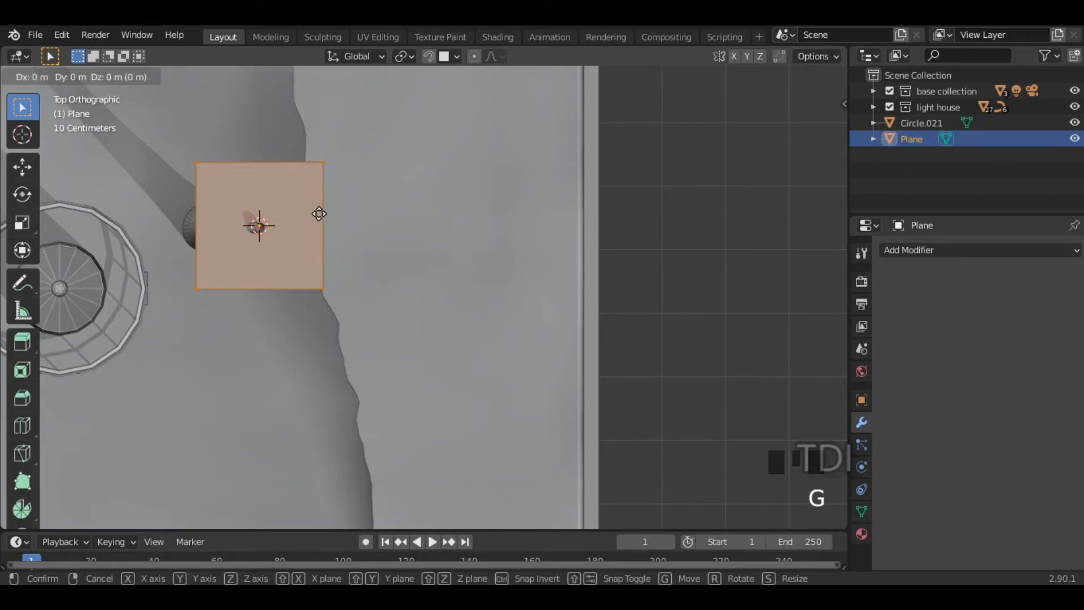
key("y")
key("x")
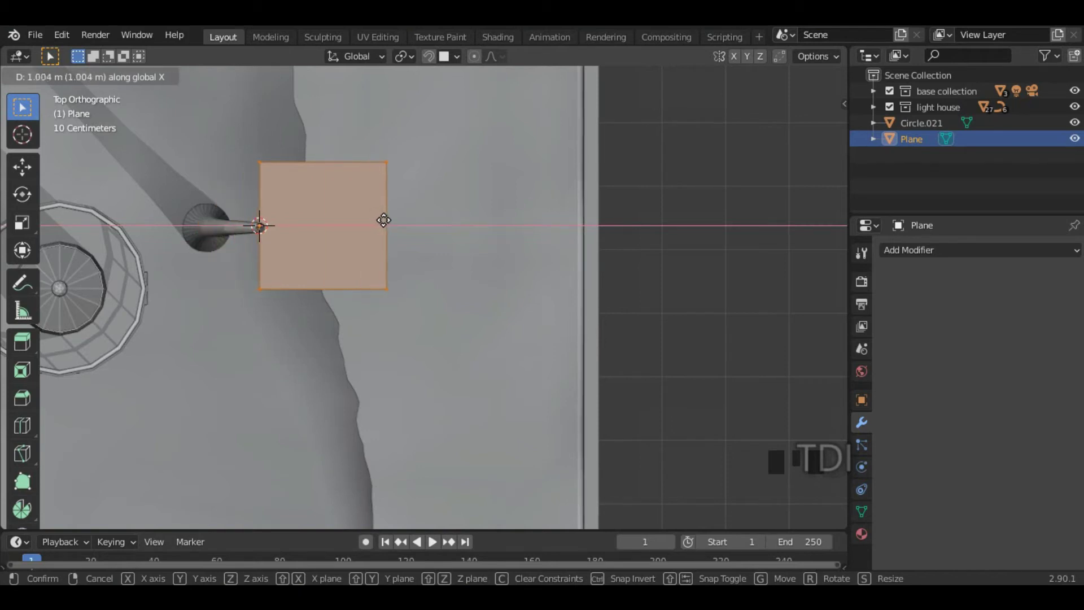
left_click(384, 220)
scroll(263, 221, "up", 5)
middle_click_drag(318, 178, 460, 317, "shift")
key("g")
key("x")
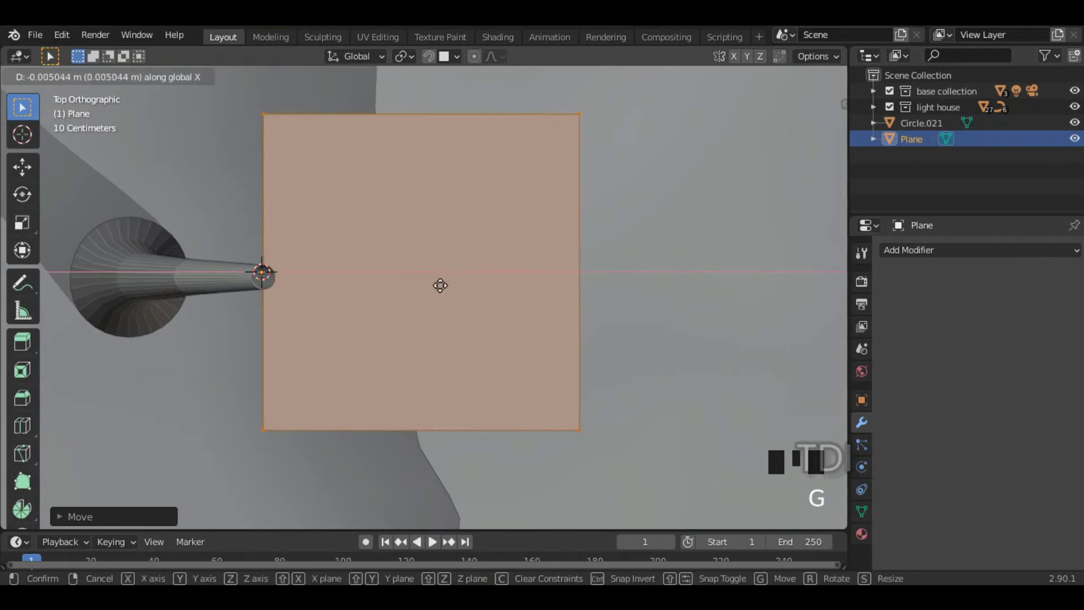
left_click(443, 287)
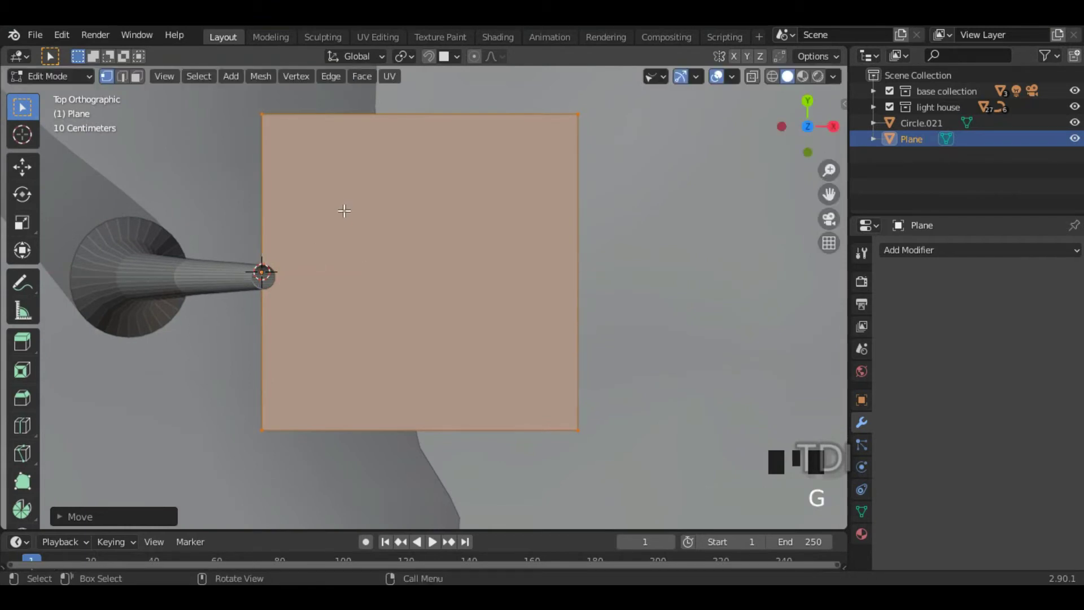
Step: Select the plane's edge farthest from the trunk and move it outward along X to about double the plane's length
scroll(341, 202, "down", 2)
middle_click_drag(476, 248, 354, 246, "shift")
key("2")
left_click(423, 248)
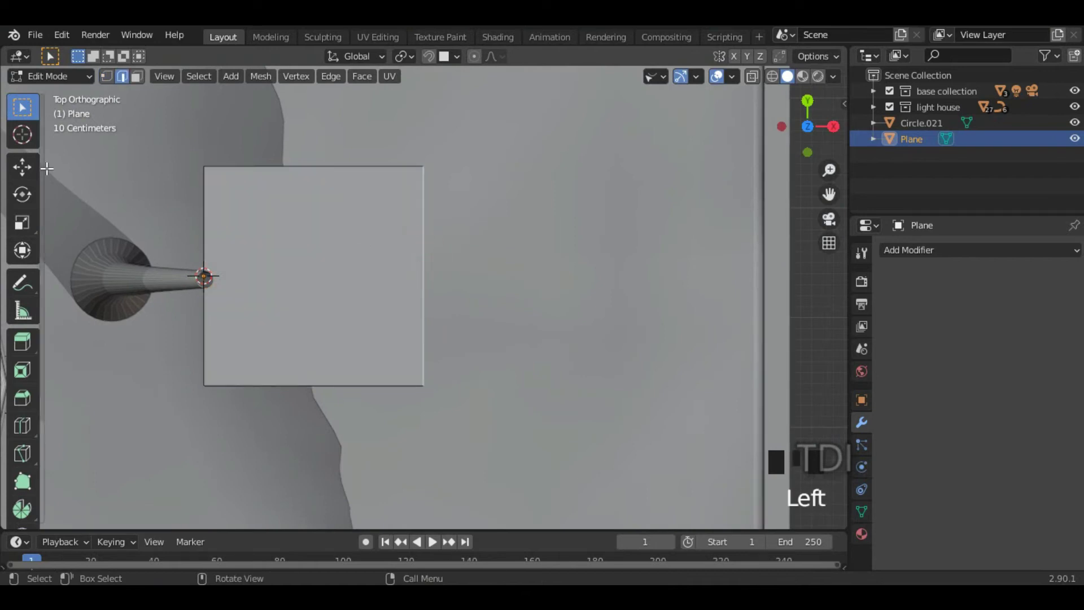
left_click(22, 166)
left_click_drag(474, 276, 705, 279)
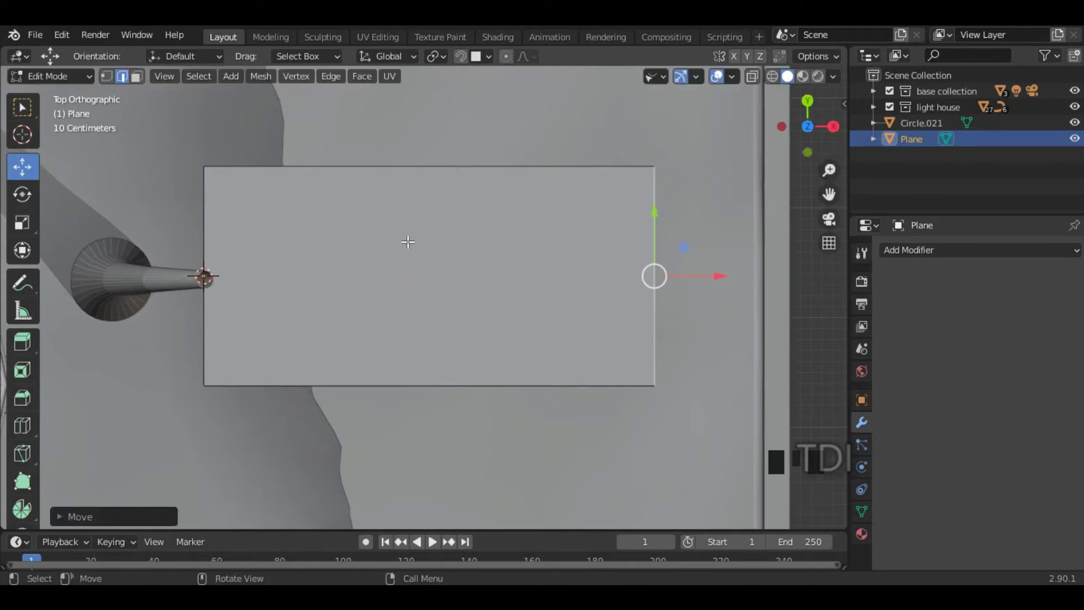
left_click(22, 107)
Step: Divide the plane with one centred lengthwise loop cut and three evenly spaced crosswise cuts
key("ctrl+r")
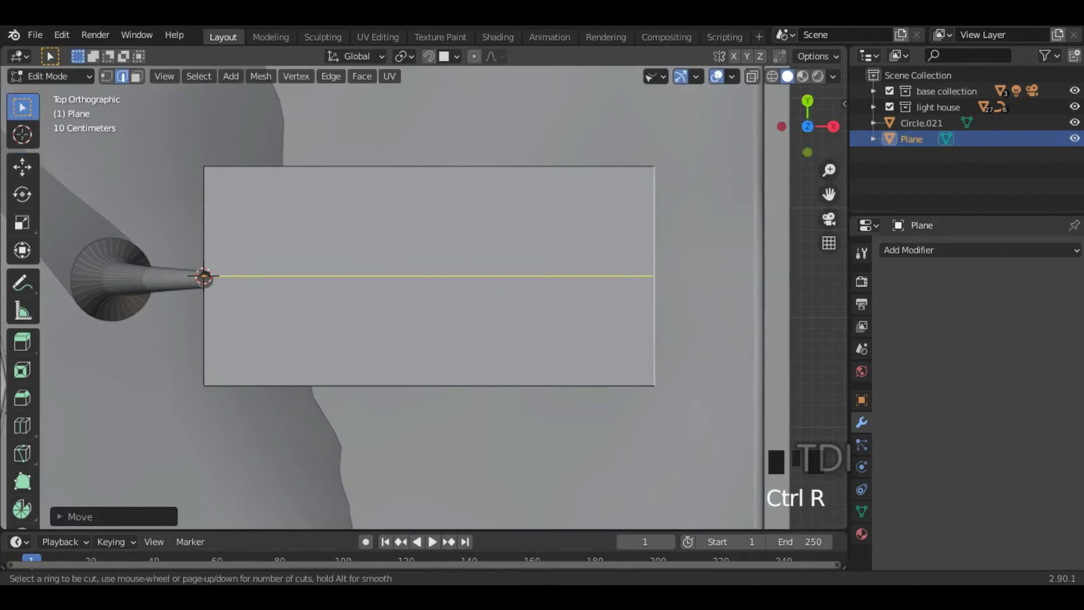
left_click(631, 275)
right_click(632, 275)
key("ctrl+r")
scroll(375, 242, "up", 2)
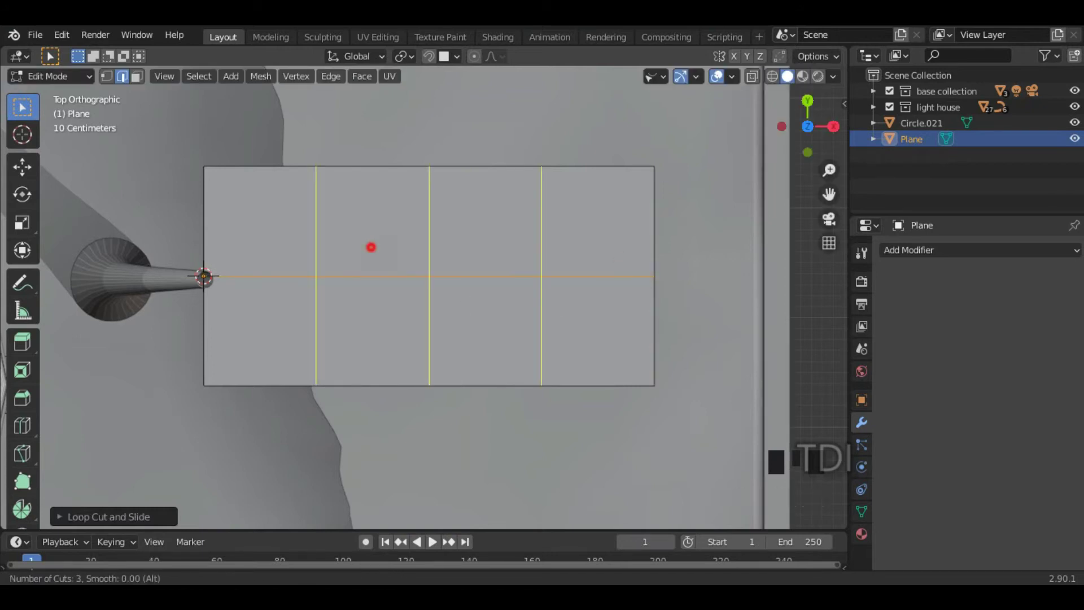
left_click(371, 246)
right_click(371, 247)
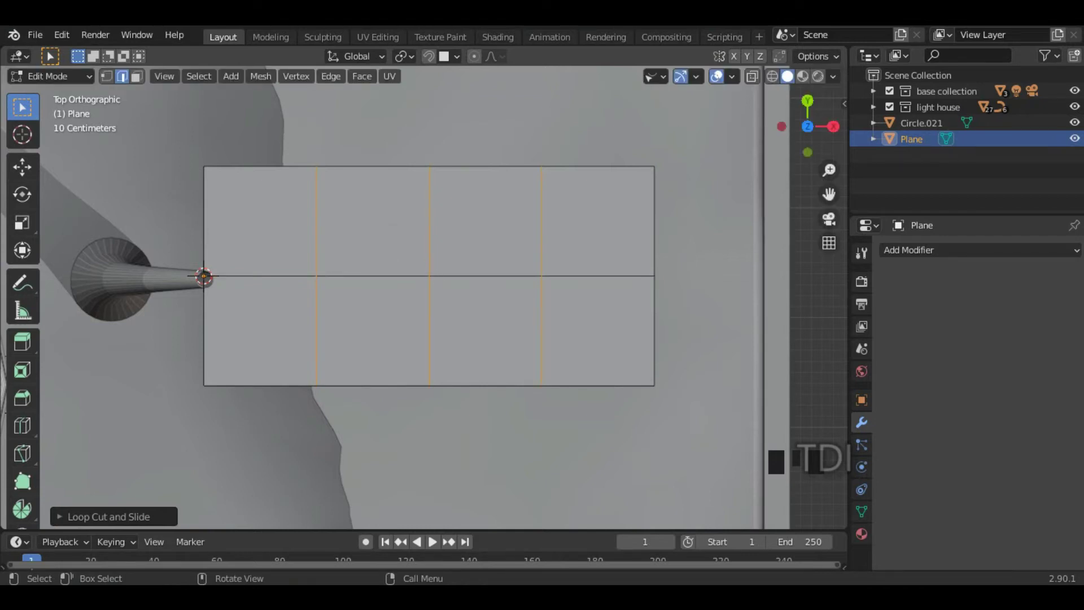
Step: Merge the three vertices at the plane's trunk end at their center, and select the three at the far end
left_click(106, 76)
left_click_drag(180, 143, 227, 407)
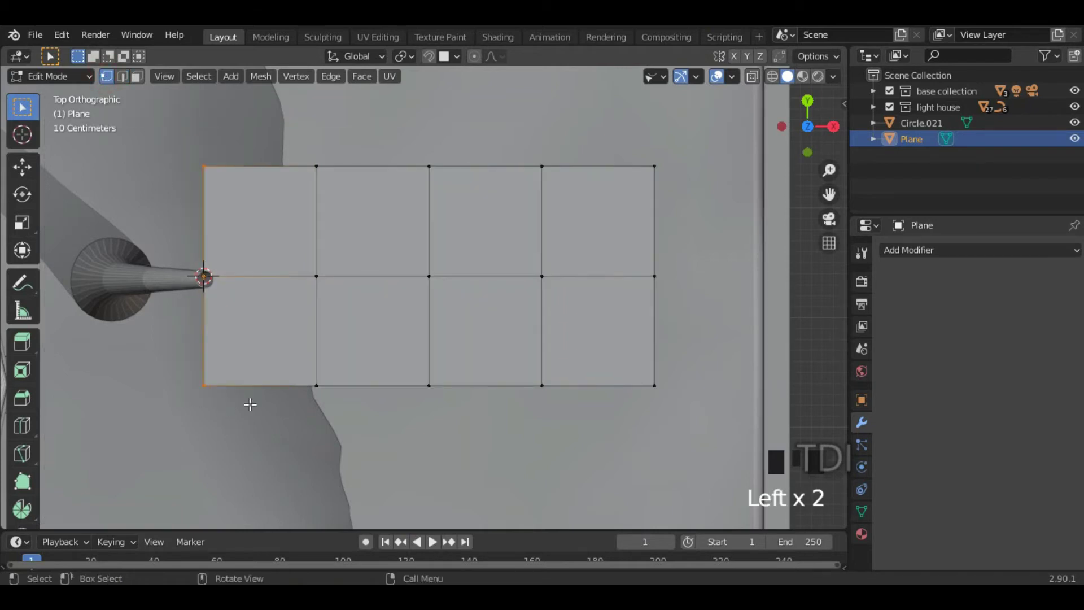
key("m")
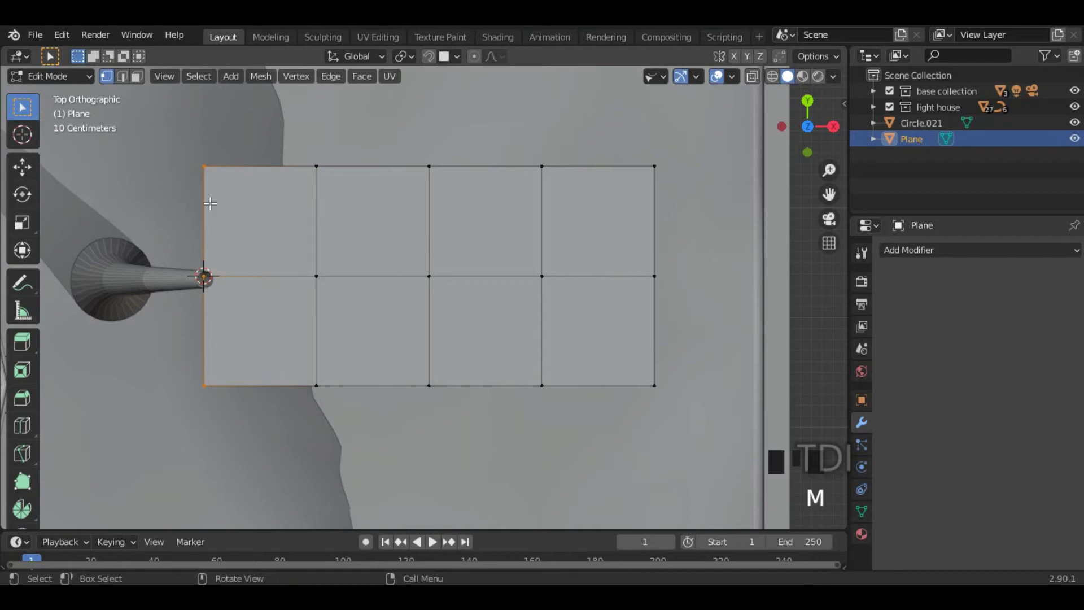
key("m")
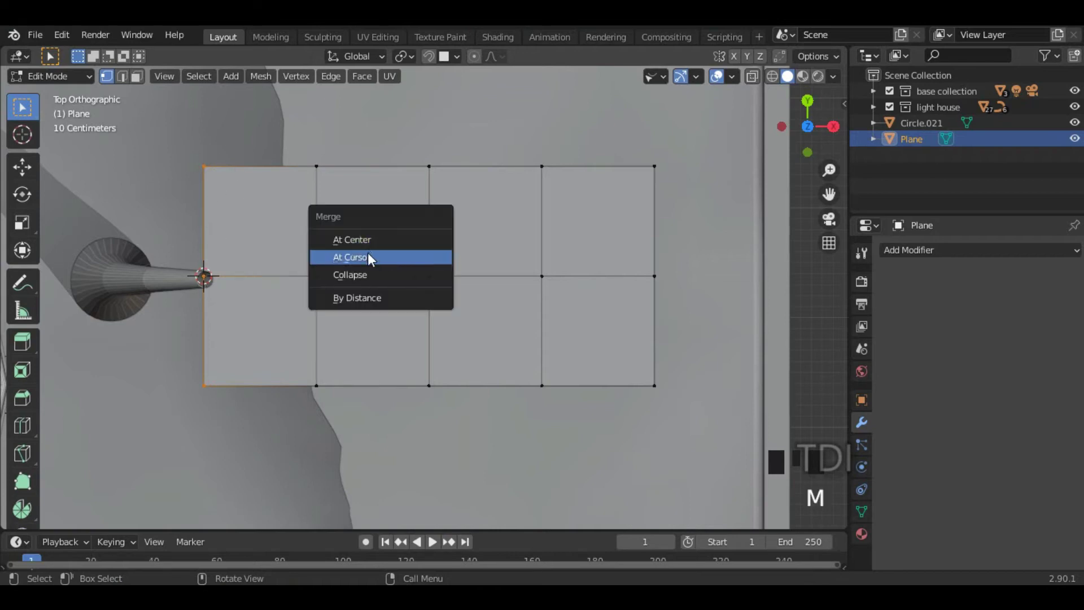
left_click(377, 240)
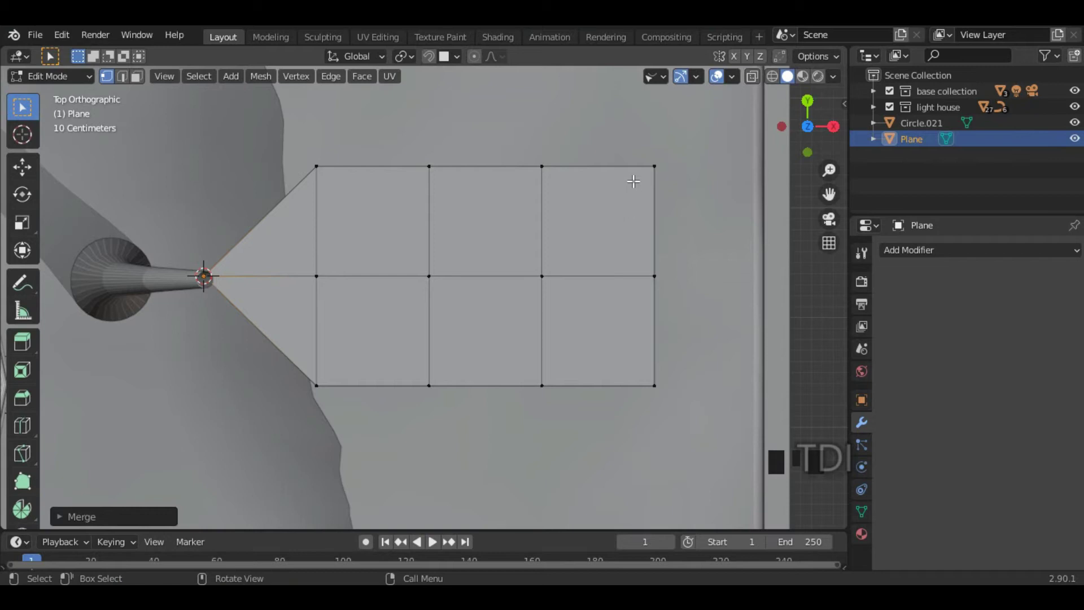
left_click_drag(633, 153, 702, 419)
key("s")
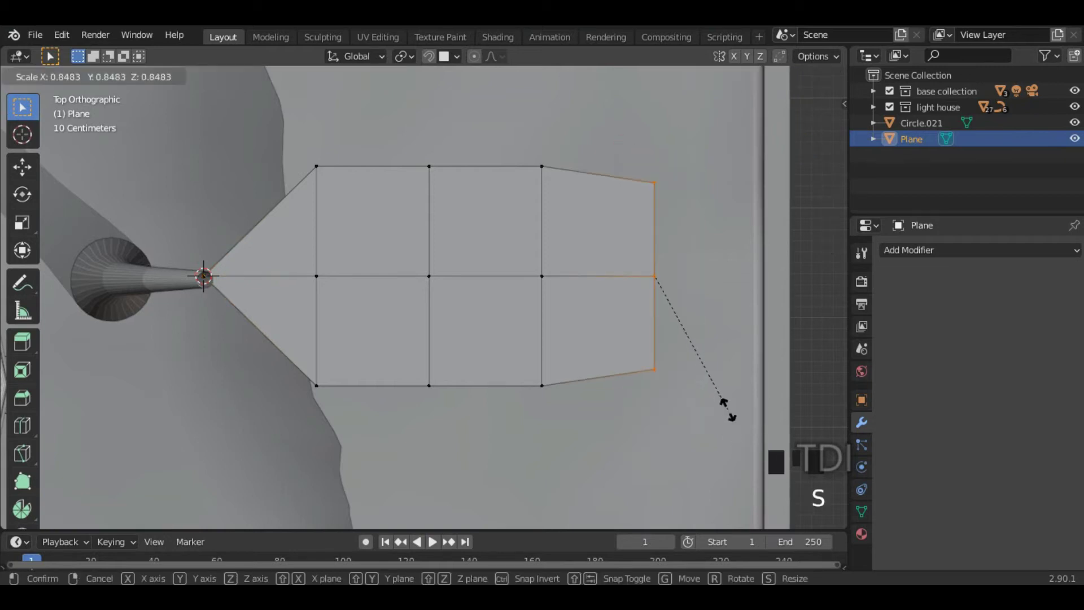
key("0")
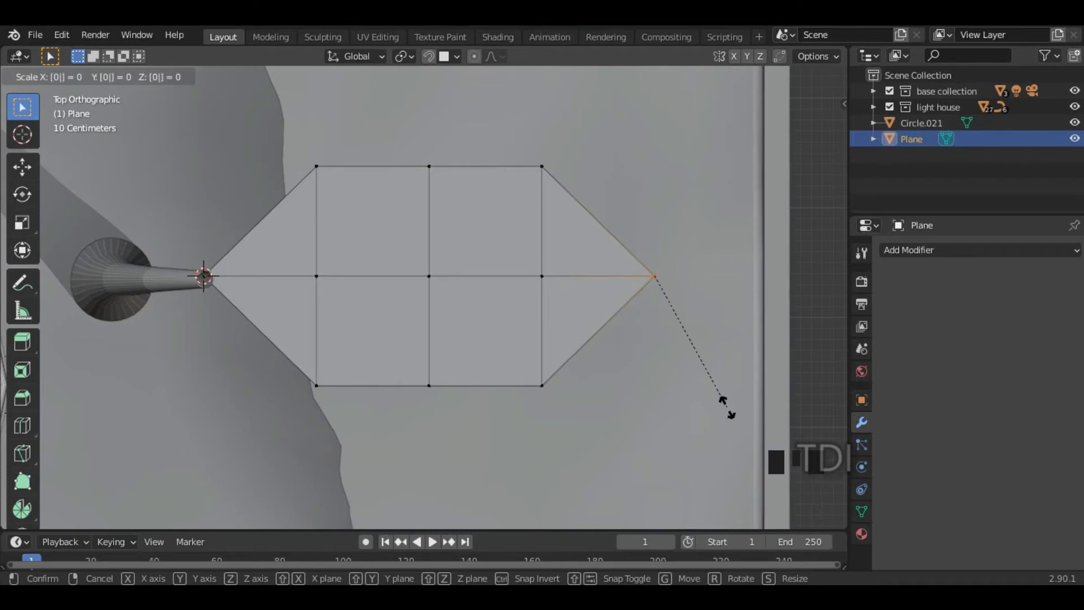
key("Escape")
Step: Merge the selected far-end vertices at their center to form the leaf's tip
key("m")
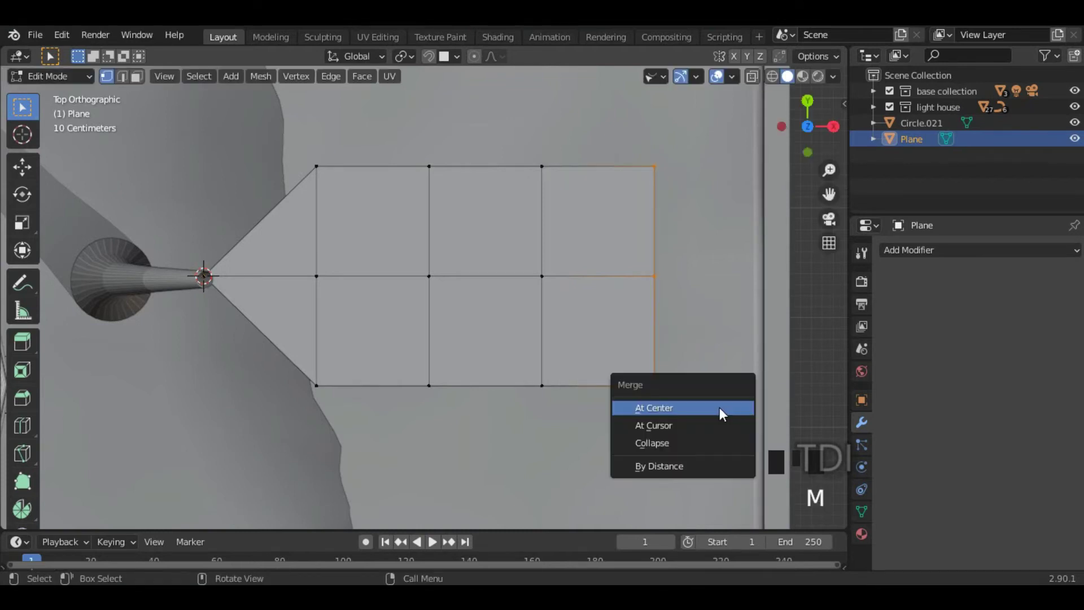
left_click(719, 407)
key("KP_7")
Step: Taper the leaf by scaling the row near the trunk to about 0.7, the row near the tip to about 0.57, and the middle row slightly smaller
left_click_drag(298, 141, 362, 426)
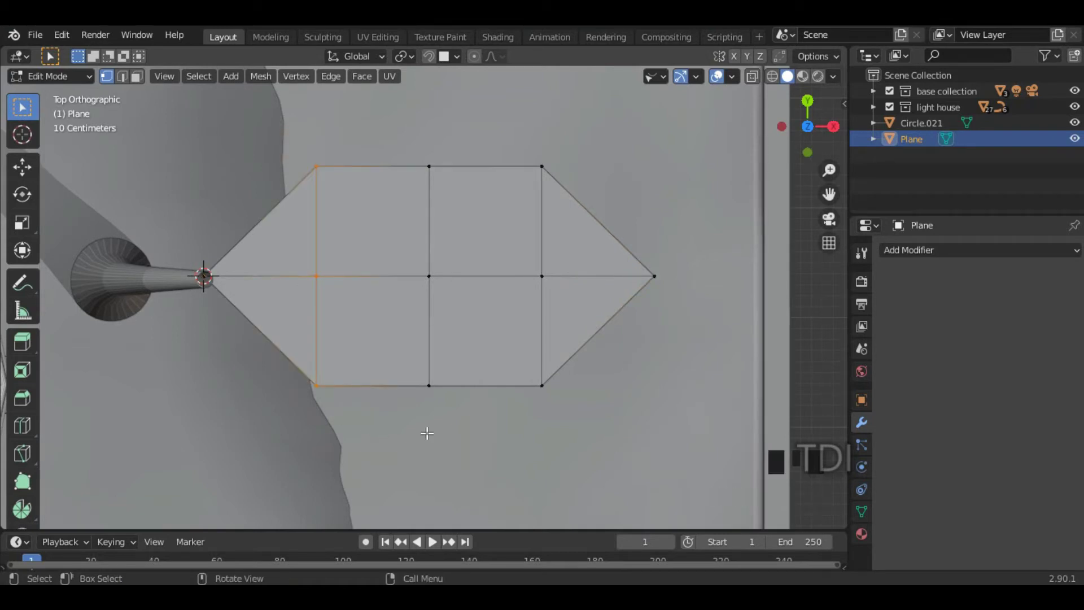
key("s")
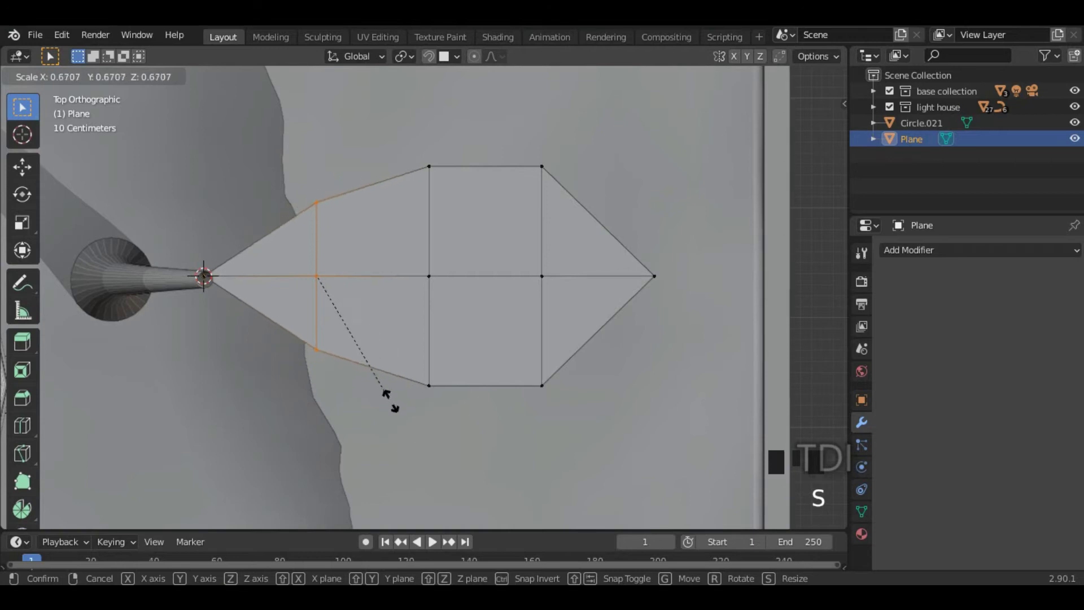
left_click(394, 404)
left_click_drag(549, 166, 570, 407)
key("s")
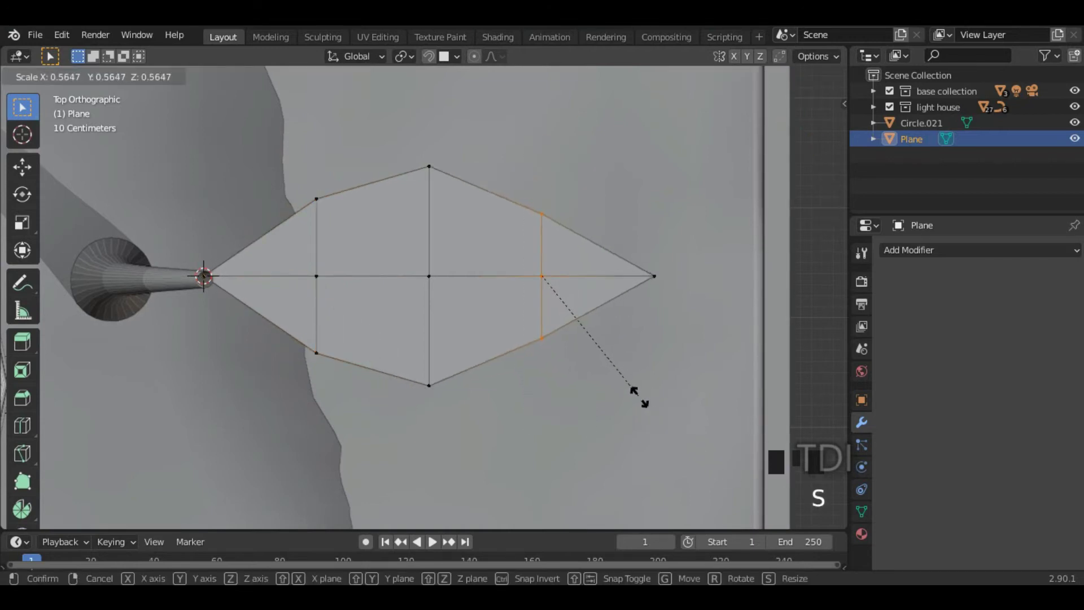
left_click(635, 396)
left_click_drag(419, 143, 446, 407)
key("s")
left_click(619, 390)
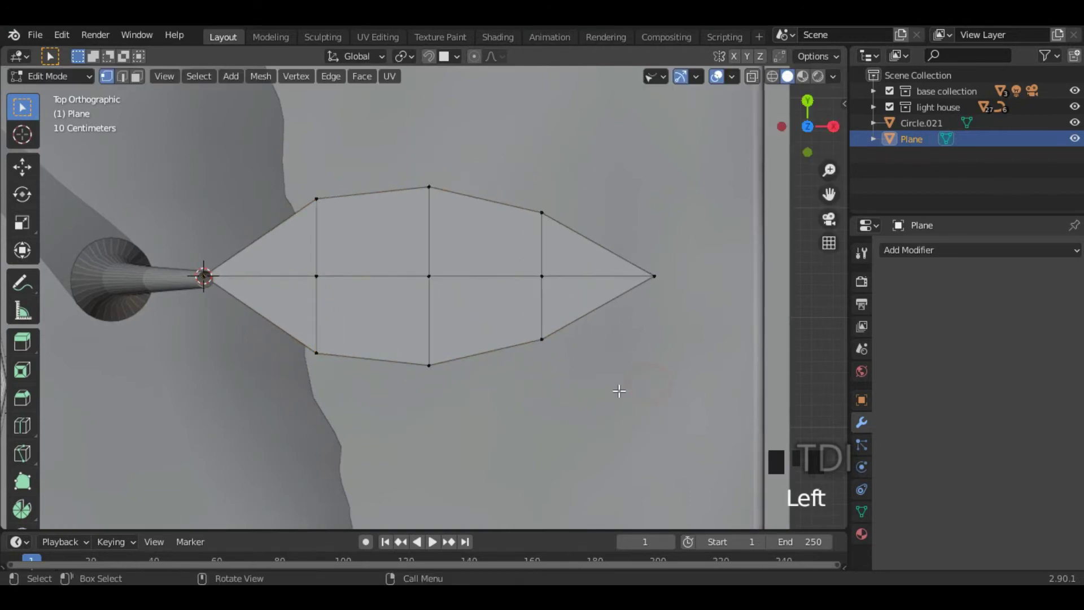
Step: Select the three inner vertices of the leaf's midrib and raise them along Z to form a ridge
middle_click_drag(535, 339, 294, 236)
left_click_drag(289, 239, 564, 258)
middle_click_drag(612, 259, 701, 232)
key("g")
key("z")
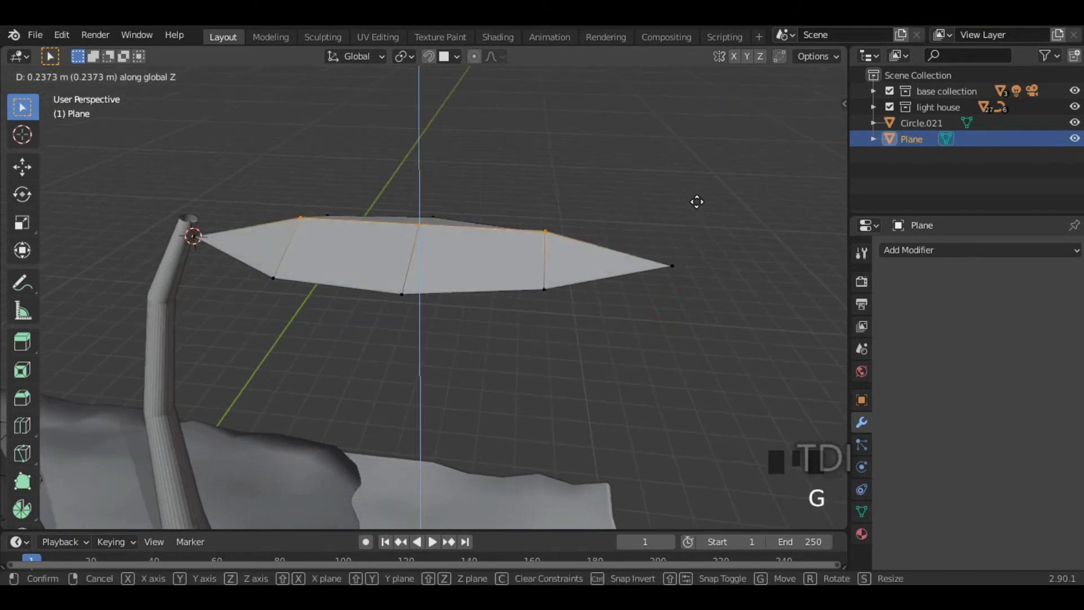
left_click(697, 193)
Step: Raise the midrib's middle vertex slightly further along Z and check the deselected leaf in Object Mode
left_click(418, 211)
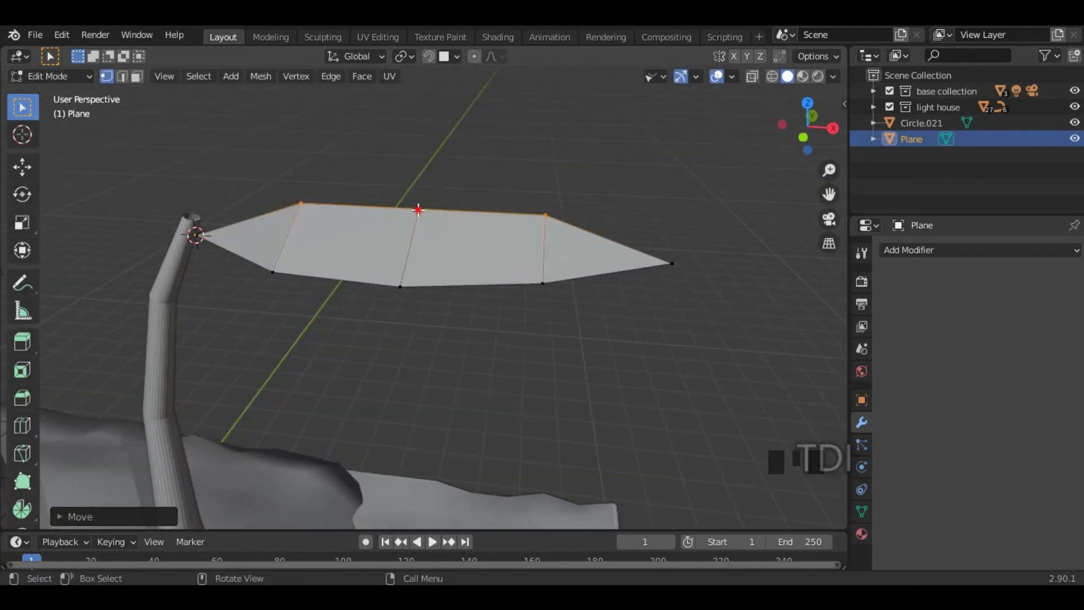
key("g")
key("z")
left_click(515, 167)
middle_click_drag(578, 206, 531, 271)
key("Tab")
left_click(507, 287)
scroll(377, 319, "down", 5)
middle_click_drag(378, 319, 513, 274)
scroll(425, 303, "up", 3)
Step: Narrow the whole leaf mesh to about 0.7 along Y and adjust its height by scaling along Z
key("Tab")
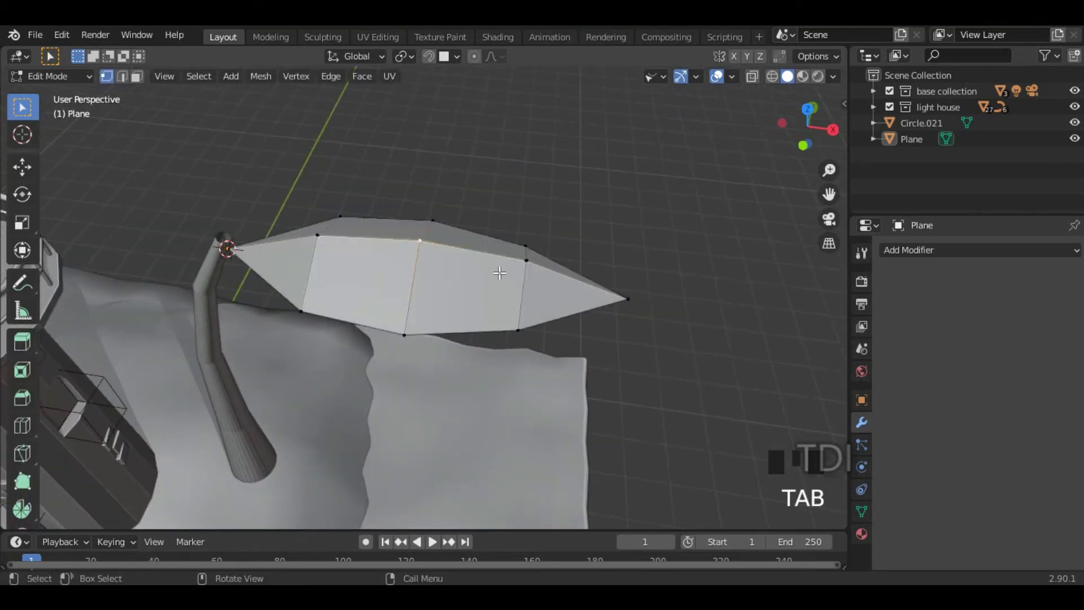
key("a")
middle_click_drag(633, 240, 534, 285)
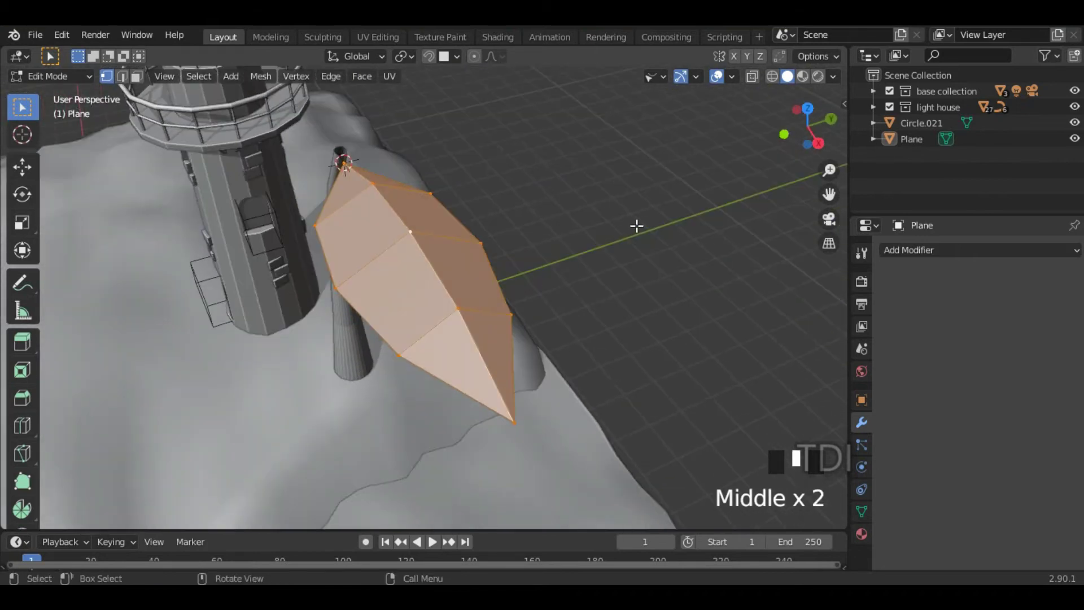
key("s")
key("y")
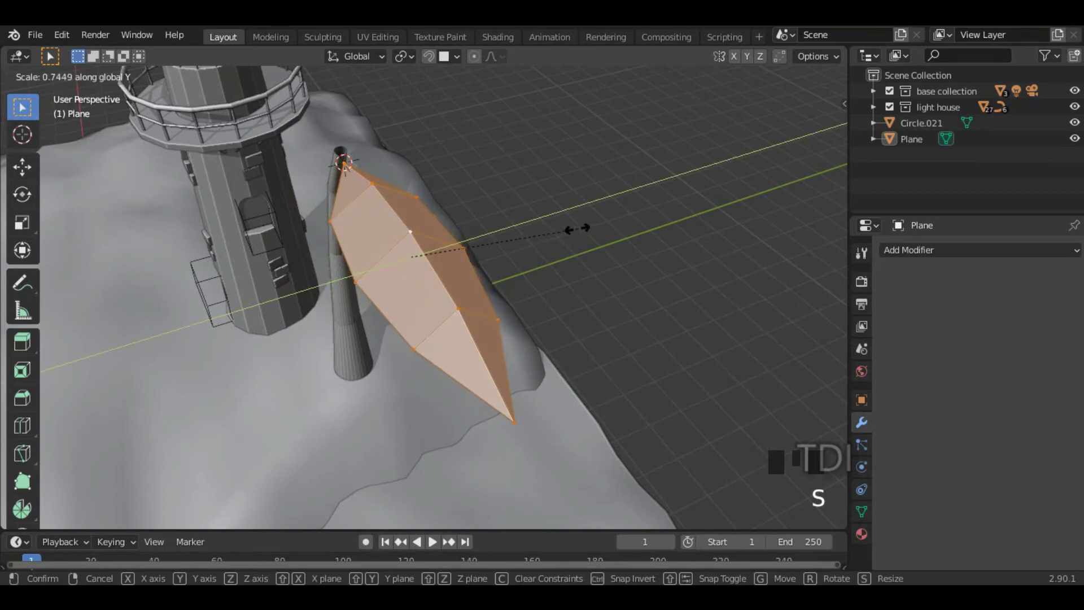
left_click(563, 231)
middle_click_drag(563, 231, 675, 228)
key("s")
key("z")
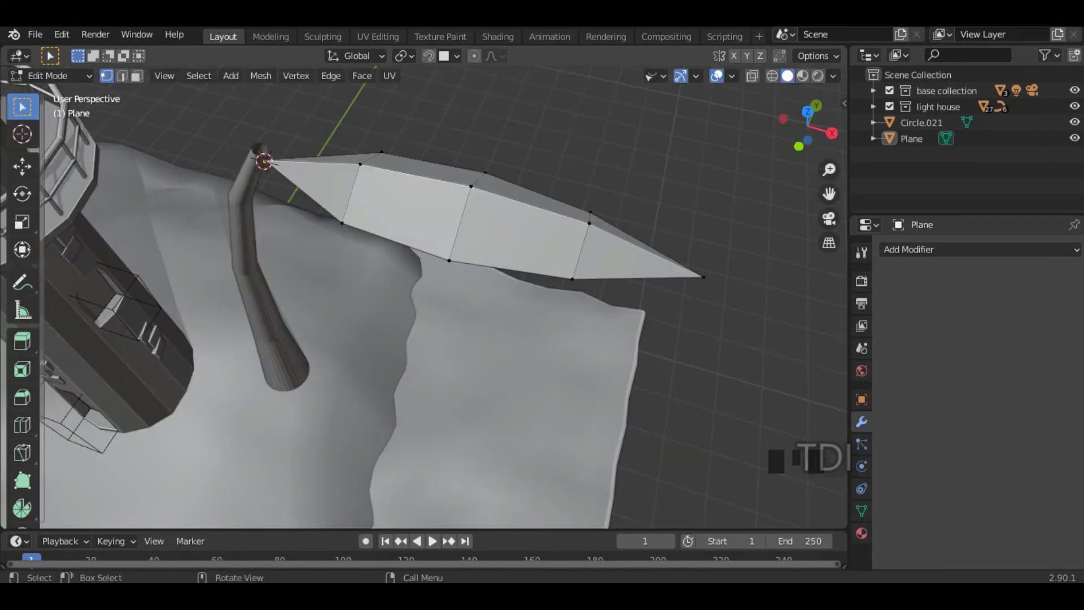
middle_click_drag(617, 168, 535, 194)
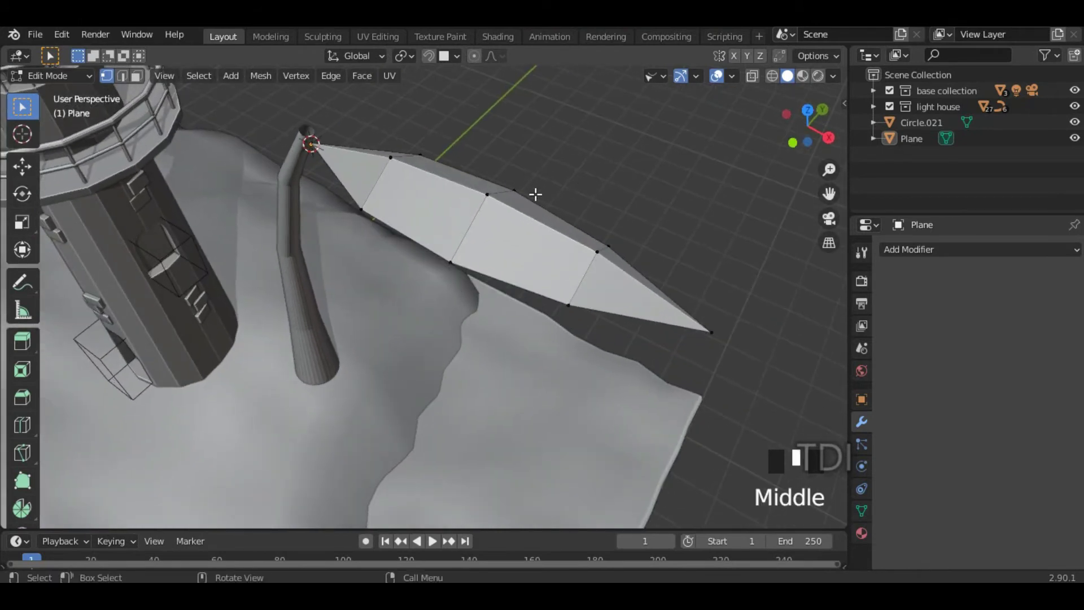
Step: Add a lengthwise loop cut along the near half of the leaf and select the outer edge vertex closest to the tip
key("ctrl+r")
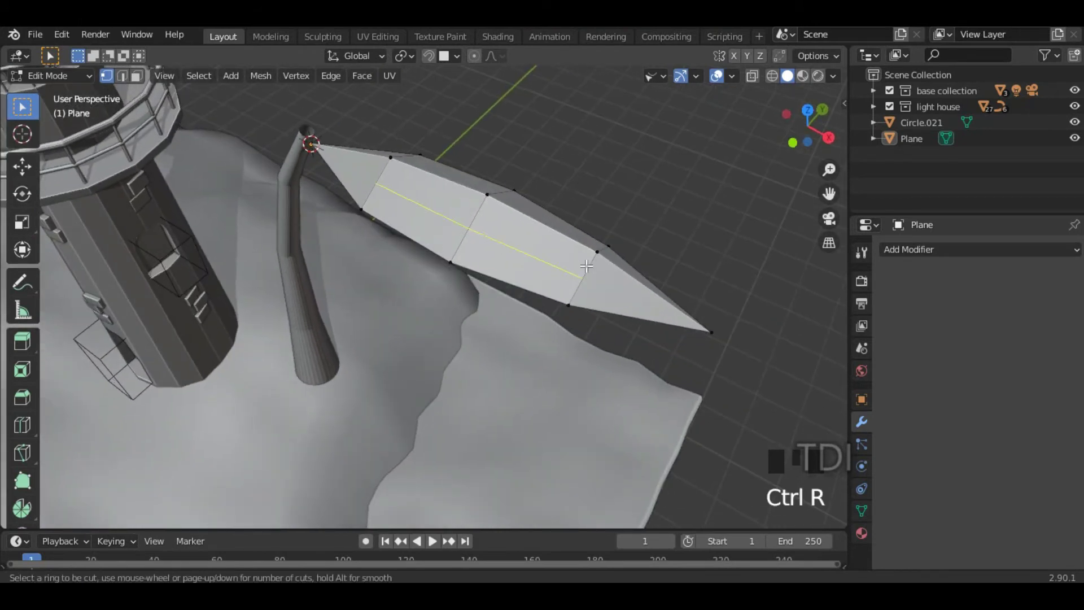
left_click(586, 265)
left_click(586, 261)
middle_click_drag(663, 230, 634, 274)
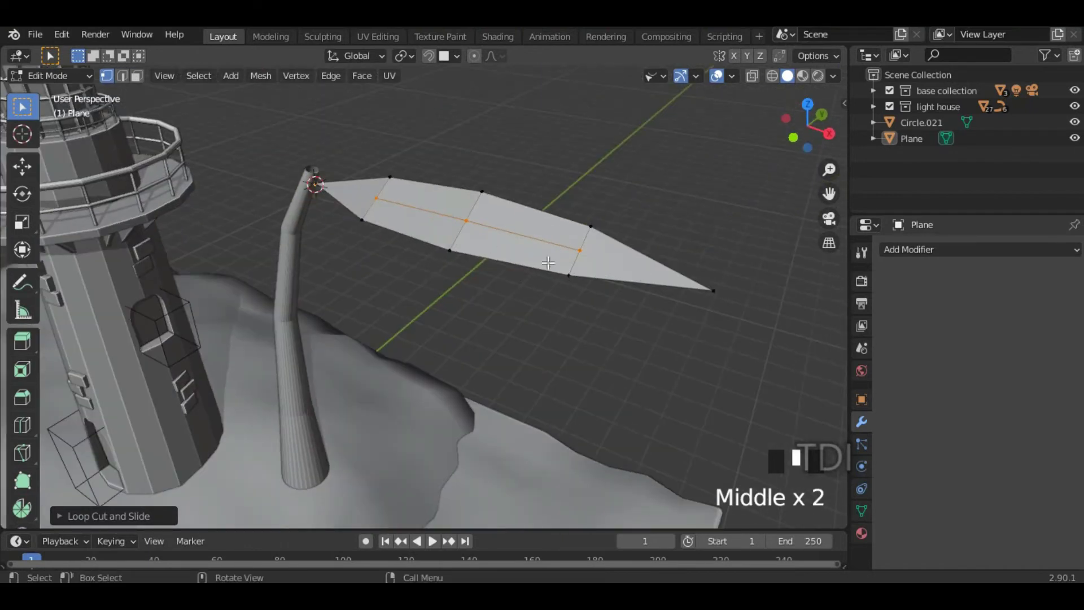
left_click(571, 275)
middle_click_drag(551, 310, 631, 291)
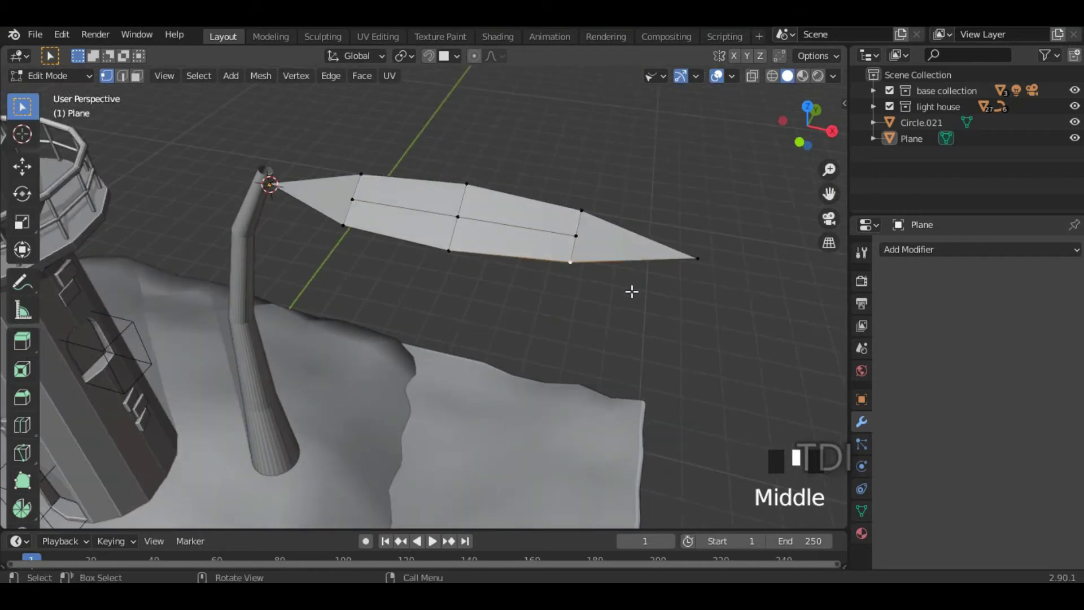
Step: Rip the leaf's outer edge vertex nearest the tip and pull it tipward to open a narrow notch
key("KP_Decimal")
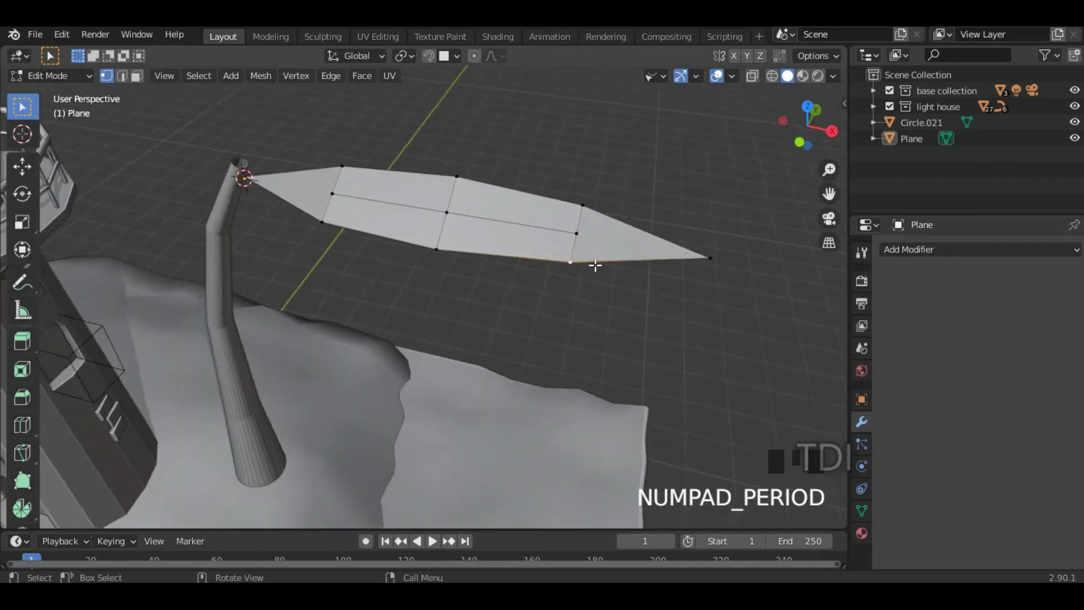
scroll(523, 305, "down", 1)
key("v")
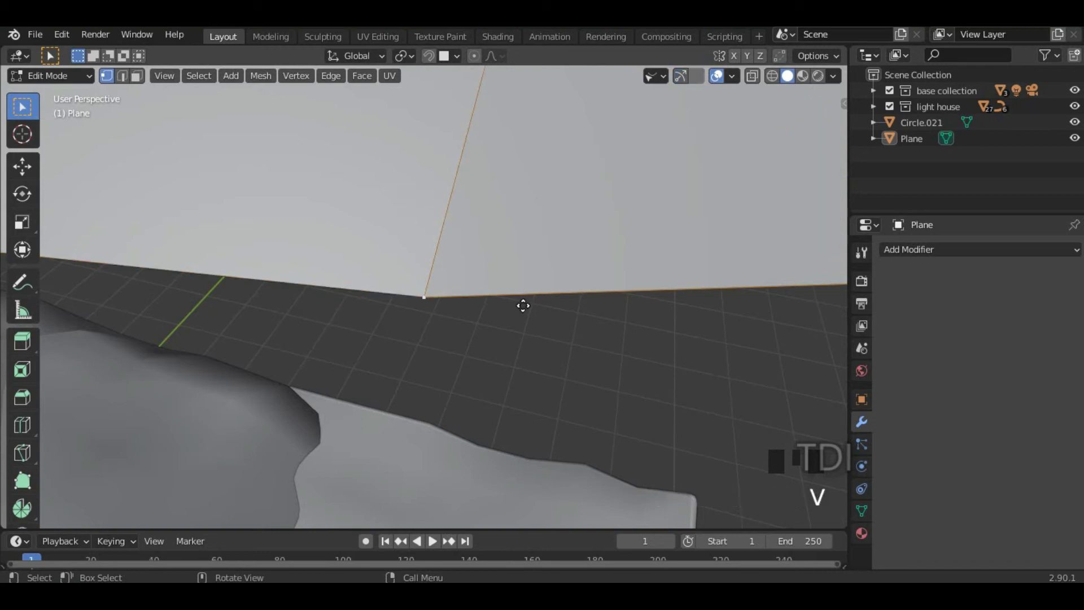
left_click(562, 304)
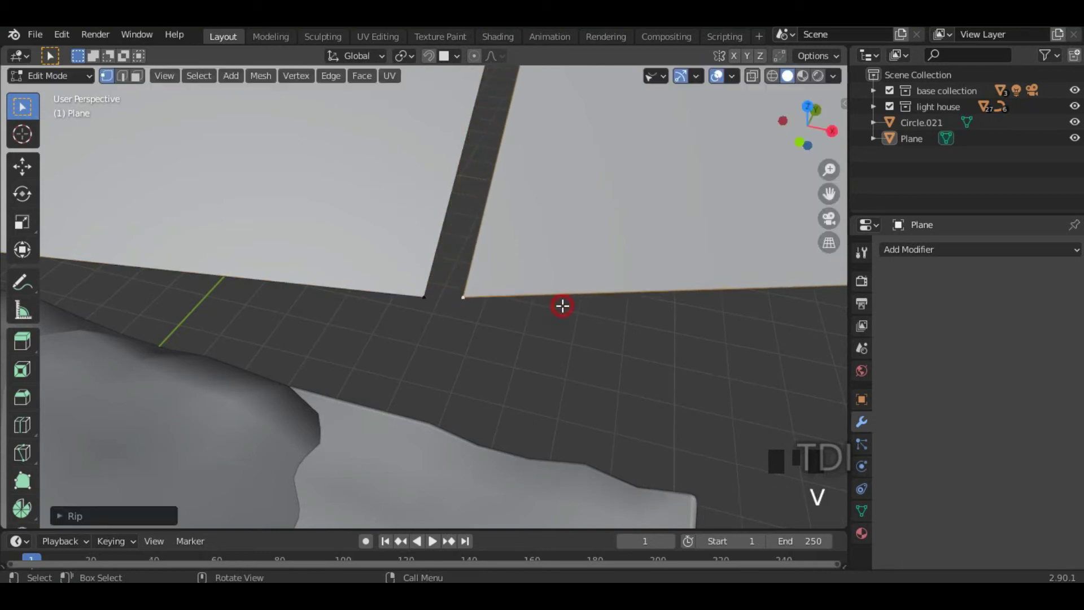
scroll(561, 307, "down", 12)
scroll(558, 322, "down", 11)
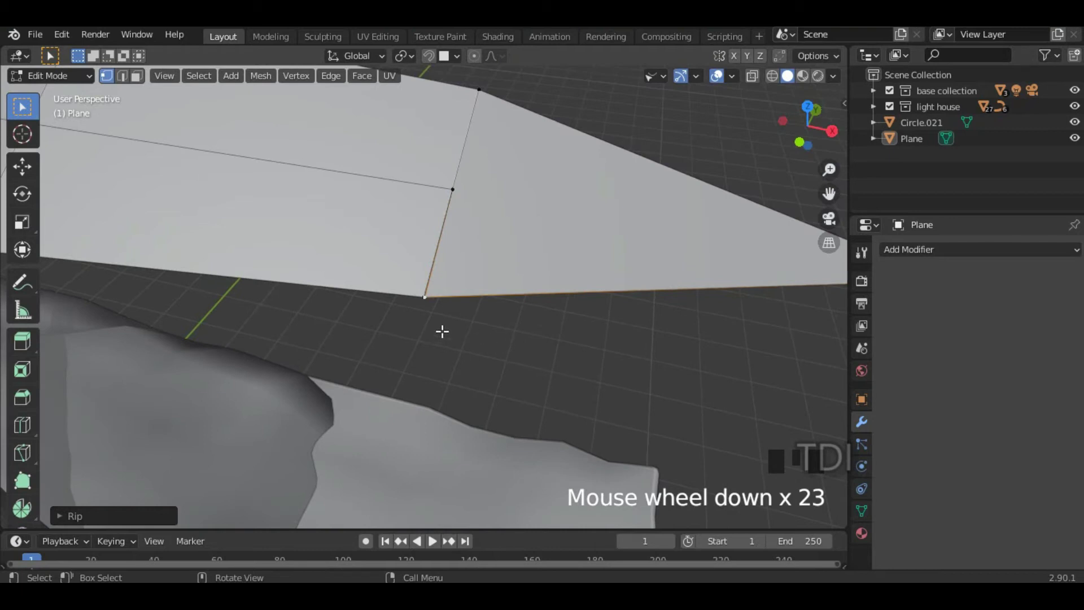
key("g")
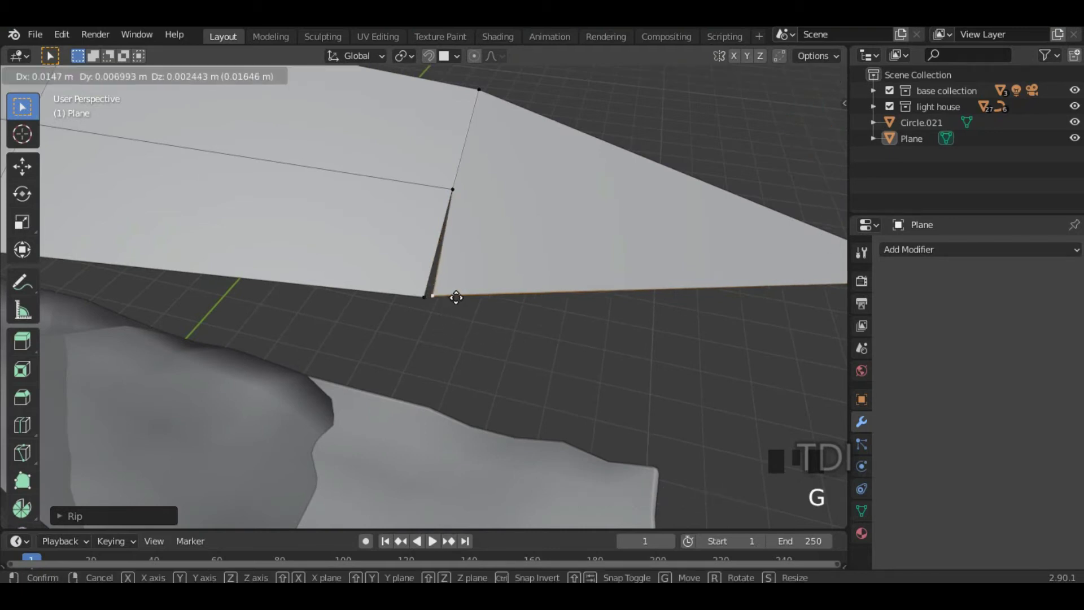
left_click(466, 297)
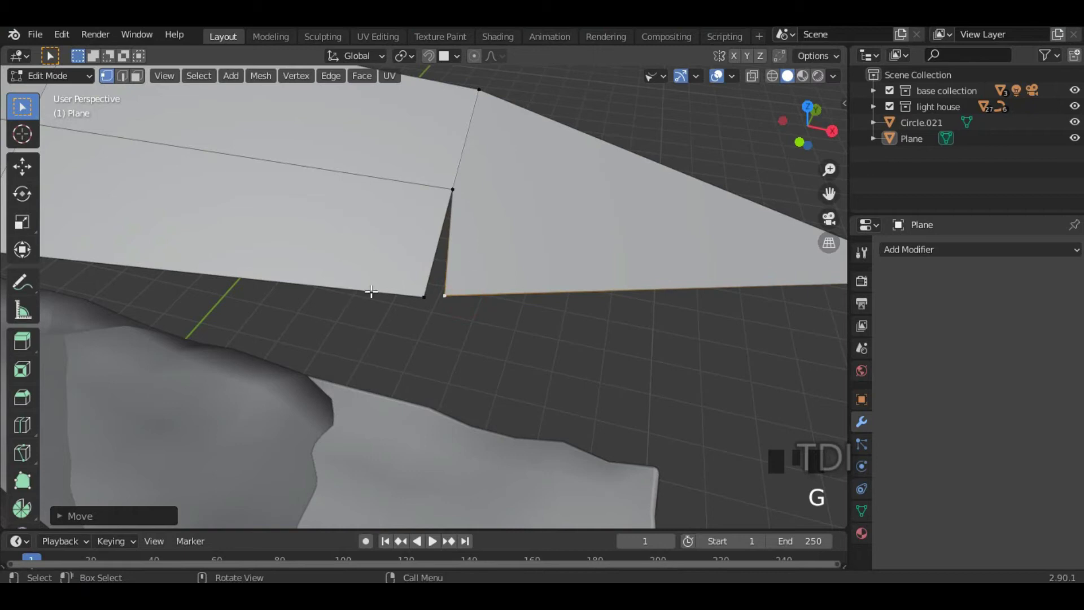
Step: Rip the middle edge vertex on the same side of the leaf and adjust both split vertices to form a second notch
scroll(450, 316, "down", 2)
middle_click_drag(449, 317, 373, 307)
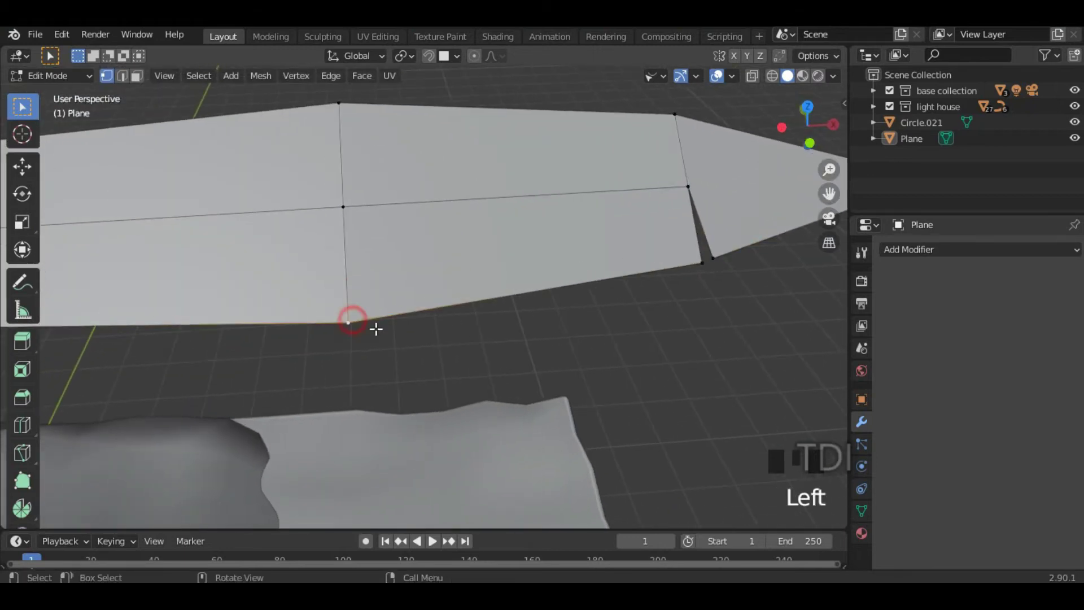
key("v")
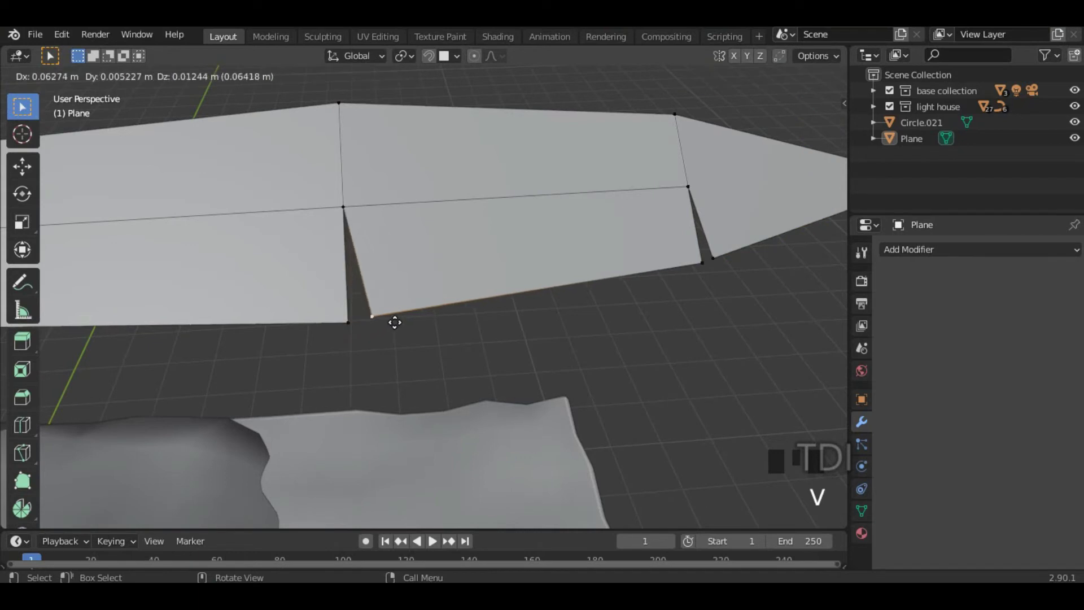
left_click(394, 323)
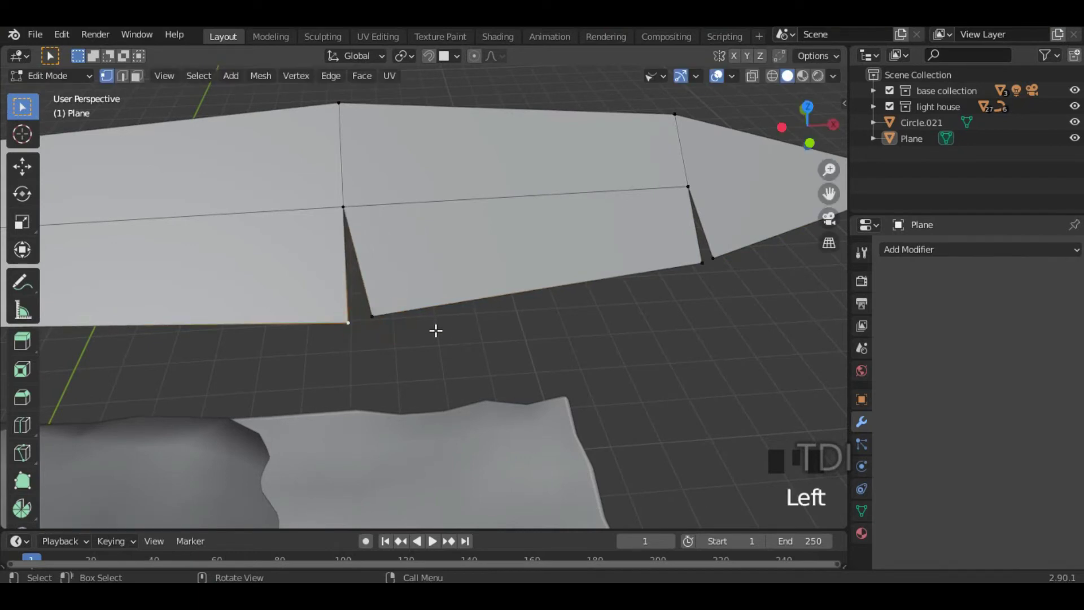
key("g")
left_click(422, 329)
Step: Rip edge vertices on the opposite side of the leaf to cut matching notches, and return to Object Mode
scroll(527, 329, "down", 5)
middle_click_drag(527, 329, 266, 314)
middle_click_drag(528, 336, 462, 344)
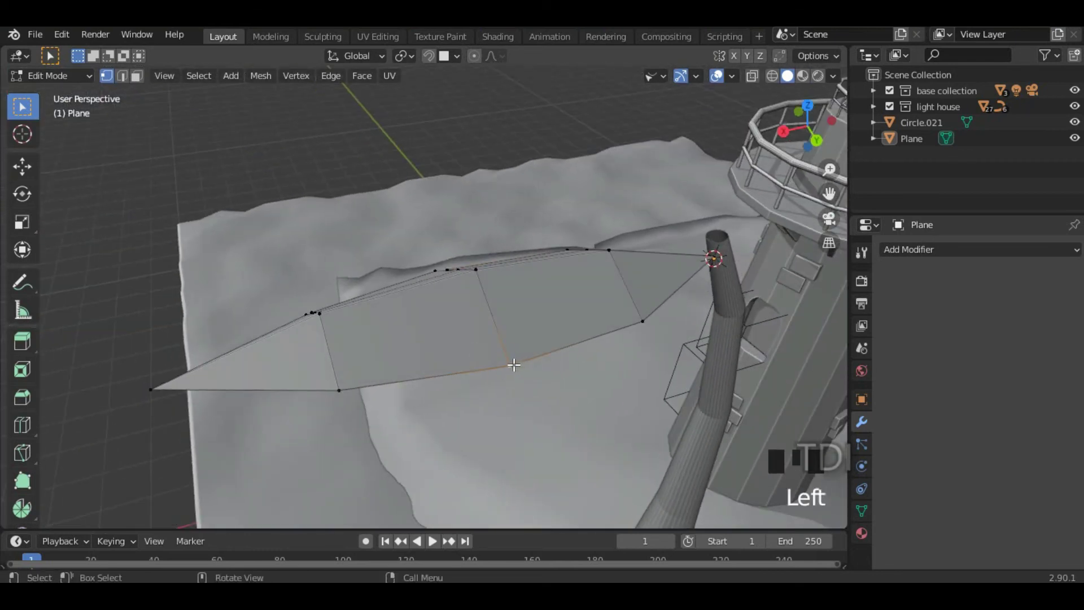
key("v")
middle_click_drag(531, 359, 368, 310)
key("v")
left_click(396, 417)
key("g")
left_click(406, 420)
key("Tab")
Step: Add a Solidify modifier to the leaf and check its thickness along the notched edges
scroll(605, 461, "up", 3)
middle_click_drag(605, 461, 547, 393)
scroll(571, 476, "down", 5)
left_click(947, 248)
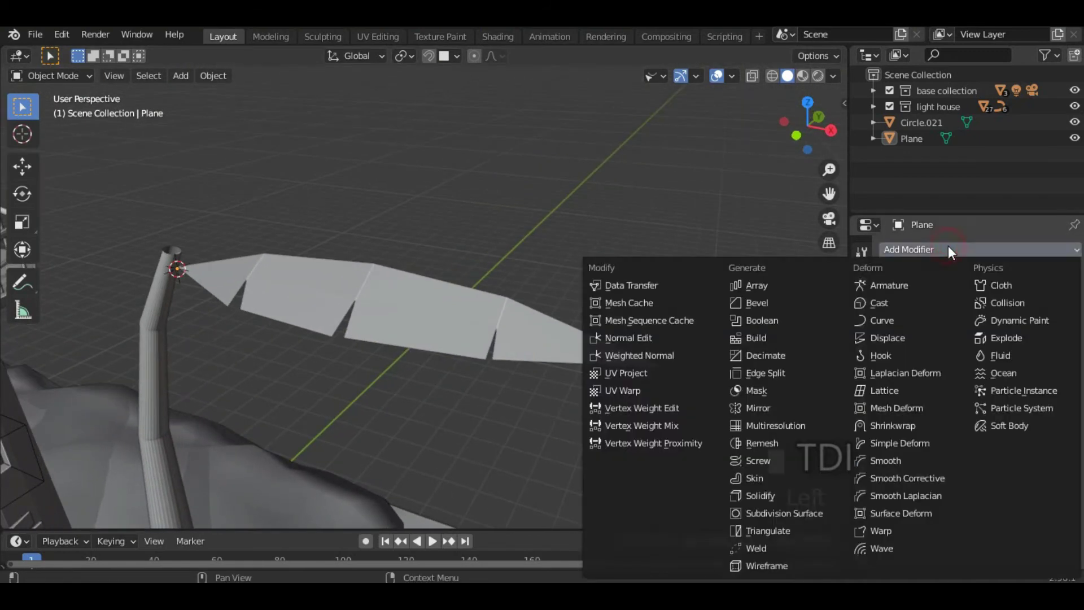
left_click(781, 490)
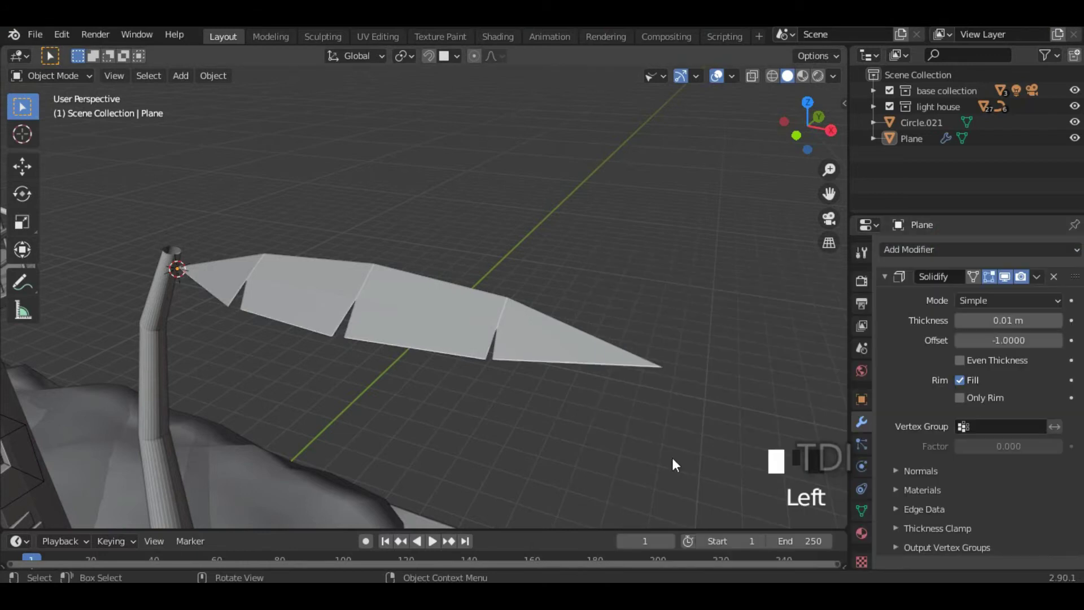
scroll(581, 384, "up", 4)
middle_click_drag(582, 384, 577, 330)
scroll(542, 404, "up", 3)
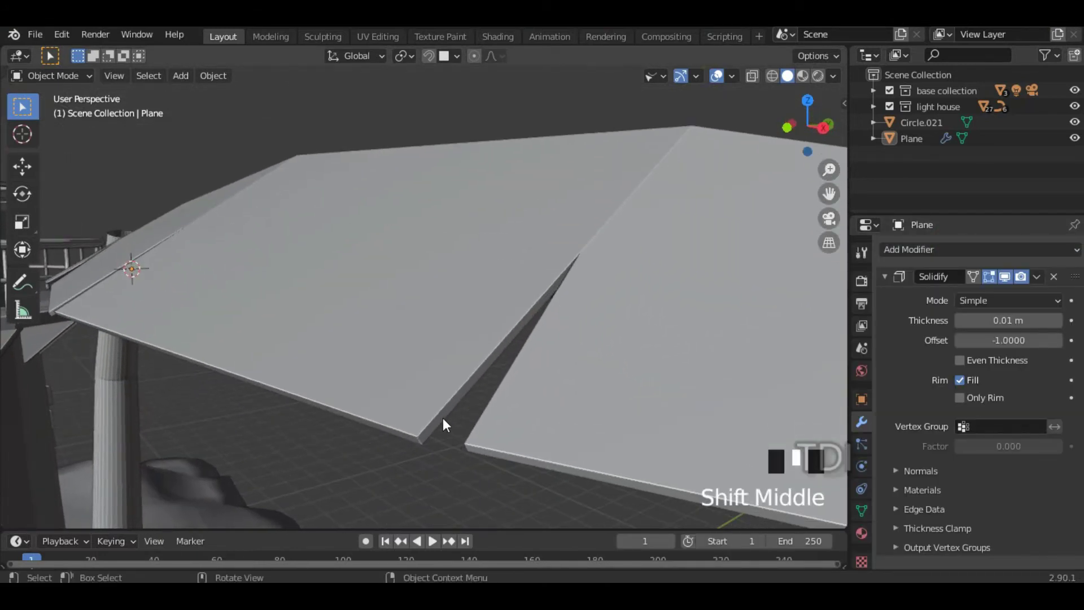
Step: Select the leaf and apply Shade Smooth to it
left_click(442, 418)
scroll(505, 344, "down", 7)
middle_click_drag(505, 343, 531, 395)
right_click(415, 317)
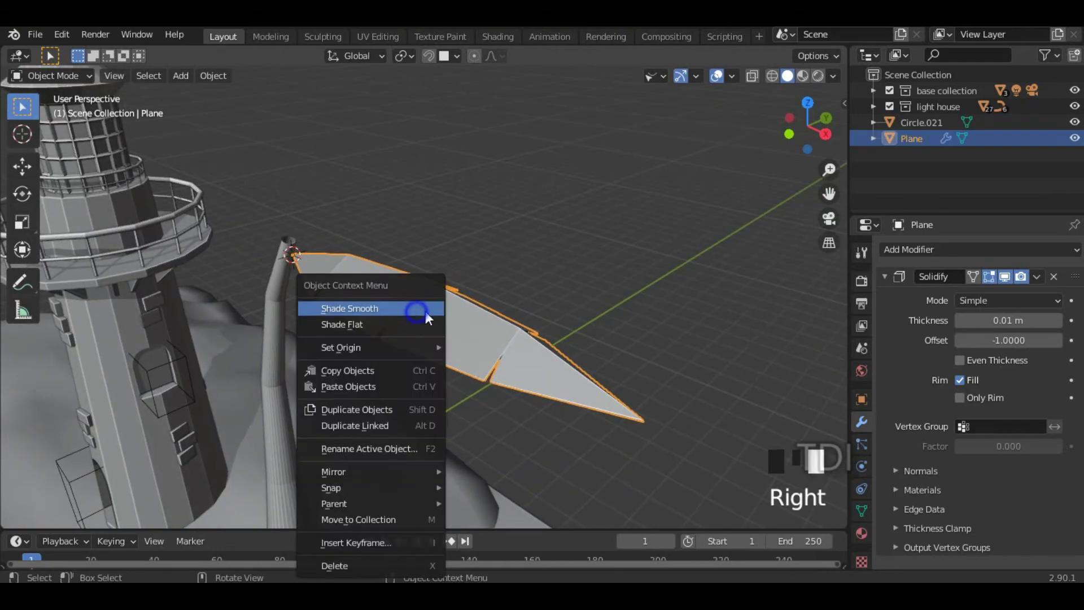
left_click(418, 314)
middle_click_drag(537, 314, 788, 395)
Step: Enable Auto Smooth in the leaf mesh's normals settings
left_click(862, 445)
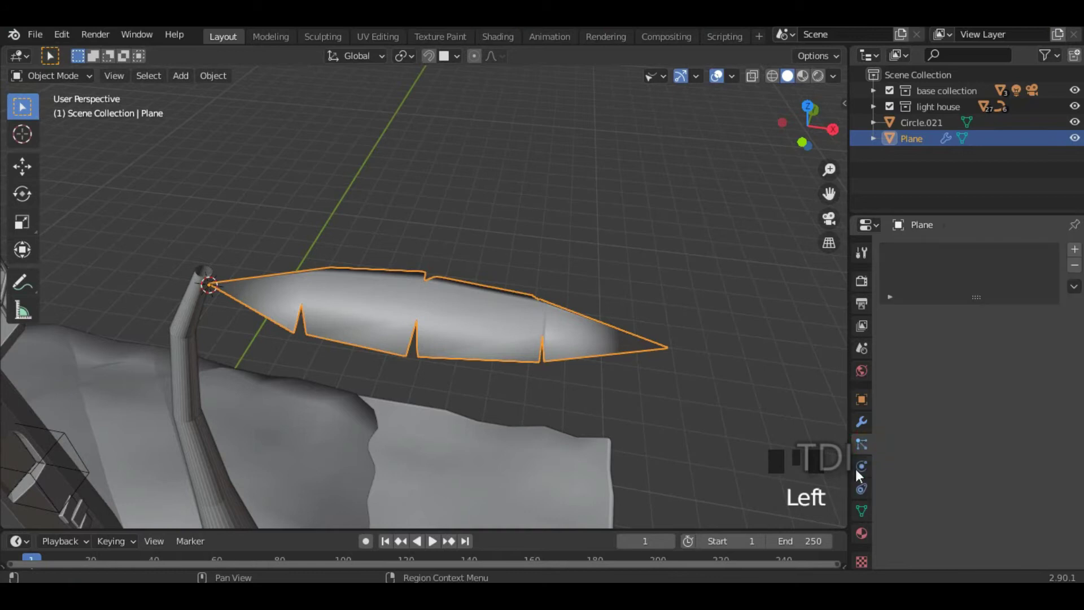
left_click(862, 509)
scroll(903, 421, "down", 1)
scroll(897, 432, "down", 3)
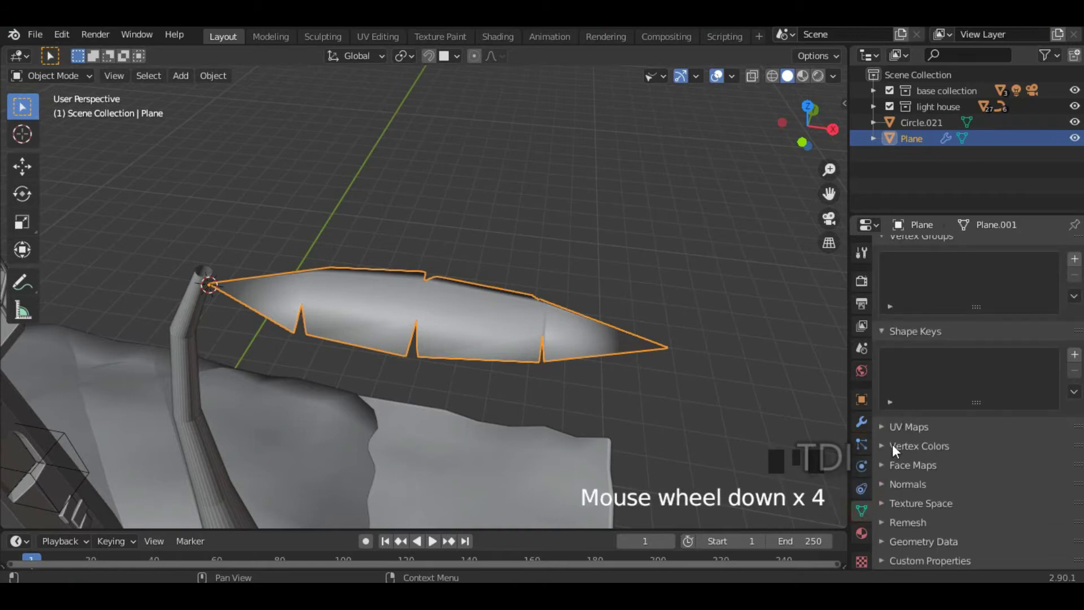
left_click(884, 488)
scroll(904, 438, "down", 2)
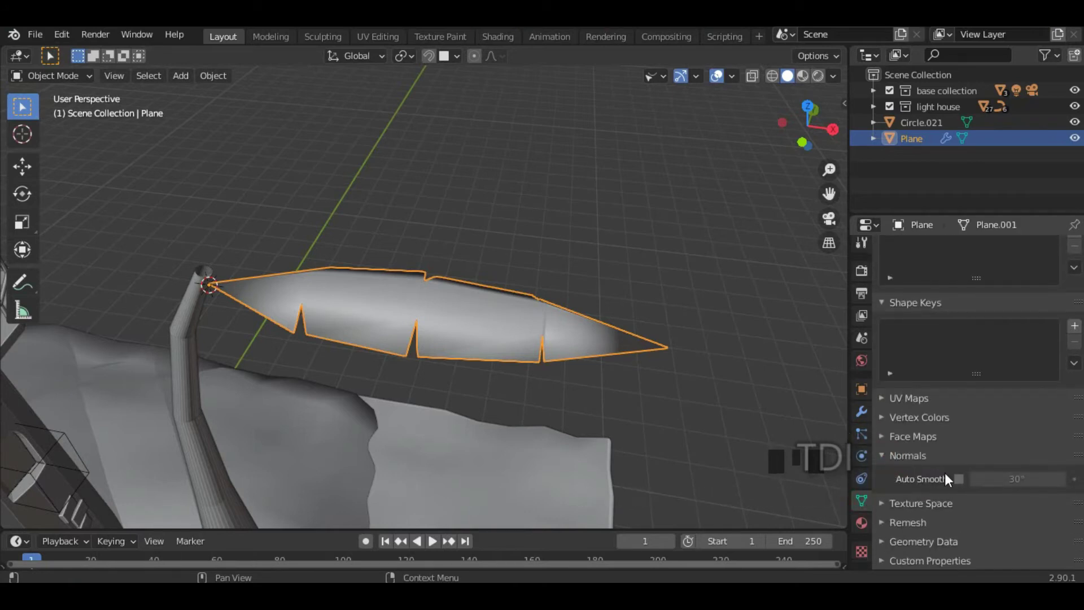
left_click(958, 478)
mouse_move(528, 359)
middle_mouse_down()
mouse_move(395, 338)
mouse_move(323, 305)
mouse_move(222, 321)
mouse_move(335, 352)
mouse_move(496, 348)
mouse_move(593, 362)
middle_mouse_up()
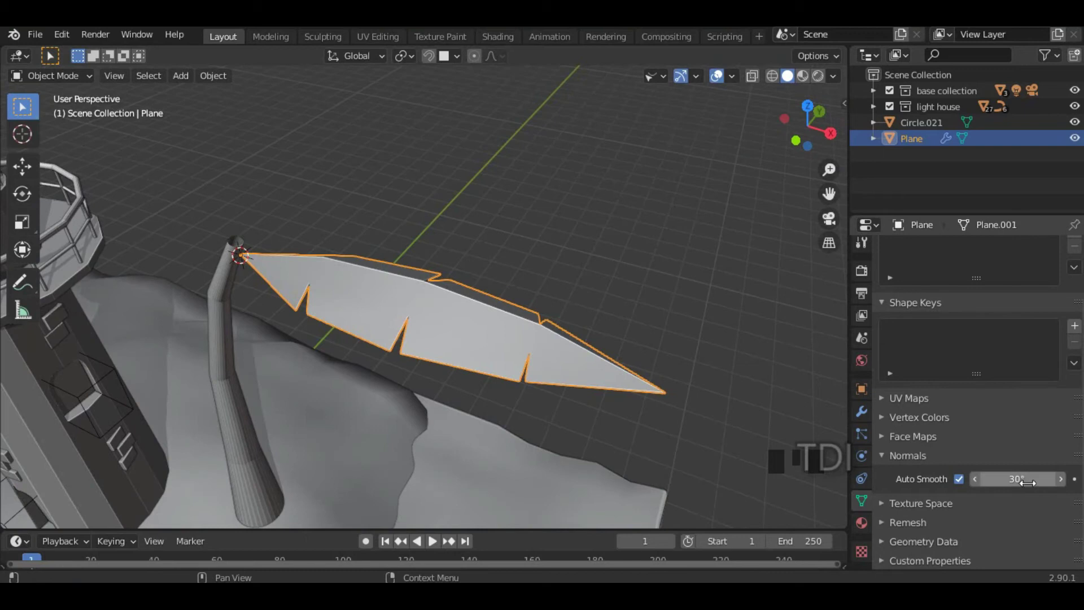
Step: Raise the leaf about 0.17 m along Z in front view so its base meets the top of the trunk
middle_click_drag(429, 266, 433, 302, "shift")
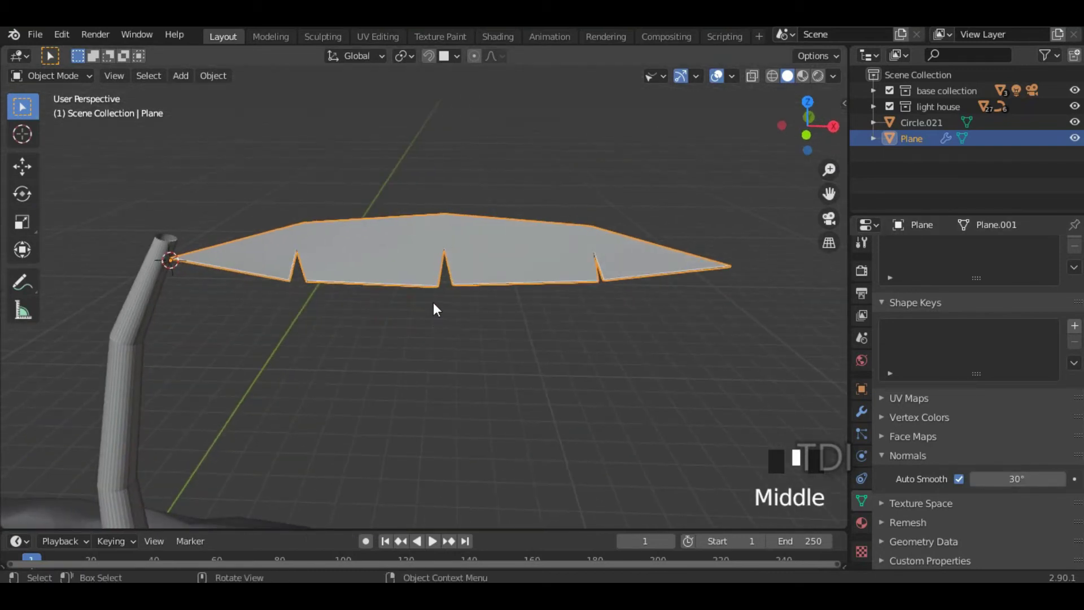
key("KP_1")
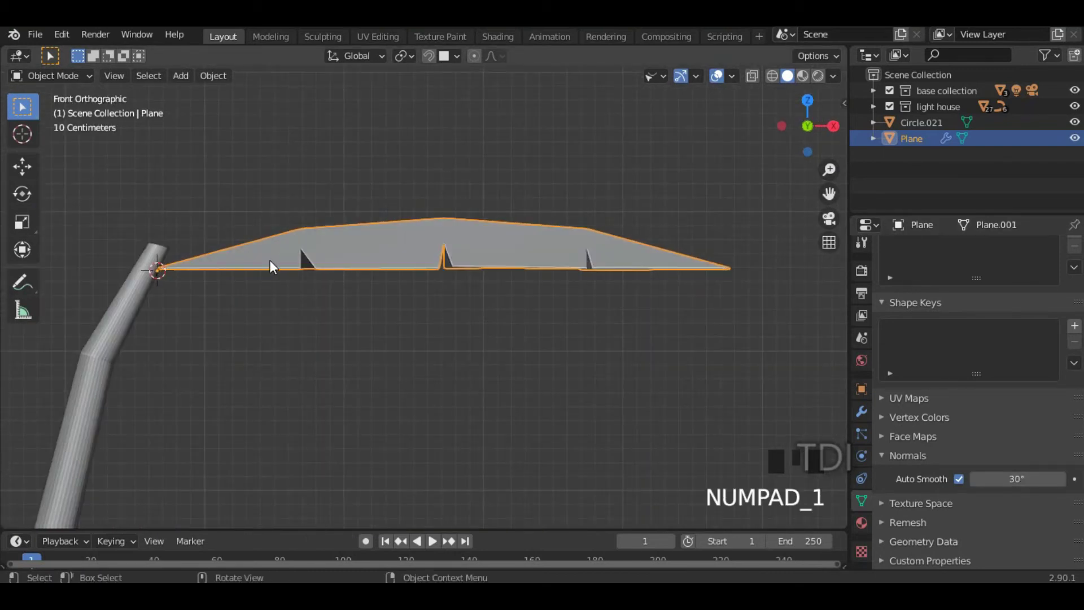
key("g")
key("z")
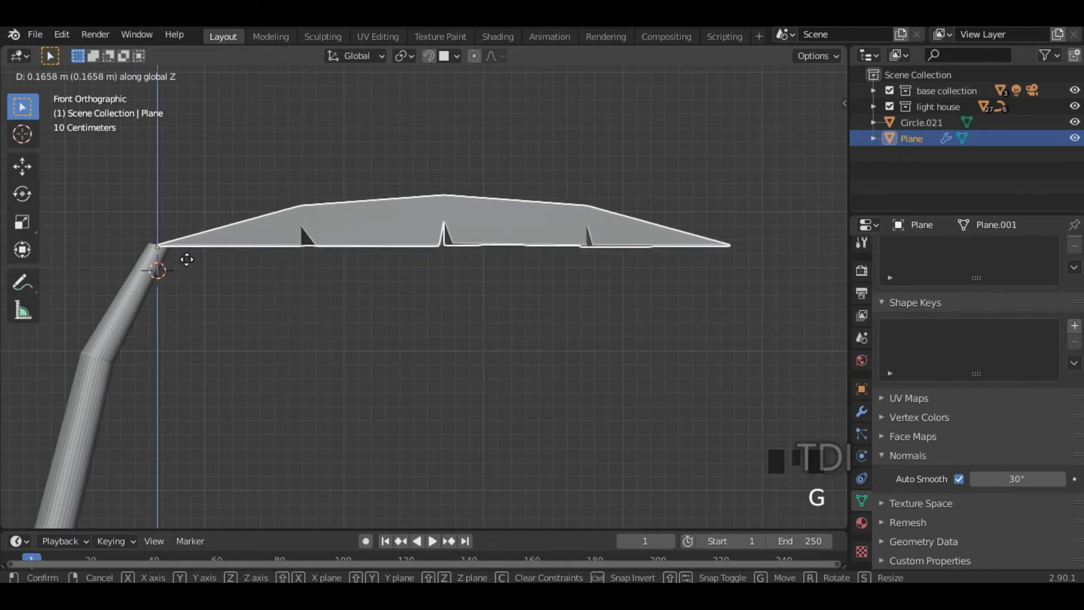
left_click(187, 258)
Step: Scale the leaf down to suit the size of the palm trunk and the lighthouse
scroll(558, 259, "down", 5)
middle_click_drag(559, 258, 621, 316, "shift")
key("s")
left_click(559, 320)
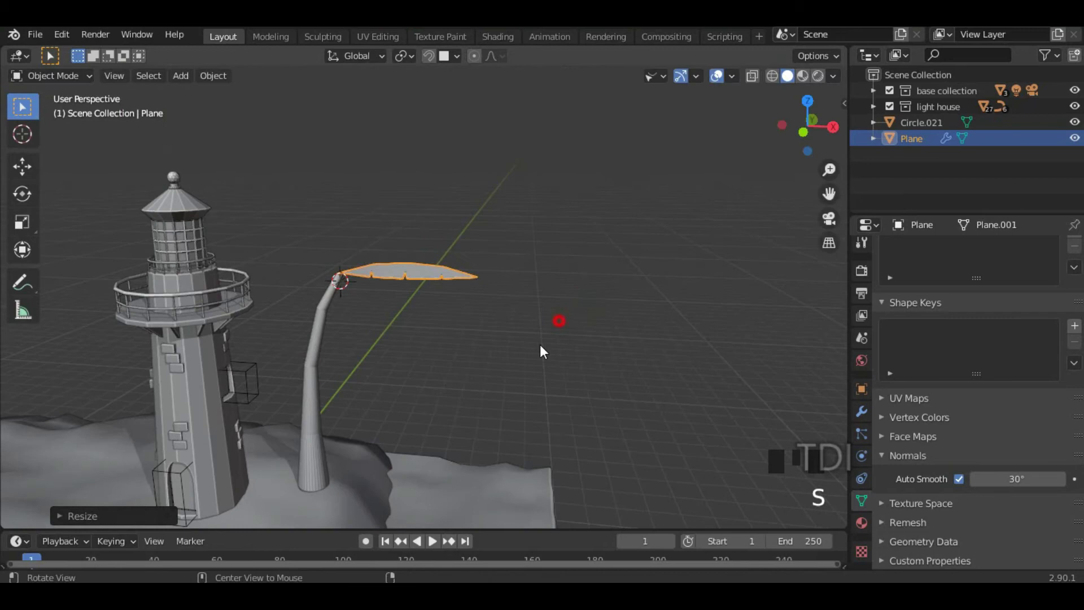
scroll(500, 317, "up", 4)
middle_click_drag(500, 317, 469, 303)
scroll(501, 280, "down", 5)
Step: Lower the leaf's tip vertex along Z with smooth proportional editing so its outer end droops, and return to Object Mode
key("Tab")
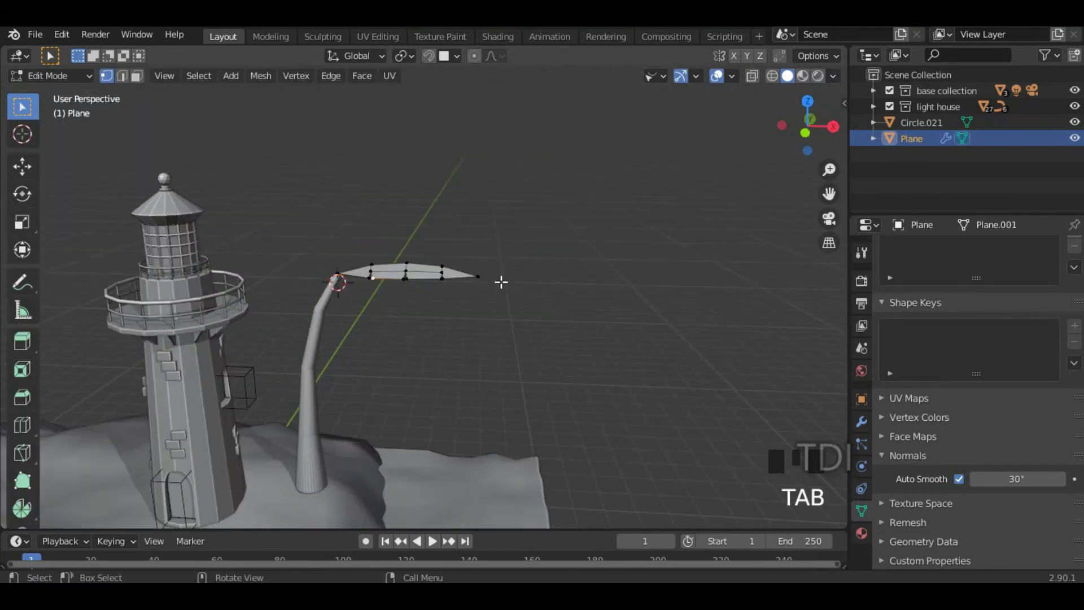
scroll(501, 282, "up", 5)
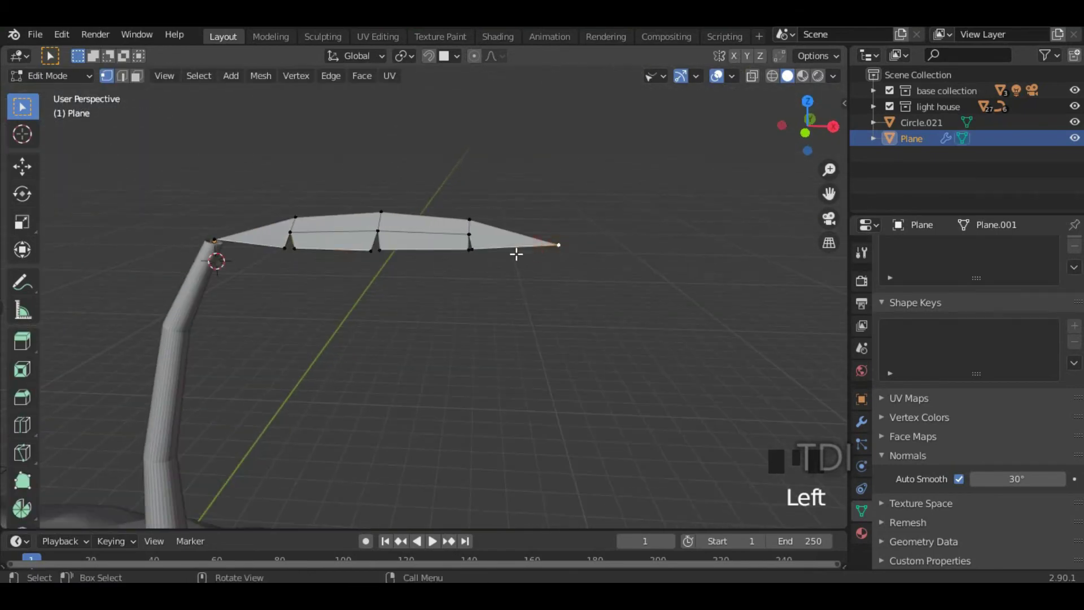
left_click(474, 56)
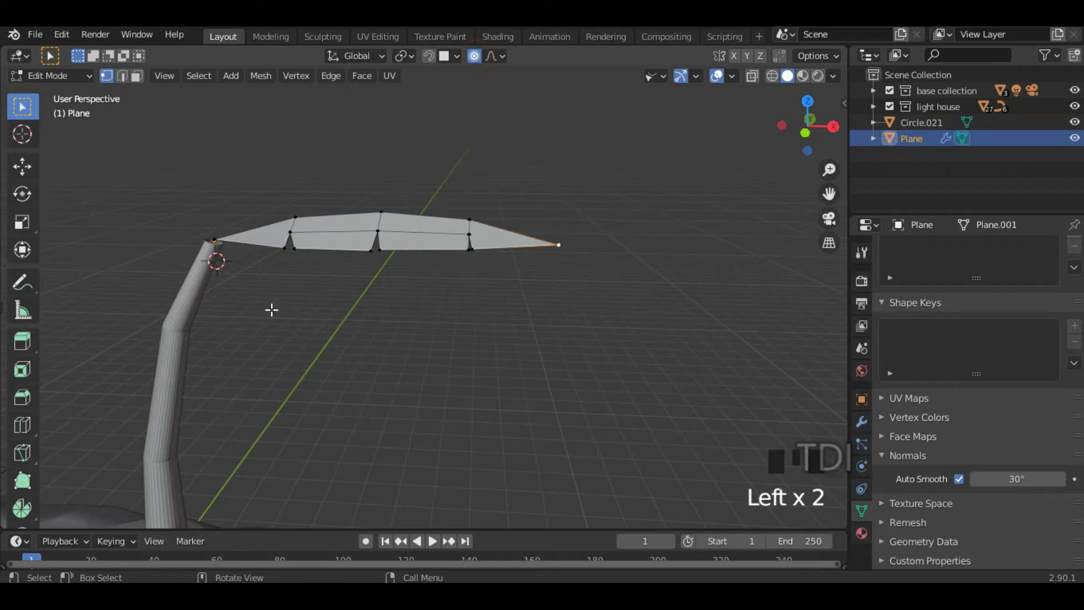
middle_click_drag(609, 246, 614, 246)
key("KP_1")
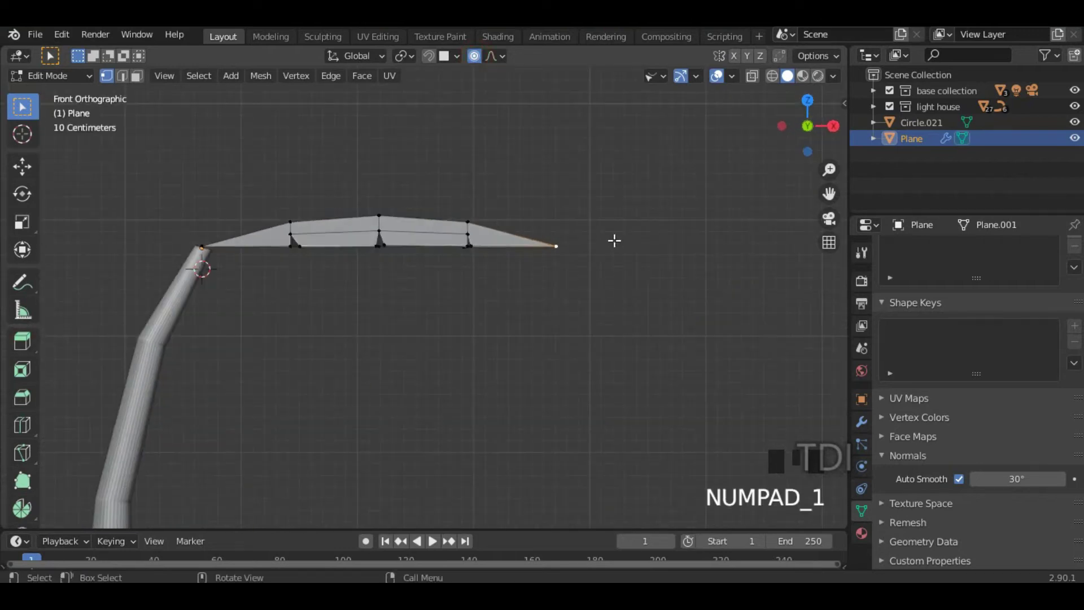
key("g")
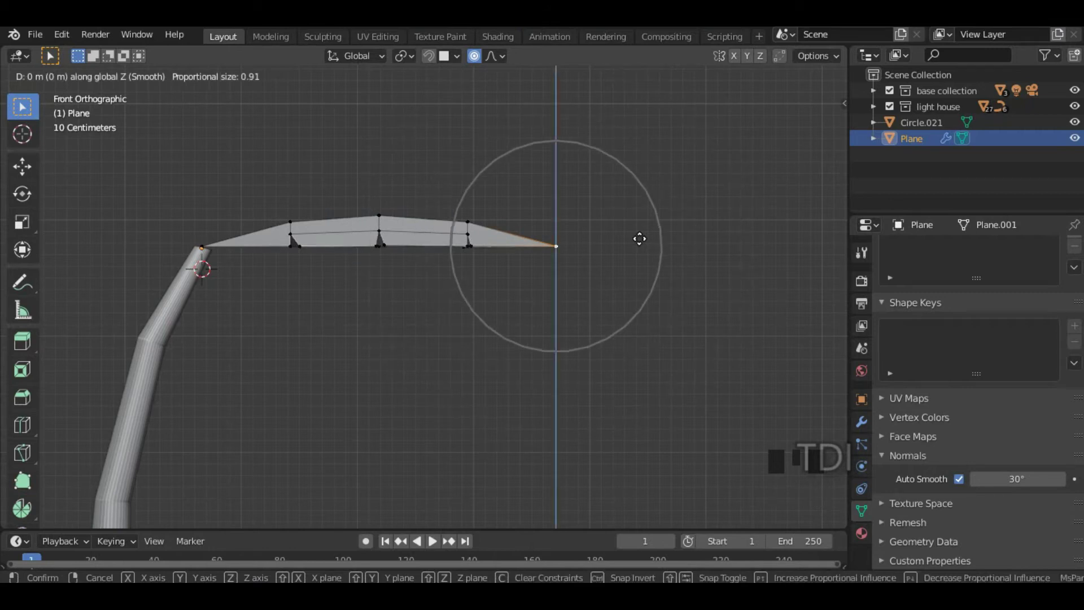
scroll(614, 305, "down", 5)
scroll(608, 312, "up", 3)
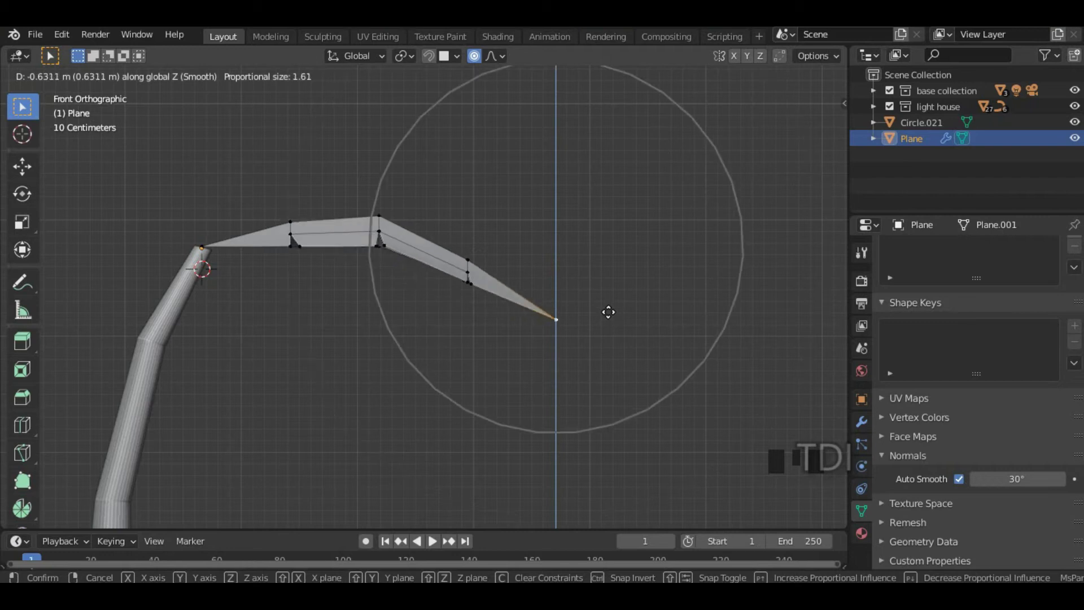
scroll(608, 311, "up", 4)
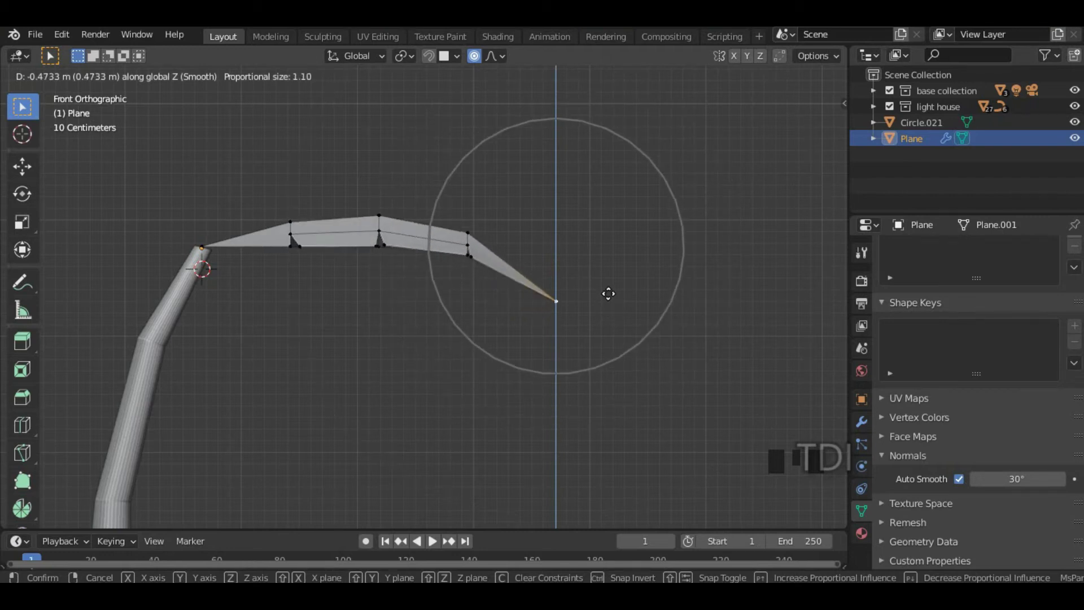
left_click(603, 265)
middle_click_drag(603, 265, 601, 311)
left_click(525, 288)
key("Tab")
Step: Duplicate the leaf in place and rotate the copy 90 degrees around the trunk top in top view
key("KP_7")
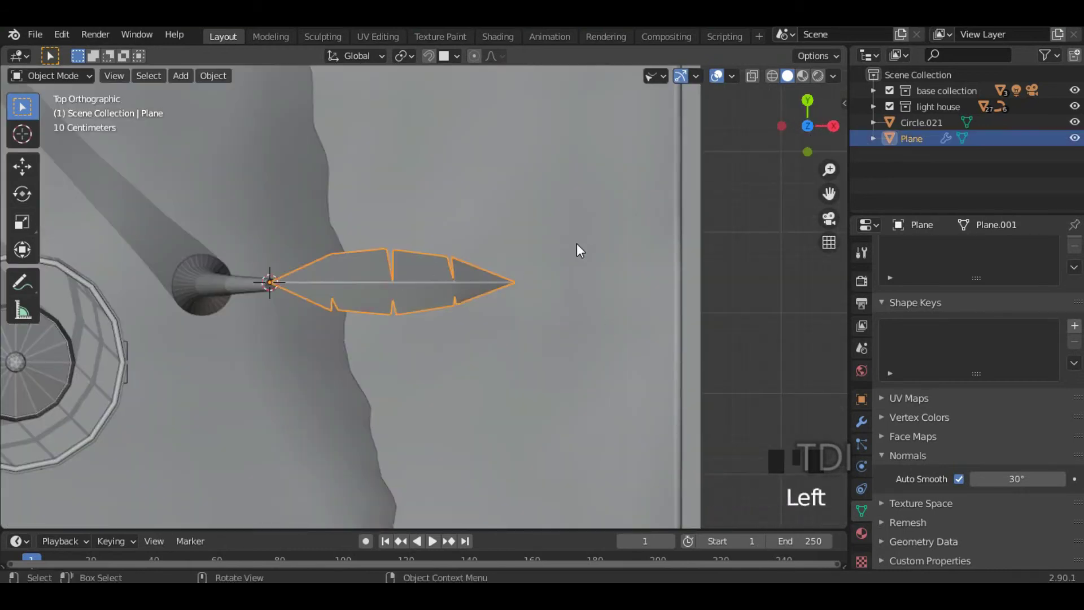
key("shift+d")
type("r")
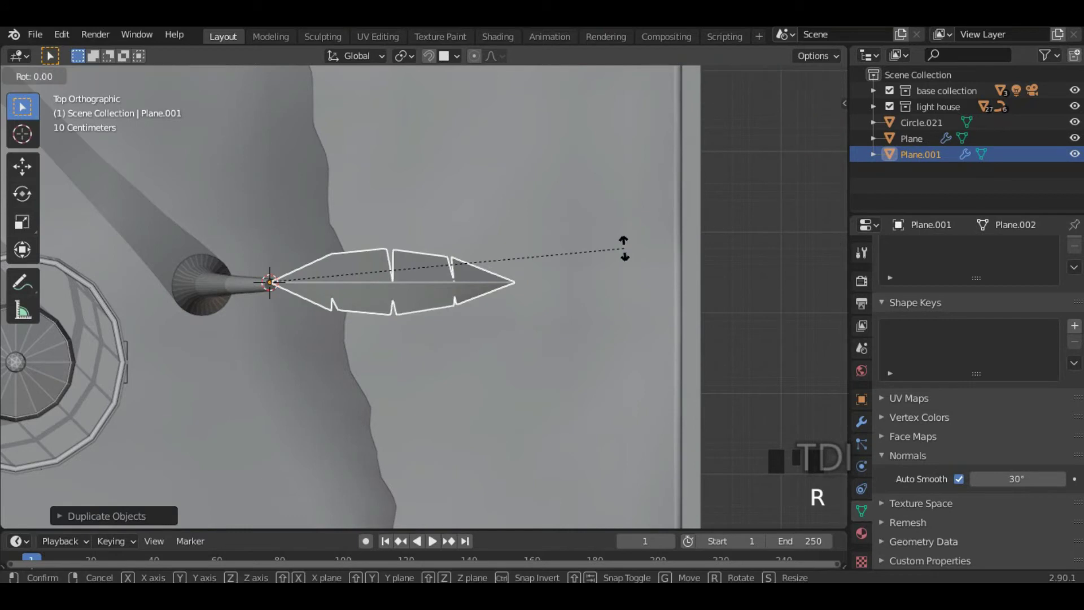
type("90")
key("Return")
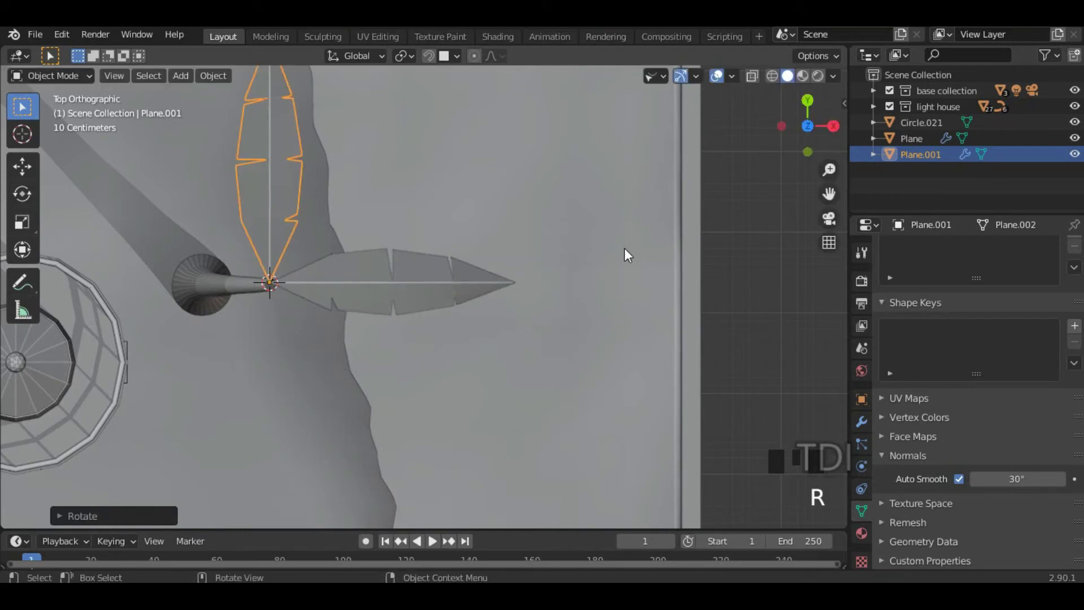
Step: Duplicate the rotated leaf and turn the new copy another 90 degrees, opposite the original leaf
scroll(630, 249, "down", 2)
key("shift+d")
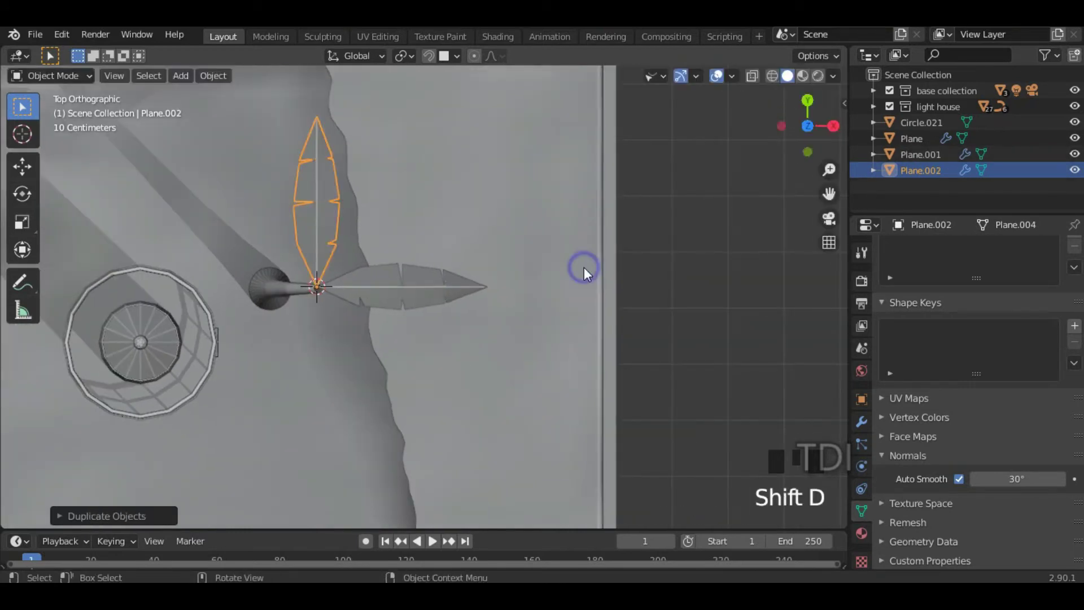
type("r90")
key("Return")
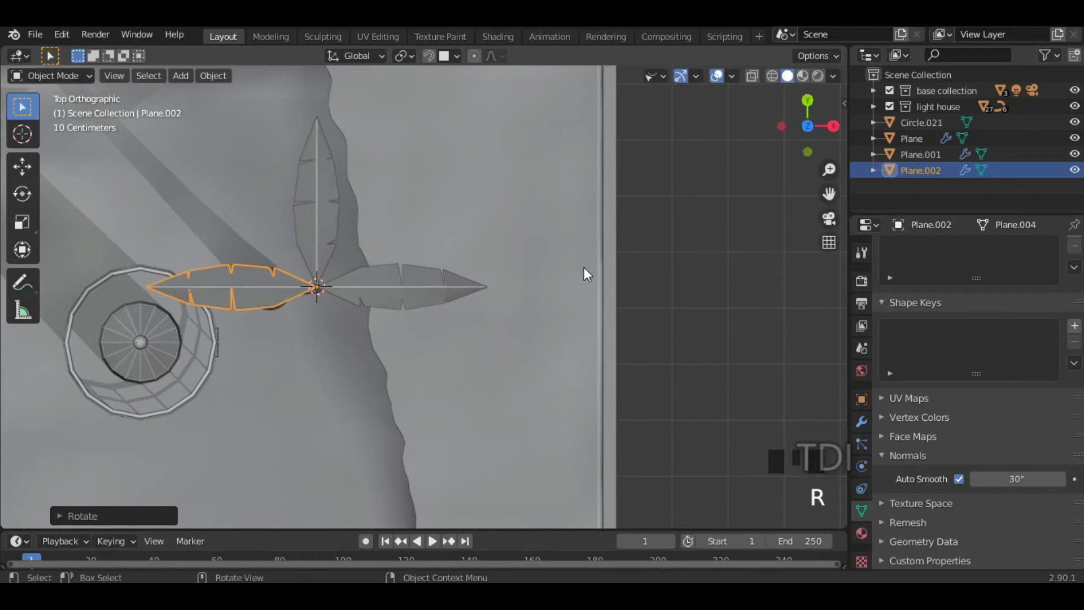
Step: Duplicate the leaf in place and rotate the copy 90 degrees around Z to fill the fourth side of the palm crown
key("shift+d")
key("r")
key("z")
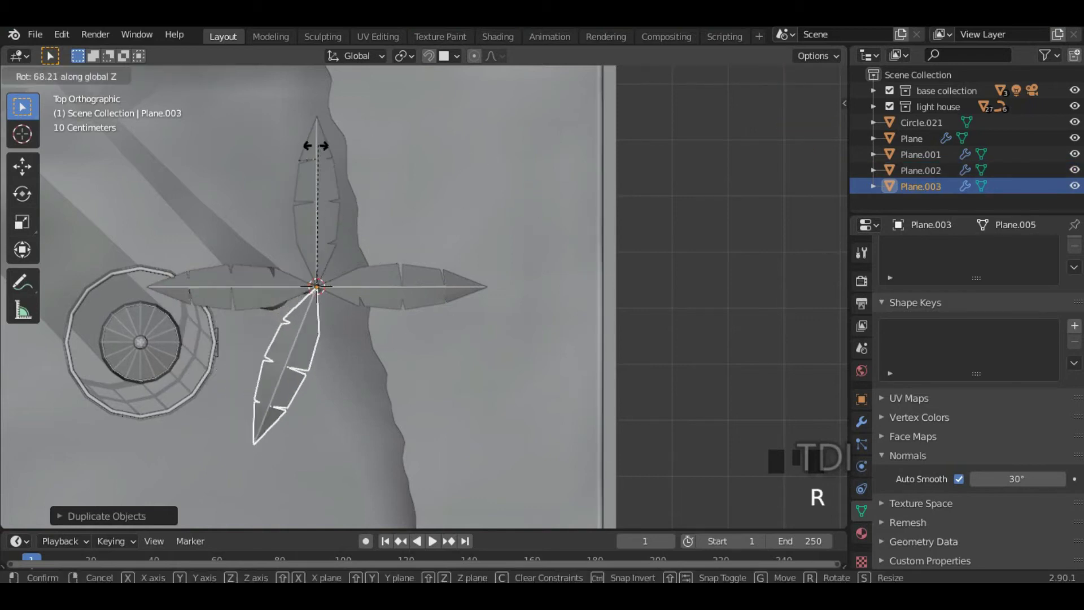
left_click(251, 171)
middle_click_drag(251, 171, 516, 229)
scroll(497, 265, "down", 3)
middle_click_drag(474, 305, 446, 358)
Step: In front view, tilt the leaf pointing away from the lighthouse downward by about 19 degrees
key("KP_1")
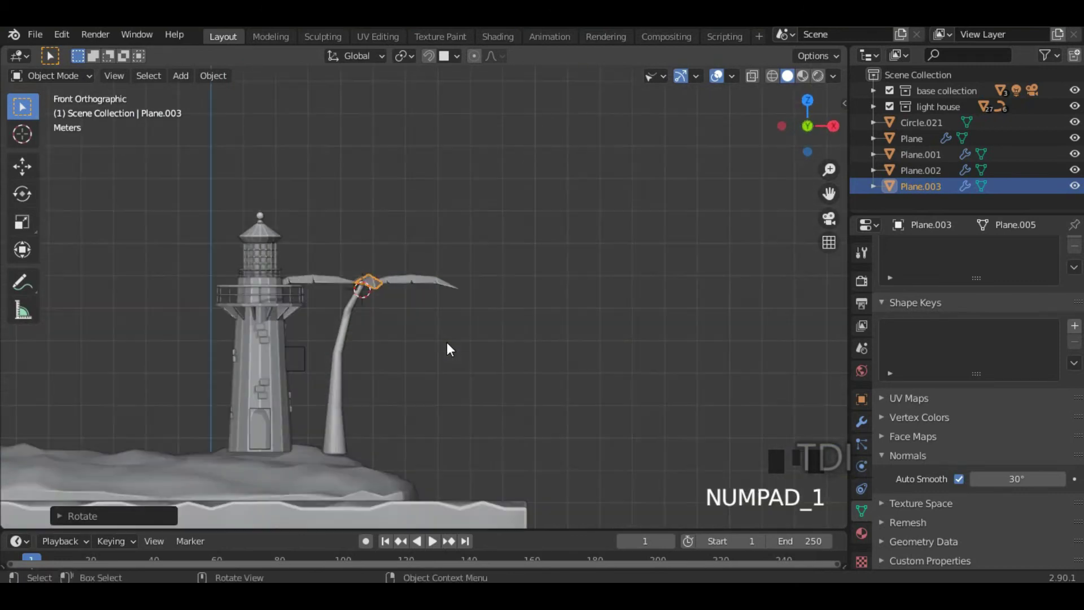
scroll(446, 339, "up", 4)
left_click(405, 264)
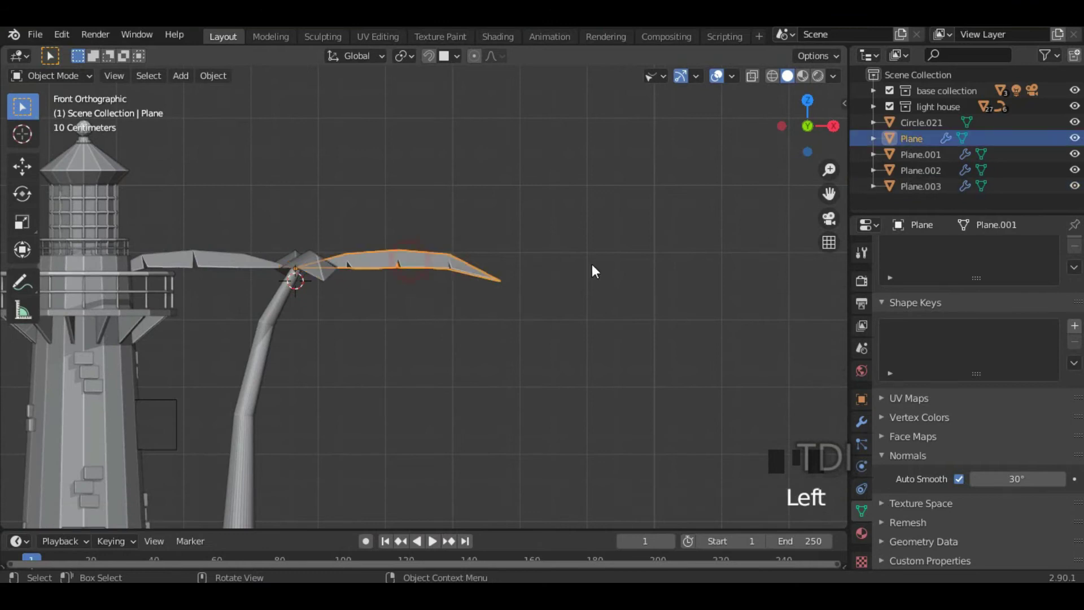
key("r")
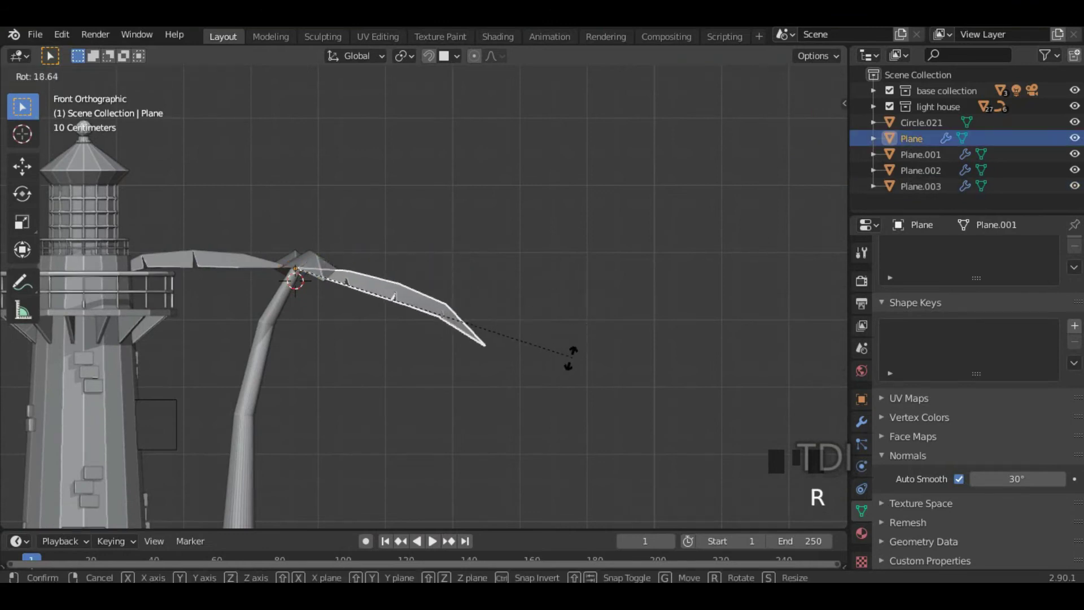
left_click(565, 363)
Step: In side view, tilt the leaf on the rear side of the trunk downward by about 17 degrees
key("KP_3")
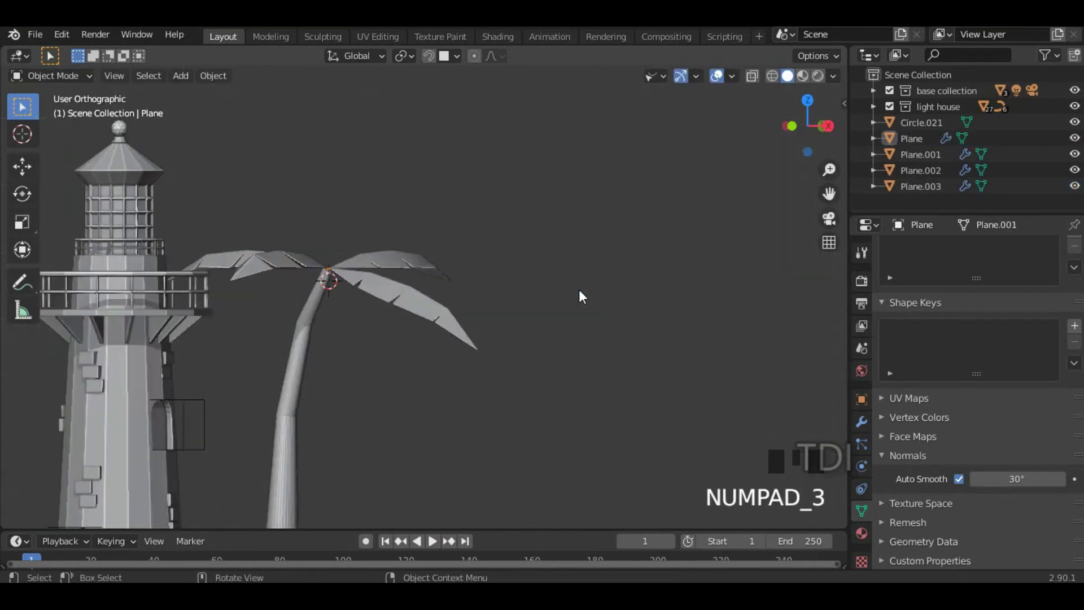
left_click(587, 276)
key("r")
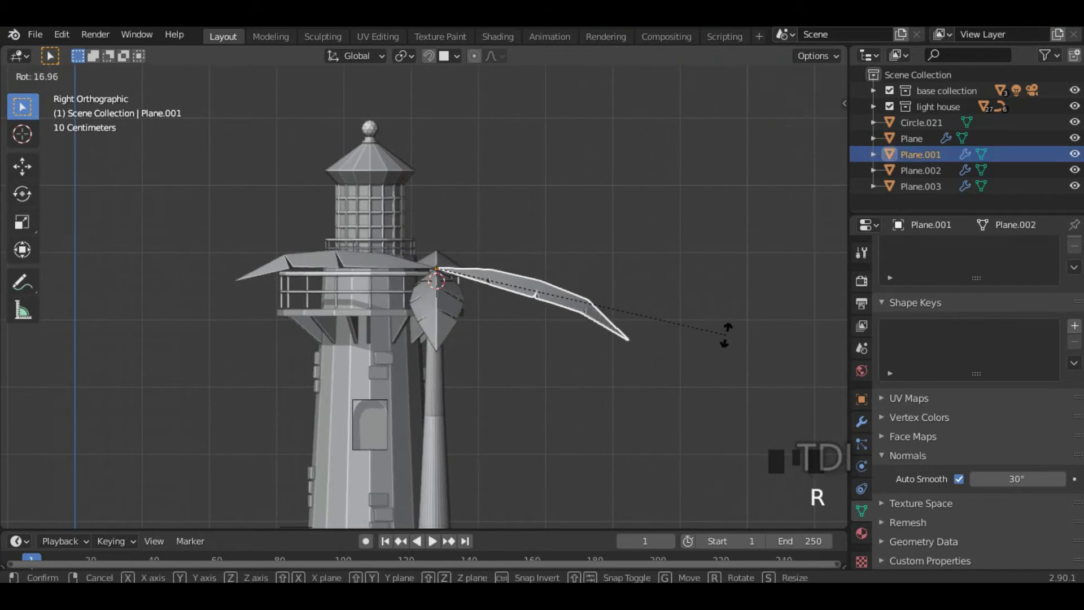
left_click(727, 333)
Step: Tilt the leaf opposite the rear one downward from the trunk top
middle_click_drag(727, 333, 744, 225)
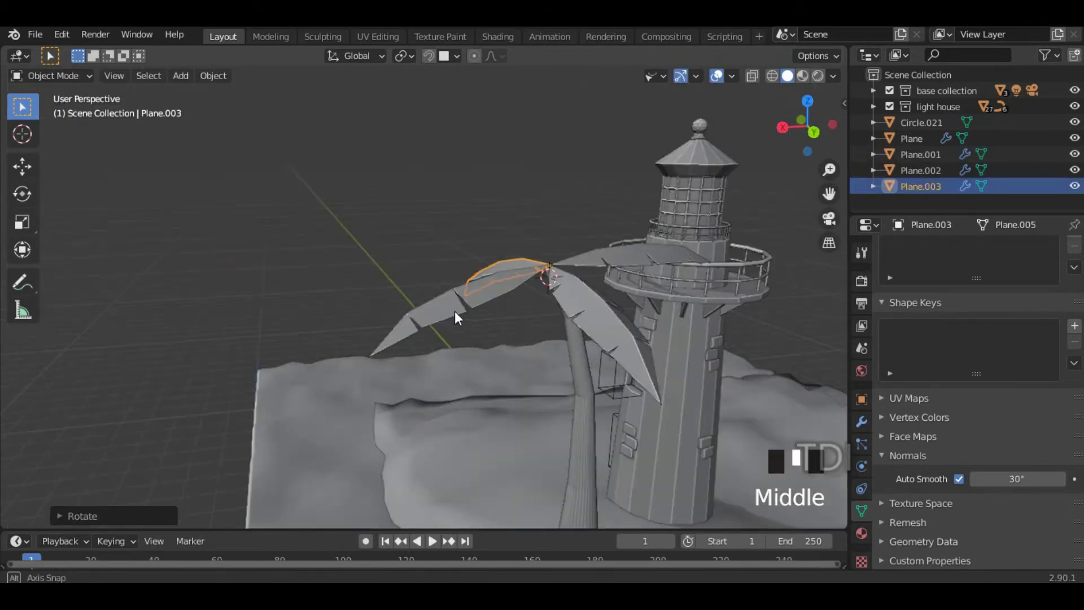
left_click(744, 225)
key("r")
key("s")
left_click(459, 276)
Step: Rotate the leaf facing the lighthouse in front view to adjust its droop
middle_click_drag(459, 275, 369, 311)
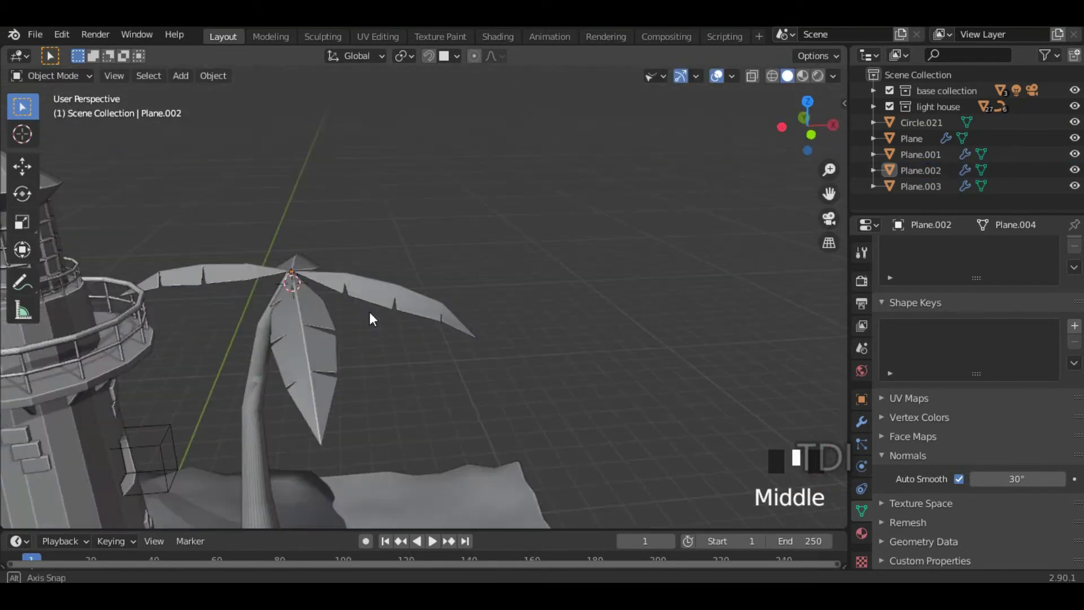
left_click(316, 356)
key("r")
key("KP_1")
key("r")
left_click(491, 324)
Step: Scale the front leaf to vary the leaf sizes in the palm crown
scroll(509, 386, "down", 4)
middle_click_drag(510, 385, 383, 300)
left_click(384, 299)
key("s")
left_click(279, 362)
key("s")
left_click(317, 360)
left_click(317, 360)
key("s")
left_click(464, 375)
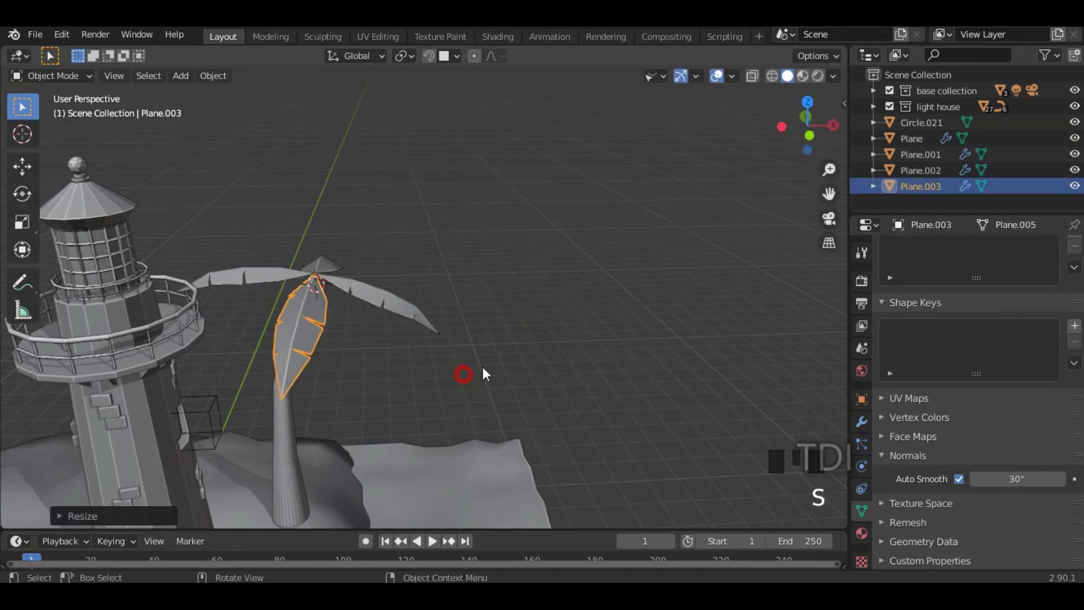
Step: Enlarge the leaf on the rear side of the palm crown
middle_click_drag(581, 347, 478, 242)
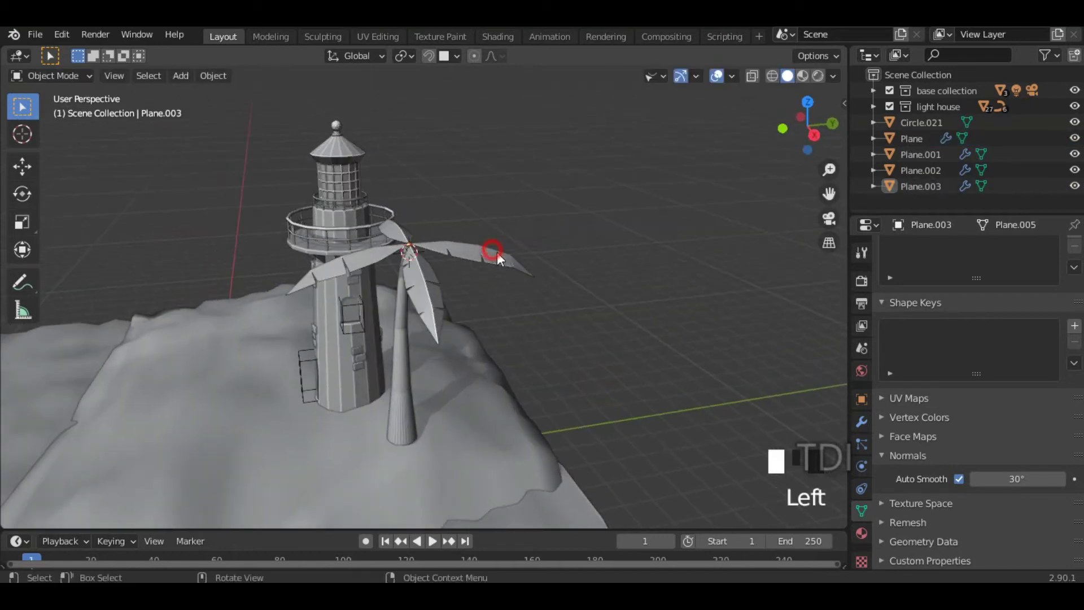
left_click(492, 251)
key("s")
left_click(655, 285)
Step: Rotate the leaf facing the lighthouse about 13 degrees around Z and adjust its scale
middle_click_drag(658, 285, 547, 270)
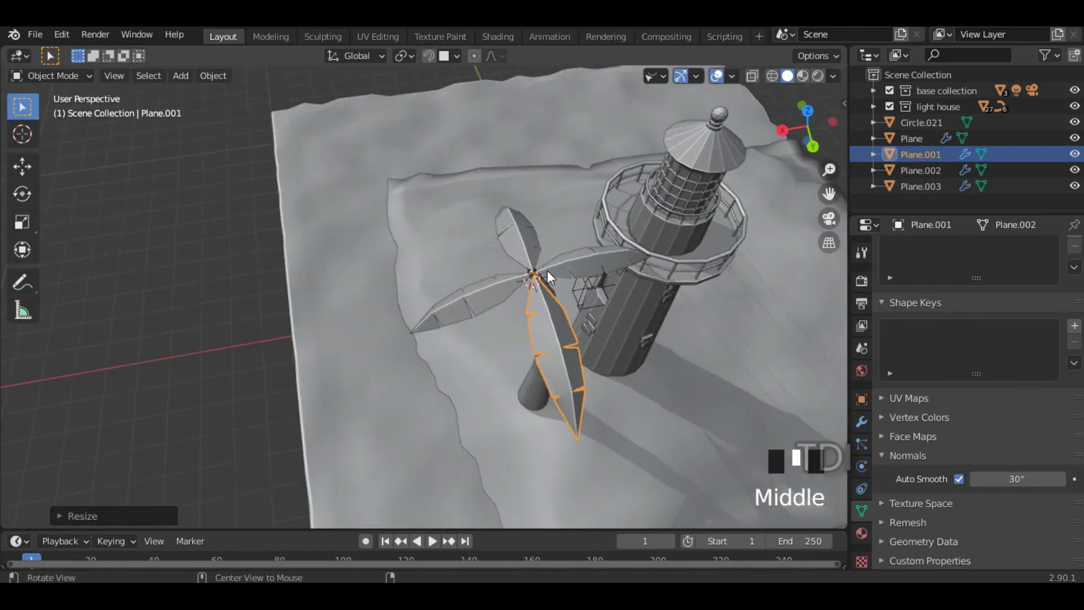
left_click(626, 261)
key("r")
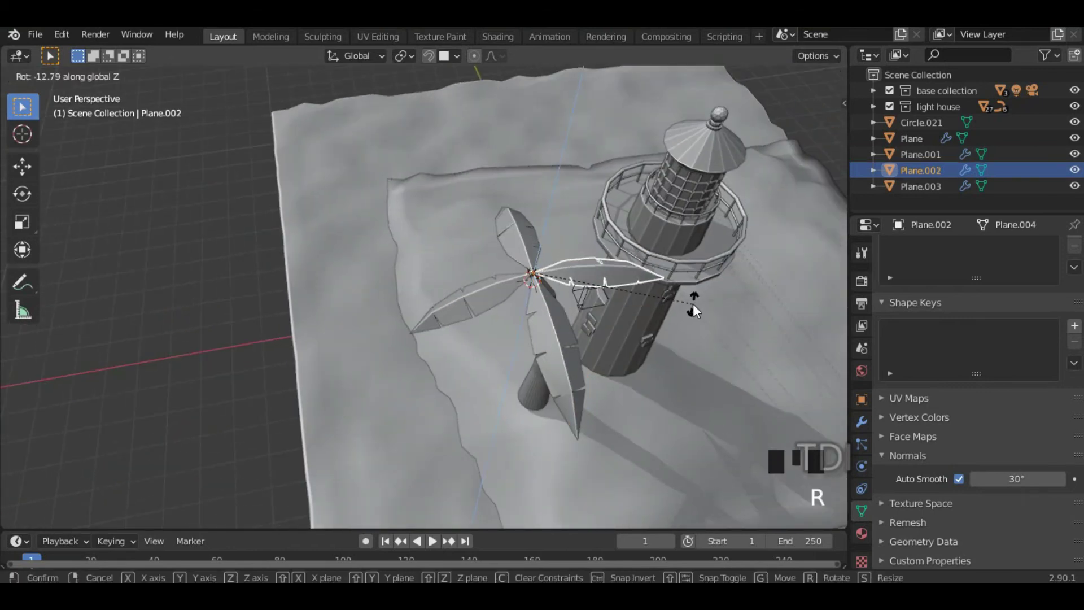
left_click(692, 303)
key("s")
left_click(346, 319)
Step: Duplicate all four palm leaves in place and rotate the copies around Z so they sit between the originals
middle_click_drag(347, 319, 454, 296)
left_click(326, 290, "shift")
left_click(372, 279, "shift")
left_click(357, 232, "shift")
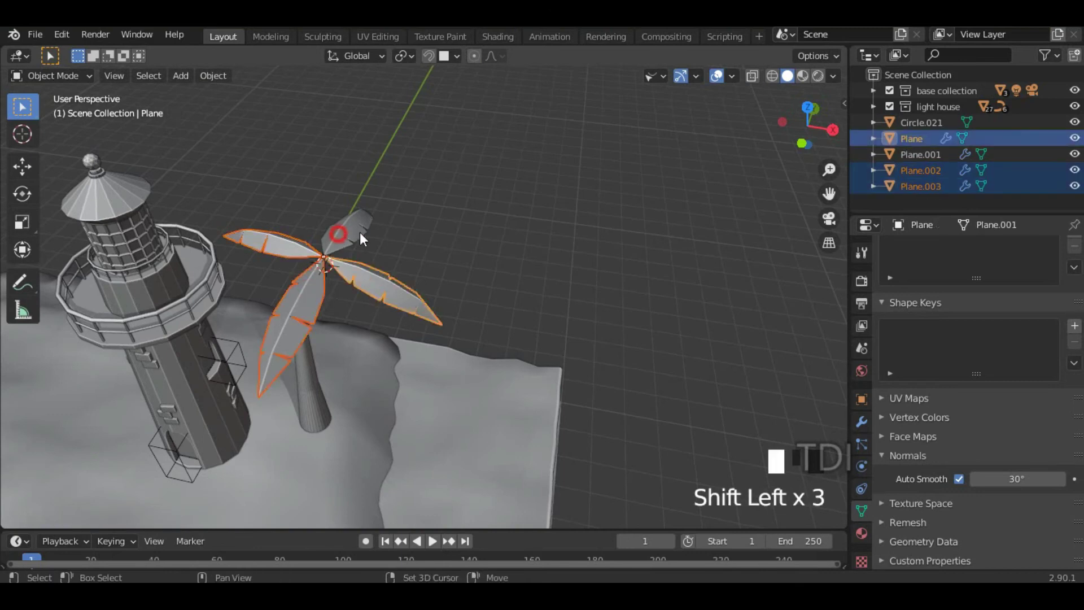
middle_click_drag(481, 300, 447, 270)
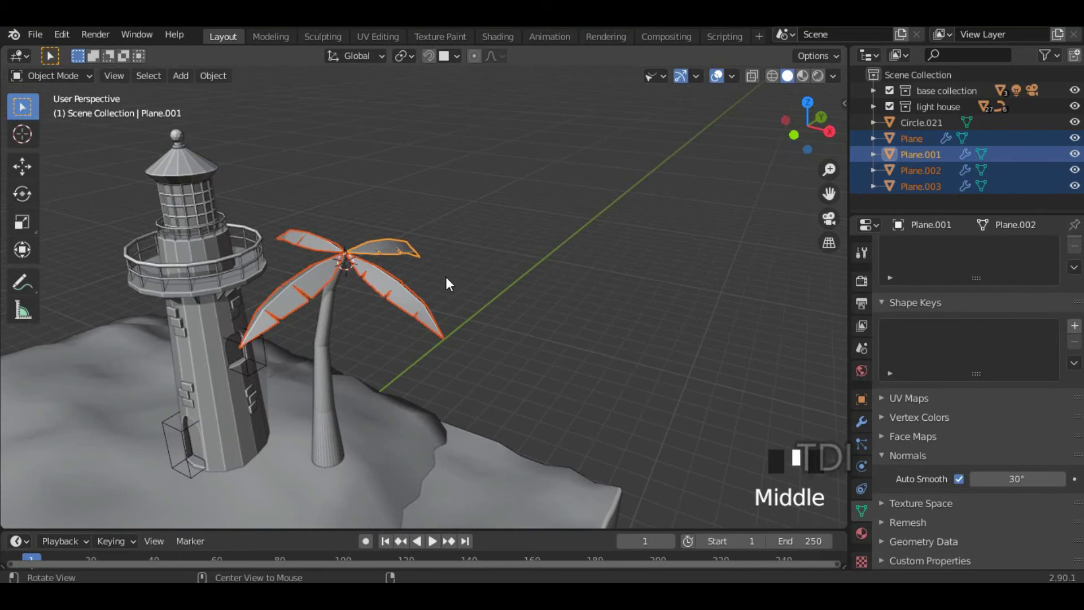
key("shift+d")
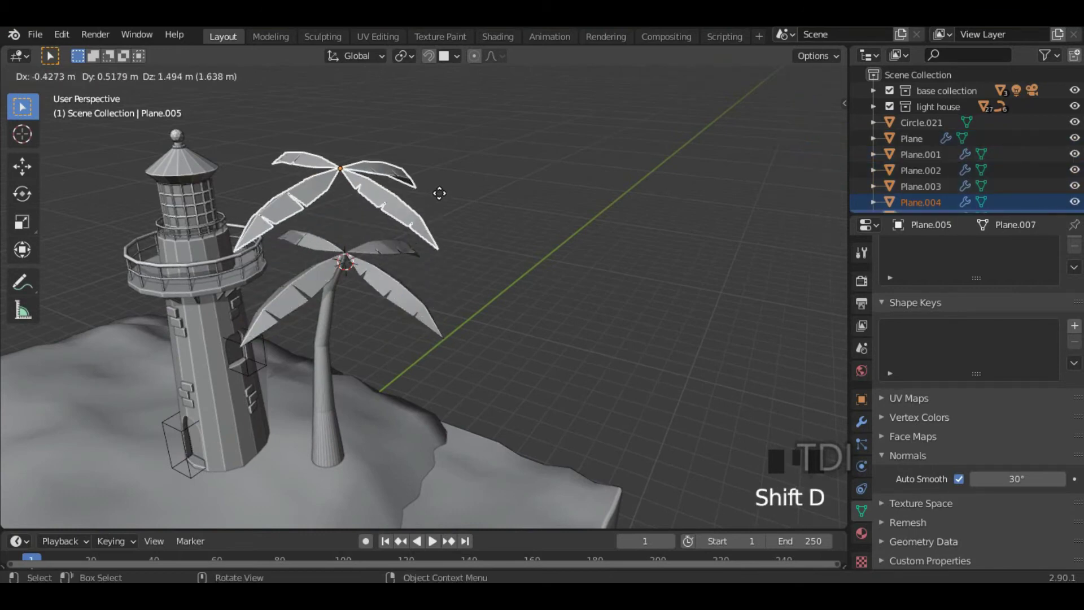
right_click(439, 193)
middle_click_drag(391, 218, 434, 251)
key("r")
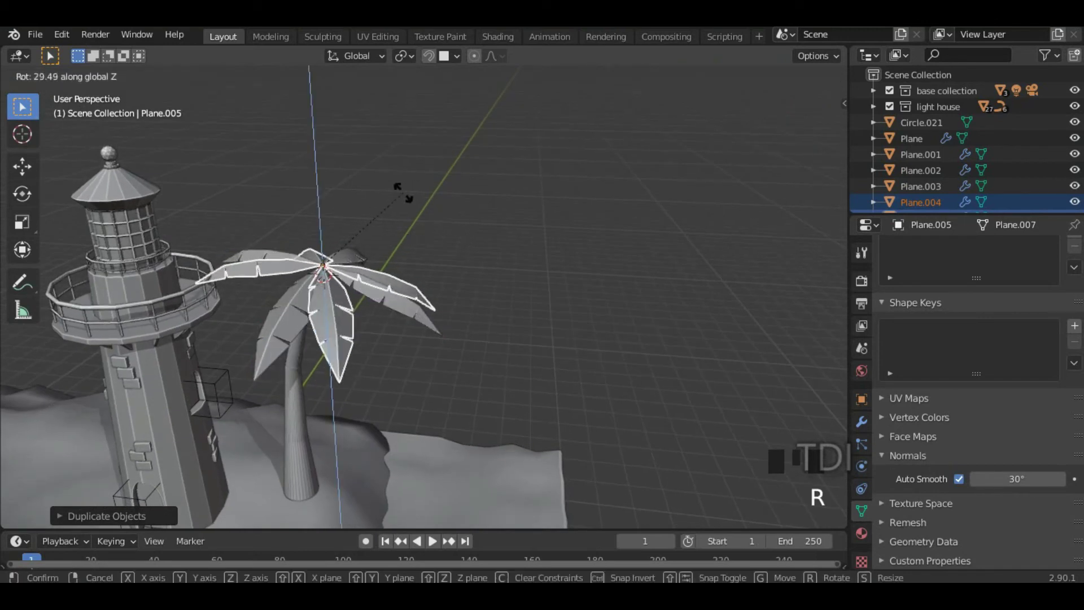
left_click(384, 185)
Step: Scale the four duplicated leaves down so they are smaller than the original set
scroll(335, 270, "up", 4)
middle_click_drag(334, 269, 554, 270)
key("s")
left_click(481, 244)
Step: Rotate the duplicated leaf pointing away from the lighthouse to lift it by about 25 degrees
left_click(554, 269)
key("r")
key("Escape")
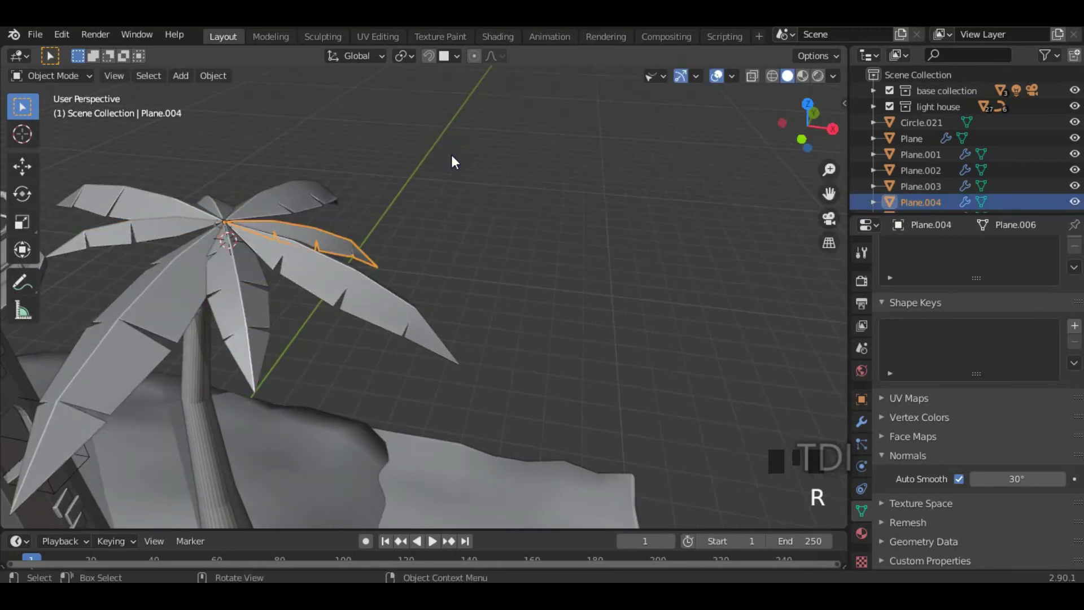
key("KP_1")
key("r")
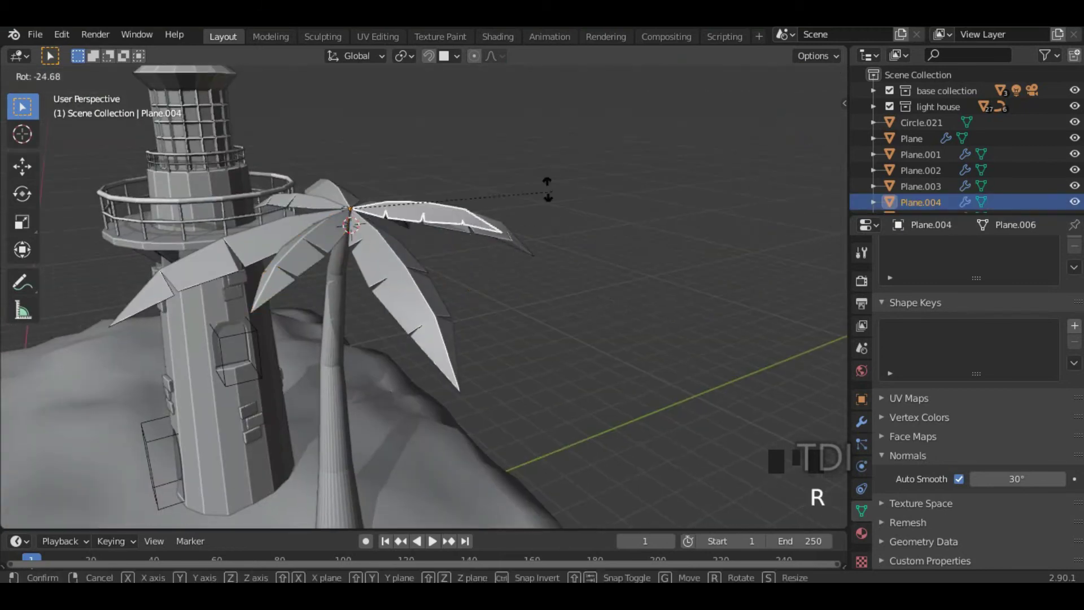
middle_click_drag(429, 265, 429, 192)
left_click(595, 391)
Step: Rotate and scale the duplicated leaf that points toward the lighthouse
key("s")
left_click(429, 192)
key("r")
left_click(501, 168)
key("s")
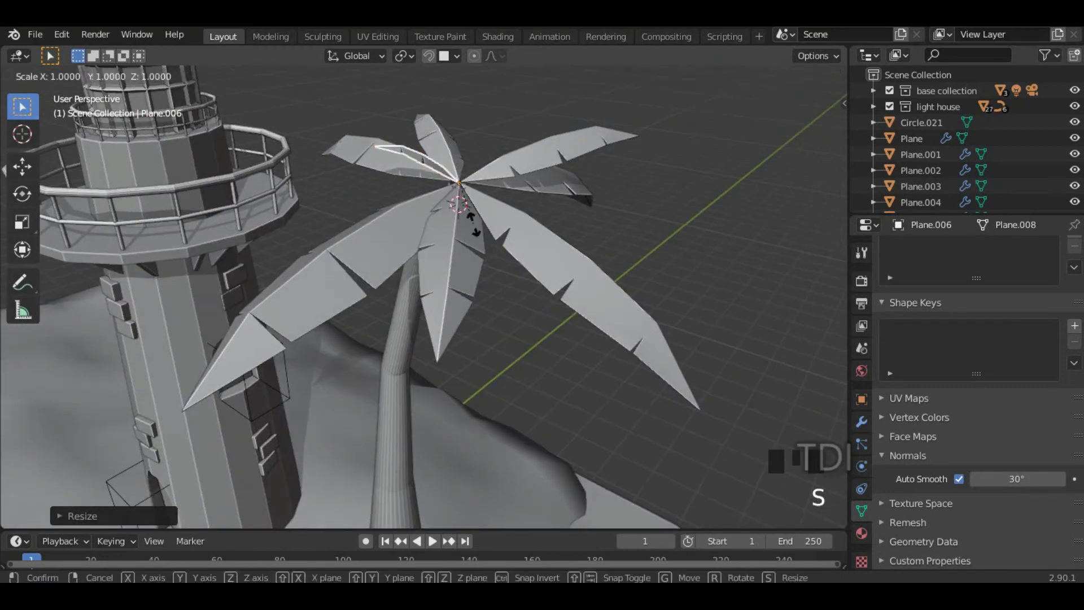
left_click(452, 204)
Step: Reorient the remaining duplicated leaf with a top-view rotation and a tilt around the X axis
middle_click_drag(452, 204, 690, 269)
key("KP_7")
key("r")
left_click(625, 339)
middle_click_drag(625, 339, 668, 182)
key("r")
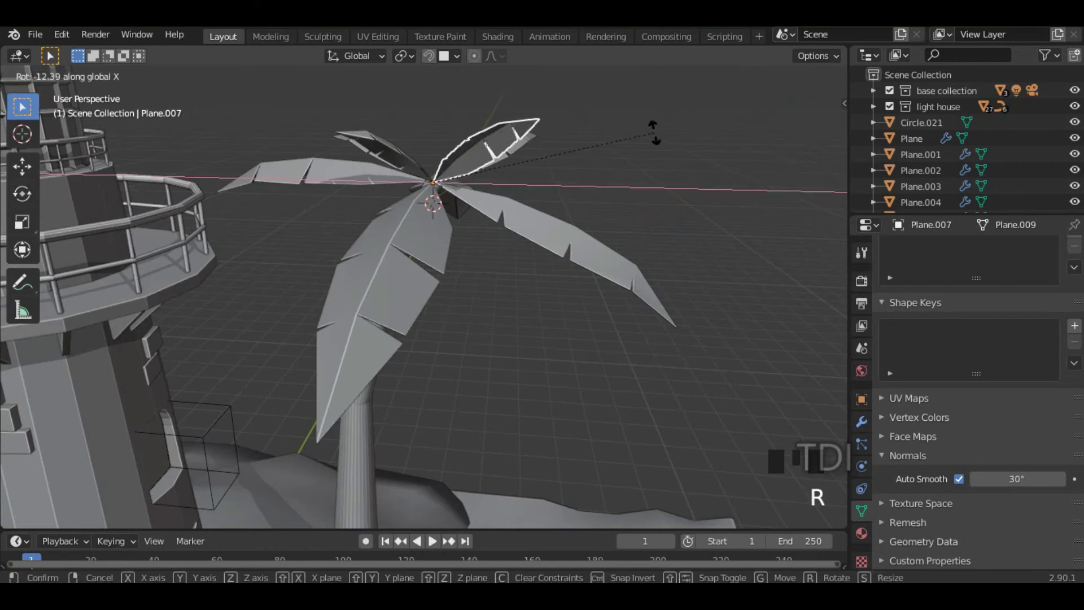
left_click(531, 94)
middle_click_drag(530, 95, 525, 146)
key("r")
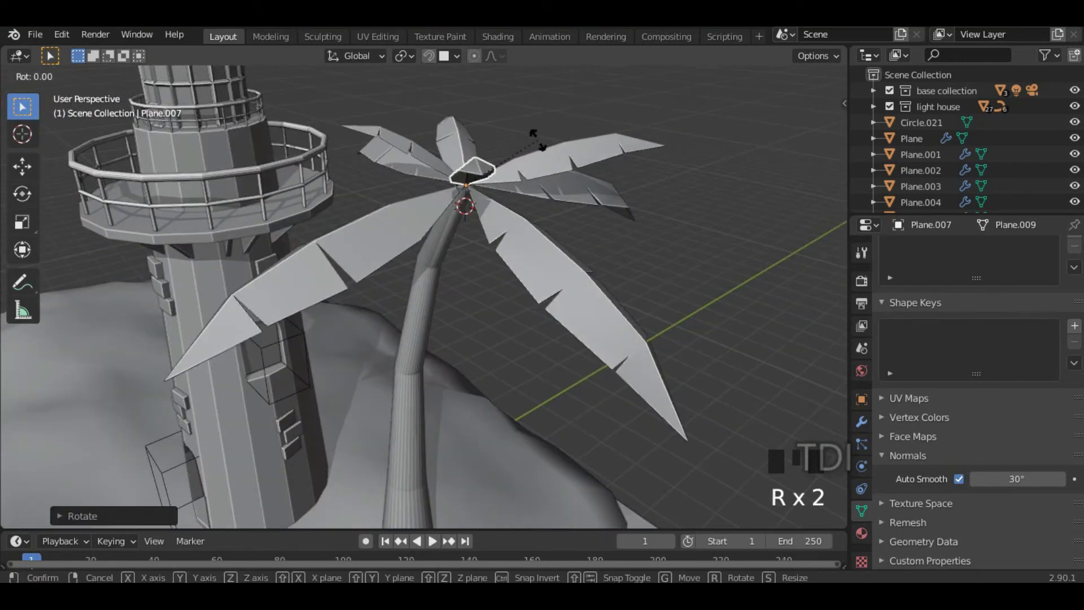
left_click(539, 165)
Step: Duplicate the four smaller leaves in place and rotate the new copies around Z to fill out the crown
middle_click_drag(578, 280, 661, 233)
left_click(452, 228)
left_click(506, 172, "shift")
key("shift+d")
left_click(654, 232)
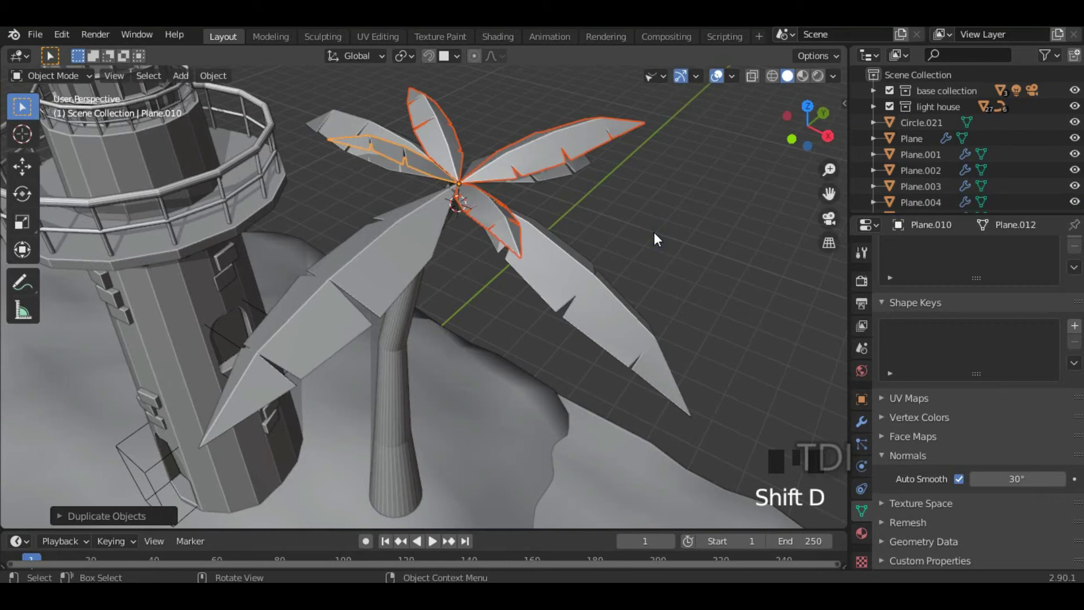
key("r")
key("z")
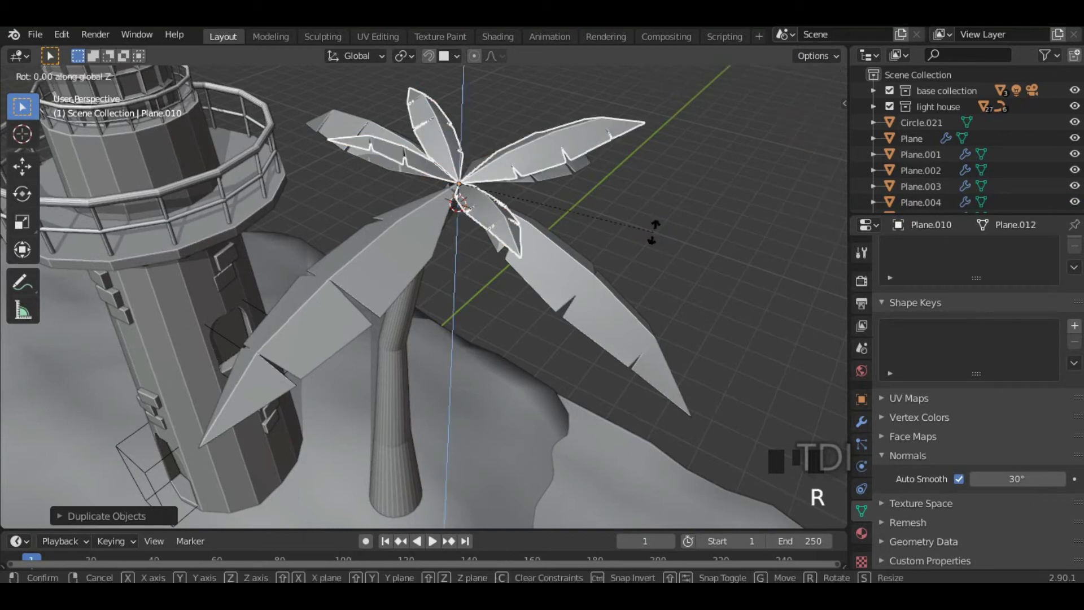
left_click(533, 127)
Step: Tilt the new small leaf pointing away from the lighthouse downward by roughly 30 degrees
middle_click_drag(610, 161, 618, 190)
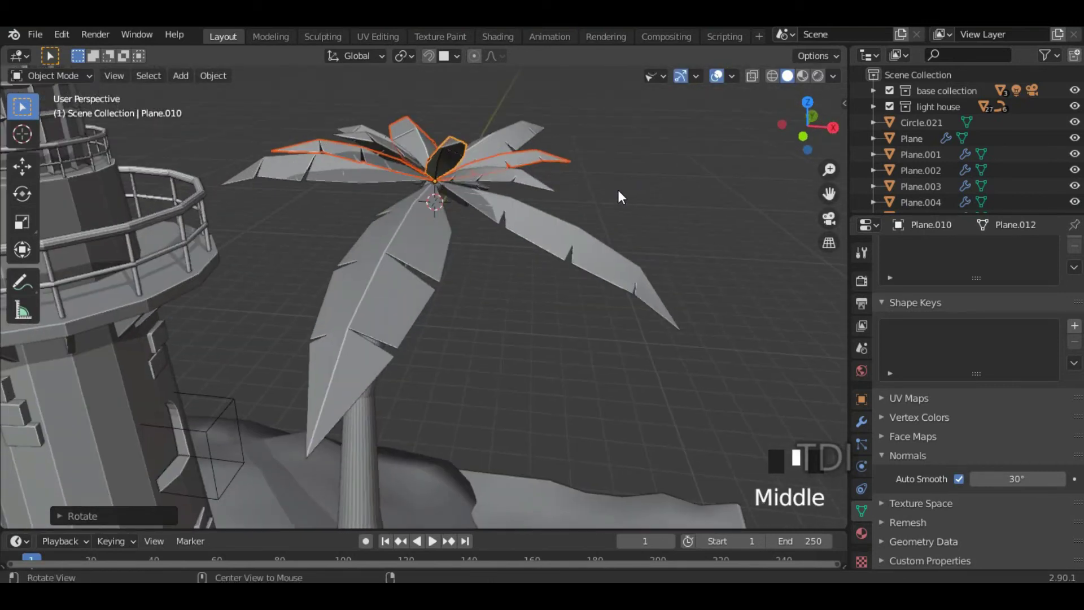
left_click(568, 164)
key("r")
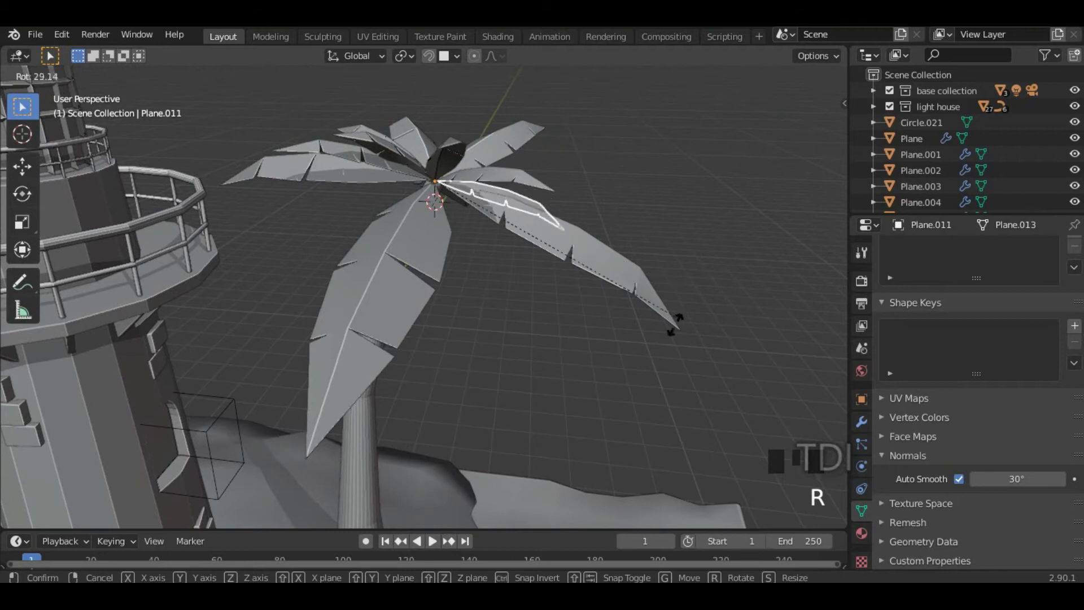
left_click(611, 380)
middle_click_drag(441, 294, 504, 179)
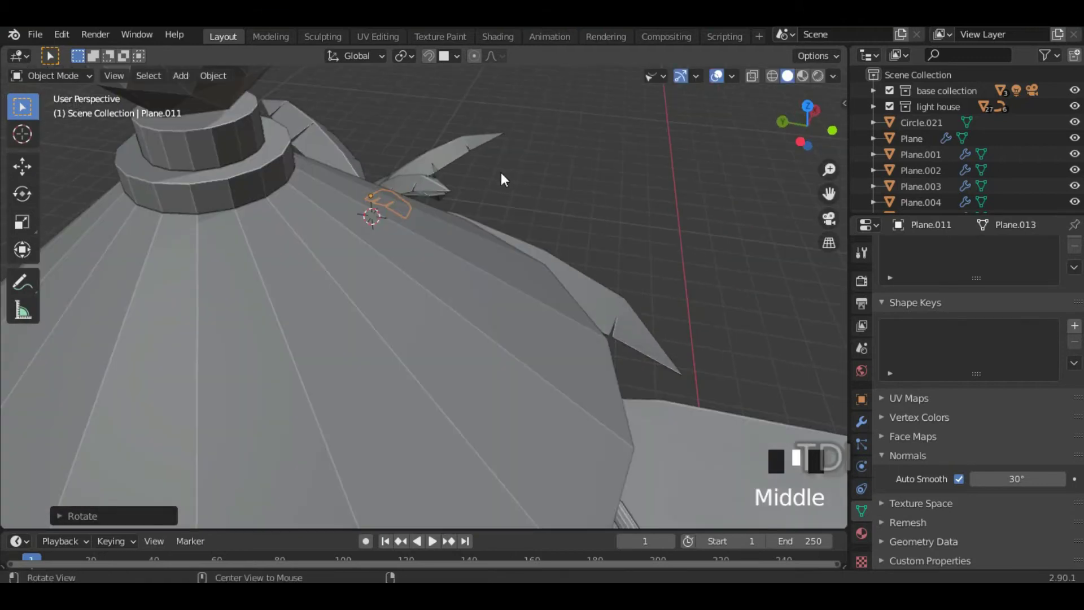
key("r")
left_click(636, 333)
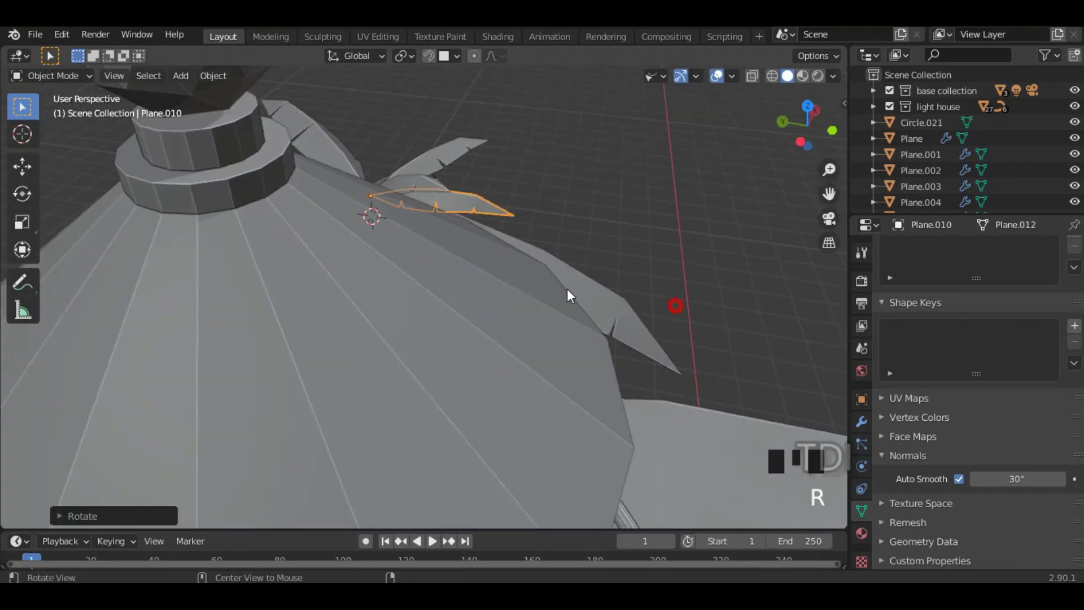
Step: Tilt the next small leaf of the third set, including a rotation around the X axis
middle_click_drag(567, 289, 527, 272)
key("r")
key("x")
left_click(599, 208)
middle_click_drag(564, 204, 477, 245)
key("r")
left_click(483, 192)
Step: Turn the small leaf around the trunk top in top view and adjust its tilt
key("KP_7")
key("r")
left_click(616, 199)
left_click(477, 245)
key("r")
left_click(490, 133)
Step: Rotate the small leaf further to place it in a gap between the larger leaves
key("KP_7")
middle_click_drag(490, 133, 593, 271)
key("r")
left_click(544, 194)
key("r")
left_click(615, 452)
Step: Rotate additional small leaves from an angled view so they spread unevenly around the crown
middle_click_drag(616, 451, 508, 322)
key("r")
left_click(478, 148)
middle_click_drag(479, 148, 480, 259)
left_click(663, 216)
key("r")
left_click(497, 182)
Step: Refine the rotation of the inner leaves so they fan out from the trunk top
mouse_move(498, 182)
middle_mouse_down()
mouse_move(494, 158)
mouse_move(501, 192)
middle_mouse_up()
key("r")
left_click(510, 273)
middle_click_drag(510, 272, 630, 164)
key("g")
key("r")
left_click(577, 188)
Step: Rotate one leaf of the second set to balance the palm crown
middle_click_drag(577, 188, 385, 222)
left_click(577, 160)
middle_click_drag(577, 160, 669, 298)
left_click(375, 224)
key("r")
left_click(583, 266)
Step: Snap the 3D cursor away from the palm crown
scroll(524, 271, "down", 4)
middle_click_drag(454, 301, 535, 358)
middle_click_drag(518, 307, 517, 232)
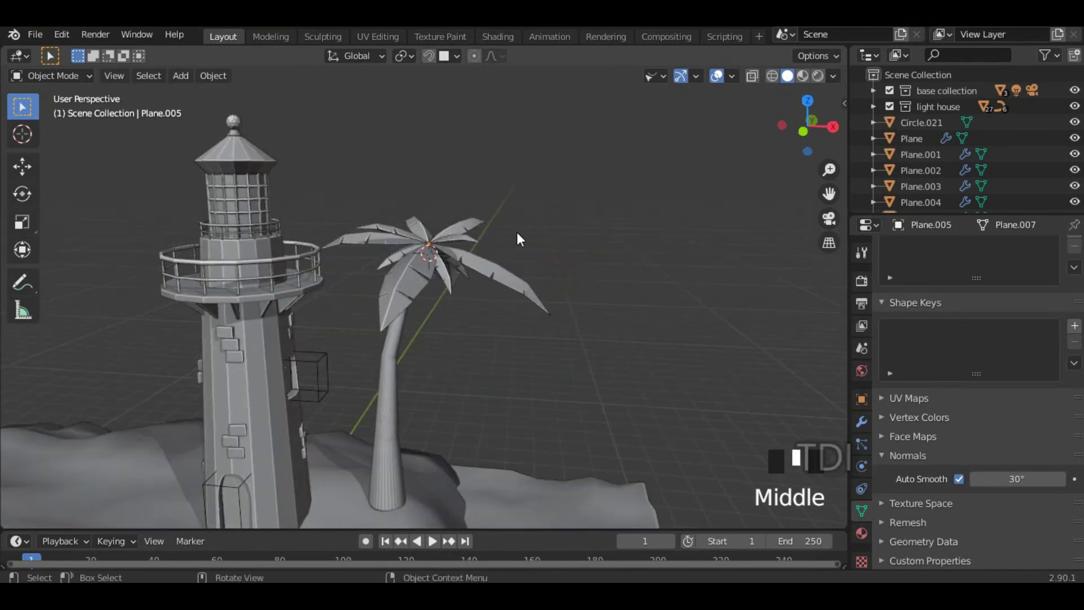
scroll(592, 226, "down", 3)
middle_click_drag(584, 272, 616, 244)
key("shift+s")
left_click(435, 350)
scroll(547, 276, "down", 3)
Step: Scale and rotate the second-set leaf near the lighthouse, and deselect it
left_click(474, 263)
scroll(442, 296, "up", 5)
scroll(443, 297, "up", 3)
key("s")
left_click(663, 201)
key("r")
left_click(615, 240)
left_click(556, 289)
Step: Apply smooth shading to the palm trunk
middle_click_drag(556, 289, 547, 217)
scroll(513, 311, "down", 4)
middle_click_drag(513, 312, 475, 312)
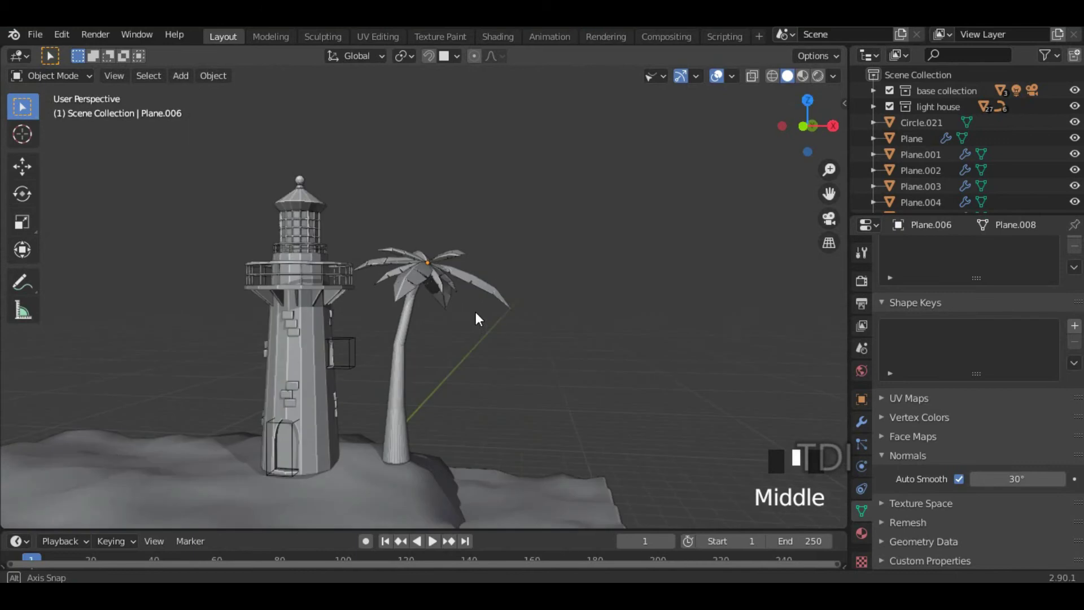
scroll(387, 353, "up", 2)
left_click(406, 329)
right_click(405, 320)
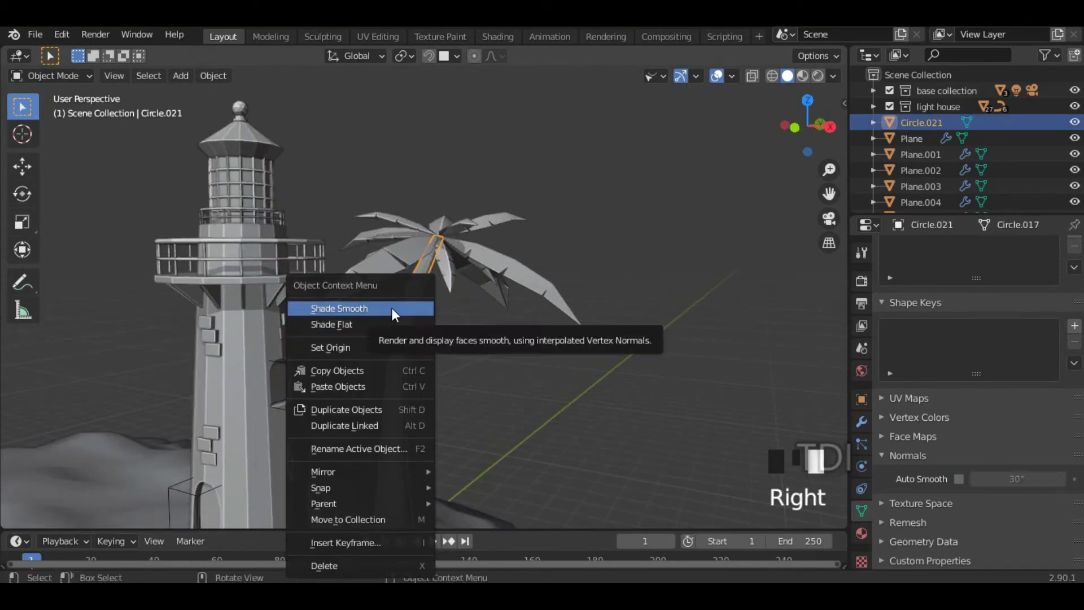
left_click(392, 307)
left_click(496, 337)
middle_click_drag(495, 337, 452, 367)
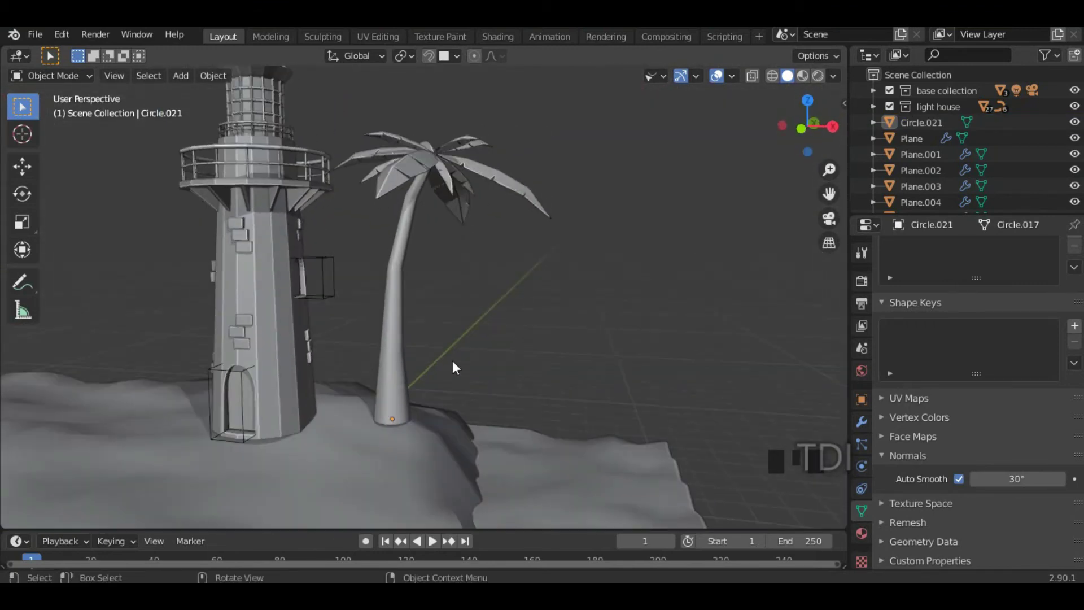
Step: Resize the trunk's base ring in the front wireframe view, and scale the whole trunk in the horizontal plane only
left_click(402, 345)
key("KP_1")
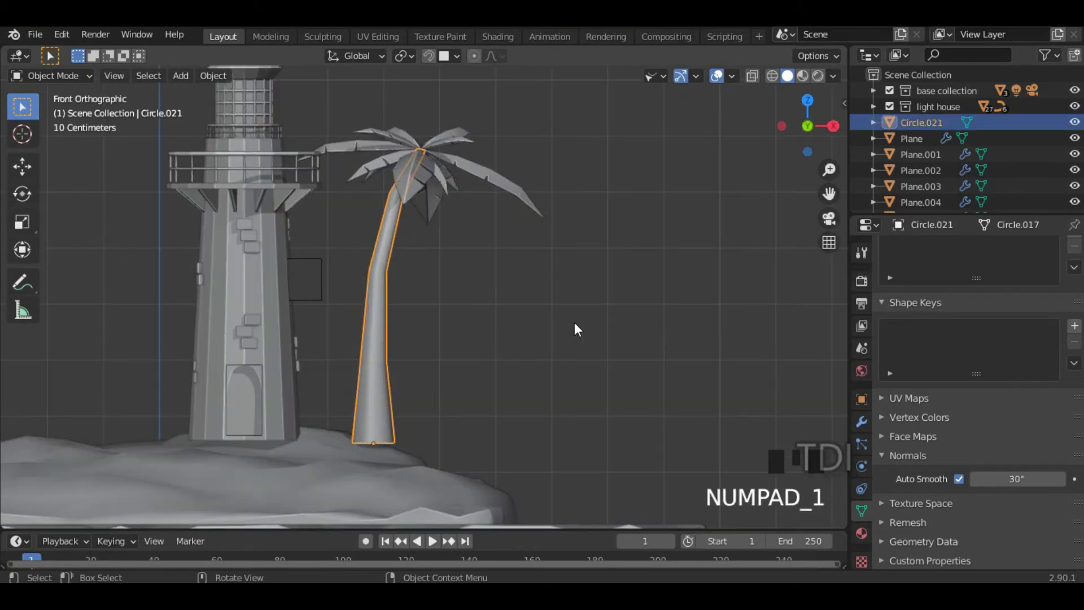
key("Tab")
left_click(387, 445, "alt")
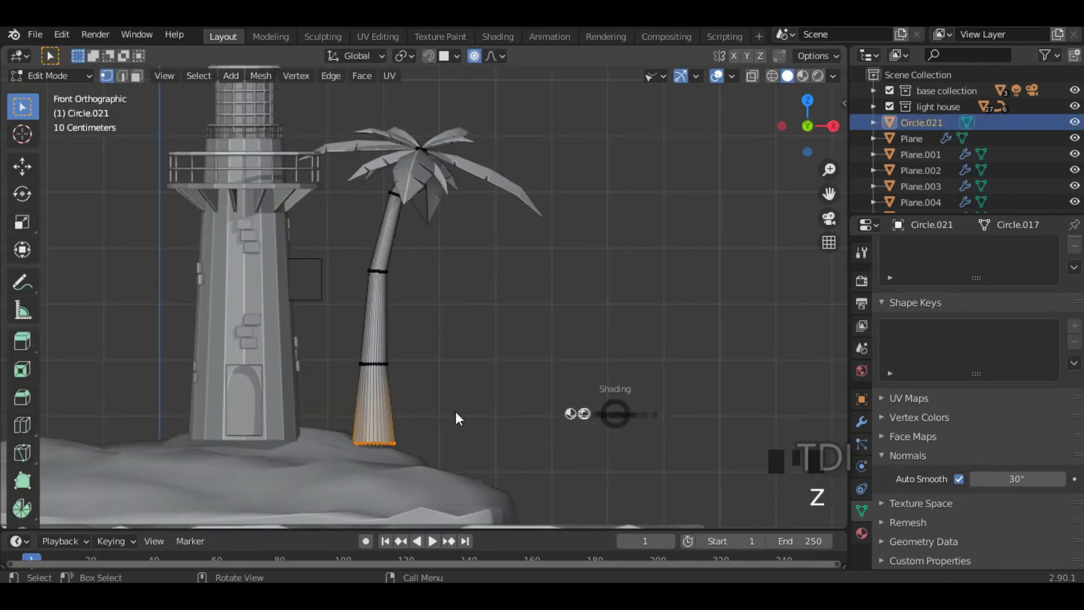
left_click(552, 380)
left_click_drag(329, 407, 455, 467)
key("s")
left_click(496, 314)
key("Tab")
key("s")
key("shift+z")
middle_click_drag(551, 261, 429, 284)
Step: Scale and rotate individual leaves of the palm crown to refine their spread
left_click(350, 57)
key("r")
left_click(585, 180)
left_click(451, 170)
key("s")
left_click(500, 235)
middle_click_drag(542, 180, 607, 223)
left_click(547, 217)
key("r")
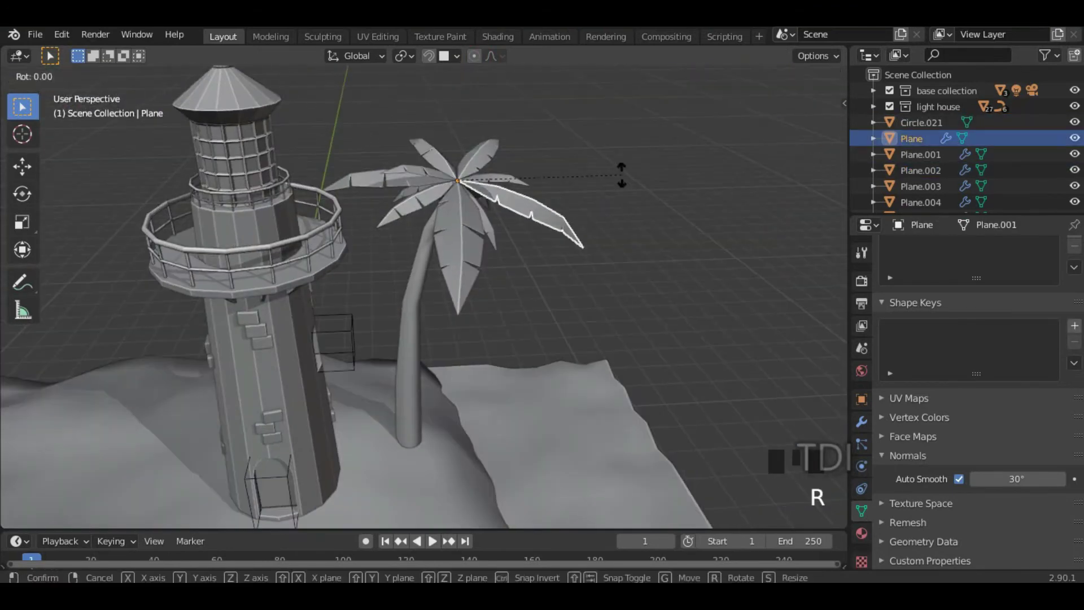
left_click(621, 175)
Step: Adjust the trunk's vertex ring at the upper bend in the front wireframe view to reshape the curve
middle_click_drag(621, 175, 160, 302)
scroll(506, 150, "up", 5)
scroll(573, 225, "down", 3)
left_click(424, 315)
scroll(376, 307, "up", 3)
key("Tab")
key("z")
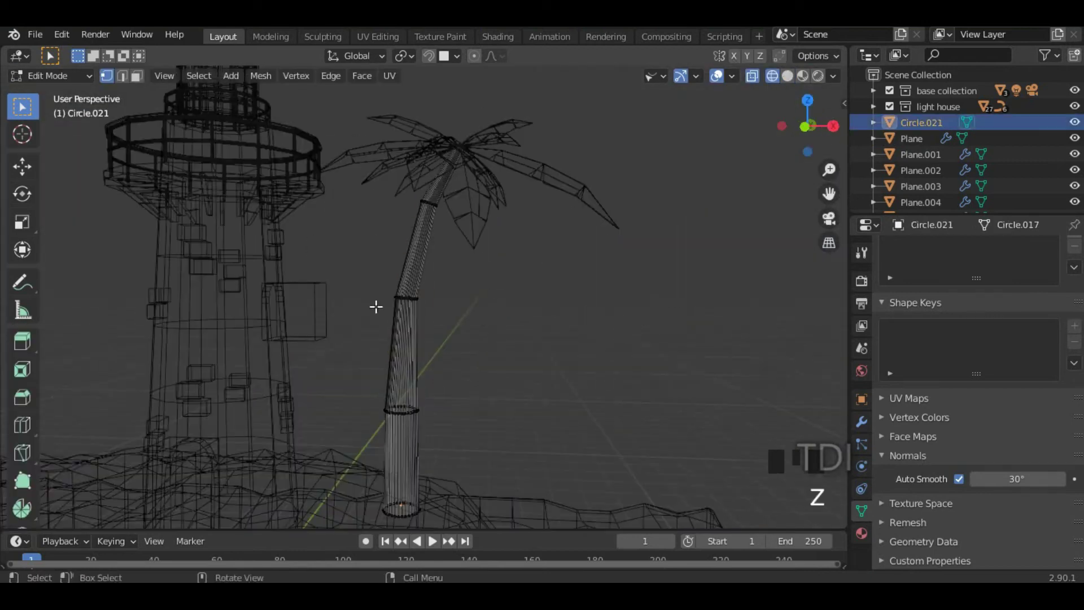
key("KP_1")
left_click_drag(372, 278, 446, 319)
left_click(22, 167)
left_click(523, 285)
Step: Shift the trunk's top vertex ring slightly along X
key("z")
key("z")
left_click_drag(398, 186, 466, 226)
left_click_drag(498, 205, 504, 206)
key("z")
left_click(508, 208)
Step: Scale the trunk's lower-middle vertex ring by about 0.88, and leave mesh editing
key("Tab")
key("r")
left_click(362, 390)
left_click(389, 408, "alt")
key("s")
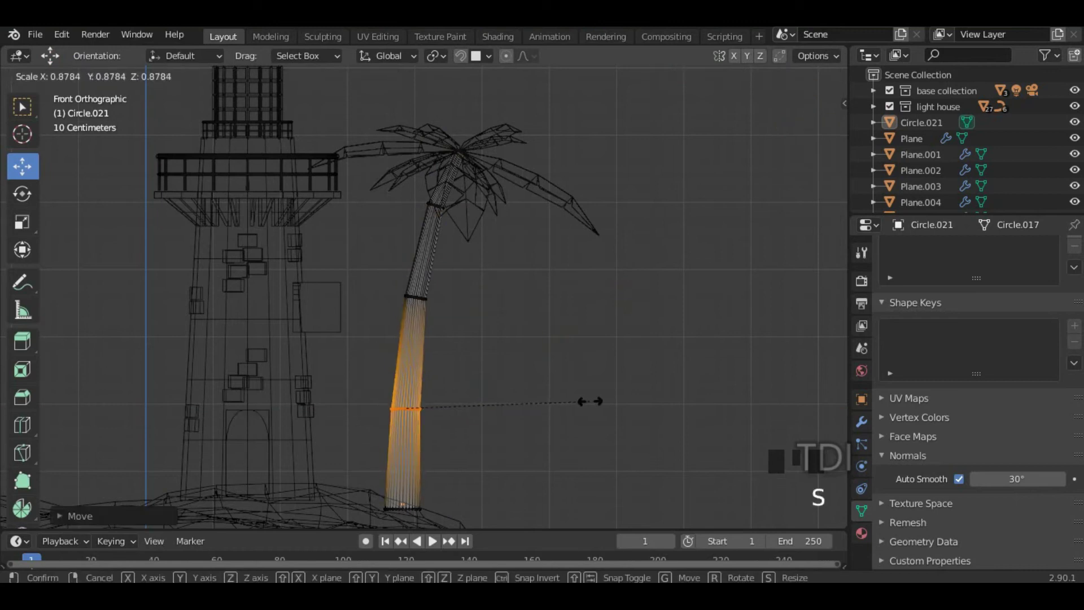
left_click(590, 402)
key("Tab")
Step: Move the trunk and all leaves of the palm into a new collection named trees, and collapse it in the outliner
scroll(564, 322, "up", 3)
middle_click_drag(508, 320, 574, 302)
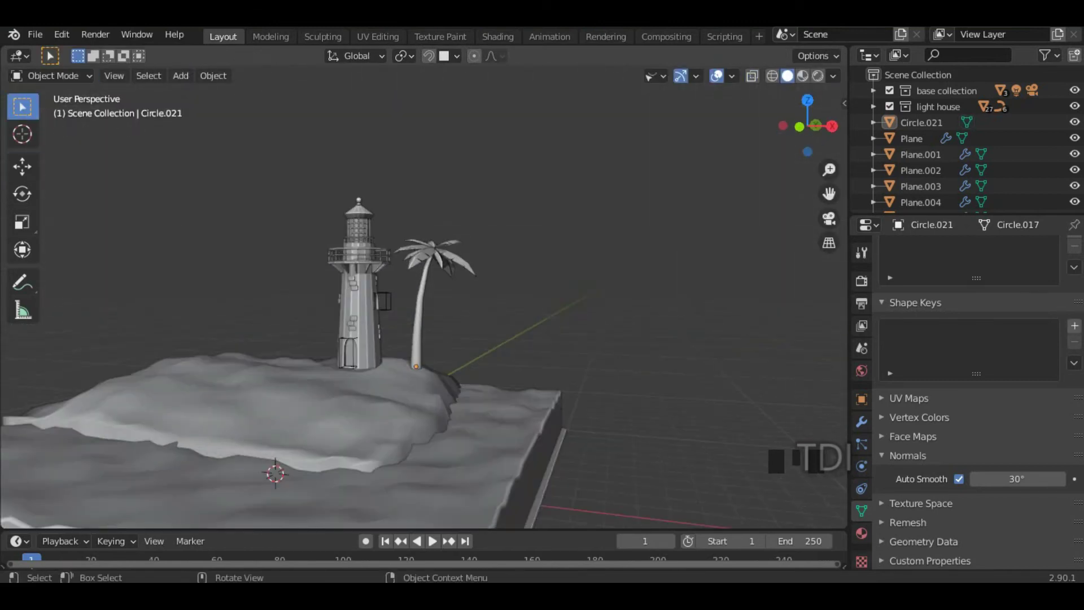
scroll(581, 250, "down", 3)
left_click(581, 249)
middle_click_drag(581, 249, 526, 241)
scroll(533, 236, "up", 3)
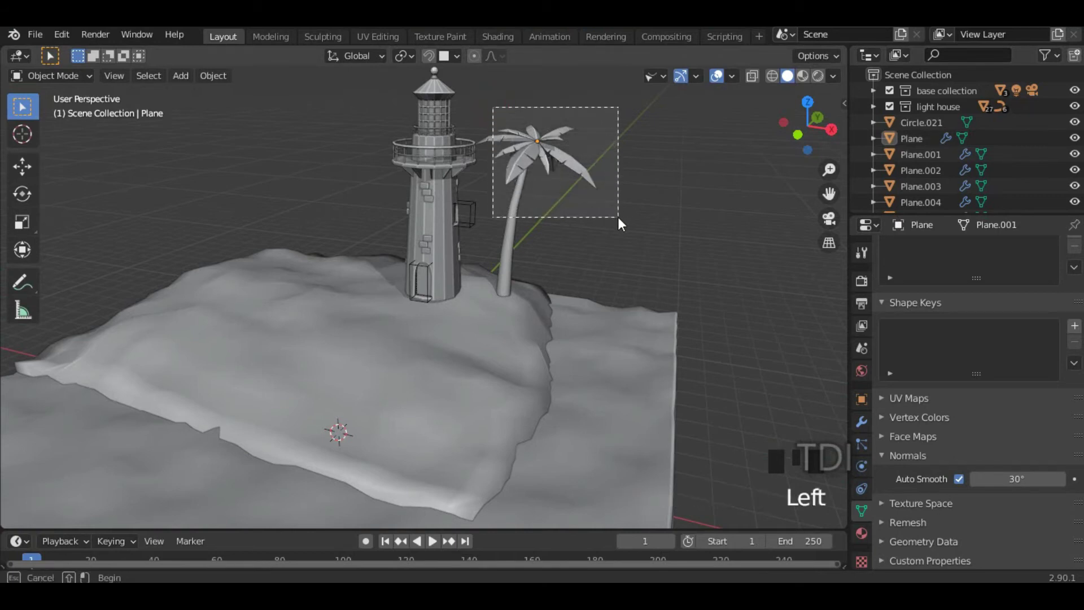
left_click_drag(618, 218, 620, 218)
middle_click_drag(635, 167, 598, 187, "shift")
key("m")
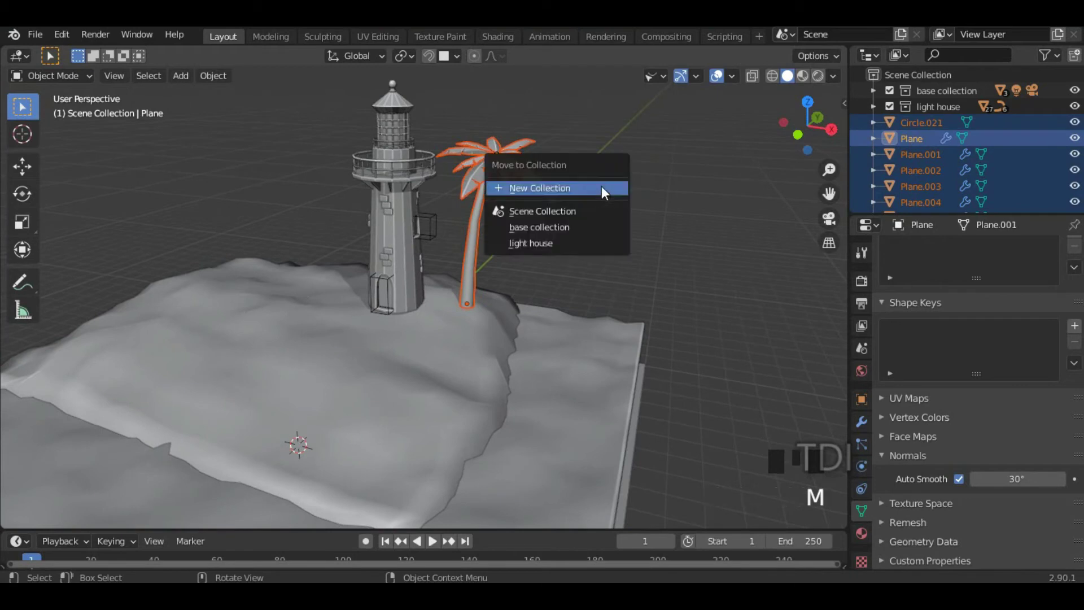
left_click(553, 189)
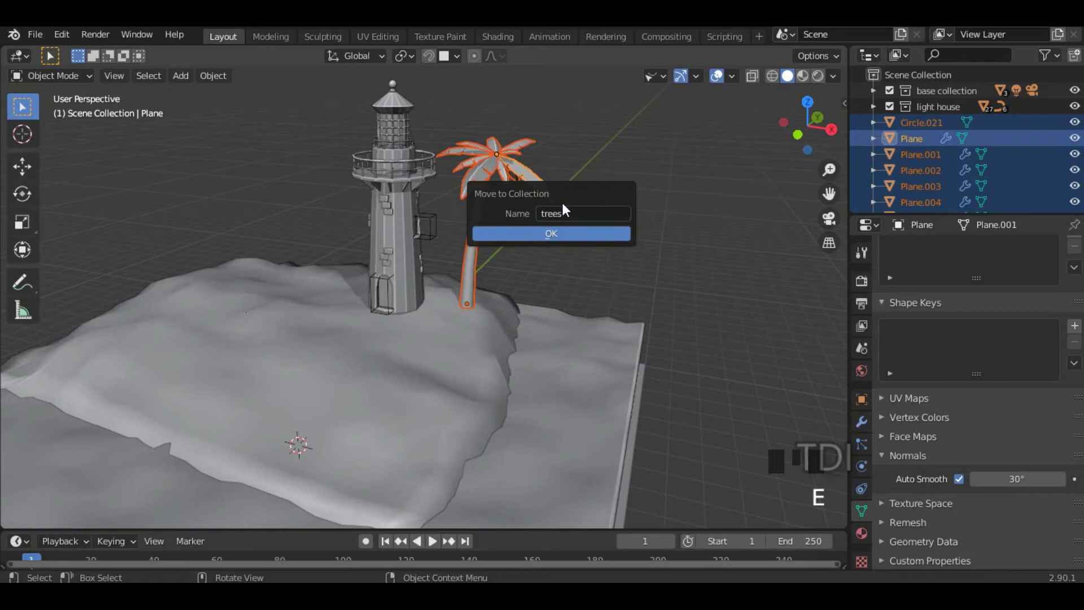
key("Return")
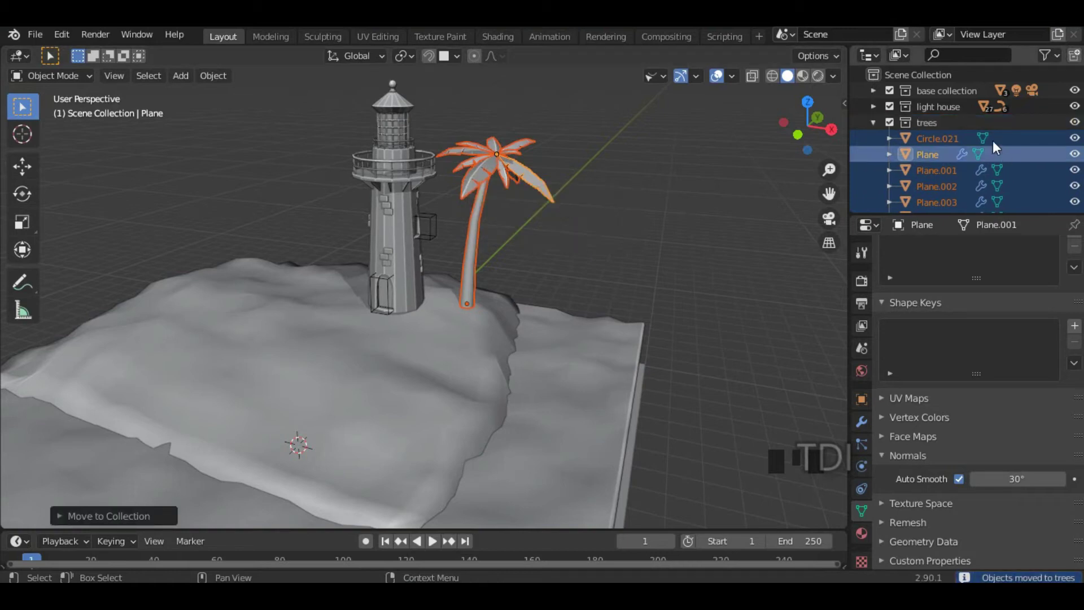
left_click(874, 124)
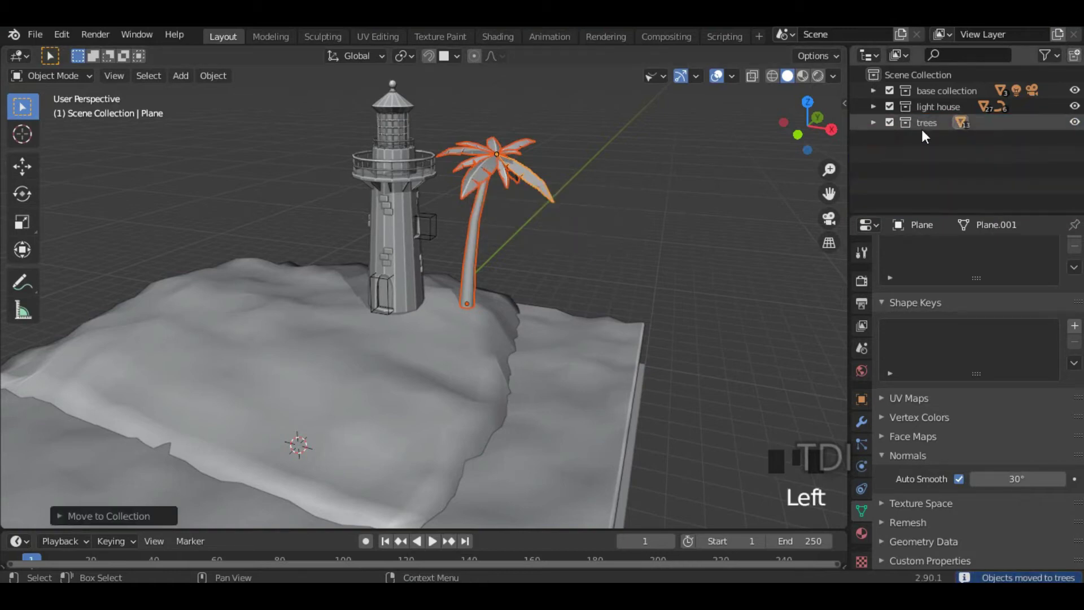
Step: Duplicate the whole palm and move the copy along X to the opposite side of the island from the original
middle_click_drag(553, 231, 454, 259)
key("shift+d")
left_click(530, 212)
middle_click_drag(529, 213, 60, 171)
left_click(28, 163)
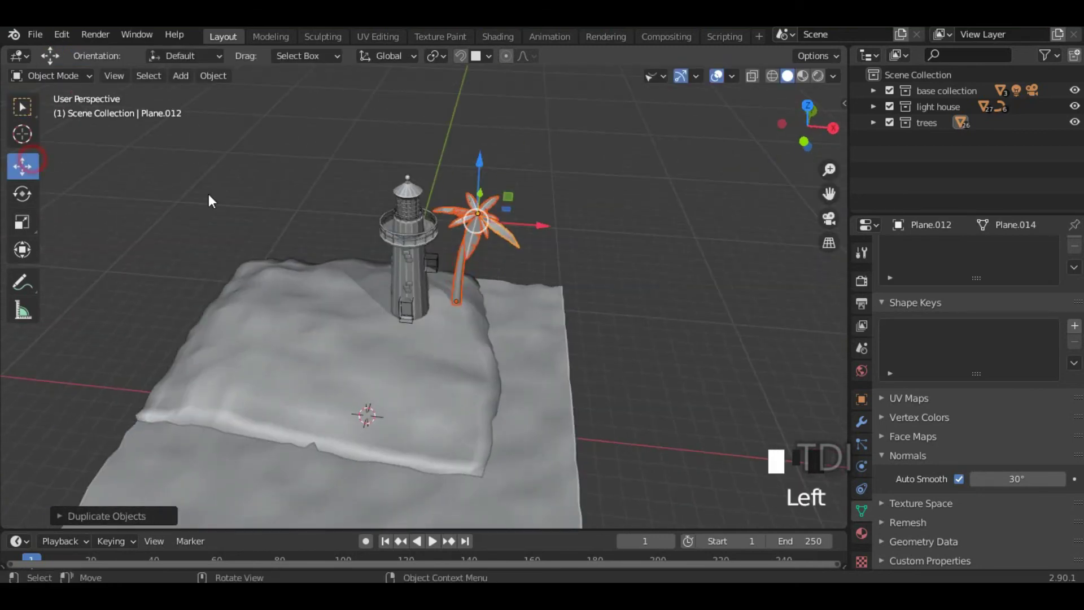
left_click_drag(530, 224, 324, 243)
middle_click_drag(324, 243, 378, 198)
Step: Turn the copied palm about Z, tilt it, and adjust its height on the terrain
key("r")
key("z")
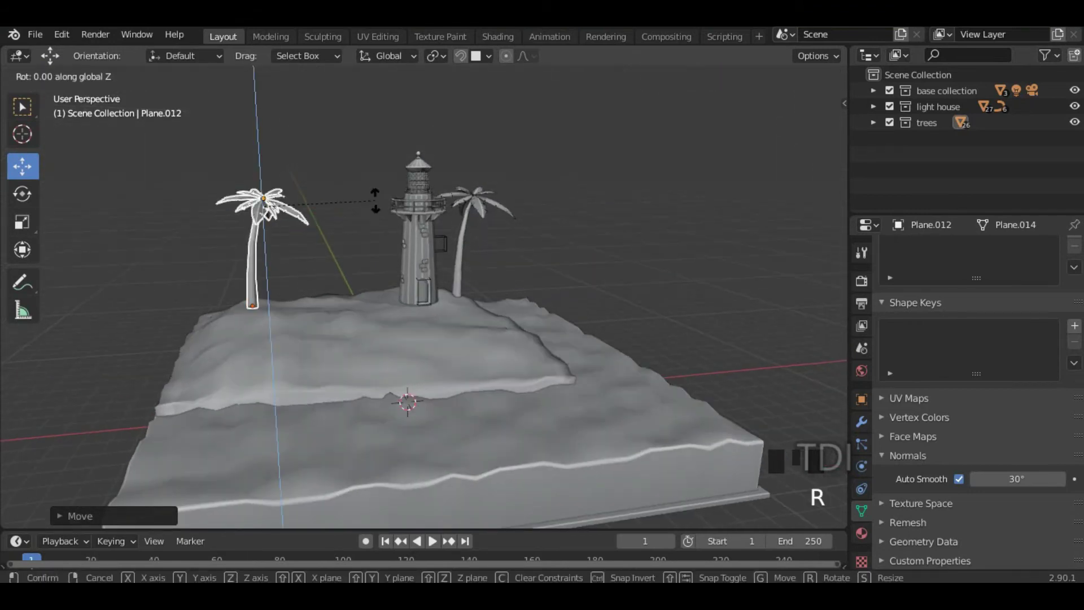
left_click(236, 247)
key("r")
left_click(361, 178)
key("KP_1")
left_click_drag(314, 199, 313, 191)
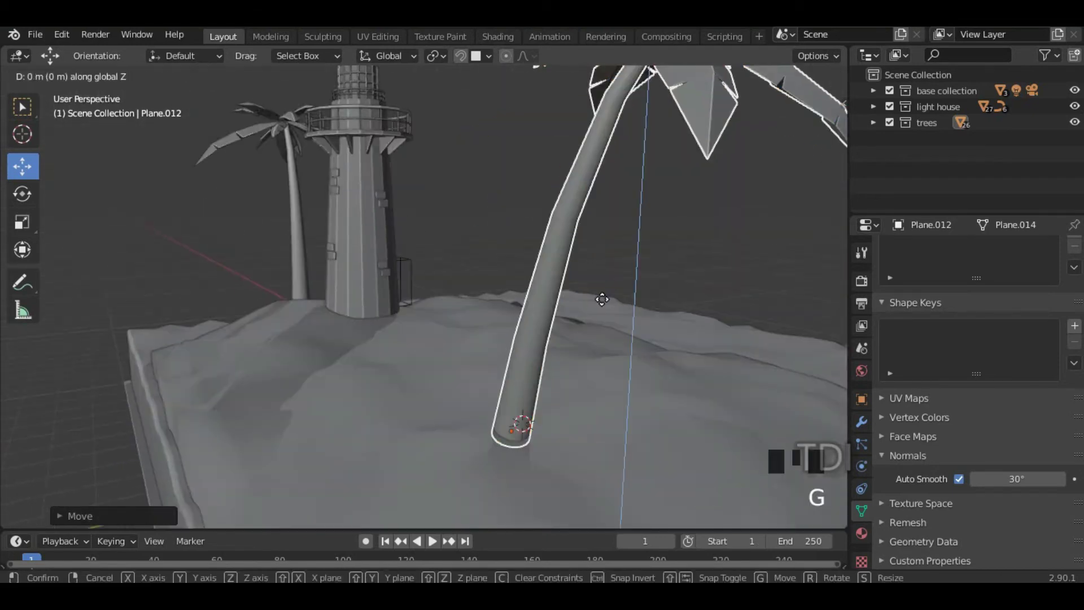
Step: Duplicate the tilted palm, place the copy beside it, and rotate it about Z by about 10 degrees
key("shift+d")
key("r")
scroll(469, 332, "up", 4)
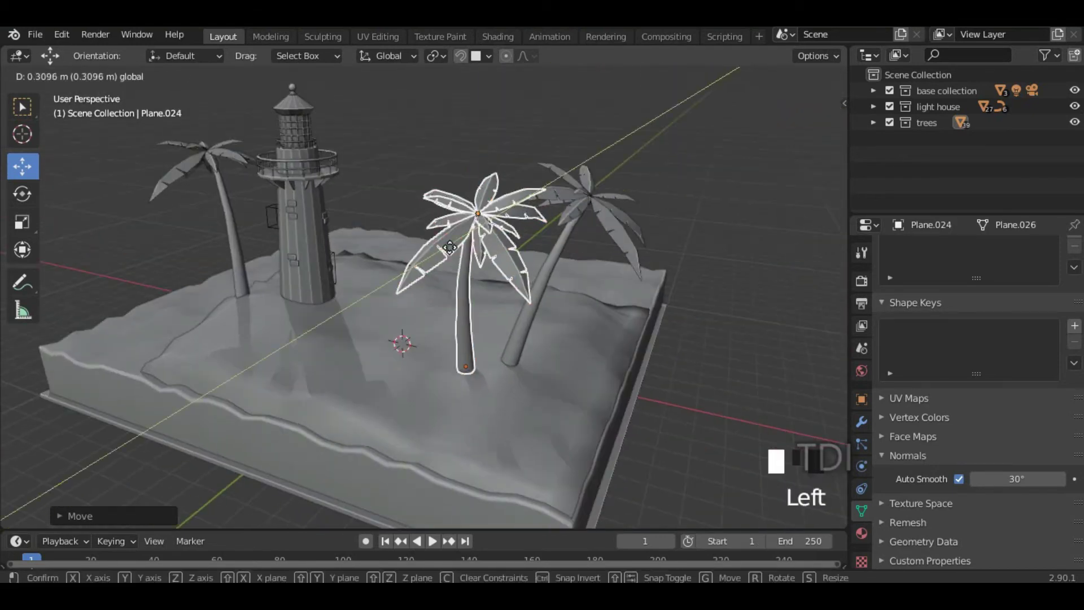
key("r")
key("z")
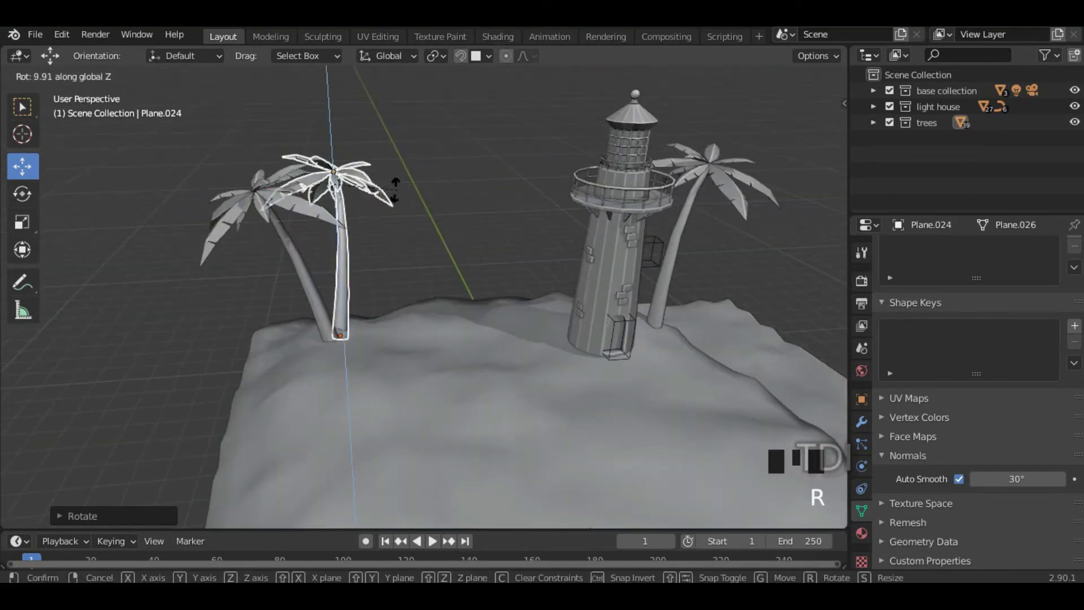
left_click(395, 181)
middle_click_drag(395, 181, 365, 320)
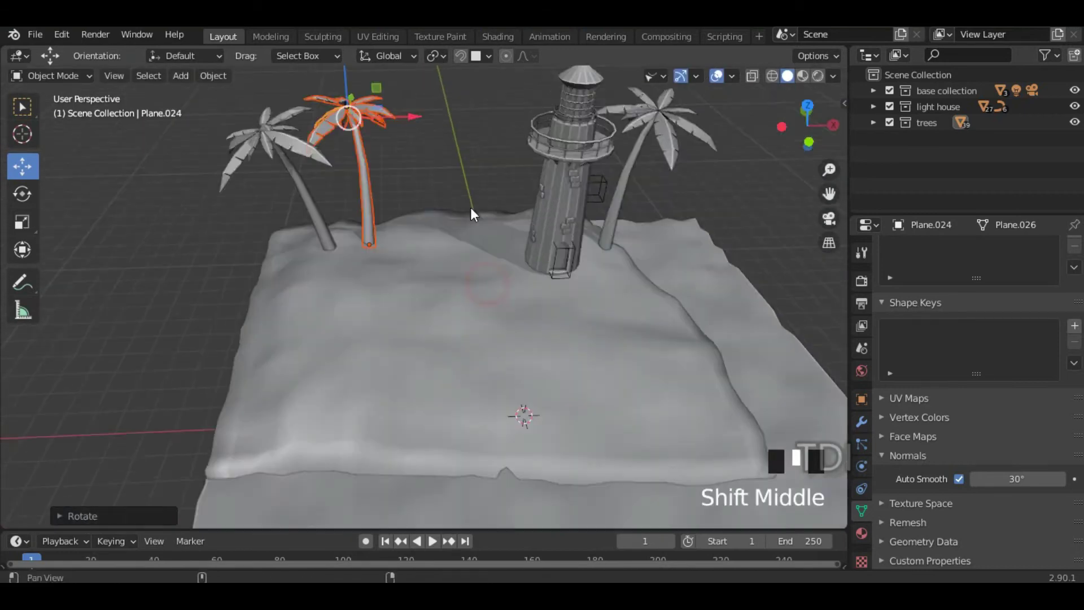
Step: Add a fourth palm copy moved along Y onto the front slope, and rotate it about Z by about 28 degrees
left_click(382, 308)
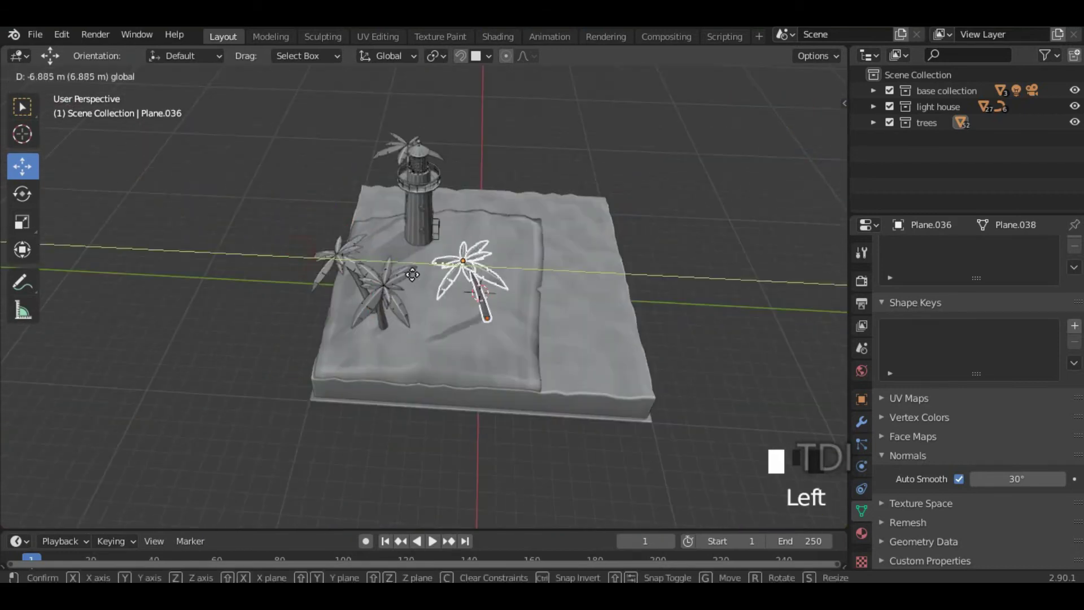
scroll(359, 284, "up", 4)
key("r")
key("z")
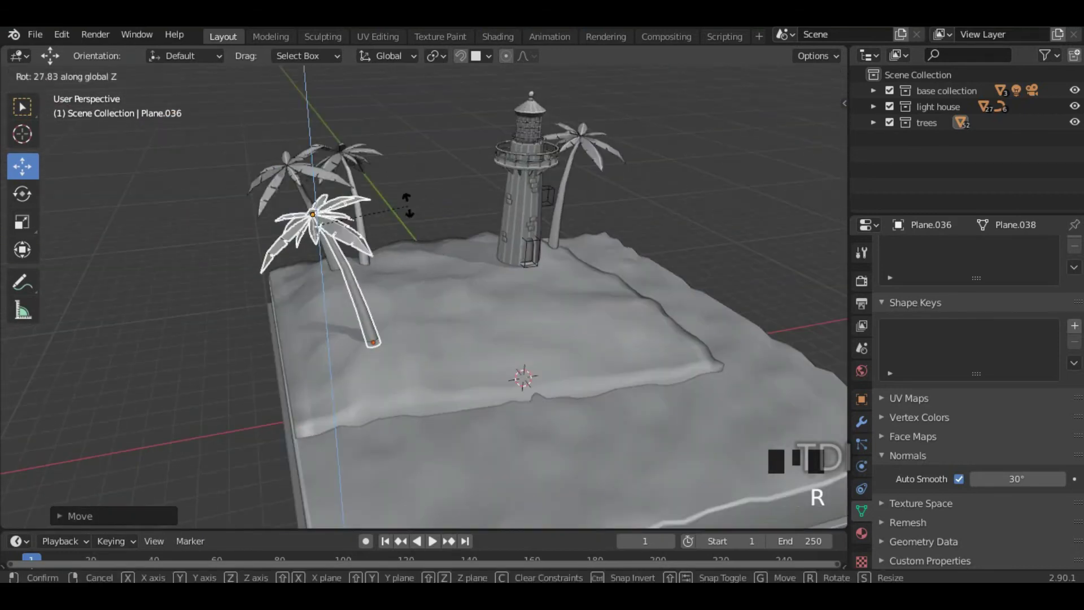
left_click(408, 206)
Step: Adjust the fourth palm's height along Z and its tilt so it sits on the slope, and deselect it
middle_click_drag(408, 226, 434, 213)
key("g")
key("z")
left_click(416, 245)
key("r")
left_click(365, 222)
left_click(429, 210)
middle_click_drag(576, 266, 459, 287)
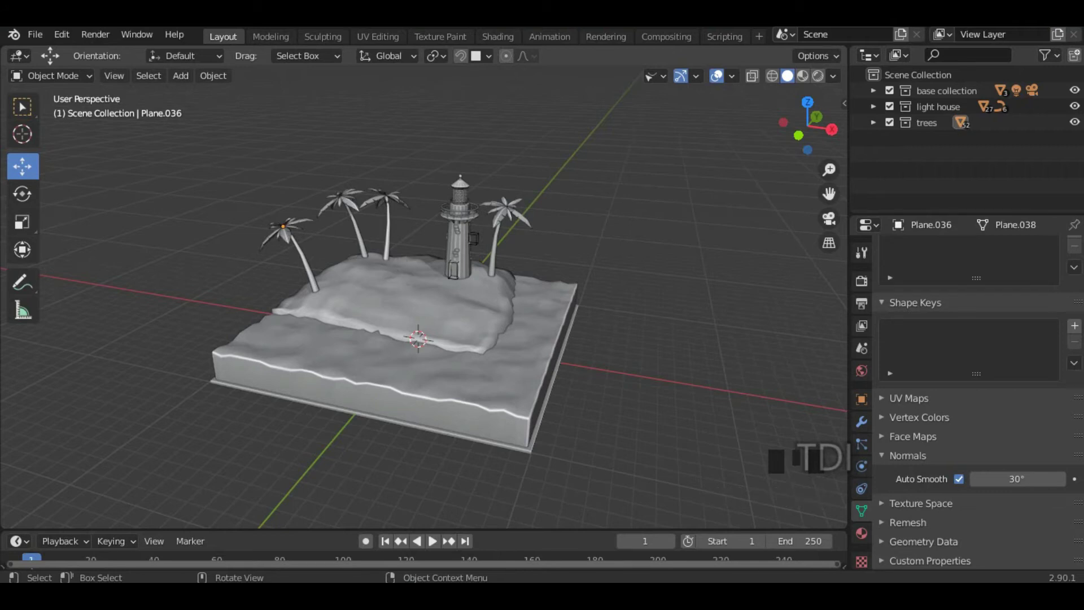
Step: Place the 3D cursor on the island between the palms and the lighthouse, and add a cube there
middle_click_drag(601, 213, 615, 215)
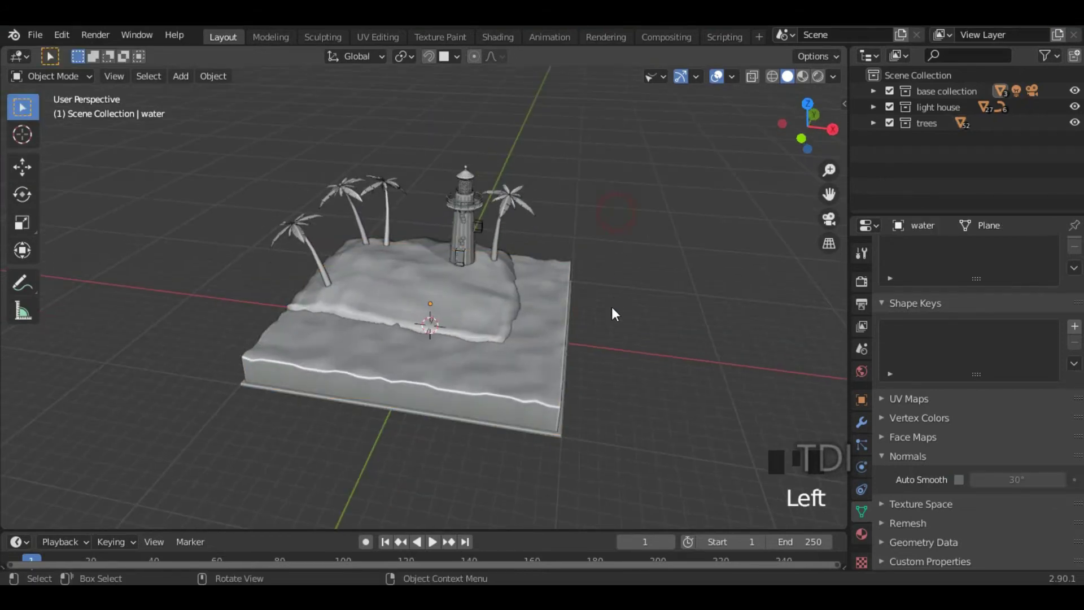
middle_click_drag(615, 314, 377, 245, "shift")
scroll(422, 269, "up", 3)
right_click(367, 236, "shift")
middle_click_drag(516, 288, 397, 249)
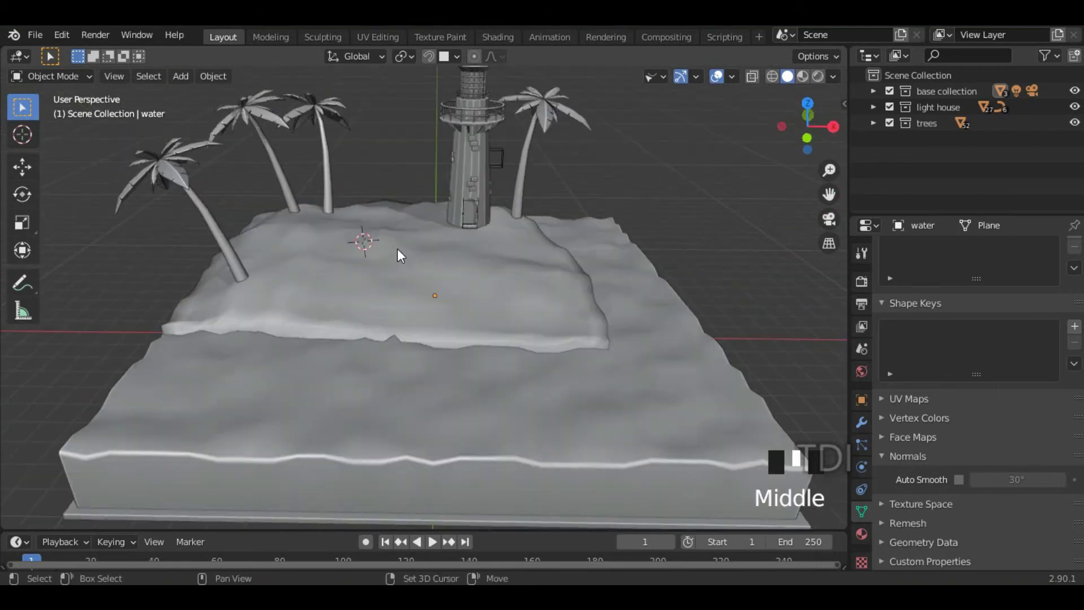
key("shift+a")
mouse_move(360, 245)
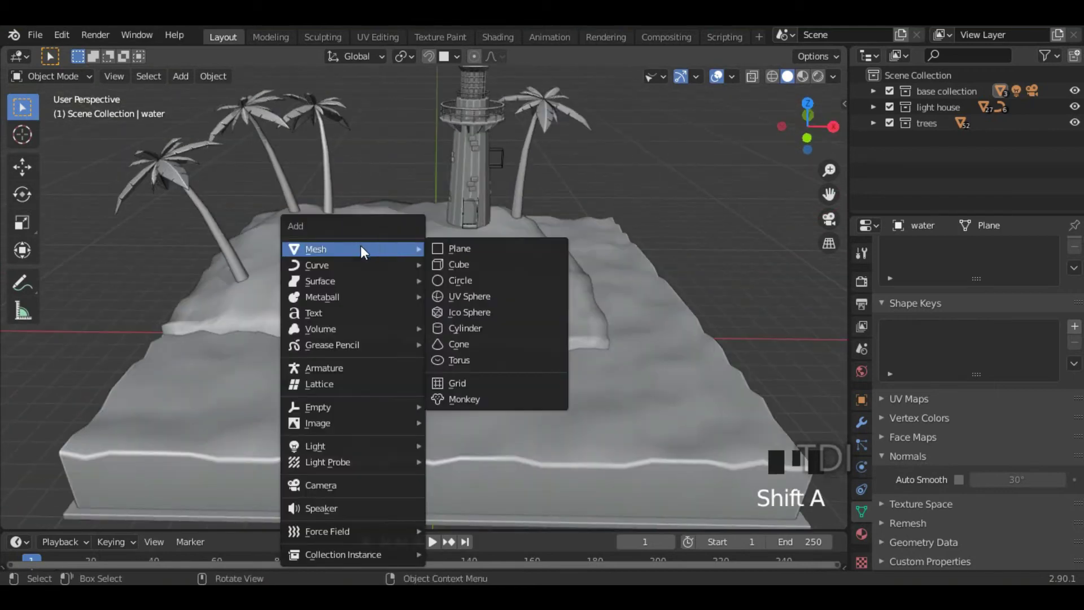
left_click(465, 269)
Step: Raise the cube out of the terrain and stretch it along Y
middle_click_drag(555, 280, 367, 266)
scroll(416, 232, "up", 3)
left_click(22, 166)
left_click_drag(369, 176, 367, 146)
middle_click_drag(499, 243, 446, 246)
key("s")
key("y")
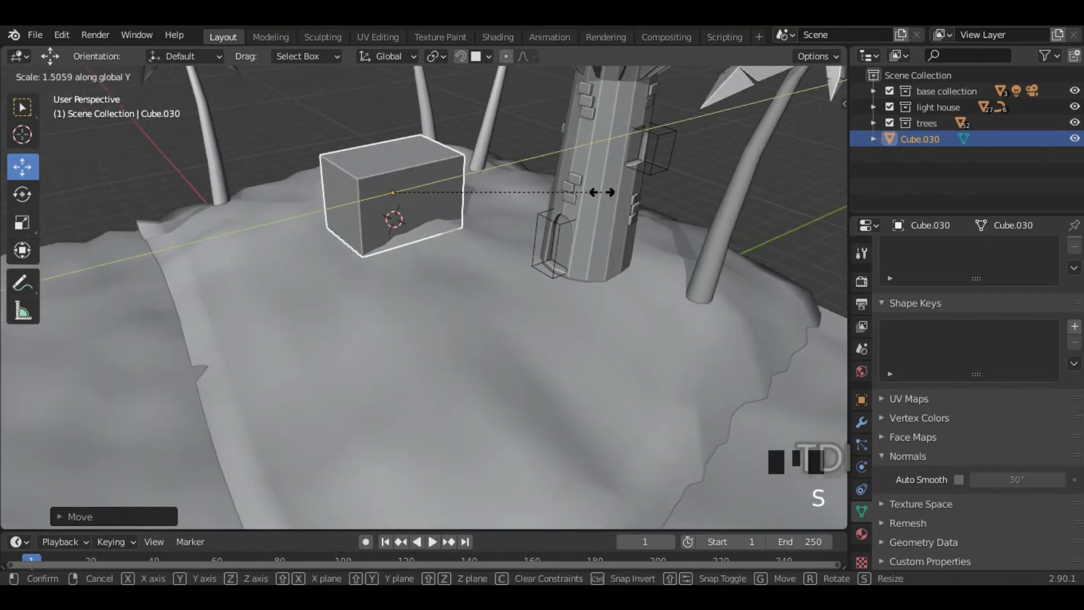
left_click(465, 229)
Step: Scale the cube down uniformly by about 0.83
scroll(486, 236, "down", 3)
scroll(508, 237, "up", 2)
middle_click_drag(444, 219, 496, 233, "shift")
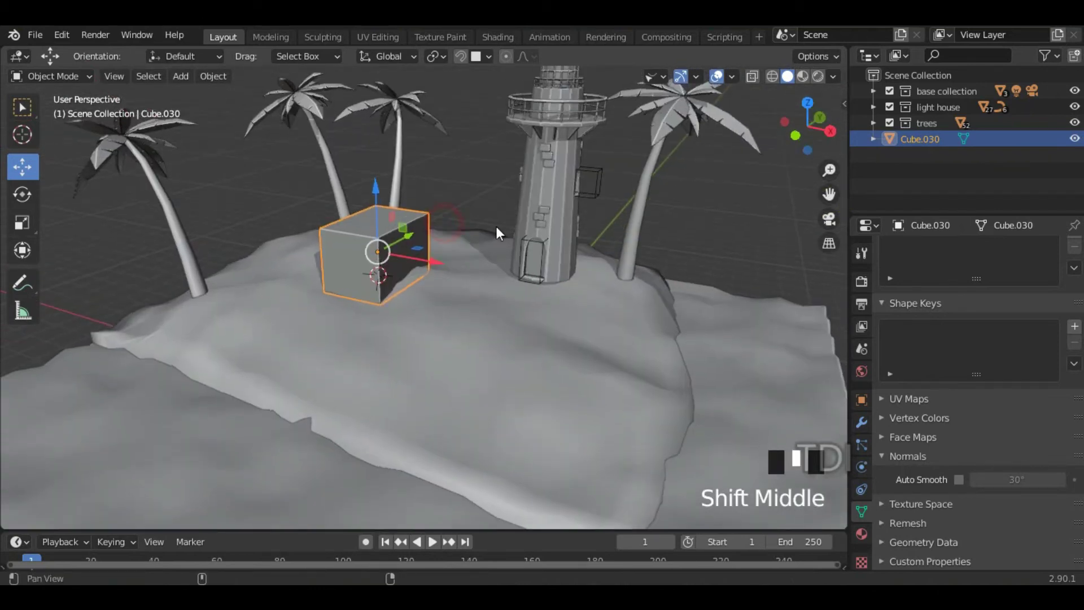
key("s")
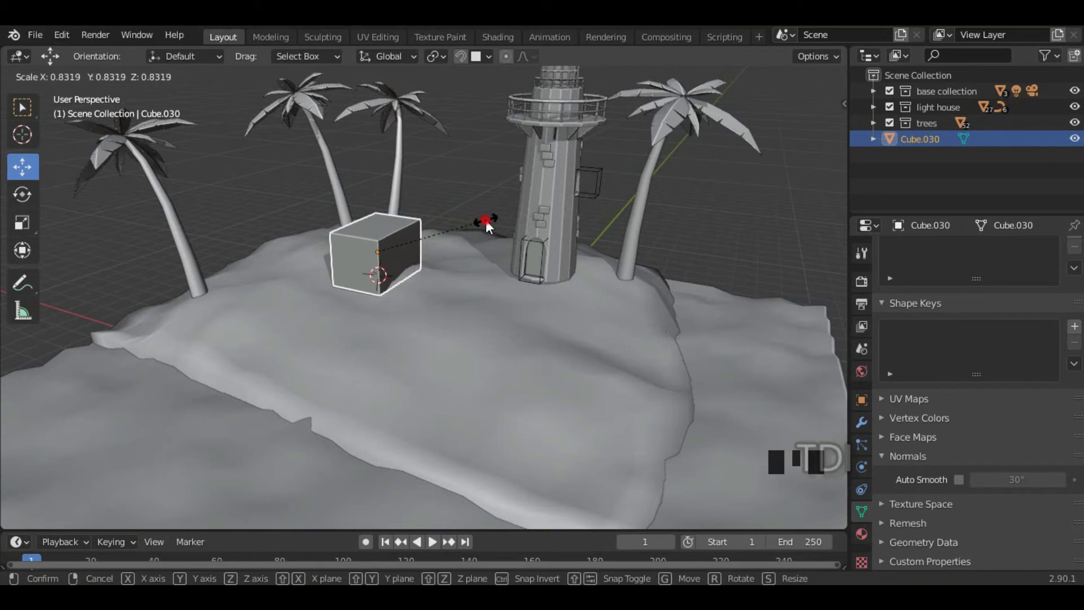
left_click(367, 289)
middle_click_drag(368, 289, 4, 113)
Step: Split the cube's top face with a centred lengthwise edge using edge selection in mesh editing
scroll(382, 257, "up", 4)
left_click(325, 234)
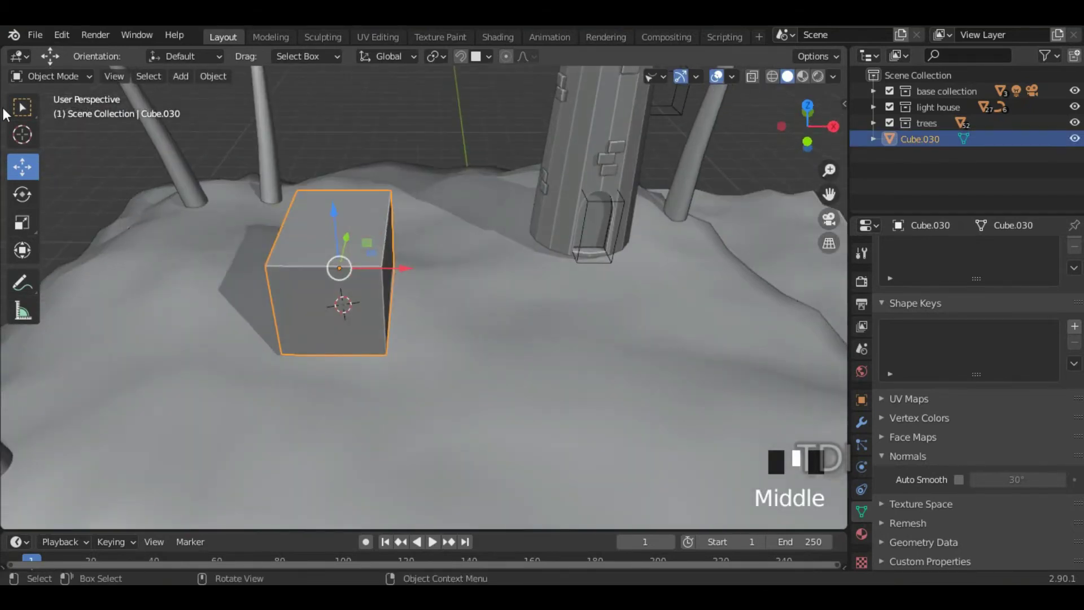
left_click(294, 231)
key("Tab")
middle_click_drag(375, 243, 365, 244)
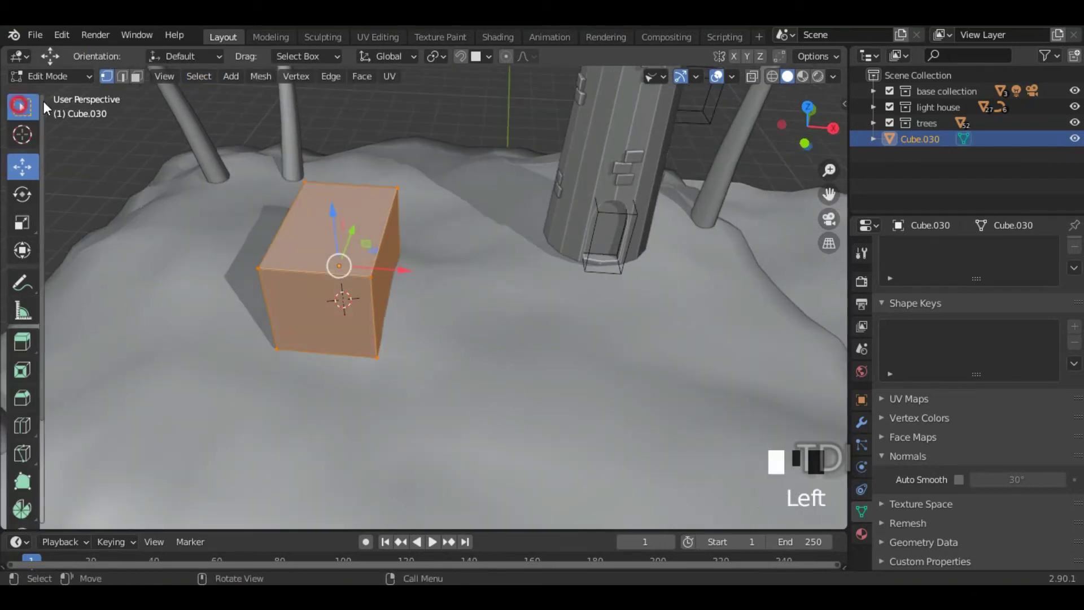
left_click(19, 105)
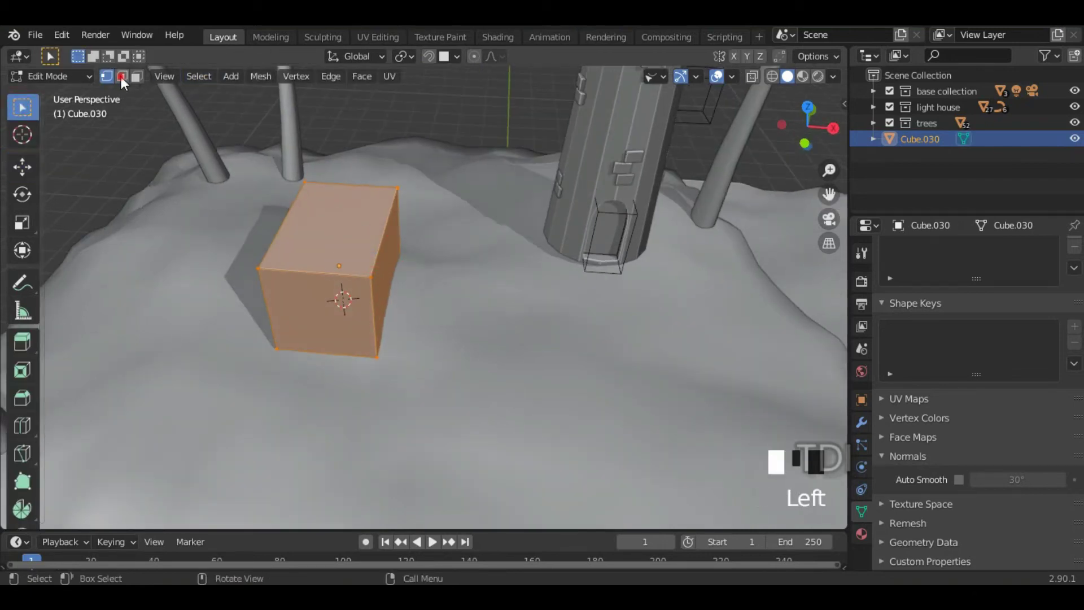
middle_click_drag(382, 213, 346, 234)
right_click(340, 207)
left_click(290, 98)
left_click(342, 224)
Step: Raise the centre top edge along Z by about 0.49 m to form a gabled roof ridge
middle_click_drag(462, 269, 416, 222)
key("g")
key("z")
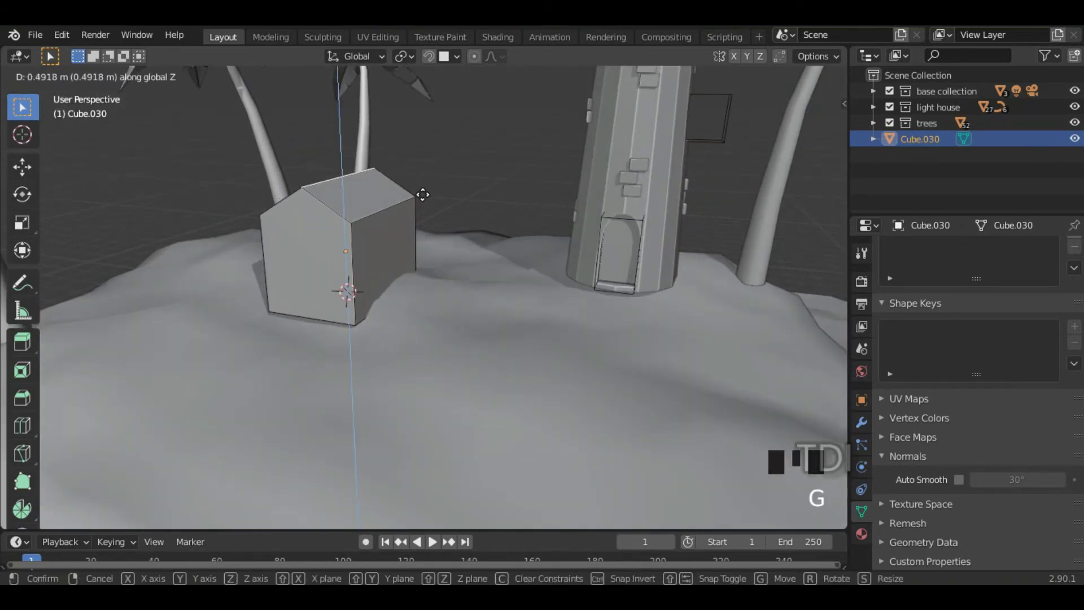
left_click(423, 194)
middle_click_drag(416, 222, 457, 208)
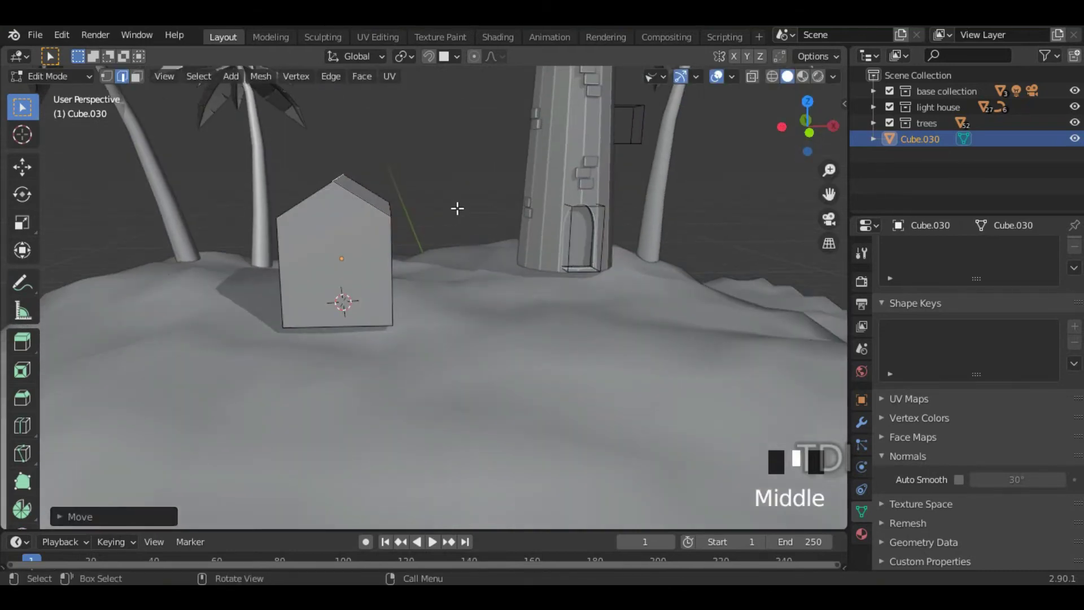
Step: Select the house's bottom vertices in front wireframe view and scale them inward along X to taper the walls toward the ground
key("KP_1")
key("z")
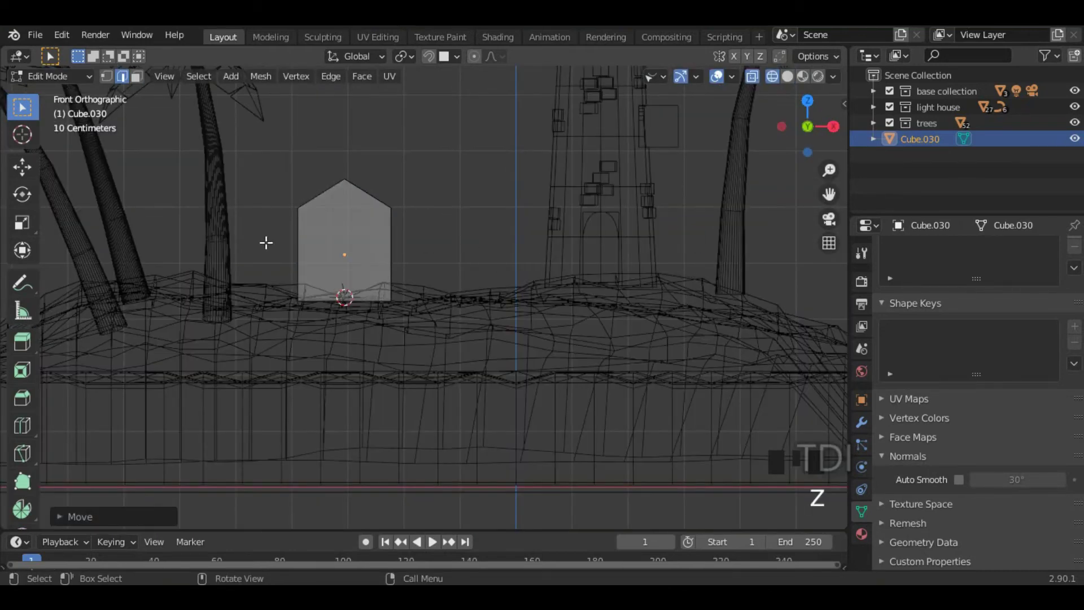
scroll(436, 232, "up", 3)
middle_click_drag(436, 232, 530, 278, "shift")
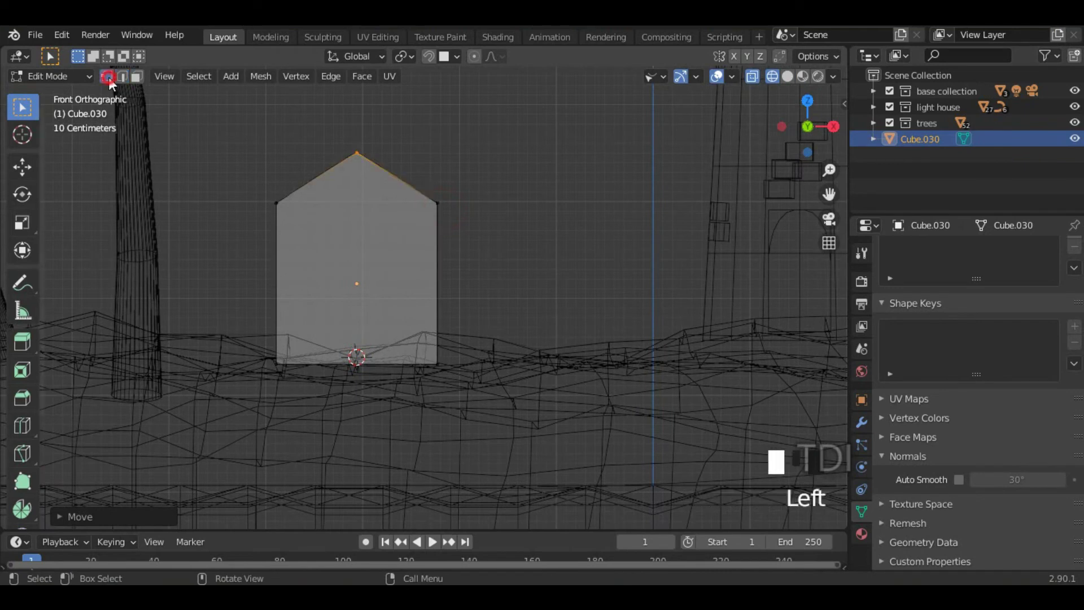
left_click_drag(231, 318, 560, 412)
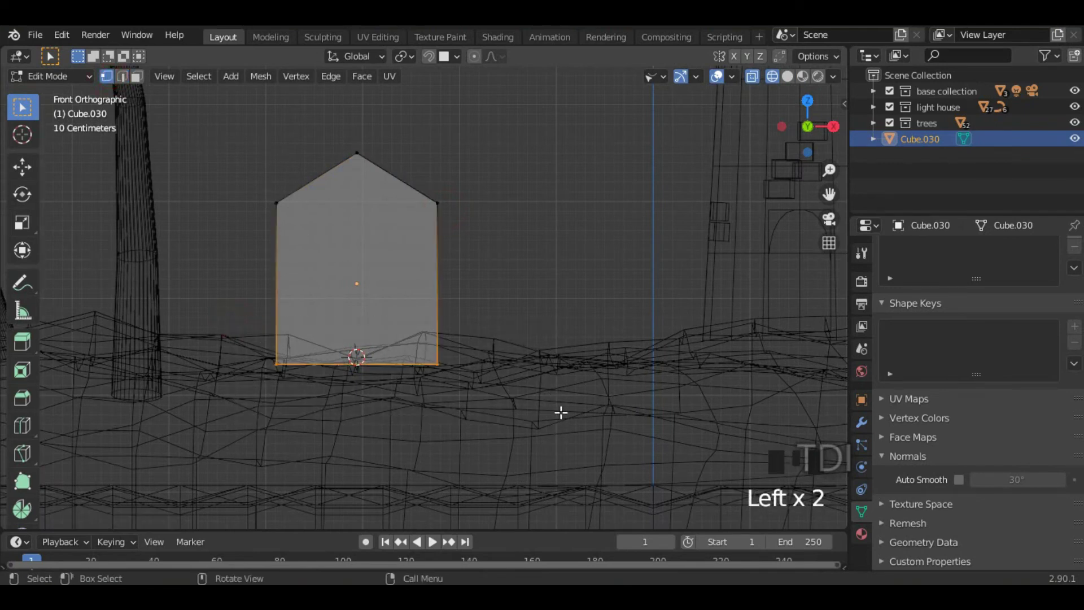
key("s")
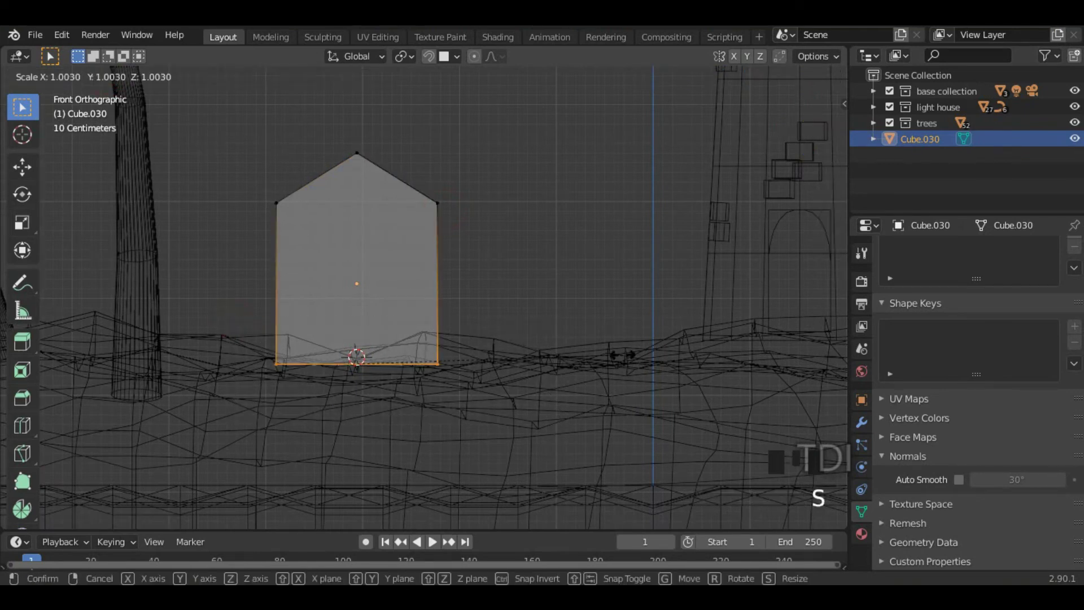
key("x")
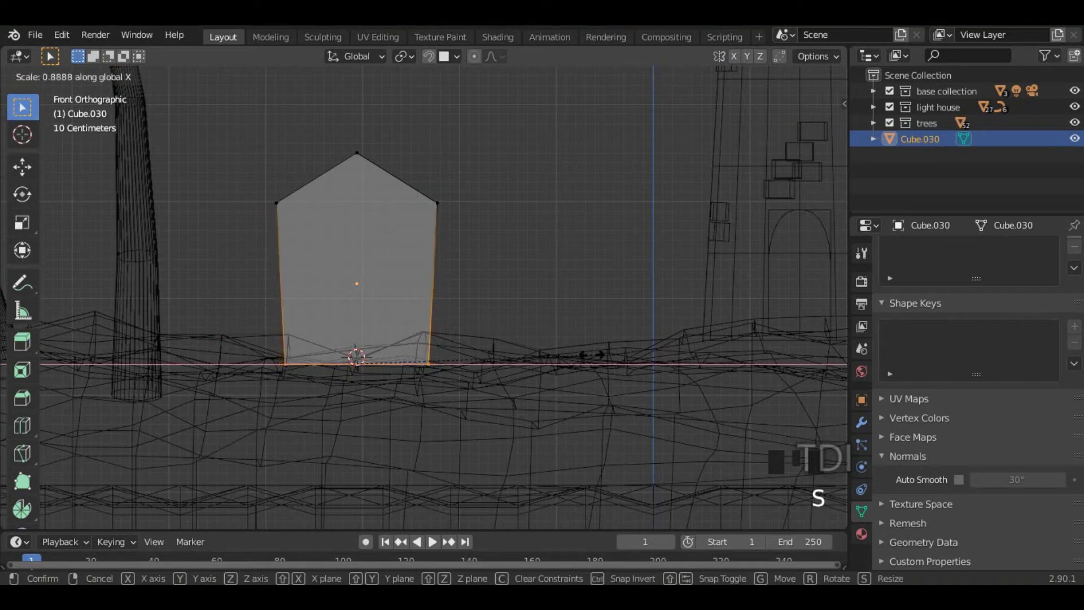
left_click(566, 354)
Step: Lower the house's eave and roof ridge vertices along Z by about 0.36 m and leave mesh editing
left_click_drag(209, 115, 559, 265)
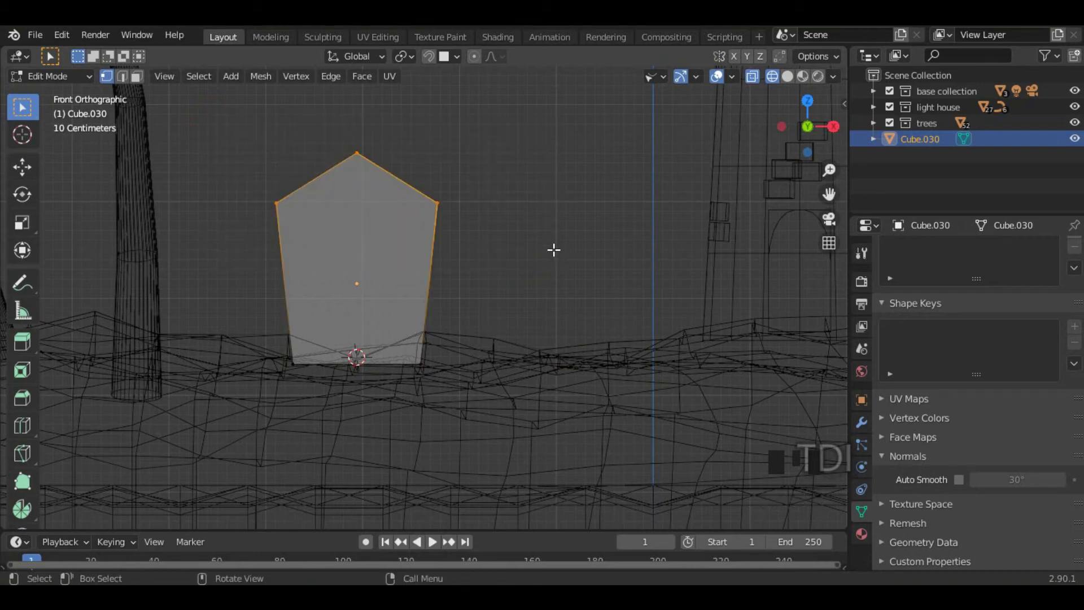
key("g")
key("z")
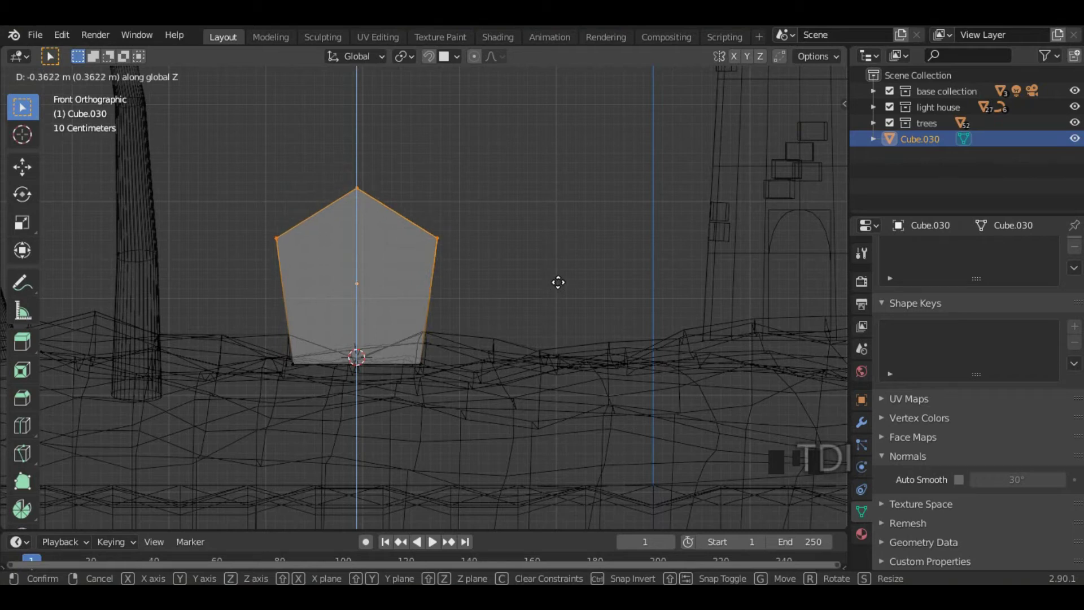
left_click(558, 283)
key("z")
middle_click_drag(644, 287, 530, 321)
key("Tab")
scroll(445, 313, "down", 5)
scroll(445, 313, "up", 7)
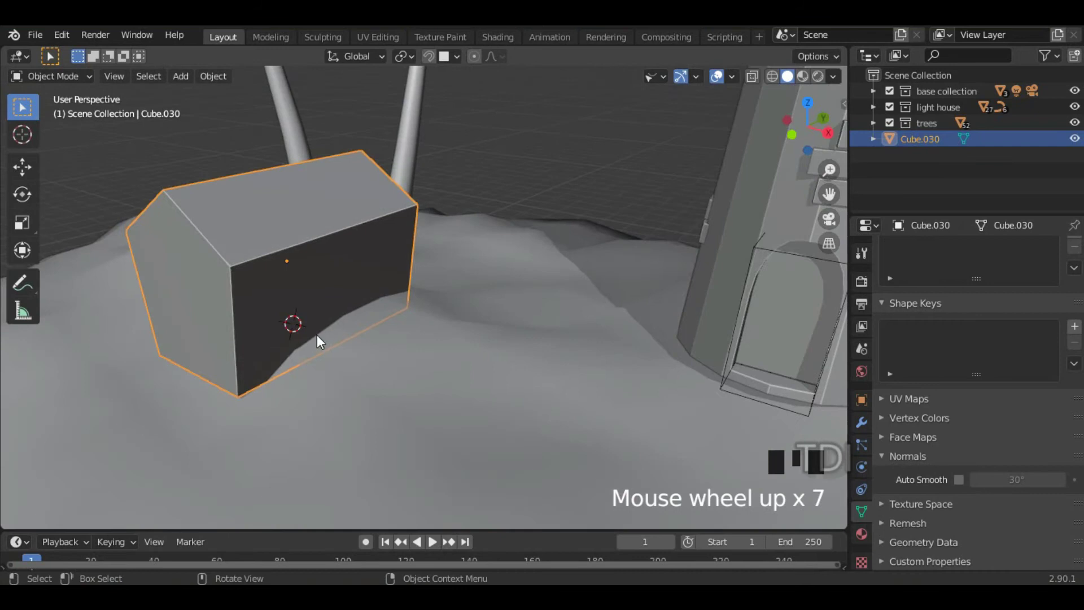
middle_click_drag(398, 372, 370, 324)
scroll(456, 361, "down", 5)
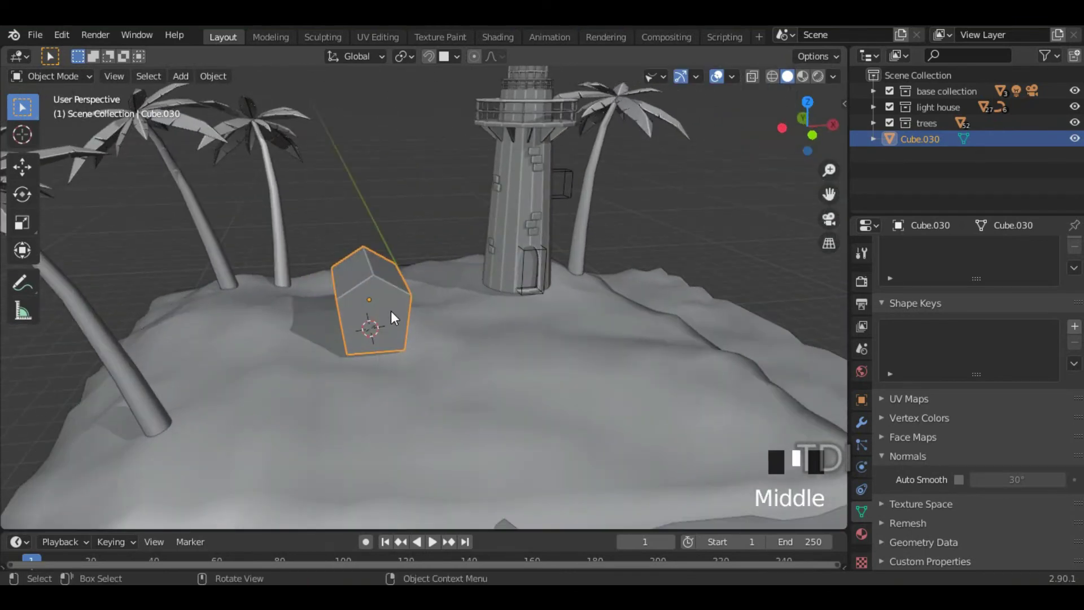
Step: Hide the house and open the surface land terrain in mesh editing
key("h")
middle_click_drag(456, 341, 509, 339)
scroll(395, 316, "up", 4)
left_click(346, 347)
middle_click_drag(346, 347, 369, 378)
key("Tab")
Step: Adjust two terrain vertices at the house site along Z, raising the second by about 0.18 m
scroll(367, 353, "up", 4)
key("g")
key("z")
left_click(427, 367)
left_click(325, 403)
key("g")
key("z")
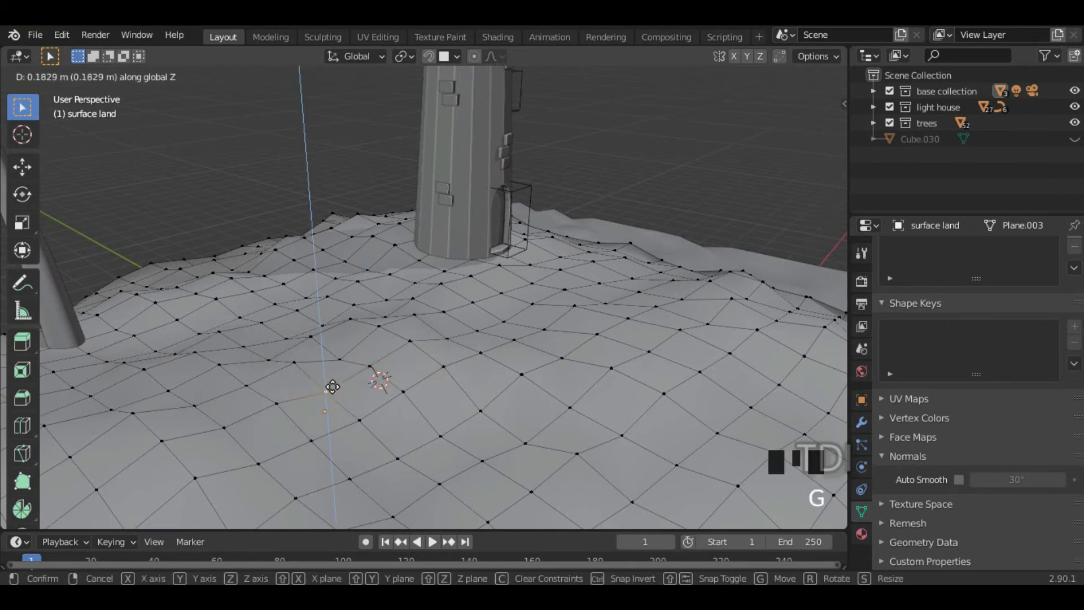
left_click(333, 386)
middle_click_drag(332, 386, 478, 208)
Step: Enable proportional editing and move terrain vertices to soften the uneven ground at the house site
left_click(475, 56)
scroll(305, 322, "up", 2)
middle_click_drag(305, 322, 301, 317)
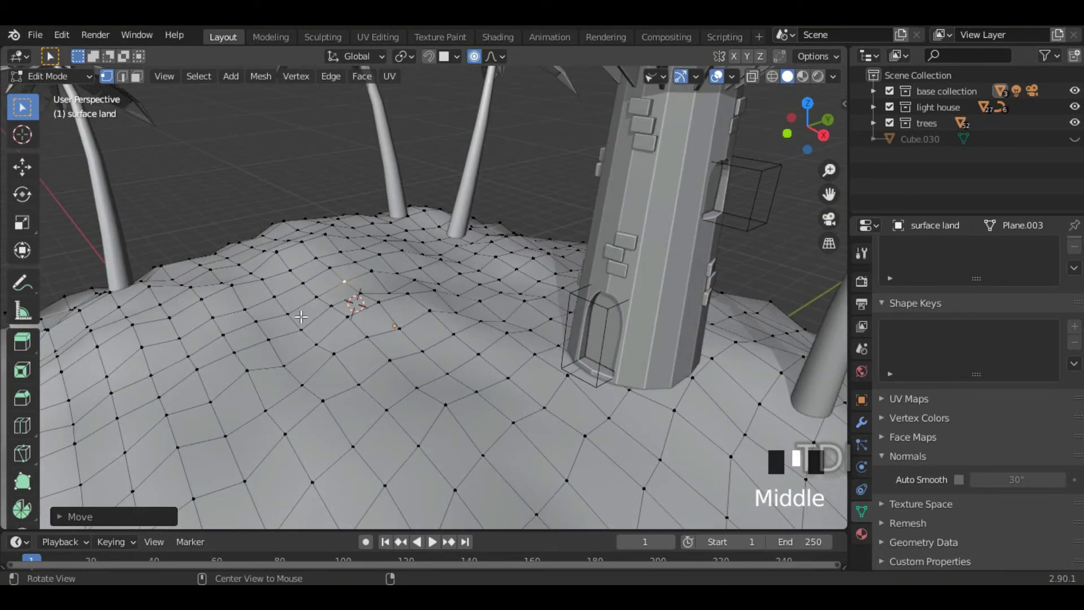
left_click(313, 303)
key("g")
left_click(310, 344)
mouse_move(376, 350)
middle_mouse_down()
mouse_move(361, 339)
mouse_move(533, 380)
mouse_move(377, 370)
middle_mouse_up()
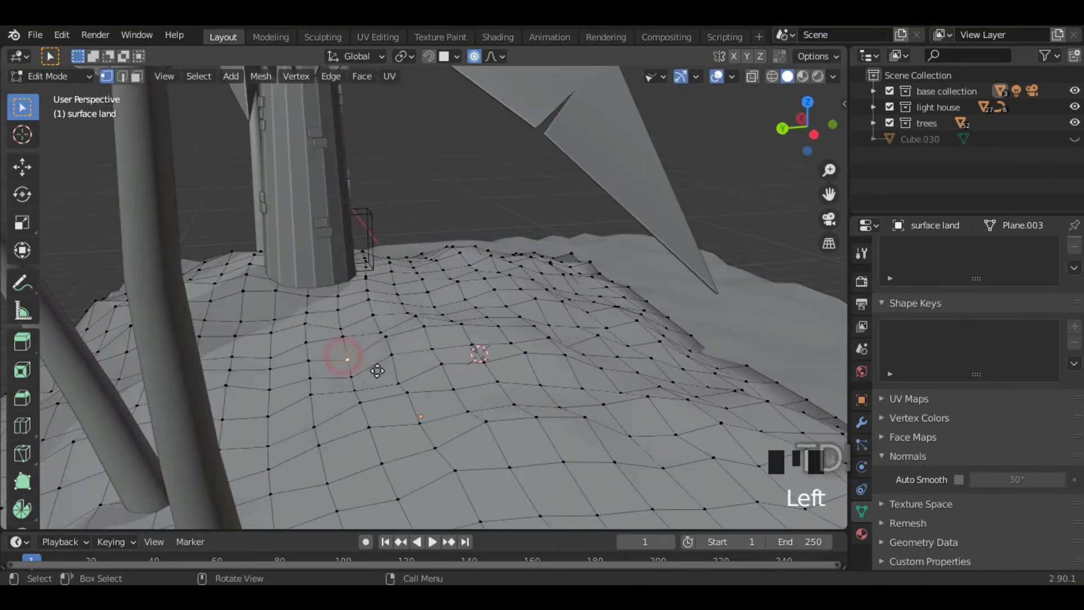
key("g")
scroll(395, 375, "down", 4)
left_click(379, 370)
key("g")
scroll(363, 370, "up", 3)
right_click(368, 368)
middle_click_drag(367, 367, 264, 393)
Step: Even out the remaining bumps around the house site with further proportional vertex moves and leave mesh editing
key("g")
right_click(375, 322)
middle_click_drag(375, 322, 249, 317)
key("g")
left_click(242, 353)
key("z")
key("g")
left_click(249, 338)
key("g")
left_click(282, 375)
key("g")
left_click(325, 372)
middle_click_drag(325, 372, 409, 421)
key("Tab")
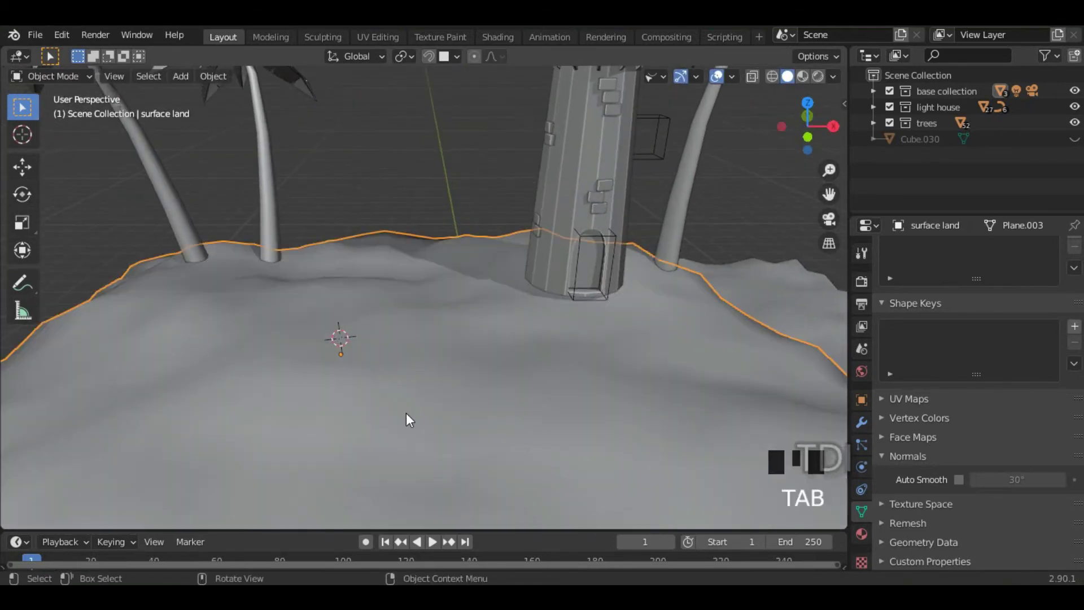
Step: Outline the house's ground area on the terrain with a freehand annotation and undo it
mouse_move(382, 373)
middle_mouse_down()
mouse_move(305, 349)
mouse_move(307, 333)
middle_mouse_up()
left_click(22, 281)
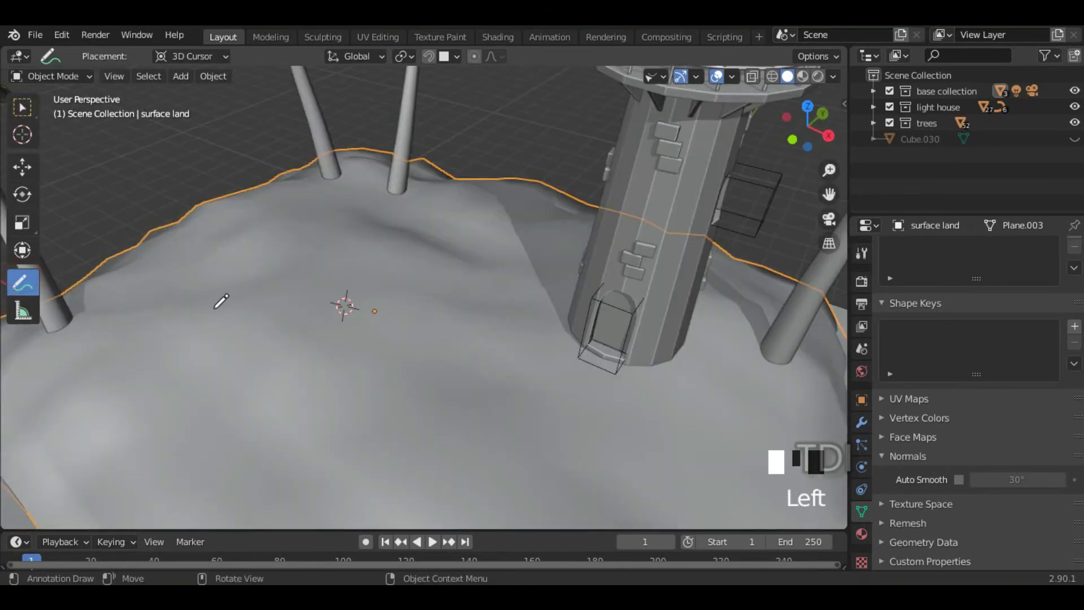
left_click_drag(213, 308, 277, 283)
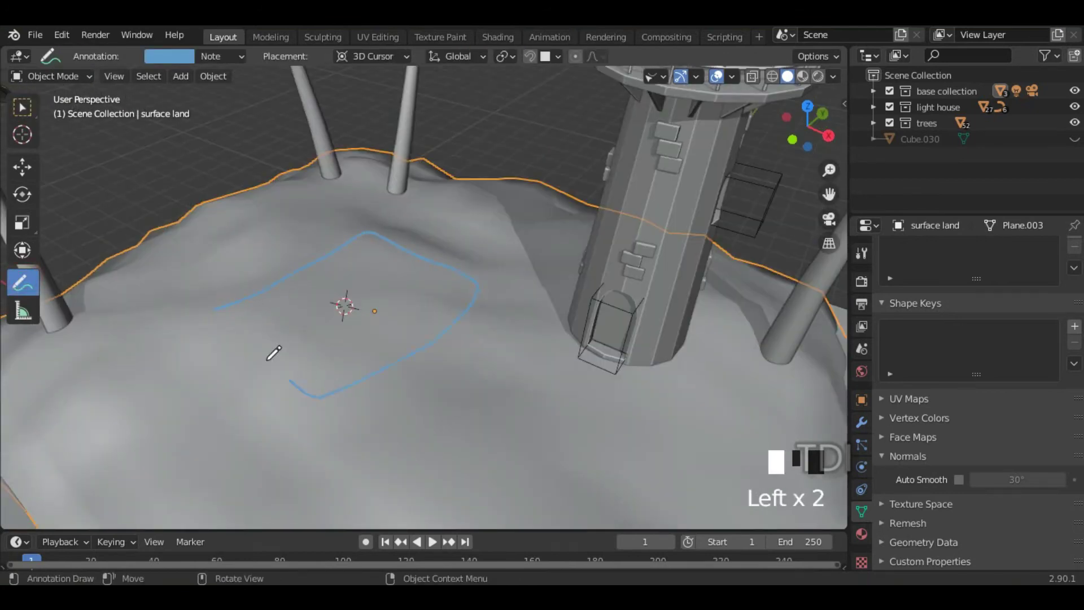
mouse_move(384, 377)
middle_mouse_down()
mouse_move(438, 310)
mouse_move(374, 357)
middle_mouse_up()
key("ctrl+z")
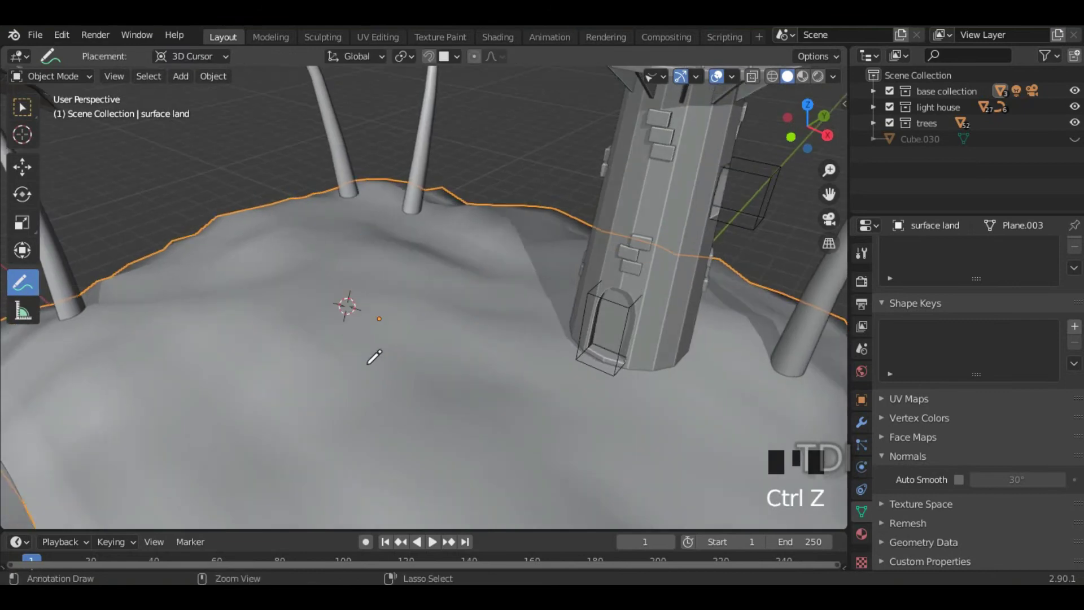
left_click(22, 107)
Step: Unhide the house on the reshaped terrain
middle_click_drag(150, 273, 389, 342)
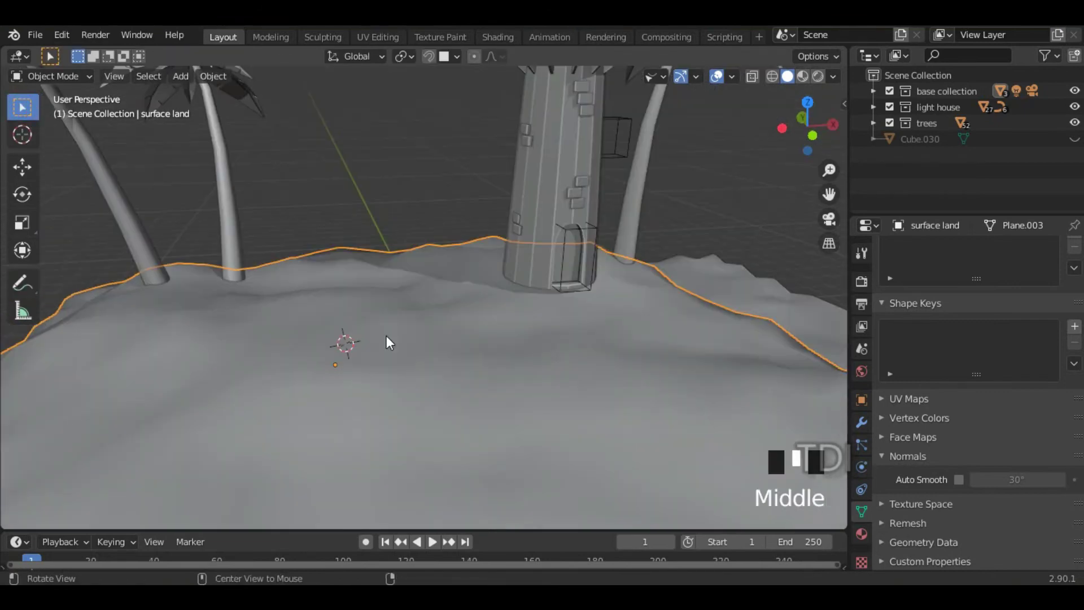
key("alt+h")
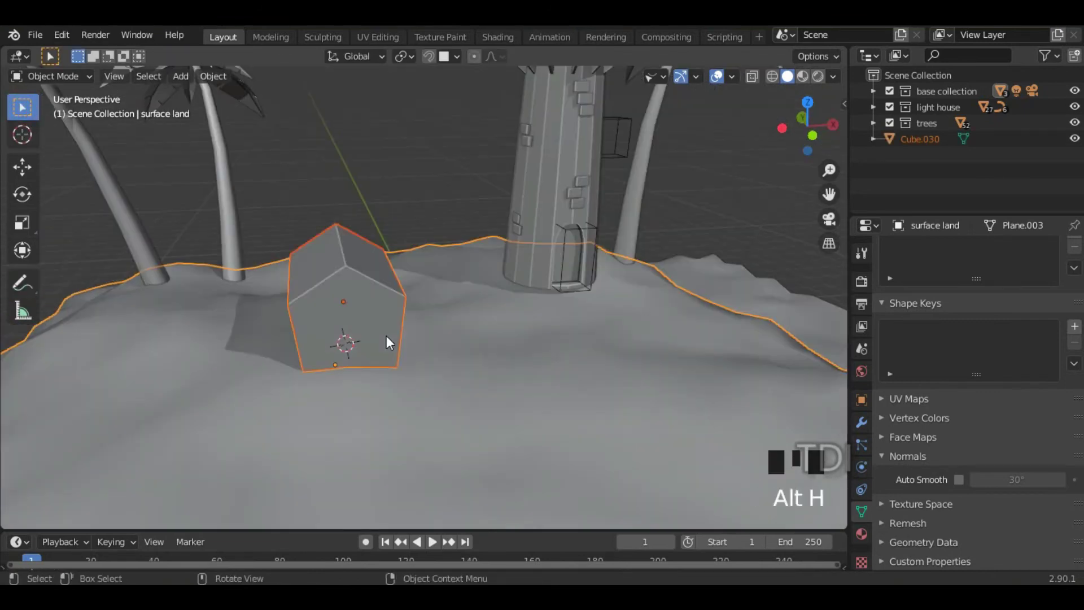
middle_click_drag(482, 384, 403, 371)
key("g")
right_click(402, 370)
left_click(398, 355)
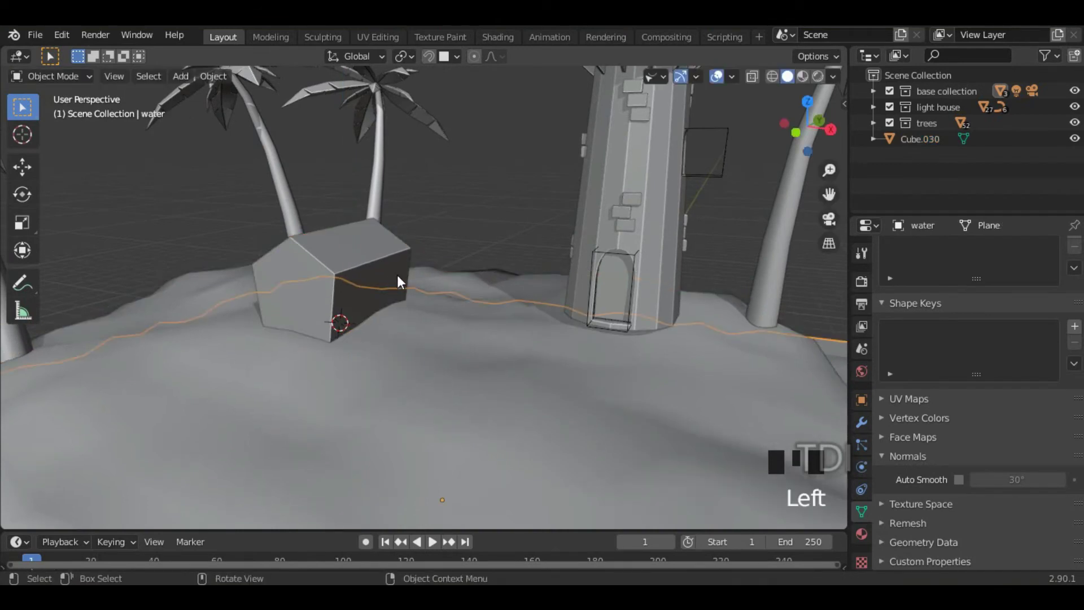
key("g")
right_click(442, 324)
Step: Raise the house along Z by about 0.15 m so its base sits on the terrain
left_click(381, 265)
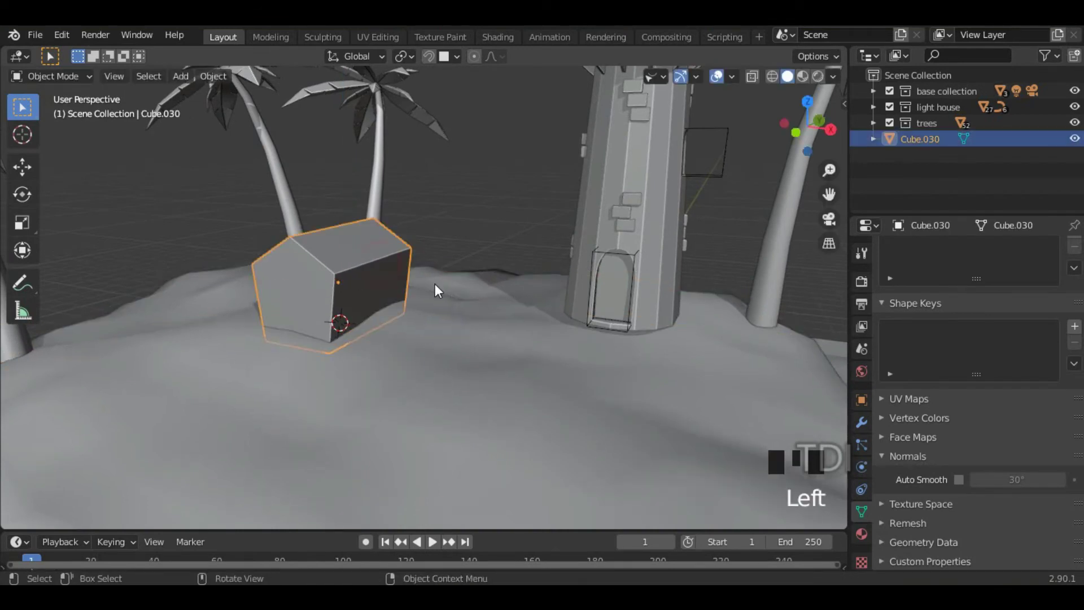
key("g")
key("z")
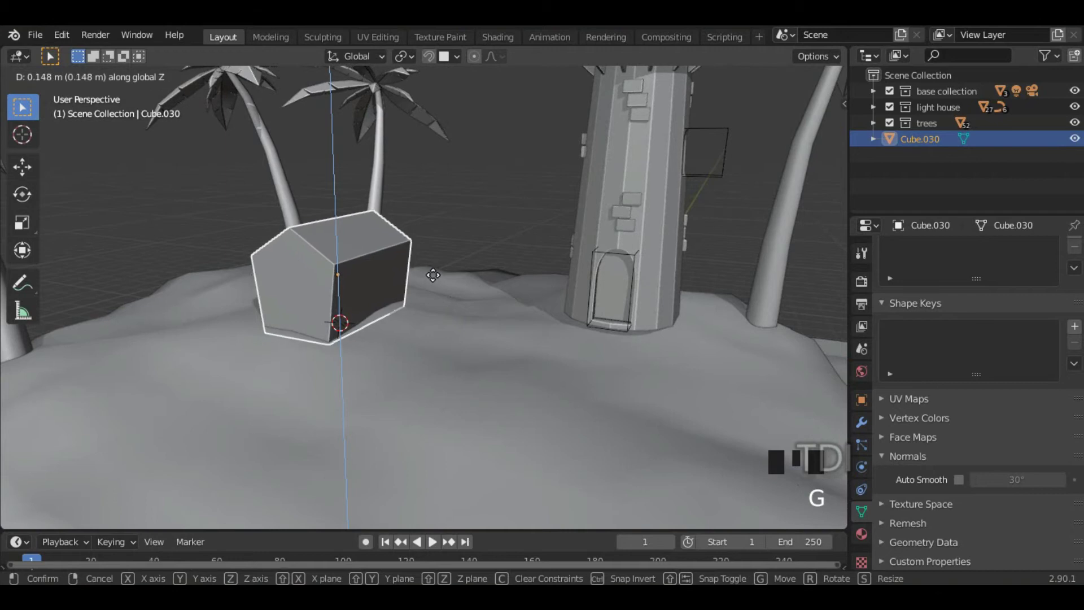
left_click(433, 274)
mouse_move(469, 232)
middle_mouse_down()
mouse_move(363, 331)
mouse_move(337, 328)
mouse_move(604, 333)
mouse_move(472, 228)
middle_mouse_up()
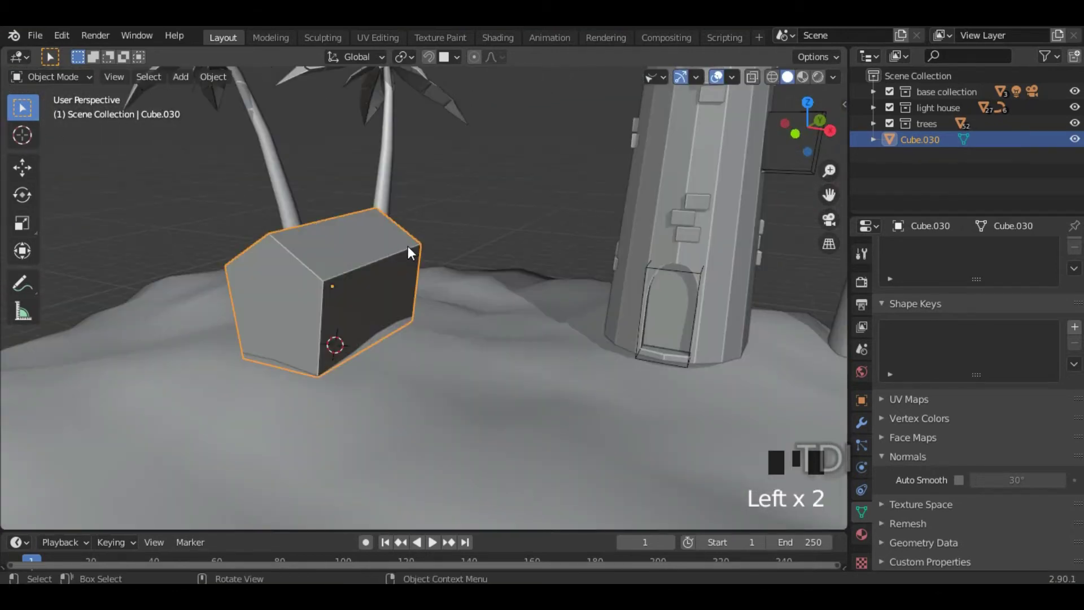
Step: Duplicate the long side wall face of the house in place using face selection in mesh editing
key("Tab")
middle_click_drag(433, 321, 389, 308)
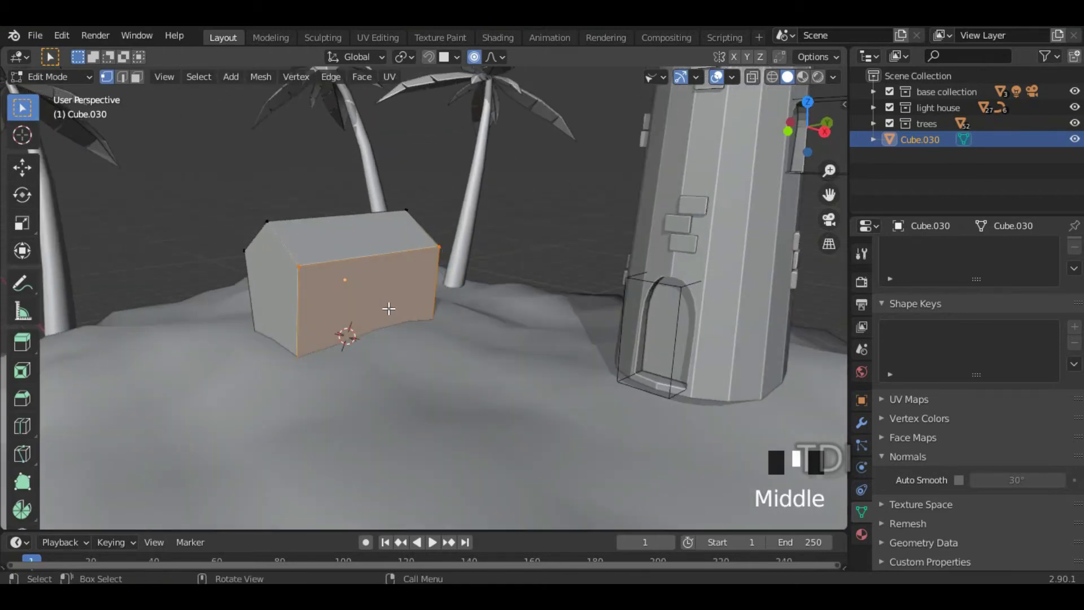
left_click(137, 79)
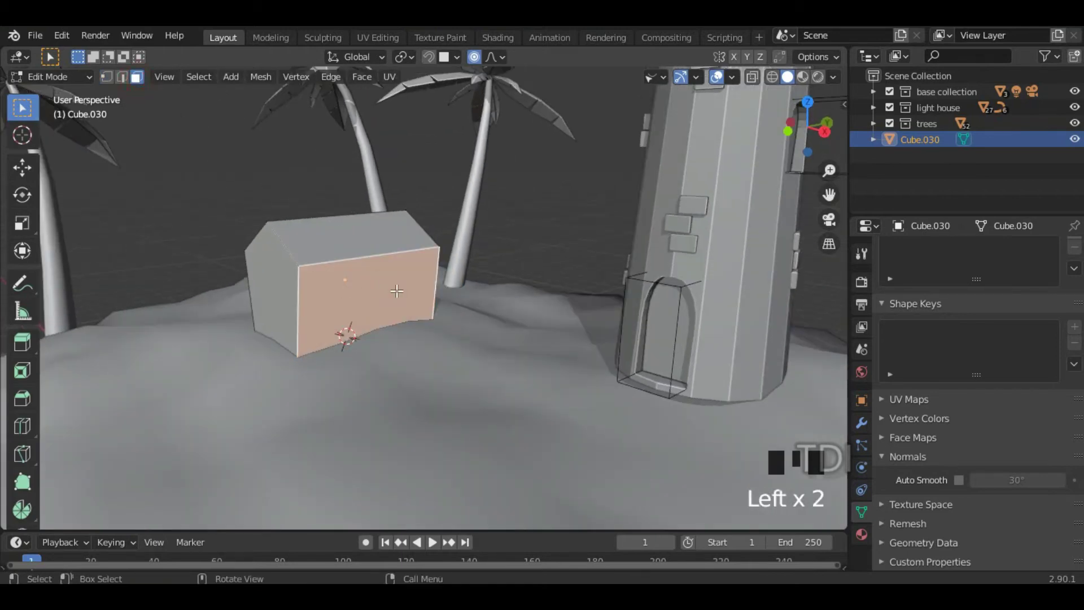
middle_click_drag(455, 314, 503, 316)
key("shift+d")
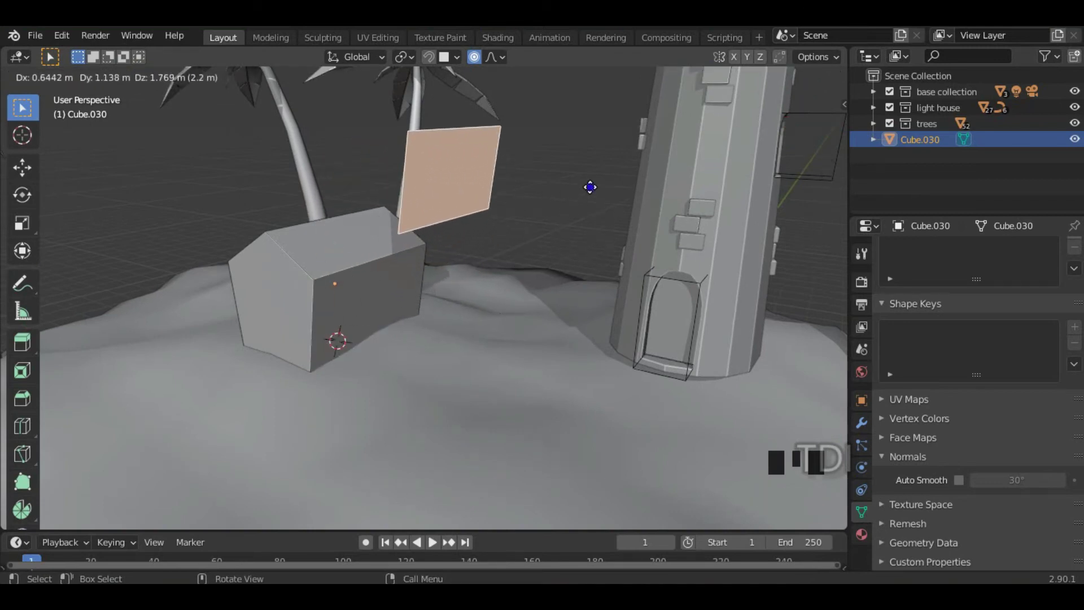
key("Escape")
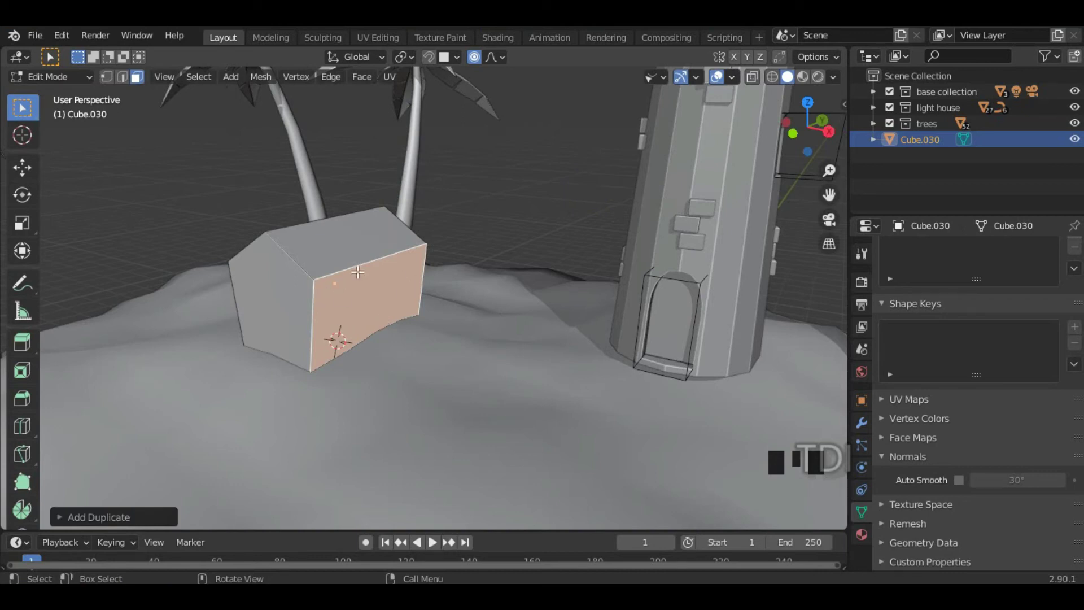
Step: Separate the duplicated side wall face of the hut into its own object
mouse_move(465, 326)
middle_mouse_down()
mouse_move(472, 339)
mouse_move(457, 339)
middle_mouse_up()
key("p")
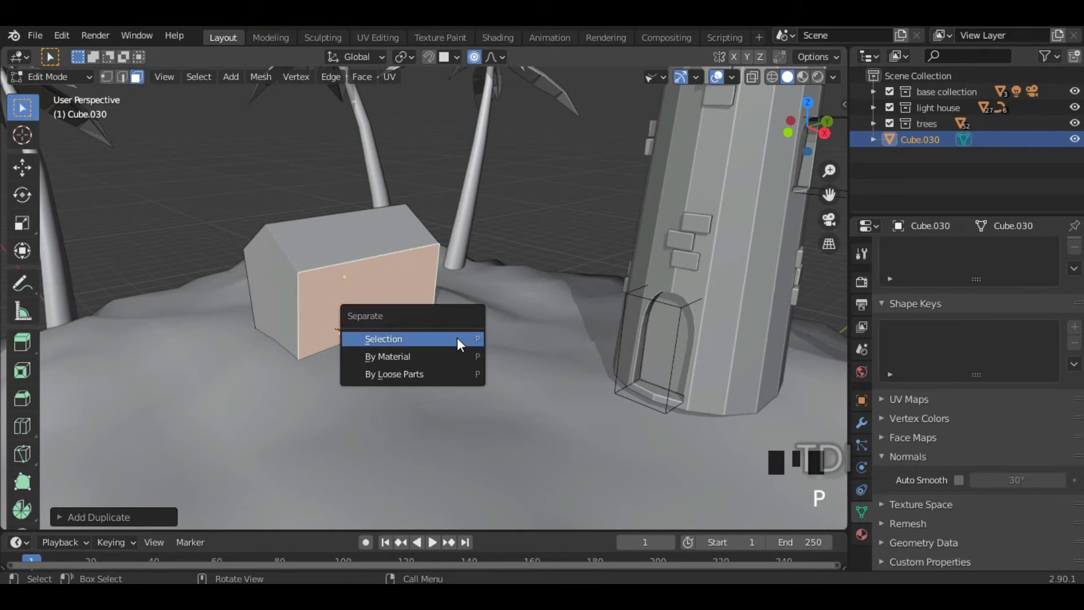
left_click(430, 339)
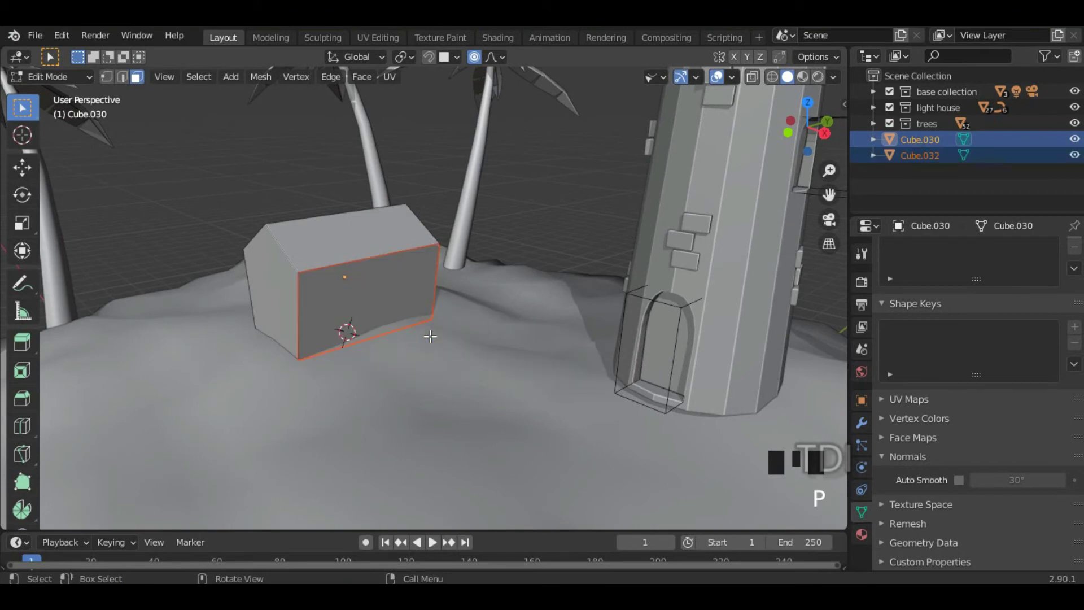
middle_click_drag(390, 324, 350, 337)
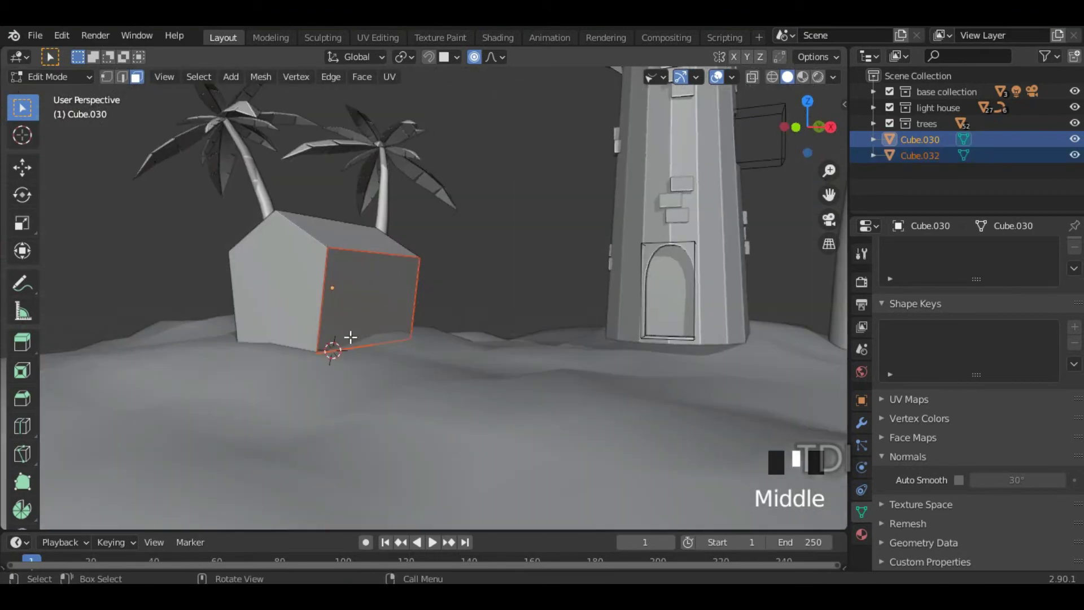
middle_click_drag(415, 310, 403, 282)
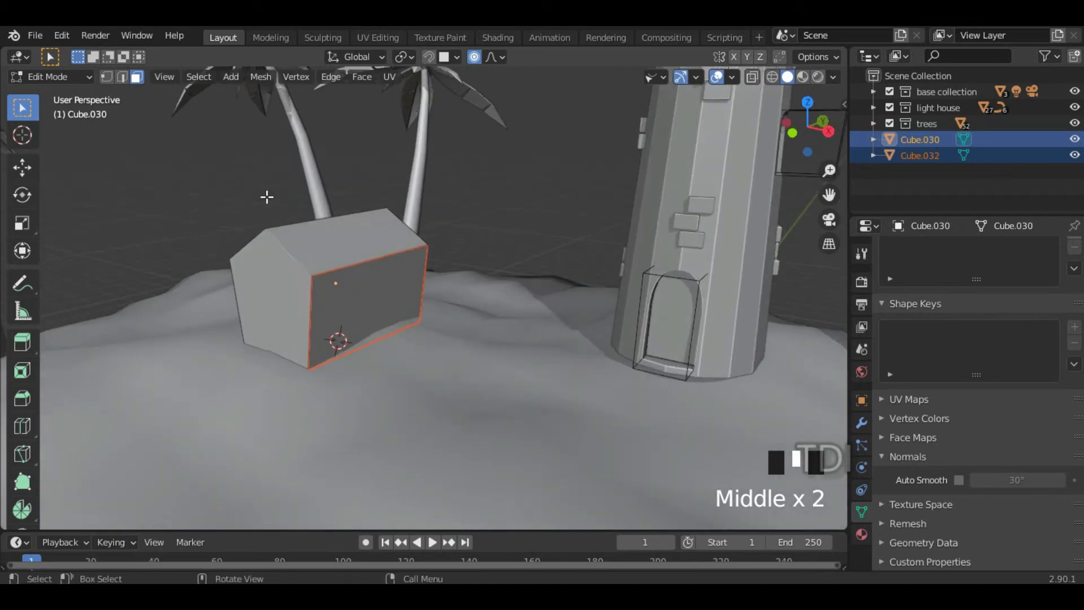
Step: Make the separated wall face the only active object and select its geometry in Edit Mode
key("Tab")
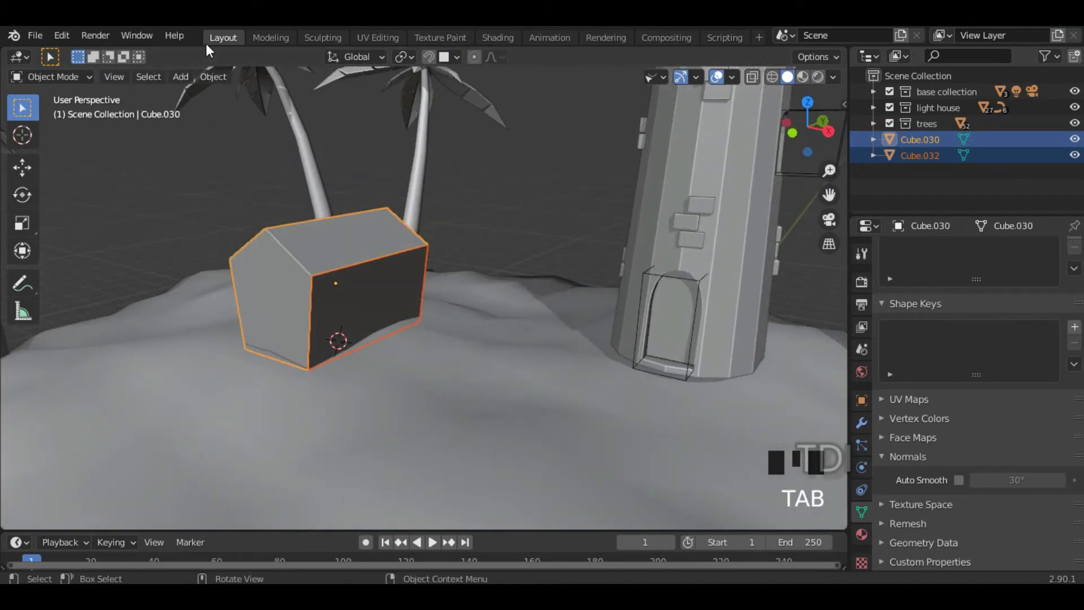
left_click(385, 288)
middle_click_drag(385, 288, 485, 303)
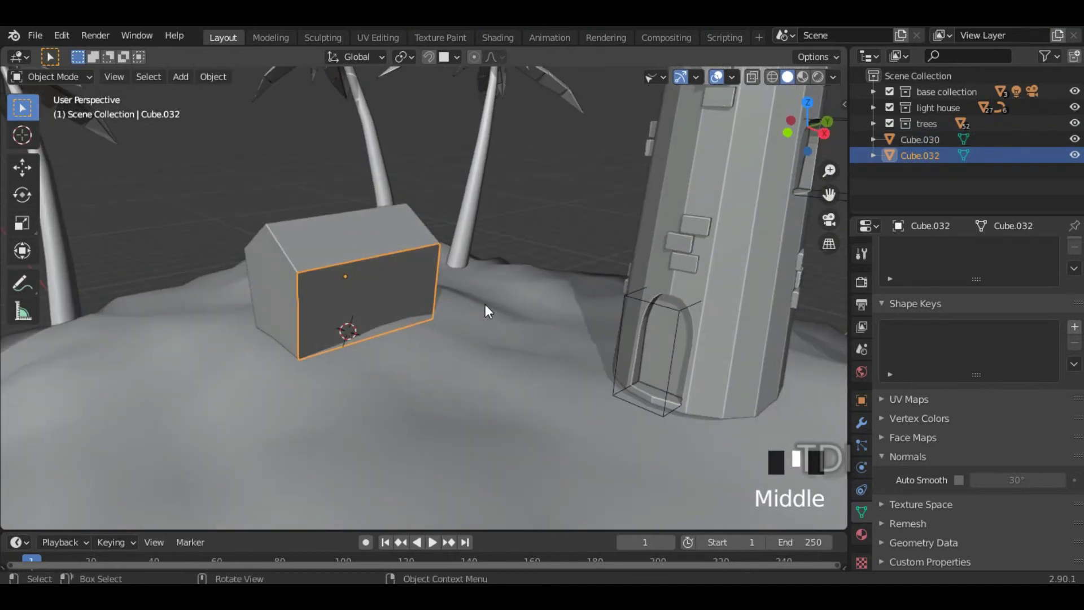
key("Tab")
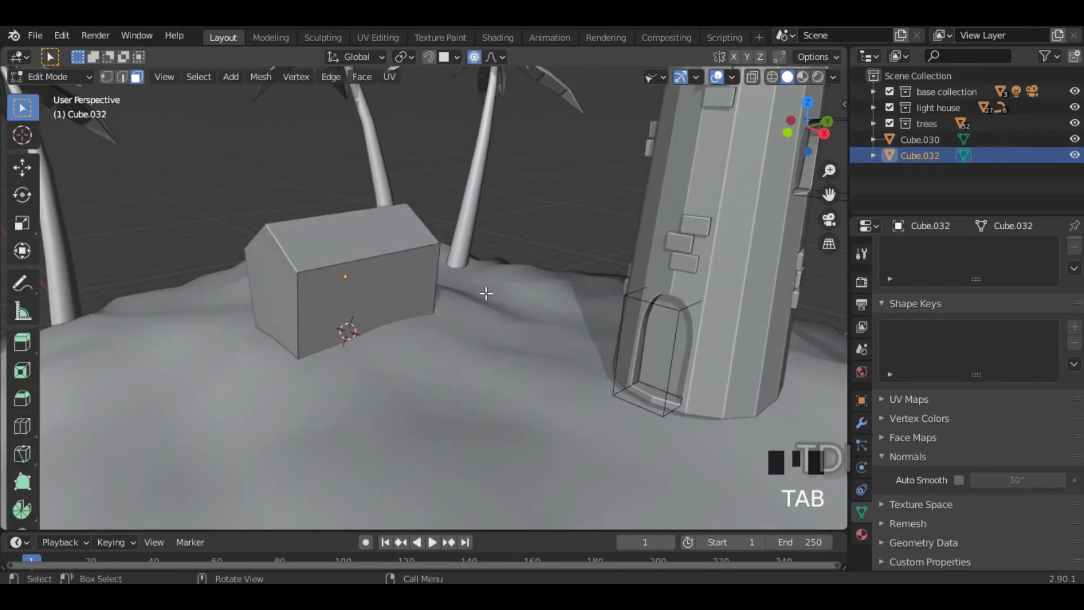
left_click(373, 321)
middle_click_drag(406, 329, 375, 268)
middle_click_drag(449, 342, 492, 281)
key("s")
right_click(519, 268)
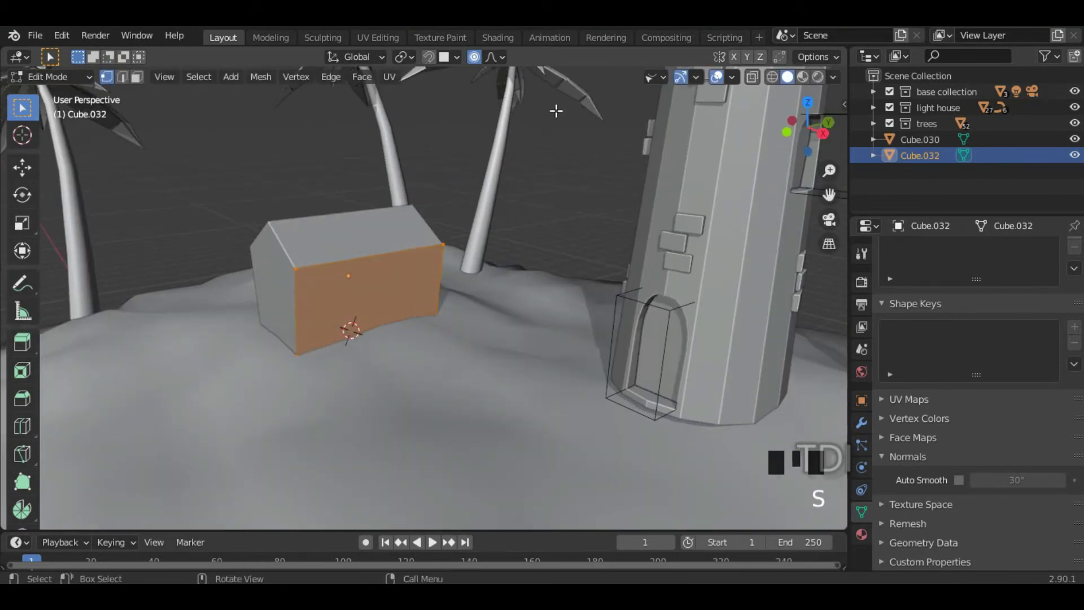
key("s")
right_click(482, 246)
Step: Scale the wall face to about 0.1 along global Y and slightly widen the resulting vertical strip along the same axis
key("s")
key("y")
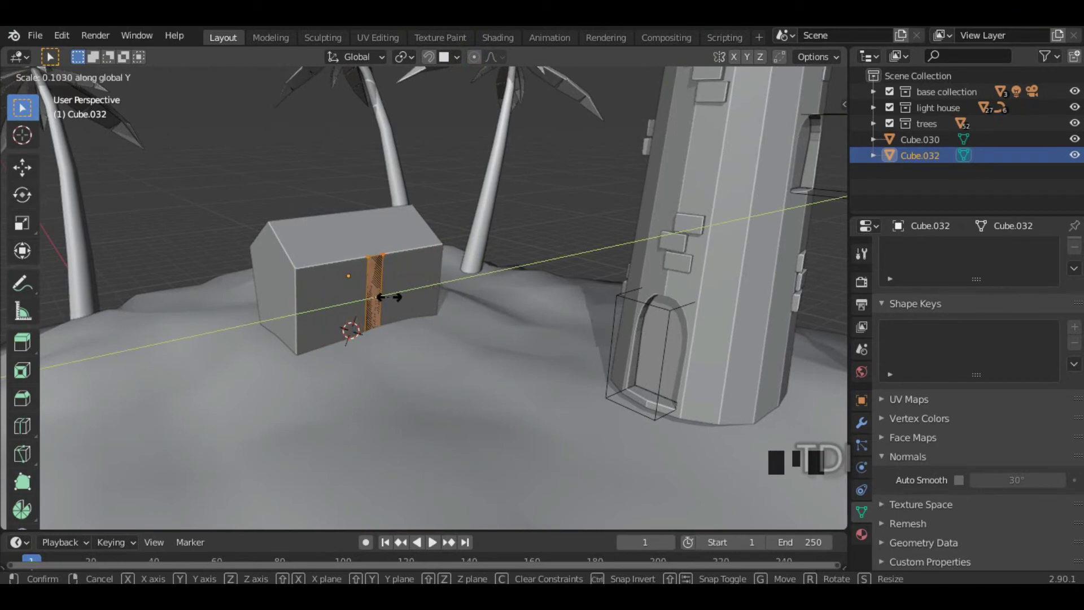
left_click(386, 297)
scroll(396, 298, "up", 3)
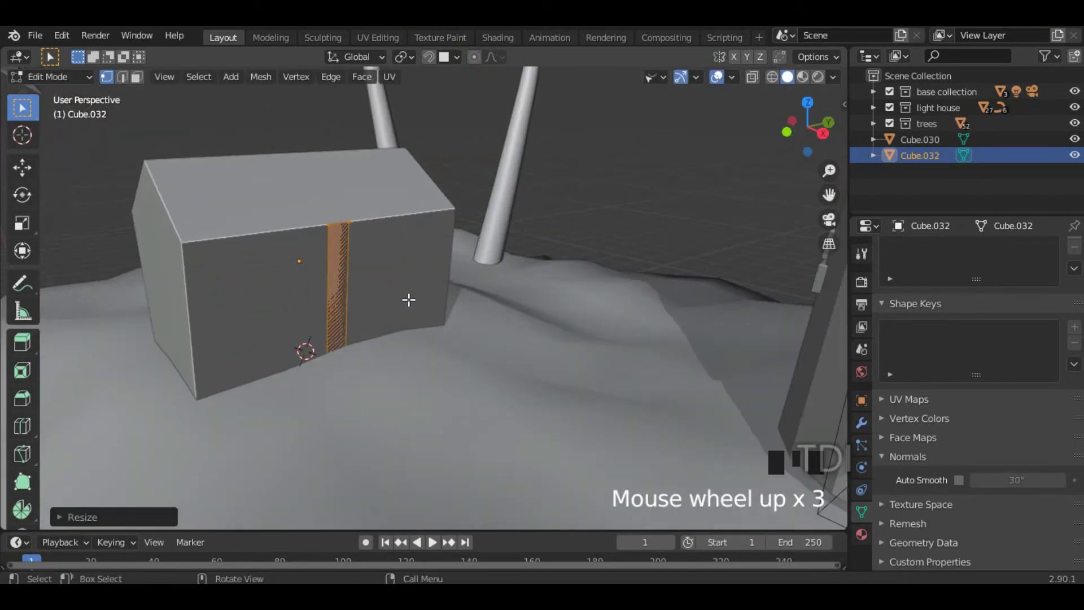
key("s")
key("y")
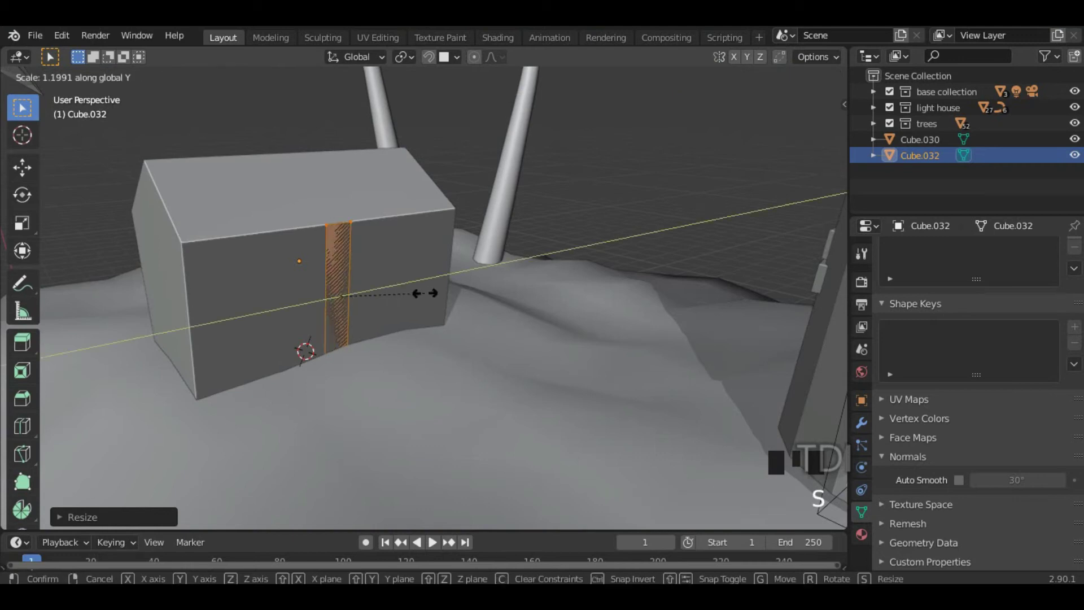
left_click(462, 291)
Step: Move the strip along Y to the hut's front corner and extrude it outward from the wall into a post
left_click(22, 167)
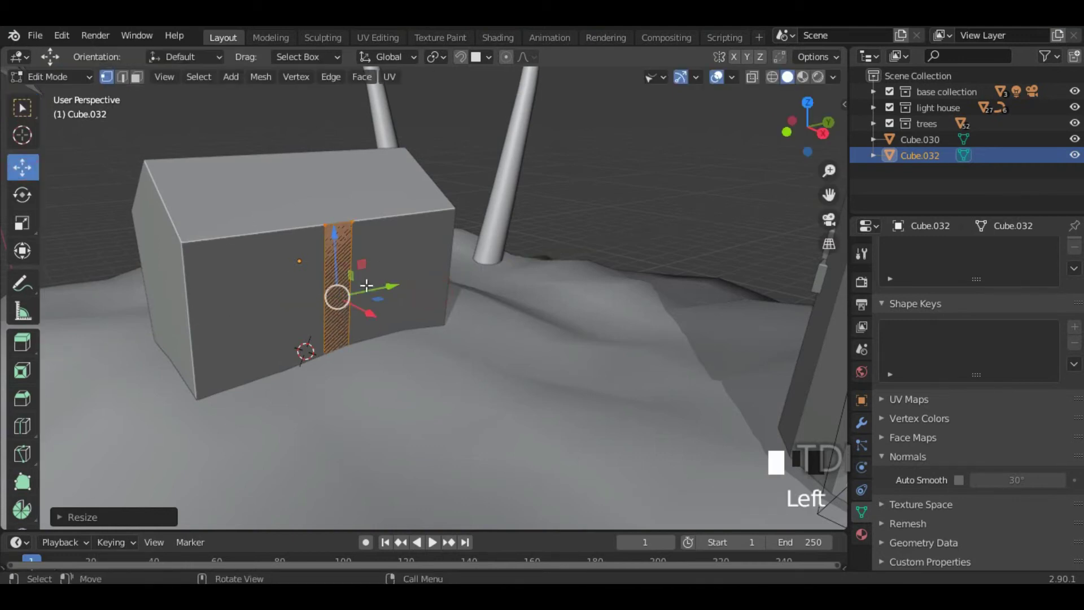
left_click_drag(372, 286, 245, 290)
scroll(181, 237, "up", 4)
middle_click_drag(181, 237, 508, 263, "shift")
middle_click_drag(283, 289, 337, 228)
scroll(340, 236, "down", 2)
middle_click_drag(369, 297, 374, 295)
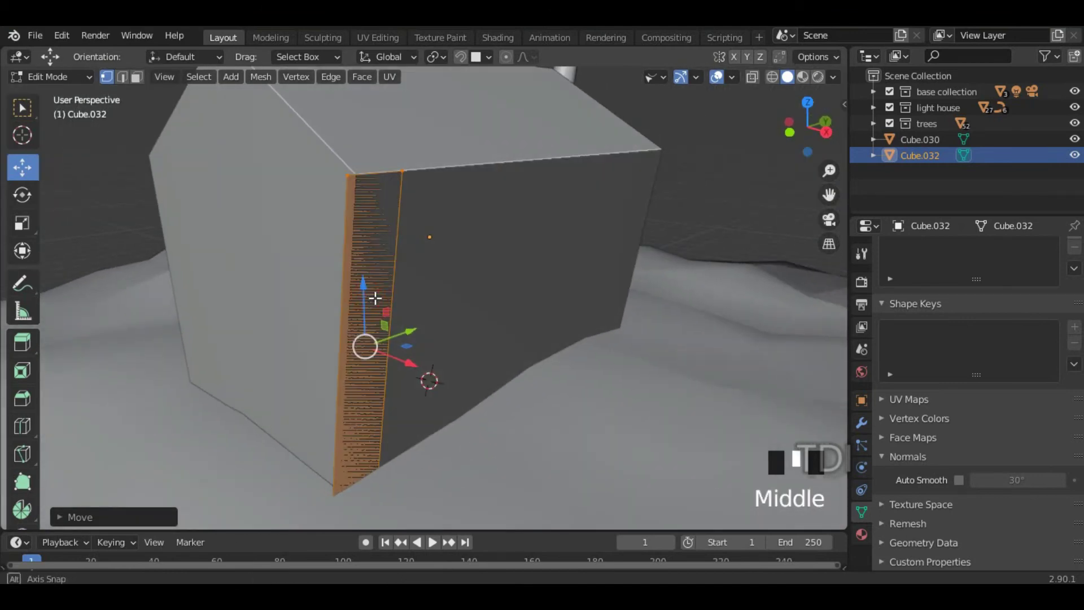
left_click_drag(410, 328, 415, 328)
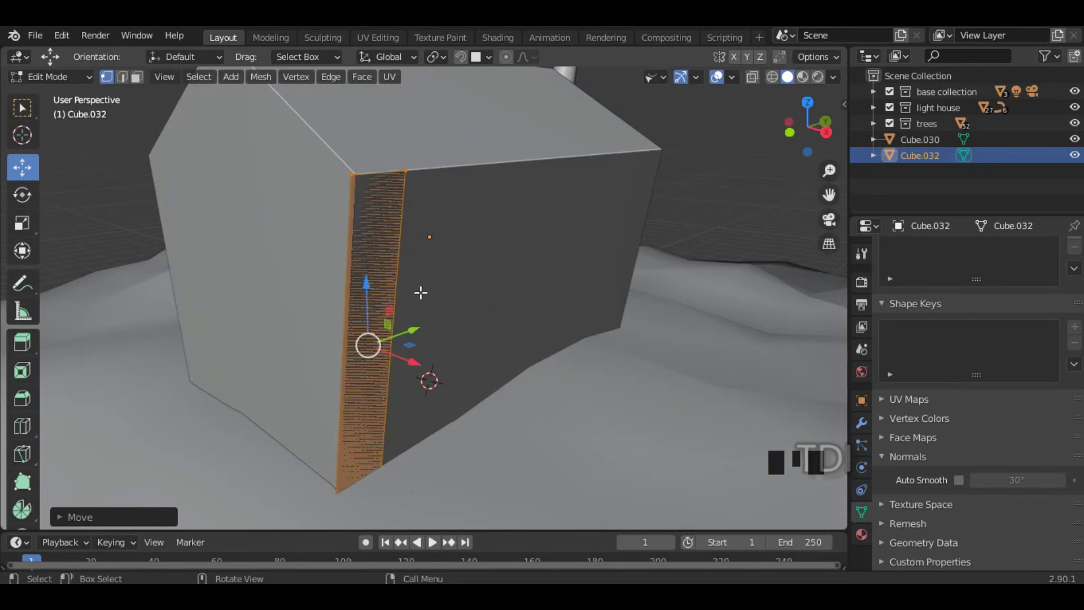
key("e")
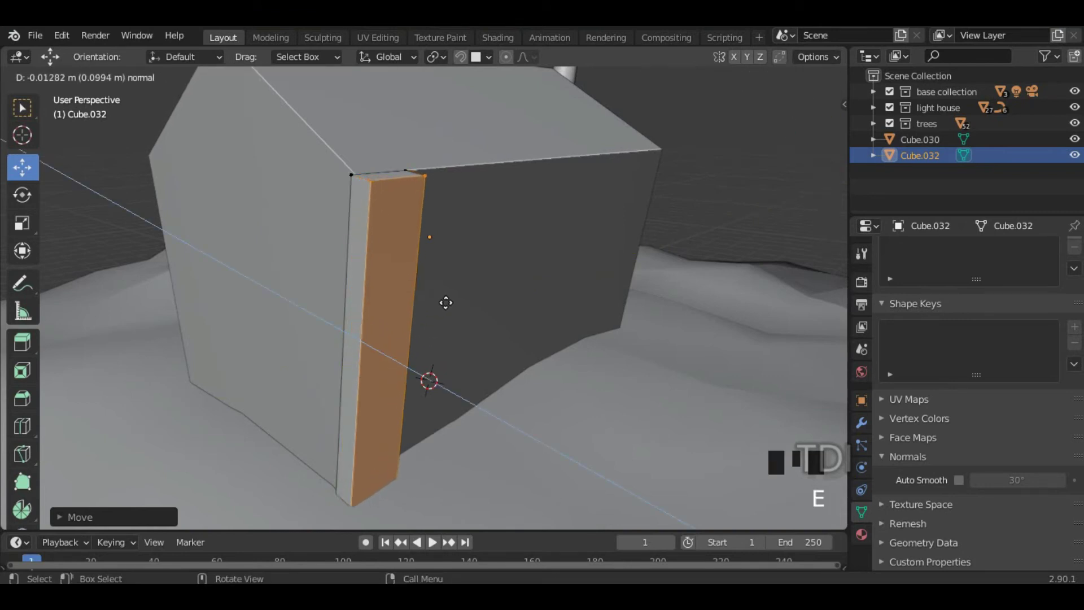
left_click(448, 303)
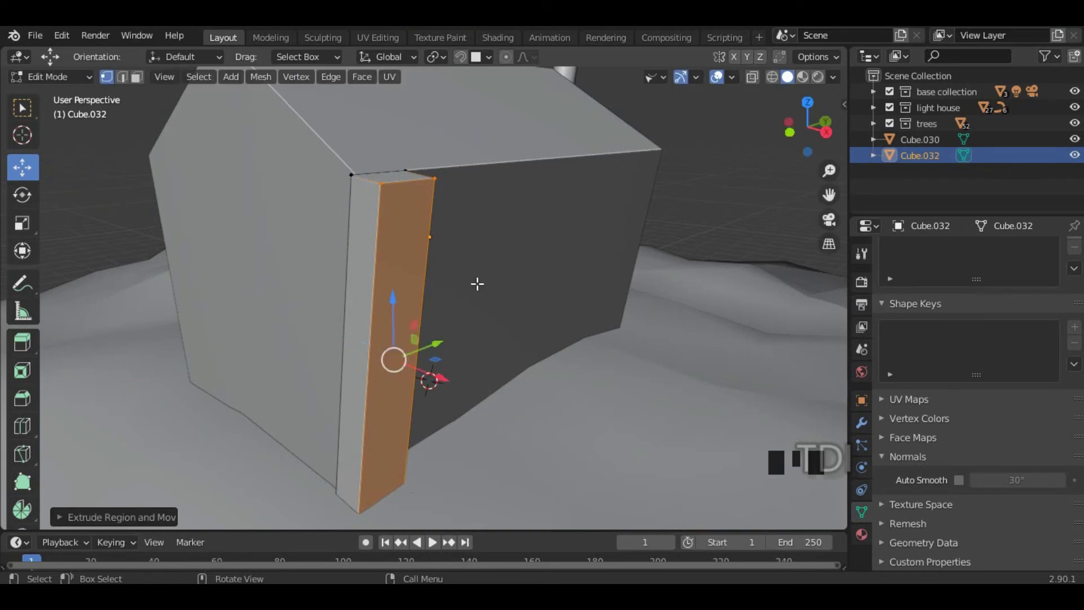
Step: Raise the post's lower outer edge in the front wireframe view until the base is level, and return to solid shading in Object Mode
key("KP_1")
key("z")
left_click(339, 283)
left_click(481, 420)
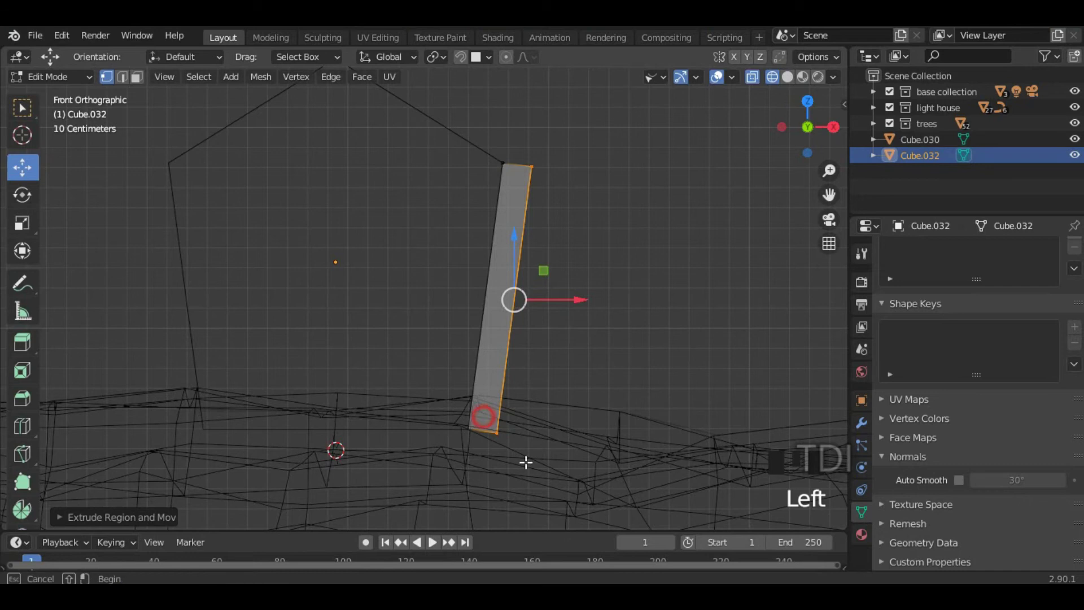
left_click_drag(497, 390, 500, 370)
scroll(474, 435, "up", 3)
middle_click_drag(474, 435, 478, 376, "shift")
left_click_drag(539, 410, 540, 396)
scroll(479, 372, "down", 4)
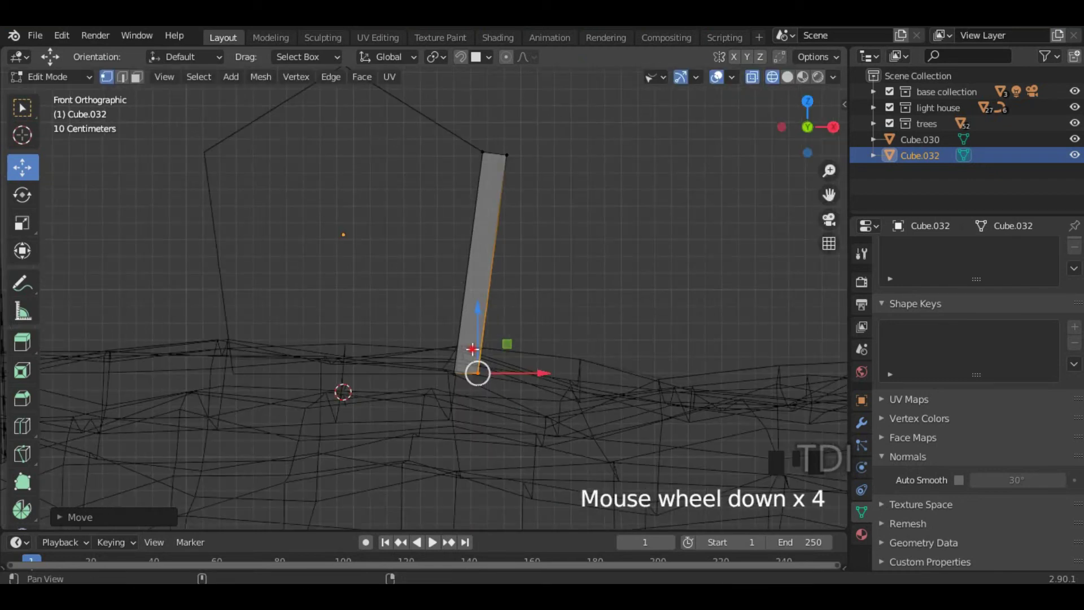
middle_click_drag(480, 373, 496, 380, "shift")
key("Tab")
key("z")
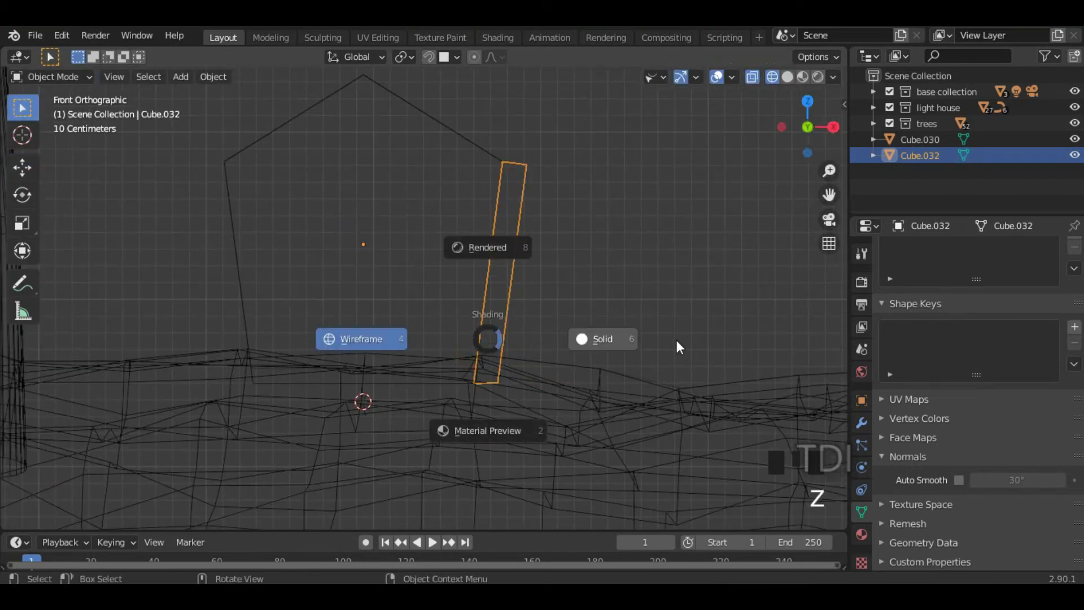
middle_click_drag(587, 330, 518, 357)
scroll(400, 297, "down", 3)
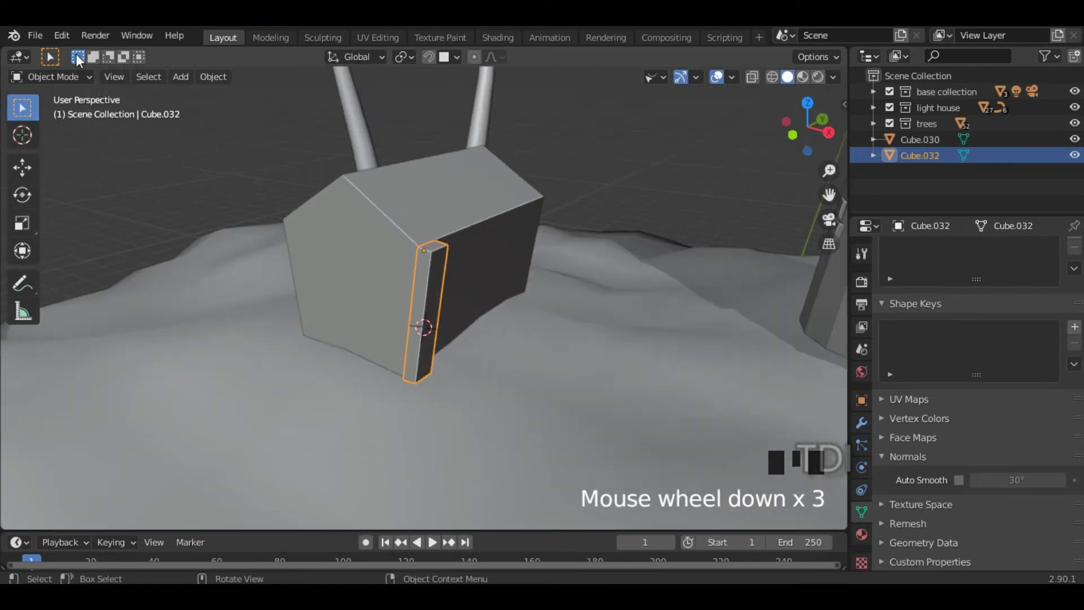
Step: Move the post's outer face slightly outward along X to deepen the post
middle_click_drag(423, 315, 569, 160)
left_click(438, 312)
mouse_move(438, 311)
middle_mouse_down()
mouse_move(456, 321)
mouse_move(439, 320)
middle_mouse_up()
key("Tab")
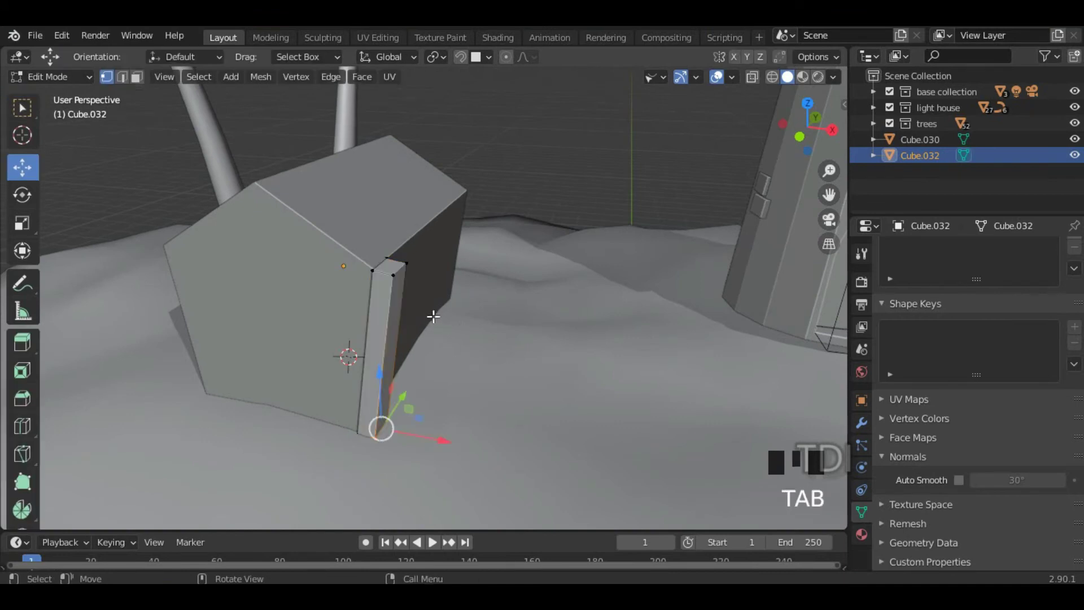
scroll(421, 305, "up", 2)
left_click(360, 289)
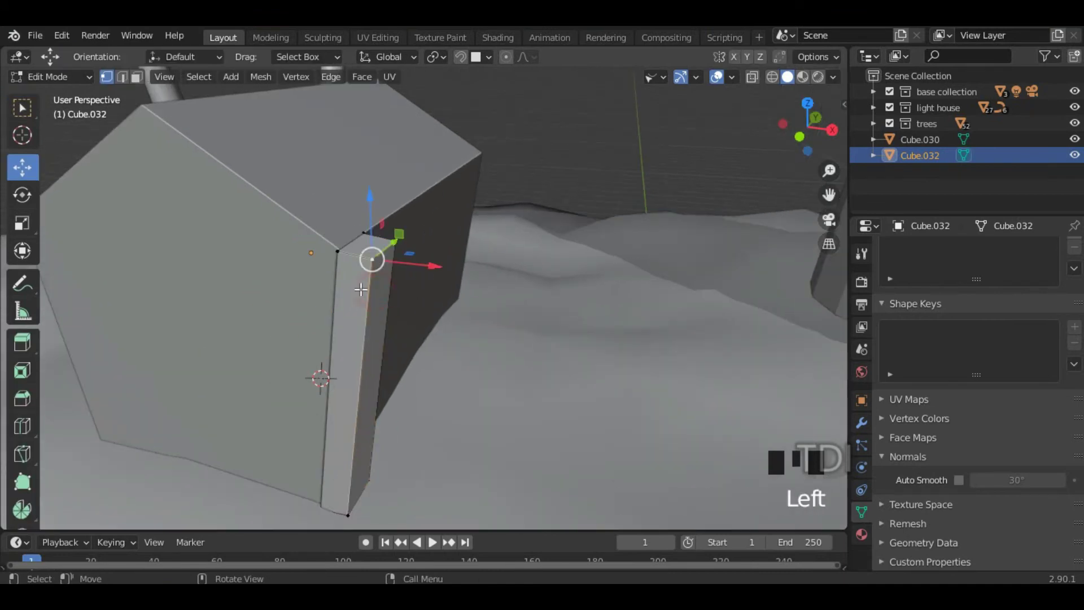
left_click(136, 77)
middle_click_drag(378, 300, 380, 322)
left_click_drag(450, 392, 470, 400)
middle_click_drag(470, 400, 385, 331)
key("s")
key("y")
key("Escape")
Step: Narrow the whole post to about 0.8 along Y and slide it along Y toward the hut's front corner
key("a")
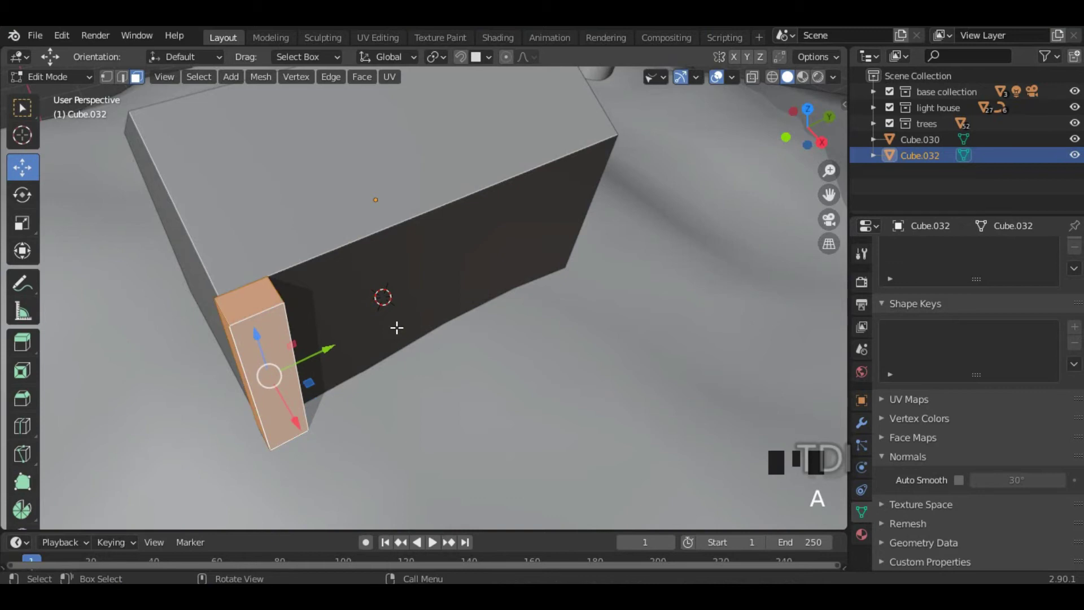
key("s")
key("y")
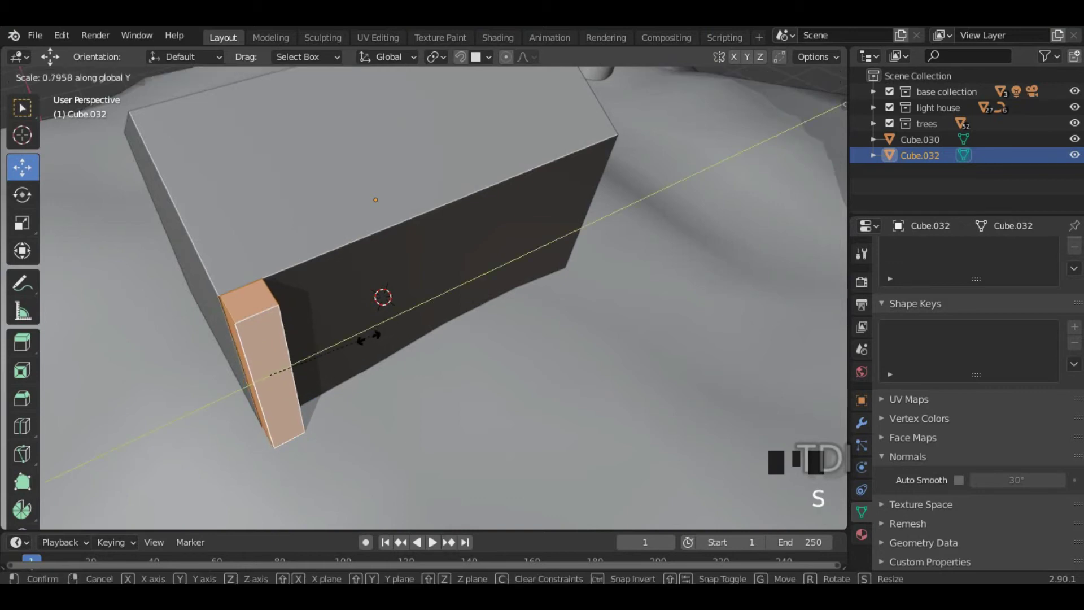
left_click_drag(367, 337, 316, 354)
middle_click(407, 335)
mouse_move(407, 334)
middle_mouse_down()
mouse_move(343, 353)
mouse_move(428, 321)
mouse_move(522, 317)
mouse_move(404, 332)
middle_mouse_up()
scroll(345, 349, "up", 2)
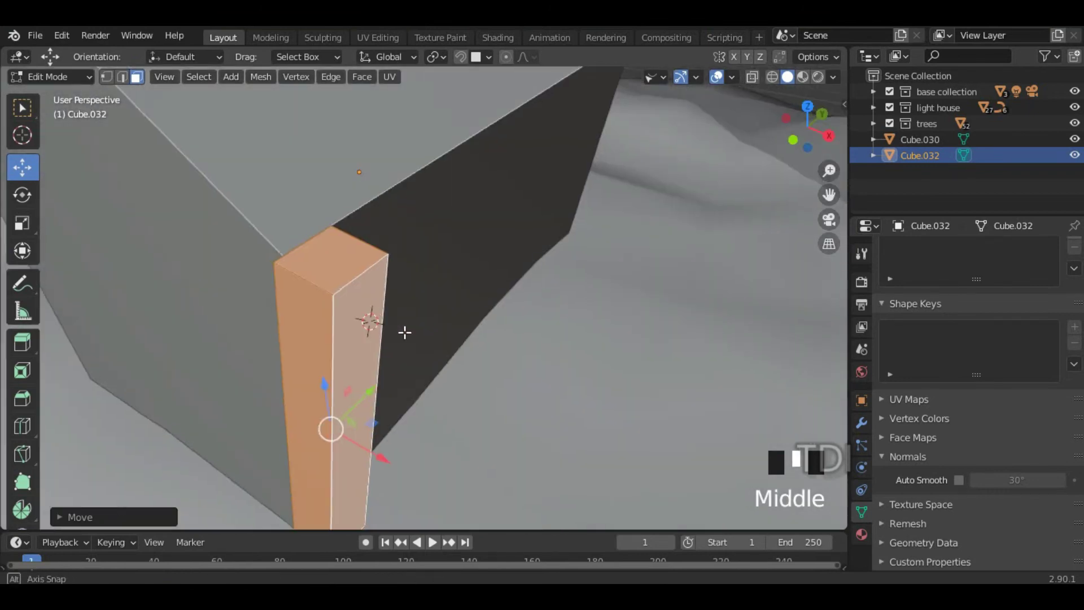
key("Tab")
Step: Add a Mirror modifier on the X axis to copy the post to the opposite side of the hut
middle_click_drag(447, 292, 256, 181)
middle_click_drag(347, 247, 302, 245)
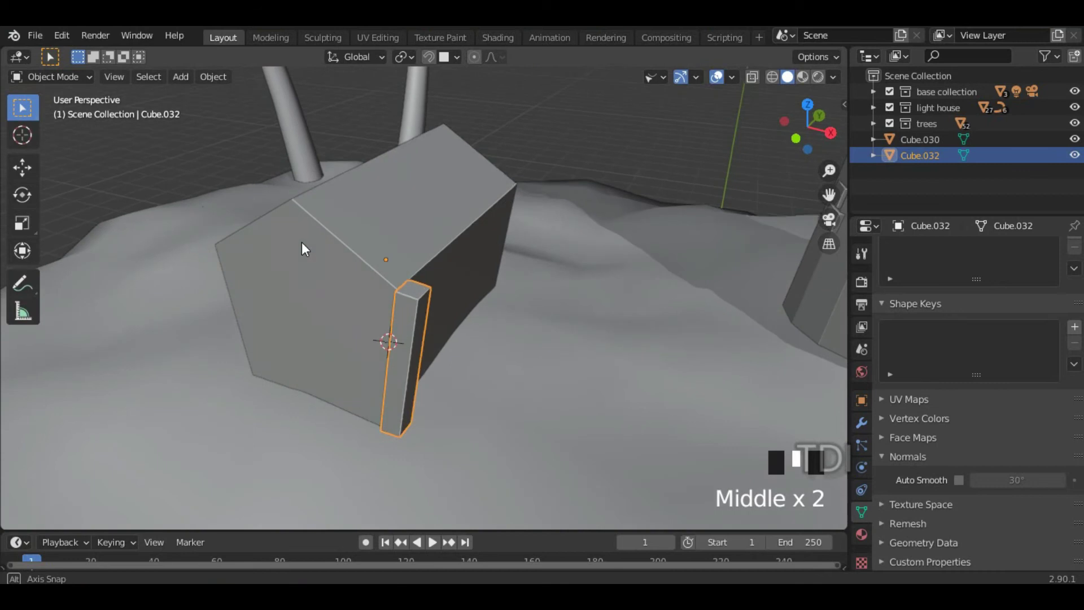
left_click(862, 423)
left_click(925, 250)
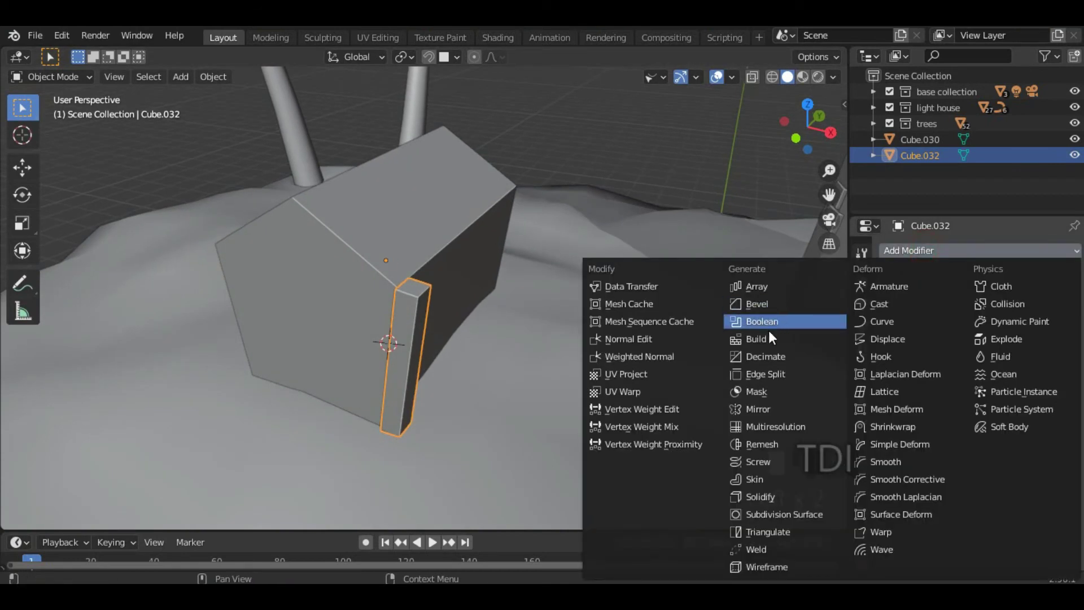
left_click(775, 407)
middle_click_drag(452, 319, 530, 307)
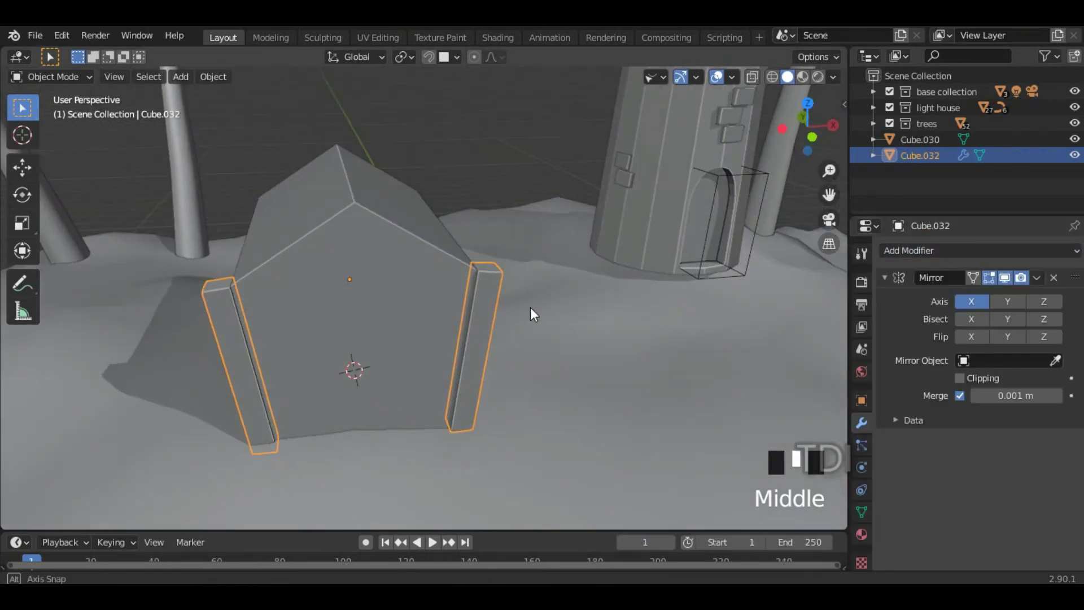
middle_click_drag(425, 285, 399, 262, "shift")
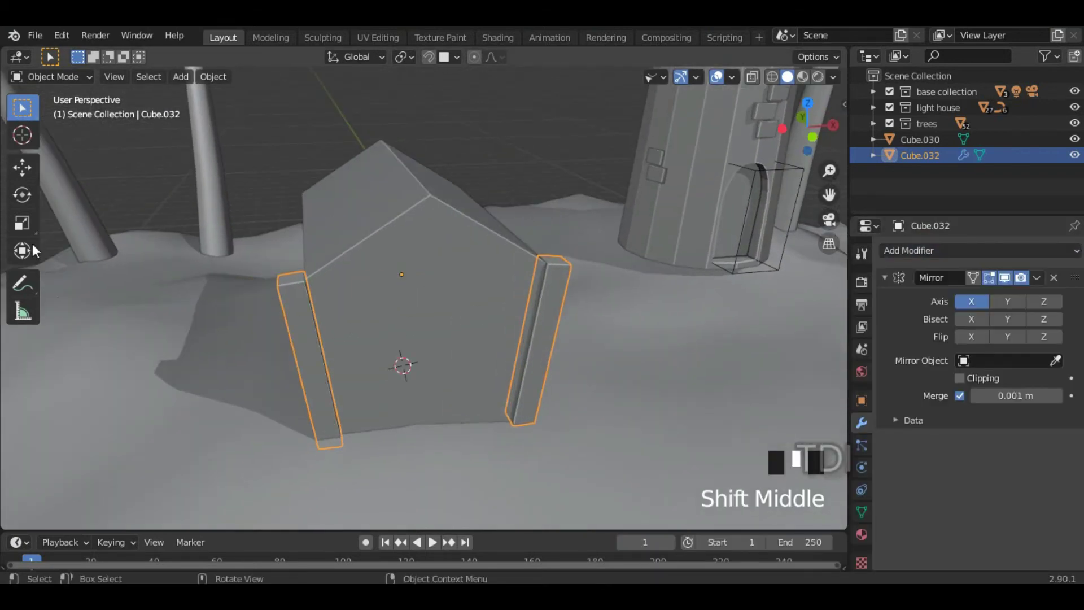
left_click(23, 283)
left_click_drag(400, 259, 415, 289)
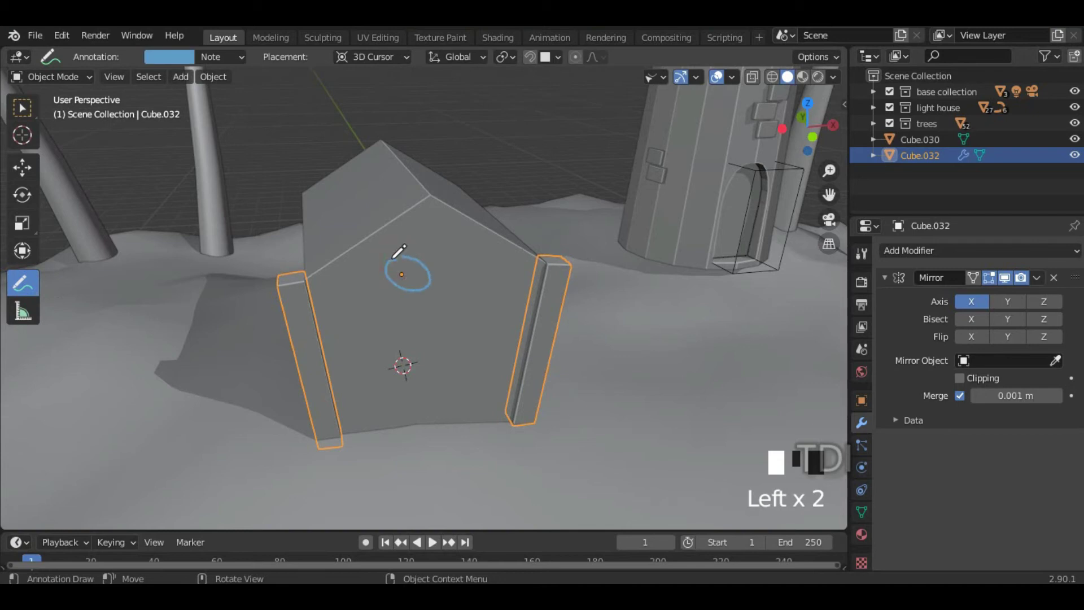
key("ctrl+x")
left_click(21, 107)
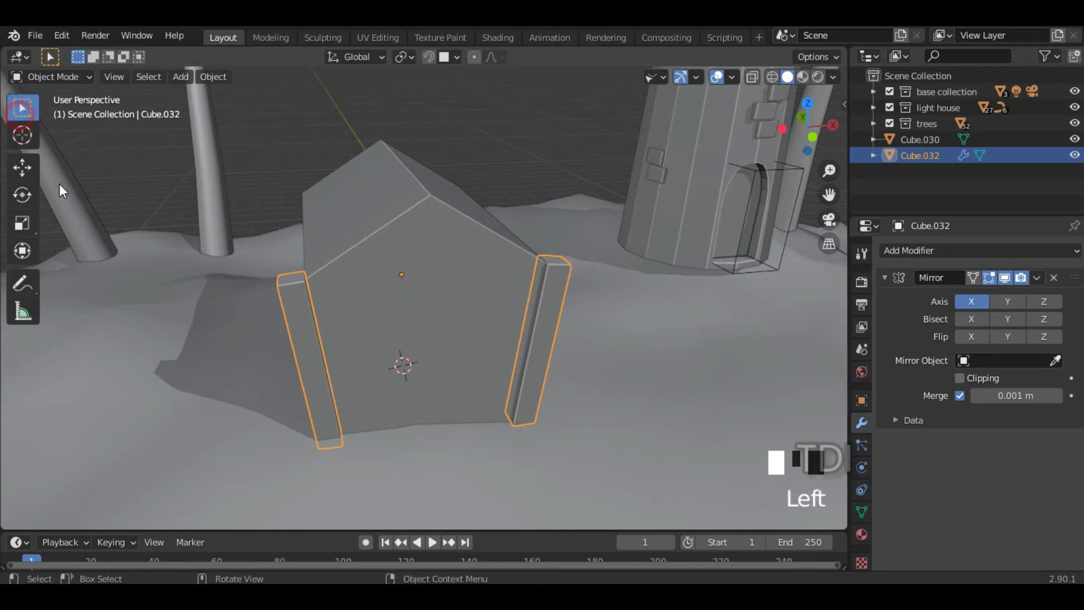
middle_click_drag(581, 362, 561, 380)
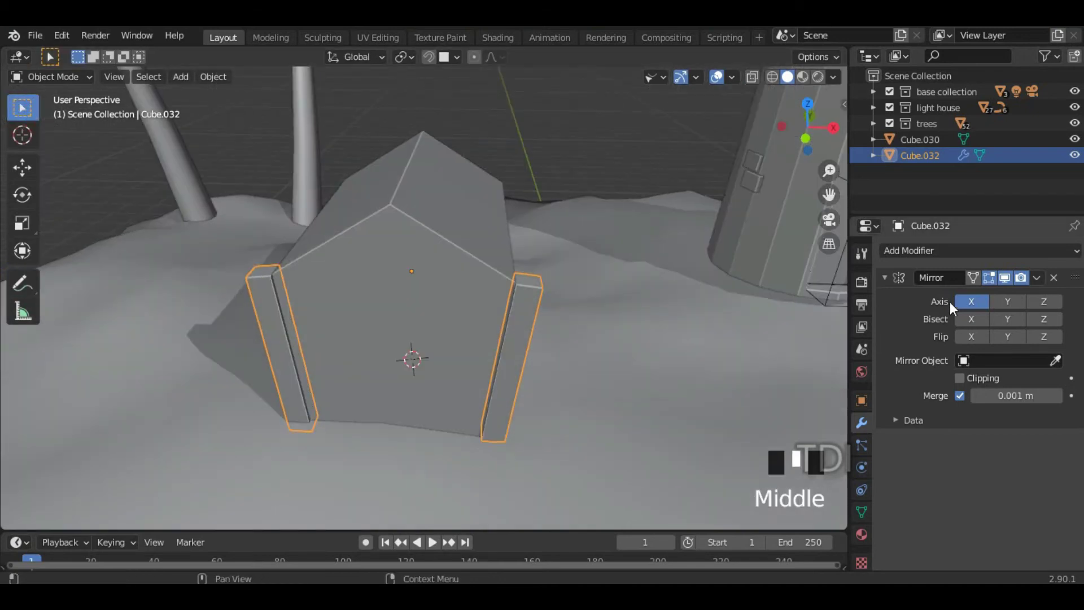
scroll(618, 316, "down", 6)
middle_click_drag(602, 334, 249, 425)
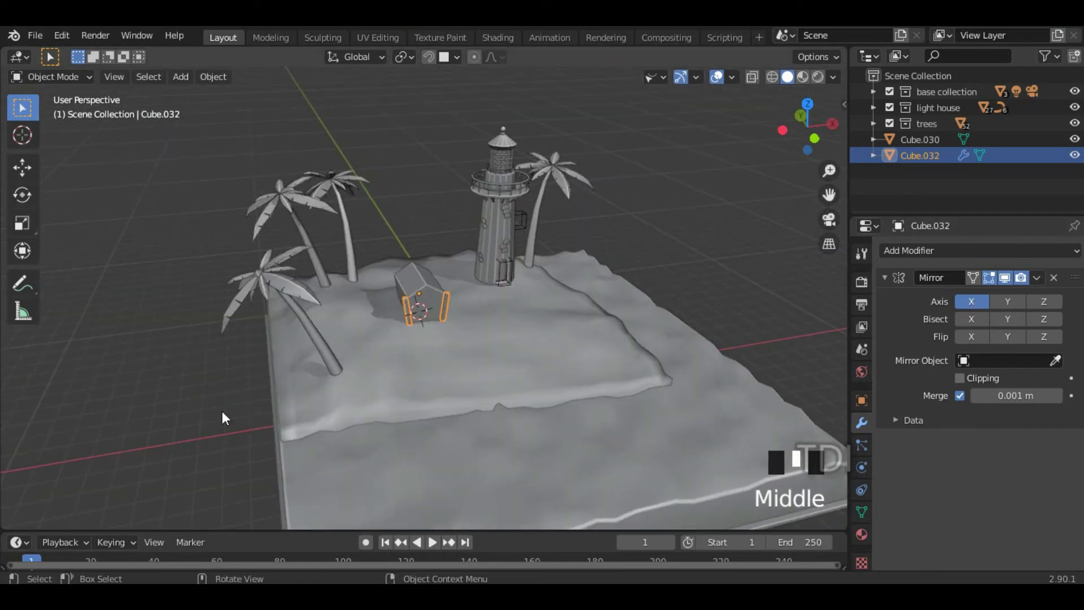
scroll(402, 311, "up", 9)
middle_click_drag(549, 338, 652, 249)
scroll(650, 263, "down", 3)
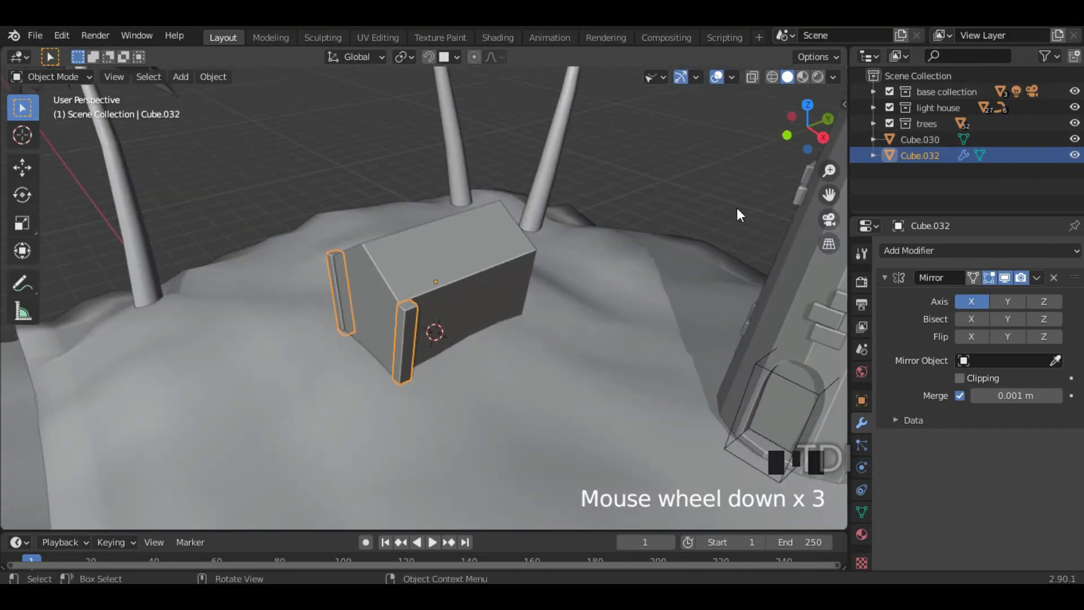
mouse_move(682, 195)
middle_mouse_down()
mouse_move(598, 227)
mouse_move(665, 195)
middle_mouse_up()
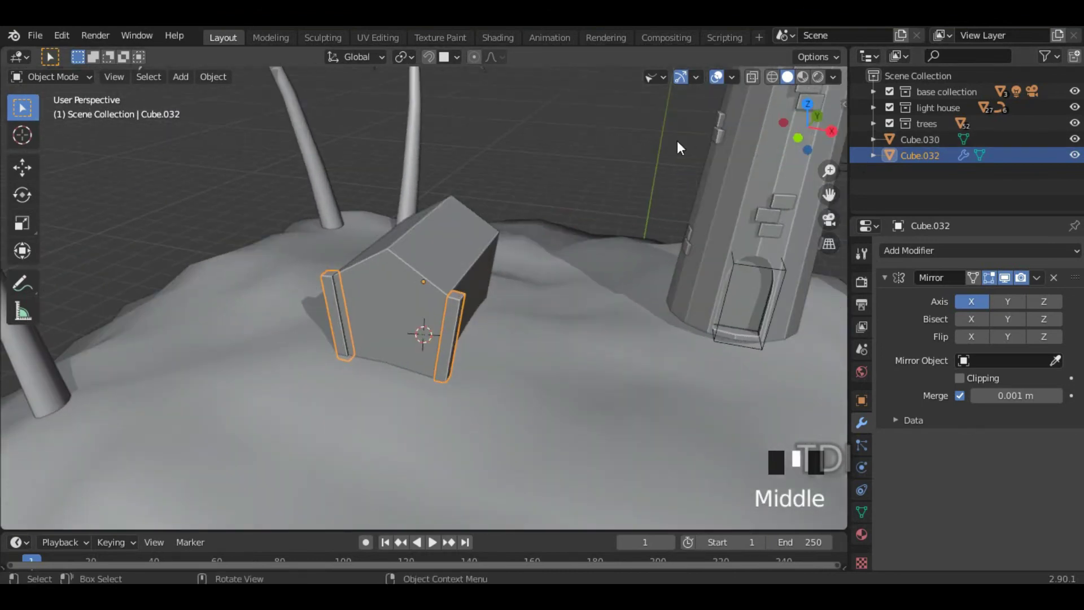
Step: Extend the post's Mirror modifier to the Y axis as well, so posts stand at all four hut corners
middle_click_drag(678, 146, 574, 249)
left_click(1007, 301)
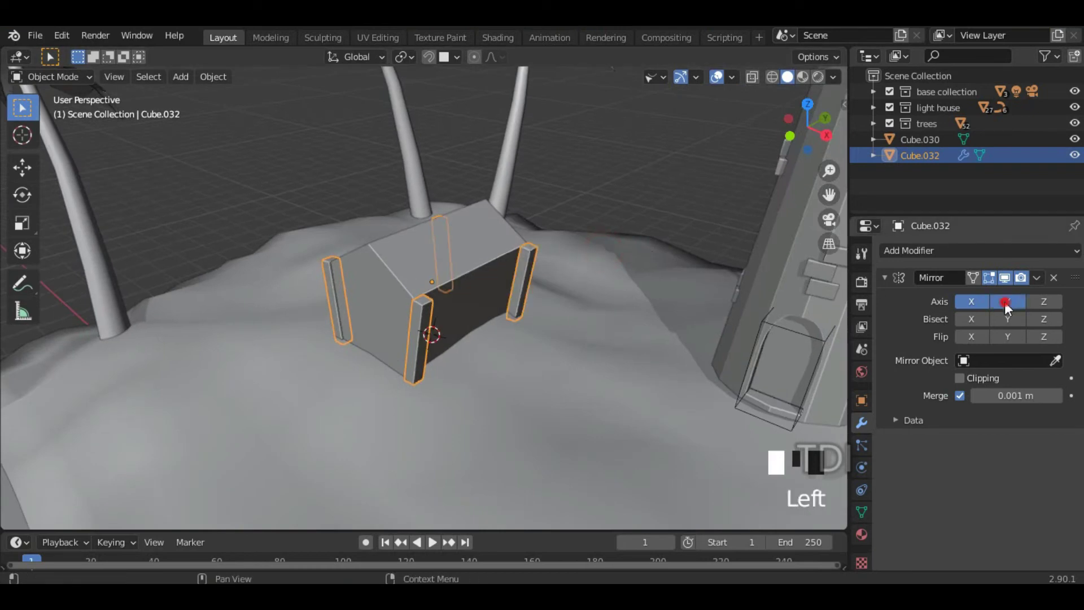
scroll(571, 245, "up", 4)
middle_click_drag(571, 246, 677, 240)
Step: Duplicate the hut's two roof faces in place and separate the copy into its own object, ending in Object Mode
left_click(445, 227)
left_click(443, 217)
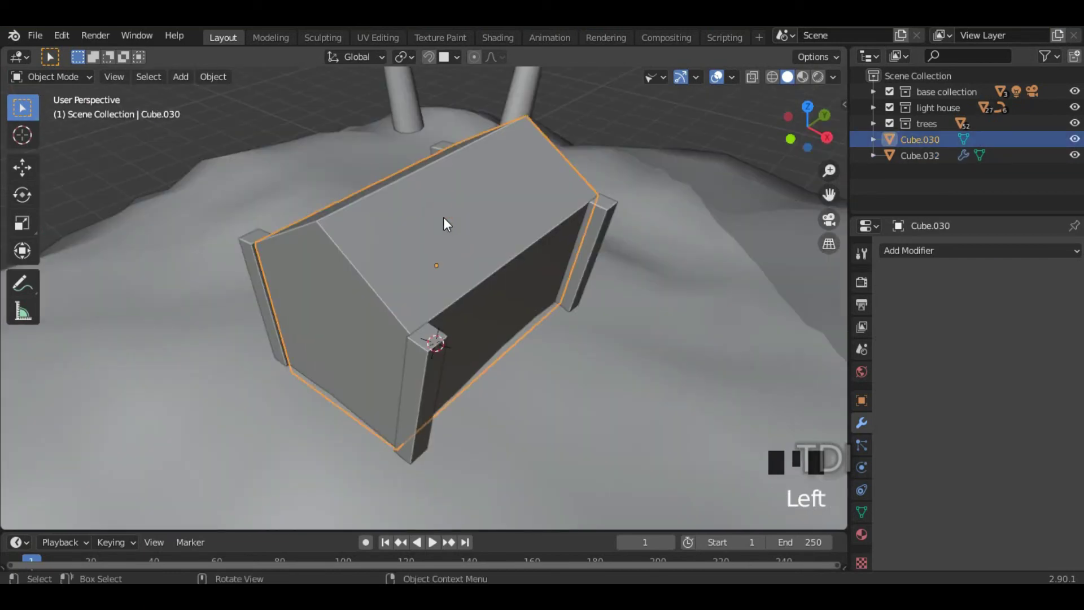
key("Tab")
left_click(439, 225)
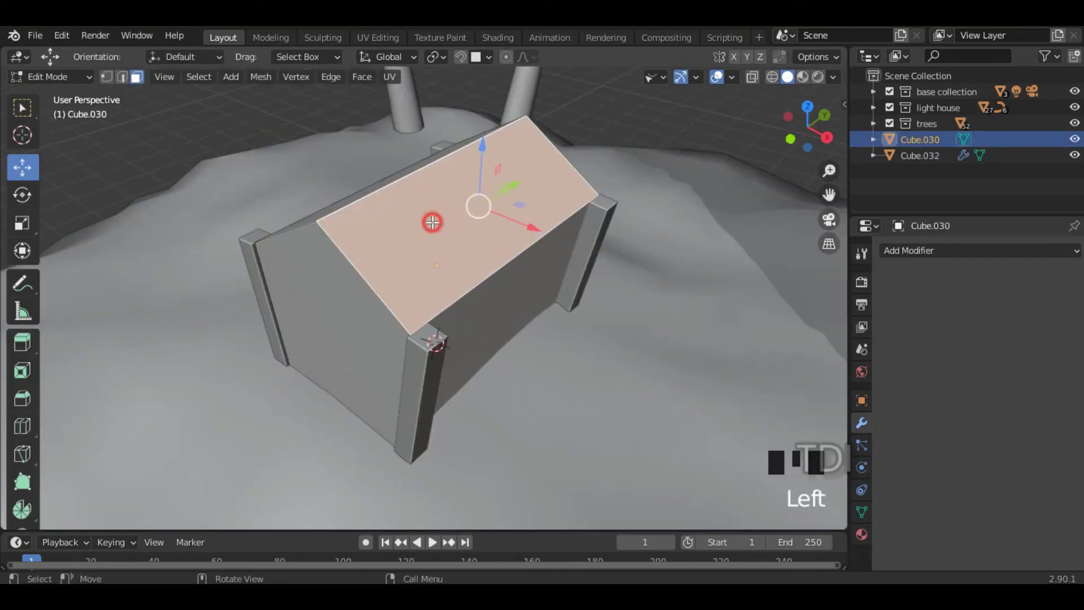
middle_click_drag(439, 224, 368, 230)
left_click(369, 230, "shift")
middle_click_drag(520, 277, 445, 263)
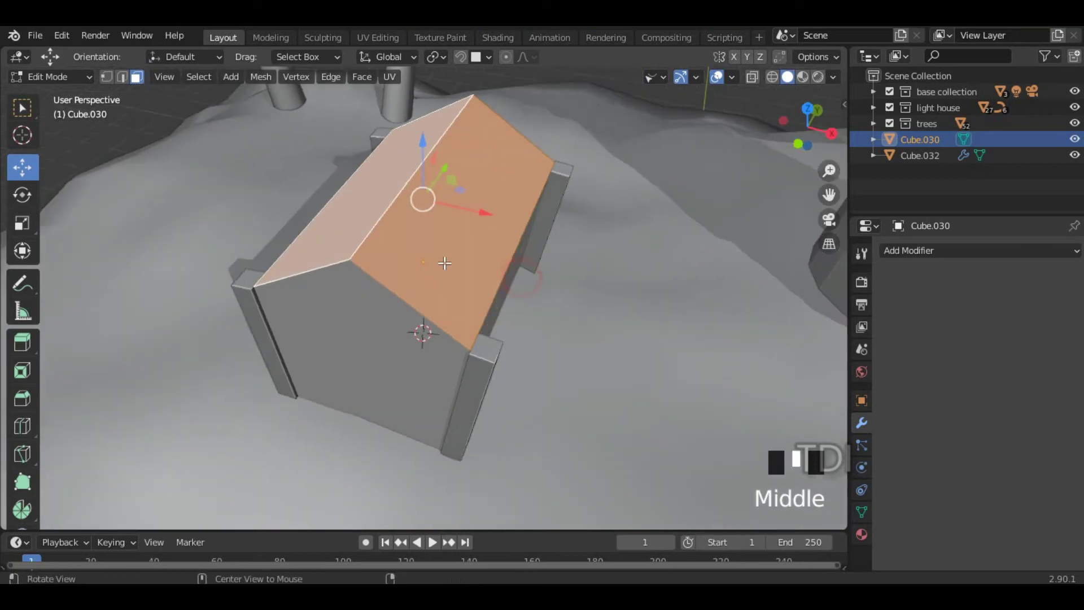
middle_click_drag(425, 227, 553, 222)
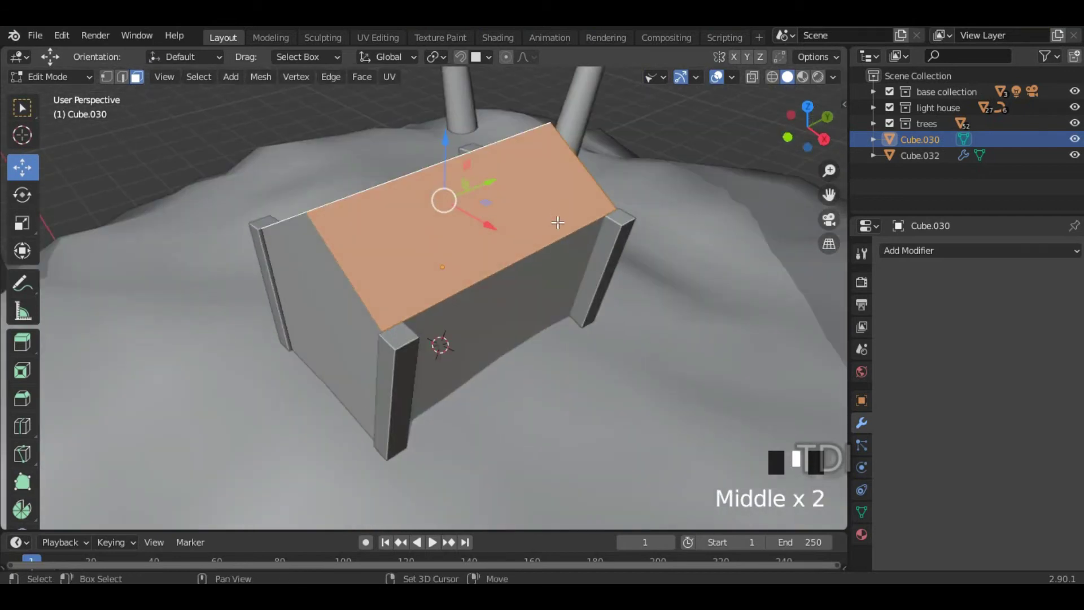
key("shift+d")
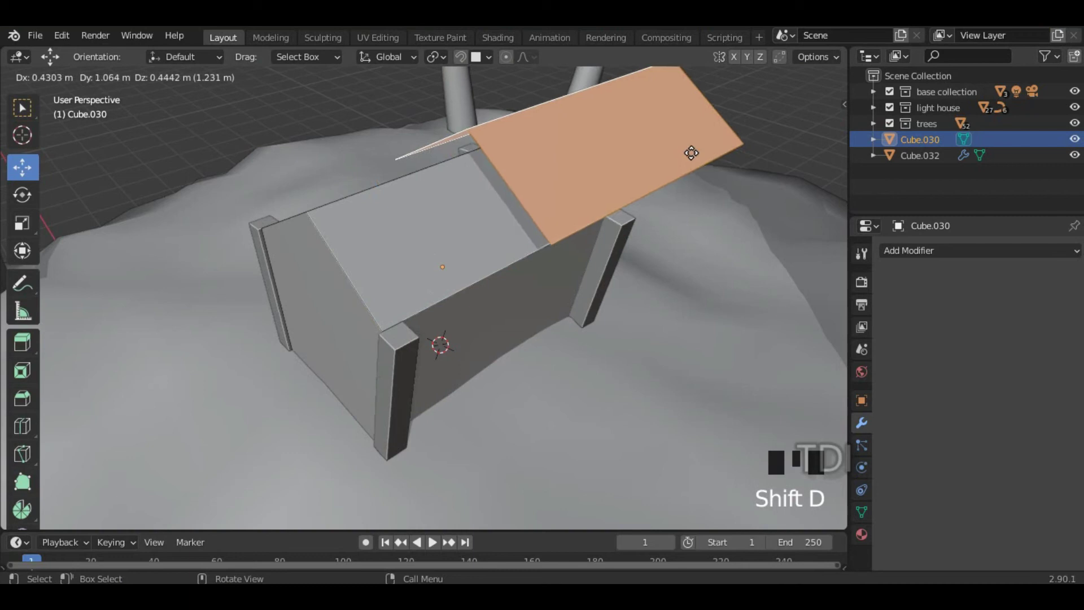
right_click(689, 153)
middle_click_drag(548, 205, 525, 186)
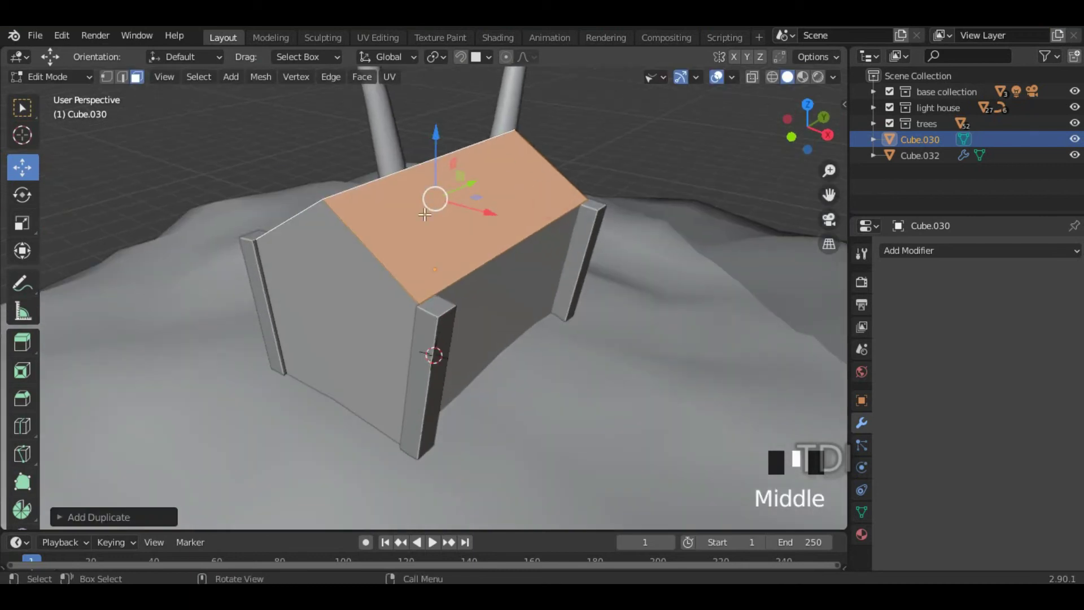
key("p")
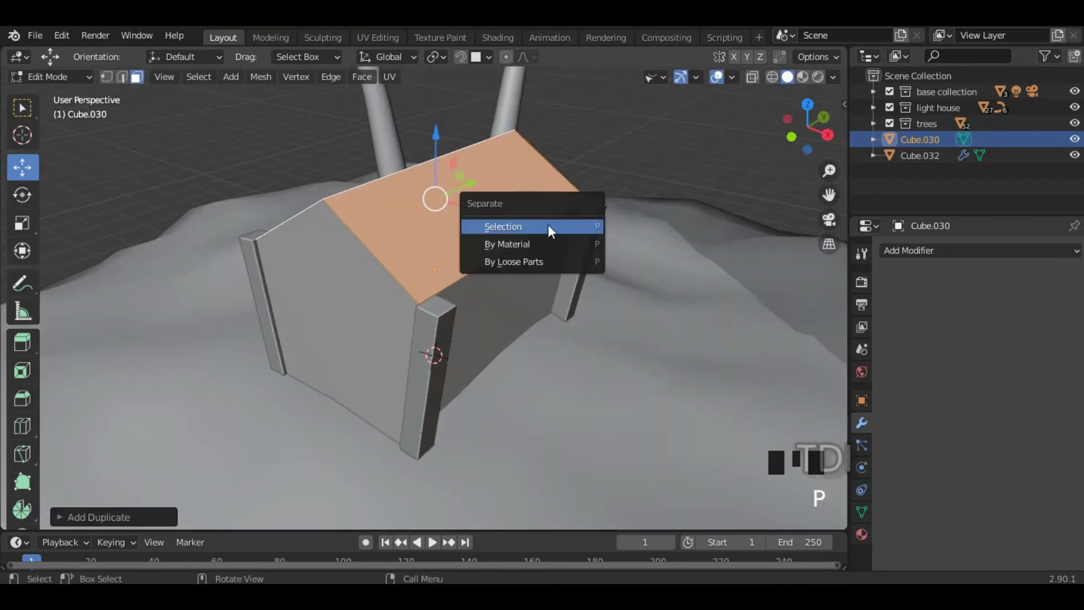
left_click(537, 223)
middle_click_drag(484, 247, 473, 213)
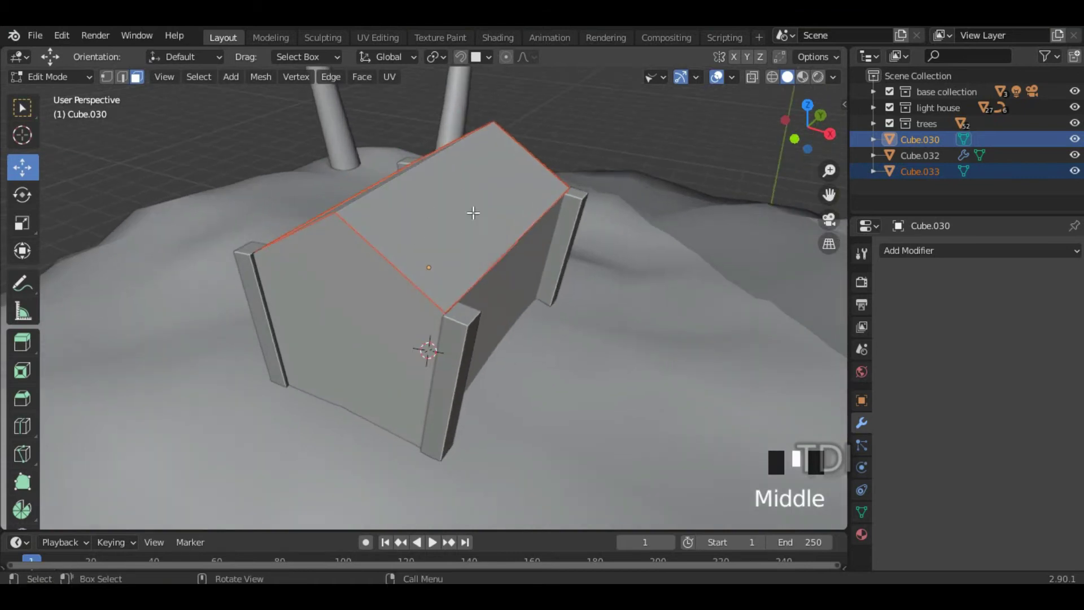
key("Tab")
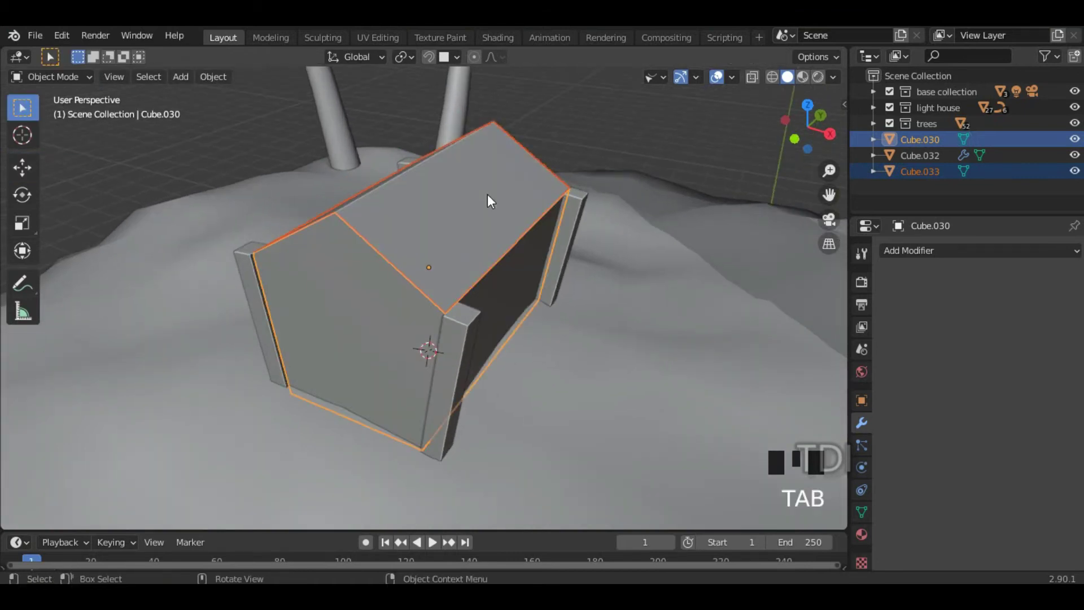
Step: Scale all faces of the separated roof copy to about 0.12 along Y, leaving a narrow strip
middle_click_drag(446, 223, 547, 244)
left_click(454, 185)
key("Tab")
key("a")
middle_click_drag(472, 248, 624, 234)
key("s")
key("y")
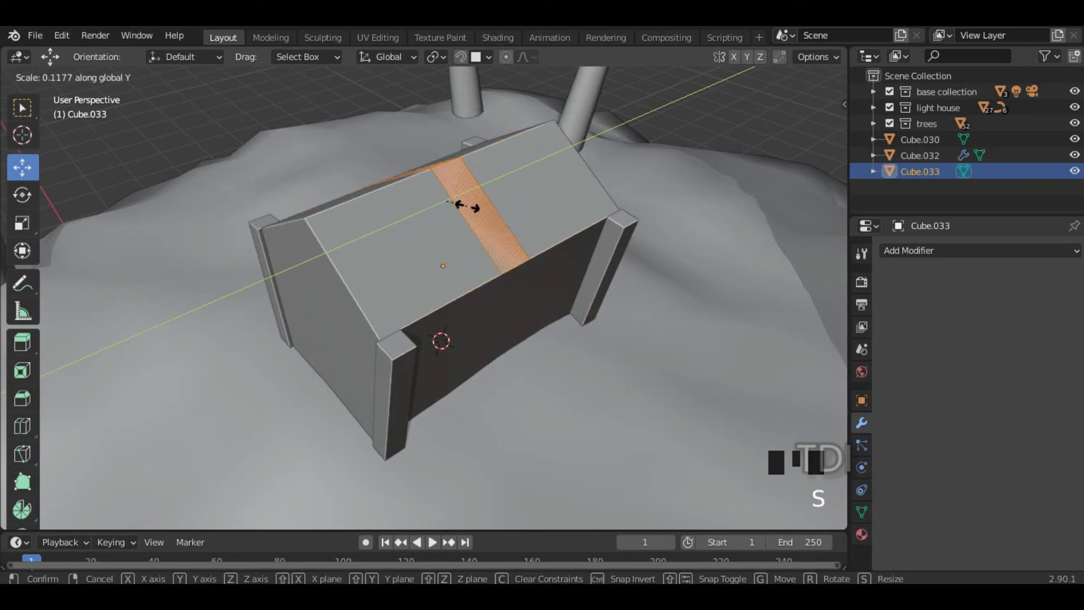
left_click(472, 208)
Step: Move the narrow roof strip along Y until it sits at the front gable edge, overhanging the wall slightly
scroll(483, 207, "up", 2)
left_click_drag(508, 128, 306, 176)
scroll(306, 176, "up", 4)
middle_click_drag(399, 265, 466, 225, "shift")
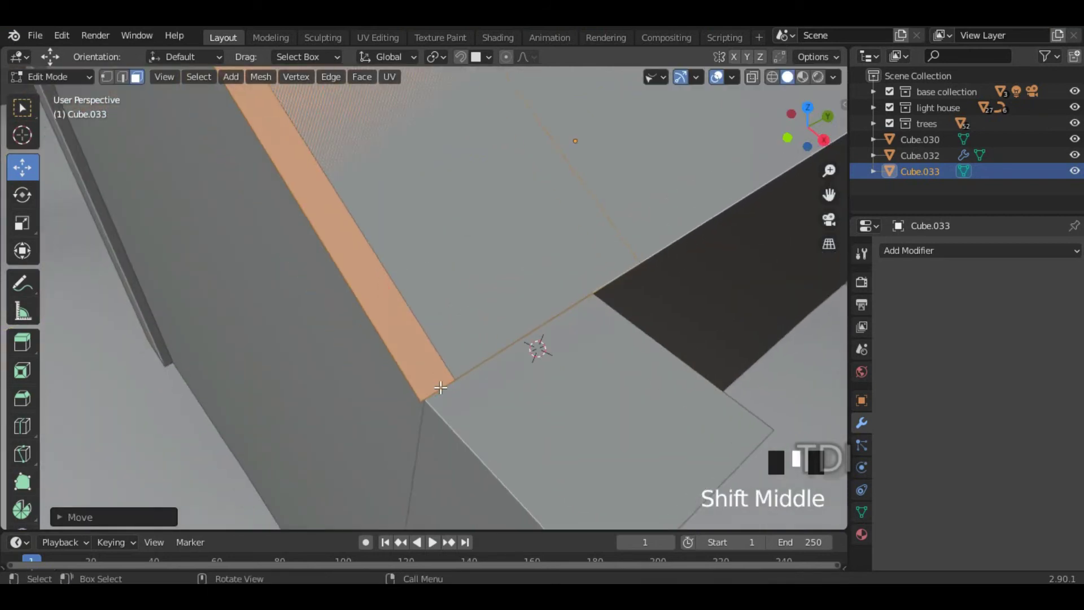
key("g")
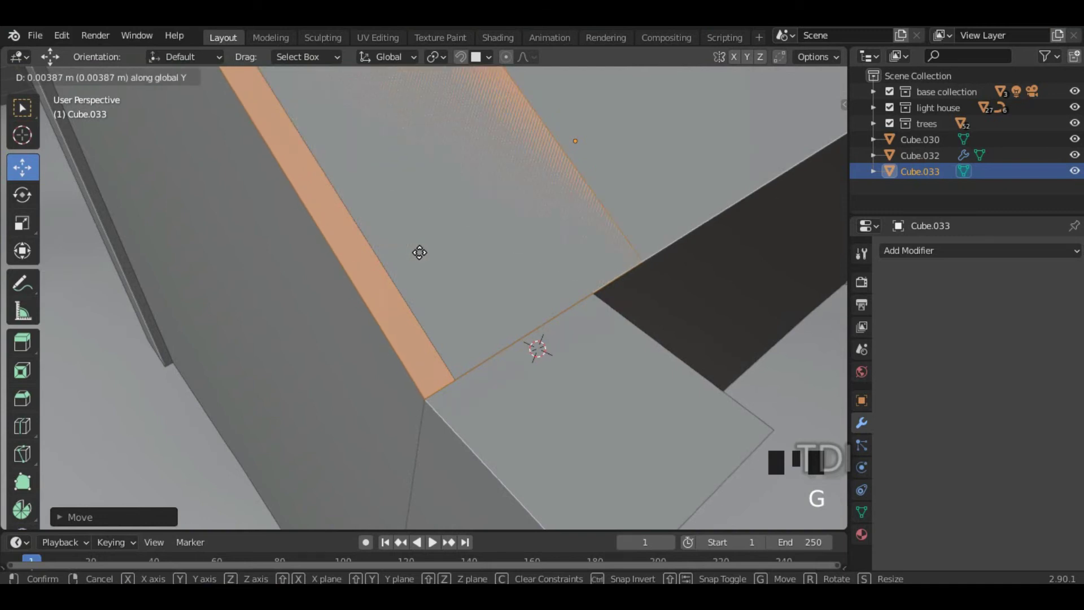
left_click(417, 252)
scroll(420, 253, "down", 3)
middle_click_drag(409, 192, 423, 252, "shift")
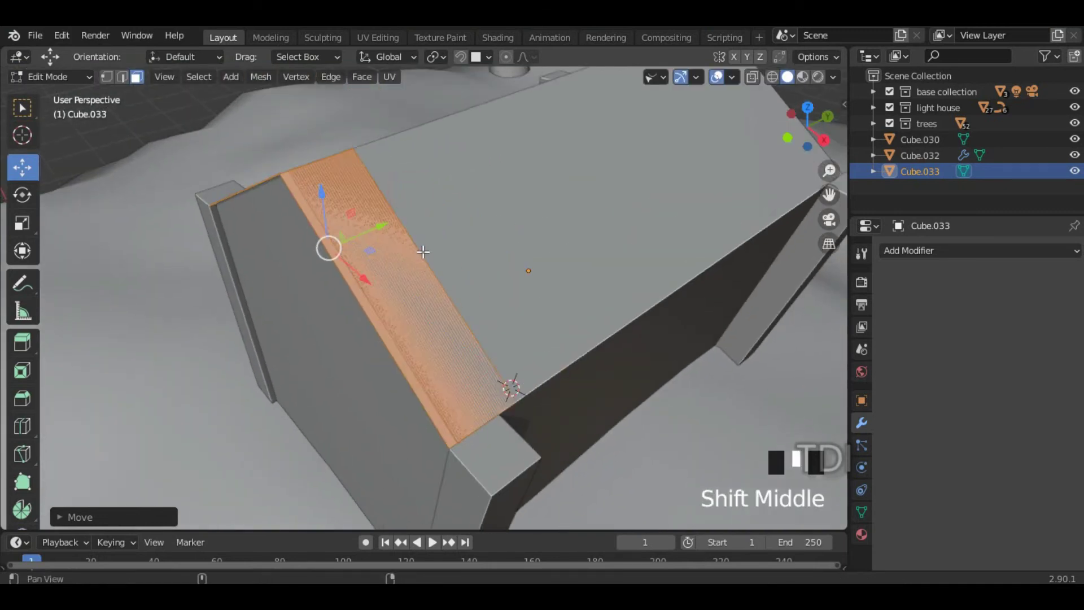
left_click_drag(390, 223, 396, 230)
middle_click_drag(396, 230, 489, 242)
Step: Narrow the roof strip to about 0.86 along Y and nudge it along Y at the front gable
key("s")
key("y")
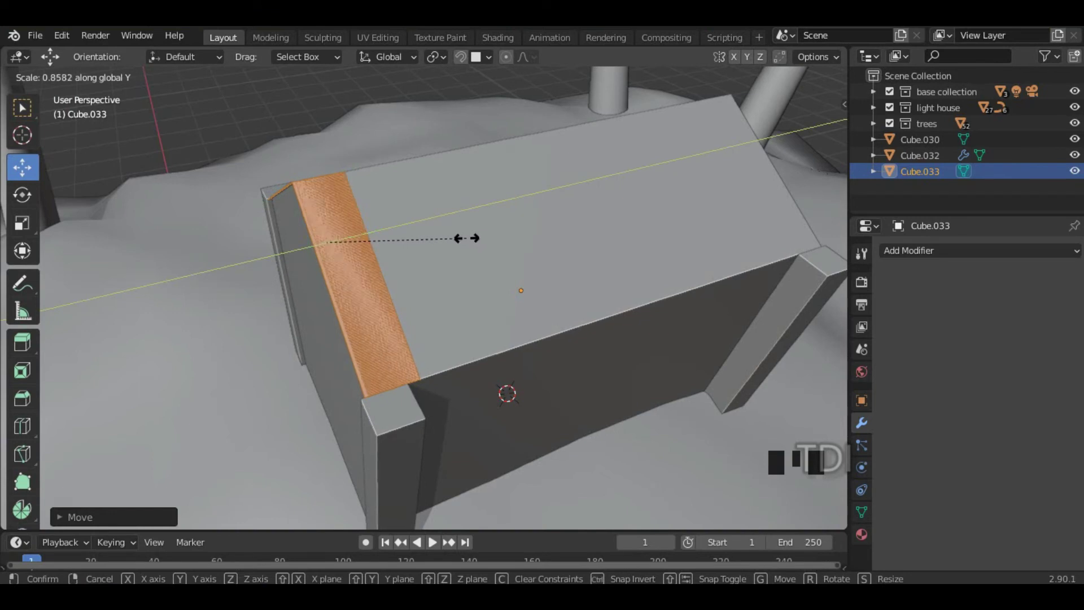
left_click(460, 238)
left_click_drag(387, 230, 382, 230)
middle_click_drag(383, 230, 520, 284)
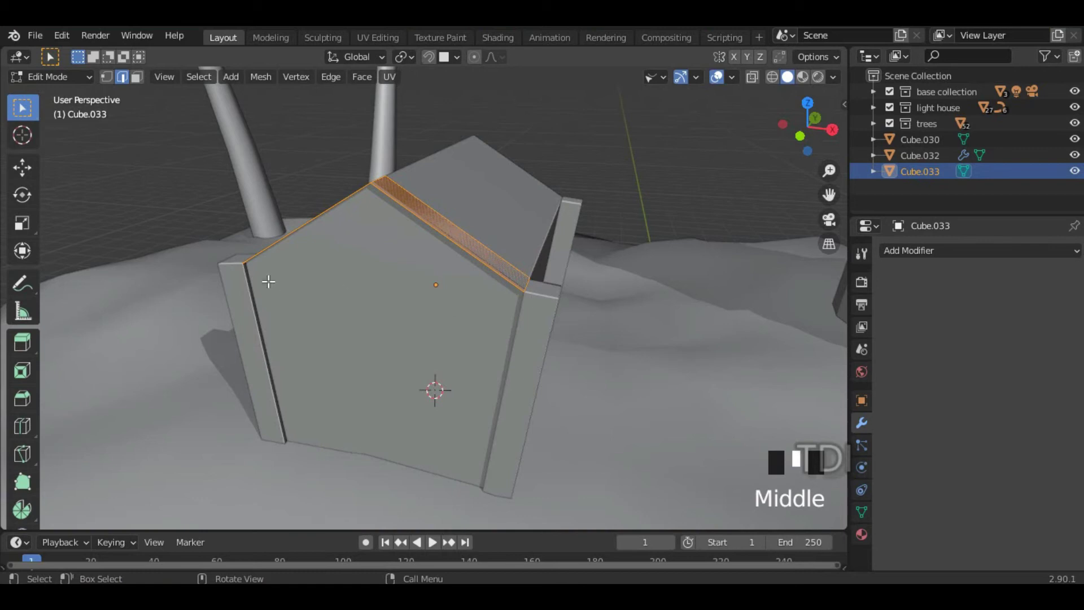
middle_click_drag(541, 254, 550, 259)
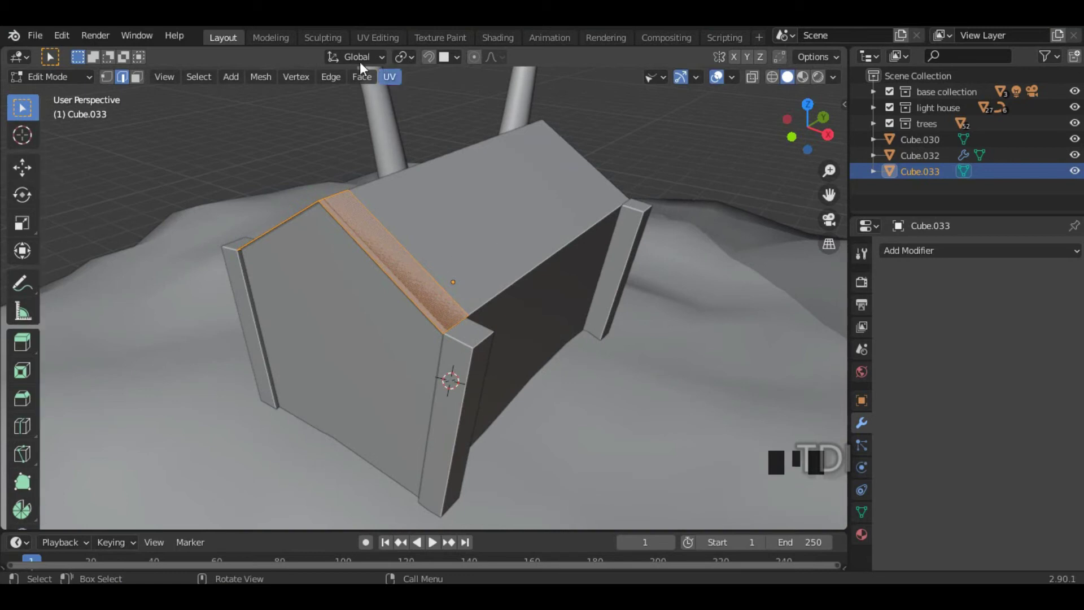
Step: Select the roof strip's lower end edge on the +X side and activate the Move tool
left_click(457, 317)
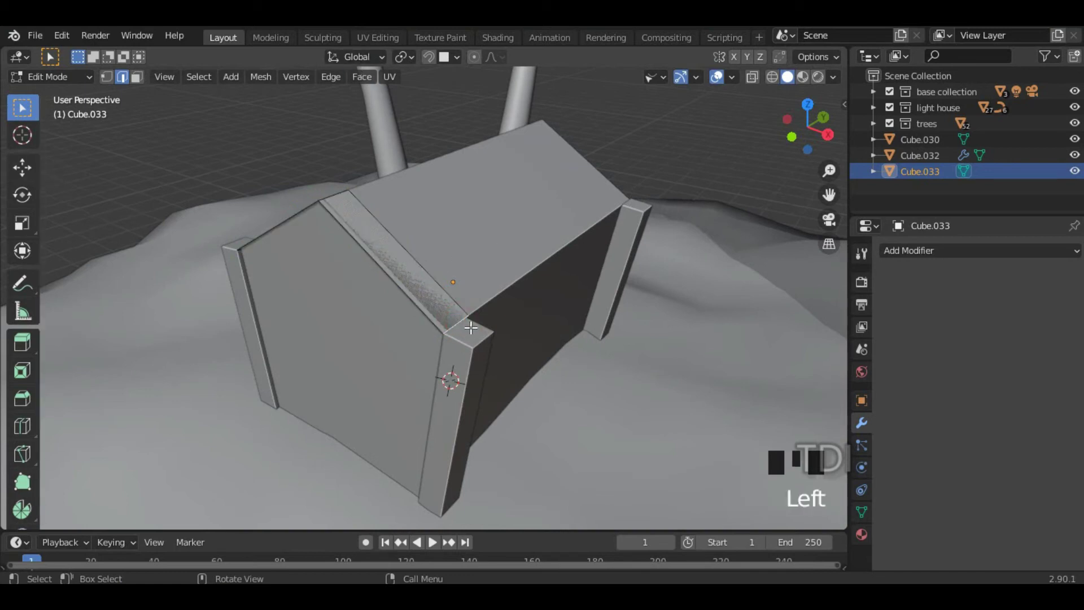
left_click(22, 167)
middle_click_drag(533, 349, 576, 344)
Step: Try to extend the strip's +X end edge past the corner post with global-axis moves, and undo those moves
mouse_move(584, 318)
left_mouse_down()
mouse_move(642, 319)
mouse_move(581, 324)
left_mouse_up()
scroll(601, 326, "up", 2)
middle_click_drag(607, 338, 667, 220)
left_click_drag(668, 221, 689, 350)
left_click_drag(680, 282, 683, 288)
key("ctrl+z")
key("ctrl+z")
key("ctrl+z")
key("ctrl+z")
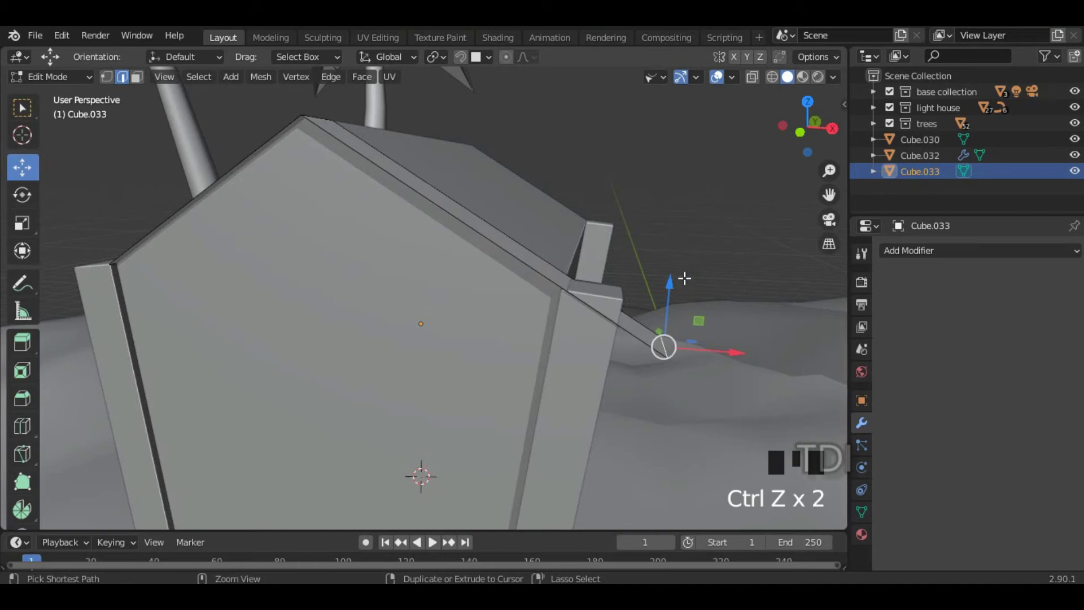
Step: Switch the transform orientation to Normal and slide the strip's +X end edge down the roof slope past the corner post
middle_click_drag(622, 266, 553, 360)
left_click(395, 57)
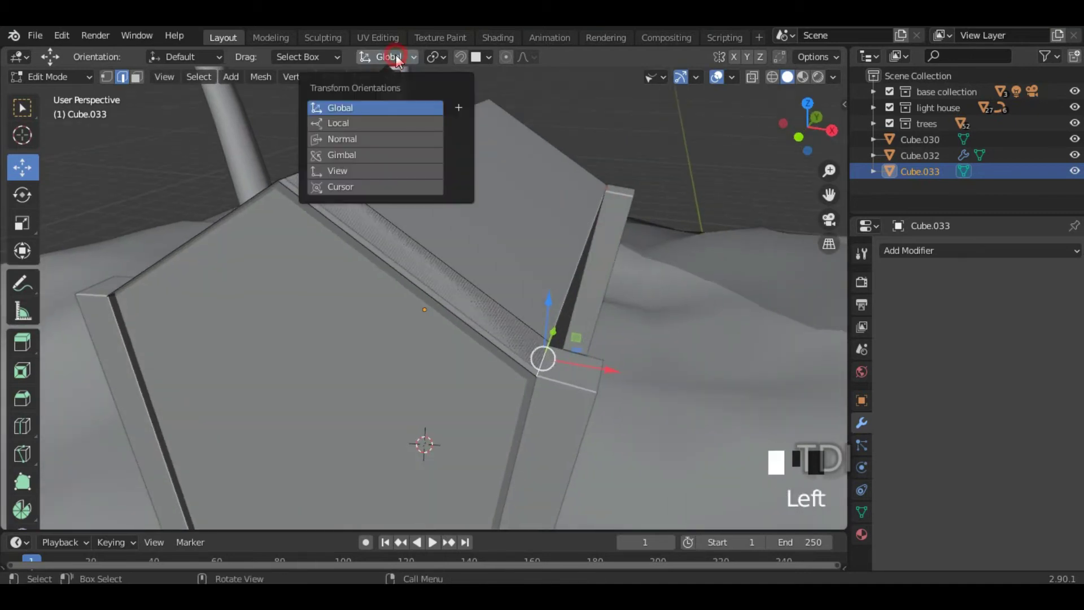
left_click(351, 138)
middle_click_drag(447, 202, 563, 202)
left_click_drag(531, 268, 565, 294)
mouse_move(564, 293)
middle_mouse_down()
mouse_move(624, 302)
mouse_move(645, 375)
mouse_move(564, 310)
middle_mouse_up()
scroll(610, 322, "up", 3)
mouse_move(547, 284)
left_mouse_down()
mouse_move(554, 290)
mouse_move(547, 283)
left_mouse_up()
scroll(545, 280, "down", 4)
middle_click_drag(544, 278, 515, 308)
Step: Slide the strip's opposite end edge down its roof slope past the other corner post, matching the first side in front view
left_click(279, 285)
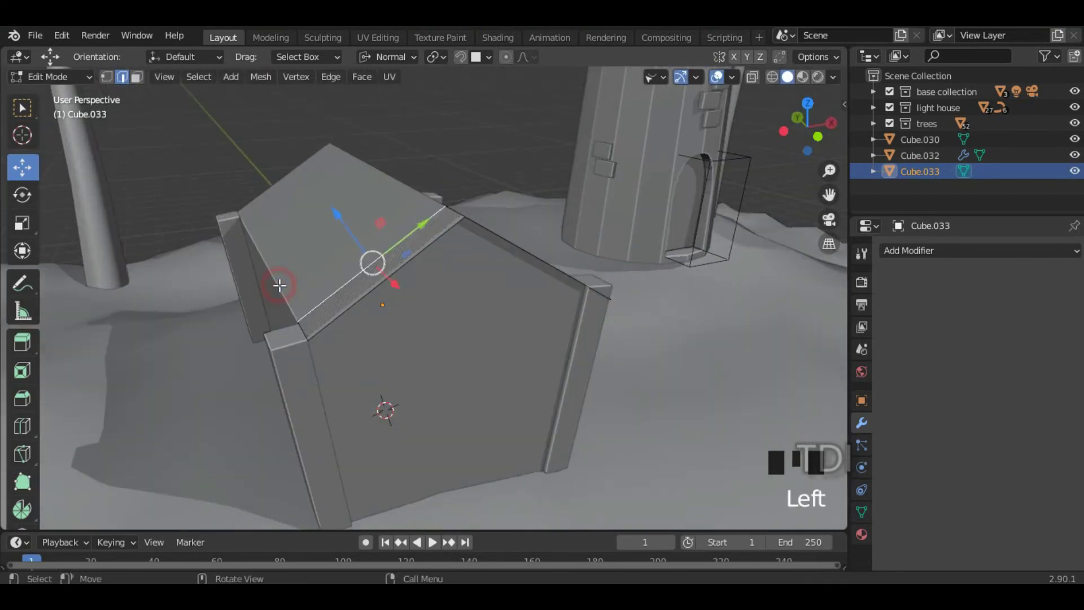
left_click(302, 333)
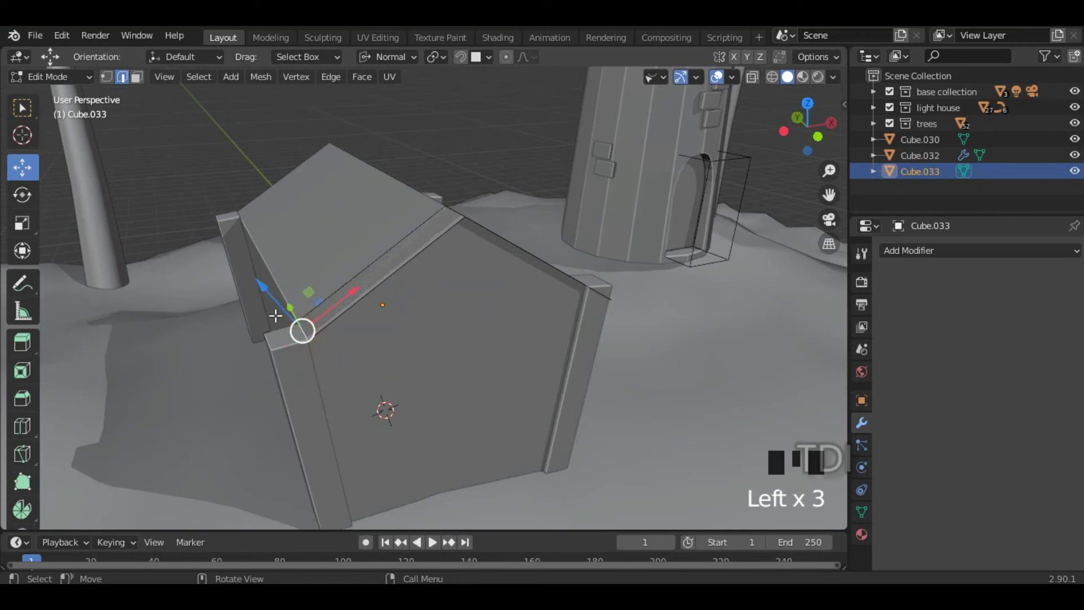
left_click_drag(358, 290, 317, 315)
key("KP_1")
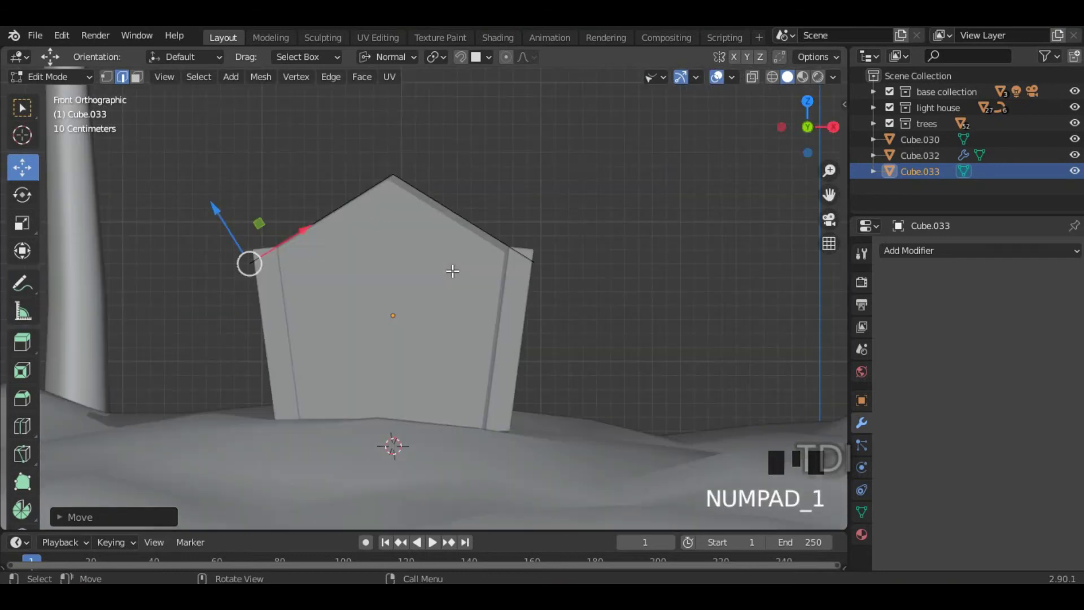
scroll(452, 271, "up", 3)
middle_click_drag(477, 287, 573, 331)
left_click_drag(203, 331, 206, 328)
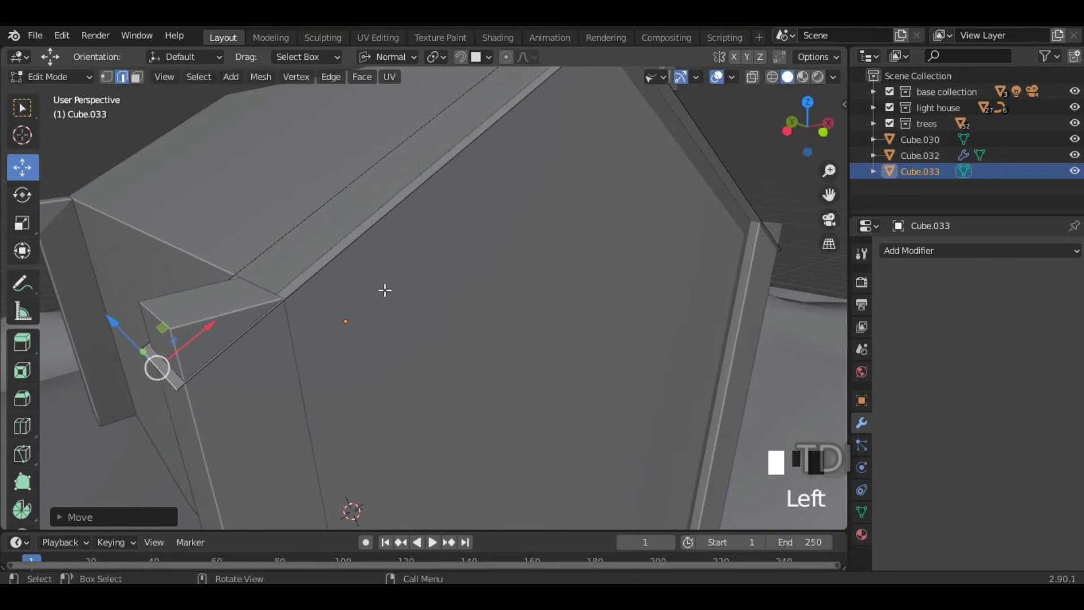
middle_click_drag(206, 327, 212, 63)
Step: Return the transform orientation to Global and extrude the entire roof strip about 0.15 m upward along Z
left_click(399, 57)
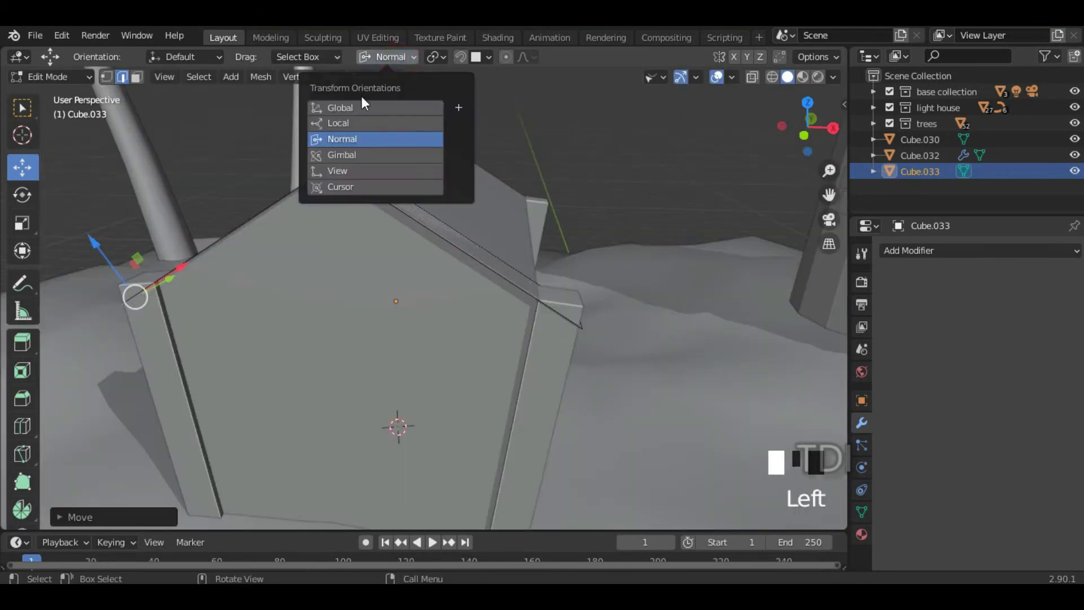
left_click(361, 107)
left_click(489, 57)
left_click(22, 107)
middle_click_drag(361, 226, 560, 249)
key("a")
key("e")
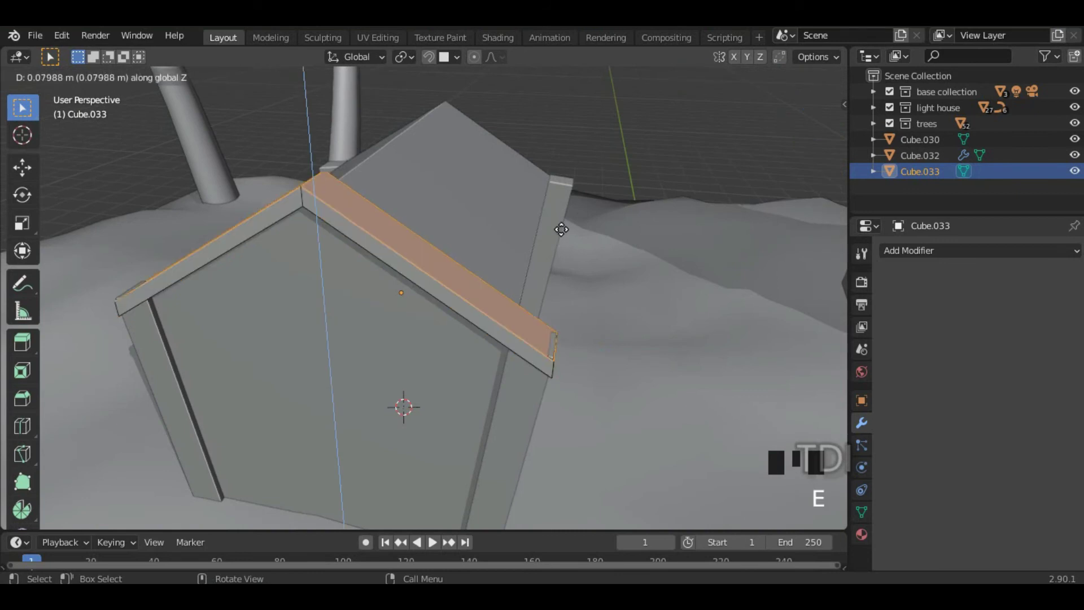
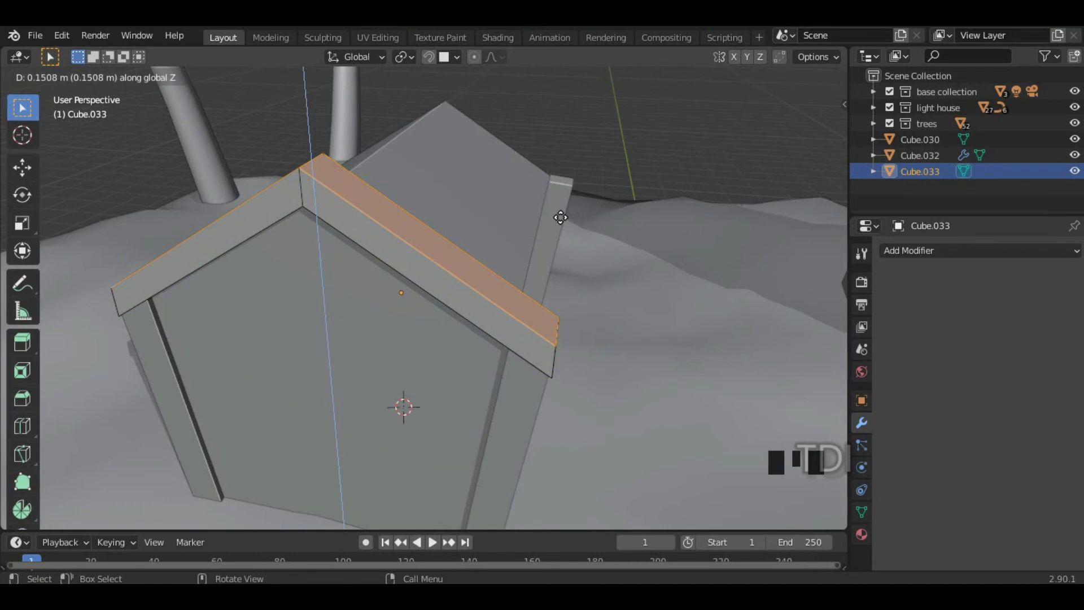
left_click(561, 217)
middle_click_drag(418, 271, 523, 231)
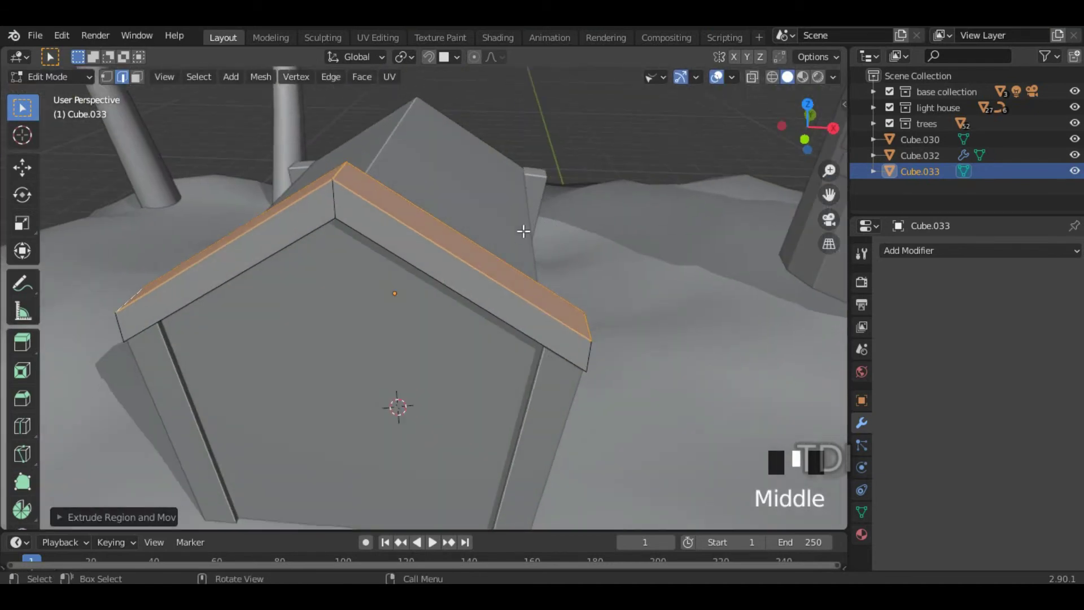
Step: Add two evenly spaced loop cuts across the +X arm of the gable trim without sliding them
key("ctrl+r")
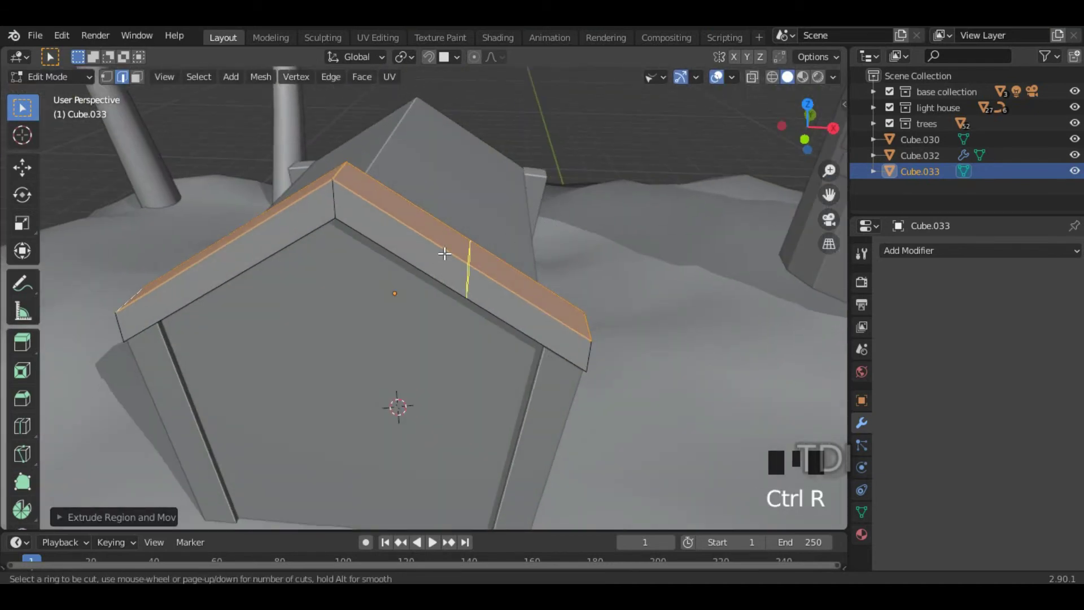
middle_click_drag(501, 235, 416, 293)
scroll(416, 293, "up", 1)
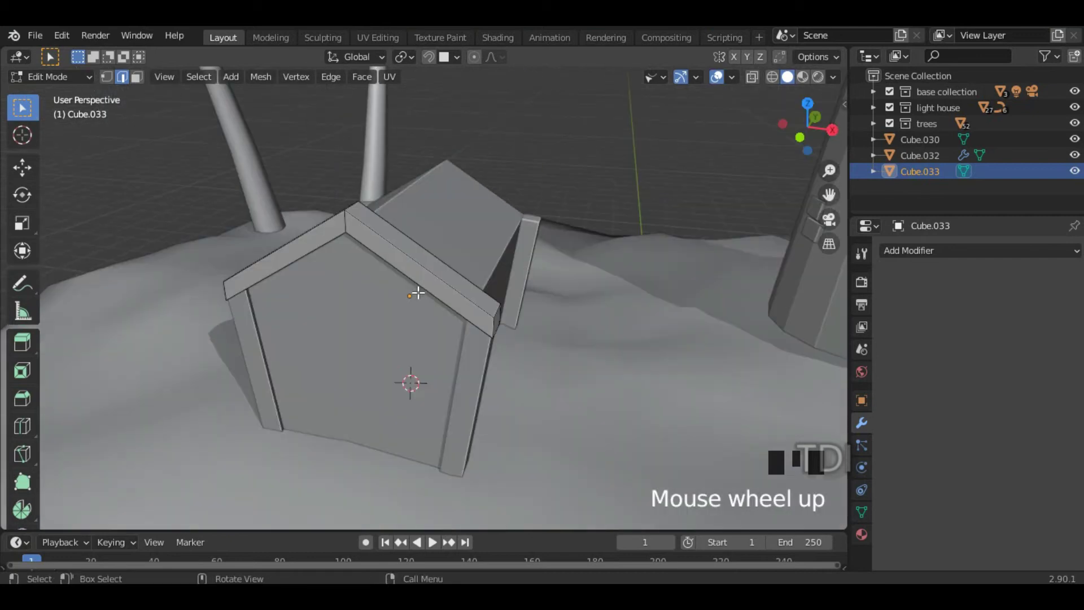
scroll(423, 254, "up", 1)
scroll(424, 254, "up", 1)
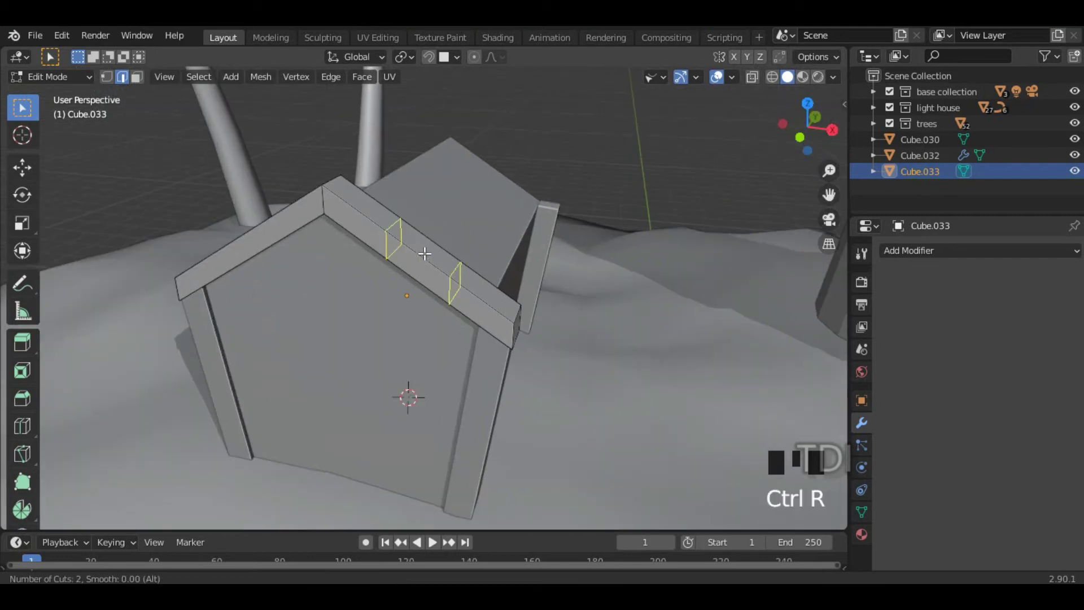
left_click(425, 254)
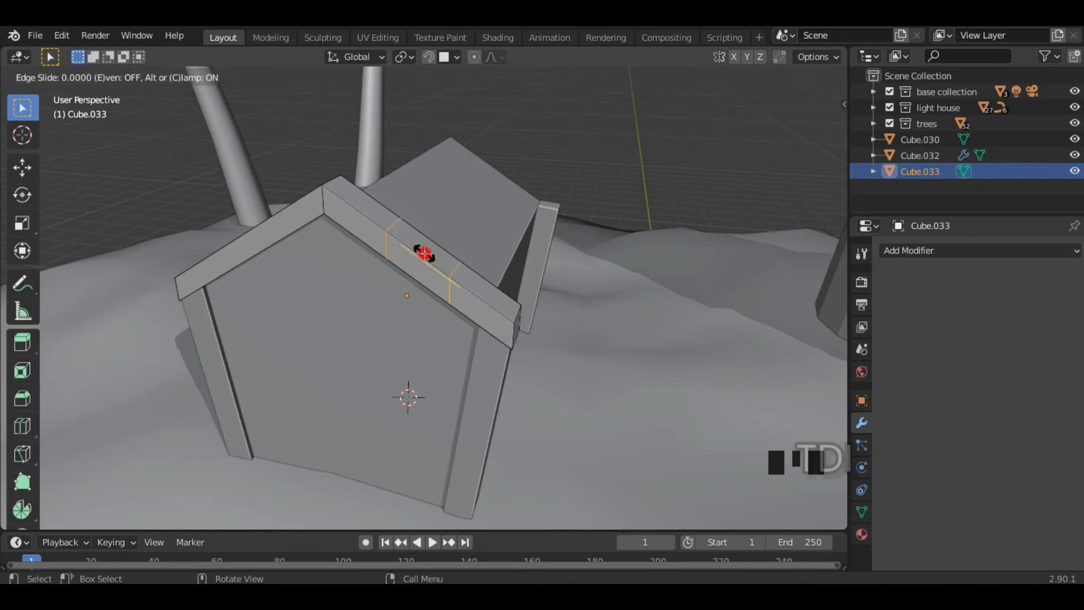
right_click(428, 250)
middle_click_drag(361, 260, 432, 266)
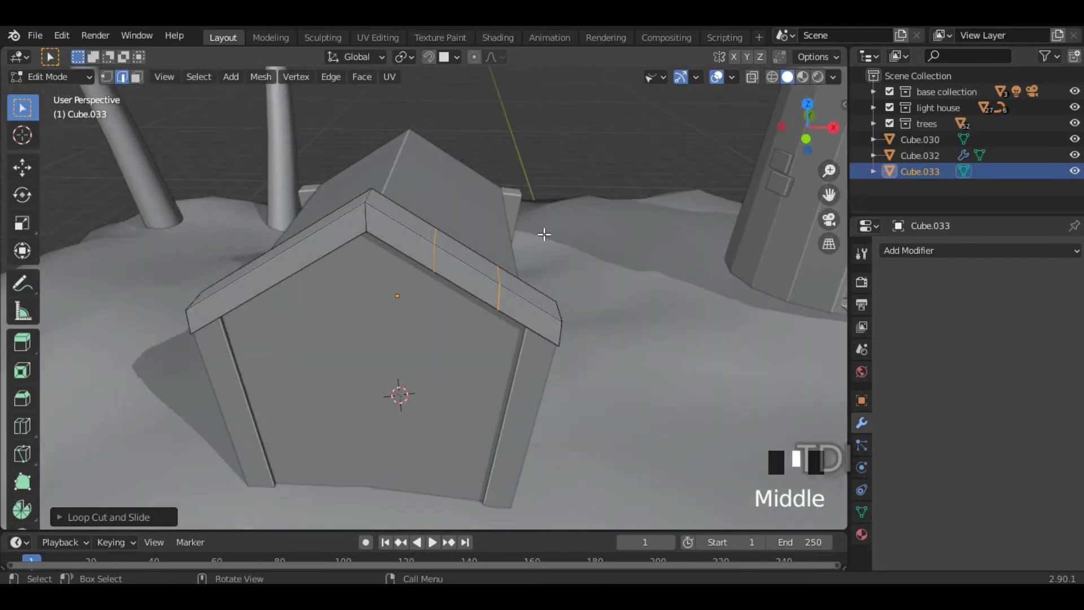
Step: Lower the two new edge loops on the +X trim arm slightly along Z to give it a sag
key("g")
key("z")
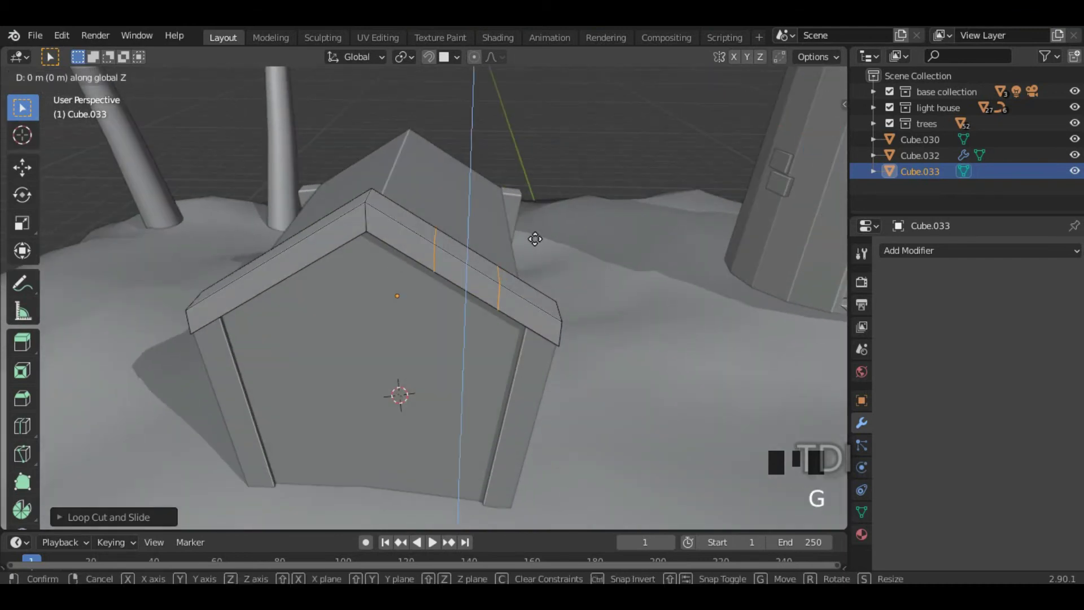
left_click(537, 242)
middle_click_drag(443, 246, 495, 261)
Step: Add two evenly spaced loop cuts across the opposite arm of the gable trim without sliding them
key("ctrl+r")
left_click(318, 246)
right_click(316, 244)
middle_click_drag(317, 245, 388, 247)
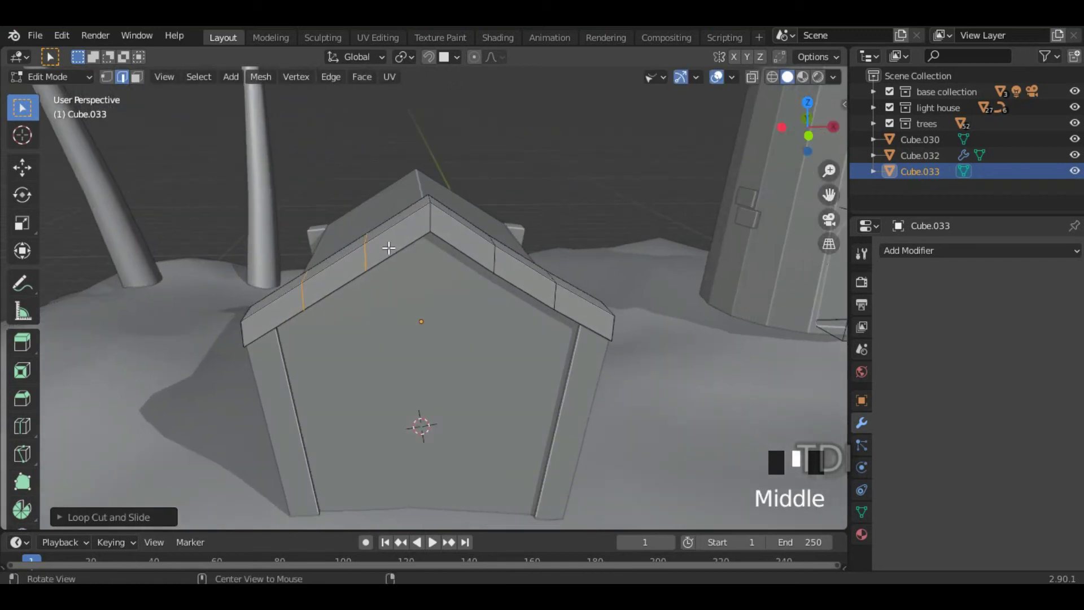
Step: Lower the two new edge loops on the second arm of the gable trim slightly along Z, returning to Object Mode
key("g")
key("z")
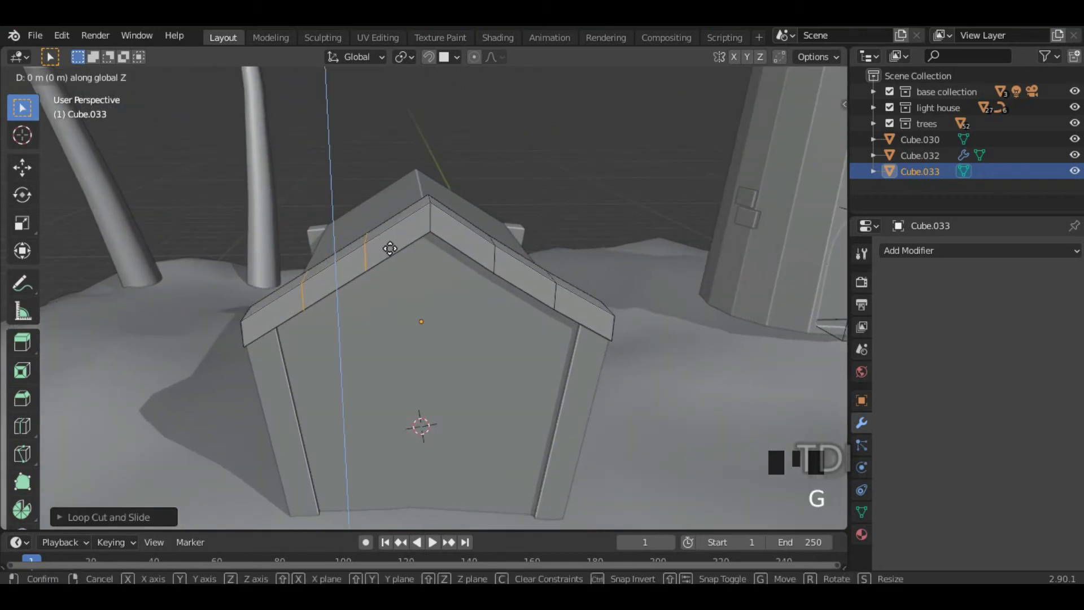
left_click(390, 253)
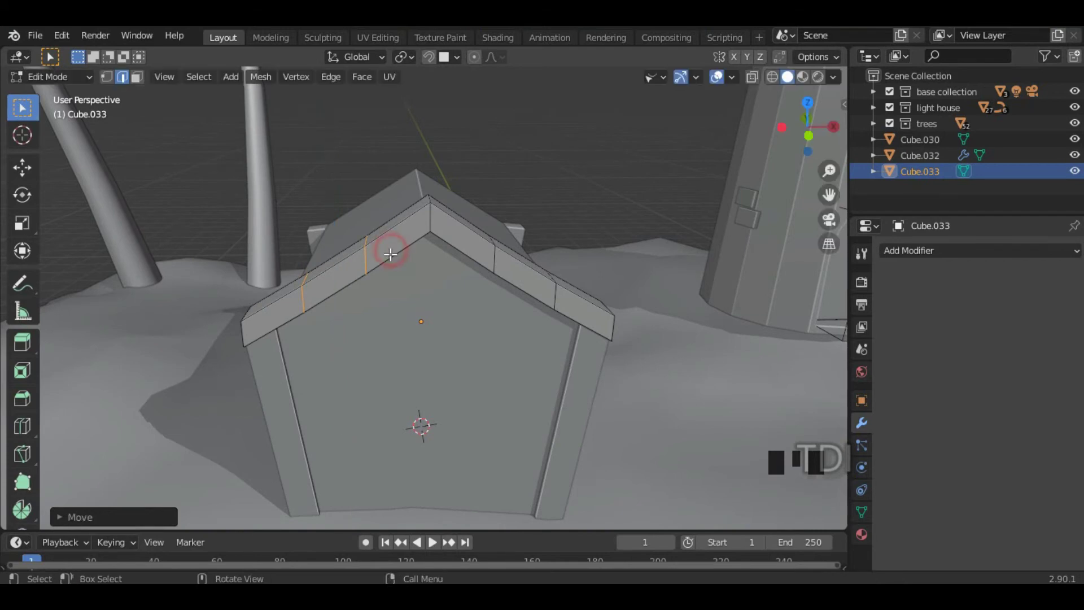
middle_click_drag(537, 269, 405, 289)
key("Tab")
left_click(632, 153)
Step: Duplicate the gable trim and move the copy along Y to the hut's opposite gable end
left_click(378, 289)
scroll(434, 273, "down", 2)
key("shift+d")
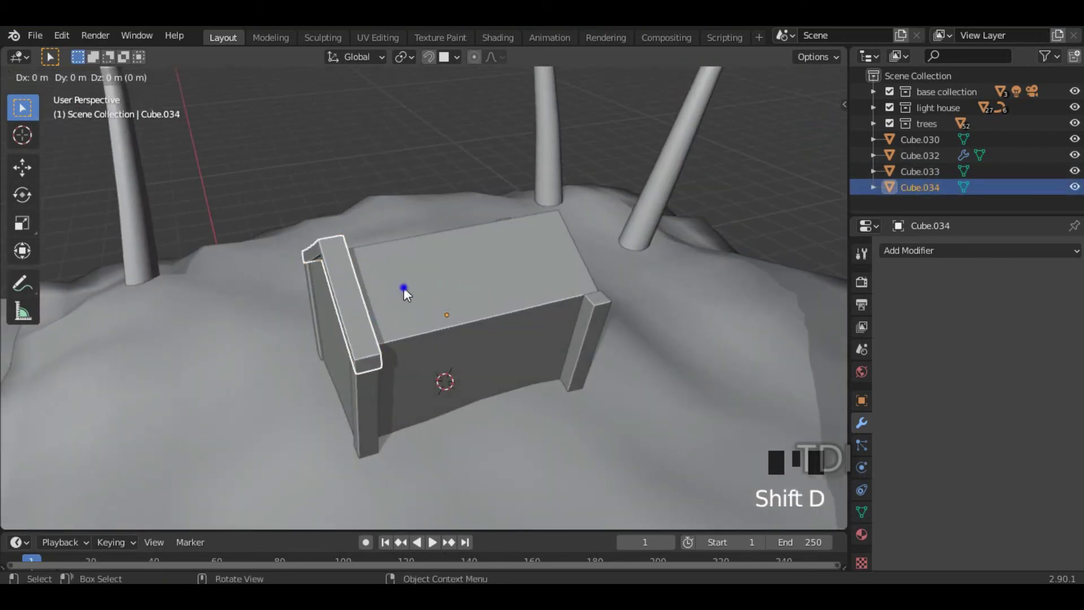
left_click(405, 286)
left_click(20, 169)
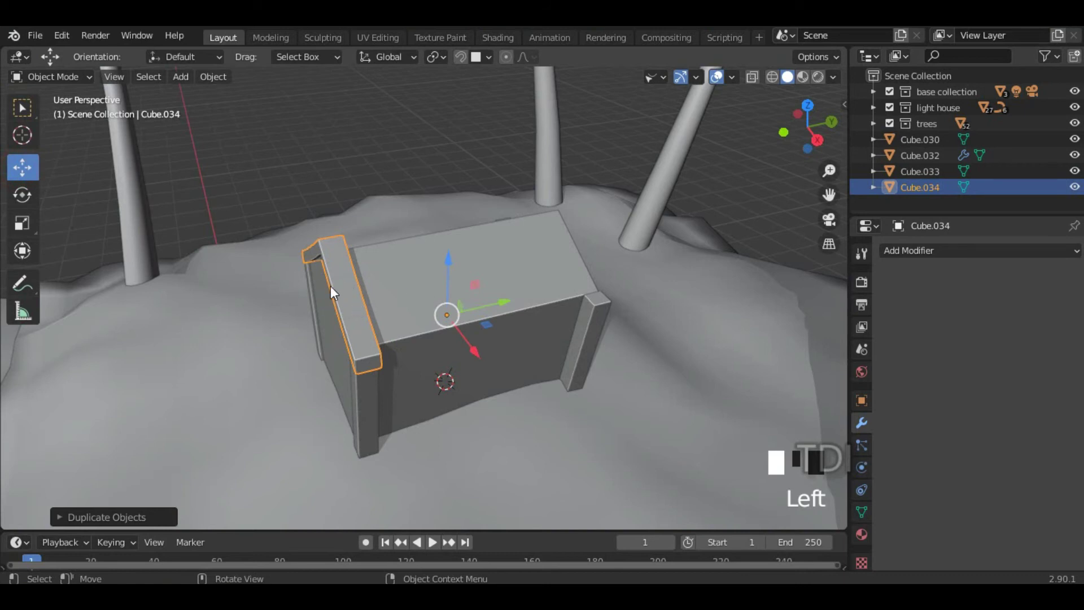
left_click_drag(500, 301, 683, 258)
middle_click_drag(683, 258, 256, 367)
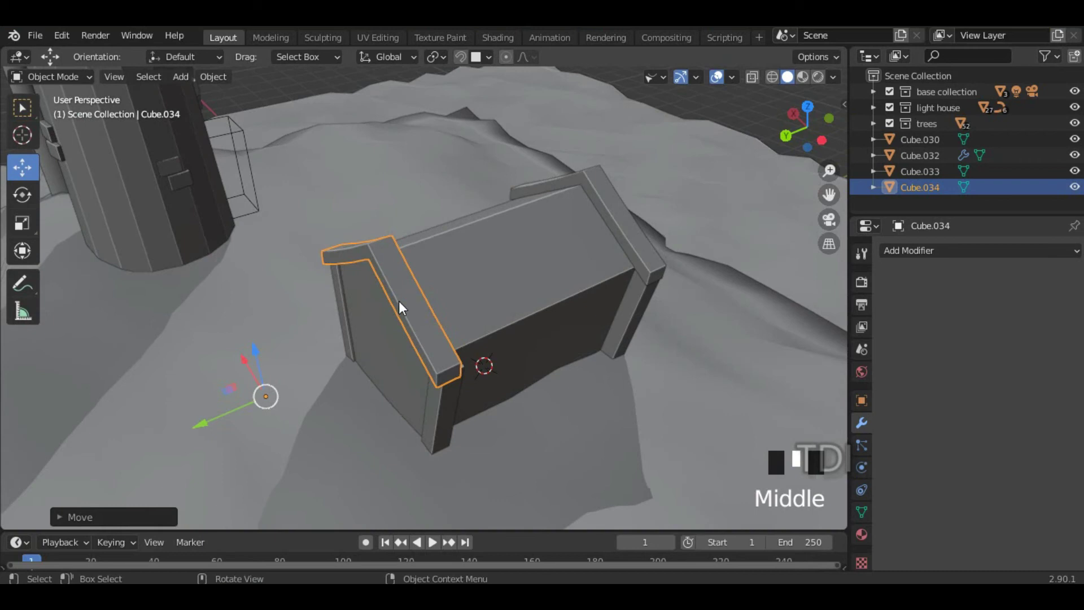
middle_click_drag(357, 402, 363, 353)
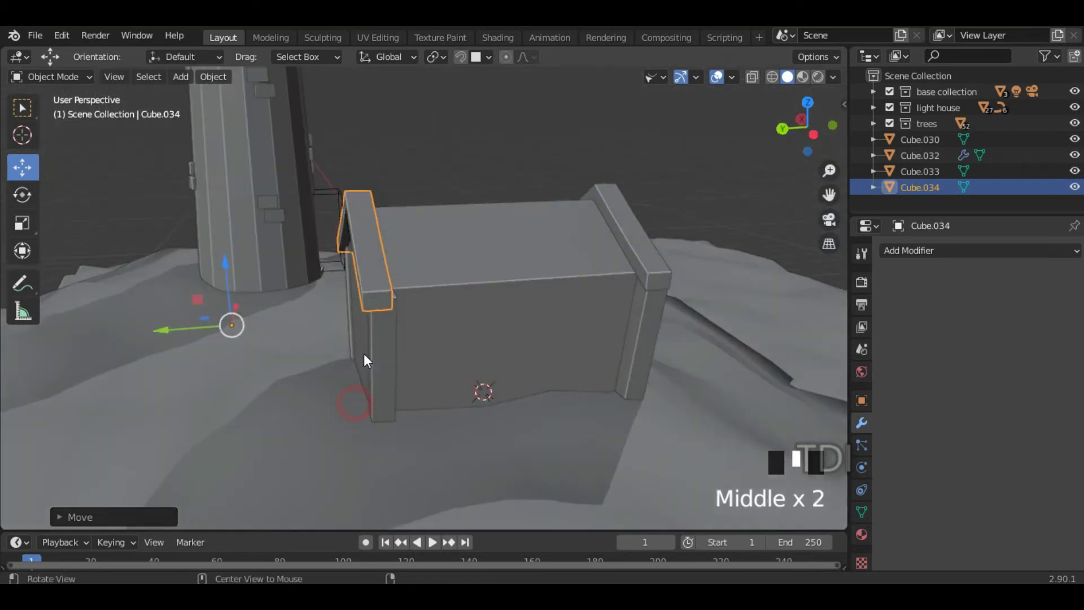
Step: Set the duplicated gable trim's origin to its geometry
left_click(658, 275)
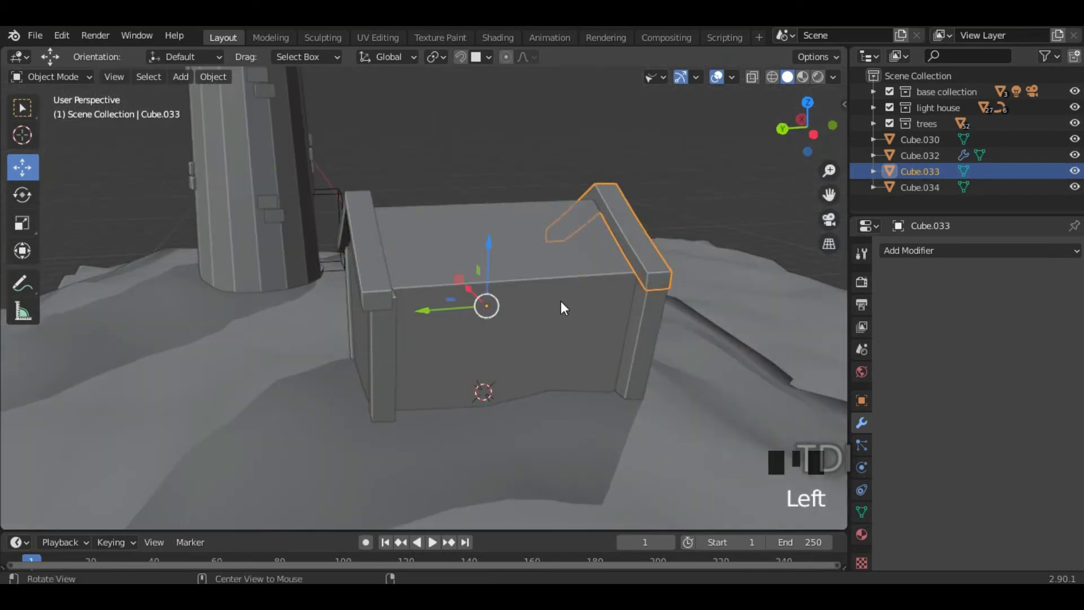
middle_click_drag(561, 300, 554, 313)
left_click(392, 244)
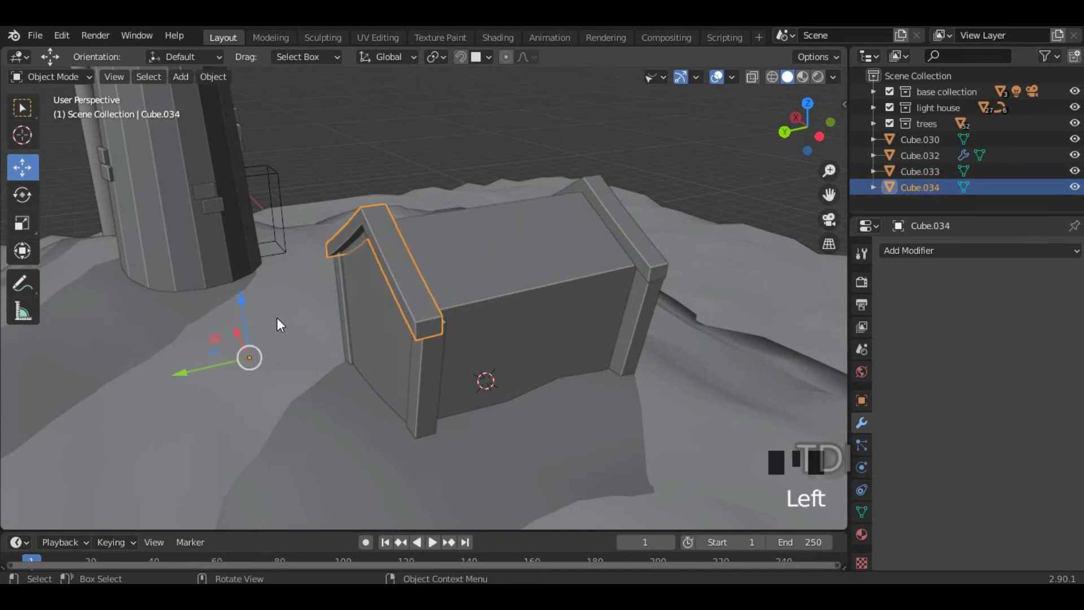
left_click(212, 76)
mouse_move(237, 111)
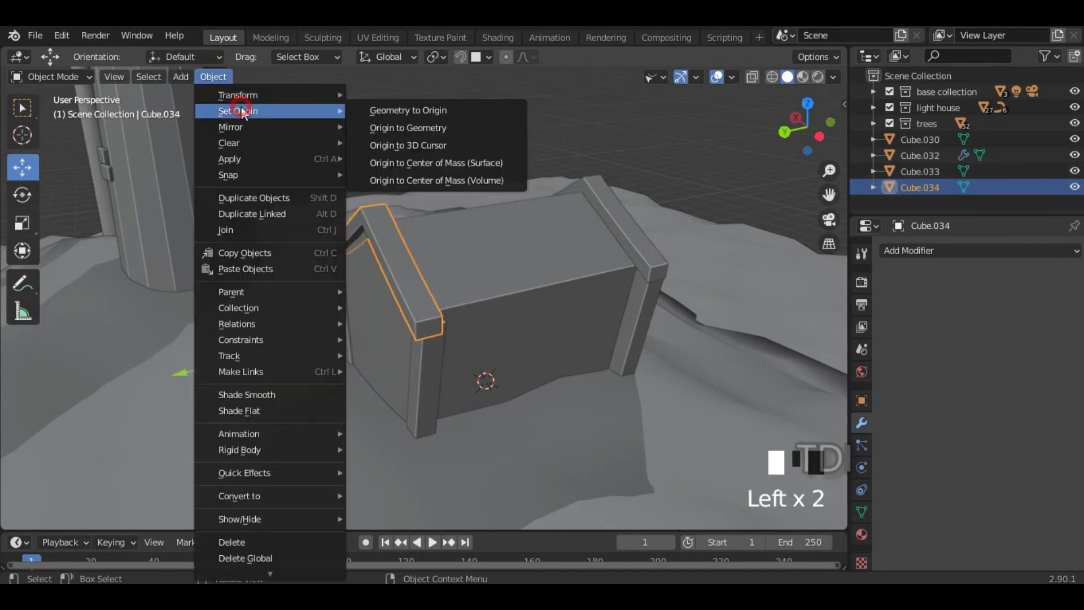
left_click(405, 128)
Step: Nudge the duplicated gable trim slightly to seat it against its end of the hut
middle_click_drag(405, 131, 337, 268)
middle_click_drag(526, 226, 391, 281)
scroll(392, 282, "up", 3)
left_click_drag(259, 235, 241, 220)
middle_click_drag(242, 221, 297, 183)
left_click(408, 96)
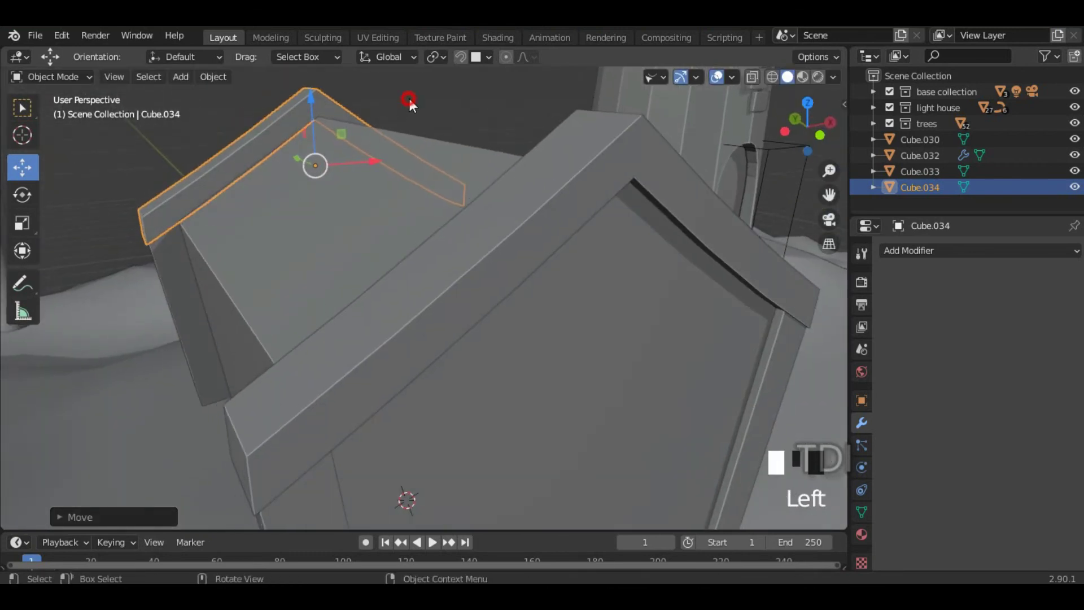
Step: Duplicate the pentagonal wall face at the hut body's +Y end, leaving the copy in place
scroll(414, 167, "down", 3)
middle_click_drag(414, 168, 729, 255)
left_click(439, 297)
middle_click_drag(380, 304, 182, 187)
left_click(23, 107)
middle_click_drag(383, 215, 456, 249, "shift")
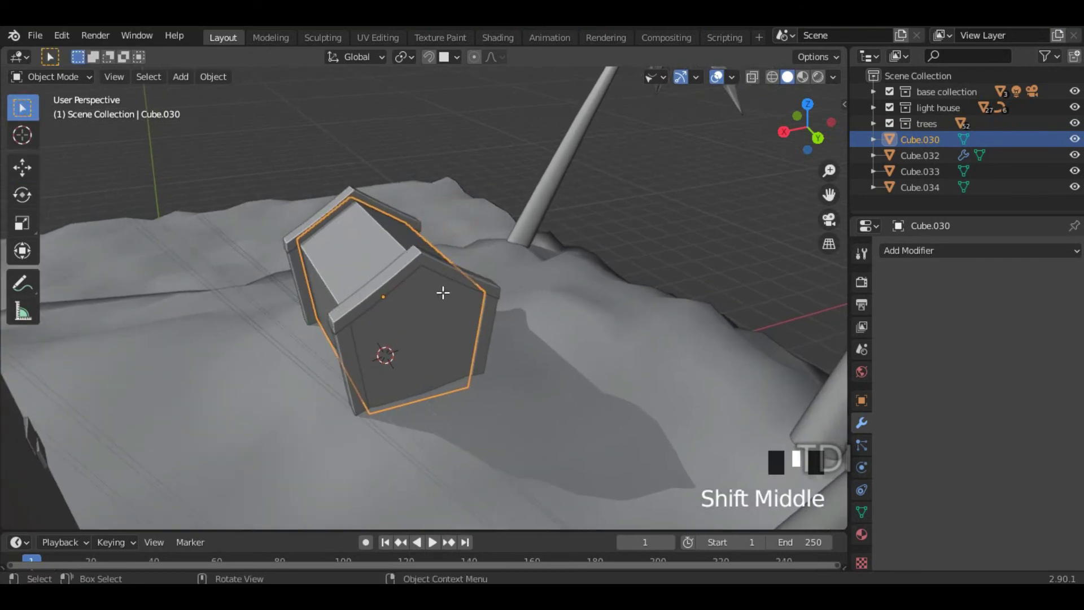
key("Tab")
middle_click_drag(438, 303, 403, 316, "shift")
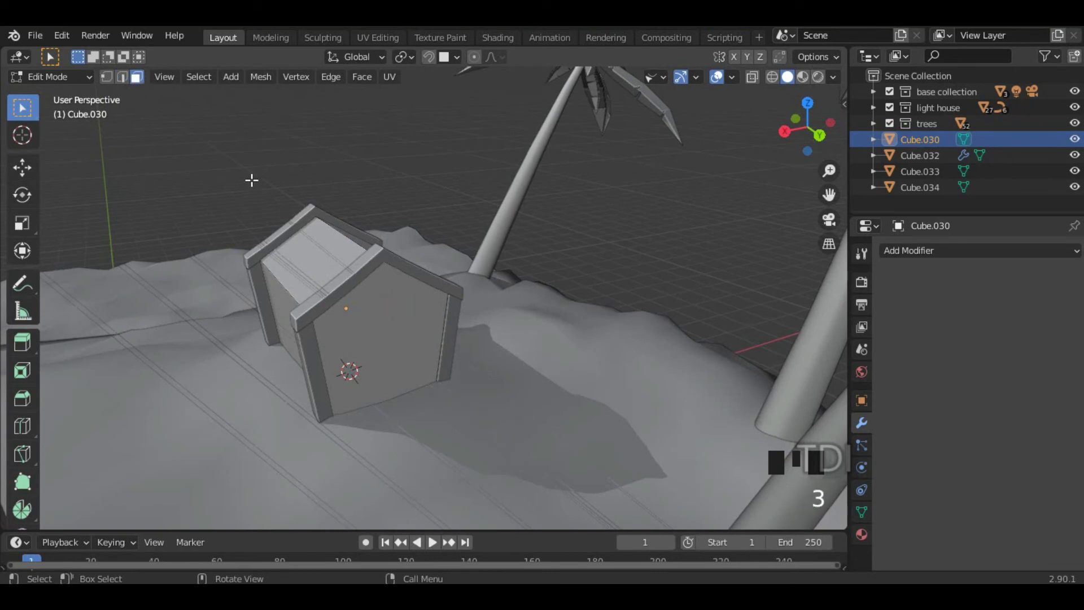
left_click(388, 341)
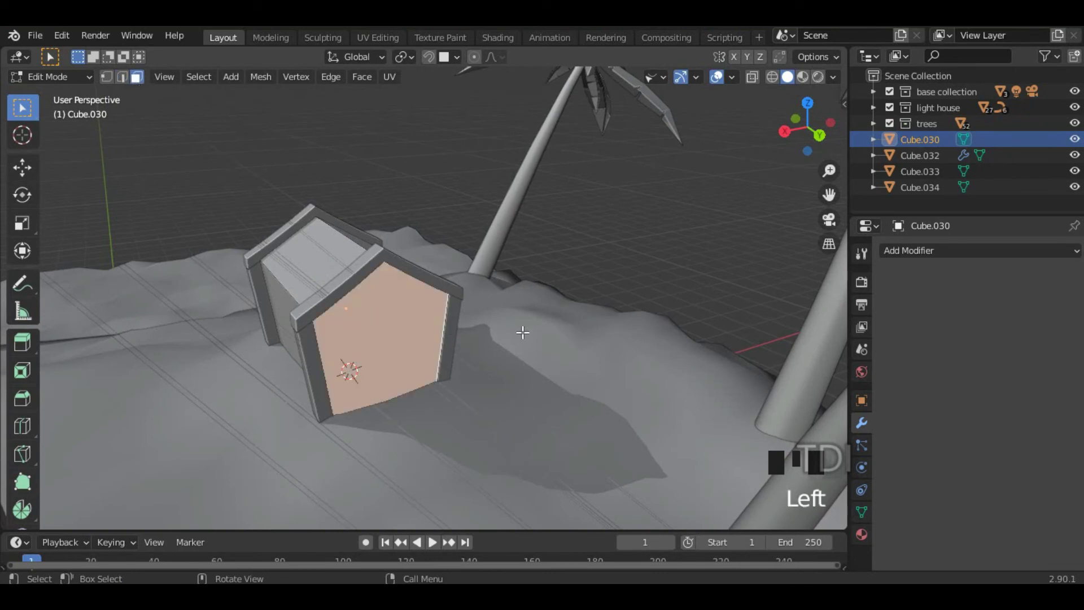
middle_click_drag(524, 333, 503, 335, "shift")
key("shift+d")
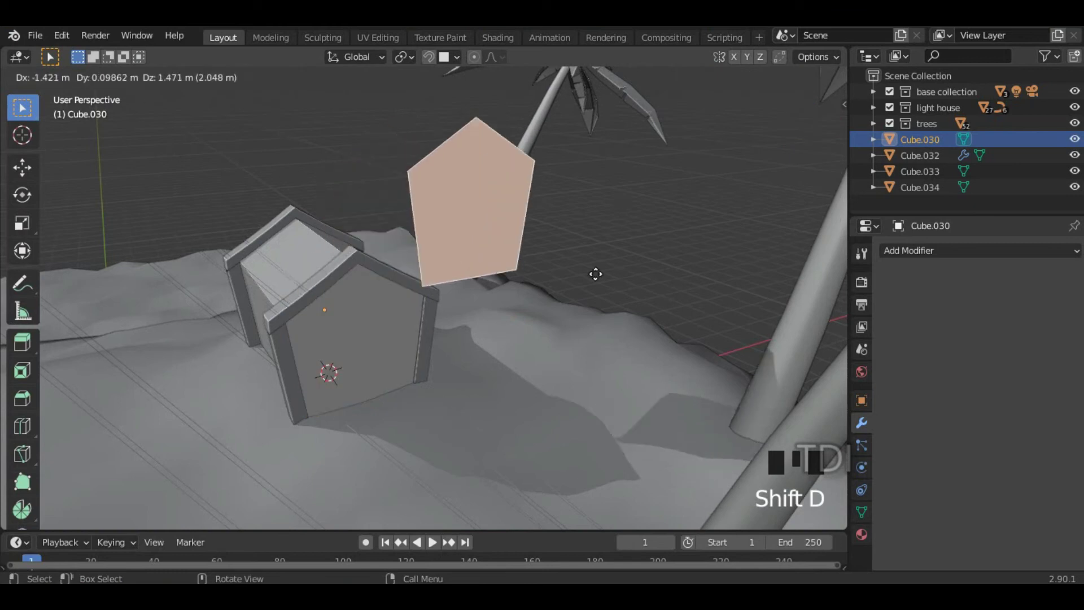
right_click(673, 173)
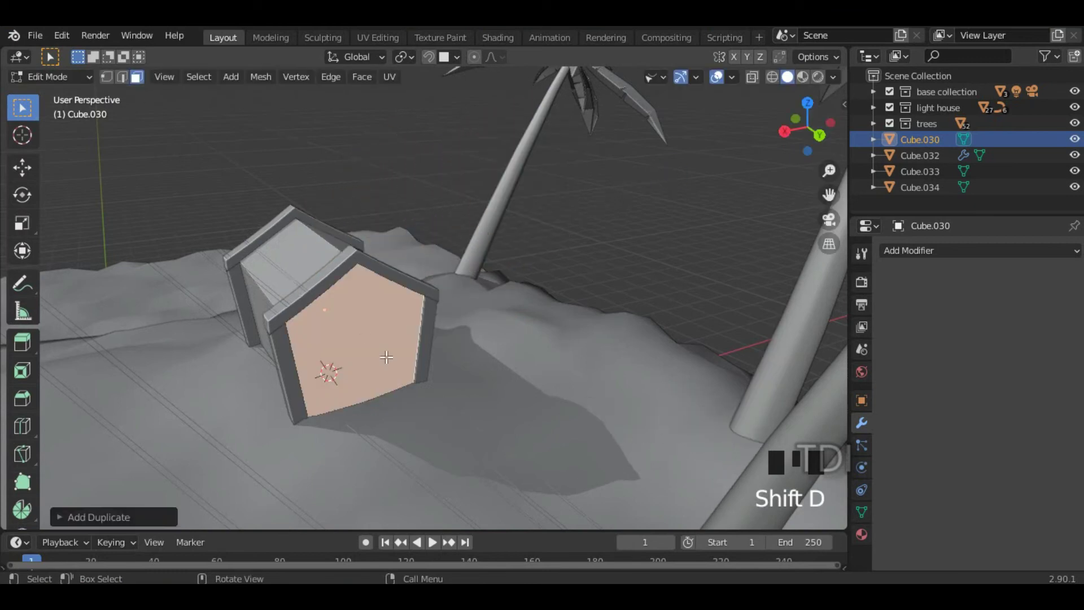
Step: Separate the duplicated wall face by selection into its own object and return to Object Mode
middle_click_drag(349, 373, 396, 319)
key("p")
left_click(402, 380)
key("Tab")
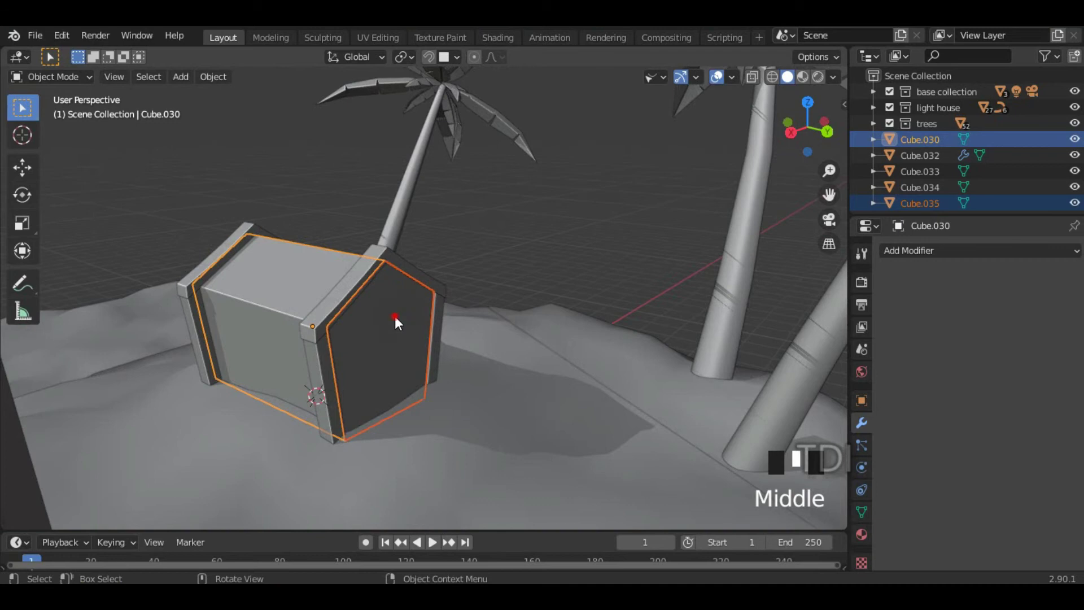
Step: Scale the entire separated wall face along X to about a quarter of its width, forming a narrow vertical strip
left_click(394, 317)
middle_click_drag(402, 350, 402, 352)
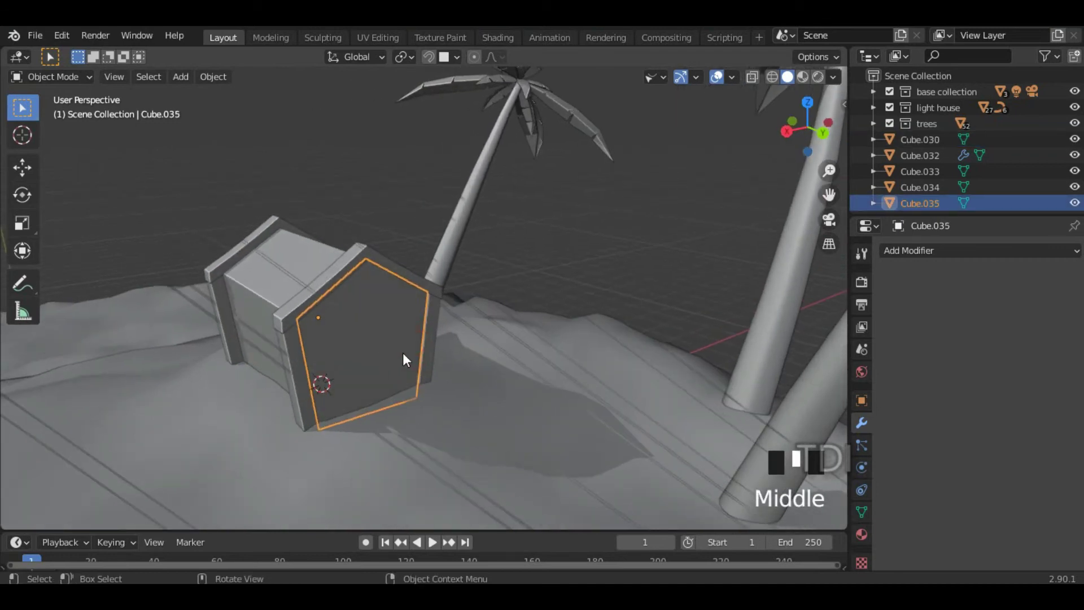
key("Tab")
key("a")
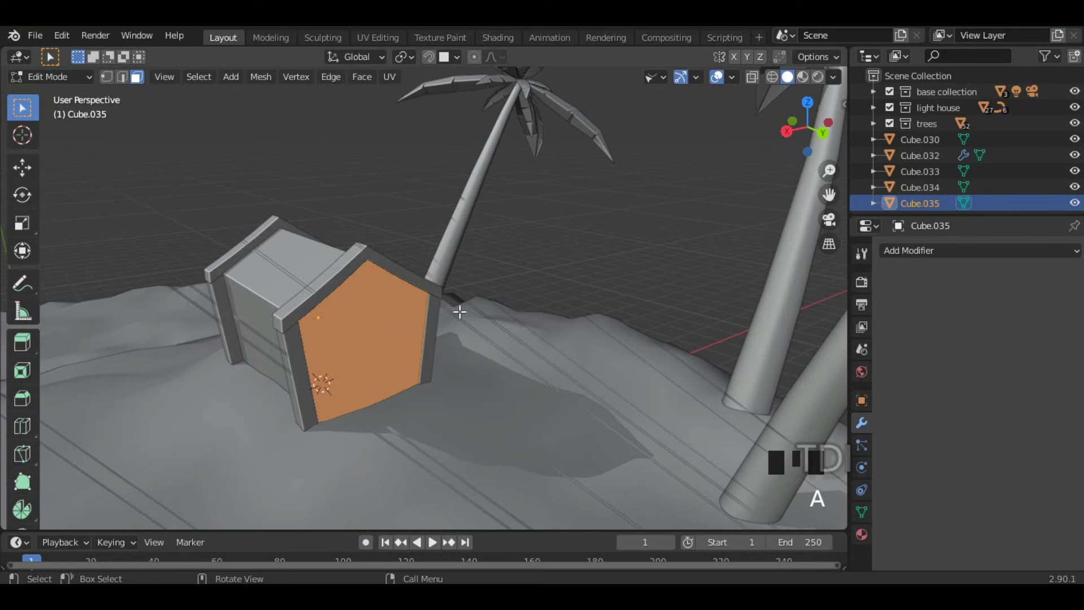
key("s")
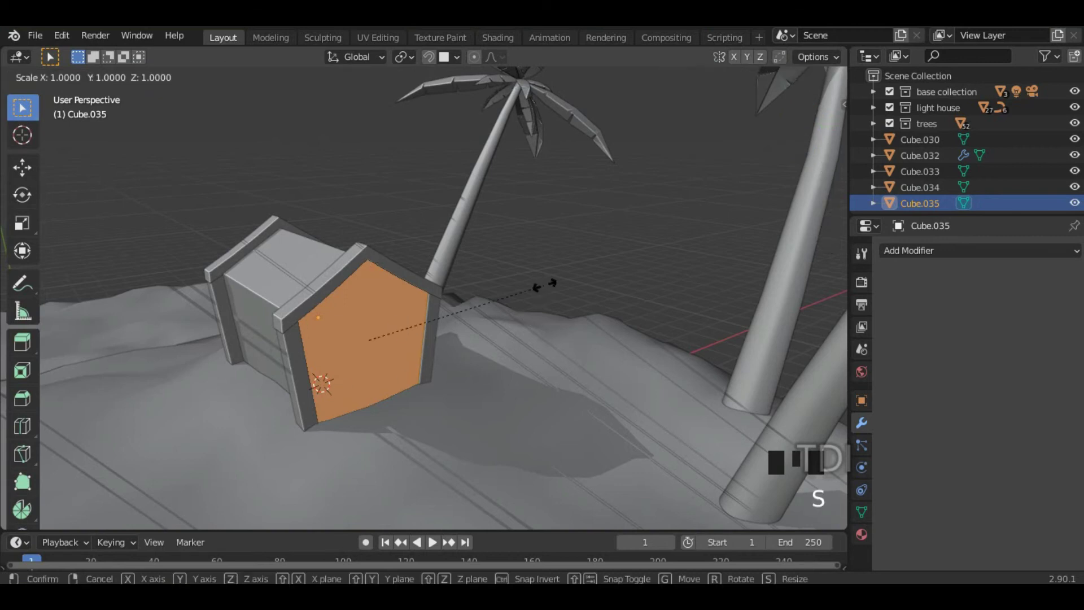
key("x")
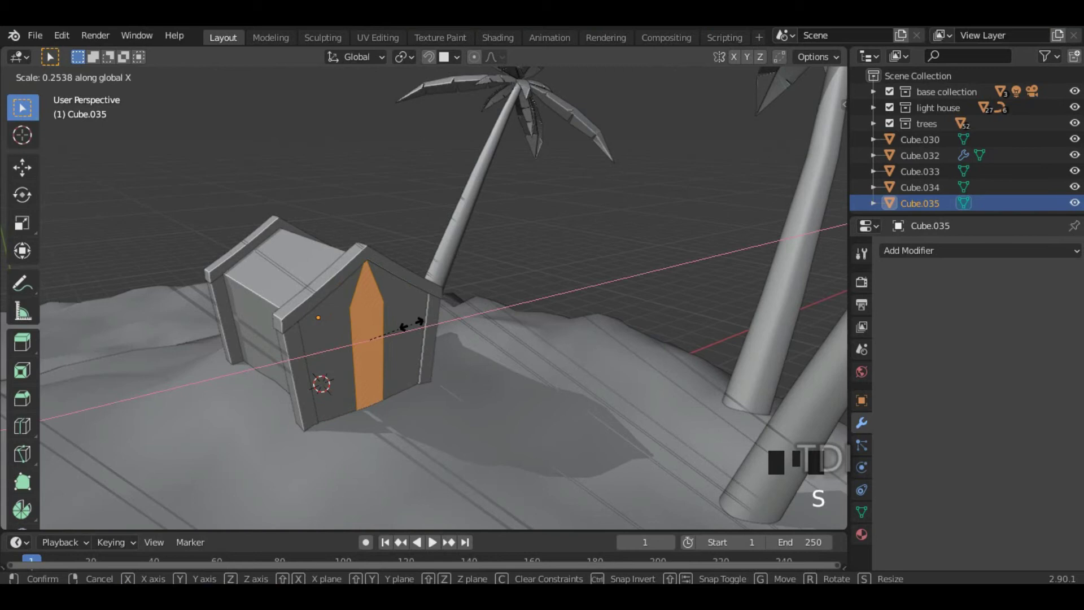
left_click(407, 323)
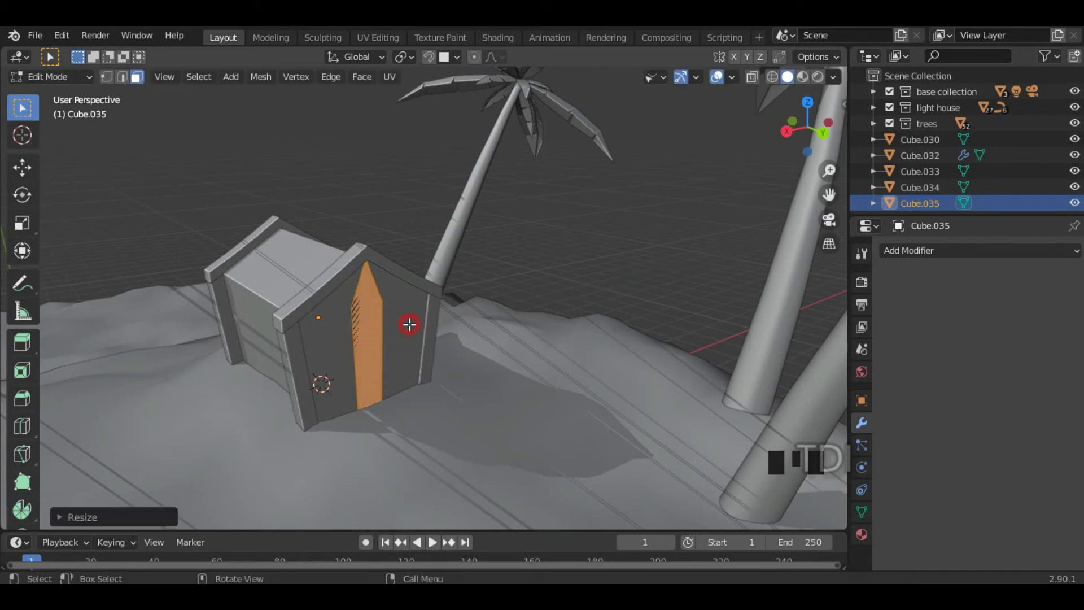
Step: Raise the three upper vertices of the narrow strip about 1.1 m along Z so it extends above the roof
middle_click_drag(415, 314, 316, 237)
left_click(106, 77)
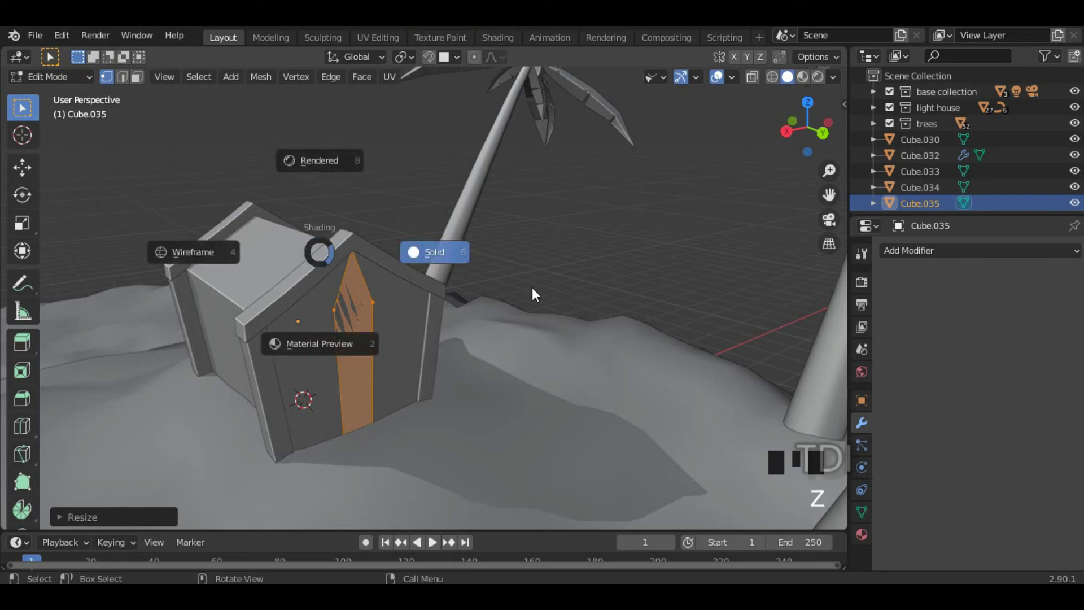
left_click(89, 267)
left_click(358, 191)
left_click_drag(302, 212, 436, 323)
key("z")
left_click(654, 307)
key("g")
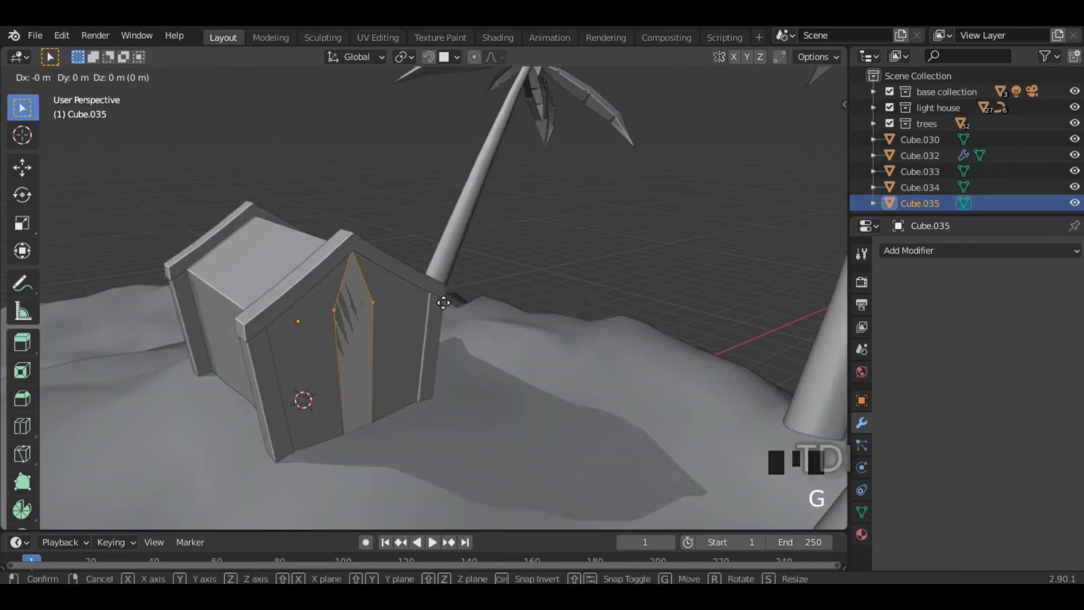
key("z")
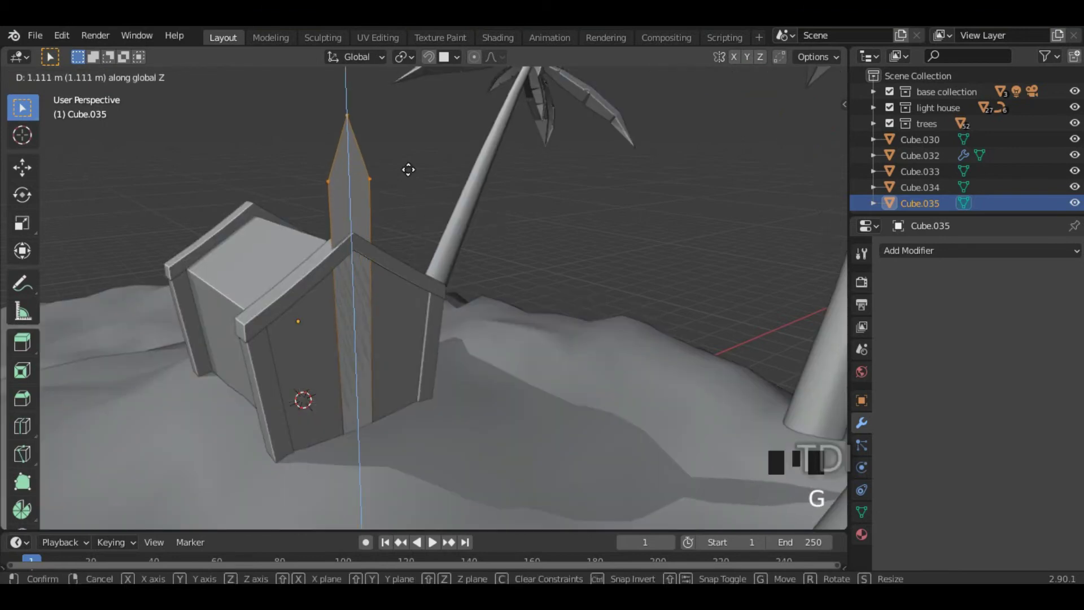
left_click(411, 174)
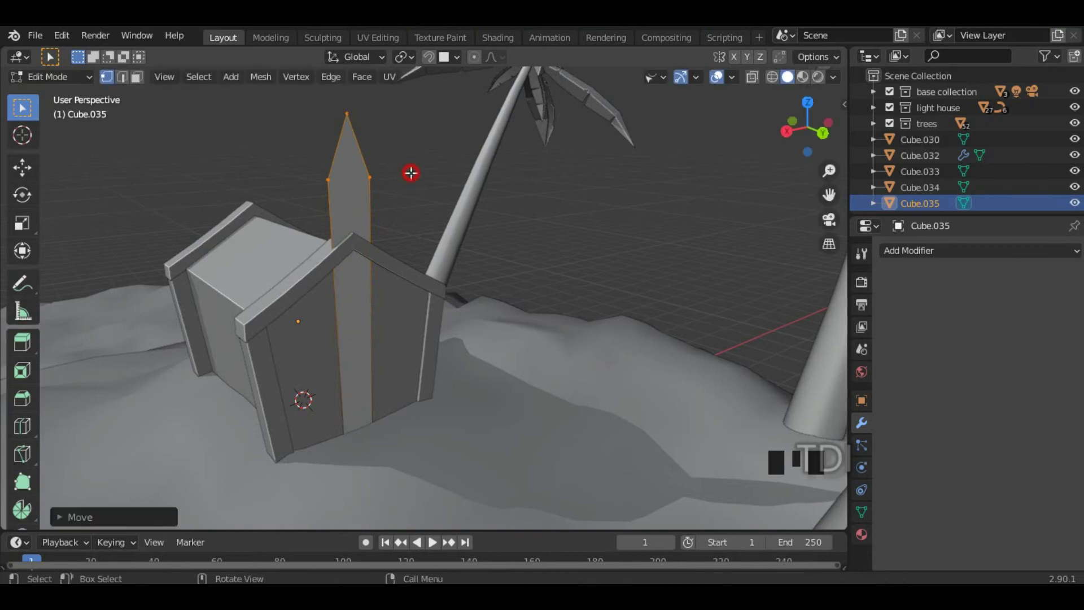
Step: Extrude the whole tall strip outward from the end wall by a little less than 0.3 m
middle_click_drag(452, 243, 406, 247)
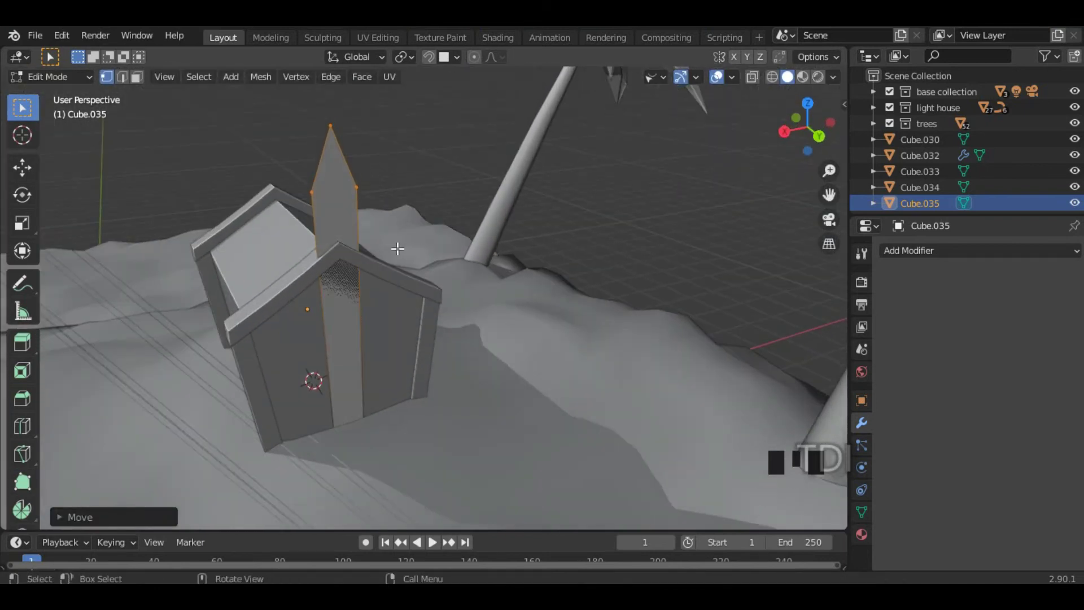
key("a")
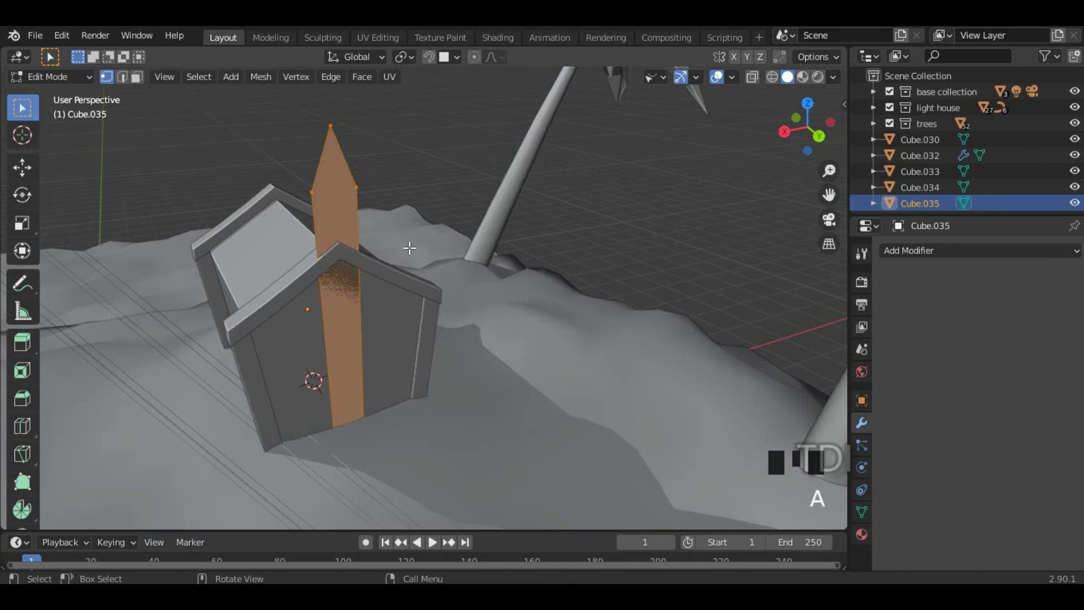
mouse_move(370, 259)
middle_mouse_down()
mouse_move(339, 288)
mouse_move(383, 261)
middle_mouse_up()
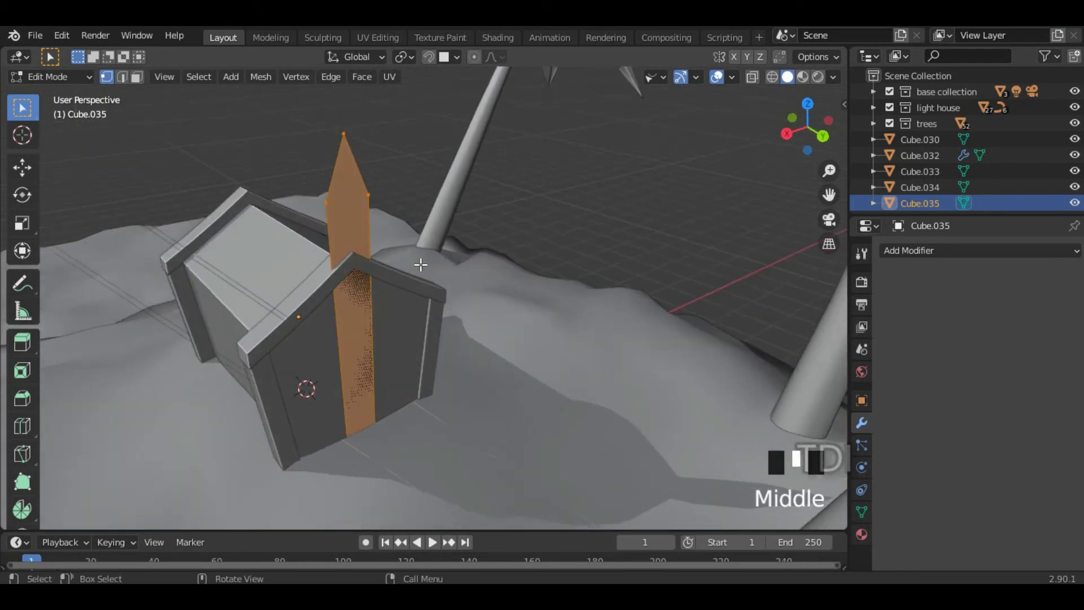
key("e")
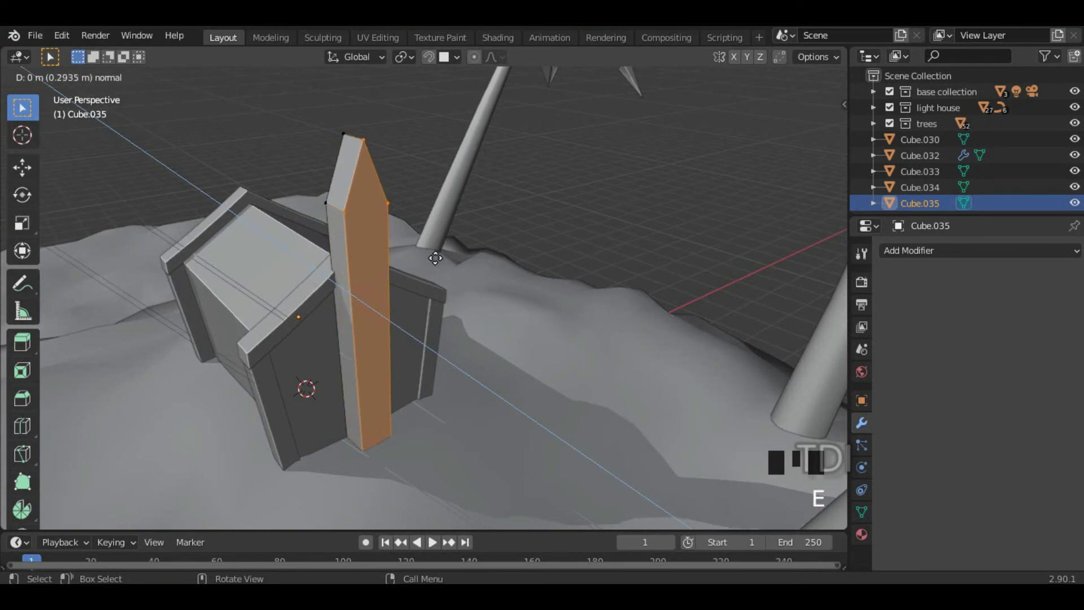
left_click(436, 252)
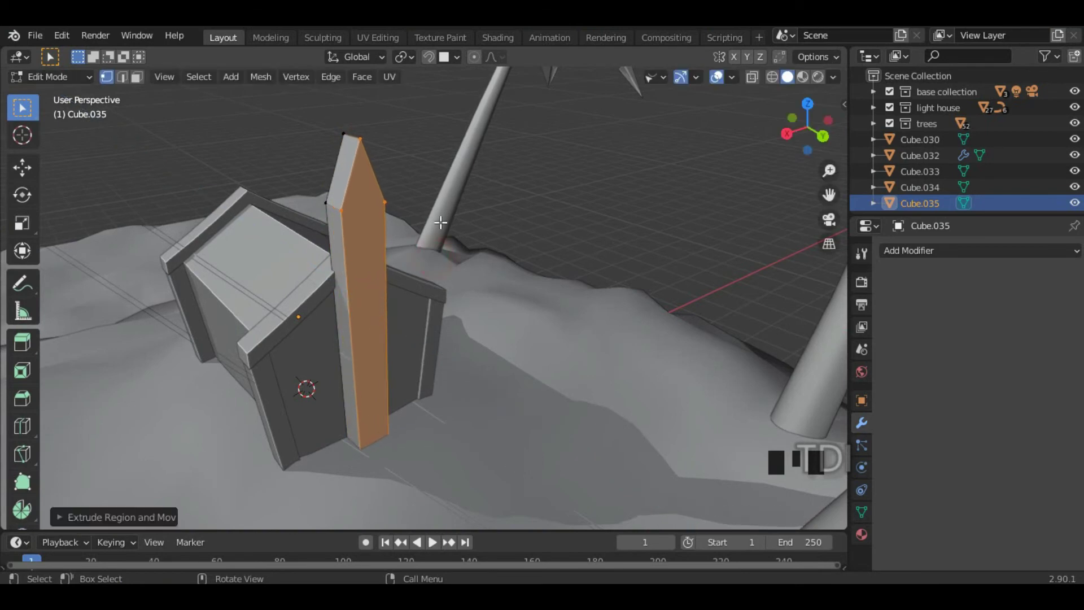
Step: Flatten the two sloped top faces of the tall column by scaling them to 0 along Z
middle_click_drag(435, 251, 431, 262)
left_click(137, 77)
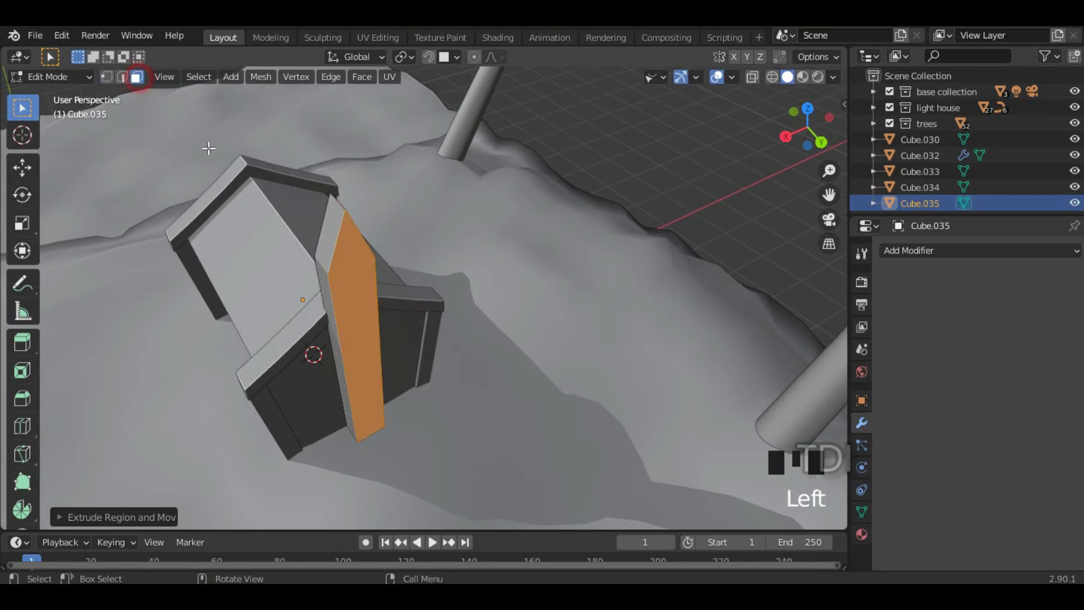
left_click(328, 229)
middle_click_drag(388, 230, 404, 162)
left_click(317, 161, "shift")
type("sz0")
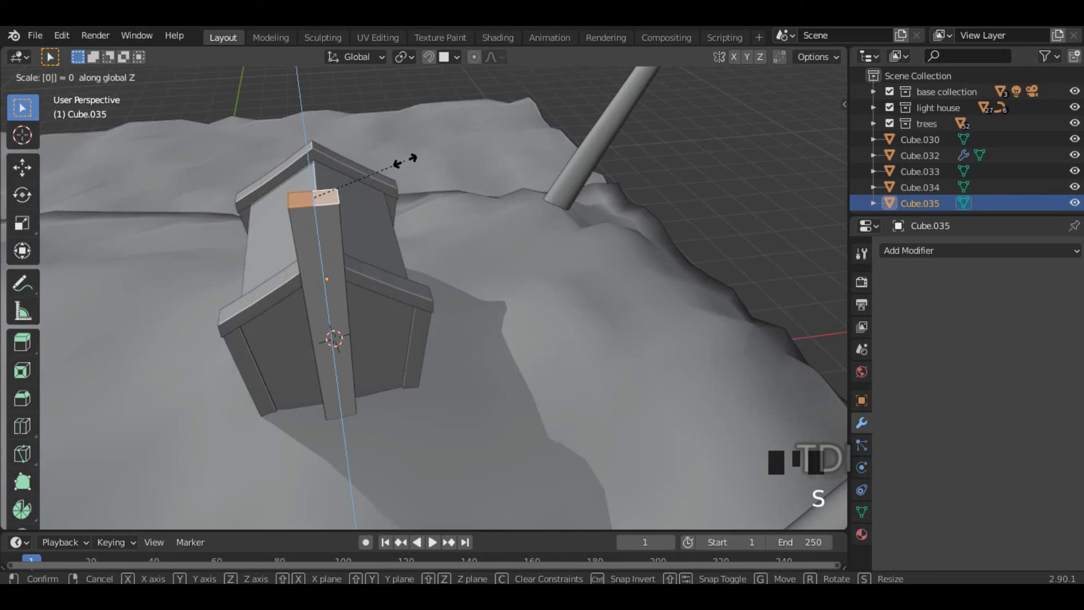
key("Return")
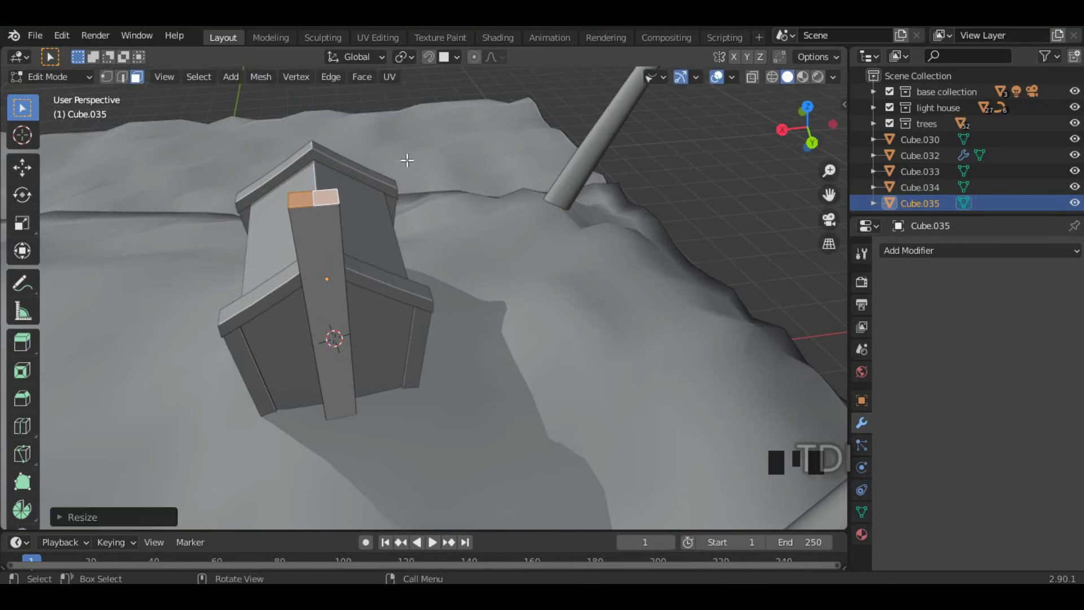
Step: Inset the column's two flat top faces together to leave a rim around the opening area
middle_click_drag(353, 209, 452, 233)
scroll(448, 246, "up", 3)
key("i")
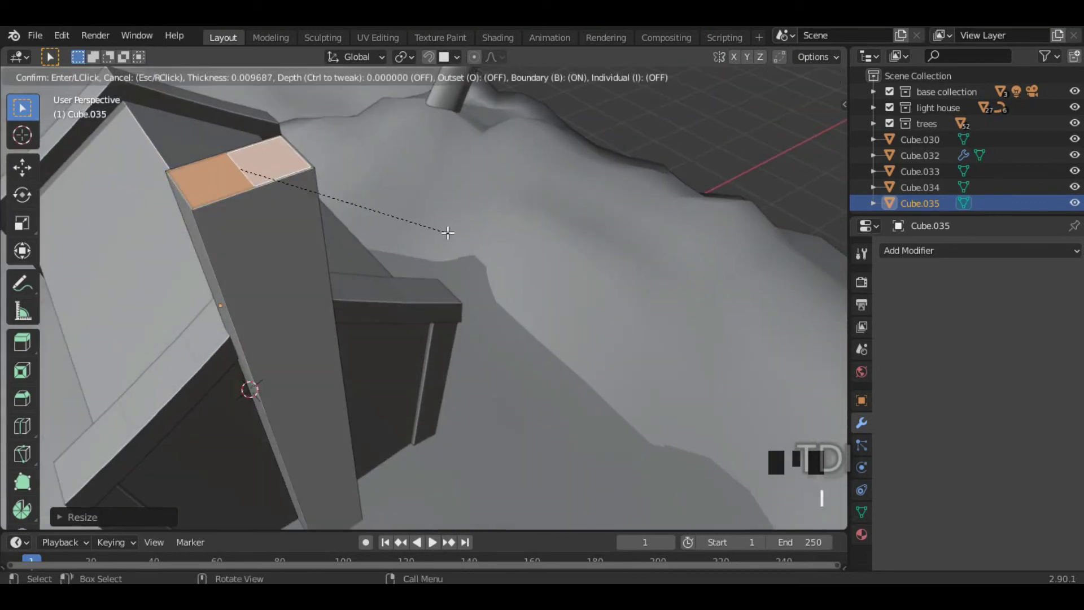
left_click(438, 230)
middle_click_drag(405, 232, 532, 264)
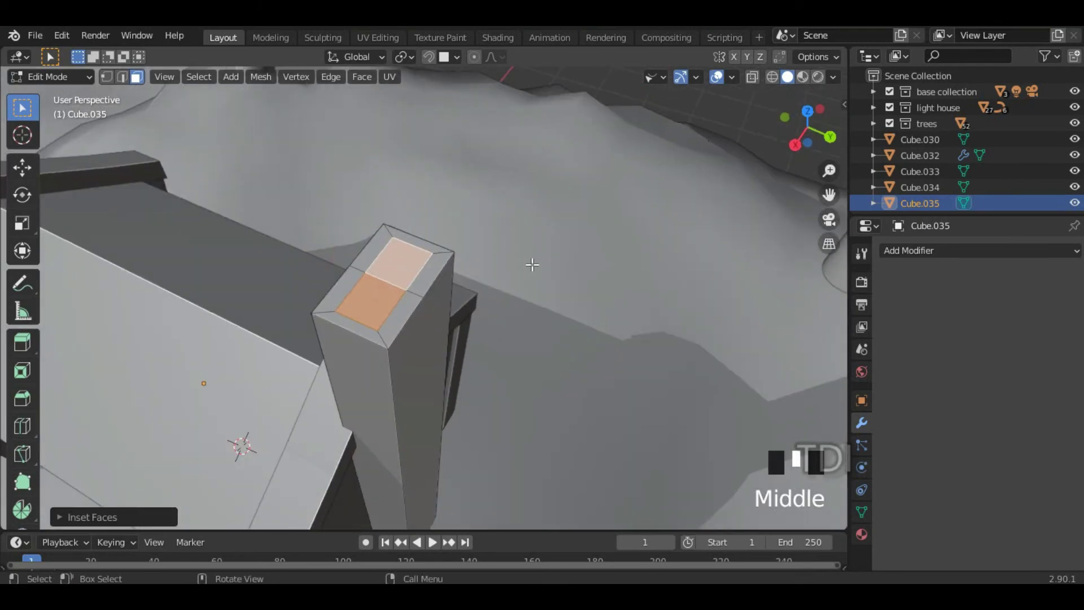
Step: Scale the chimney's inset top faces by about 1.2 along Y to narrow the rim on the long sides
key("s")
key("y")
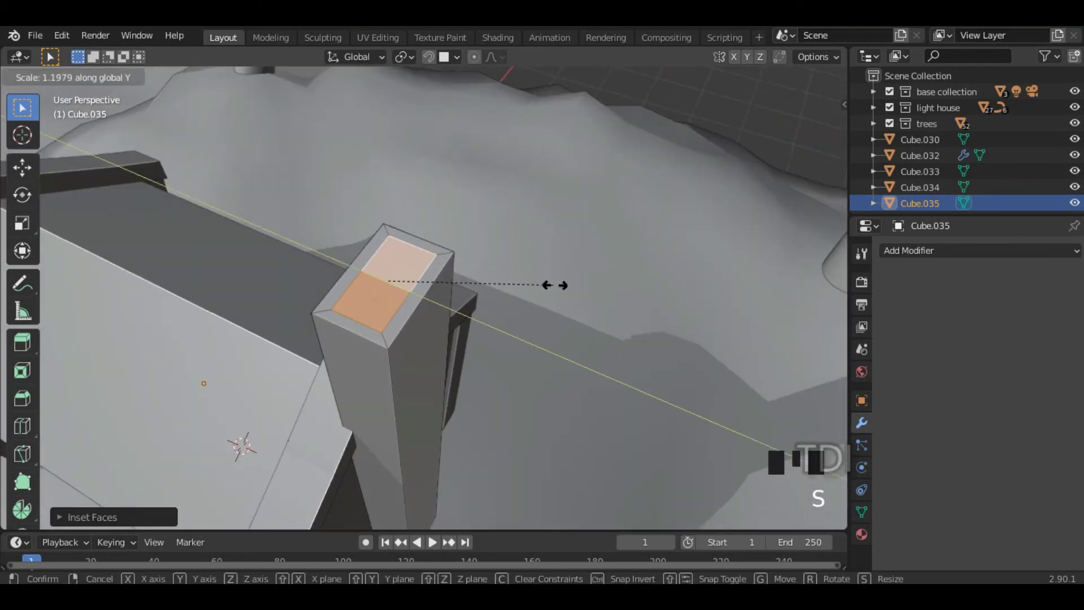
left_click(560, 290)
Step: Extrude the inset top faces down into the chimney to hollow it out, and scale the resulting floor smaller
mouse_move(527, 315)
middle_mouse_down()
mouse_move(474, 315)
mouse_move(532, 295)
middle_mouse_up()
key("e")
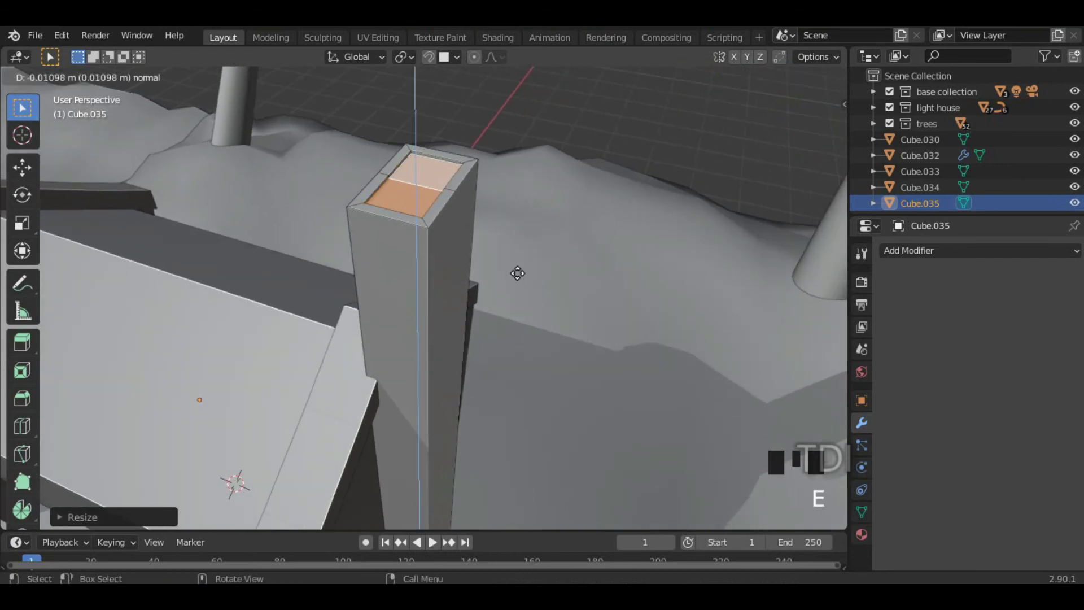
left_click(525, 318)
middle_click_drag(525, 315, 646, 268)
key("s")
left_click(546, 314)
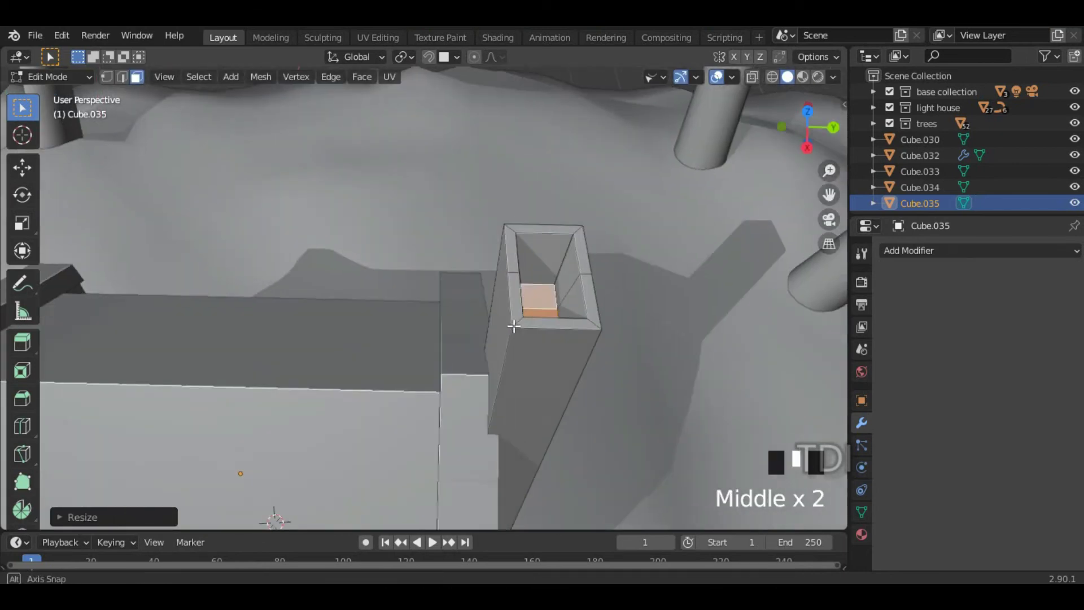
Step: Adjust the height of the chimney's inner floor along Z, then finish editing the chimney object and deselect it
key("g")
key("z")
left_click(644, 282)
scroll(615, 303, "down", 3)
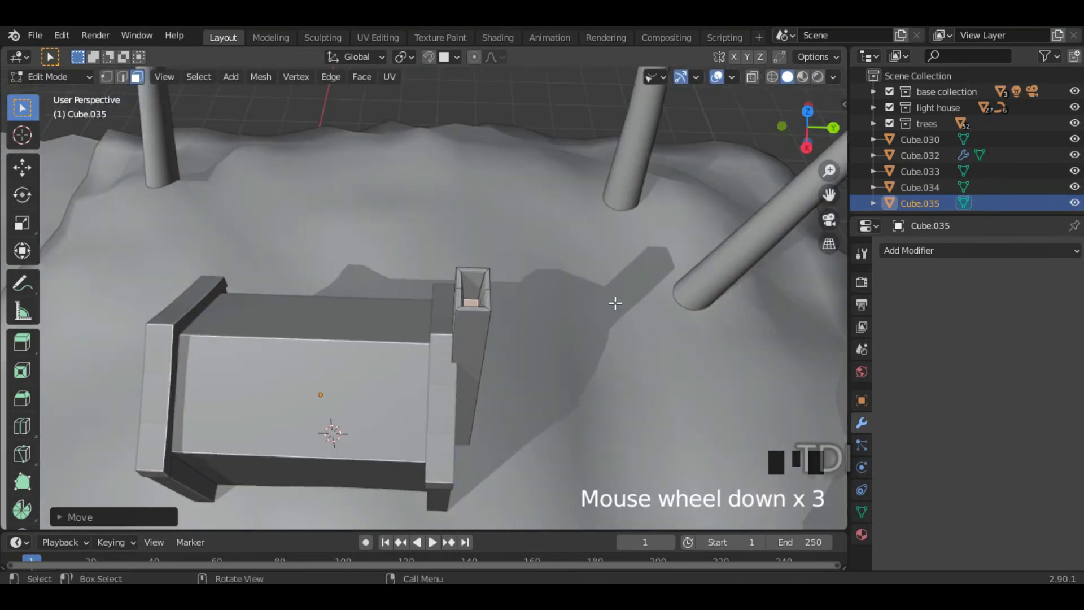
middle_click_drag(600, 303, 504, 295)
key("z")
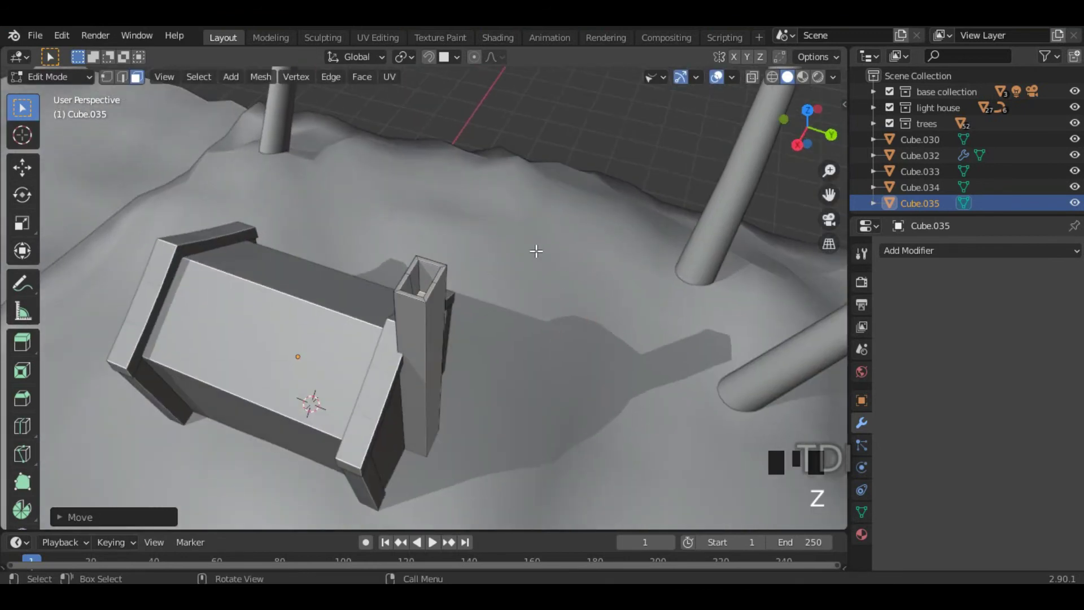
scroll(536, 251, "down", 1)
key("Tab")
middle_click_drag(339, 236, 421, 208)
left_click(317, 165)
Step: Inset the long side wall of the hut body by about 0.53 m to form a window panel
middle_click_drag(510, 284, 390, 324)
scroll(543, 252, "down", 1)
scroll(419, 316, "up", 2)
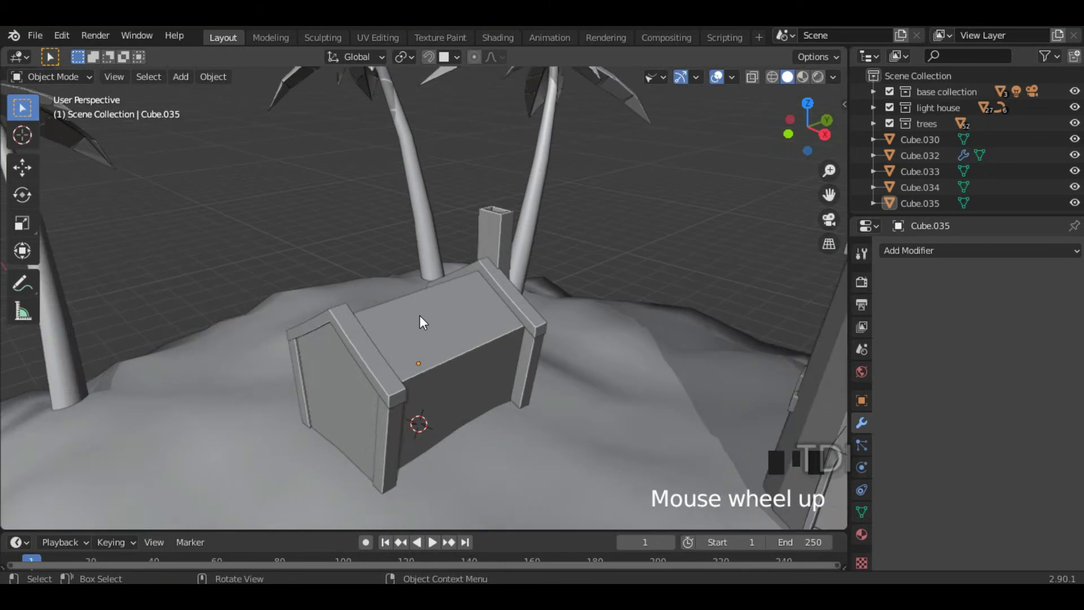
middle_click_drag(431, 336, 487, 339)
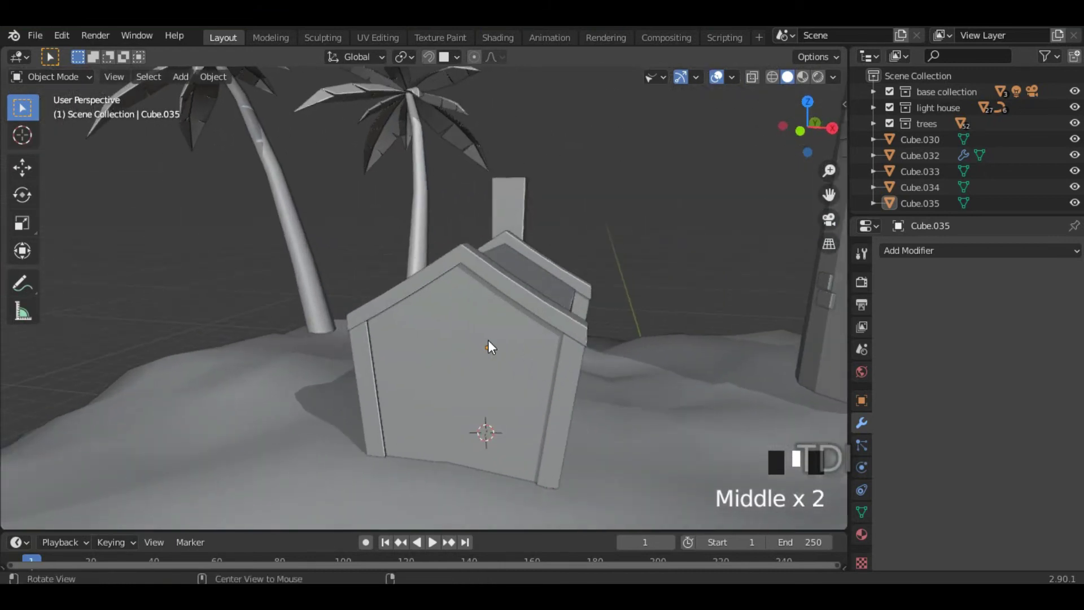
left_click(450, 344)
middle_click_drag(406, 344, 525, 357)
key("Tab")
middle_click_drag(596, 356, 435, 341)
left_click(435, 338)
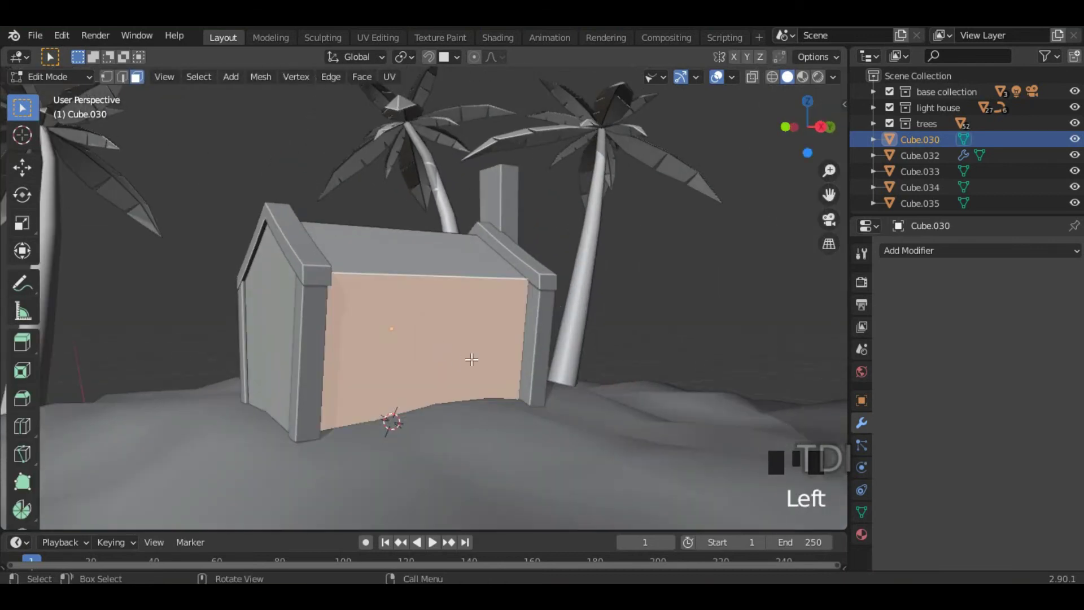
key("i")
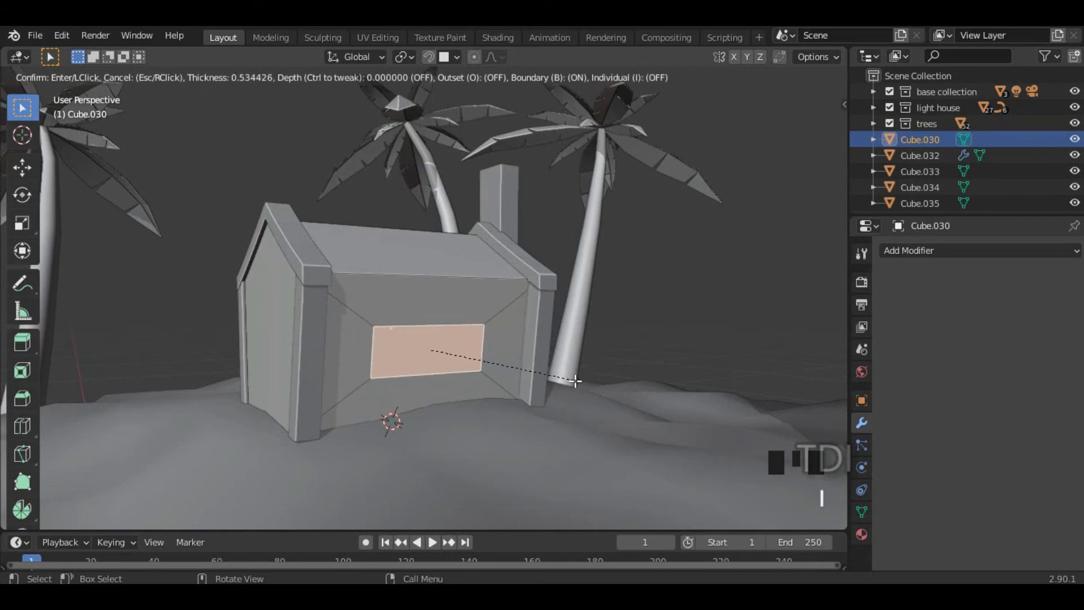
left_click(575, 381)
Step: Narrow the inset panel along Y until it has window proportions
mouse_move(576, 381)
middle_mouse_down()
mouse_move(564, 395)
mouse_move(593, 381)
middle_mouse_up()
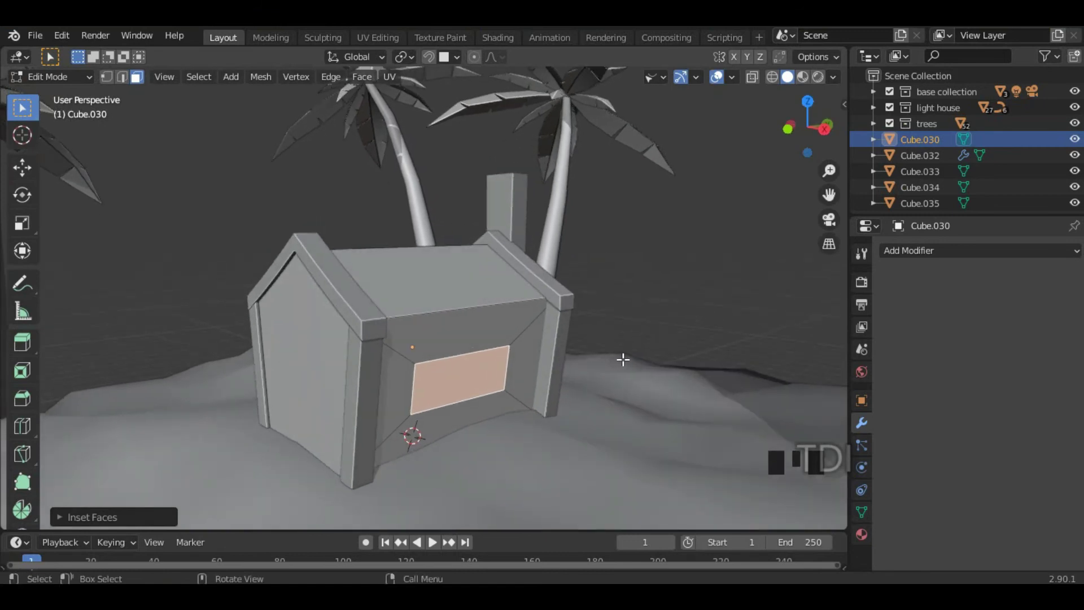
key("s")
key("y")
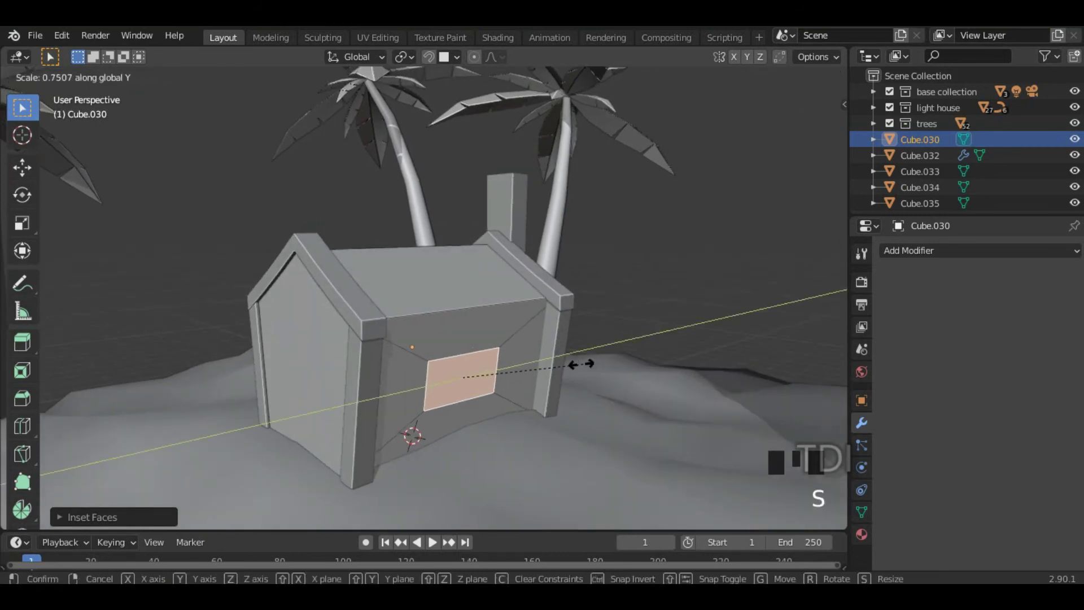
left_click(551, 368)
middle_click_drag(551, 367, 537, 395)
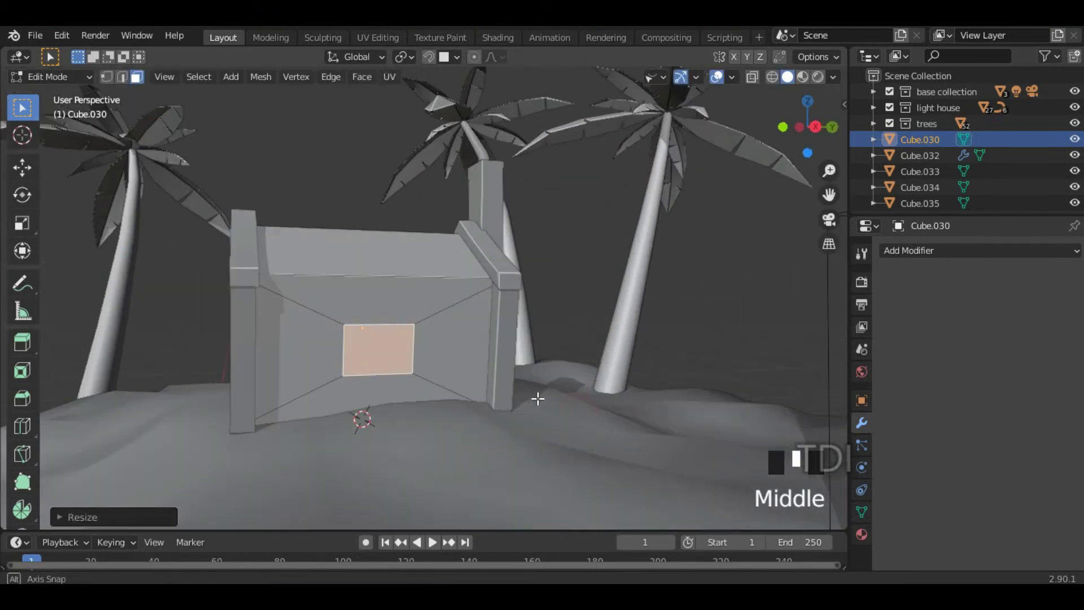
Step: Inset the opposite long side wall of the hut by about 0.55 m
middle_click_drag(383, 367, 564, 356)
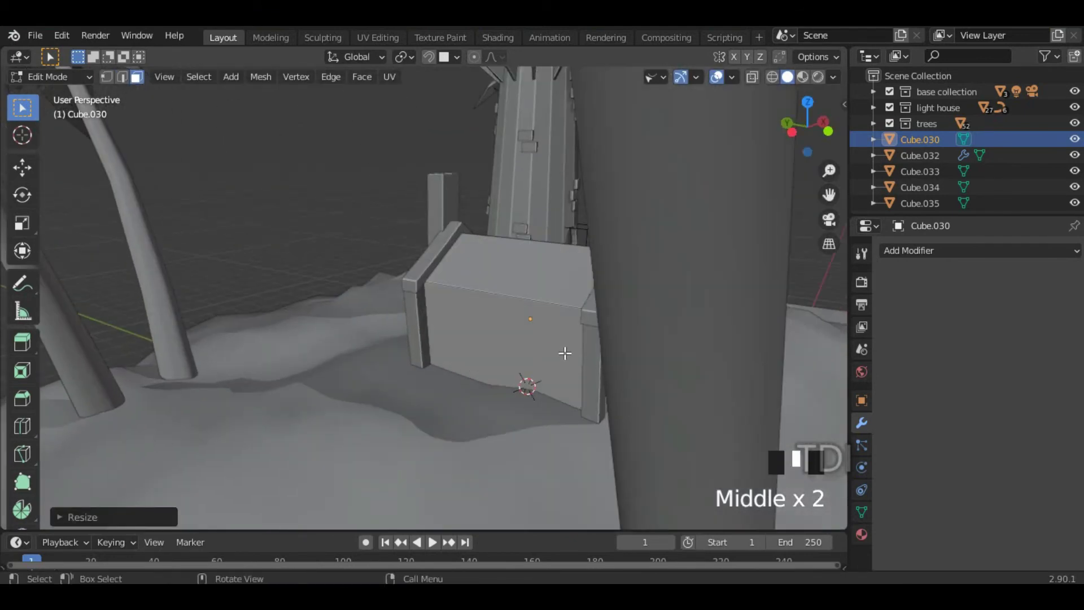
left_click(551, 346)
middle_click_drag(511, 382, 651, 370)
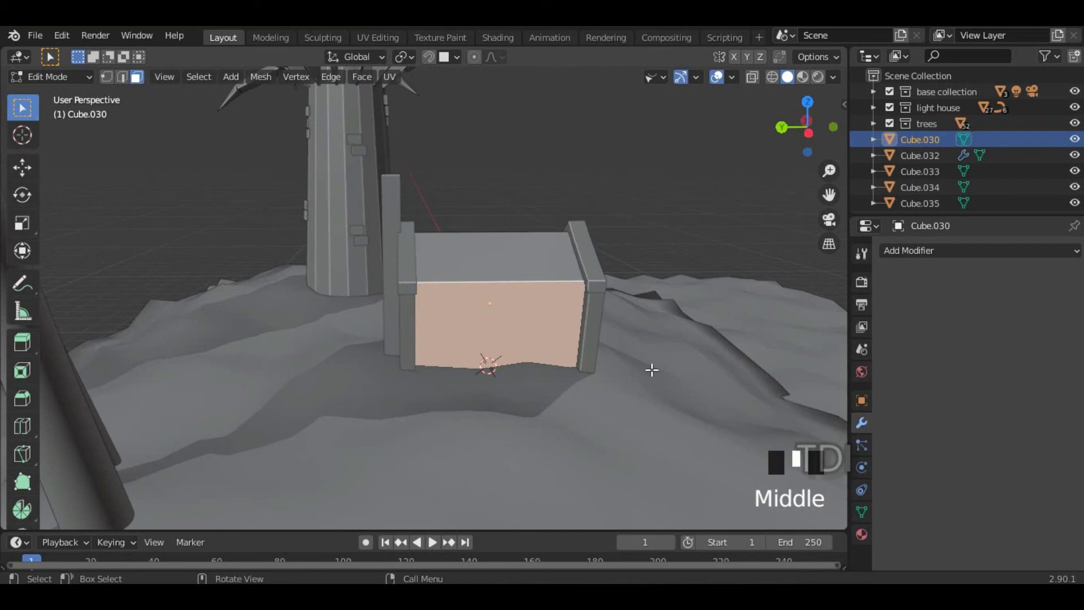
key("i")
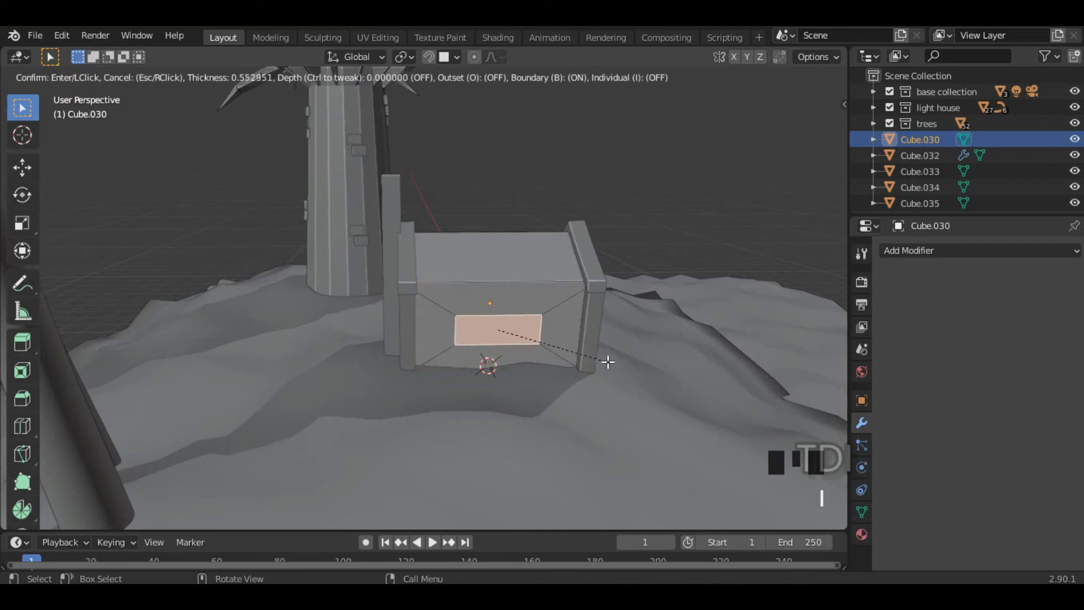
left_click(606, 362)
Step: Narrow this wall's inset panel to about half its width along Y and stretch it taller along Z
key("s")
key("y")
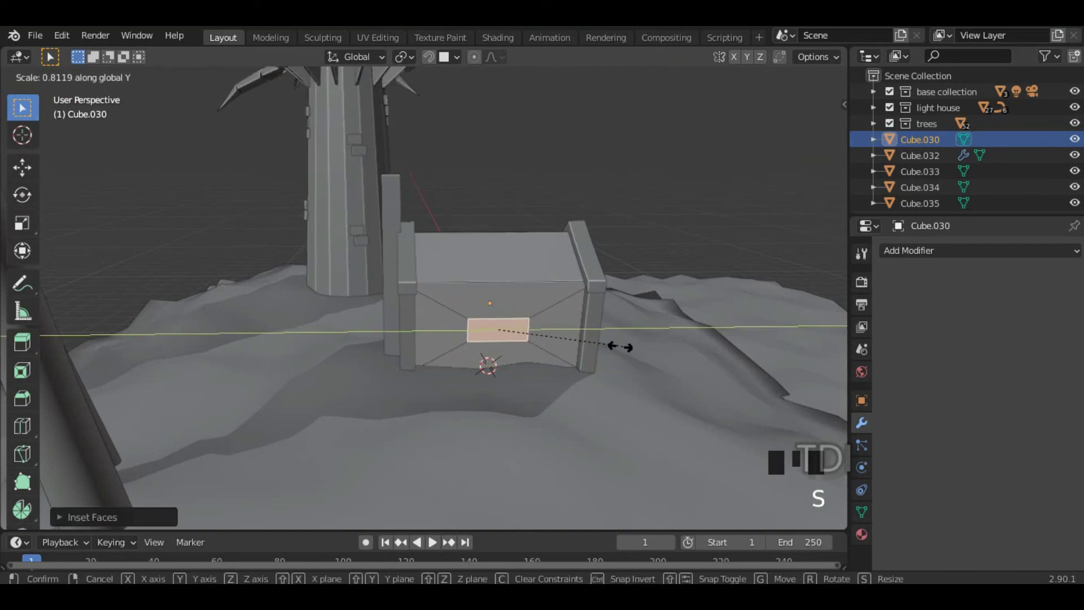
left_click(588, 347)
key("s")
key("z")
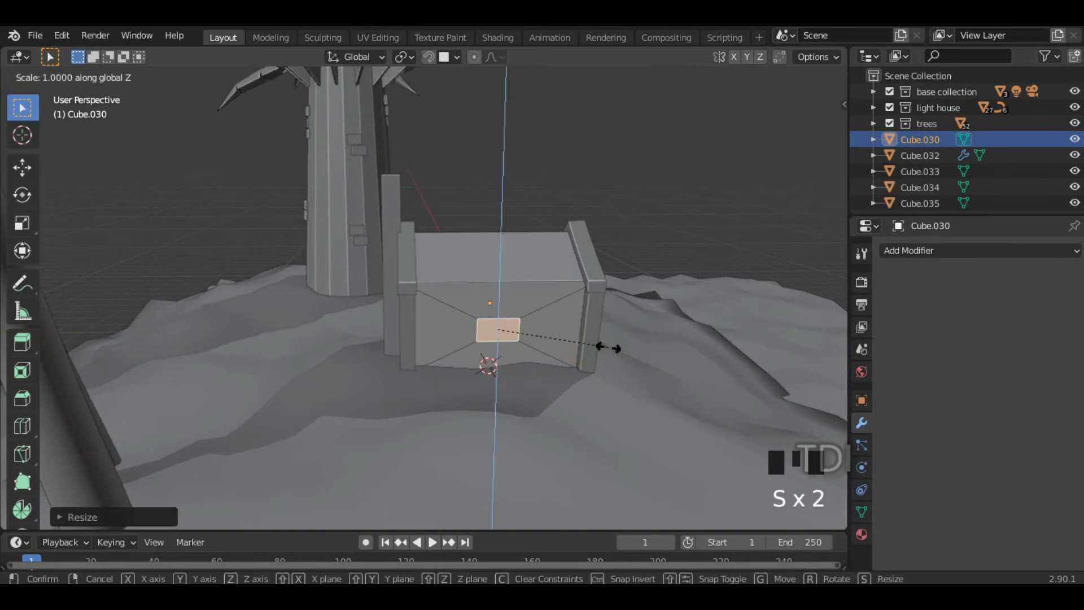
left_click(641, 392)
Step: Widen the nearly square window panel slightly along Y
middle_click_drag(641, 392, 527, 392)
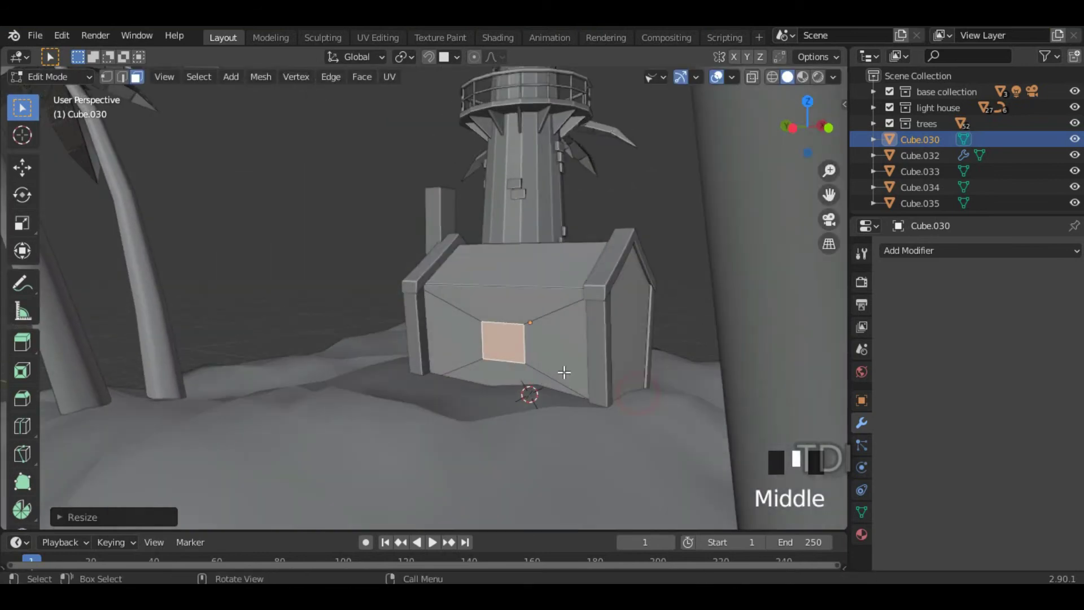
scroll(687, 404, "up", 4)
middle_click_drag(679, 405, 397, 373, "shift")
scroll(397, 373, "up", 3)
scroll(500, 375, "down", 3)
middle_click_drag(501, 374, 636, 375)
key("s")
key("z")
key("s")
key("x")
key("s")
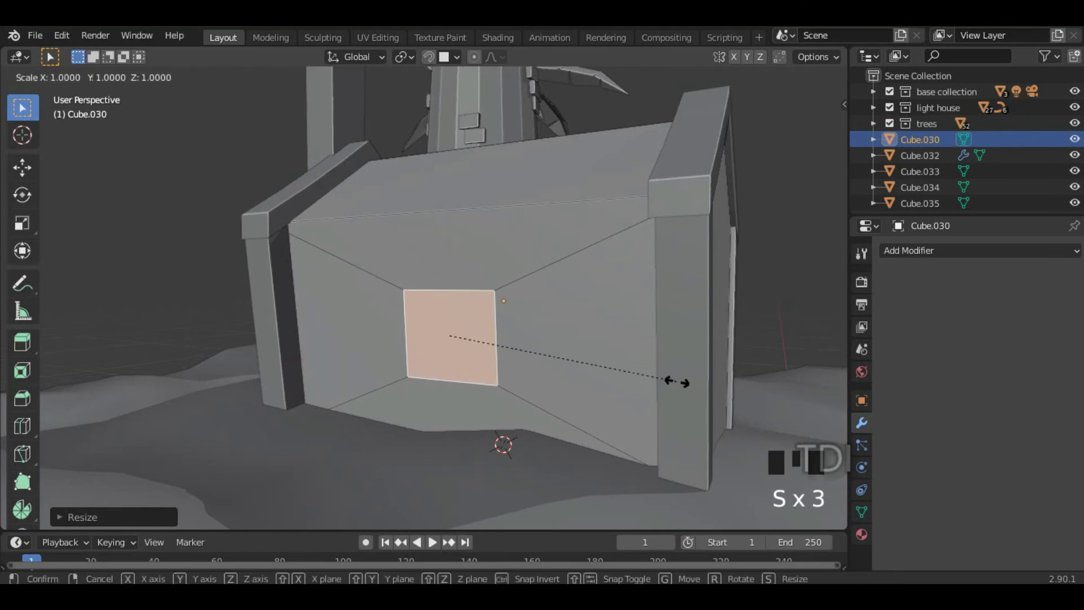
key("y")
left_click(698, 394)
Step: Extrude the window panel slightly inward to recess it into the wall
scroll(677, 390, "down", 3)
mouse_move(630, 378)
middle_mouse_down()
mouse_move(424, 392)
mouse_move(700, 399)
mouse_move(571, 391)
mouse_move(534, 373)
mouse_move(612, 384)
middle_mouse_up()
scroll(516, 382, "up", 3)
key("e")
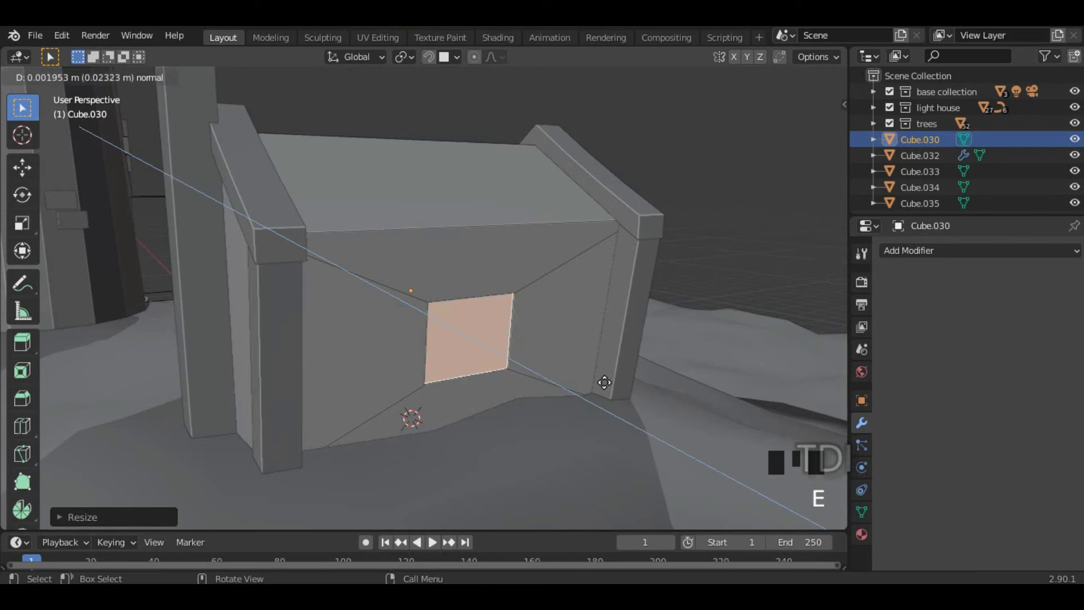
left_click(600, 380)
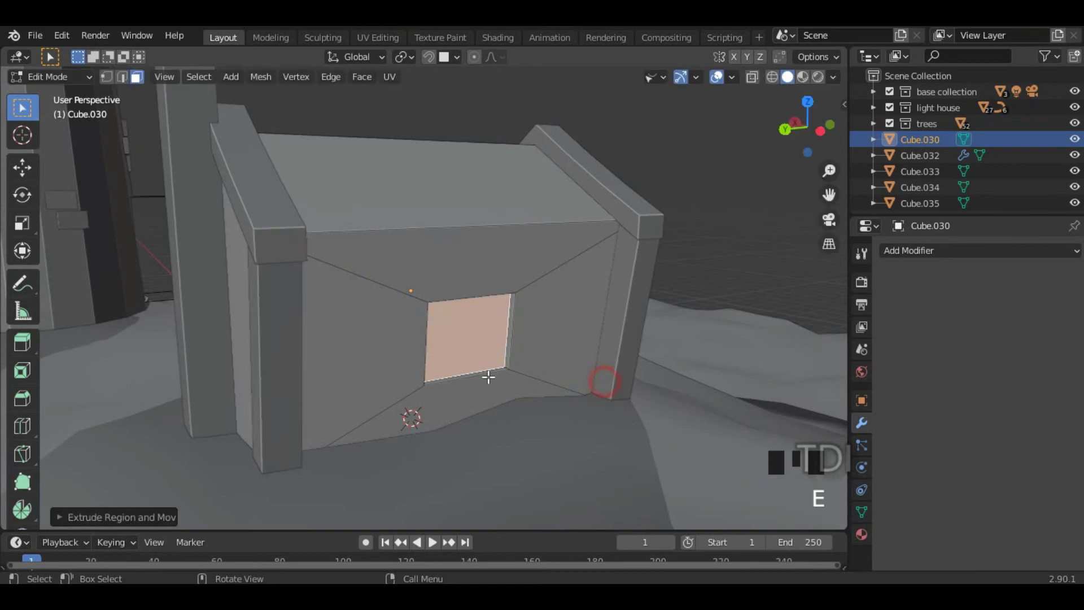
Step: Extrude the recessed window face in place and scale it to about 0.95 to form an inner frame
key("Tab")
scroll(601, 380, "up", 5)
middle_click_drag(612, 381, 591, 368)
key("Tab")
scroll(581, 373, "down", 2)
scroll(592, 373, "up", 2)
key("e")
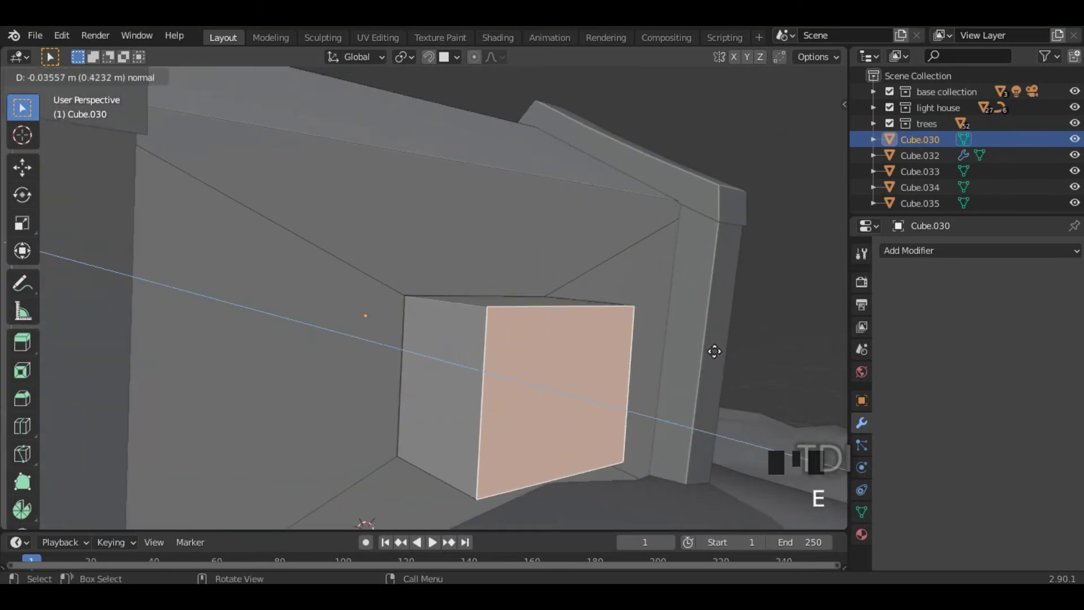
left_click(727, 314)
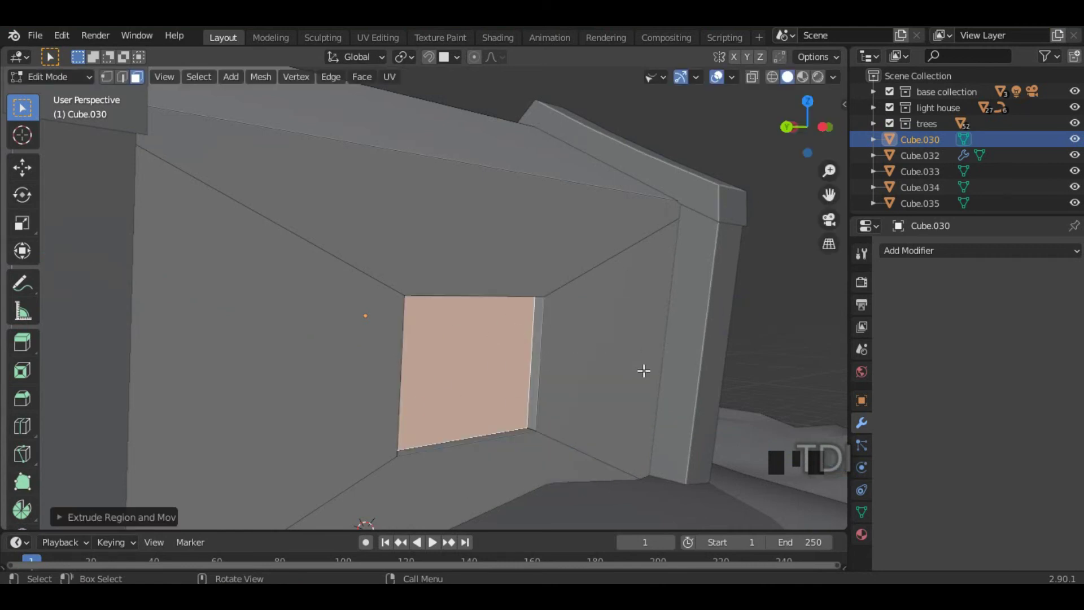
key("s")
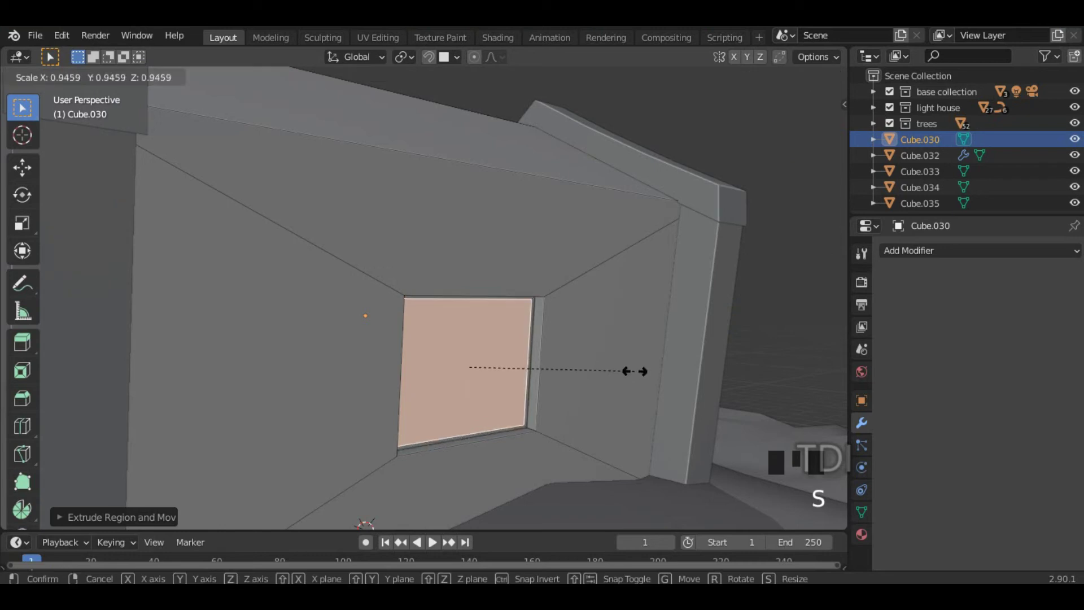
left_click(633, 370)
Step: Extrude the framed window face a little further inward and finish editing the hut body
key("e")
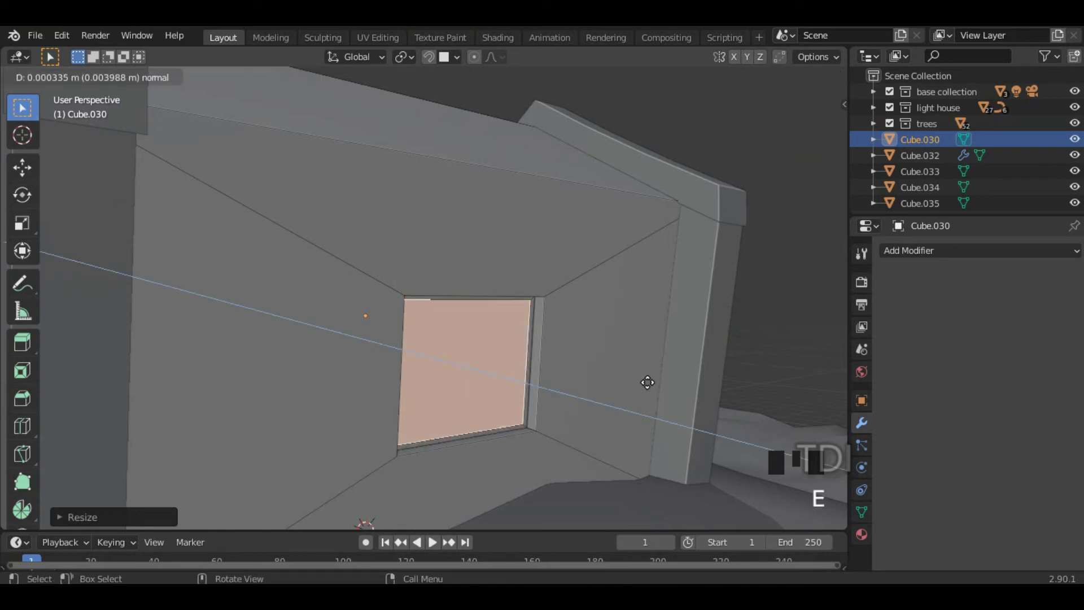
left_click(642, 375)
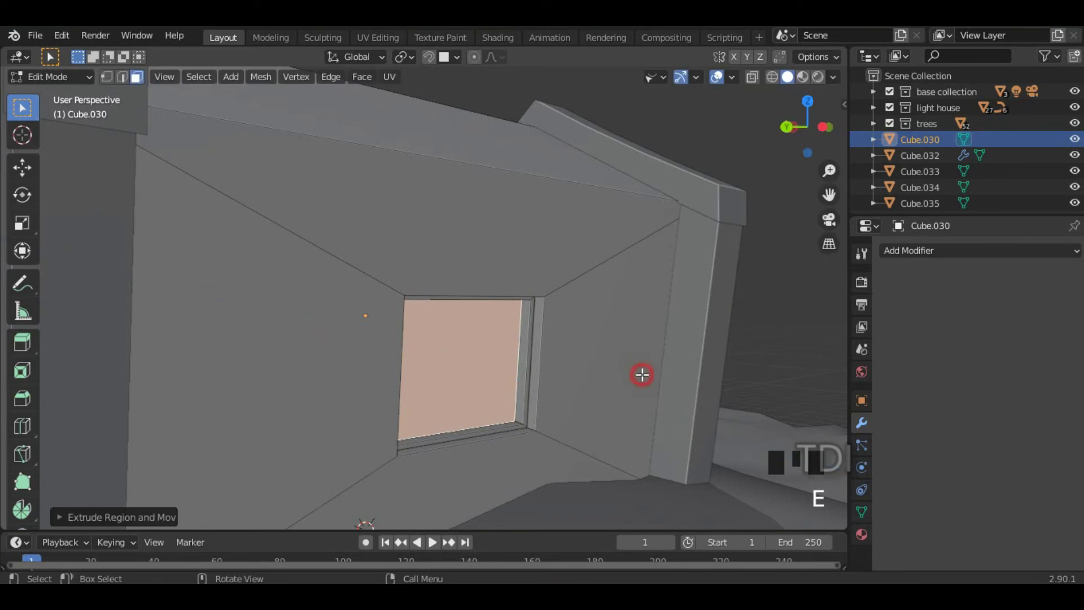
scroll(606, 379, "up", 3)
key("Tab")
Step: Extrude the other long wall's window panel inward by a little less than 0.05 m
middle_click_drag(628, 382, 575, 413)
scroll(567, 407, "down", 2)
left_click(571, 396)
left_click(560, 270)
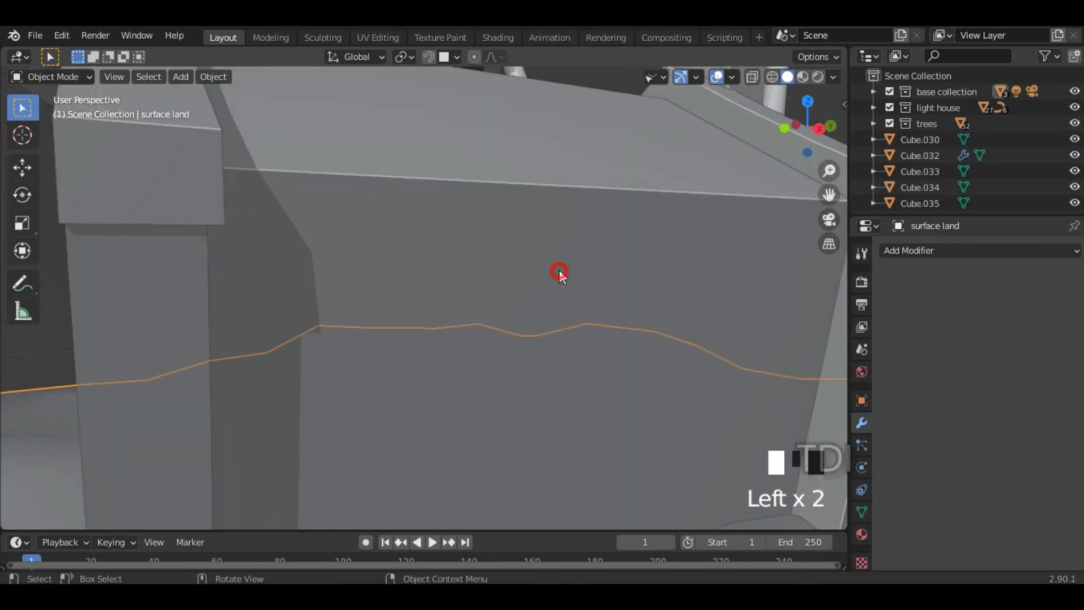
key("Tab")
scroll(582, 327, "down", 2)
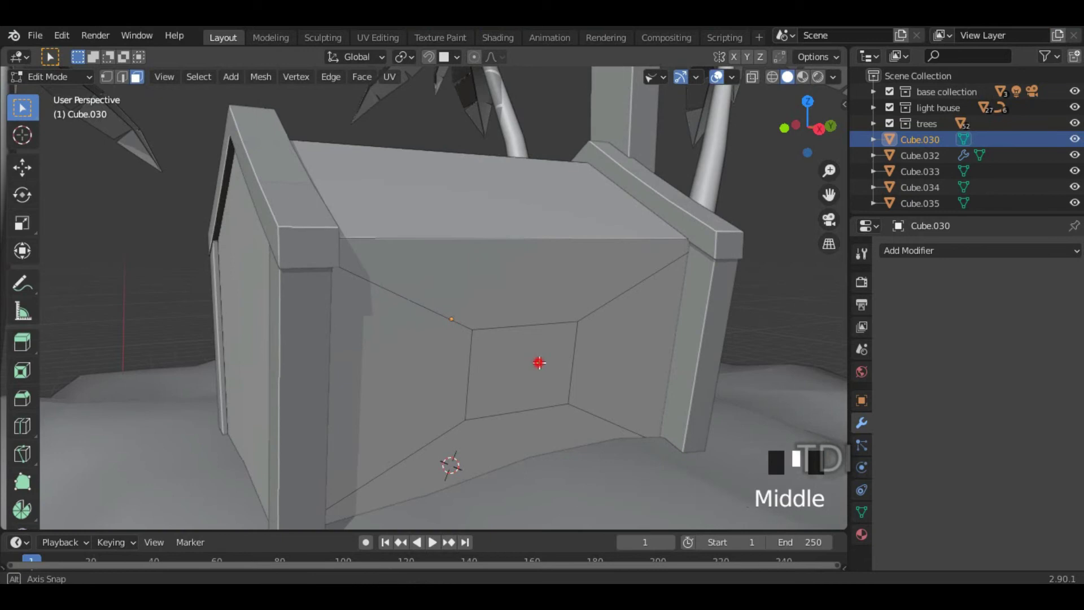
middle_click_drag(539, 365, 148, 90)
left_click(510, 344)
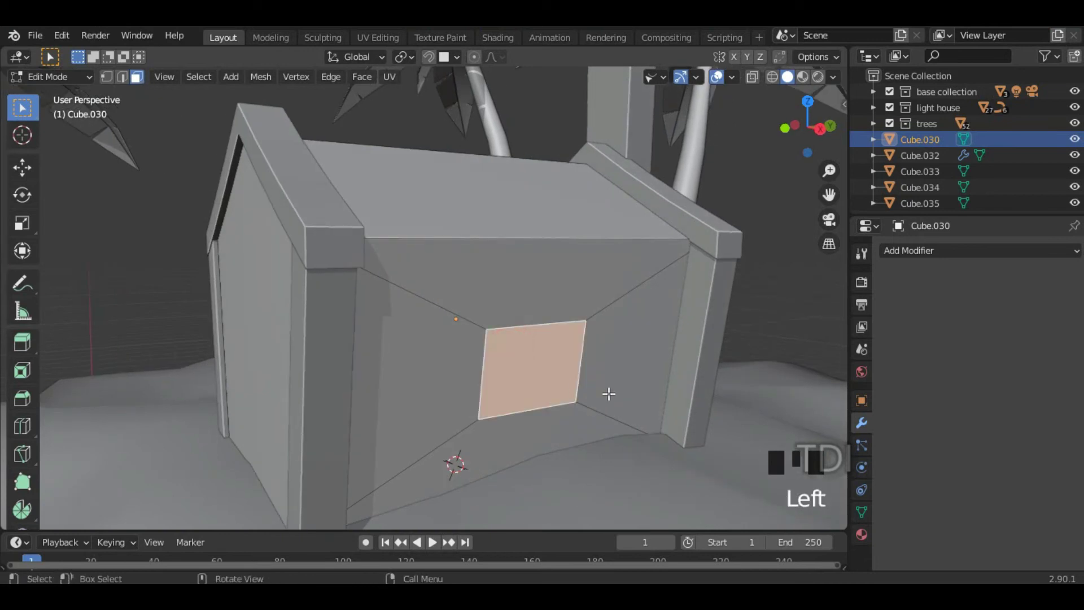
scroll(610, 392, "up", 2)
middle_click_drag(614, 382, 599, 322, "shift")
key("KP_Decimal")
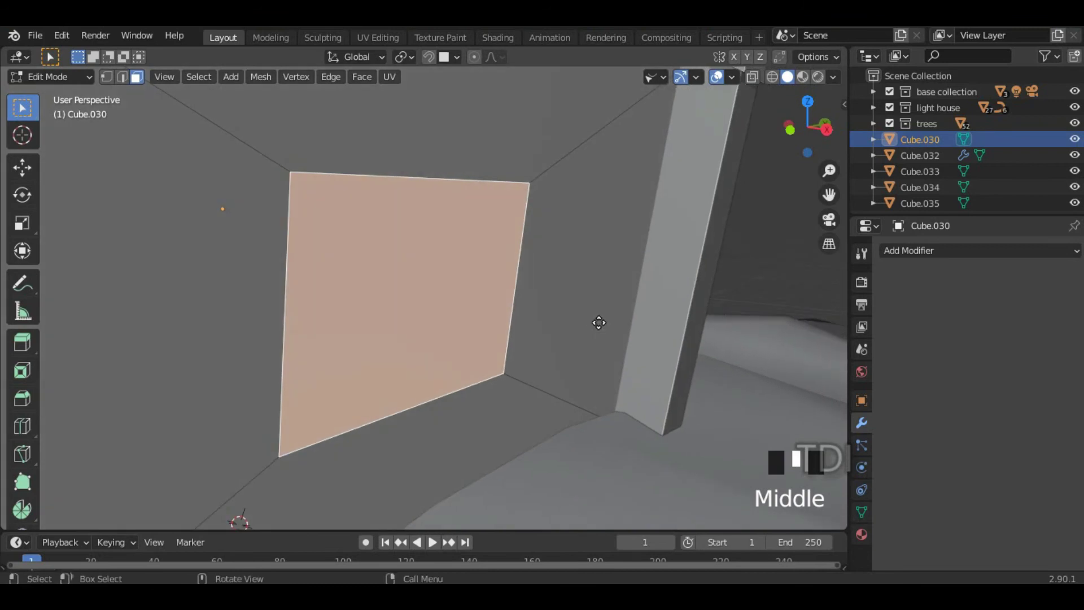
key("e")
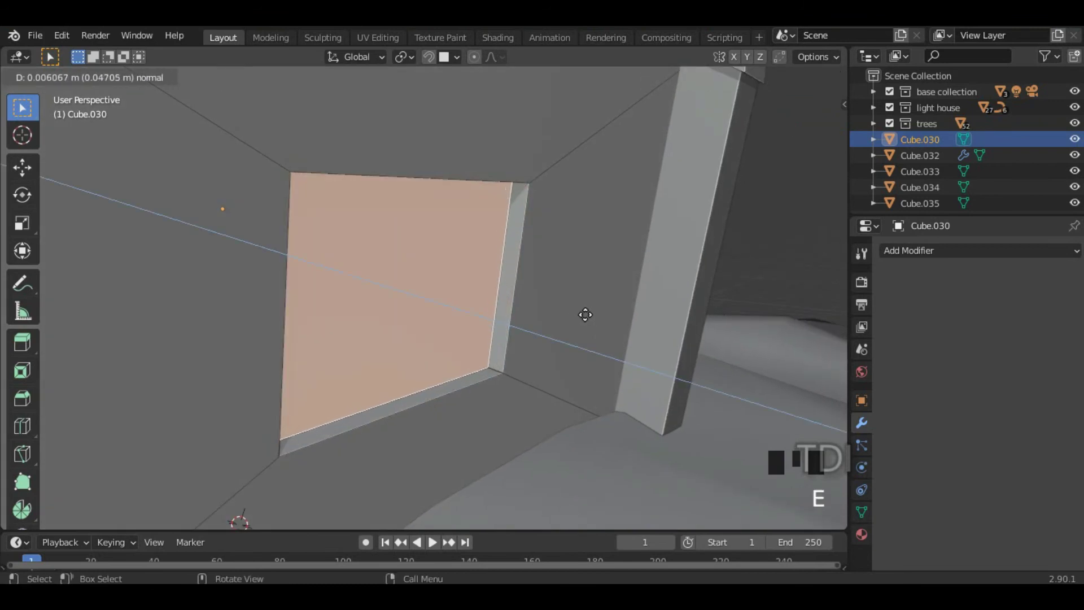
left_click(586, 315)
Step: Extrude this recessed window face in place and scale it down slightly to form a matching inner frame
key("e")
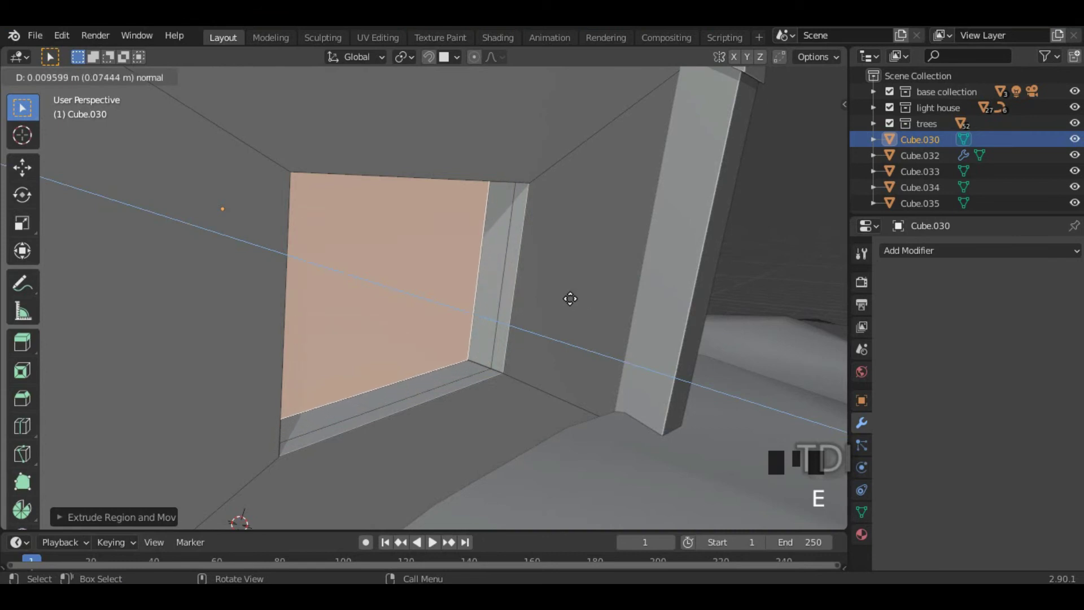
right_click(570, 299)
key("s")
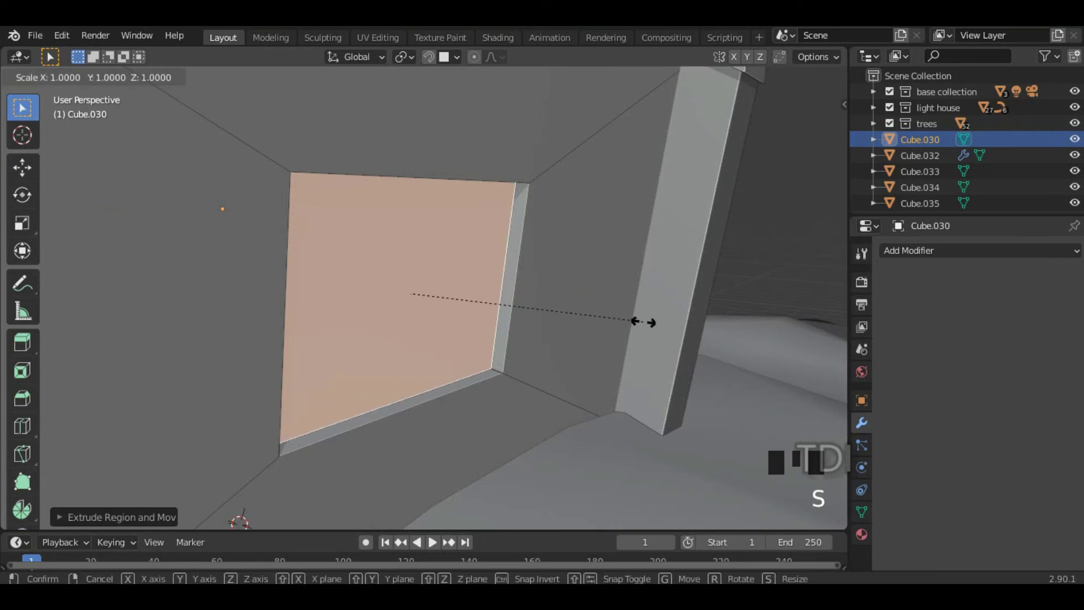
left_click(633, 321)
middle_click_drag(617, 329, 565, 316)
scroll(666, 260, "up", 4)
middle_click_drag(695, 252, 642, 328, "shift")
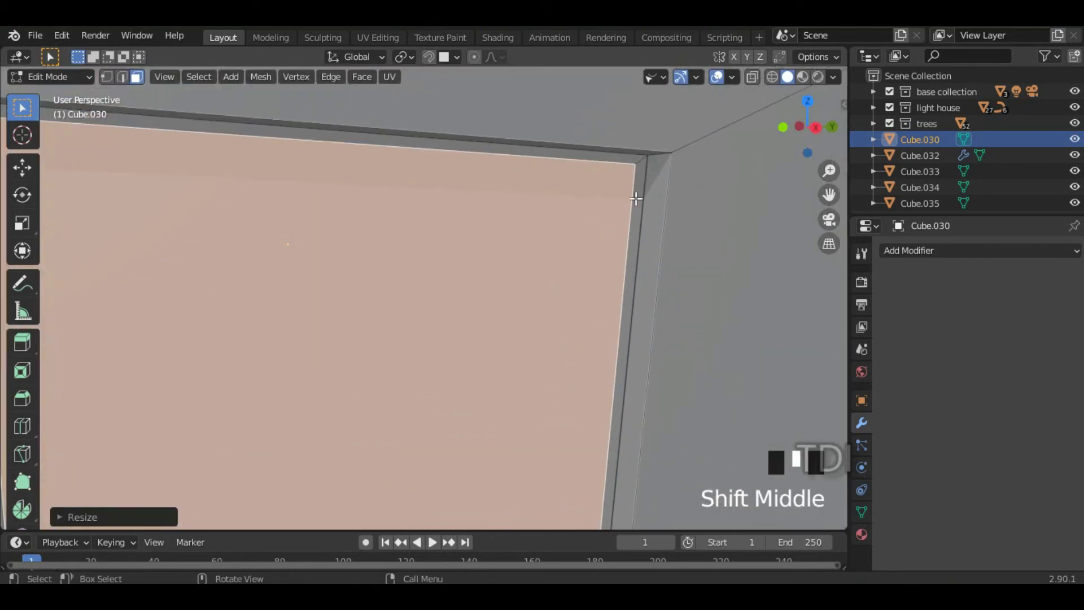
middle_click_drag(651, 239, 684, 258)
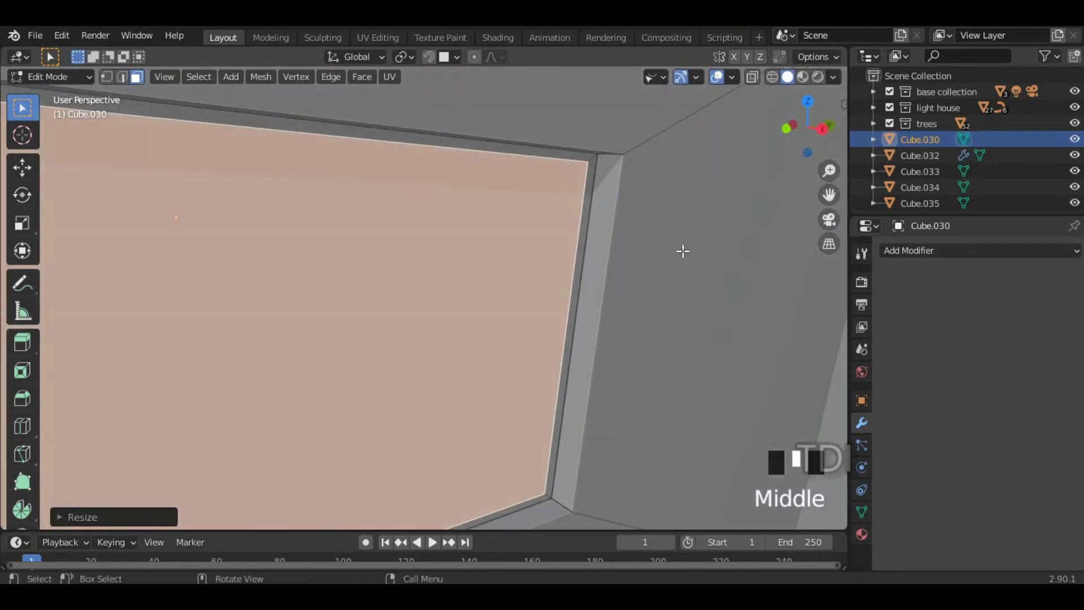
Step: Extrude the framed window face inward by about 0.035 m and finish editing the hut body
key("e")
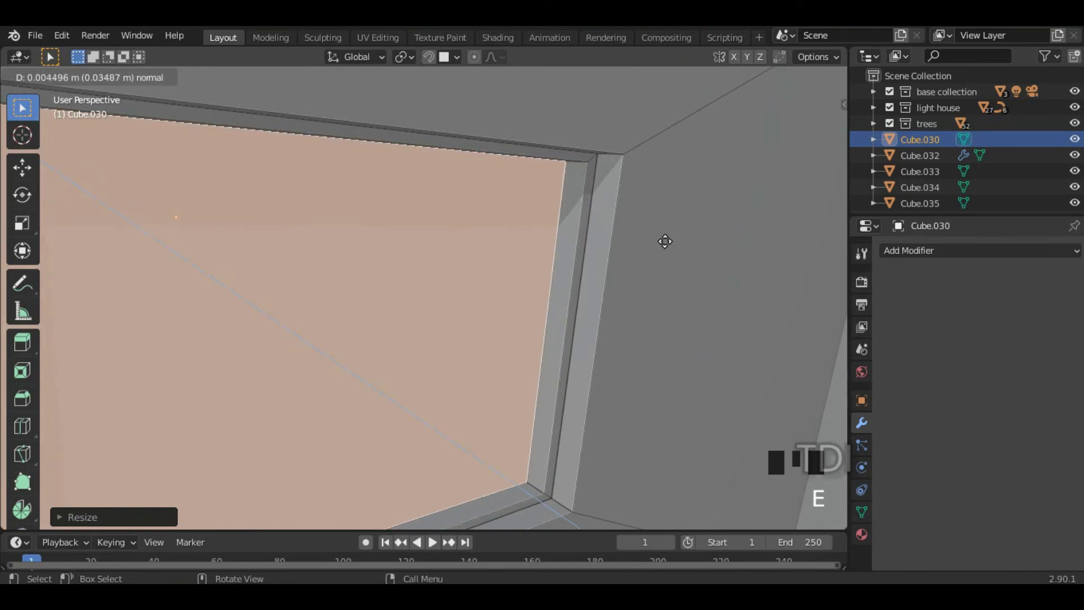
left_click(665, 241)
key("Tab")
scroll(634, 254, "down", 5)
middle_click_drag(572, 284, 544, 276)
mouse_move(424, 279)
middle_mouse_down()
mouse_move(531, 281)
mouse_move(424, 288)
middle_mouse_up()
scroll(501, 297, "down", 5)
middle_click_drag(502, 297, 443, 279)
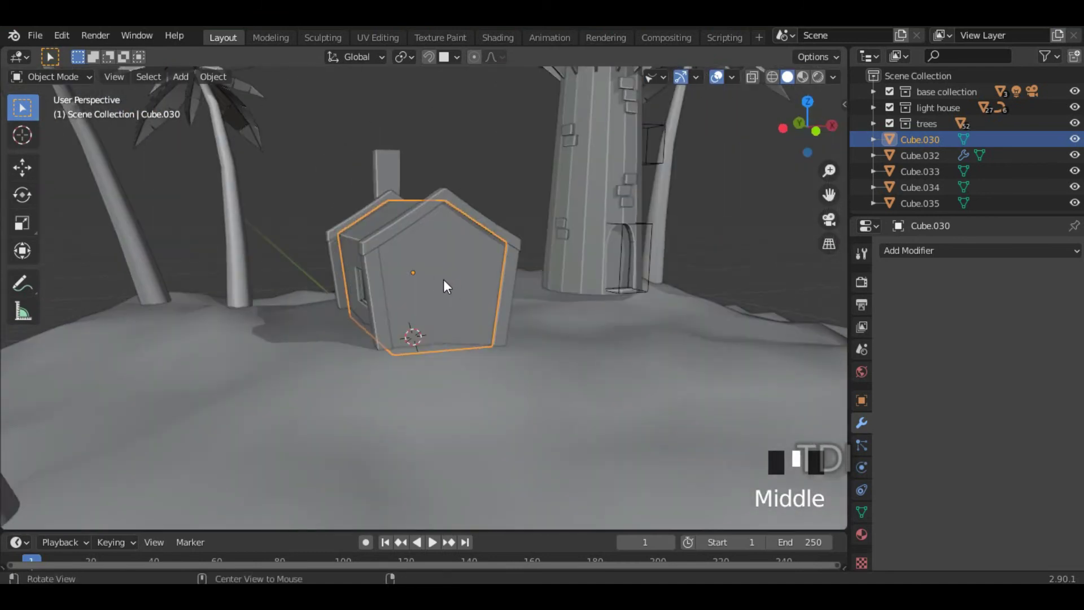
Step: Open the hut body for editing and select its front gable wall face
left_click(433, 281)
left_click(434, 246)
key("Tab")
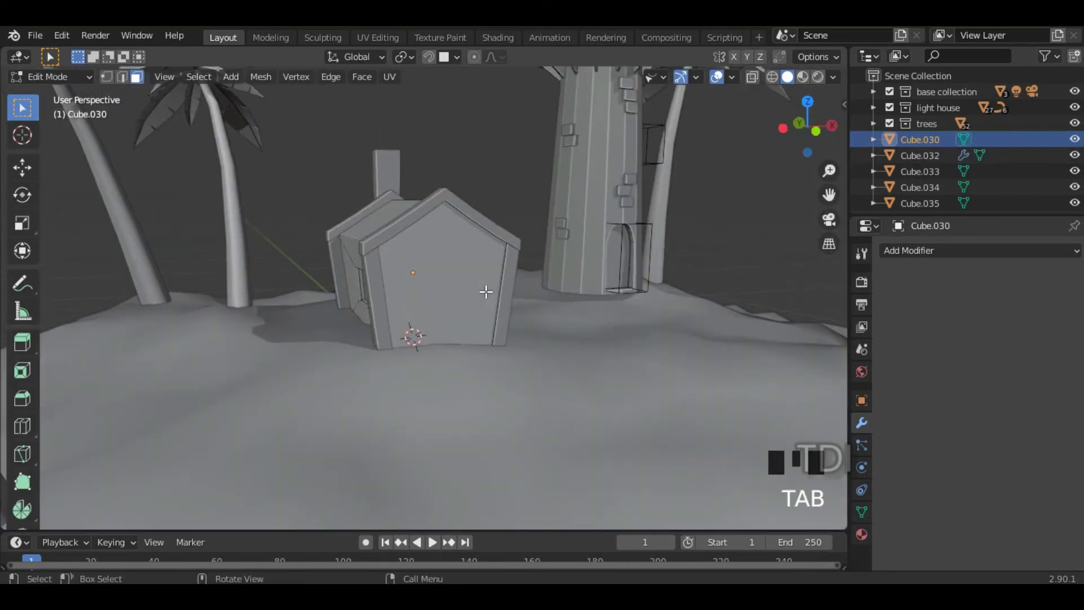
scroll(485, 291, "up", 3)
left_click(455, 249)
scroll(466, 291, "down", 2)
mouse_move(466, 291)
middle_mouse_down()
mouse_move(476, 296)
mouse_move(466, 301)
middle_mouse_up()
middle_click_drag(564, 290, 551, 302)
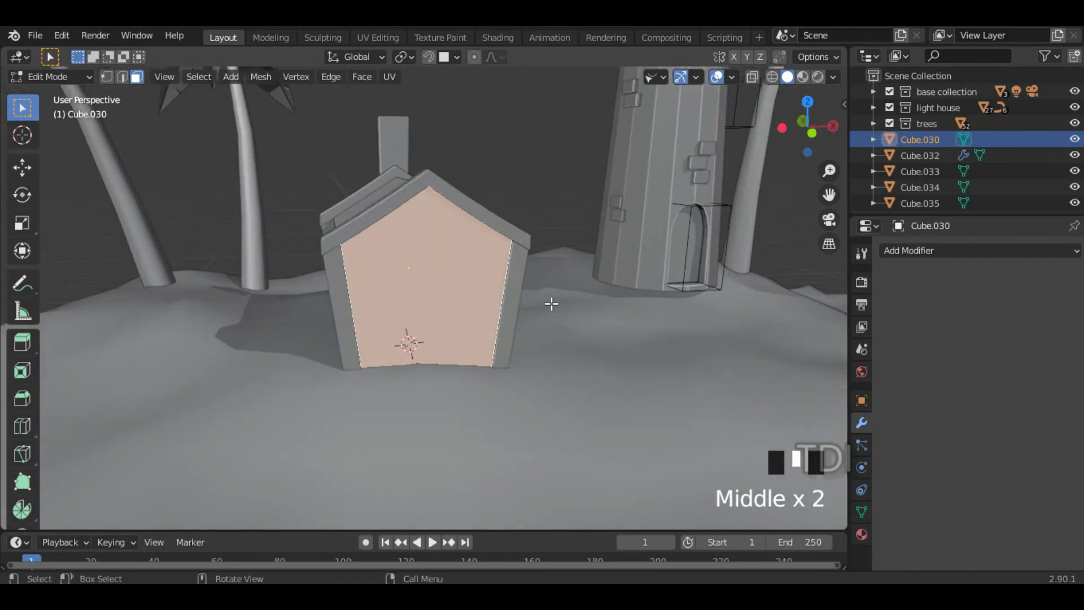
key("i")
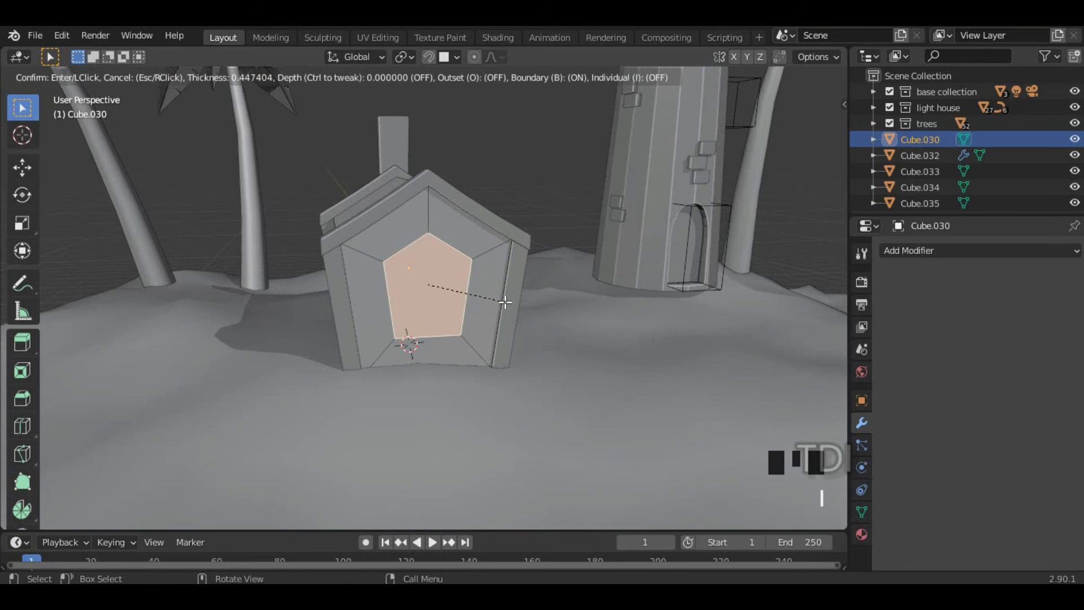
key("Escape")
key("ctrl+z")
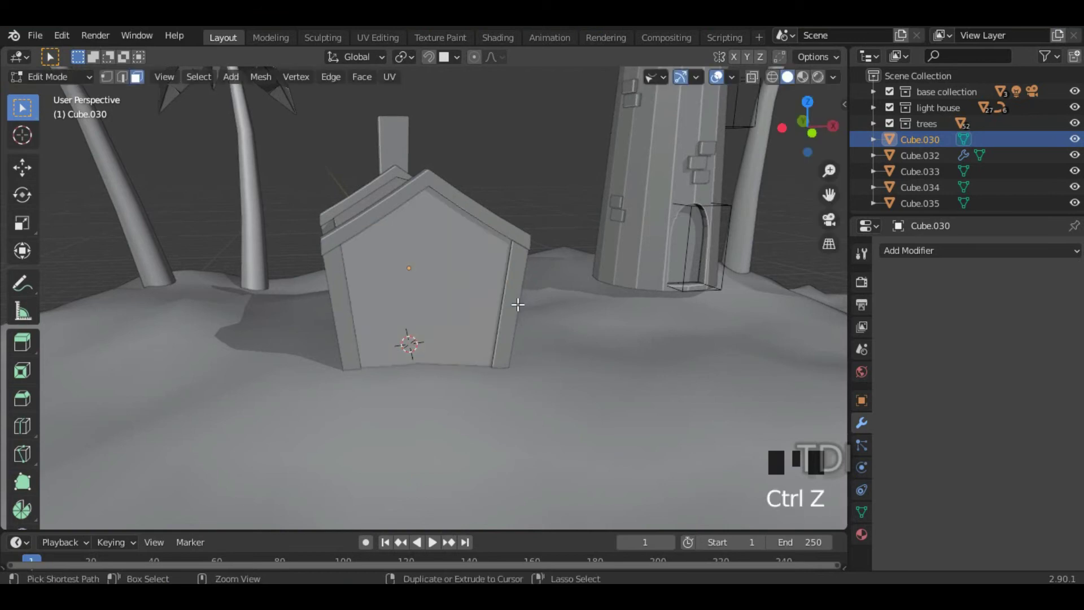
Step: Duplicate the hut's front gable wall face in place and separate the copy into its own object
middle_click_drag(464, 295, 498, 298)
left_click(456, 290)
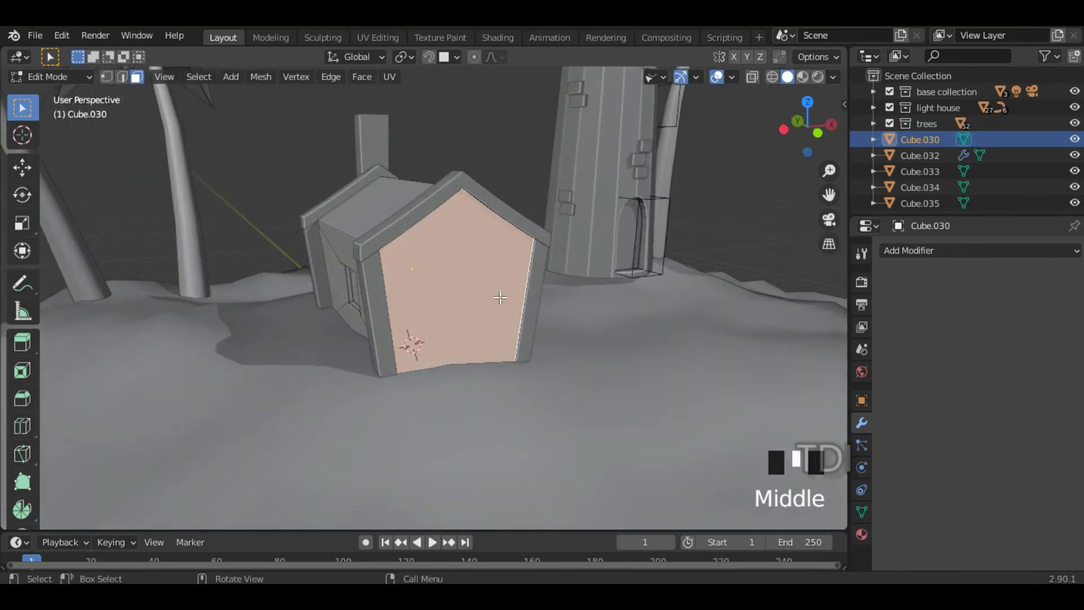
key("shift+d")
right_click(592, 242)
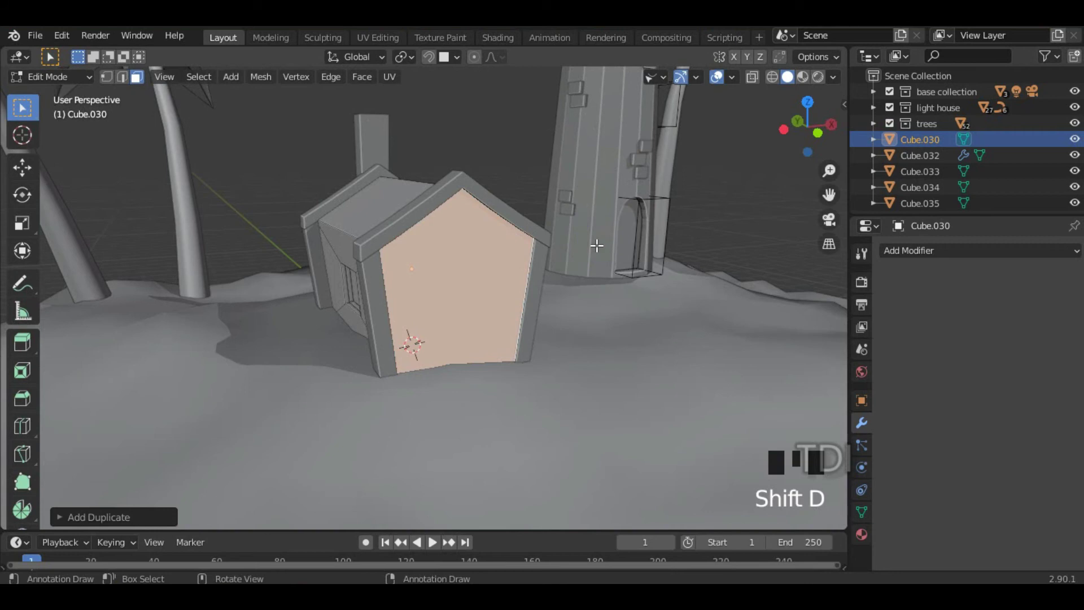
key("p")
left_click(585, 246)
key("Tab")
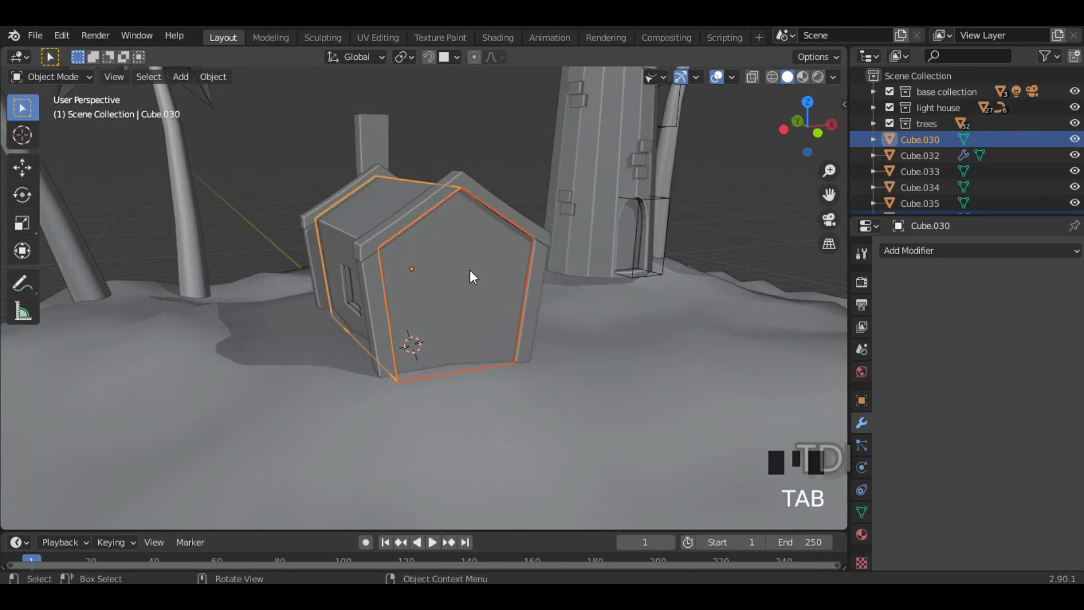
Step: Narrow the separated gable panel to about 0.5 along X in edit mode
left_click(468, 265)
middle_click_drag(466, 262, 631, 257)
key("Tab")
key("a")
key("s")
key("x")
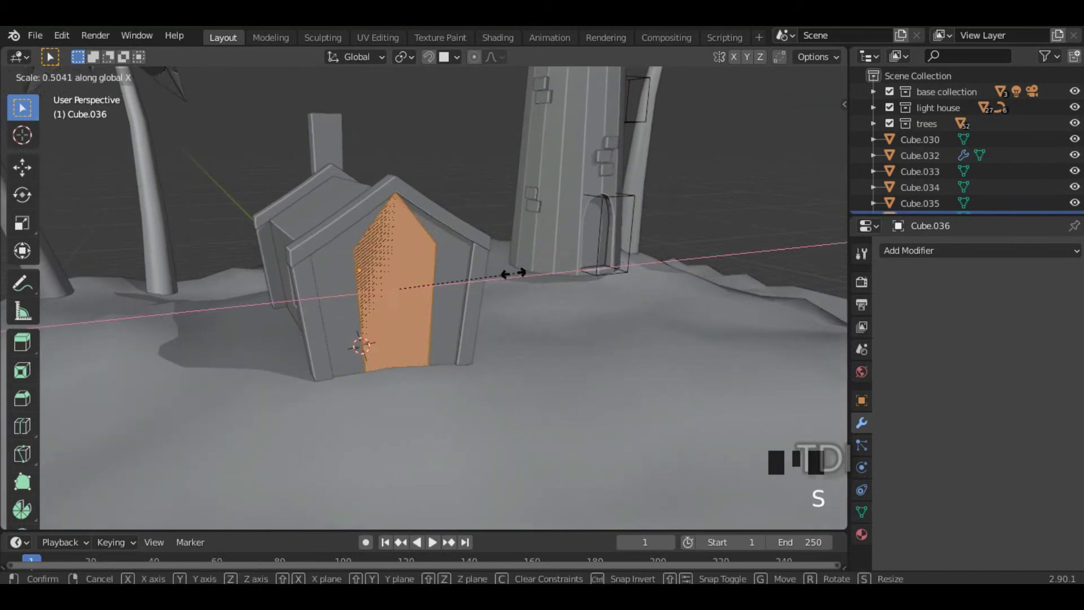
left_click(506, 275)
Step: Scale the panel down along Z and readjust its width along X to give it door proportions
key("s")
key("z")
left_click(468, 273)
key("s")
key("x")
left_click(544, 272)
key("s")
key("z")
left_click(538, 275)
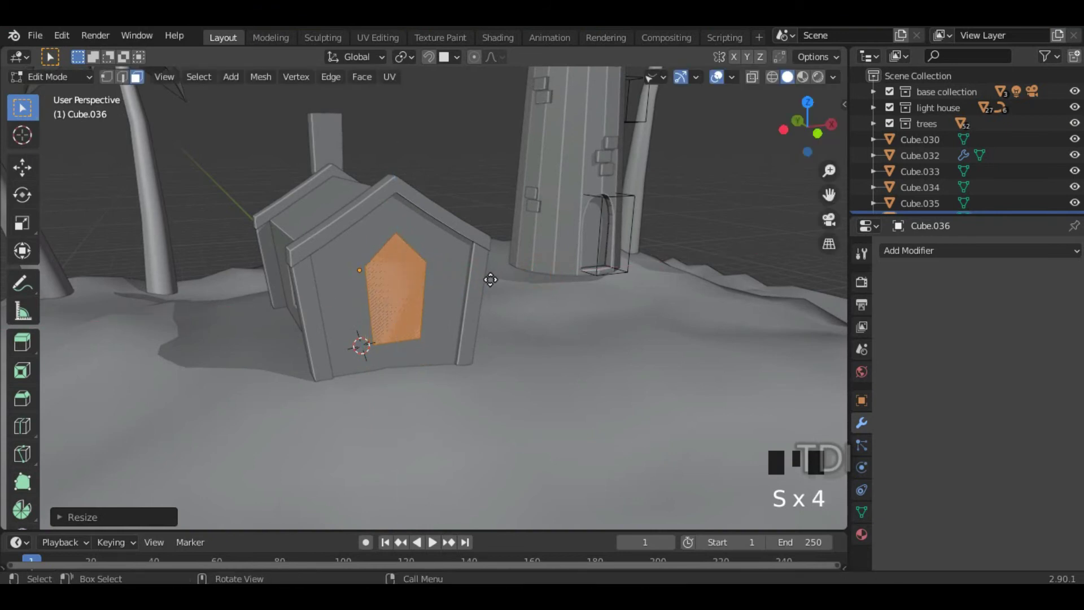
Step: Lower the door panel along Z to the base of the front wall and finish editing it
key("g")
key("z")
left_click(492, 307)
key("shift+z")
middle_click_drag(522, 319, 469, 317)
scroll(436, 314, "up", 4)
key("shift+z")
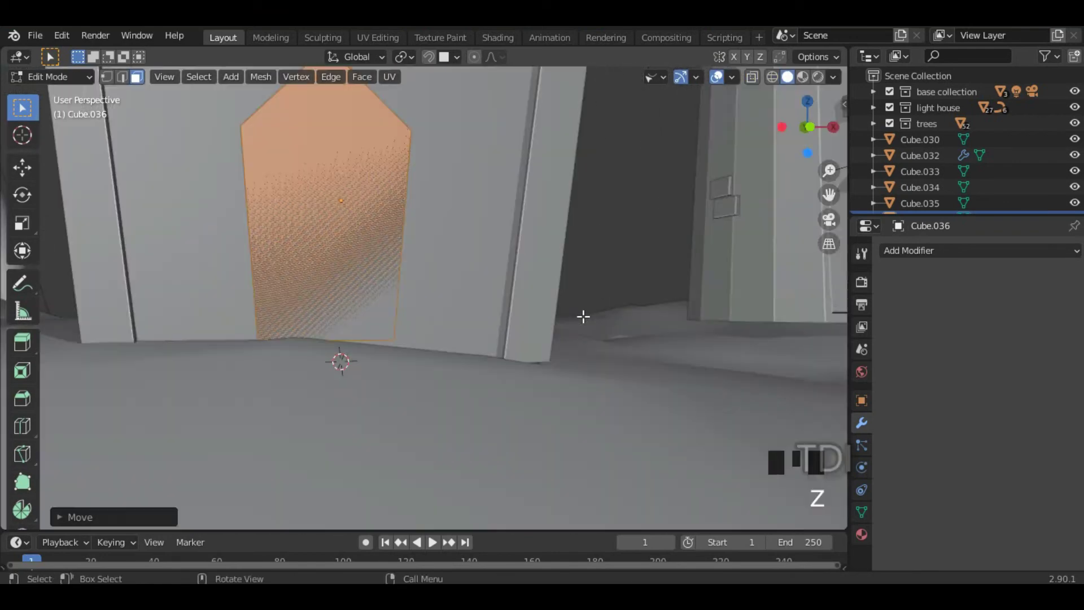
key("Tab")
Step: Hide the surface land object around the hut
scroll(496, 354, "down", 3)
left_click(496, 354)
scroll(543, 350, "down", 5)
mouse_move(561, 374)
middle_mouse_down()
mouse_move(609, 363)
mouse_move(552, 368)
mouse_move(552, 379)
middle_mouse_up()
key("h")
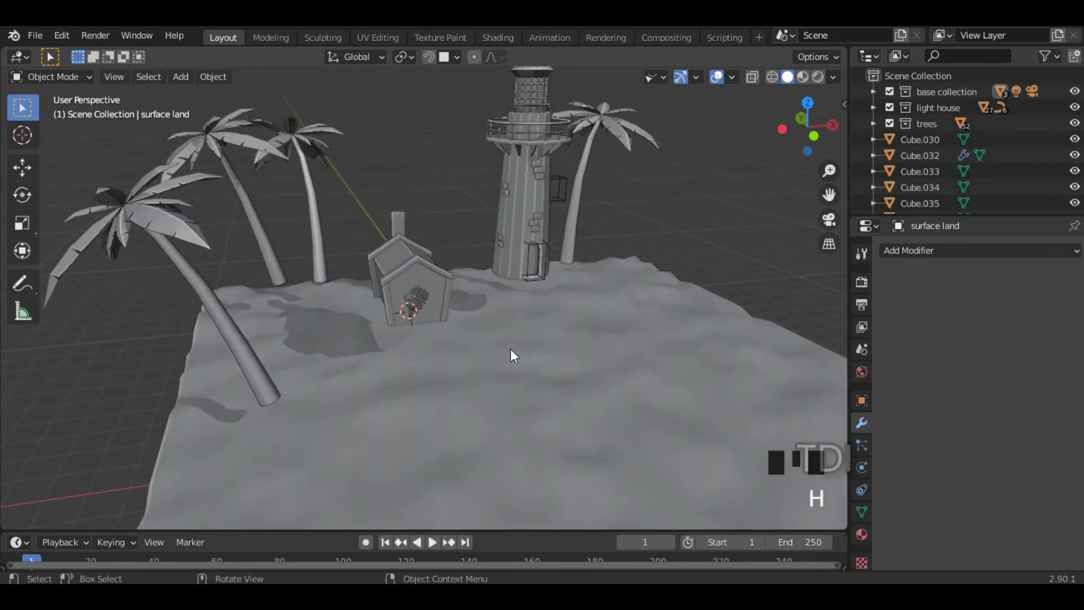
Step: Select the door panel on the hut's front wall and nudge it slightly
scroll(489, 348, "up", 4)
scroll(473, 347, "up", 1)
middle_click_drag(465, 351, 455, 303)
left_click(408, 279)
scroll(499, 293, "up", 2)
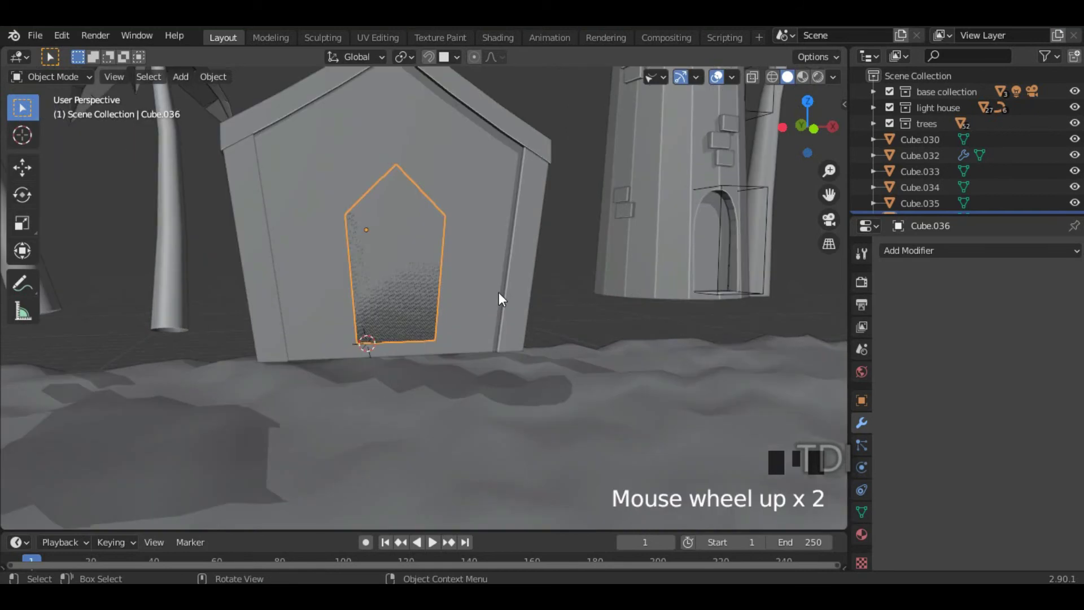
key("g")
left_click(506, 297)
Step: Set the door panel's origin to its geometry
middle_click_drag(506, 297, 434, 260)
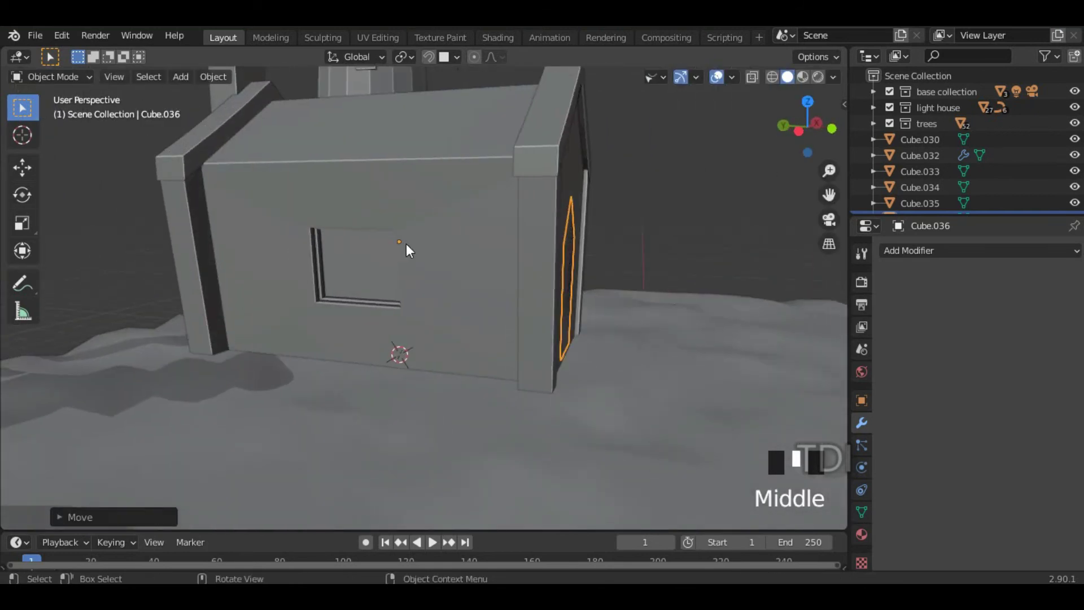
left_click(218, 78)
mouse_move(248, 111)
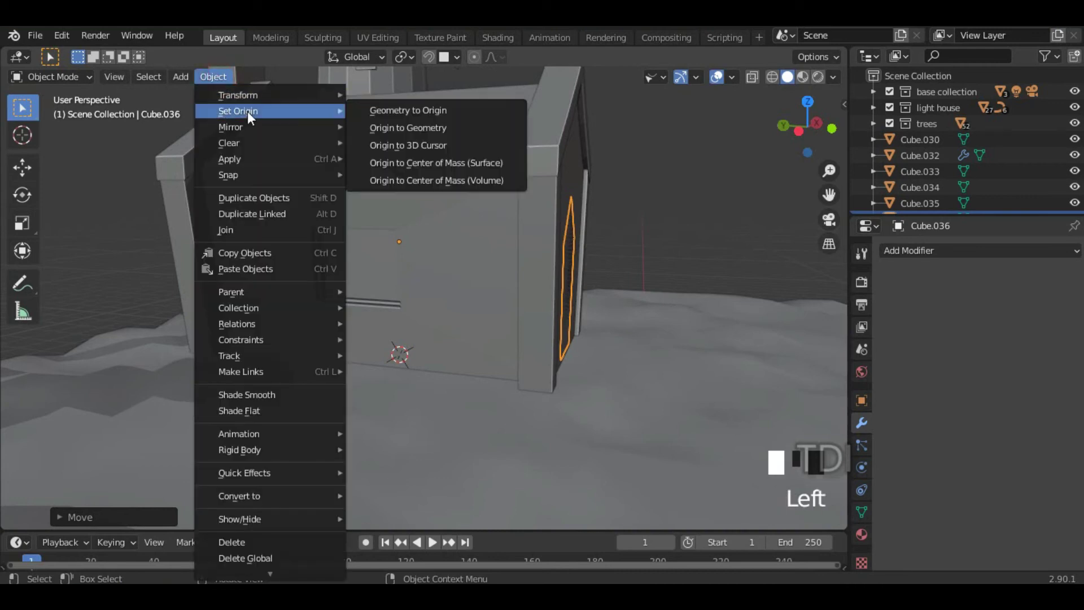
left_click(427, 127)
middle_click_drag(531, 242, 441, 272)
Step: Extrude the whole door panel outward from the front wall by about 0.16 m
key("Tab")
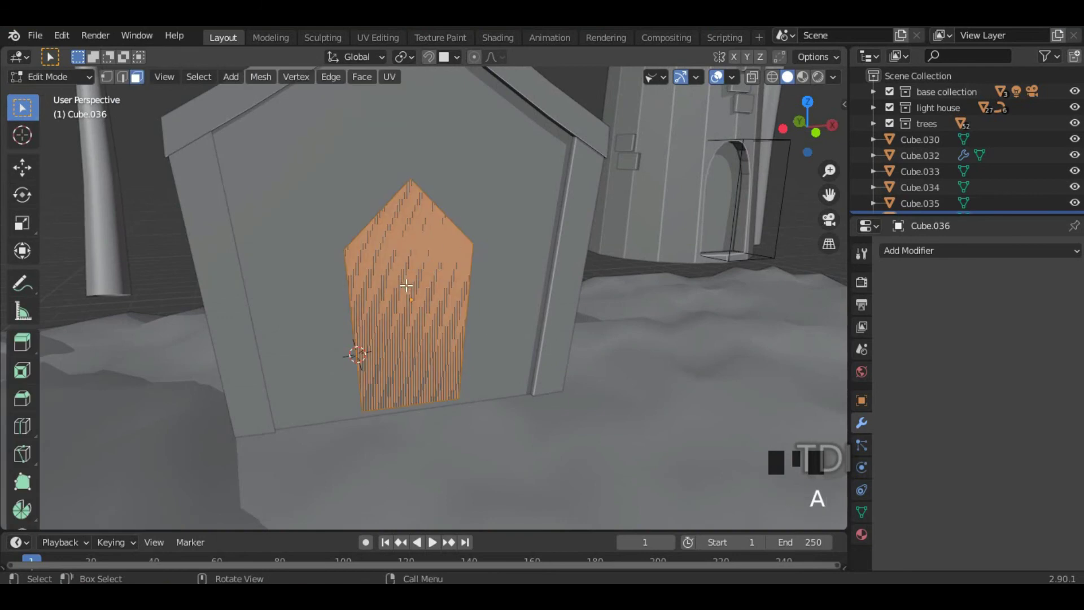
scroll(406, 285, "down", 2)
middle_click_drag(406, 285, 542, 324)
key("e")
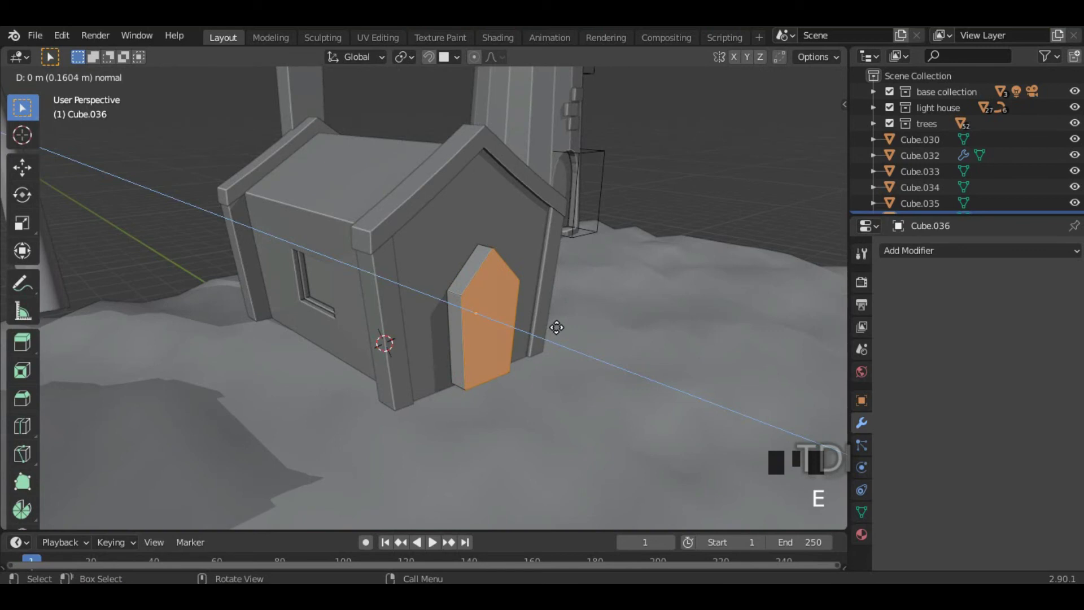
right_click(556, 328)
Step: Bevel the door block's peak edge into a rounded arch with 8 segments and a width of about 0.485 m
middle_click_drag(557, 327, 517, 341)
scroll(399, 317, "up", 3)
middle_click_drag(383, 323, 494, 210)
scroll(397, 316, "down", 4)
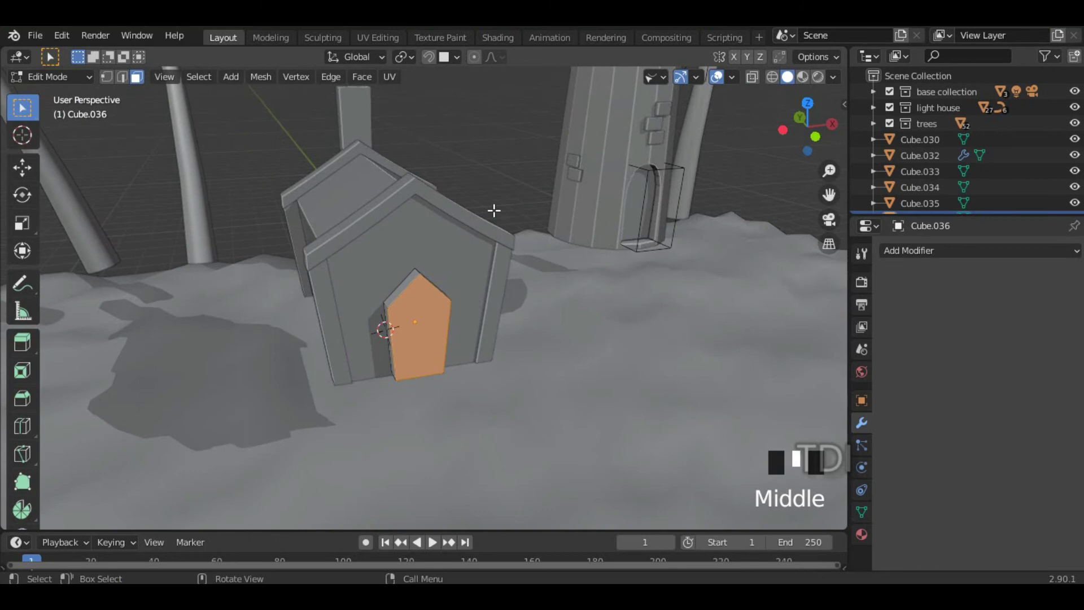
left_click(418, 273)
scroll(418, 273, "up", 3)
middle_click_drag(419, 273, 472, 281)
scroll(418, 290, "up", 2)
key("ctrl+b")
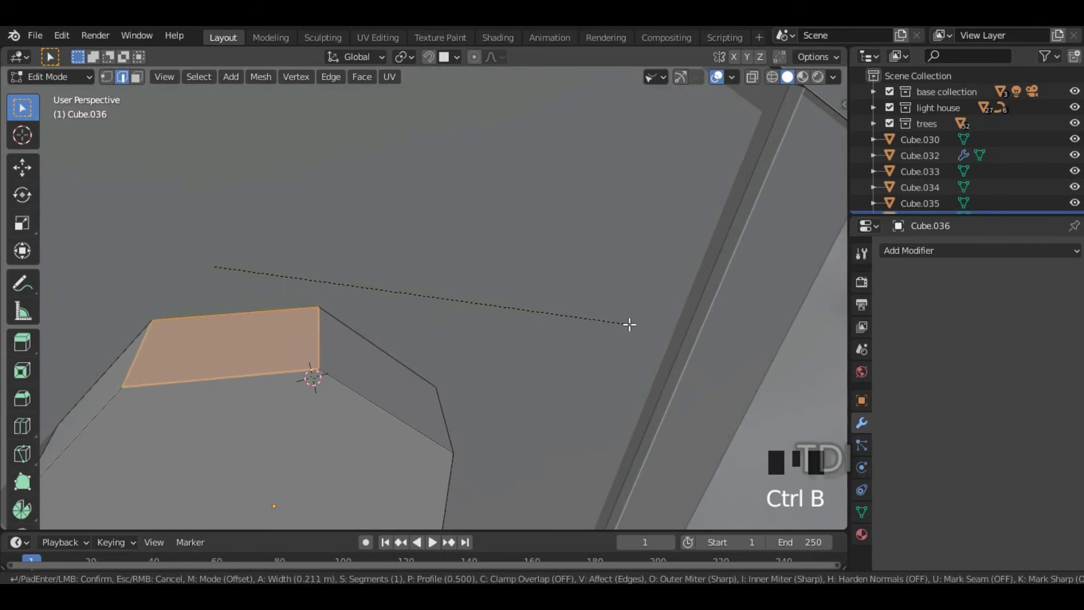
scroll(630, 324, "up", 2)
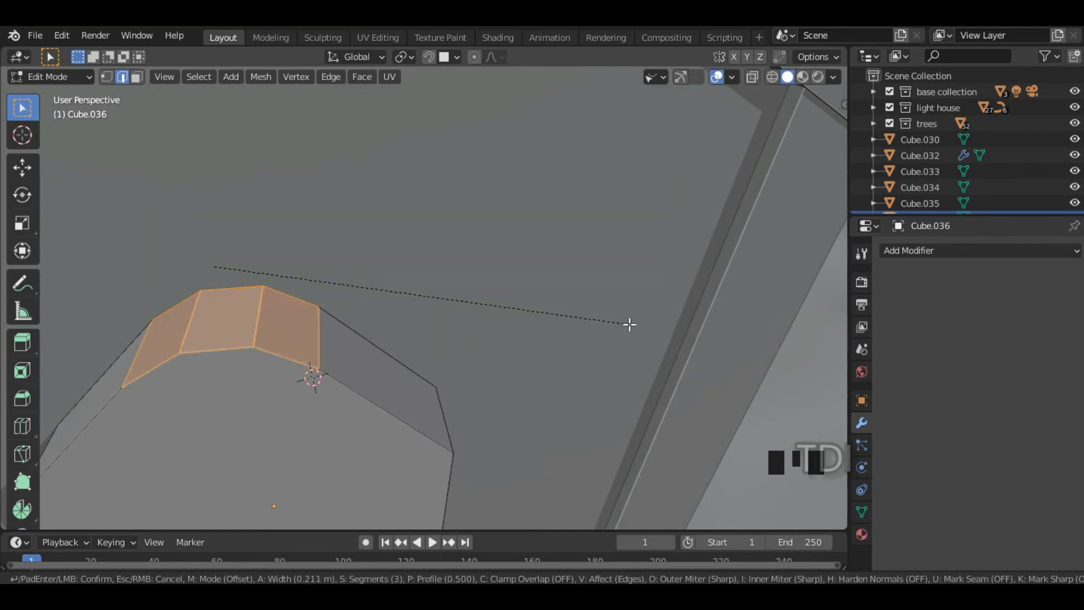
scroll(629, 325, "up", 1)
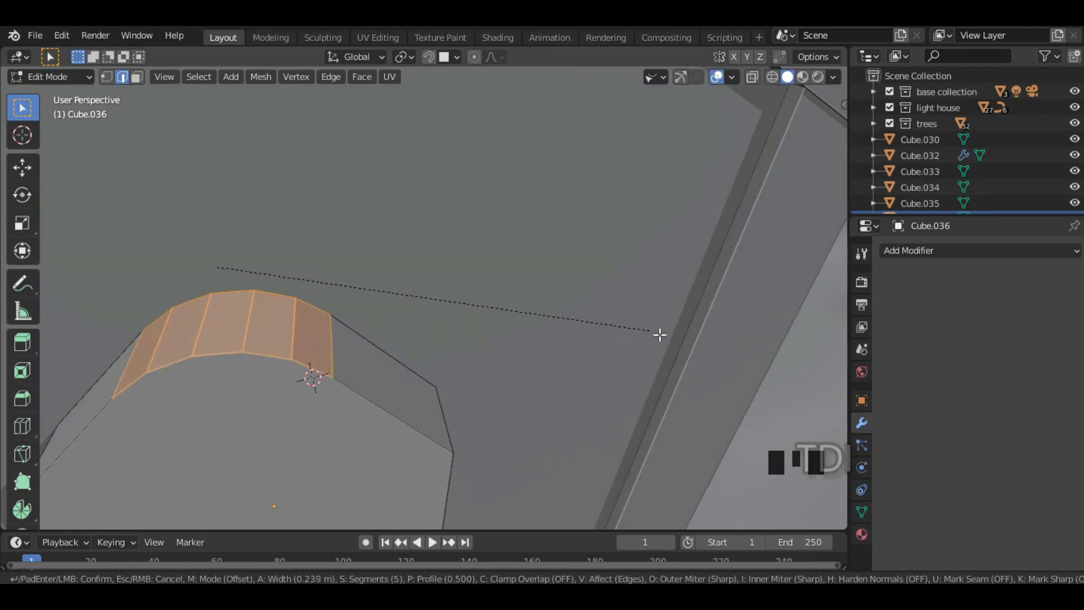
scroll(721, 348, "up", 3)
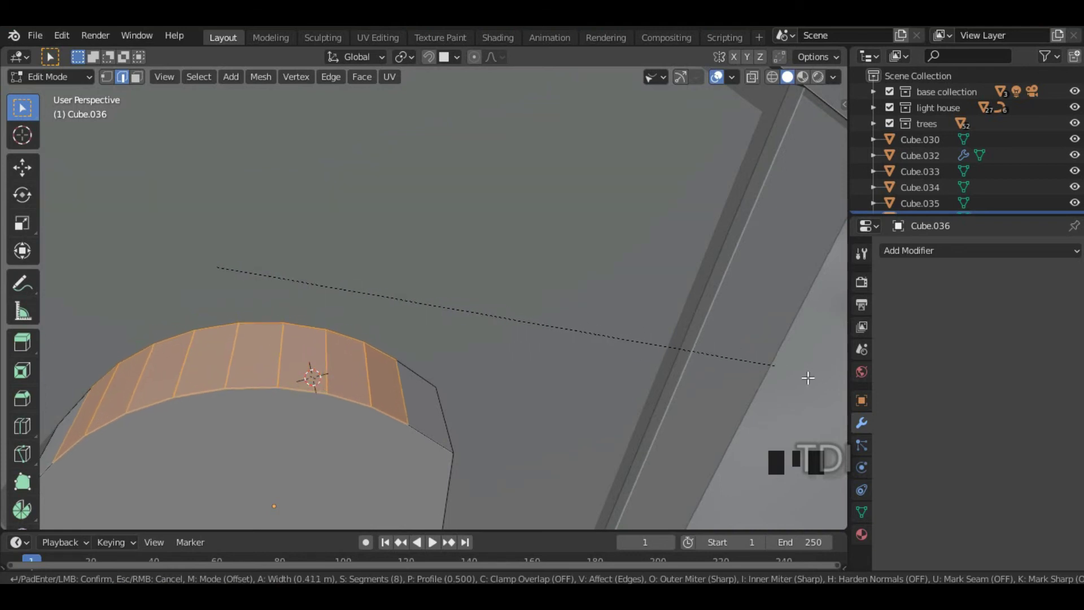
left_click(828, 388)
Step: Set the arch bevel to 7 segments and 0.495 m width, and finish editing the door block
scroll(603, 351, "down", 3)
middle_click_drag(590, 351, 603, 320)
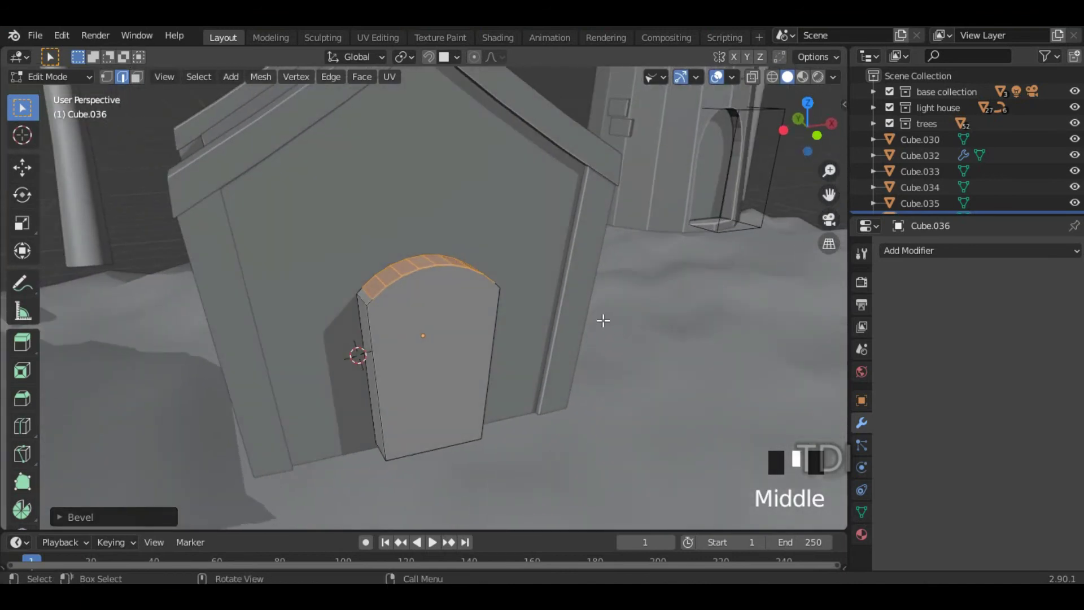
left_click(118, 516)
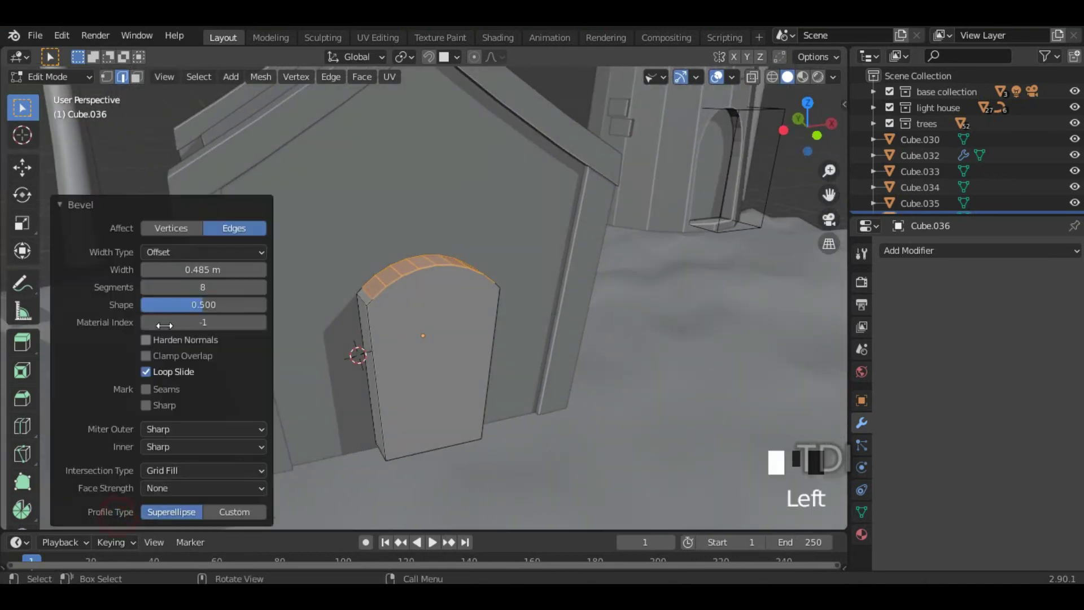
left_click(219, 288)
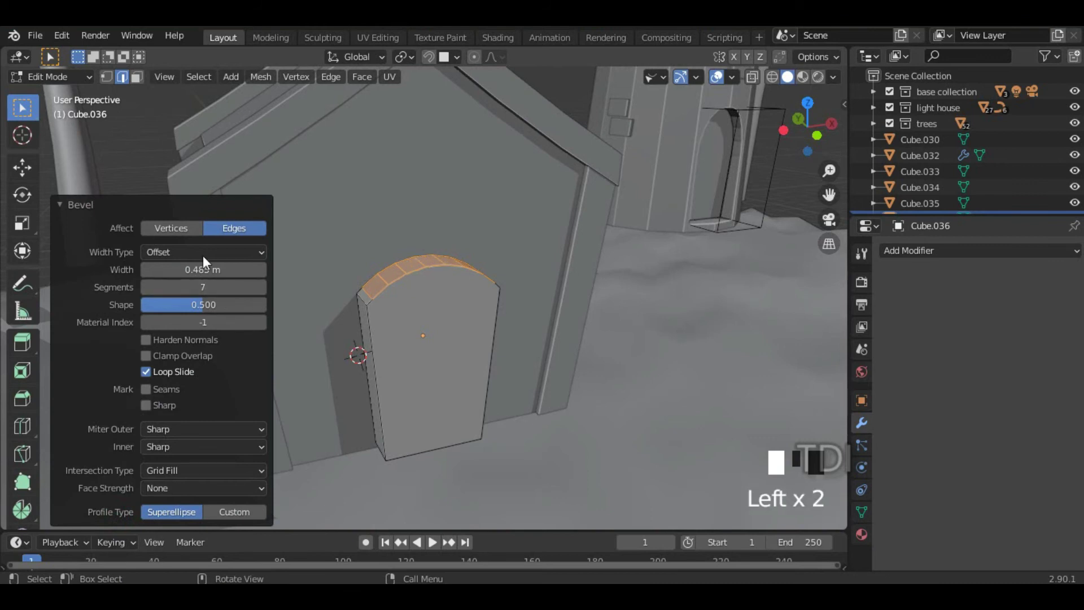
left_click(262, 271)
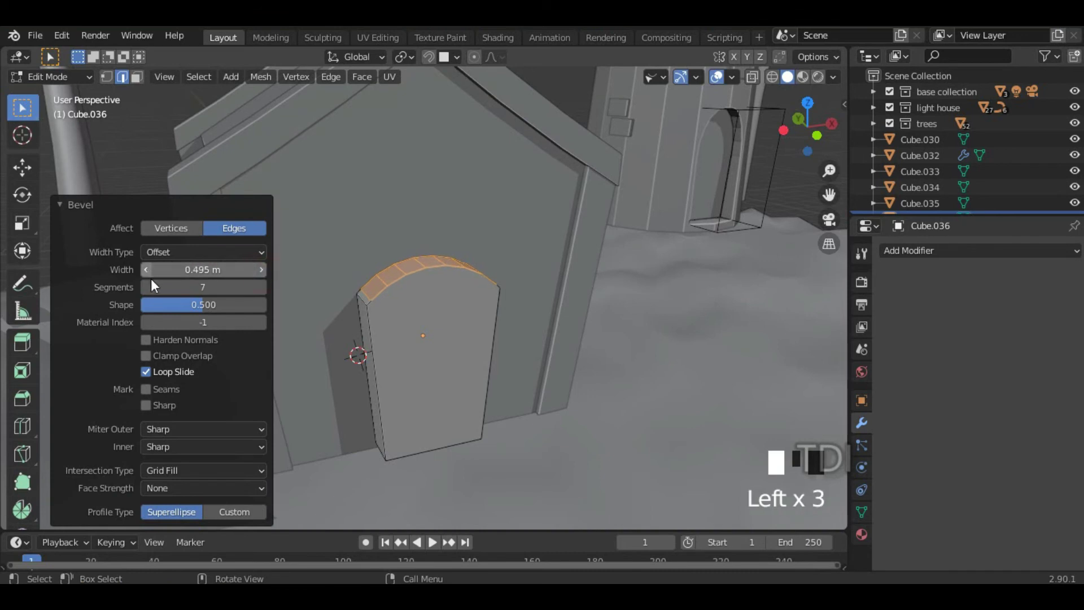
key("Tab")
Step: Move the door block about 0.066 m along Y into the hut's front wall
mouse_move(519, 307)
middle_mouse_down()
mouse_move(501, 332)
mouse_move(621, 315)
mouse_move(569, 293)
mouse_move(477, 317)
mouse_move(513, 319)
middle_mouse_up()
left_click(510, 300)
left_click(510, 300)
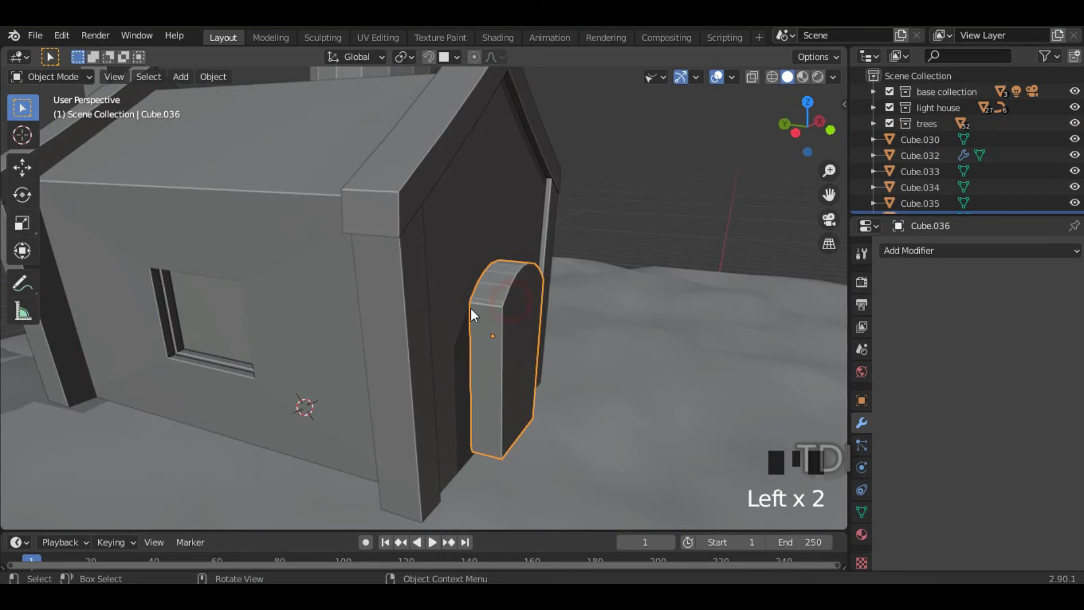
left_click(22, 167)
left_click_drag(479, 331, 449, 326)
scroll(565, 308, "up", 3)
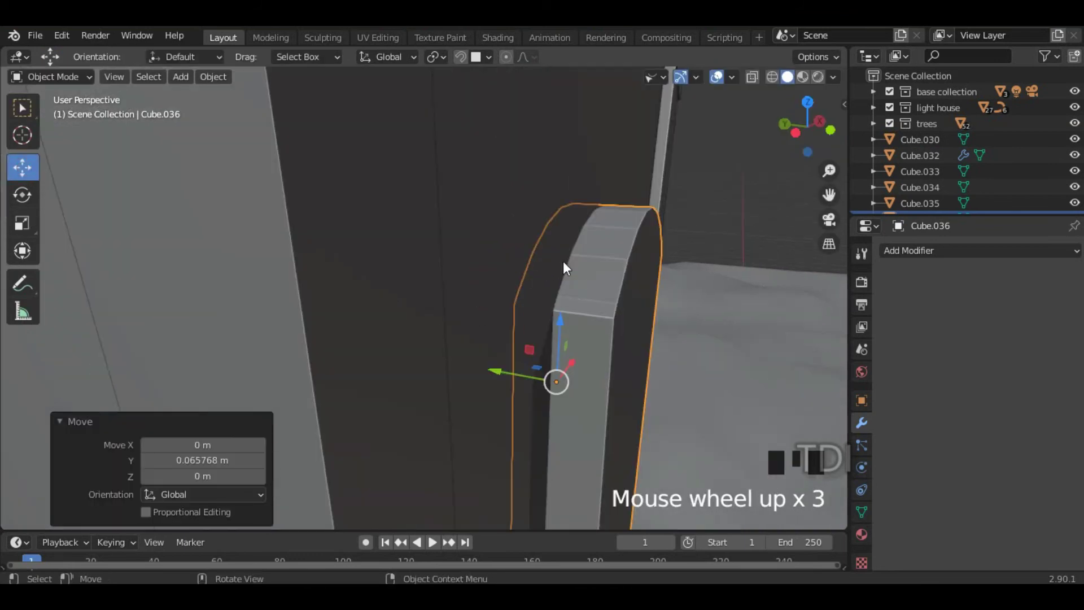
middle_click_drag(599, 314, 473, 299)
scroll(532, 319, "down", 2)
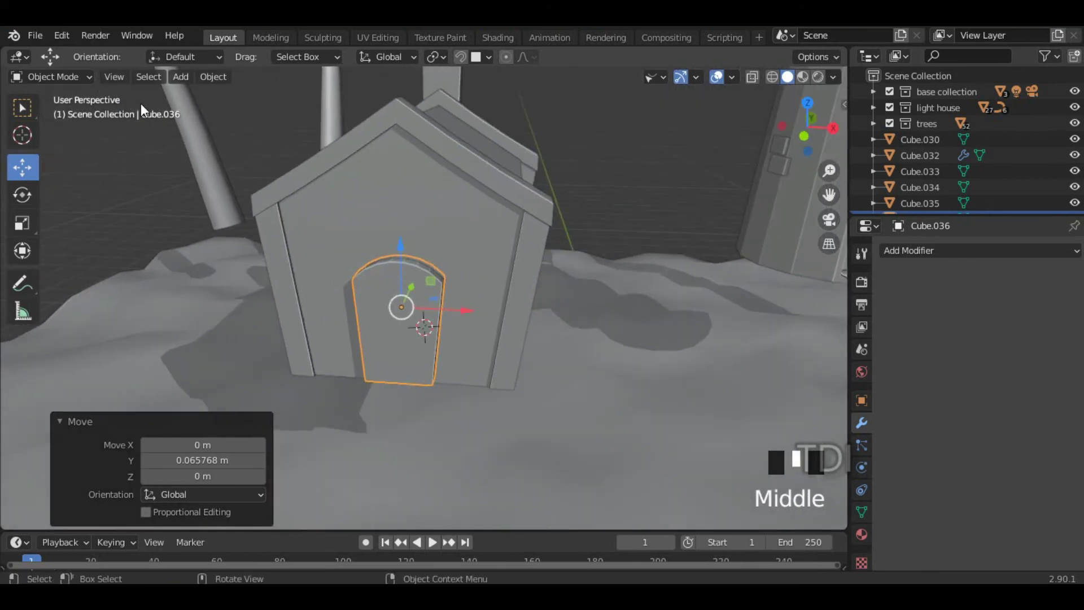
Step: Select the hut body together with the door block, making the hut body the active object
left_click(35, 35)
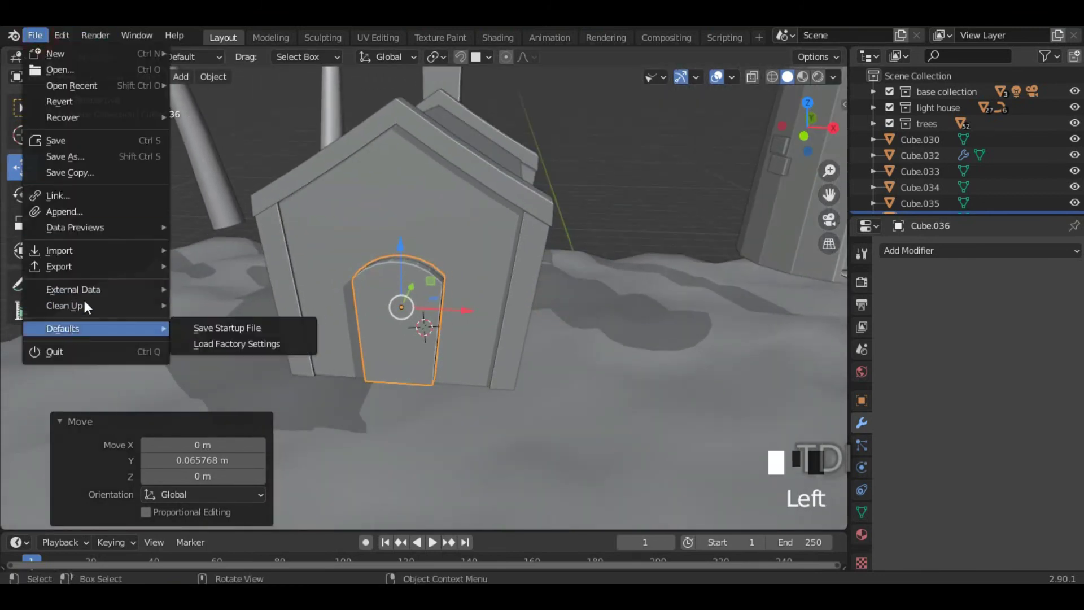
left_click(242, 117)
middle_click_drag(327, 232, 372, 233)
left_click(470, 285)
middle_click_drag(508, 263, 424, 241)
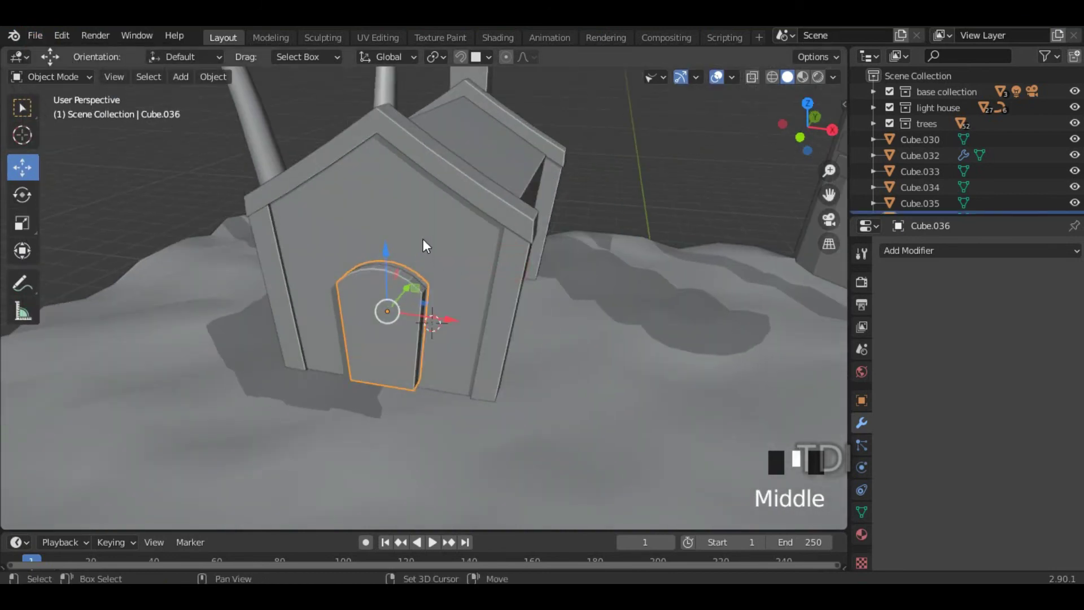
left_click(398, 199, "shift")
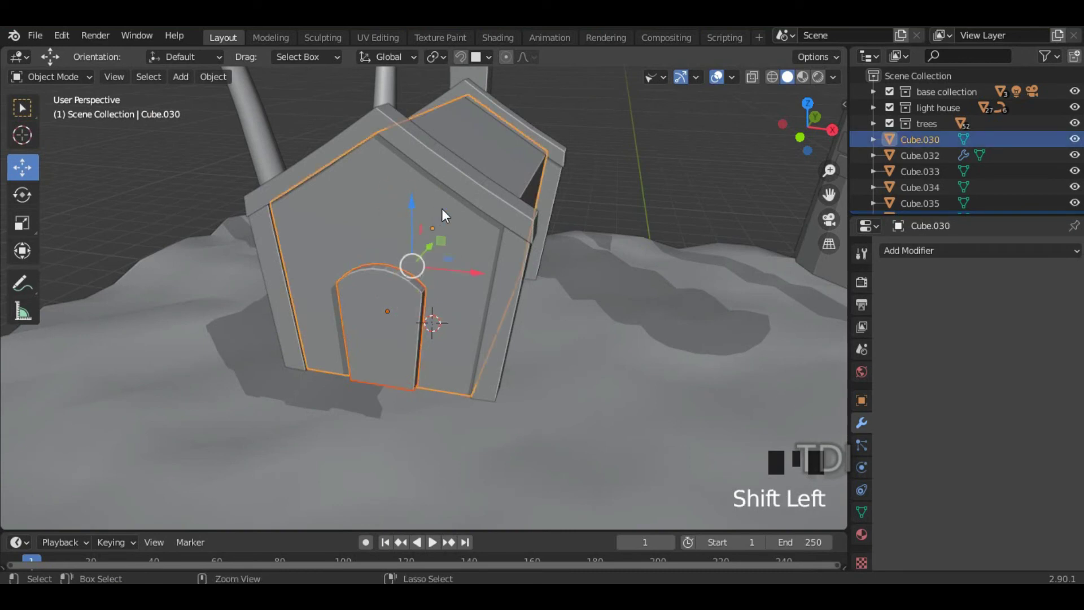
Step: Try to cut the door block out of the hut body with a boolean difference, and undo the cut
key("ctrl+KP_Subtract")
middle_click_drag(389, 306, 496, 121)
left_click(497, 121)
middle_click_drag(520, 282, 492, 283)
left_click(489, 257)
key("ctrl+z")
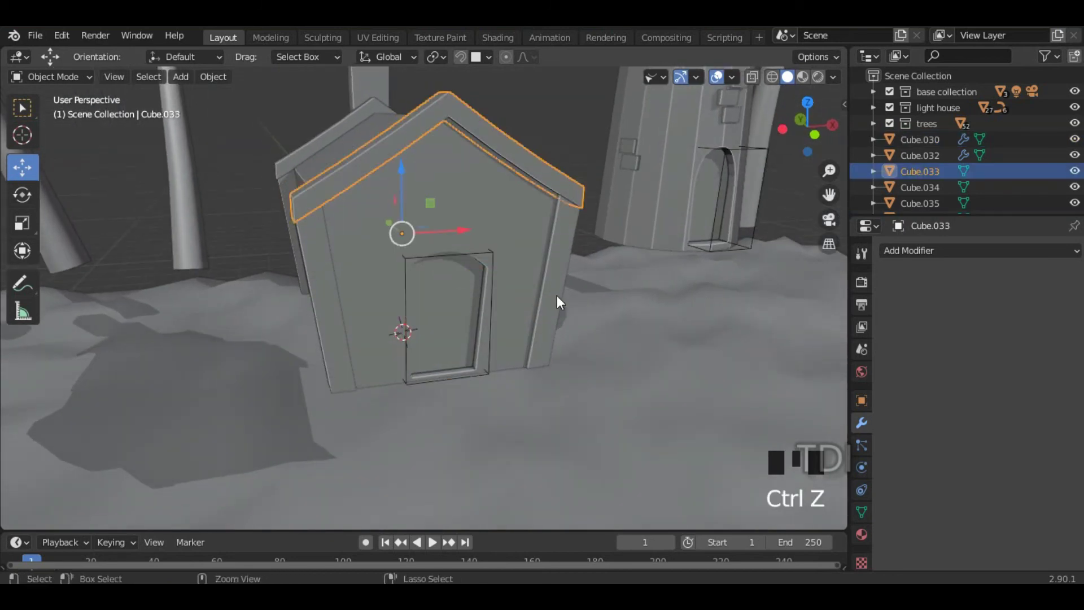
key("ctrl+z")
key("ctrl+z")
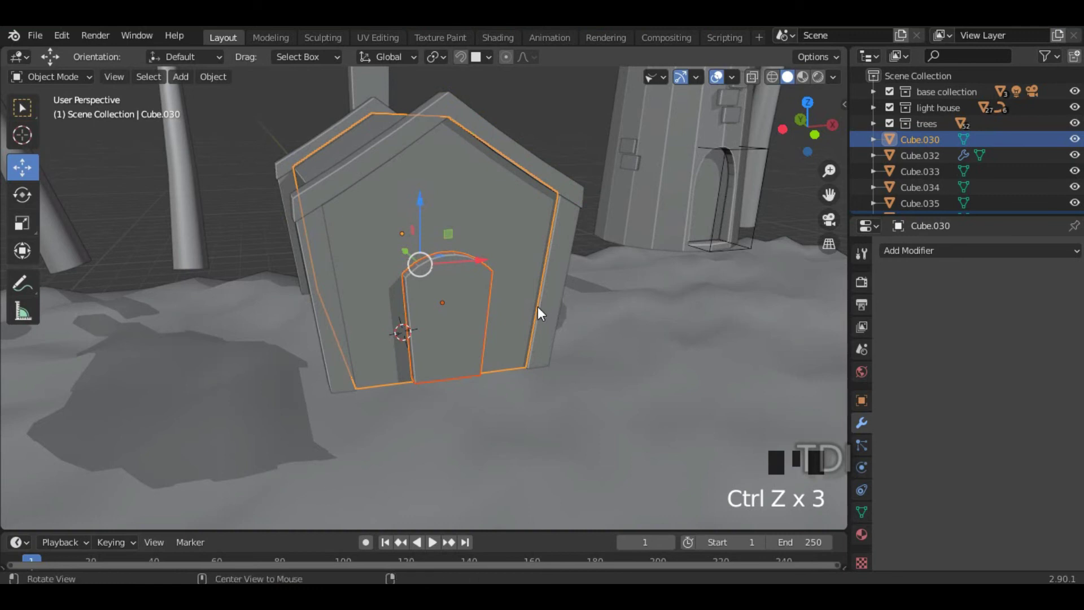
Step: Try an immediately applied boolean difference of the door block from the hut body, and undo it
middle_click_drag(537, 306, 465, 333)
left_click(23, 108)
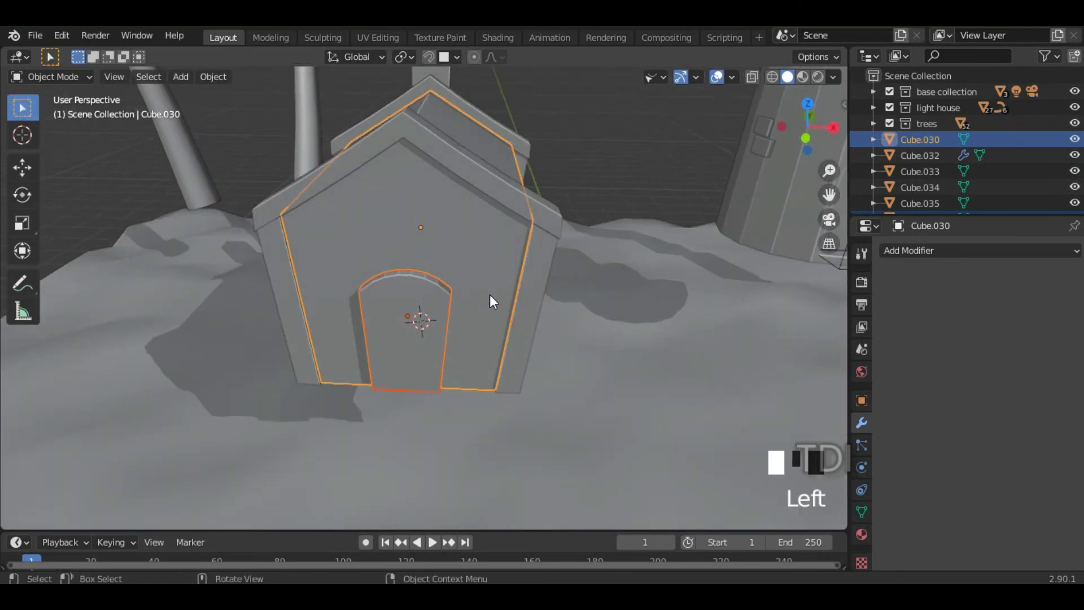
key("ctrl+shift+KP_Subtract")
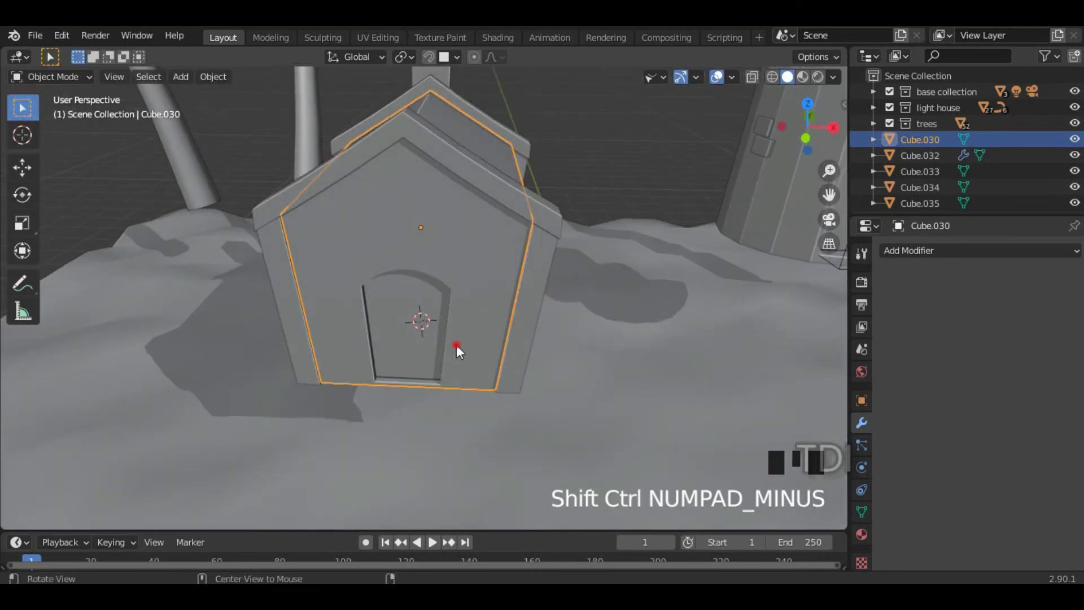
middle_click_drag(456, 345, 394, 317)
left_click(391, 273)
middle_click_drag(391, 273, 431, 318)
key("ctrl+z")
key("ctrl+z")
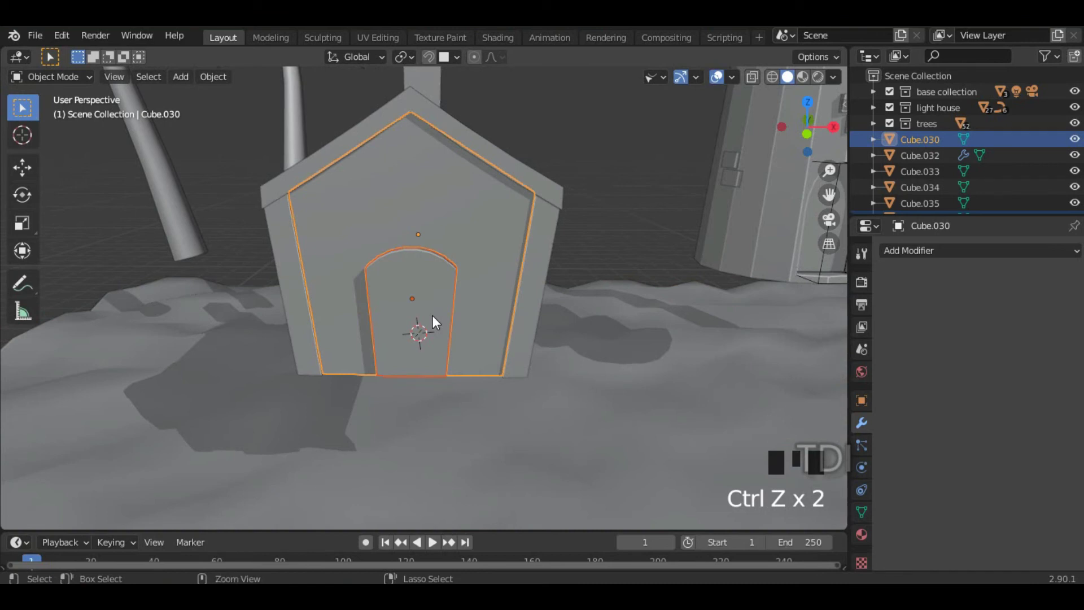
Step: Cut the doorway into the hut's front wall with a non-destructive boolean difference that keeps the door block as cutter
key("ctrl+KP_Subtract")
left_click(621, 223)
middle_click_drag(598, 271, 523, 300)
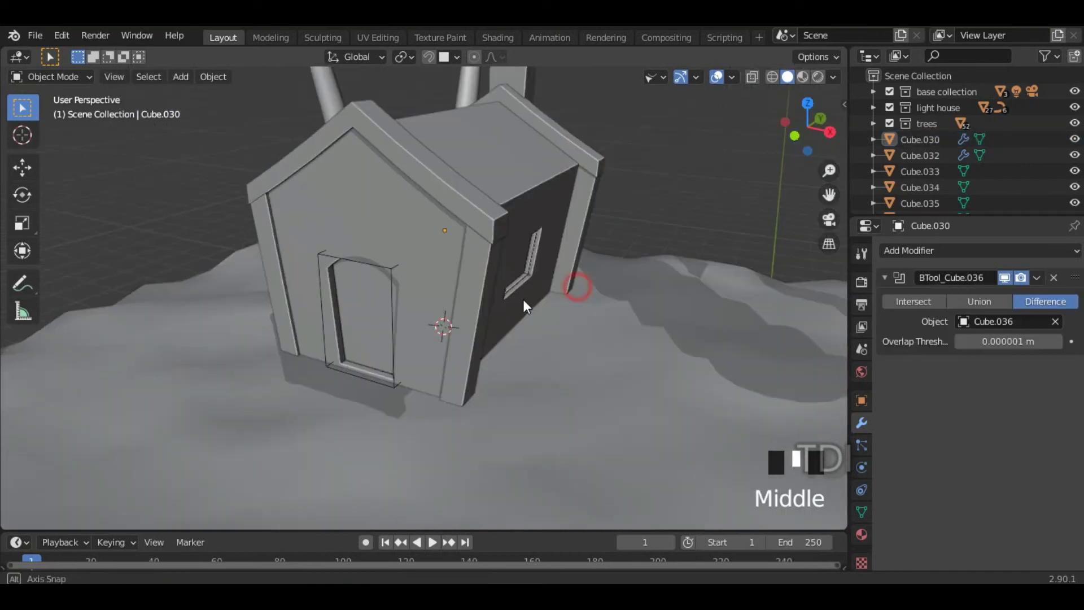
left_click(404, 238)
middle_click_drag(395, 251, 623, 180)
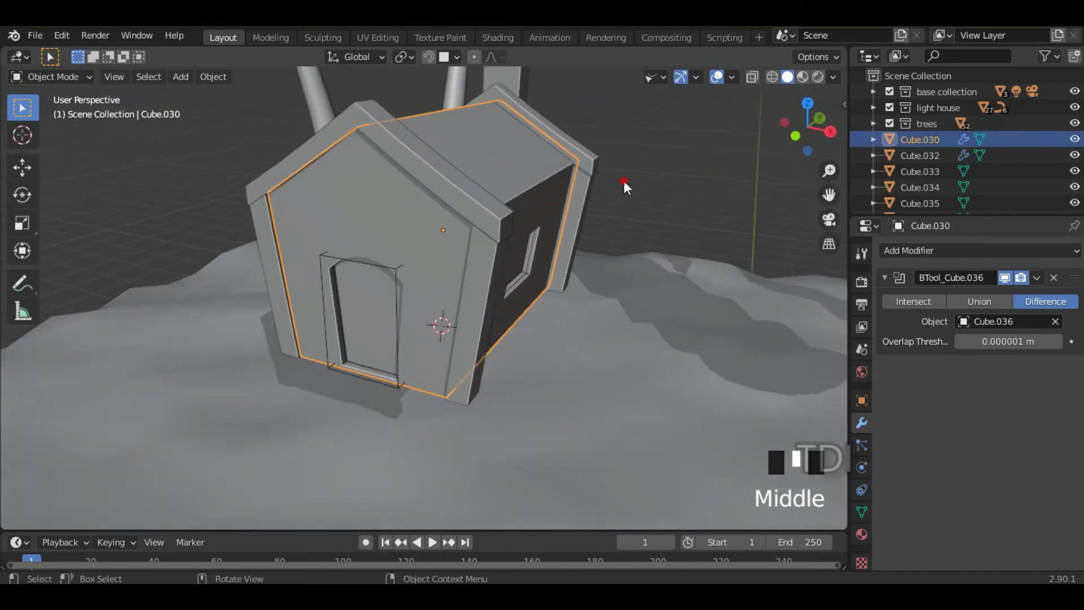
left_click(623, 181)
Step: Reveal all hidden objects in the island scene and clear the selection
scroll(500, 237, "down", 4)
middle_click_drag(500, 237, 445, 249)
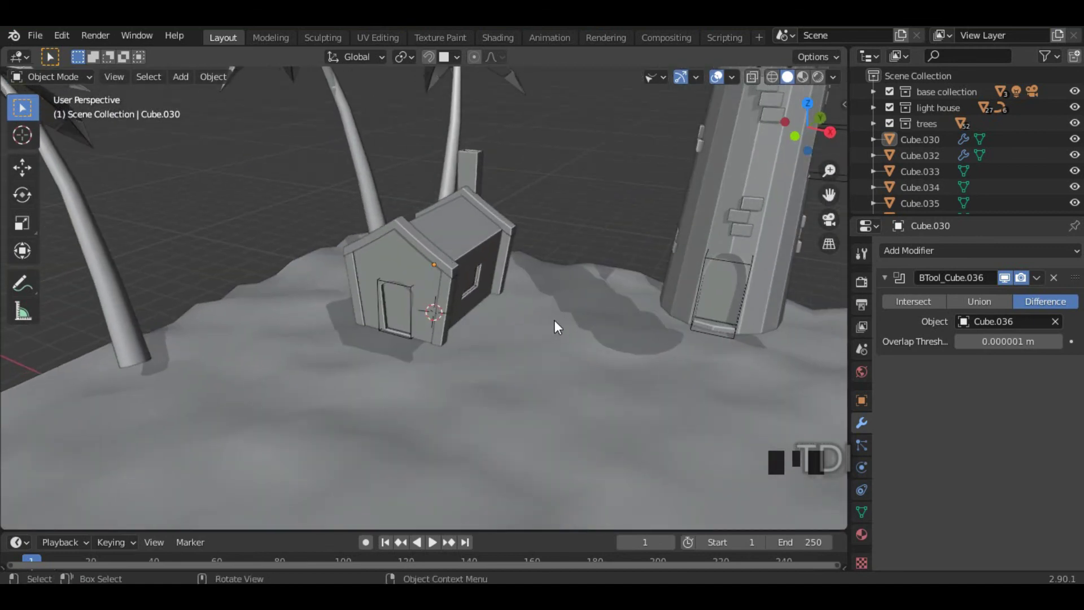
scroll(505, 363, "down", 4)
middle_click_drag(505, 363, 564, 347)
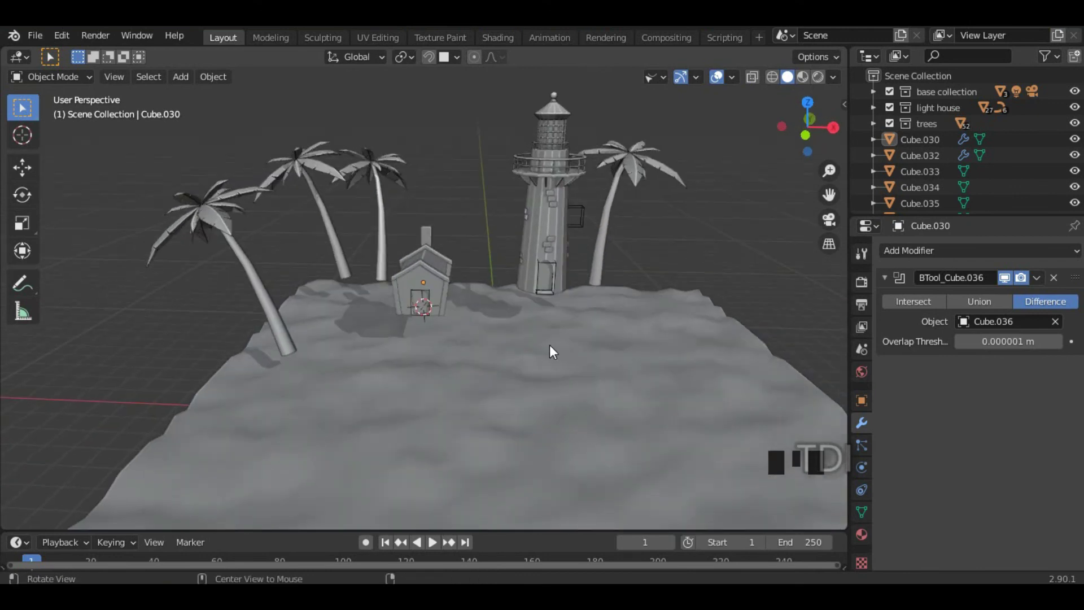
key("alt+h")
left_click(462, 225)
middle_click_drag(466, 329, 442, 352)
scroll(478, 302, "up", 4)
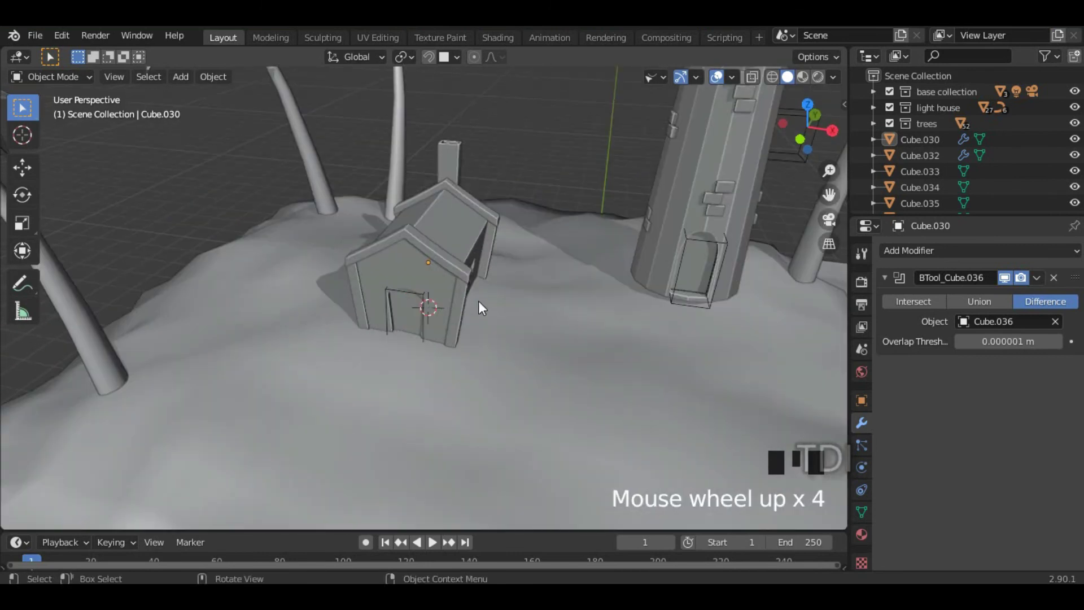
Step: Extrude the hut body's two sloping roof faces outward by about 0.06 m
scroll(514, 284, "up", 3)
middle_click_drag(515, 286, 453, 355)
left_click(424, 330)
scroll(490, 320, "up", 3)
key("Tab")
scroll(413, 358, "down", 2)
left_click(454, 354)
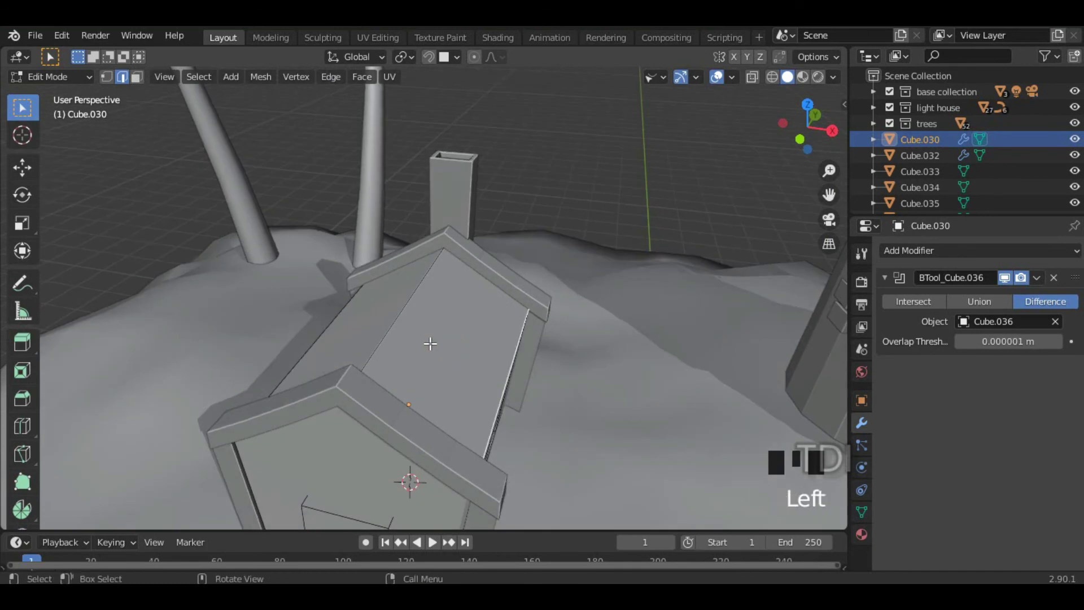
left_click(444, 340)
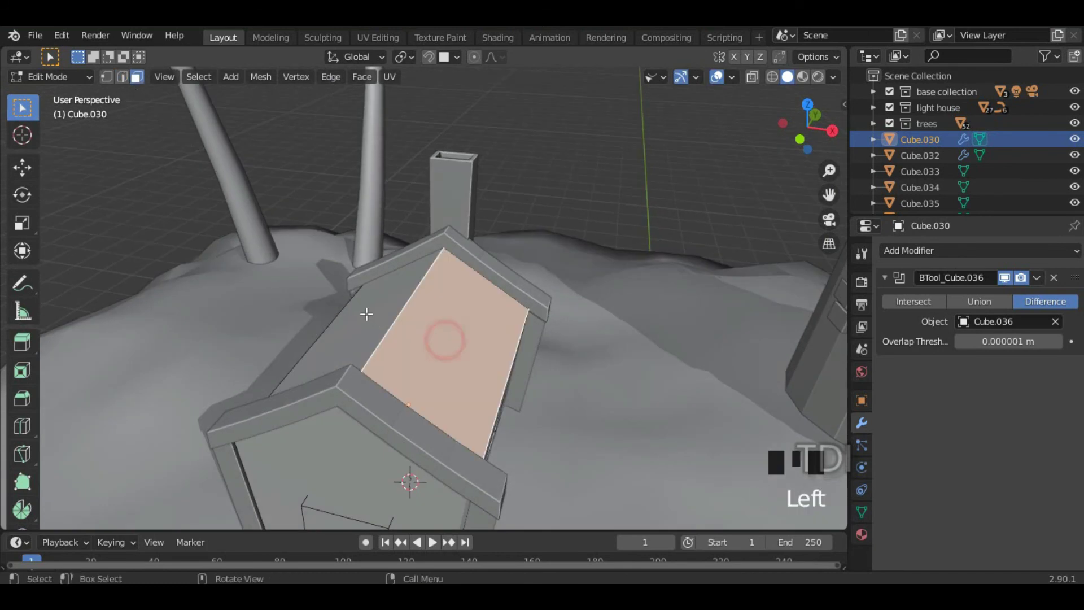
left_click(365, 314, "shift")
middle_click_drag(364, 314, 620, 359)
scroll(412, 350, "up", 1)
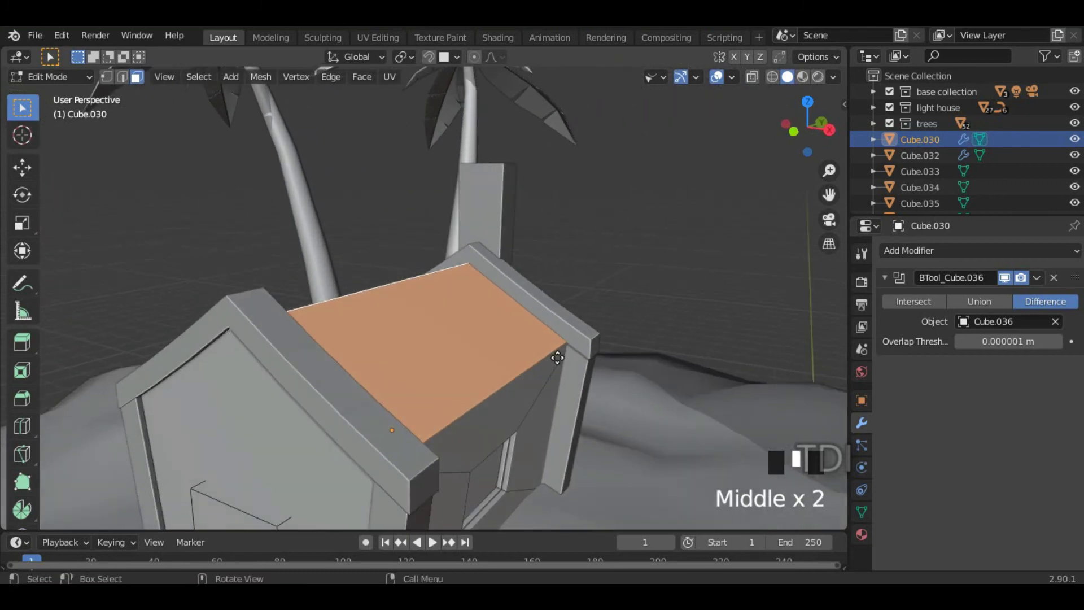
key("e")
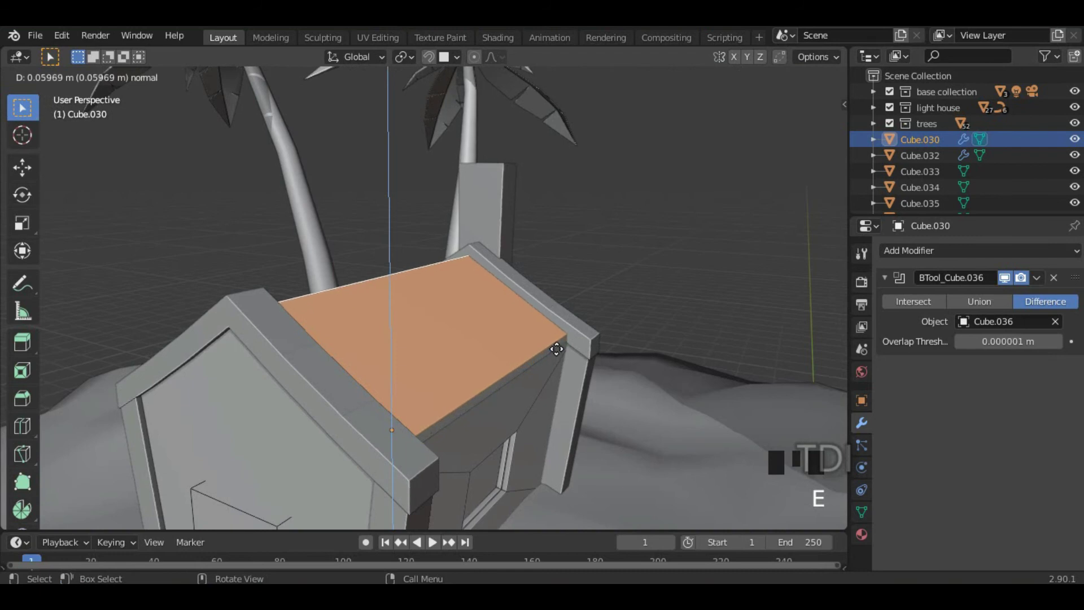
left_click(557, 347)
key("Tab")
Step: Duplicate the hut body's two roof faces in place and separate the copy into its own object
left_click(462, 350)
middle_click_drag(456, 350, 486, 350)
key("Tab")
scroll(421, 340, "up", 2)
left_click(425, 346)
left_click(402, 343, "shift")
key("shift+d")
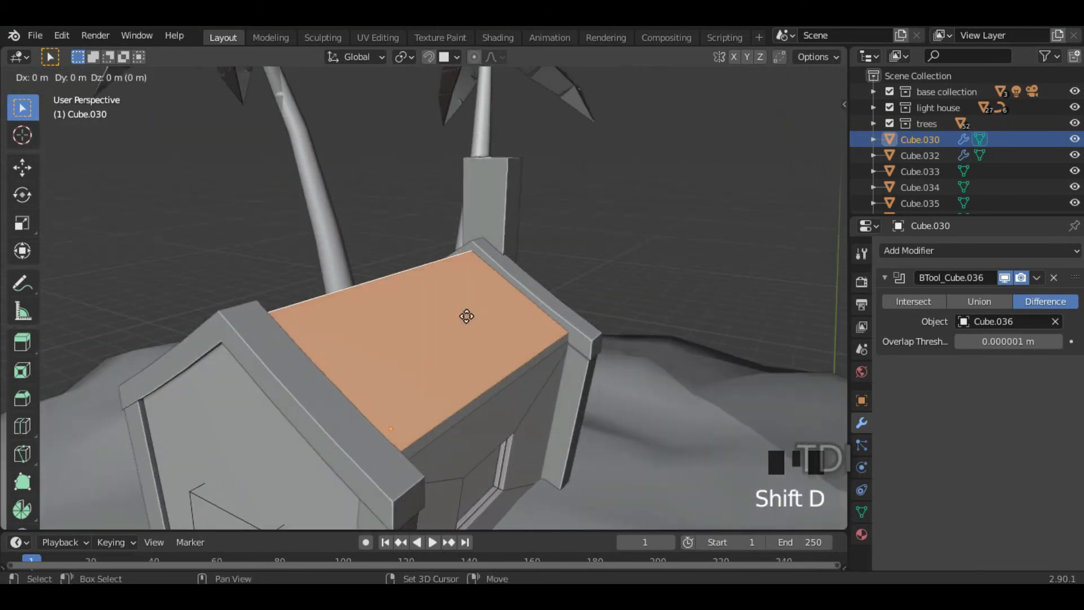
right_click(607, 214)
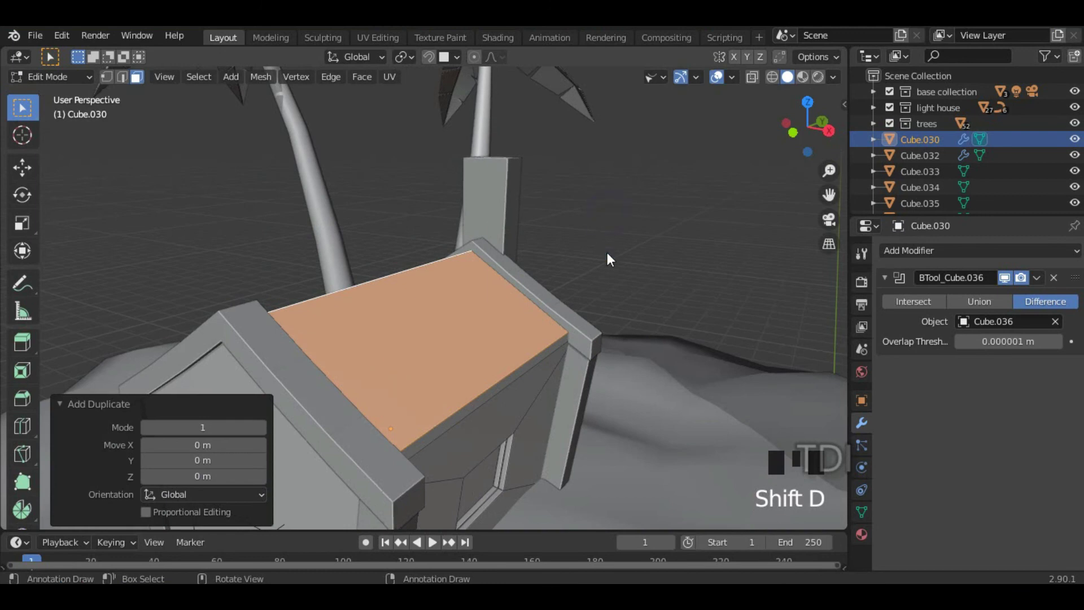
key("p")
left_click(571, 254)
middle_click_drag(419, 307, 181, 112)
key("Tab")
Step: Set the transform orientation to Normal and move one eave edge of the separated roof sheet outward along its slope
left_click(371, 317)
scroll(370, 316, "down", 2)
key("Tab")
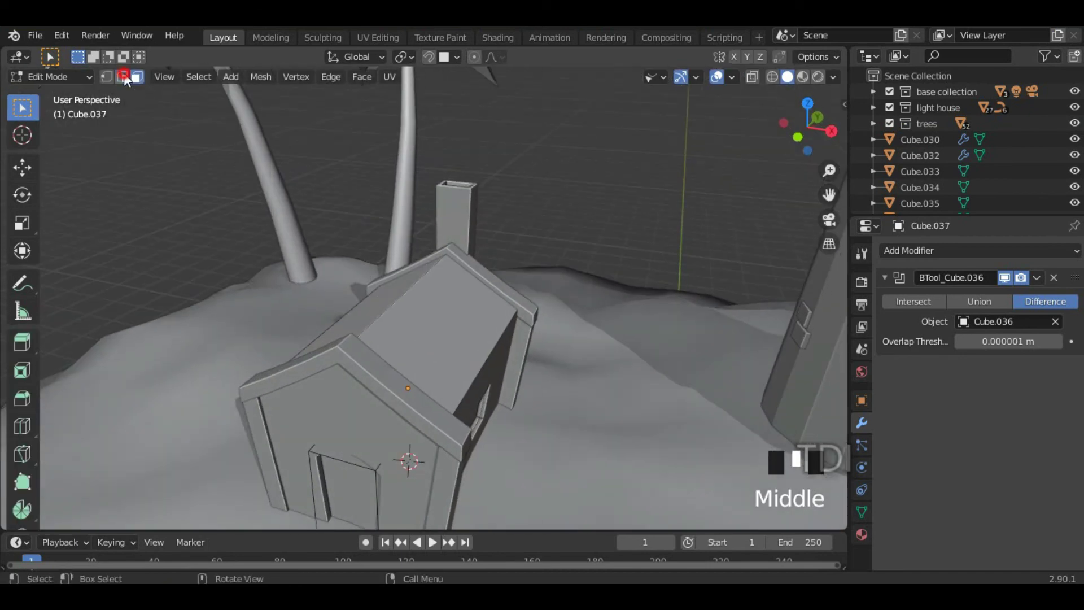
left_click(361, 57)
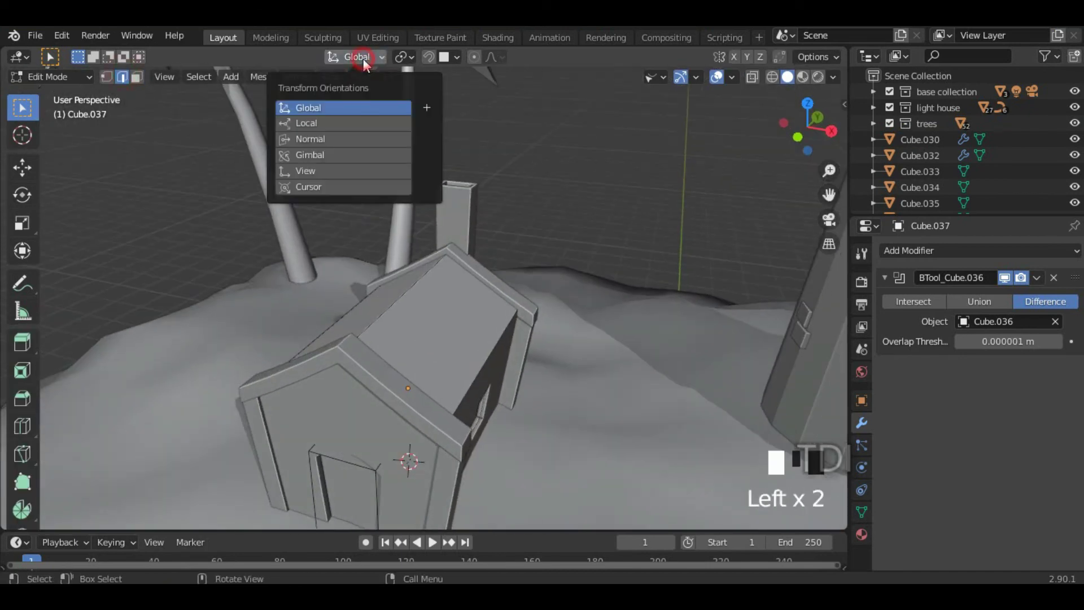
left_click(314, 139)
scroll(560, 338, "up", 2)
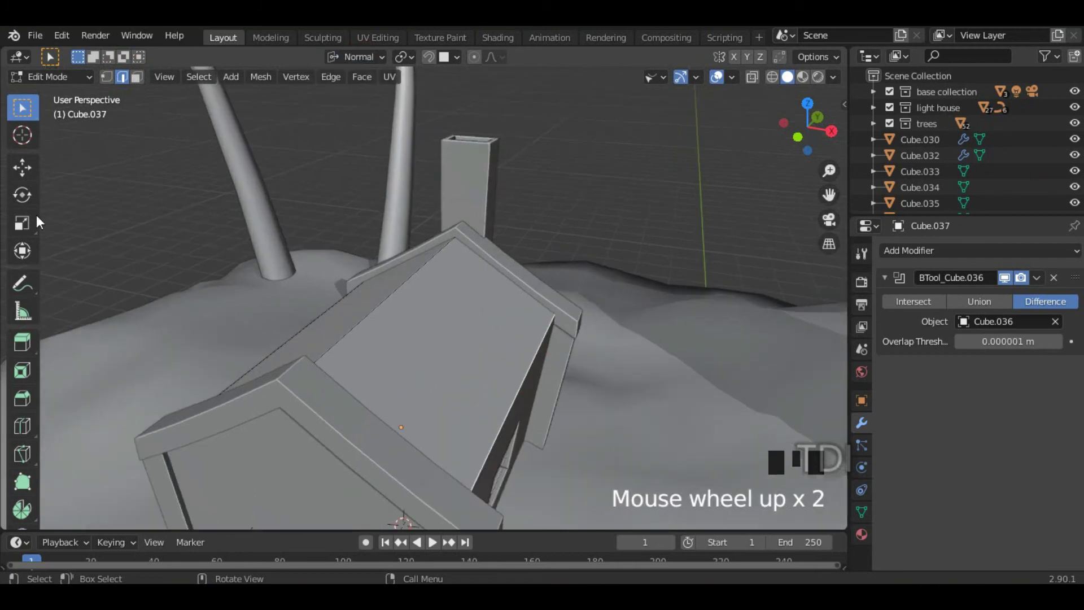
left_click(22, 167)
left_click_drag(474, 341, 508, 362)
mouse_move(508, 361)
middle_mouse_down()
mouse_move(518, 339)
mouse_move(506, 359)
middle_mouse_up()
left_click_drag(506, 359, 500, 353)
Step: Move the opposite eave edge of the roof sheet outward along its slope
middle_click_drag(390, 310, 359, 326)
left_click(360, 326)
left_click_drag(412, 297, 392, 320)
middle_click_drag(516, 322, 627, 259)
key("Tab")
left_click(648, 232)
Step: Extrude the whole roof sheet slightly along its normal to give it thickness
mouse_move(586, 358)
middle_mouse_down()
mouse_move(513, 332)
mouse_move(582, 348)
middle_mouse_up()
left_click(581, 349)
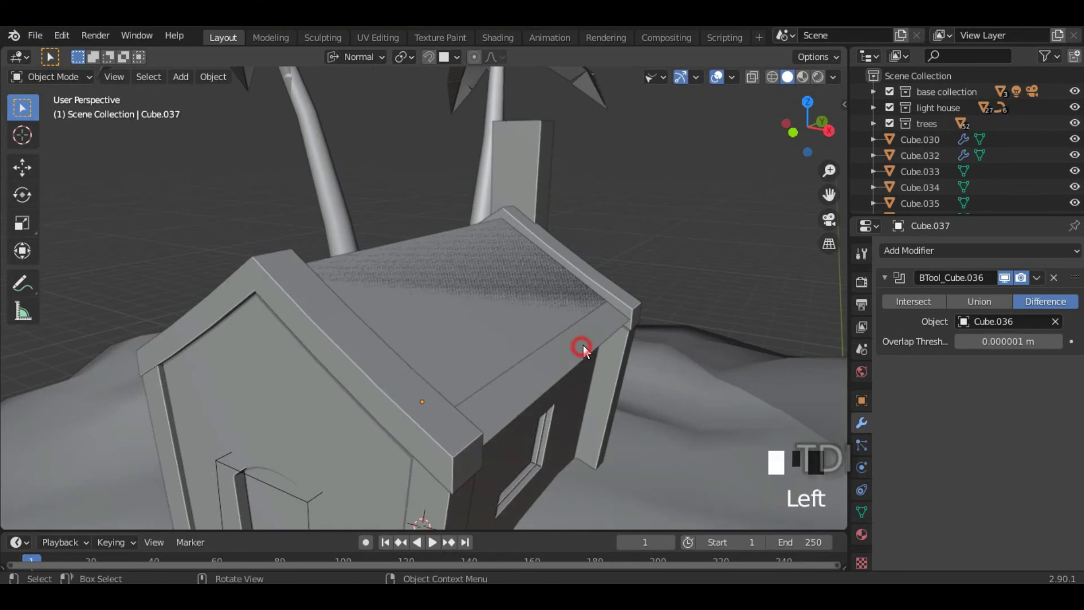
key("Tab")
key("a")
left_click(22, 107)
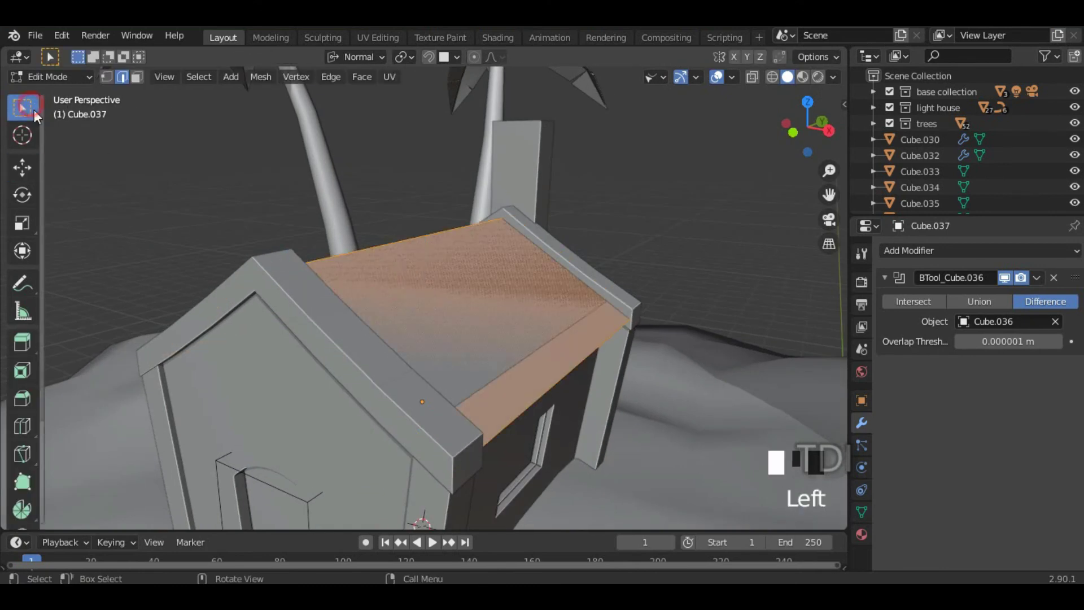
middle_click_drag(515, 318, 558, 343)
key("e")
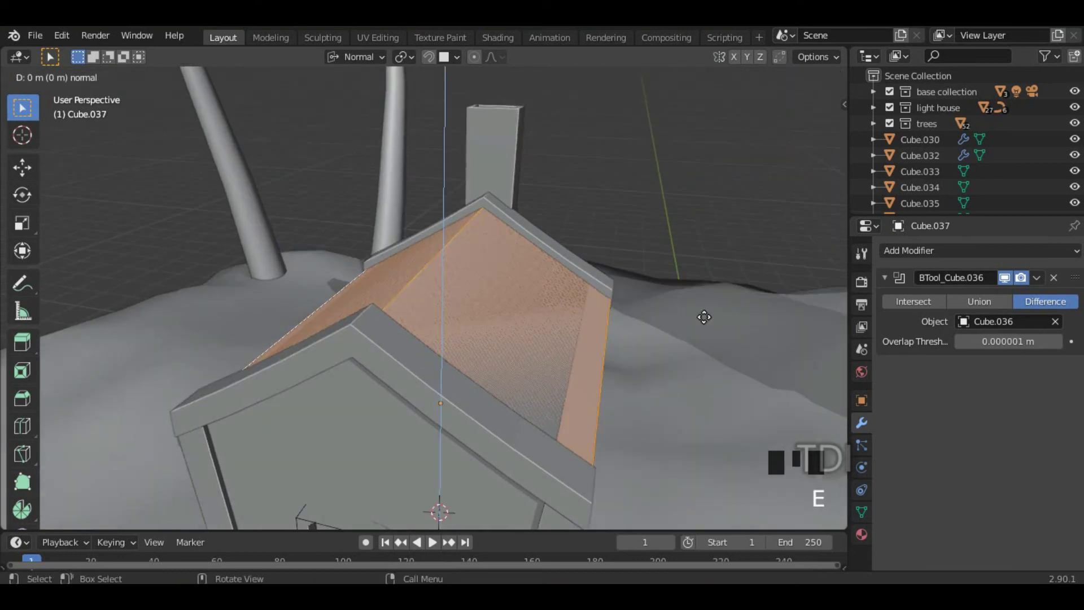
left_click(704, 314)
middle_click_drag(704, 314, 587, 342)
key("Tab")
Step: Move the hut body's roof faces about -0.024 m along the normal Z axis
left_click(375, 187)
middle_click_drag(375, 187, 500, 307)
key("Tab")
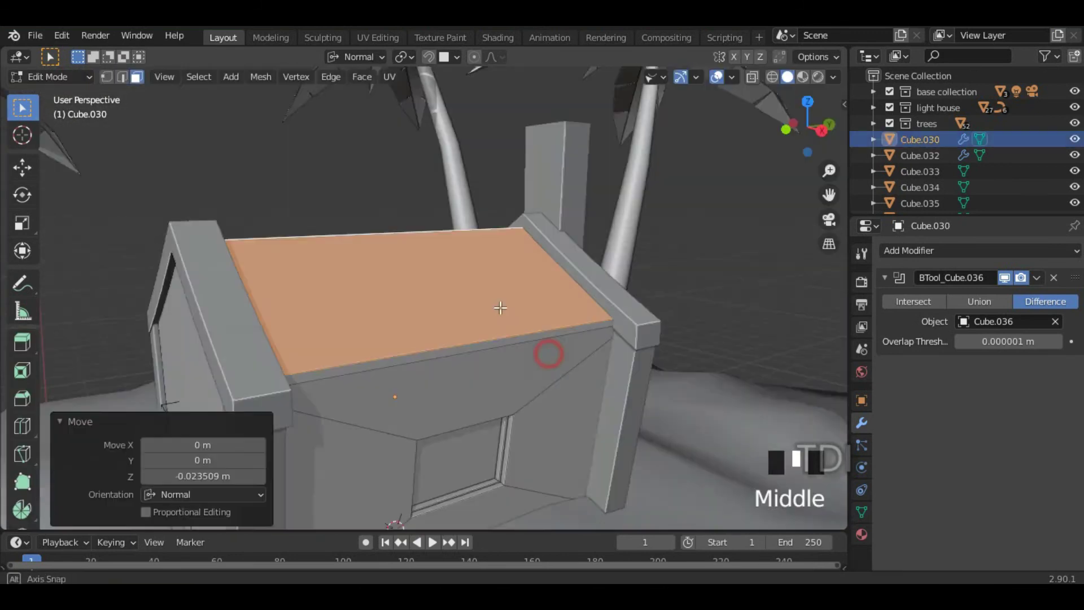
key("Tab")
Step: Move the separated roof sheet slightly upward on the hut
scroll(570, 273, "up", 3)
left_click(467, 268)
scroll(467, 268, "up", 2)
left_click(431, 149)
left_click_drag(391, 344, 384, 319)
middle_click_drag(384, 319, 425, 320)
left_click(422, 309)
left_click(32, 107)
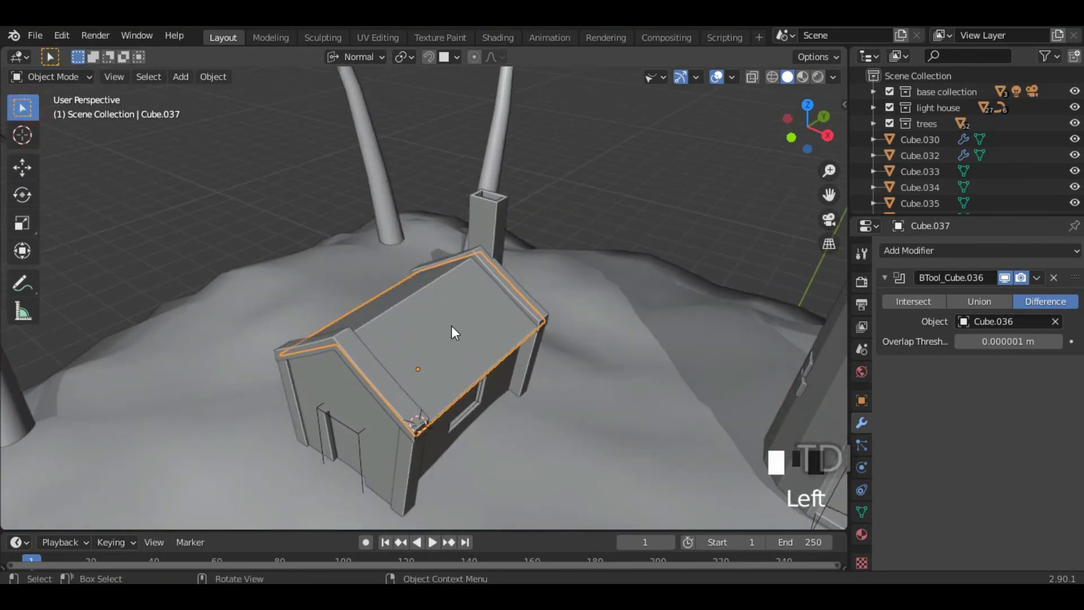
Step: Duplicate the roof sheet's slope face above the side window in place and separate the copy into its own object
key("Tab")
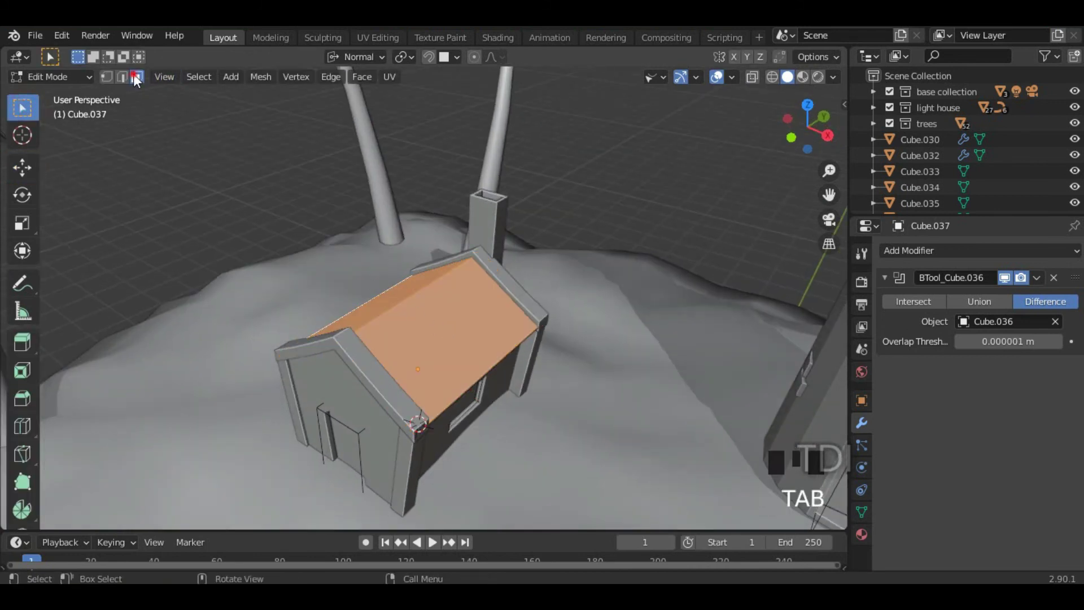
left_click(448, 360)
scroll(508, 344, "up", 3)
middle_click_drag(616, 401, 512, 344, "shift")
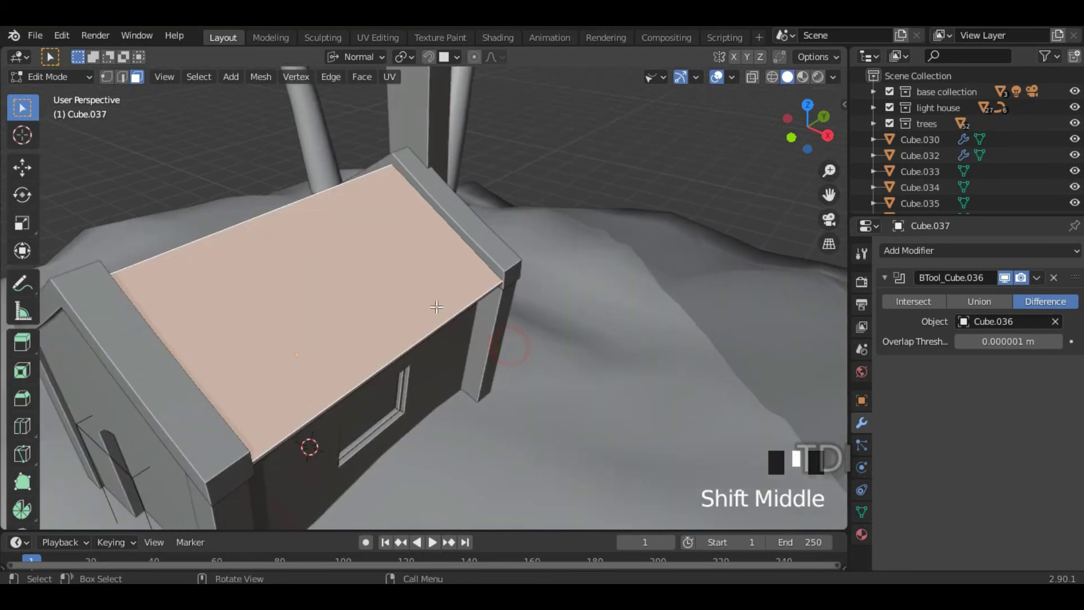
key("shift+d")
right_click(577, 205)
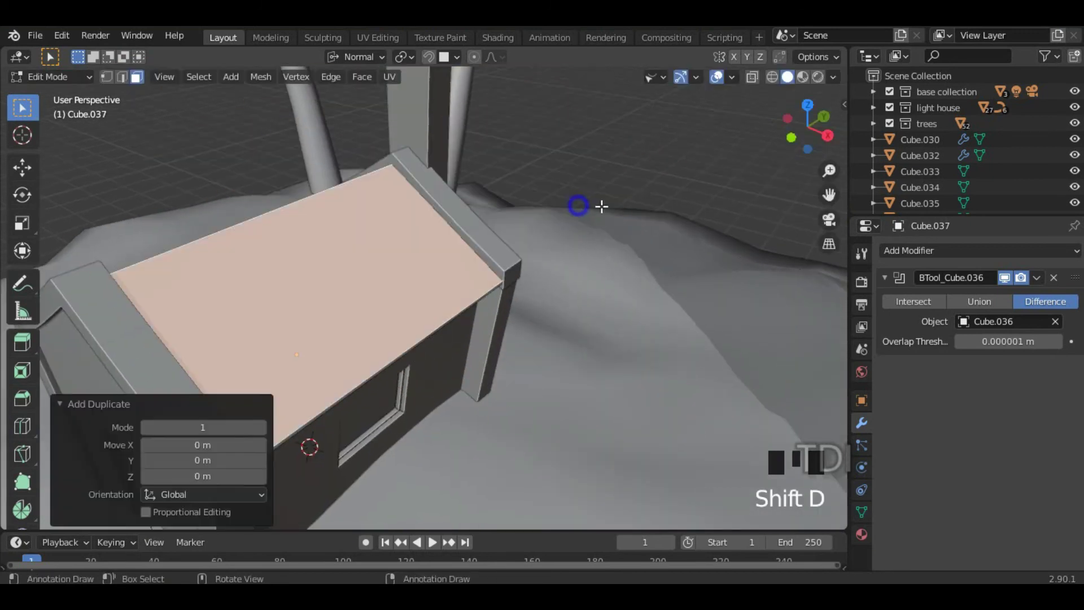
key("p")
left_click(555, 249)
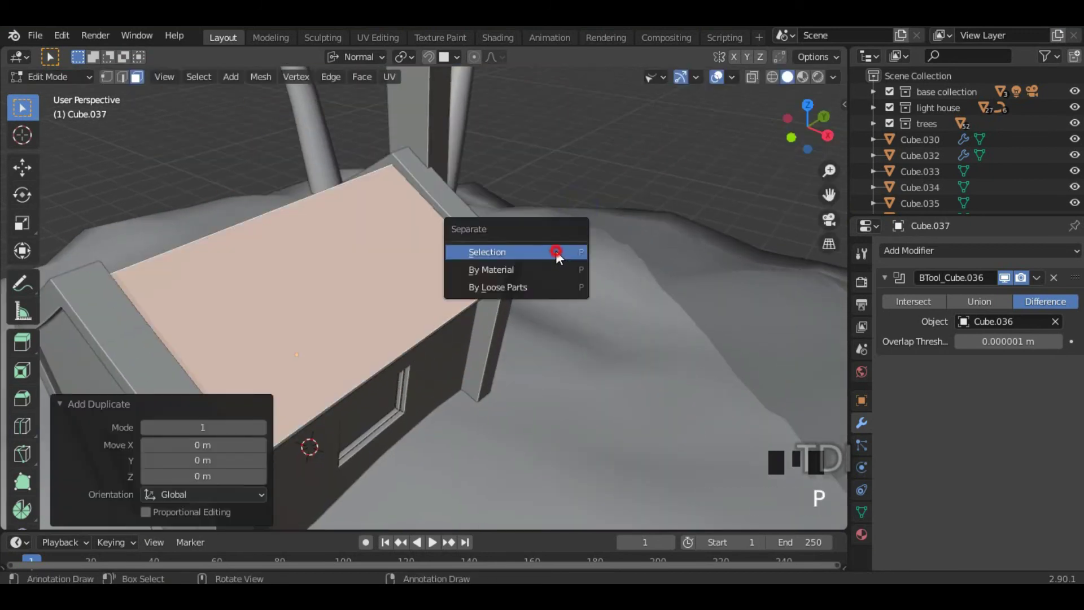
key("Tab")
Step: Narrow the separated slope face into a strip by scaling it to about 0.143 along normal Y
left_click(411, 293)
middle_click_drag(411, 294, 686, 250)
key("s")
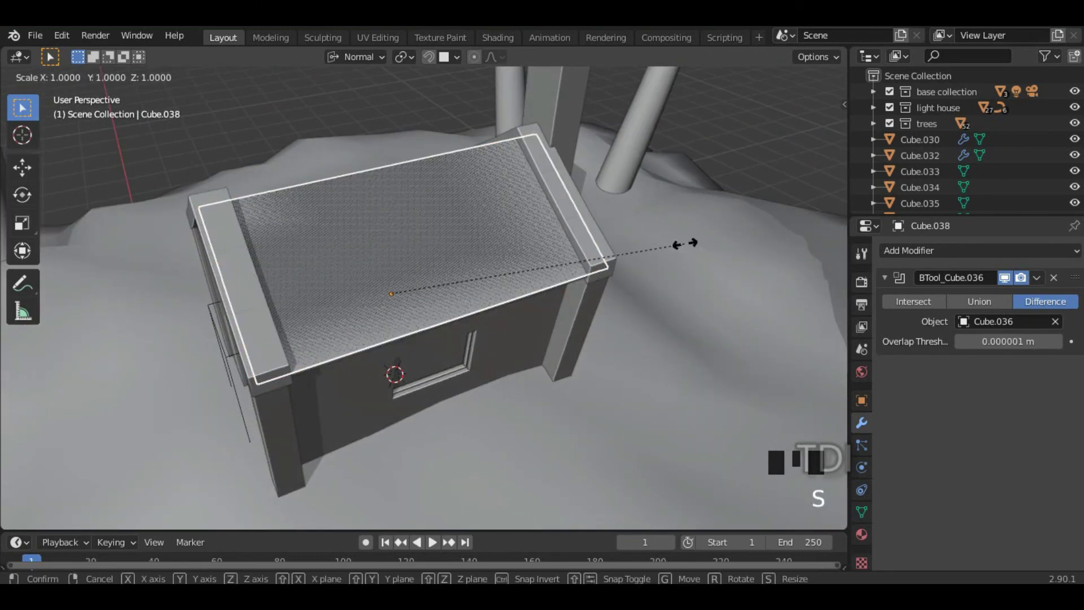
key("y")
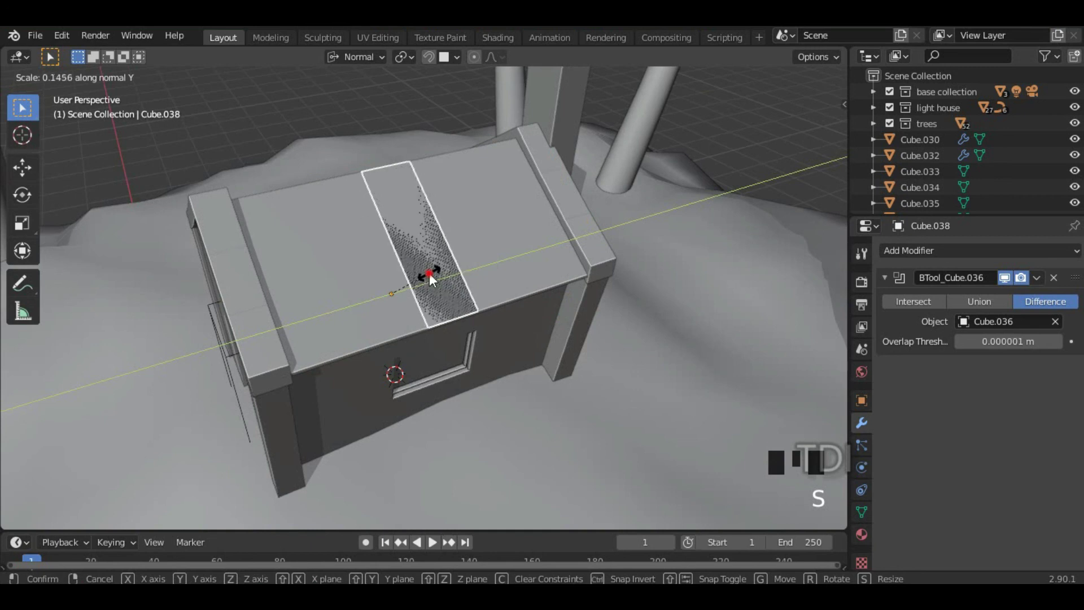
left_click(429, 273)
middle_click_drag(429, 307, 478, 266)
scroll(540, 284, "up", 2)
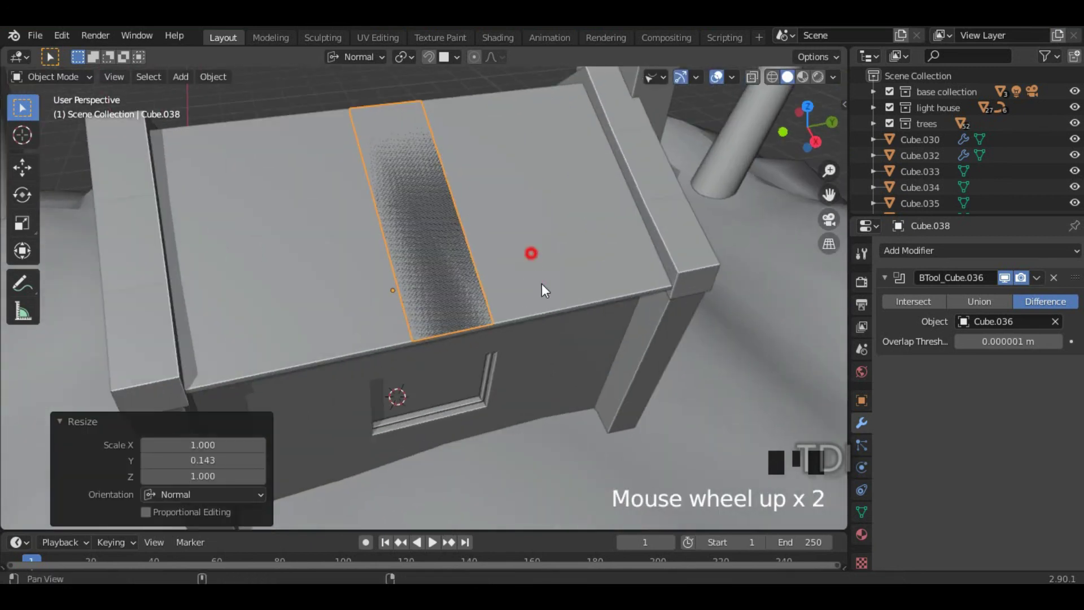
Step: Narrow the roof strip further by scaling it to about 0.688 along normal Y
middle_click_drag(545, 291, 568, 359, "shift")
key("s")
key("y")
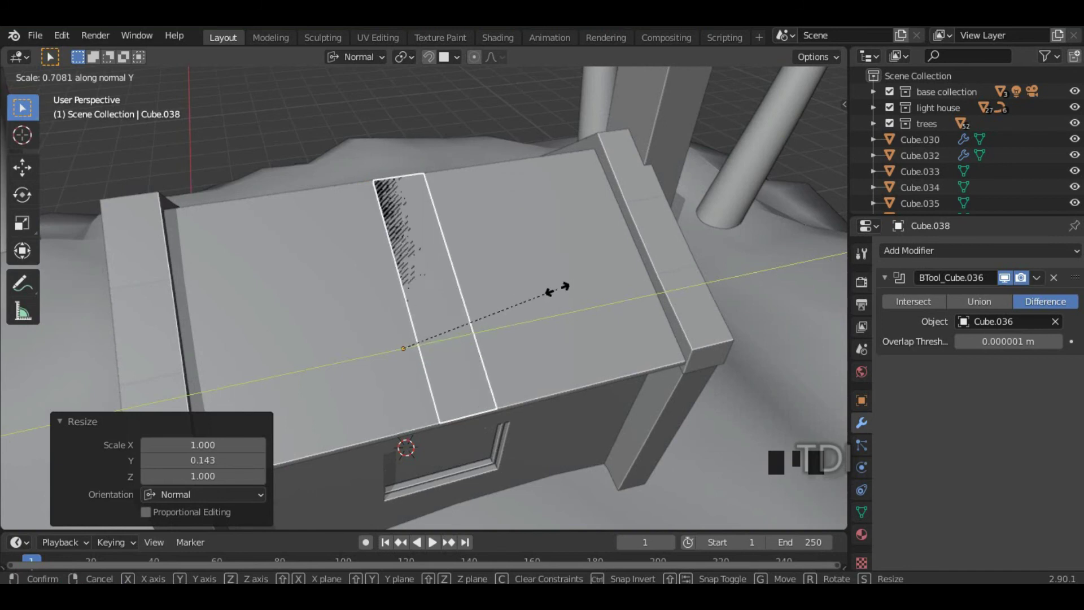
left_click(554, 291)
Step: Set the roof strip's origin to its geometry
middle_click_drag(553, 292, 491, 281)
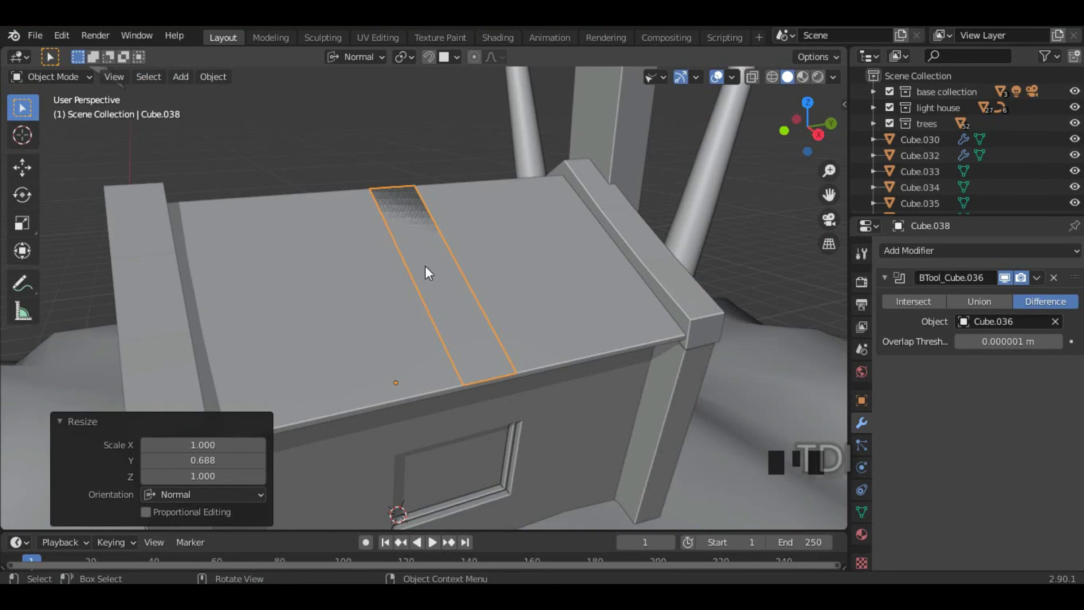
middle_click_drag(402, 276, 351, 401)
middle_click_drag(377, 365, 420, 258)
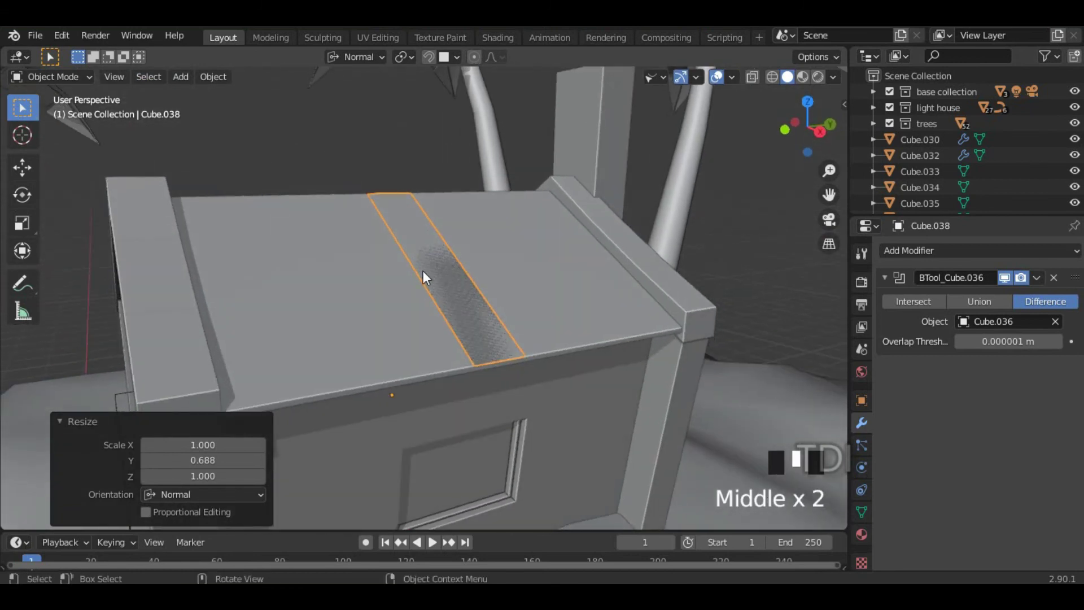
left_click(218, 76)
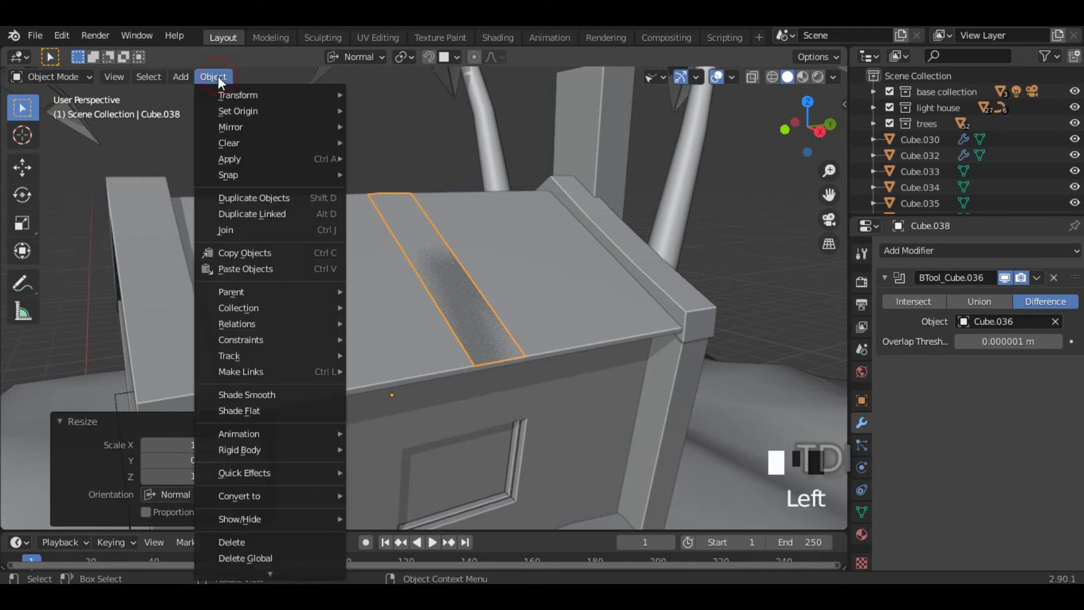
mouse_move(253, 111)
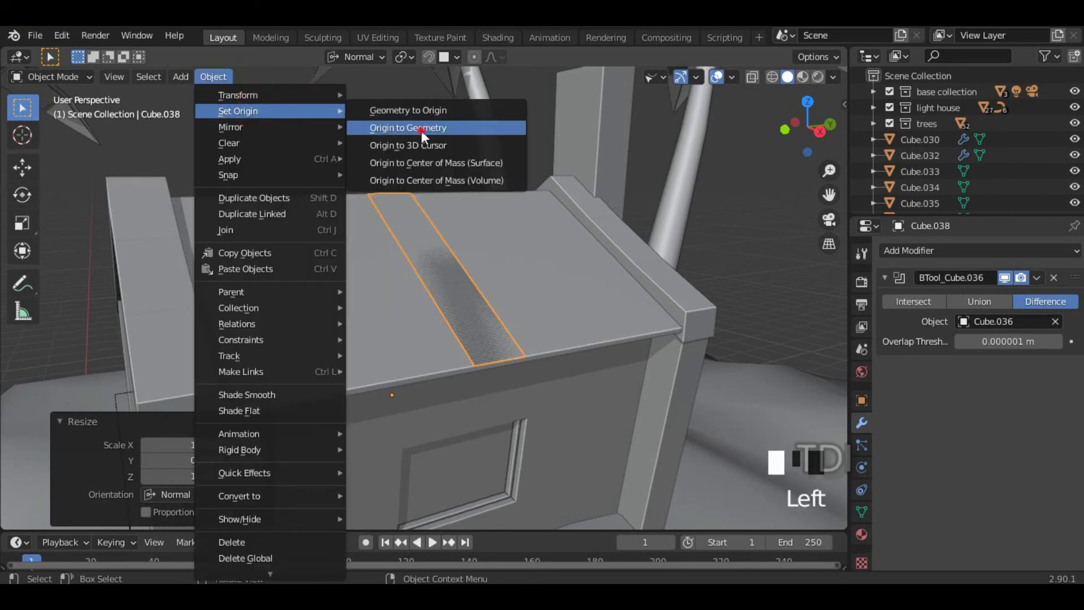
left_click(421, 129)
Step: Select the roof strip's whole mesh in Edit Mode and activate the Move tool
middle_click_drag(330, 199, 430, 244)
key("Tab")
key("a")
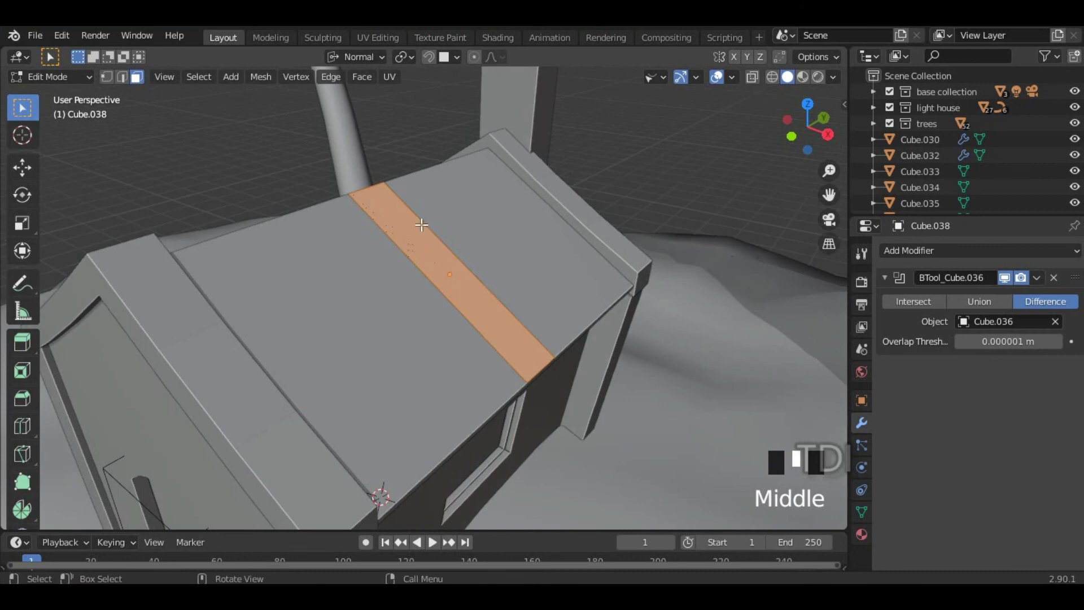
left_click(26, 168)
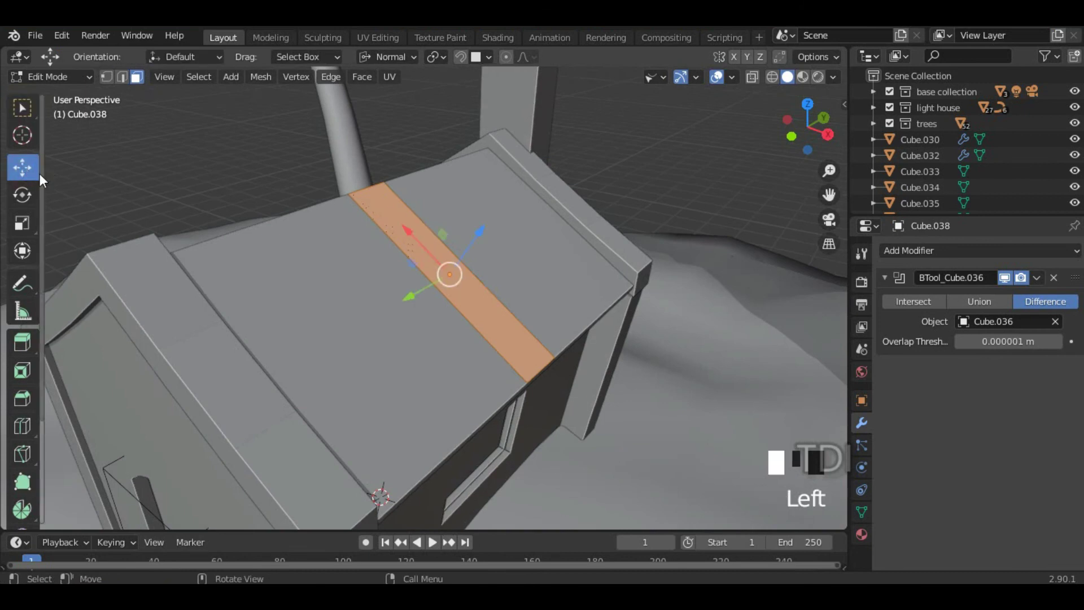
scroll(530, 274, "down", 2)
mouse_move(530, 274)
middle_mouse_down()
mouse_move(576, 288)
mouse_move(519, 291)
mouse_move(531, 289)
middle_mouse_up()
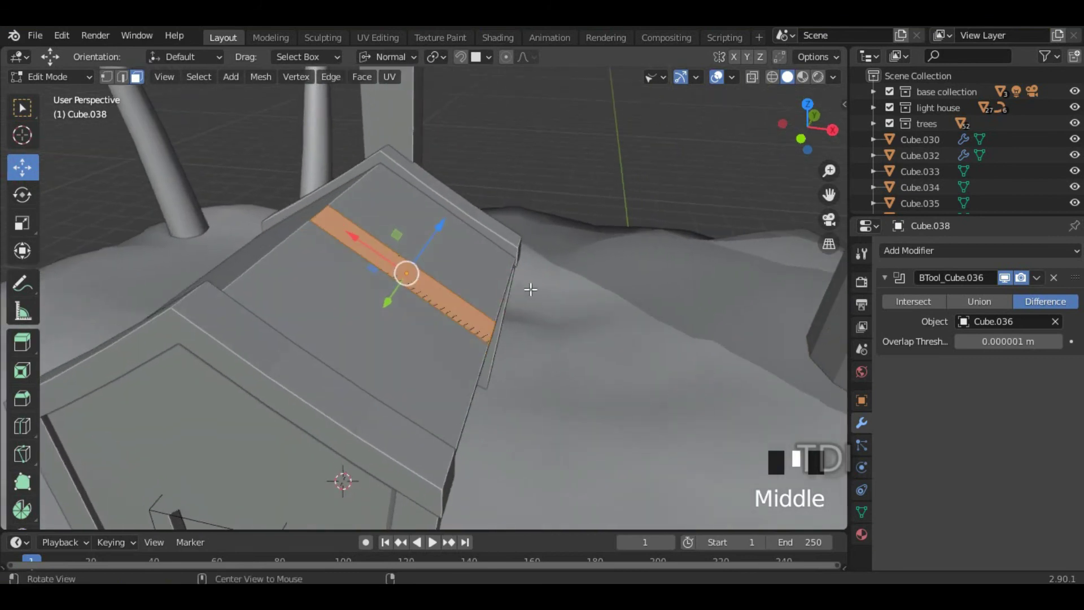
key("s")
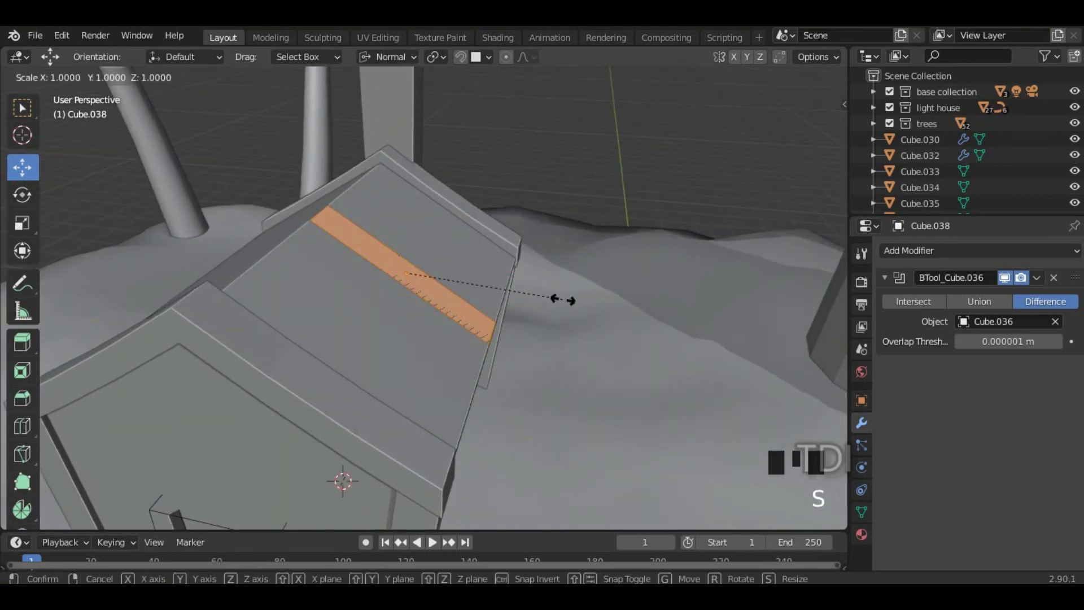
right_click(563, 299)
left_click(395, 57)
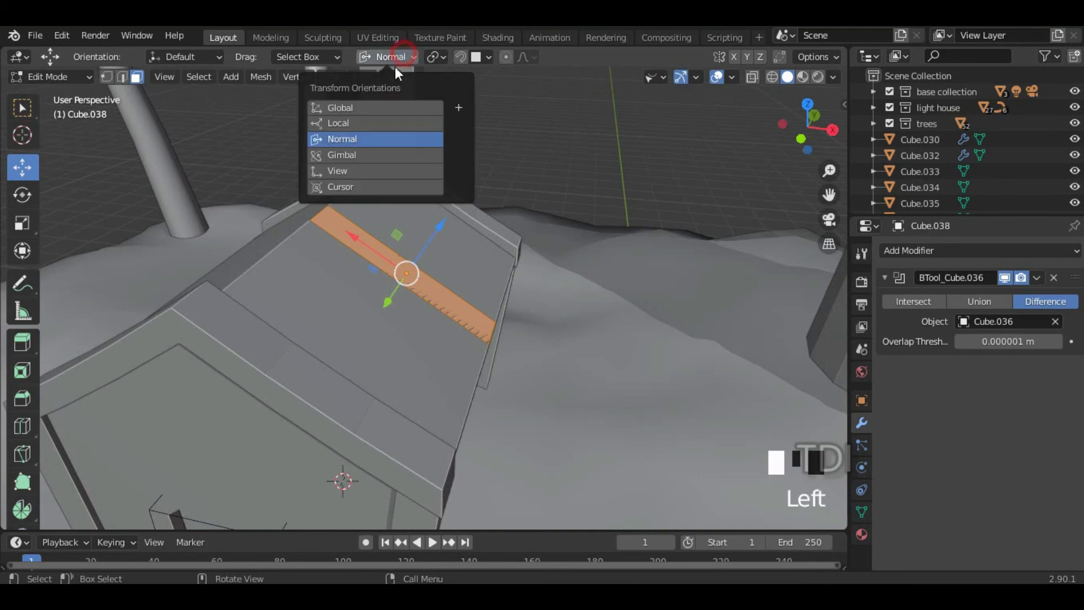
left_click(370, 108)
middle_click_drag(395, 181, 442, 224)
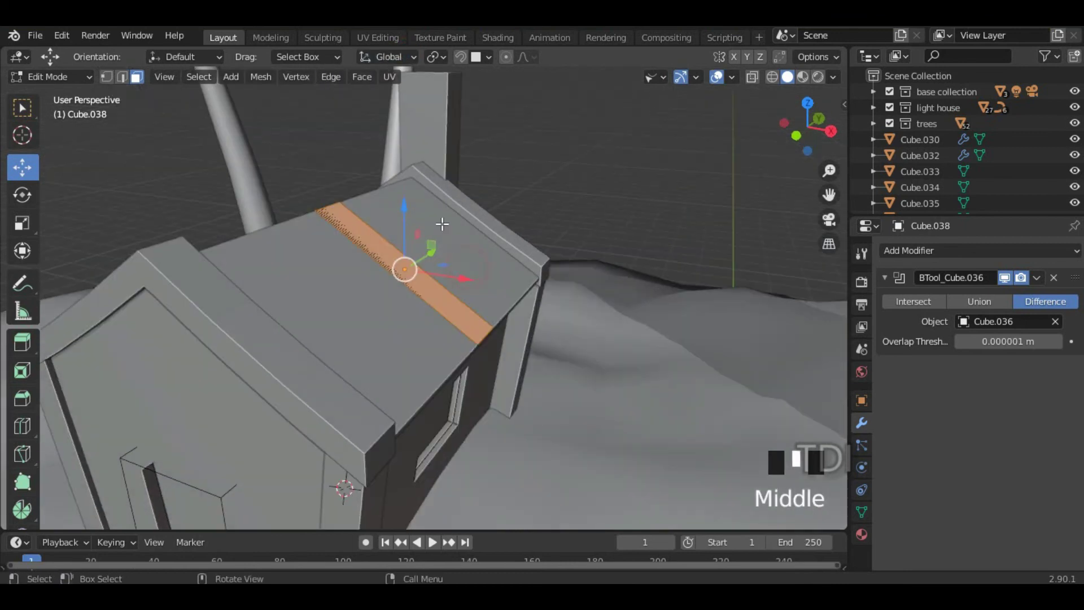
left_click(398, 57)
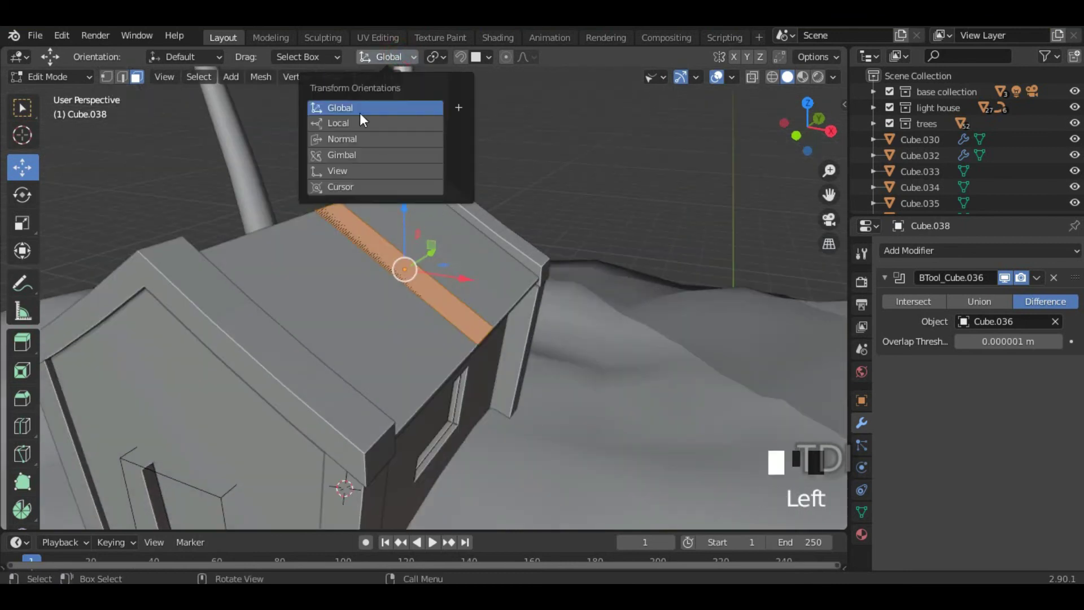
left_click(364, 137)
Step: Shorten the roof strip into a tile-sized face by scaling it to about 0.330 along normal X
mouse_move(452, 271)
middle_mouse_down()
mouse_move(481, 281)
mouse_move(456, 287)
middle_mouse_up()
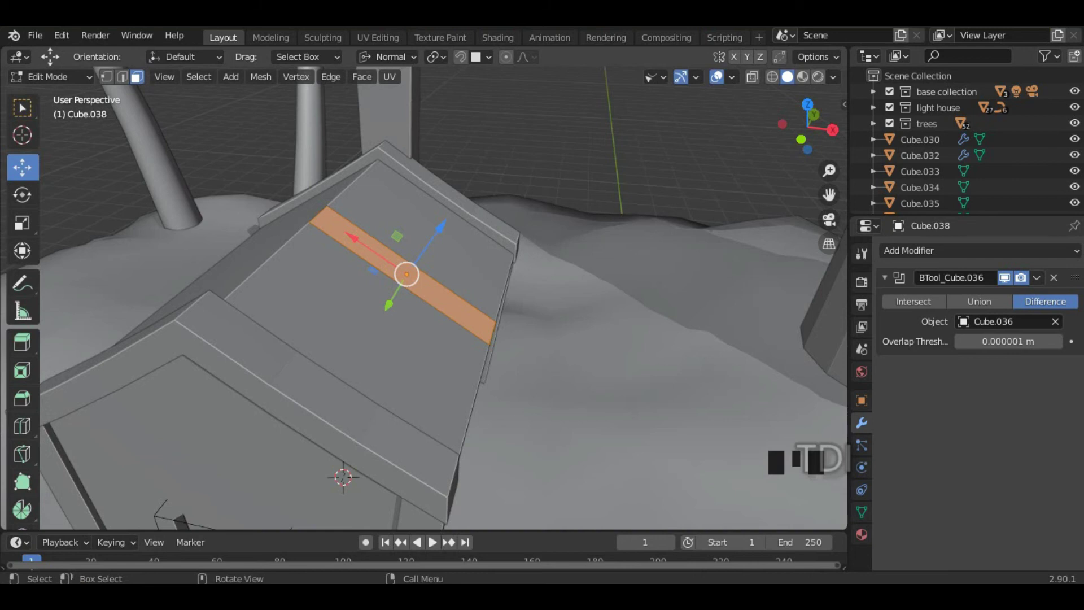
key("s")
key("x")
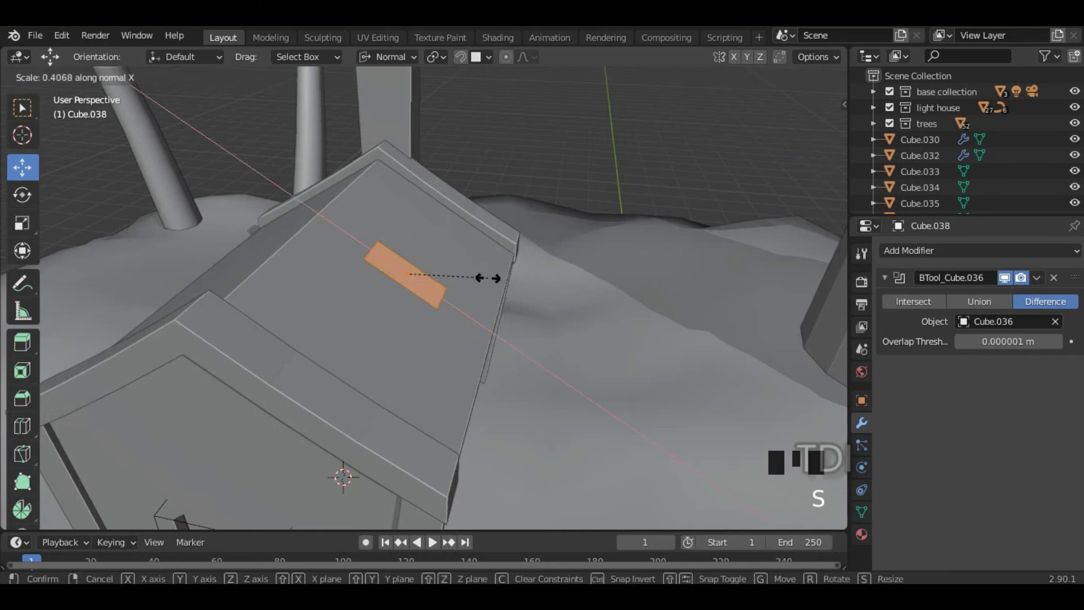
left_click(474, 276)
middle_click_drag(474, 276, 527, 304)
scroll(398, 293, "up", 3)
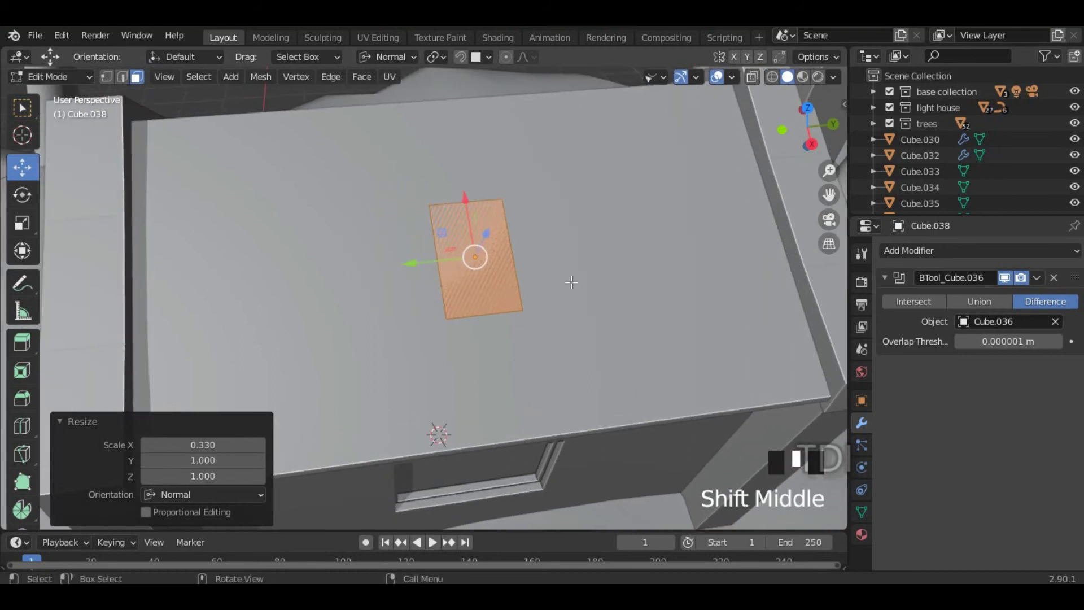
Step: Move the tile face to the roof's upper corner beside the front gable trim, ending with a shift of about 0.0314 m along normal Y
left_click_drag(459, 252, 208, 252)
key("ctrl+z")
left_click_drag(411, 262, 169, 120)
scroll(415, 265, "down", 3)
middle_click_drag(415, 265, 443, 295)
scroll(327, 278, "up", 3)
middle_click_drag(326, 278, 346, 304, "shift")
left_click_drag(312, 295, 308, 308)
middle_click_drag(308, 308, 435, 273)
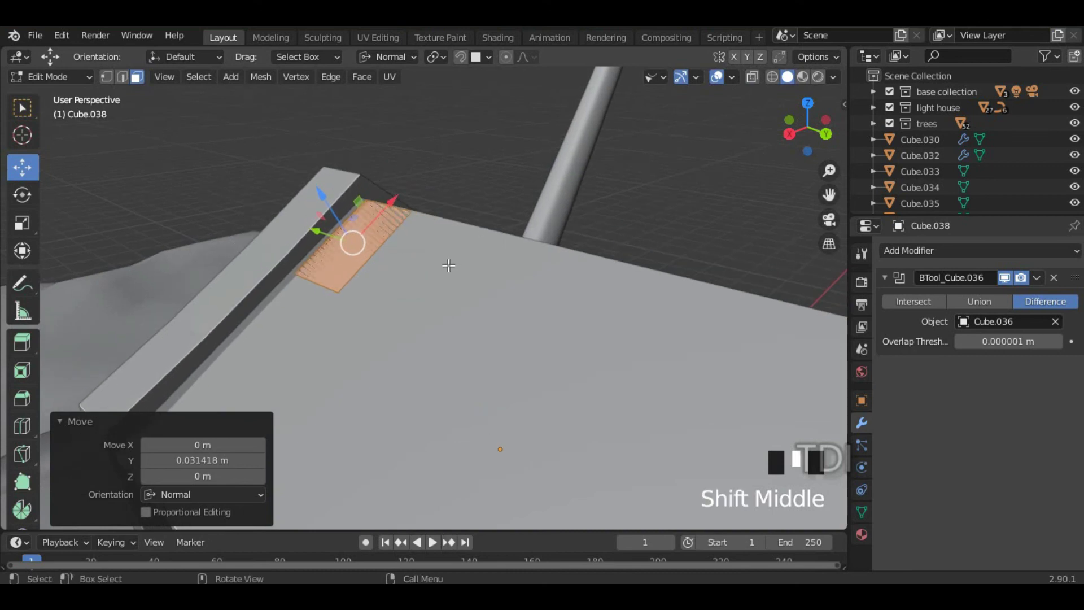
Step: Extrude the tile face about 0.047 m along its normal and return to the box selection tool
key("e")
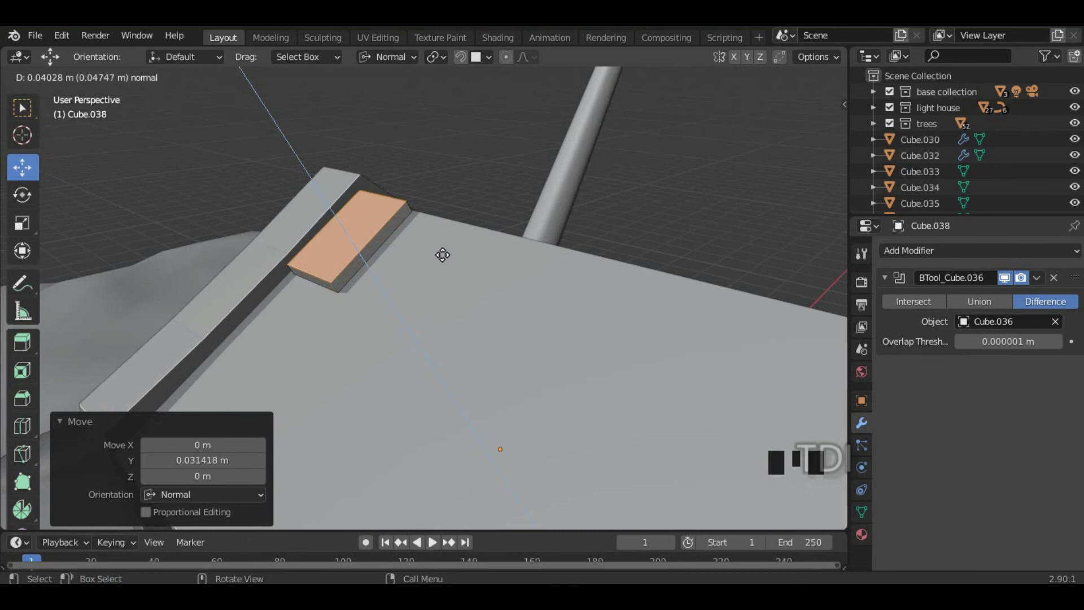
left_click(443, 254)
middle_click_drag(443, 255, 387, 274)
left_click(23, 107)
Step: Add three evenly spaced lengthwise loop cuts to the roof tile
key("ctrl+r")
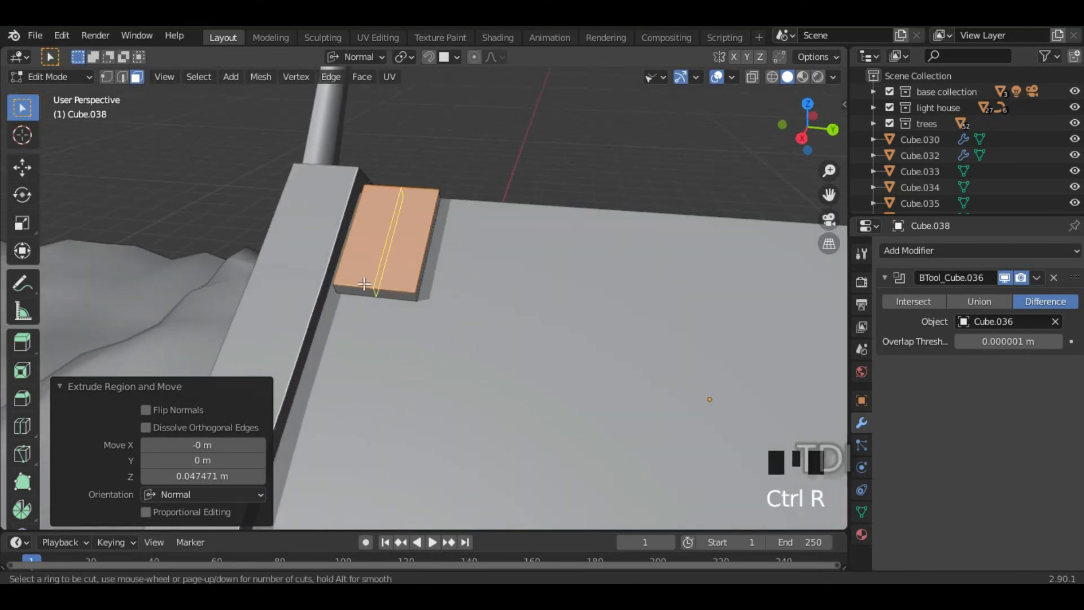
scroll(364, 283, "up", 2)
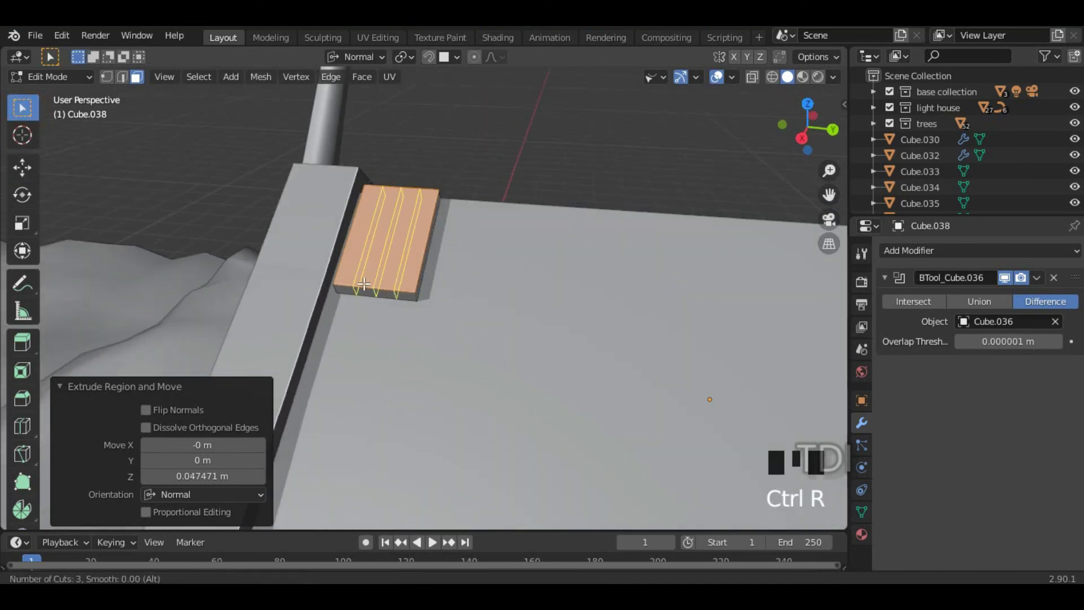
left_click(364, 284)
middle_click_drag(361, 280, 357, 277)
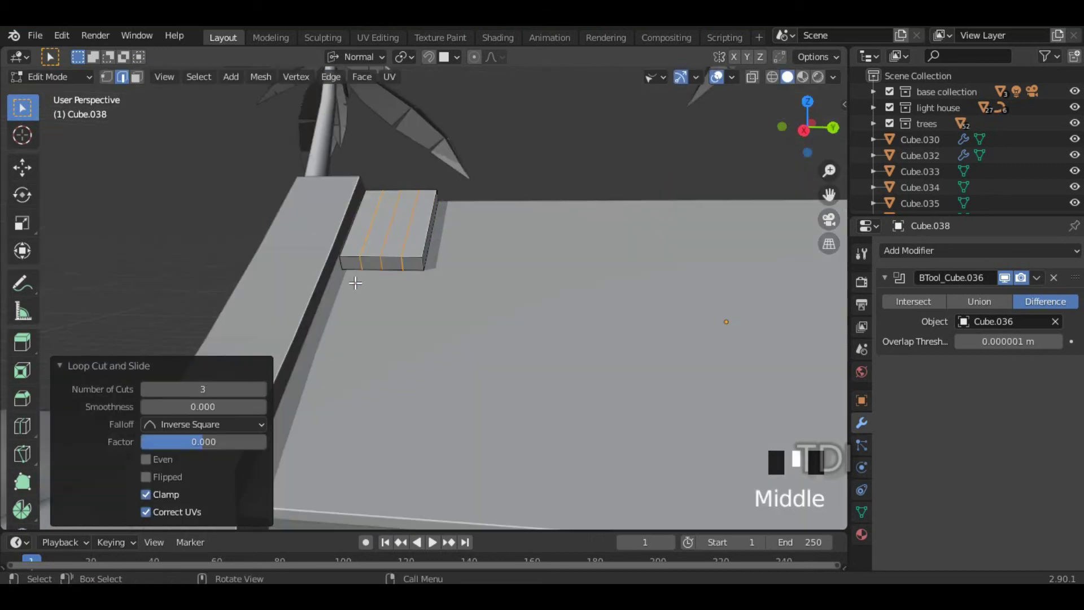
Step: Raise the three lengthwise loops about 0.0128 m along global Z to arch the tile
middle_click_drag(460, 248, 397, 242)
key("g")
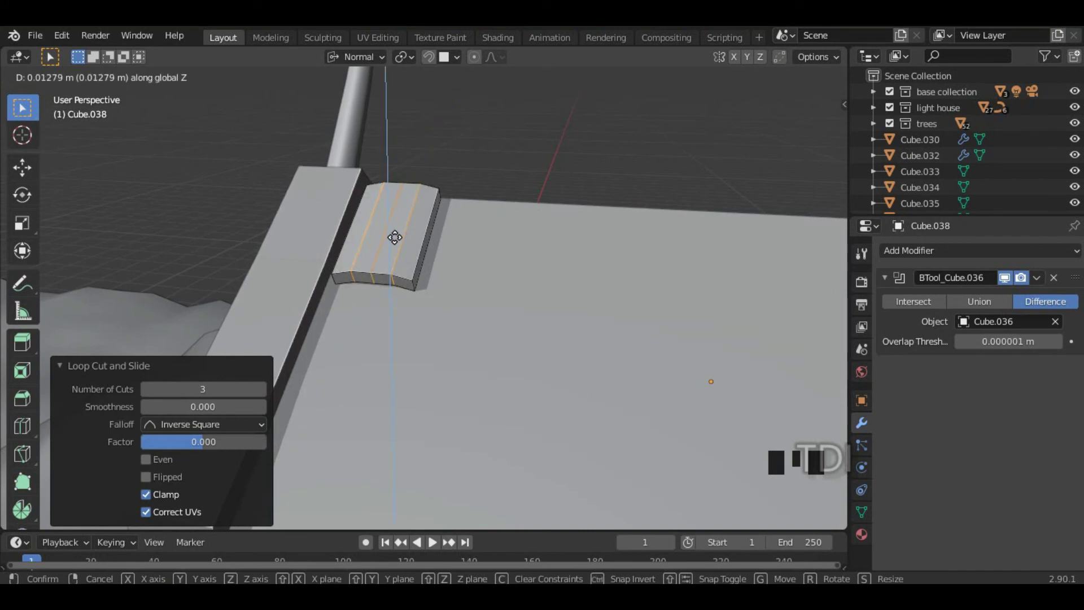
left_click(395, 237)
middle_click_drag(399, 242, 391, 346)
scroll(406, 250, "up", 4)
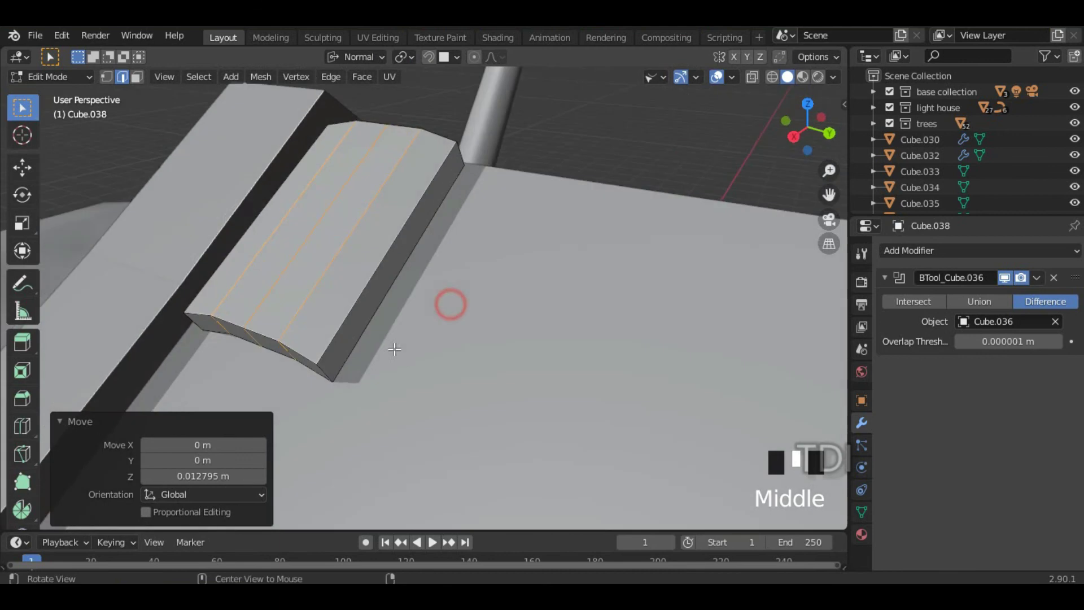
Step: Add three evenly spaced crosswise loop cuts to the arched tile without sliding them
key("ctrl+r")
scroll(372, 245, "up", 2)
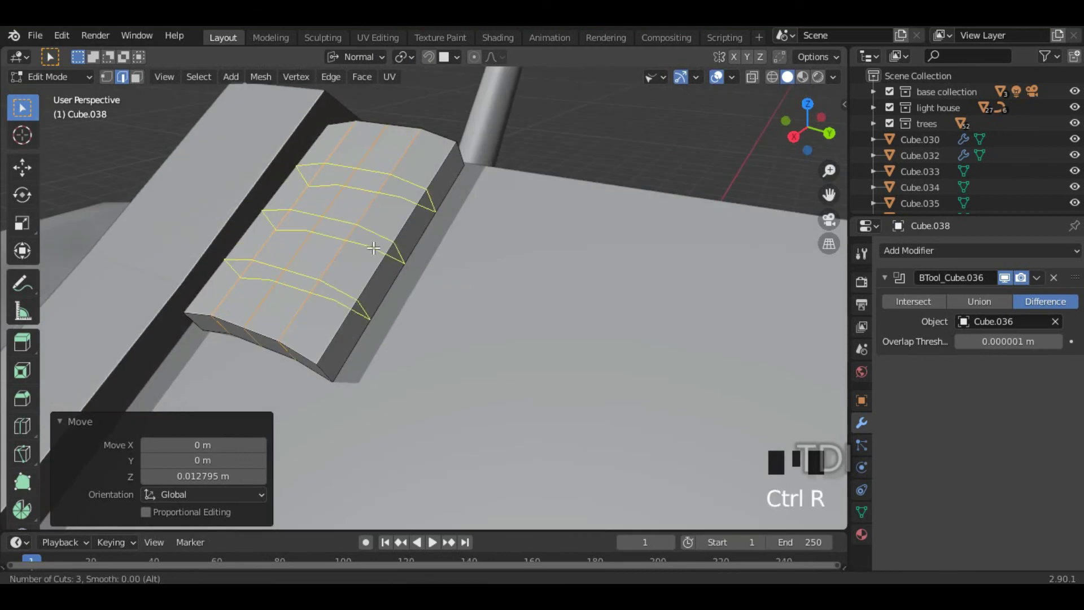
left_click(374, 248)
right_click(373, 248)
middle_click_drag(370, 247, 396, 294)
scroll(373, 250, "down", 1)
scroll(397, 263, "down", 2)
key("Tab")
key("Tab")
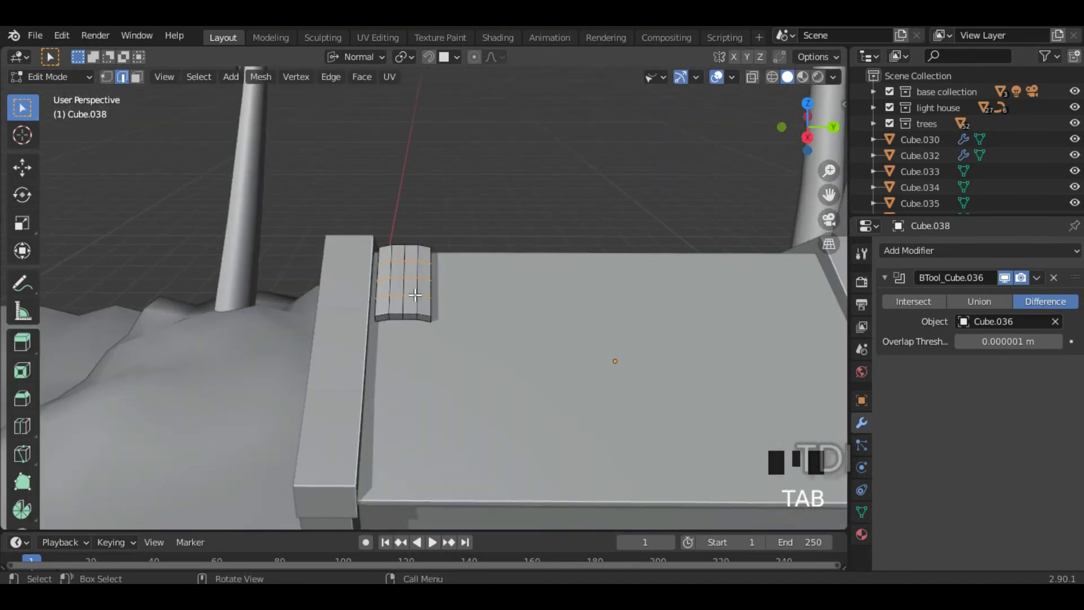
Step: Knife-cut a notch outline from the centre vertex above the tile's lower end, over its edge and back to the edge's middle vertex
scroll(415, 295, "up", 4)
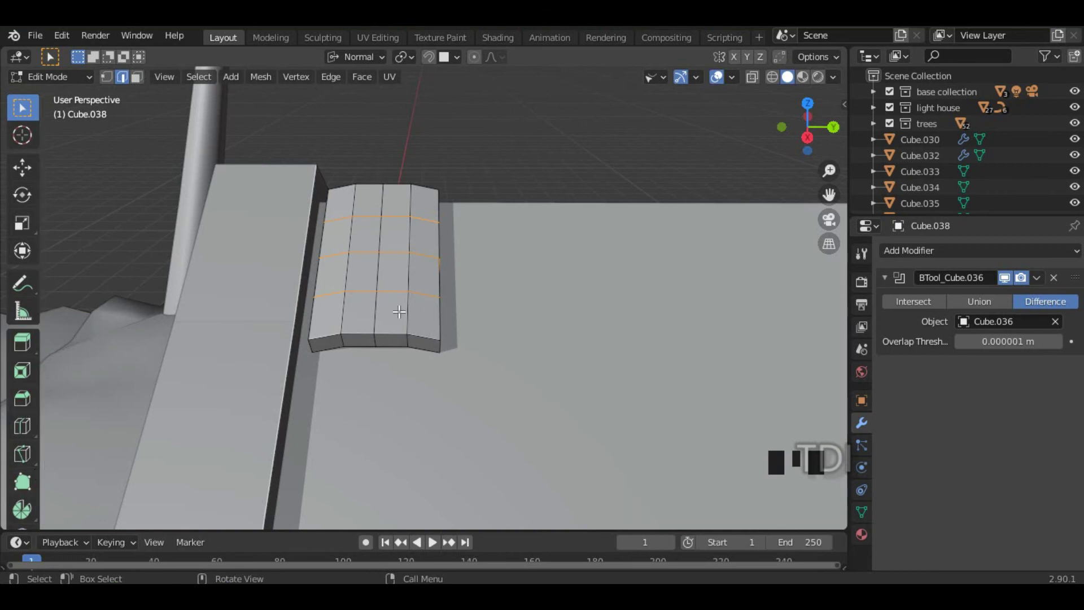
left_click(539, 162)
scroll(375, 320, "up", 3)
middle_click_drag(375, 319, 397, 344, "shift")
key("k")
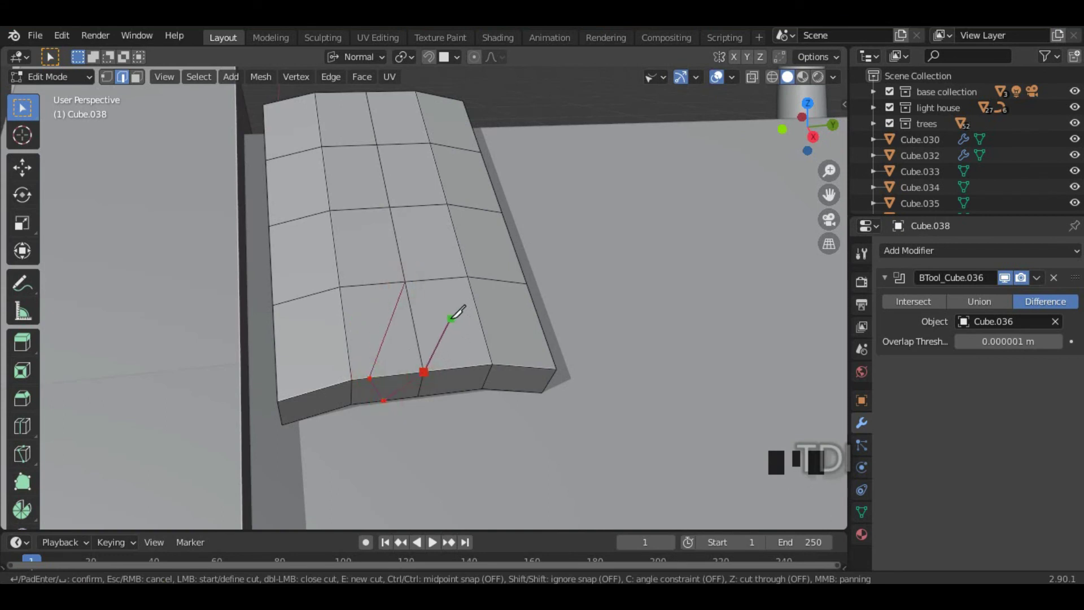
key("Return")
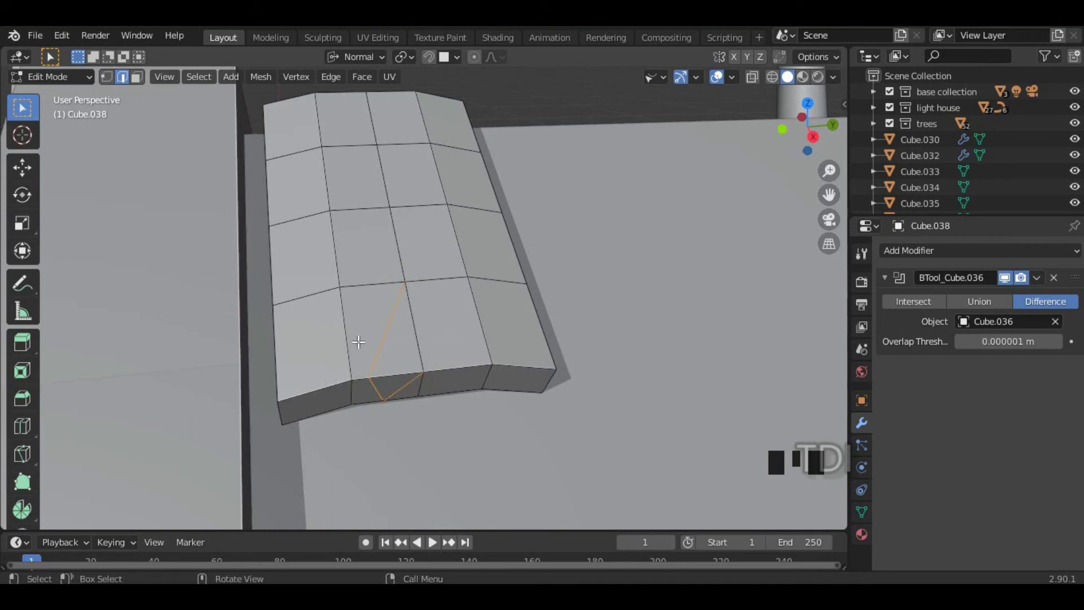
Step: Knife-cut a middle line through the notch outline from its top vertex down over the tile's lower end
key("k")
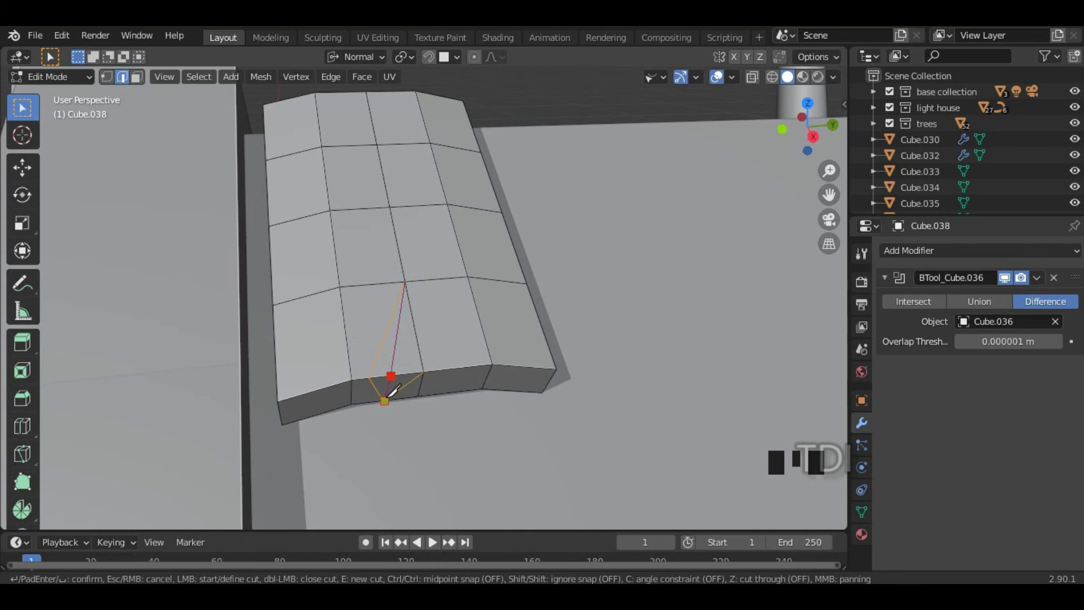
key("Escape")
scroll(545, 339, "up", 2)
middle_click_drag(536, 341, 497, 356)
Step: Select the vertex in the middle of the notch edge and pull it inward to form a broken chip
key("1")
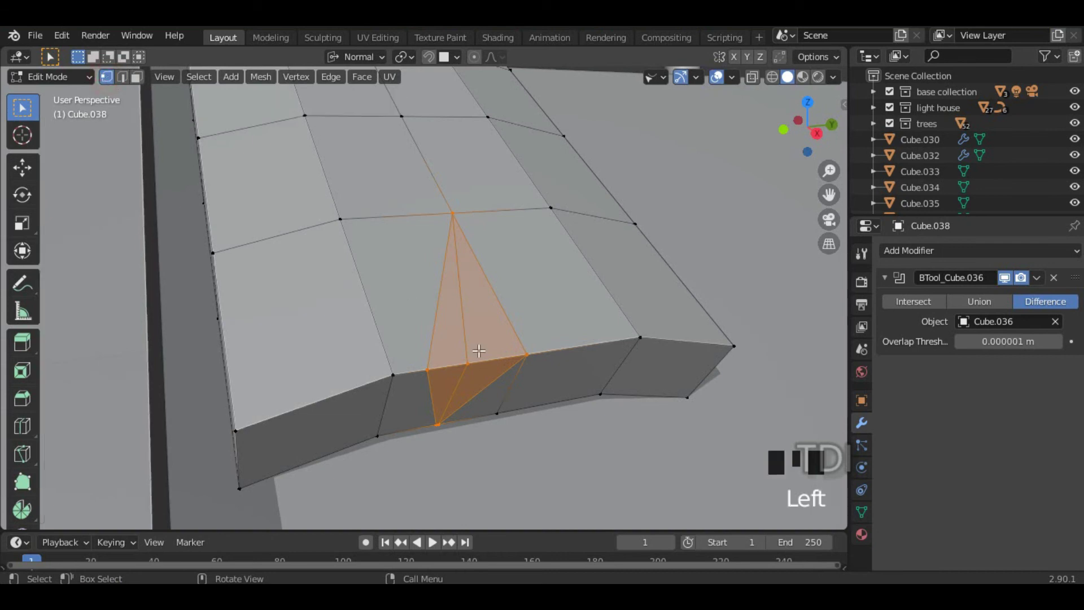
left_click(469, 365)
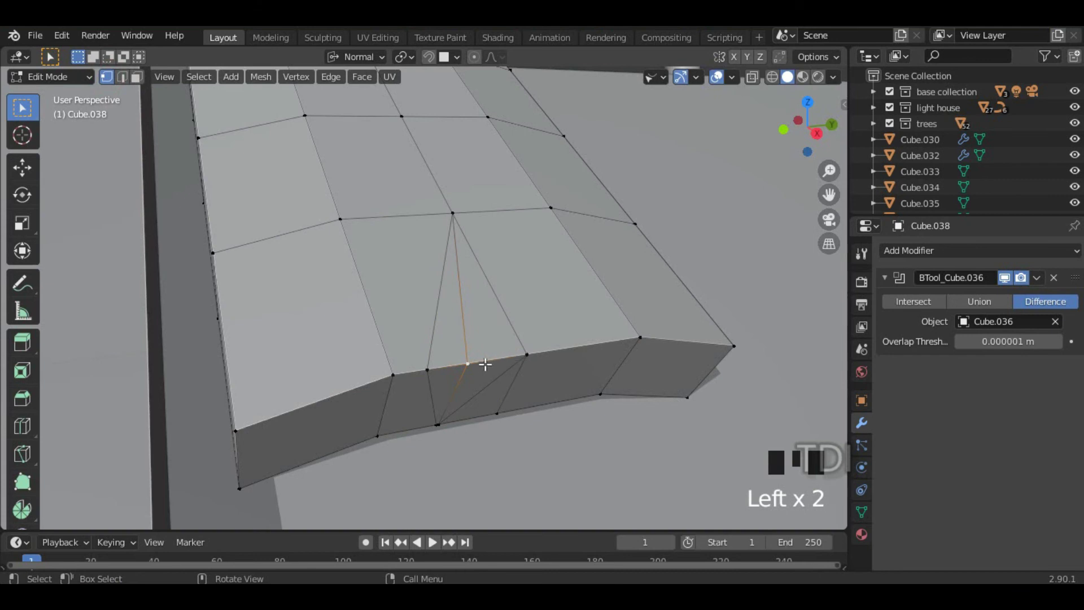
key("g")
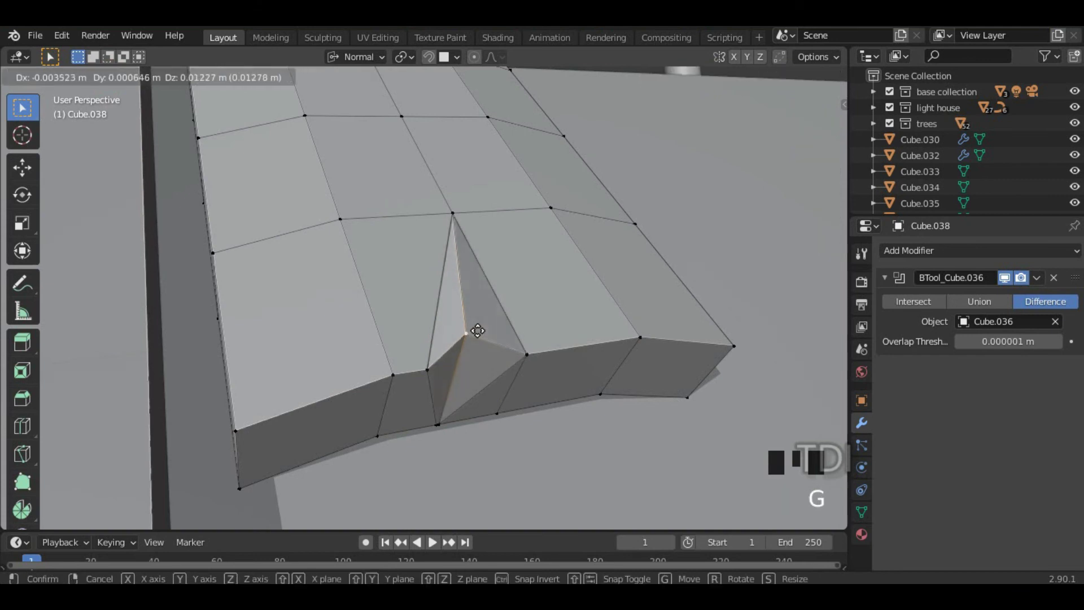
left_click(477, 328)
key("g")
left_click(482, 339)
Step: Move the notch vertex about 0.0113 m along normal Z, reposition it freely further into the tile, and leave Edit Mode
middle_click_drag(482, 338, 336, 358)
key("Tab")
key("Tab")
key("g")
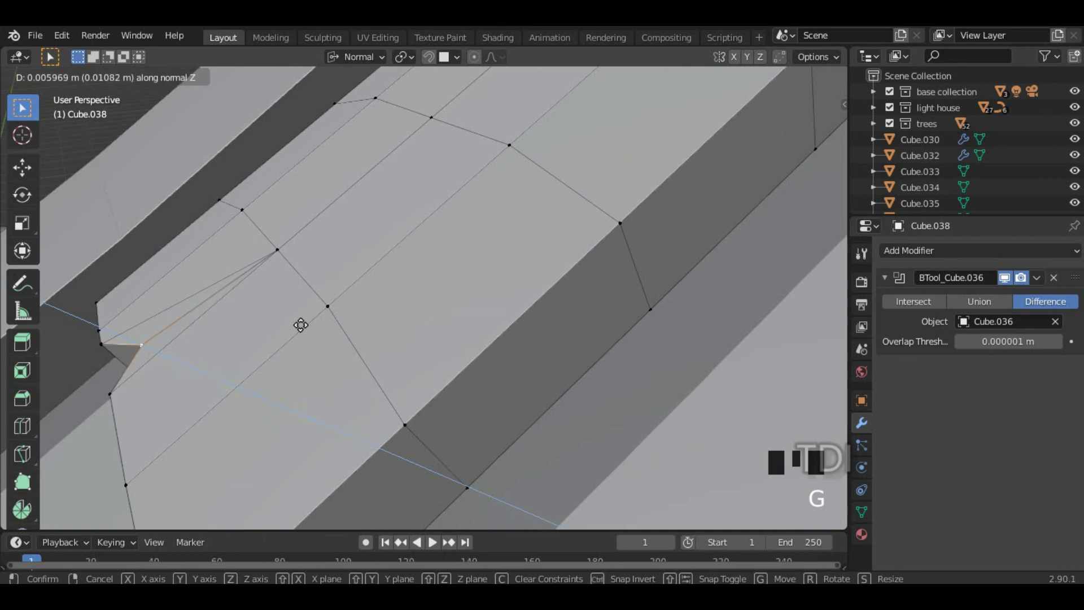
left_click(300, 325)
key("g")
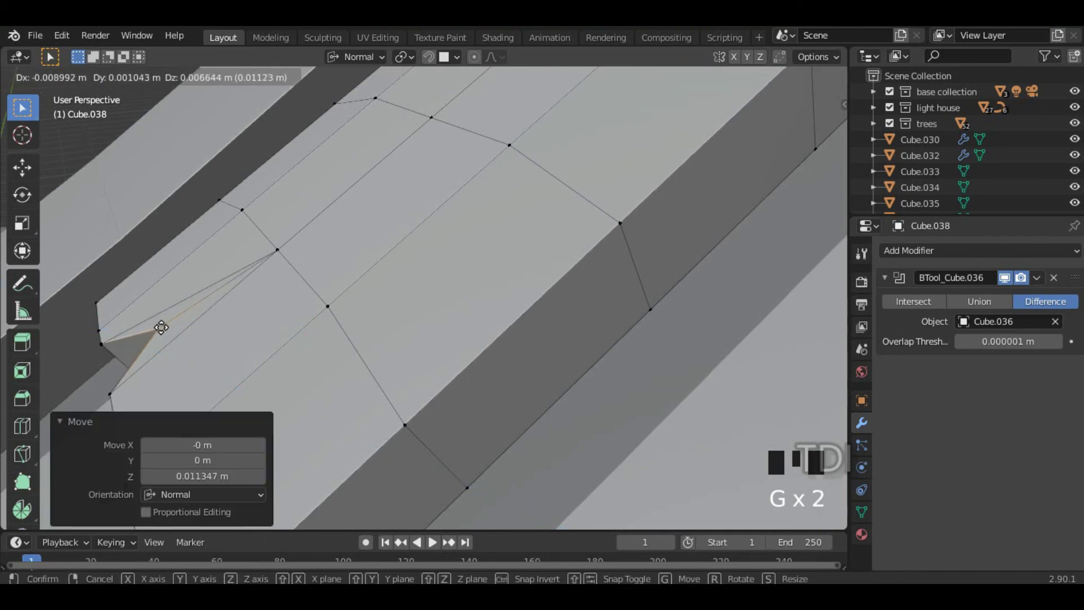
left_click(161, 328)
mouse_move(218, 341)
middle_mouse_down()
mouse_move(448, 345)
mouse_move(487, 303)
mouse_move(480, 318)
mouse_move(493, 315)
mouse_move(490, 293)
mouse_move(485, 351)
mouse_move(500, 372)
mouse_move(441, 342)
middle_mouse_up()
key("Tab")
scroll(472, 317, "down", 3)
scroll(490, 317, "down", 4)
middle_click_drag(490, 317, 343, 313, "shift")
scroll(297, 305, "down", 3)
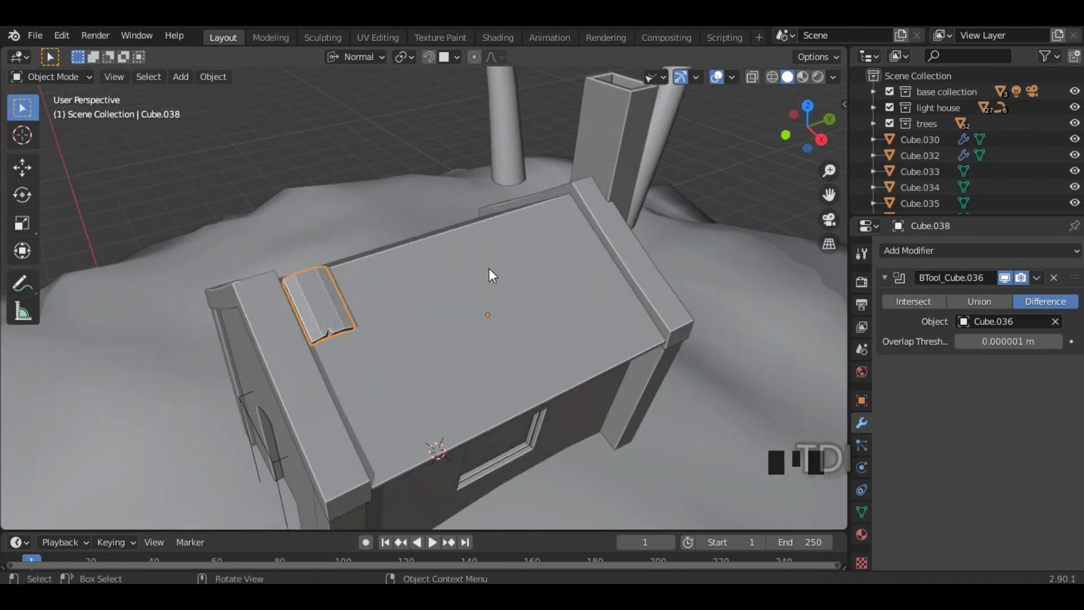
Step: Select the chipped roof tile, activate the Move tool and set the tile's origin to its geometry
middle_click_drag(516, 259, 314, 290, "shift")
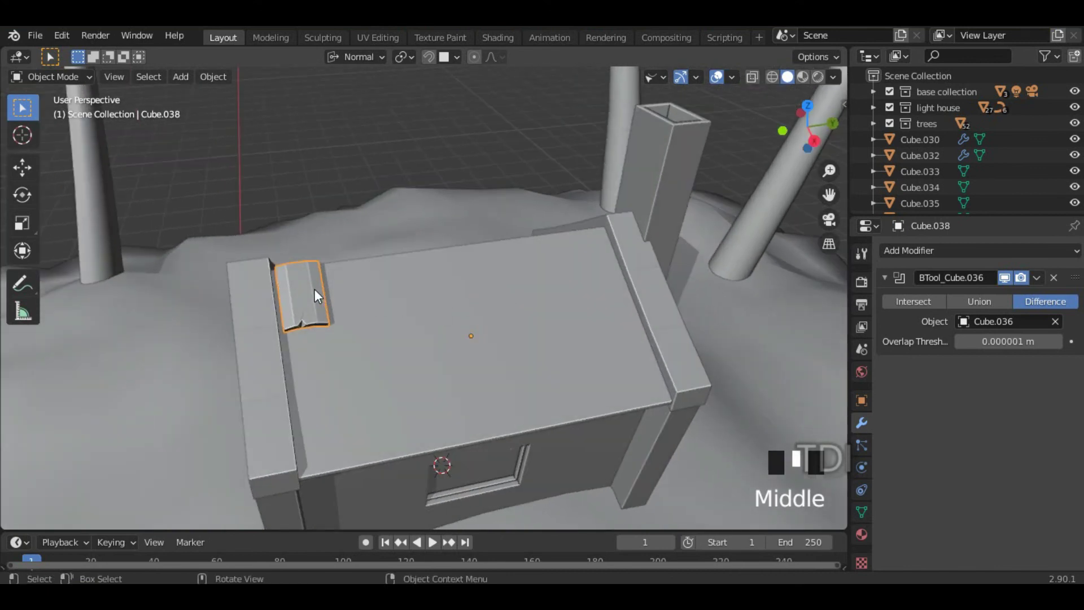
left_click(310, 287)
left_click(310, 298)
scroll(282, 303, "up", 3)
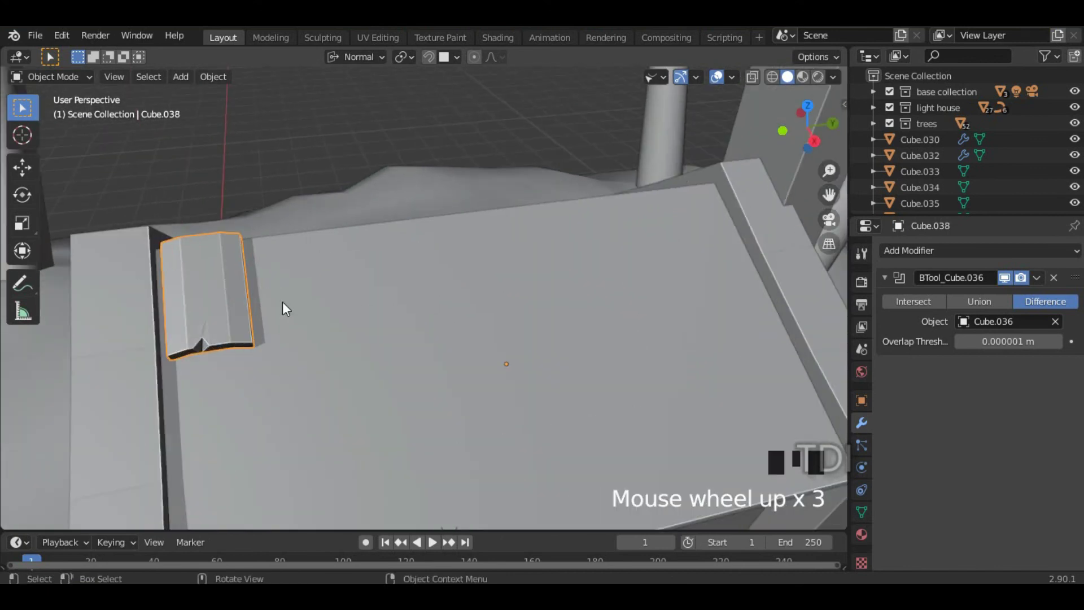
left_click(22, 169)
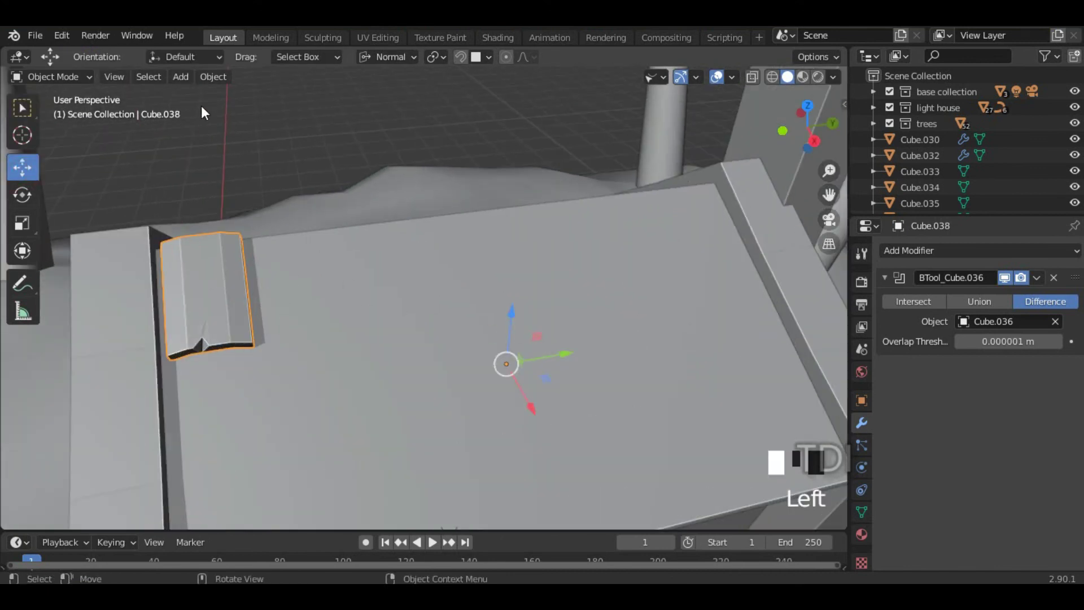
middle_click_drag(429, 354, 472, 326)
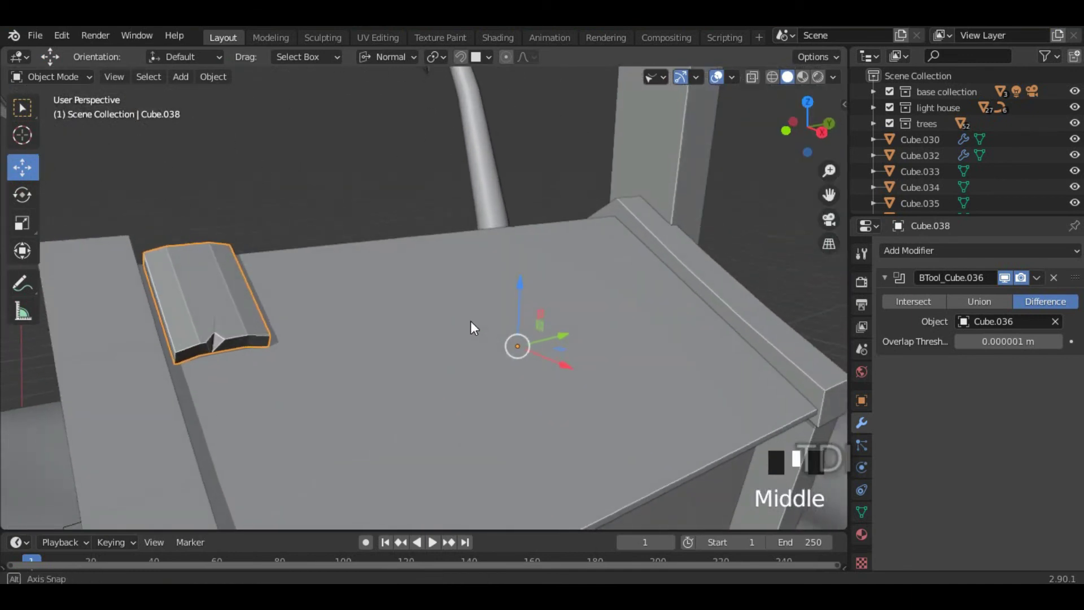
left_click(212, 78)
mouse_move(247, 111)
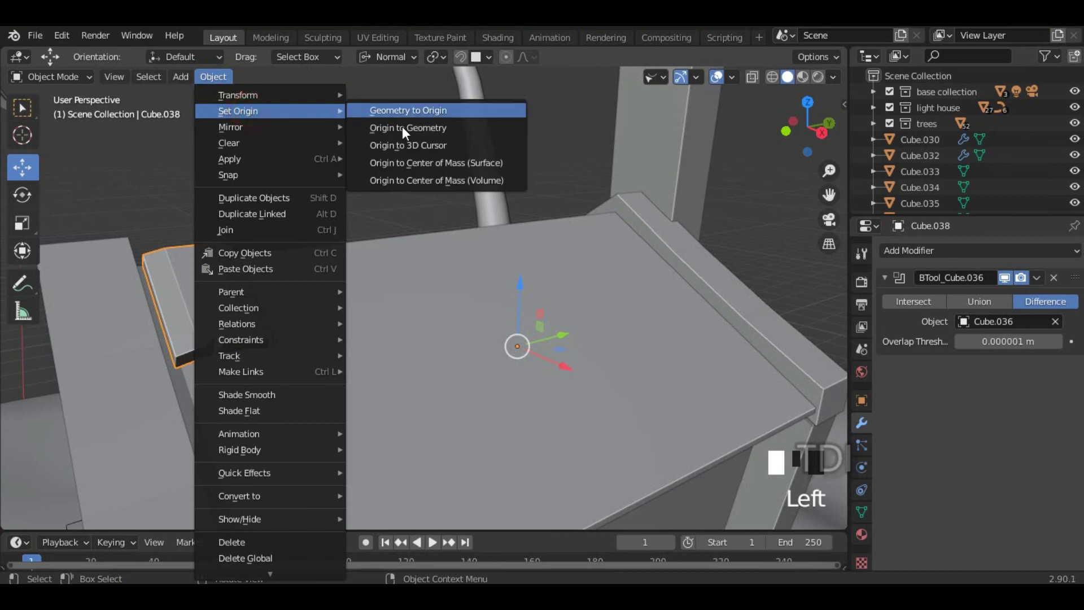
left_click(404, 127)
Step: Shift the chipped tile about -0.0238 m along normal Y toward the front gable trim
middle_click_drag(262, 329, 208, 347)
left_click_drag(262, 282, 255, 287)
middle_click_drag(246, 218, 441, 304)
left_click(937, 248)
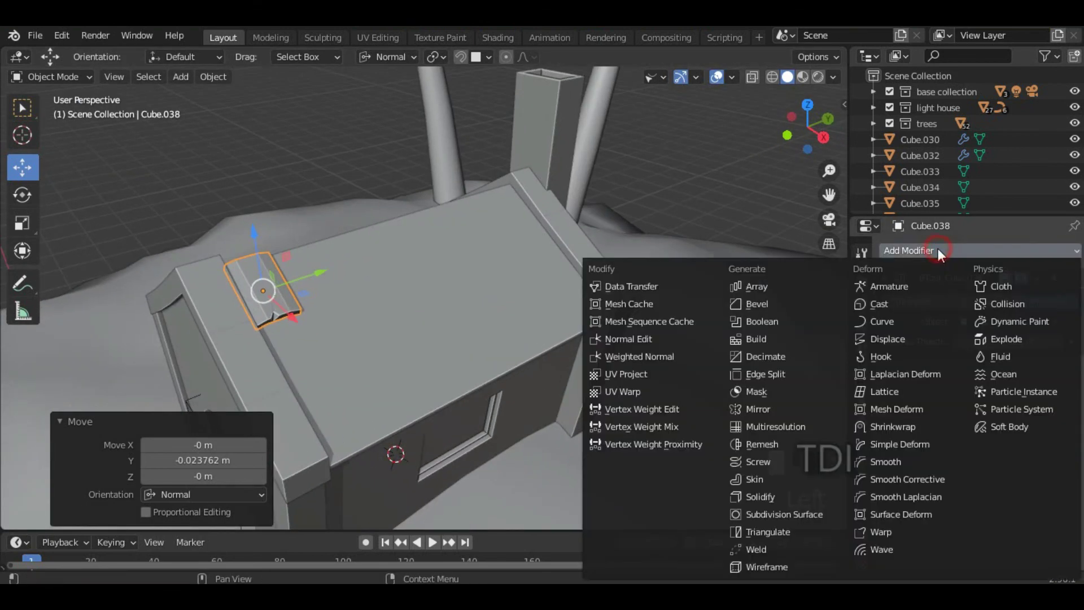
left_click(770, 213)
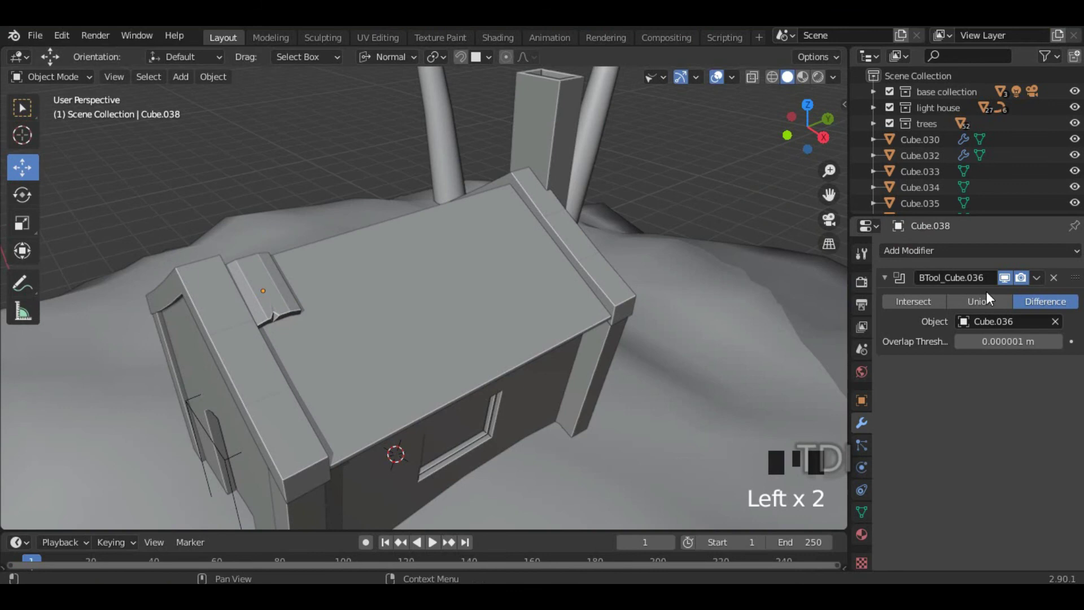
left_click(265, 286)
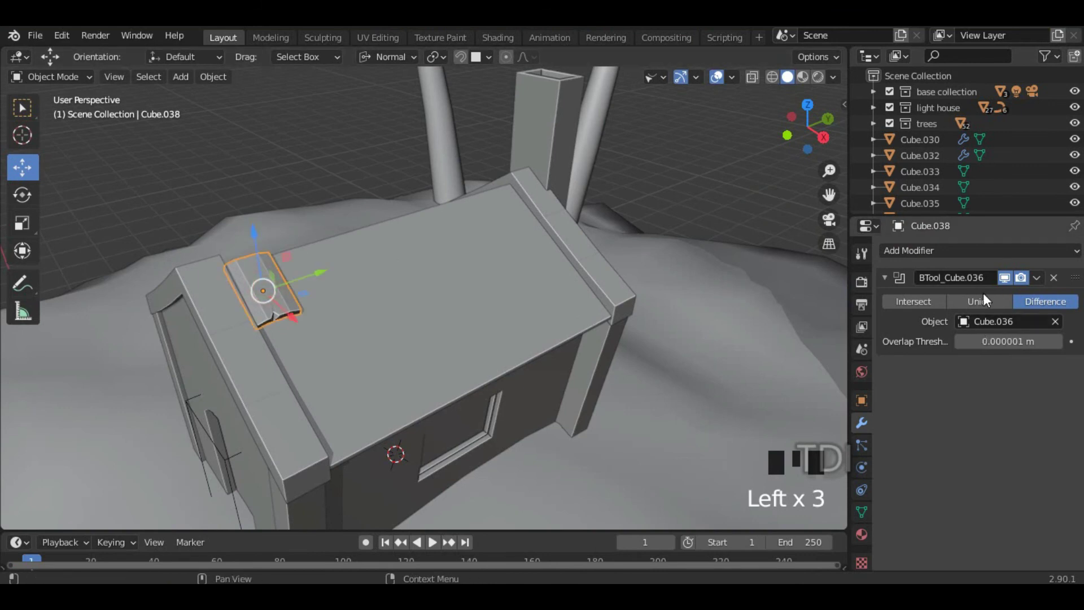
Step: Select the chipped roof tile again and remove its BTool_Cube.036 boolean modifier
left_click(509, 338)
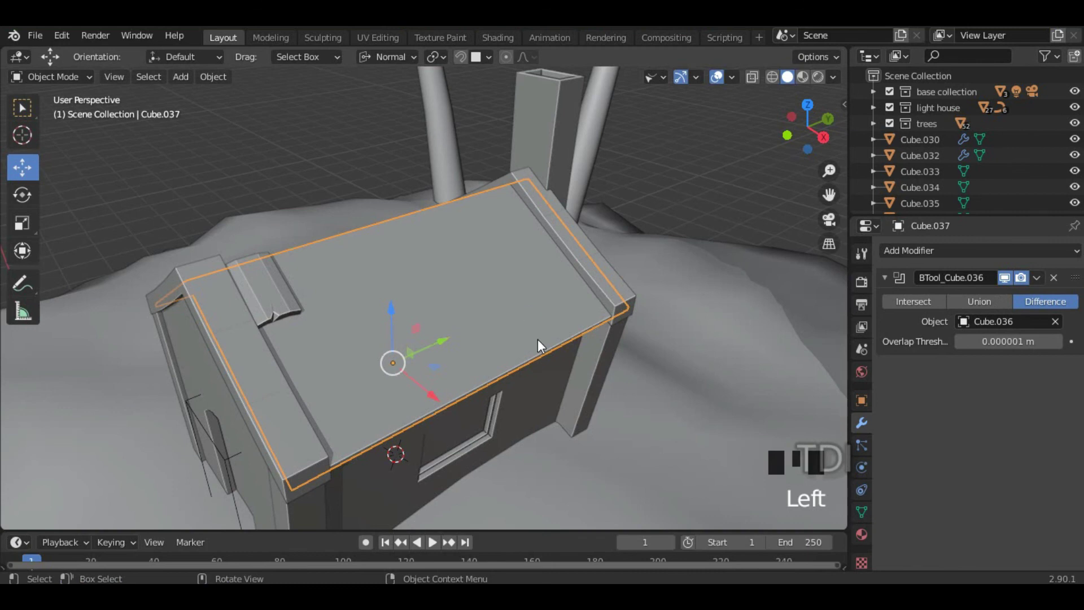
middle_click_drag(538, 339, 572, 378)
left_click(560, 410)
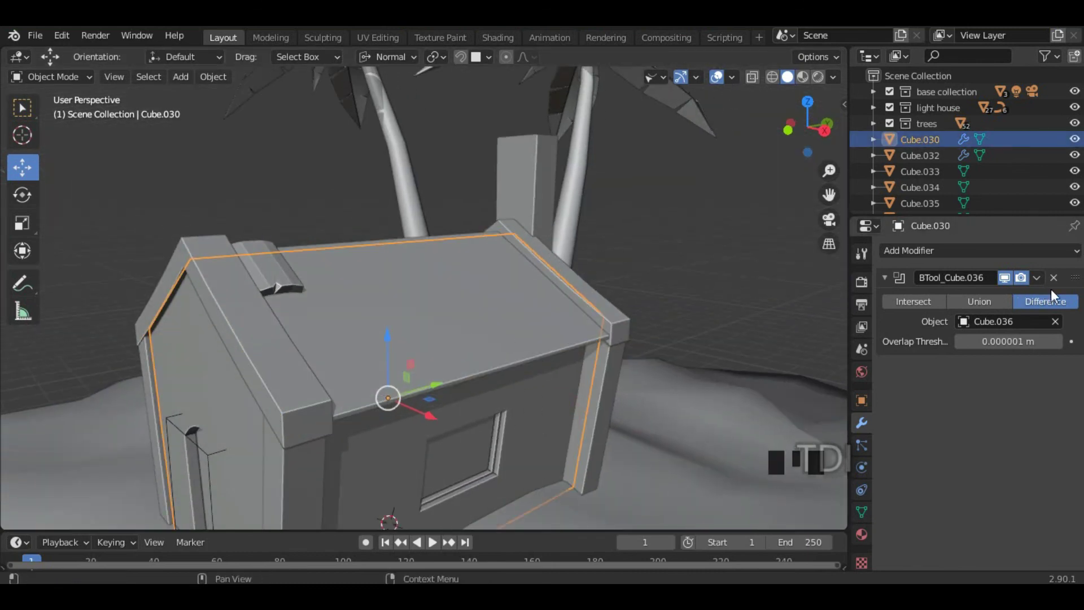
left_click(272, 254)
middle_click_drag(340, 236, 698, 281)
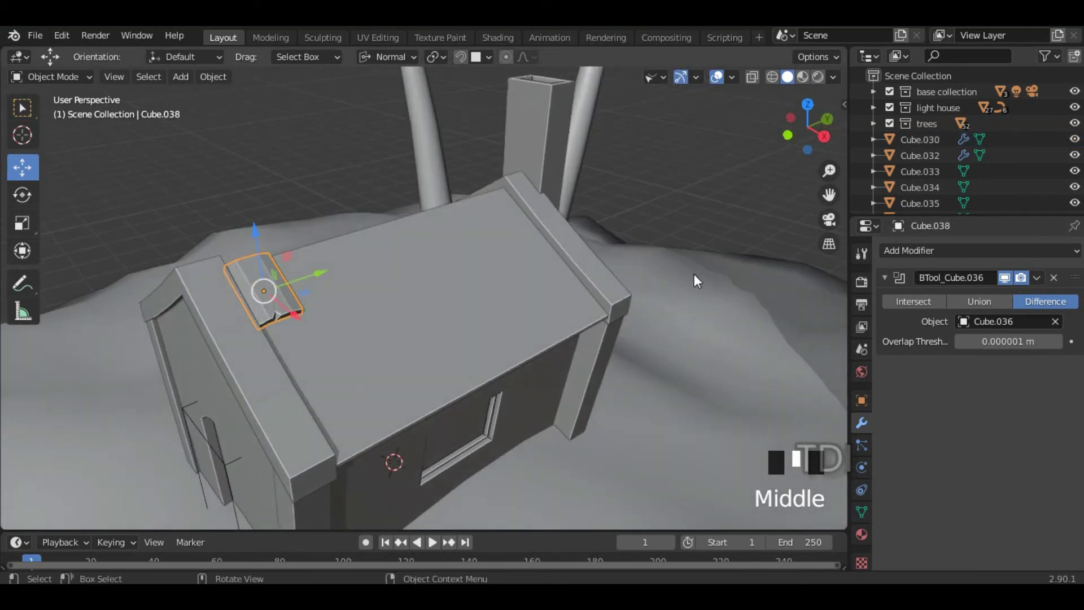
left_click(1053, 276)
middle_click_drag(559, 361, 553, 314)
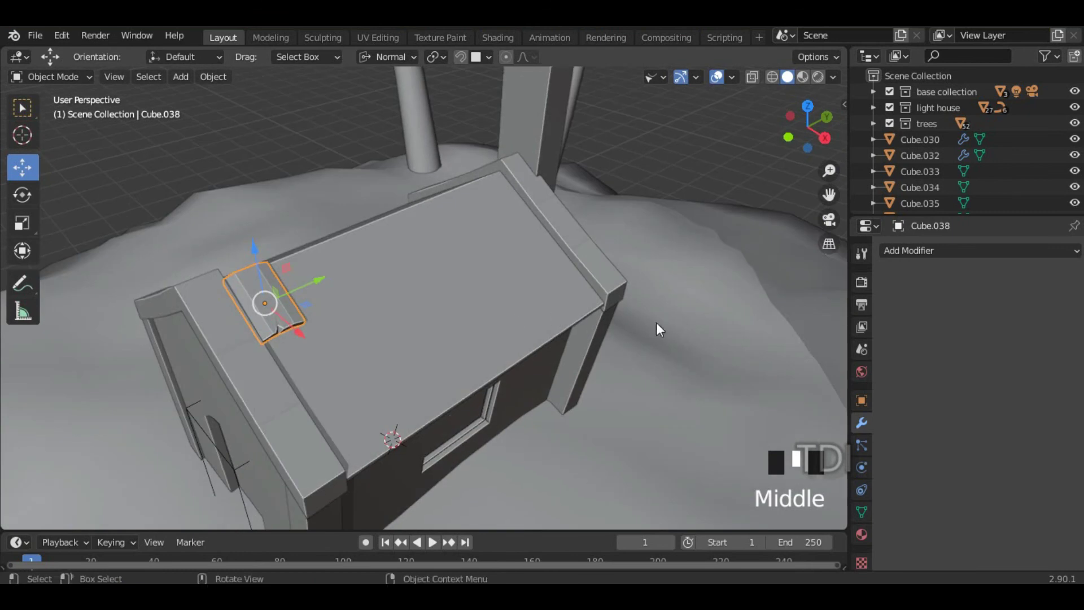
Step: Add an Array modifier to the chipped tile and set its relative offset factor X to 0
left_click(968, 252)
left_click(791, 287)
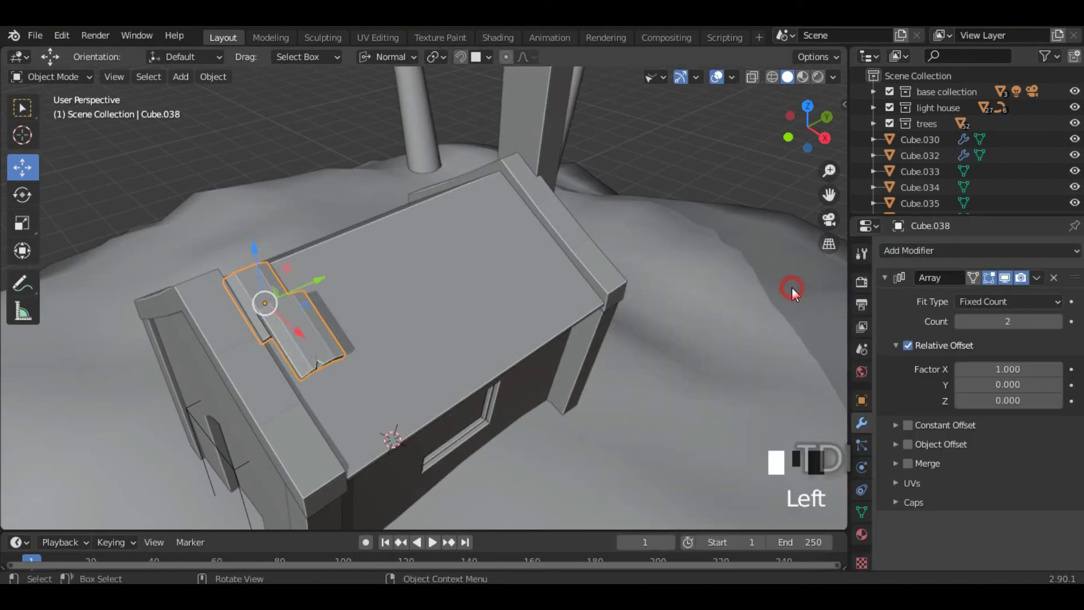
middle_click_drag(515, 353, 466, 362)
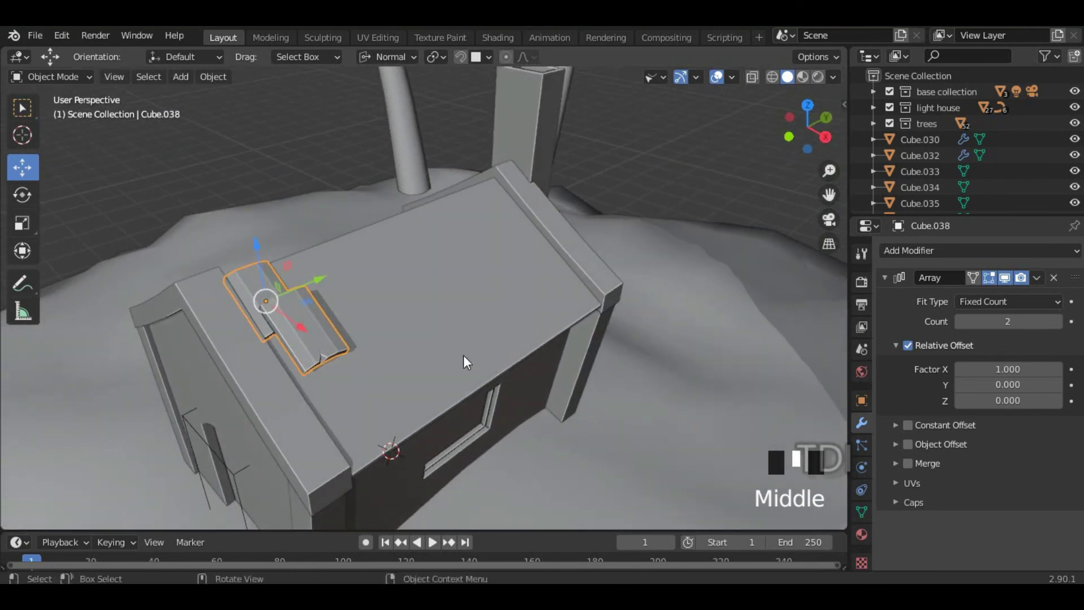
left_click(1012, 368)
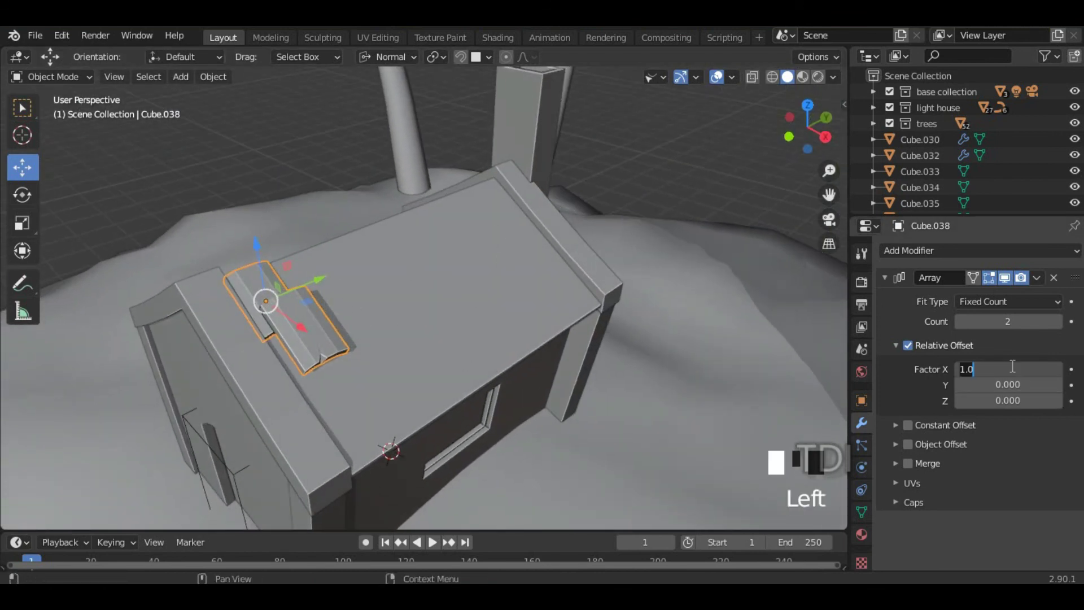
type("0")
key("Return")
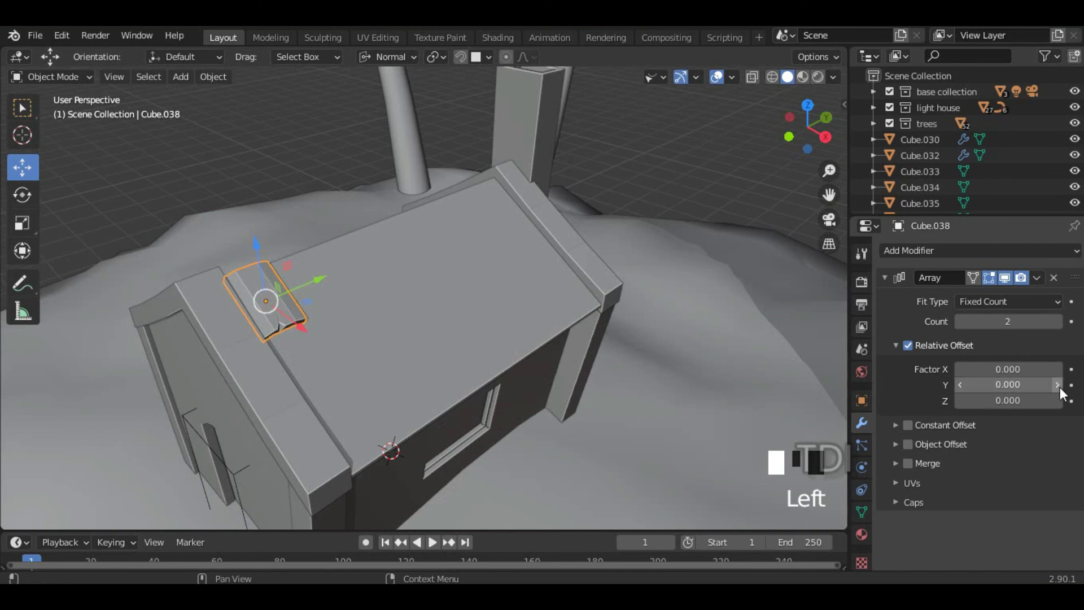
Step: Set the array's relative offset factor Y to 1.000 so the tile copies sit side by side along the roof
left_click(1061, 388)
left_click(1061, 387)
left_click(1061, 387)
left_click(1061, 387)
left_click(1061, 387)
left_click(1061, 387)
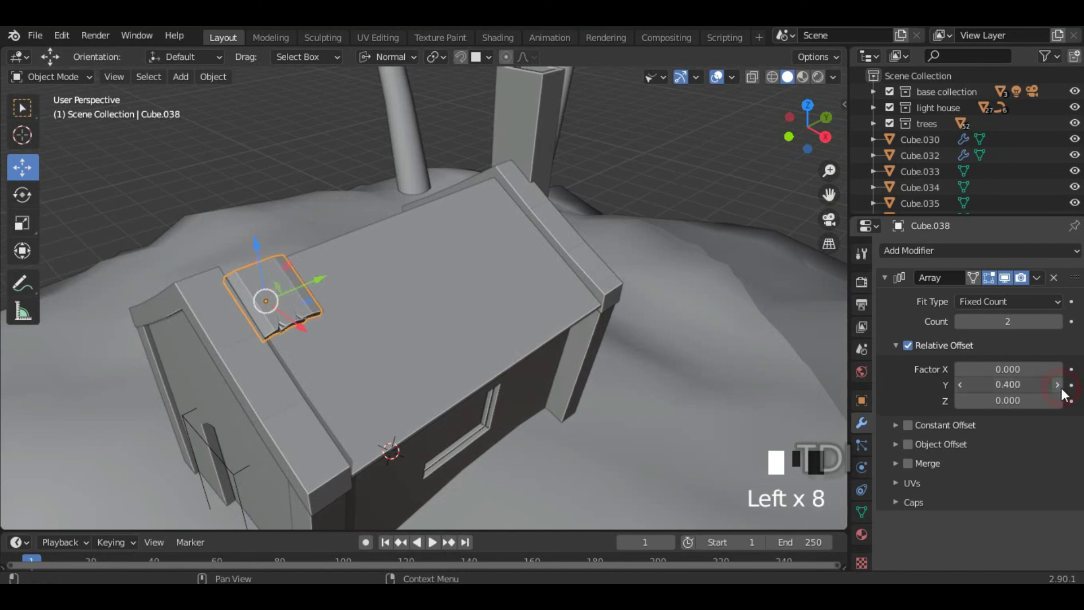
left_click(1061, 387)
middle_click_drag(779, 412, 622, 377)
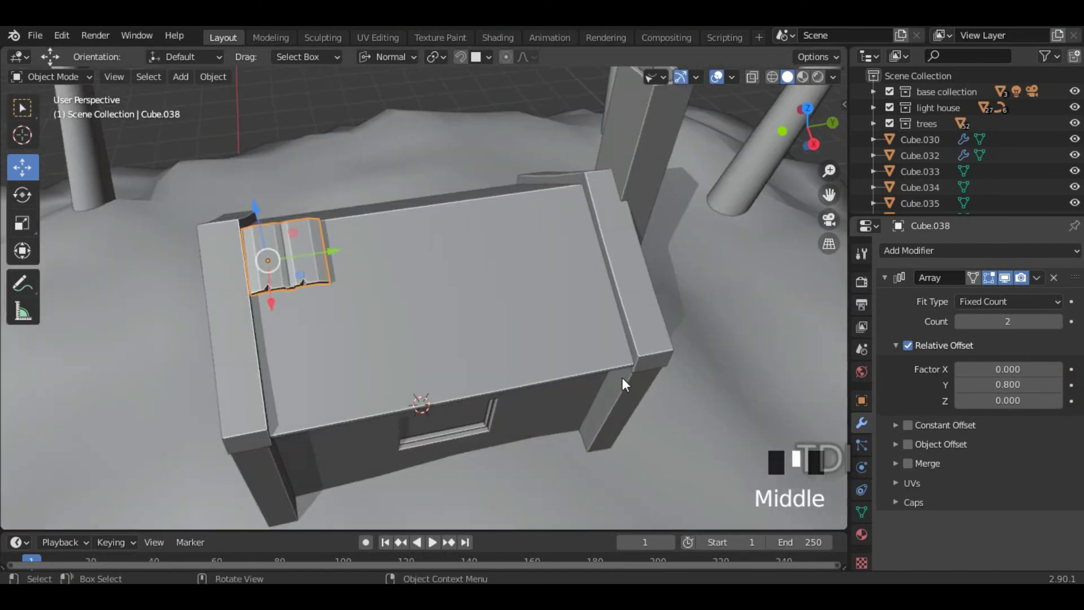
scroll(621, 377, "up", 3)
left_click(1060, 385)
left_click(1060, 385)
left_click(1060, 385)
left_click(1060, 385)
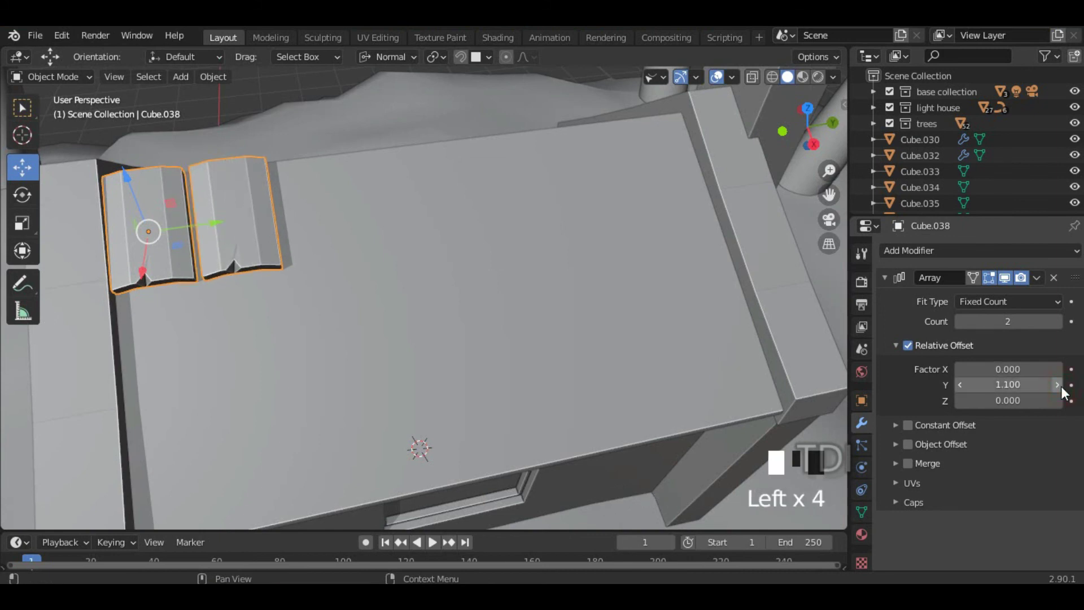
left_click(960, 386)
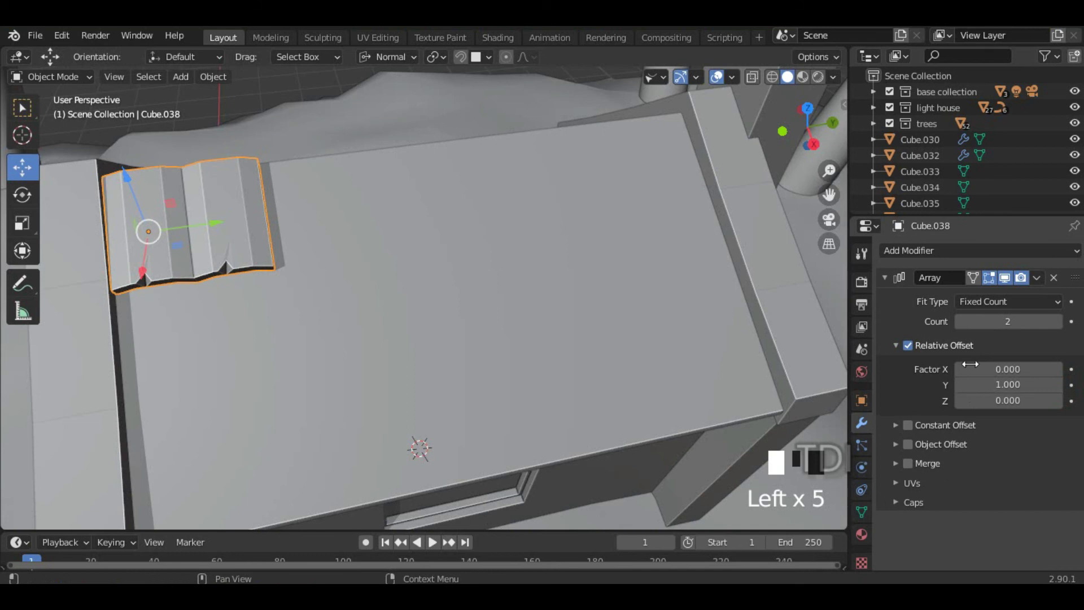
Step: Set the tile array's count to 9 so the row spans the roof between the gable trims
left_click(1059, 322)
left_click(1060, 323)
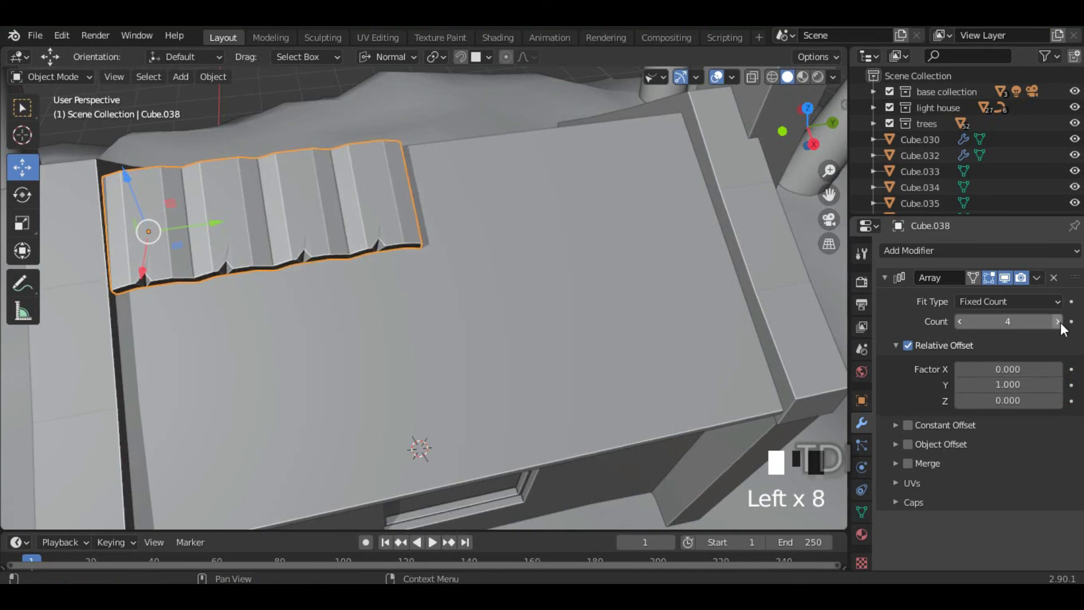
left_click(1060, 323)
left_click(1060, 323)
left_click(1060, 322)
left_click(1060, 323)
left_click(1061, 323)
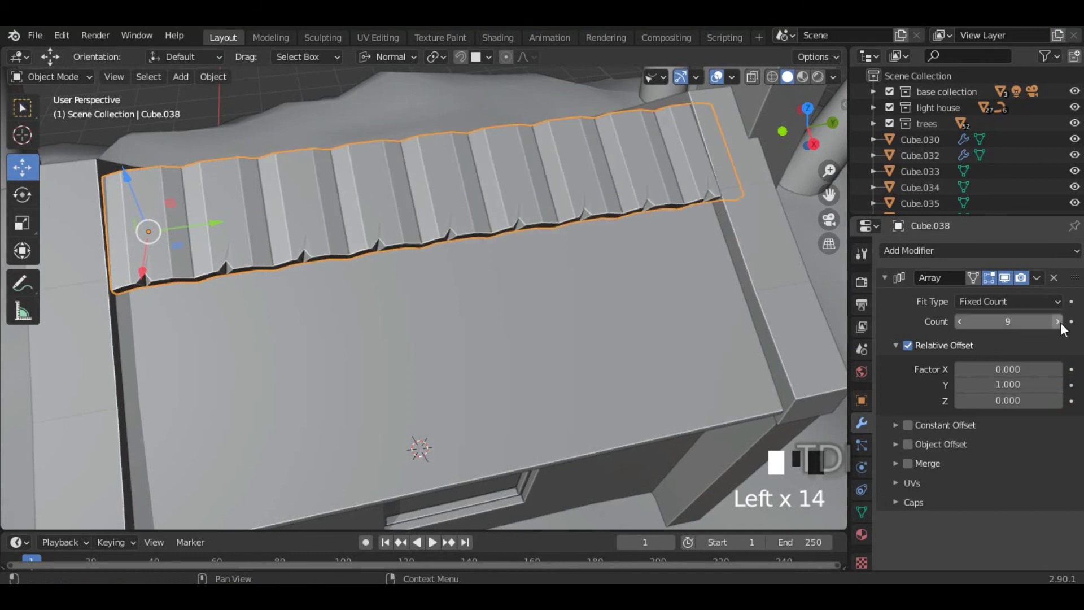
Step: Set the tile array's relative offset factor Y to 1.01
left_click(1058, 386)
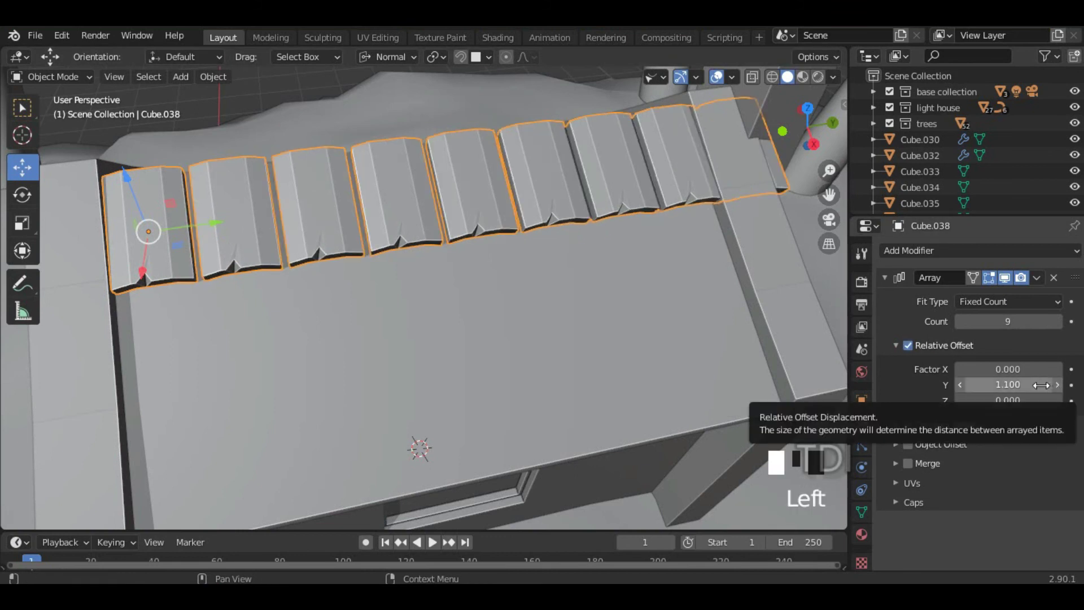
left_click(1031, 384)
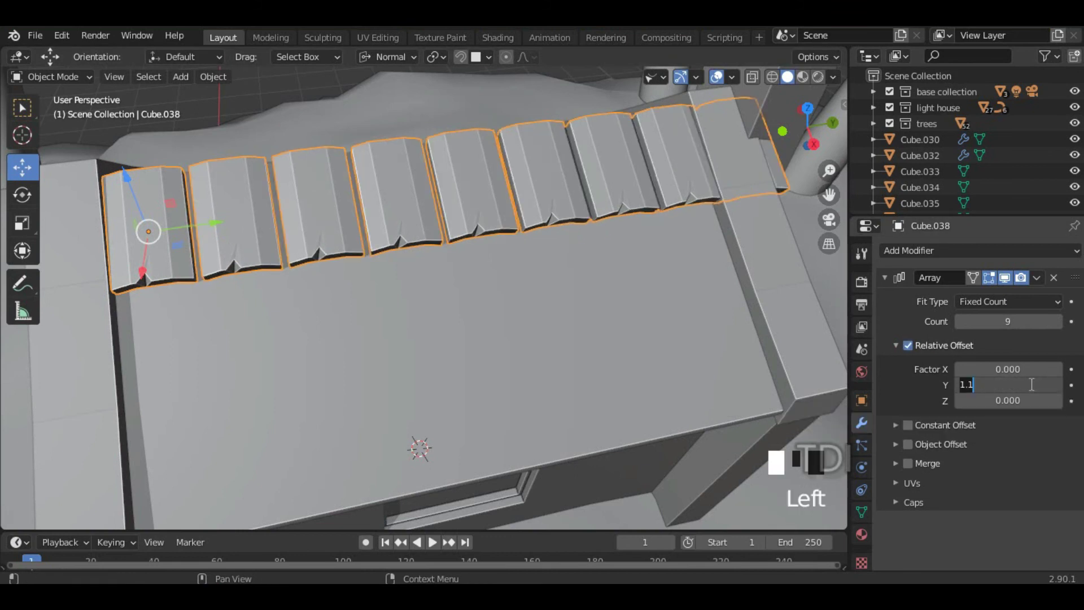
type("1.01")
key("Return")
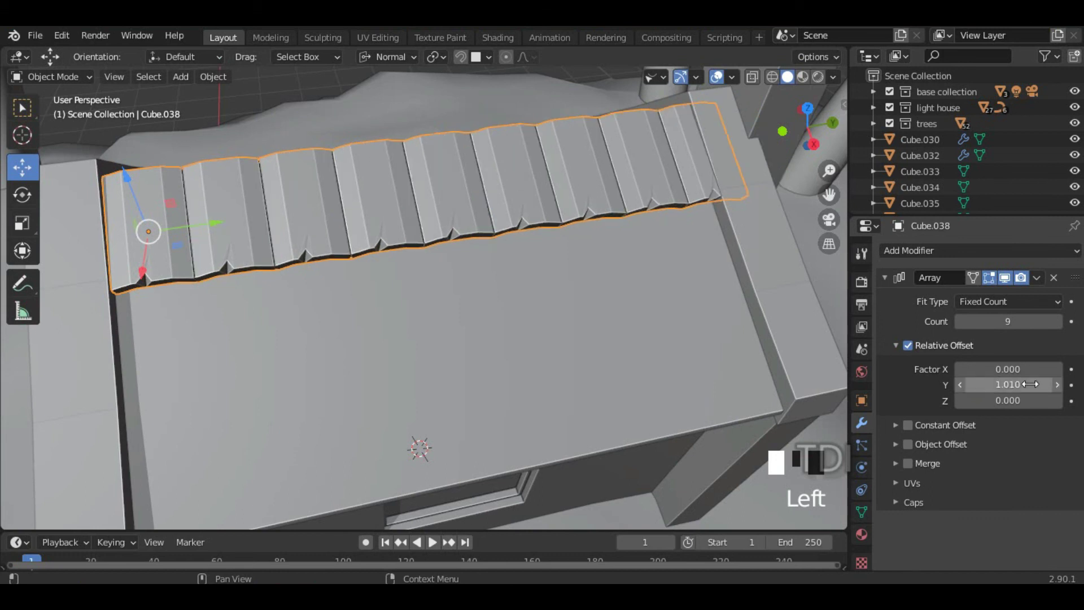
Step: Nudge the tile row along its length to fit it between the two gable trims, and deselect it
middle_click_drag(626, 331, 443, 296)
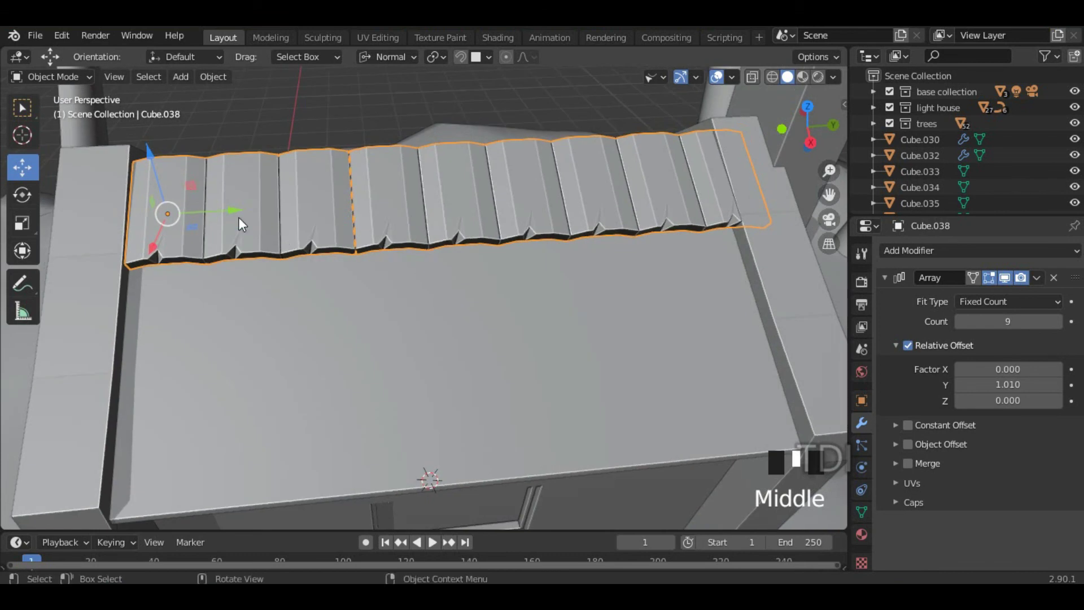
left_click_drag(227, 204, 250, 123)
left_click(246, 191)
middle_click_drag(246, 191, 381, 176)
scroll(344, 206, "down", 2)
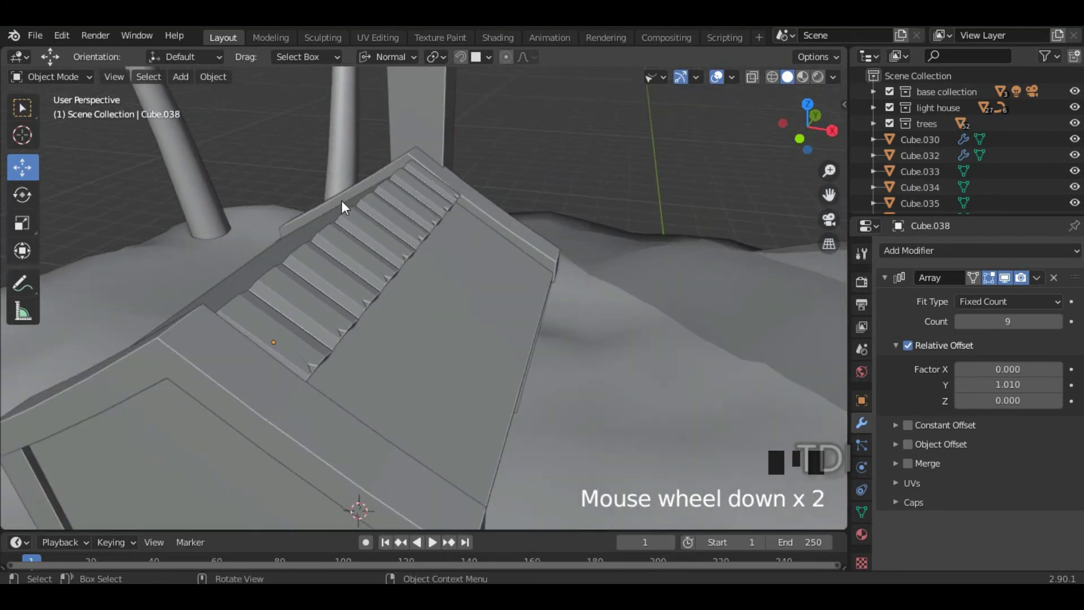
middle_click_drag(417, 321, 380, 324)
Step: Duplicate the ridge tile row and, in front wireframe view, move the copy 0.31092 m along X and -0.1953 m along Z down the slope
left_click(322, 287)
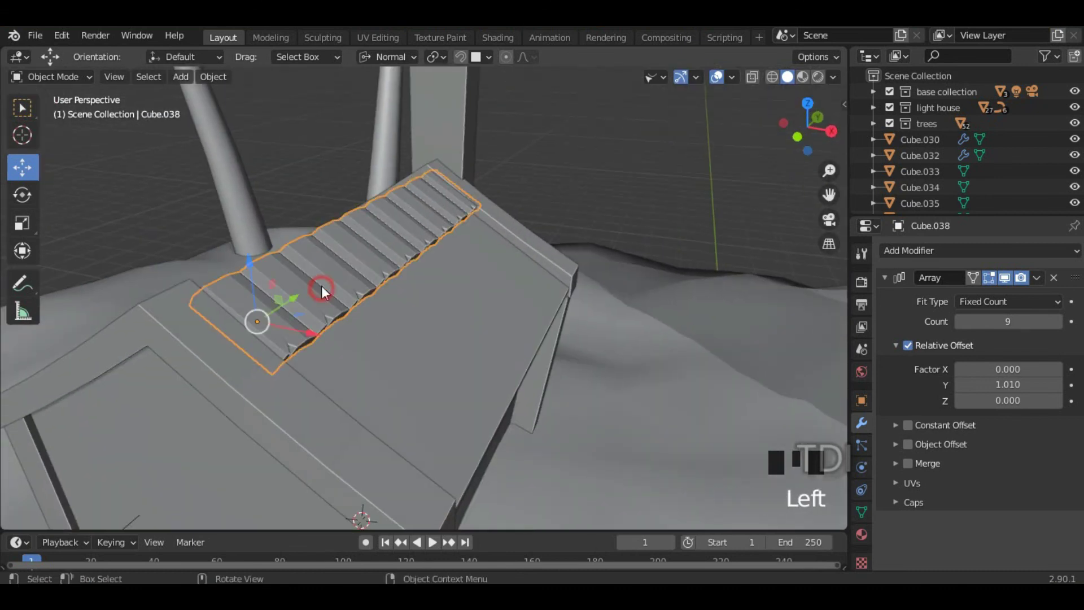
key("shift+d")
right_click(485, 271)
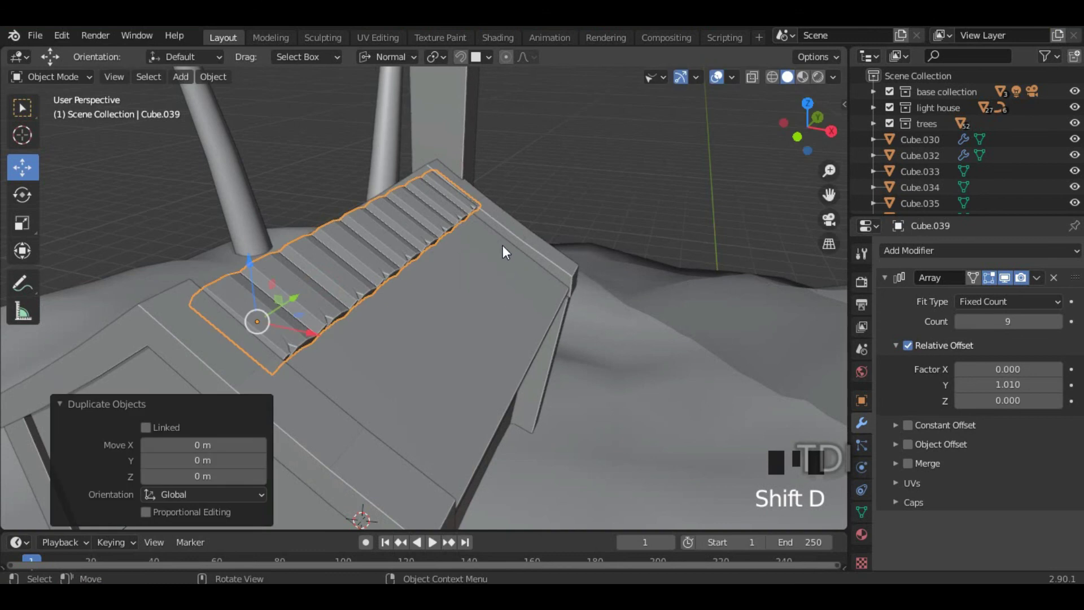
key("KP_1")
key("z")
scroll(414, 248, "up", 5)
middle_click_drag(414, 248, 426, 280, "shift")
key("g")
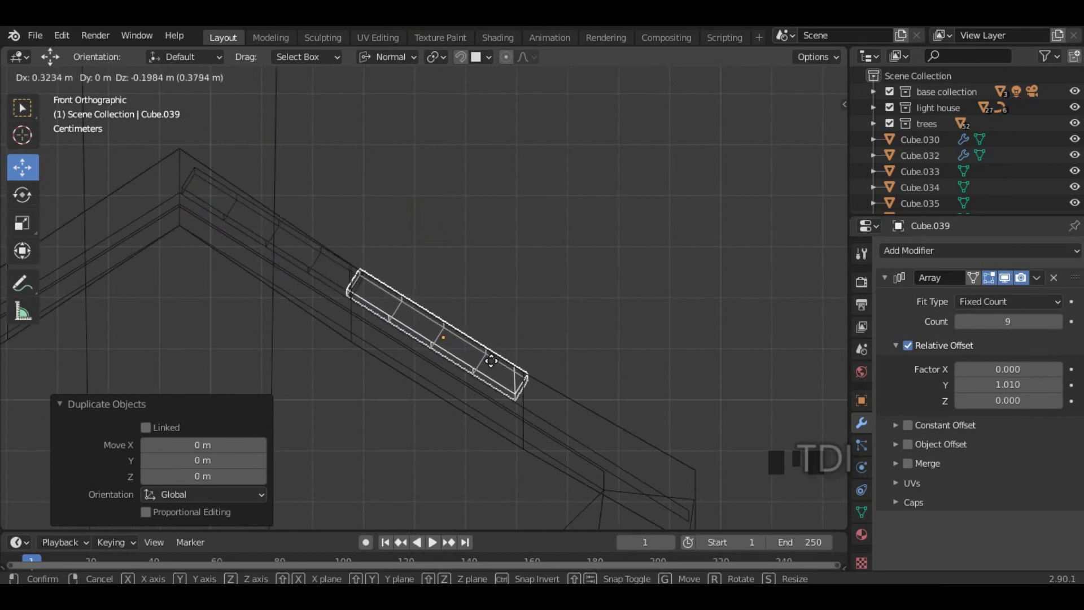
left_click(488, 358)
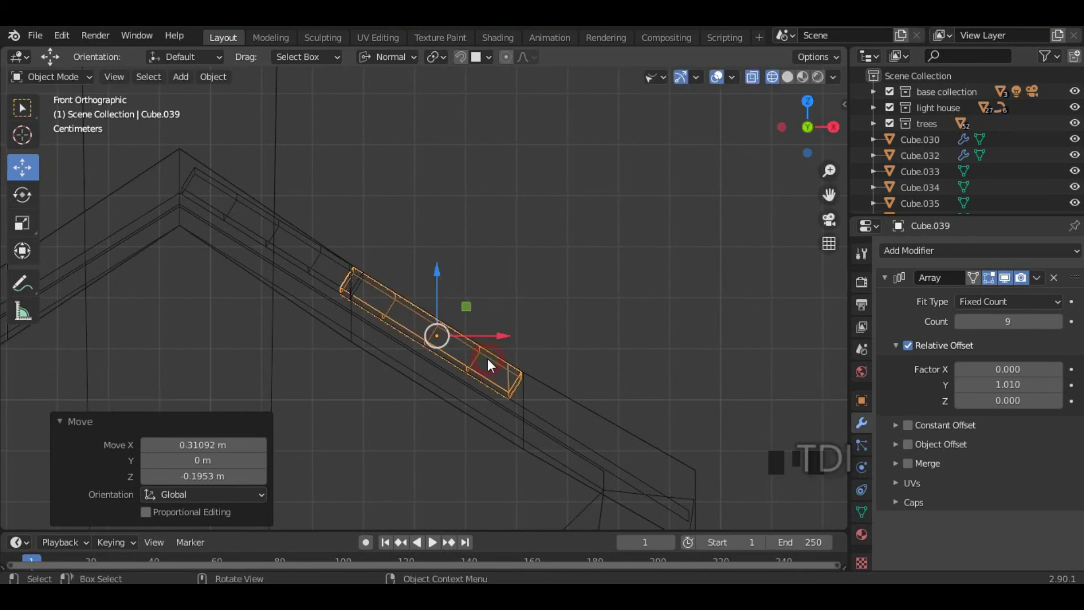
Step: In front wireframe view, rotate the duplicated tile row about -3.54° around its normal Y
mouse_move(568, 315)
middle_mouse_down()
mouse_move(488, 354)
mouse_move(554, 338)
middle_mouse_up()
key("z")
left_click(537, 351)
key("KP_1")
key("z")
left_click(438, 386)
scroll(557, 279, "up", 4)
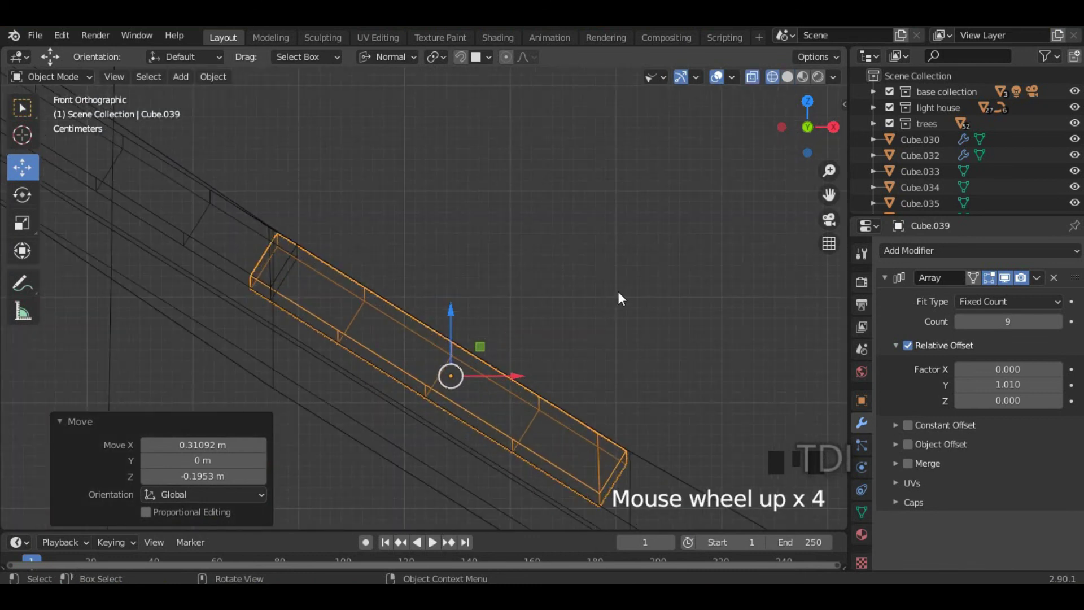
key("r")
key("y")
key("y")
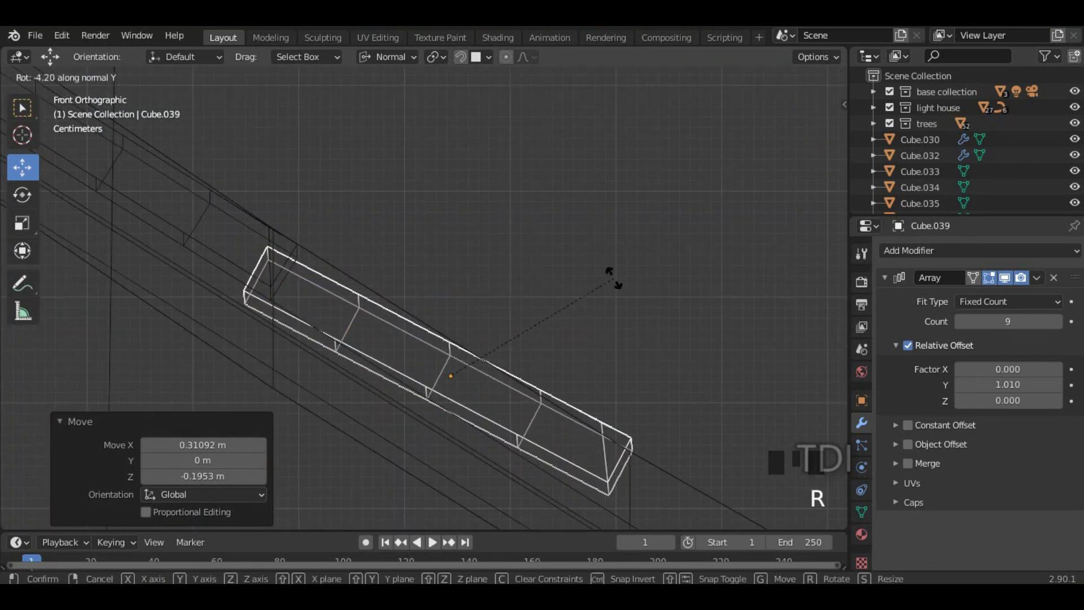
left_click(615, 280)
Step: Examine in solid shading how the two tile rows overlap on the roof slope
scroll(585, 302, "down", 4)
mouse_move(580, 307)
middle_mouse_down()
mouse_move(537, 356)
mouse_move(528, 348)
middle_mouse_up()
key("z")
left_click(726, 344)
scroll(622, 317, "down", 3)
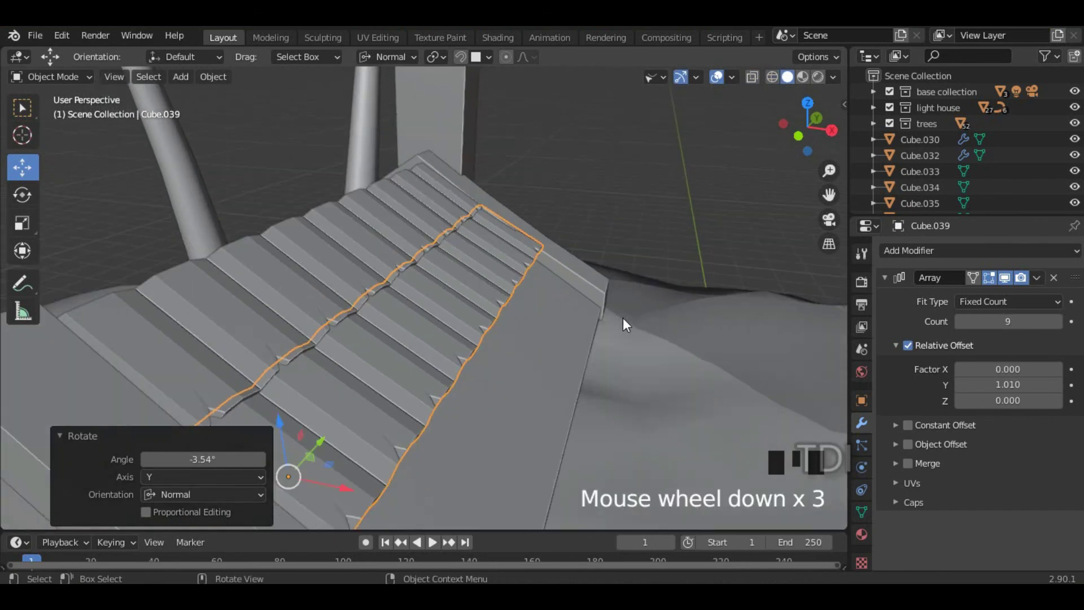
middle_click_drag(623, 318, 608, 228)
left_click(610, 233)
left_click(674, 191)
scroll(472, 291, "down", 2)
mouse_move(460, 319)
middle_mouse_down()
mouse_move(400, 352)
mouse_move(542, 327)
mouse_move(530, 313)
mouse_move(479, 310)
mouse_move(557, 330)
mouse_move(445, 327)
middle_mouse_up()
left_click(443, 326)
middle_click_drag(510, 337, 590, 238)
key("g")
key("Escape")
Step: Duplicate the second tile row in front view and move the copy 0.32941 m along X and -0.18749 m along Z to the eave
key("KP_1")
left_click(458, 327)
scroll(459, 327, "up", 6)
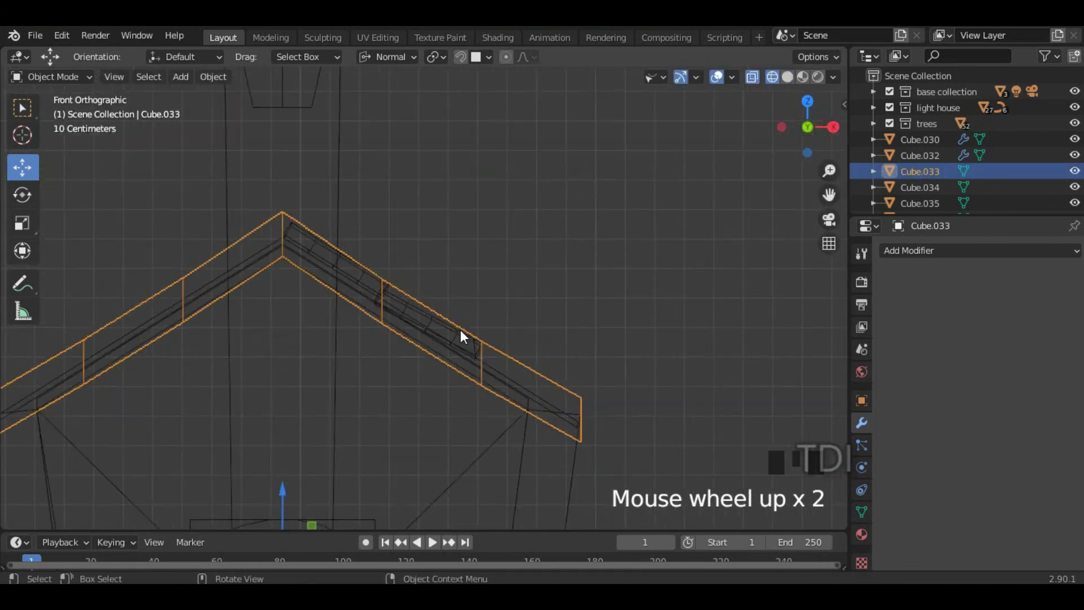
left_click(460, 364)
middle_click_drag(623, 377, 430, 262, "shift")
key("shift+d")
key("Escape")
left_click_drag(257, 231, 457, 351)
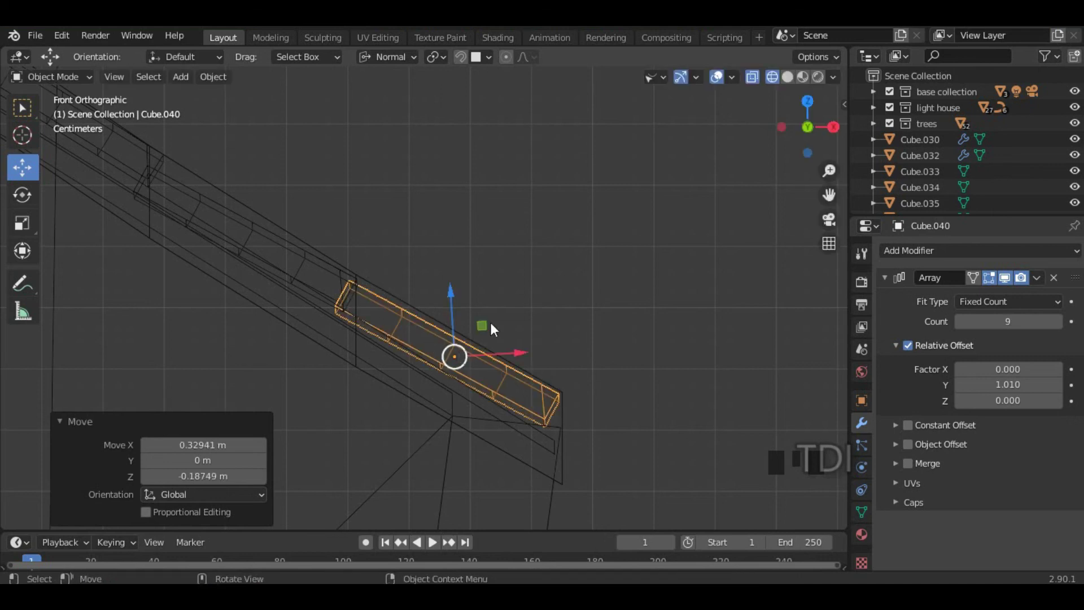
Step: Examine in solid shading how the eave tile row meets the row above it
left_click(535, 276)
middle_click_drag(577, 320, 487, 353)
key("z")
left_click(771, 344)
scroll(601, 319, "down", 3)
middle_click_drag(600, 319, 655, 339)
left_click(526, 309)
Step: Reposition the eave tile row in front view and rotate it about -1.81° around its normal Y, returning to solid shading
key("KP_1")
key("g")
left_click(484, 337)
key("shift+z")
scroll(484, 337, "up", 4)
key("s")
right_click(529, 291)
key("g")
right_click(279, 248)
key("g")
key("r")
left_click(278, 242)
key("shift+z")
scroll(592, 337, "down", 2)
middle_click_drag(279, 243, 643, 161)
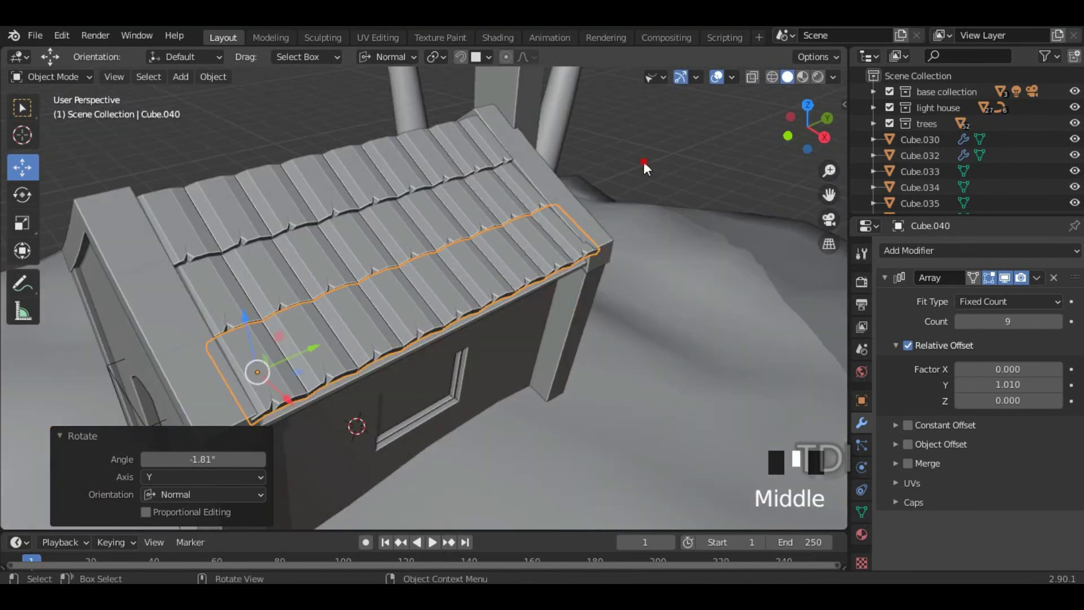
Step: Select the middle tile row and nudge it slightly down the slope and closer to the roof surface
left_click(615, 327)
middle_click_drag(616, 328, 527, 322)
left_click(370, 293)
scroll(371, 293, "up", 3)
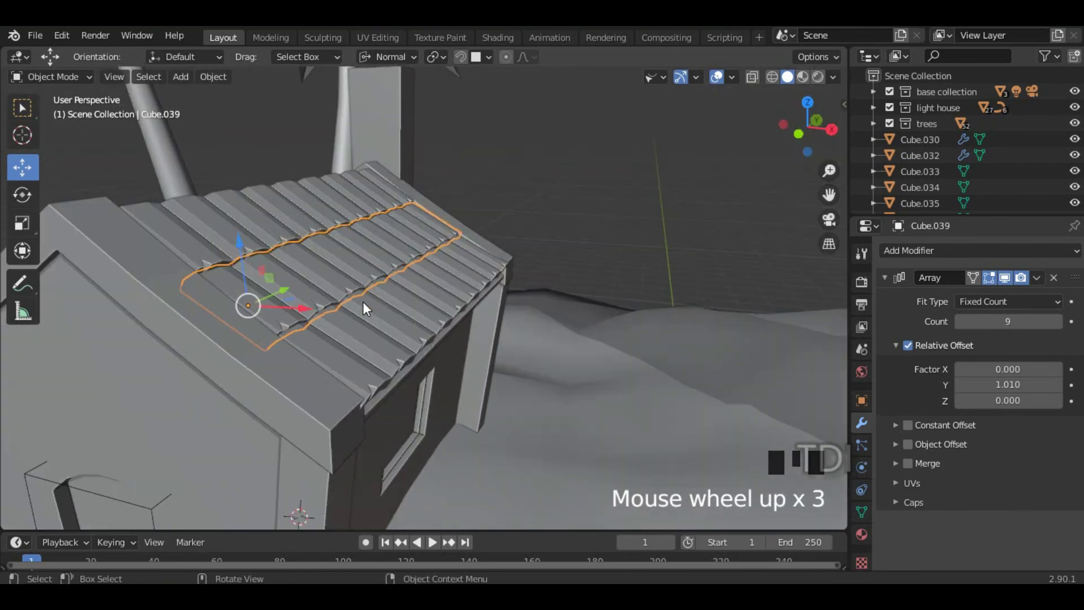
middle_click_drag(360, 304, 389, 331, "shift")
left_click_drag(340, 333, 347, 334)
left_click_drag(297, 265, 297, 268)
Step: Select the eave tile row and nudge it slightly outward and down to match the row above, leaving it deselected
scroll(383, 286, "up", 4)
middle_click_drag(383, 286, 561, 300)
left_click(553, 320)
left_click_drag(512, 508, 526, 508)
left_click_drag(483, 449, 485, 461)
middle_click_drag(573, 332, 595, 195)
scroll(503, 313, "down", 3)
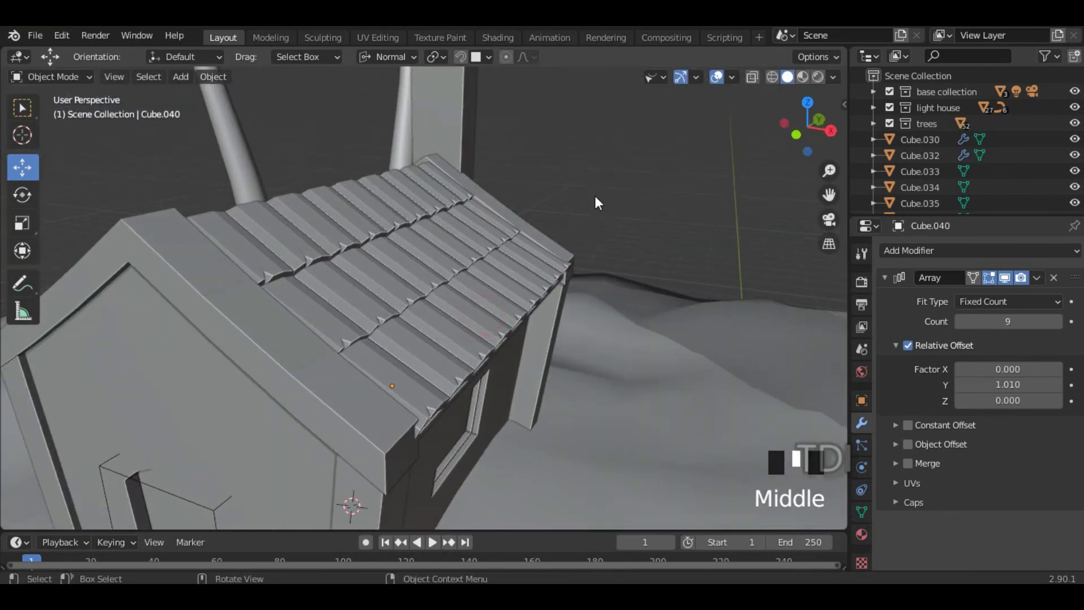
middle_click_drag(388, 303, 577, 224)
scroll(445, 293, "down", 4)
left_click(576, 224)
middle_click_drag(567, 275, 542, 291)
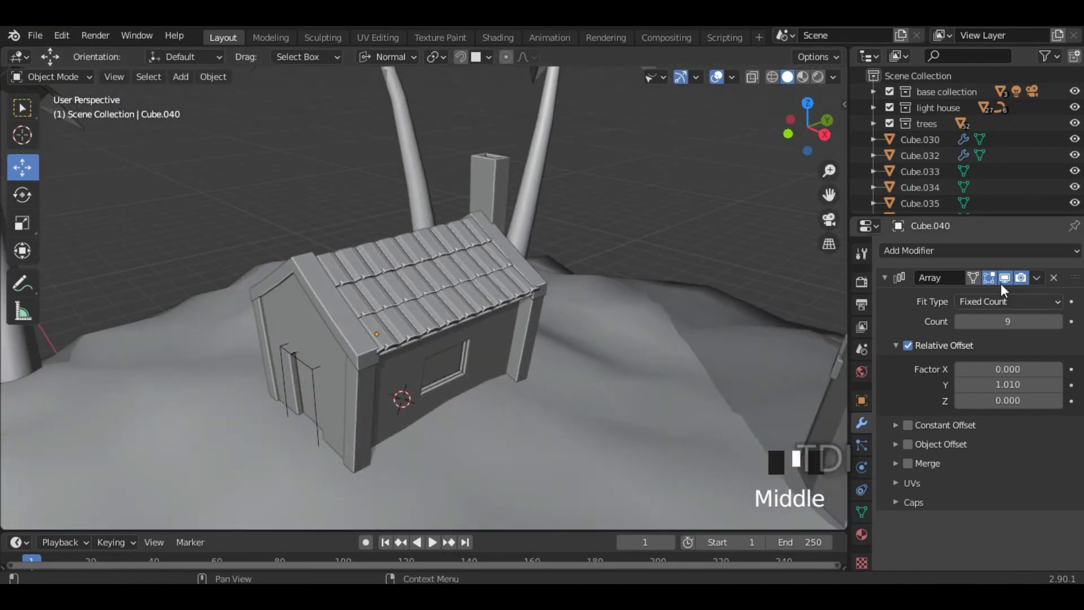
Step: Apply the Array modifier on the eave, ridge and middle roof tile rows
left_click(1034, 278)
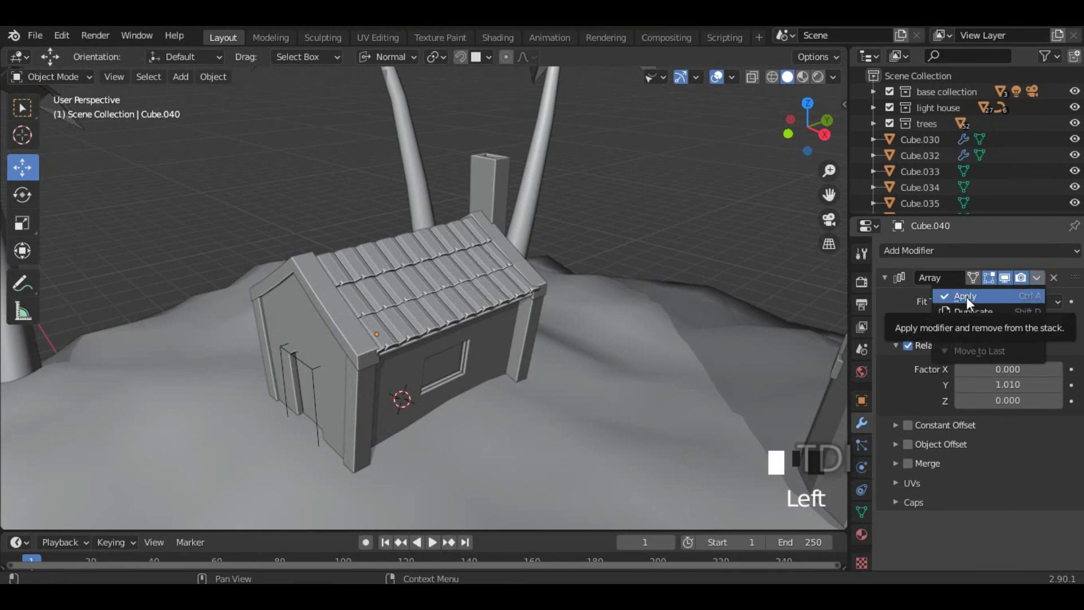
left_click(966, 297)
left_click(355, 269)
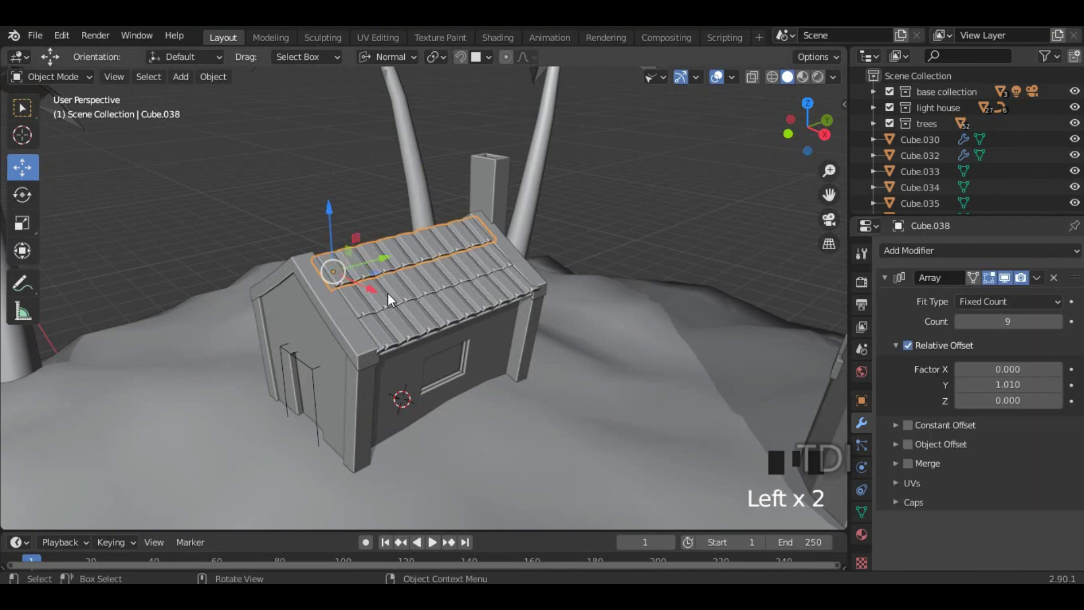
left_click(1037, 278)
left_click(998, 293)
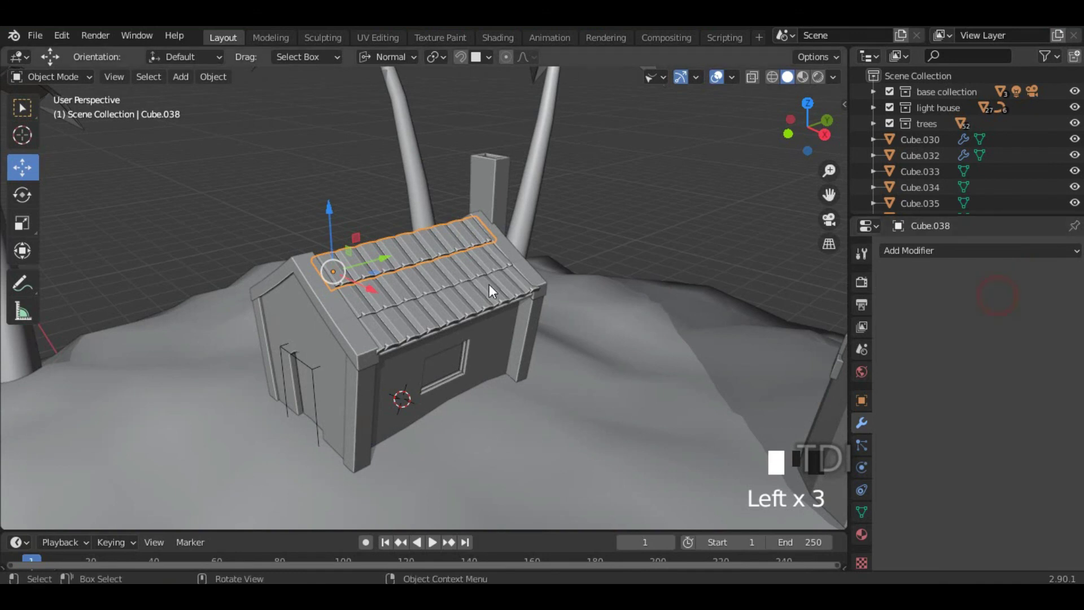
left_click(460, 279)
left_click(1036, 278)
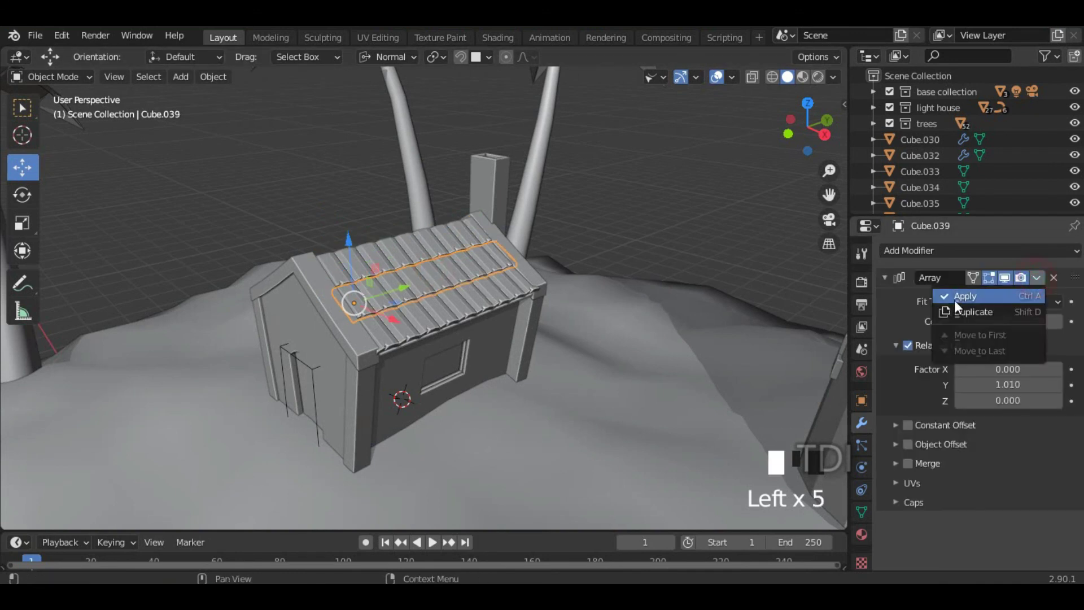
left_click(954, 299)
Step: Select all three tile rows and join them into one roof tile object
left_click(468, 301)
left_click(415, 242)
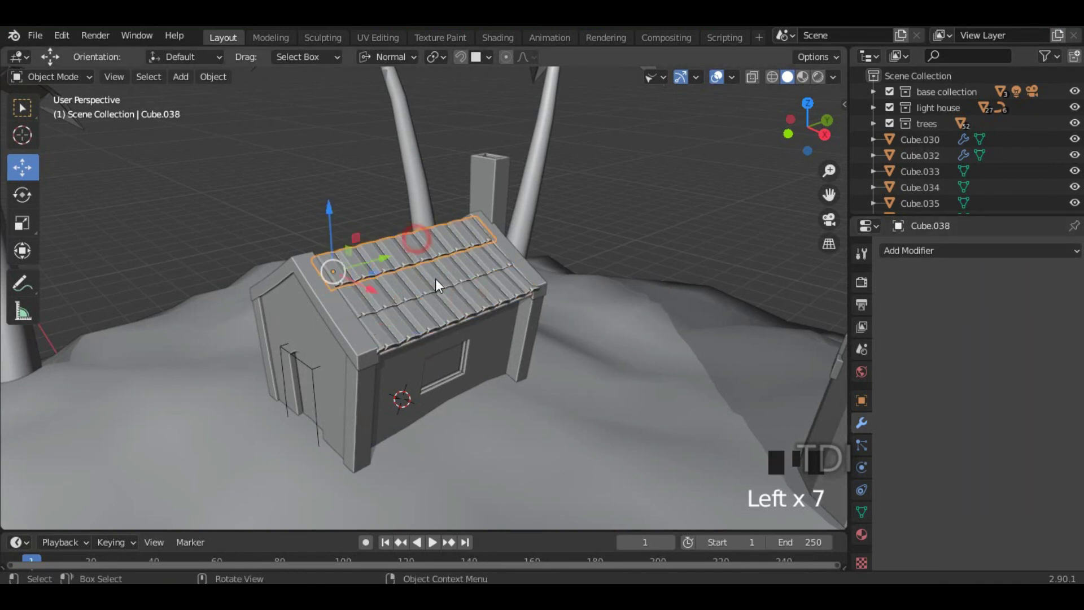
scroll(436, 278, "up", 4)
left_click(442, 259, "shift")
left_click(453, 300, "shift")
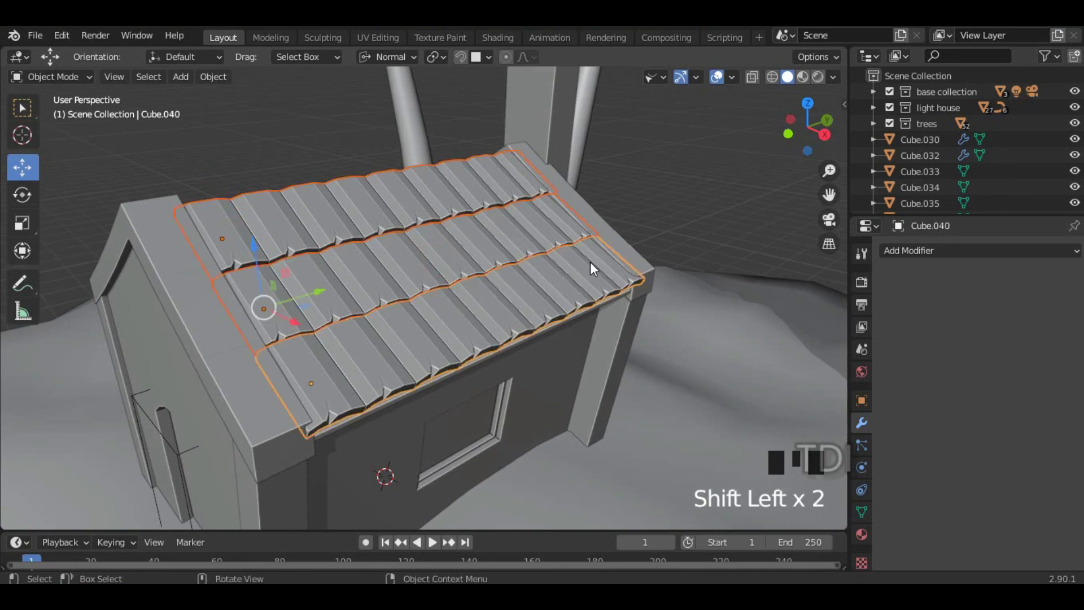
key("ctrl+j")
Step: Set the joined roof tile object's origin to its geometry
middle_click_drag(591, 262, 276, 263)
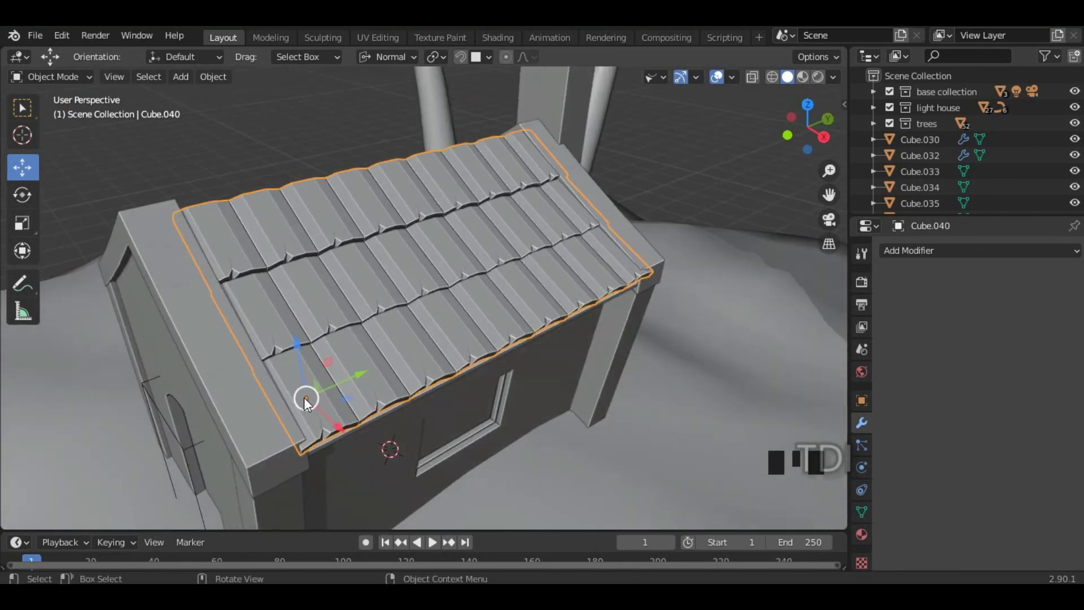
left_click(210, 78)
mouse_move(243, 114)
left_click(393, 124)
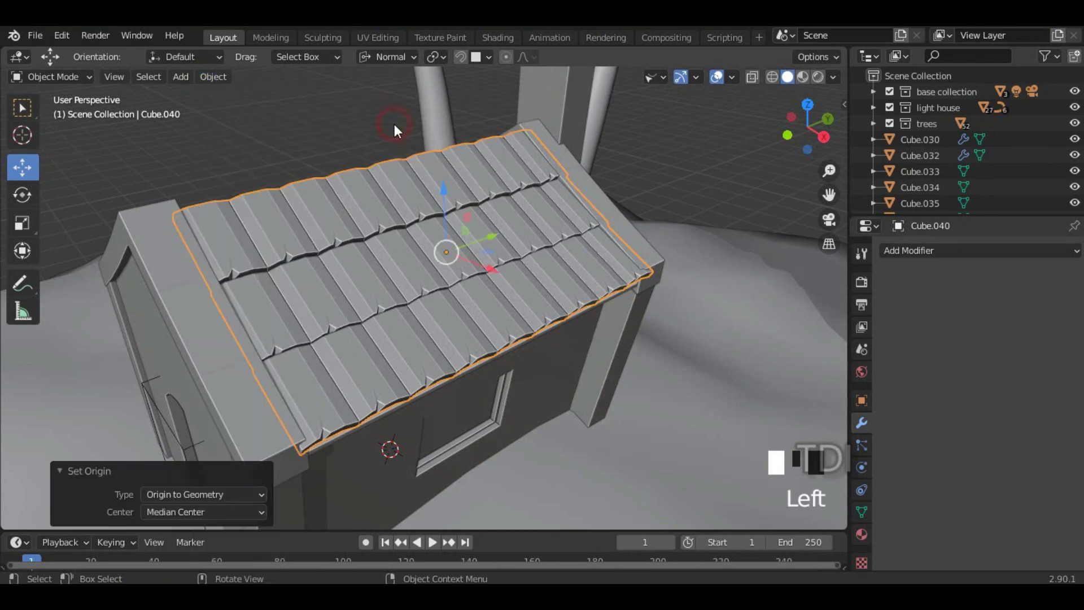
mouse_move(399, 232)
middle_mouse_down()
mouse_move(524, 218)
mouse_move(446, 199)
mouse_move(443, 271)
mouse_move(400, 237)
middle_mouse_up()
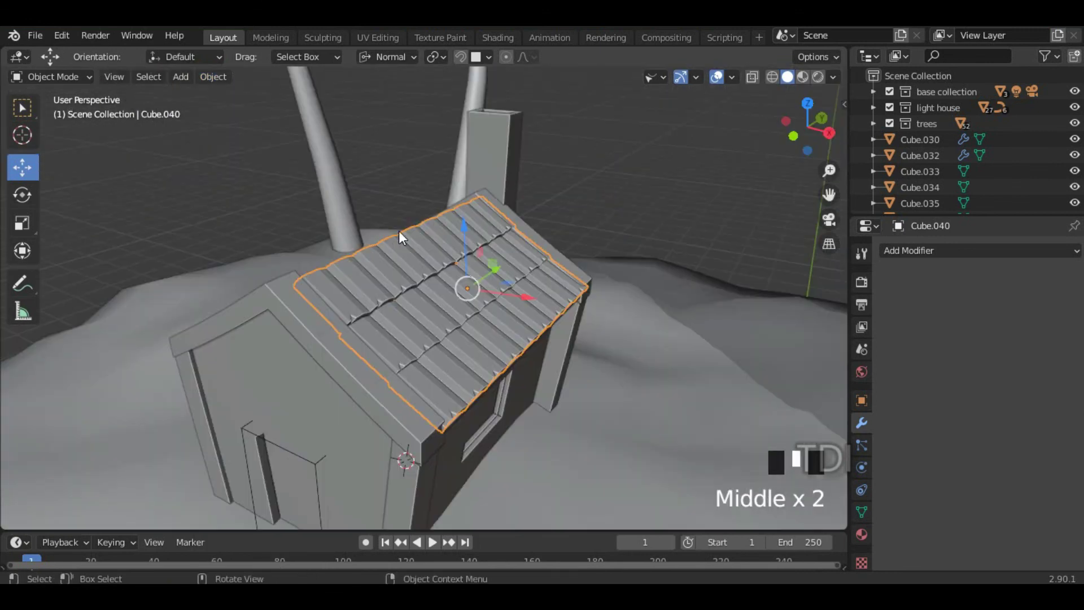
Step: Switch the transform orientation to Global, duplicate the roof tiles in place and rotate the copy 180° around Z
left_click(396, 56)
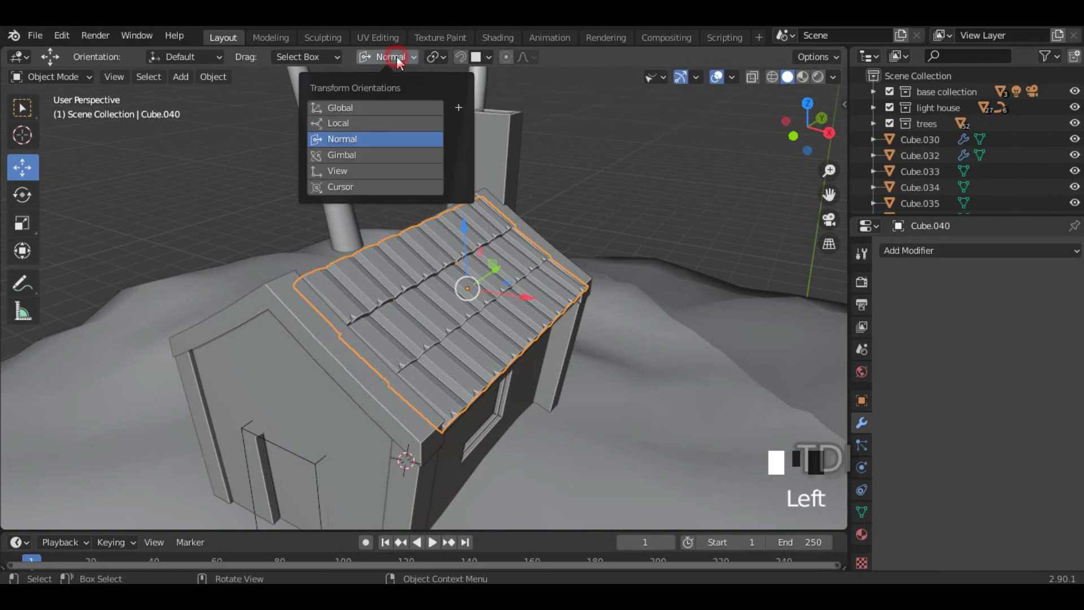
left_click(339, 108)
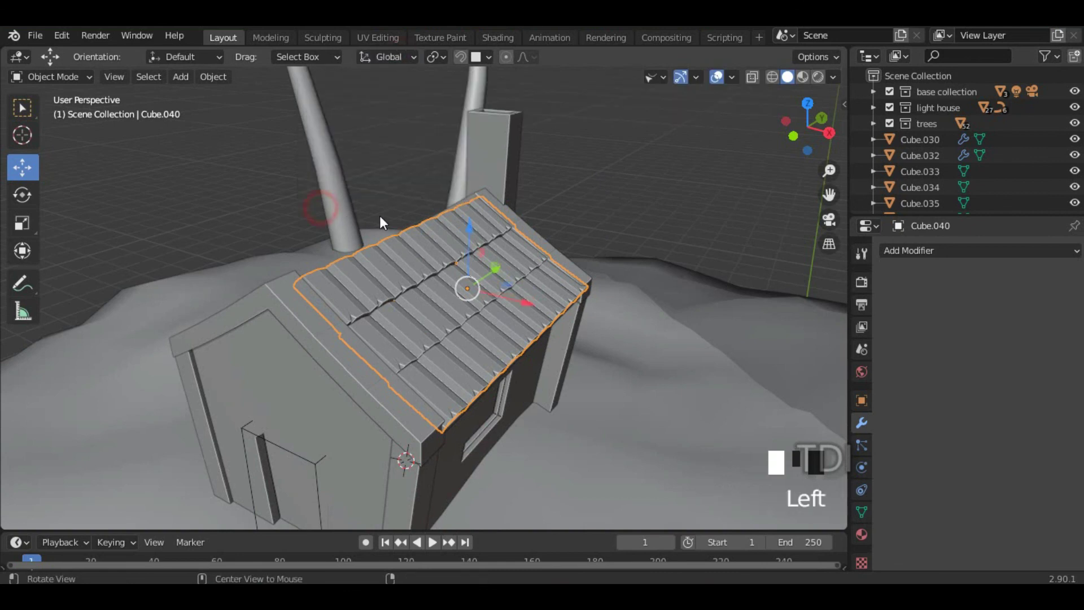
middle_click_drag(368, 228, 457, 252)
middle_click_drag(468, 336, 547, 232)
key("shift+d")
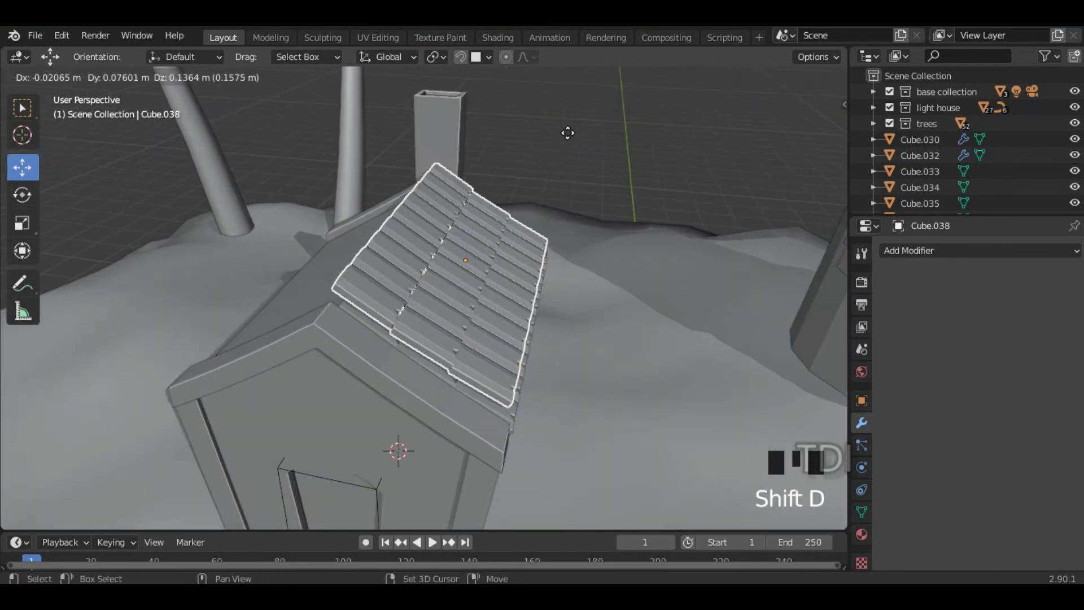
right_click(578, 158)
type("rz180")
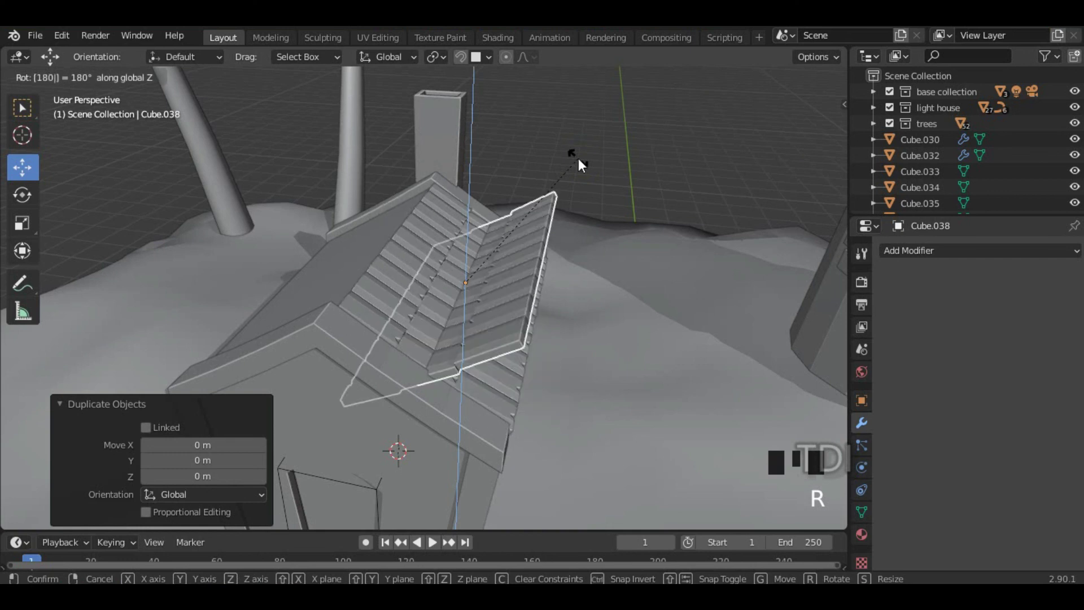
key("Return")
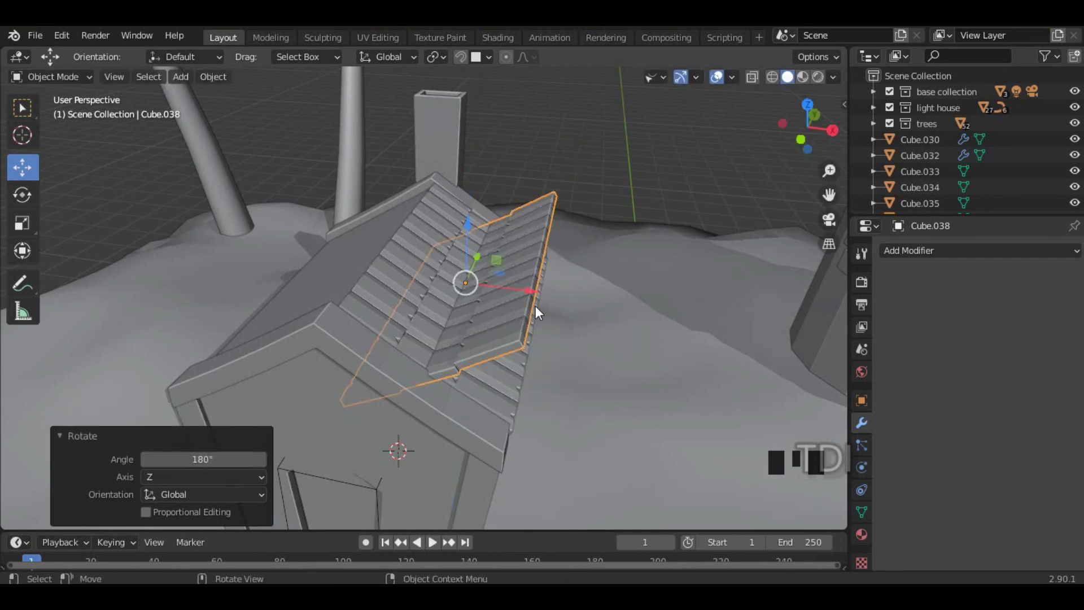
Step: Move the rotated tile copy about -1.04 m along X onto the opposite roof slope
left_click_drag(518, 291, 336, 314)
scroll(337, 314, "up", 3)
middle_click_drag(336, 314, 398, 294)
Step: In front wireframe view, nudge the tile copy about -0.015 m along X at the ridge, returning to solid shading
key("KP_1")
key("z")
left_click(144, 295)
scroll(396, 198, "up", 6)
middle_click_drag(383, 189, 482, 382, "shift")
scroll(290, 260, "up", 2)
middle_click_drag(370, 240, 404, 272, "shift")
scroll(393, 257, "up", 2)
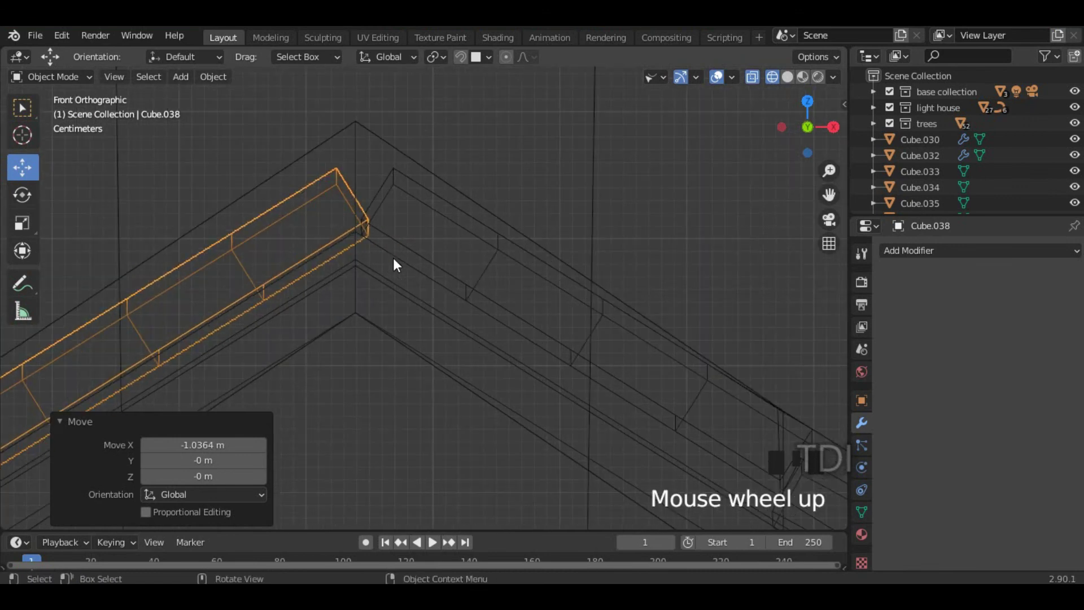
key("g")
key("x")
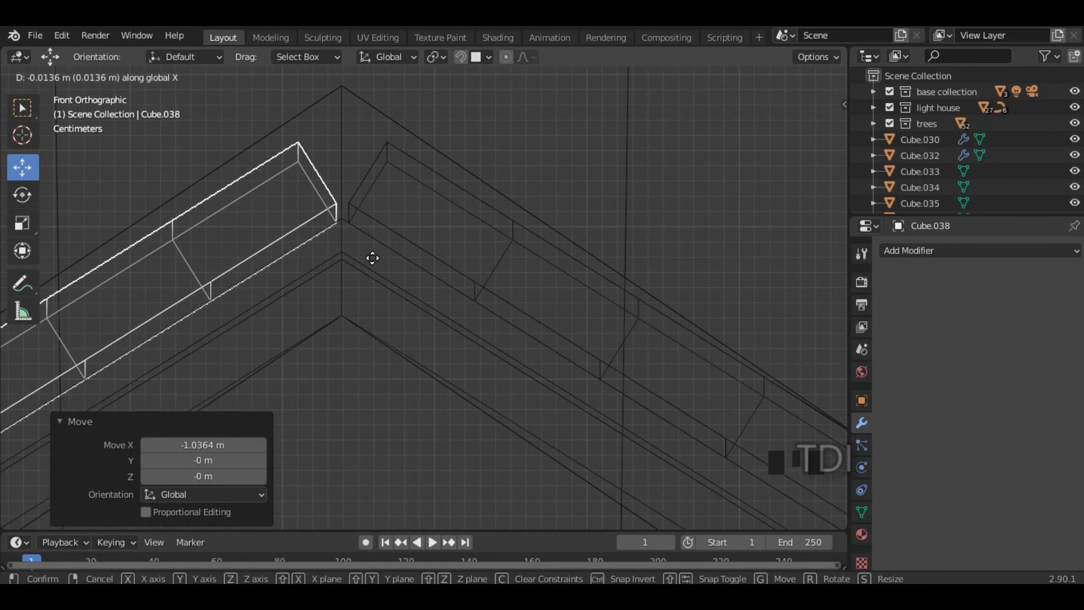
left_click(371, 258)
key("z")
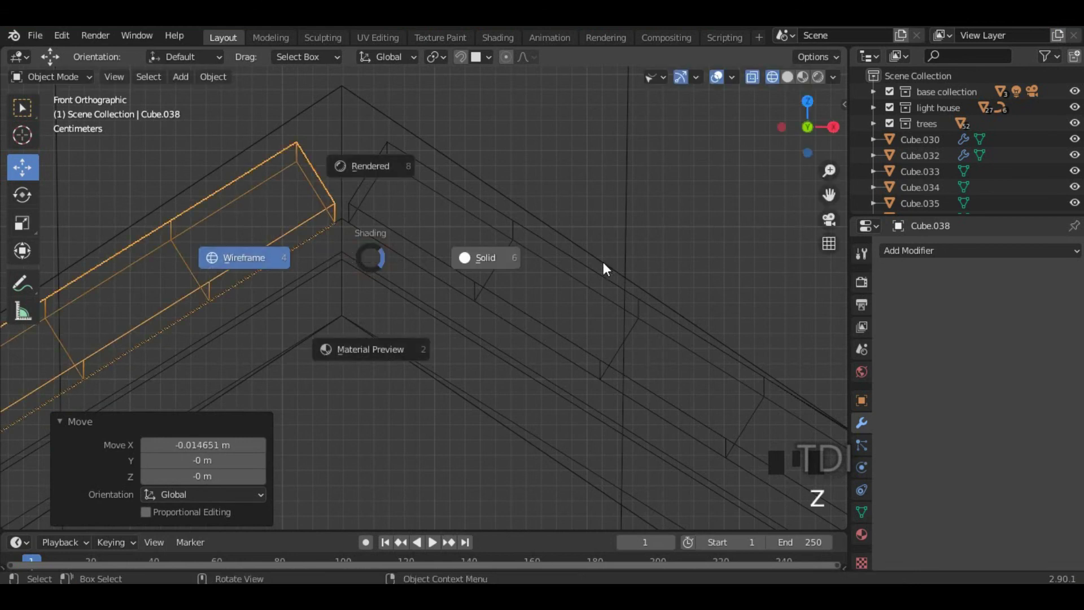
scroll(561, 269, "down", 4)
key("z")
middle_click_drag(726, 289, 604, 332)
Step: Deselect the tiles, place the 3D cursor on the roof ridge near the front gable and add a circle mesh there
scroll(603, 313, "down", 5)
middle_click_drag(549, 352, 352, 362)
scroll(619, 347, "down", 5)
left_click(604, 314)
scroll(367, 326, "up", 4)
middle_click_drag(368, 325, 407, 343, "shift")
right_click(351, 345, "shift")
key("shift+a")
left_click(357, 261)
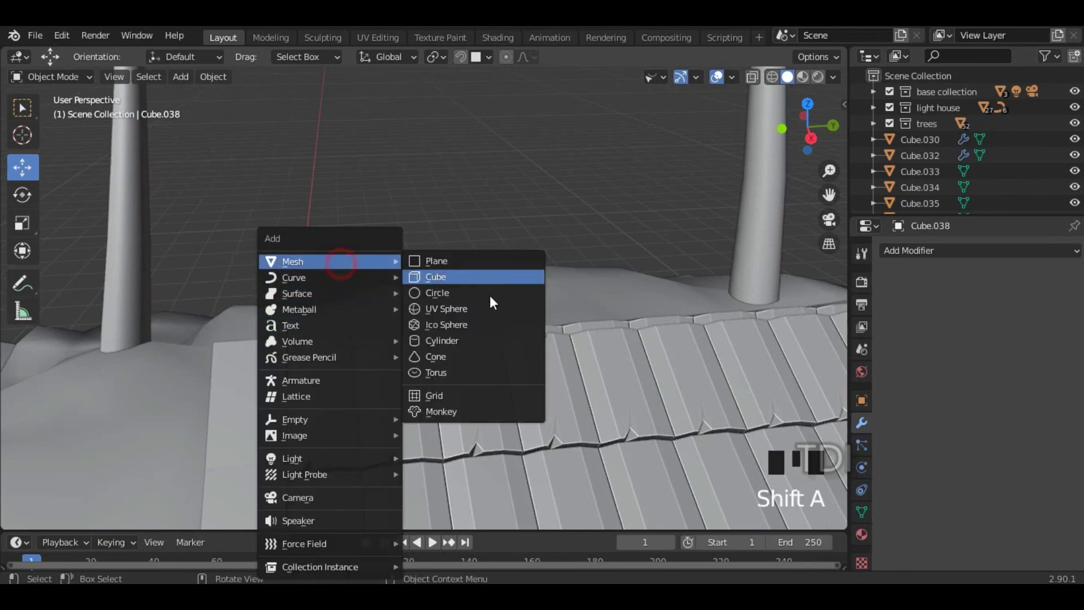
left_click(489, 295)
scroll(408, 357, "up", 4)
middle_click_drag(408, 357, 431, 351)
scroll(431, 345, "down", 4)
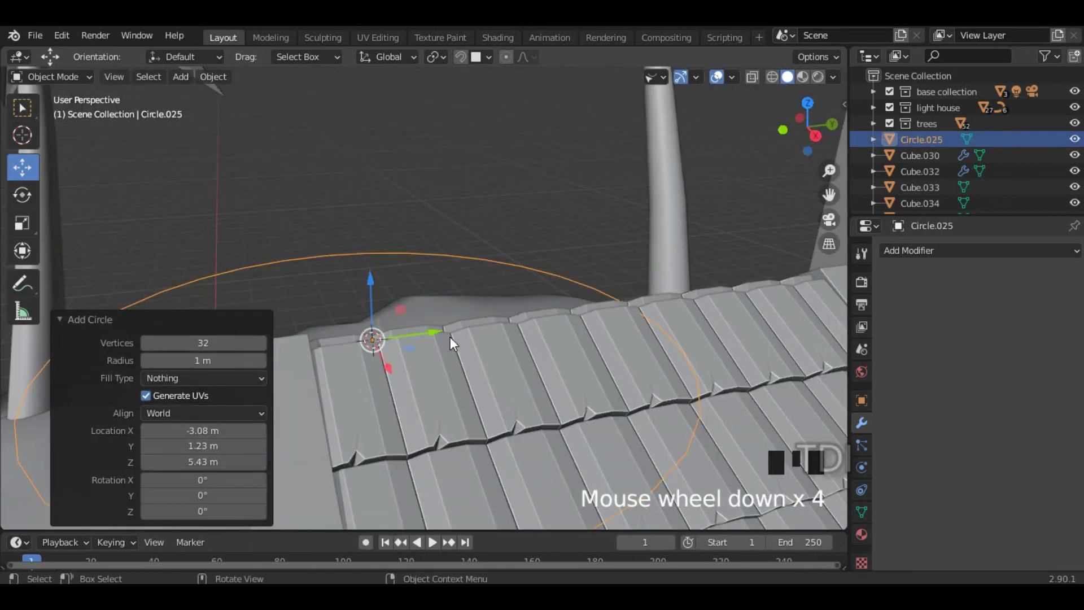
Step: Scale the circle to about 0.129 and rotate it 90° around X so it stands upright on the ridge
key("s")
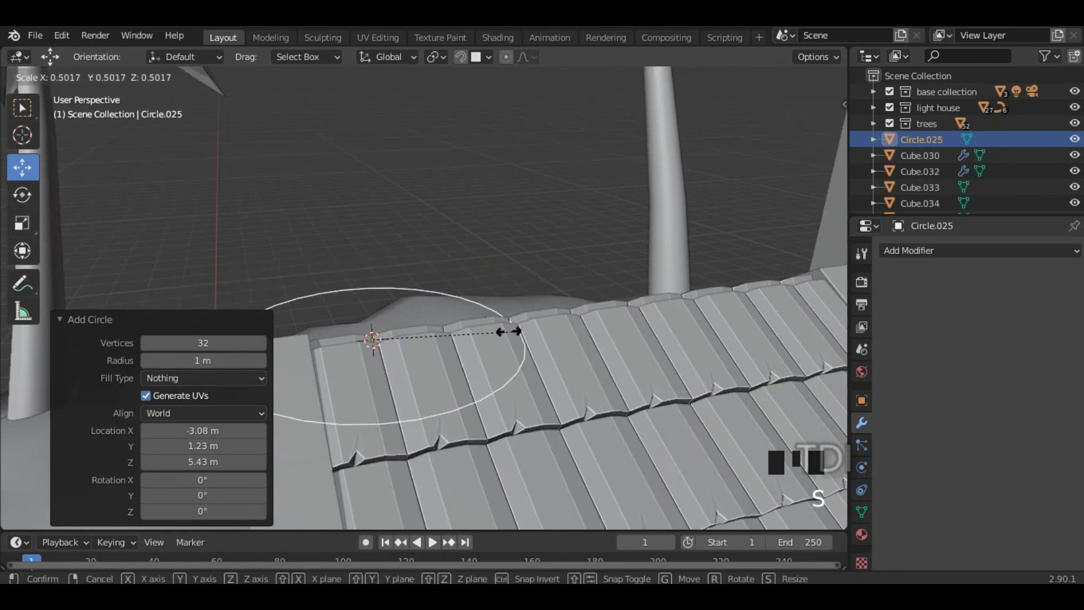
left_click(417, 335)
key("r")
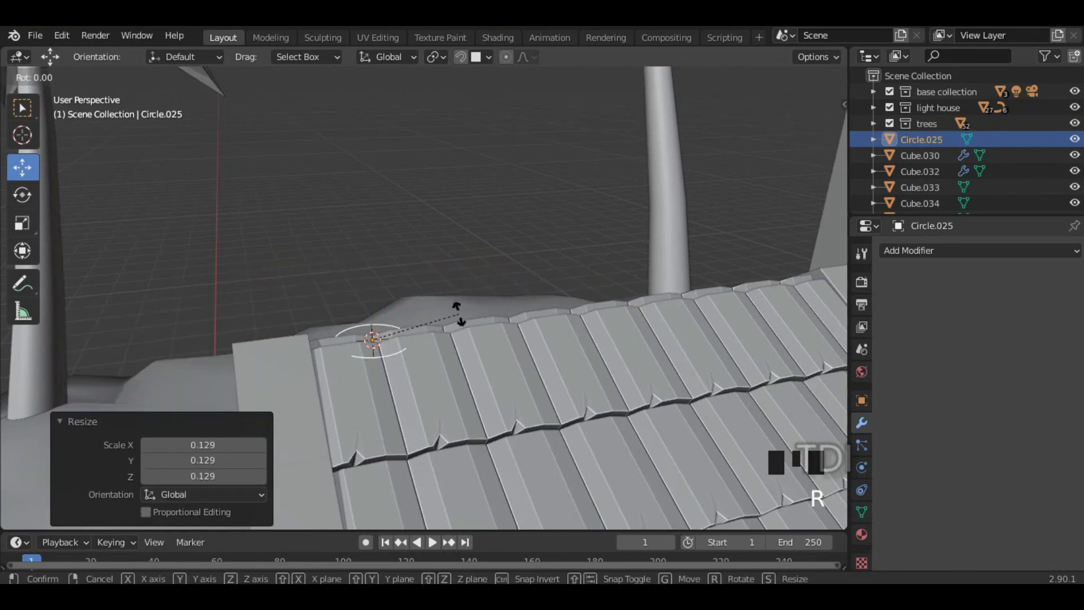
type("x90")
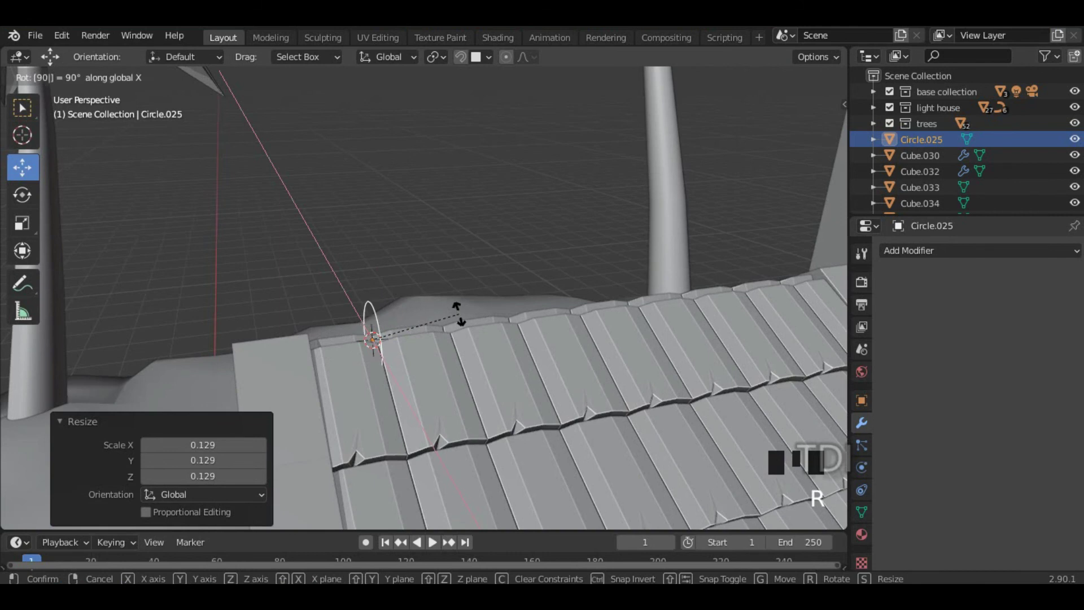
key("Return")
Step: Switch to the Select Box tool and scale the upright circle down further by about 0.58
scroll(403, 342, "up", 1)
middle_click_drag(403, 342, 401, 285, "shift")
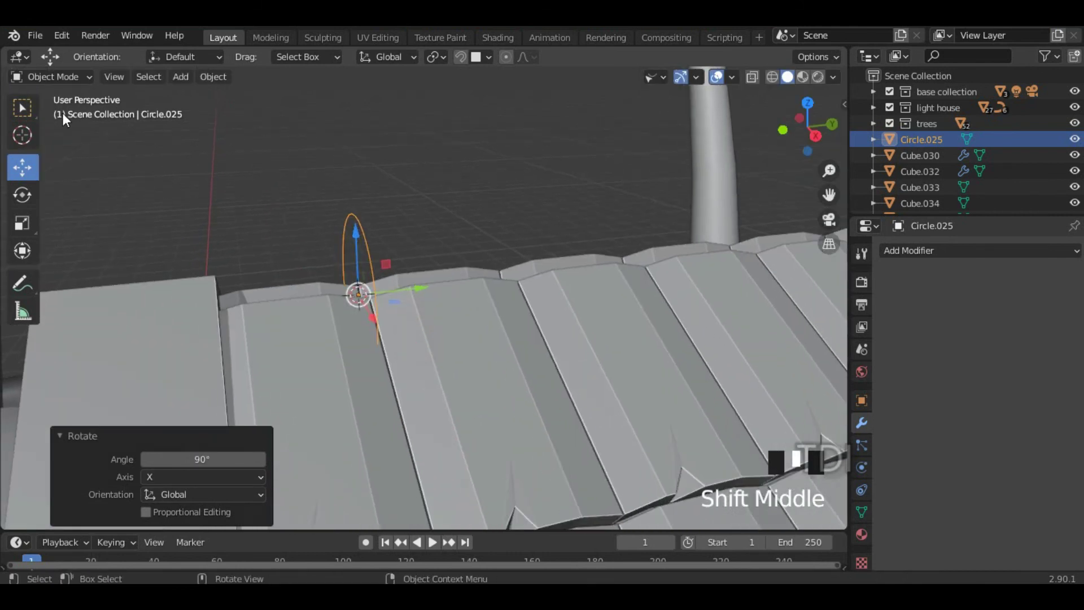
left_click(22, 107)
key("s")
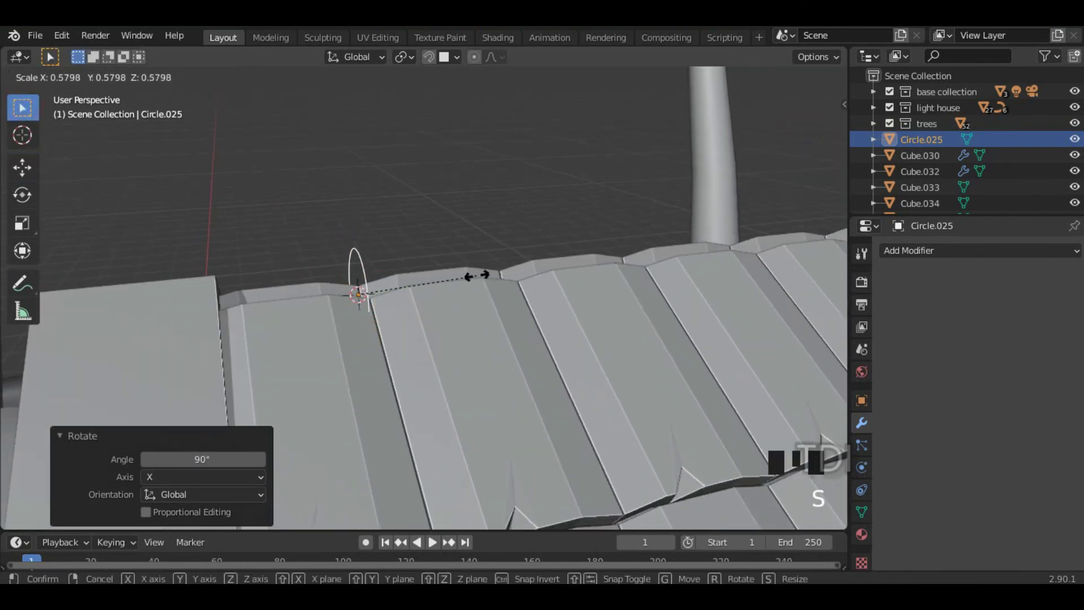
left_click(477, 280)
Step: In Edit Mode, extrude the circle about 0.12 m along Y to form a tube along the ridge
key("Tab")
scroll(477, 279, "down", 5)
middle_click_drag(477, 279, 474, 304)
scroll(474, 304, "up", 3)
key("e")
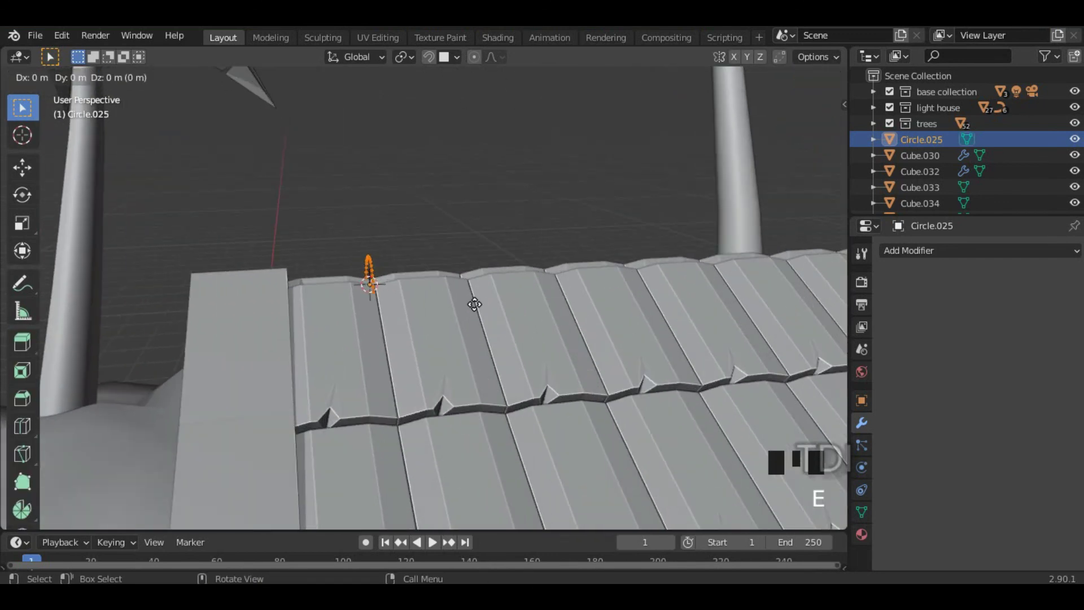
key("y")
left_click(519, 300)
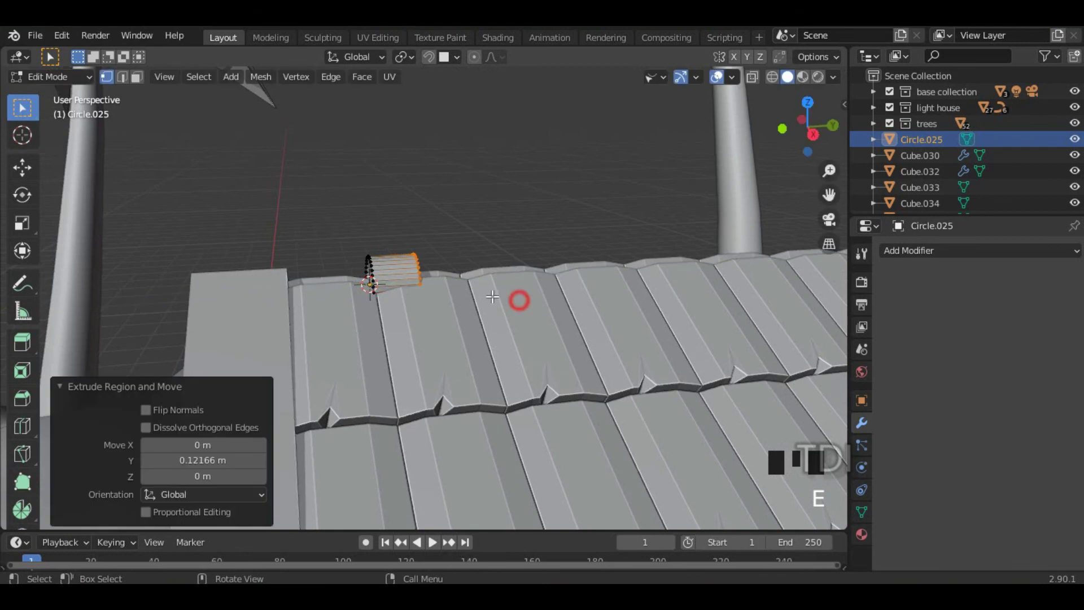
Step: Extrude the tube's gable-side rim about -0.13 m along Y and flare it by scaling 1.306, then 1.081
triple_click(373, 271)
key("e")
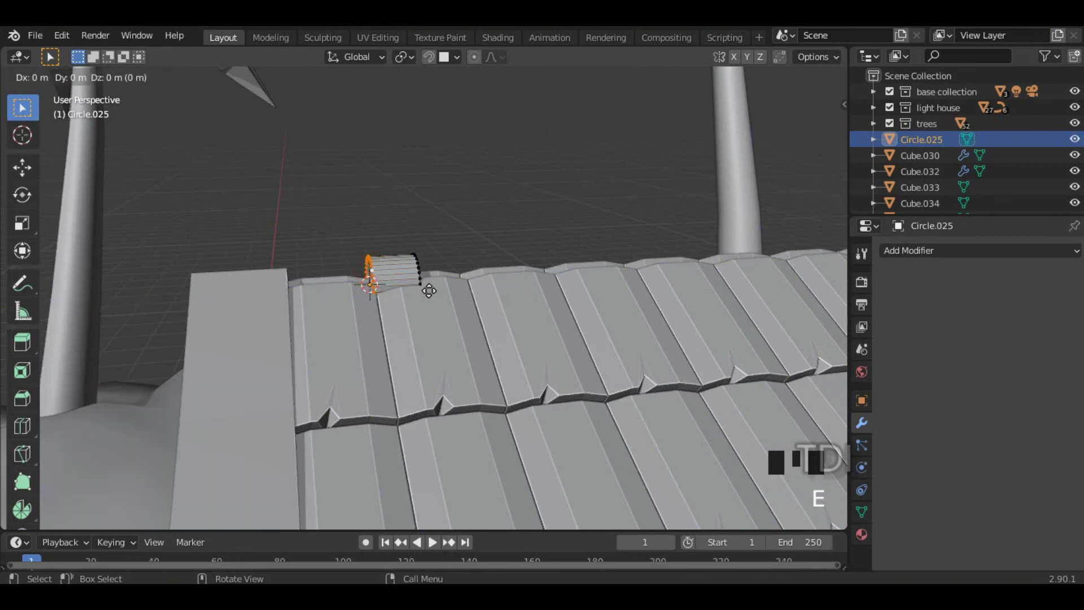
left_click(378, 288)
key("s")
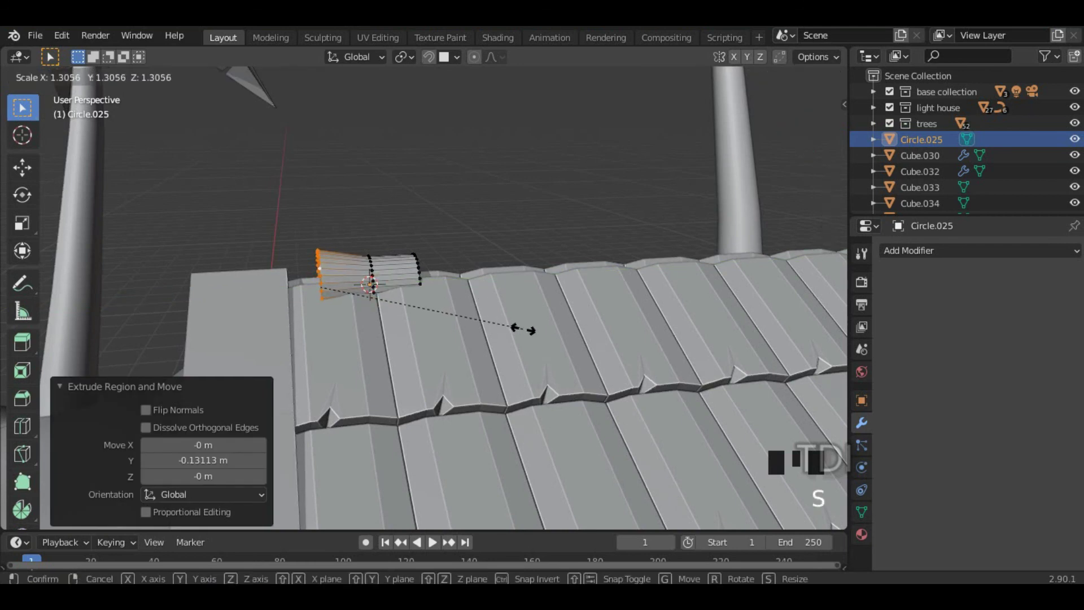
left_click(522, 329)
middle_click_drag(462, 339, 492, 347)
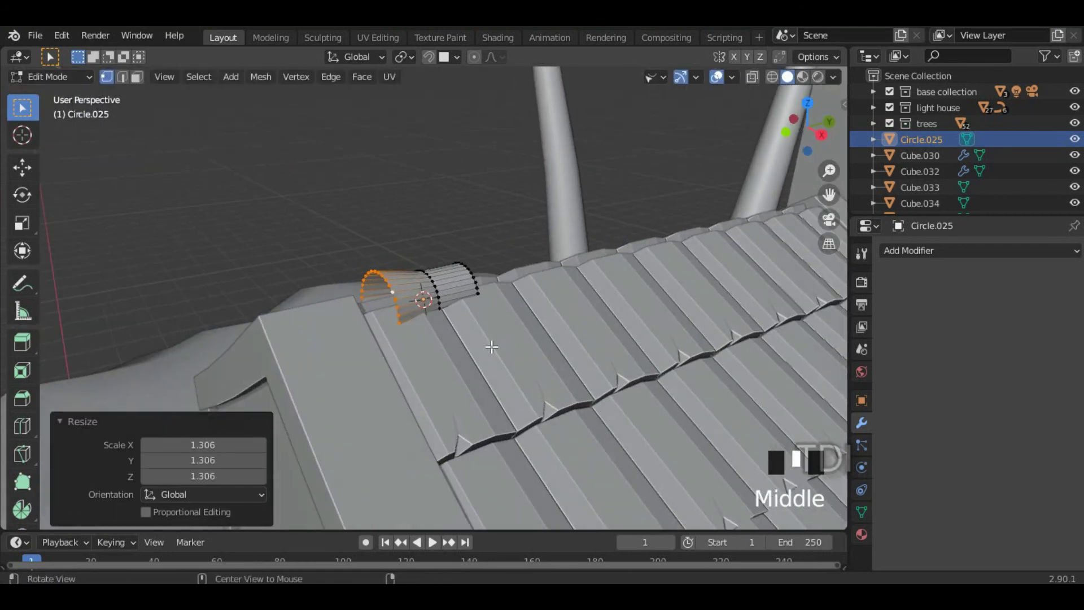
scroll(491, 347, "up", 2)
key("s")
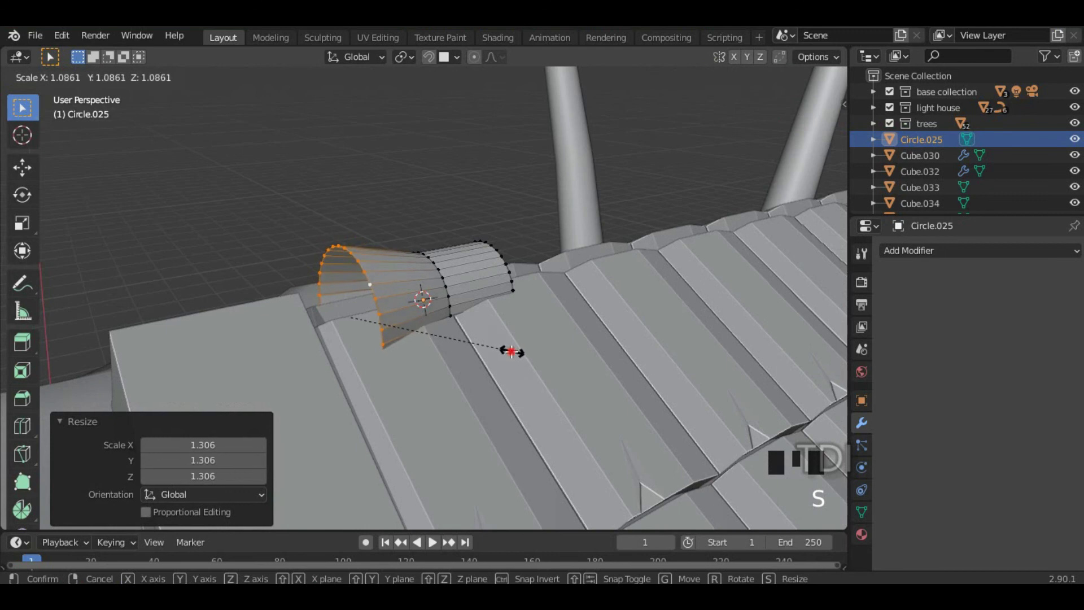
left_click(508, 354)
Step: Add one loop cut around the middle of the unflared tube section and scale it to about 0.92
scroll(508, 354, "down", 5)
middle_click_drag(562, 363, 432, 337)
scroll(452, 341, "up", 5)
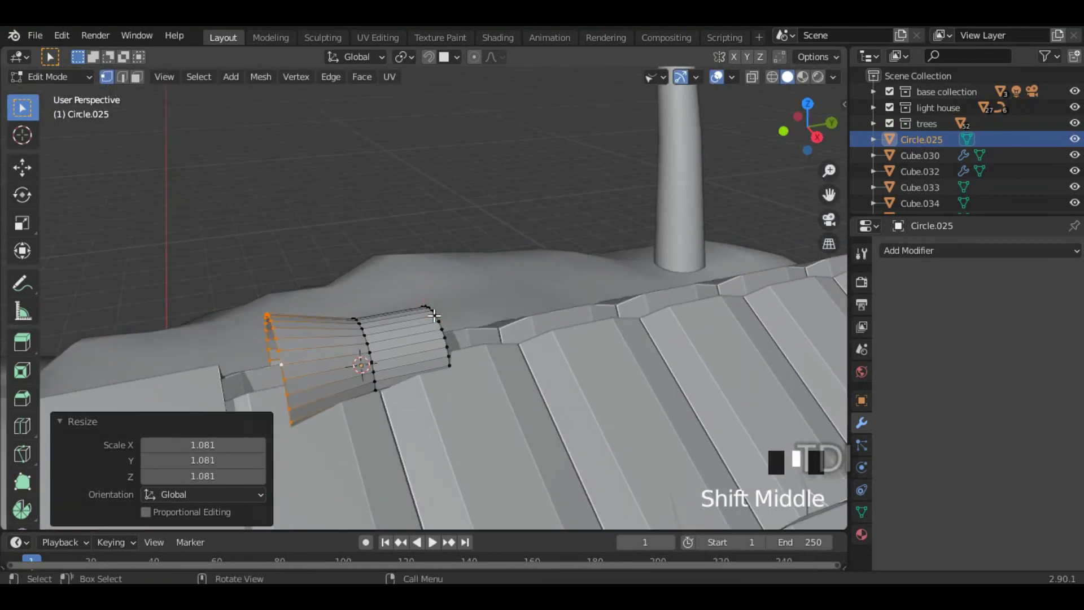
left_click(434, 316)
key("ctrl+r")
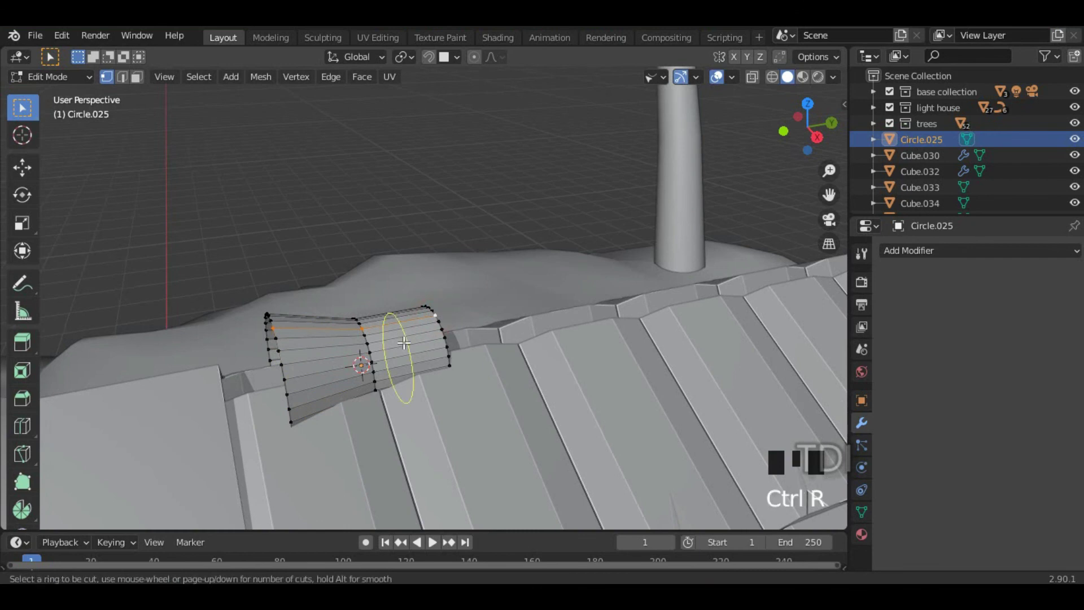
left_click(403, 332)
key("s")
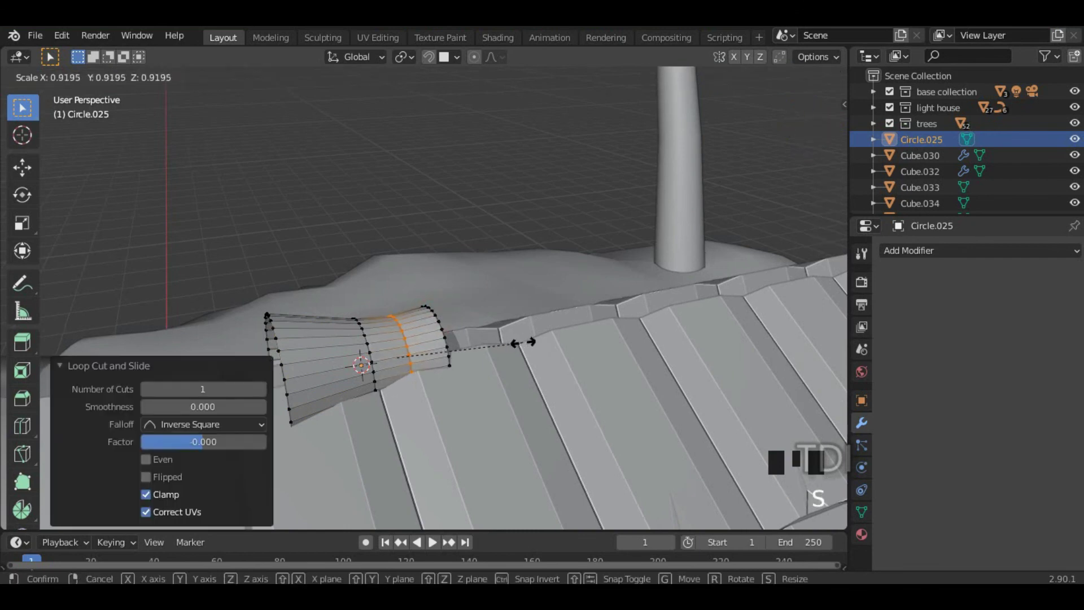
left_click(527, 344)
left_click(442, 338)
Step: Move one upper vertex of the ridge cap's flared rim freehand by about 0.008 m towards the tube's middle
middle_click_drag(497, 351, 412, 358)
scroll(586, 363, "up", 4)
middle_click_drag(586, 363, 448, 303, "shift")
left_click(269, 327)
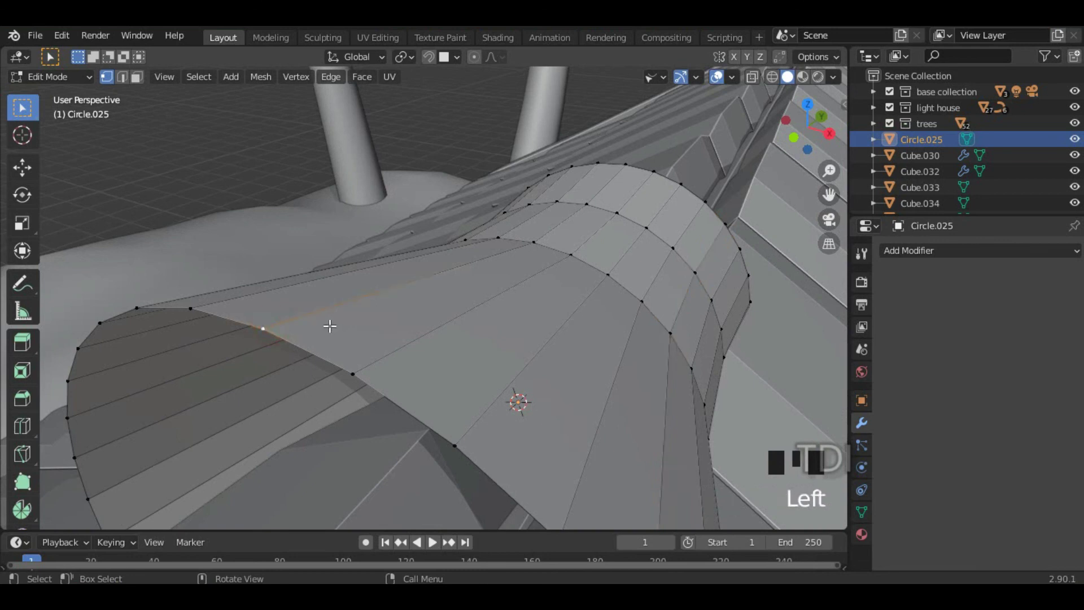
key("g")
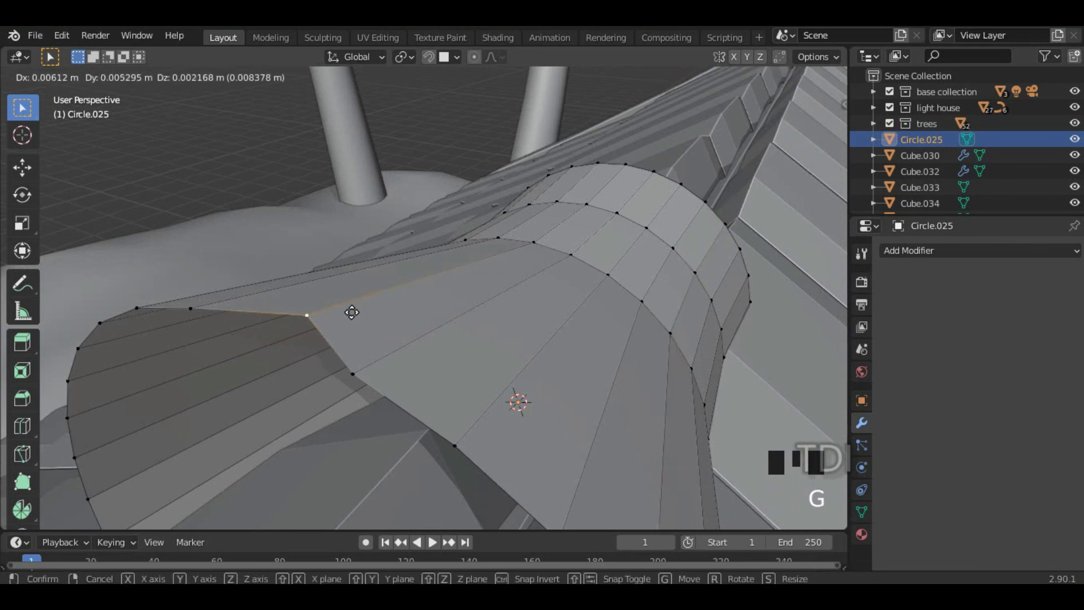
left_click(352, 312)
Step: Switch to the Move tool and shift the rim vertex about 0.026 m along Y and -0.0075 m along Z
scroll(356, 310, "down", 3)
middle_click_drag(355, 309, 361, 354)
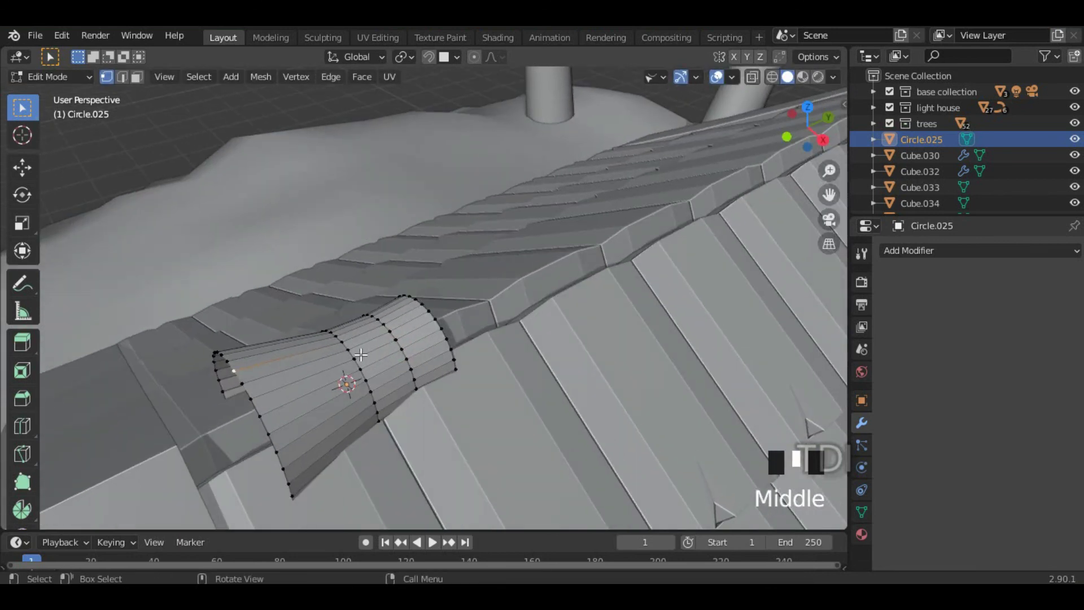
left_click(22, 167)
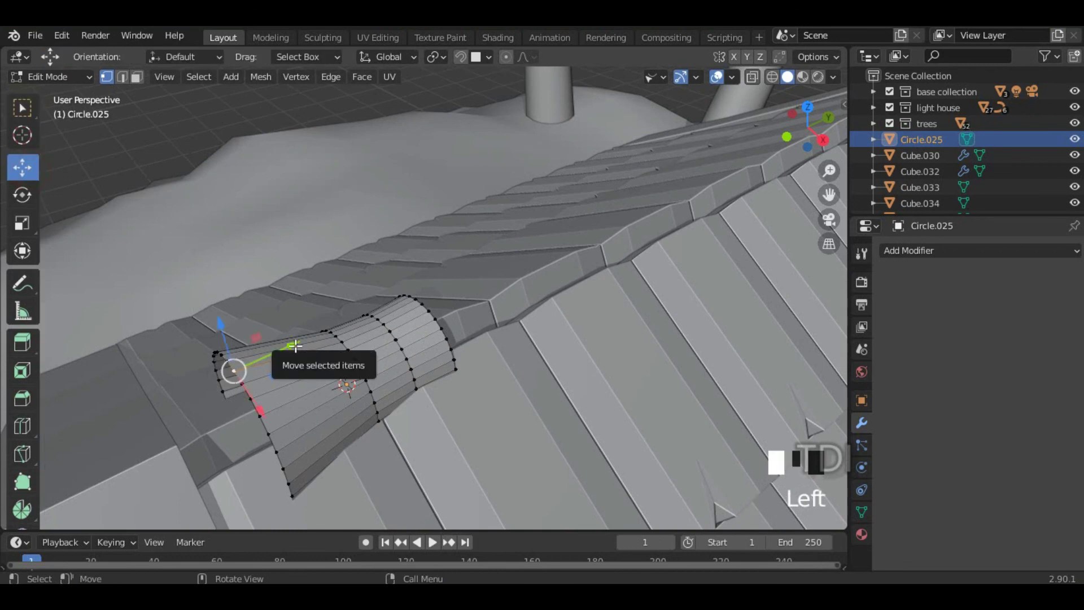
left_click_drag(295, 345, 317, 343)
middle_click_drag(317, 343, 324, 274)
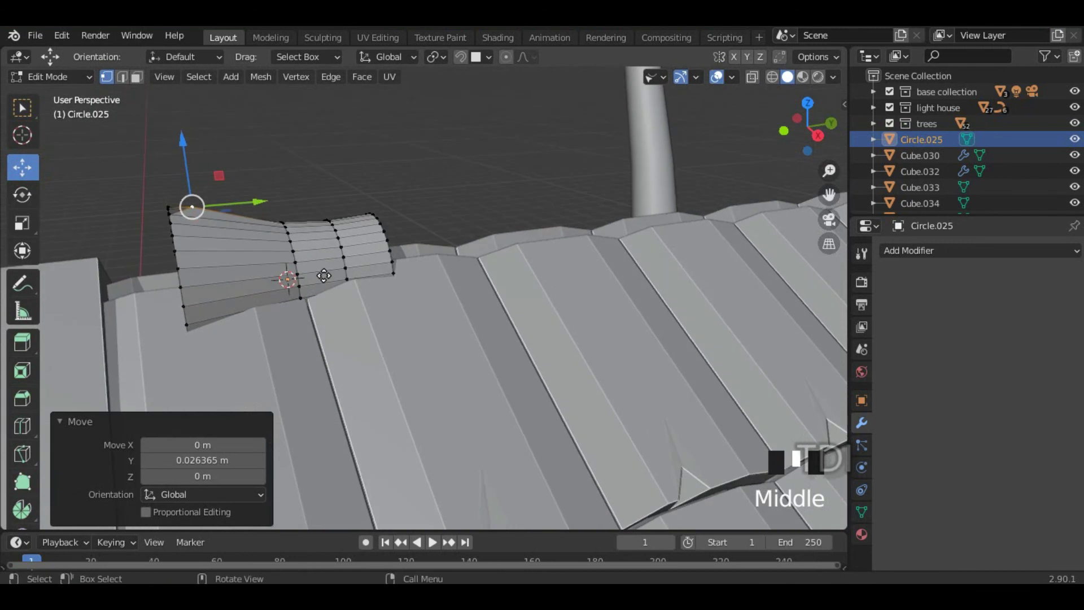
key("g")
key("z")
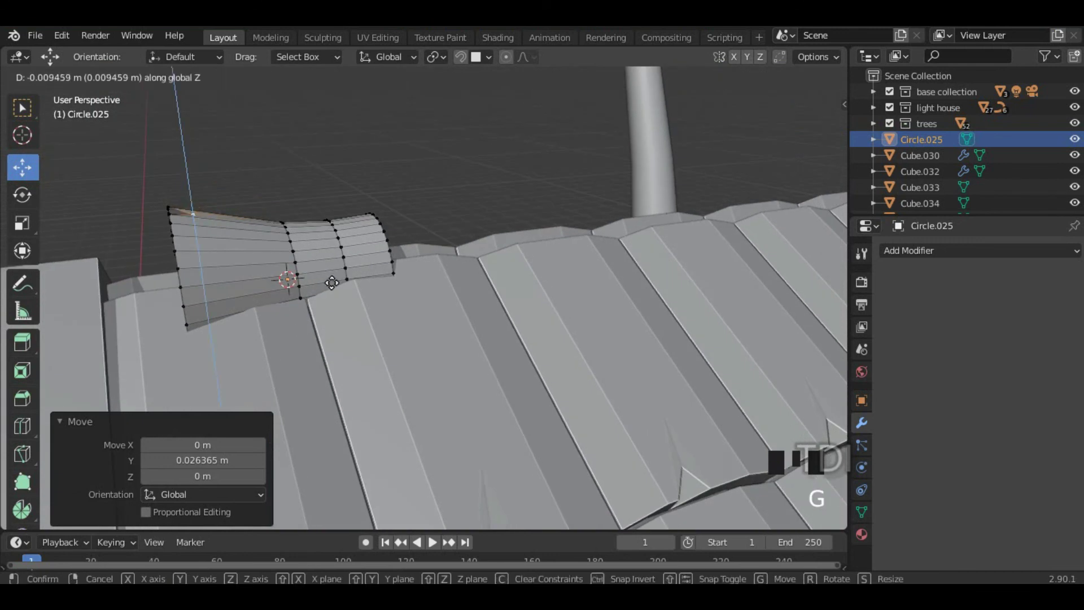
left_click(332, 280)
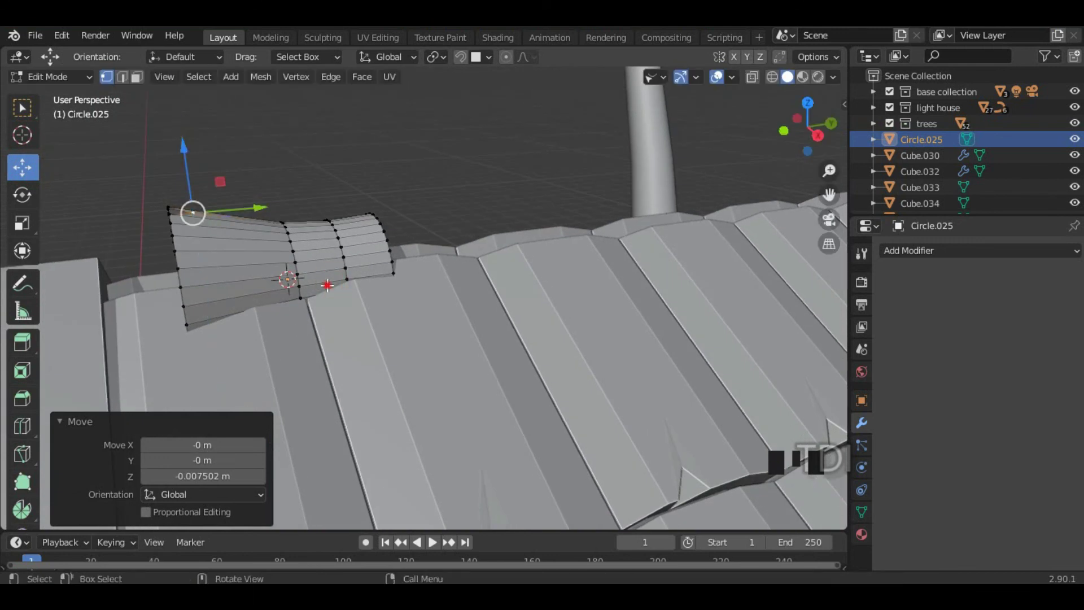
Step: Return to Object Mode, add a Solidify modifier to the ridge cap and set its thickness to 0.31 m
middle_click_drag(331, 281, 442, 334)
key("KP_Decimal")
scroll(443, 333, "down", 11)
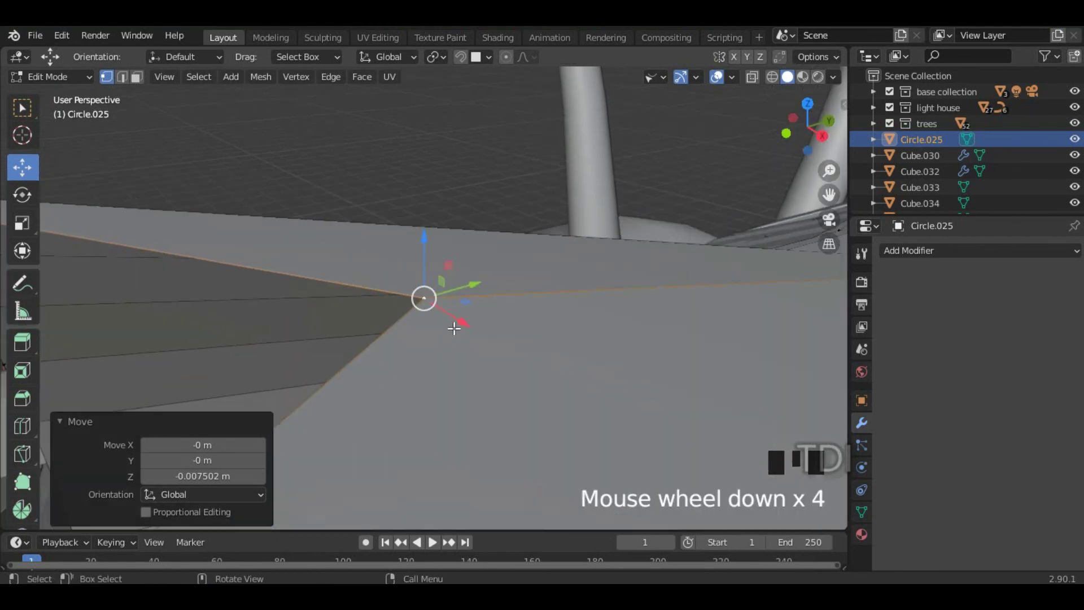
middle_click_drag(482, 333, 440, 354)
scroll(491, 334, "down", 9)
key("Tab")
left_click(937, 252)
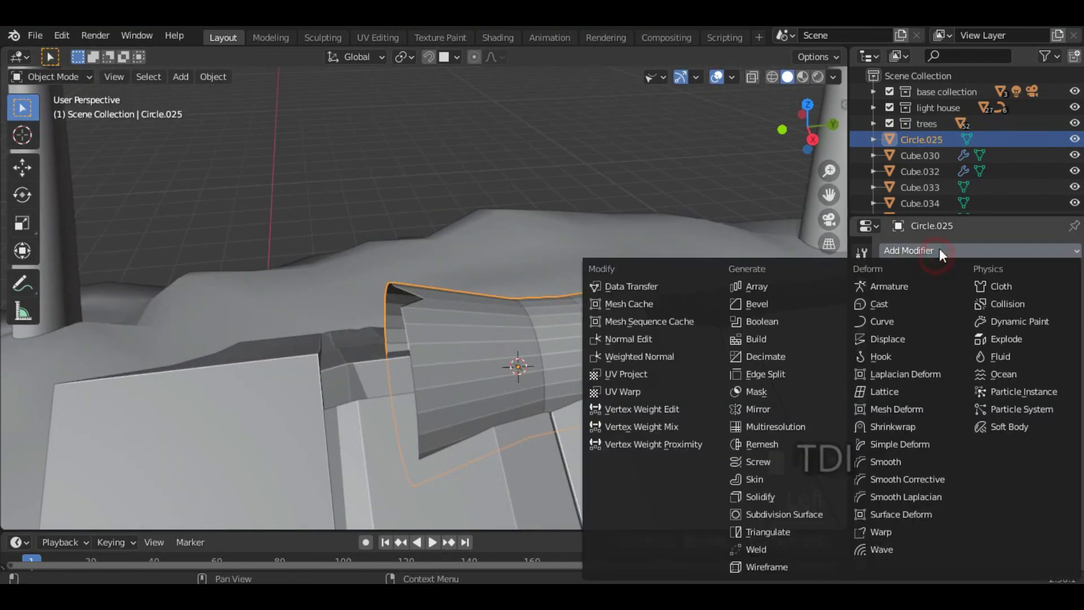
left_click(766, 496)
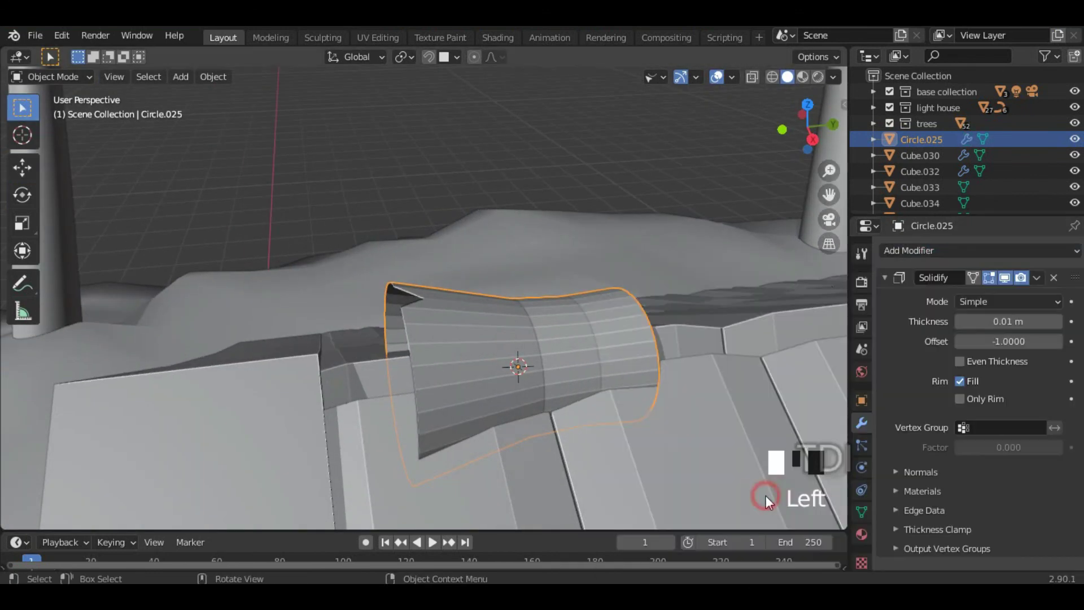
middle_click_drag(450, 332, 808, 319)
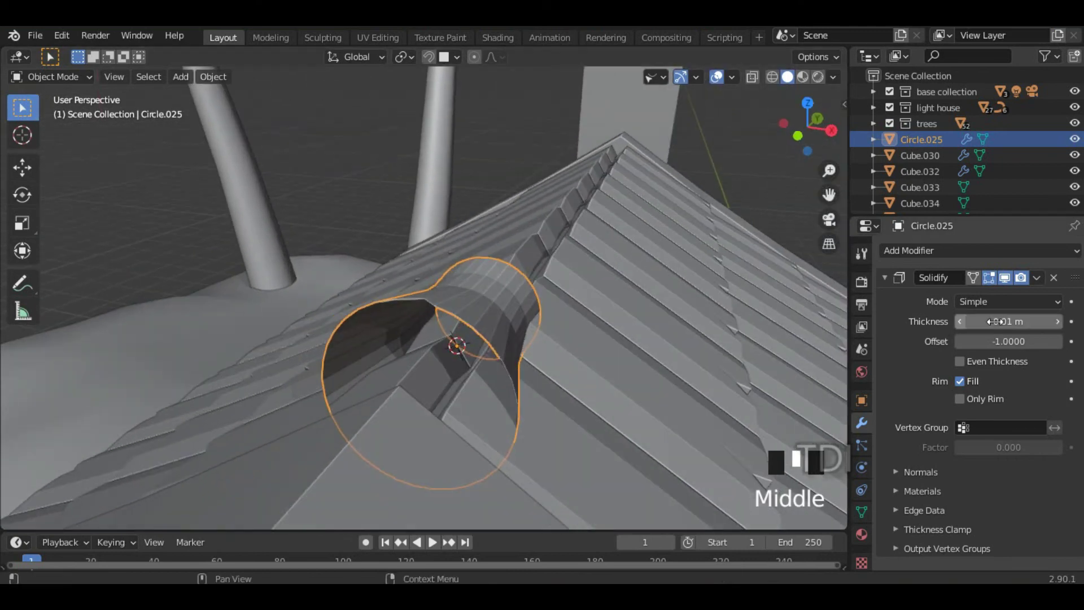
mouse_move(1008, 321)
left_mouse_down()
mouse_move(1038, 322)
mouse_move(1016, 321)
left_mouse_up()
Step: Move the ridge cap about -0.066 m along Y so it meets the gable trim
middle_click_drag(601, 361, 545, 348)
scroll(545, 355, "down", 4)
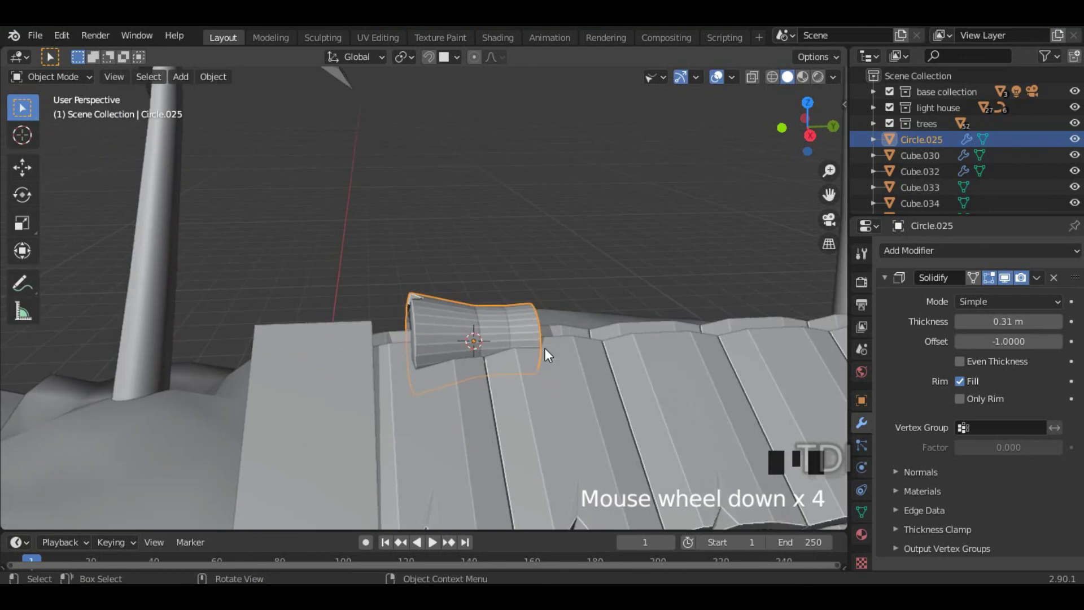
left_click(27, 171)
left_click_drag(529, 336, 498, 327)
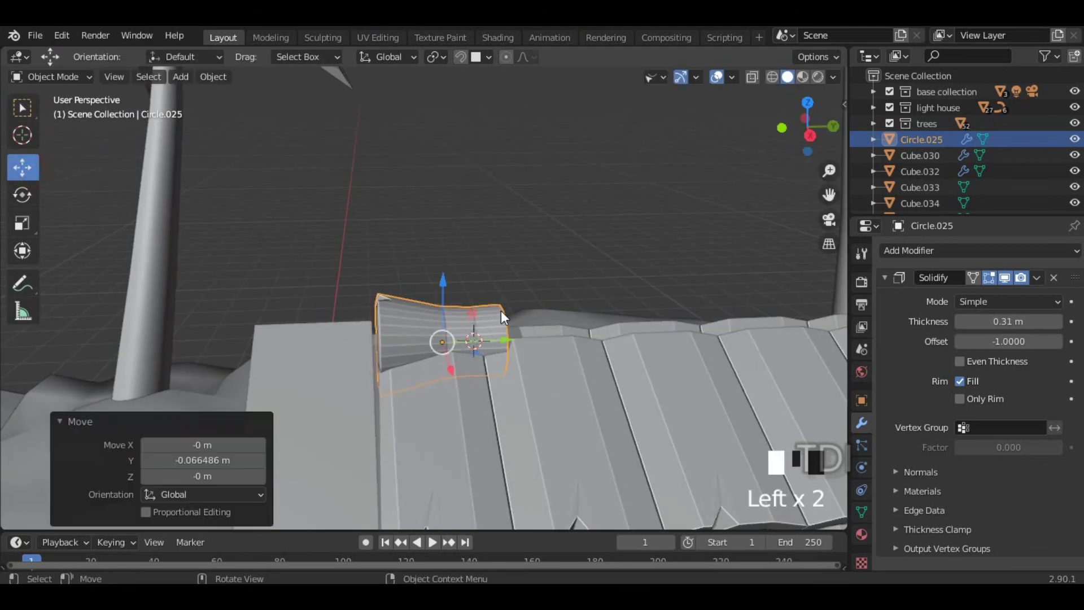
Step: Add an Array modifier to the ridge cap and set its relative offset X factor to 0
scroll(506, 313, "down", 8)
middle_click_drag(601, 366, 391, 300, "shift")
scroll(391, 301, "up", 4)
left_click(292, 269)
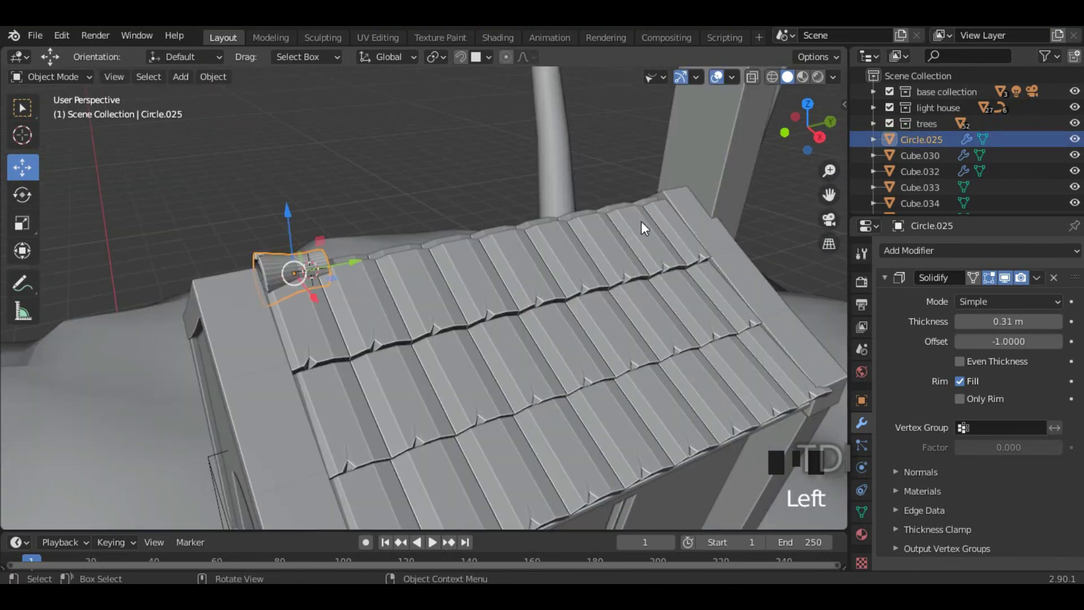
left_click(889, 275)
left_click(929, 250)
left_click(758, 290)
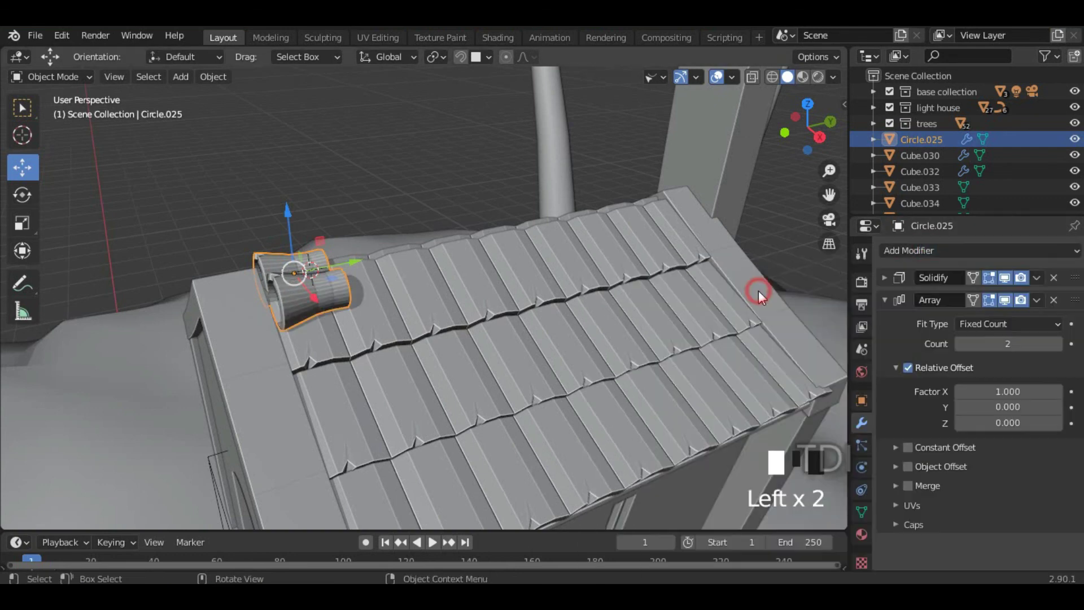
left_click(984, 404)
left_click(995, 391)
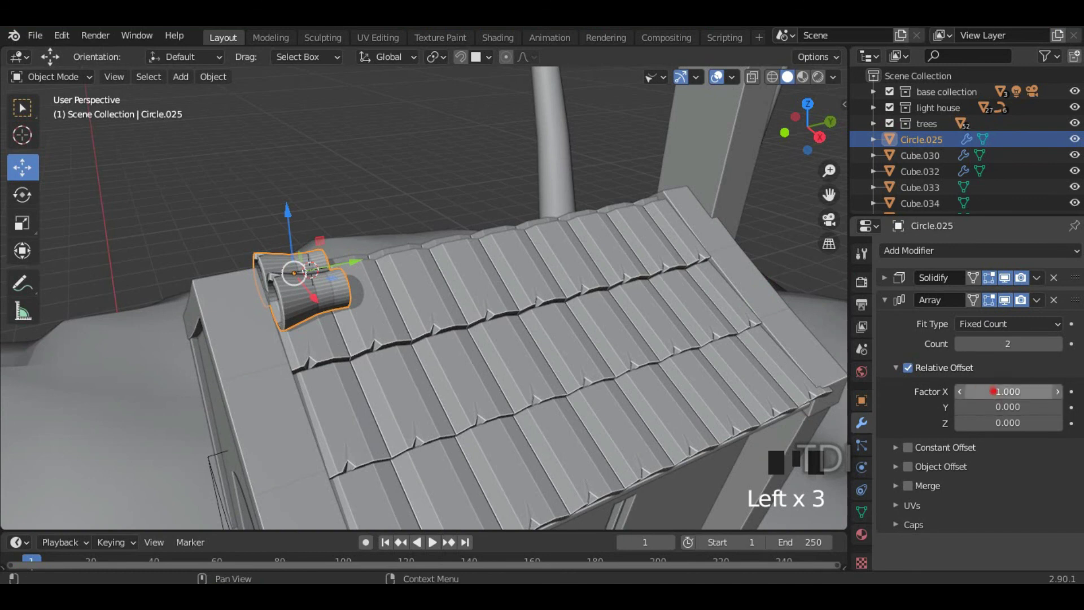
type("0")
key("Return")
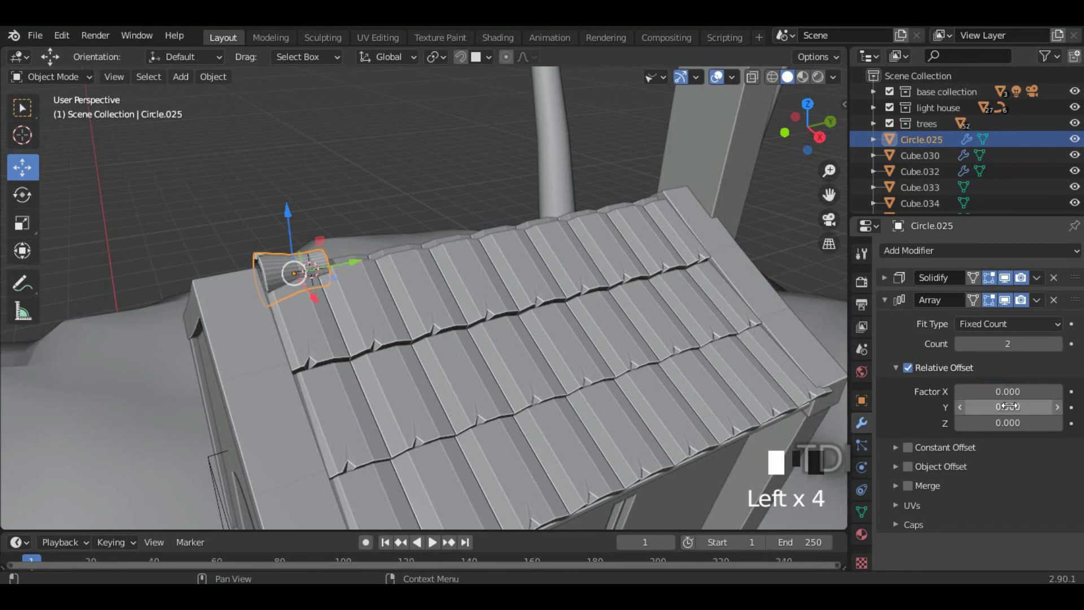
Step: Try a relative offset Y factor of 0.4 on the array and reset it to 0
left_click(1057, 405)
left_click(1057, 405)
left_click(1057, 405)
left_click(1057, 405)
left_click(1056, 406)
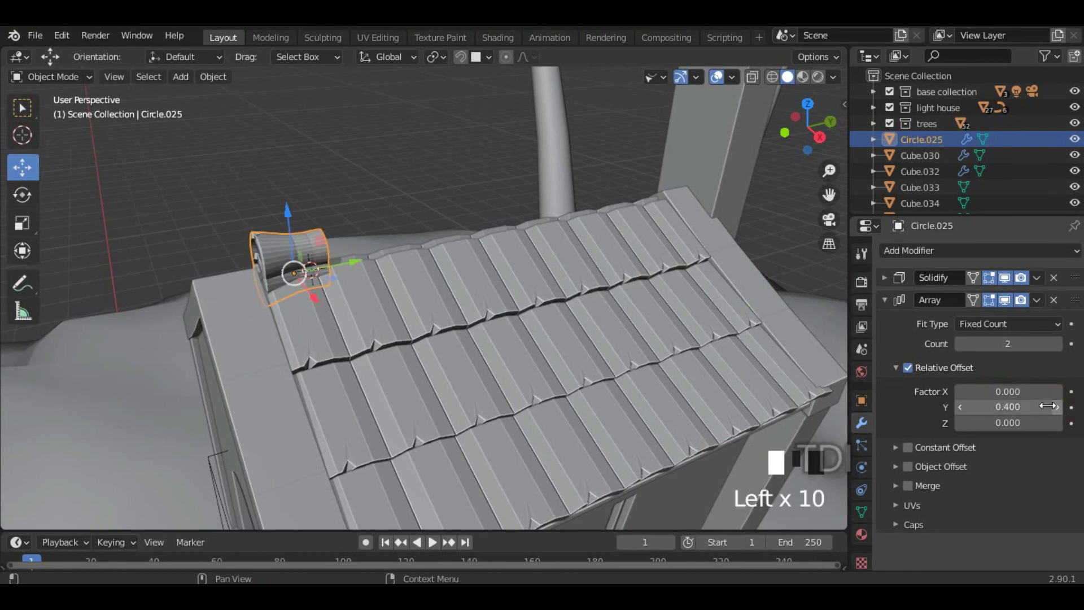
left_click(998, 406)
type("0")
key("Return")
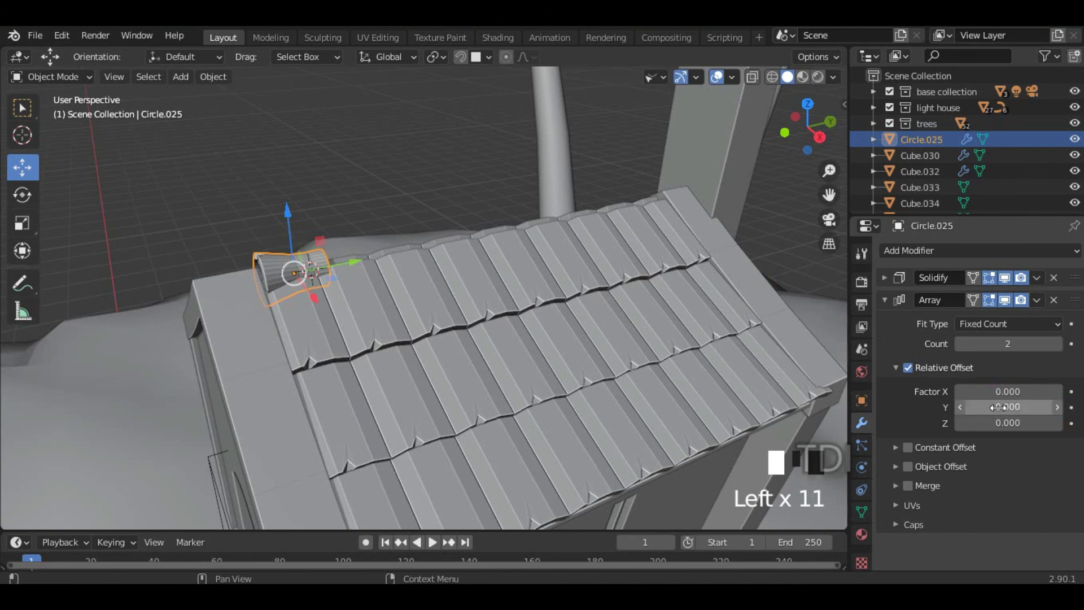
Step: Set the array's relative offset Z factor to -0.6 and its count to 13 to run caps along the ridge
middle_click_drag(600, 397, 644, 387)
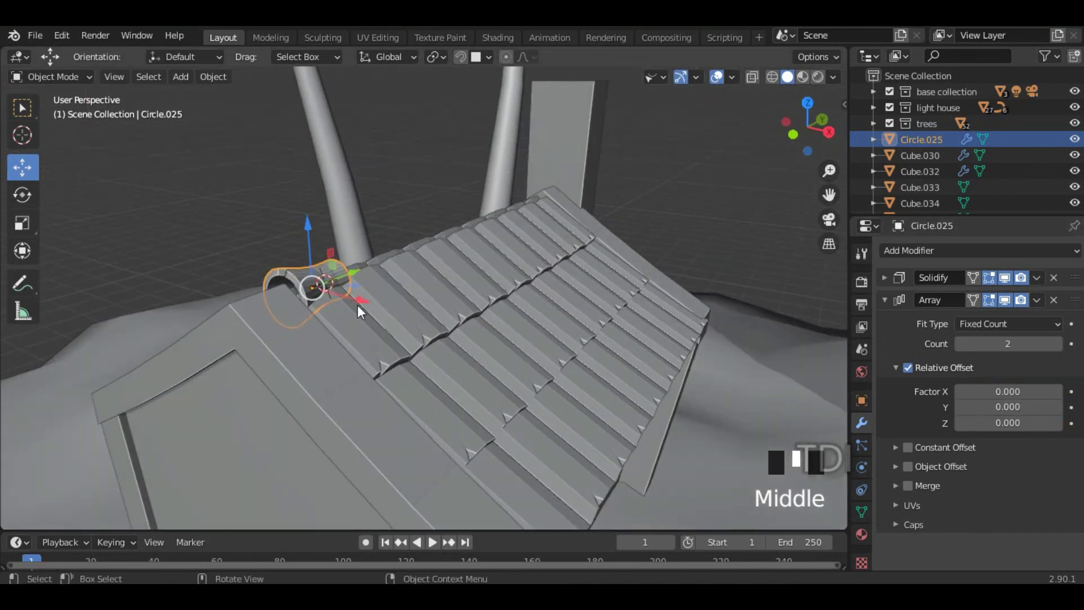
left_click_drag(1016, 424, 979, 423)
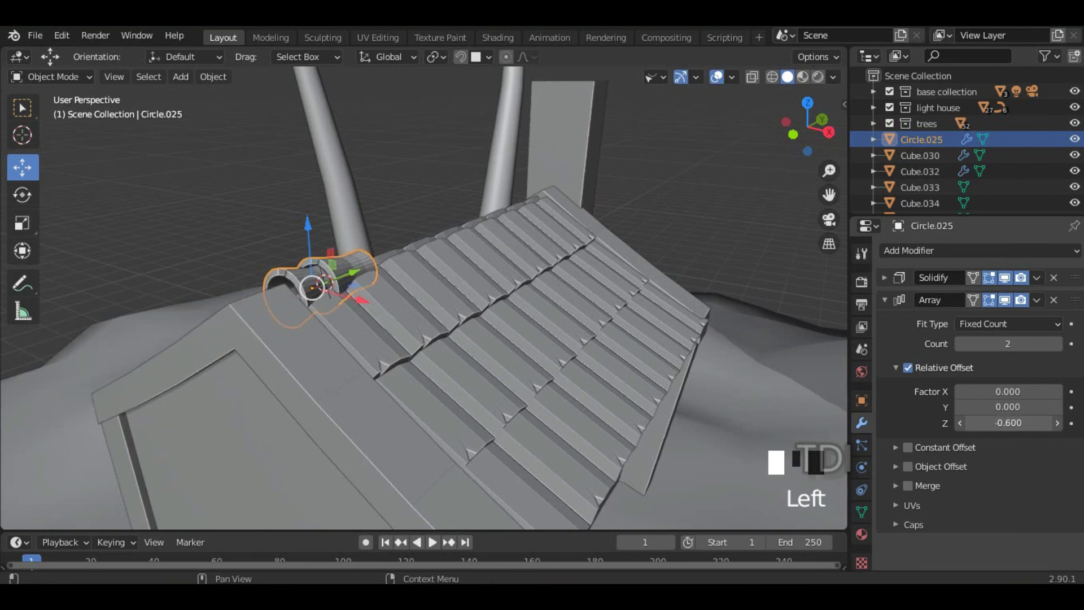
left_click(1058, 344)
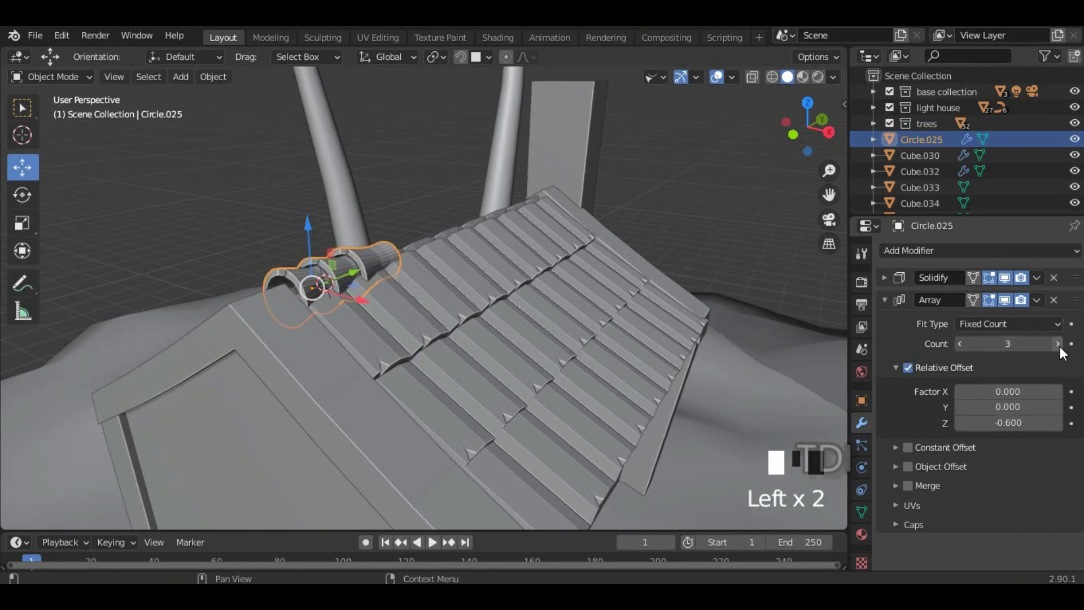
left_click(1058, 344)
double_click(1057, 344)
left_click(1057, 343)
double_click(1058, 344)
left_click(1057, 344)
double_click(1058, 344)
left_click(1057, 344)
middle_click_drag(784, 361, 642, 344)
scroll(642, 343, "up", 2)
middle_click_drag(772, 346, 697, 382, "shift")
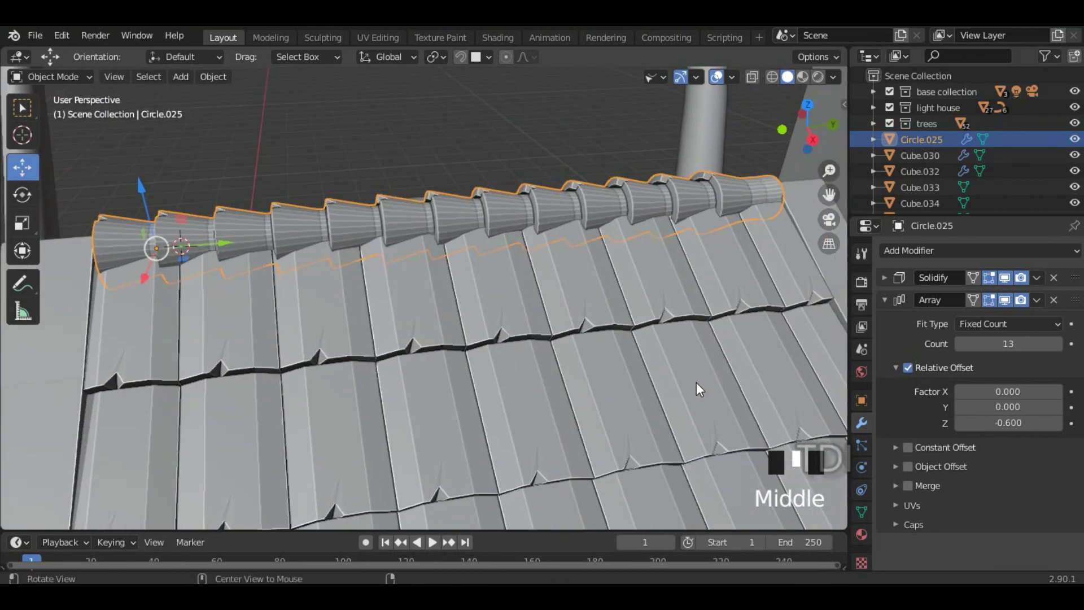
Step: Try a tighter relative offset Z factor of -0.3 on the array and return it to -0.6
left_click(1056, 425)
left_click(1057, 425)
left_click(1057, 425)
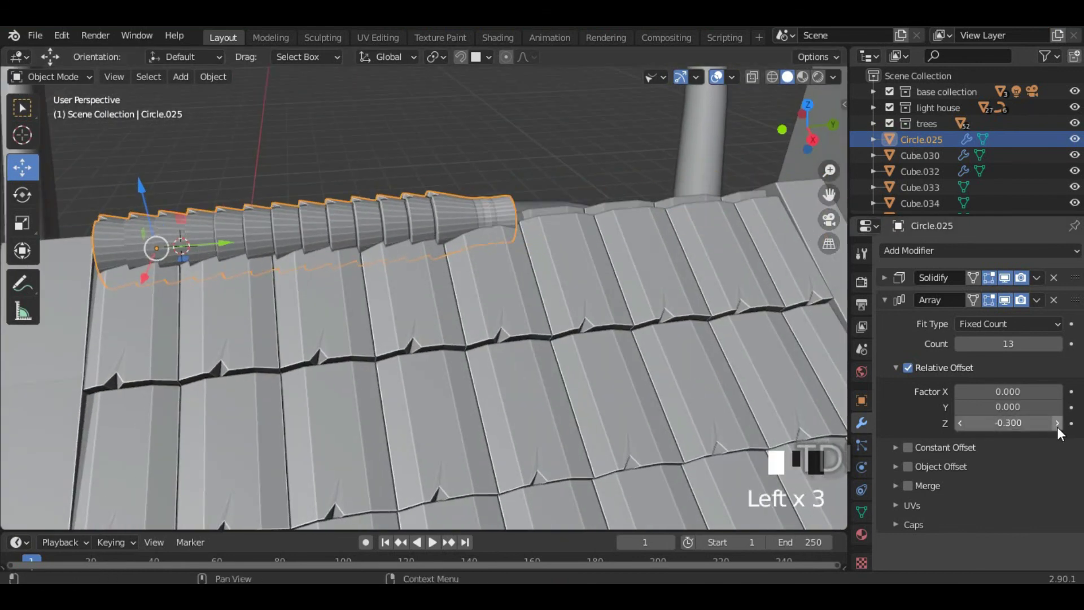
left_click(960, 422)
left_click(959, 422)
left_click(959, 422)
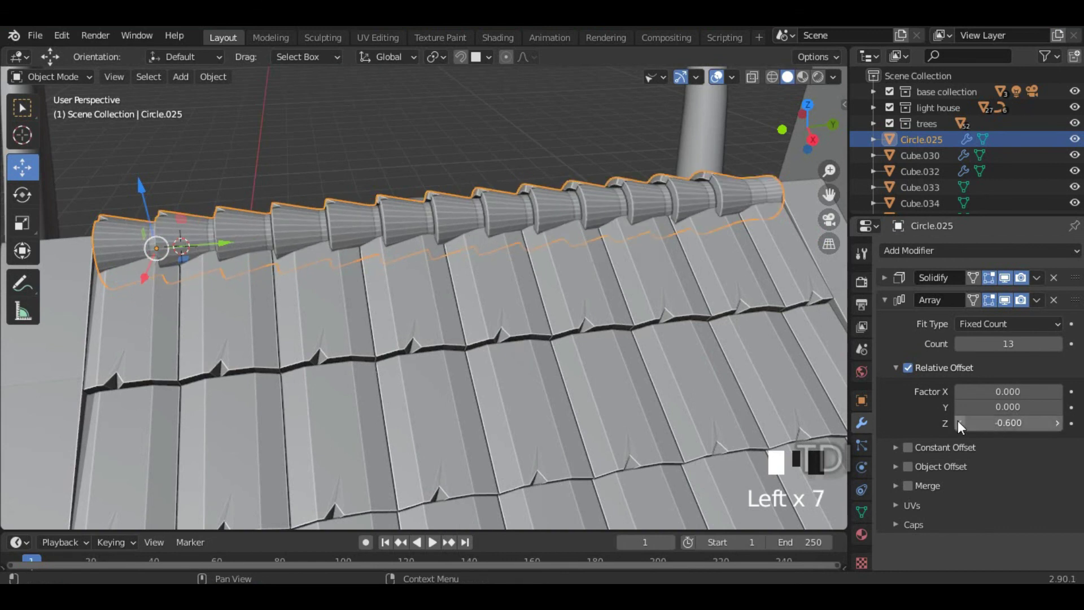
Step: Refit the cap row with a relative offset Z factor of -0.7 and 12 caps, shifting it slightly towards the gable
left_click(958, 422)
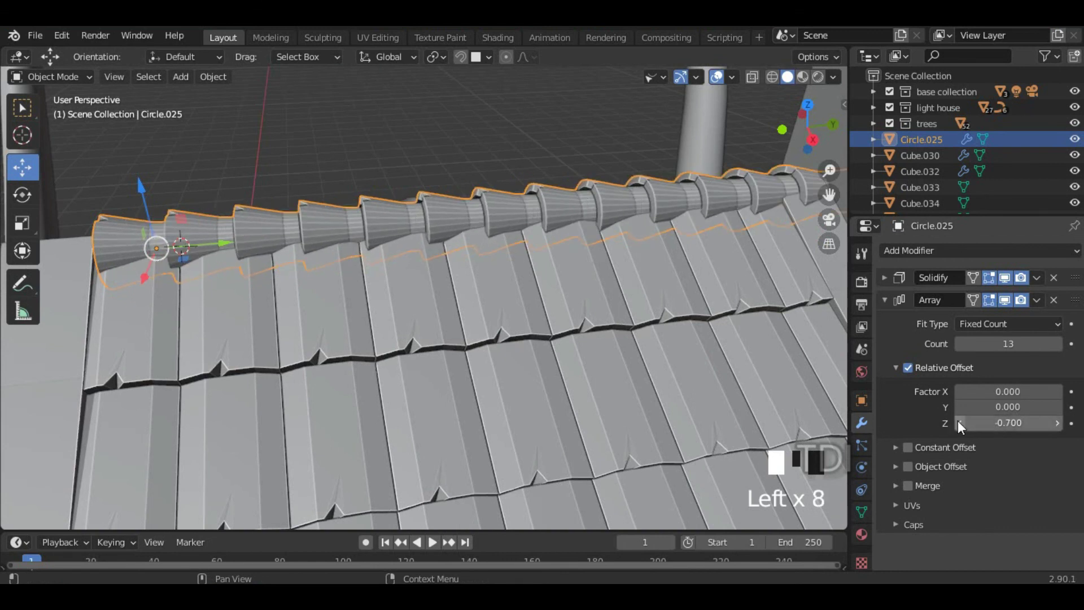
left_click(959, 344)
middle_click_drag(734, 330, 598, 313, "shift")
left_click_drag(267, 257, 258, 257)
scroll(288, 266, "down", 2)
Step: Try rotating the whole ridge cap mesh about X in Edit Mode and undo the rotation
middle_click_drag(348, 298, 316, 226)
left_click(252, 180)
key("Tab")
key("Tab")
key("Tab")
key("a")
key("r")
key("x")
left_click(416, 217)
mouse_move(416, 218)
middle_mouse_down()
mouse_move(330, 260)
mouse_move(375, 246)
mouse_move(206, 251)
mouse_move(169, 271)
middle_mouse_up()
key("a")
scroll(272, 275, "up", 2)
key("z")
key("z")
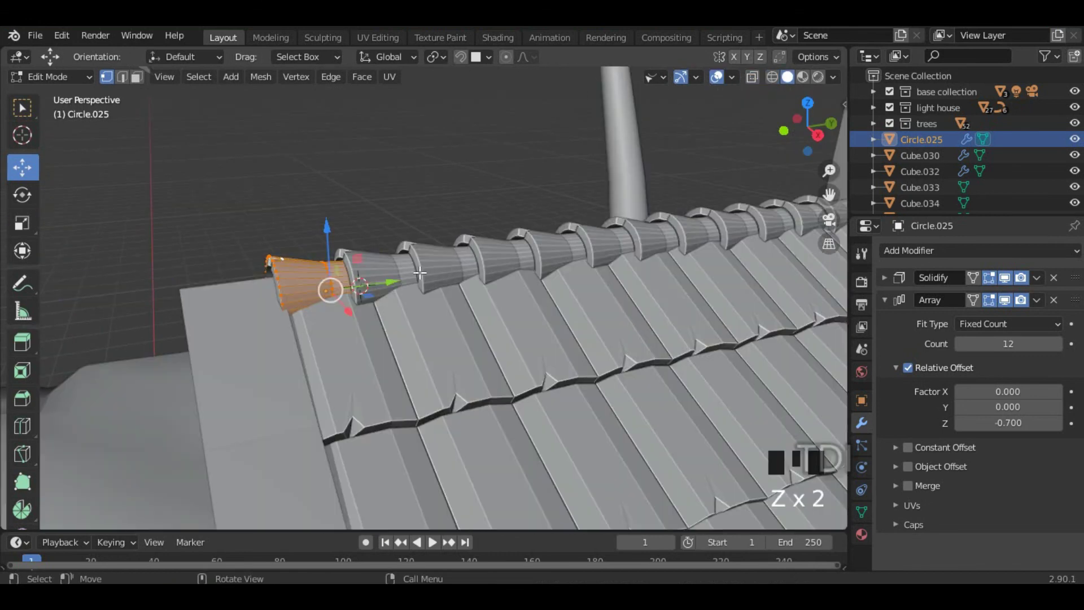
Step: Rotate the whole ridge cap mesh about -3.72° around the global X axis
scroll(436, 252, "down", 3)
middle_click_drag(436, 251, 495, 271, "shift")
scroll(456, 289, "up", 2)
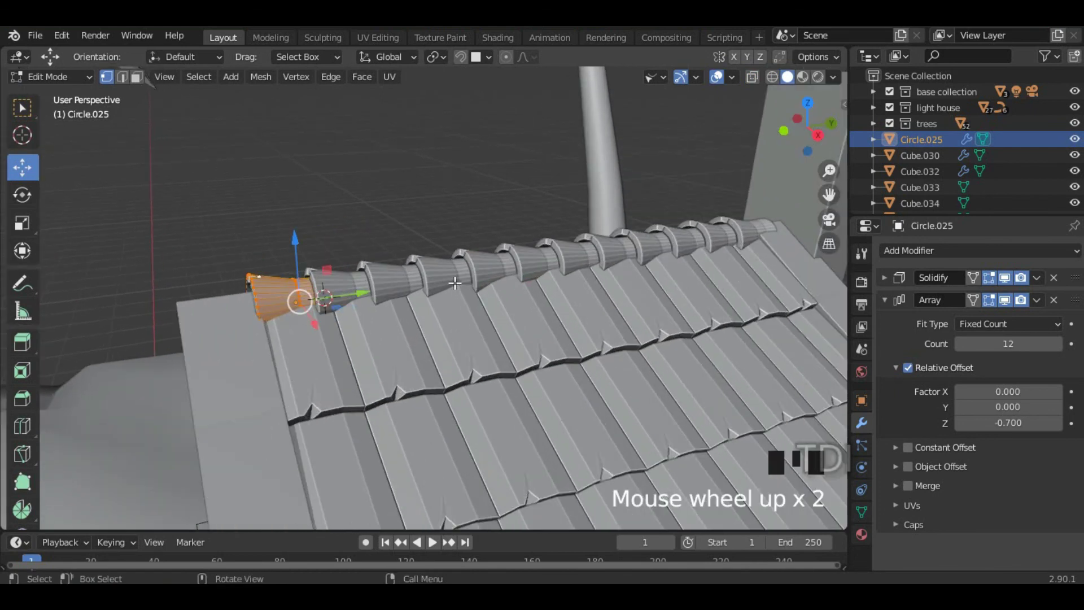
key("r")
key("x")
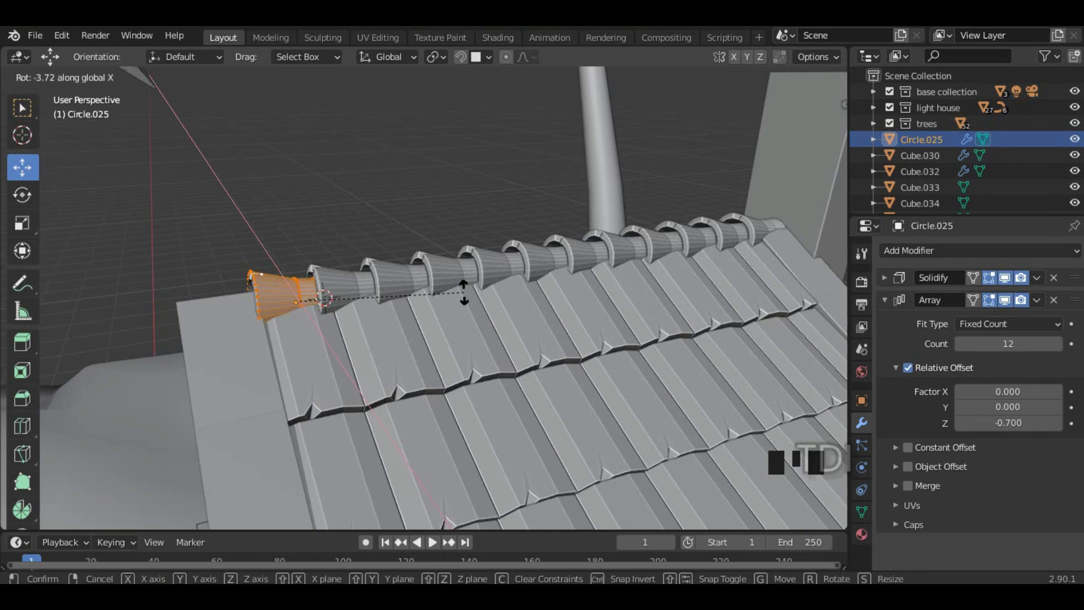
left_click(463, 291)
Step: Scale the cap mesh to about 0.92 along Y, and in Object Mode nudge the row about 0.002 m along Y
key("s")
key("y")
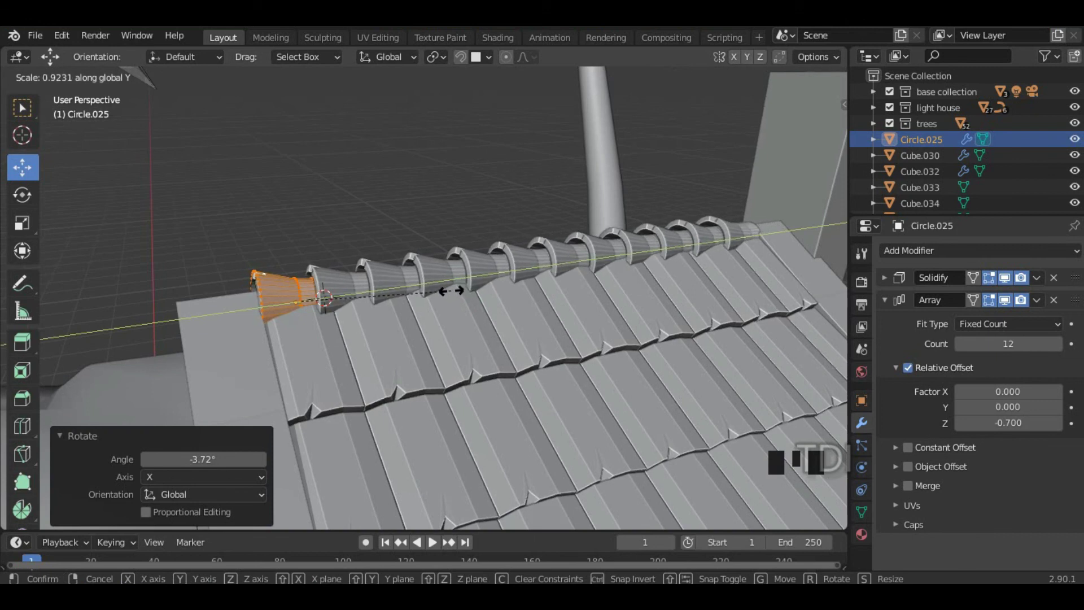
left_click(452, 291)
key("Tab")
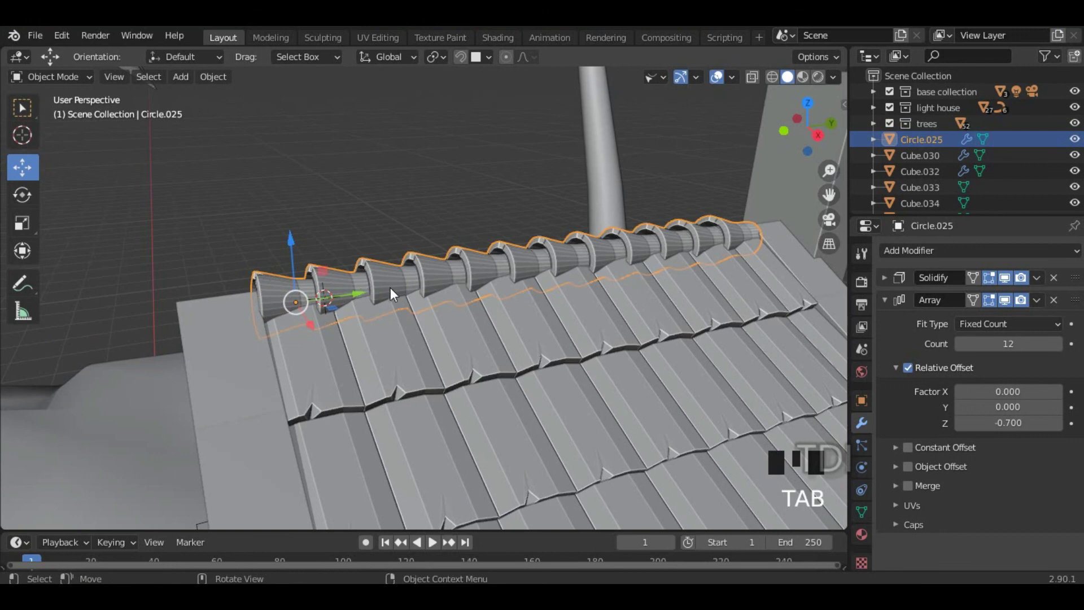
left_click_drag(356, 289, 372, 188)
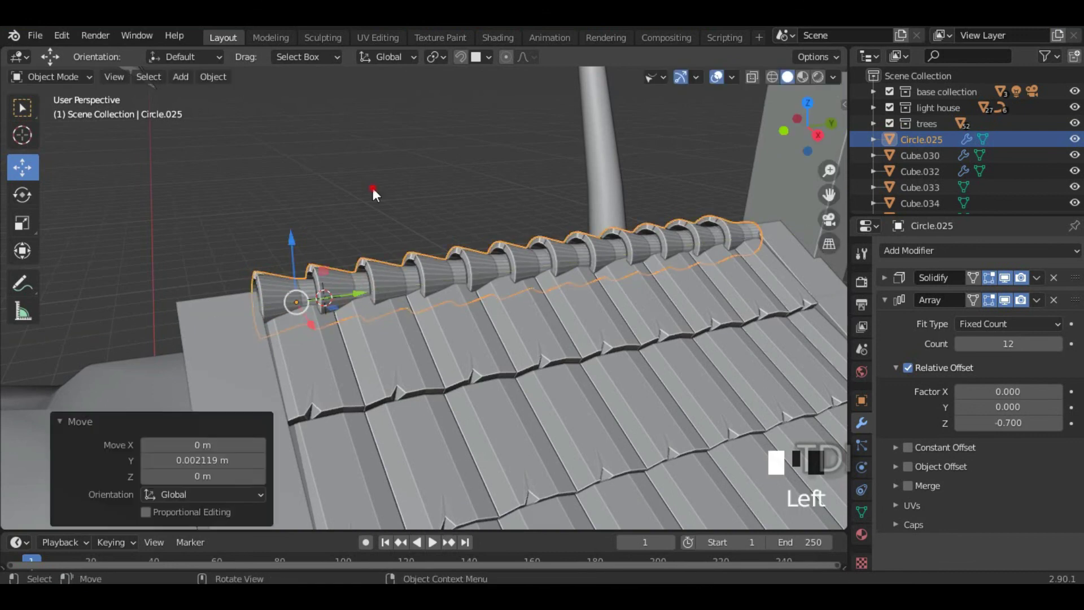
Step: Deselect the ridge caps and inspect the tiled roof and the hut's place on the island from several distances
left_click(372, 187)
middle_click_drag(378, 270, 371, 305)
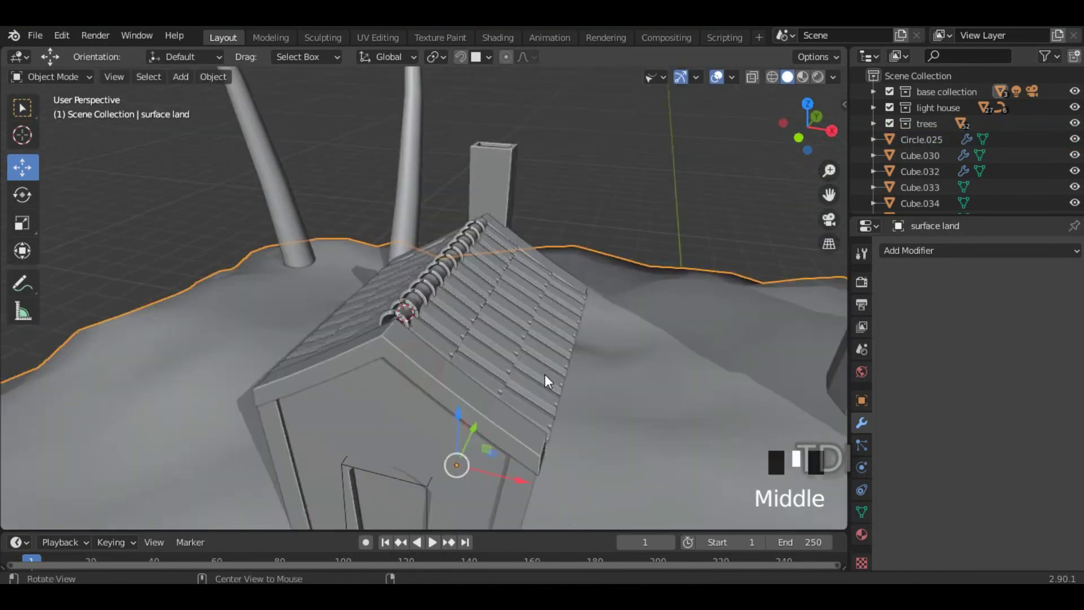
middle_click_drag(544, 374, 466, 351, "shift")
left_click(558, 382)
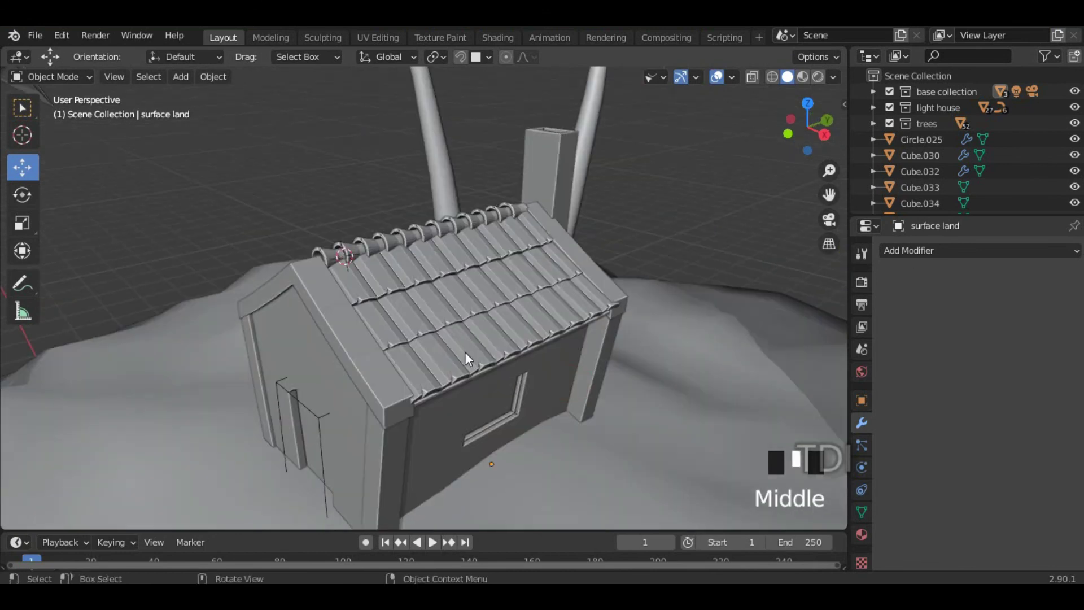
scroll(401, 371, "down", 4)
middle_click_drag(400, 364, 492, 371)
scroll(493, 361, "down", 4)
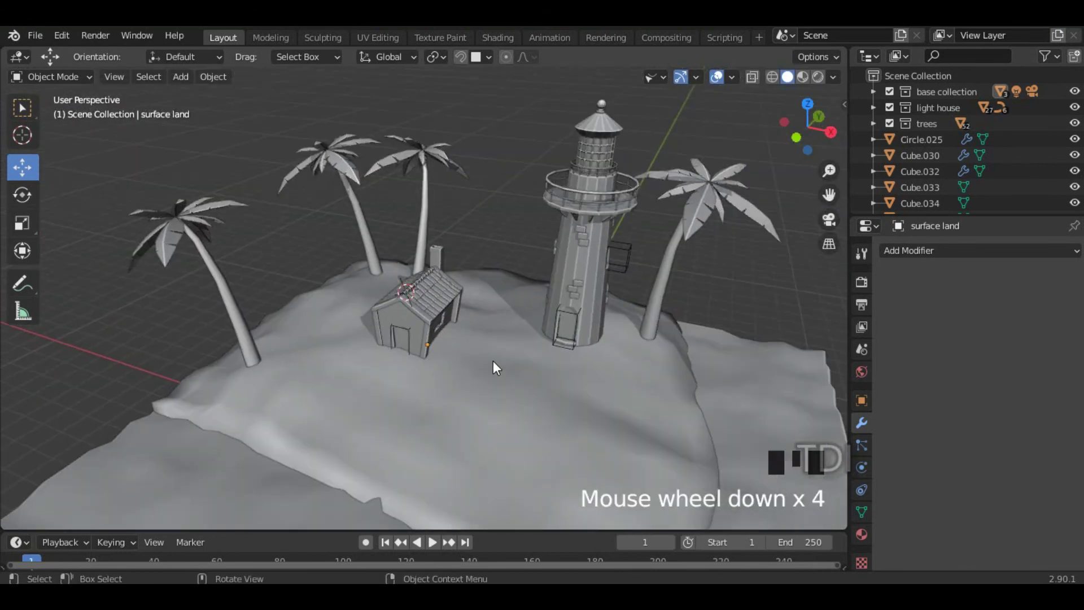
Step: Snap the 3D cursor to the world origin and leave everything deselected
key("shift+s")
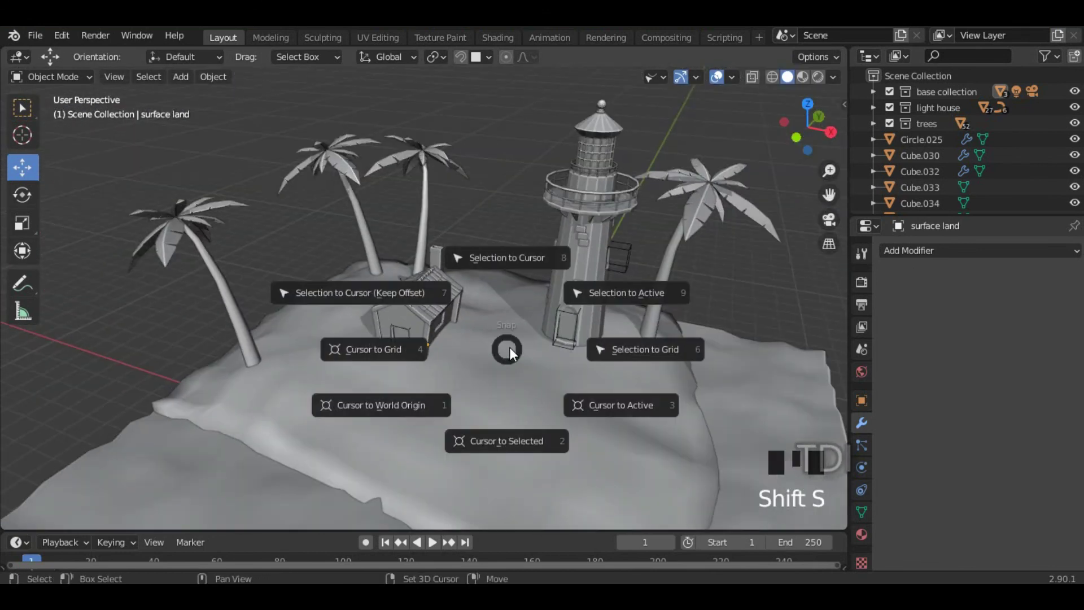
left_click(415, 435)
middle_click_drag(412, 435, 598, 316)
scroll(469, 378, "down", 4)
left_click(640, 275)
Step: Try scaling the surface land to about 0.70 along X and about 0.61 along Y
scroll(496, 337, "up", 4)
middle_click_drag(497, 337, 507, 310)
left_click(506, 305)
key("s")
key("x")
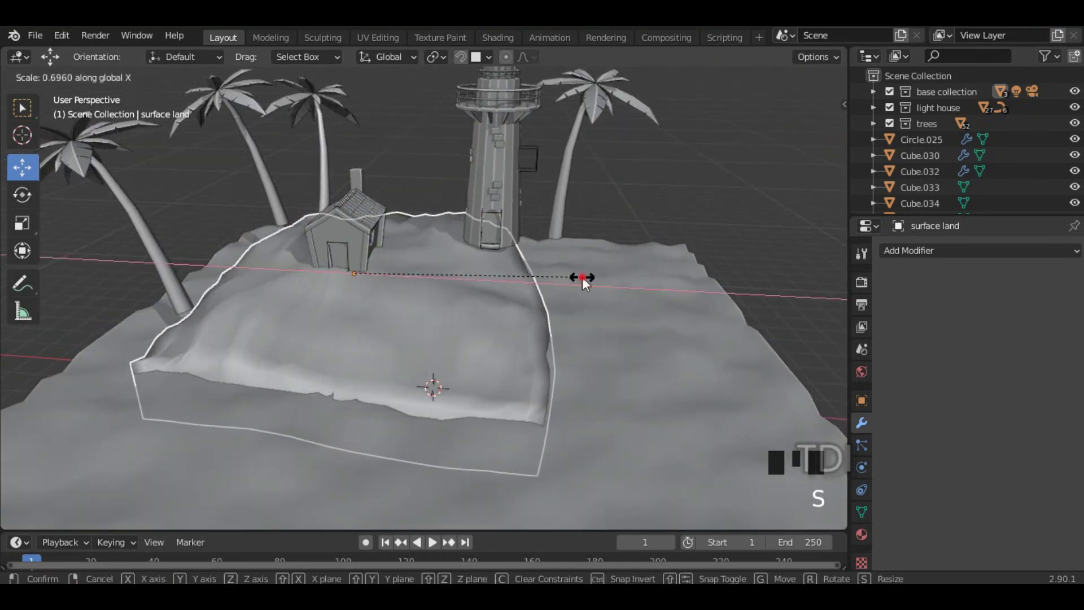
left_click(581, 276)
key("s")
key("y")
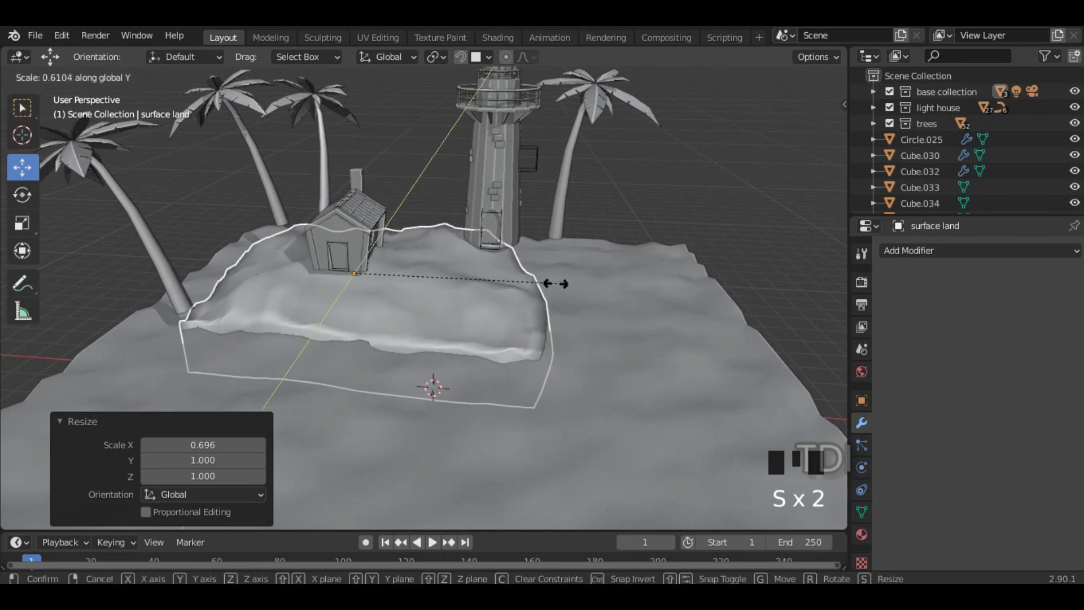
left_click(552, 286)
Step: Check the narrowed land around the hut and lighthouse, undo both scalings and deselect it
middle_click_drag(555, 327, 439, 323)
left_click(484, 334)
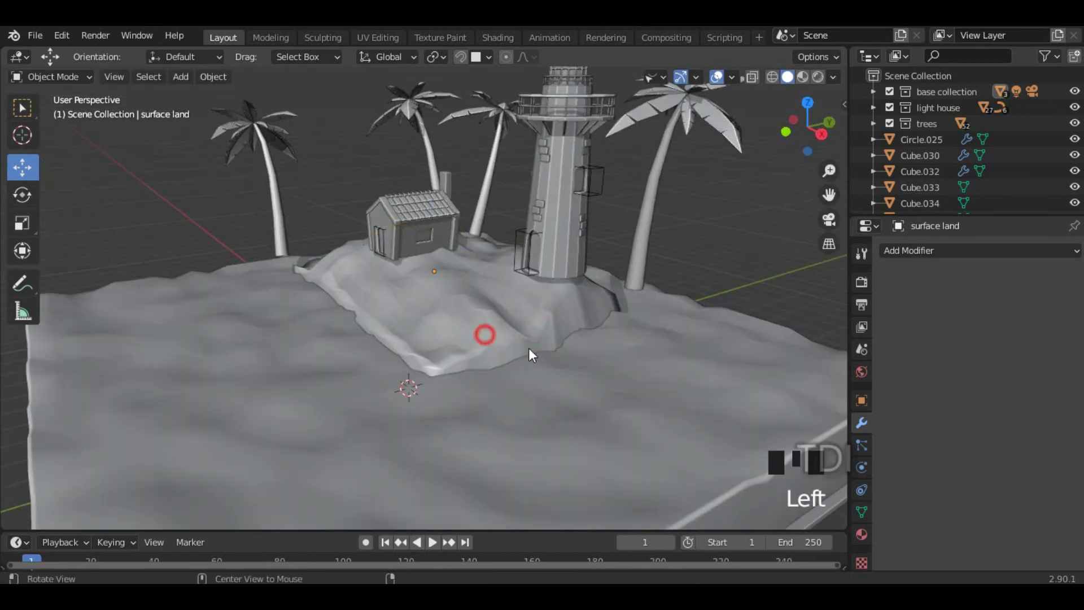
middle_click_drag(529, 347, 560, 333)
scroll(469, 330, "down", 3)
middle_click_drag(470, 330, 562, 357)
key("ctrl+z")
key("ctrl+z")
key("ctrl+z")
left_click(617, 240)
scroll(478, 310, "up", 2)
scroll(553, 334, "down", 2)
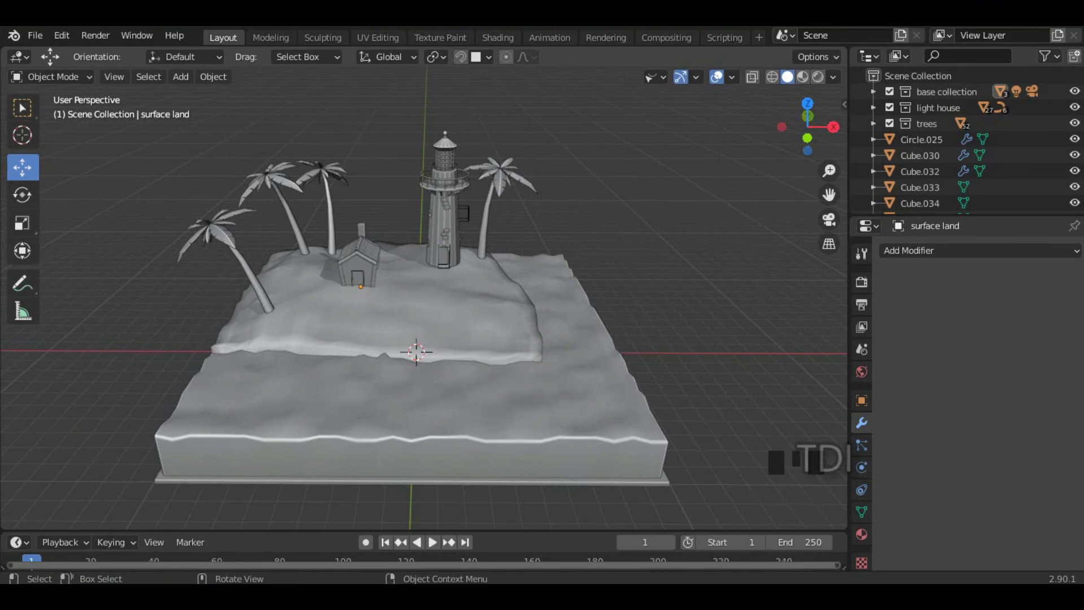
Step: Box-select all parts of the hut in wireframe shading, and move them into a new collection named house, collapsed in the outliner
middle_click_drag(483, 371, 418, 190)
middle_click_drag(640, 215, 685, 235)
scroll(606, 234, "up", 3)
mouse_move(412, 230)
middle_mouse_down()
mouse_move(411, 216)
mouse_move(412, 233)
mouse_move(358, 234)
middle_mouse_up()
key("z")
left_click(312, 226)
left_click_drag(316, 227, 392, 277)
scroll(438, 251, "up", 2)
mouse_move(438, 251)
middle_mouse_down()
mouse_move(464, 279)
mouse_move(415, 273)
middle_mouse_up()
key("z")
scroll(426, 263, "down", 1)
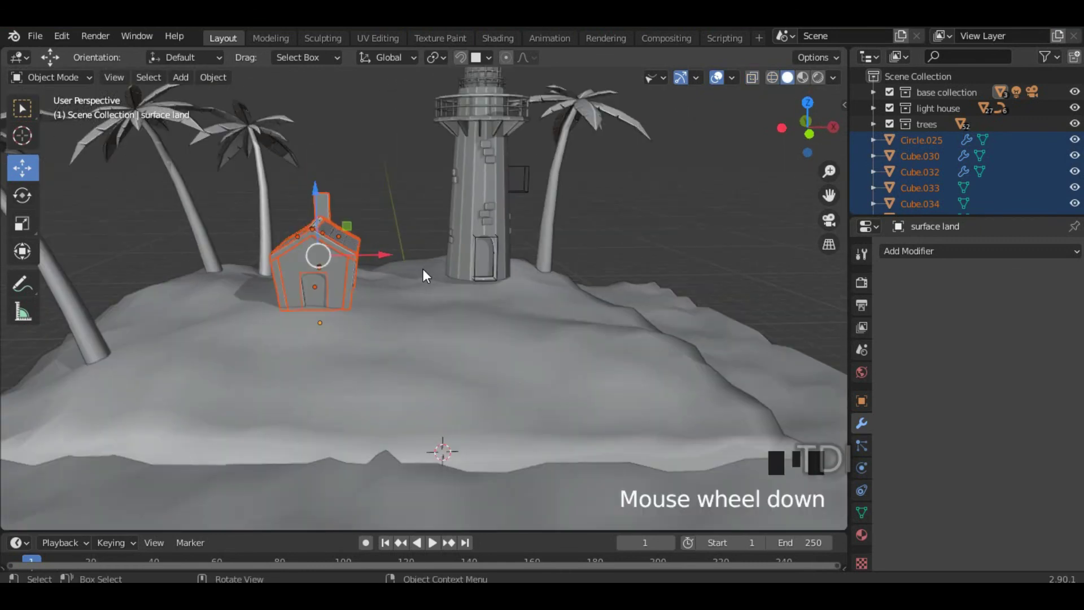
key("m")
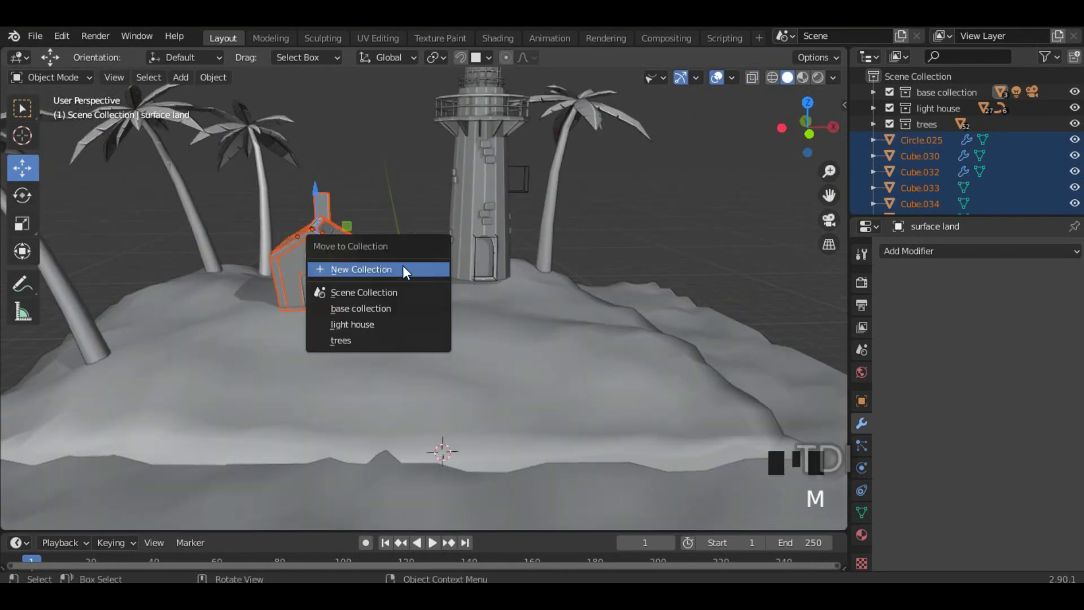
left_click(405, 270)
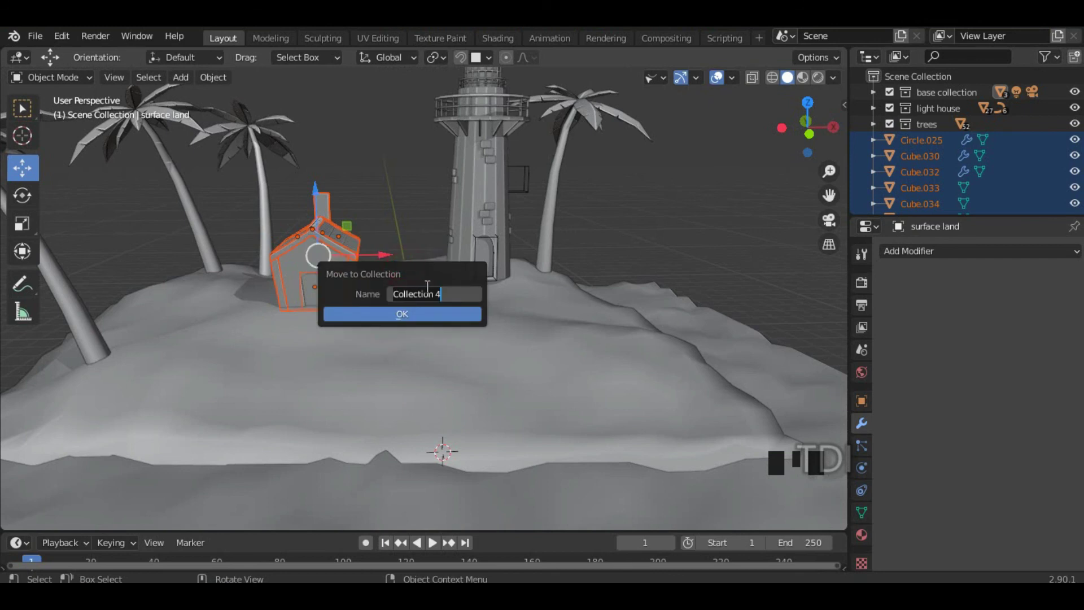
type("house")
key("Return")
key("Return")
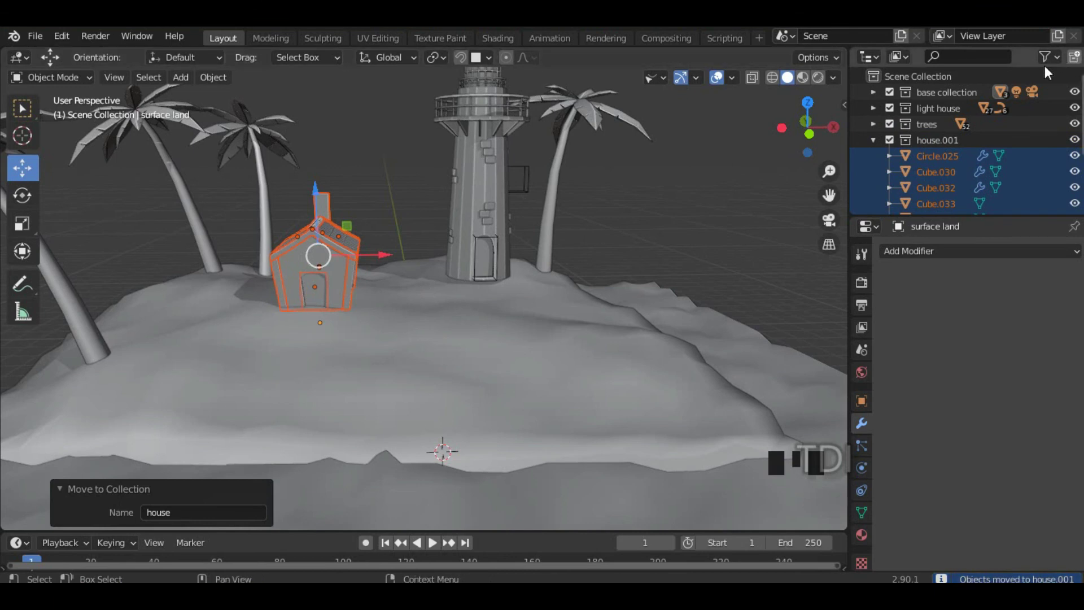
left_click(873, 140)
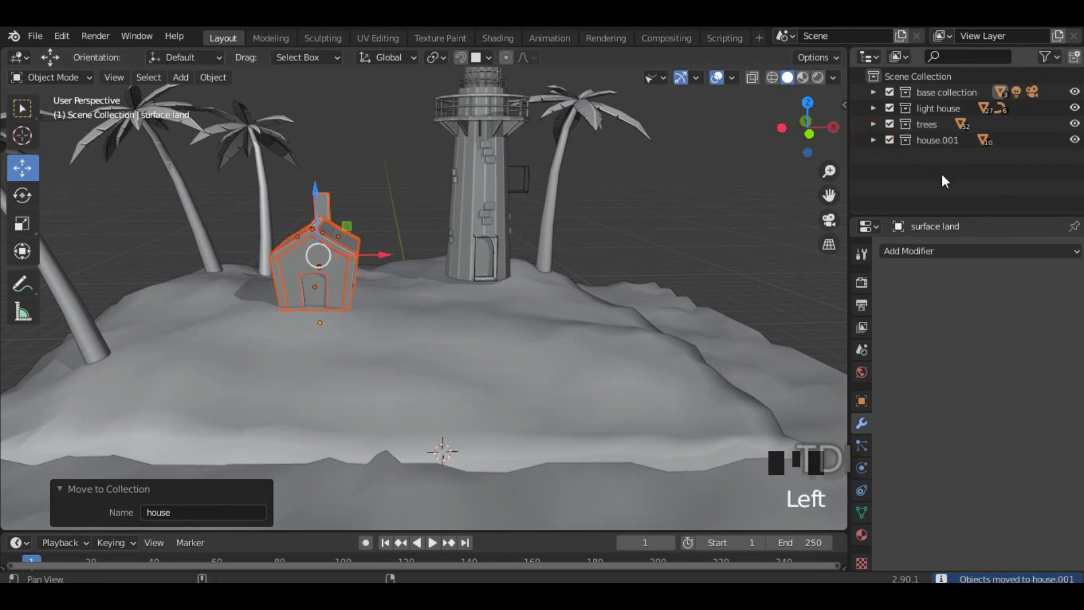
Step: Check the contents of the light house, trees and house.001 collections by hiding and showing each one in turn
middle_click_drag(709, 228, 716, 197)
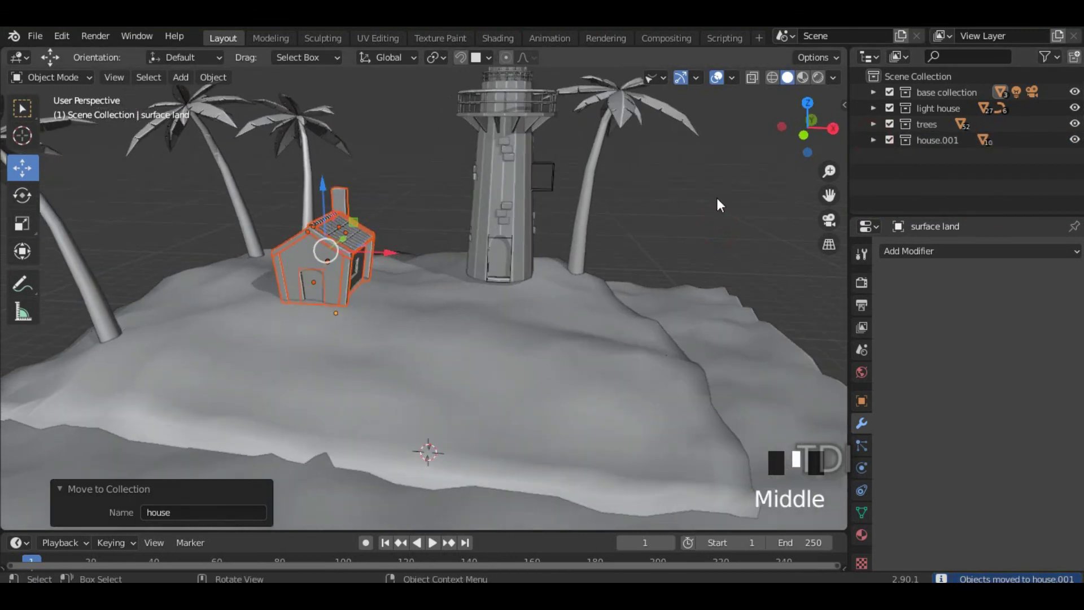
left_click(941, 108)
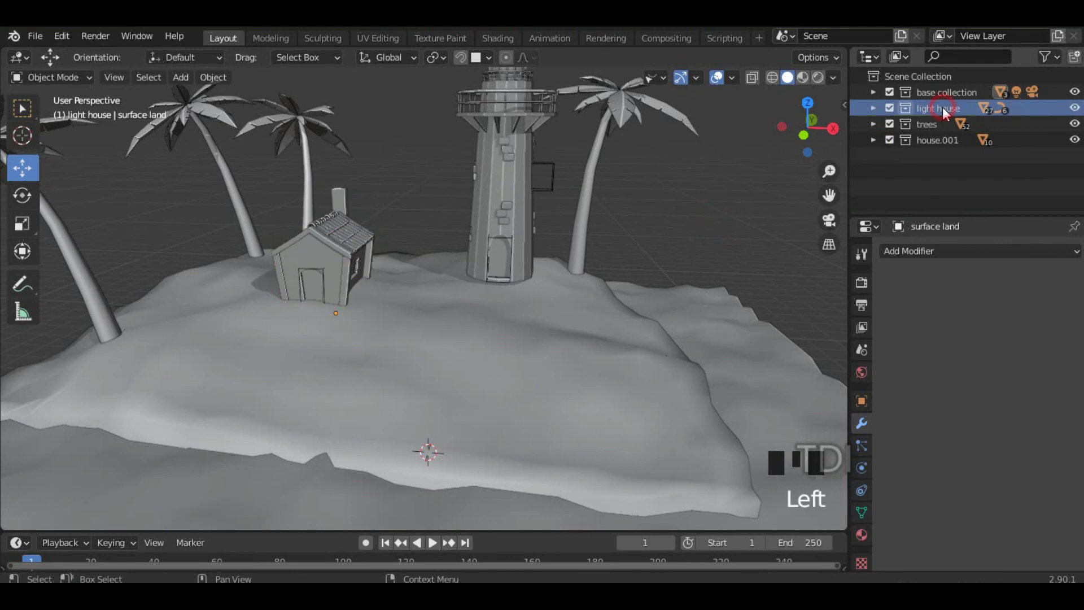
left_click(1074, 107)
left_click(1074, 107)
left_click(1074, 123)
left_click(1074, 123)
left_click(1074, 139)
left_click(1075, 139)
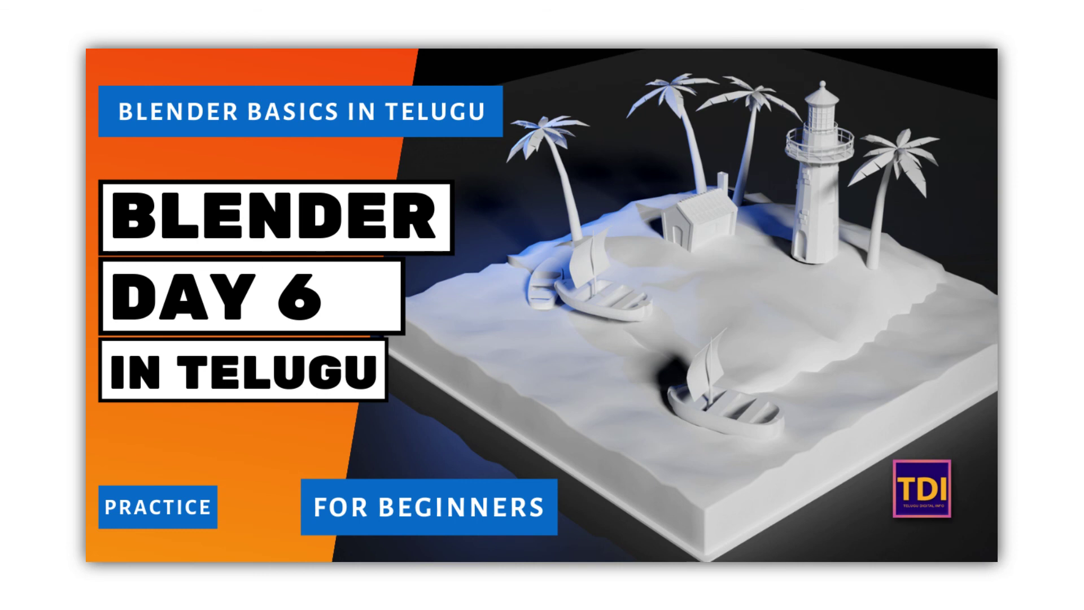